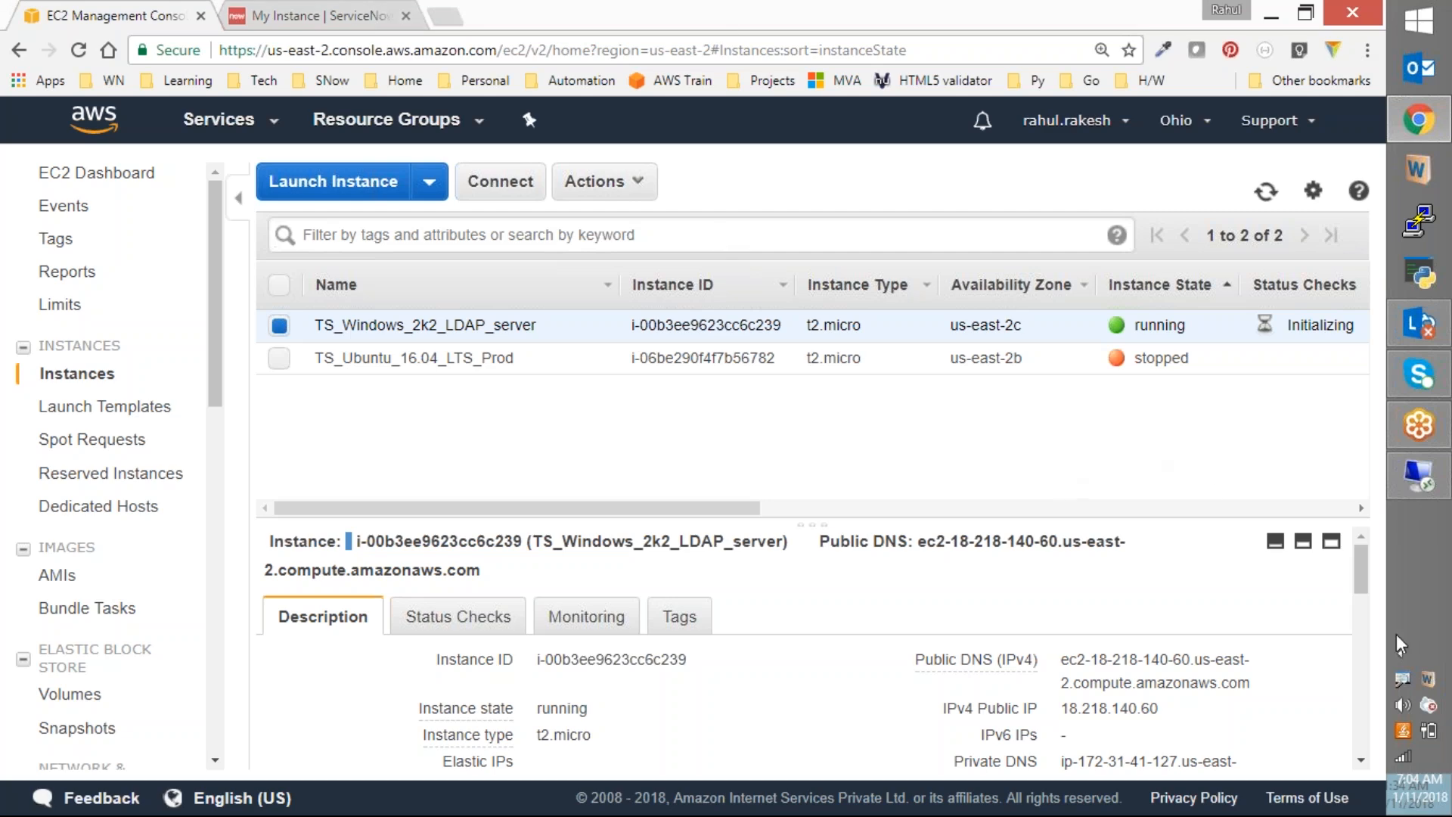
Step: Switch to the Remote Desktop session of the TS_Windows_2k2_LDAP_server EC2 instance
{"action": "left_click", "coordinate": [1408, 478]}
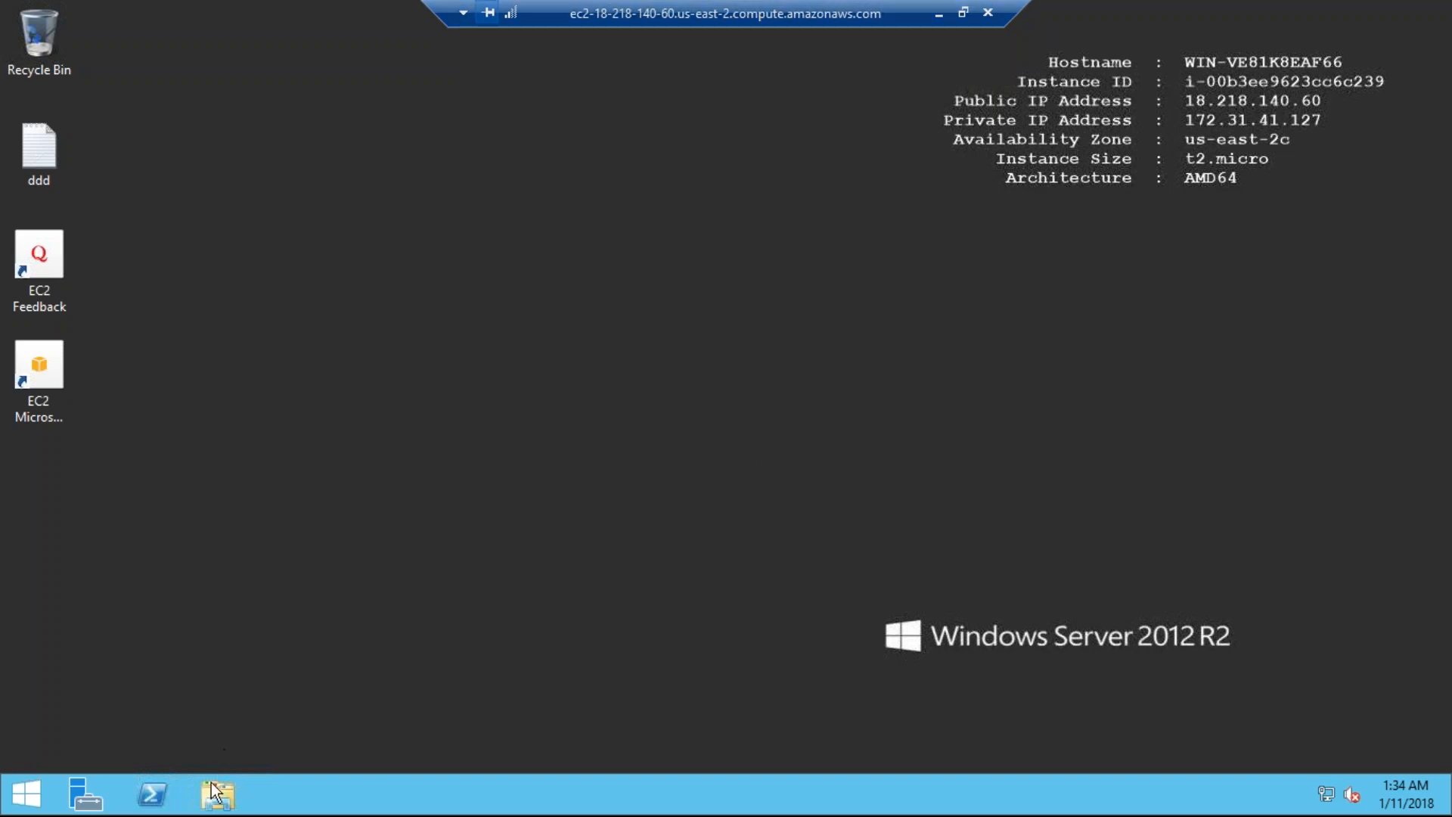
Step: Open Server Manager and browse the AD DS, All Servers, DNS and File and Storage pages, ending on Local Server
{"action": "left_click", "coordinate": [86, 793]}
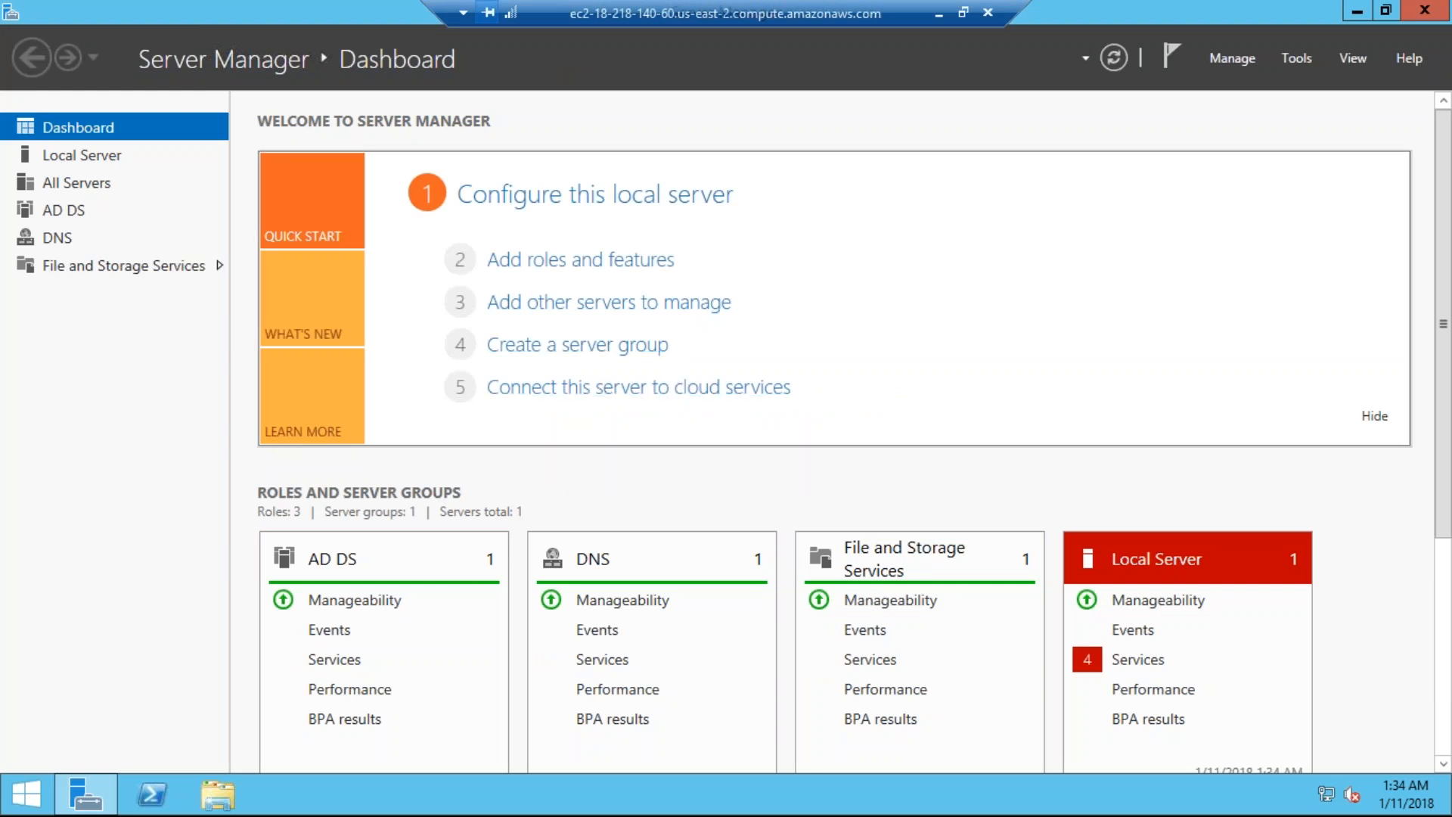
{"action": "left_click", "coordinate": [70, 215]}
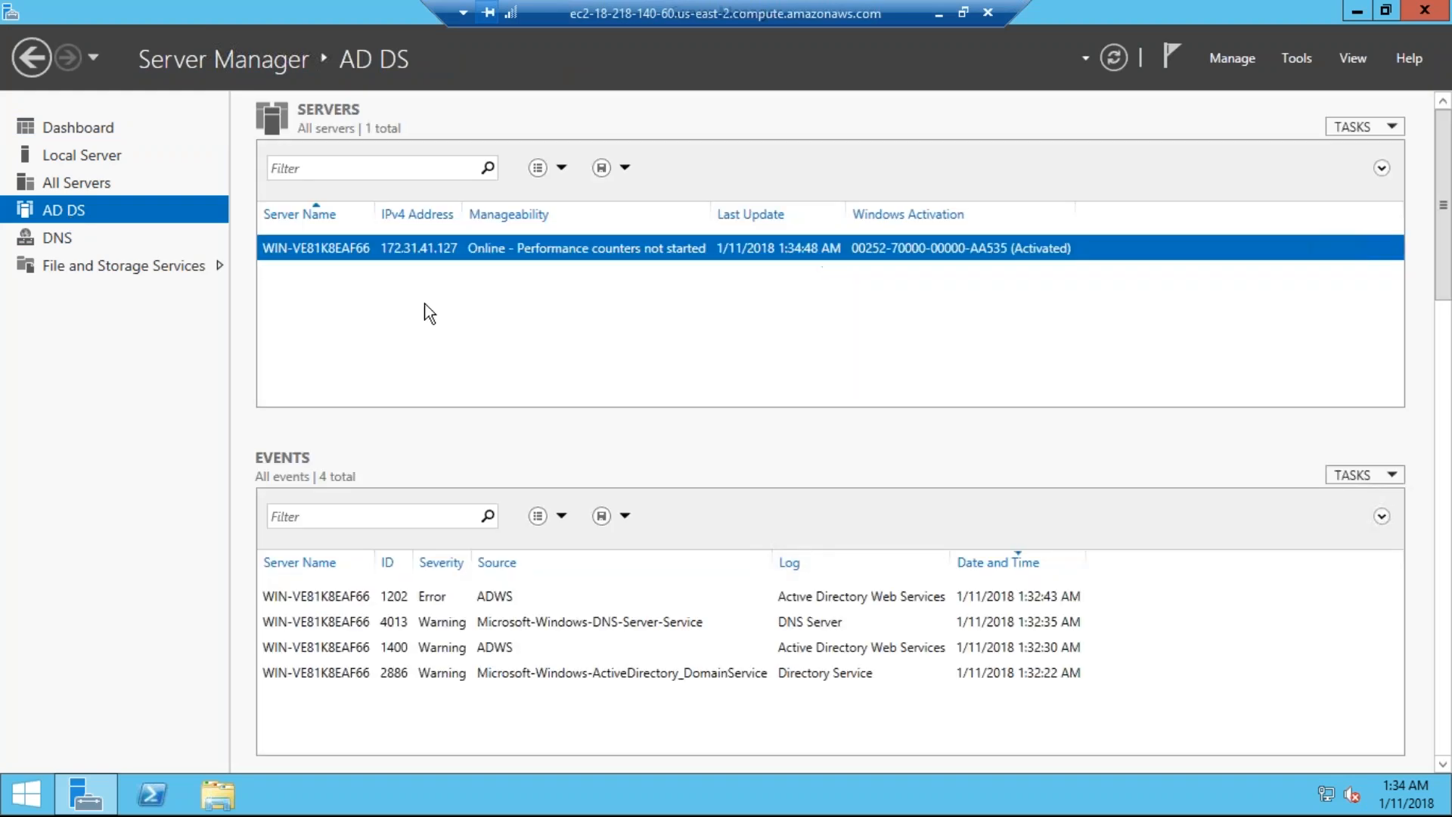
{"action": "left_click", "coordinate": [106, 159]}
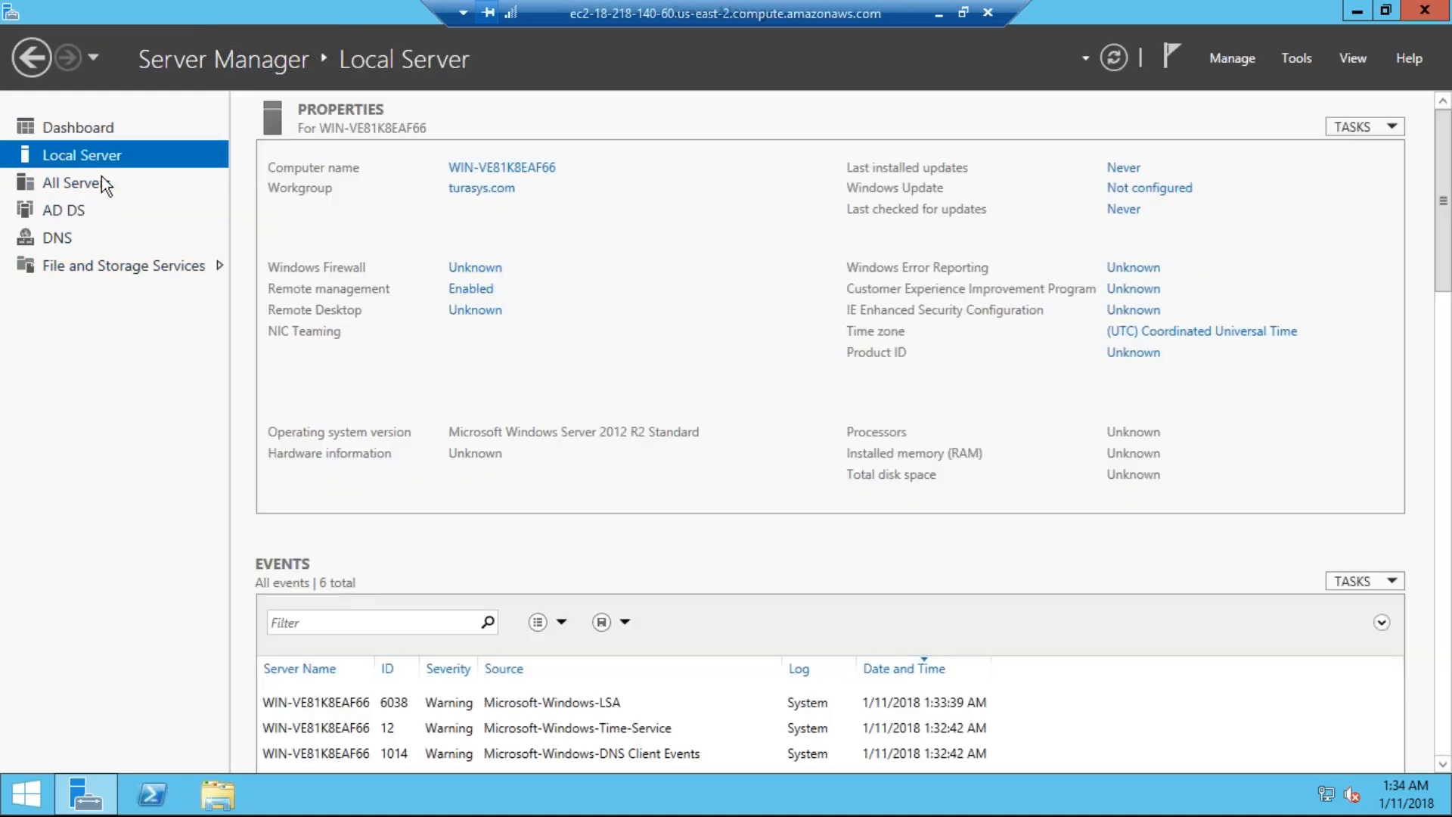
{"action": "left_click", "coordinate": [99, 189]}
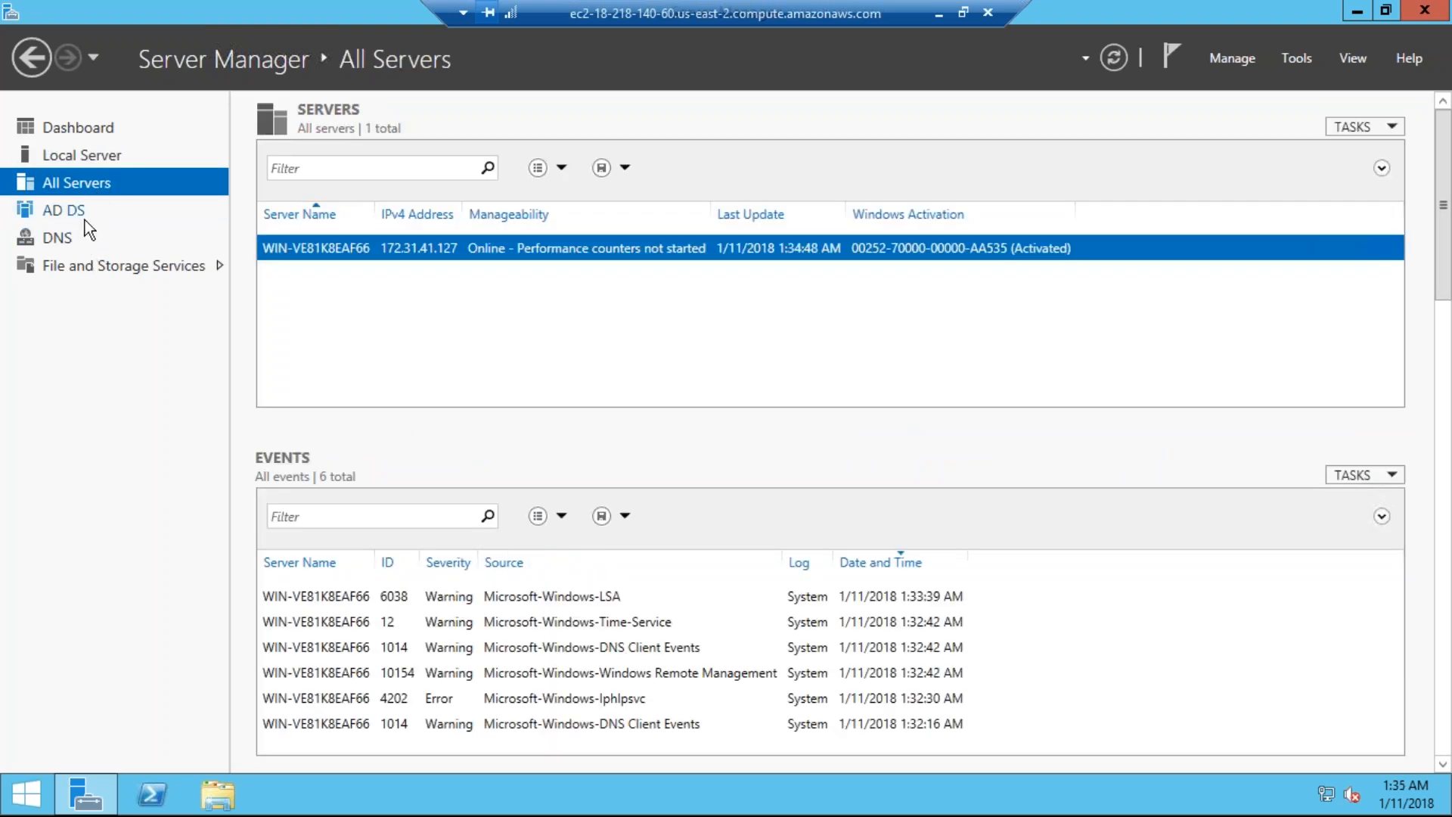
{"action": "left_click", "coordinate": [90, 220]}
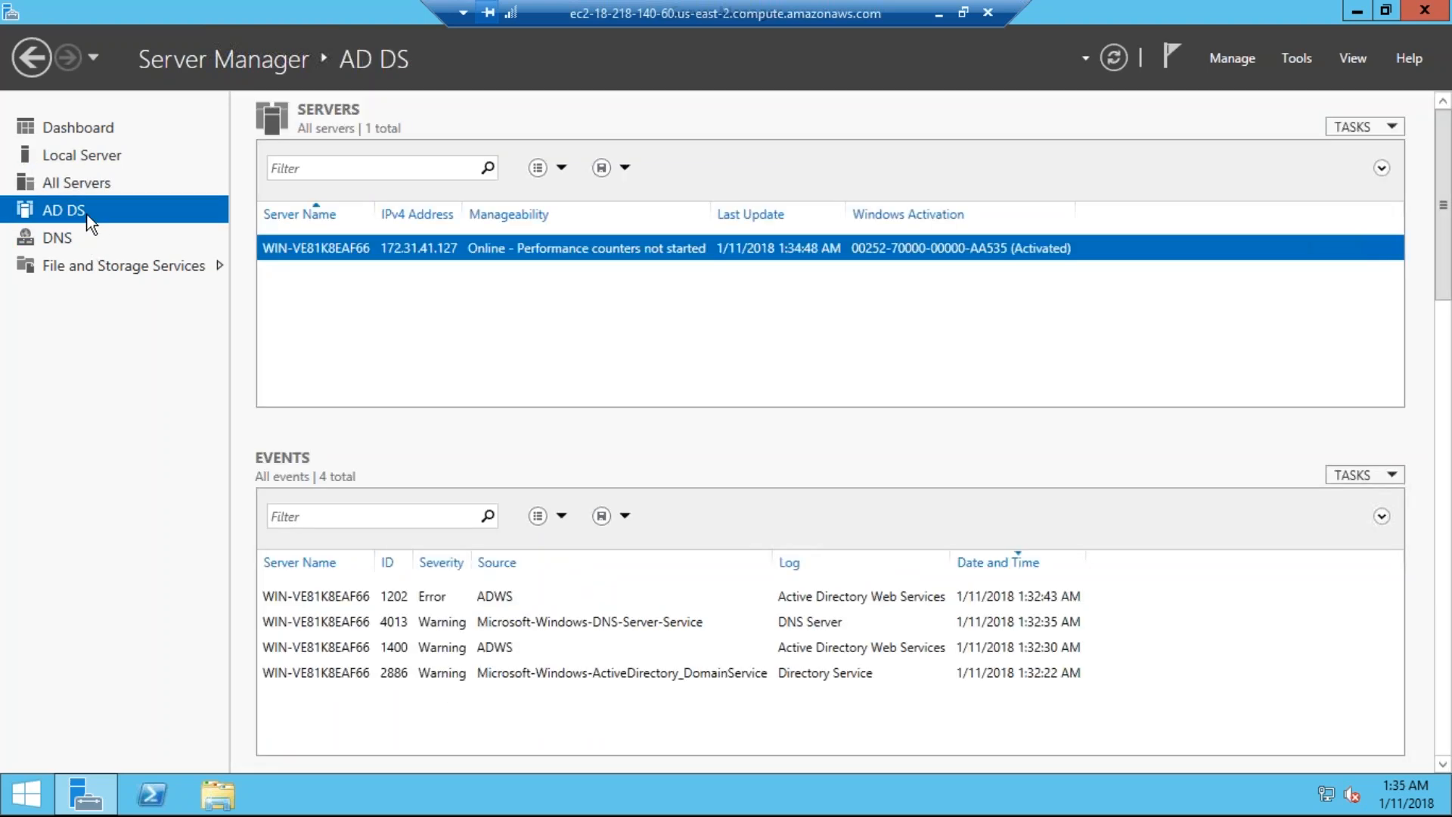
{"action": "left_click", "coordinate": [72, 248]}
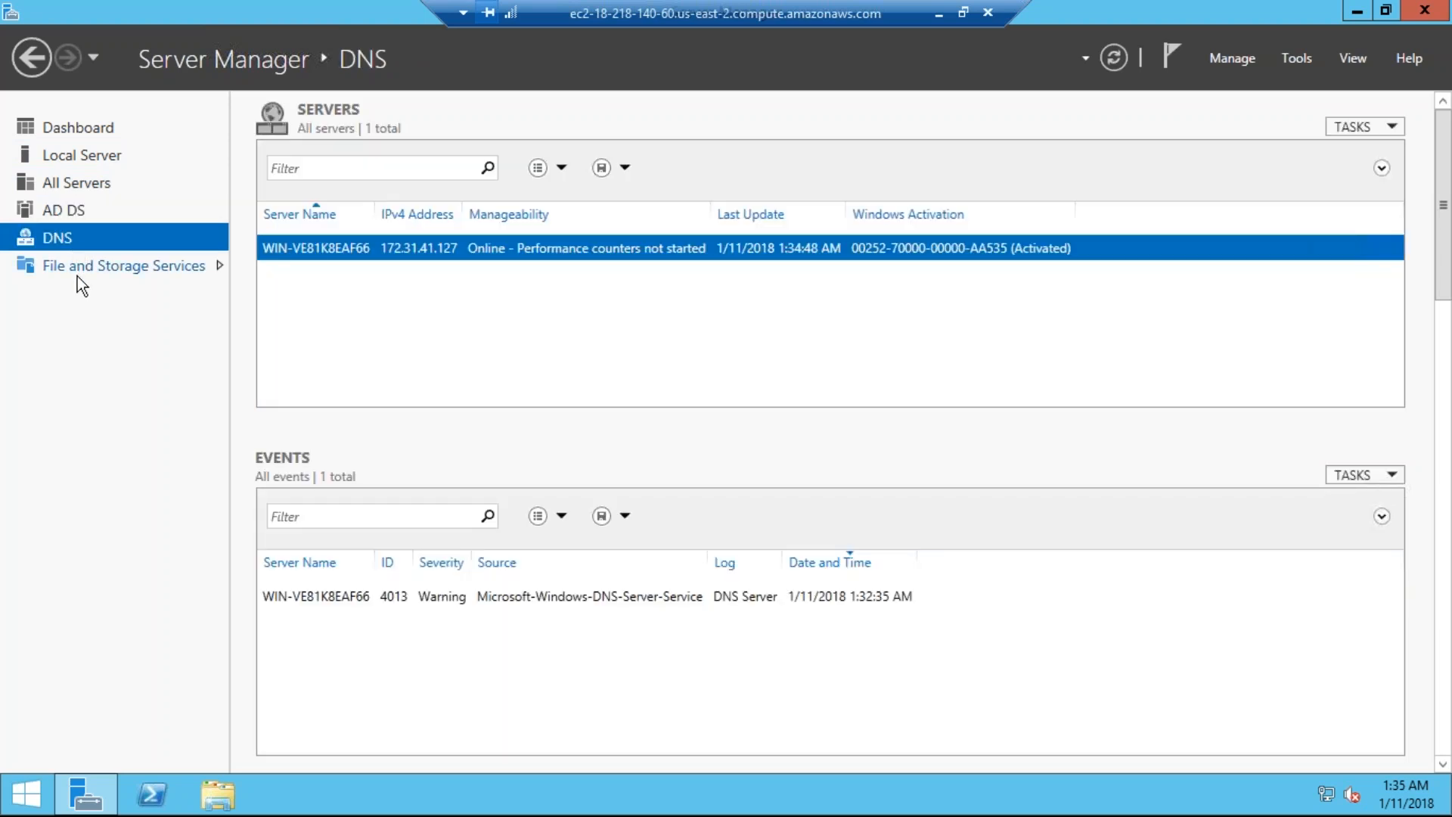
{"action": "left_click", "coordinate": [83, 267]}
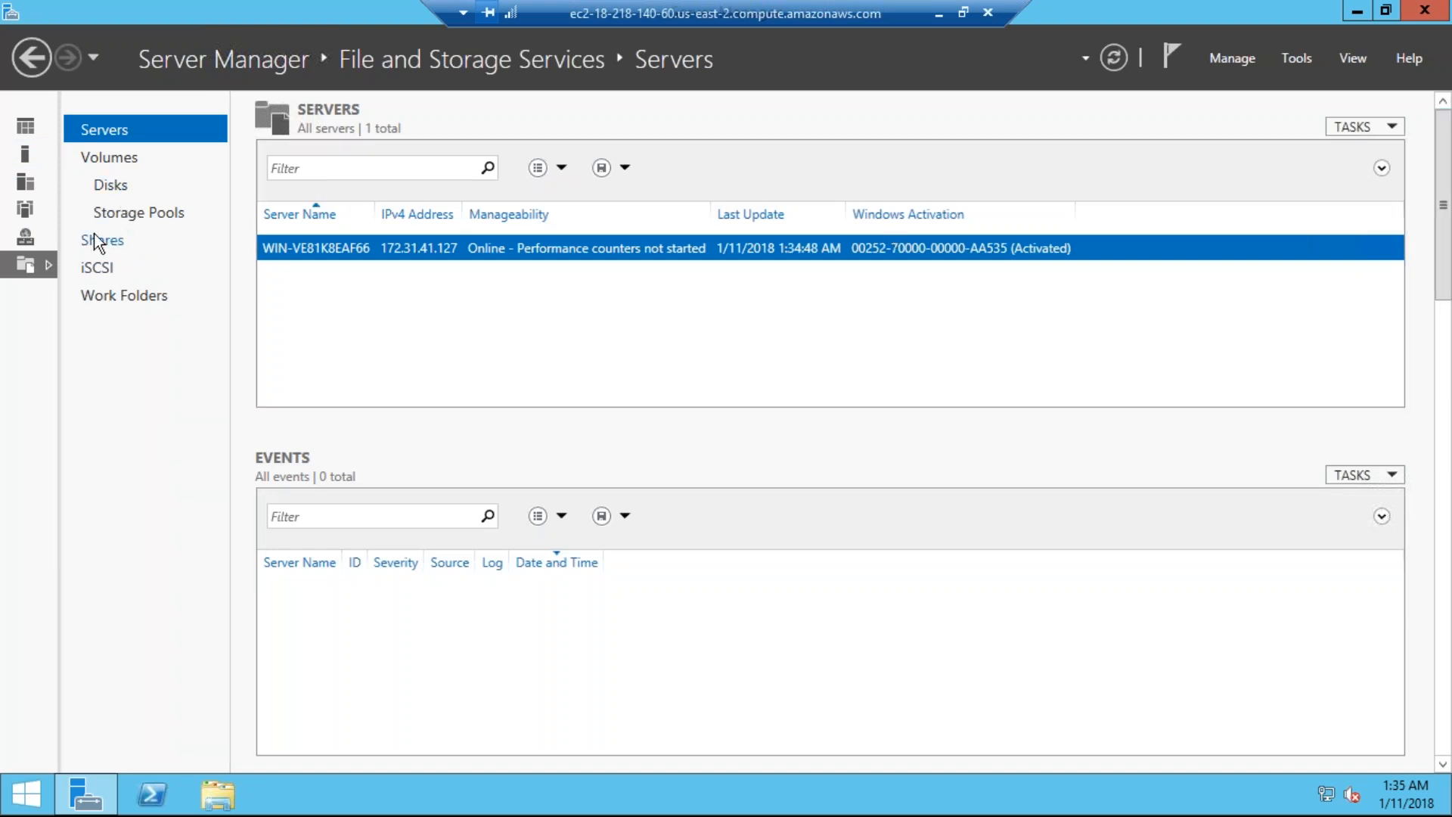
{"action": "left_click", "coordinate": [20, 244]}
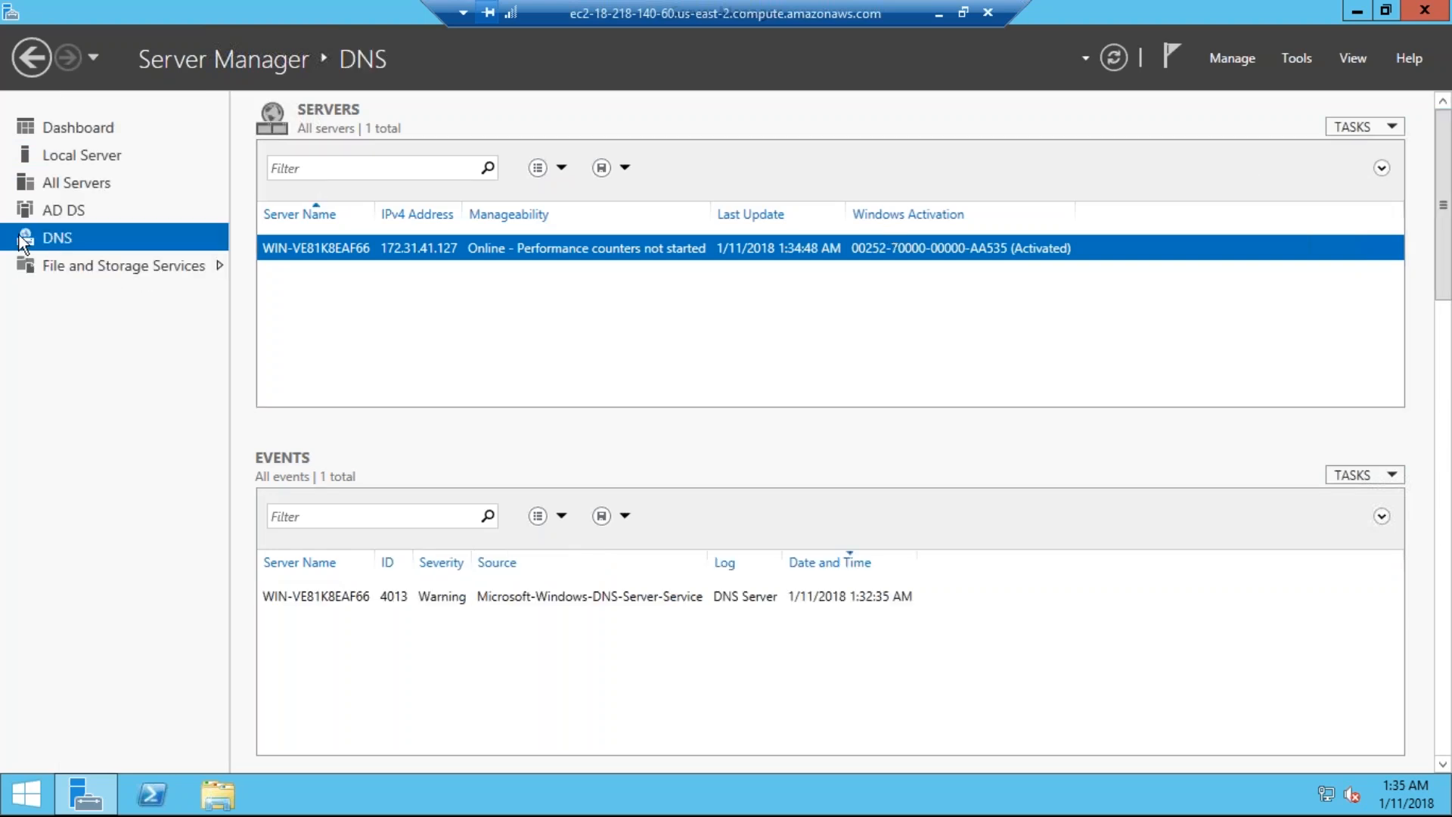
{"action": "left_click", "coordinate": [45, 210]}
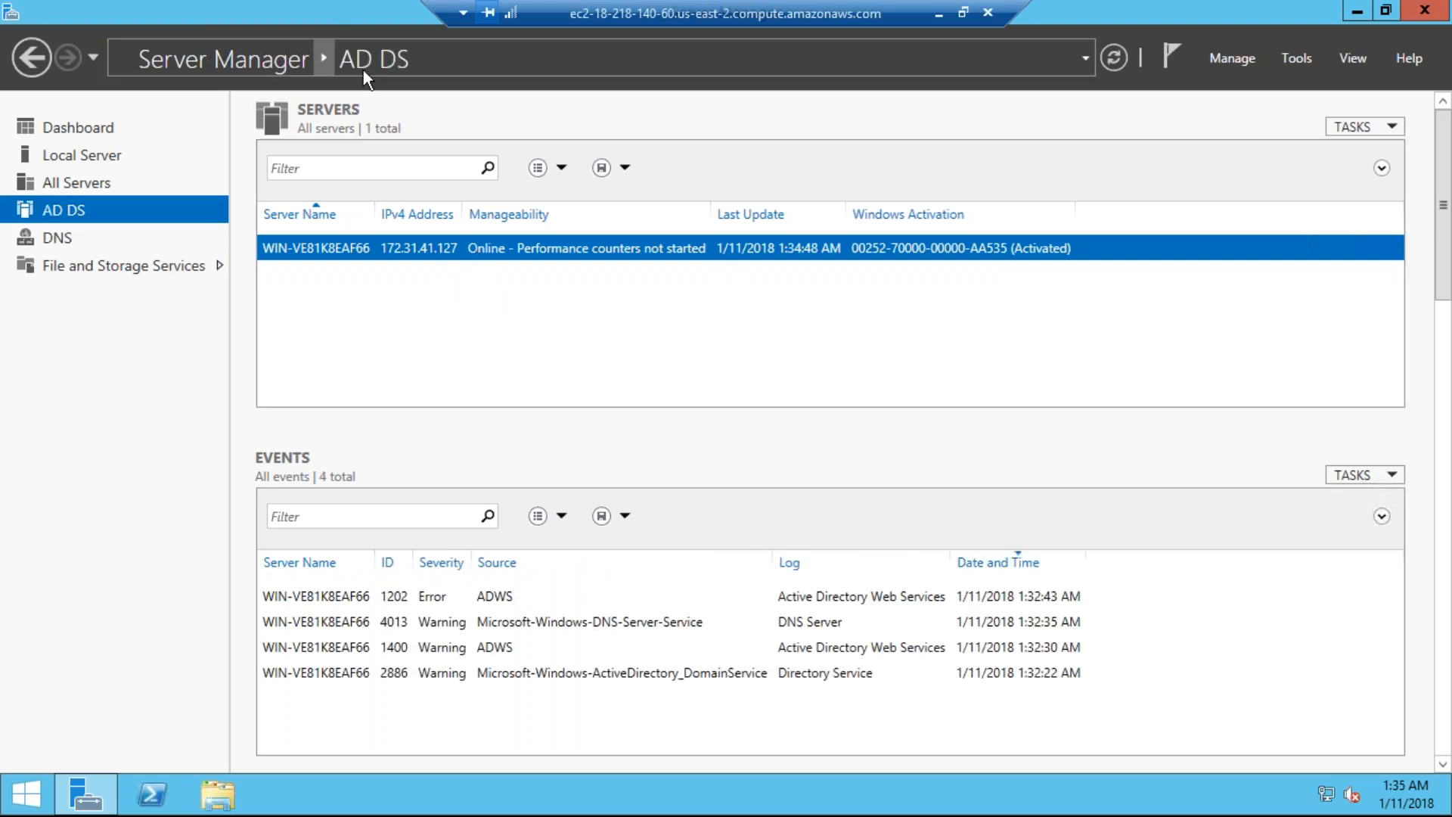
{"action": "left_click", "coordinate": [95, 184]}
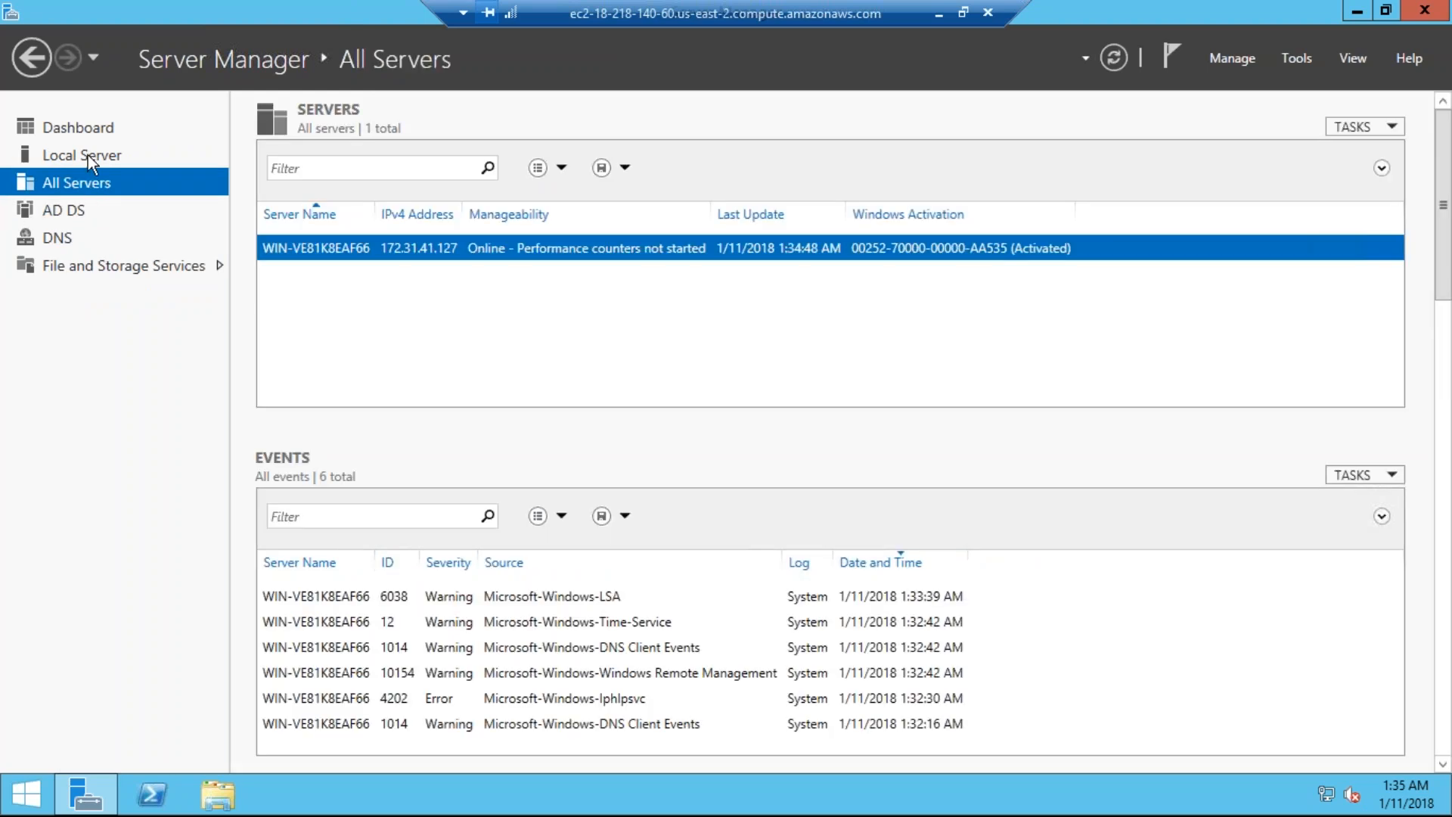
{"action": "left_click", "coordinate": [88, 156]}
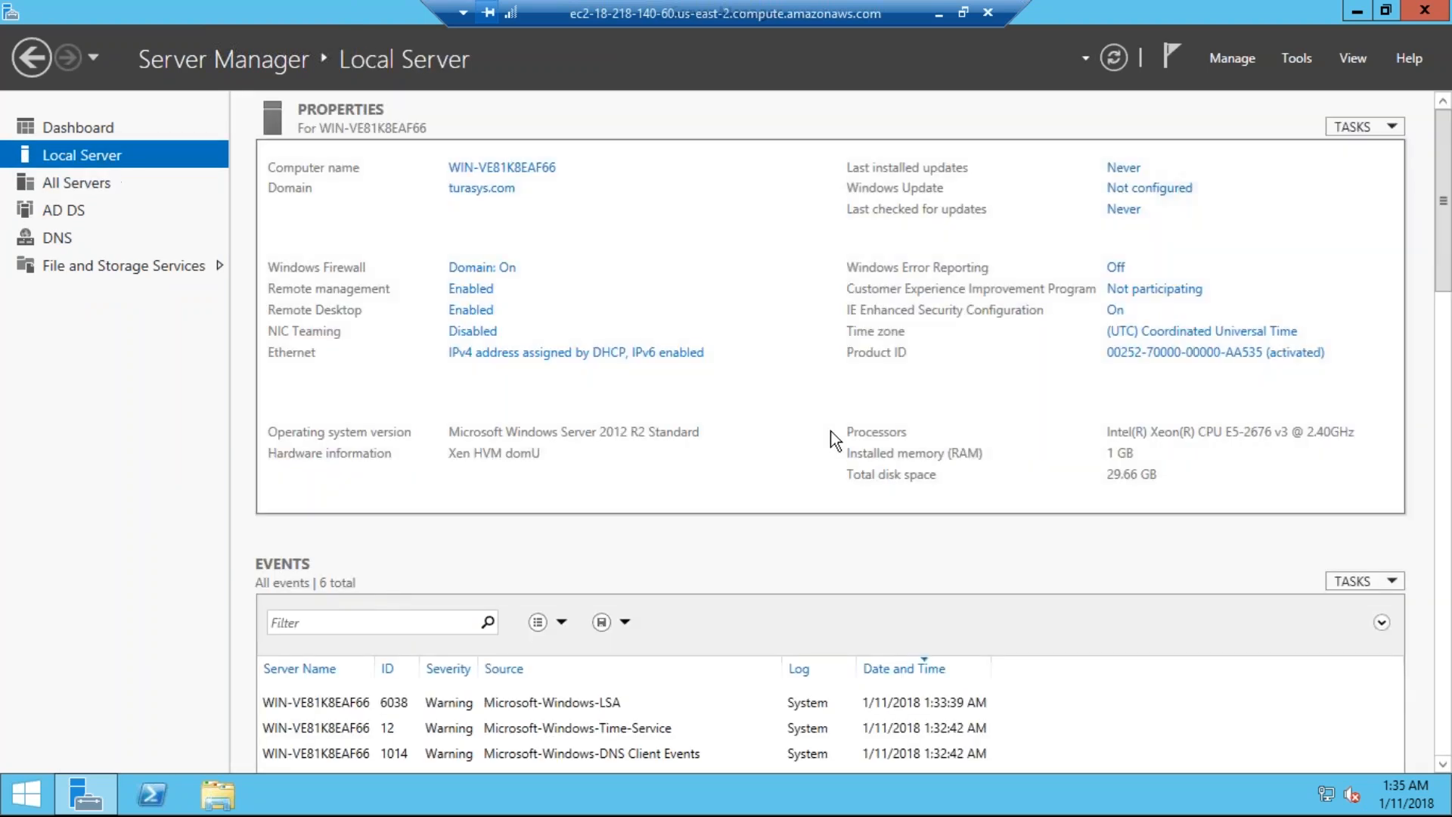
Step: Return to the Dashboard and glance at the AD DS Manageability details before dismissing them
{"action": "left_click", "coordinate": [98, 125]}
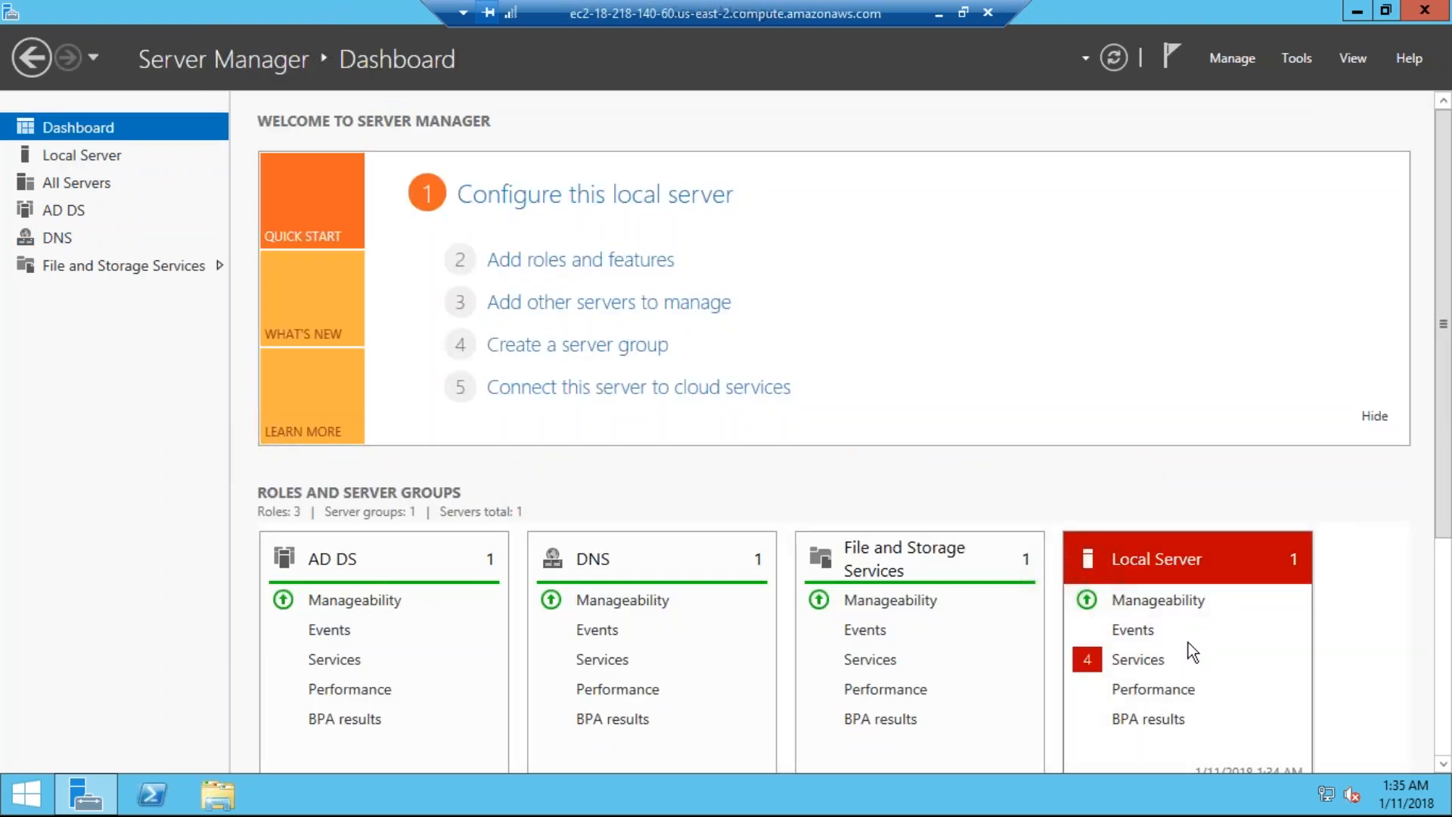
{"action": "scroll", "coordinate": [662, 651], "scroll_direction": "down", "scroll_amount": 3}
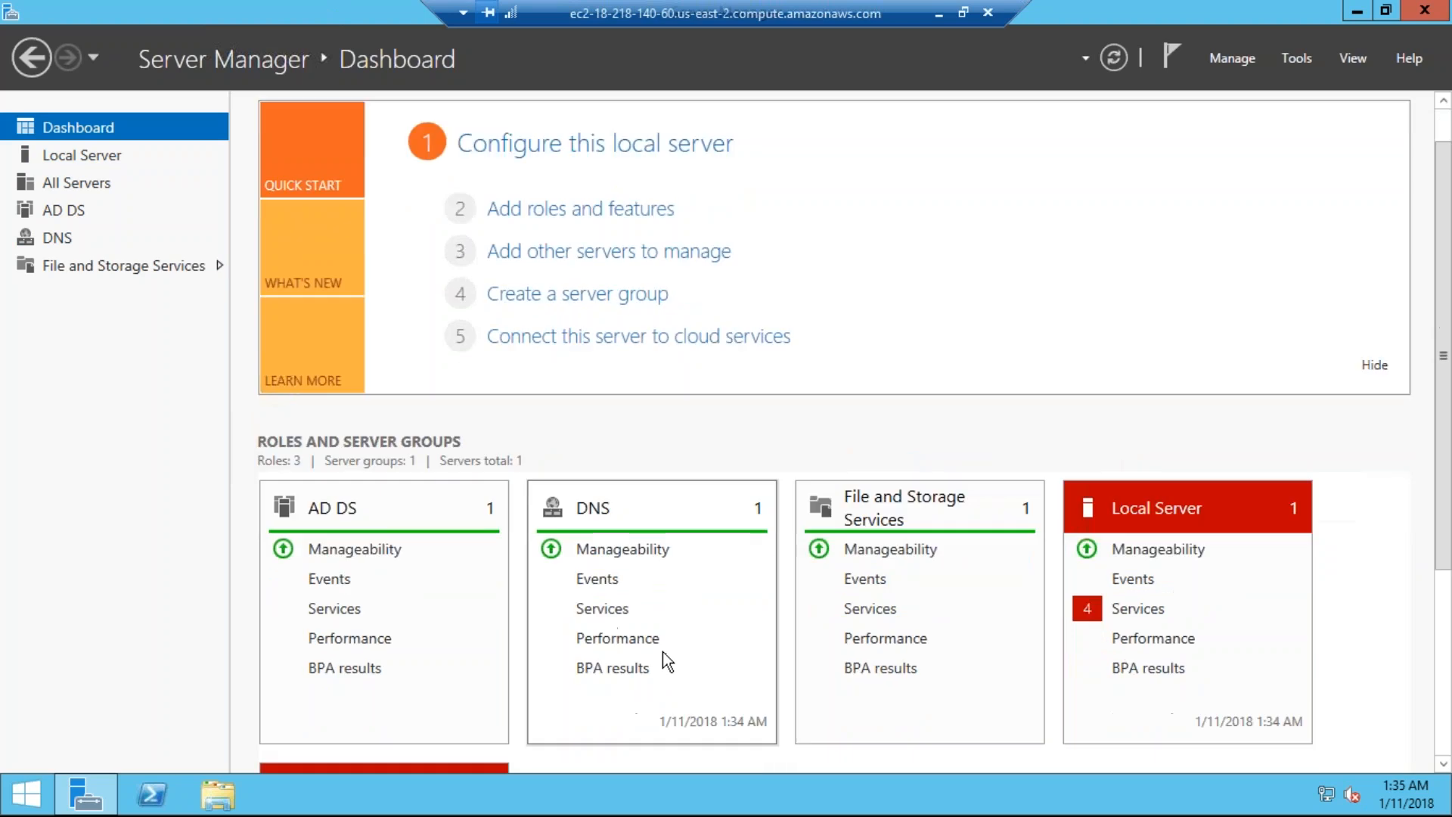
{"action": "left_click", "coordinate": [341, 499]}
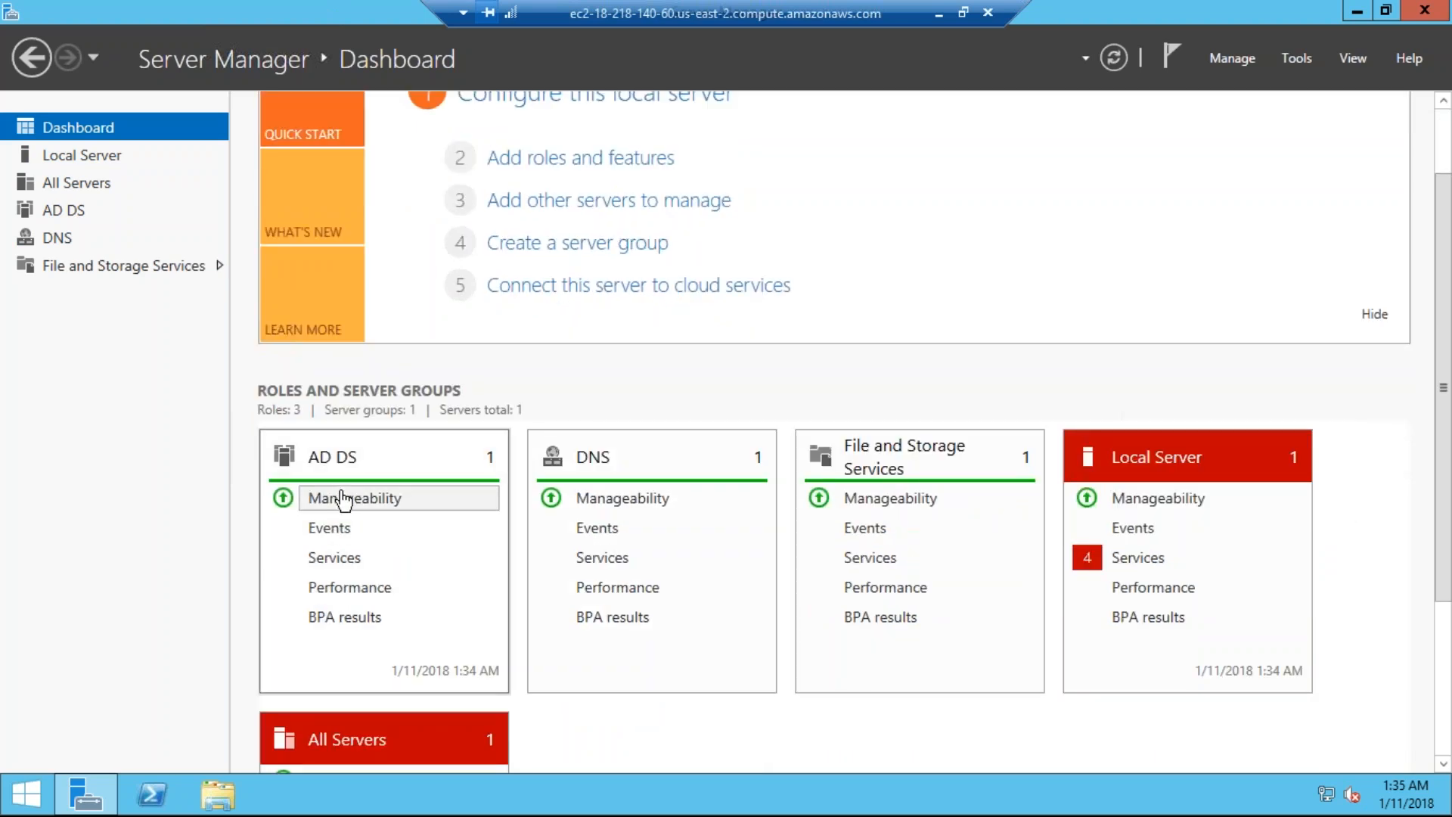
{"action": "left_click", "coordinate": [1028, 621]}
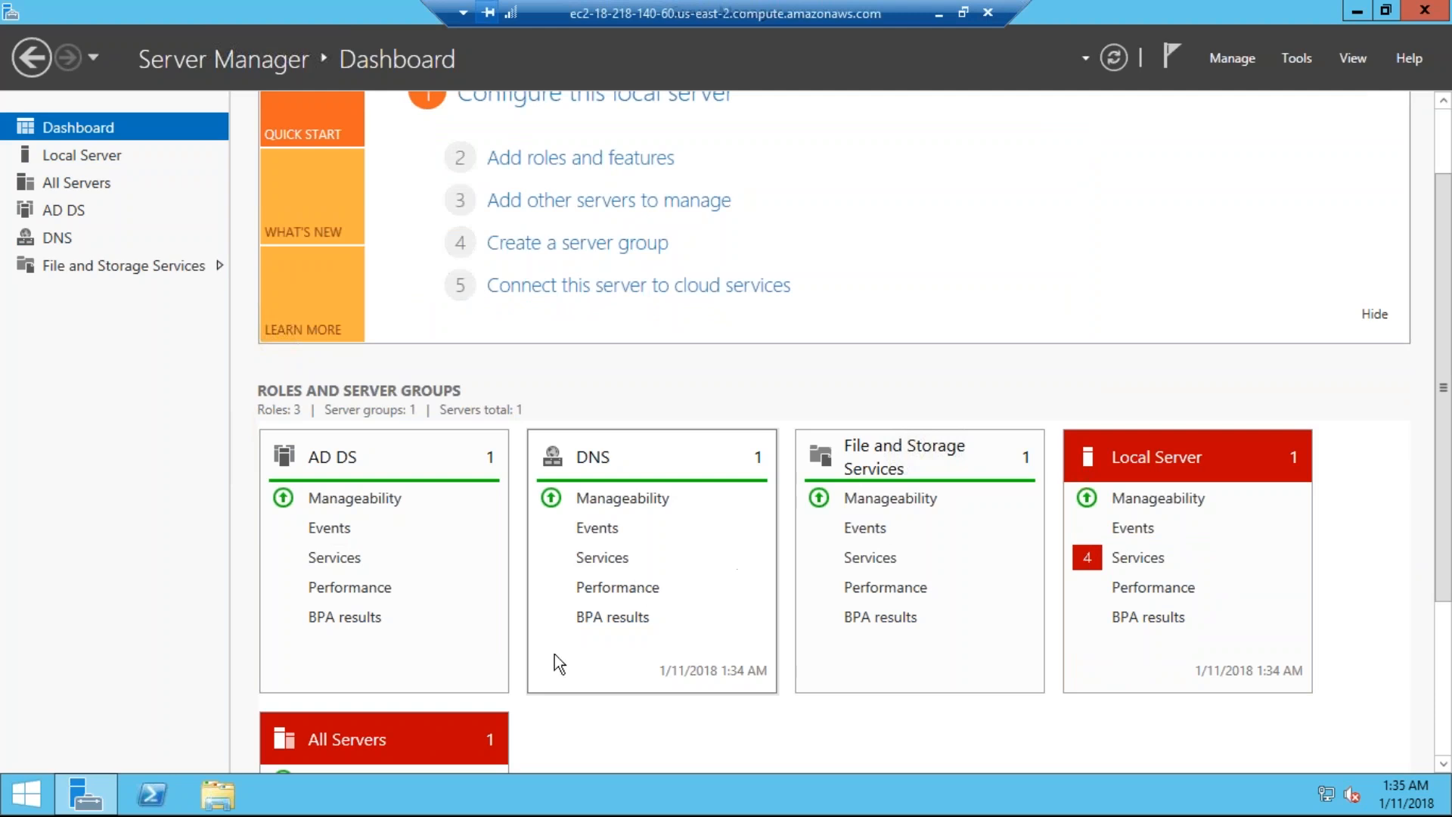
{"action": "scroll", "coordinate": [395, 691], "scroll_direction": "down", "scroll_amount": 3}
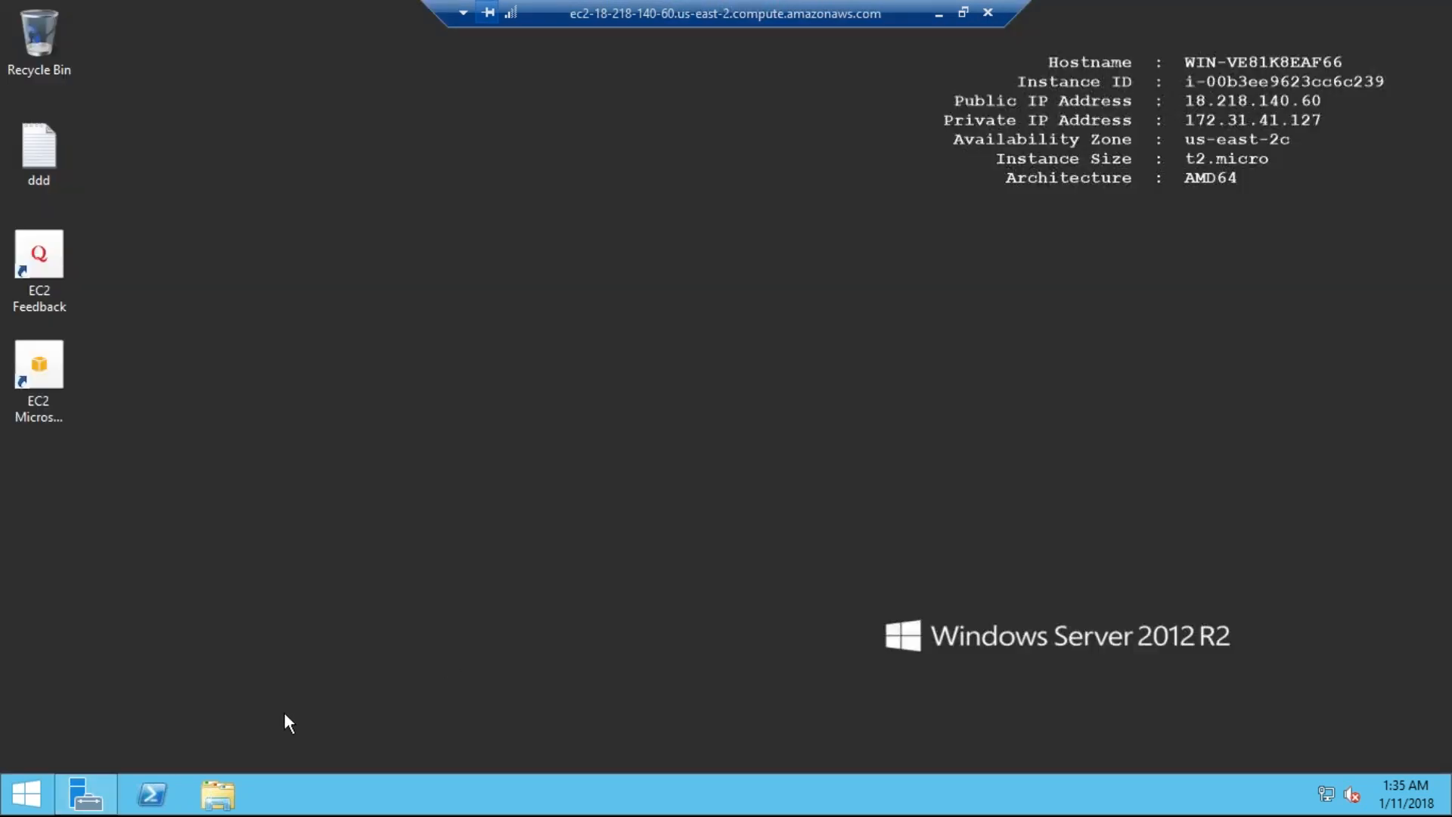
Step: Reopen Server Manager from the Start screen and scroll through the dashboard tiles
{"action": "key", "text": "super"}
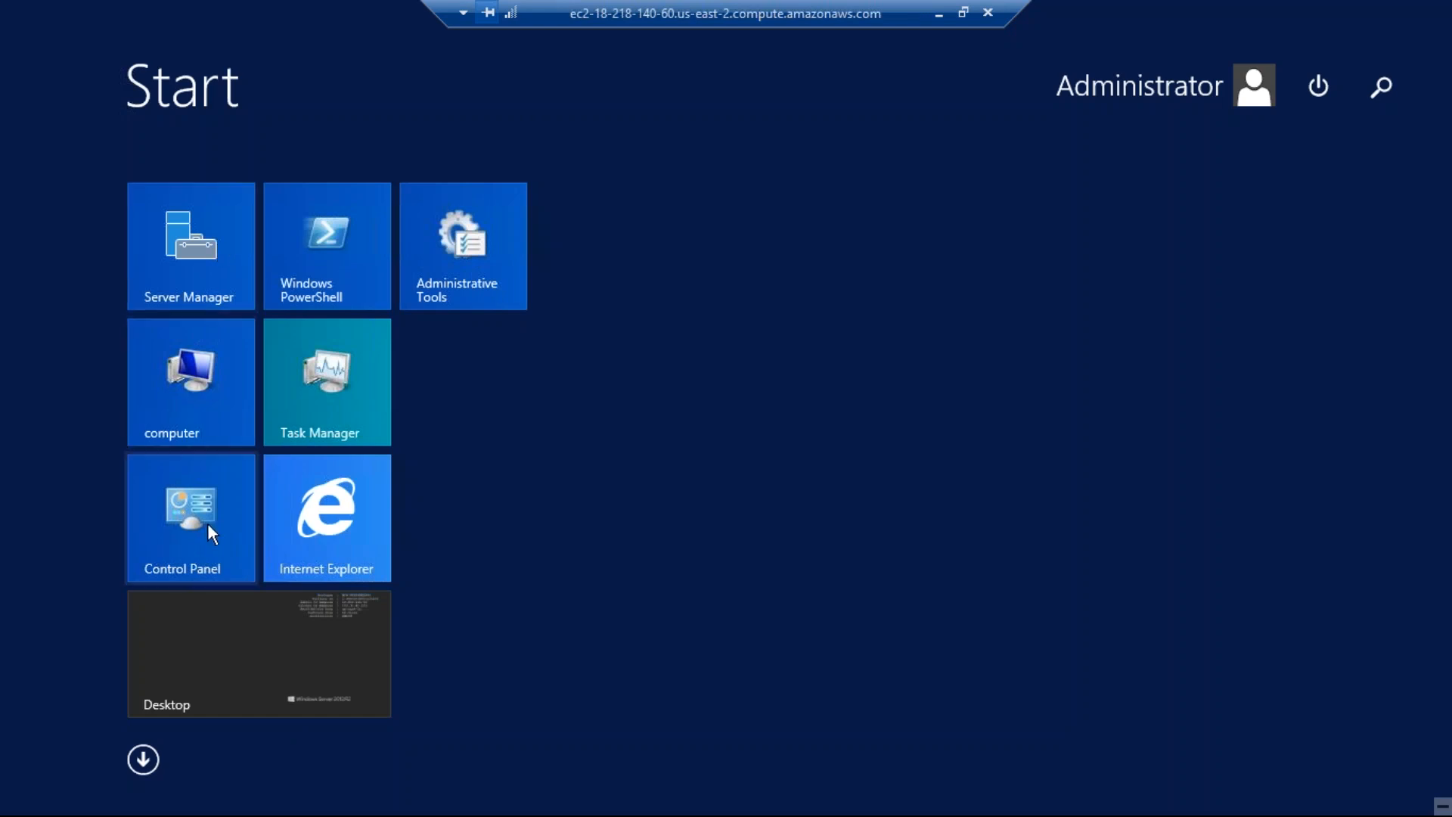
{"action": "left_click", "coordinate": [218, 260]}
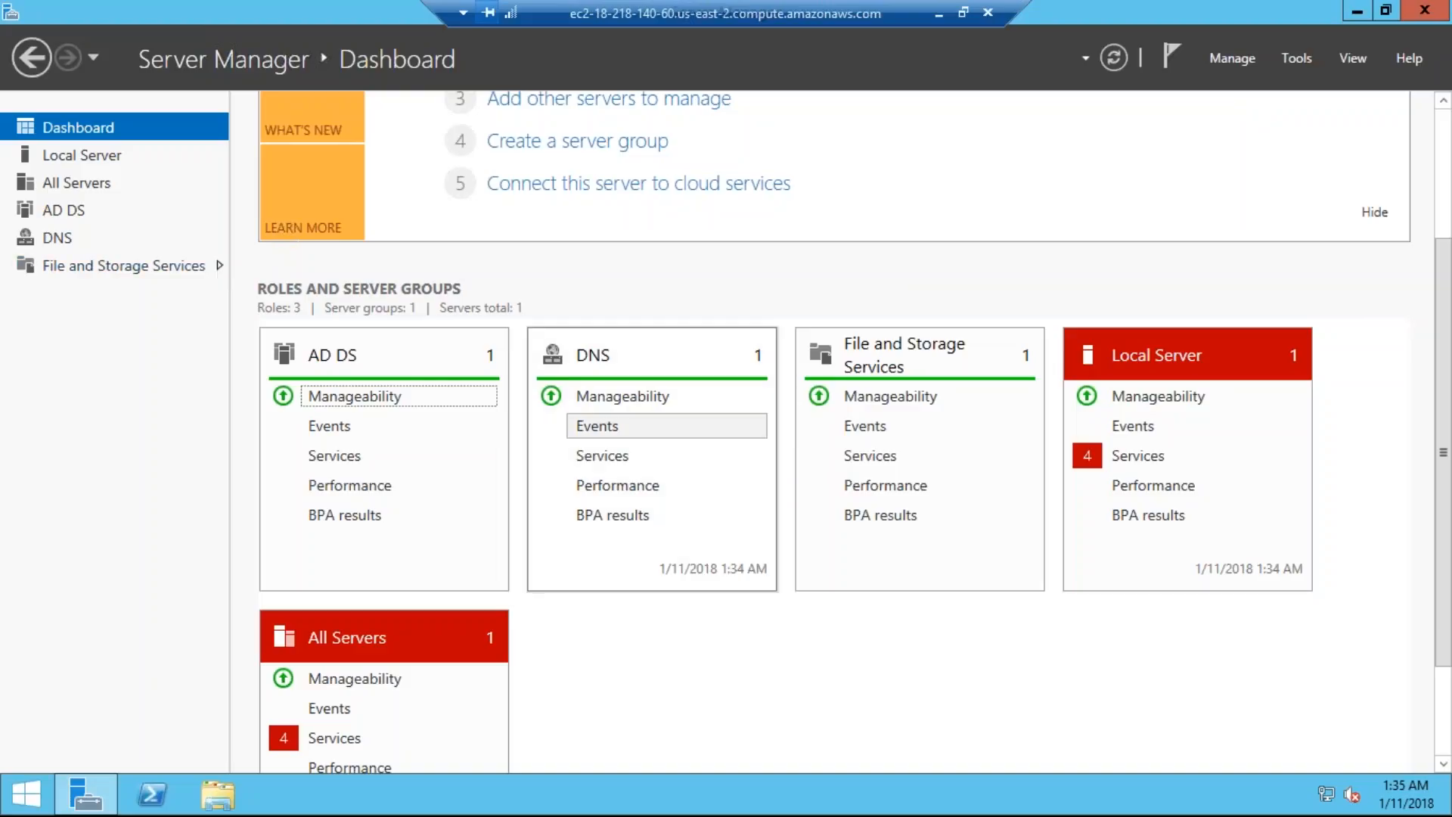
{"action": "scroll", "coordinate": [628, 415], "scroll_direction": "up", "scroll_amount": 3}
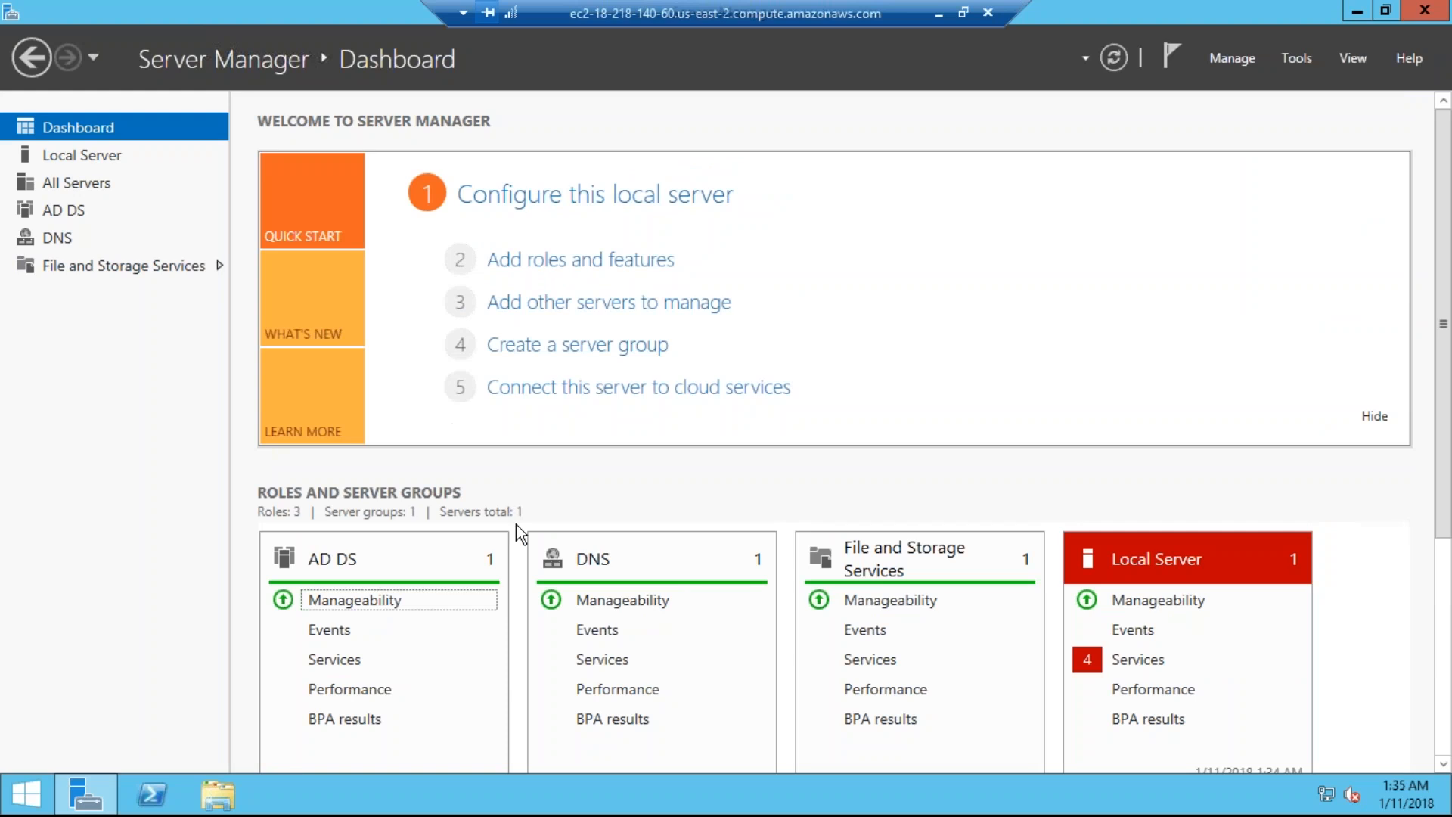
{"action": "scroll", "coordinate": [515, 544], "scroll_direction": "down", "scroll_amount": 1}
{"action": "scroll", "coordinate": [521, 597], "scroll_direction": "down", "scroll_amount": 1}
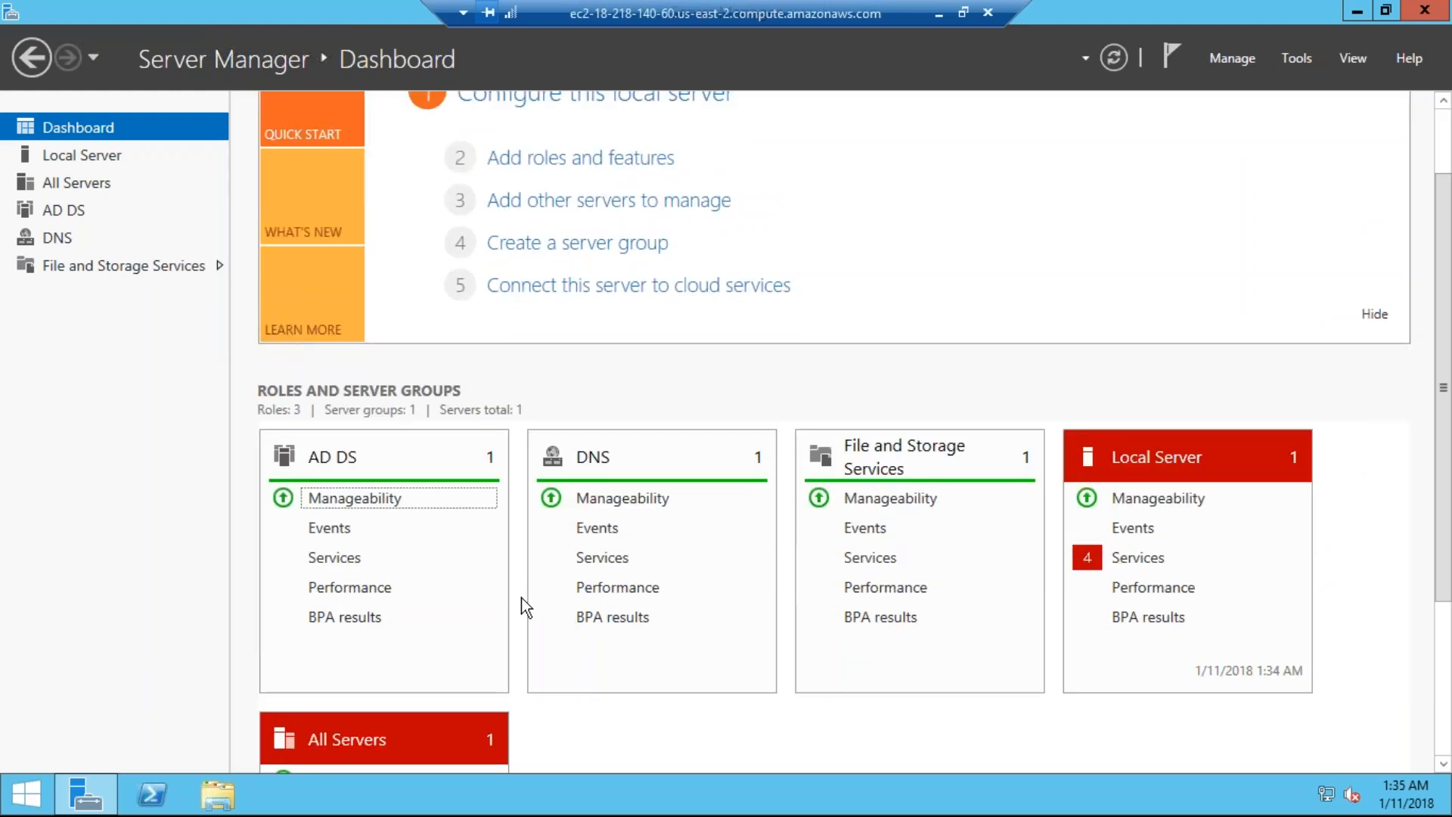
{"action": "scroll", "coordinate": [521, 598], "scroll_direction": "down", "scroll_amount": 2}
{"action": "scroll", "coordinate": [520, 597], "scroll_direction": "down", "scroll_amount": 2}
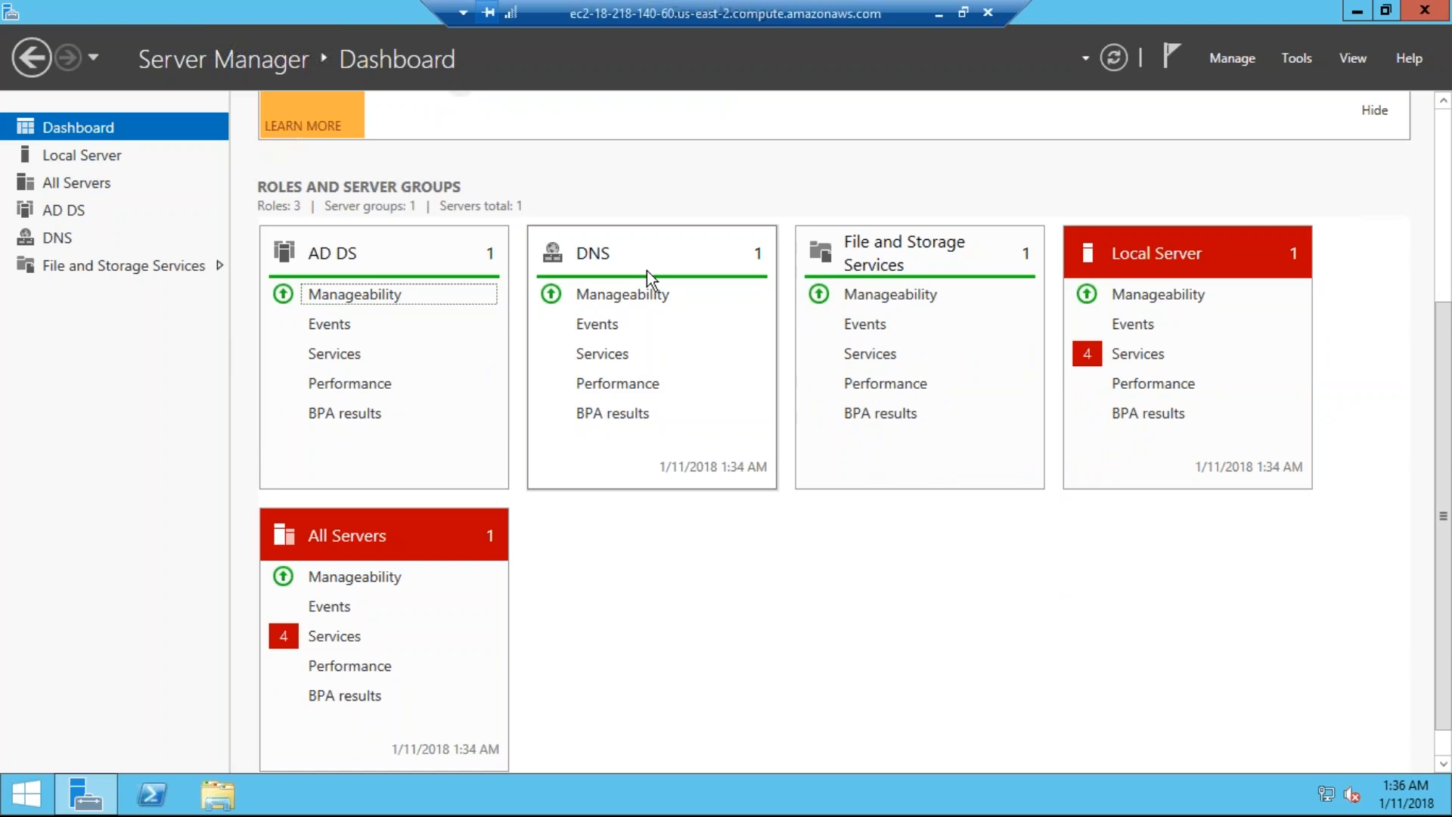
{"action": "scroll", "coordinate": [646, 270], "scroll_direction": "up", "scroll_amount": 3}
Step: Run compmgmt.msc to view Computer Management, then close it
{"action": "key", "text": "super+r"}
{"action": "type", "text": "compm"}
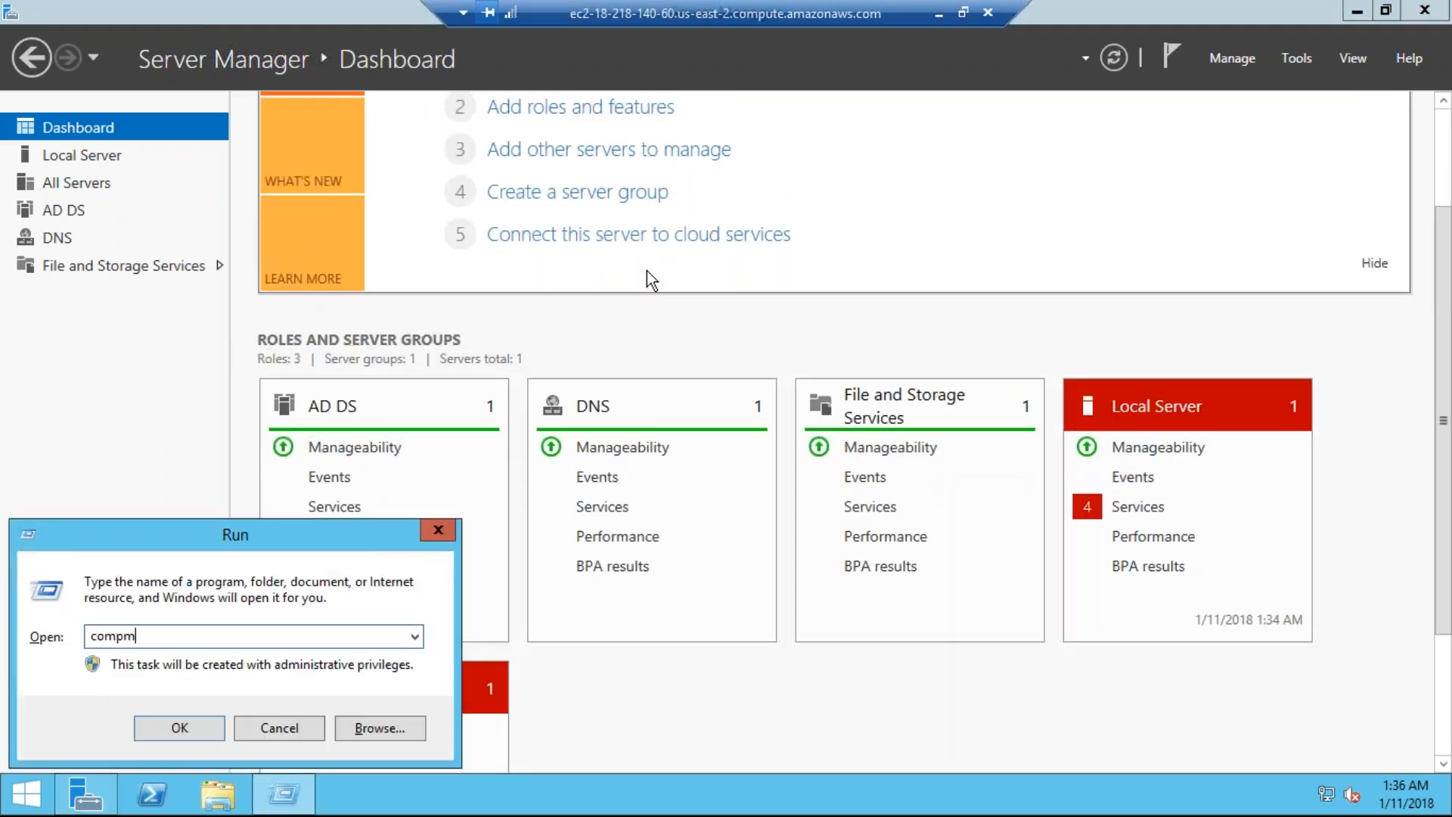
{"action": "type", "text": "gmt.msc"}
{"action": "key", "text": "Return"}
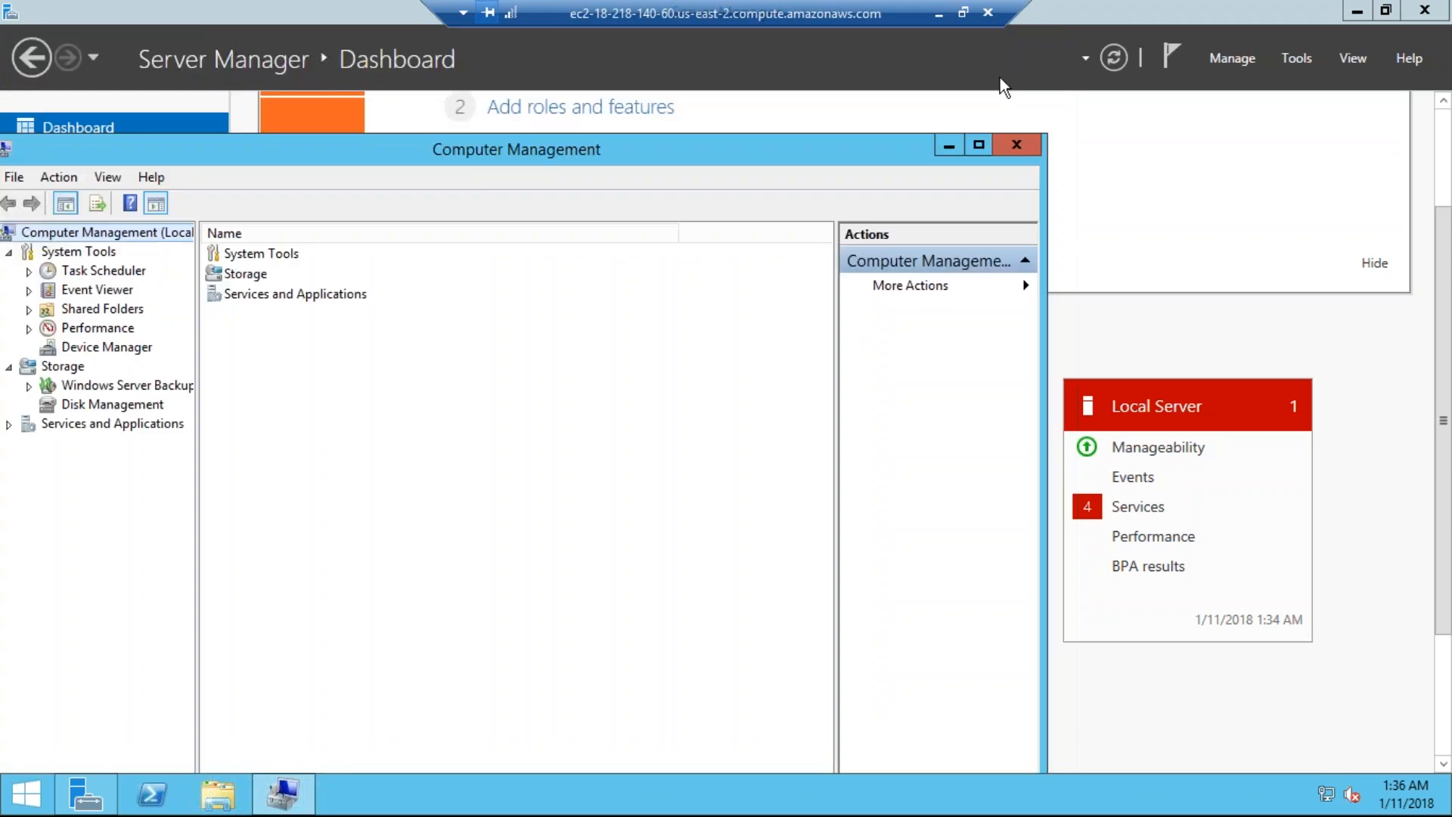
{"action": "left_click", "coordinate": [1013, 143]}
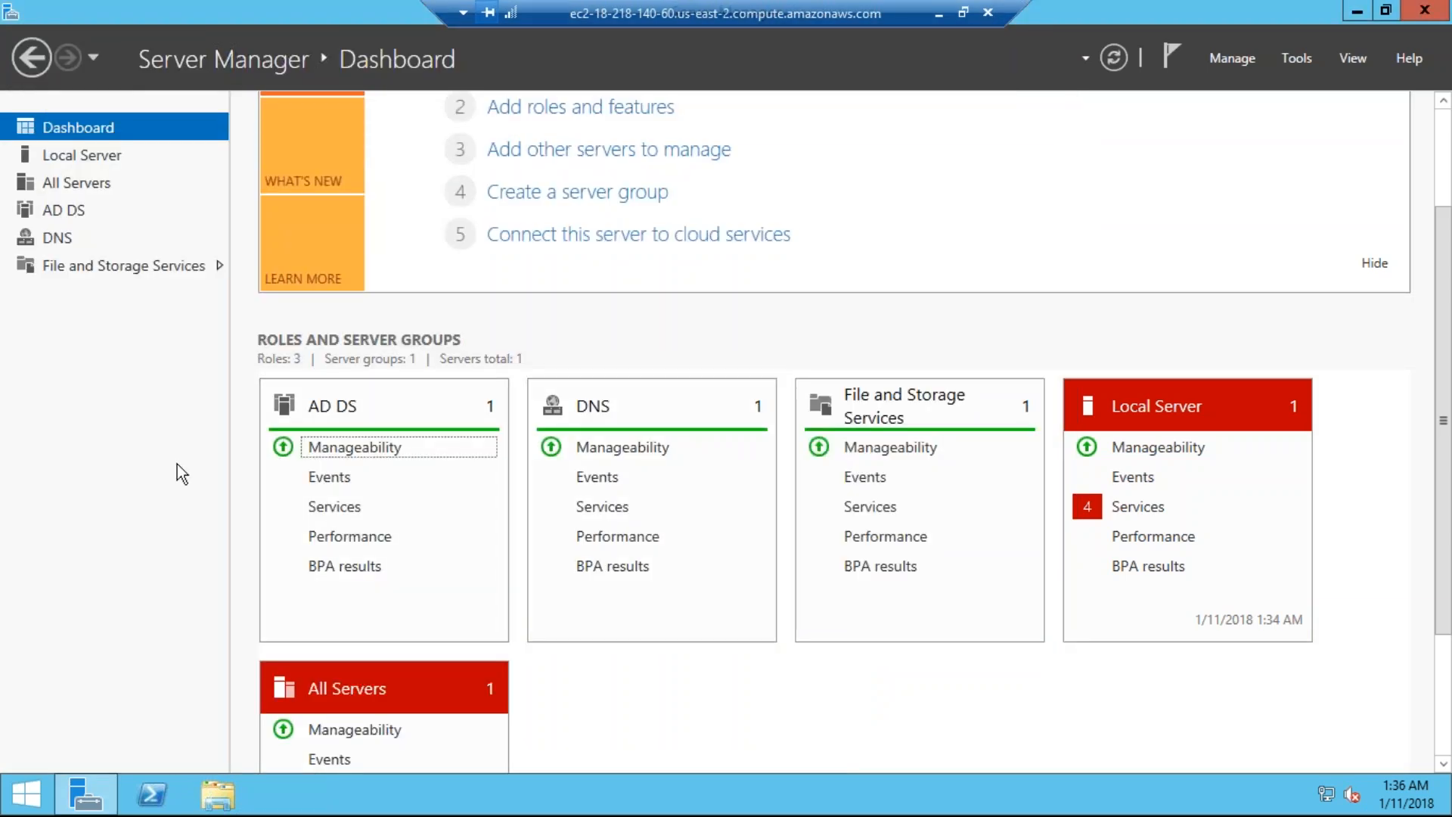
Step: Launch PowerShell from the taskbar, then go back to Server Manager's AD DS page
{"action": "left_click", "coordinate": [142, 790]}
{"action": "left_click", "coordinate": [90, 801]}
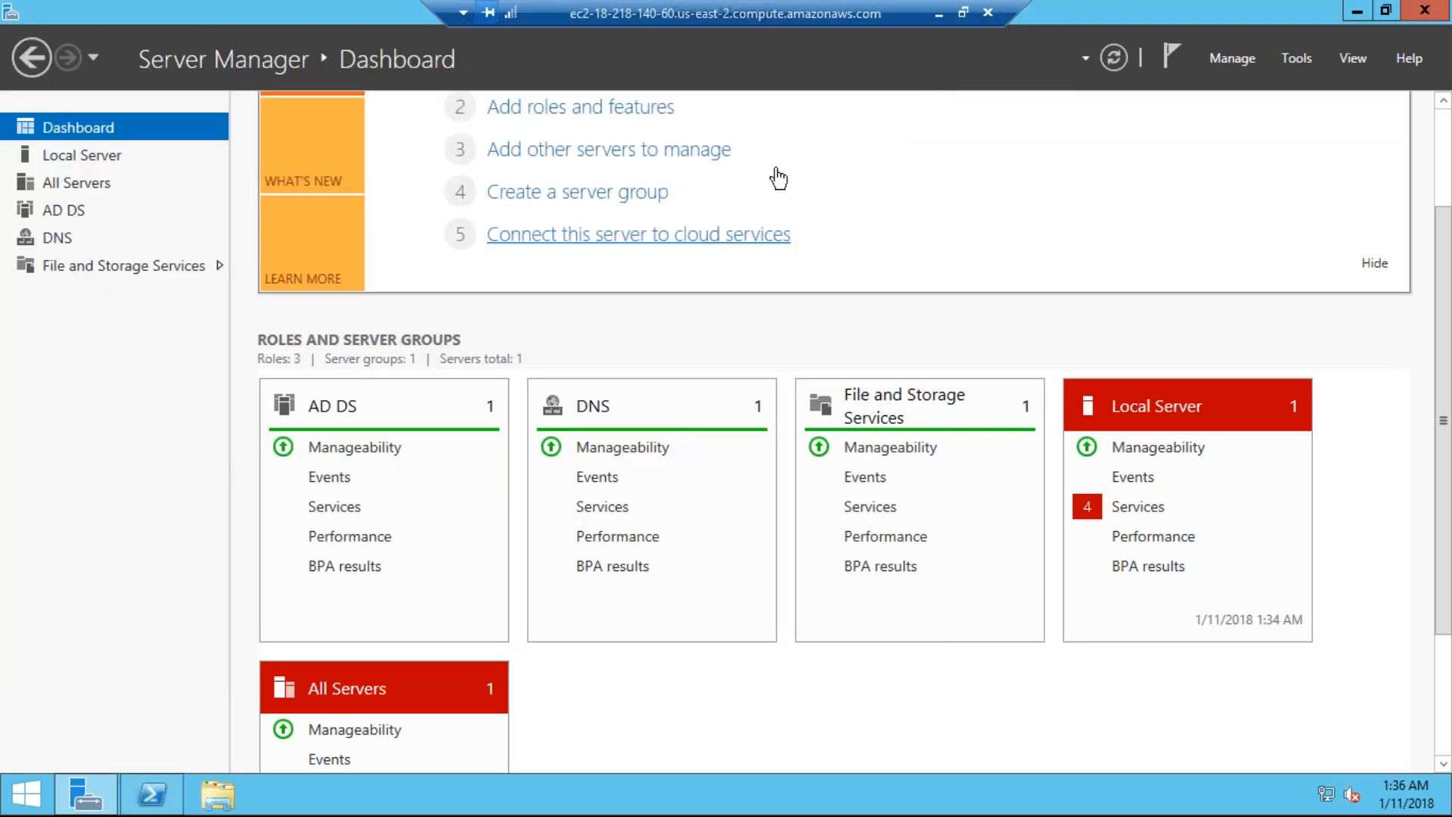
{"action": "left_click_drag", "start_coordinate": [1444, 261], "coordinate": [1450, 97]}
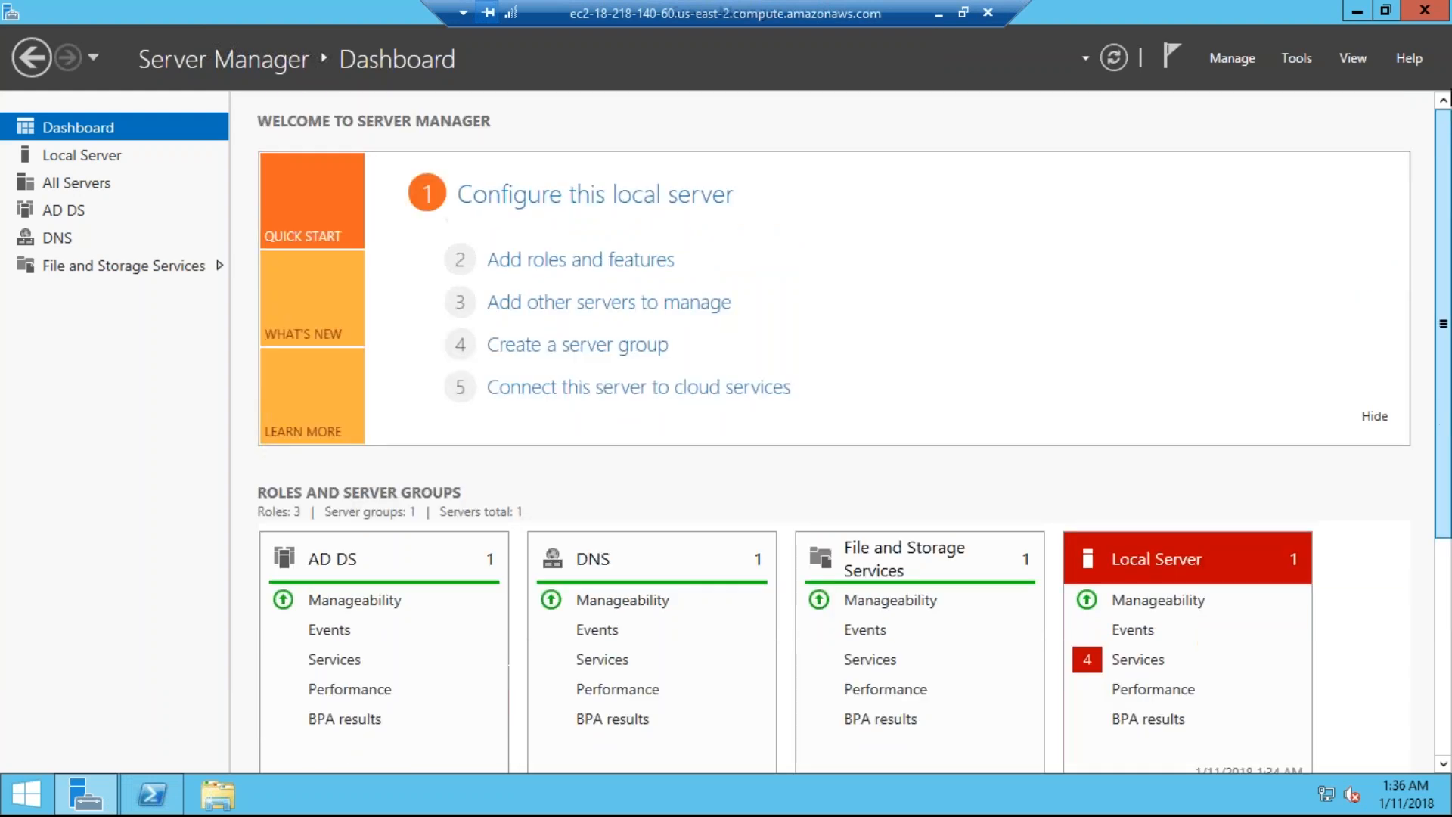
{"action": "left_click", "coordinate": [69, 202]}
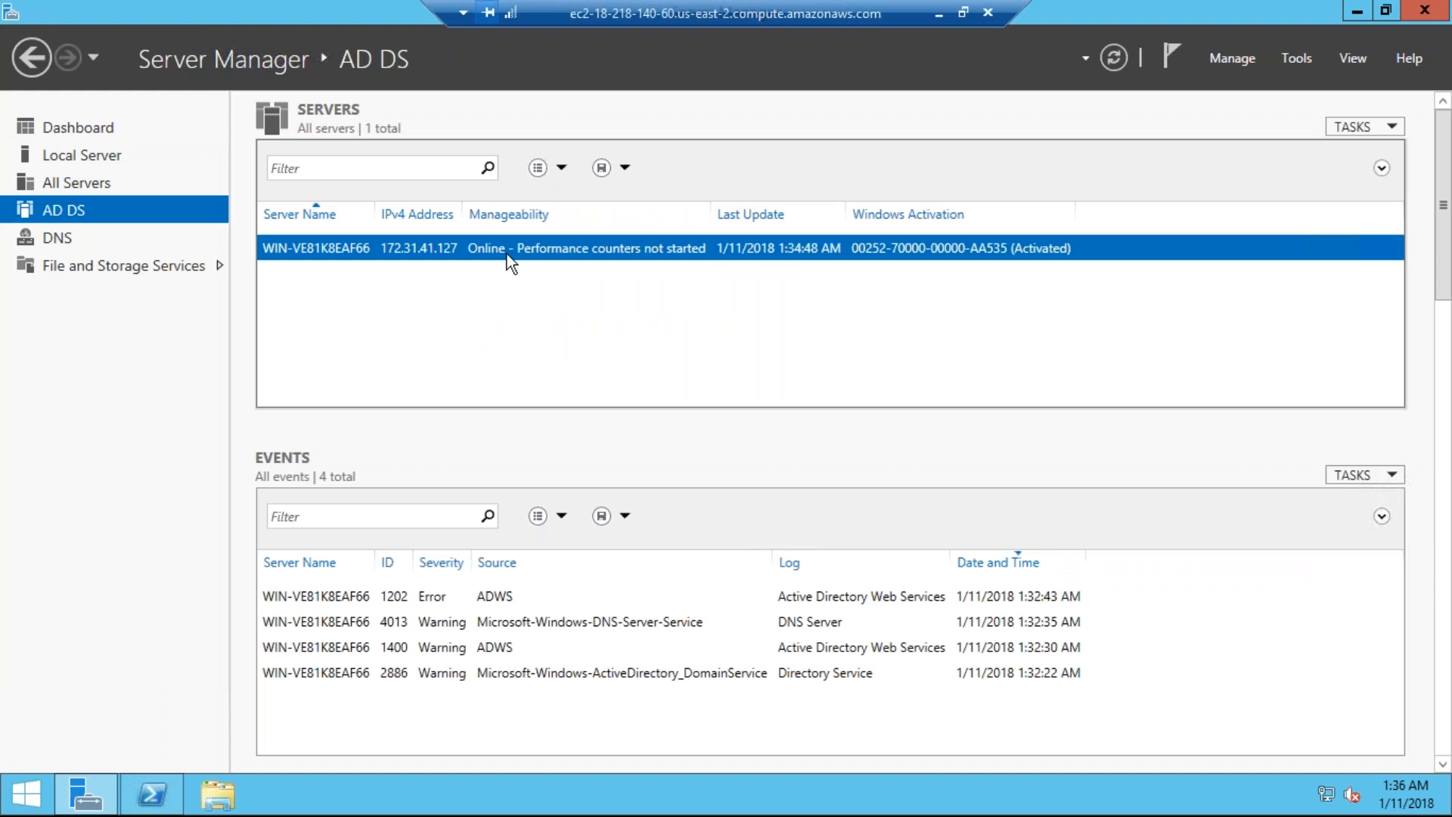
Step: Open Active Directory Domains and Trusts from the server's context menu and arrange the windows
{"action": "right_click", "coordinate": [398, 257]}
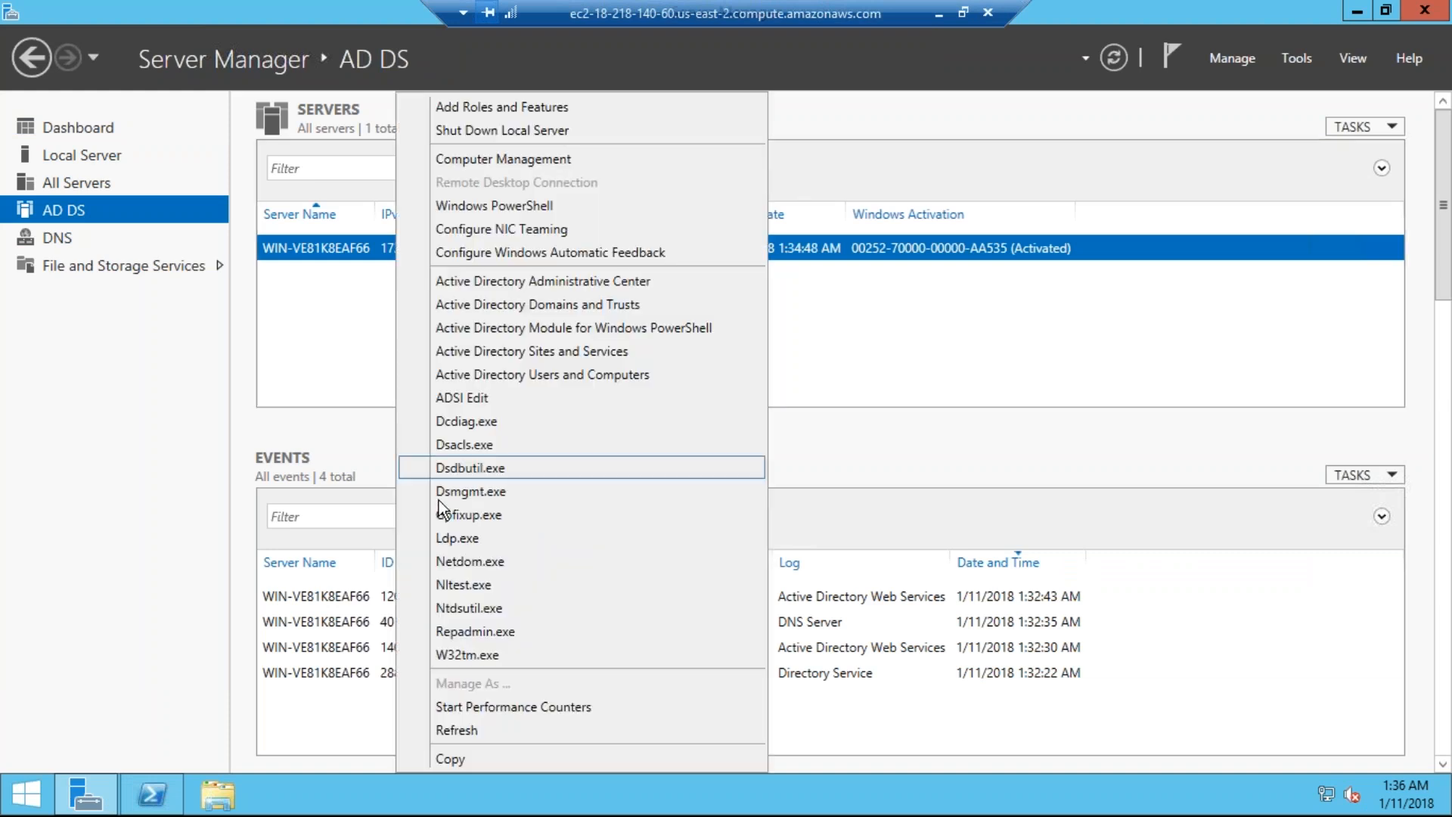
{"action": "left_click", "coordinate": [525, 304]}
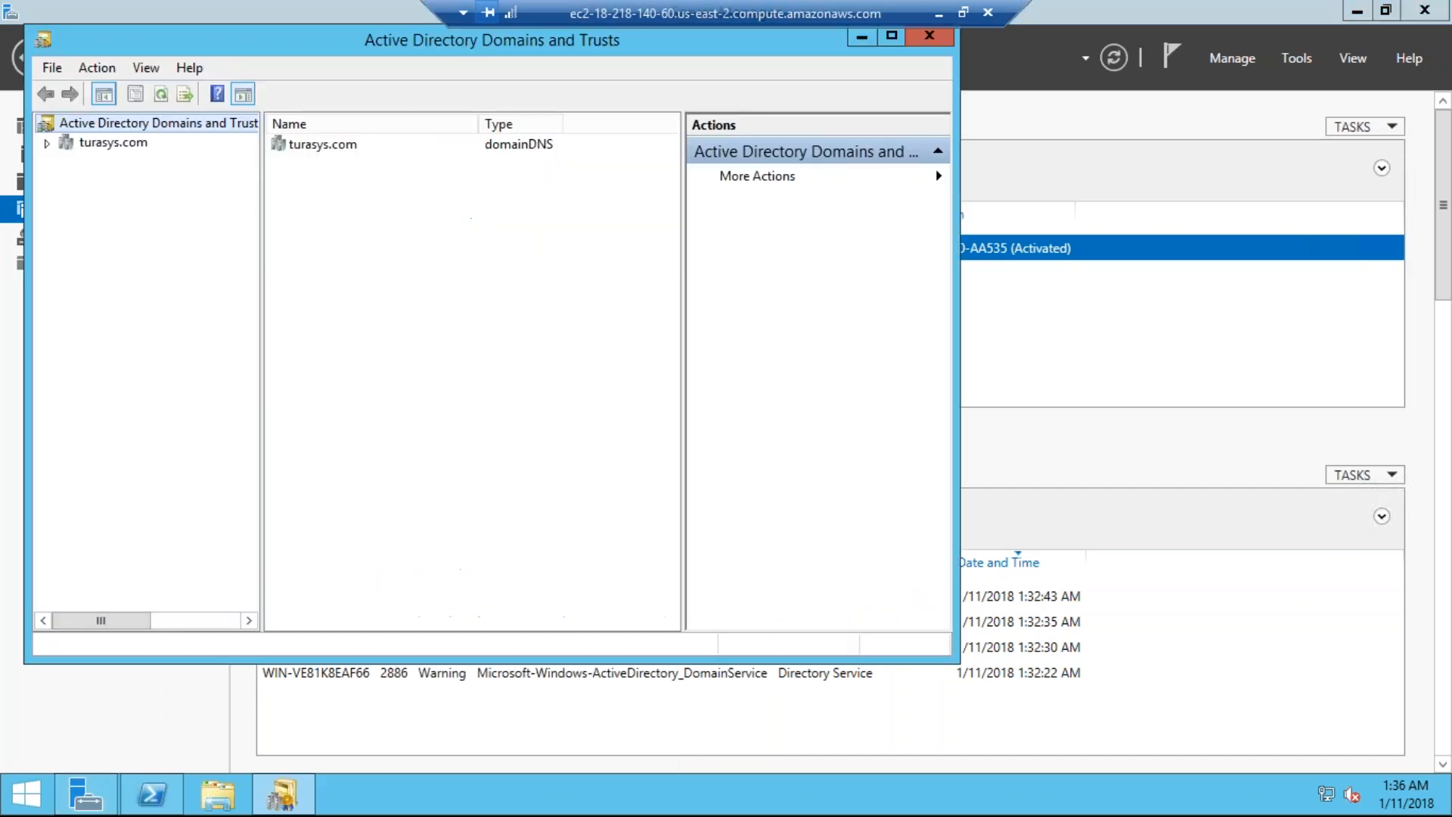
{"action": "double_click", "coordinate": [264, 32]}
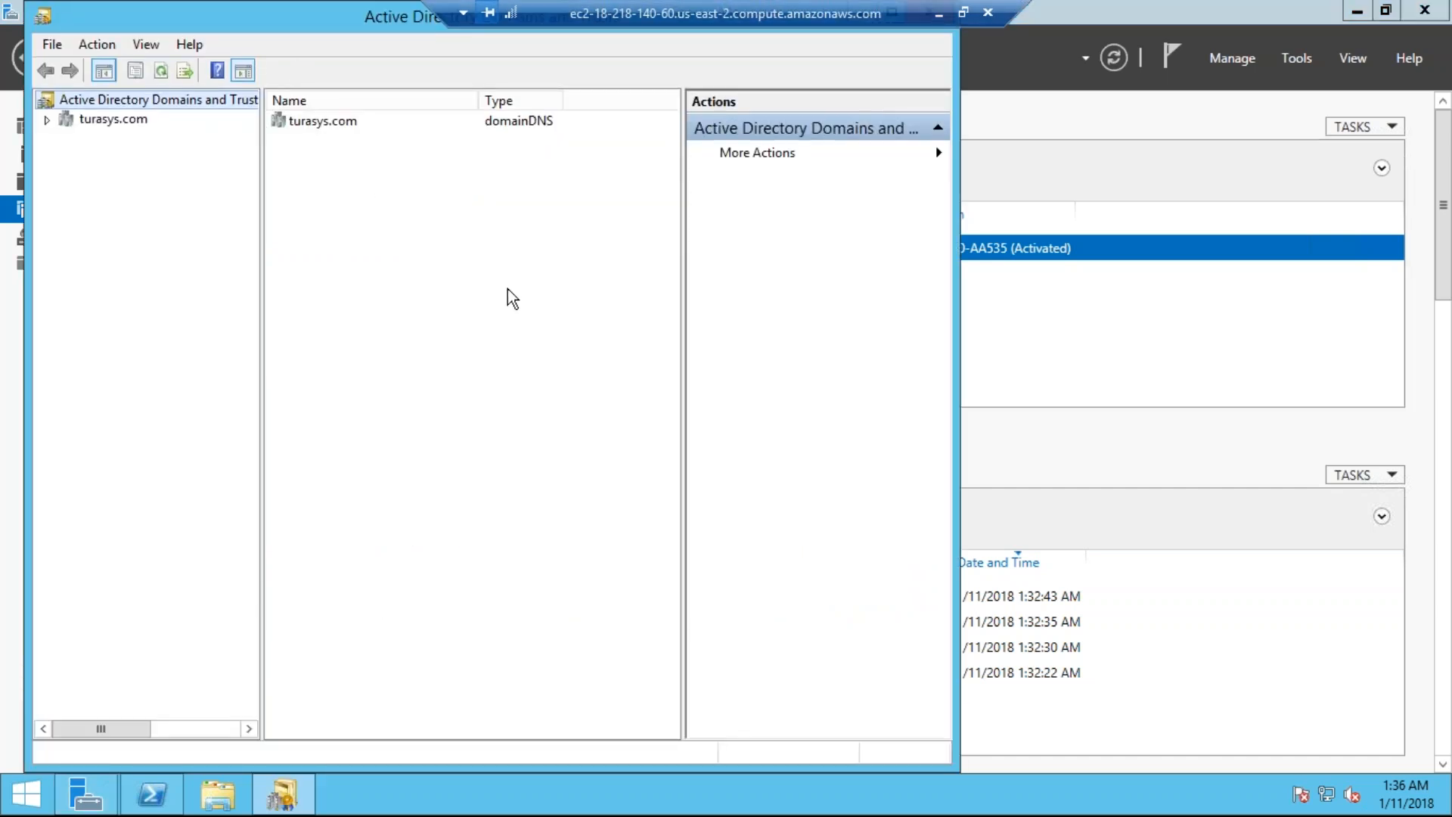
{"action": "double_click", "coordinate": [335, 16]}
{"action": "left_click_drag", "start_coordinate": [334, 17], "coordinate": [351, 147]}
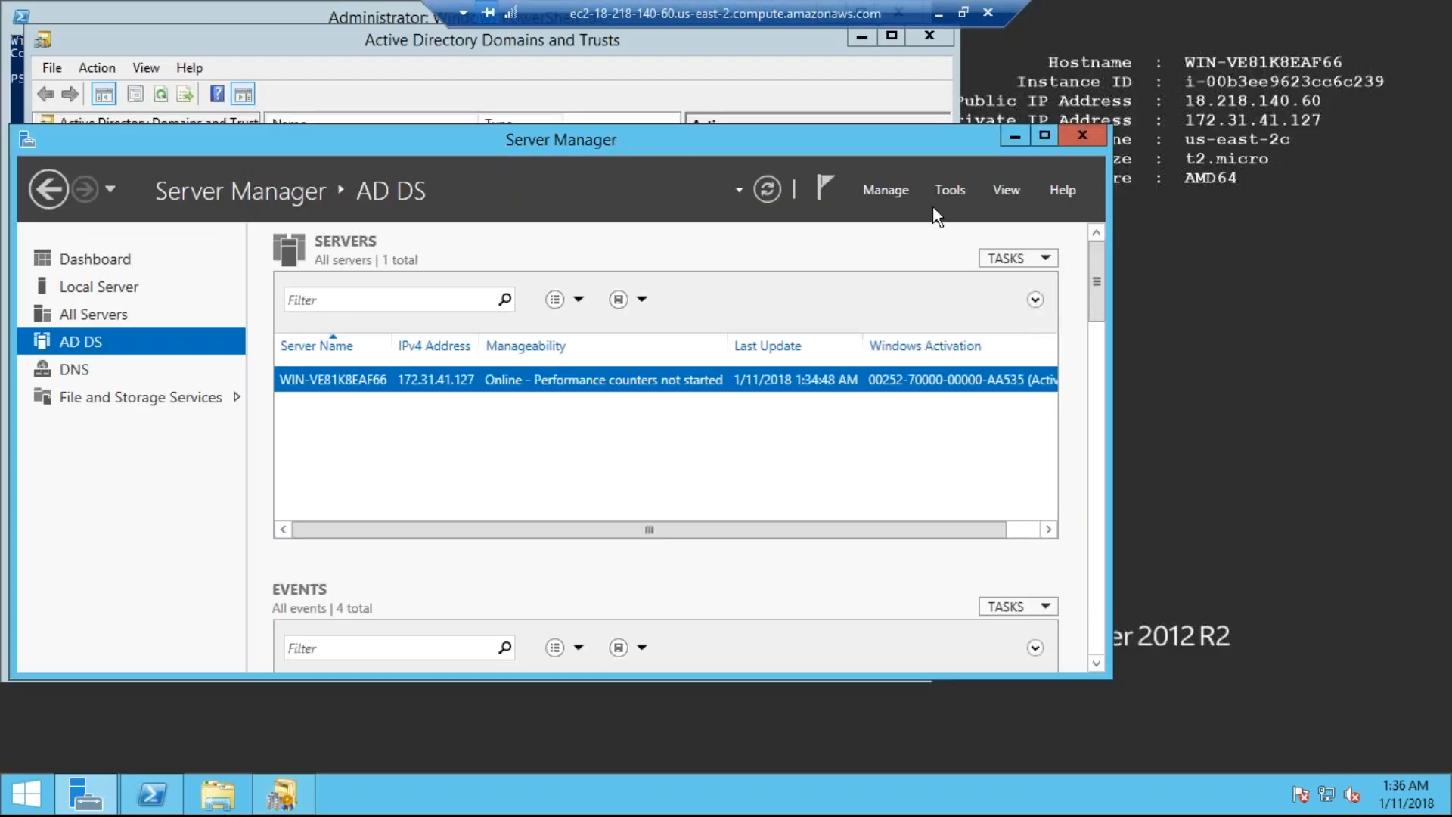
{"action": "left_click", "coordinate": [1035, 138]}
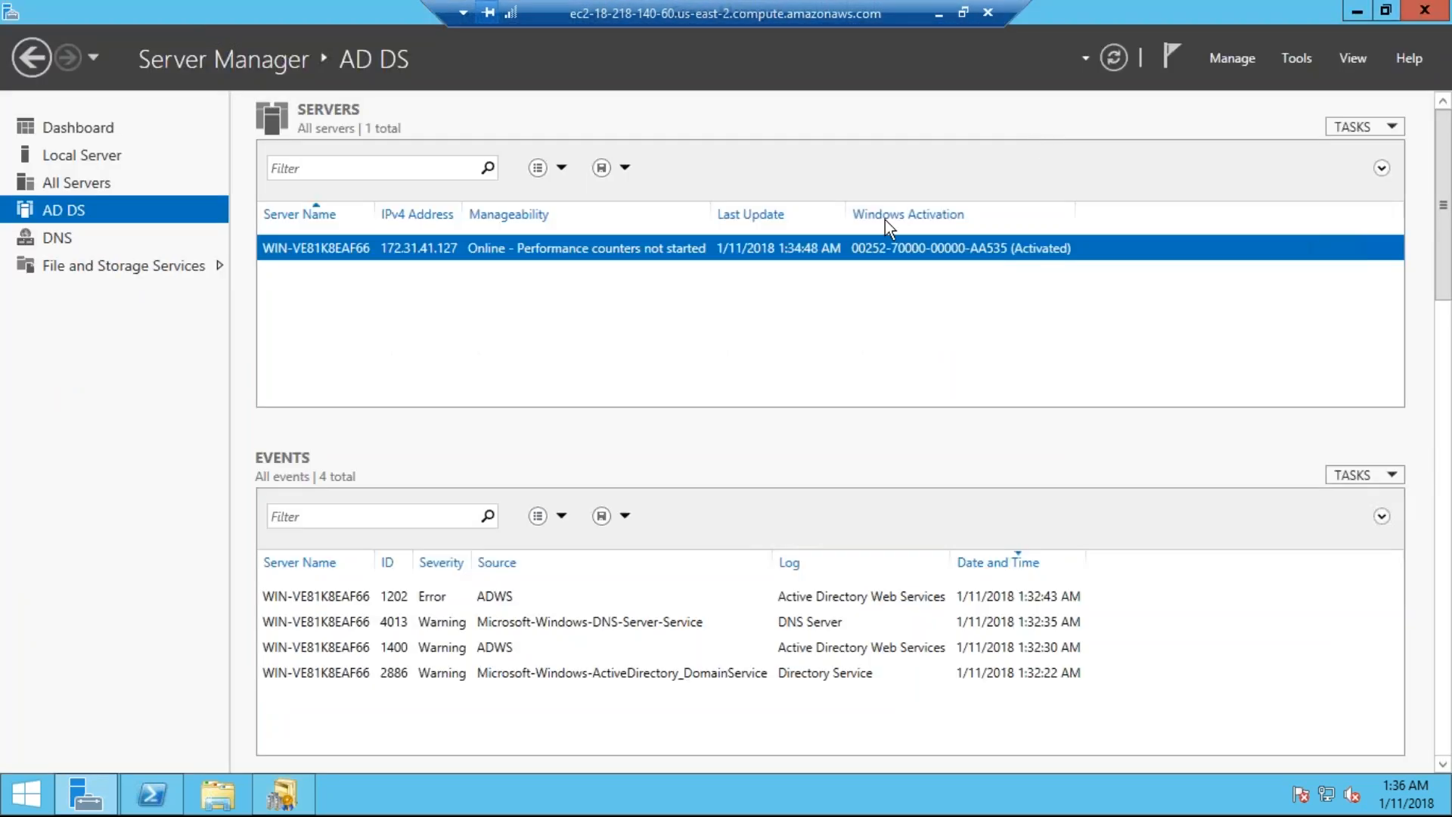
{"action": "key", "text": "alt+Tab"}
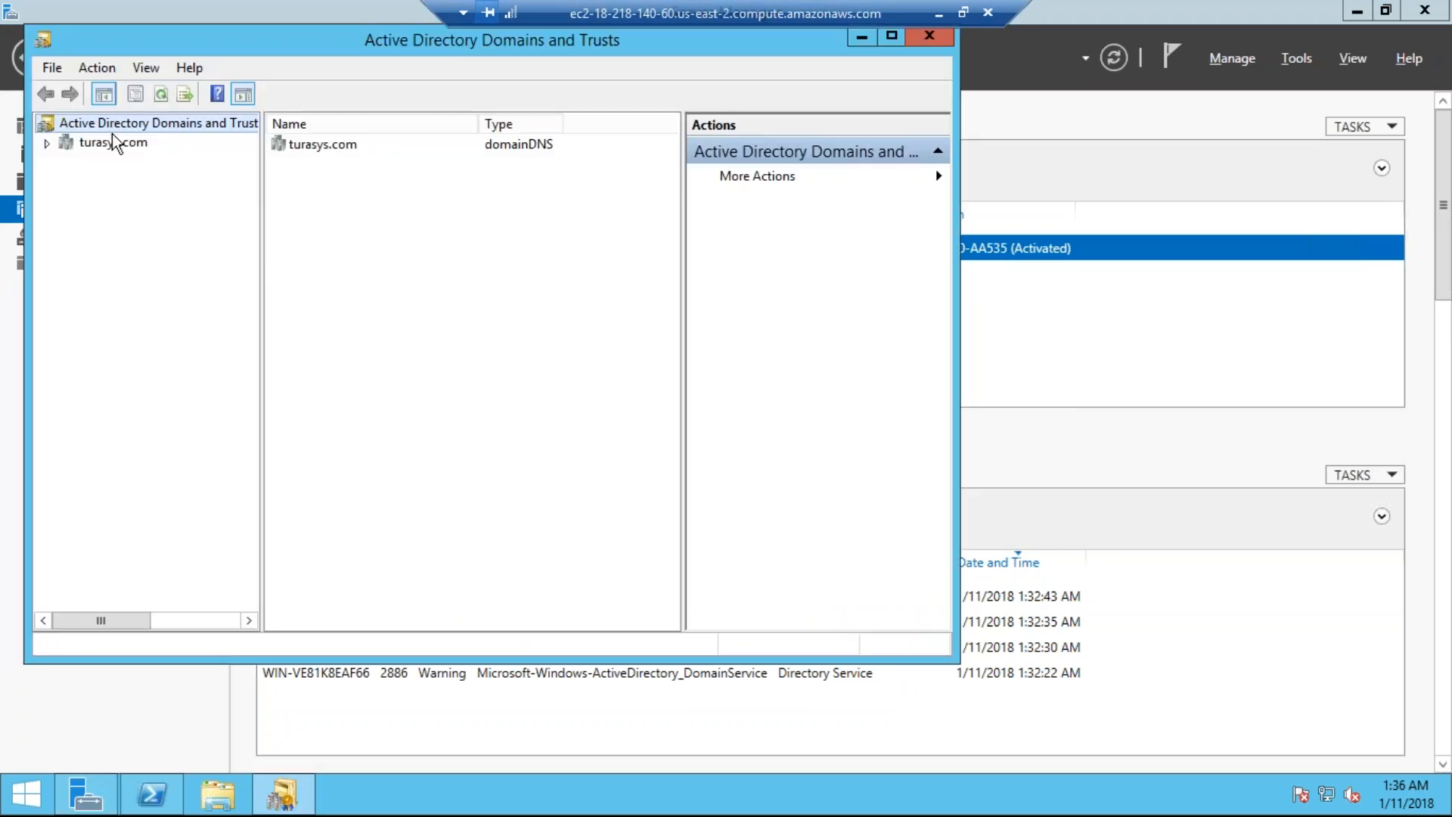
Step: Select the turasys.com domain, view its More Actions list, and move the window lower
{"action": "left_click", "coordinate": [80, 144]}
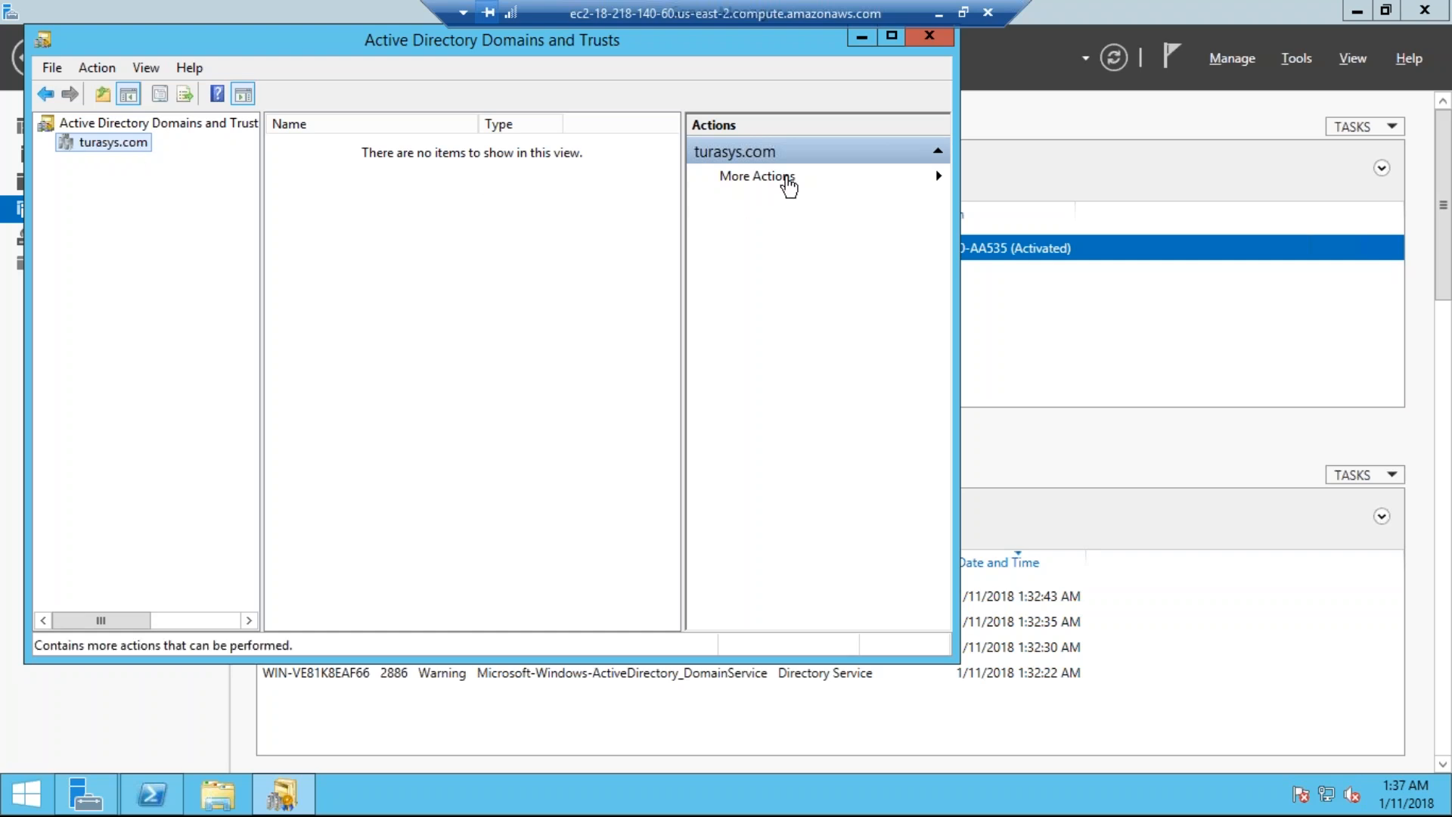
{"action": "left_click", "coordinate": [784, 182]}
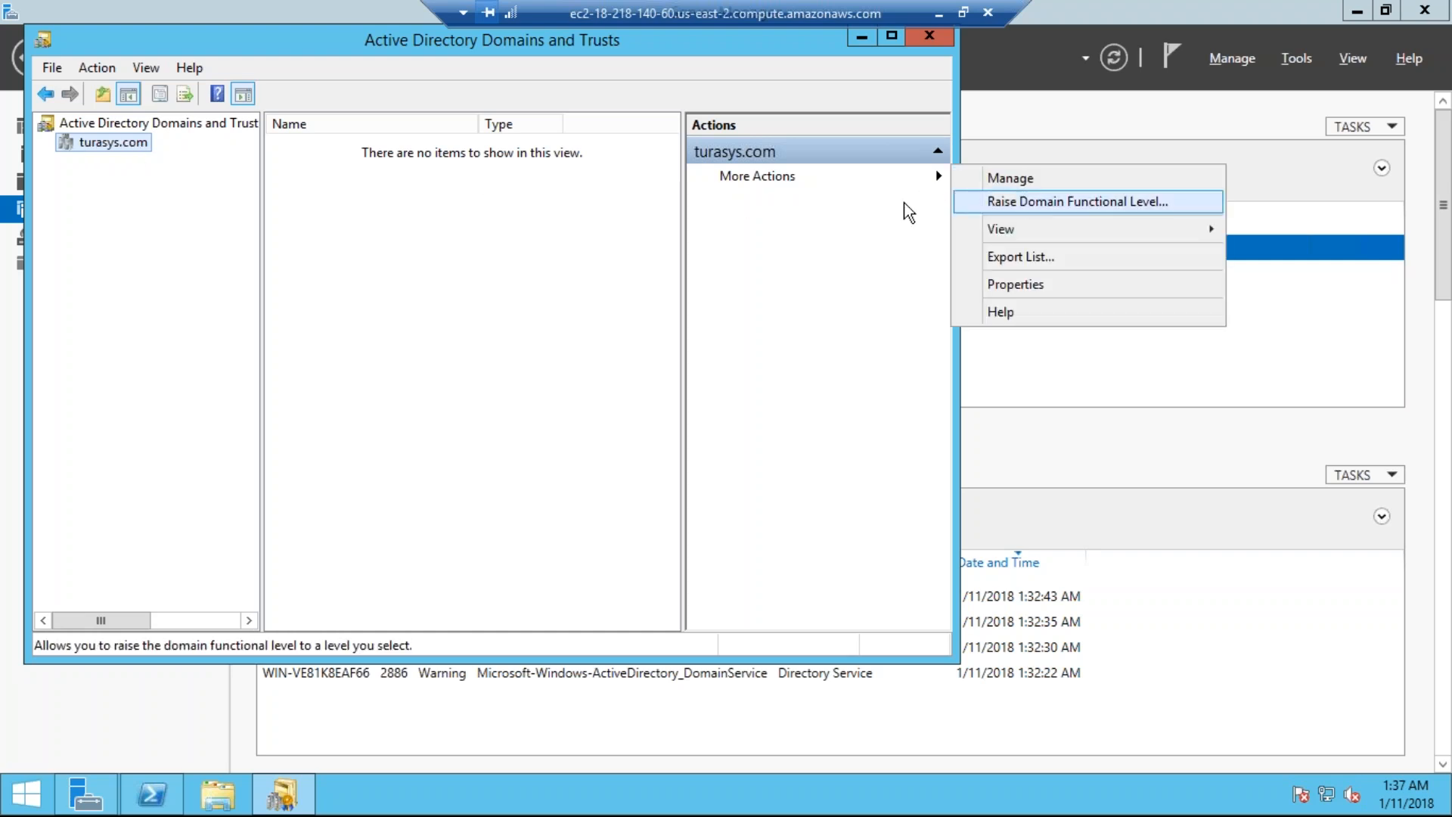
{"action": "left_click", "coordinate": [257, 35]}
{"action": "left_click_drag", "start_coordinate": [261, 27], "coordinate": [261, 196]}
{"action": "key", "text": "super+r"}
{"action": "type", "text": "control"}
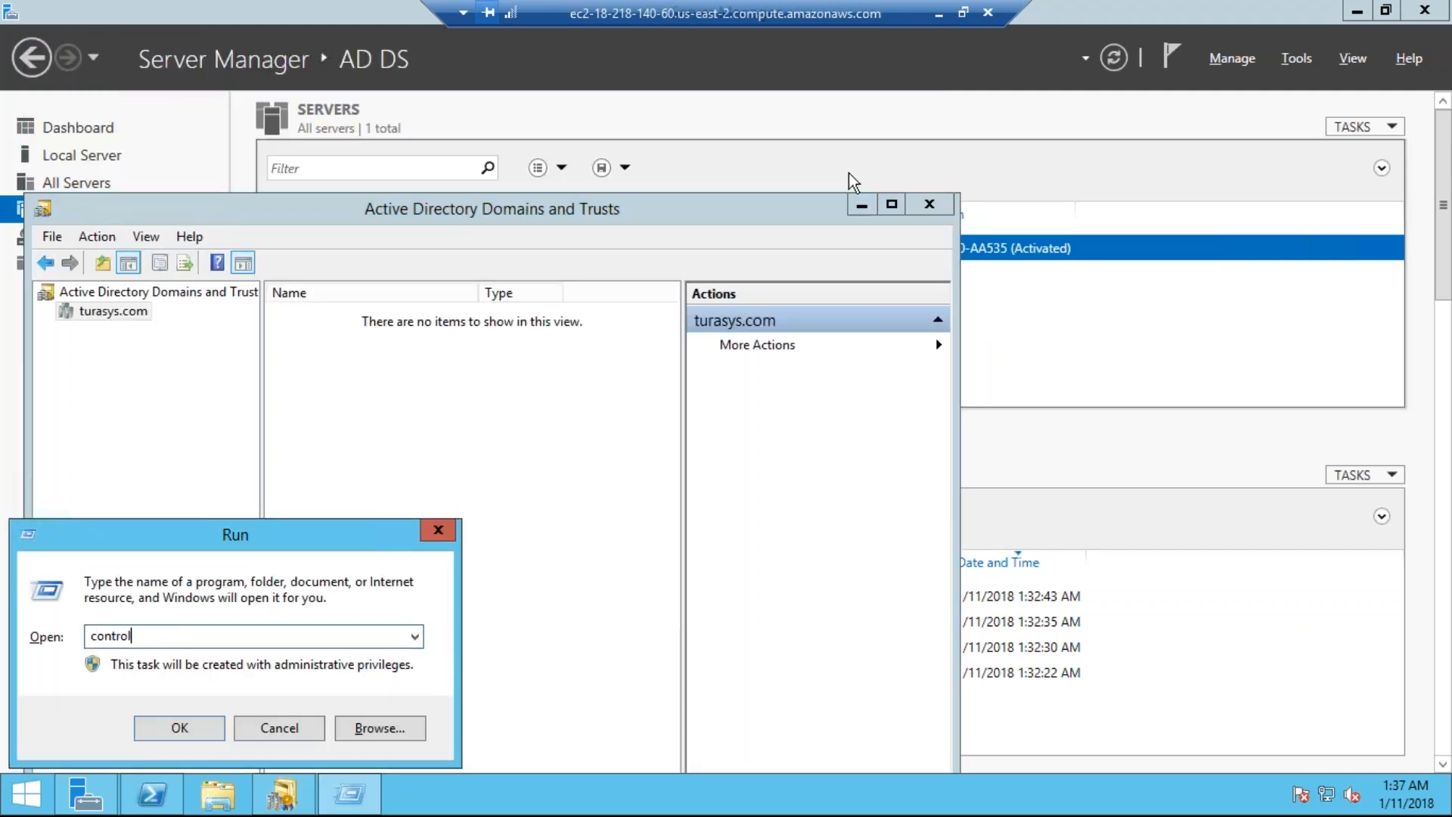
{"action": "key", "text": "Return"}
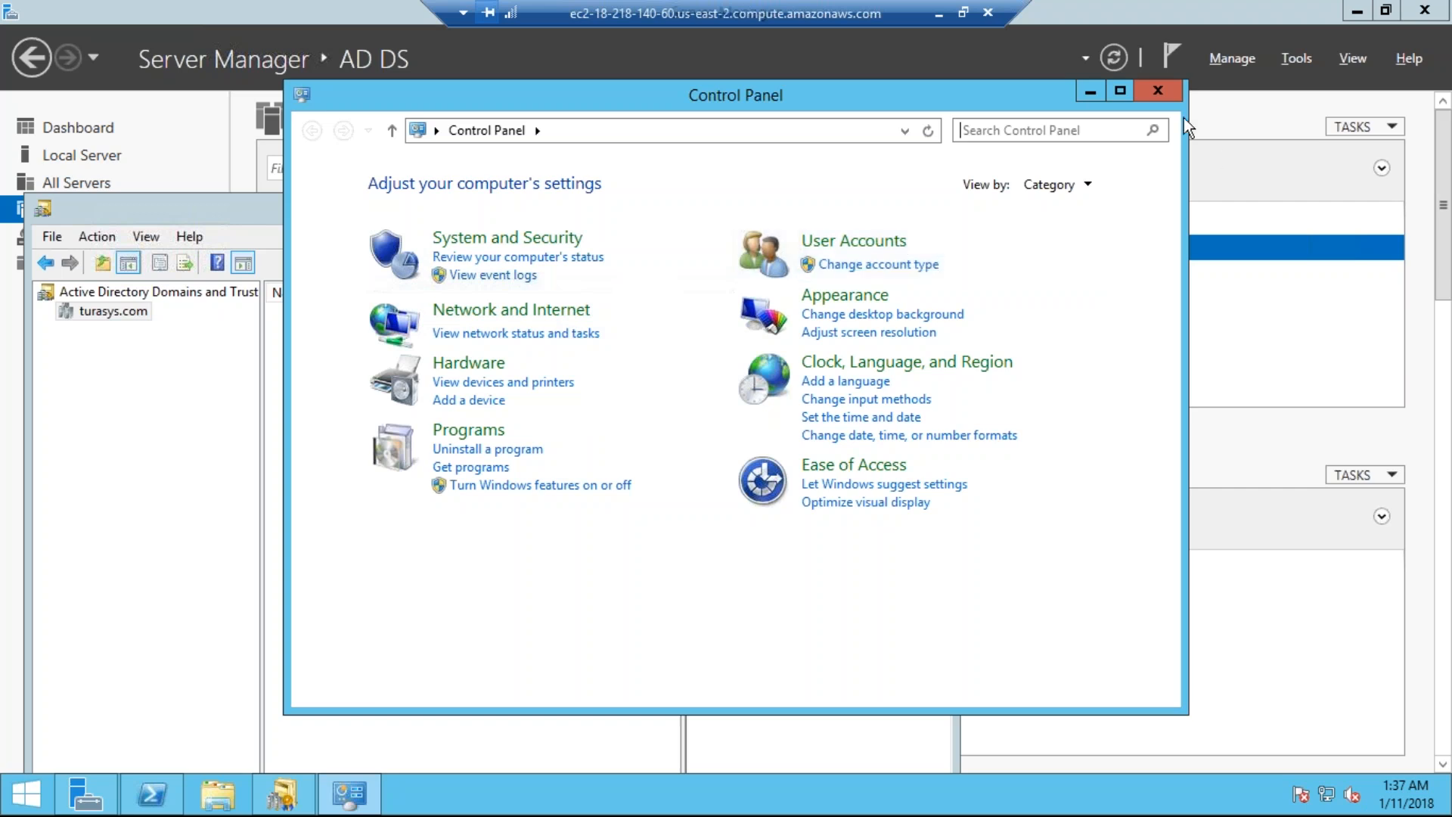
{"action": "left_click", "coordinate": [1157, 90]}
{"action": "left_click_drag", "start_coordinate": [611, 217], "coordinate": [552, 296]}
Step: Close Domains and Trusts and open the turasys.com Users container in a maximized Active Directory Users and Computers
{"action": "left_click", "coordinate": [870, 282]}
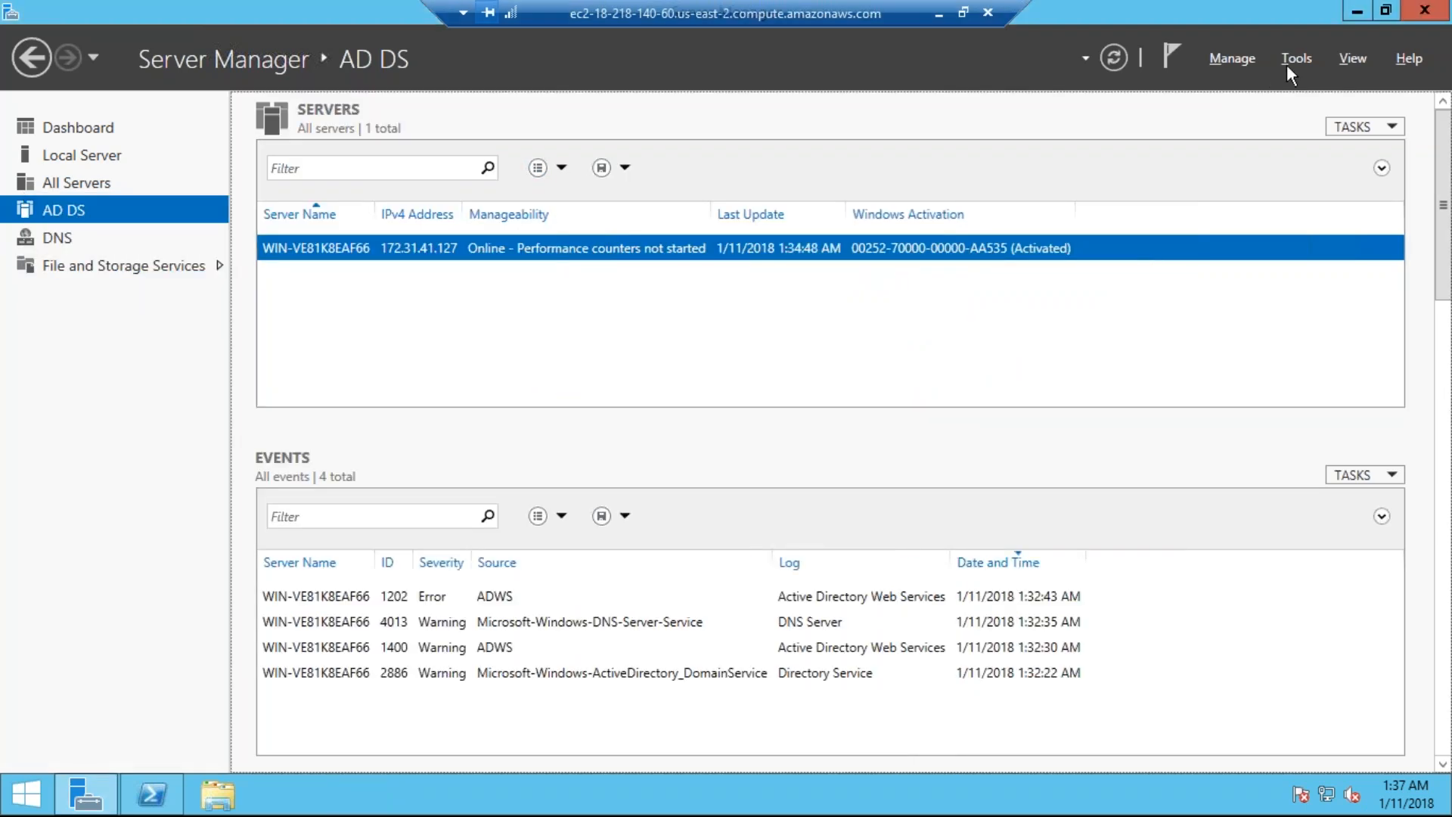
{"action": "left_click", "coordinate": [1287, 65]}
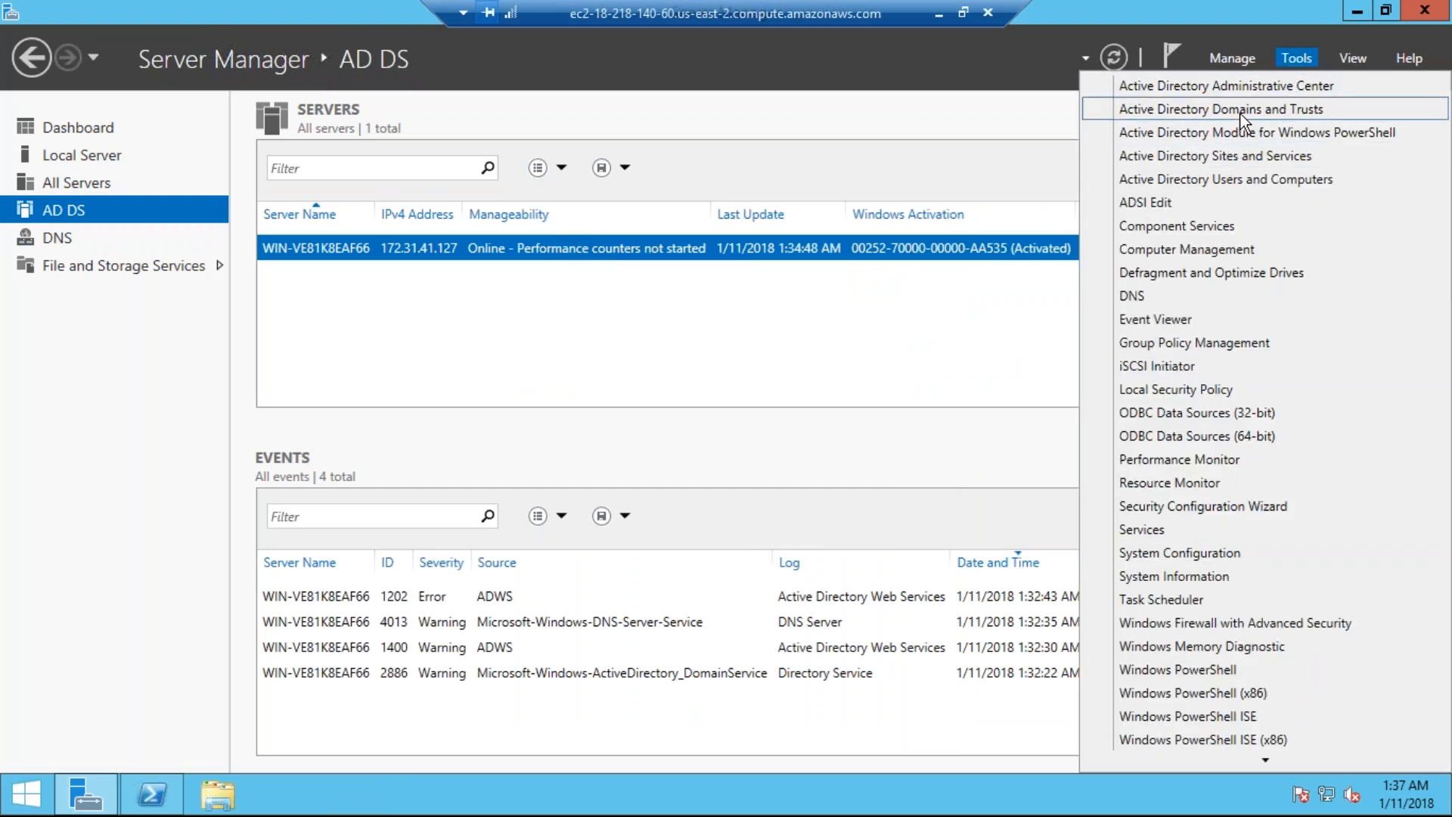
{"action": "left_click", "coordinate": [1202, 181]}
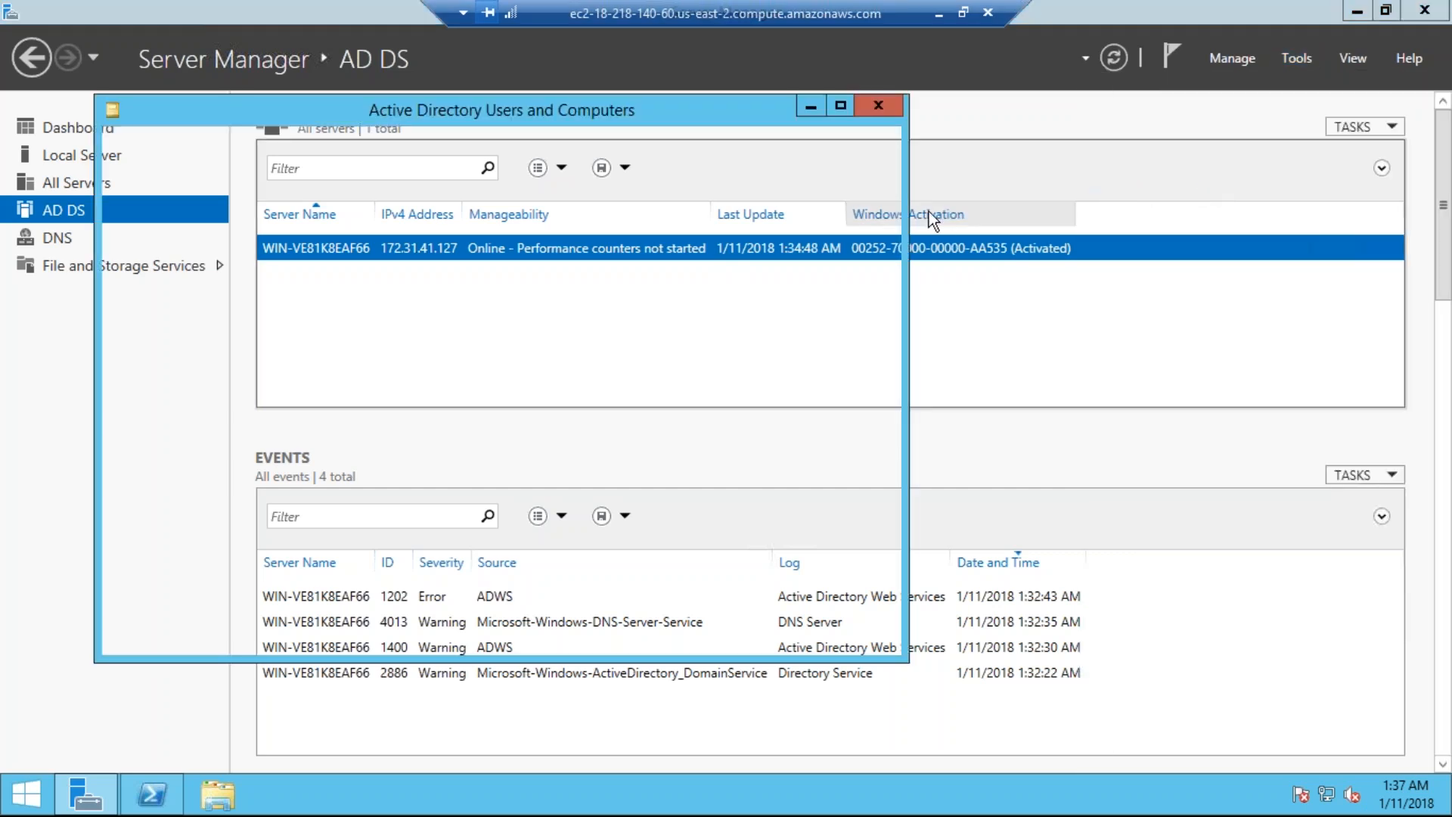
{"action": "double_click", "coordinate": [511, 117]}
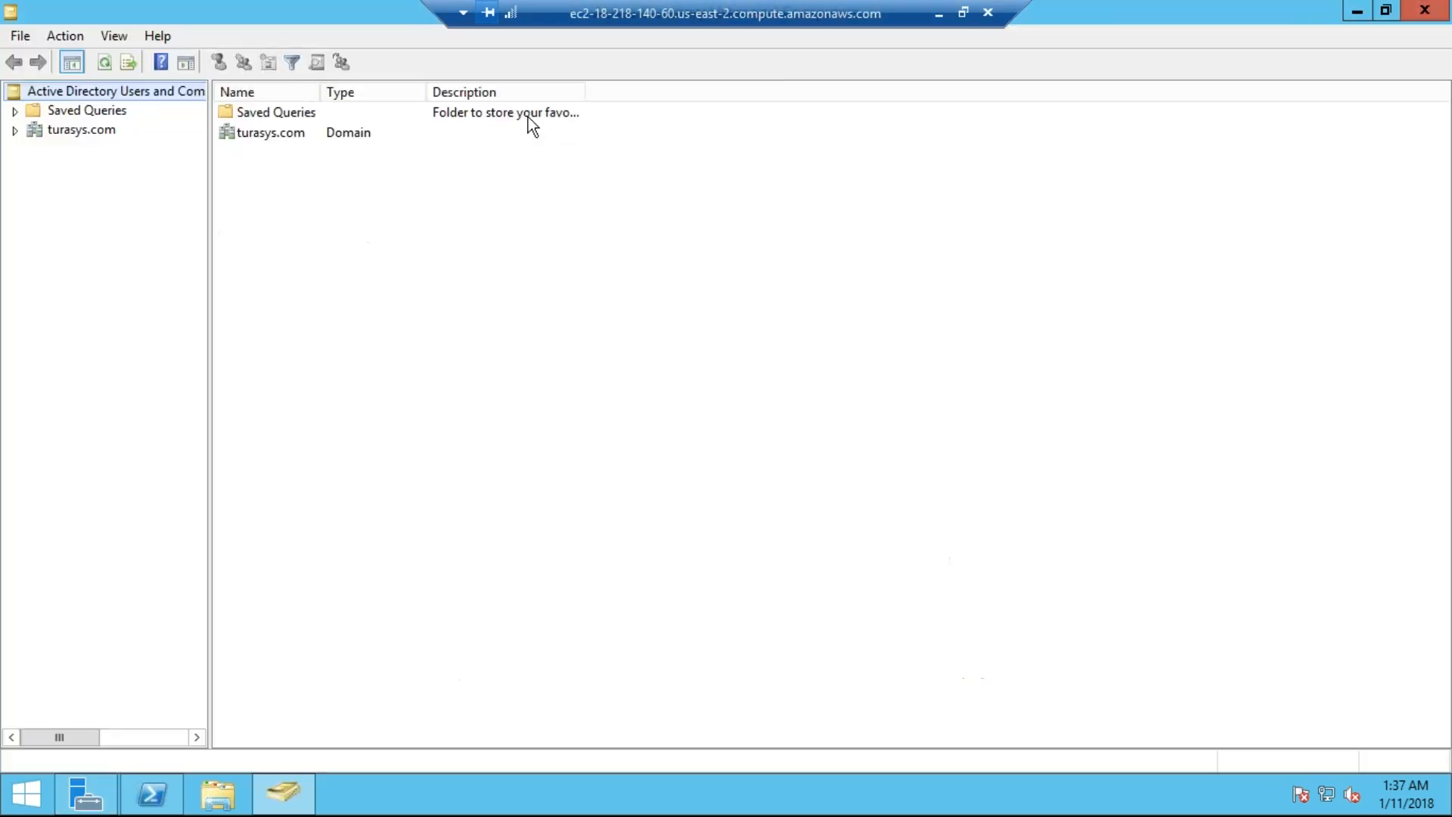
{"action": "double_click", "coordinate": [54, 133]}
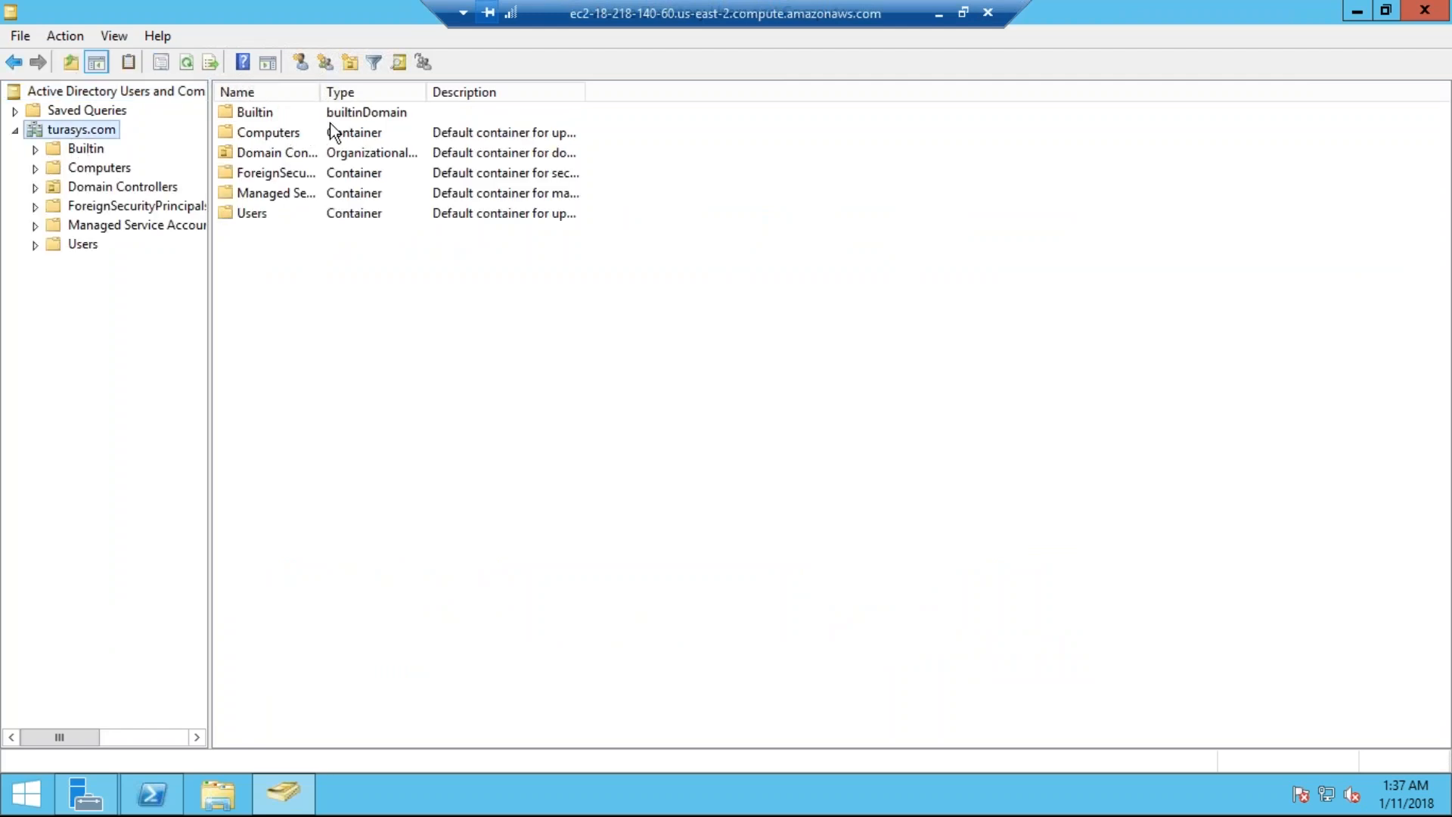
{"action": "double_click", "coordinate": [245, 215]}
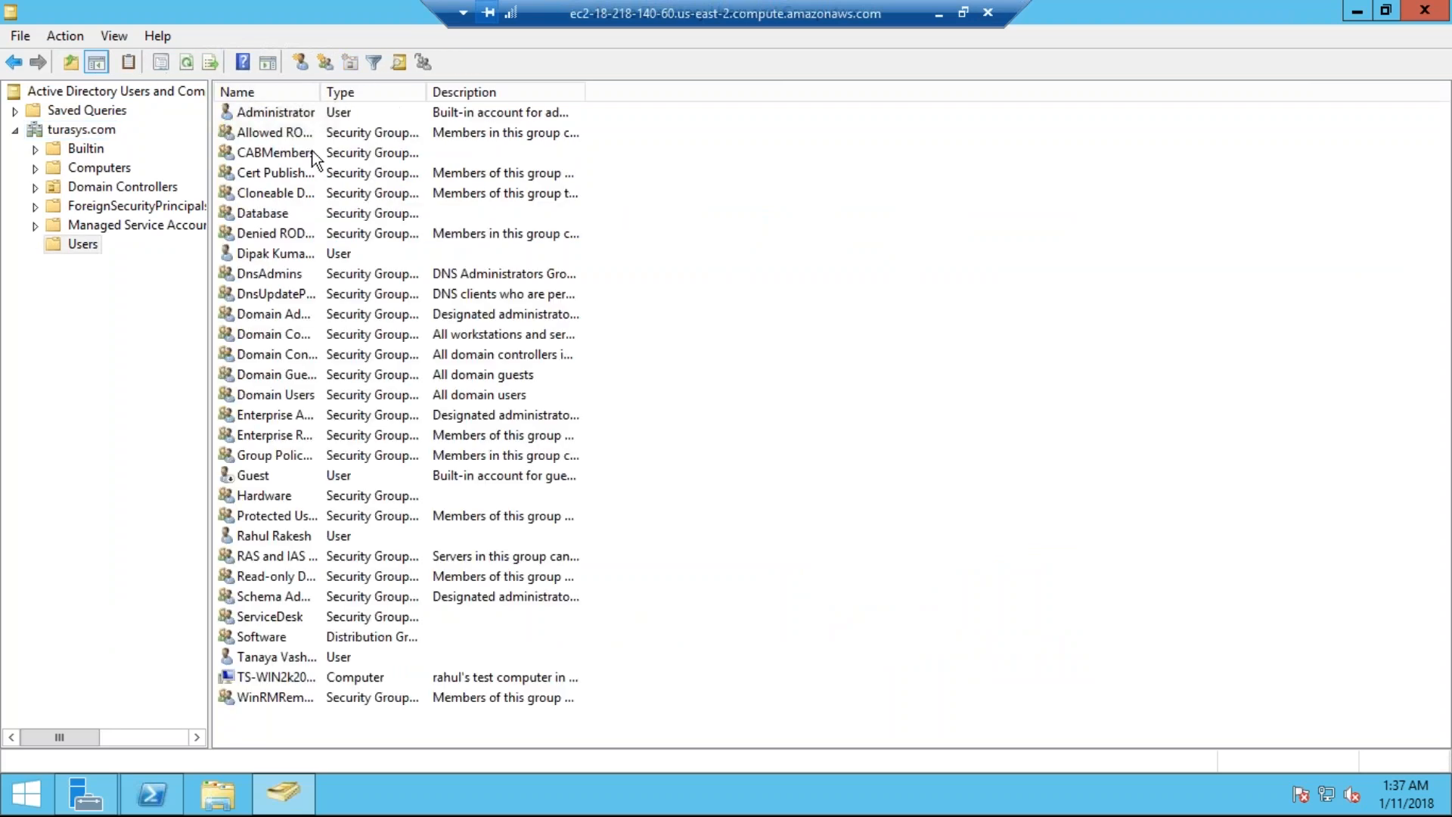
Step: Widen the Name column, sort it descending, and look over some existing user accounts
{"action": "left_click_drag", "start_coordinate": [320, 94], "coordinate": [450, 111]}
{"action": "left_click", "coordinate": [339, 97]}
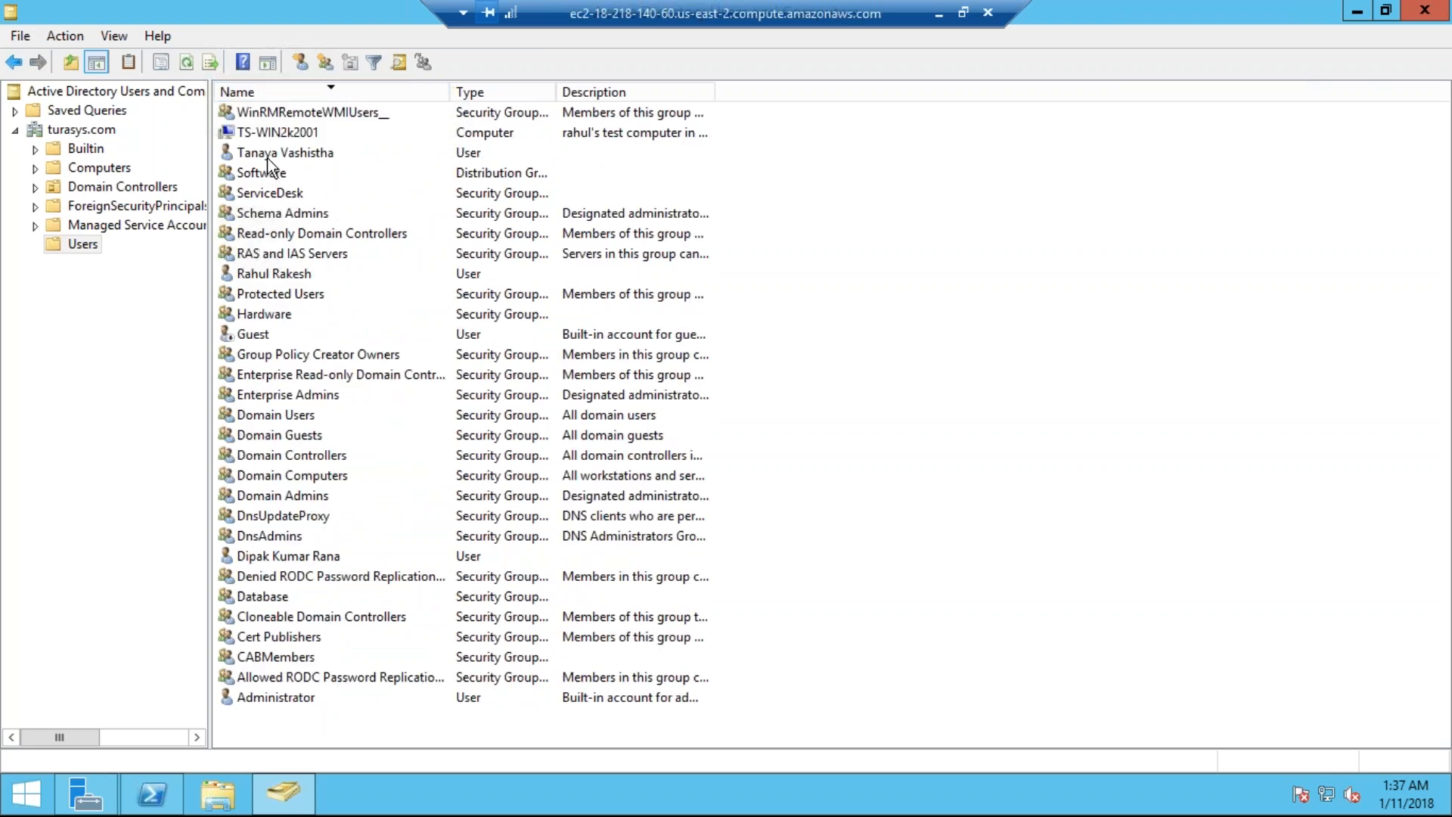
{"action": "left_click", "coordinate": [283, 154]}
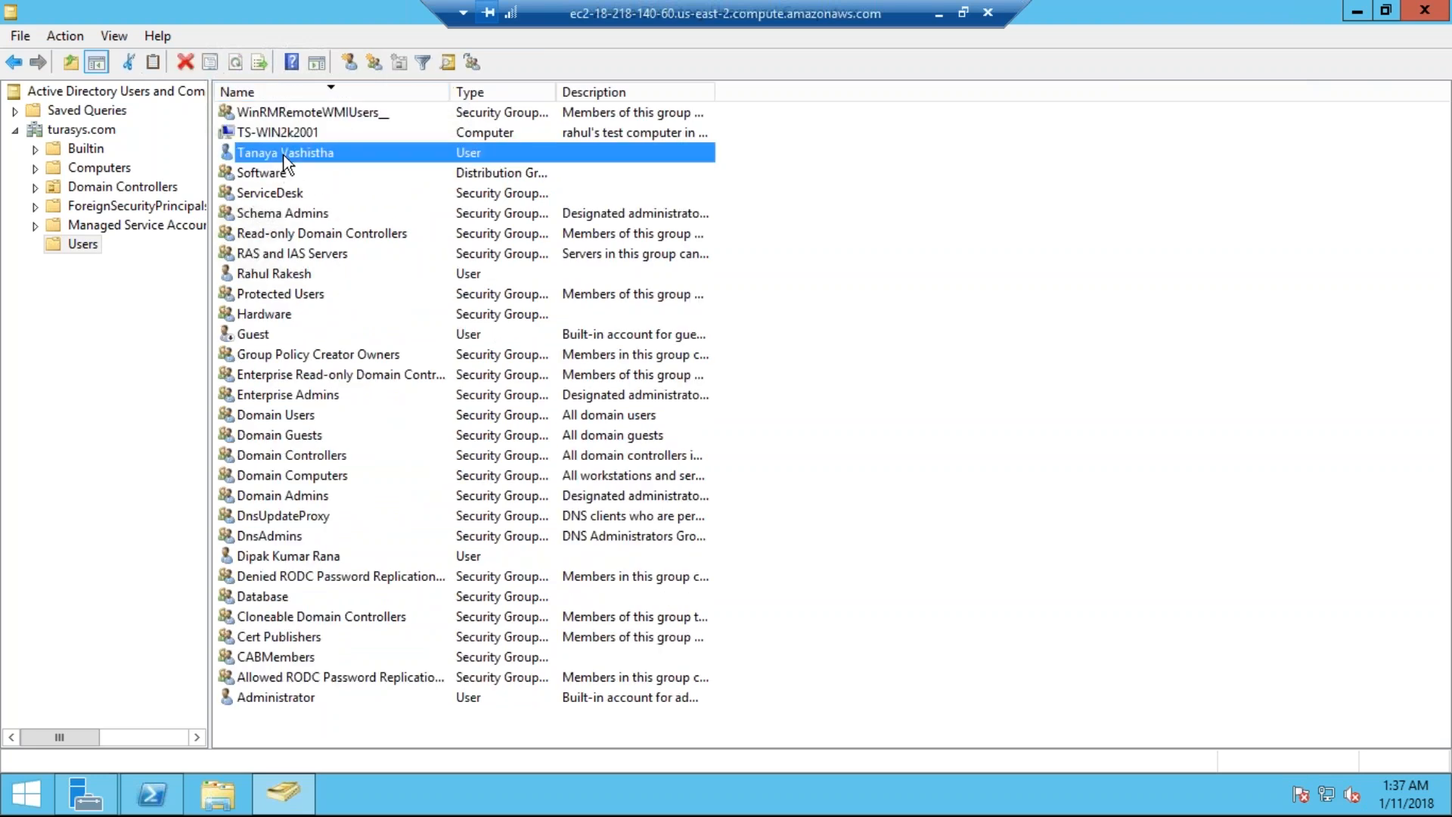
{"action": "left_click", "coordinate": [273, 281]}
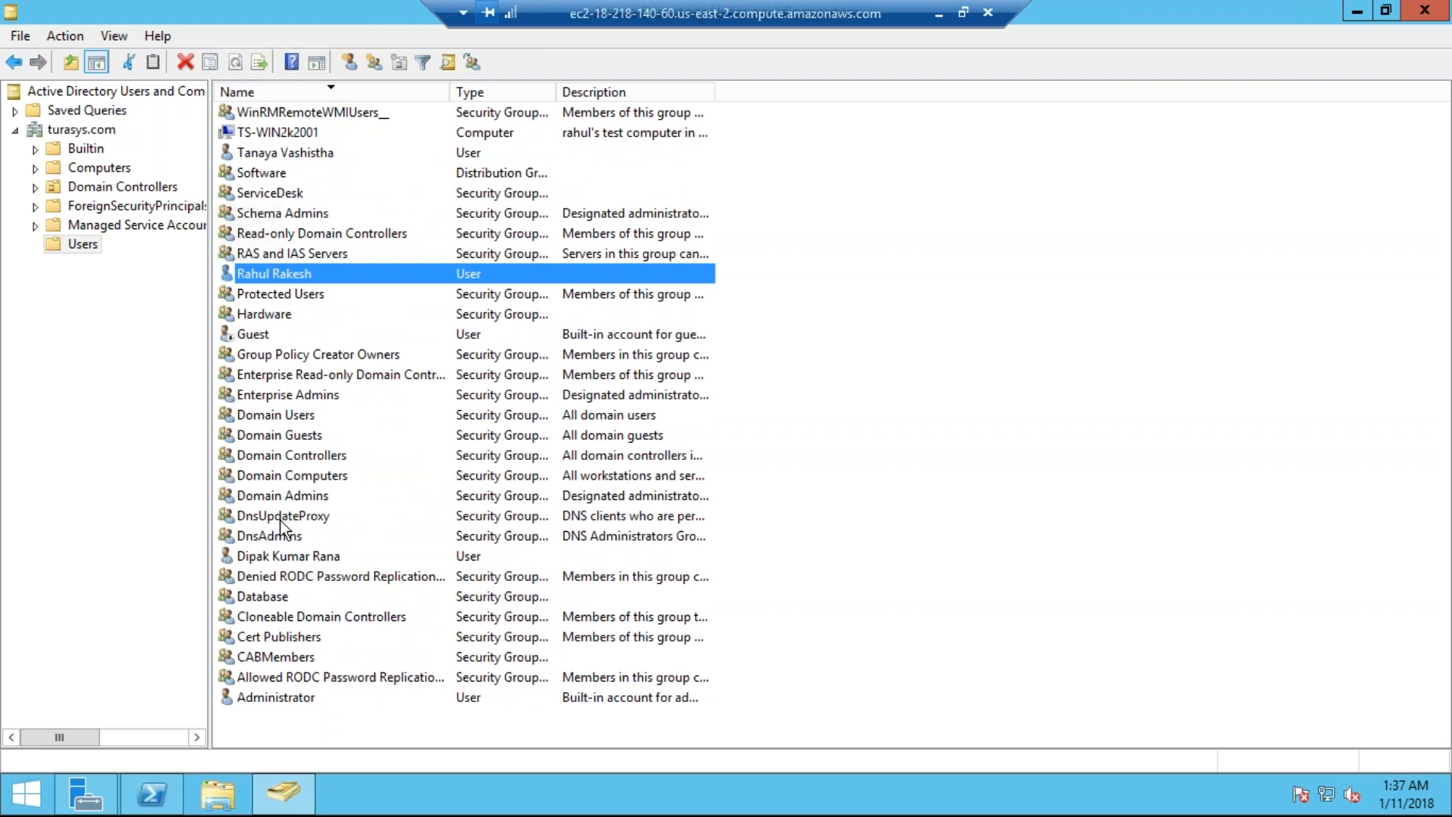
{"action": "left_click", "coordinate": [287, 556]}
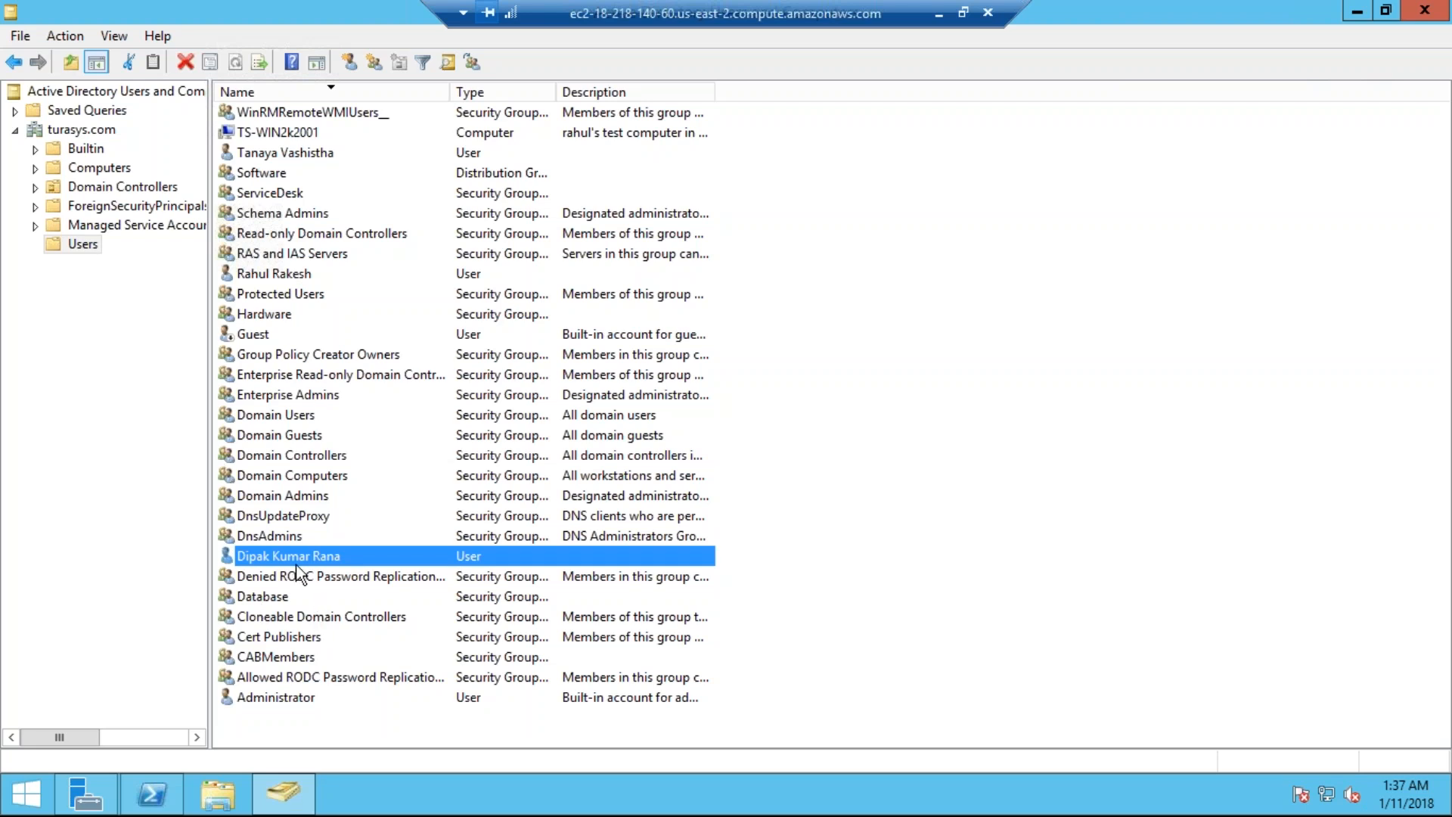
Step: Start a New > User in the Users container and enter the user's first and last name
{"action": "right_click", "coordinate": [845, 325]}
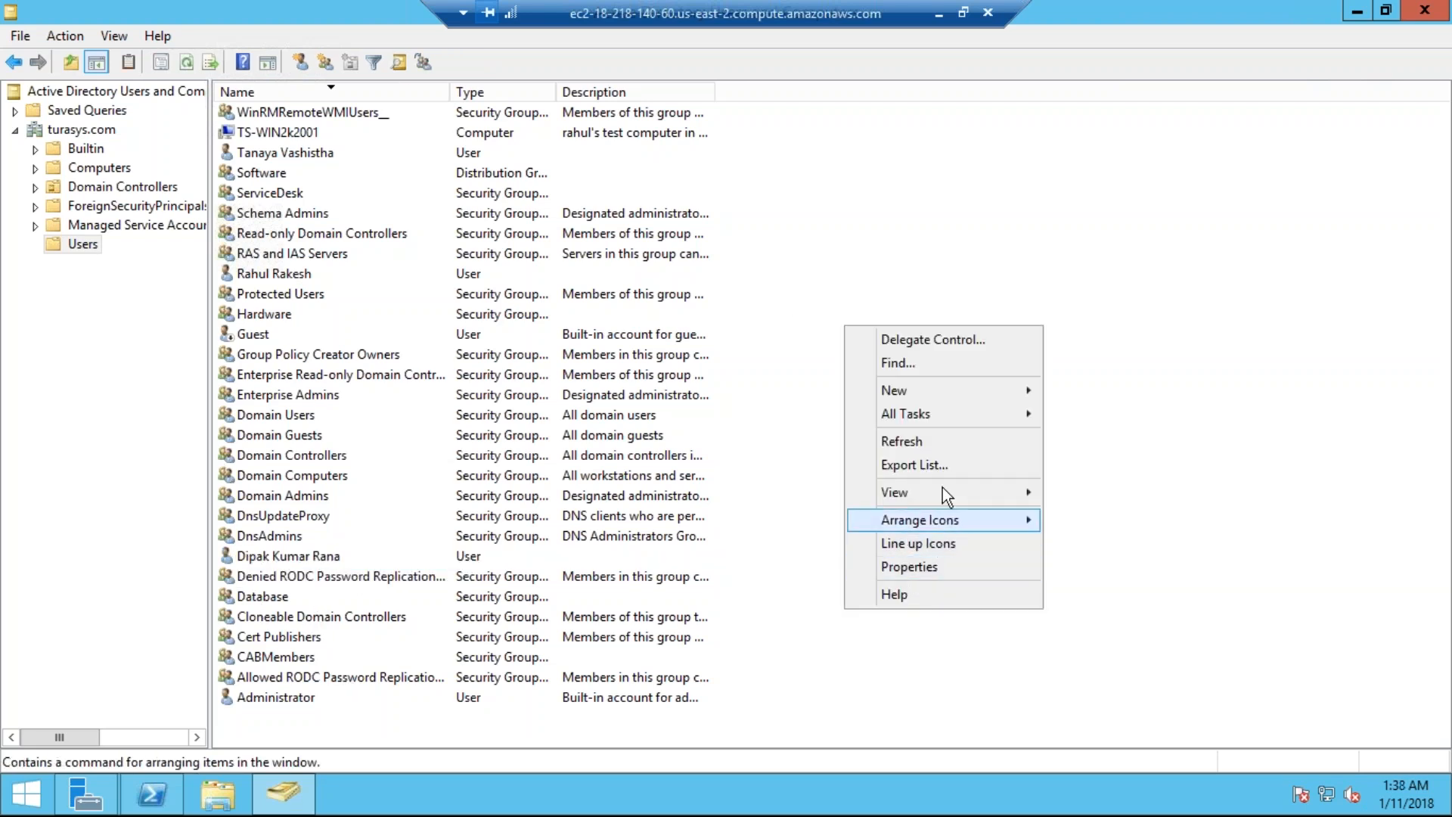
{"action": "mouse_move", "coordinate": [947, 393]}
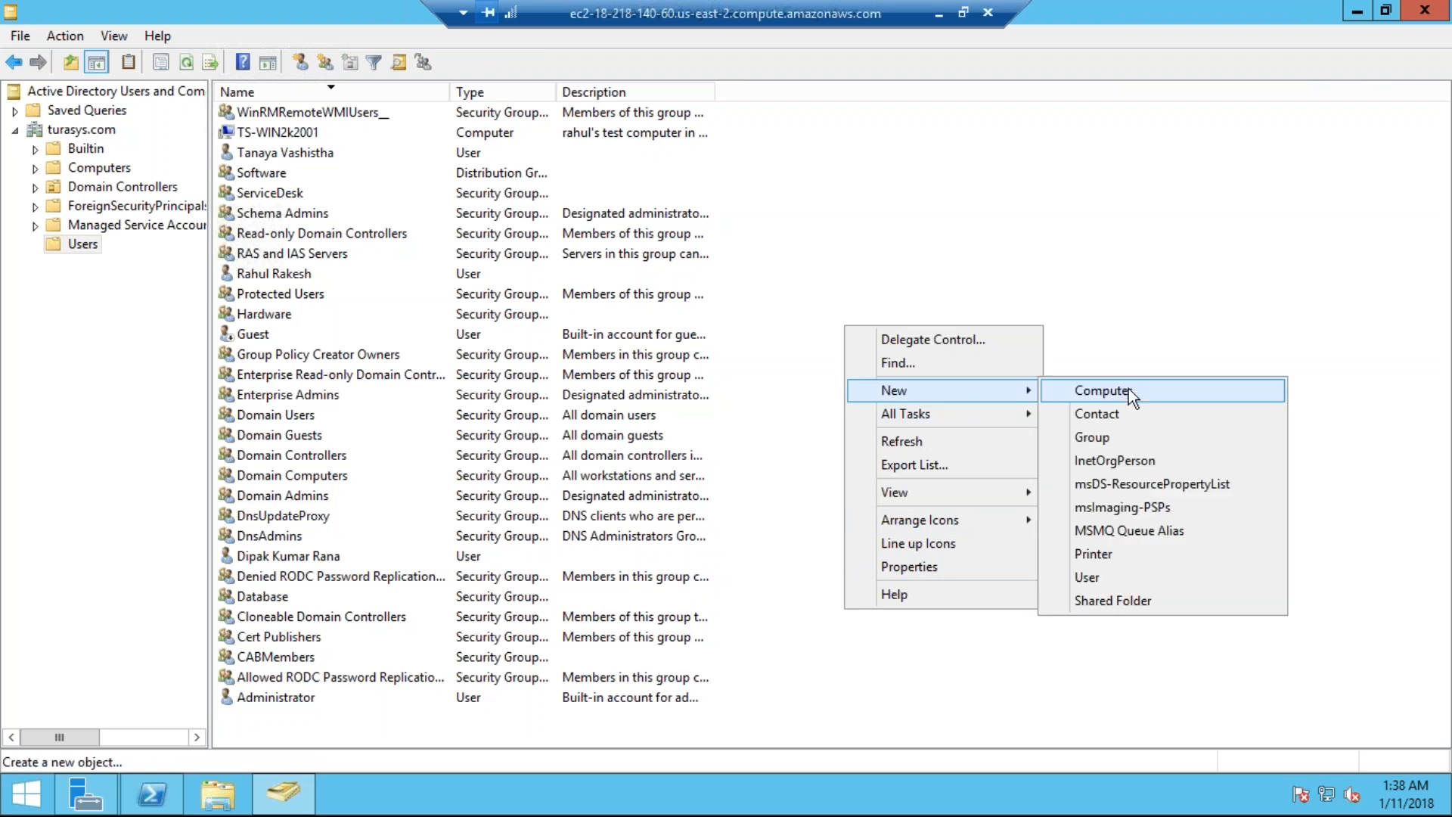
{"action": "left_click", "coordinate": [1088, 576]}
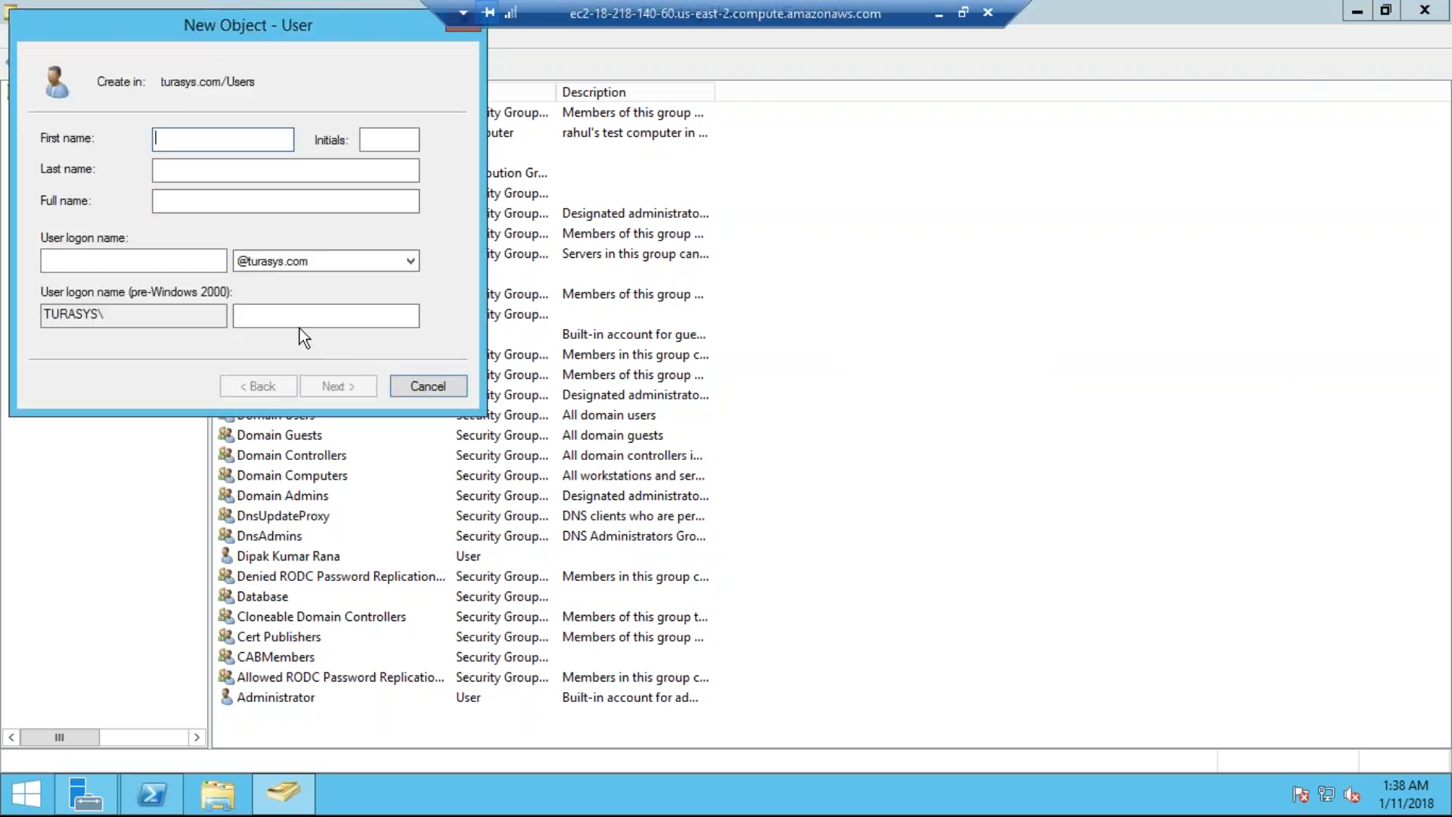
{"action": "key", "text": "Tab"}
{"action": "type", "text": "Ku"}
{"action": "key", "text": "BackSpace"}
{"action": "key", "text": "BackSpace"}
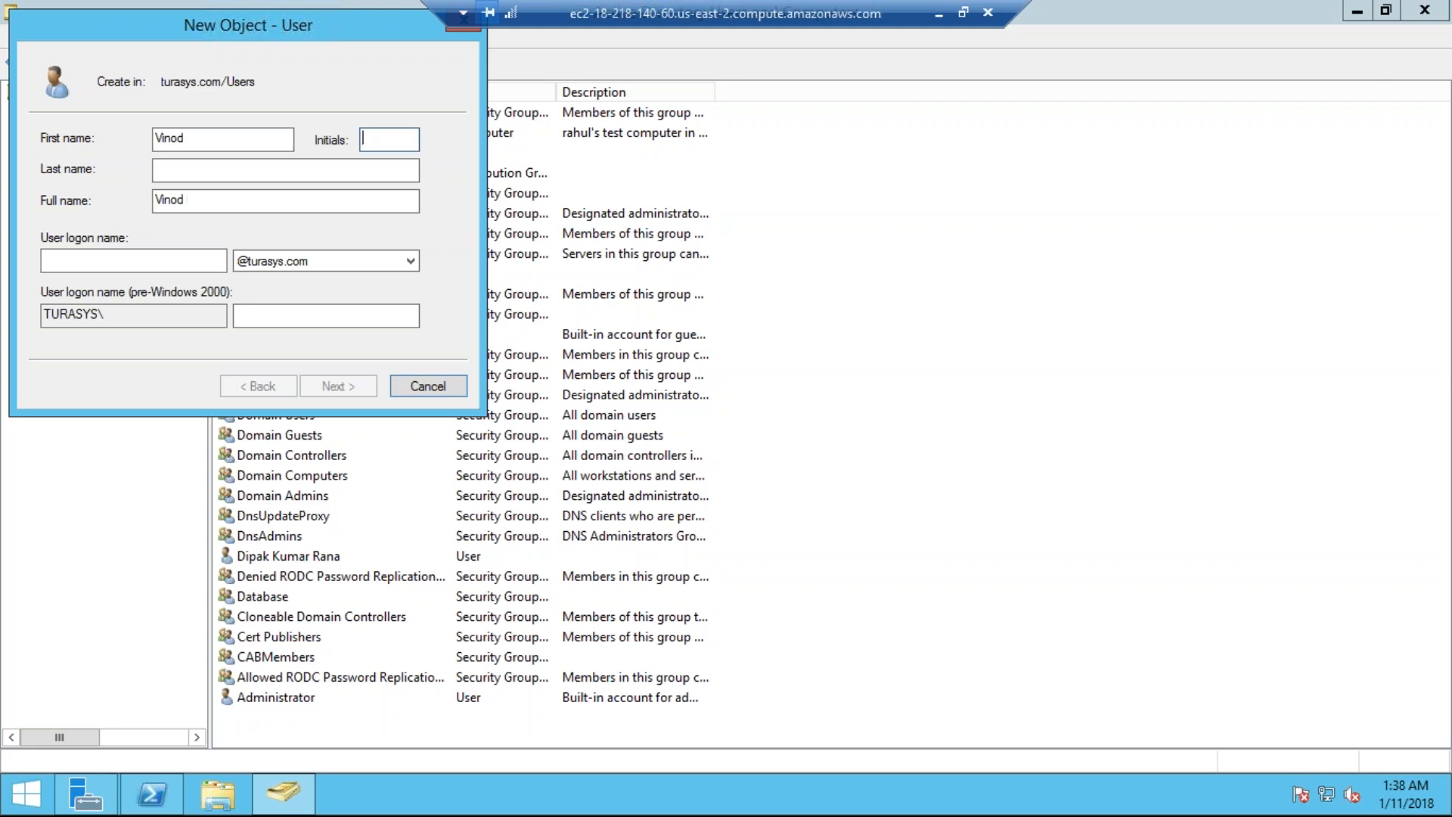
{"action": "left_click", "coordinate": [235, 172]}
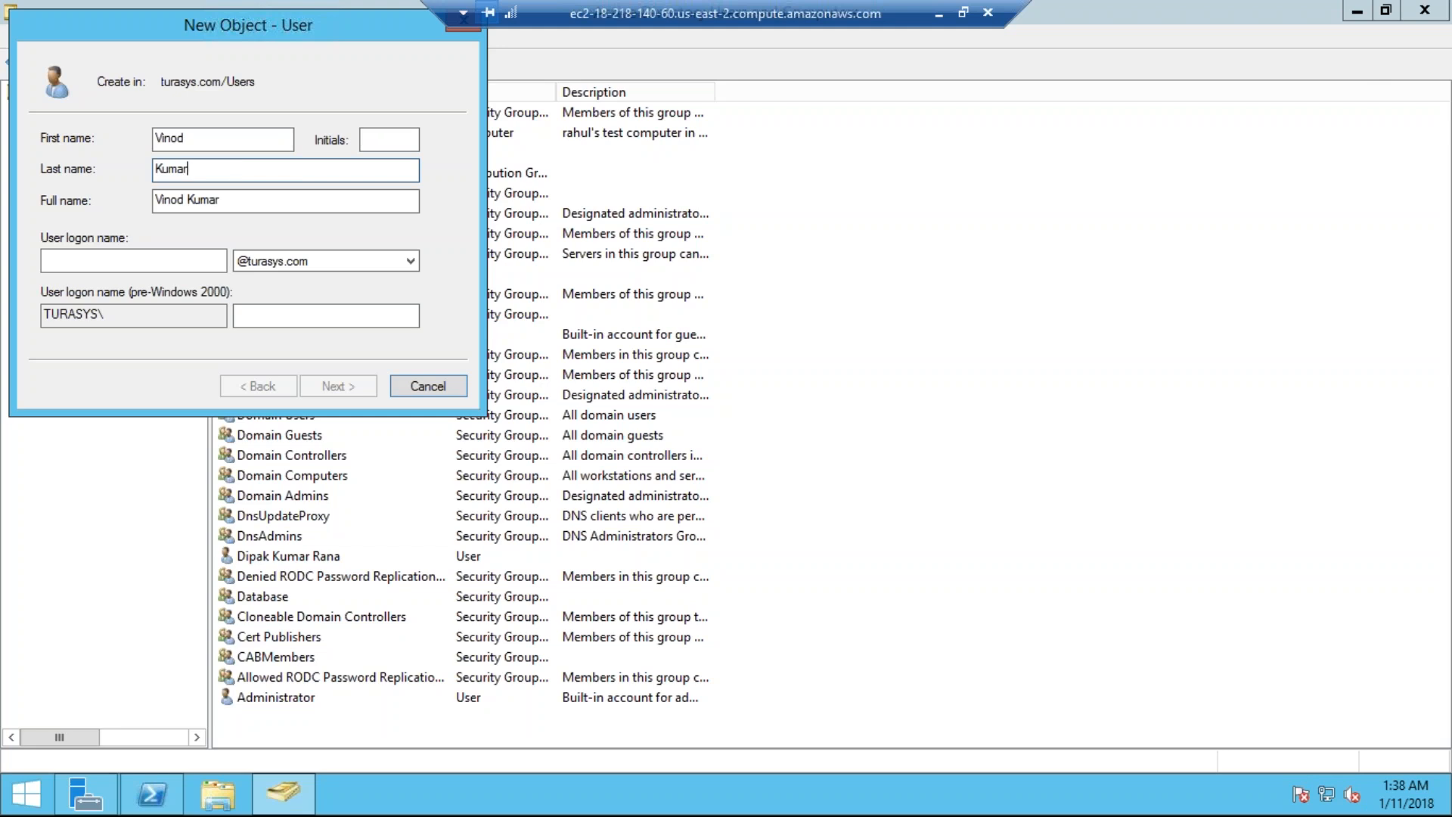
{"action": "key", "text": "Tab"}
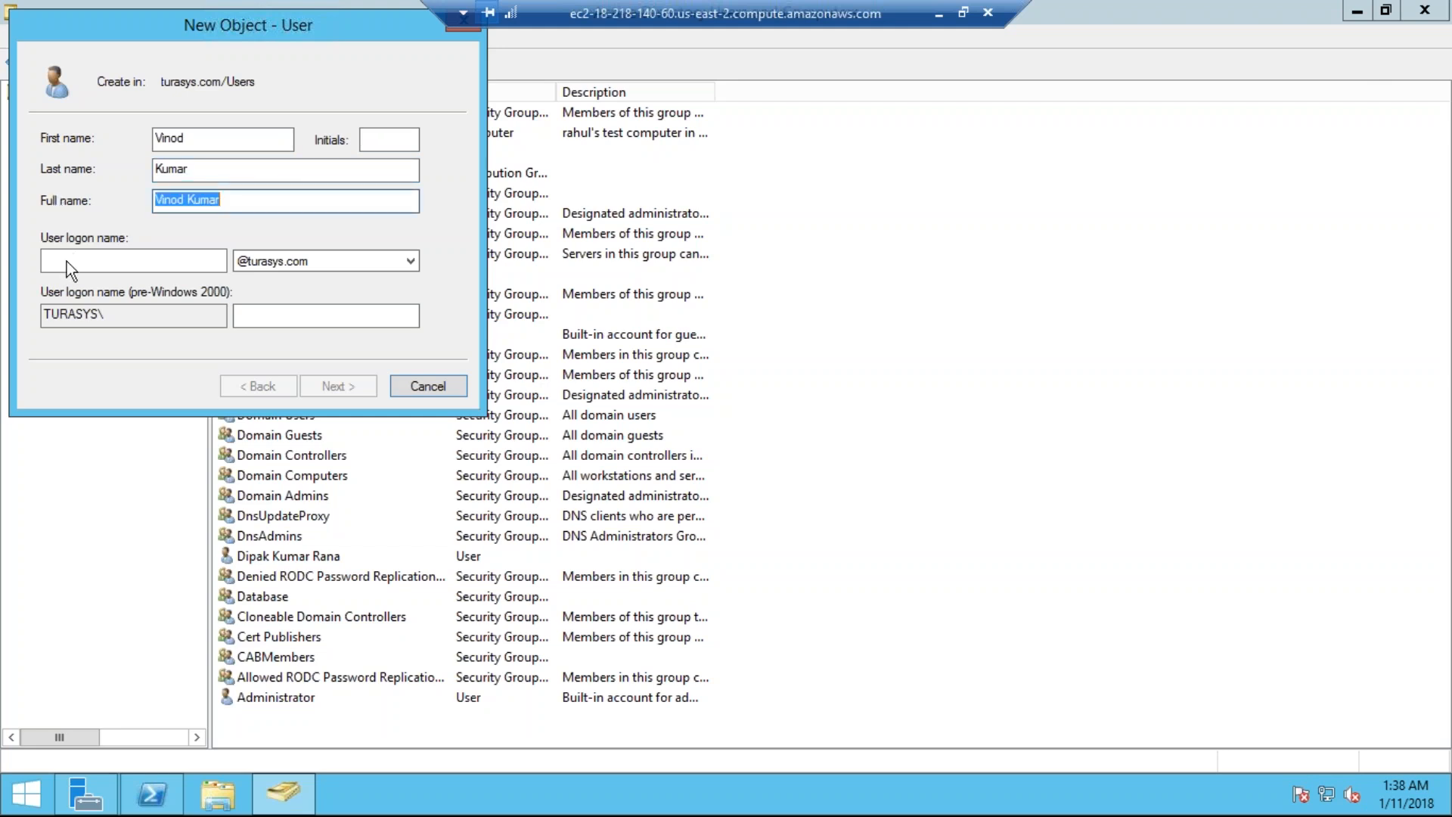
Step: Enter the user's logon name, then set and confirm the account password
{"action": "left_click", "coordinate": [45, 258]}
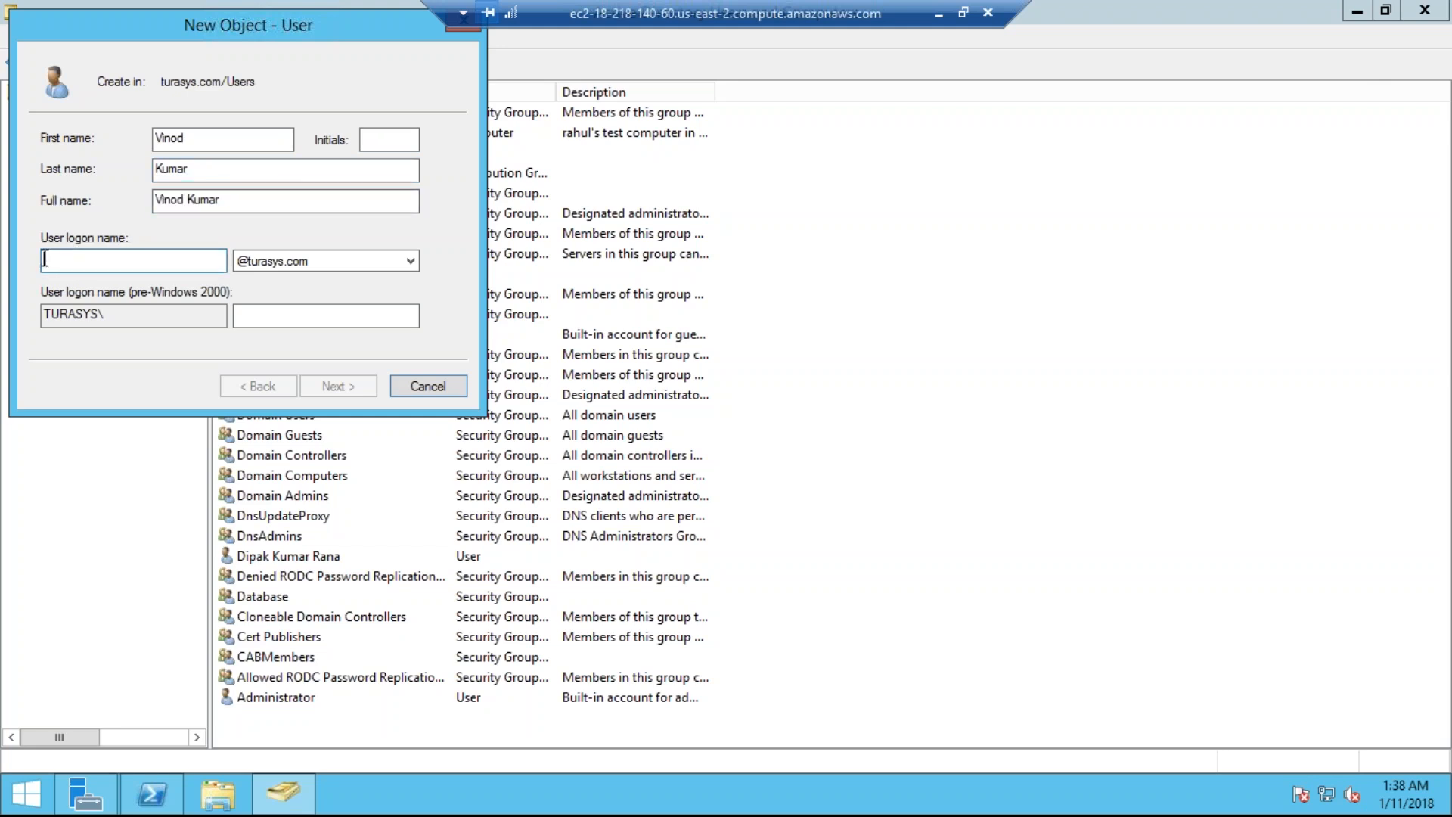
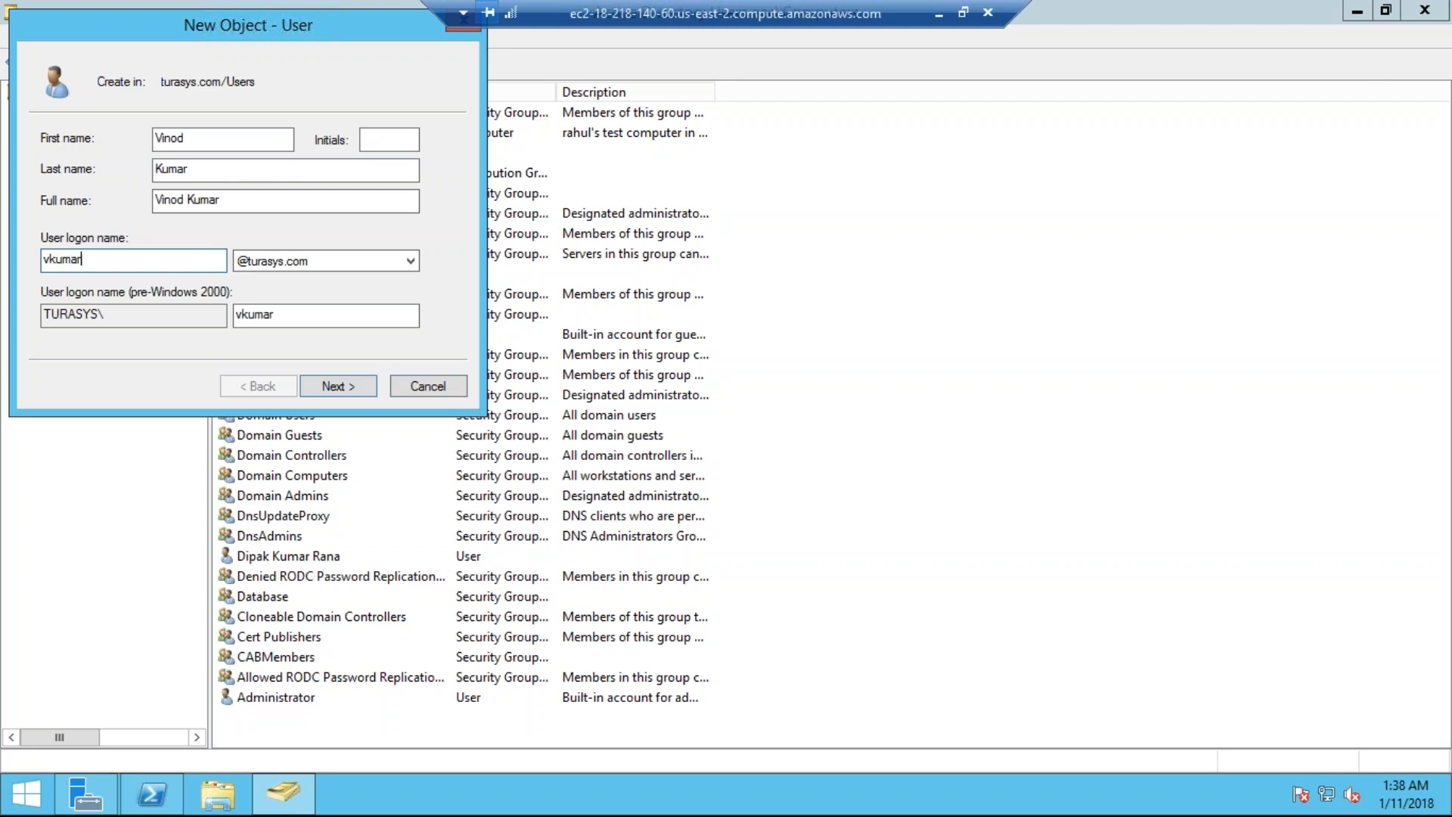
{"action": "key", "text": "Tab"}
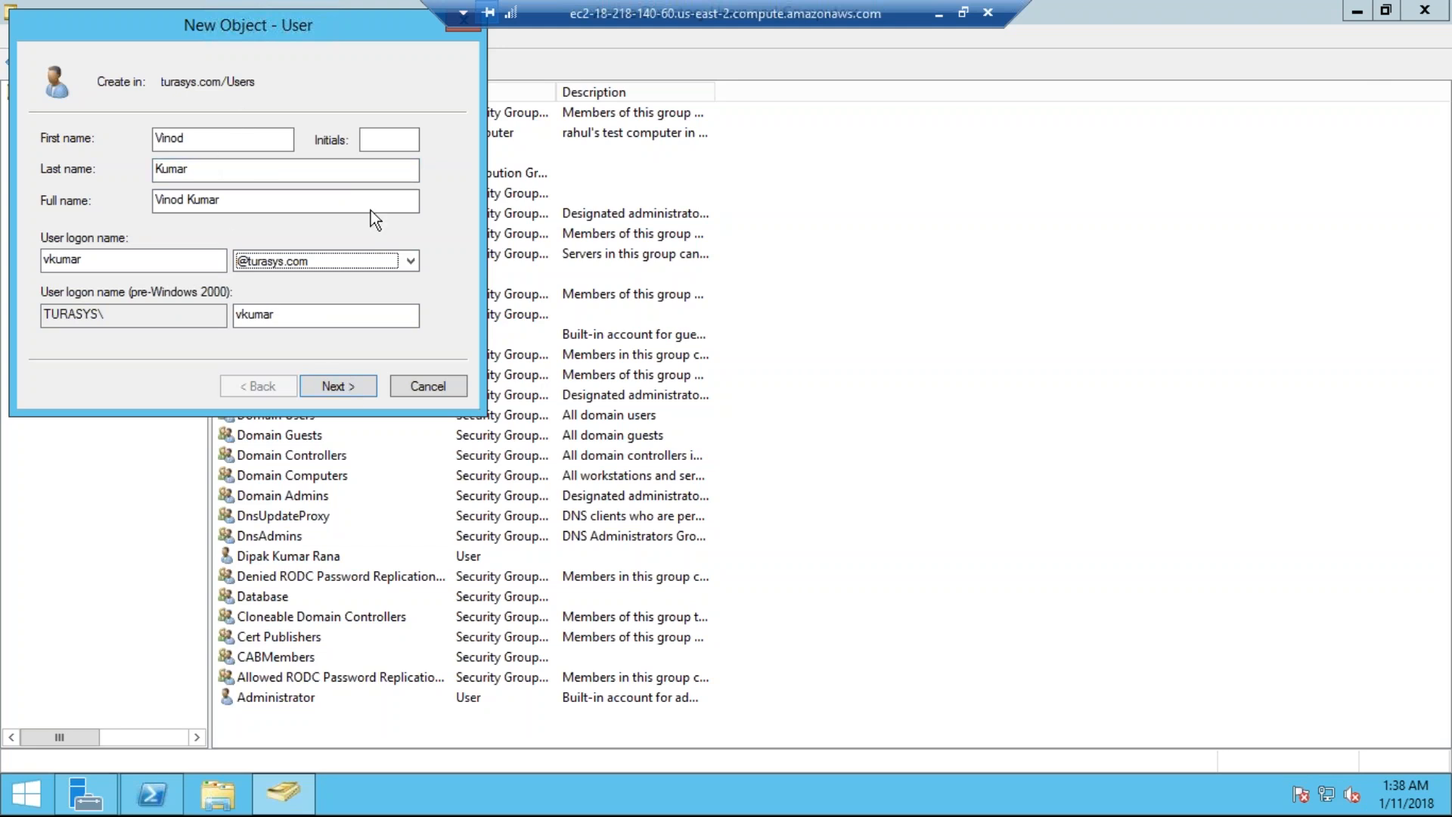
{"action": "key", "text": "Return"}
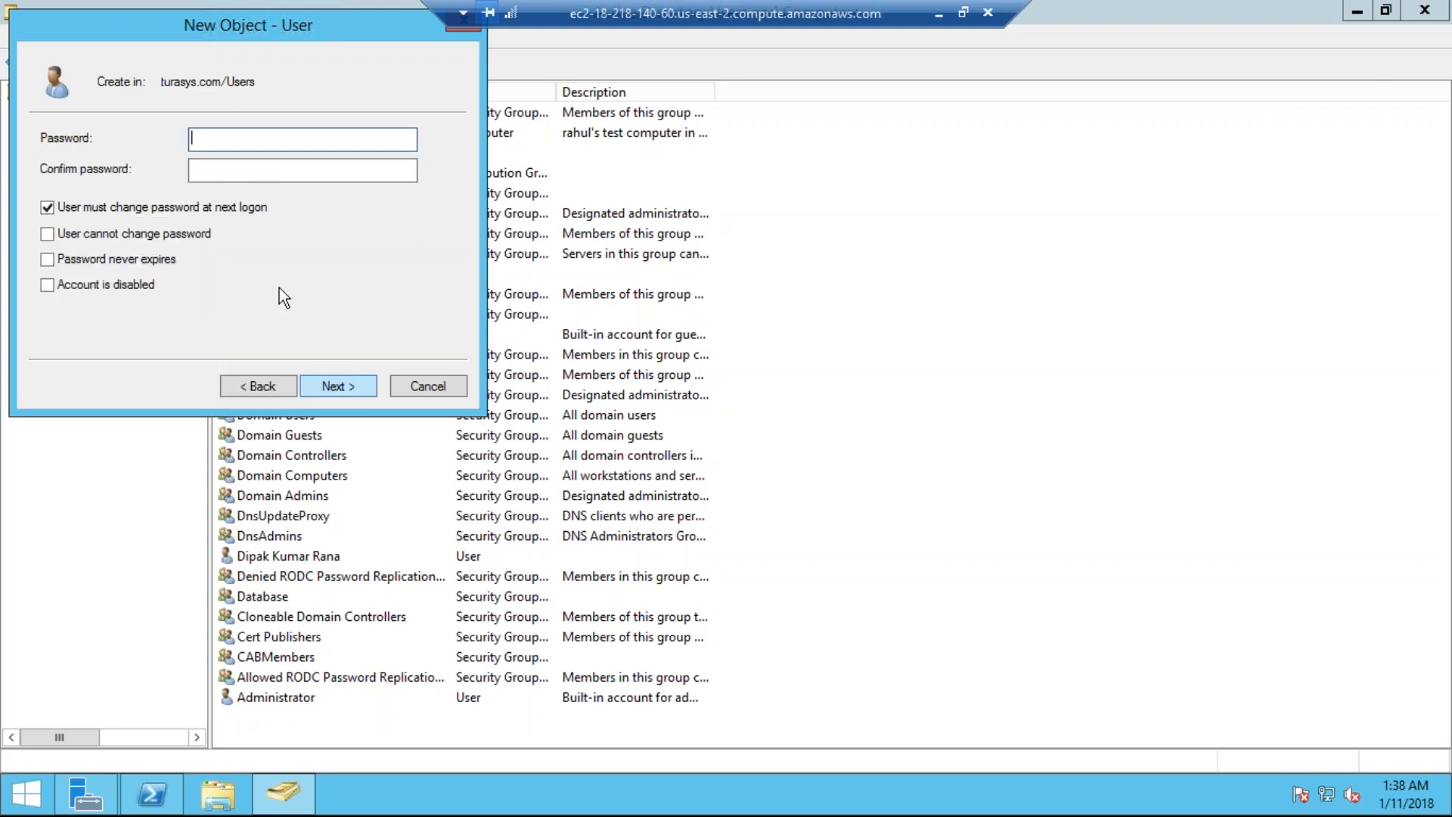
{"action": "type", "text": "••••••••"}
{"action": "key", "text": "Tab"}
{"action": "type", "text": "••••••••"}
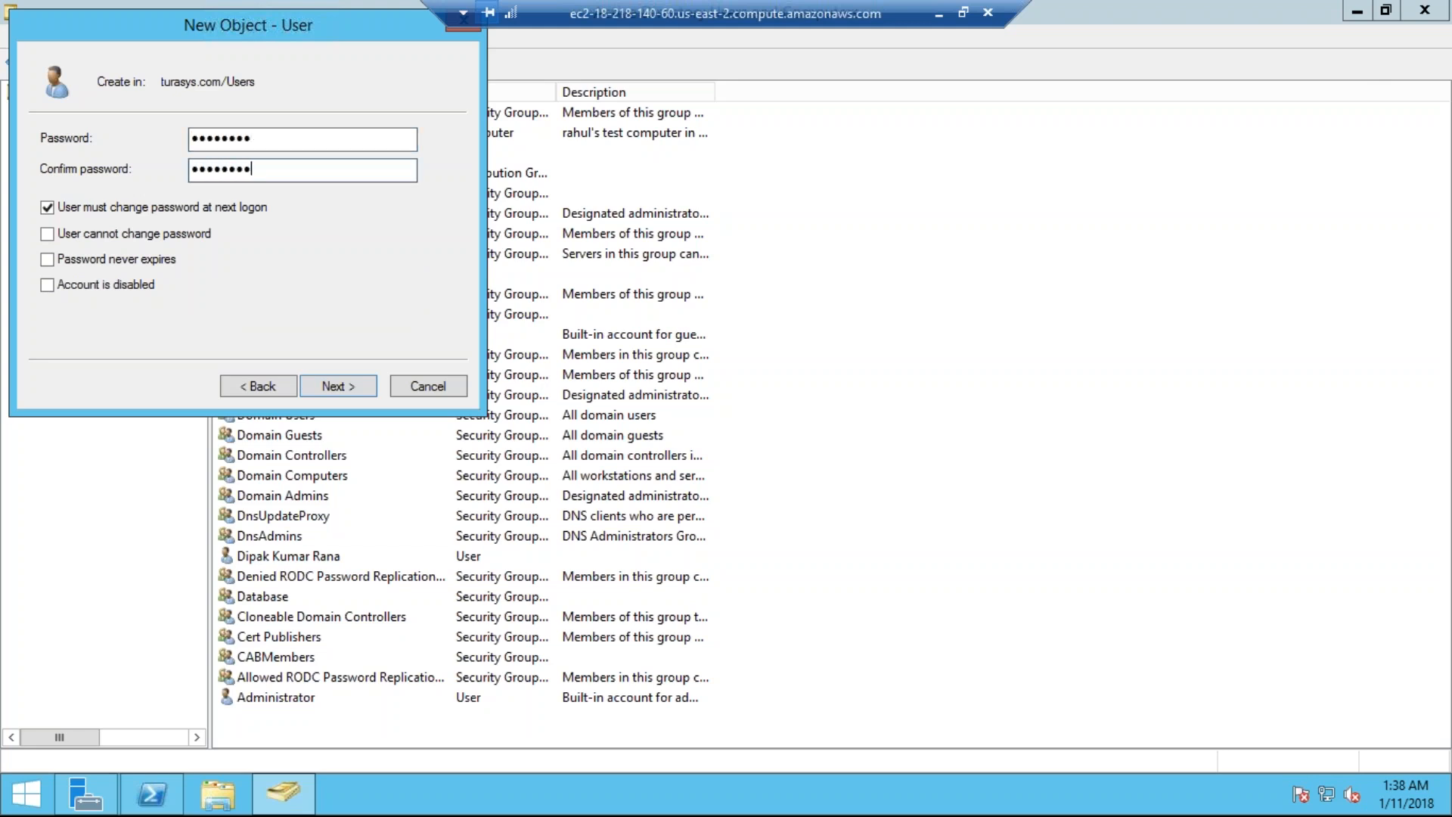
{"action": "left_click", "coordinate": [358, 384]}
Step: Finish creating the new user account and review the Users list
{"action": "left_click", "coordinate": [348, 390]}
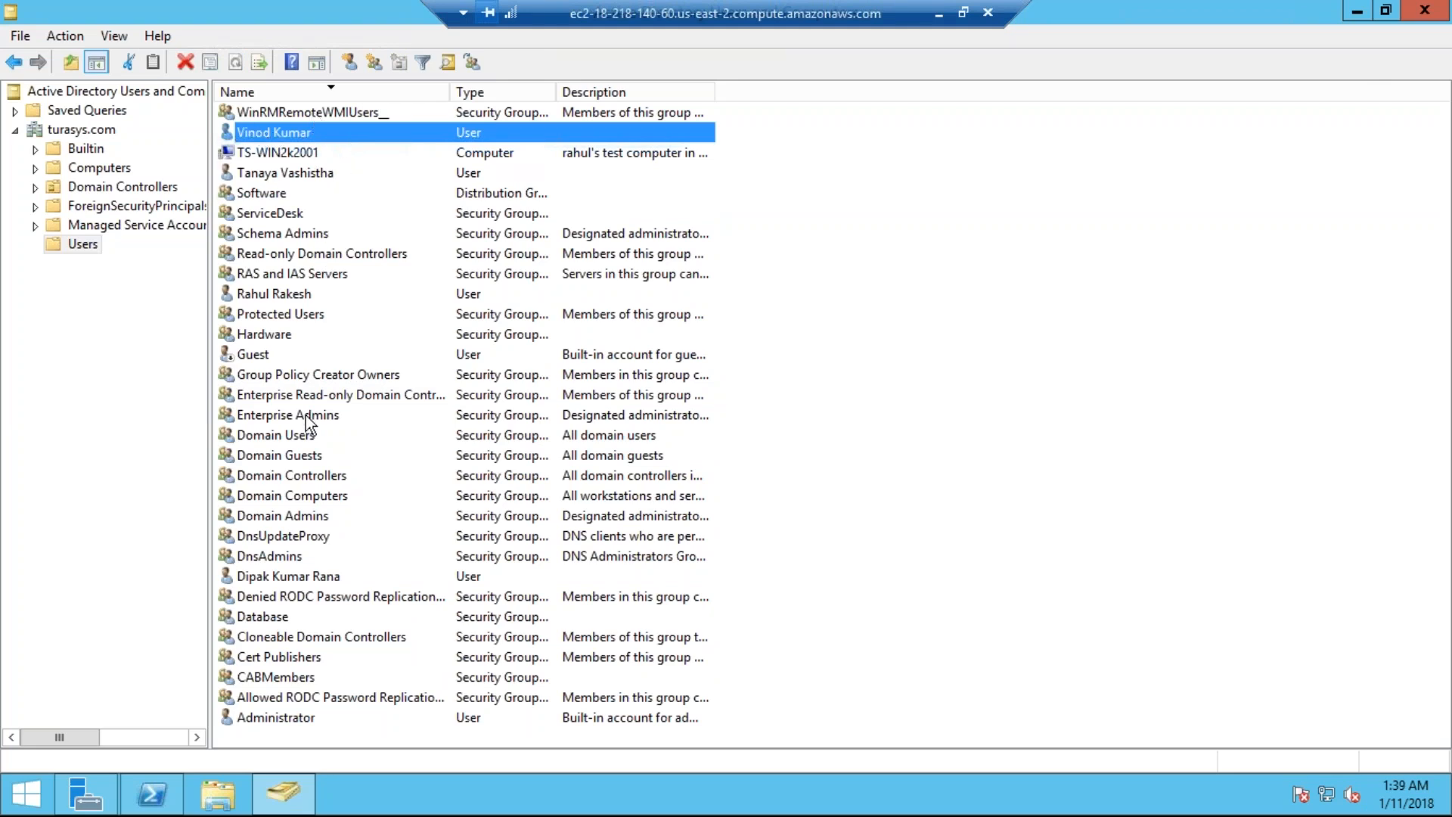
{"action": "left_click", "coordinate": [788, 206]}
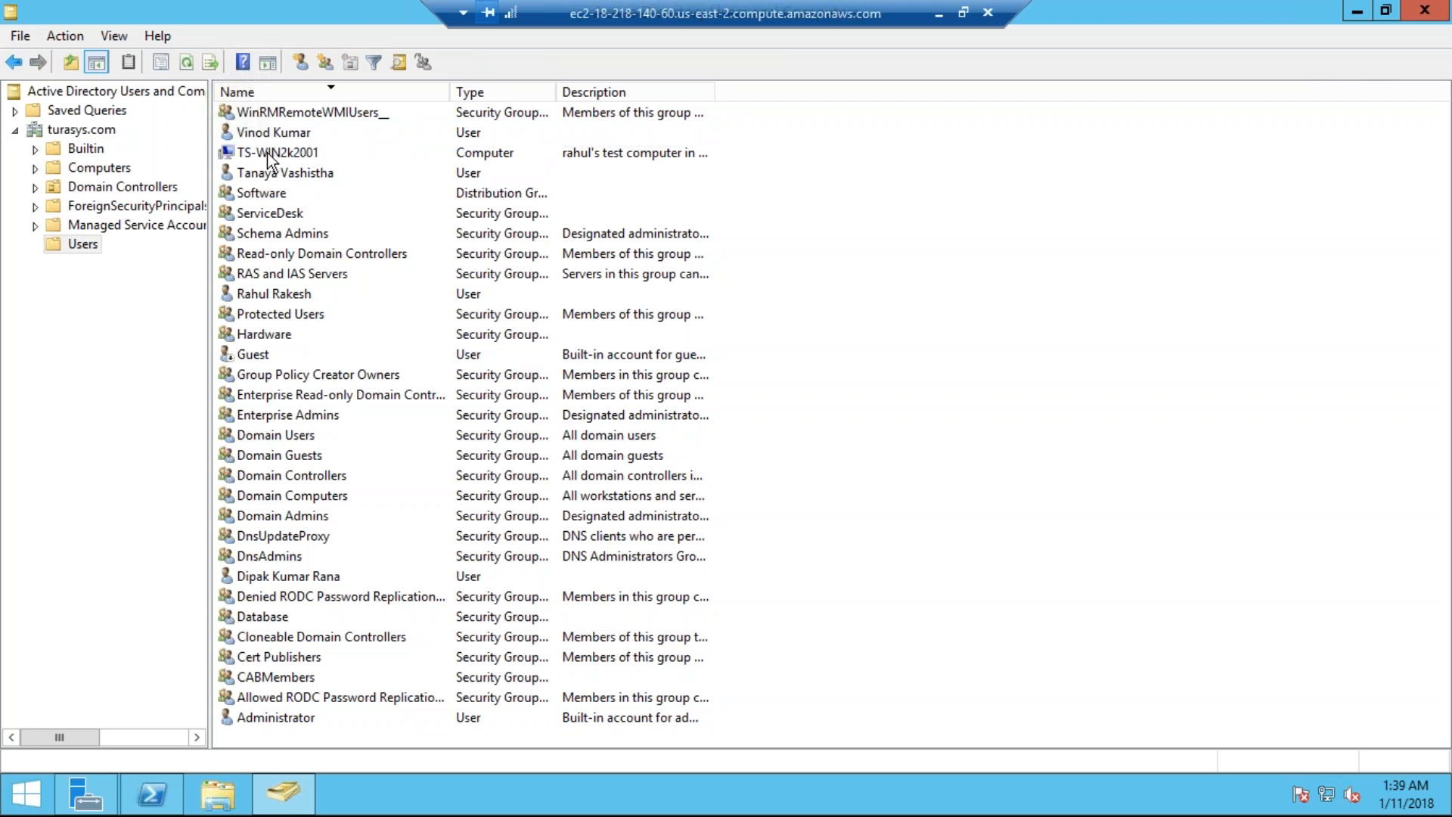
{"action": "left_click", "coordinate": [235, 153]}
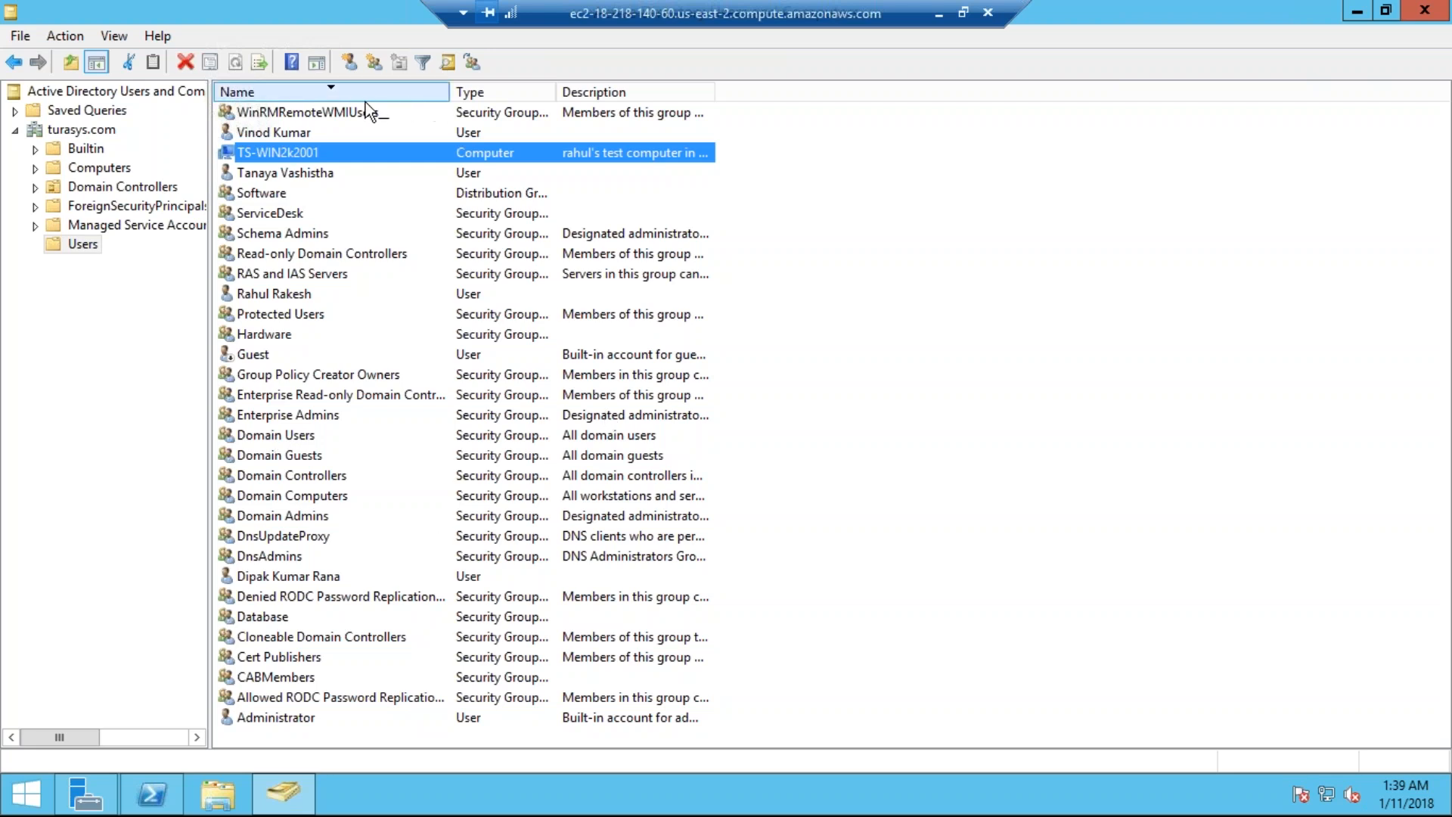
Step: Add the new user to the Hardware group's Members using Check Names, and close its properties
{"action": "left_click", "coordinate": [257, 335]}
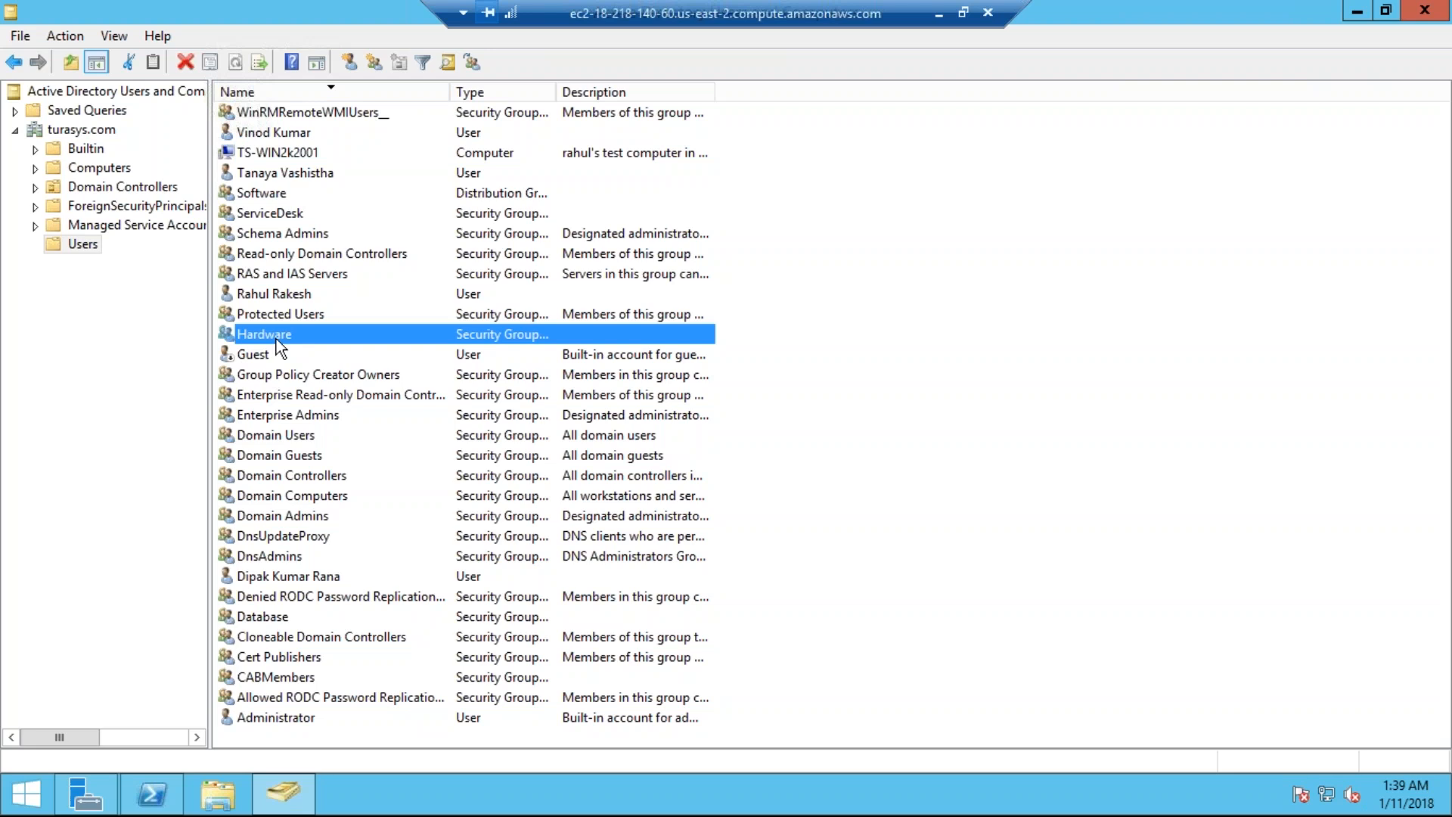
{"action": "double_click", "coordinate": [297, 337]}
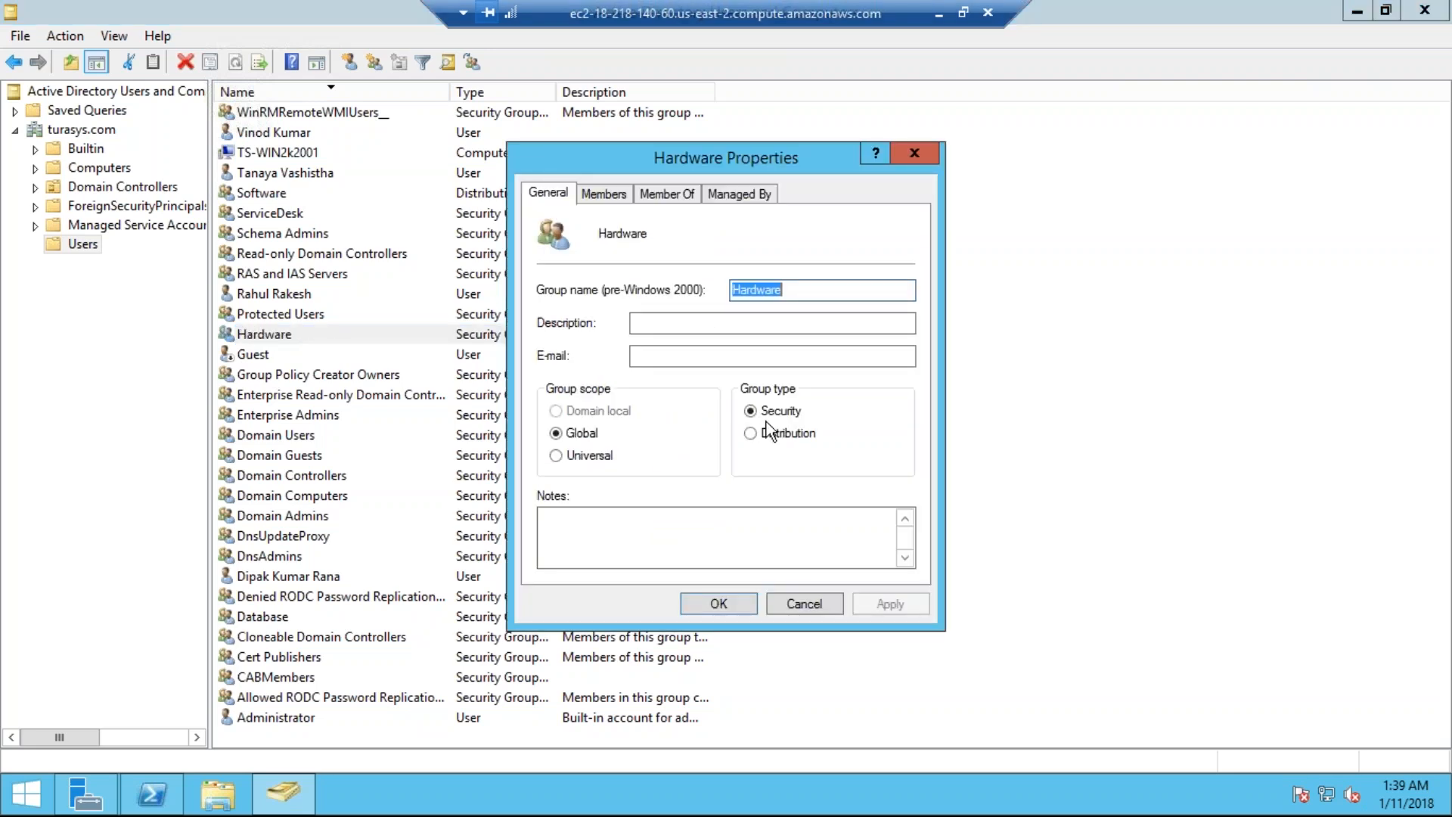
{"action": "left_click", "coordinate": [617, 192]}
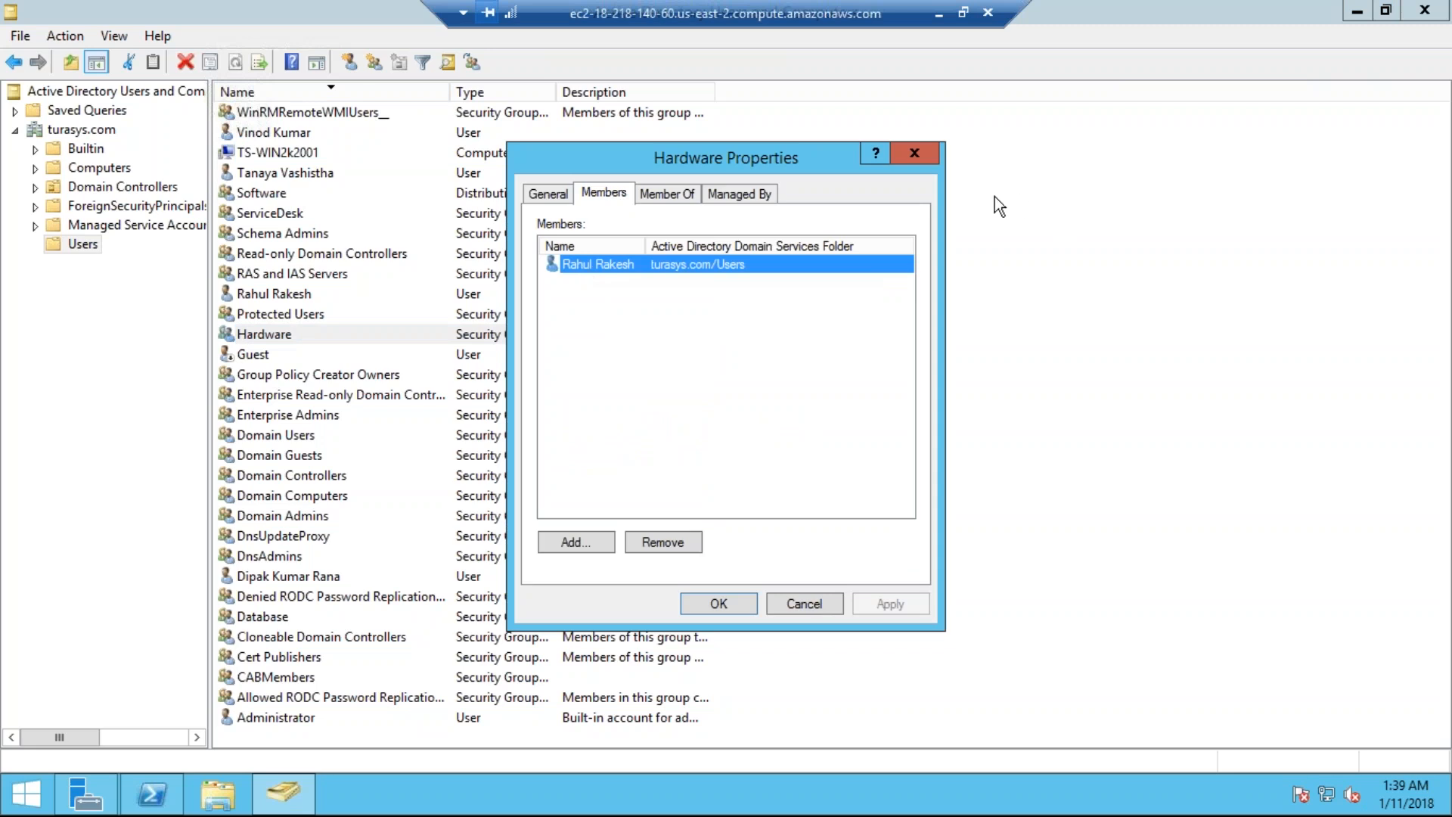
{"action": "left_click", "coordinate": [582, 543]}
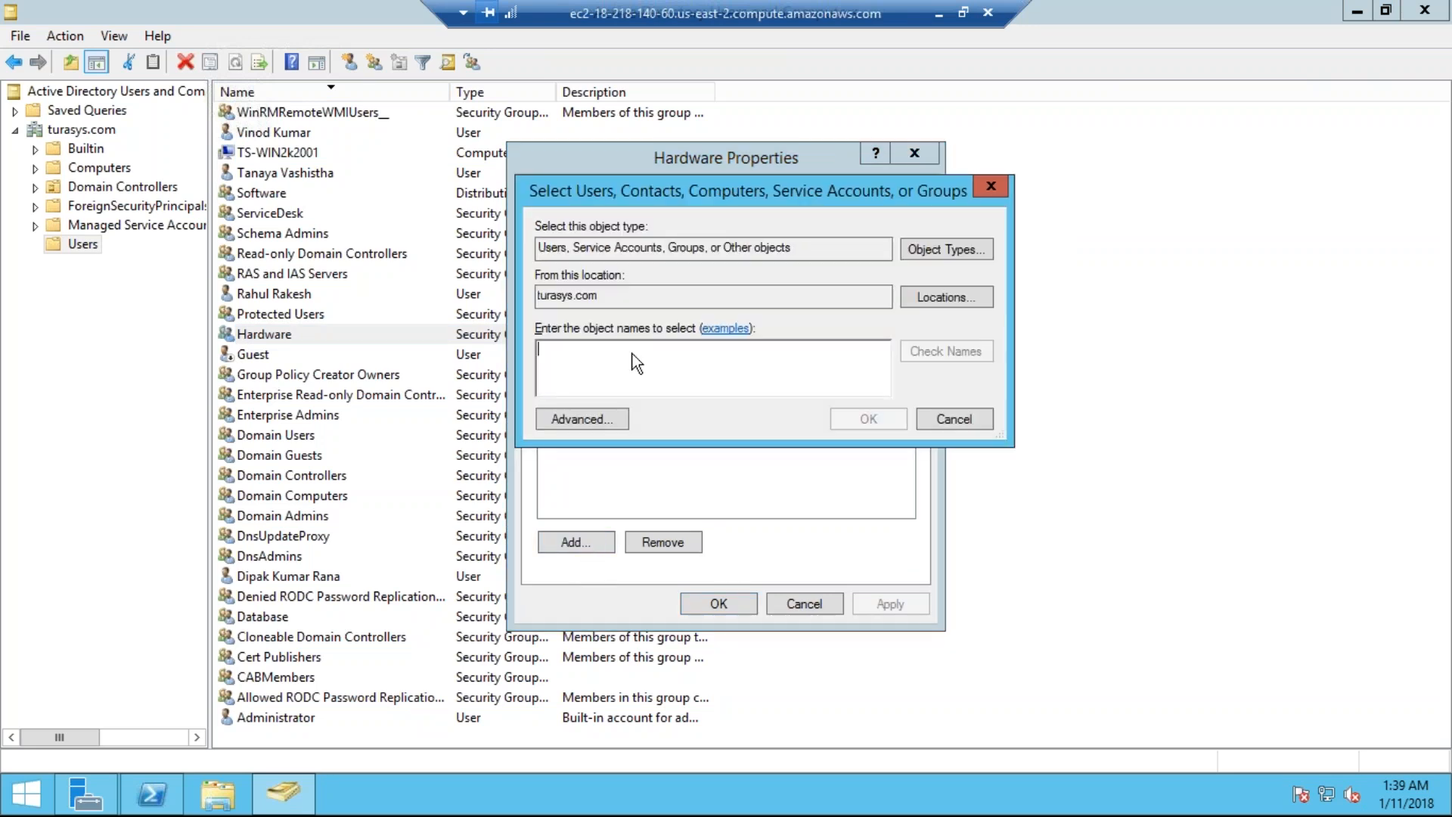
{"action": "type", "text": "vino"}
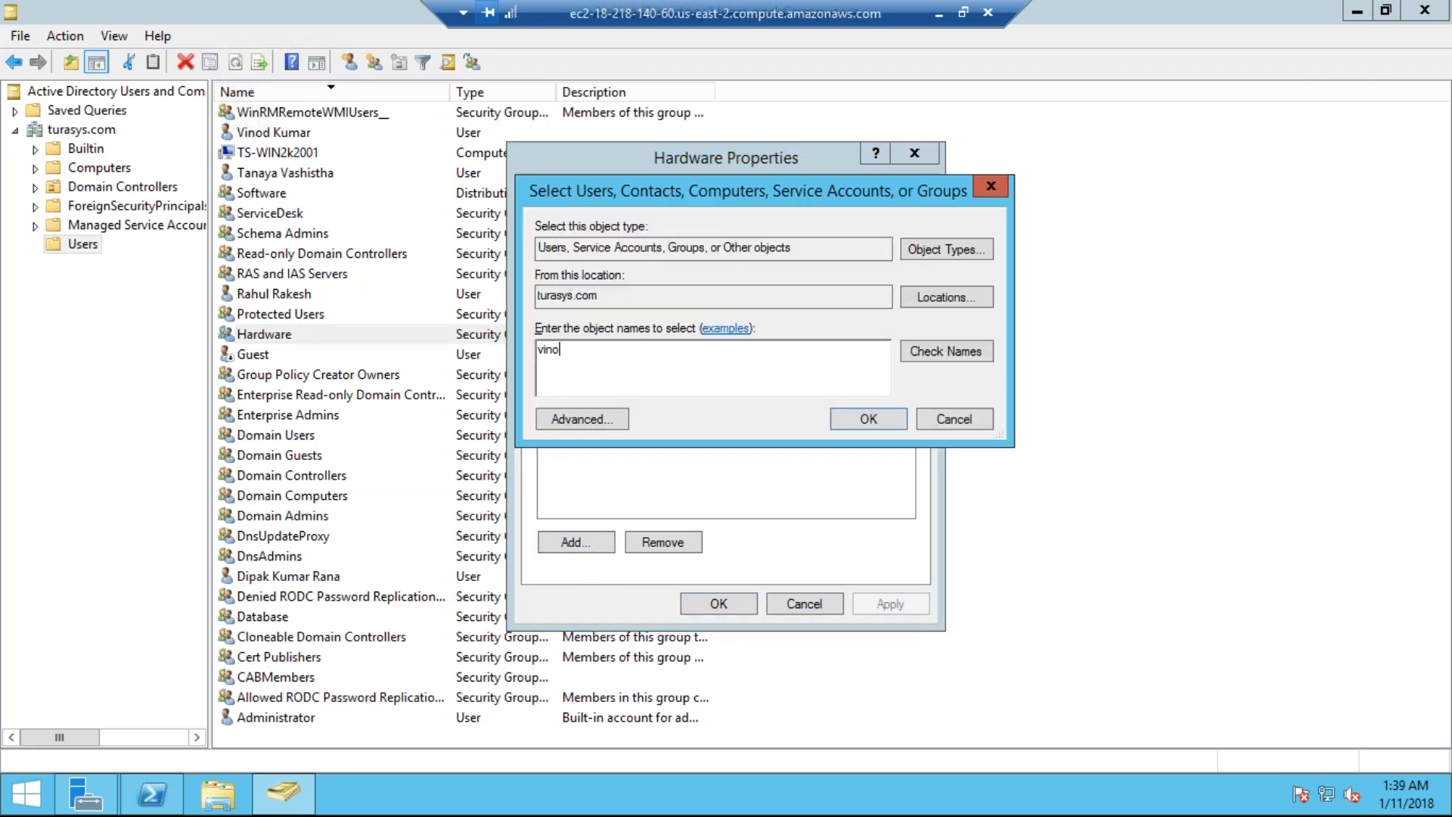
{"action": "left_click", "coordinate": [954, 352]}
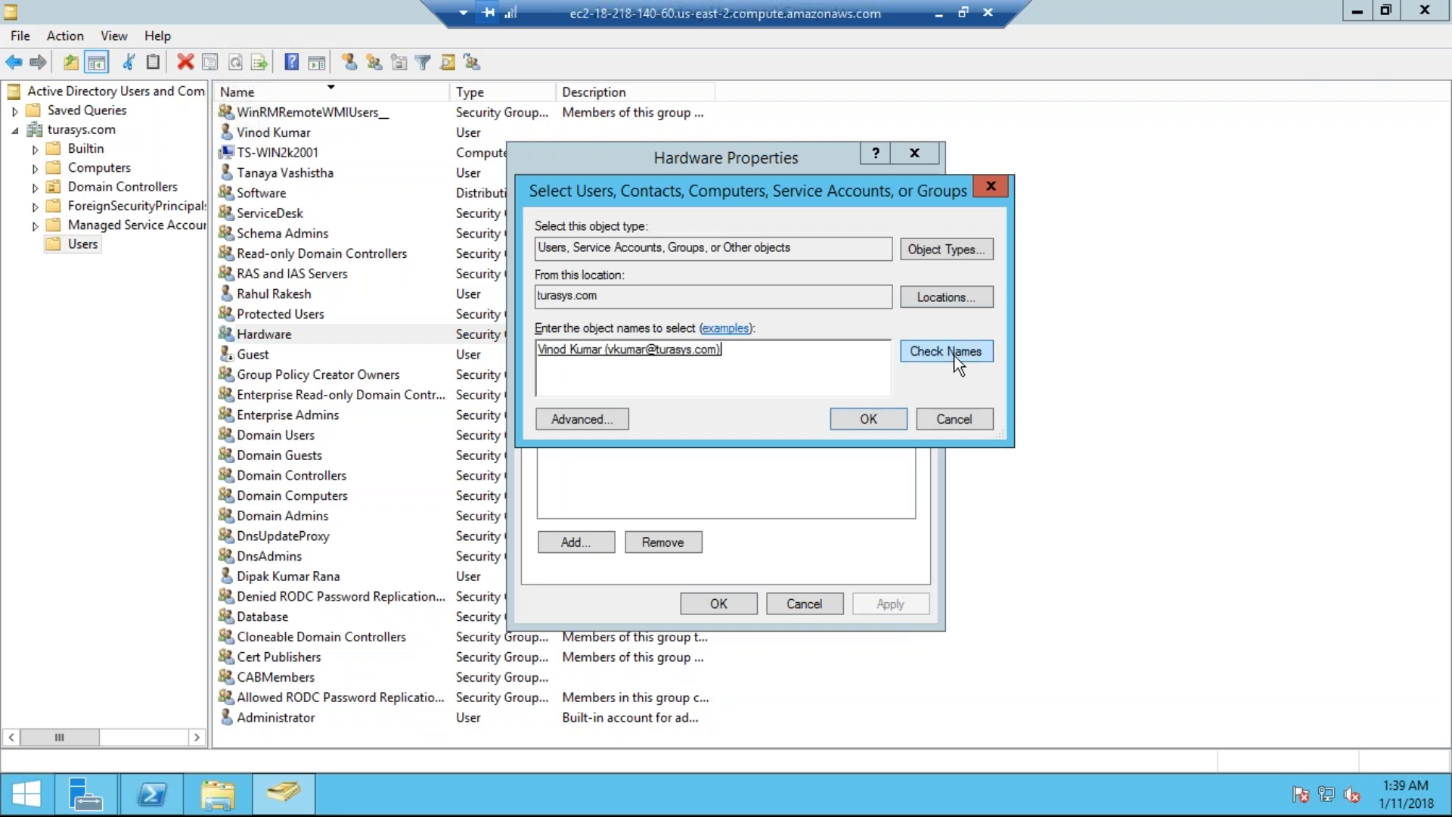
{"action": "left_click", "coordinate": [851, 425]}
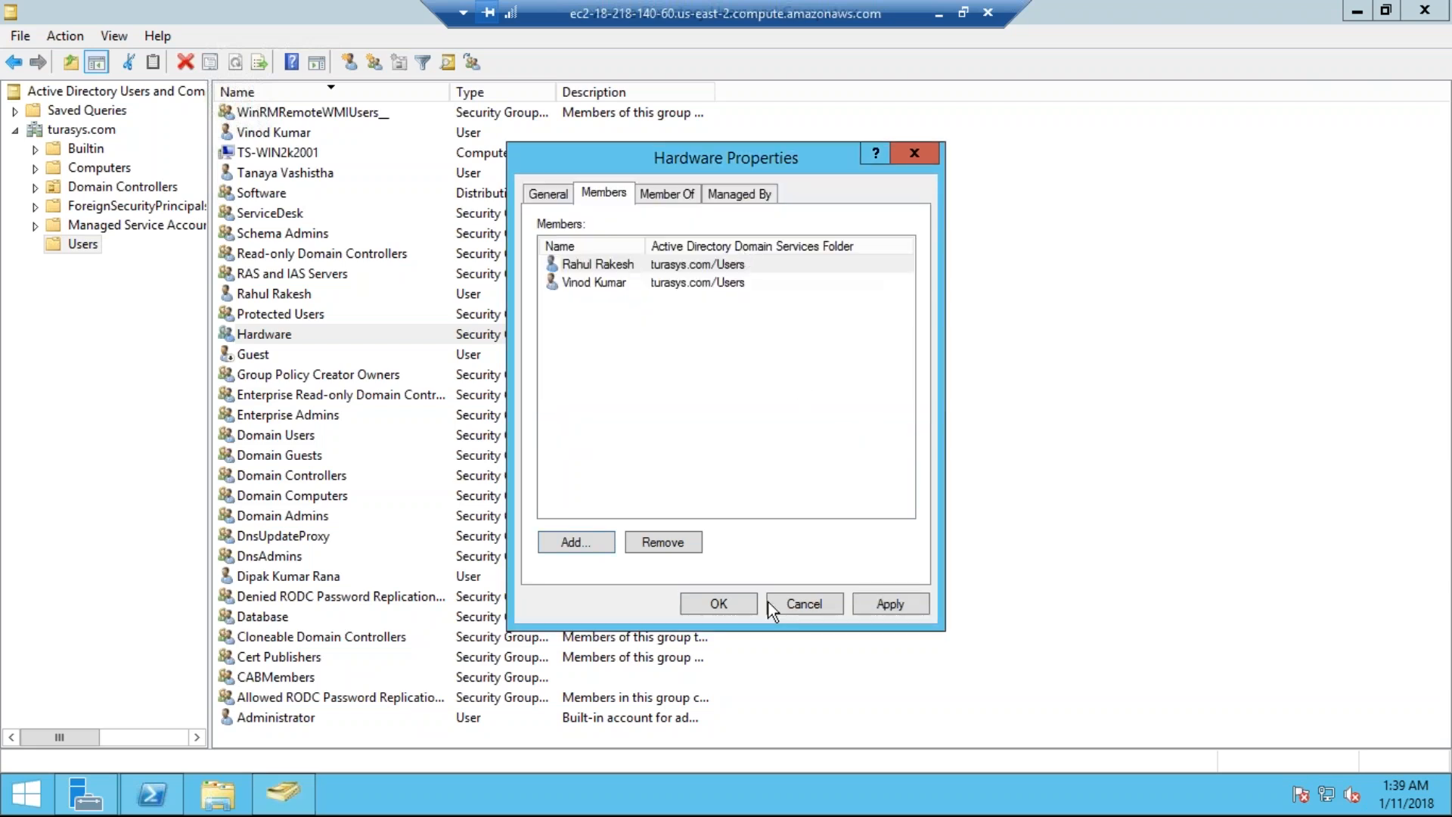
{"action": "left_click", "coordinate": [707, 602]}
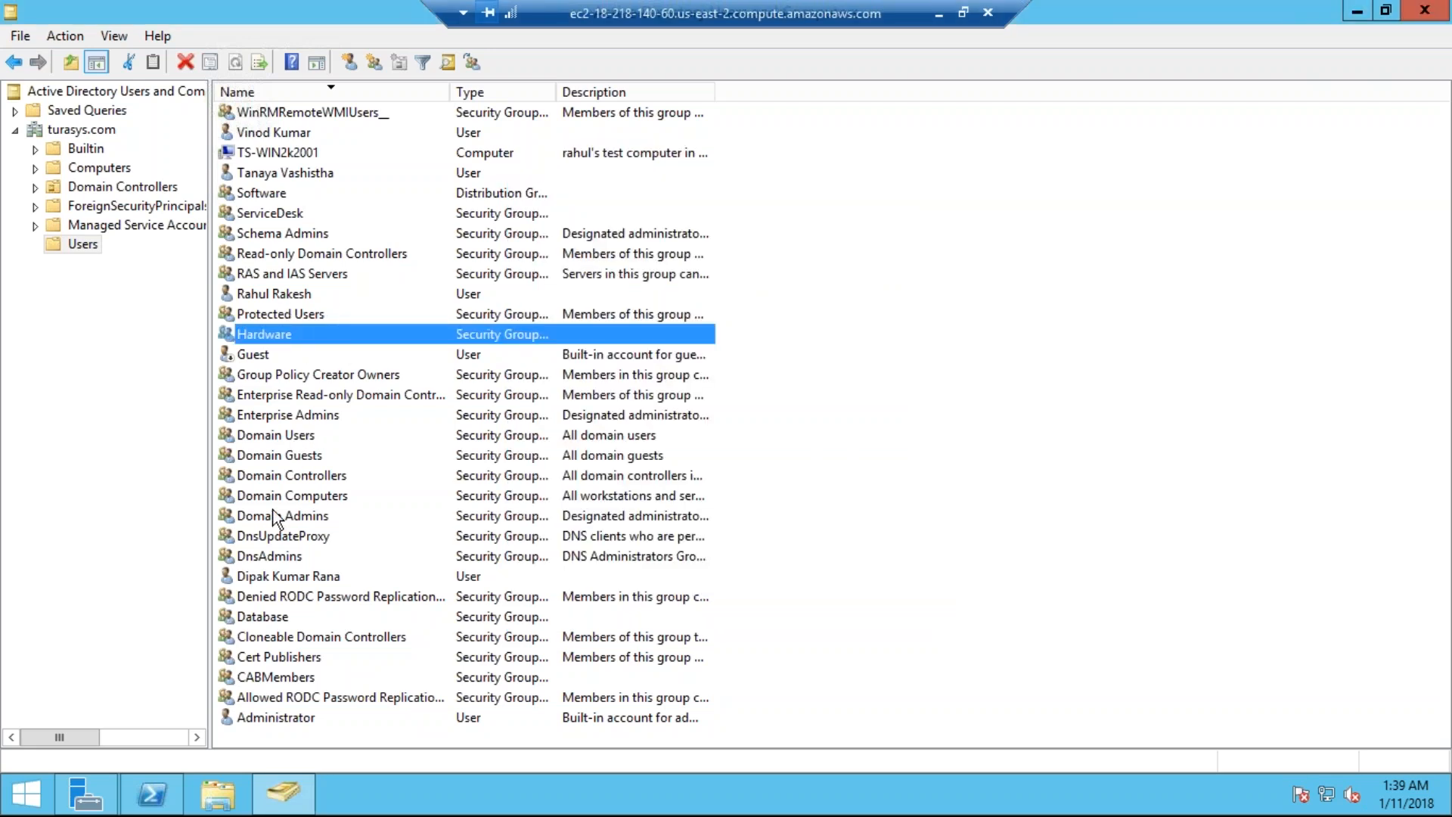
Step: Review the Database group's members and close it without changes
{"action": "double_click", "coordinate": [256, 620]}
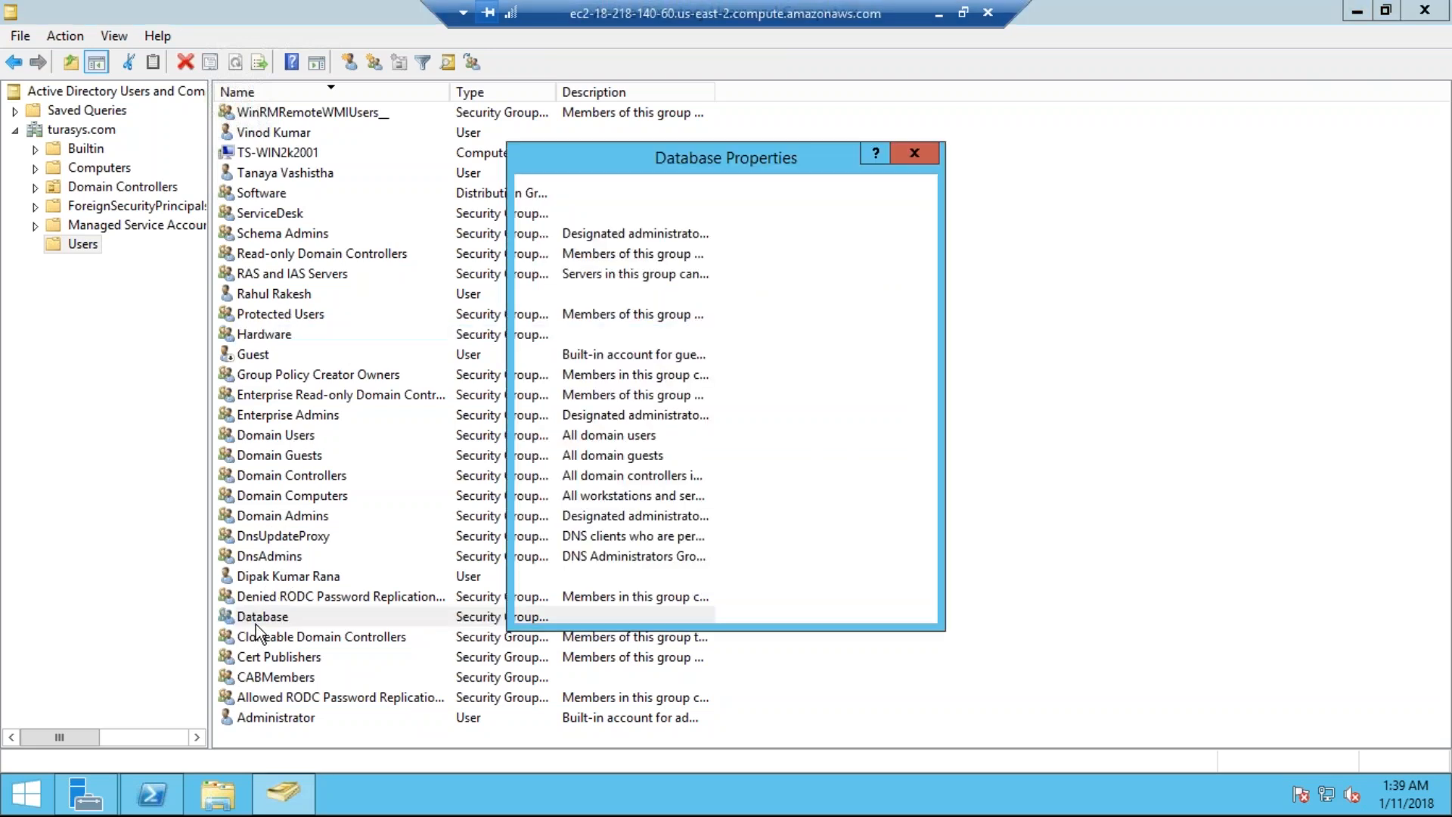
{"action": "left_click", "coordinate": [611, 199]}
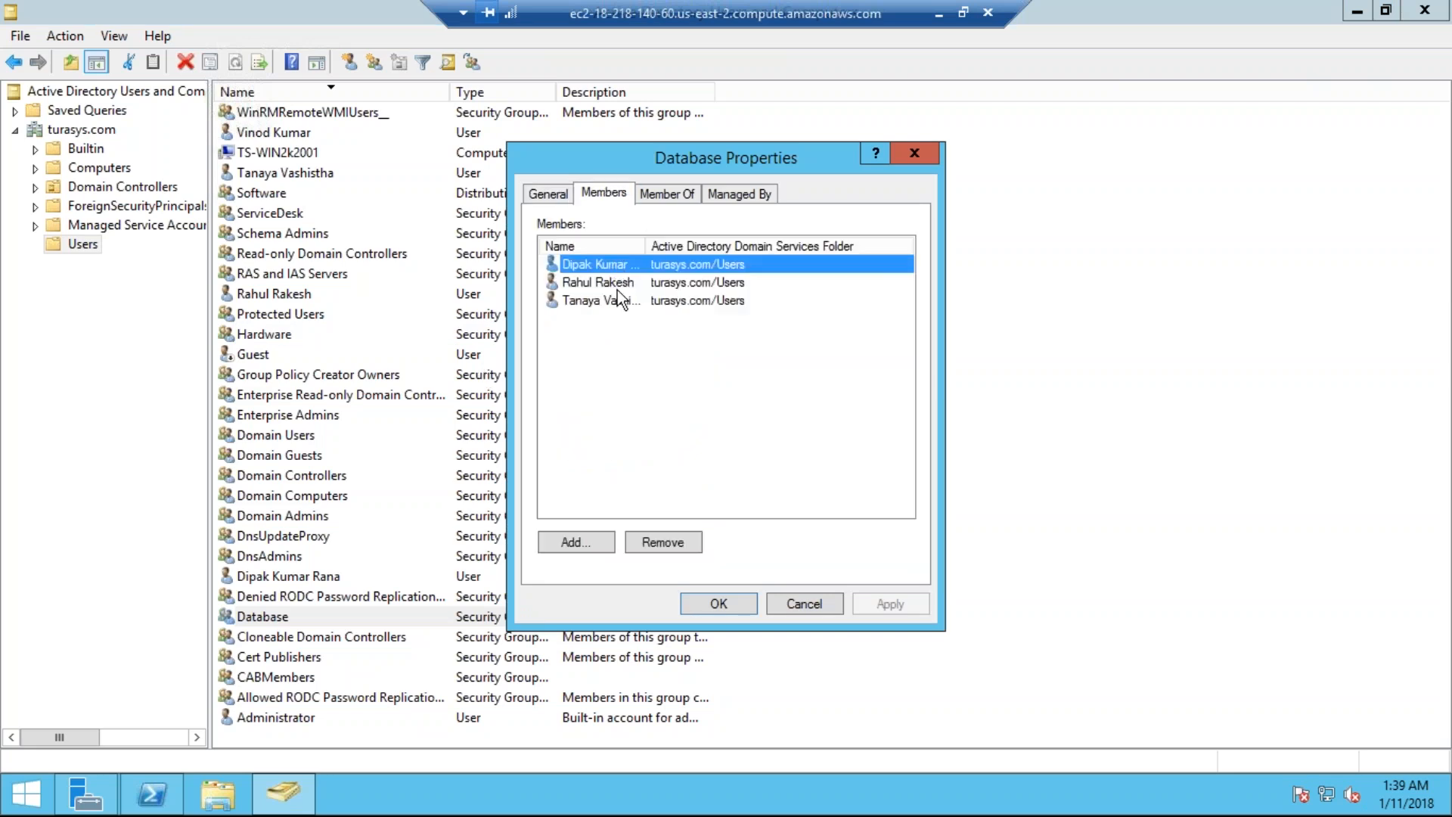
{"action": "key", "text": "Escape"}
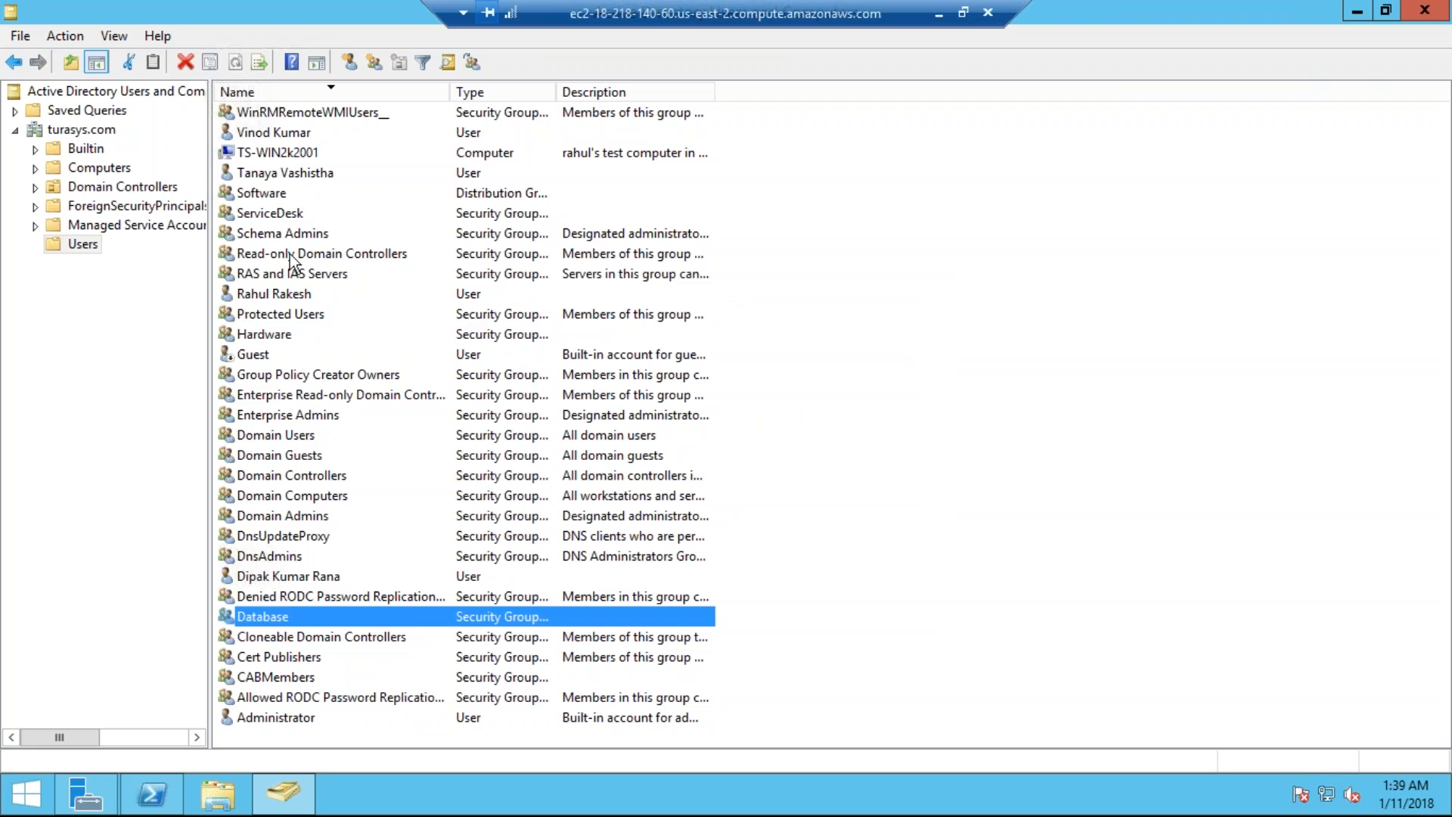
Step: Add the new user to the empty Software group's Members via Check Names, and close its properties
{"action": "left_click", "coordinate": [282, 195]}
{"action": "double_click", "coordinate": [282, 195]}
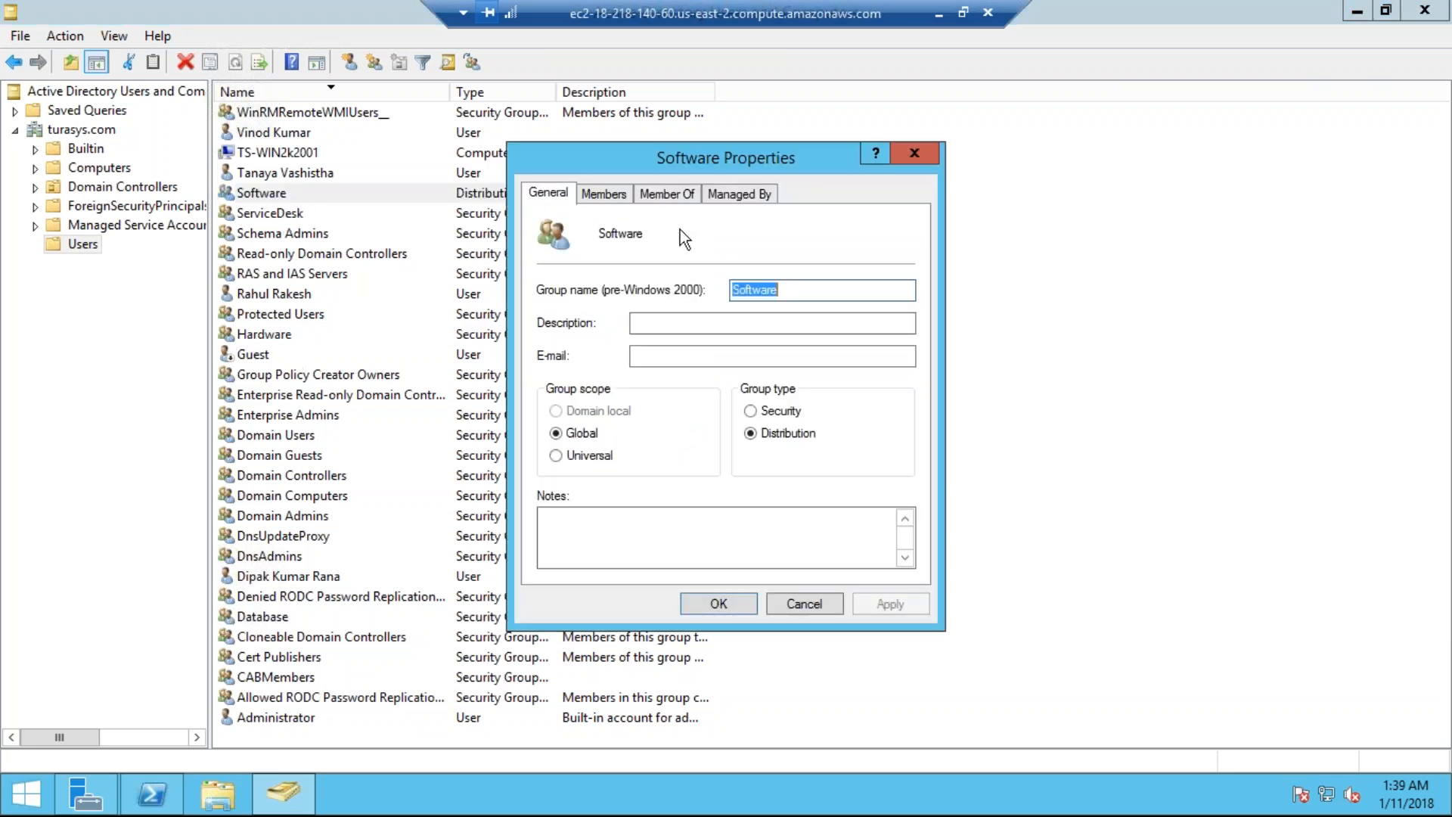
{"action": "left_click", "coordinate": [617, 198]}
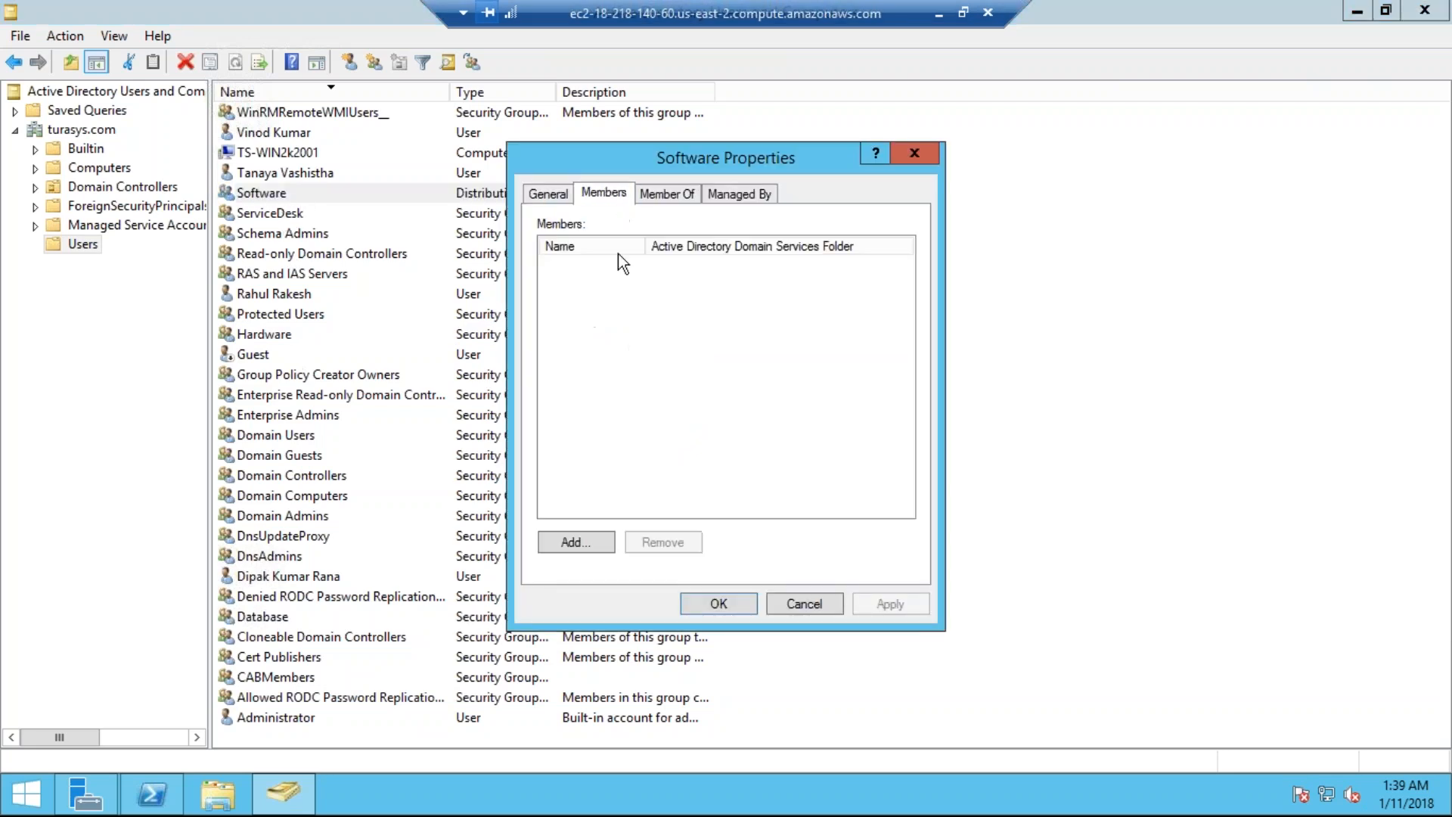
{"action": "left_click", "coordinate": [584, 542]}
{"action": "type", "text": "vo"}
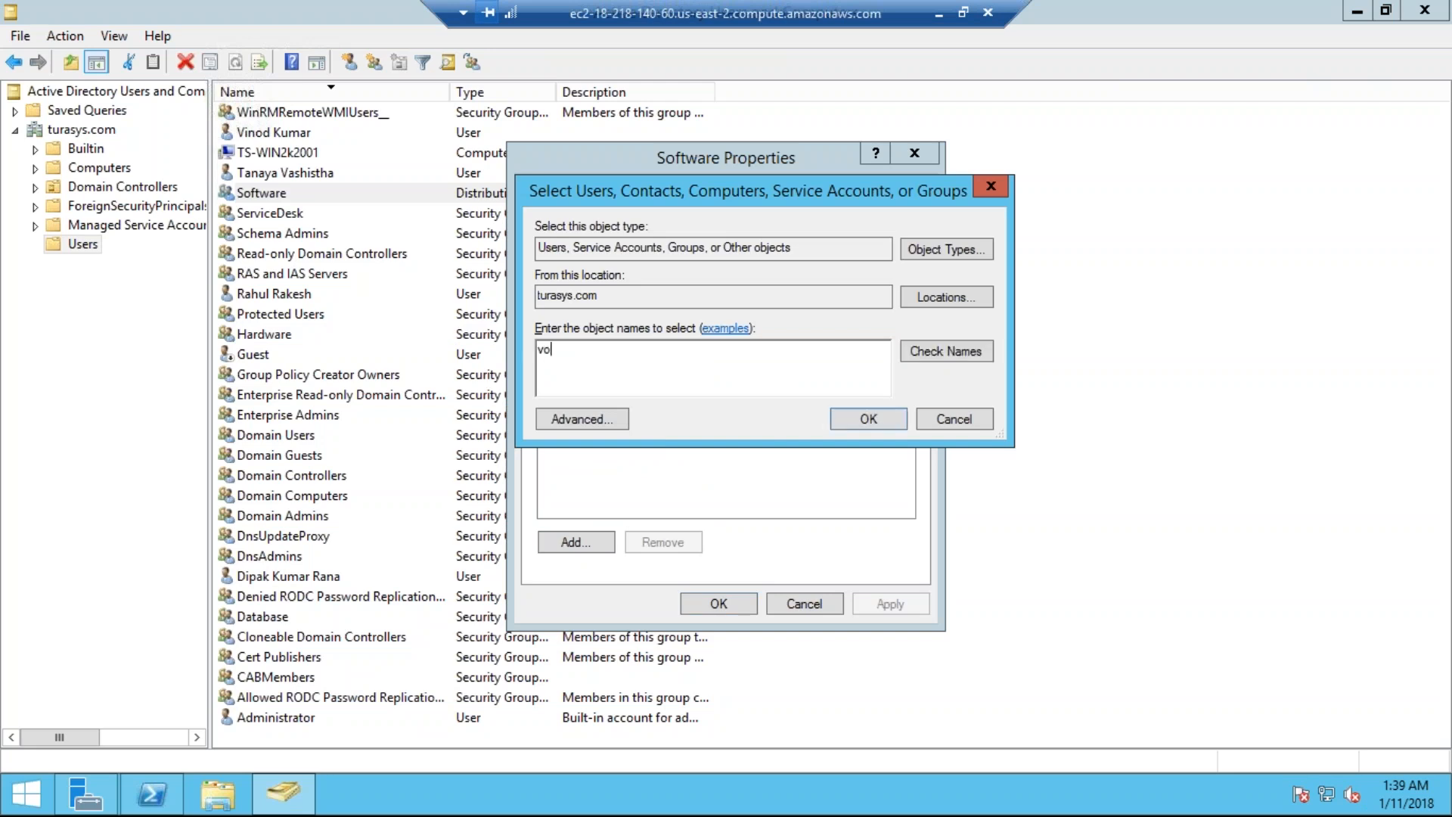
{"action": "key", "text": "BackSpace"}
{"action": "type", "text": "ino"}
{"action": "left_click", "coordinate": [940, 347]}
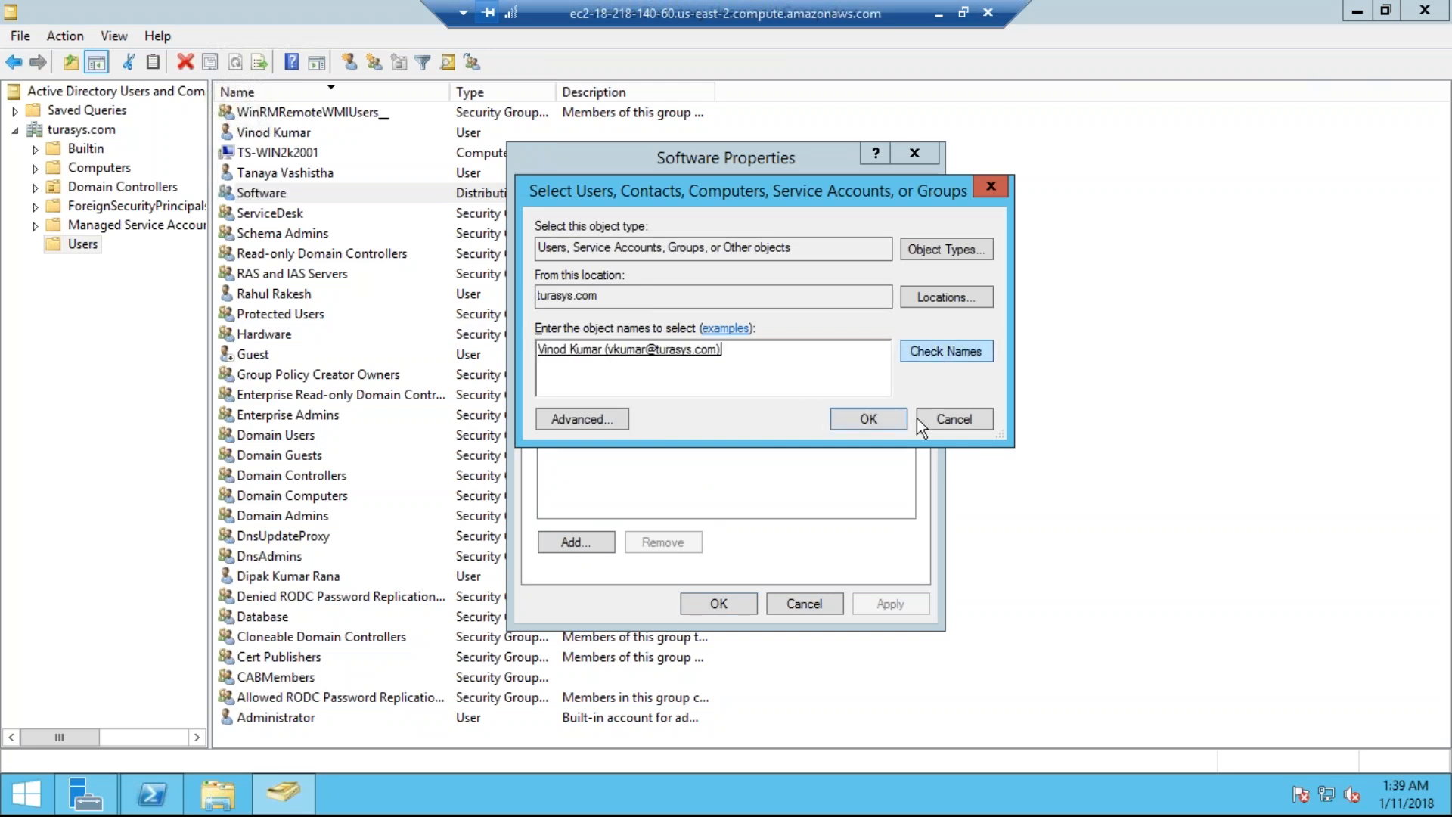
{"action": "left_click", "coordinate": [897, 425]}
{"action": "left_click", "coordinate": [736, 606]}
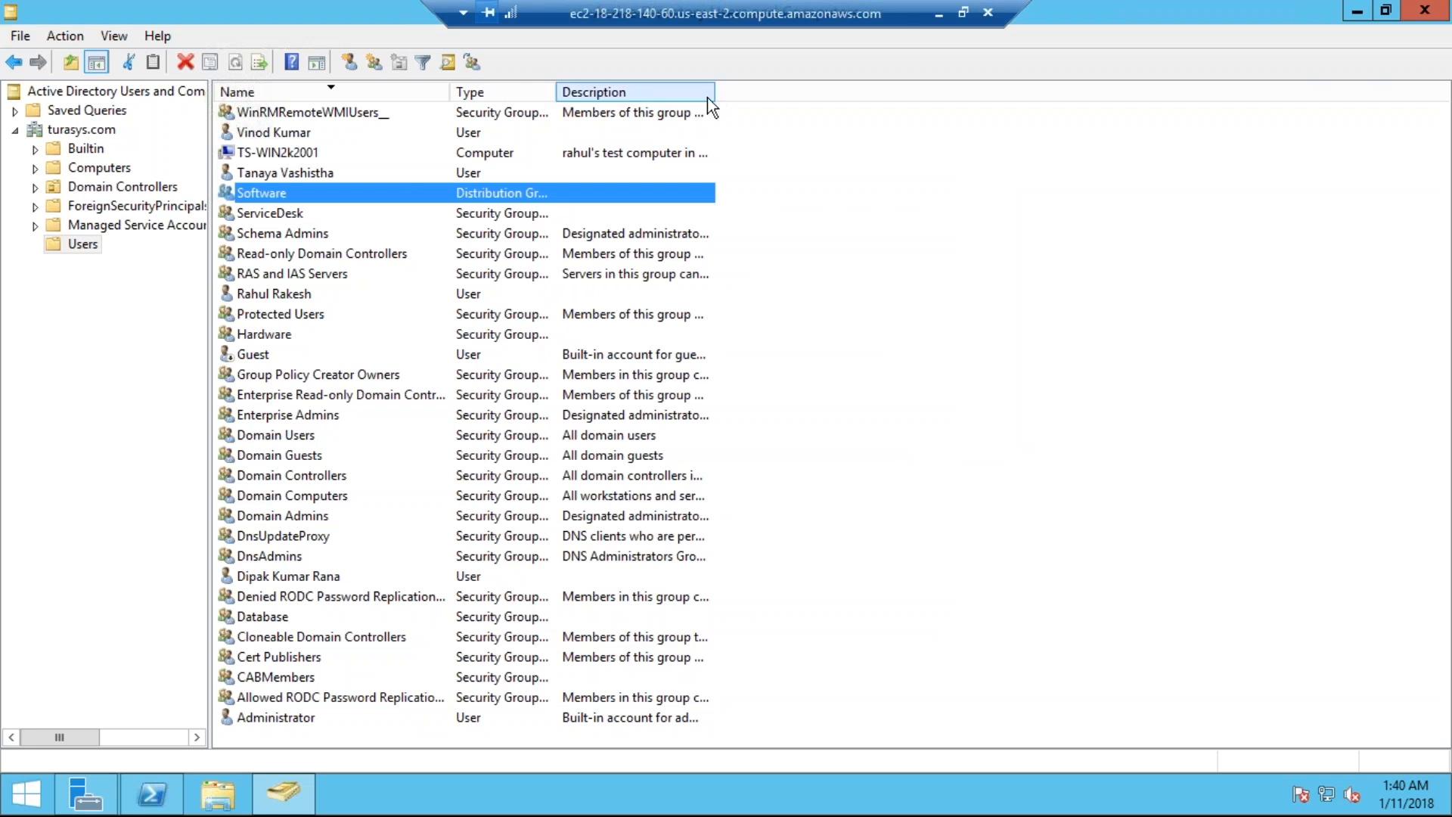
Step: Drag the Description column header edge right to reveal the groups' full descriptions
{"action": "left_click_drag", "start_coordinate": [715, 95], "coordinate": [813, 133]}
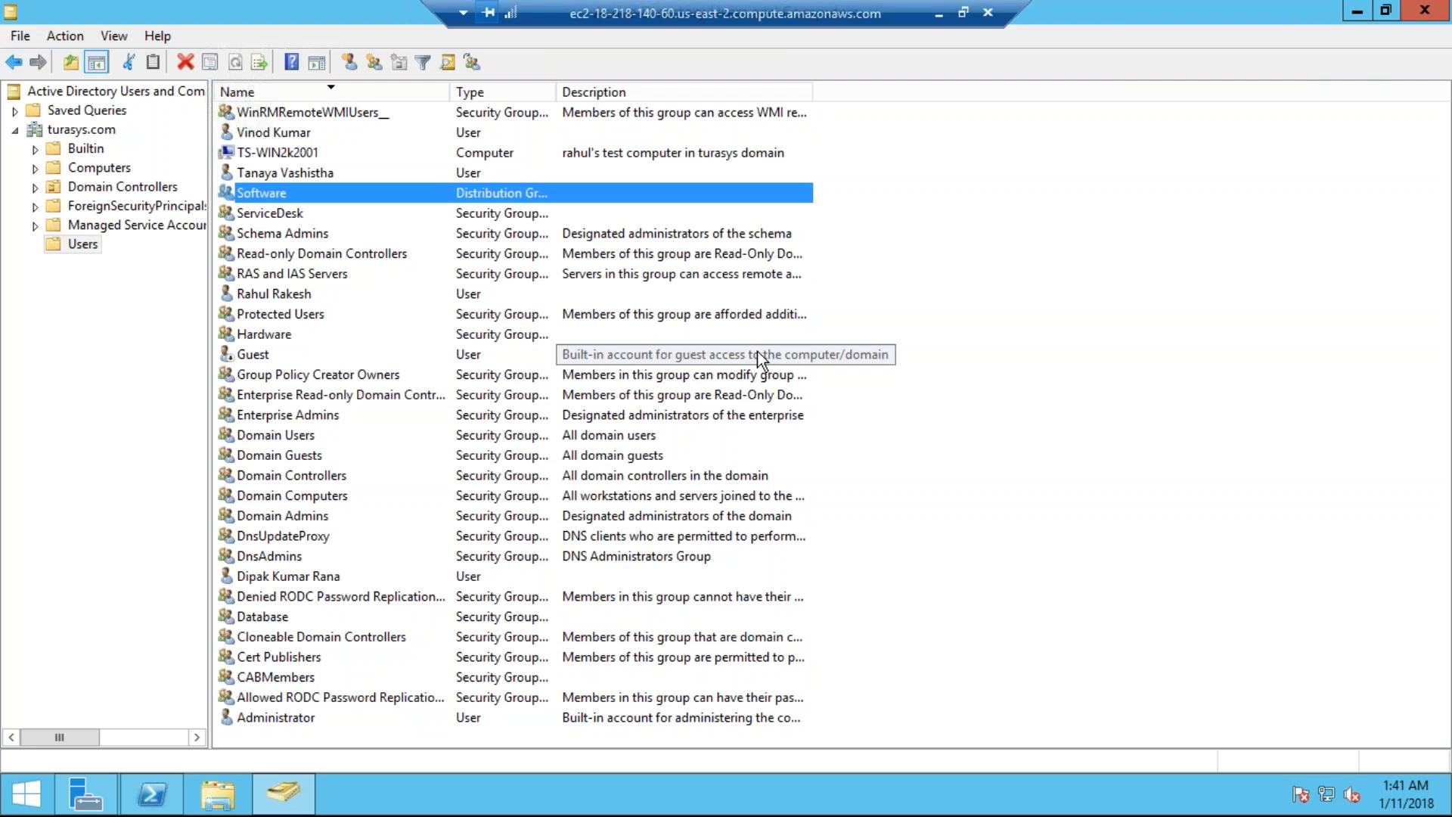
Step: Leave the remote session and log in as administrator to the dev12875 ServiceNow instance from My Instance
{"action": "left_click", "coordinate": [938, 19]}
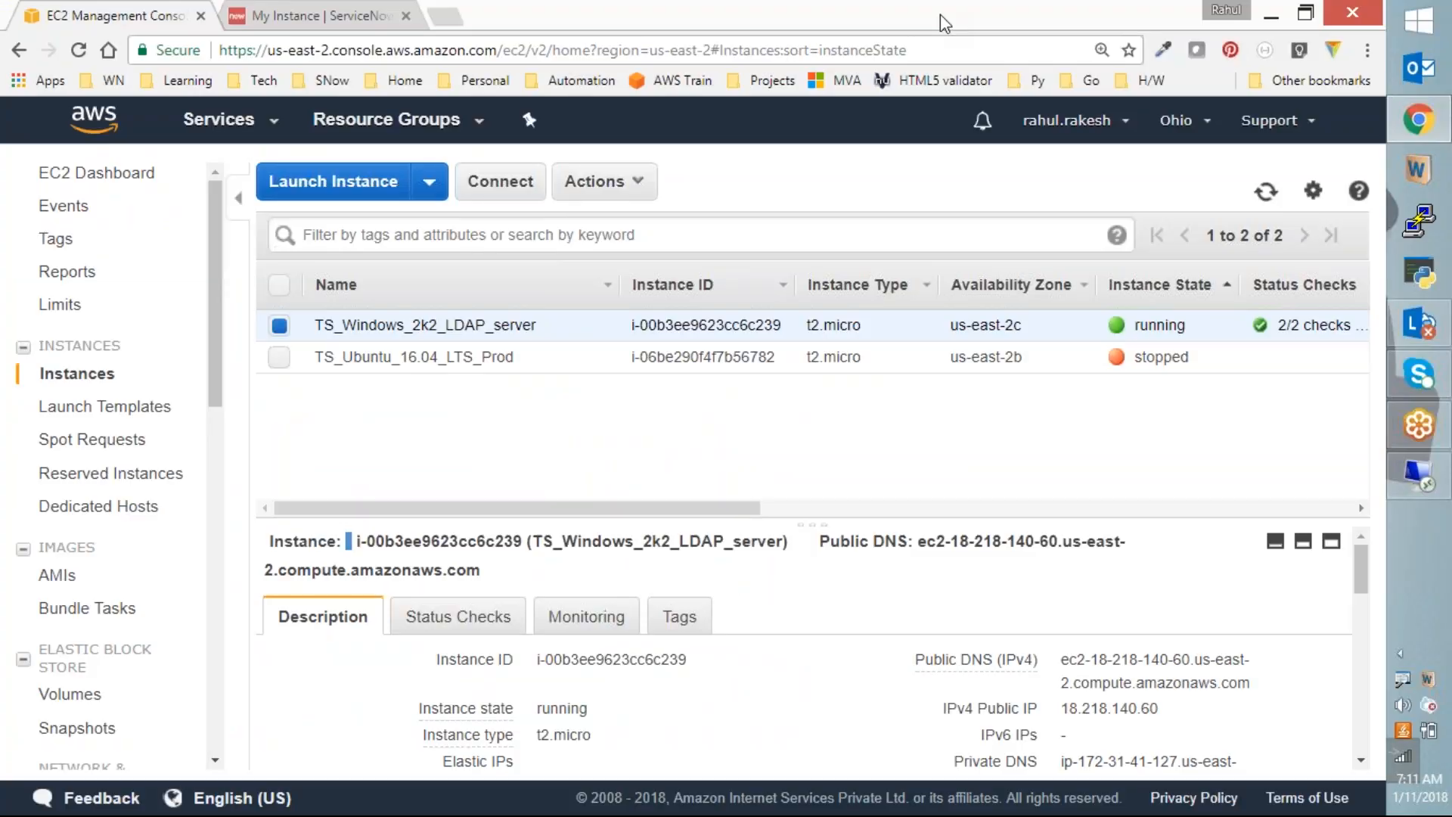
{"action": "left_click", "coordinate": [268, 13]}
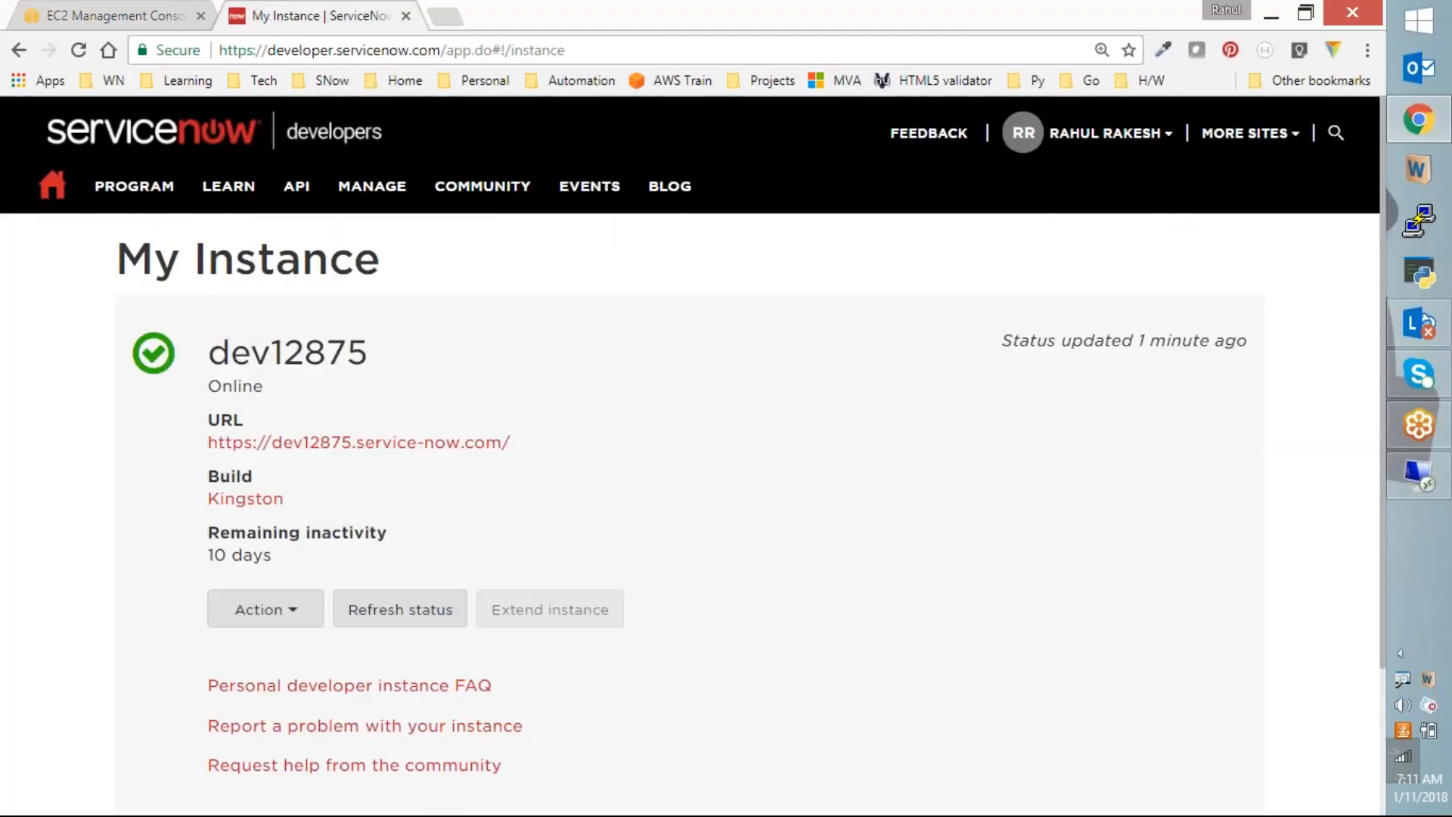
{"action": "left_click", "coordinate": [359, 442]}
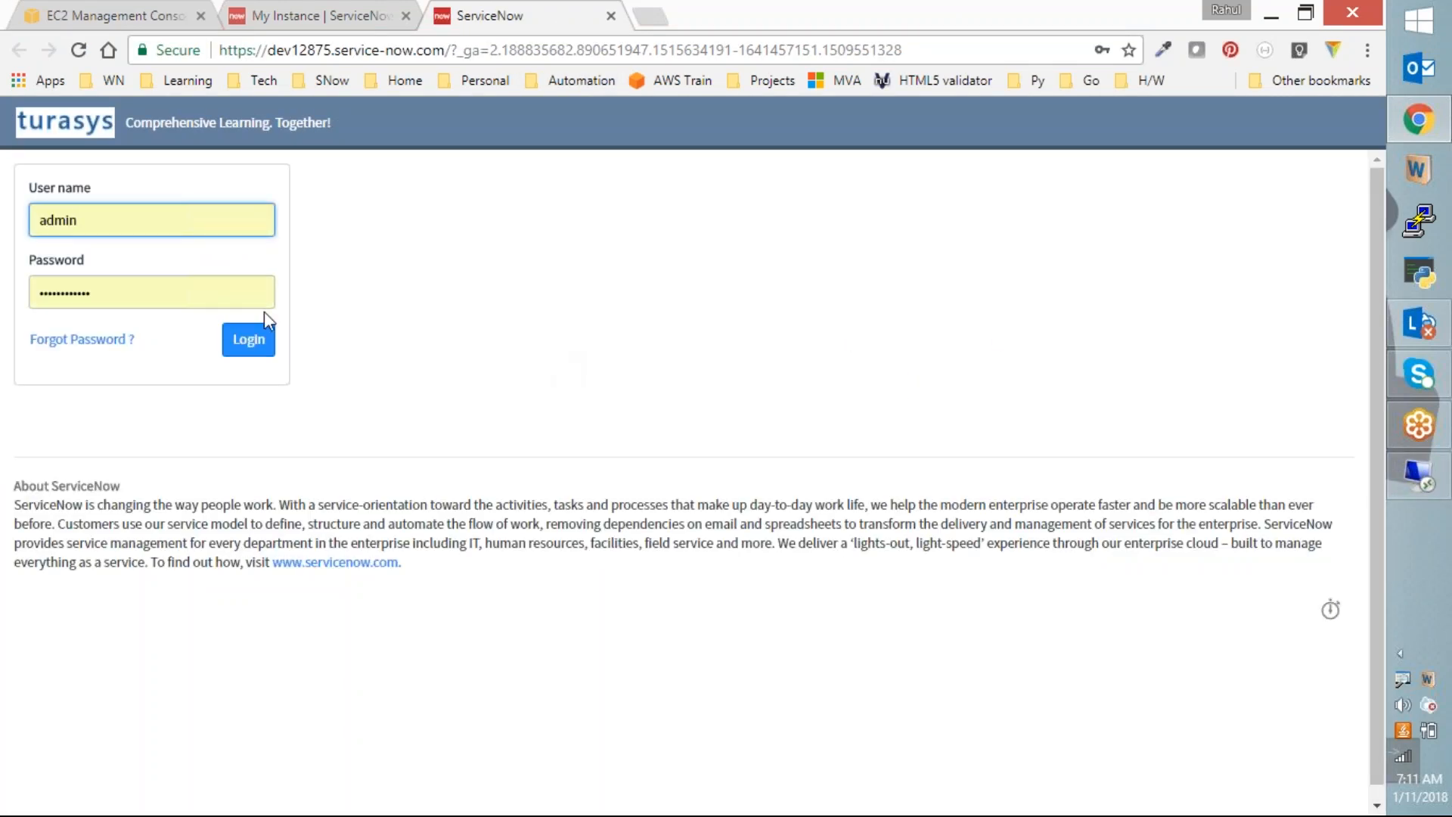
{"action": "left_click", "coordinate": [261, 342]}
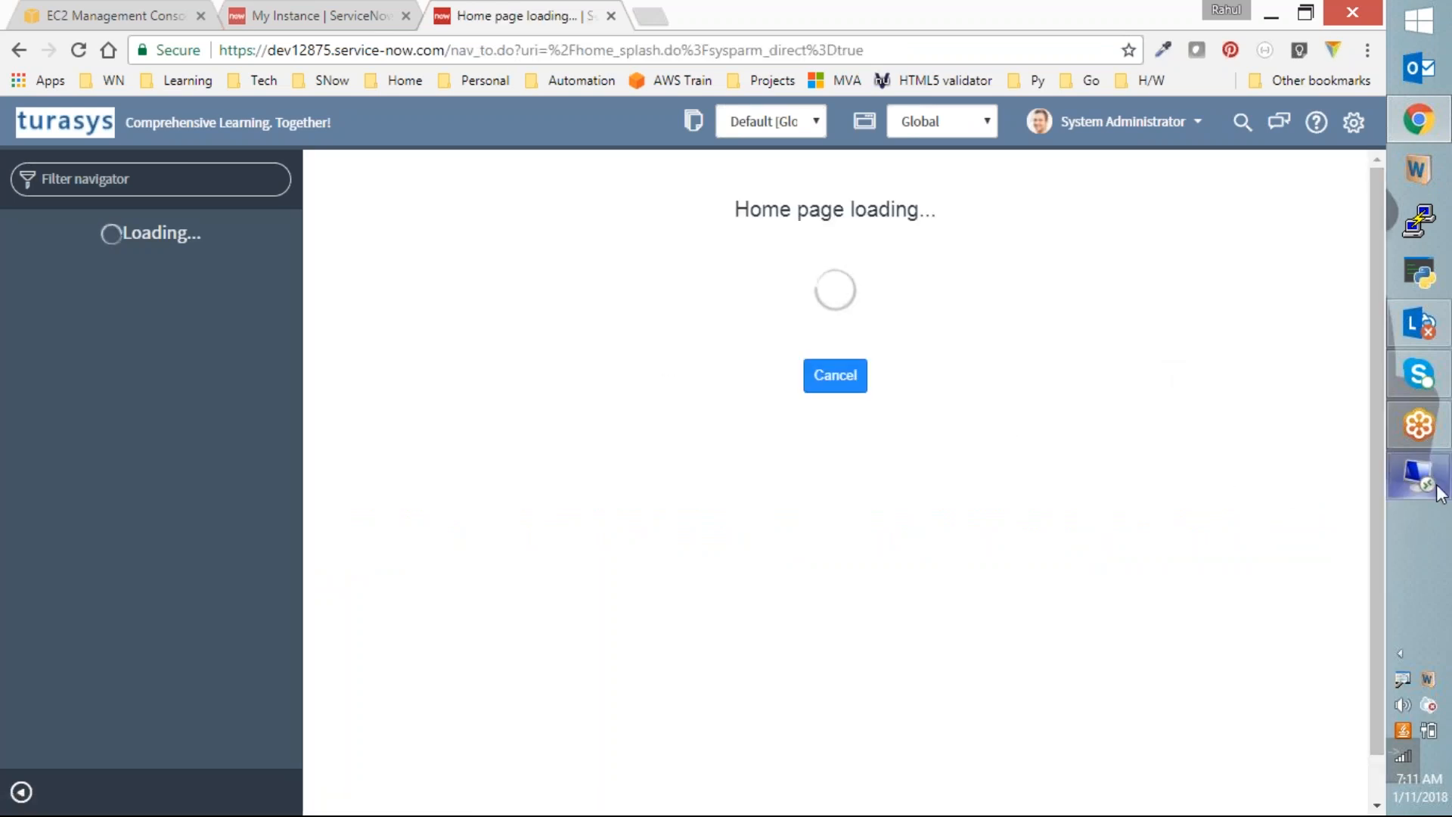
Step: Filter the navigator on 'ldap' and open System LDAP > Getting Started documentation
{"action": "mouse_move", "coordinate": [1435, 490]}
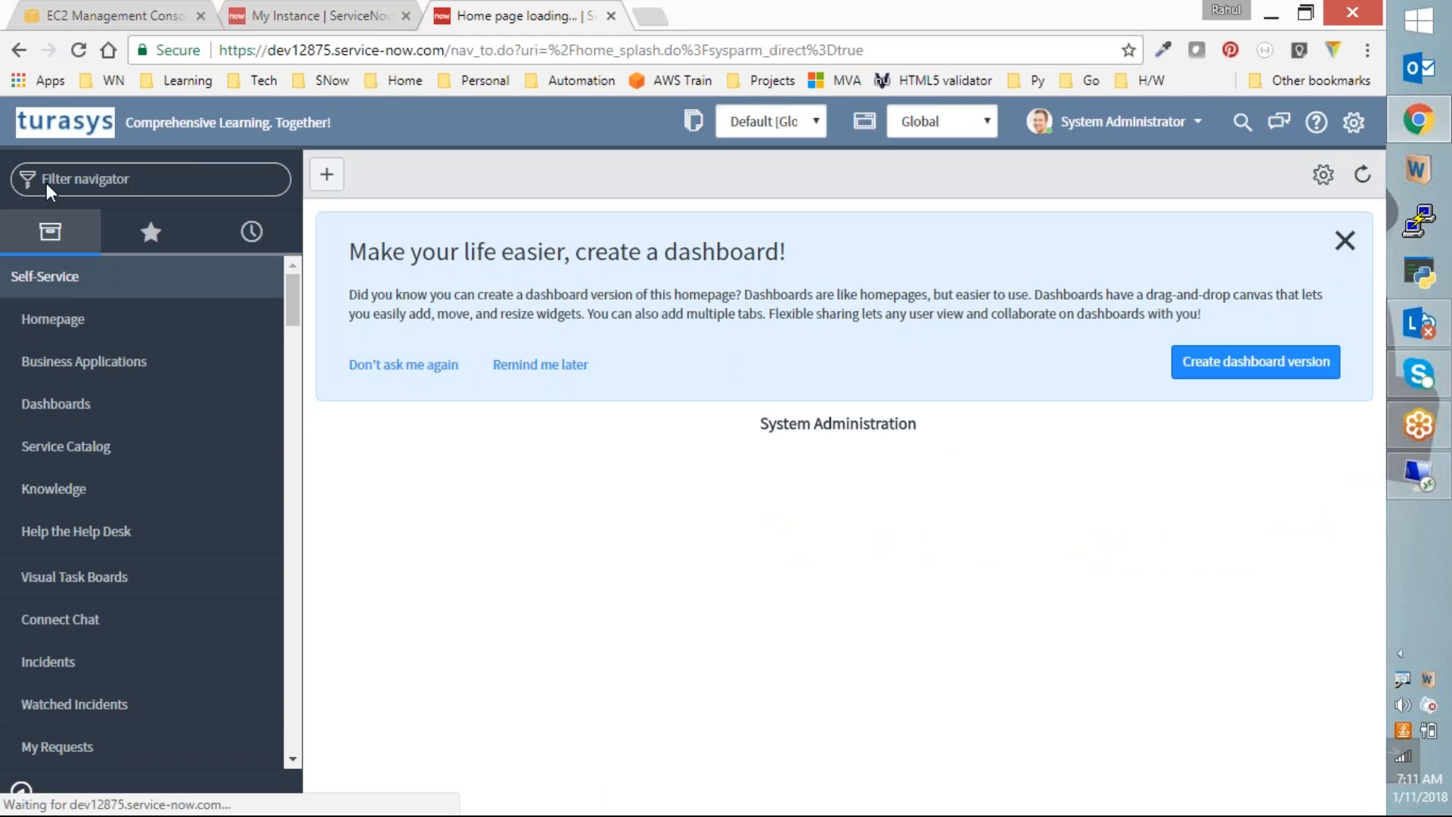
{"action": "left_click", "coordinate": [72, 174]}
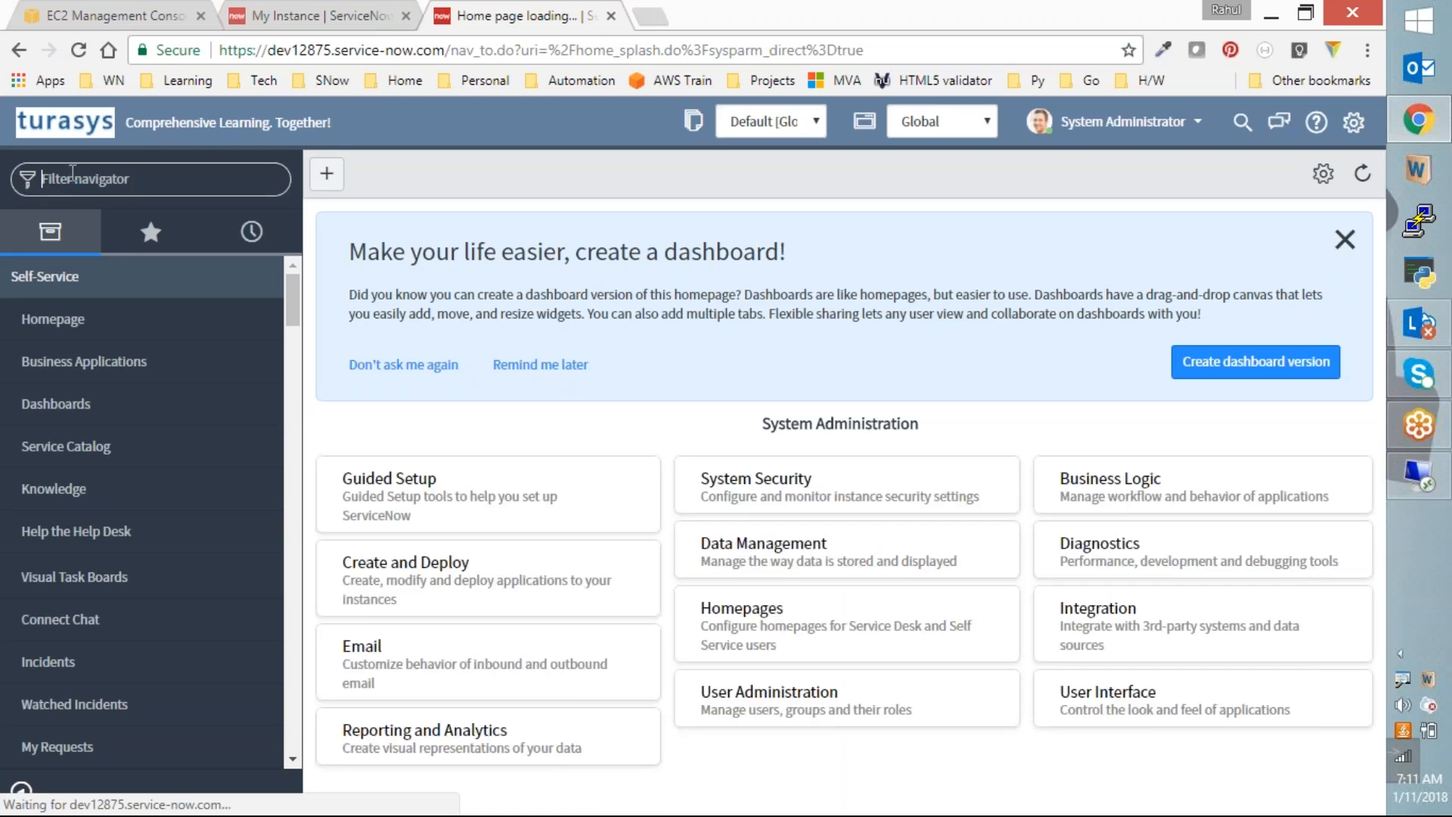
{"action": "type", "text": "ld"}
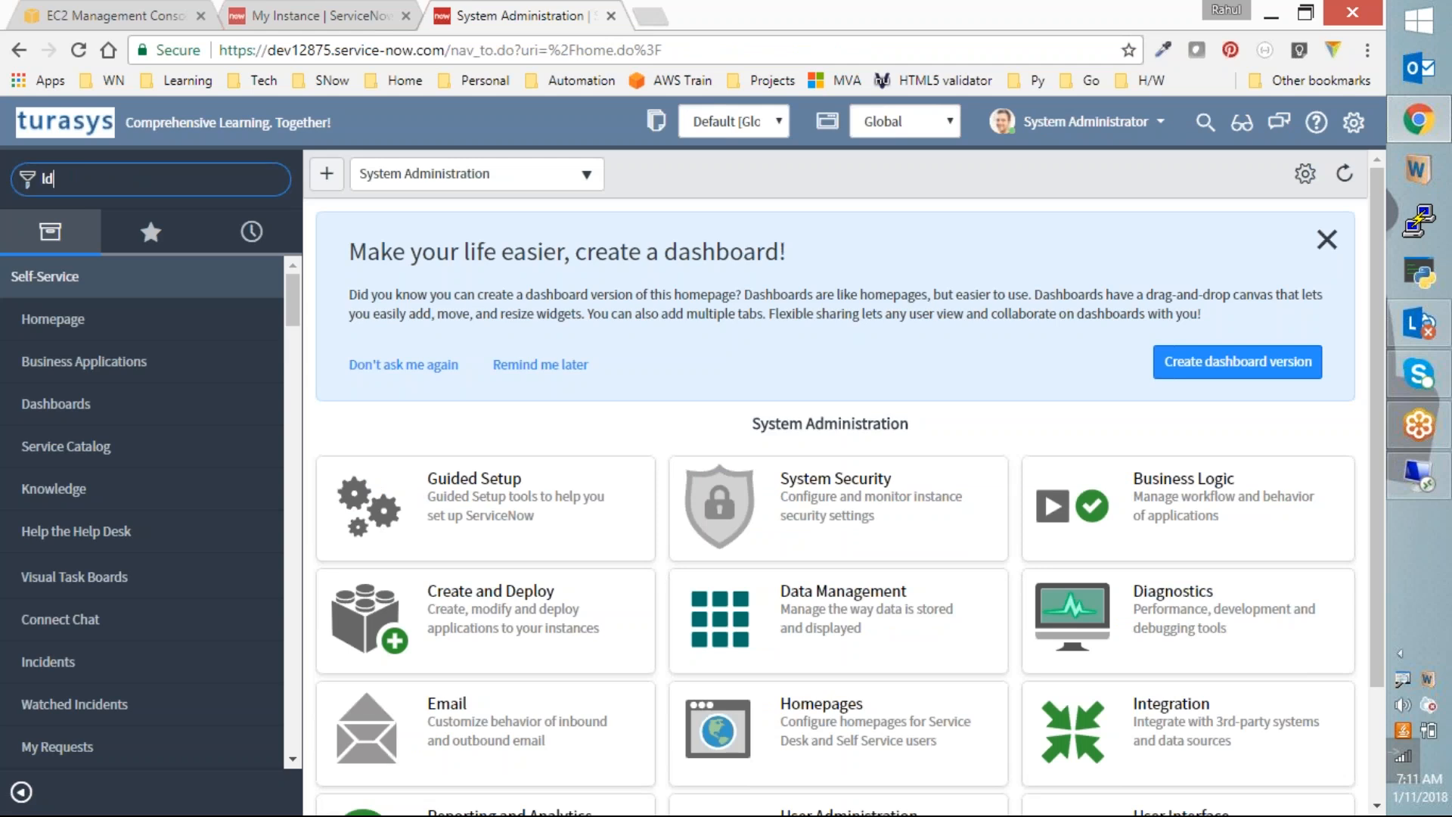
{"action": "type", "text": "ap"}
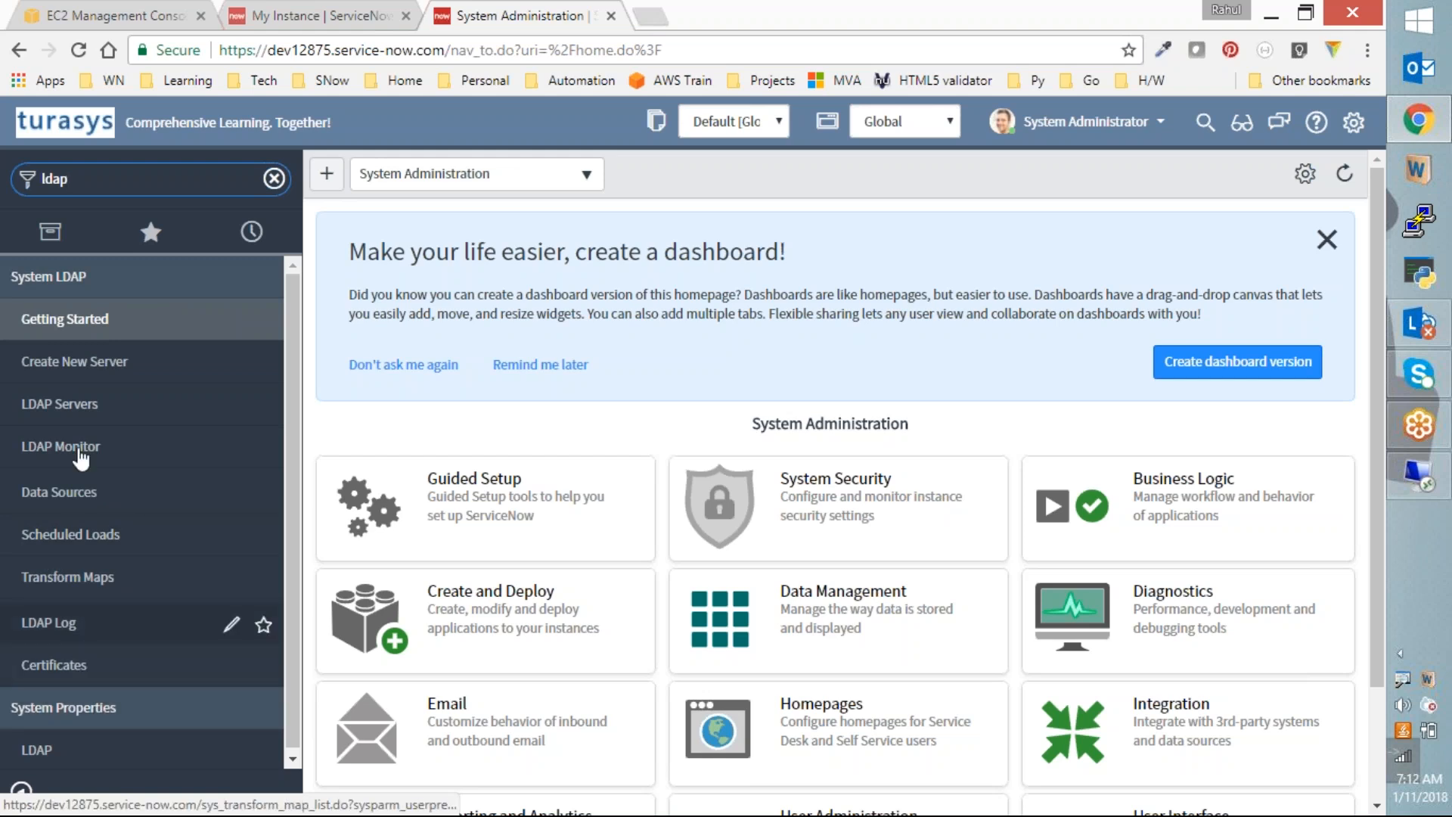
{"action": "left_click", "coordinate": [53, 319]}
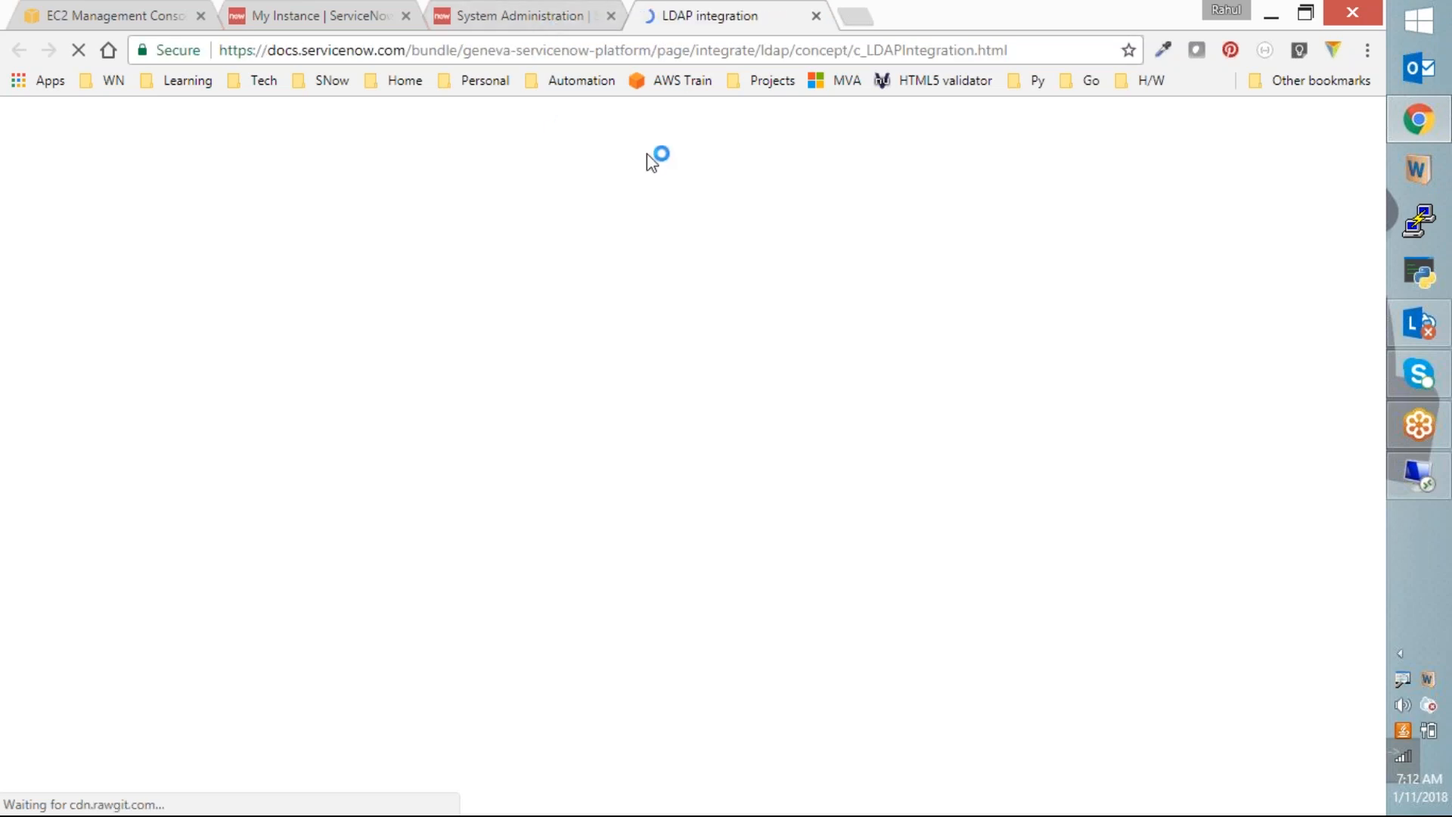
Step: On the Example LDAP Integration - User Import diagram, circle MID and draw a line to ECC Queue
{"action": "scroll", "coordinate": [687, 561], "scroll_direction": "down", "scroll_amount": 5}
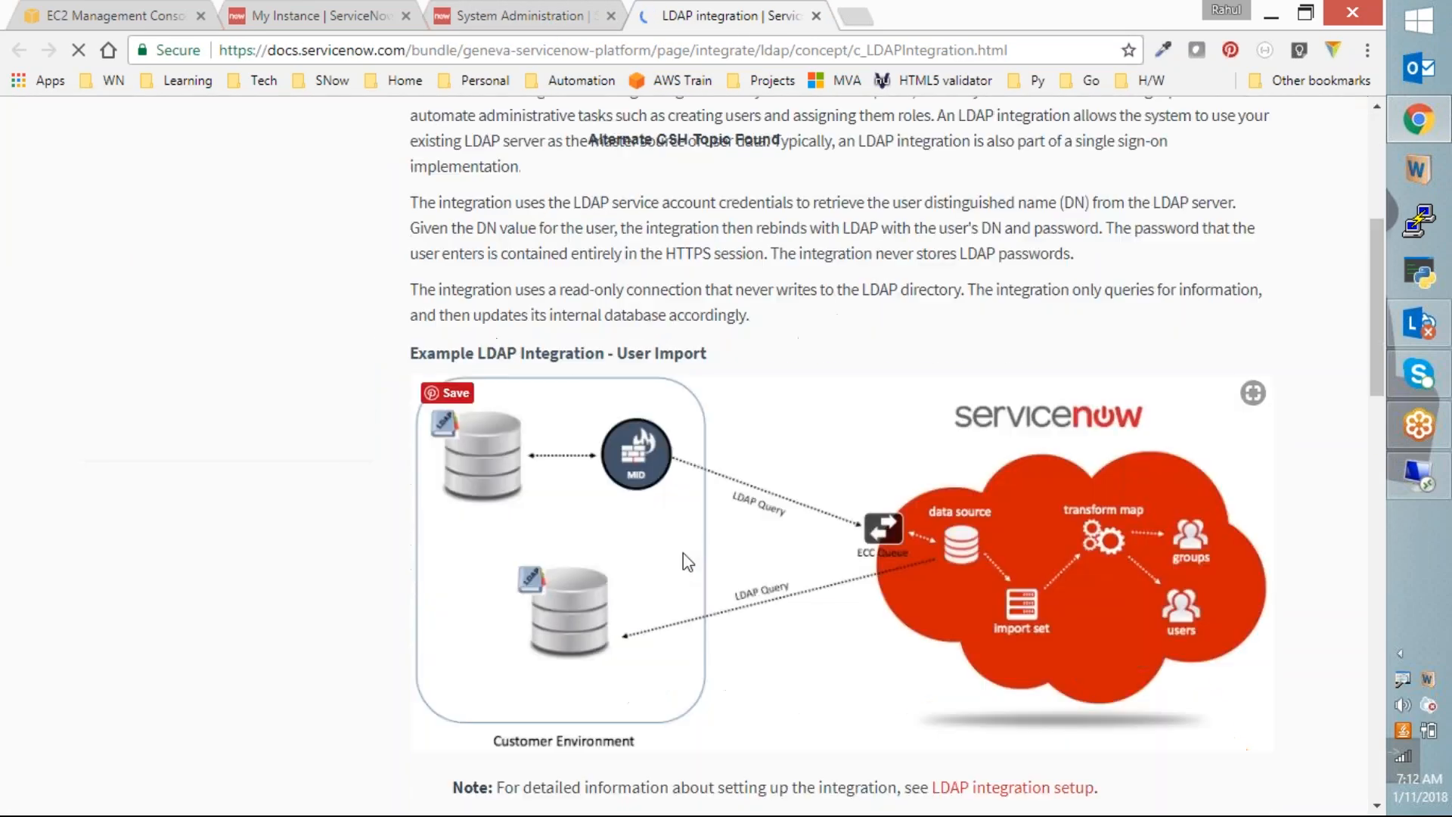
{"action": "scroll", "coordinate": [749, 614], "scroll_direction": "down", "scroll_amount": 3}
{"action": "scroll", "coordinate": [749, 614], "scroll_direction": "up", "scroll_amount": 2}
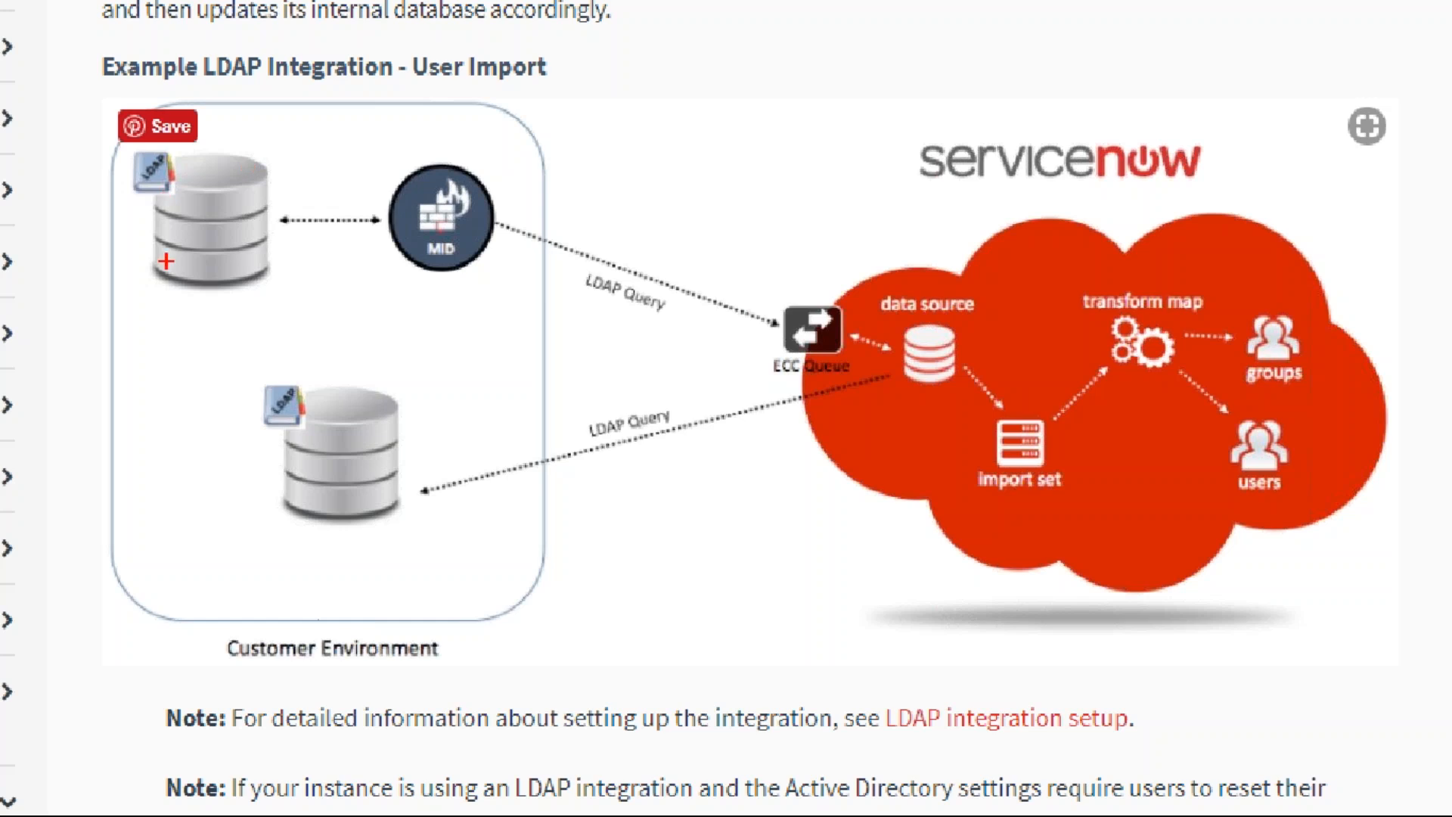
{"action": "mouse_move", "coordinate": [463, 160]}
{"action": "left_mouse_down"}
{"action": "mouse_move", "coordinate": [423, 276]}
{"action": "mouse_move", "coordinate": [466, 162]}
{"action": "left_mouse_up"}
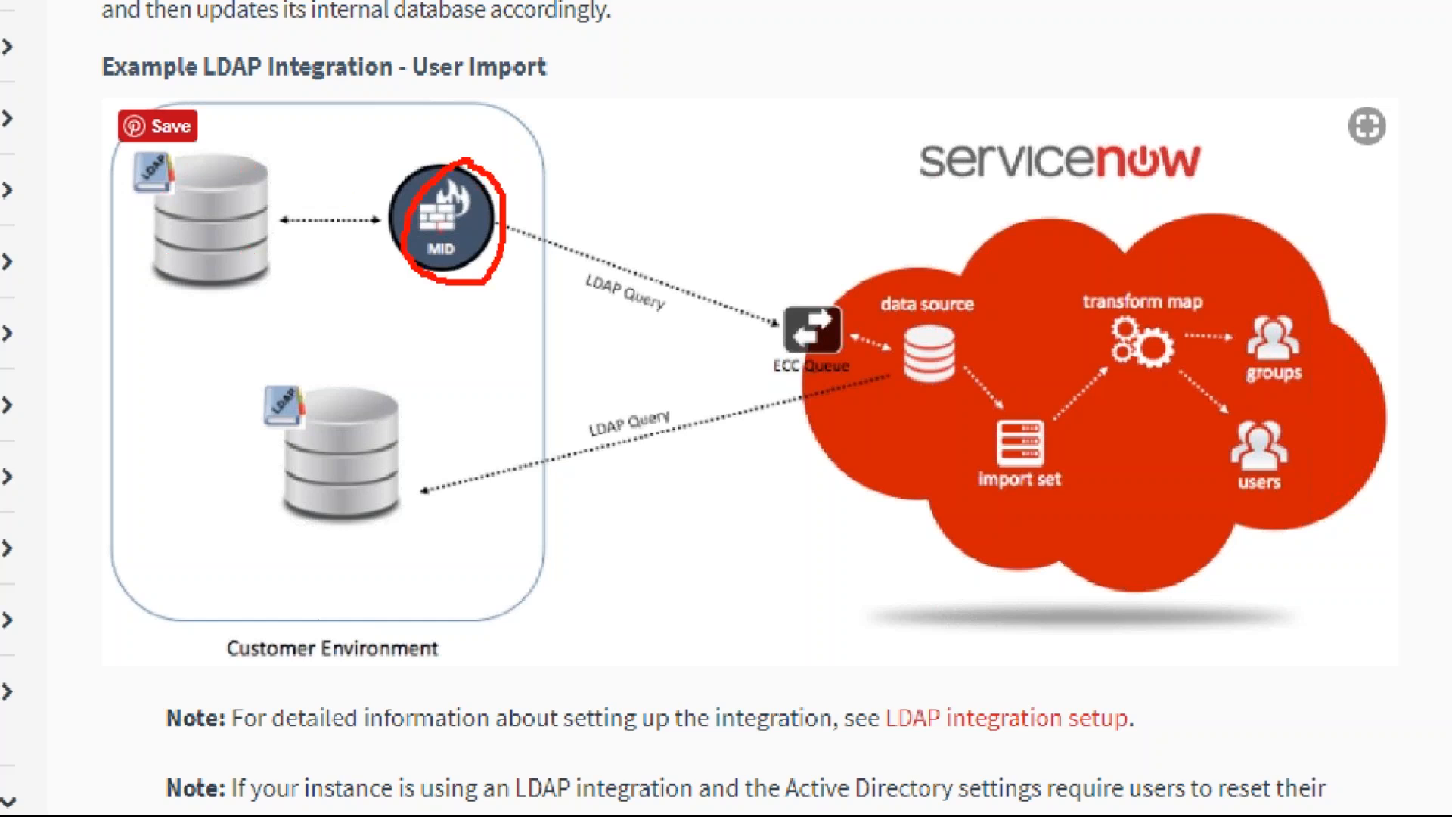
{"action": "mouse_move", "coordinate": [522, 245]}
{"action": "left_mouse_down"}
{"action": "mouse_move", "coordinate": [830, 314]}
{"action": "mouse_move", "coordinate": [718, 298]}
{"action": "left_mouse_up"}
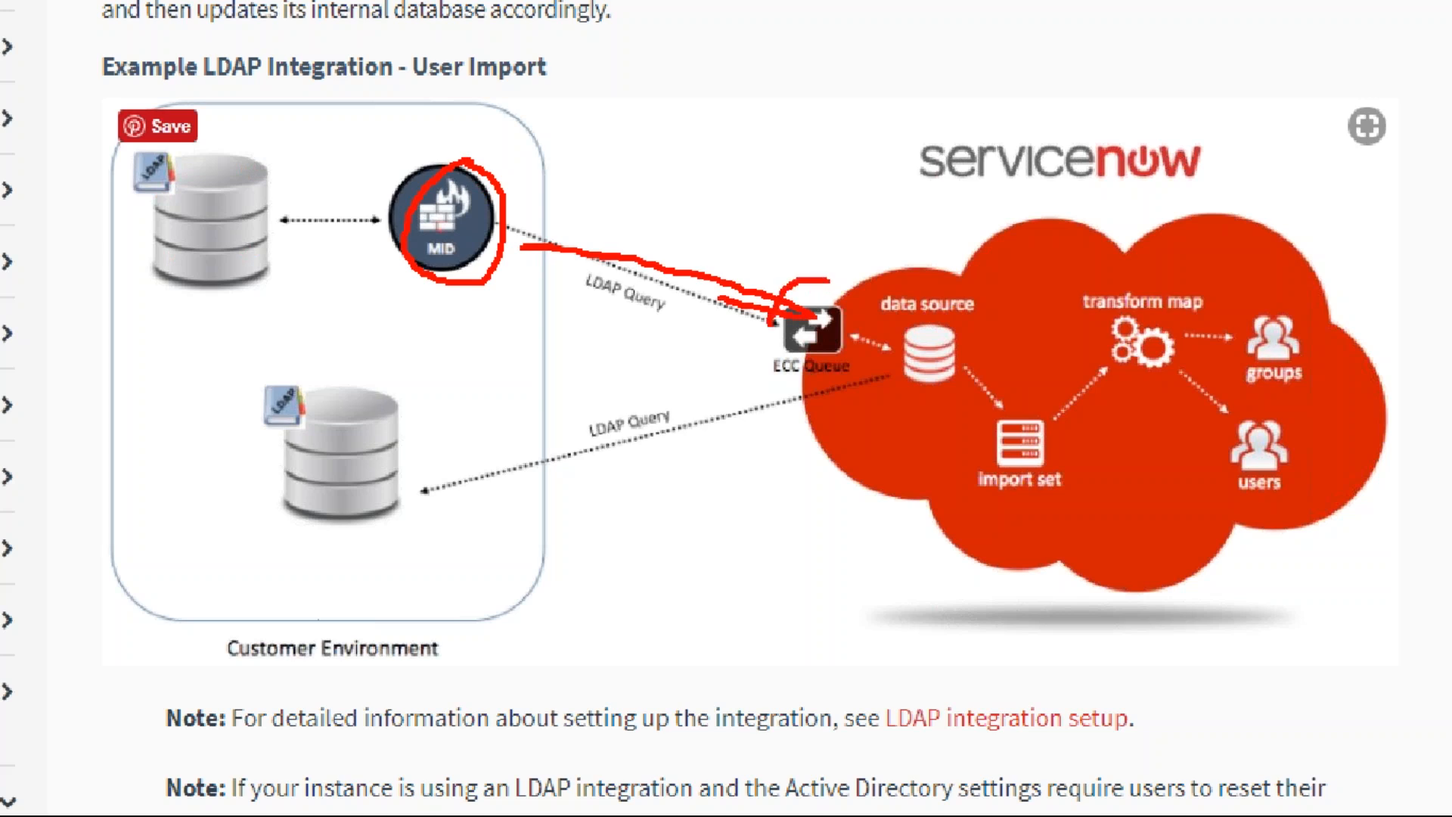
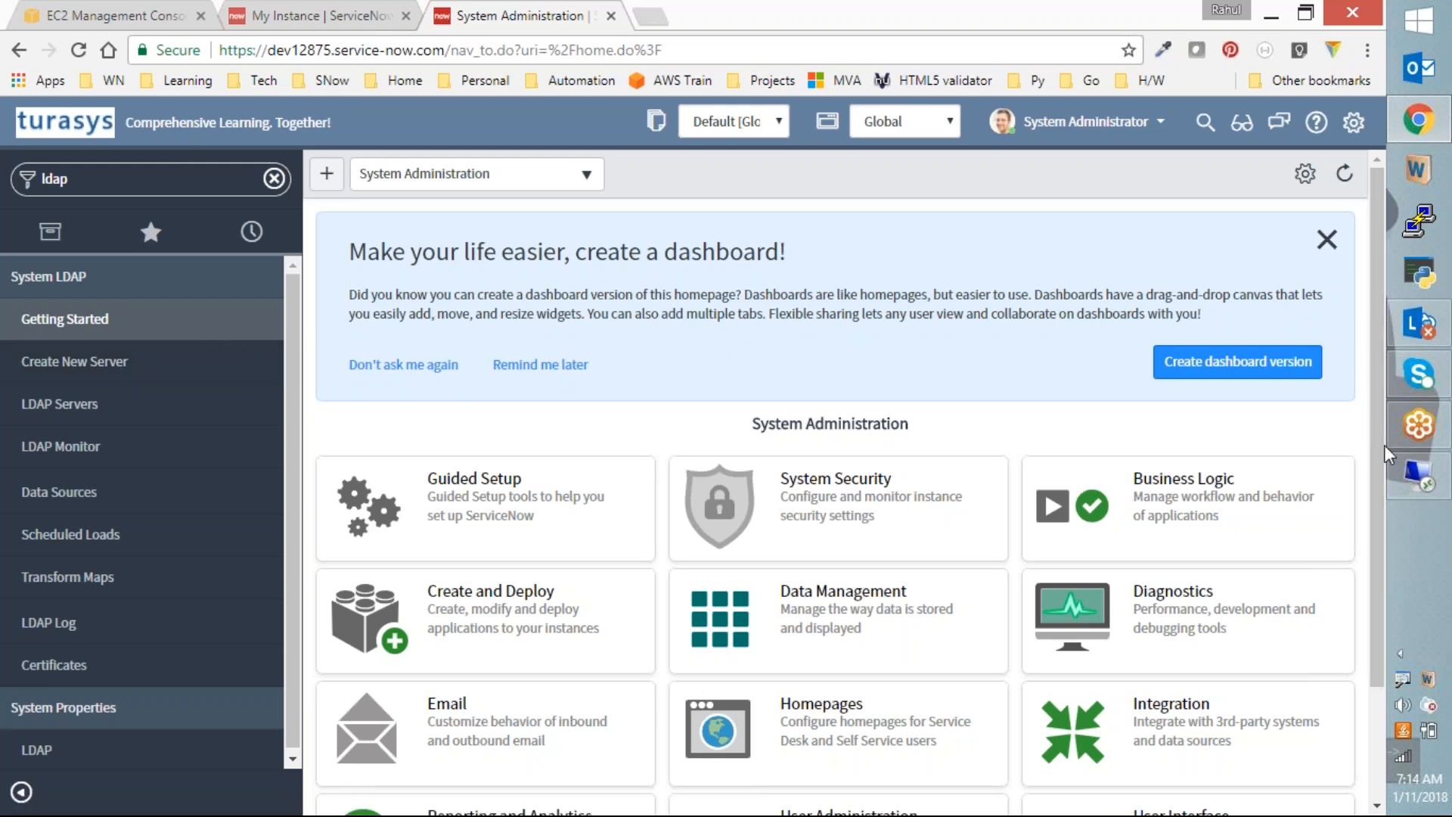
Step: Start a new LDAP server record with System LDAP > Create New Server
{"action": "mouse_move", "coordinate": [1428, 490]}
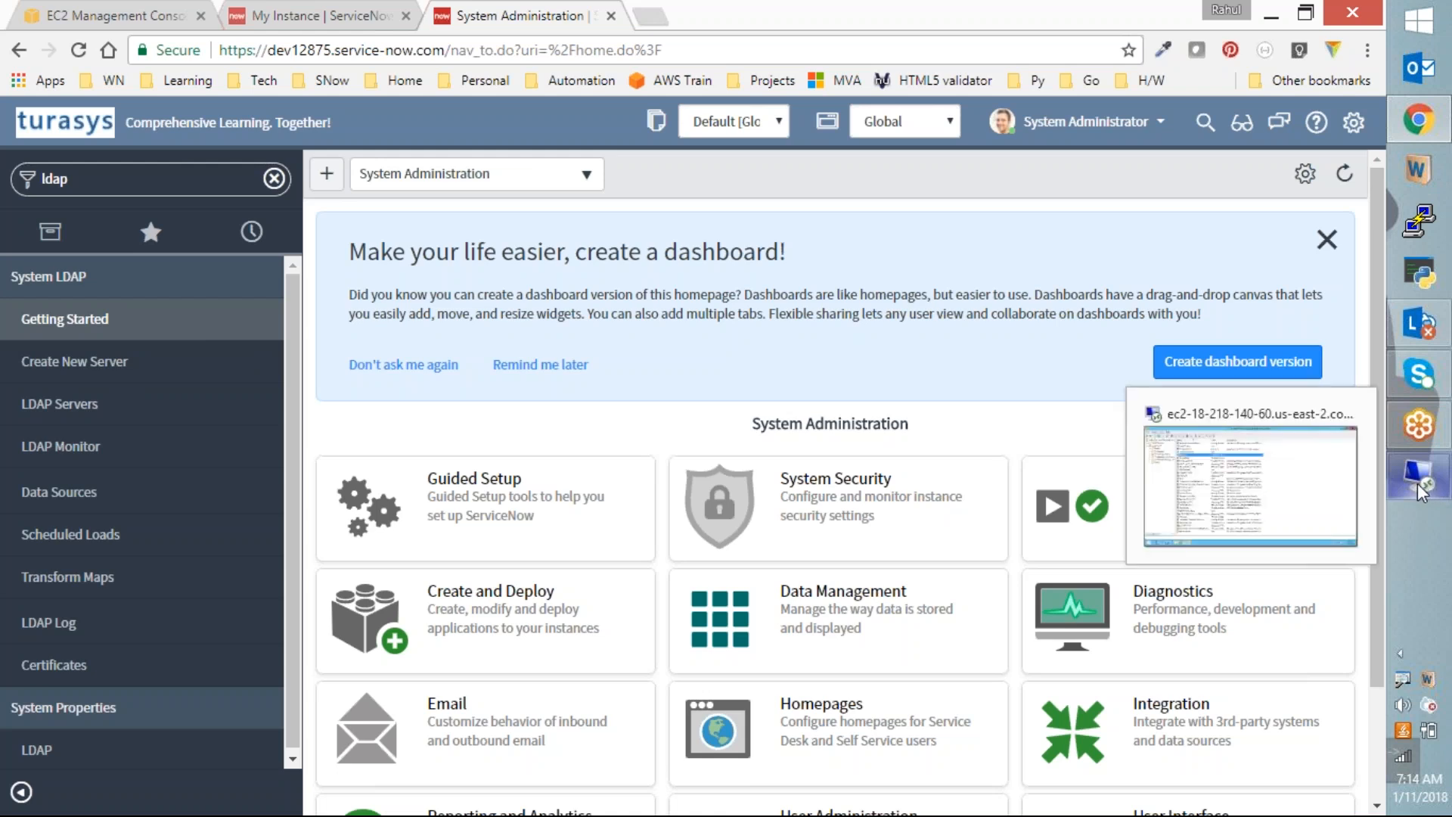
{"action": "left_click", "coordinate": [74, 361]}
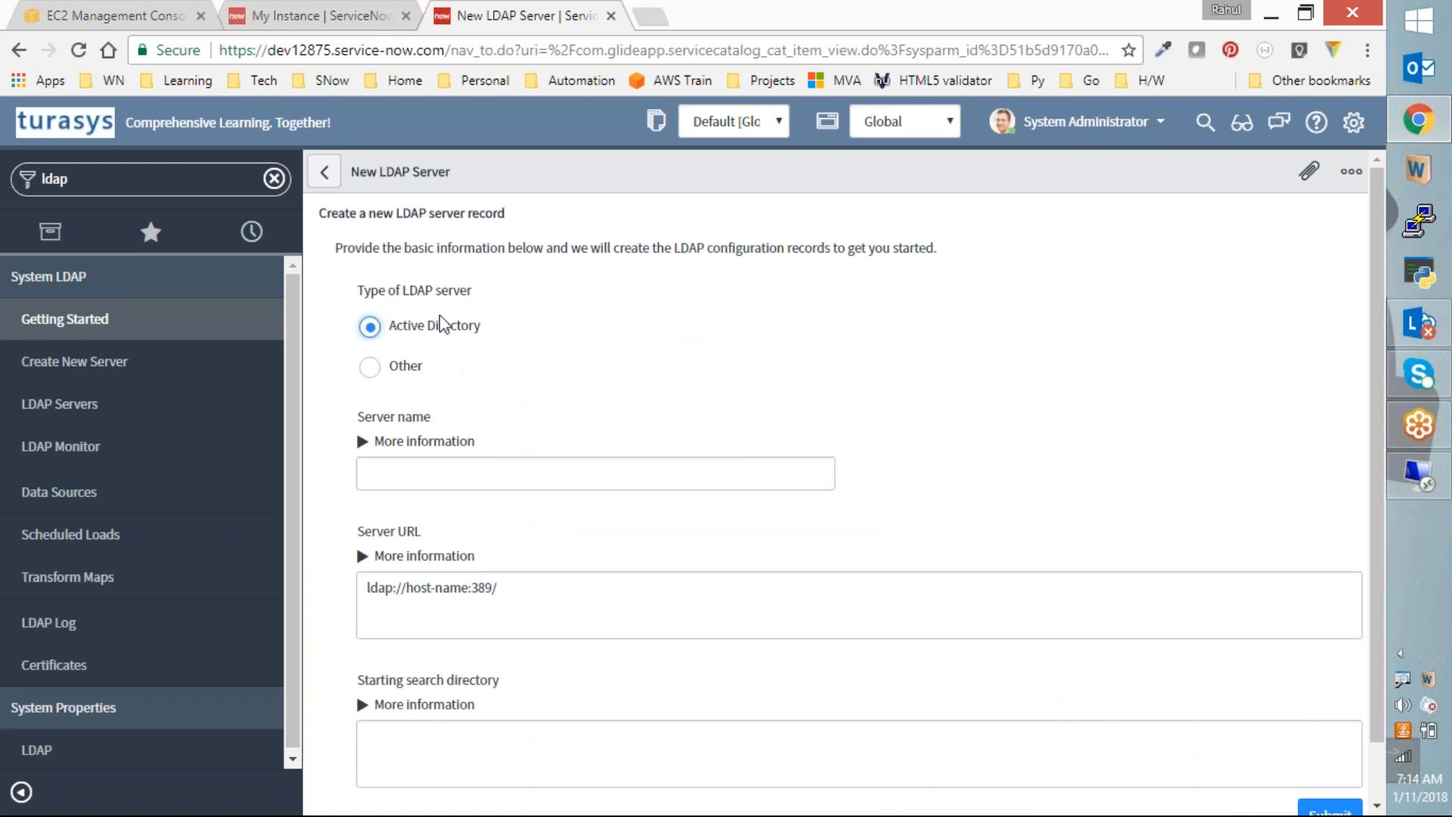
Step: Show the Server name help and select the host-name placeholder in ldap://host-name:389/
{"action": "left_click", "coordinate": [363, 443]}
{"action": "mouse_move", "coordinate": [1428, 491]}
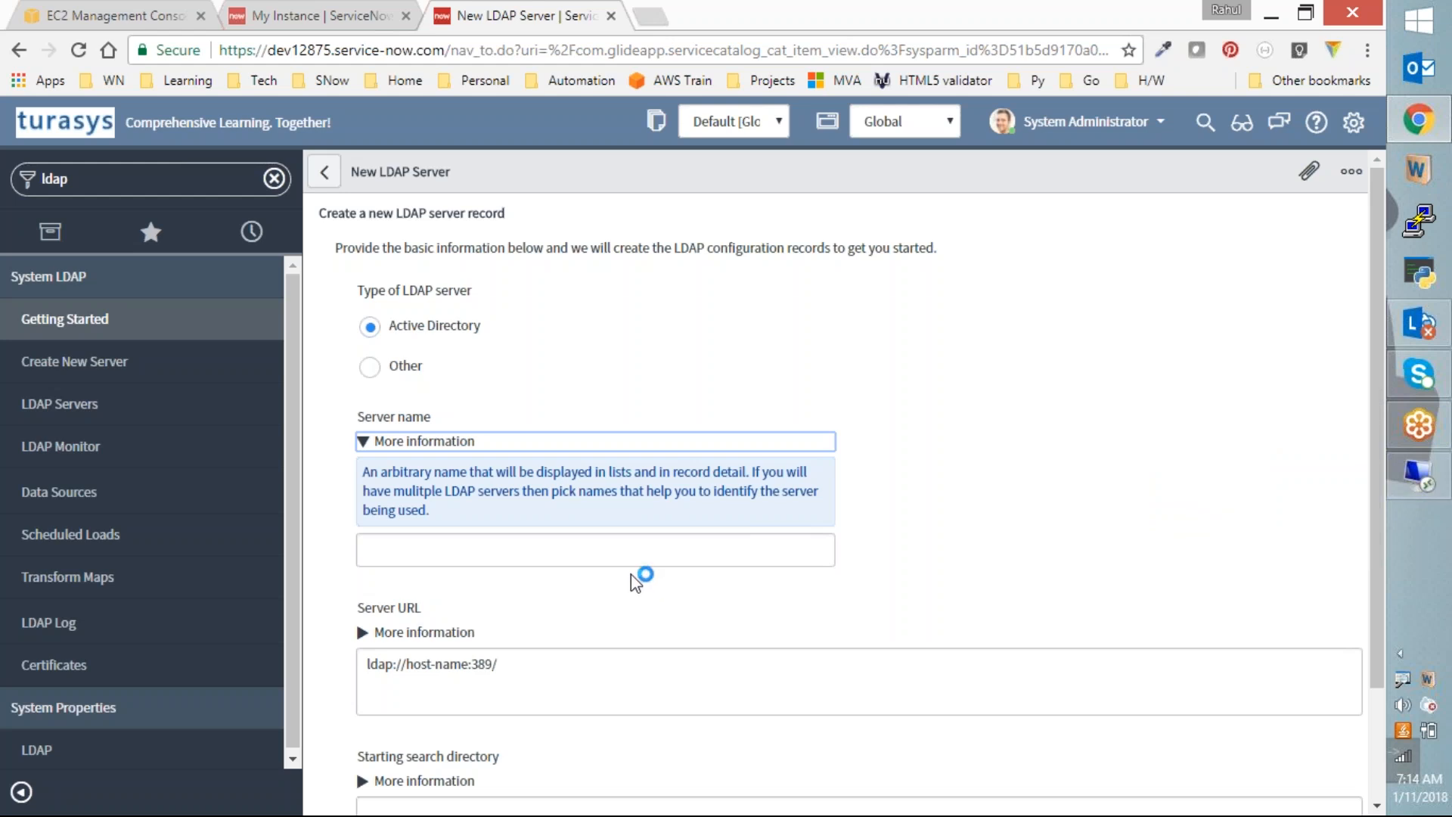
{"action": "left_click", "coordinate": [426, 553]}
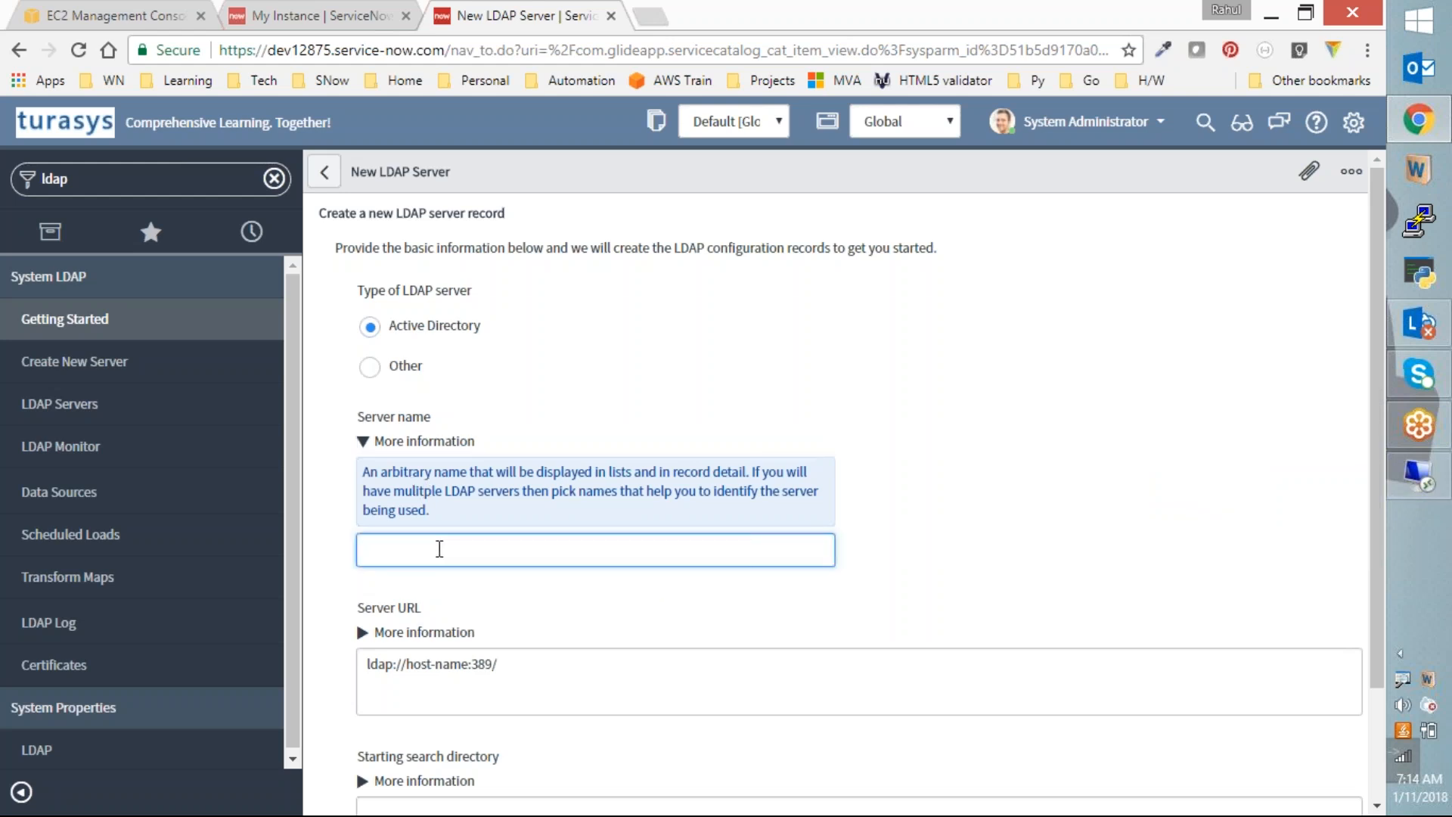
{"action": "left_click", "coordinate": [988, 509]}
{"action": "scroll", "coordinate": [990, 514], "scroll_direction": "down", "scroll_amount": 2}
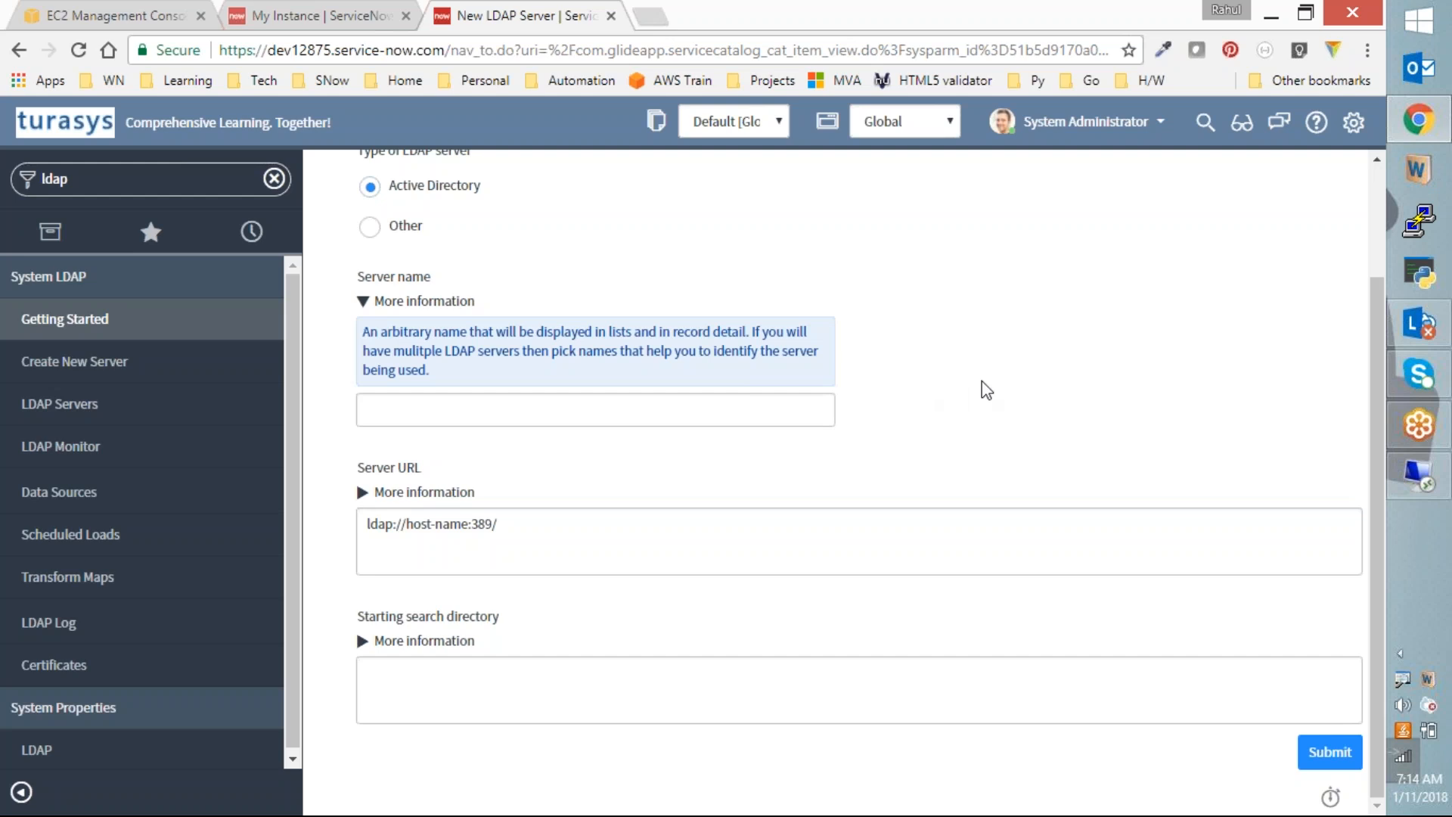
{"action": "left_click", "coordinate": [404, 523]}
{"action": "left_click_drag", "start_coordinate": [404, 524], "coordinate": [459, 523]}
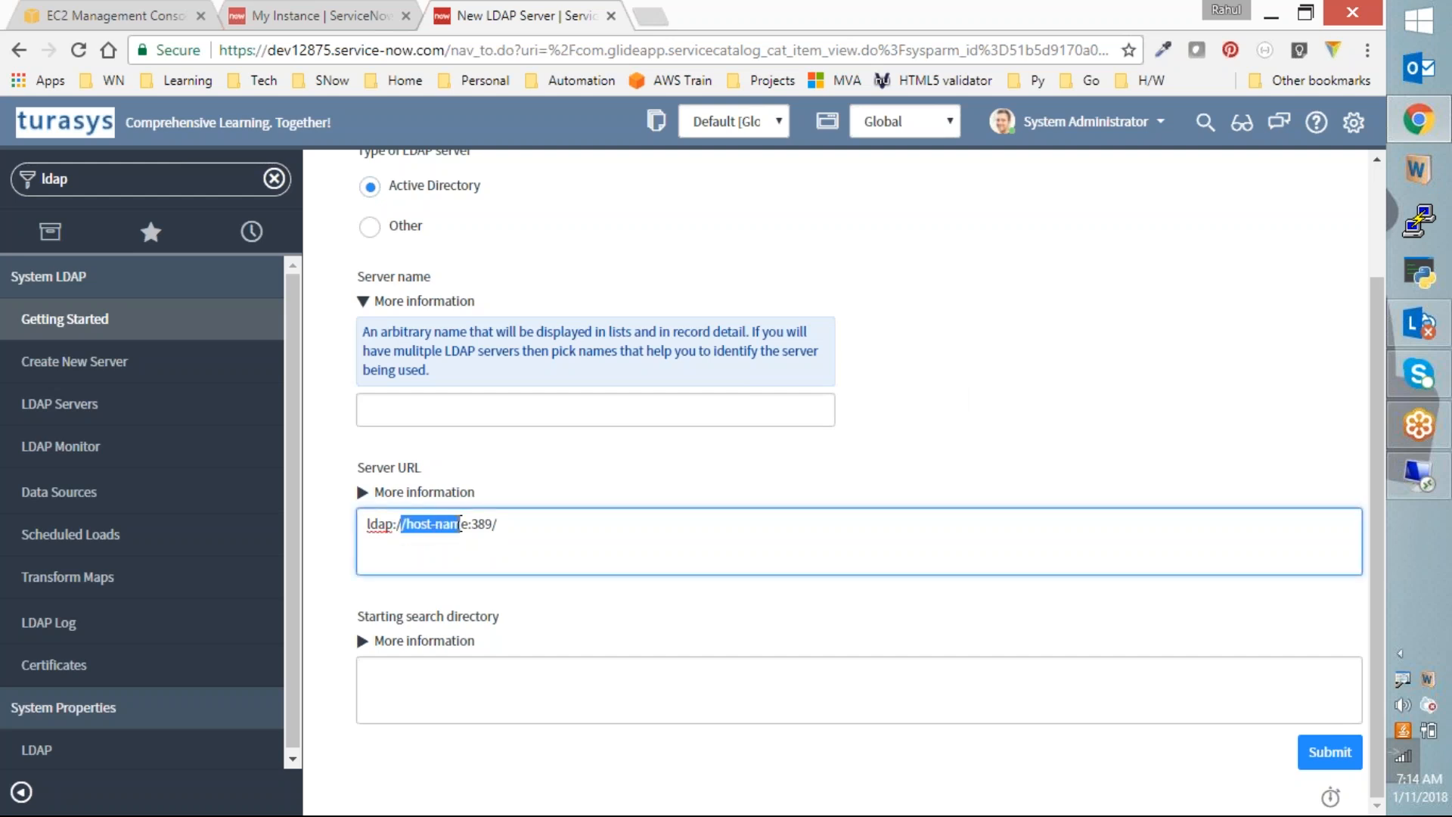
{"action": "left_click", "coordinate": [114, 15]}
Step: Select the LDAP instance's Public DNS (IPv4) value in EC2, then return to the LDAP form
{"action": "scroll", "coordinate": [1074, 605], "scroll_direction": "down", "scroll_amount": 2}
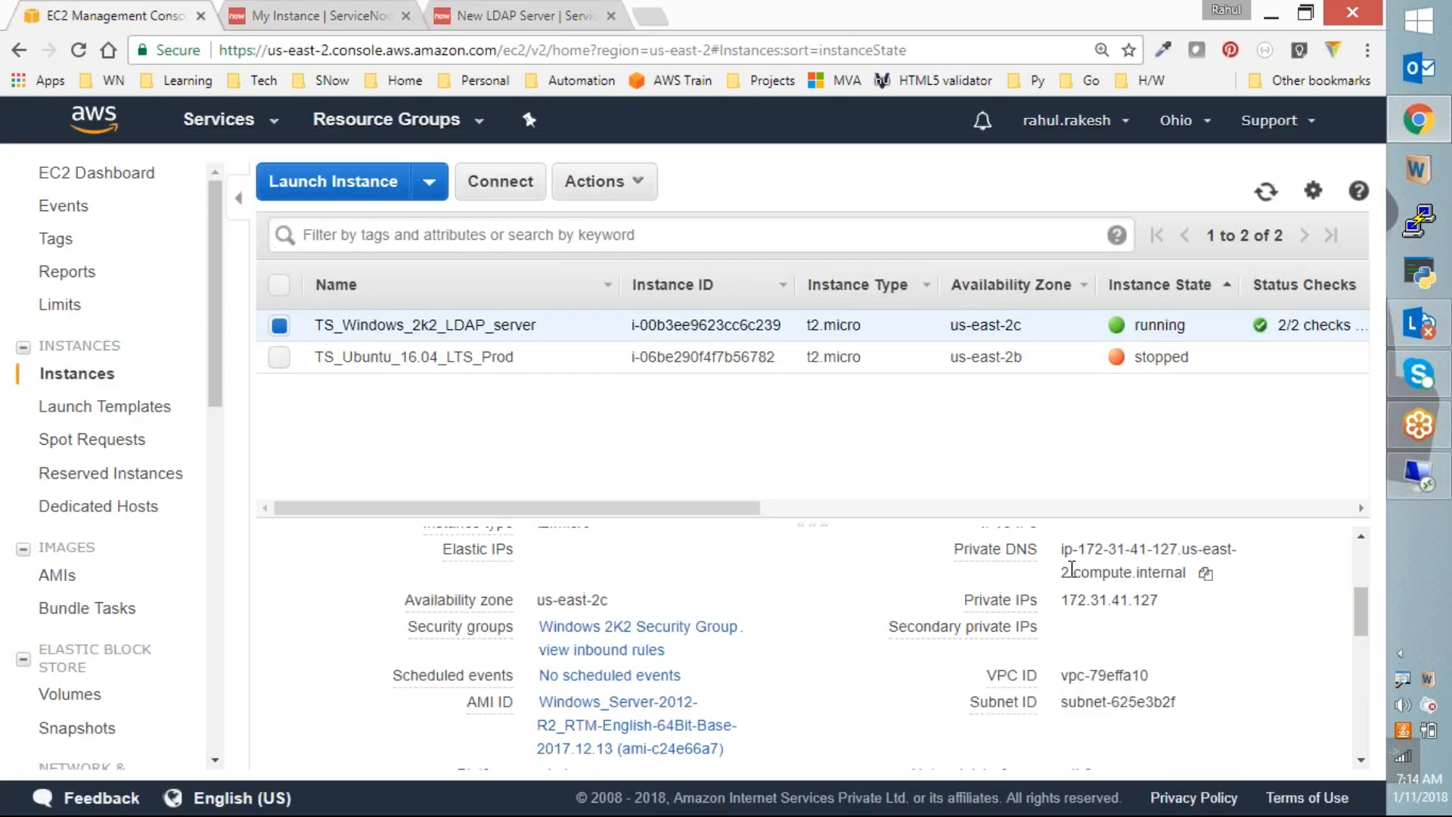
{"action": "scroll", "coordinate": [1078, 600], "scroll_direction": "up", "scroll_amount": 1}
{"action": "left_click_drag", "start_coordinate": [1060, 551], "coordinate": [1251, 578]}
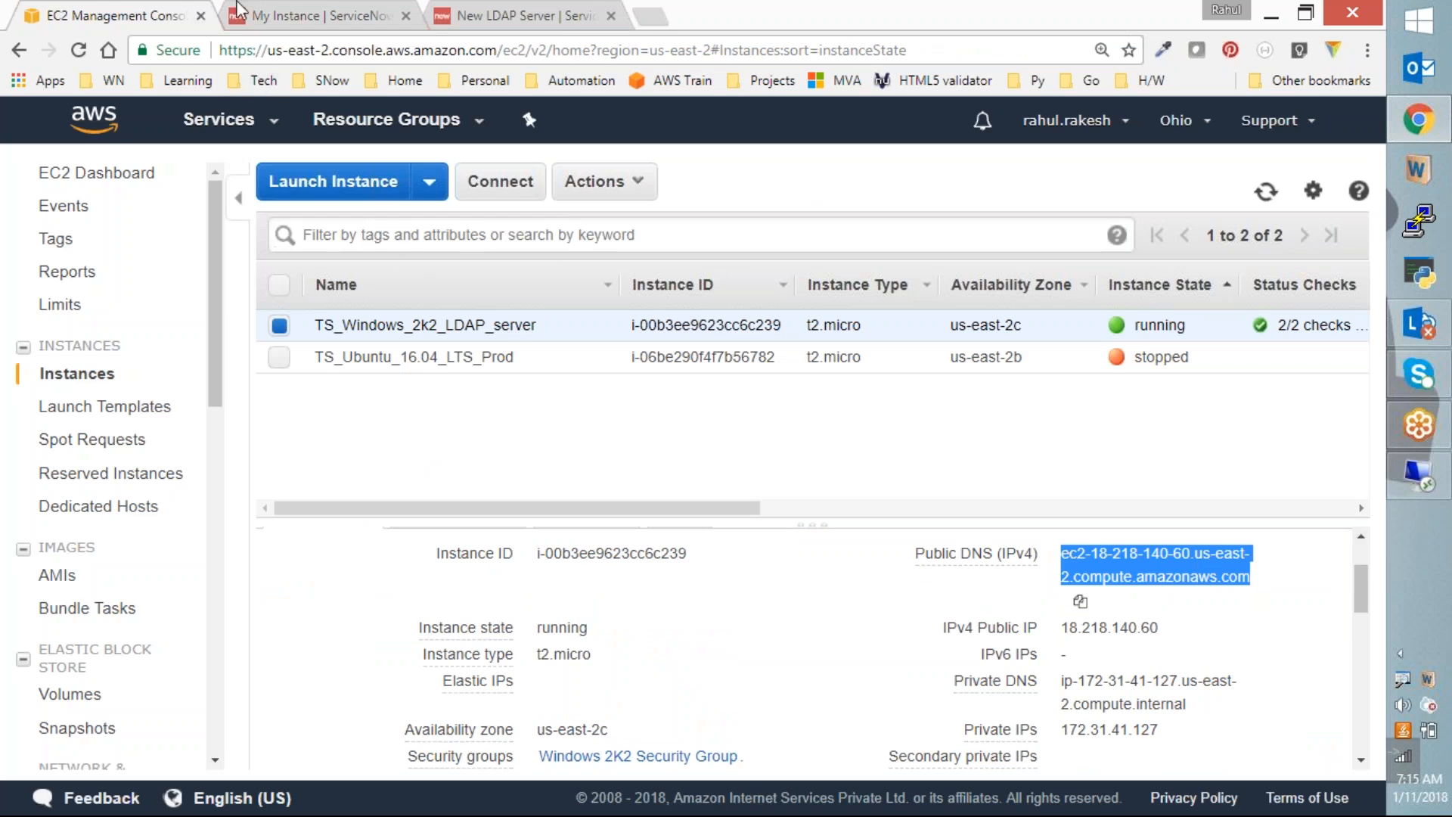
{"action": "left_click", "coordinate": [508, 17]}
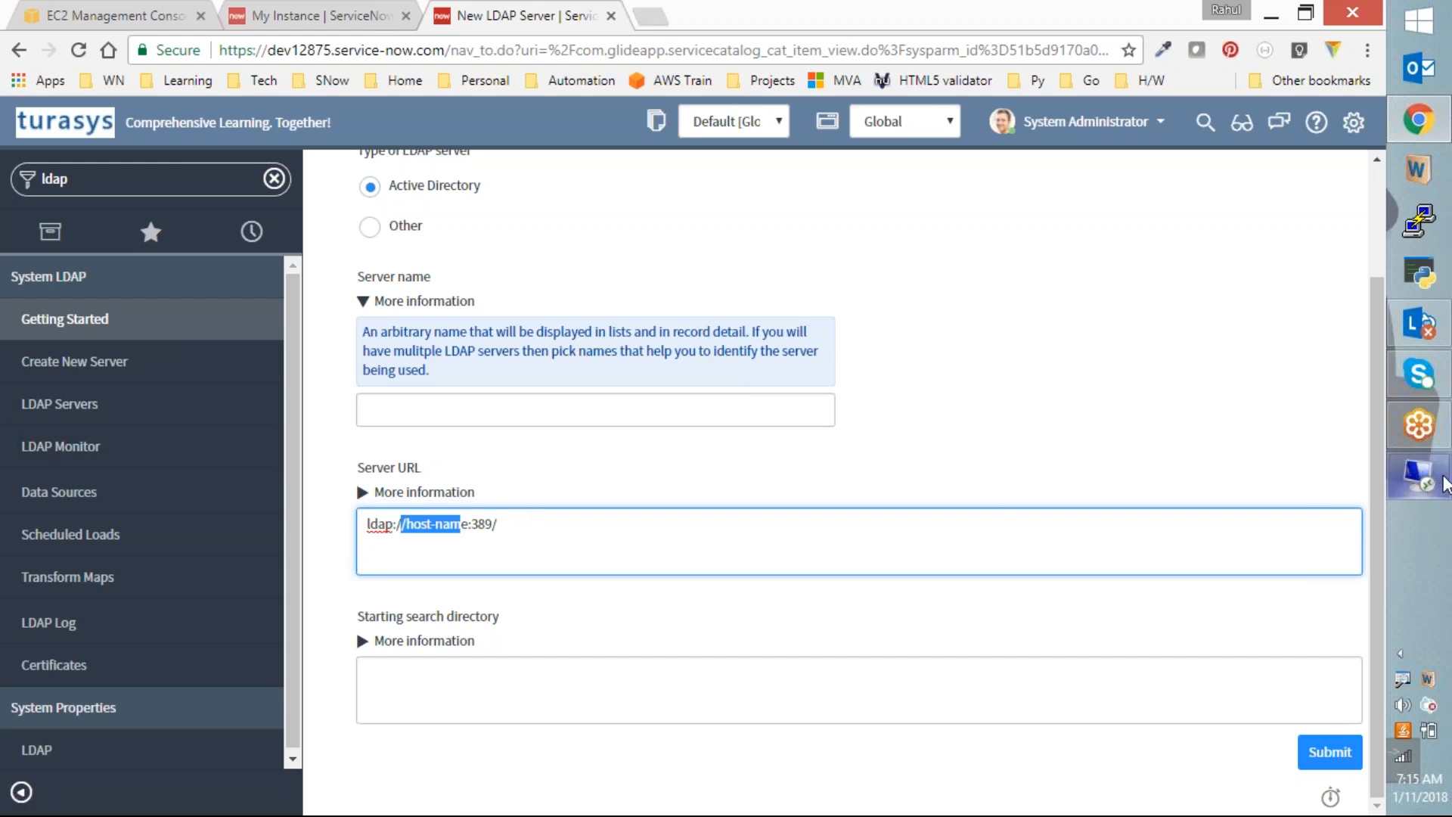
Step: Change the Server URL to ldap://tsadserver.aws.com:389/ and highlight the 389 port
{"action": "left_click", "coordinate": [551, 528]}
{"action": "left_click_drag", "start_coordinate": [409, 523], "coordinate": [473, 523]}
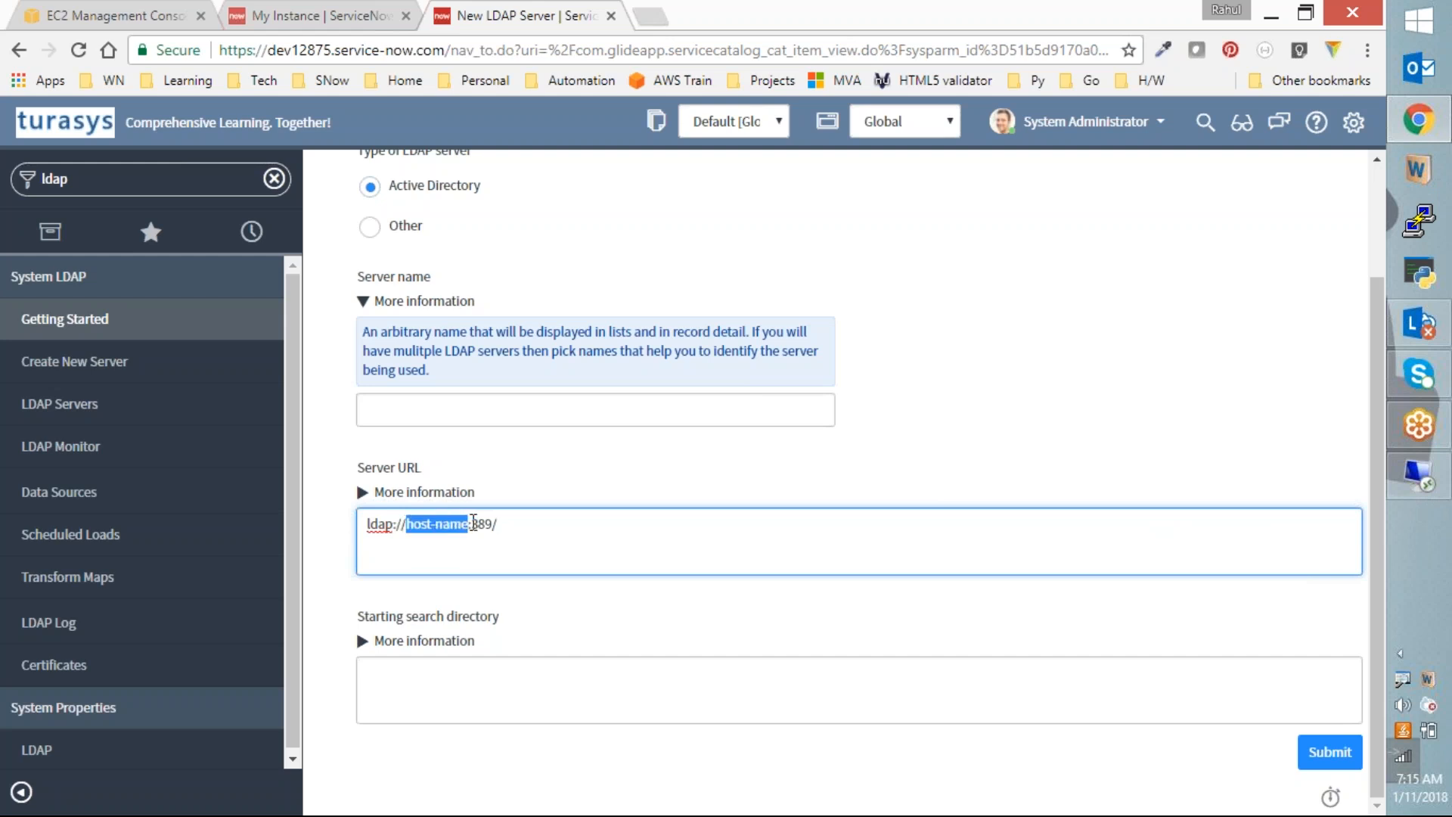
{"action": "type", "text": "tss"}
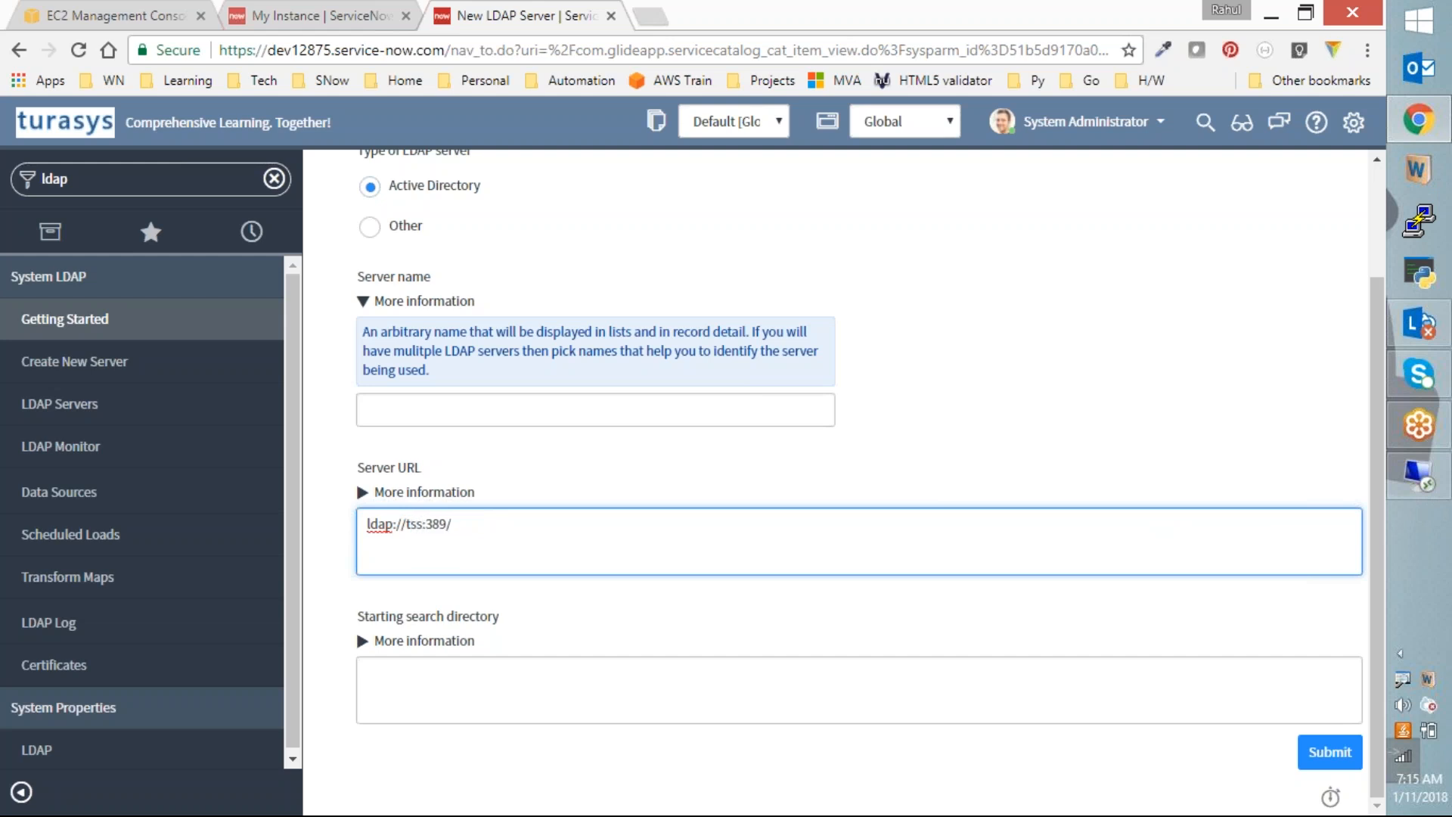
{"action": "key", "text": "BackSpace"}
{"action": "type", "text": "ads"}
{"action": "type", "text": "erver"}
{"action": "type", "text": ".aws"}
{"action": "type", "text": ".com"}
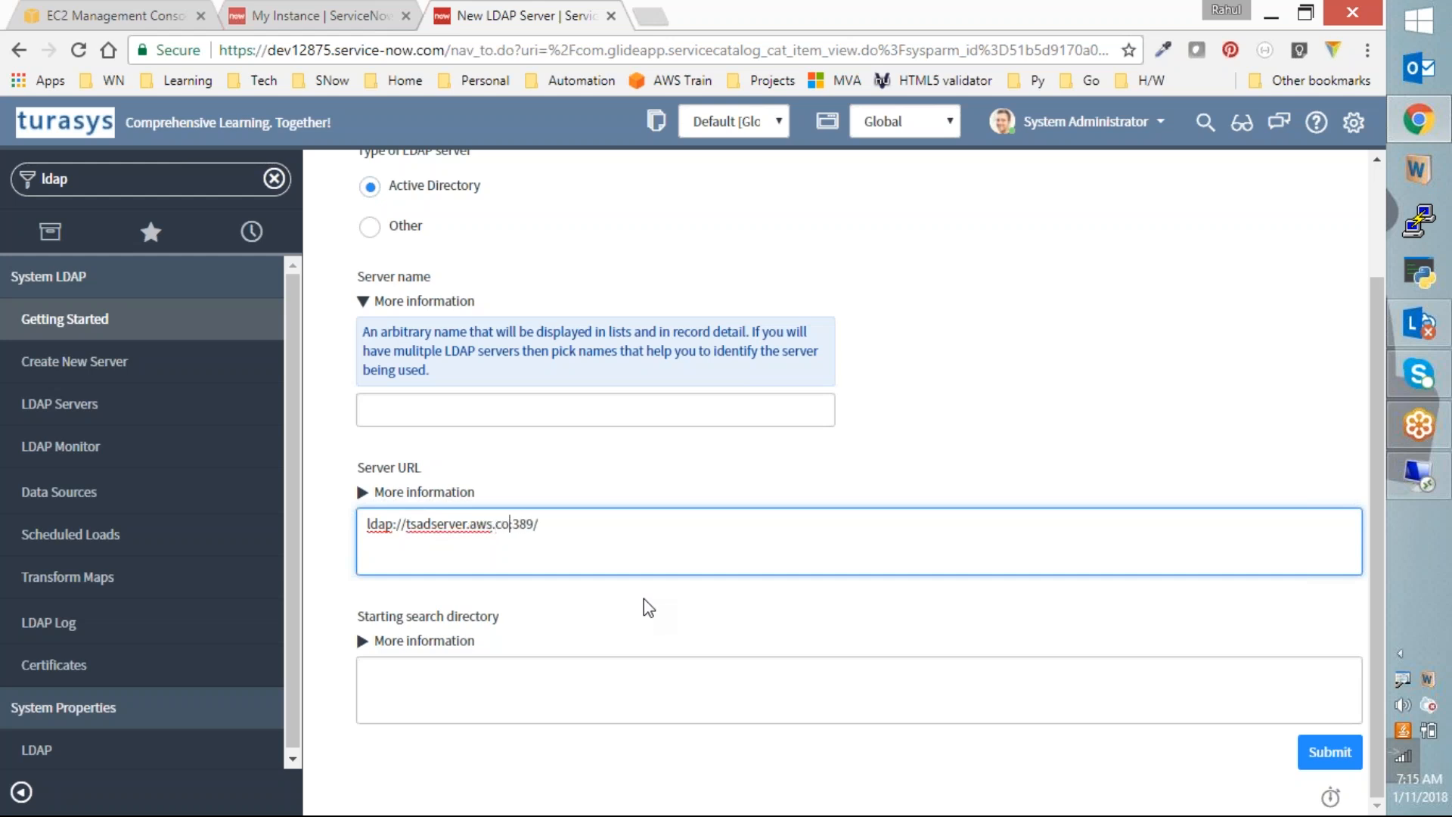
{"action": "key", "text": "End"}
{"action": "left_click_drag", "start_coordinate": [524, 524], "coordinate": [545, 526]}
{"action": "left_click", "coordinate": [551, 533]}
{"action": "double_click", "coordinate": [533, 523]}
Step: Show the Starting search directory help, select its example value, then go to Remote Desktop
{"action": "left_click", "coordinate": [361, 640]}
{"action": "scroll", "coordinate": [360, 642], "scroll_direction": "down", "scroll_amount": 1}
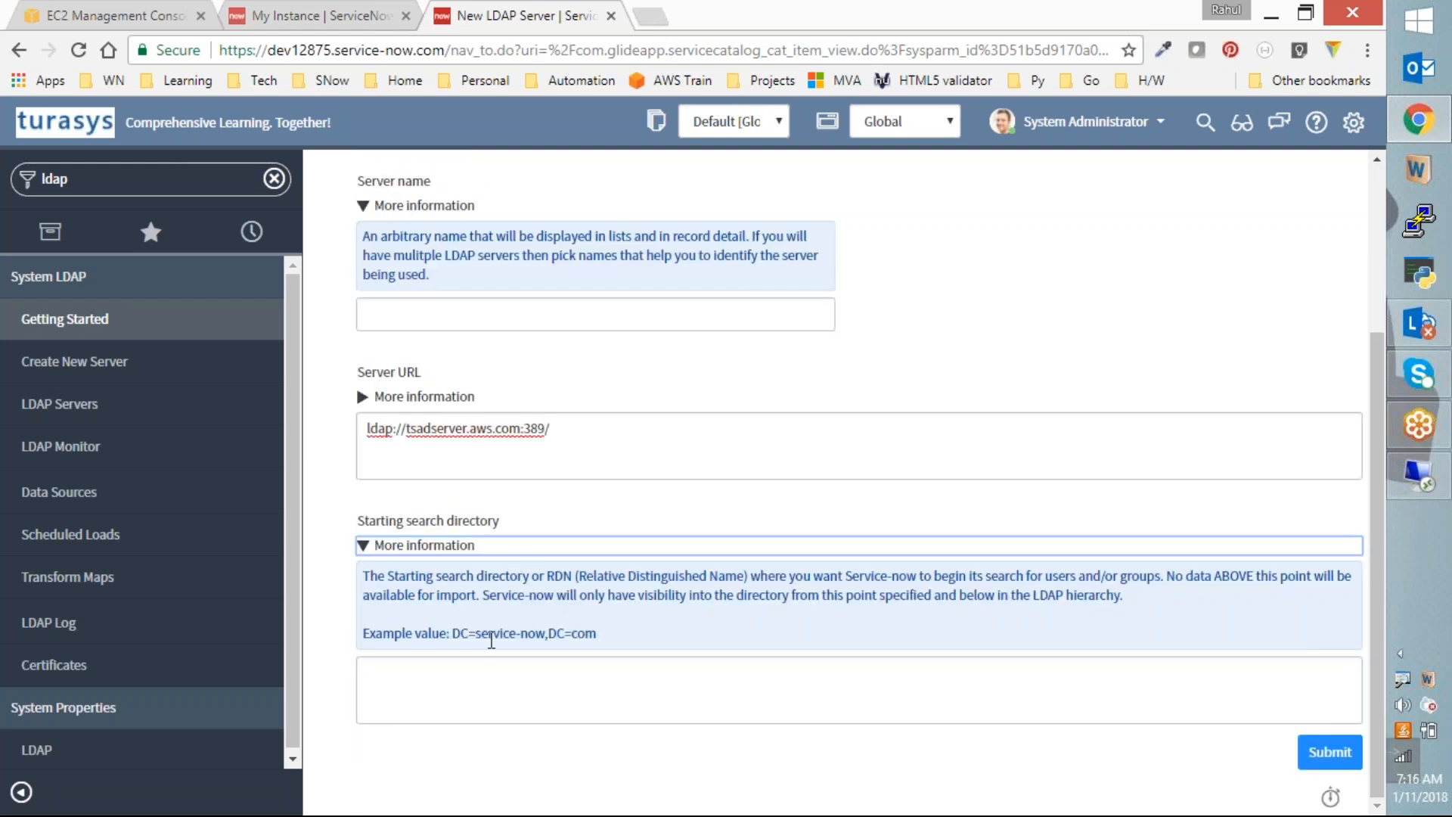
{"action": "left_click_drag", "start_coordinate": [449, 634], "coordinate": [605, 645]}
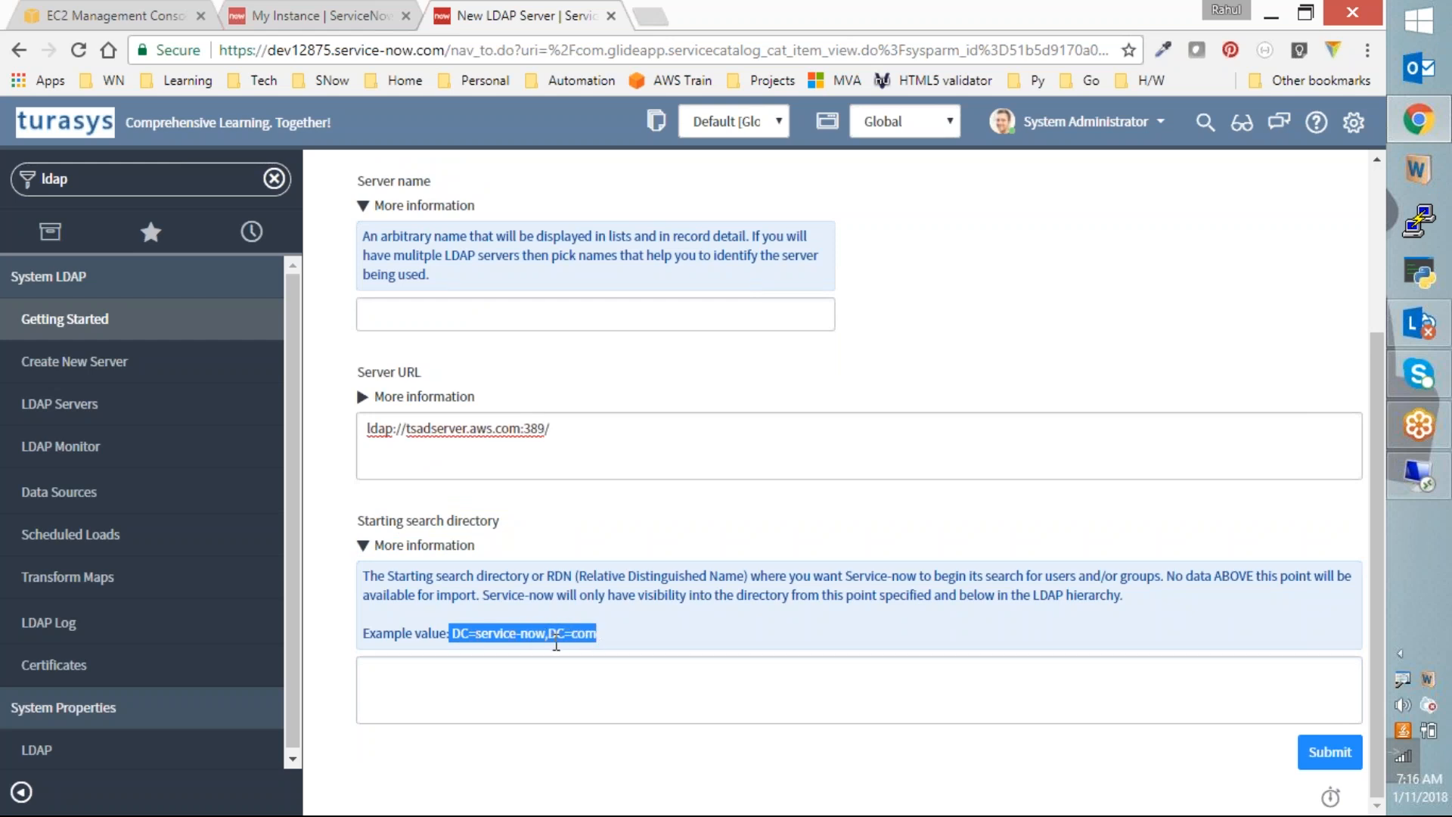
{"action": "left_click", "coordinate": [1411, 484]}
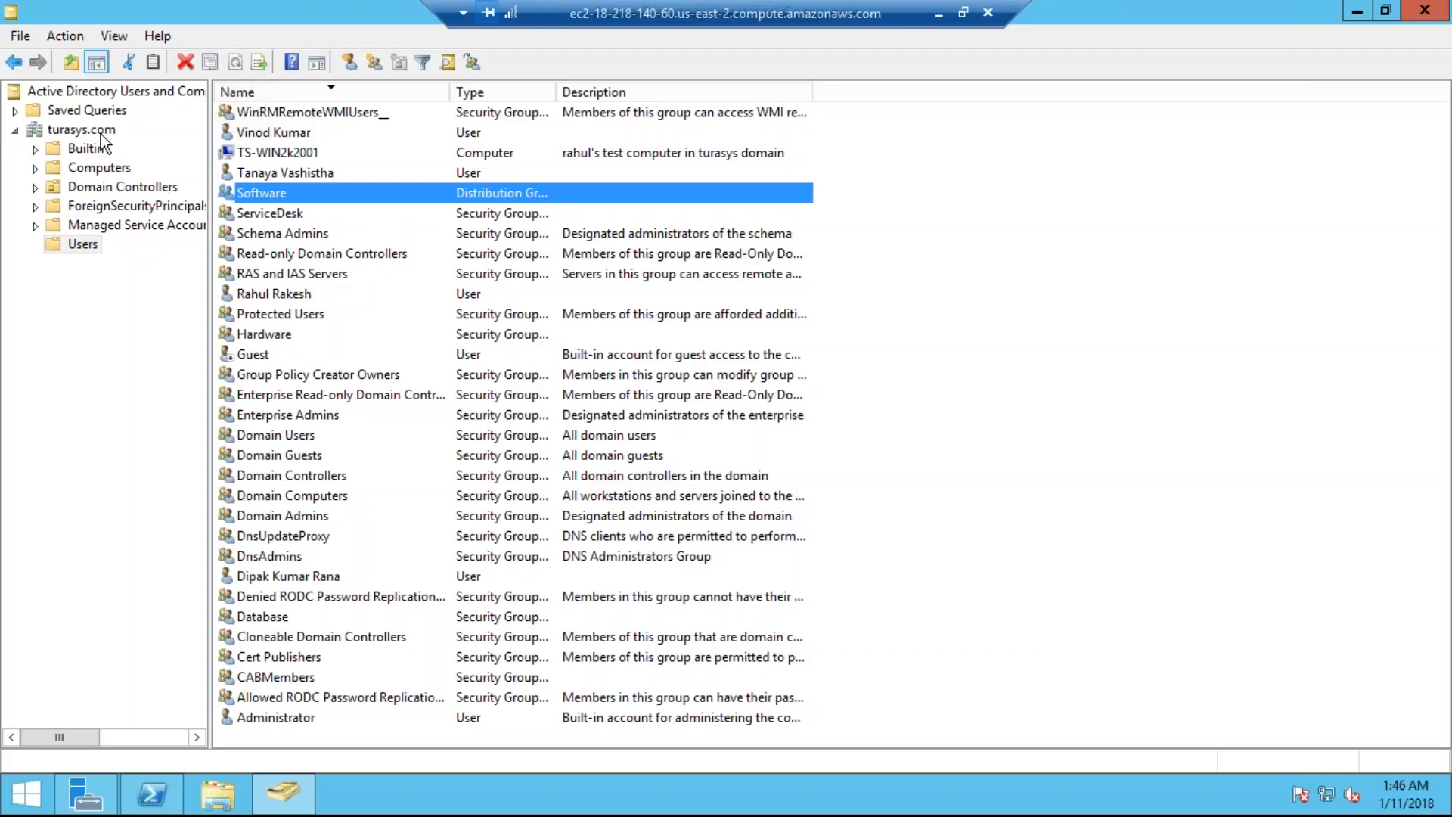
Step: Check the turasys.com domain's Managed By properties in Active Directory, then return to ServiceNow
{"action": "left_click", "coordinate": [98, 131]}
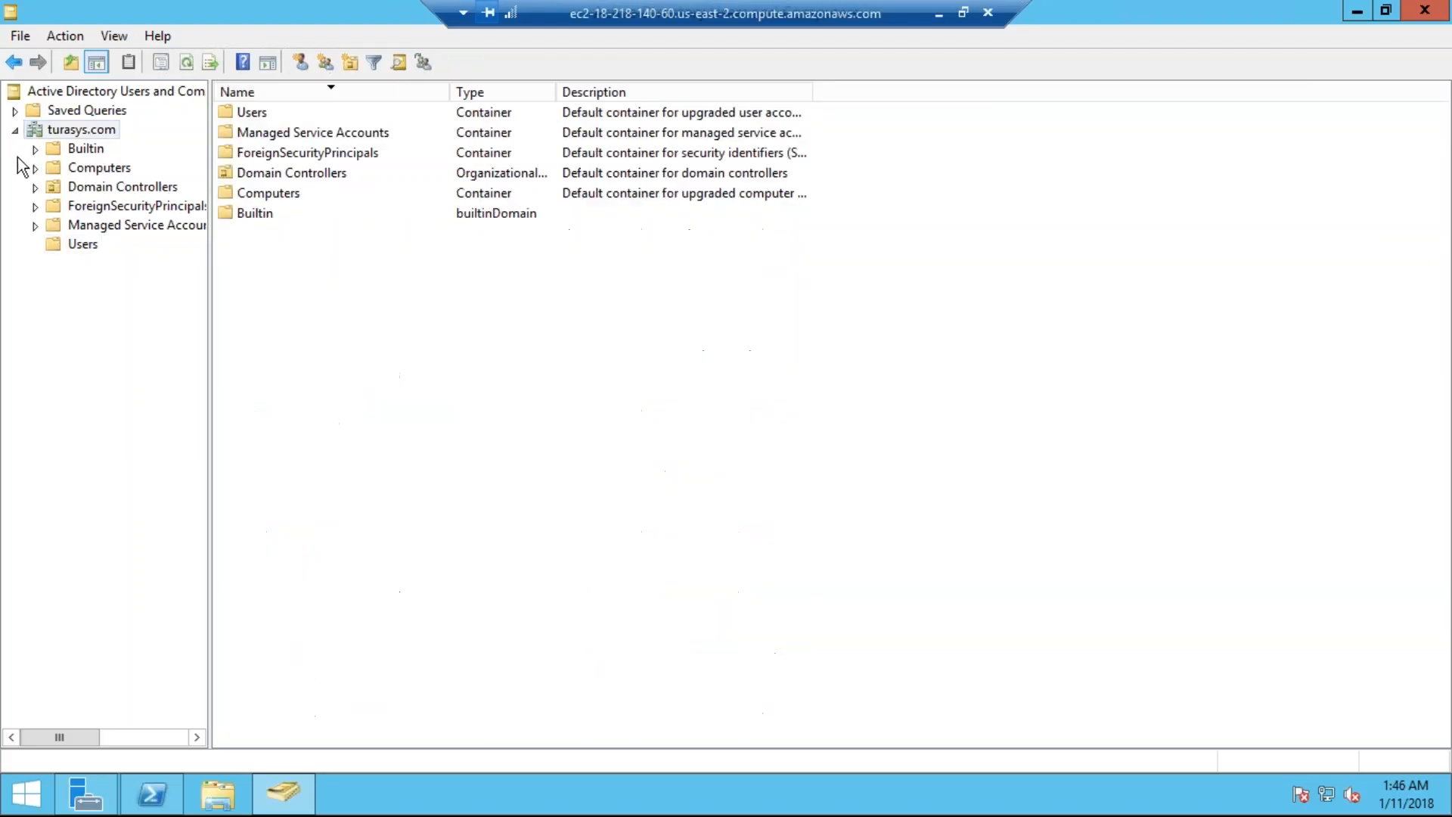
{"action": "right_click", "coordinate": [86, 133]}
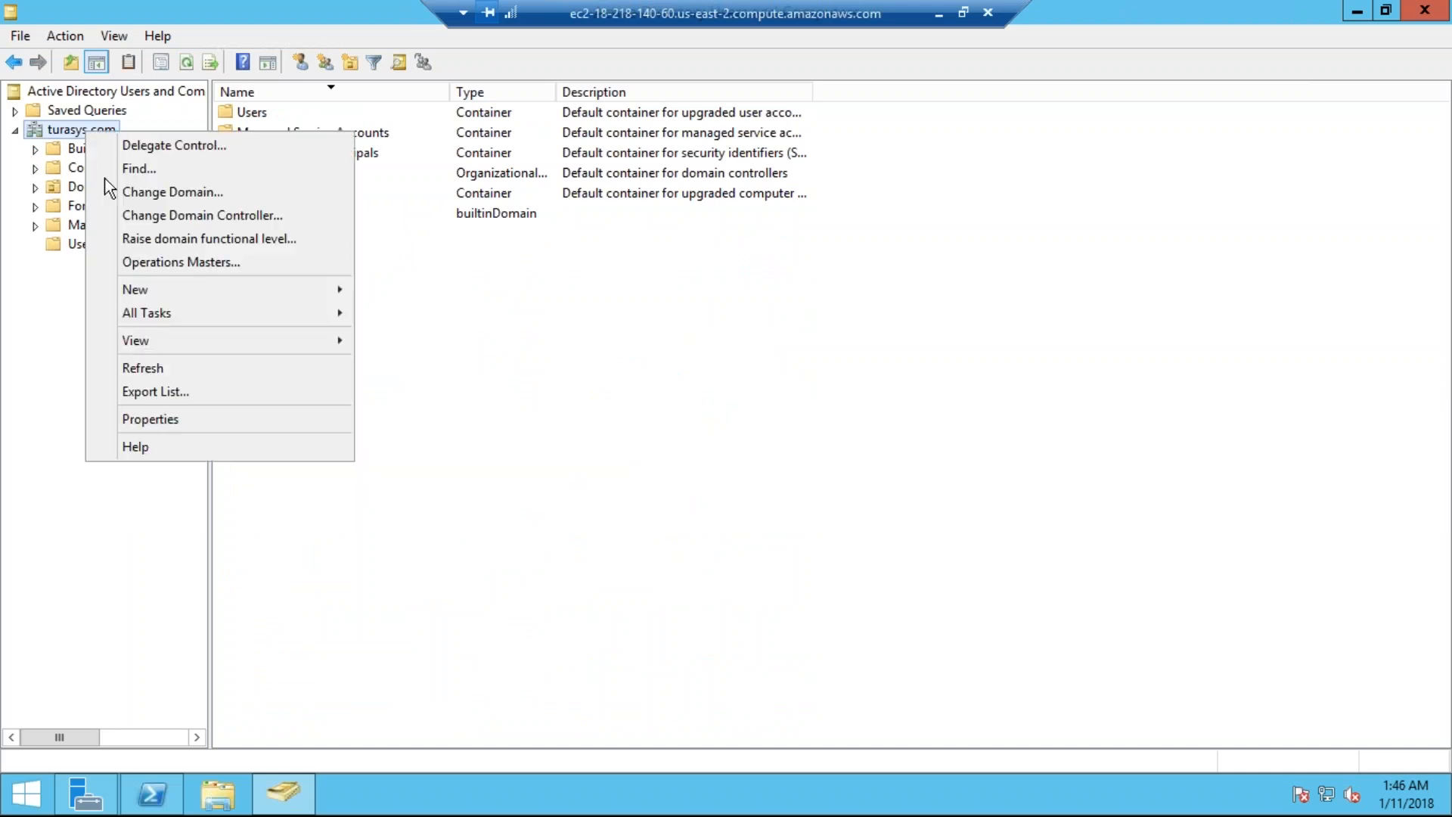
{"action": "left_click", "coordinate": [147, 425]}
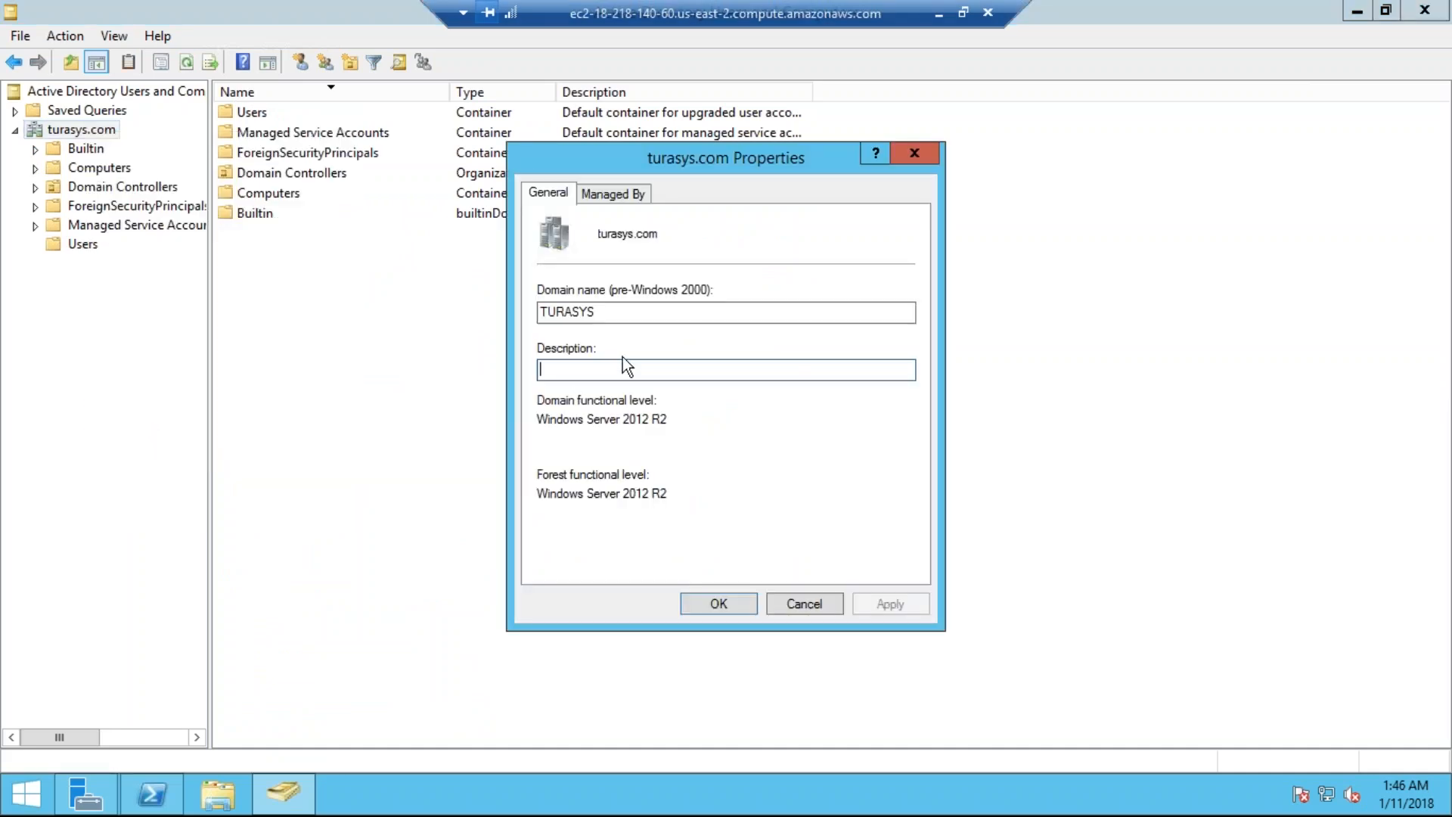
{"action": "left_click", "coordinate": [609, 194]}
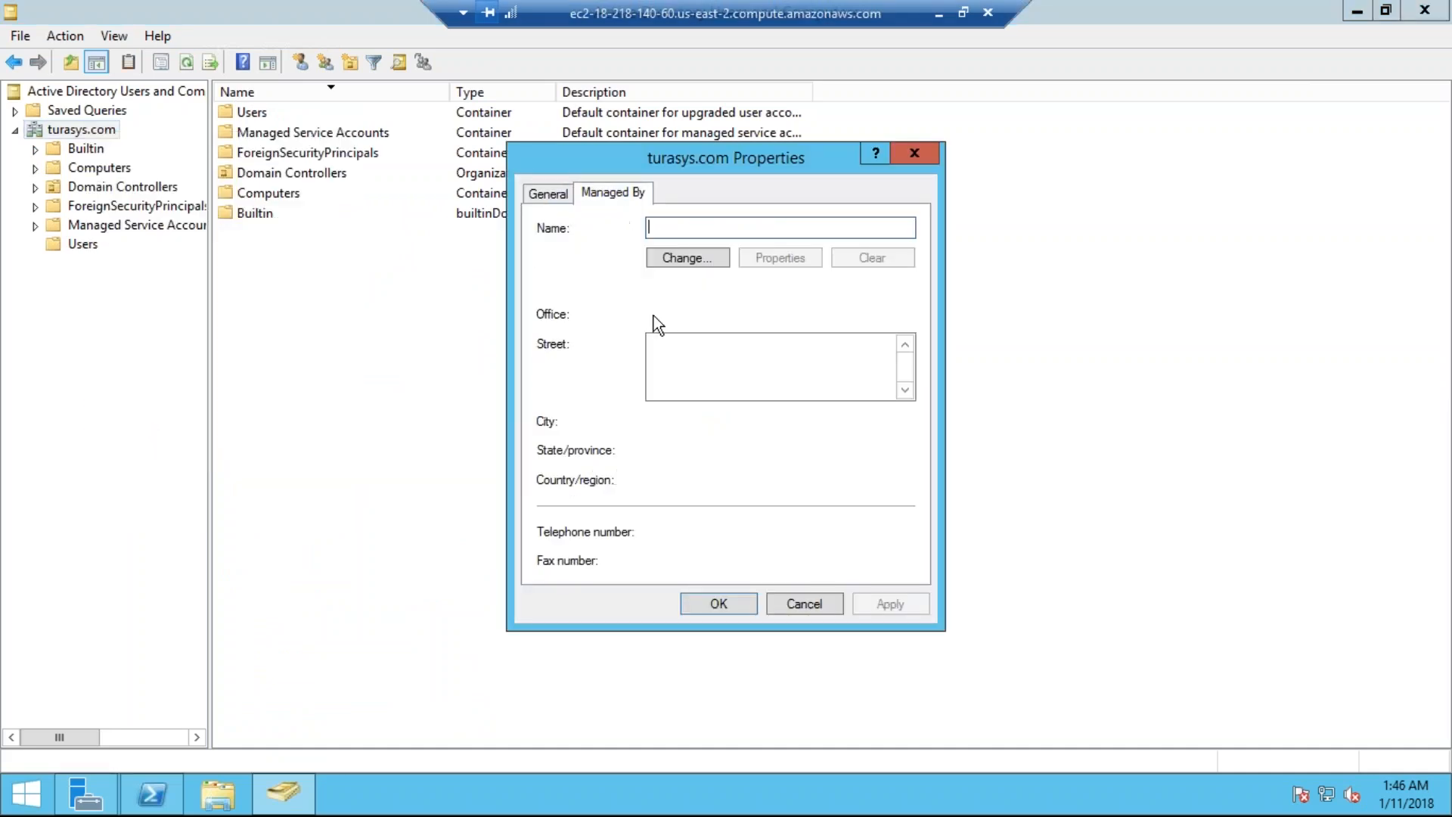
{"action": "left_click", "coordinate": [914, 154]}
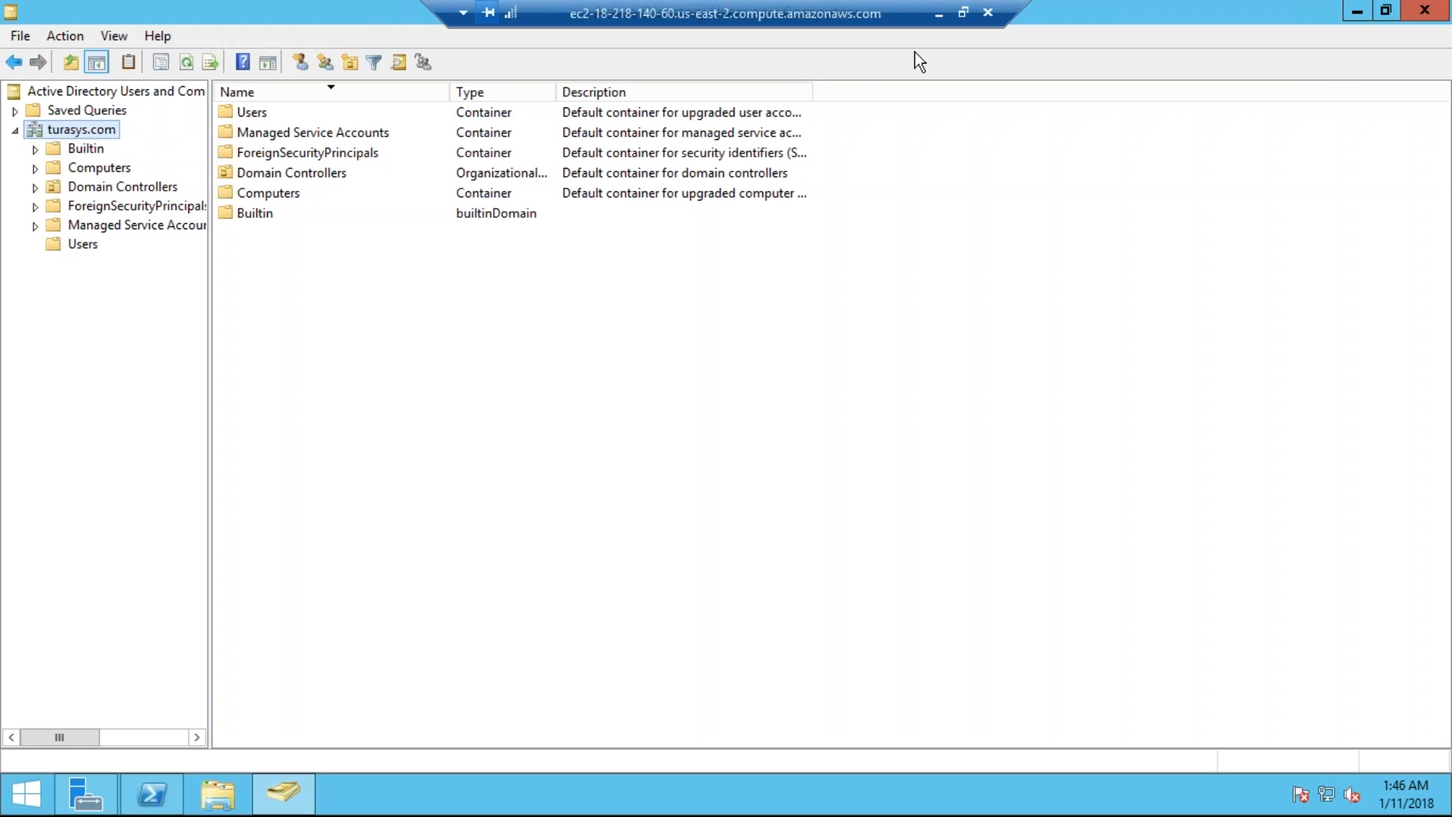
{"action": "left_click", "coordinate": [939, 16]}
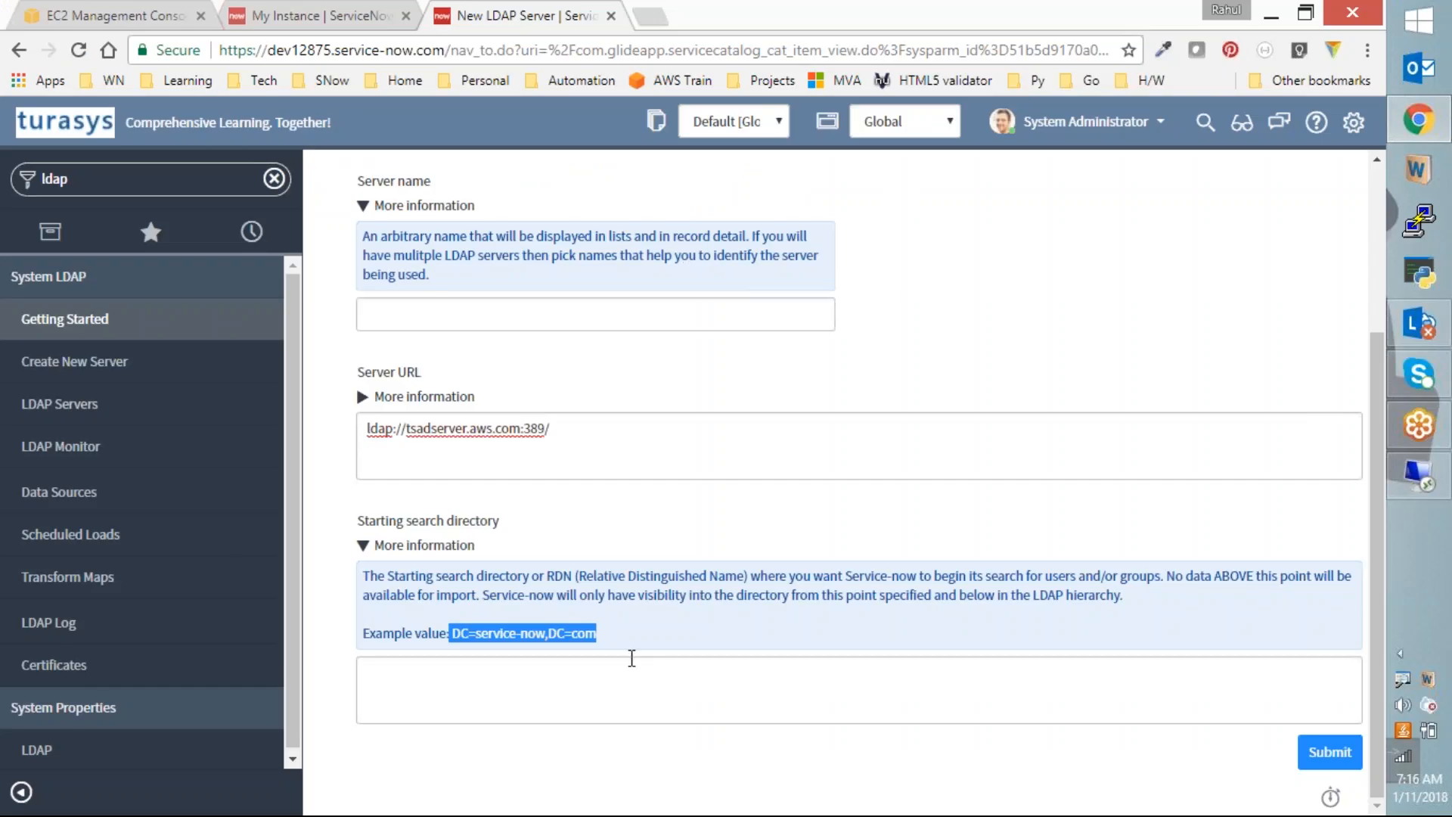
Step: Highlight the Distinguished Name wording in the Starting search directory help
{"action": "left_click", "coordinate": [649, 15]}
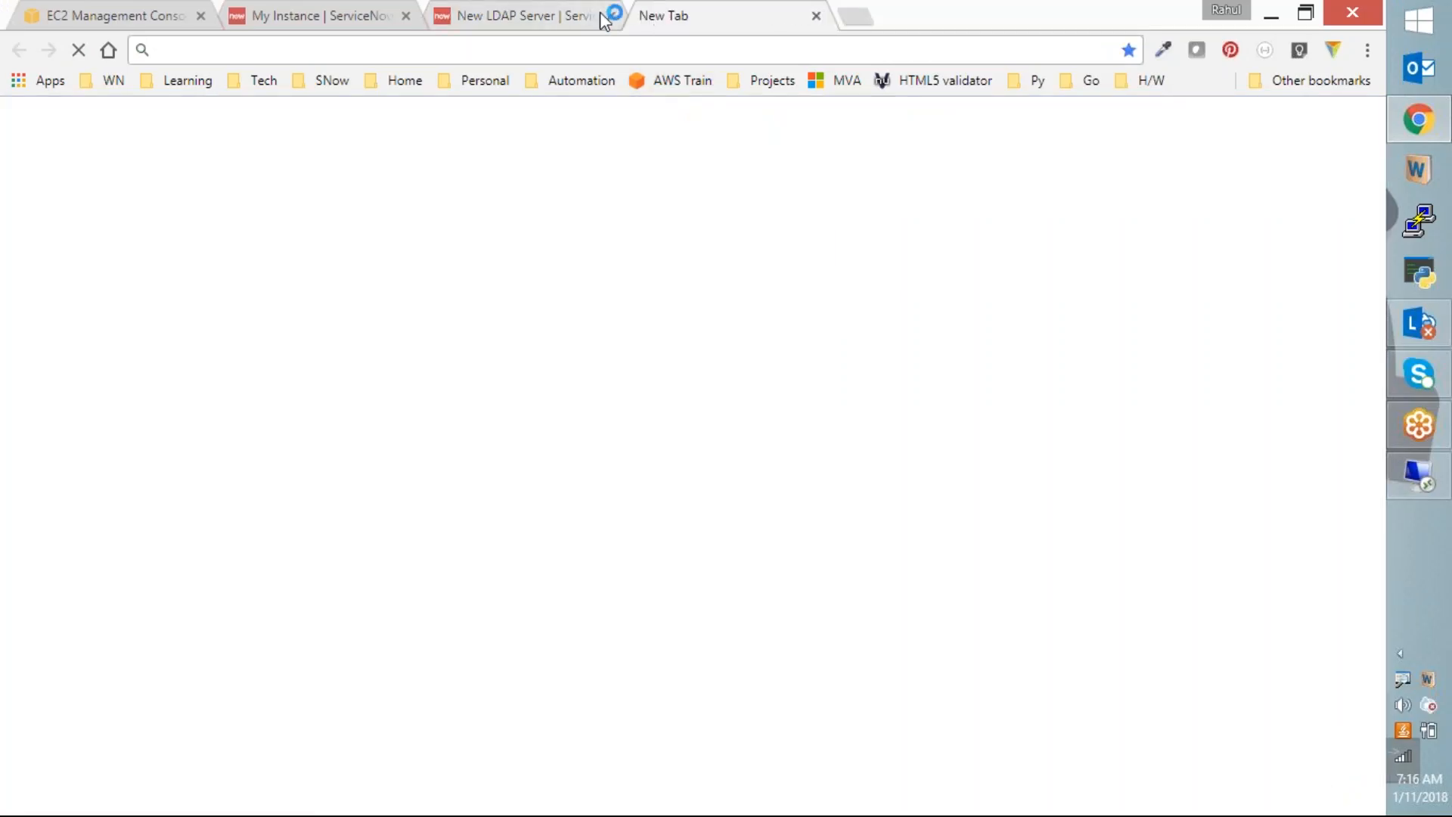
{"action": "left_click", "coordinate": [569, 17]}
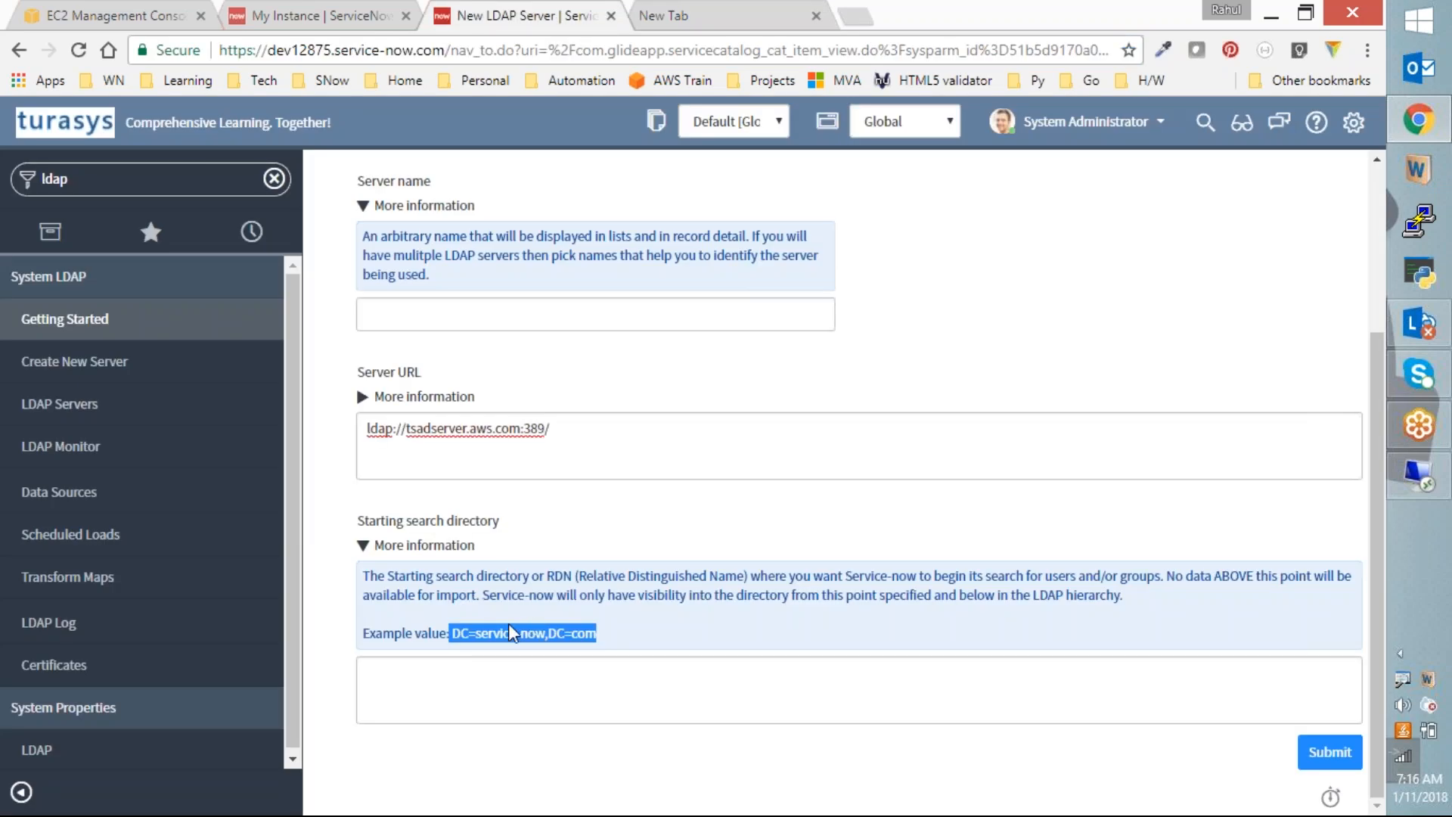
{"action": "left_click", "coordinate": [673, 628]}
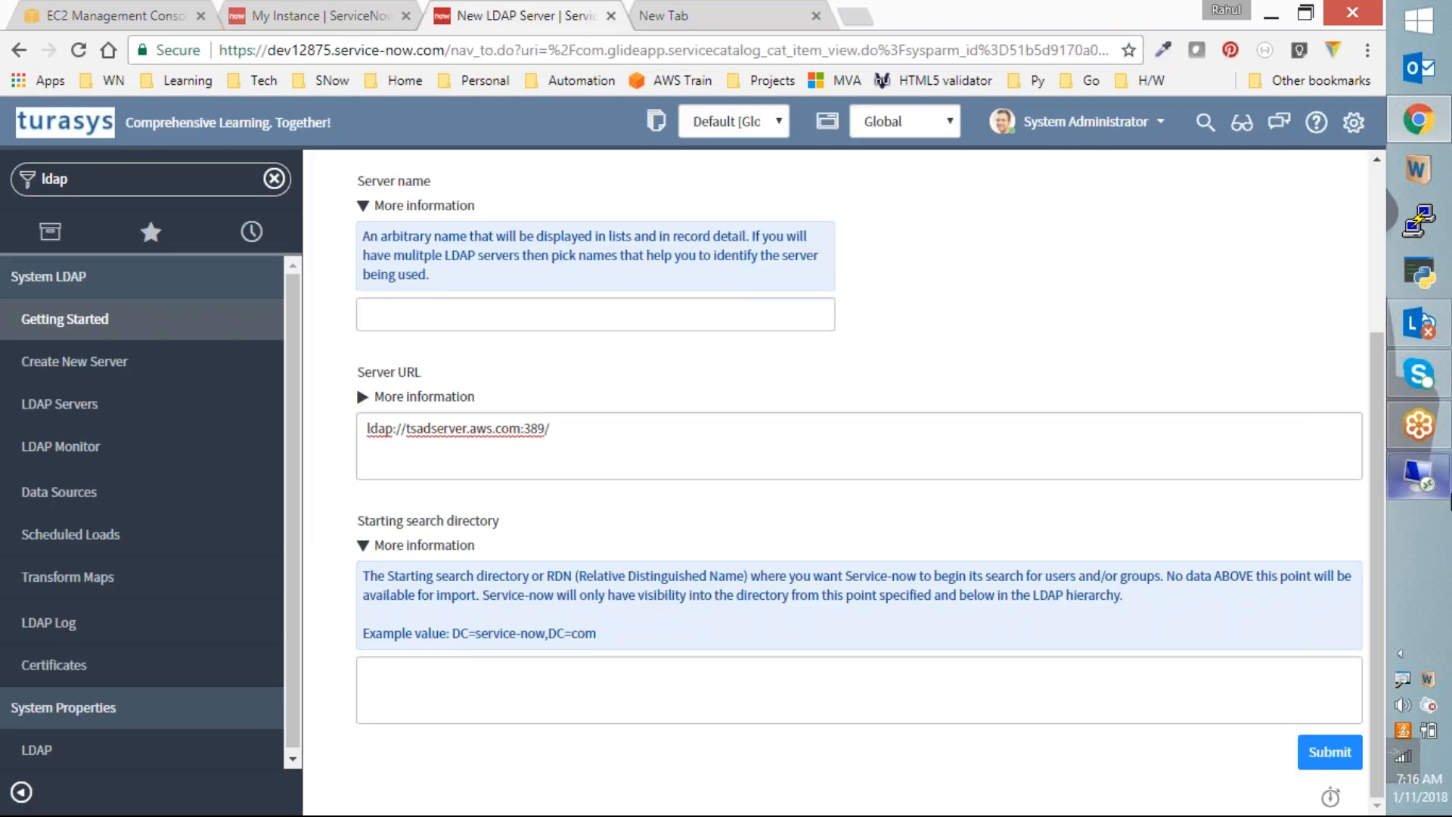
{"action": "left_click_drag", "start_coordinate": [629, 577], "coordinate": [726, 576]}
{"action": "left_click", "coordinate": [560, 581]}
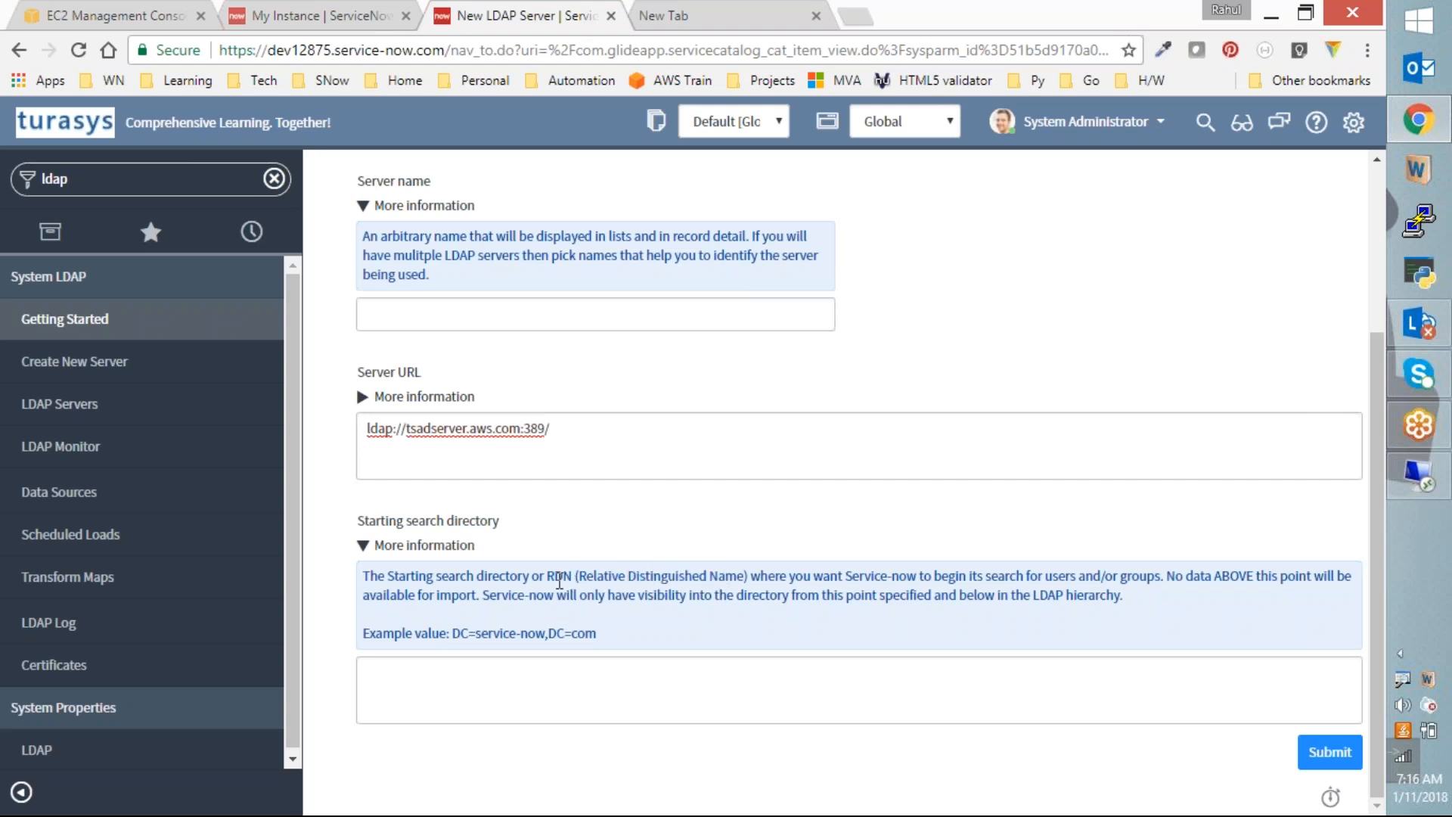
{"action": "left_click_drag", "start_coordinate": [710, 575], "coordinate": [684, 575]}
Step: Compare the Server URL and Starting search directory fields, then leave the form for LDAP Servers
{"action": "left_click", "coordinate": [471, 691]}
{"action": "left_click", "coordinate": [431, 428]}
{"action": "left_click", "coordinate": [484, 699]}
{"action": "left_click", "coordinate": [512, 437]}
{"action": "left_click", "coordinate": [500, 711]}
{"action": "left_click", "coordinate": [533, 433]}
{"action": "left_click", "coordinate": [523, 700]}
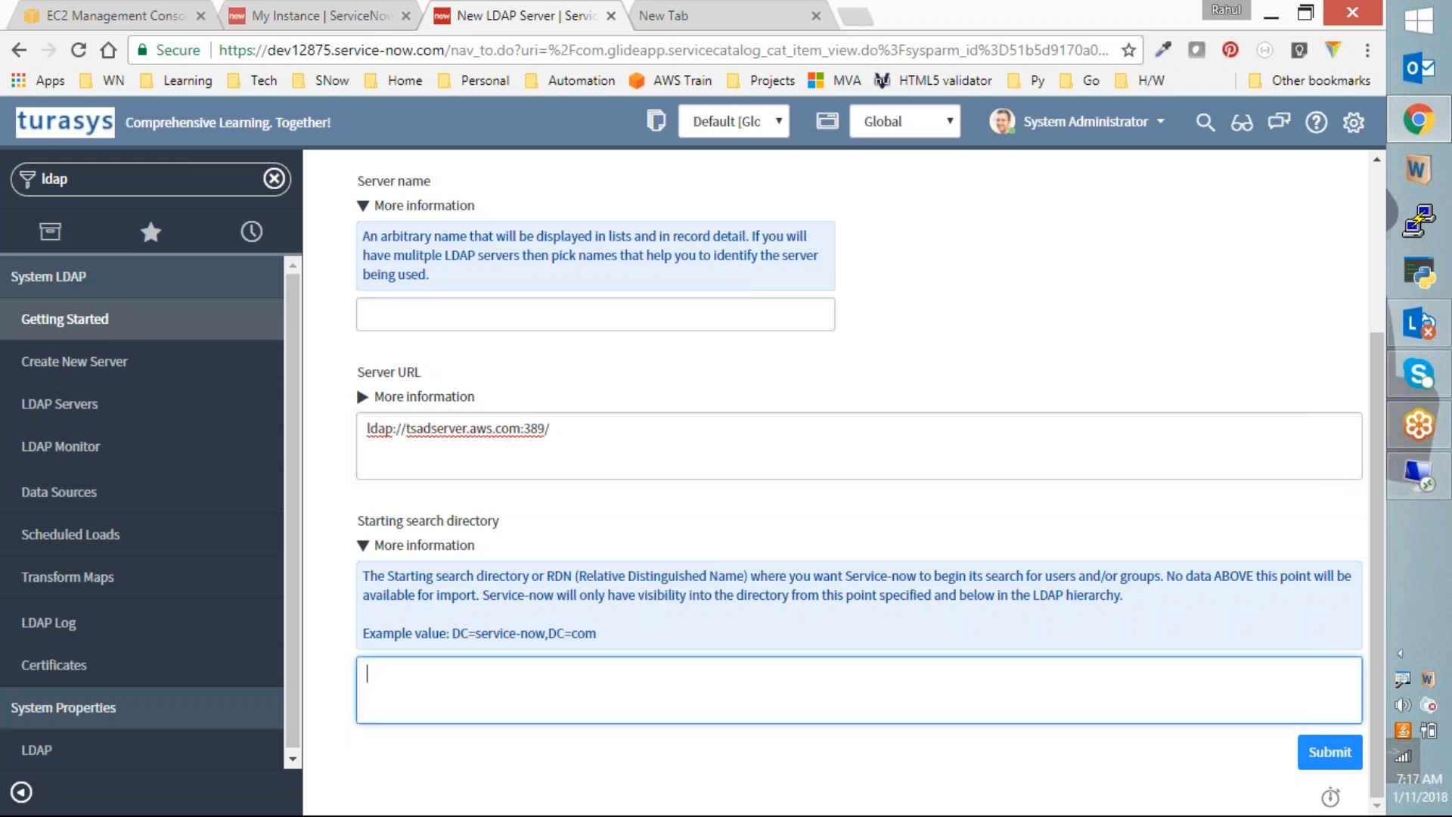
{"action": "left_click", "coordinate": [106, 408]}
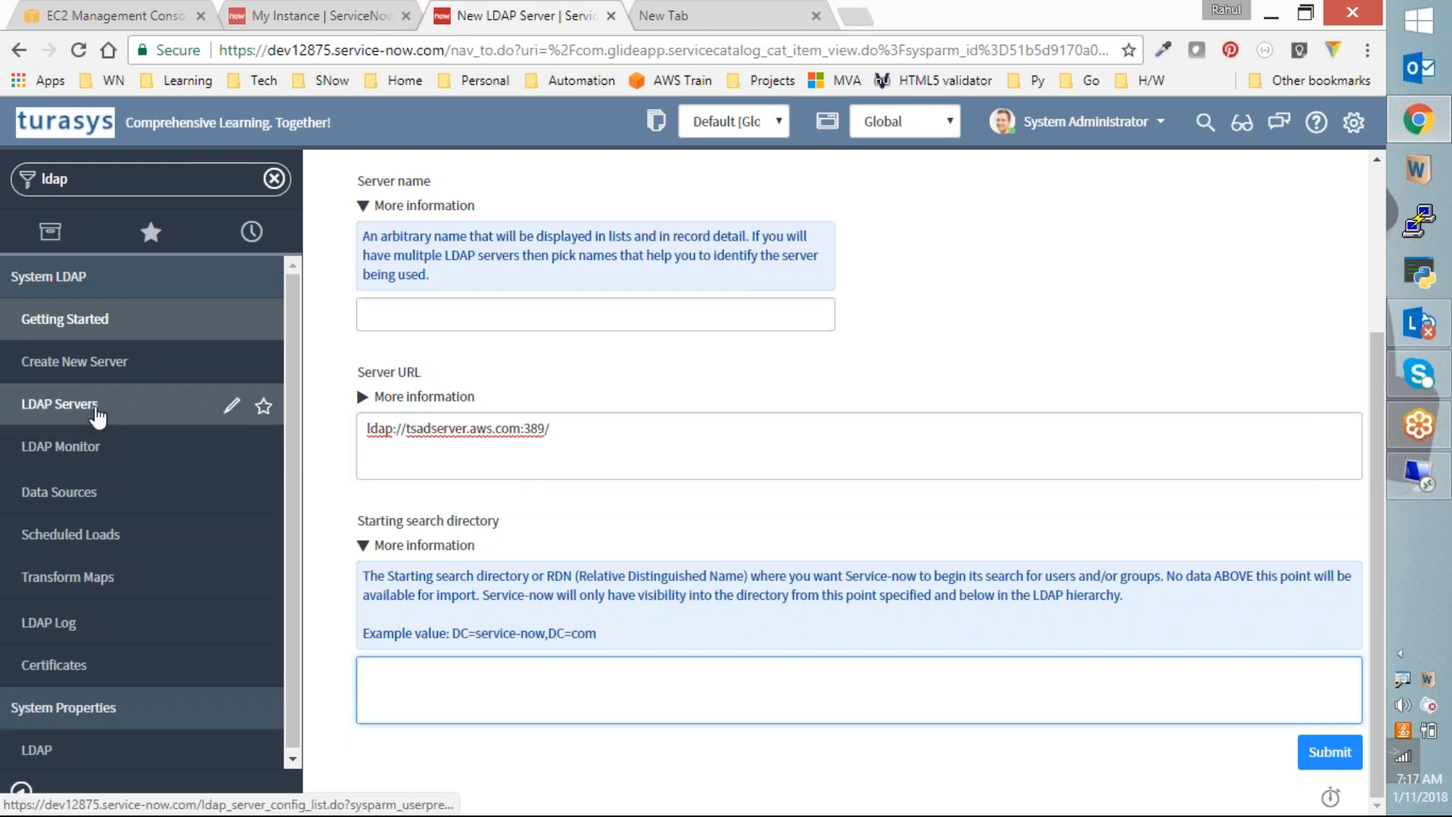
{"action": "left_click", "coordinate": [775, 163]}
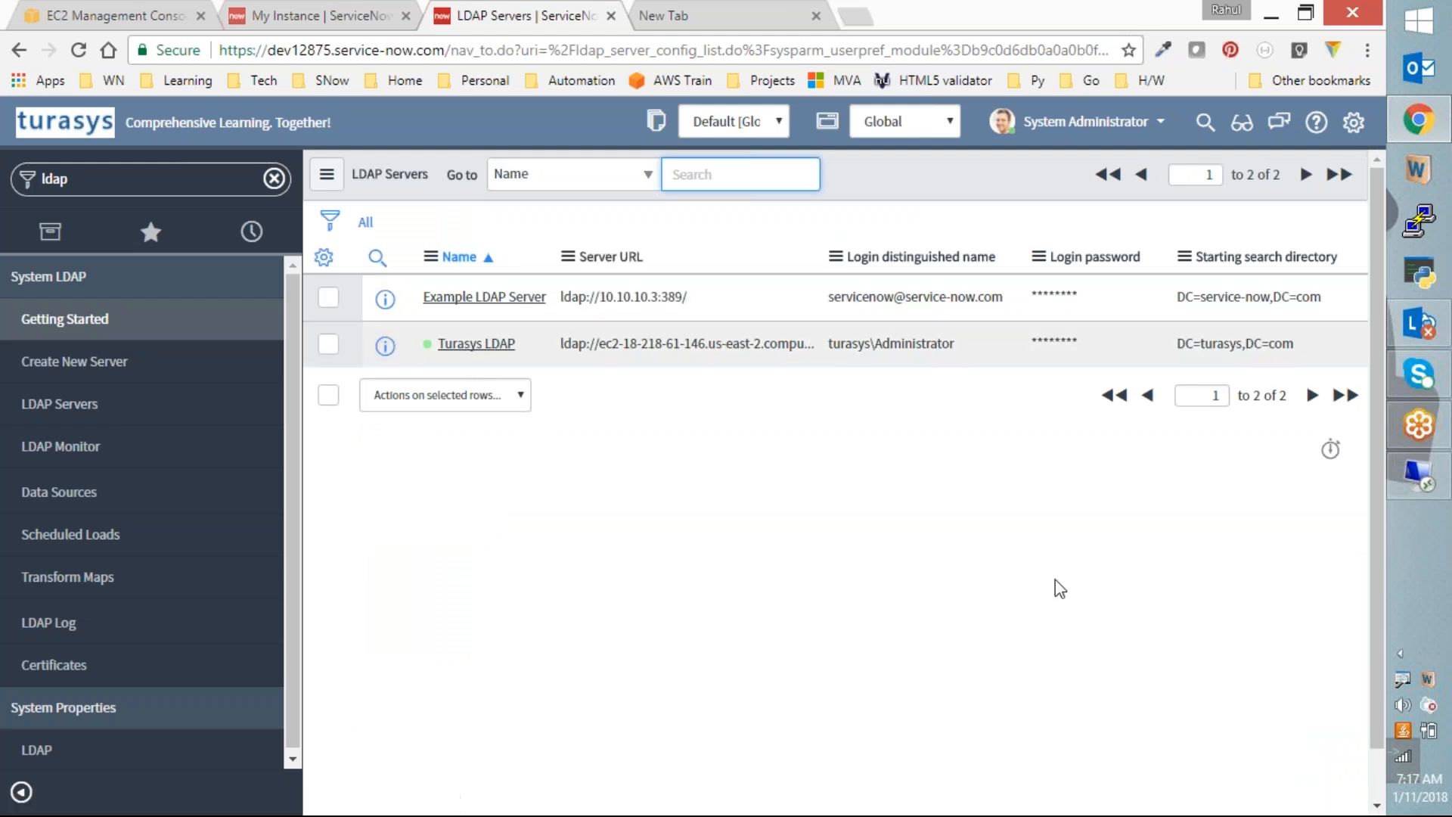
Step: Start another server form, then open the existing Turasys LDAP record from LDAP Servers
{"action": "left_click", "coordinate": [67, 376]}
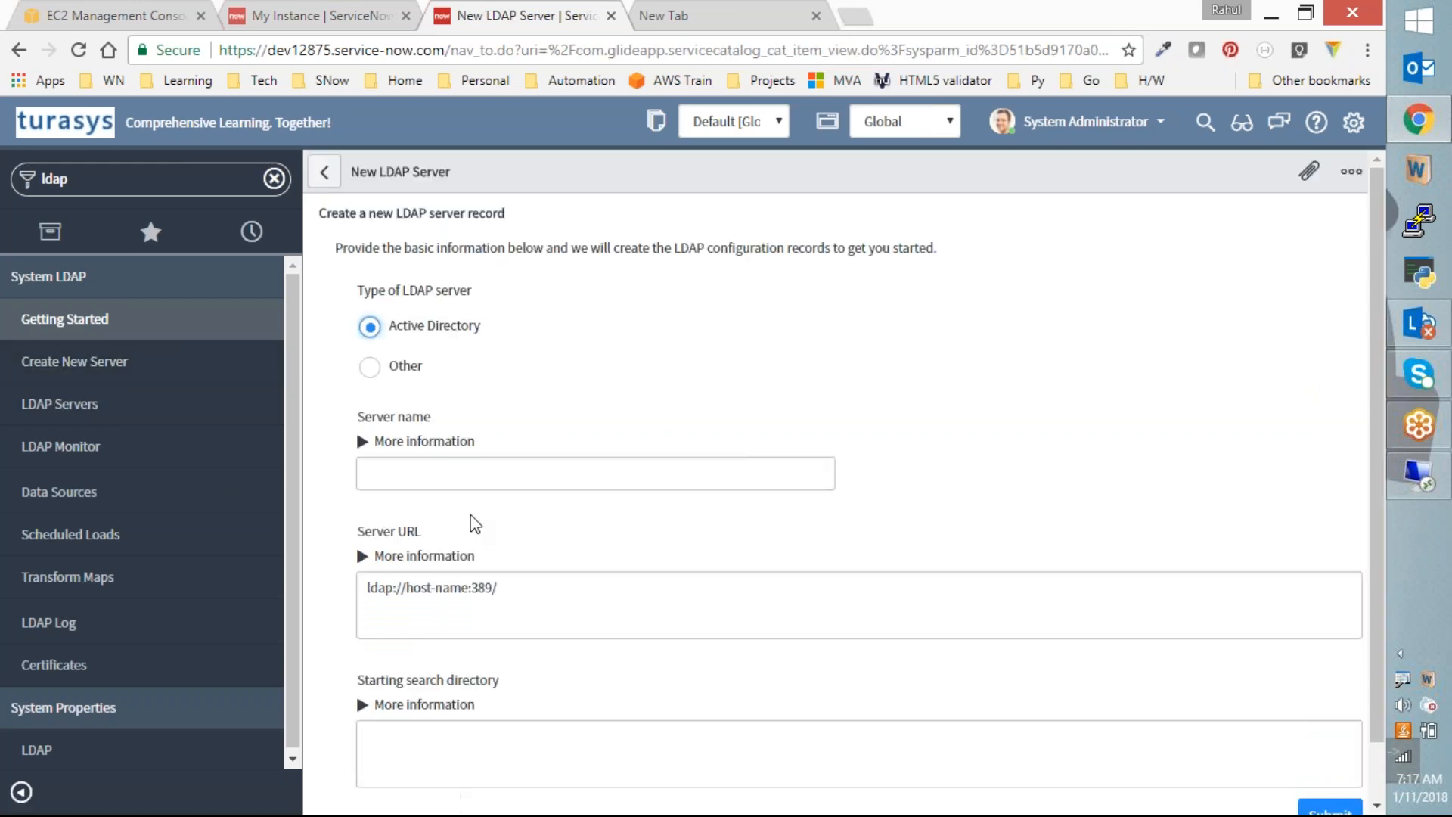
{"action": "scroll", "coordinate": [469, 521], "scroll_direction": "down", "scroll_amount": 1}
{"action": "left_click_drag", "start_coordinate": [535, 535], "coordinate": [404, 543]}
{"action": "left_click", "coordinate": [469, 697]}
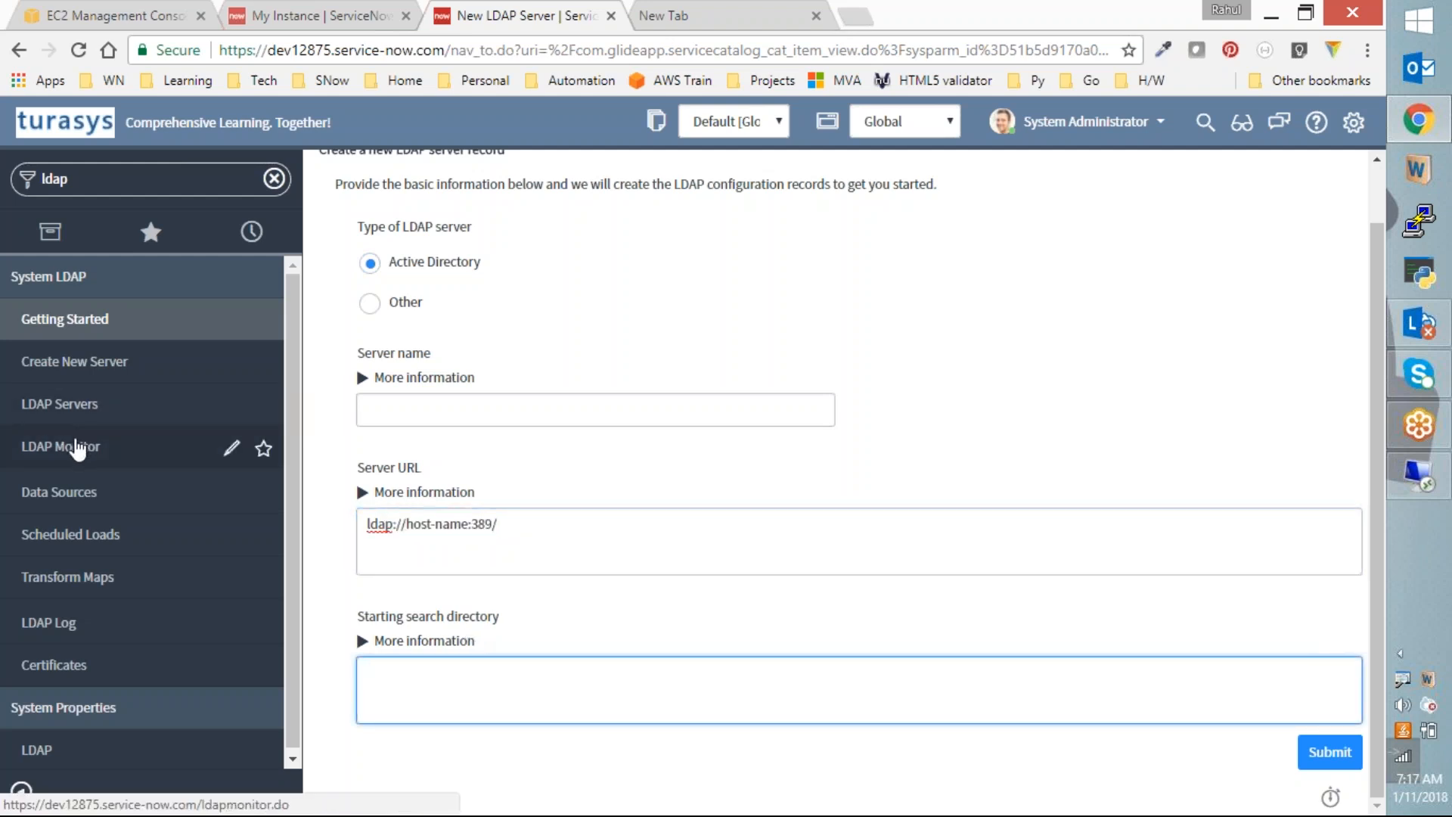
{"action": "left_click", "coordinate": [106, 408]}
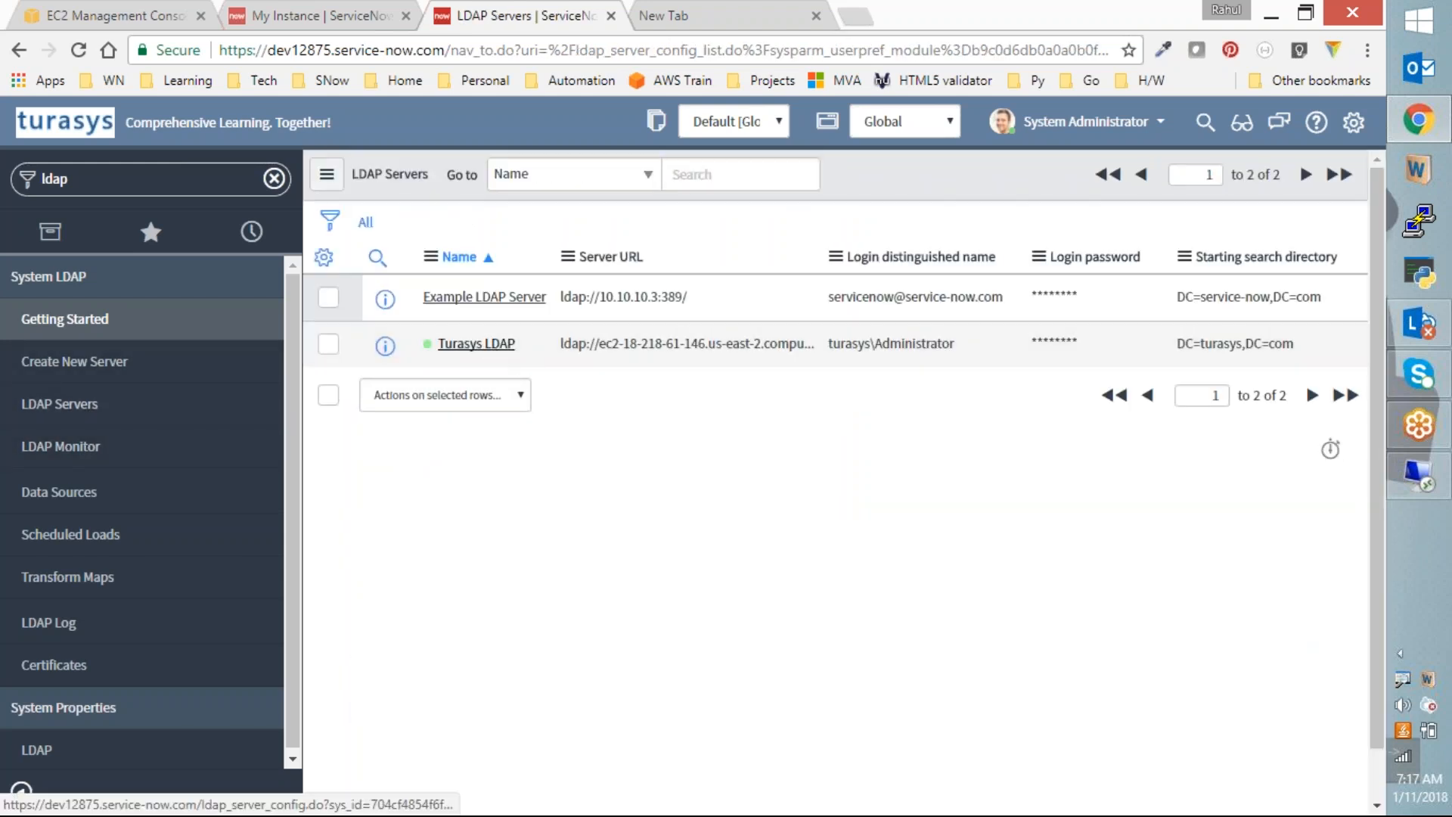
{"action": "left_click", "coordinate": [476, 344]}
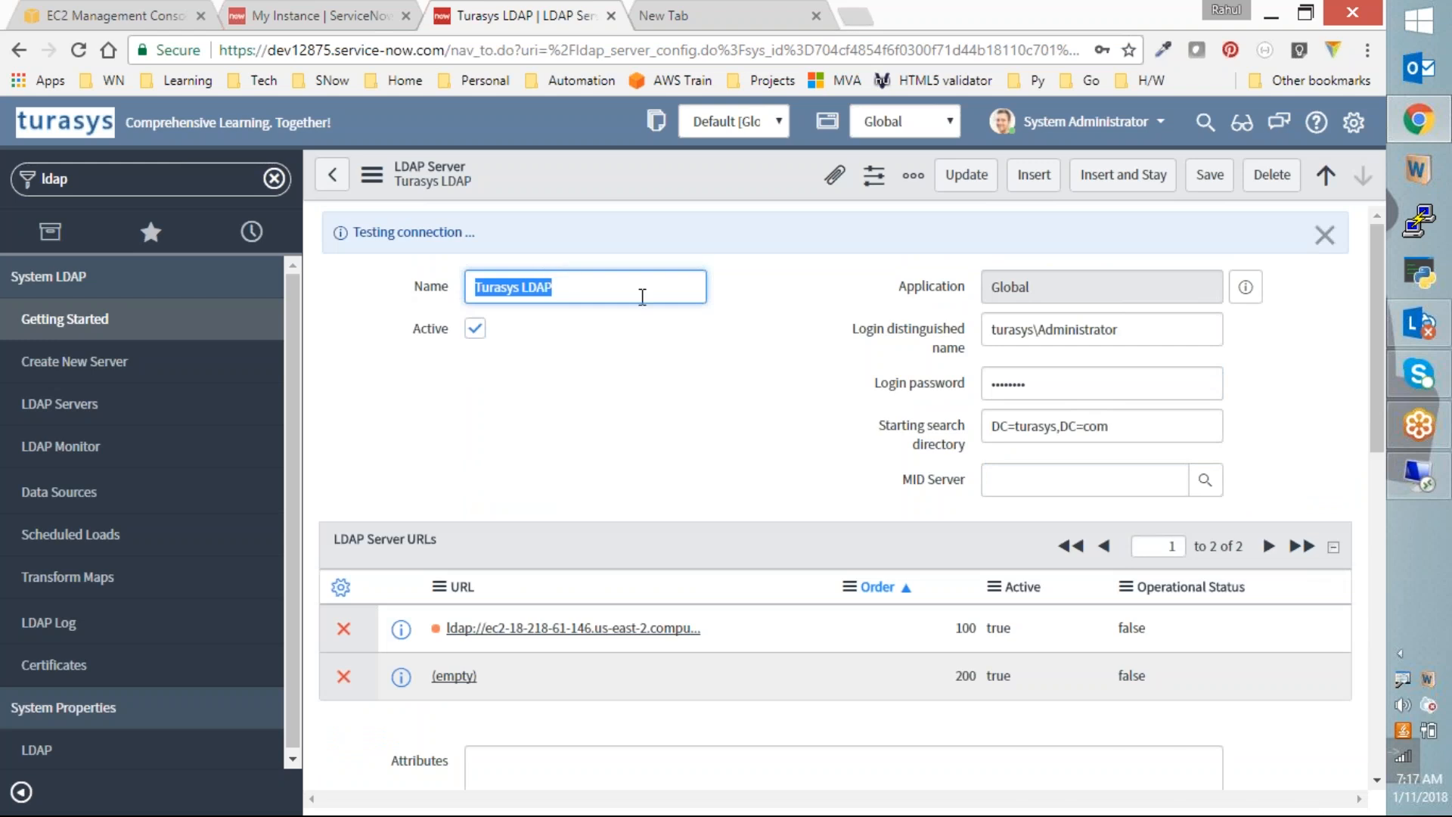
{"action": "left_click_drag", "start_coordinate": [1058, 293], "coordinate": [976, 288]}
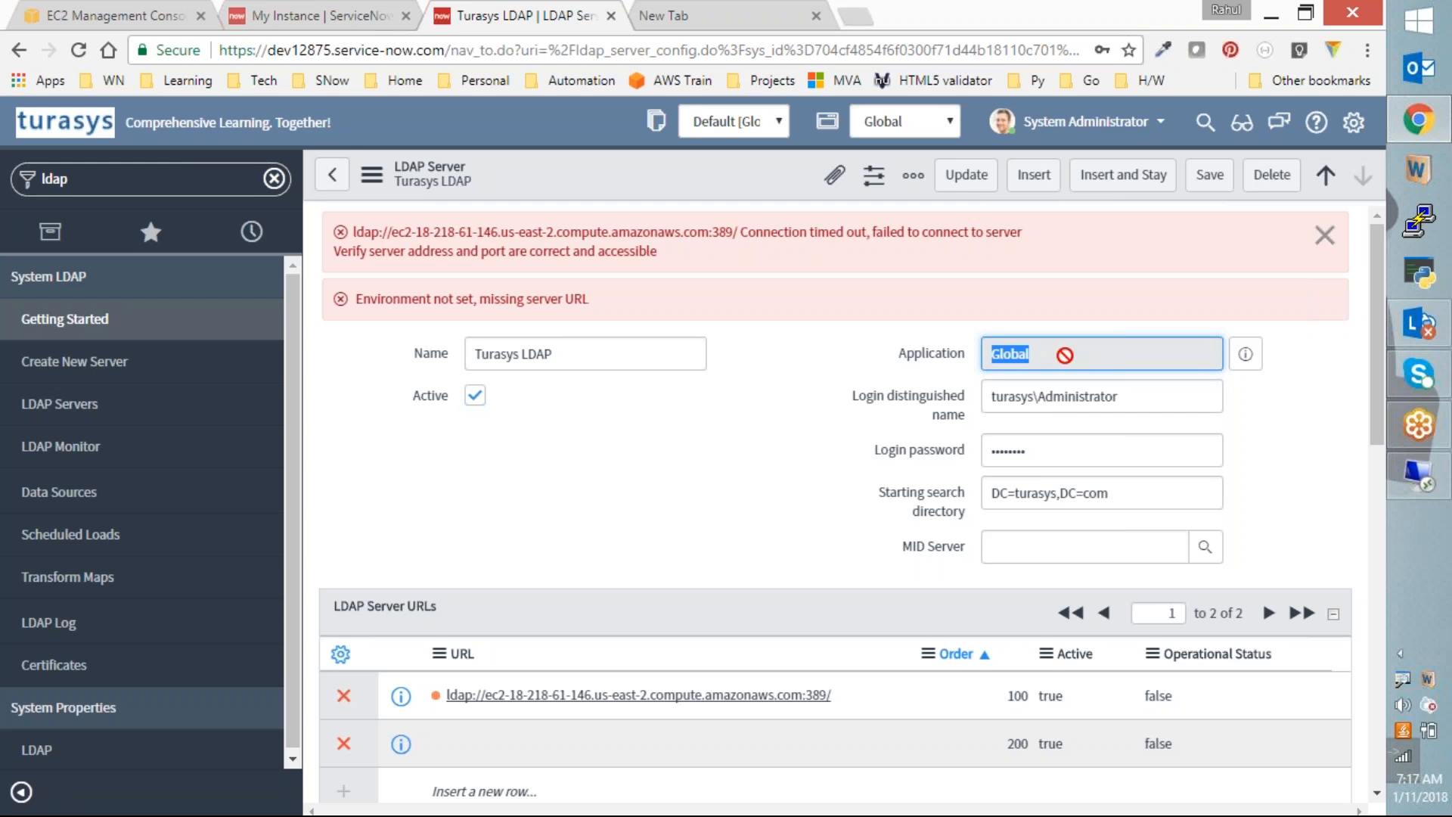
{"action": "left_click", "coordinate": [848, 448]}
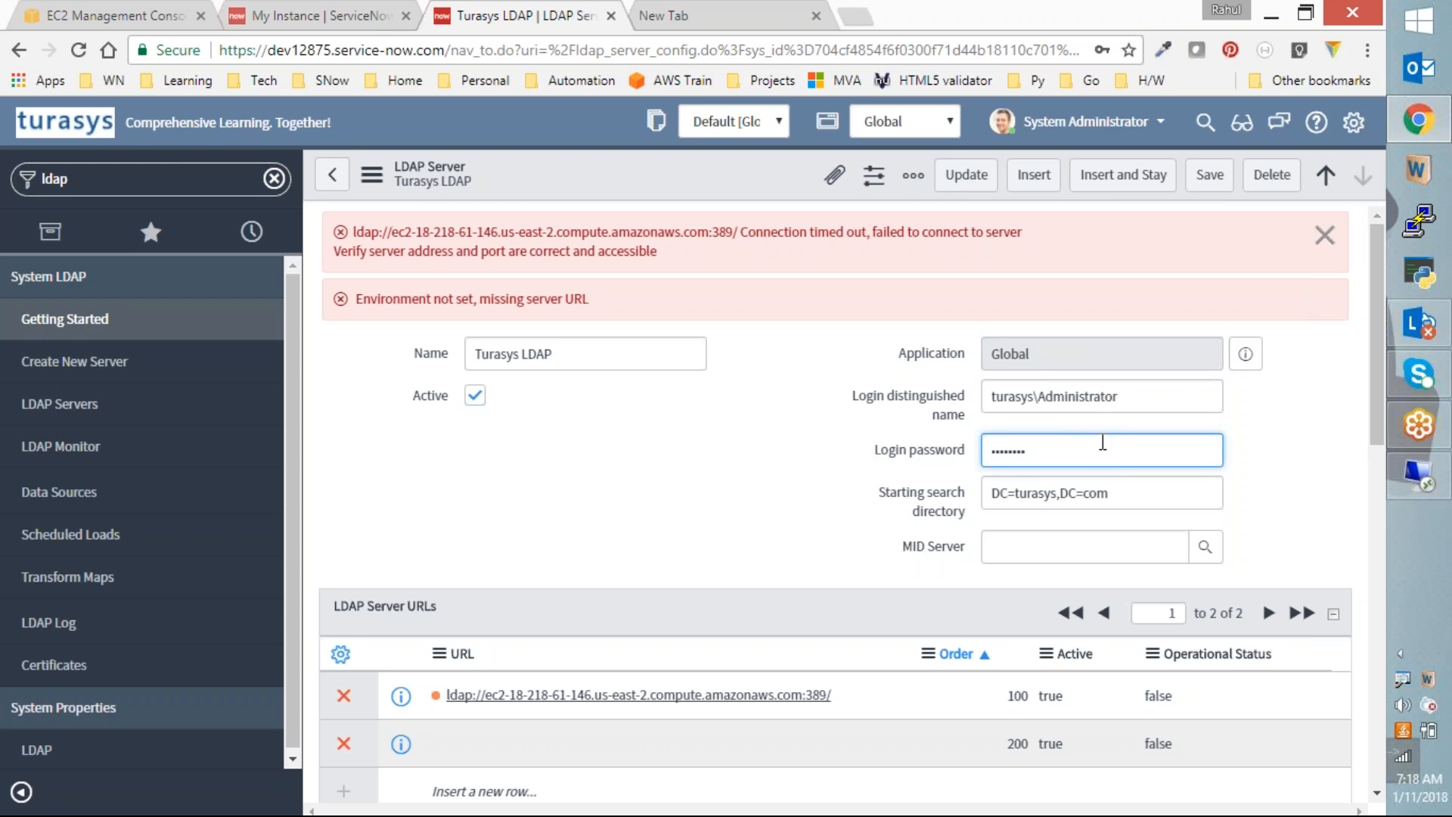
{"action": "mouse_move", "coordinate": [896, 493]}
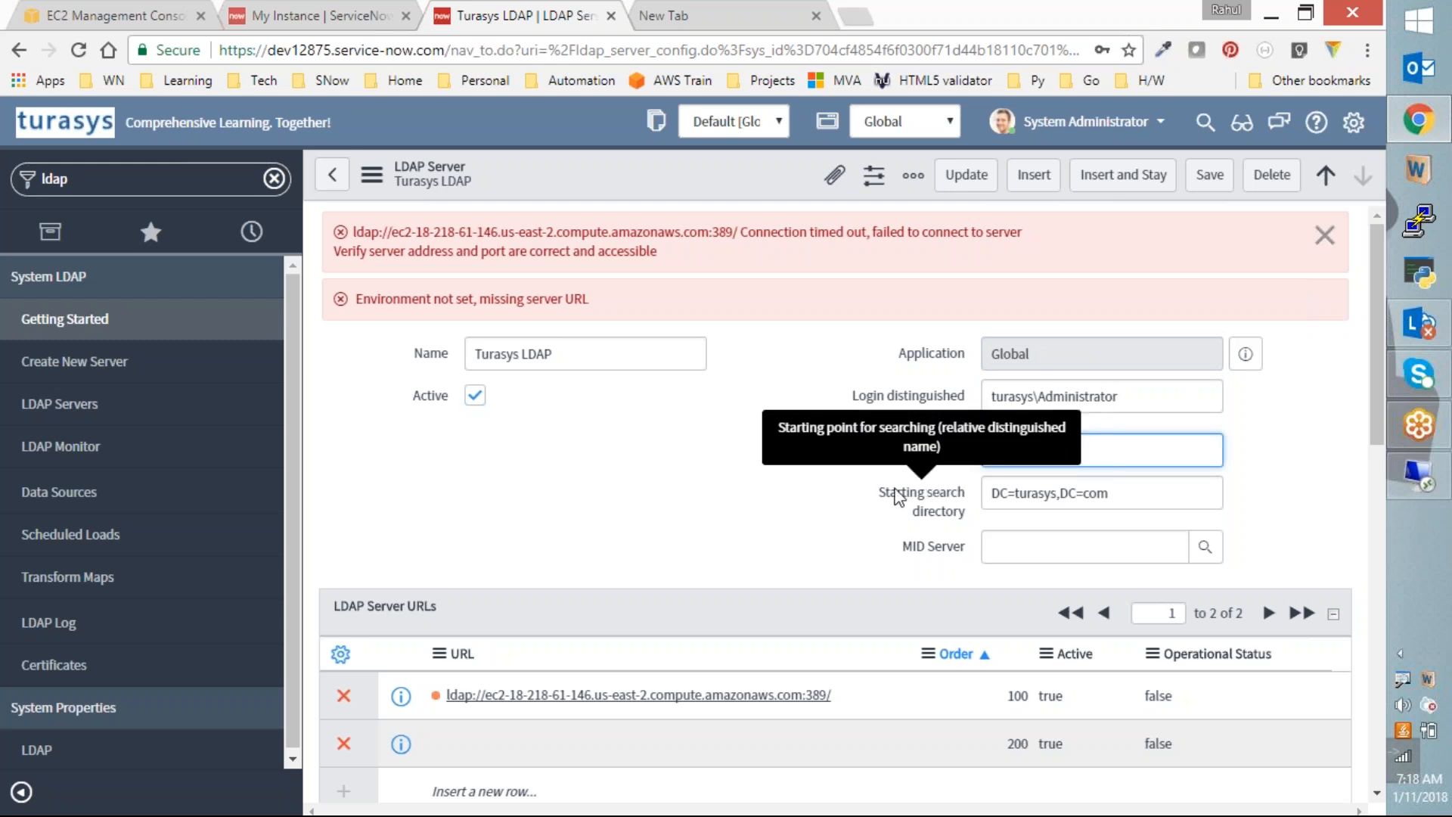
{"action": "scroll", "coordinate": [1044, 491], "scroll_direction": "down", "scroll_amount": 1}
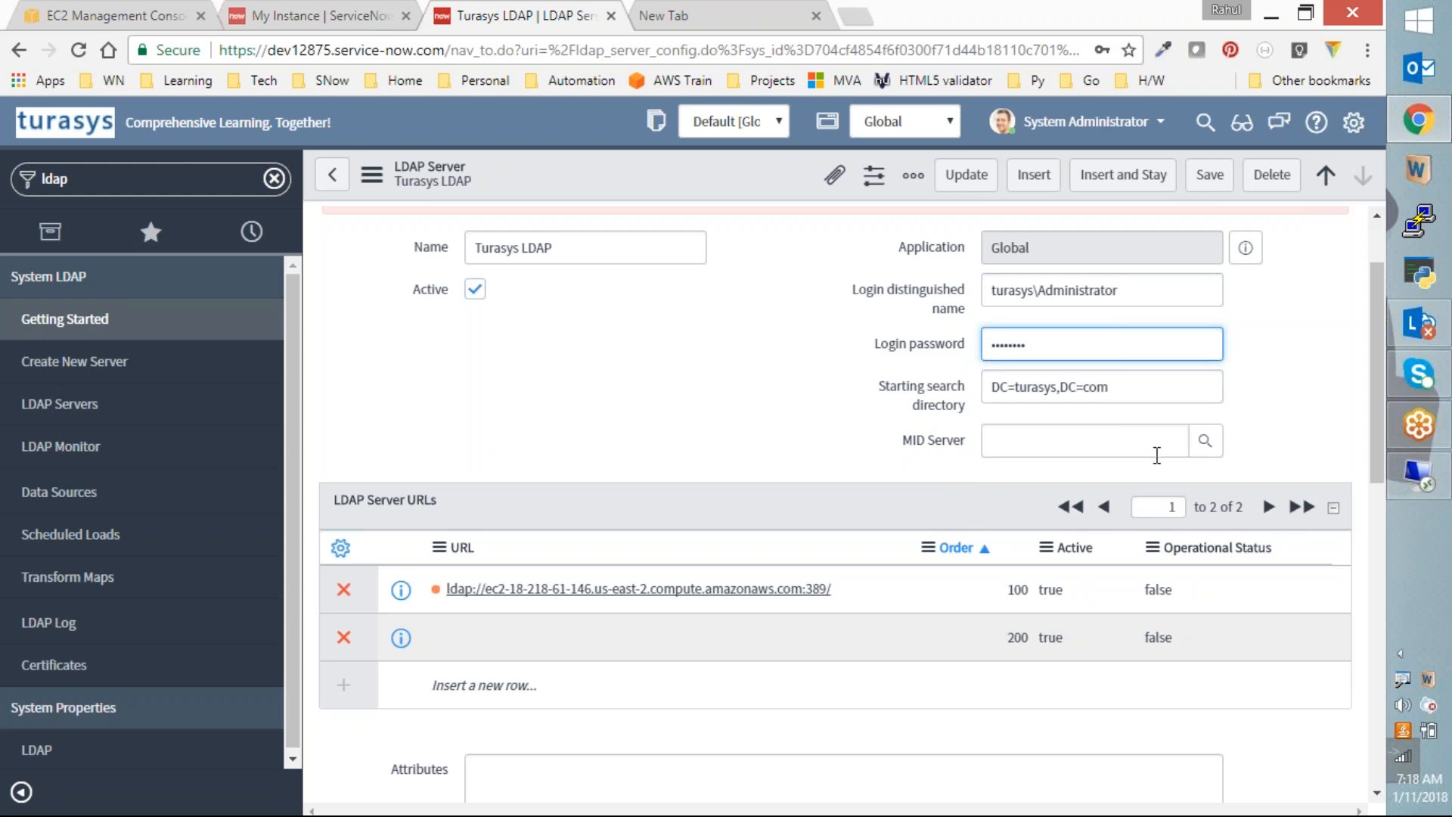
Step: Delete the empty second LDAP Server URL row, save Turasys LDAP, and switch to EC2
{"action": "left_click", "coordinate": [344, 638]}
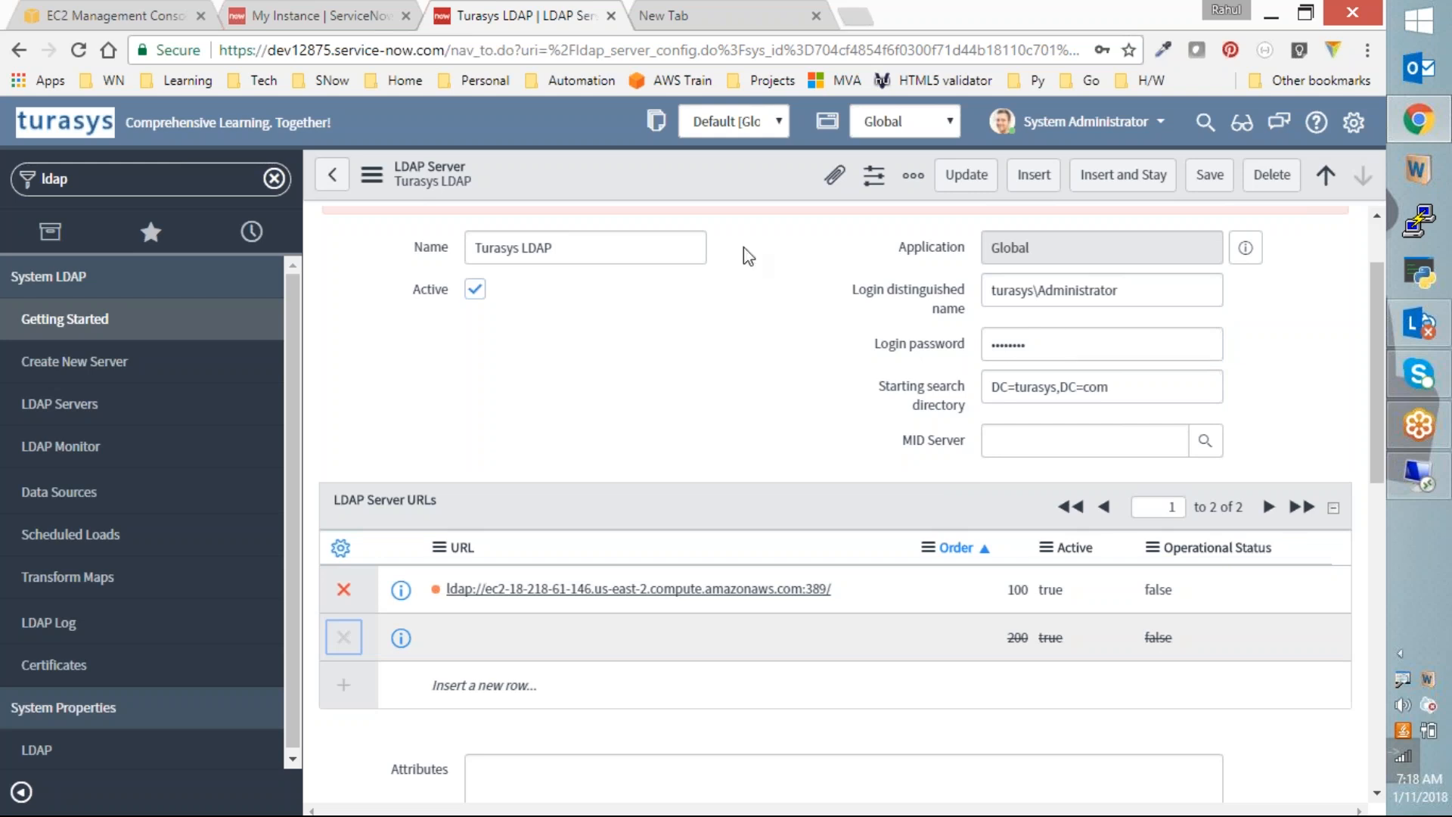
{"action": "right_click", "coordinate": [734, 178]}
{"action": "left_click", "coordinate": [759, 195]}
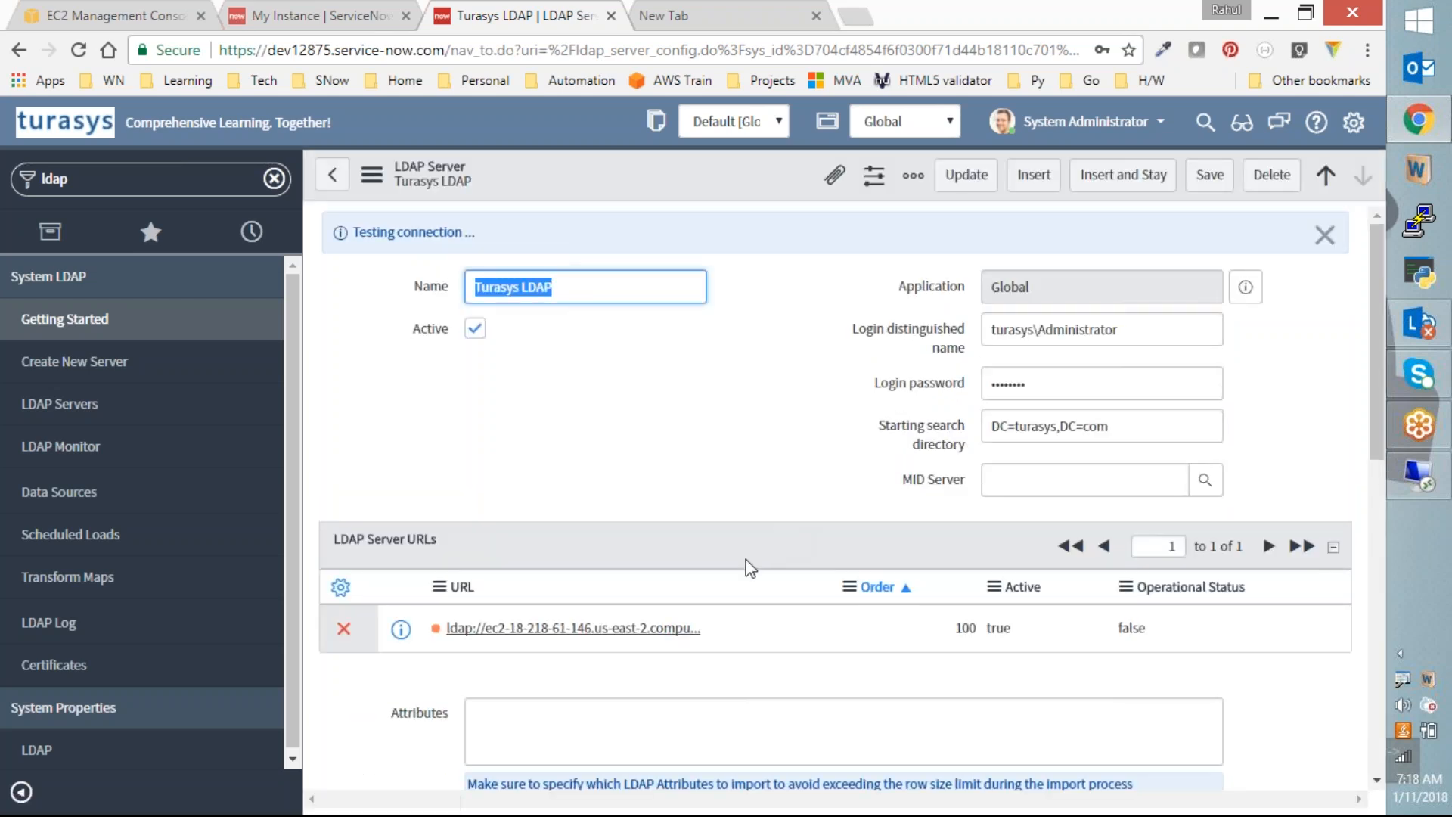
{"action": "scroll", "coordinate": [747, 582], "scroll_direction": "down", "scroll_amount": 7}
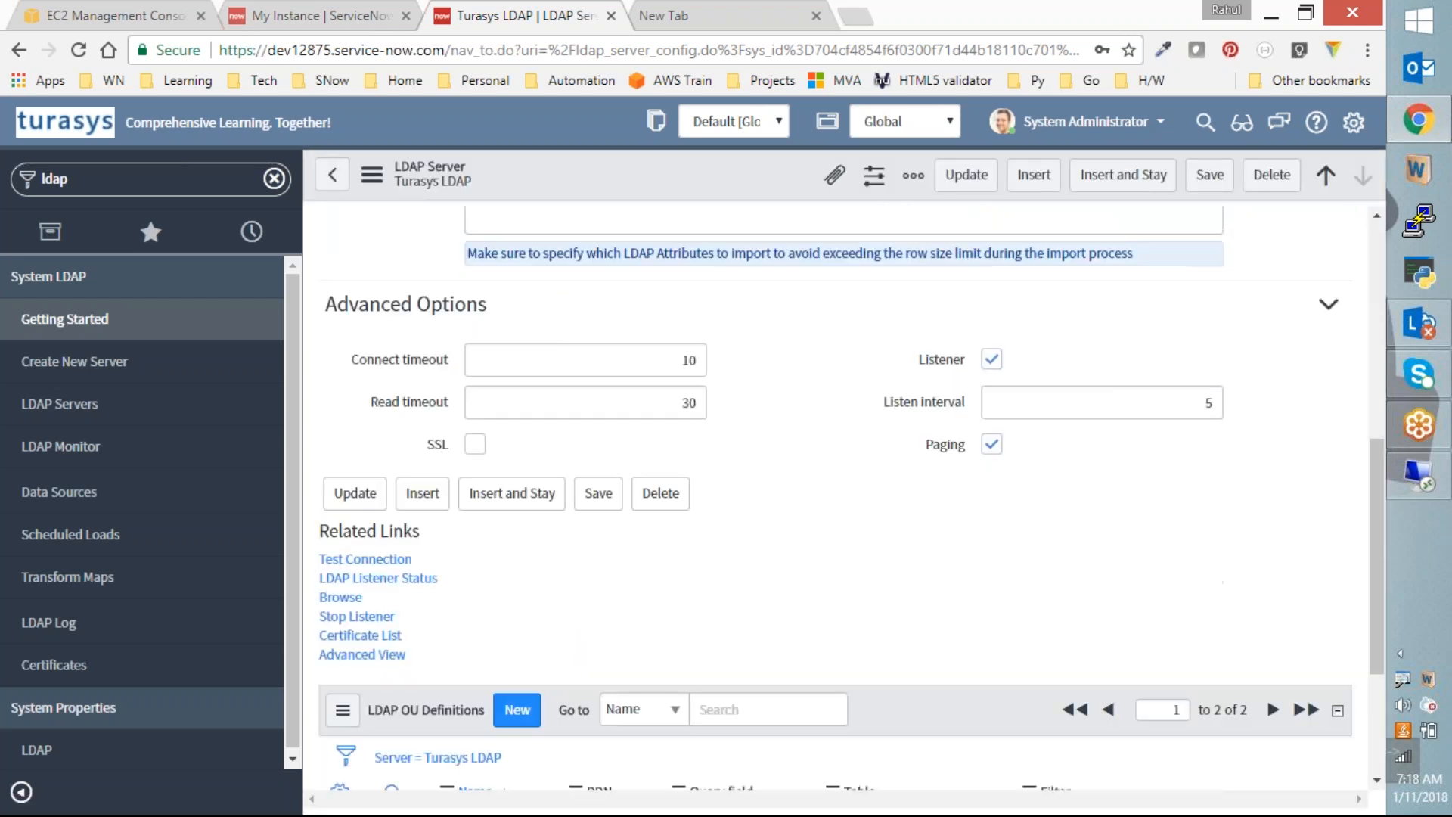
{"action": "scroll", "coordinate": [747, 582], "scroll_direction": "up", "scroll_amount": 7}
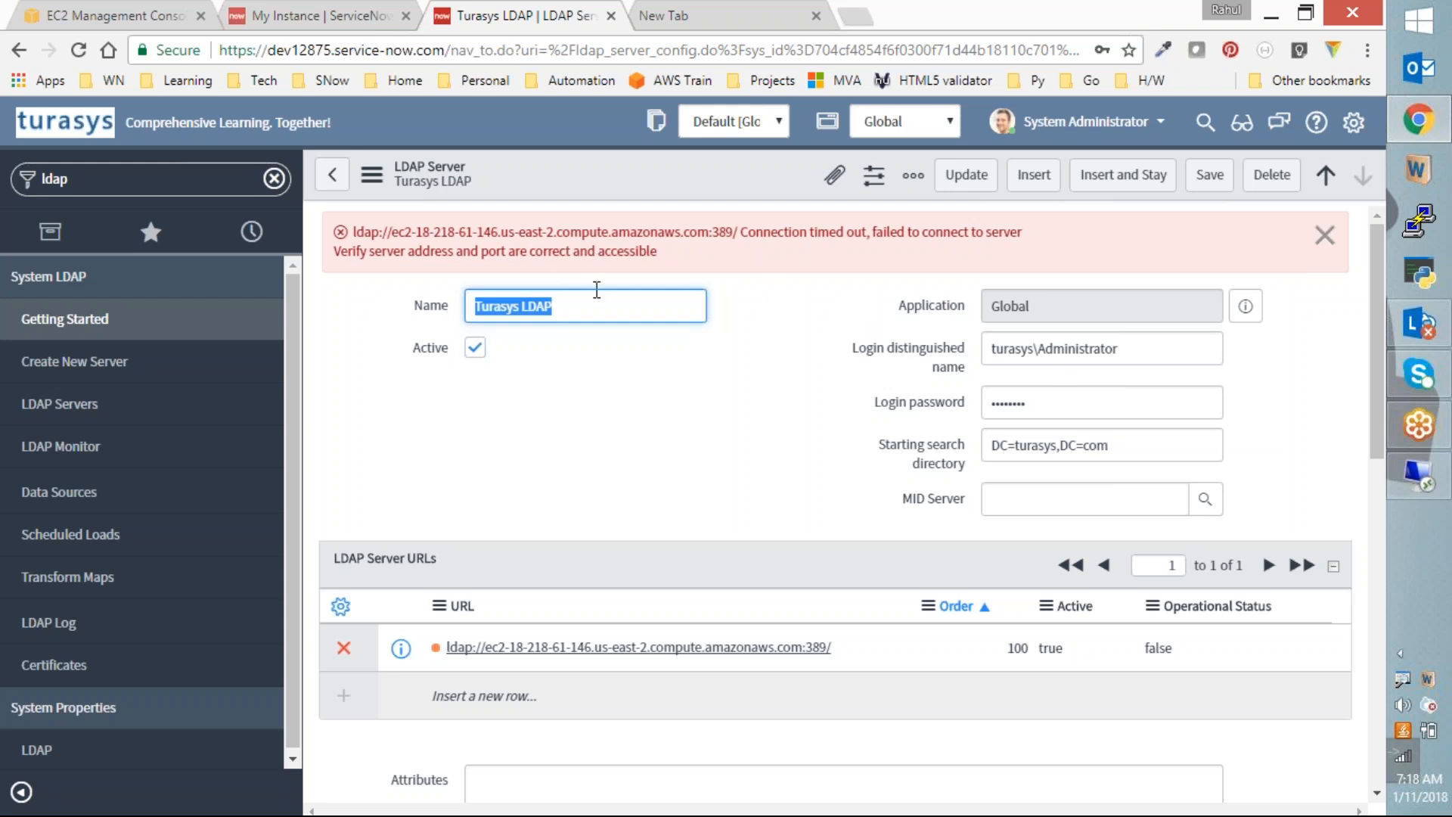
{"action": "scroll", "coordinate": [952, 434], "scroll_direction": "down", "scroll_amount": 9}
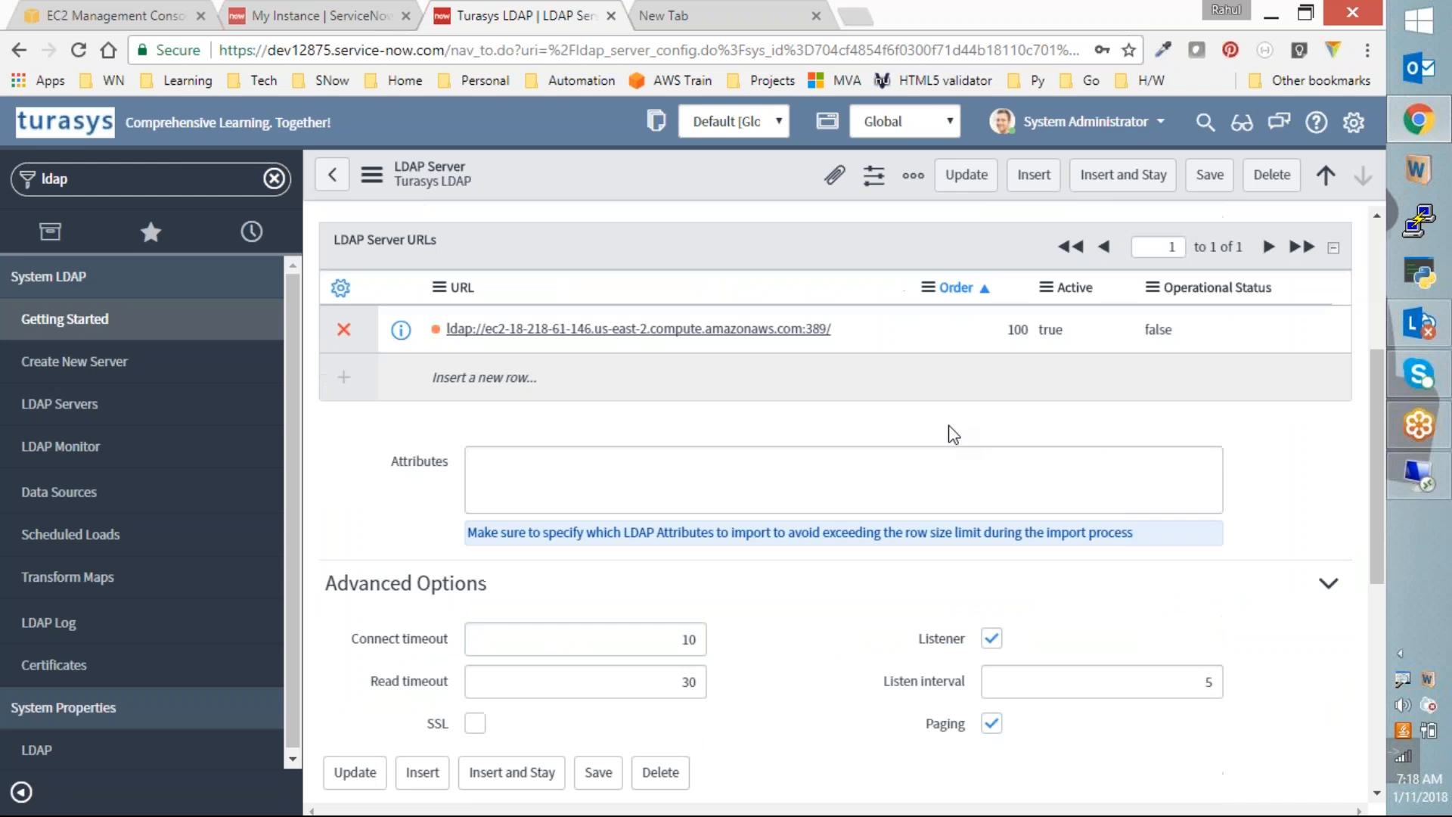
{"action": "scroll", "coordinate": [952, 434], "scroll_direction": "up", "scroll_amount": 8}
{"action": "scroll", "coordinate": [952, 434], "scroll_direction": "down", "scroll_amount": 6}
{"action": "scroll", "coordinate": [952, 434], "scroll_direction": "up", "scroll_amount": 3}
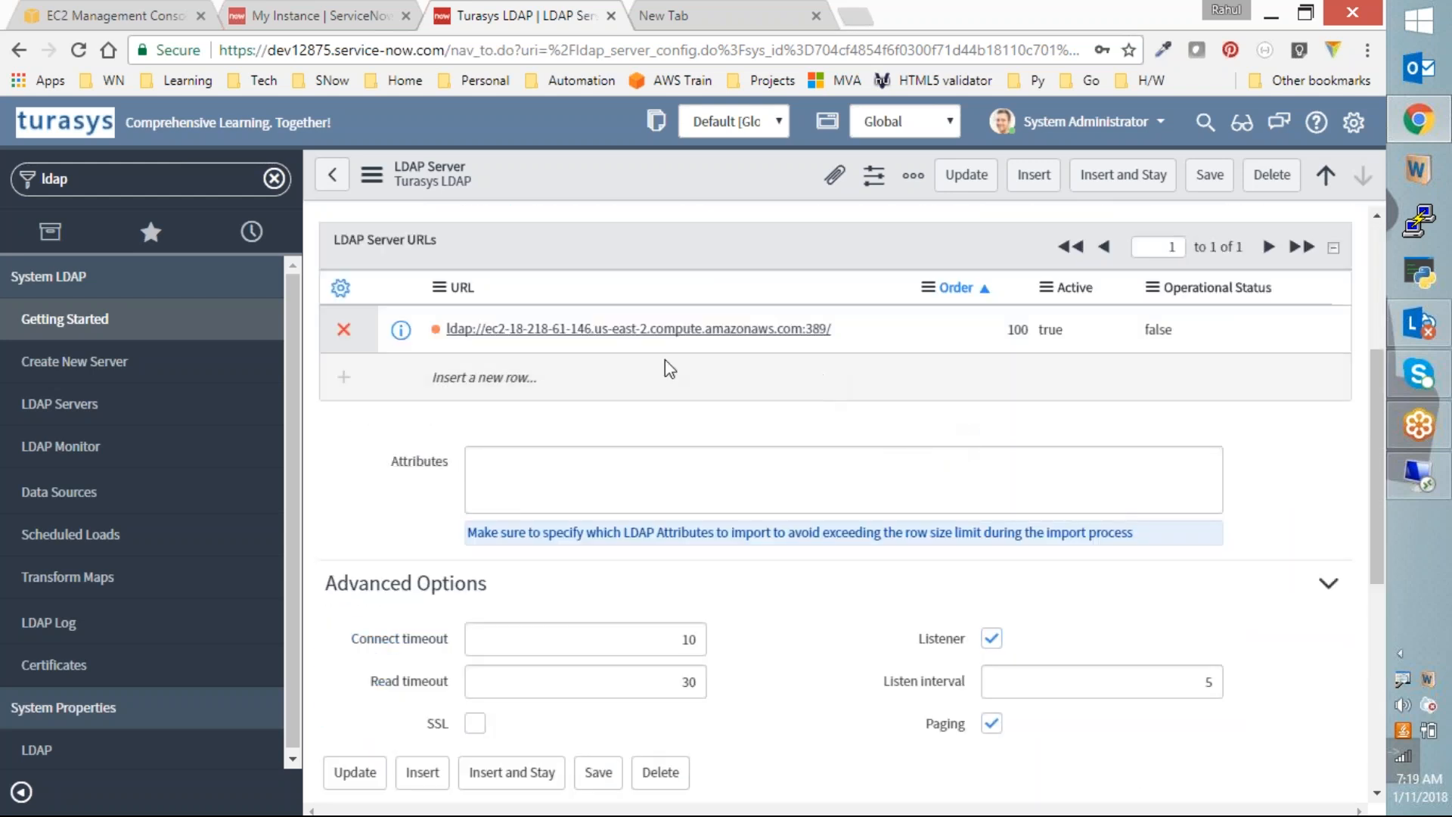
{"action": "left_click", "coordinate": [264, 14]}
{"action": "left_click", "coordinate": [121, 17]}
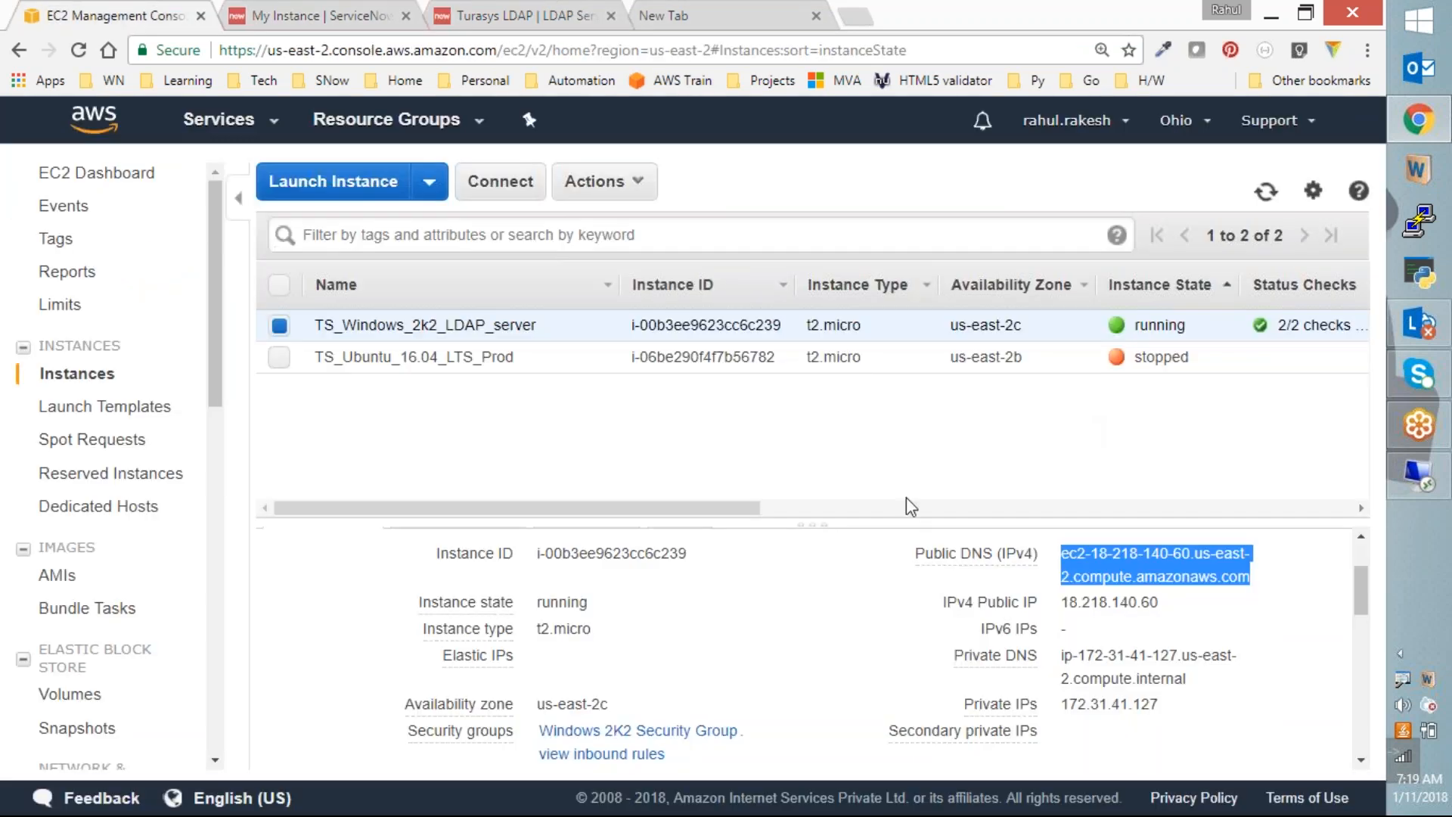
Step: Copy TS_Windows_2k2_LDAP_server's public DNS name and search for it on the Turasys LDAP record
{"action": "left_click", "coordinate": [1177, 599]}
{"action": "mouse_move", "coordinate": [1065, 554]}
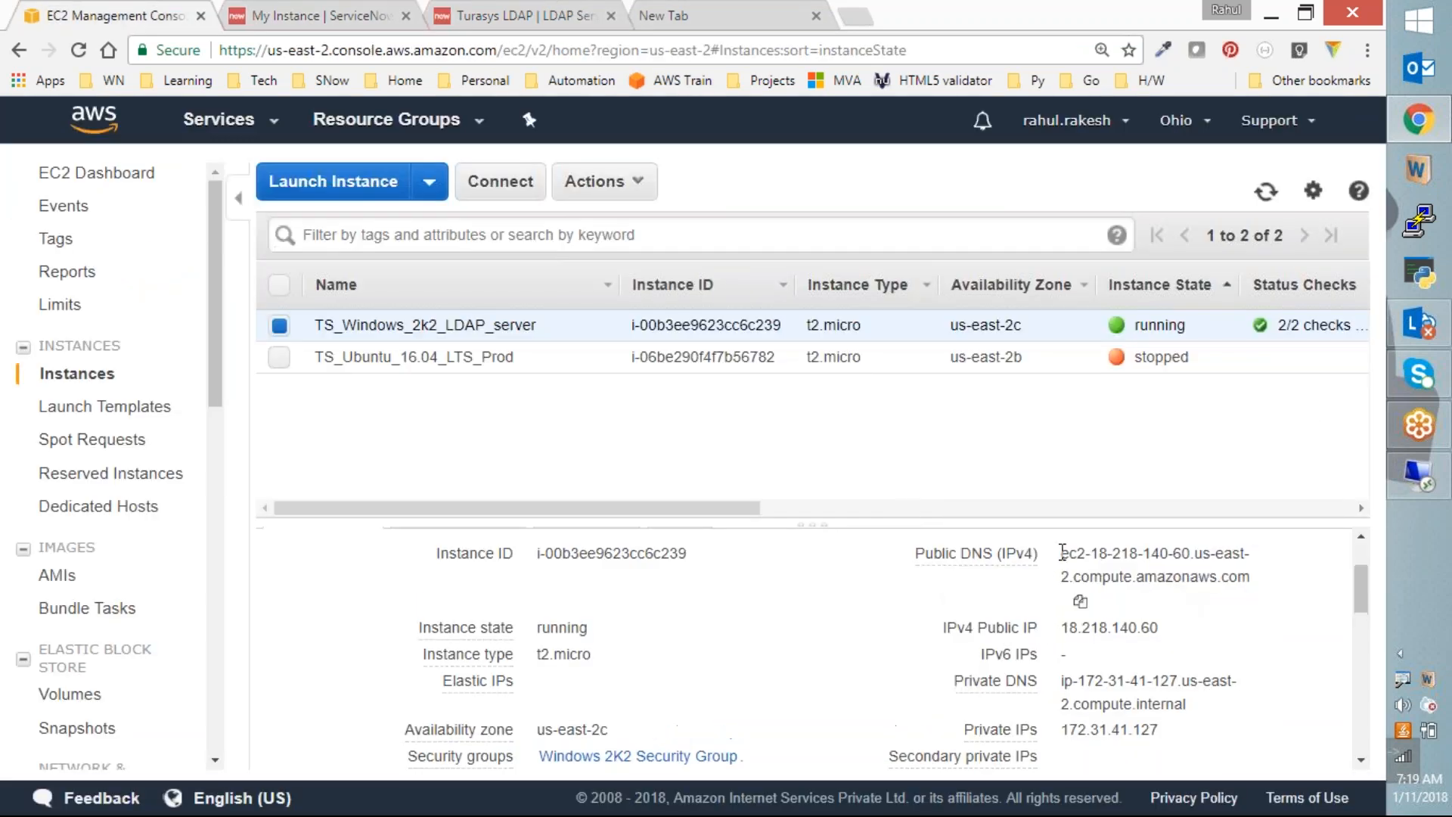
{"action": "left_click_drag", "start_coordinate": [1064, 557], "coordinate": [1251, 576]}
{"action": "key", "text": "ctrl+c"}
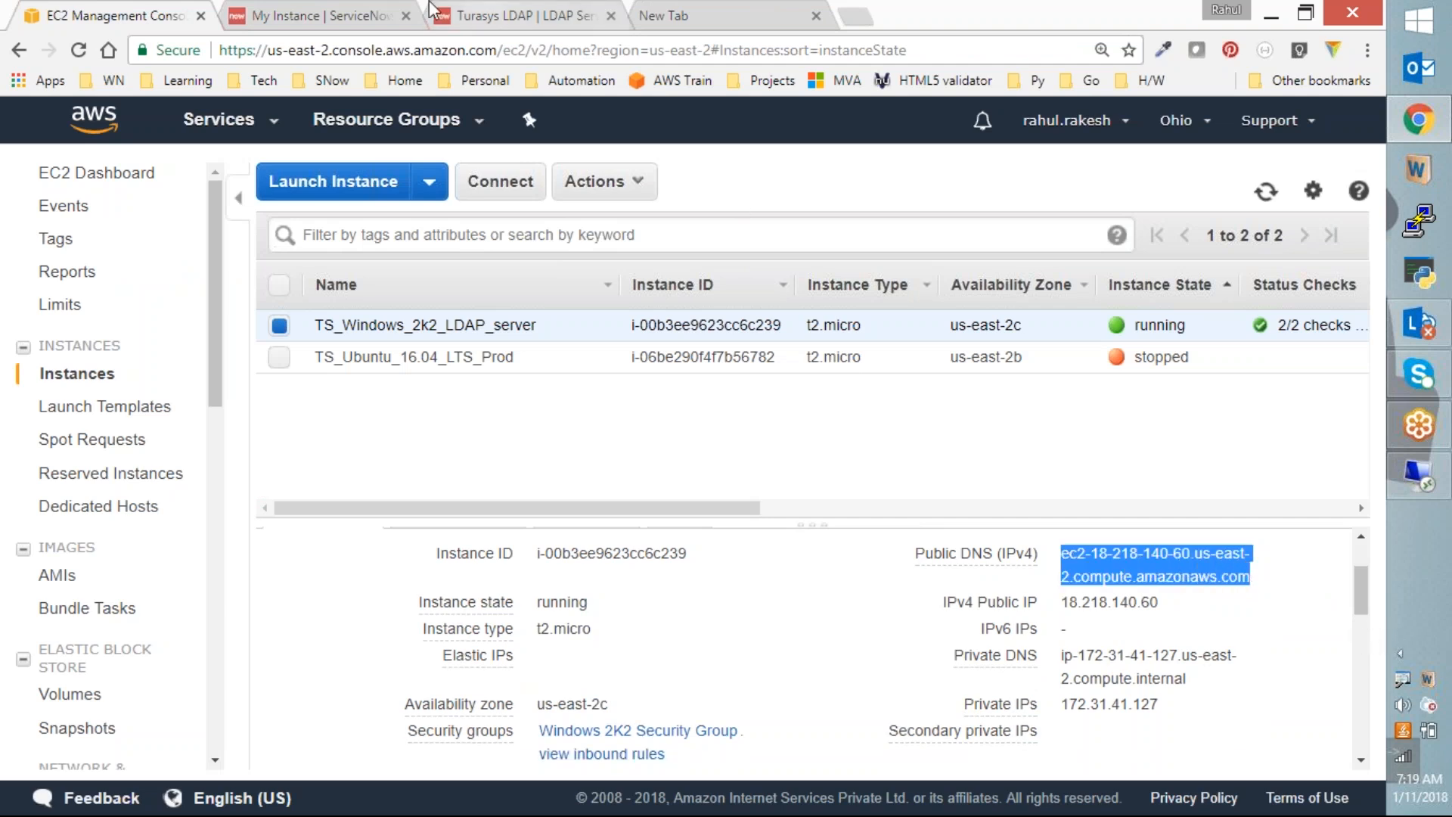
{"action": "left_click", "coordinate": [508, 13]}
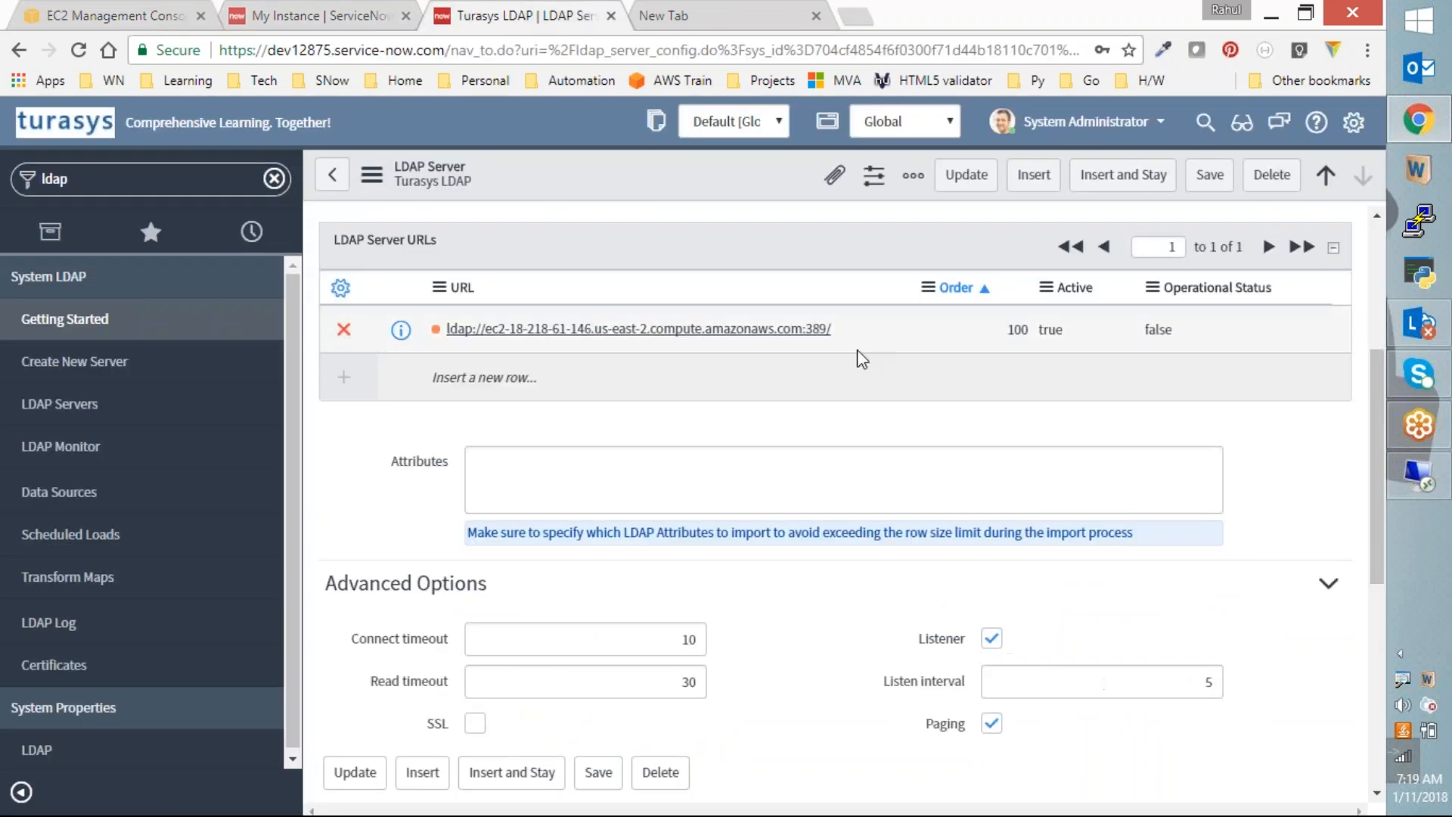
{"action": "key", "text": "ctrl+f"}
{"action": "key", "text": "ctrl+v"}
{"action": "key", "text": "Escape"}
{"action": "scroll", "coordinate": [769, 412], "scroll_direction": "up", "scroll_amount": 4}
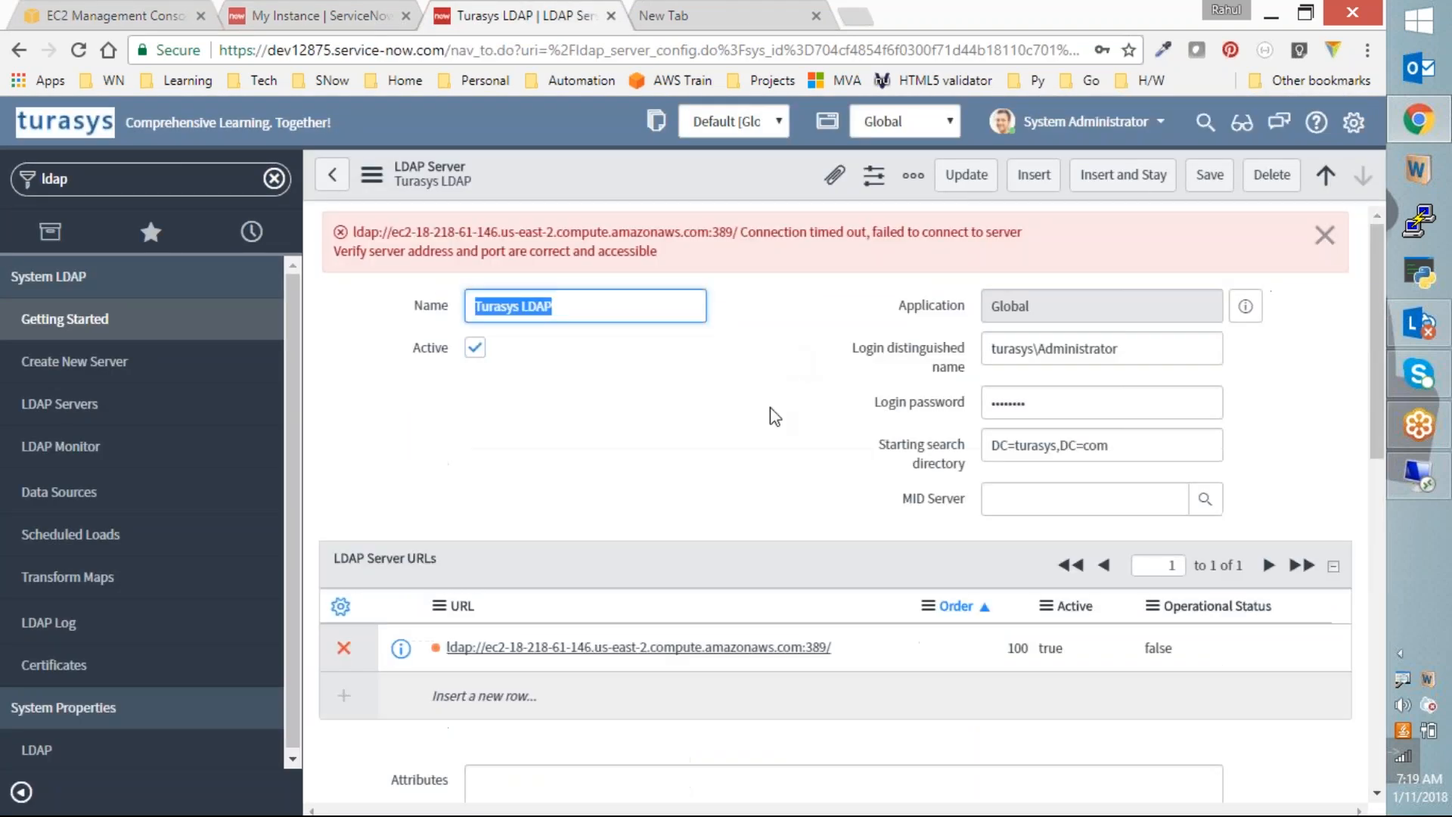
{"action": "scroll", "coordinate": [794, 484], "scroll_direction": "down", "scroll_amount": 1}
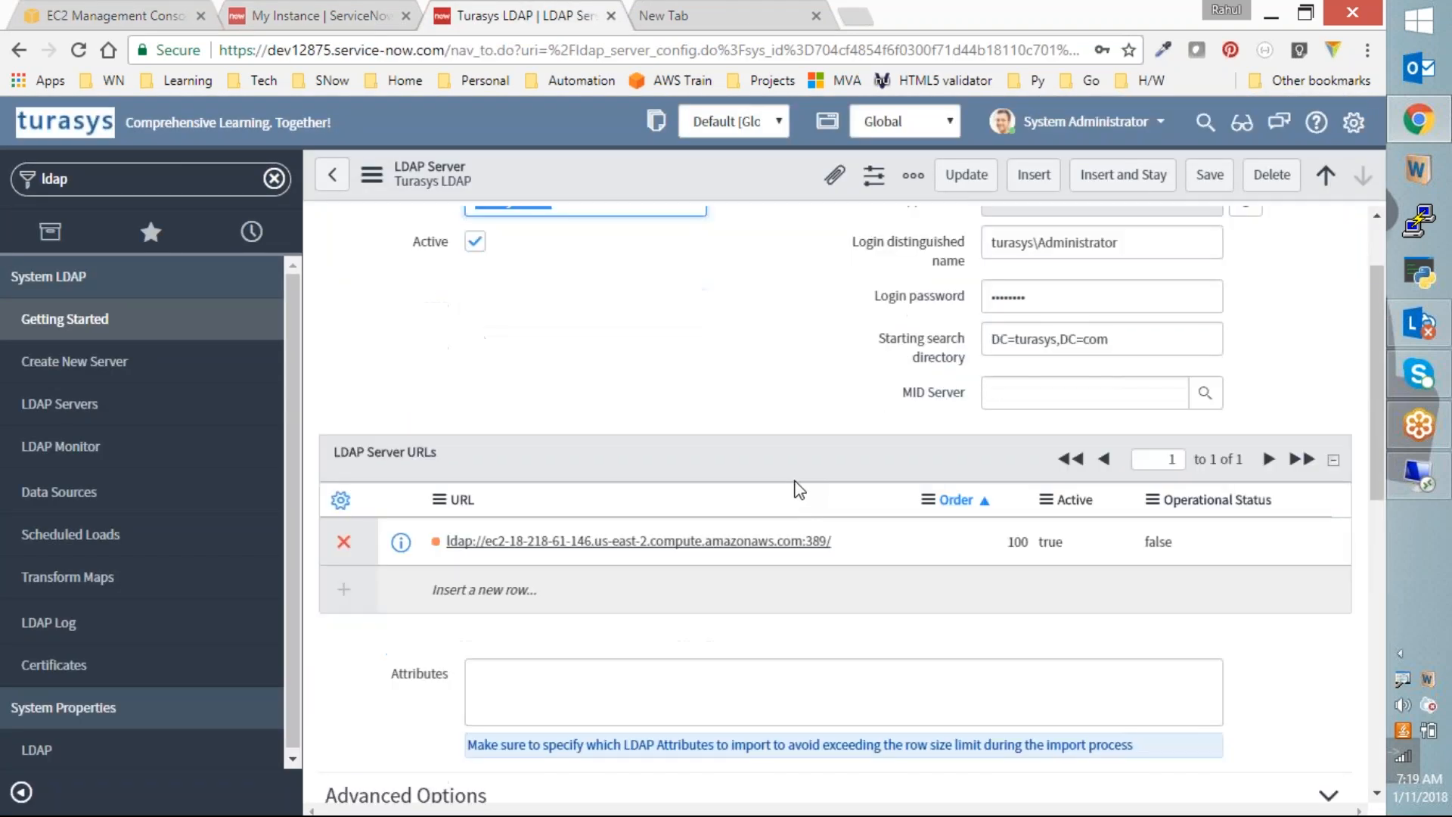
{"action": "left_click", "coordinate": [856, 541]}
{"action": "left_click", "coordinate": [856, 543]}
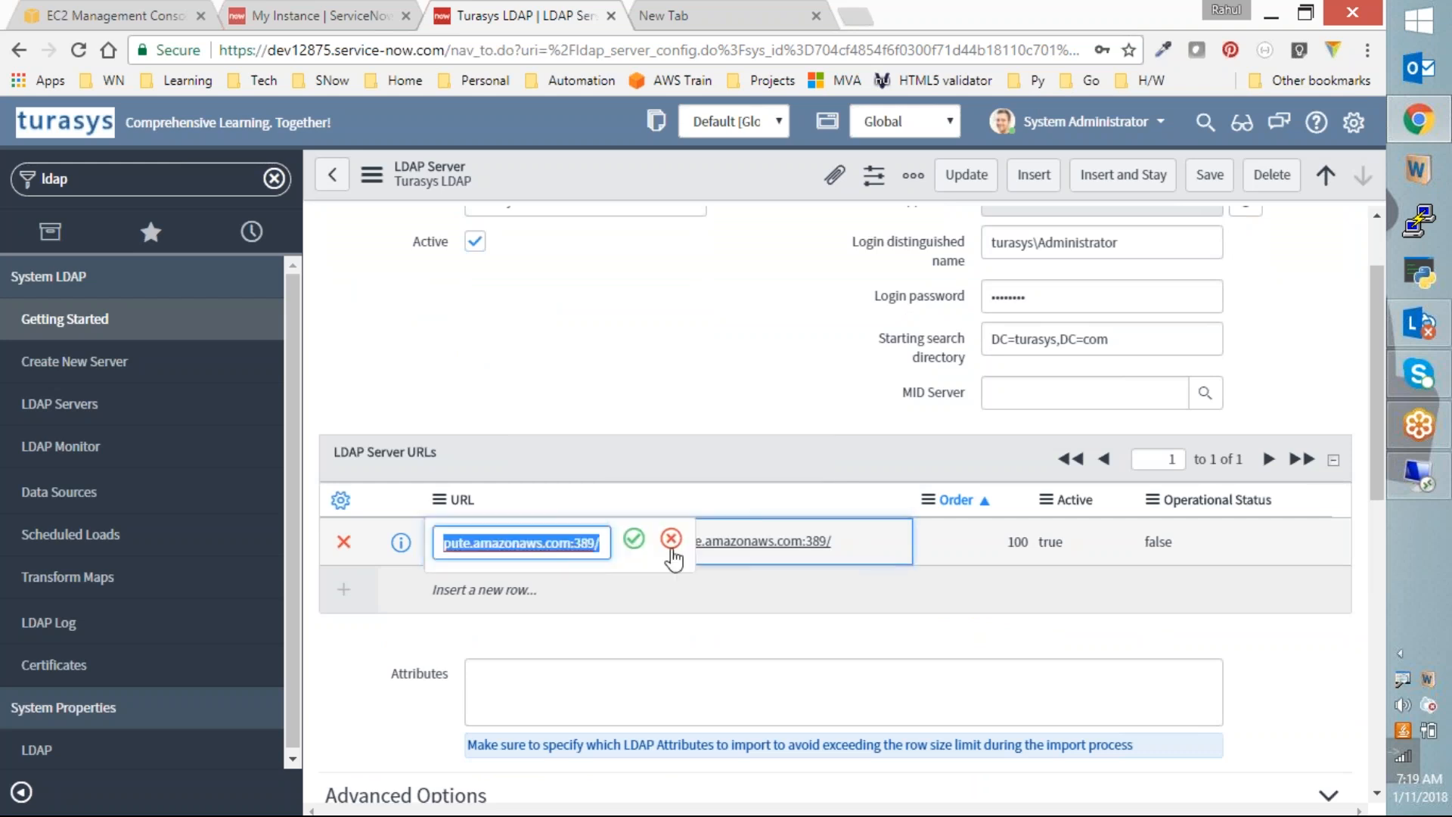
{"action": "left_click", "coordinate": [446, 543]}
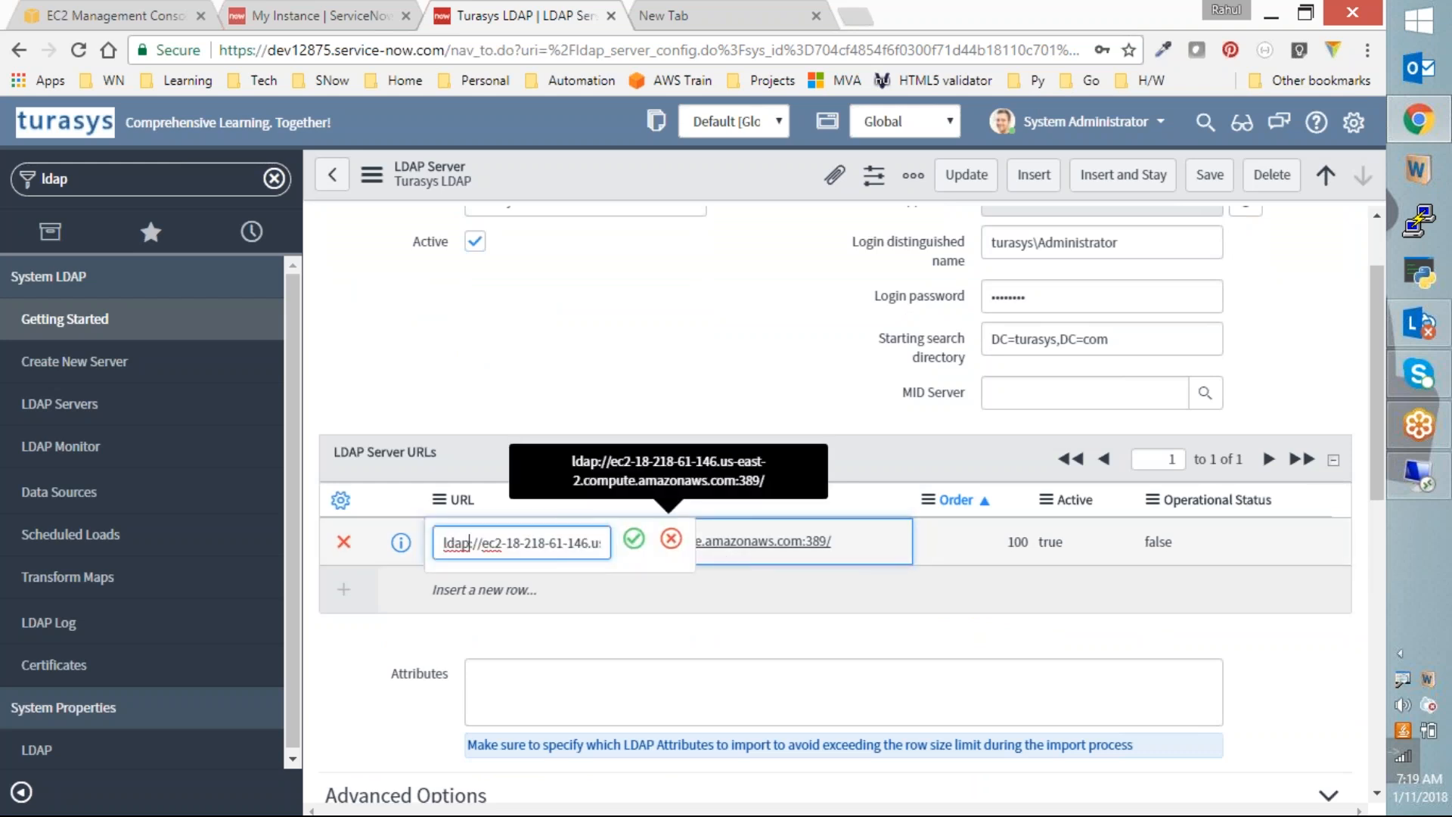
{"action": "left_click_drag", "start_coordinate": [485, 543], "coordinate": [575, 543]}
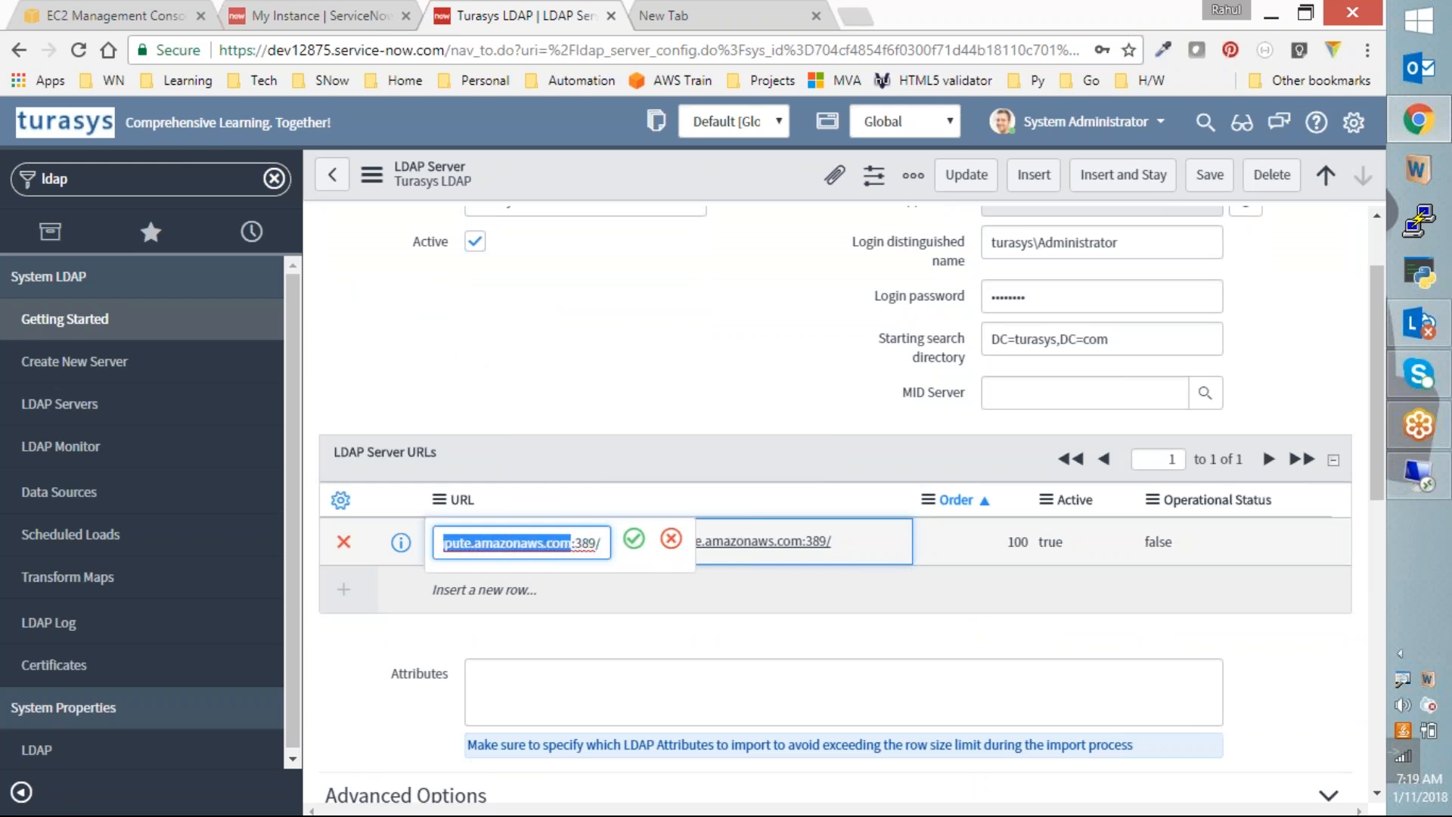
{"action": "key", "text": "ctrl+v"}
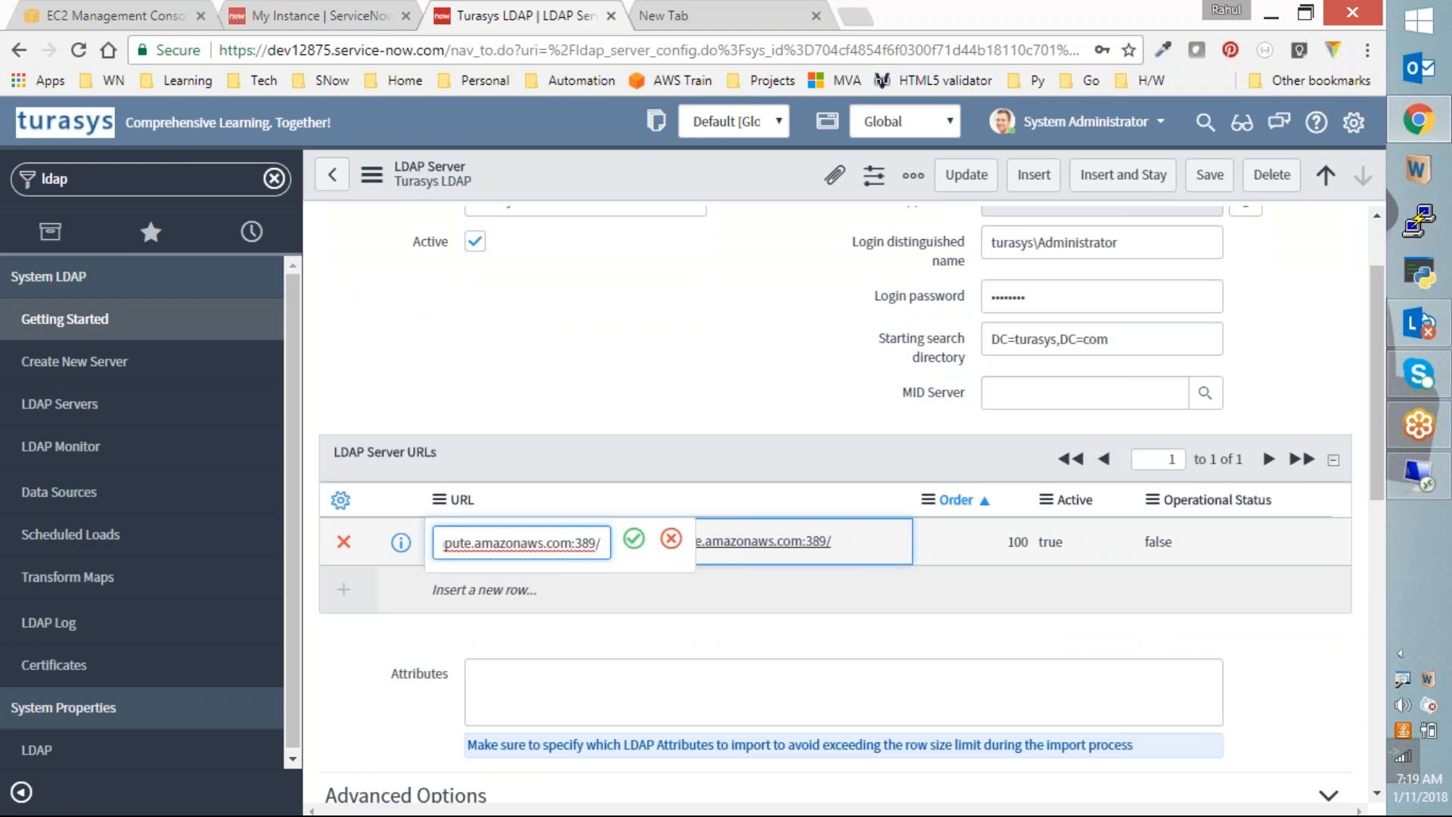
{"action": "left_click", "coordinate": [634, 538]}
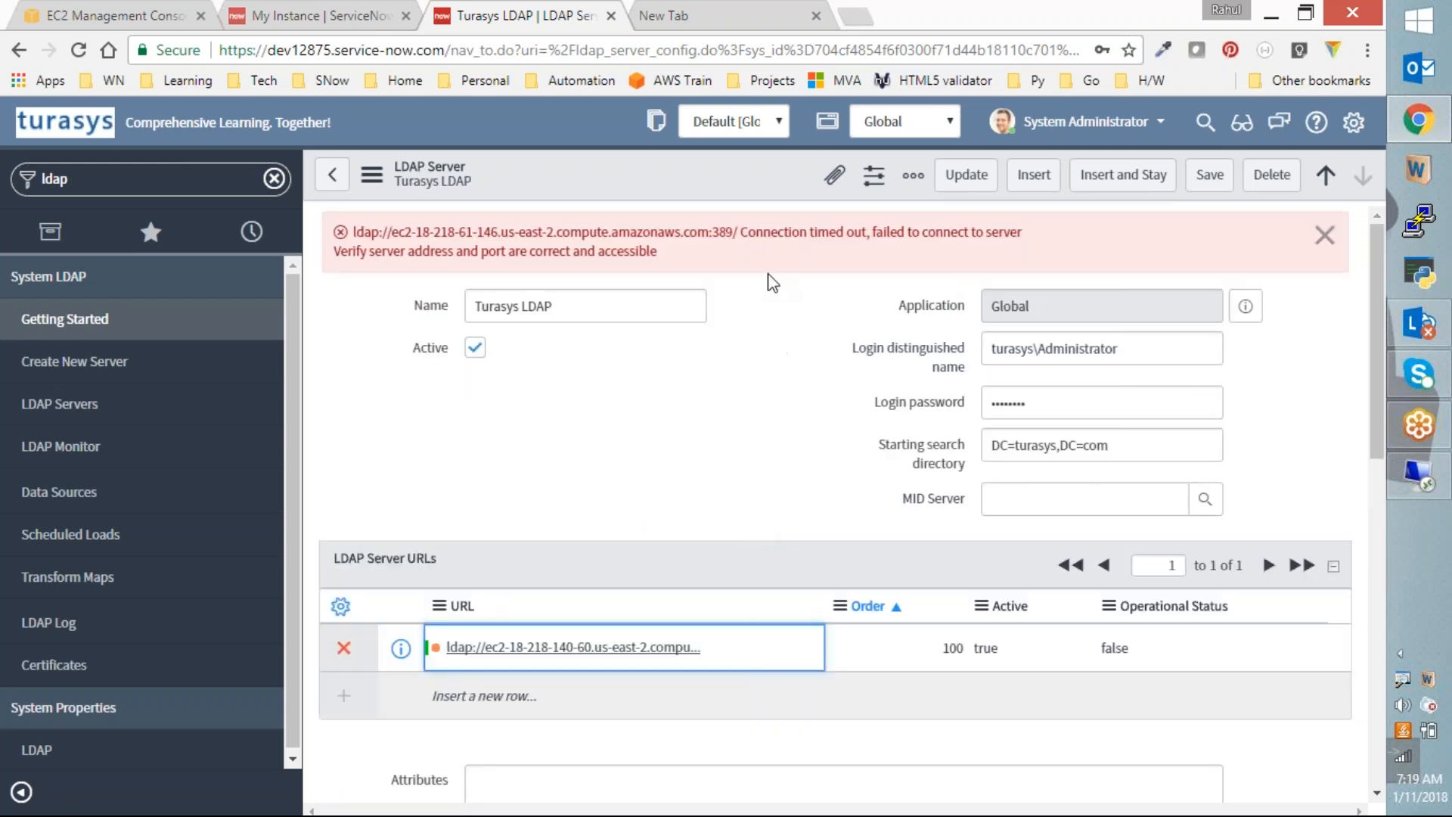
{"action": "right_click", "coordinate": [711, 175]}
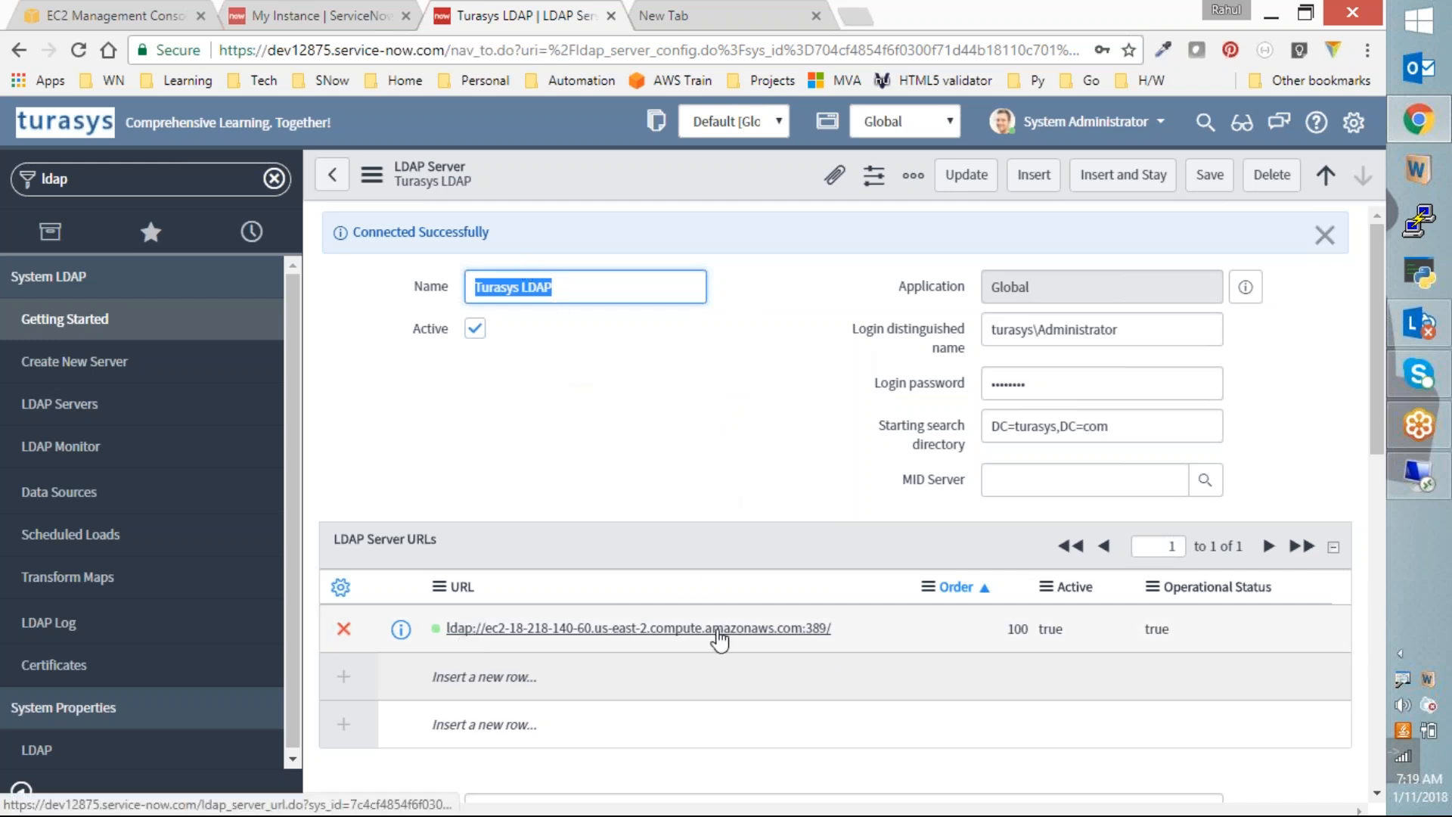
Step: In the LDAP OU Definitions list, note the Group [sys_user_group] and User [sys_user] tables, then open Groups
{"action": "scroll", "coordinate": [660, 584], "scroll_direction": "down", "scroll_amount": 3}
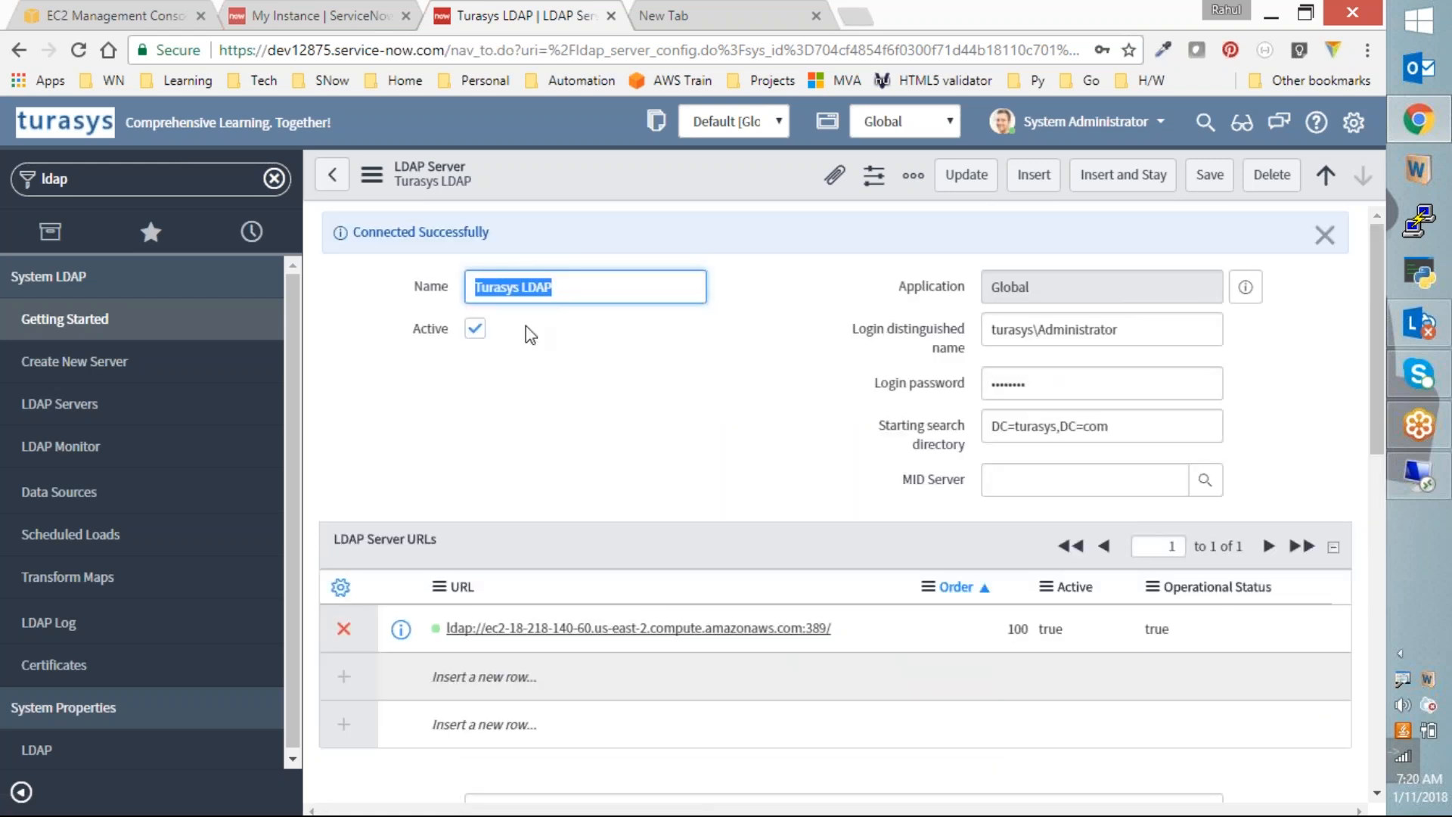
{"action": "scroll", "coordinate": [938, 437], "scroll_direction": "down", "scroll_amount": 7}
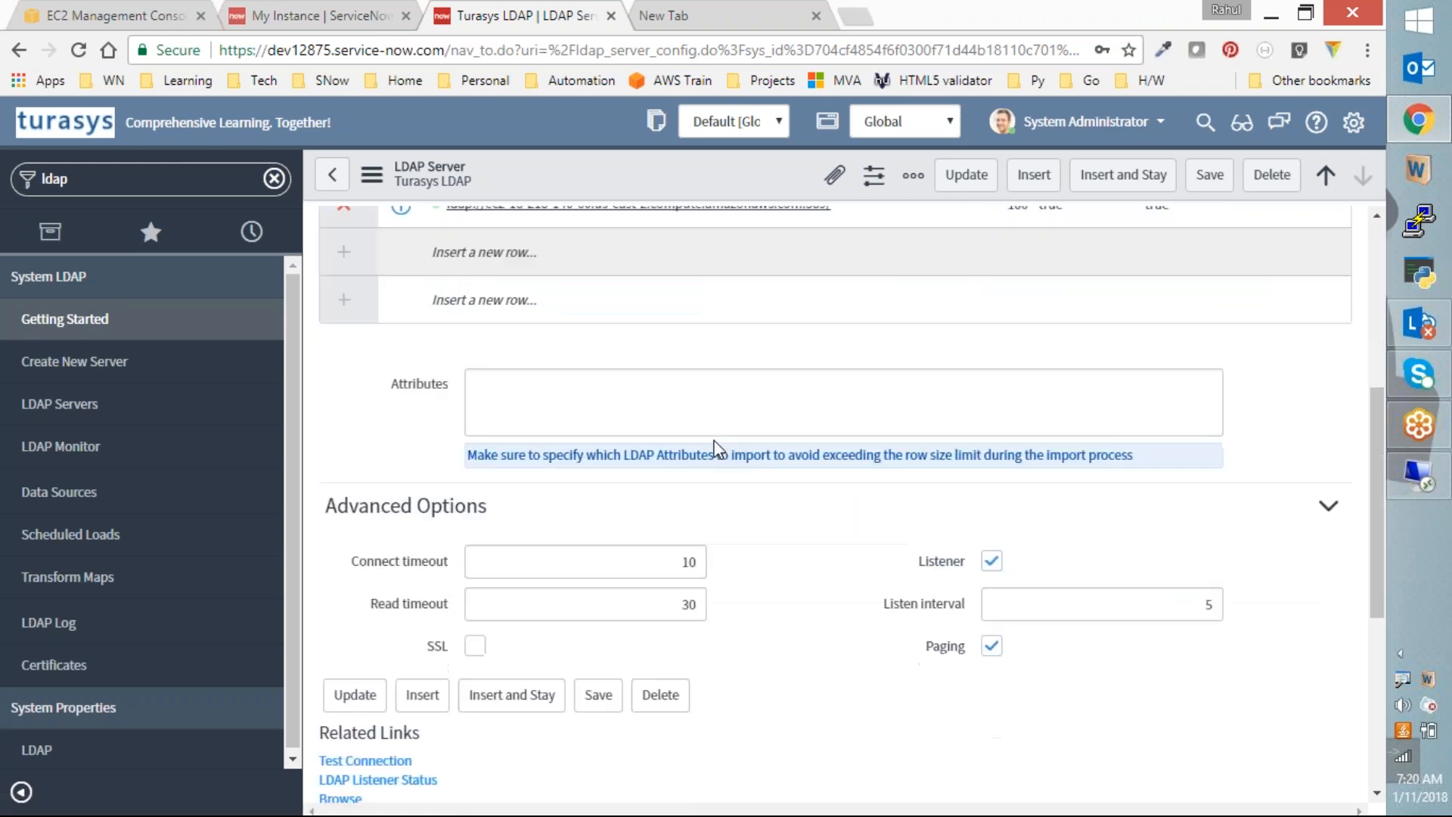
{"action": "scroll", "coordinate": [695, 457], "scroll_direction": "down", "scroll_amount": 3}
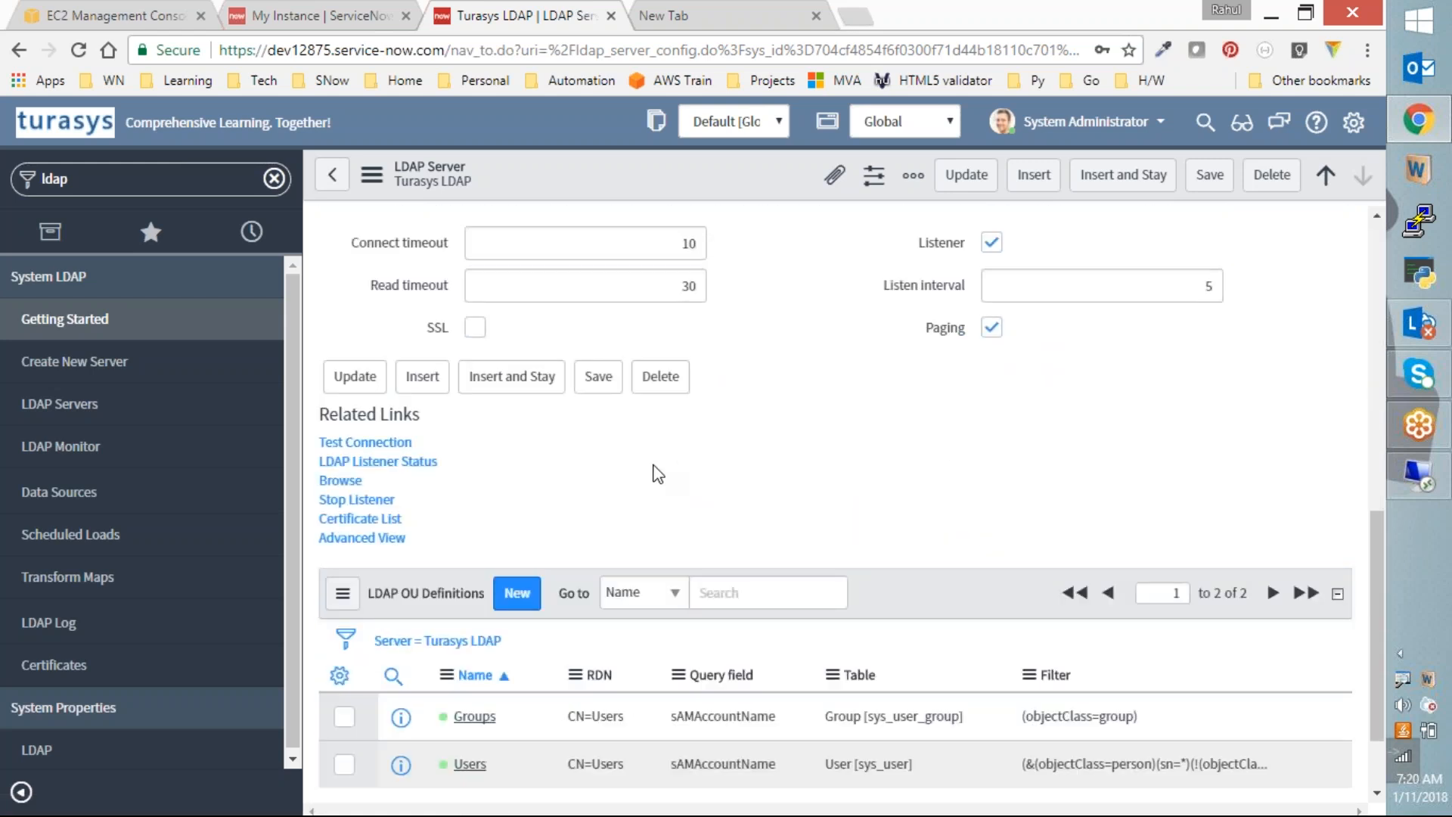
{"action": "scroll", "coordinate": [646, 478], "scroll_direction": "down", "scroll_amount": 2}
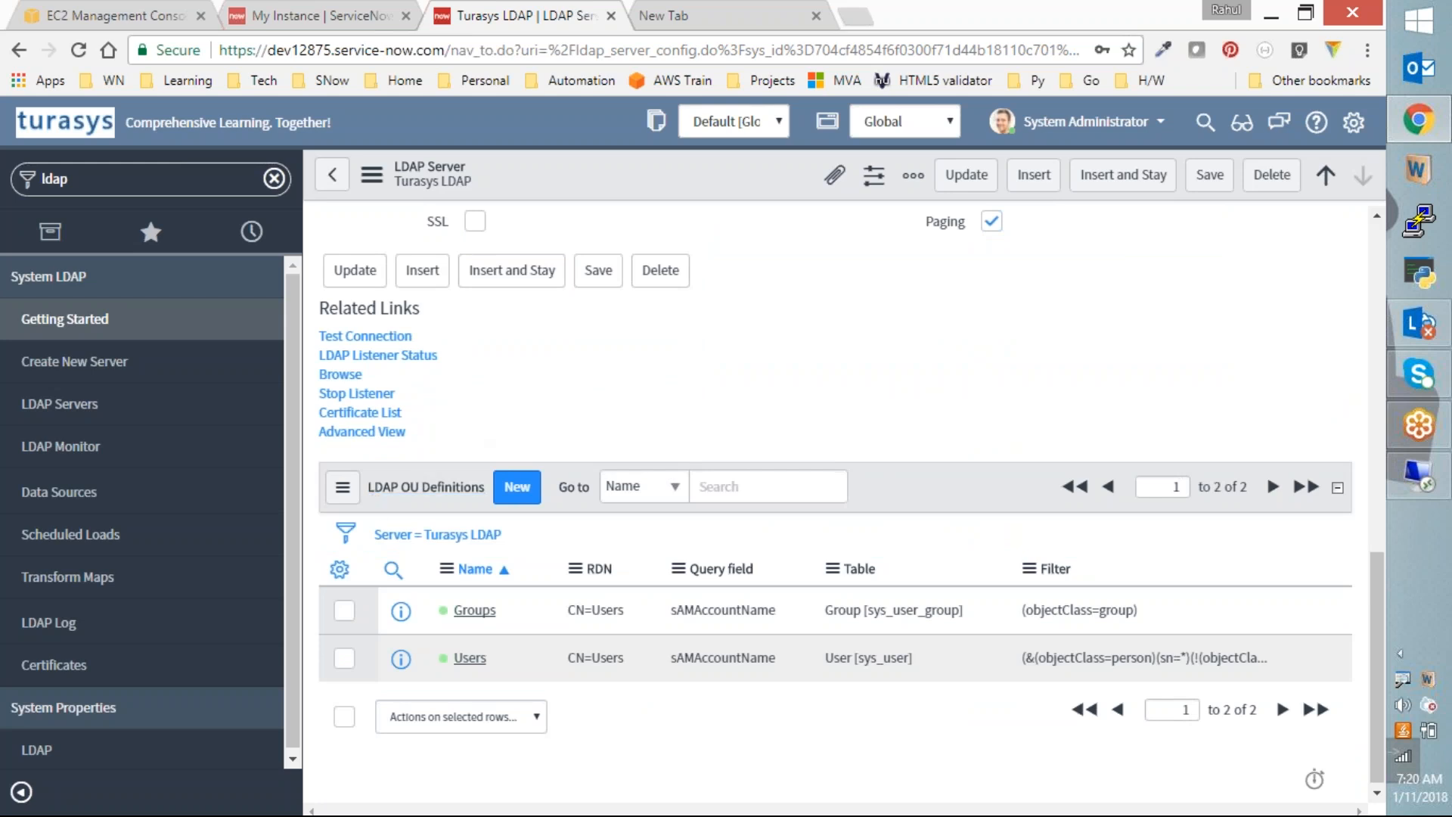
{"action": "scroll", "coordinate": [620, 316], "scroll_direction": "up", "scroll_amount": 5}
{"action": "scroll", "coordinate": [620, 316], "scroll_direction": "up", "scroll_amount": 5}
{"action": "scroll", "coordinate": [709, 468], "scroll_direction": "down", "scroll_amount": 10}
{"action": "left_click_drag", "start_coordinate": [823, 617], "coordinate": [925, 624]}
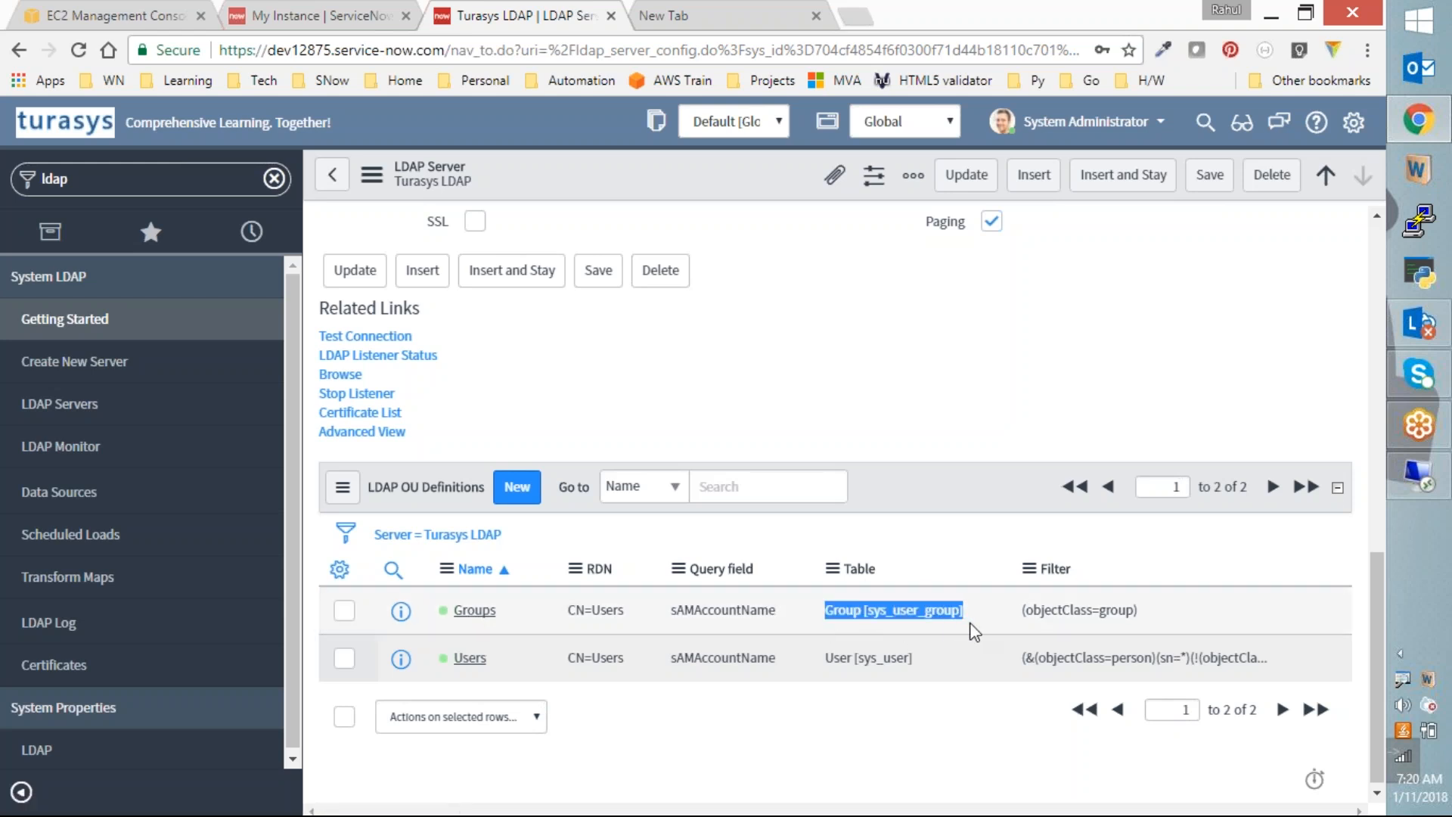
{"action": "left_click_drag", "start_coordinate": [969, 623], "coordinate": [969, 625]}
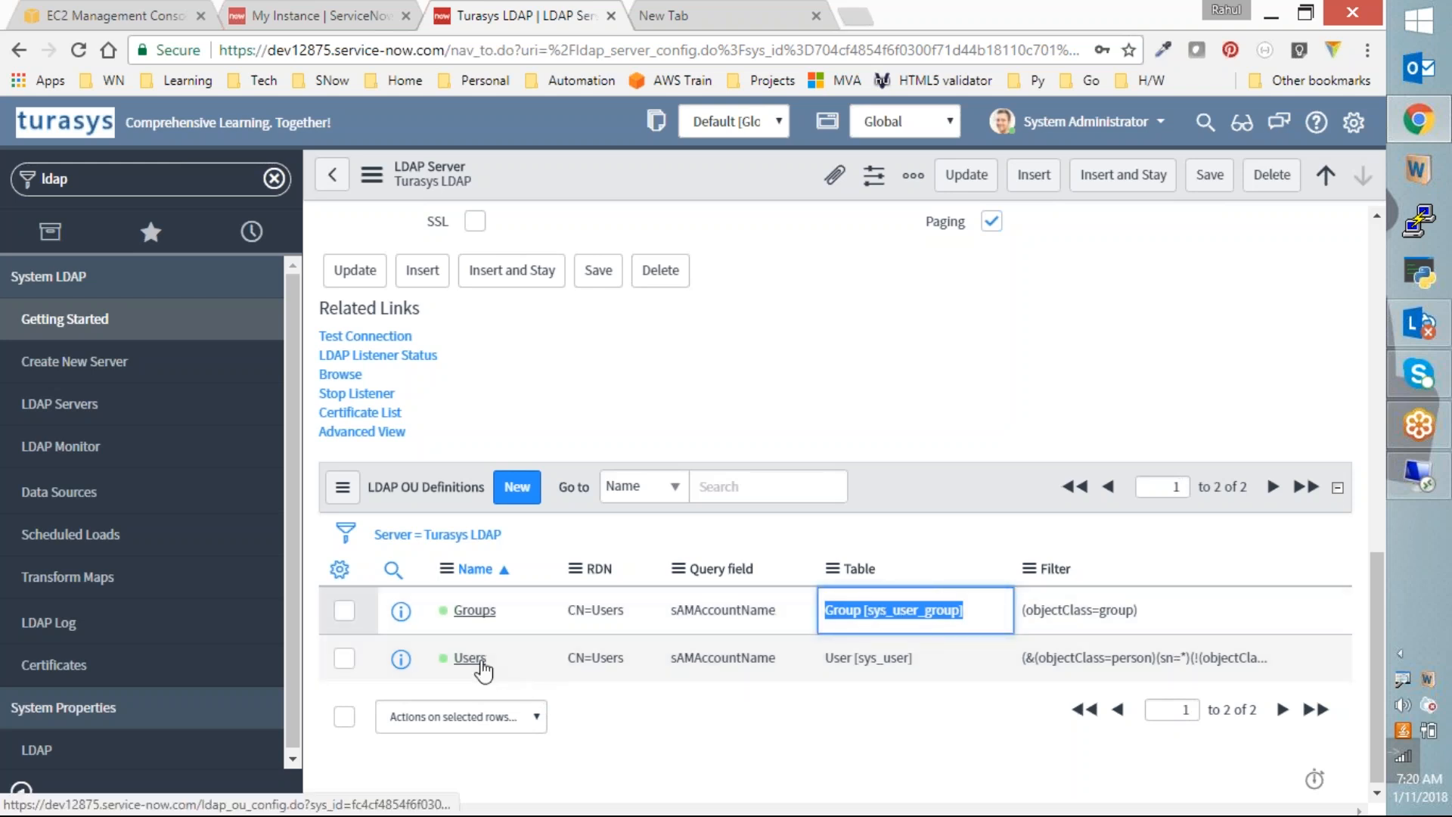
{"action": "left_click_drag", "start_coordinate": [825, 659], "coordinate": [912, 659]}
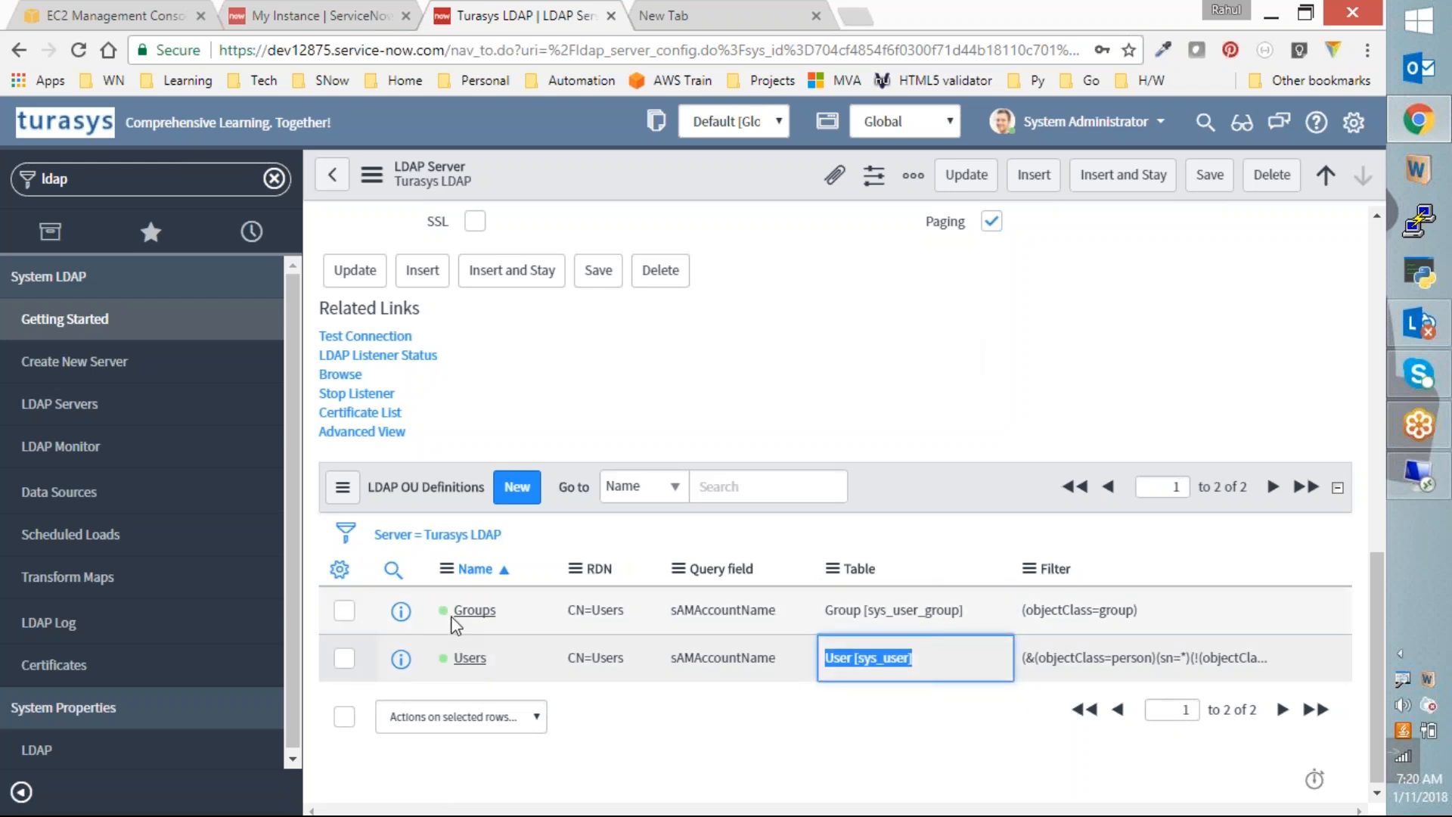
{"action": "left_click", "coordinate": [471, 614]}
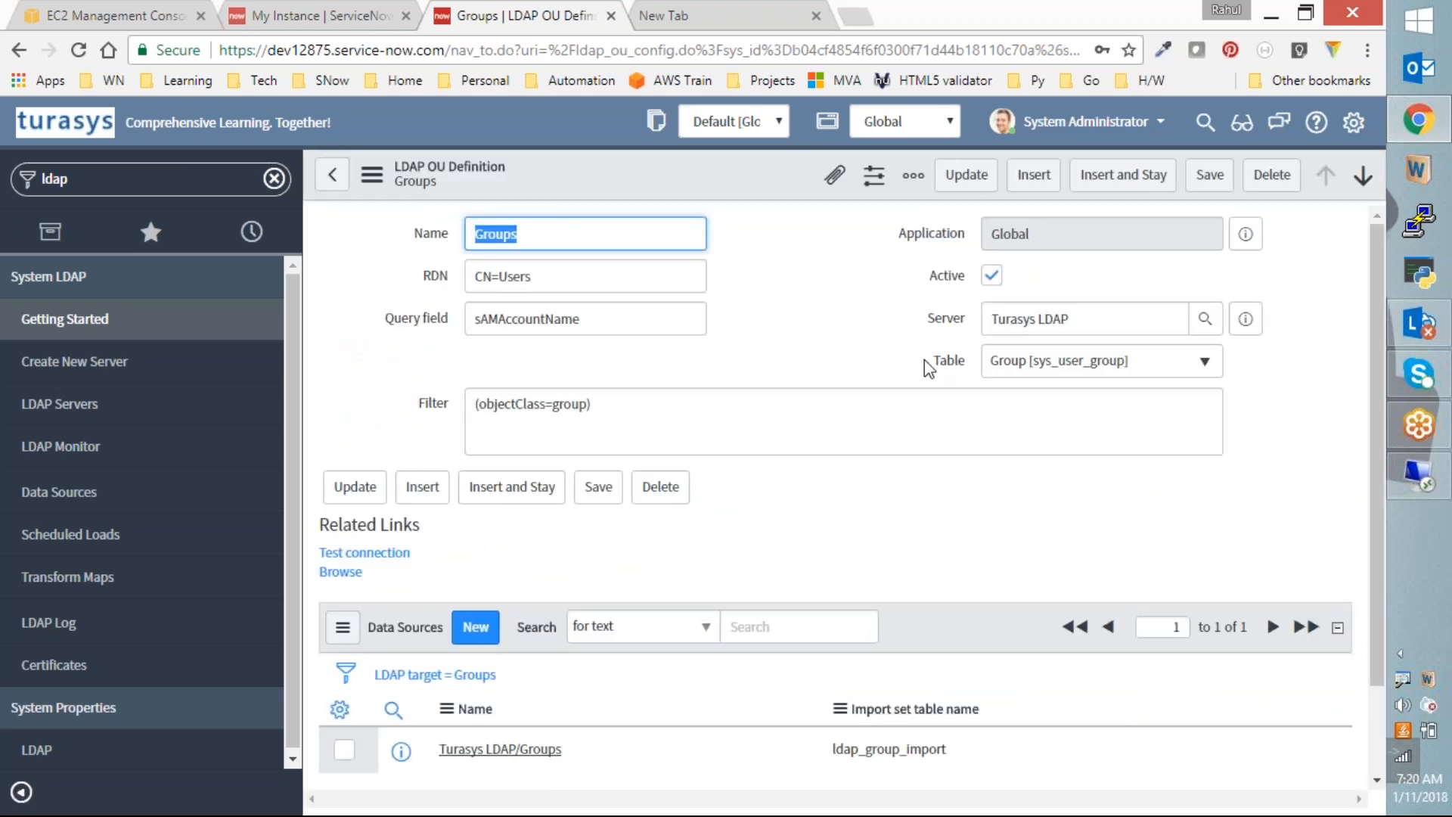
Step: Open the Turasys LDAP/Groups data source from the Groups OU definition's Data Sources list
{"action": "scroll", "coordinate": [927, 391], "scroll_direction": "down", "scroll_amount": 1}
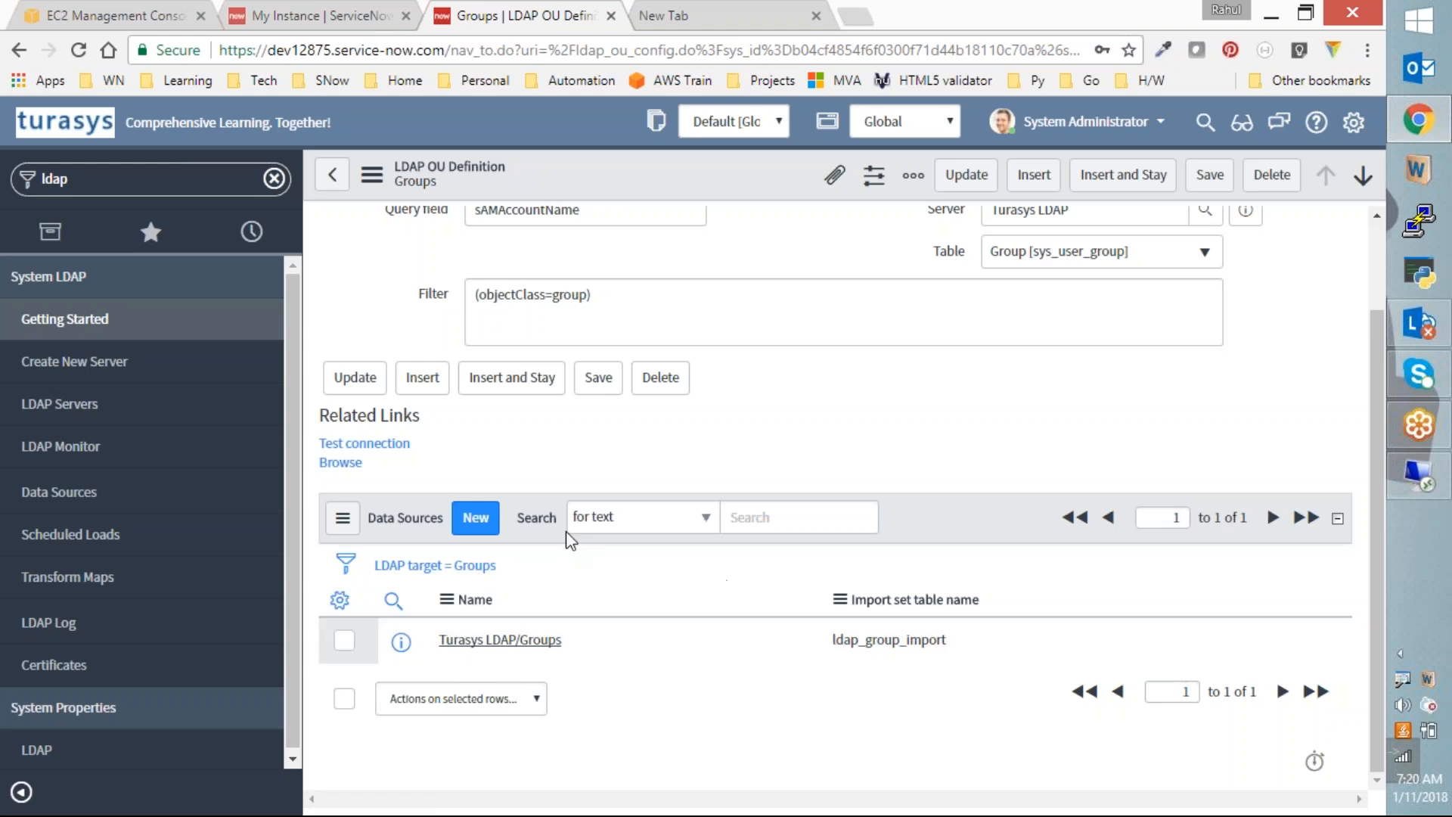
{"action": "left_click_drag", "start_coordinate": [834, 647], "coordinate": [945, 643]}
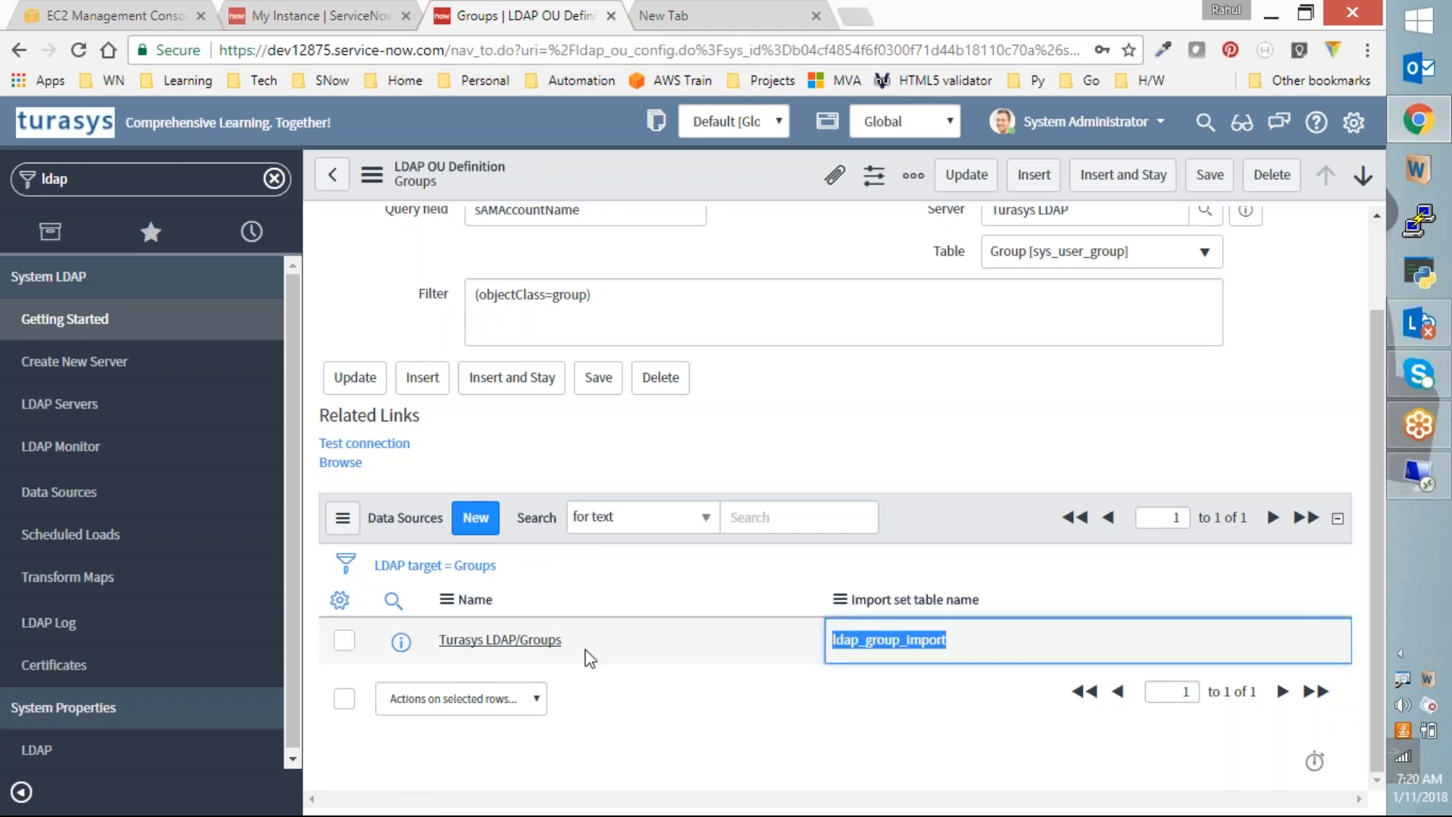
{"action": "left_click", "coordinate": [538, 641]}
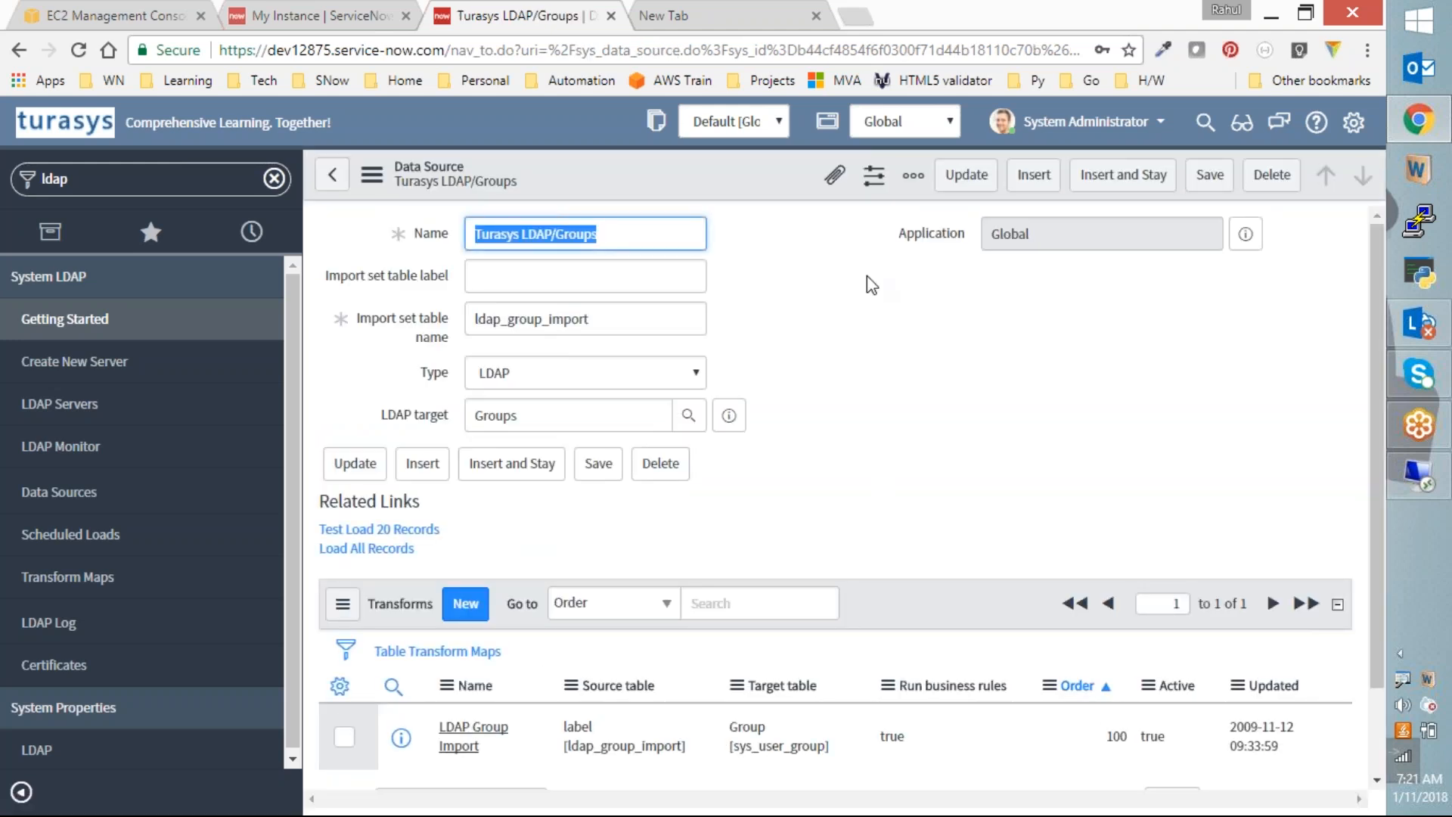
Step: Select the ldap_group_import import set table name so it can be copied
{"action": "scroll", "coordinate": [1191, 469], "scroll_direction": "down", "scroll_amount": 1}
{"action": "scroll", "coordinate": [1167, 478], "scroll_direction": "up", "scroll_amount": 1}
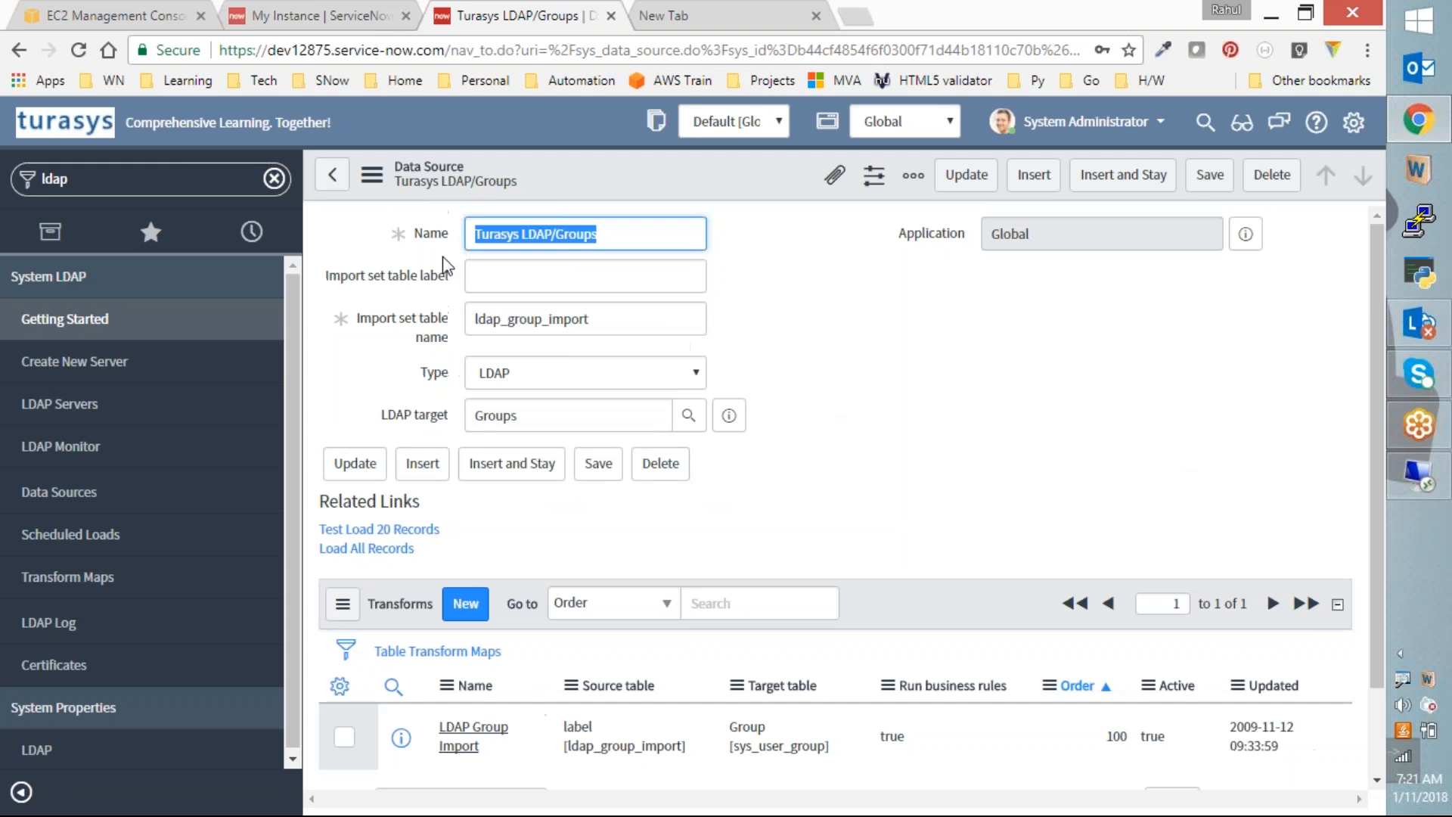
{"action": "left_click", "coordinate": [626, 330]}
{"action": "left_click_drag", "start_coordinate": [626, 331], "coordinate": [475, 321]}
{"action": "key", "text": "ctrl+c"}
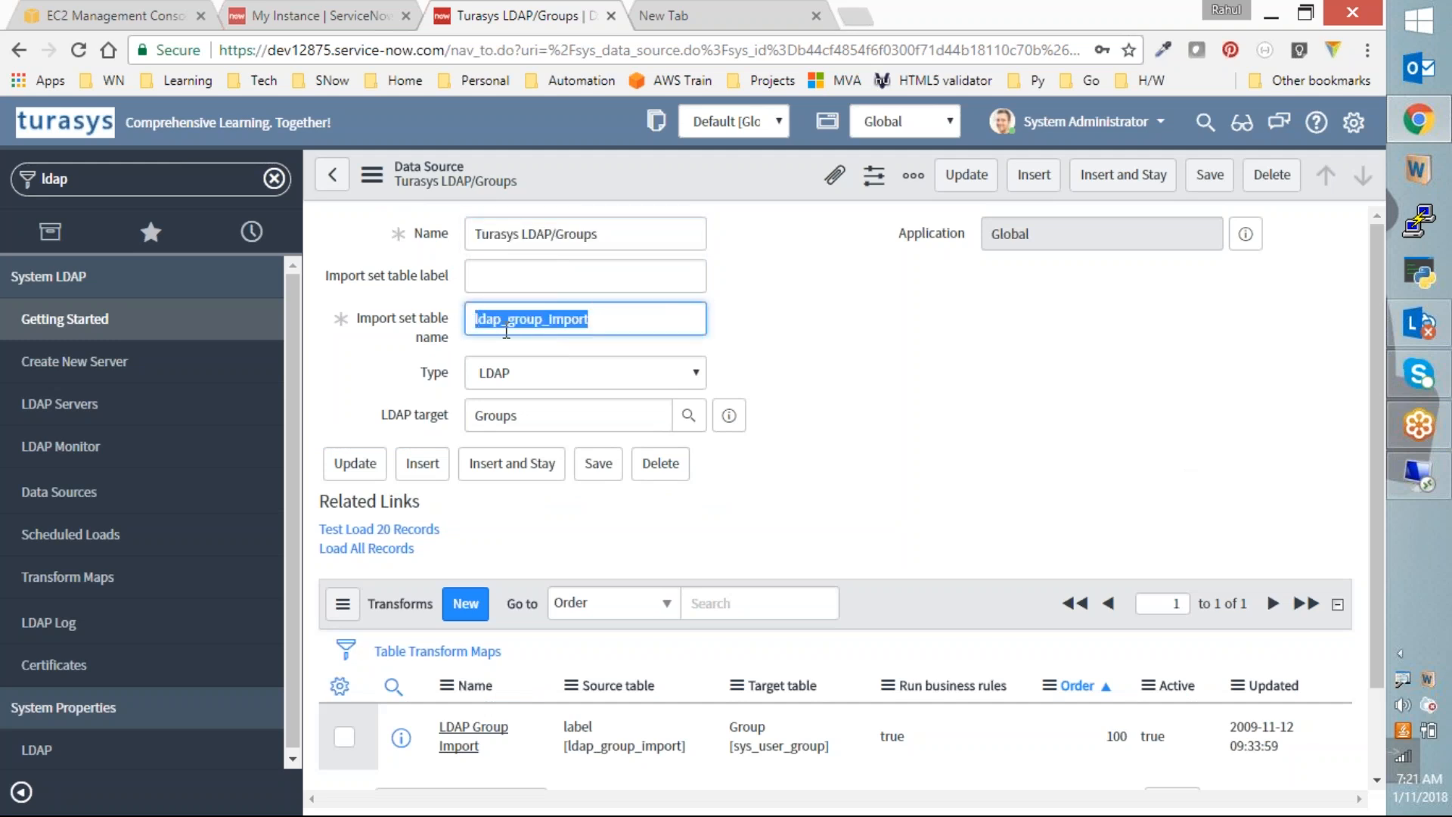
Step: Duplicate the tab and open ldap_group_import.list from the navigator filter
{"action": "right_click", "coordinate": [558, 14]}
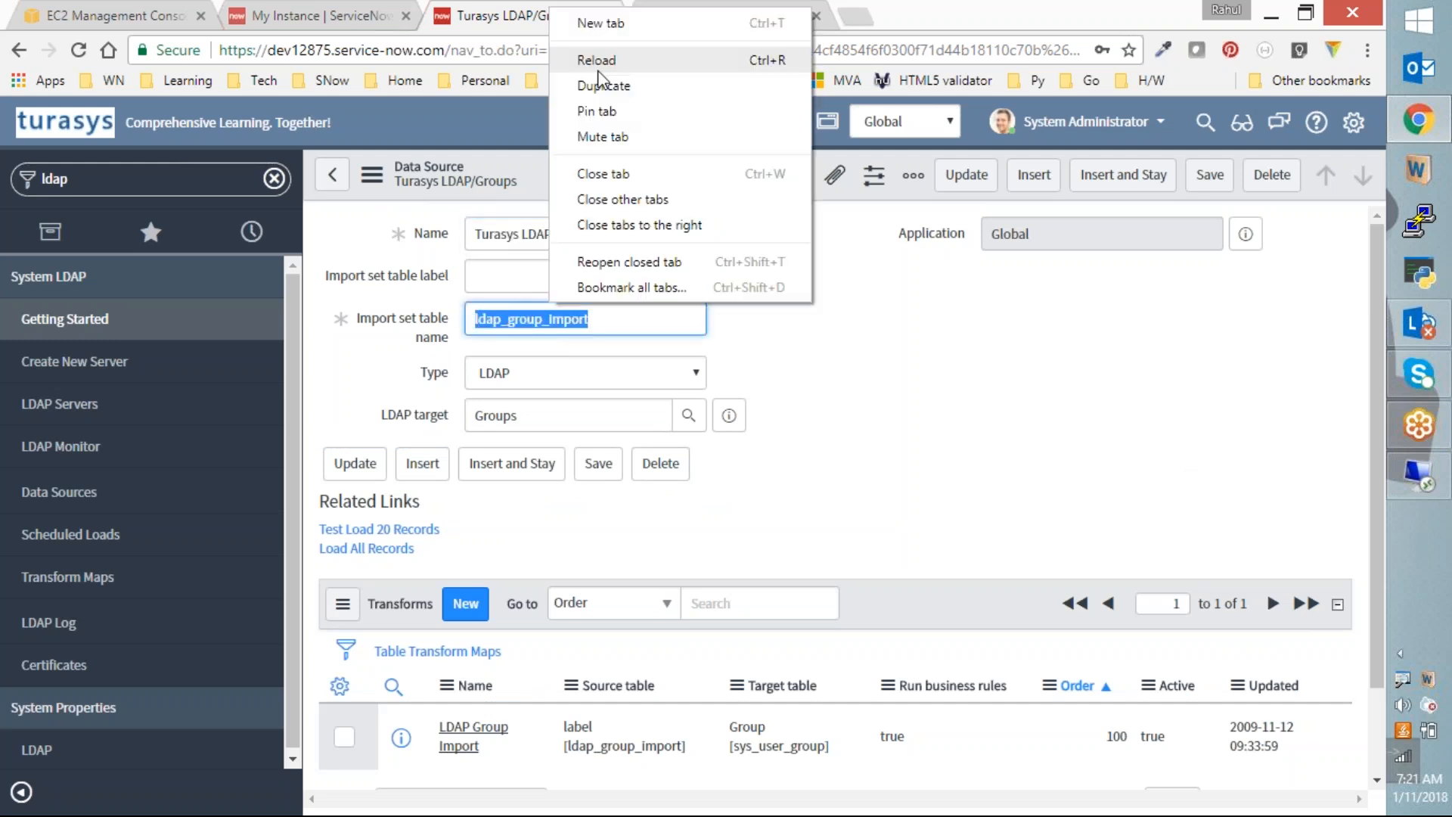
{"action": "left_click", "coordinate": [596, 88]}
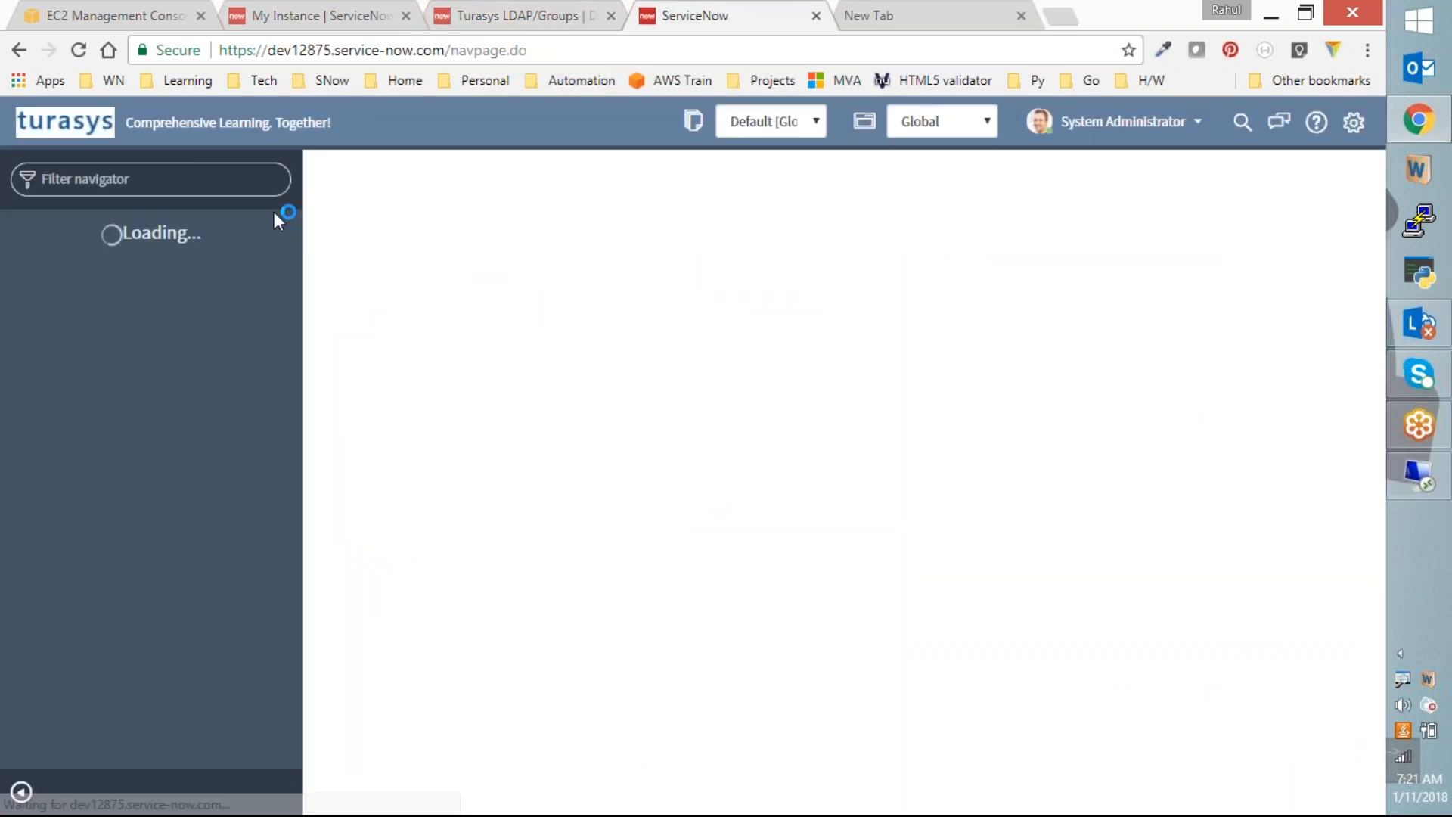
{"action": "key", "text": "ctrl+v"}
{"action": "type", "text": ".list"}
{"action": "key", "text": "Return"}
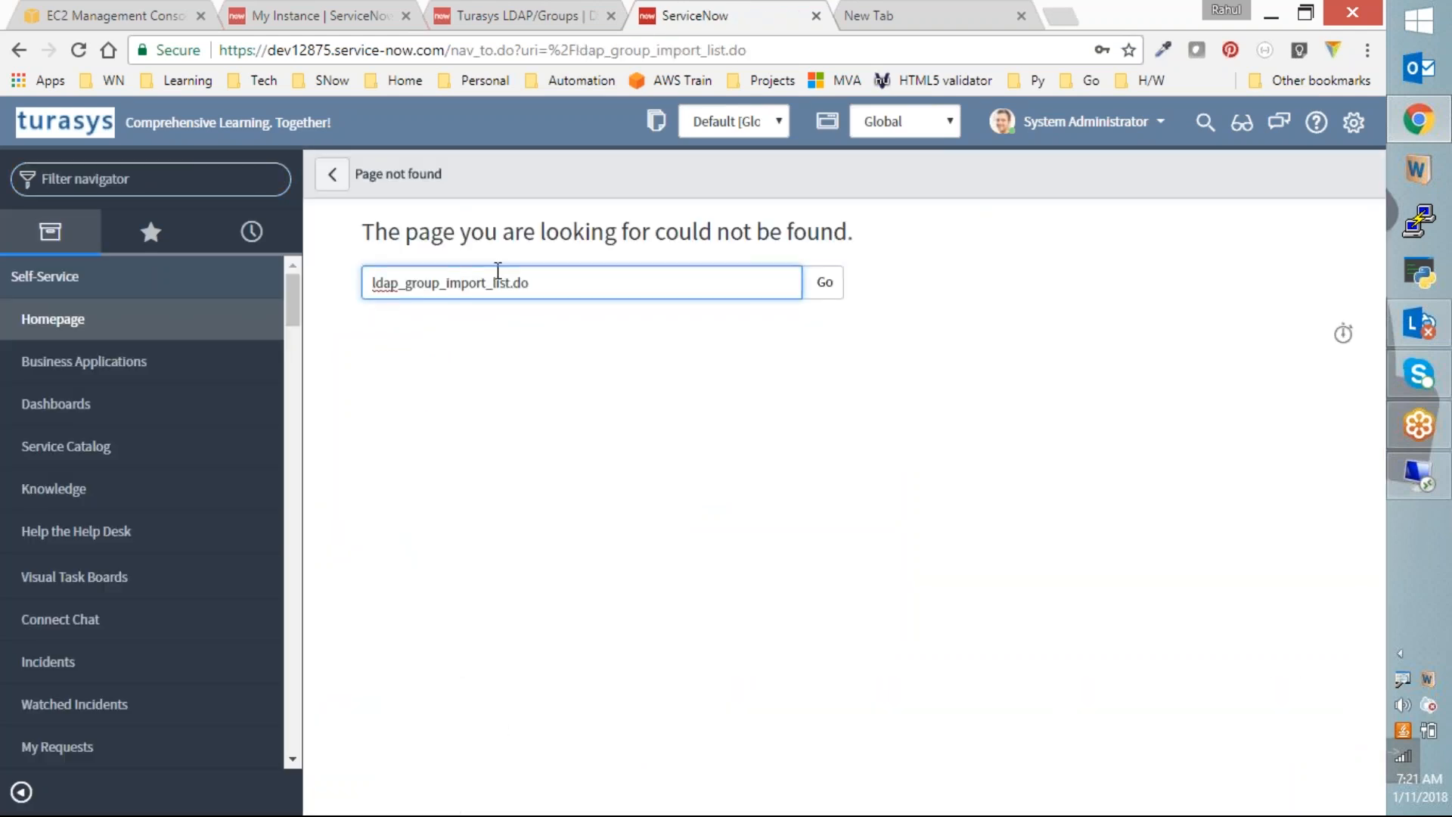
Step: Back on the data source, select the sys_user_group target table name
{"action": "left_click", "coordinate": [529, 15]}
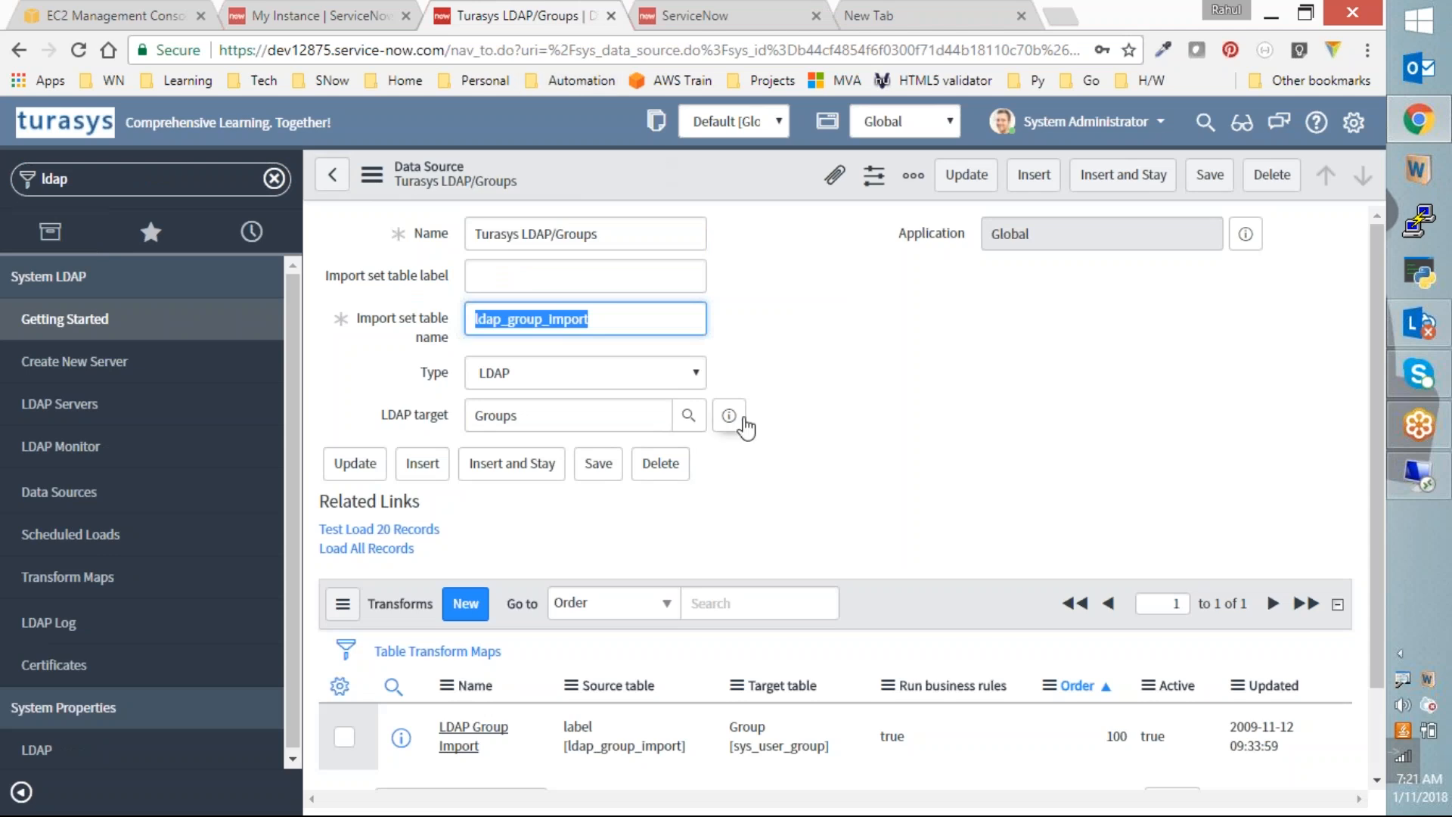
{"action": "scroll", "coordinate": [730, 620], "scroll_direction": "down", "scroll_amount": 2}
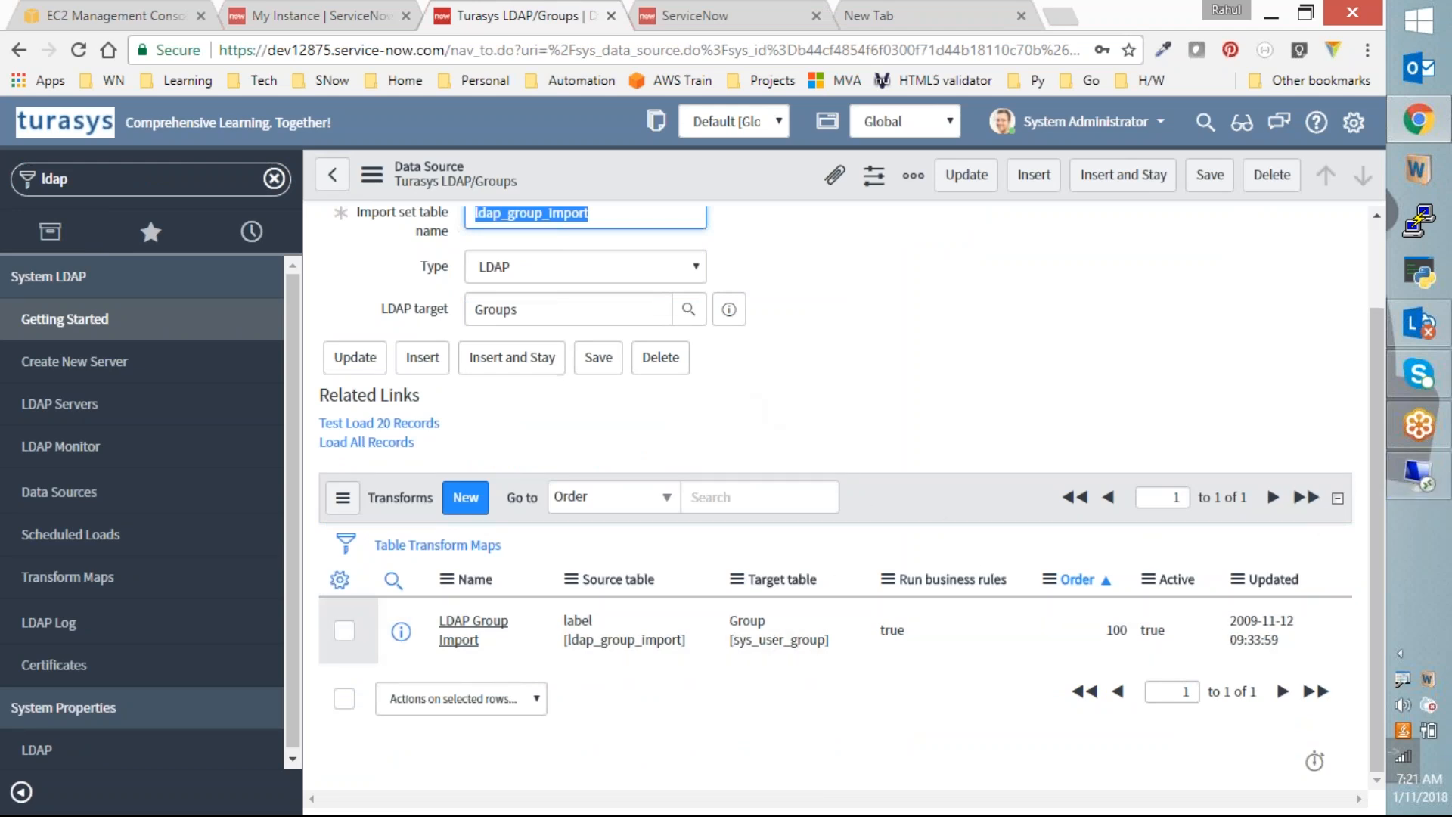
{"action": "left_click_drag", "start_coordinate": [733, 640], "coordinate": [827, 660]}
{"action": "key", "text": "ctrl+c"}
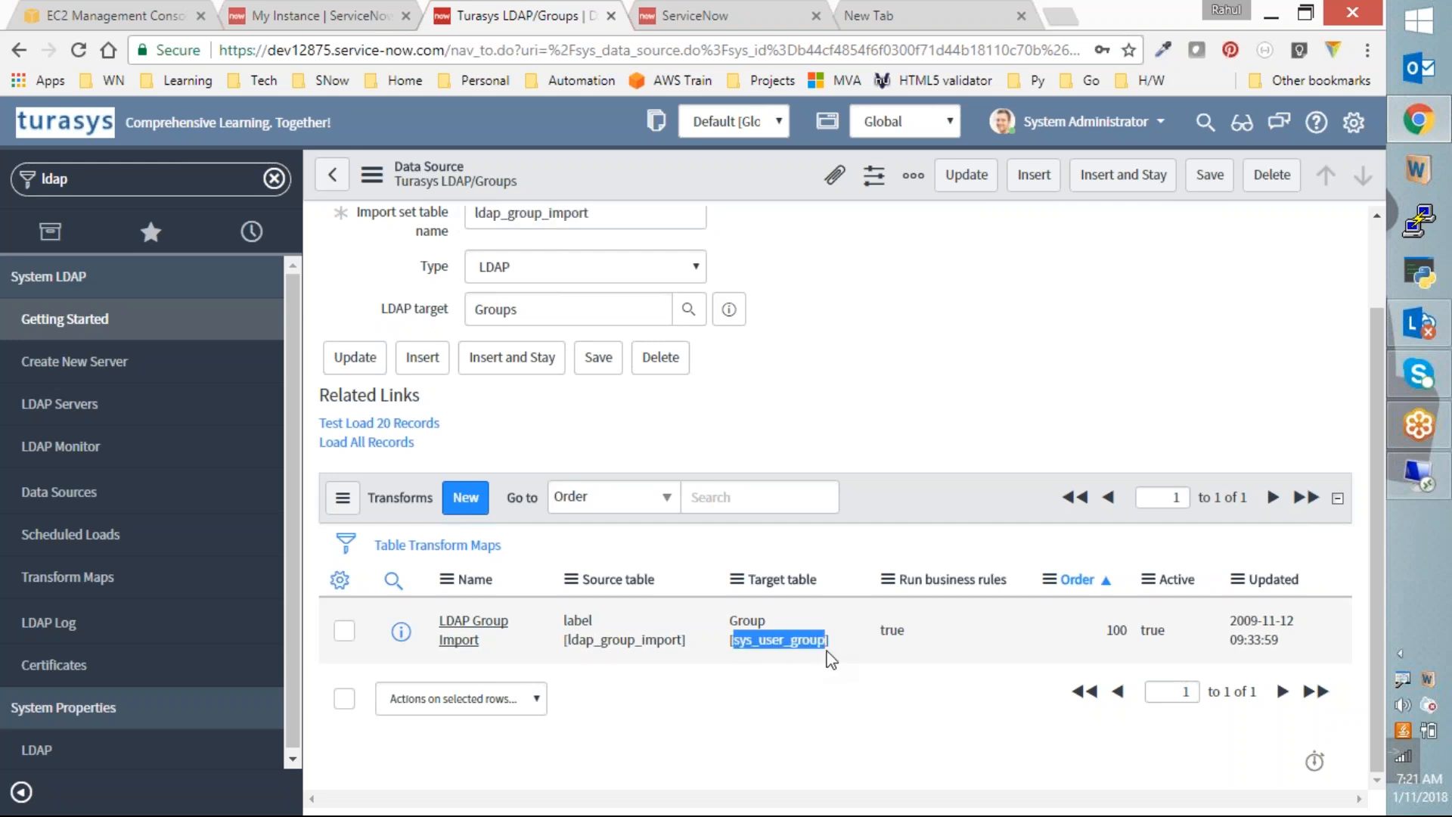
{"action": "double_click", "coordinate": [175, 180]}
Step: Open sys_user_group.list in the second tab, sort by Updated, then return to the data source
{"action": "left_click", "coordinate": [758, 7]}
{"action": "left_click", "coordinate": [170, 184]}
{"action": "key", "text": "ctrl+v"}
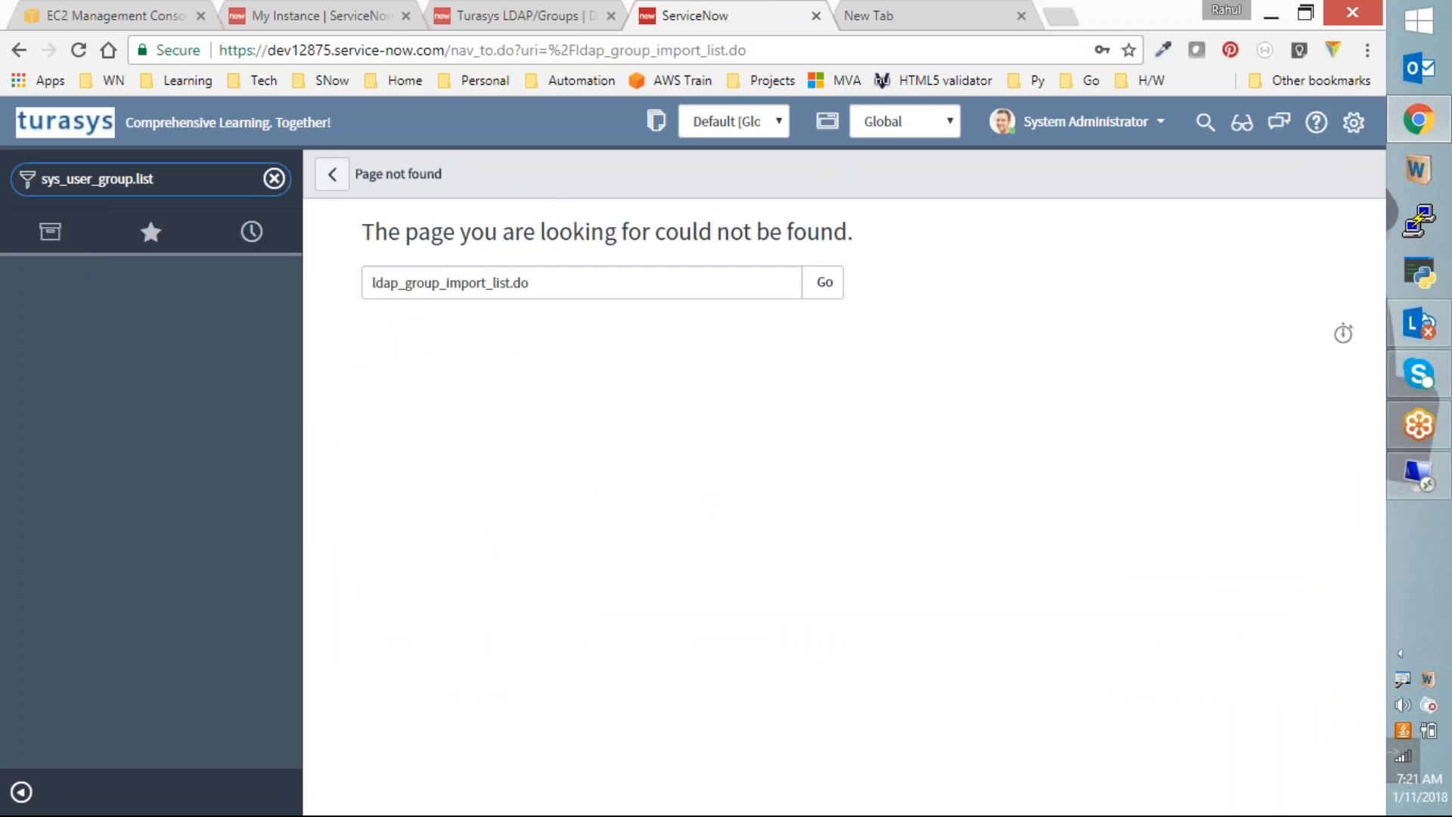
{"action": "type", "text": ".list"}
{"action": "key", "text": "Return"}
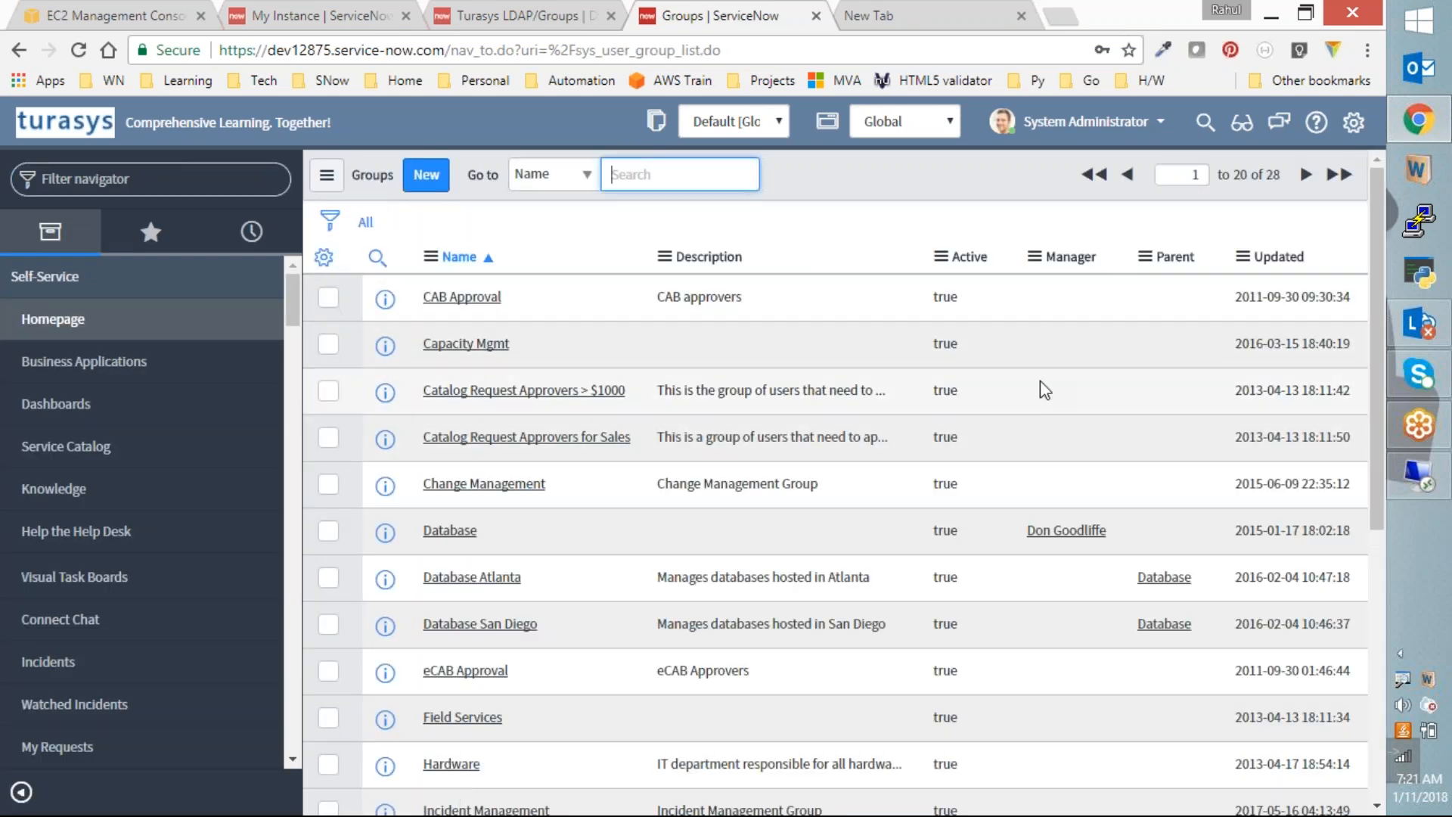
{"action": "left_click", "coordinate": [1255, 258]}
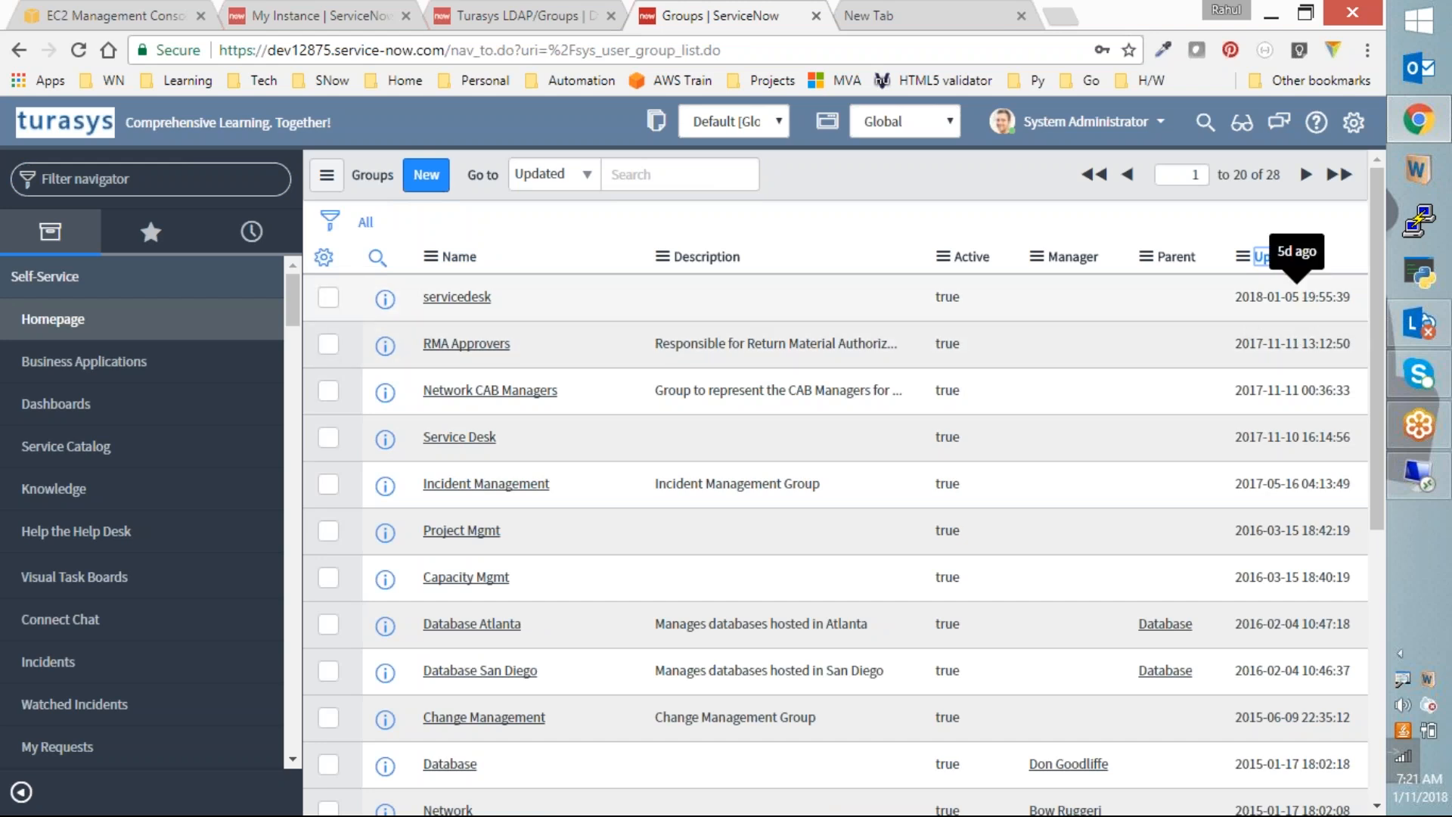
{"action": "left_click", "coordinate": [573, 11]}
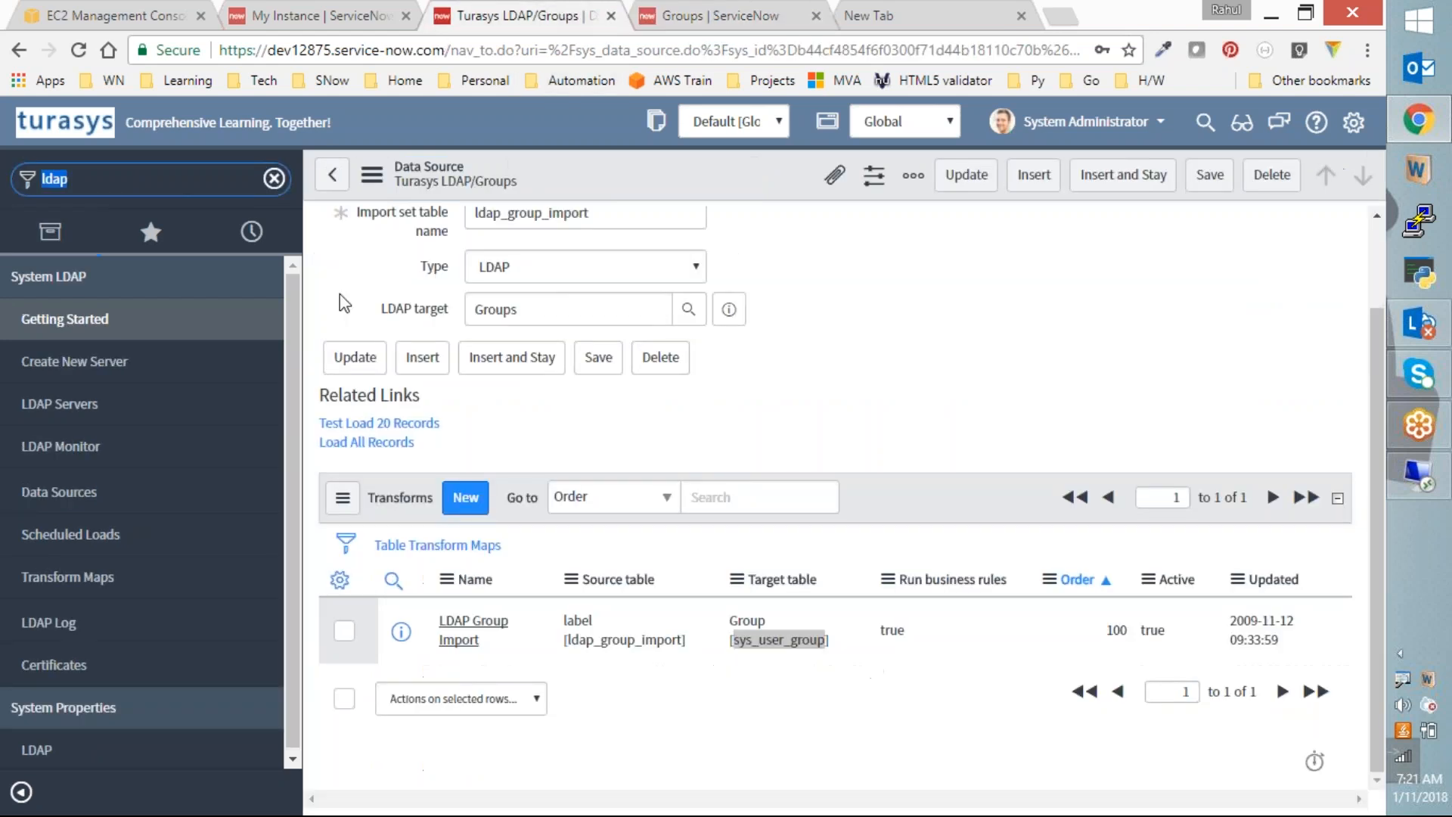
Step: Open the Turasys LDAP record from the LDAP Servers list
{"action": "left_click", "coordinate": [106, 409]}
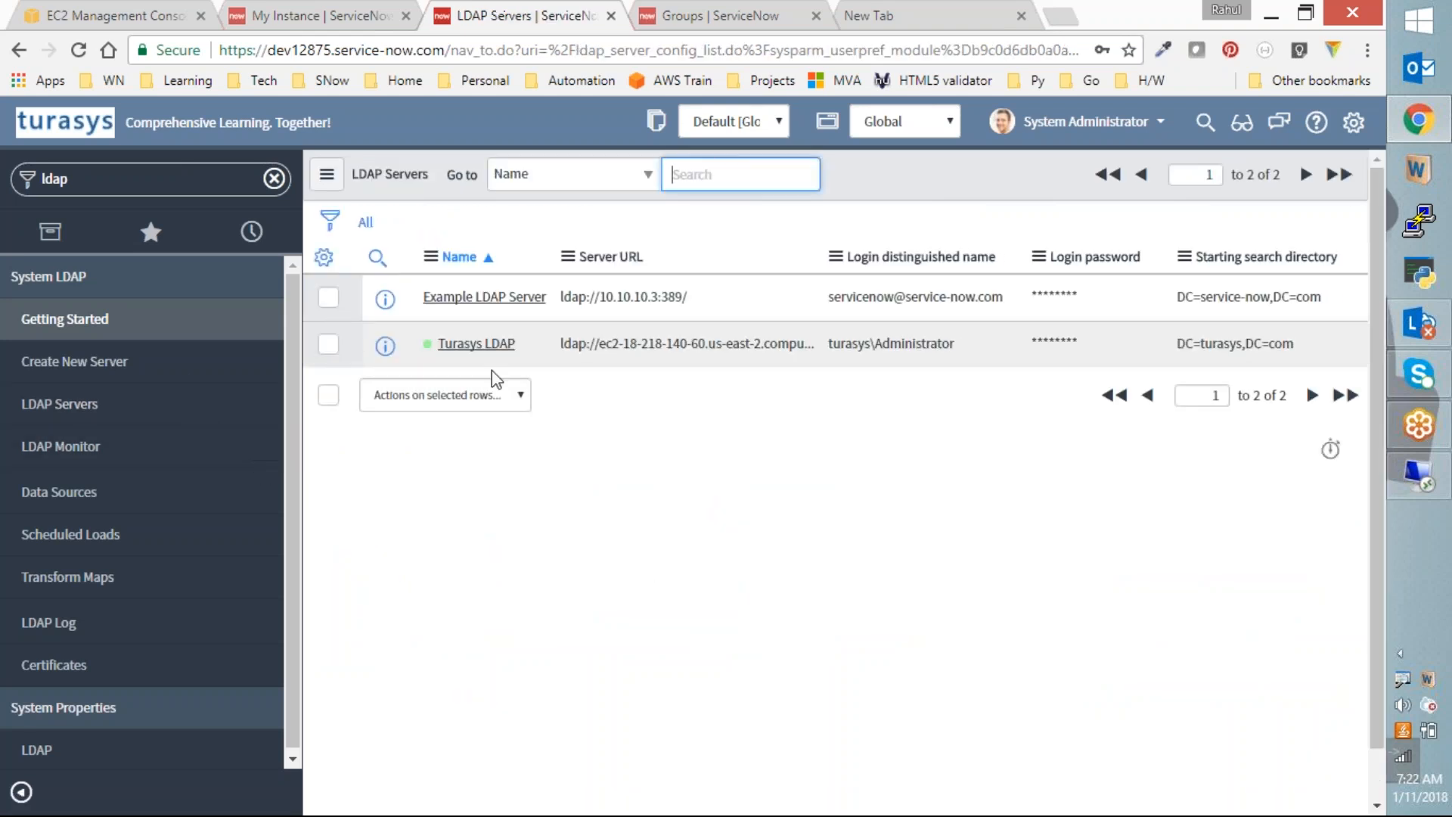
{"action": "left_click", "coordinate": [477, 343]}
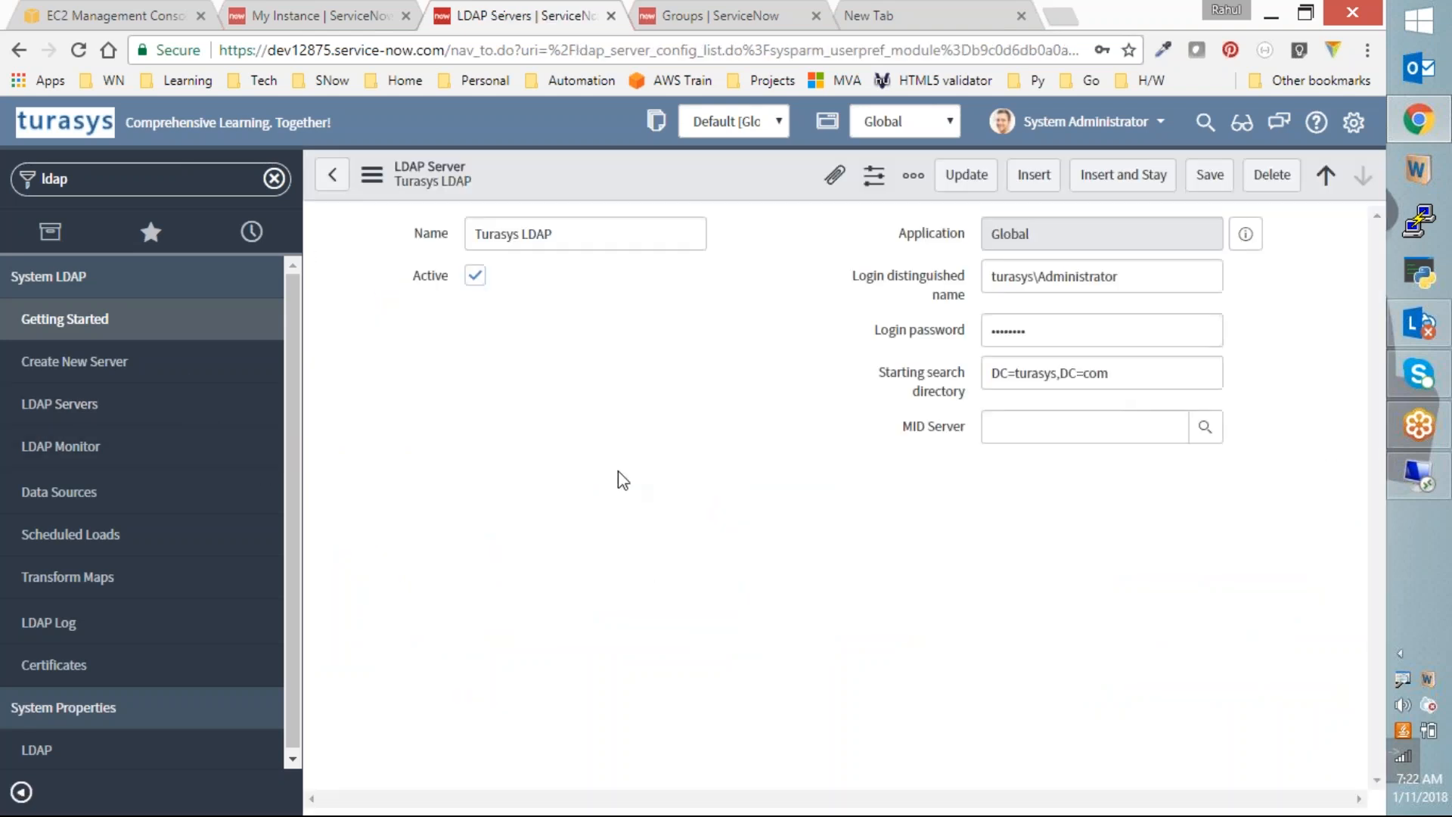
{"action": "scroll", "coordinate": [618, 472], "scroll_direction": "down", "scroll_amount": 5}
{"action": "scroll", "coordinate": [605, 488], "scroll_direction": "down", "scroll_amount": 1}
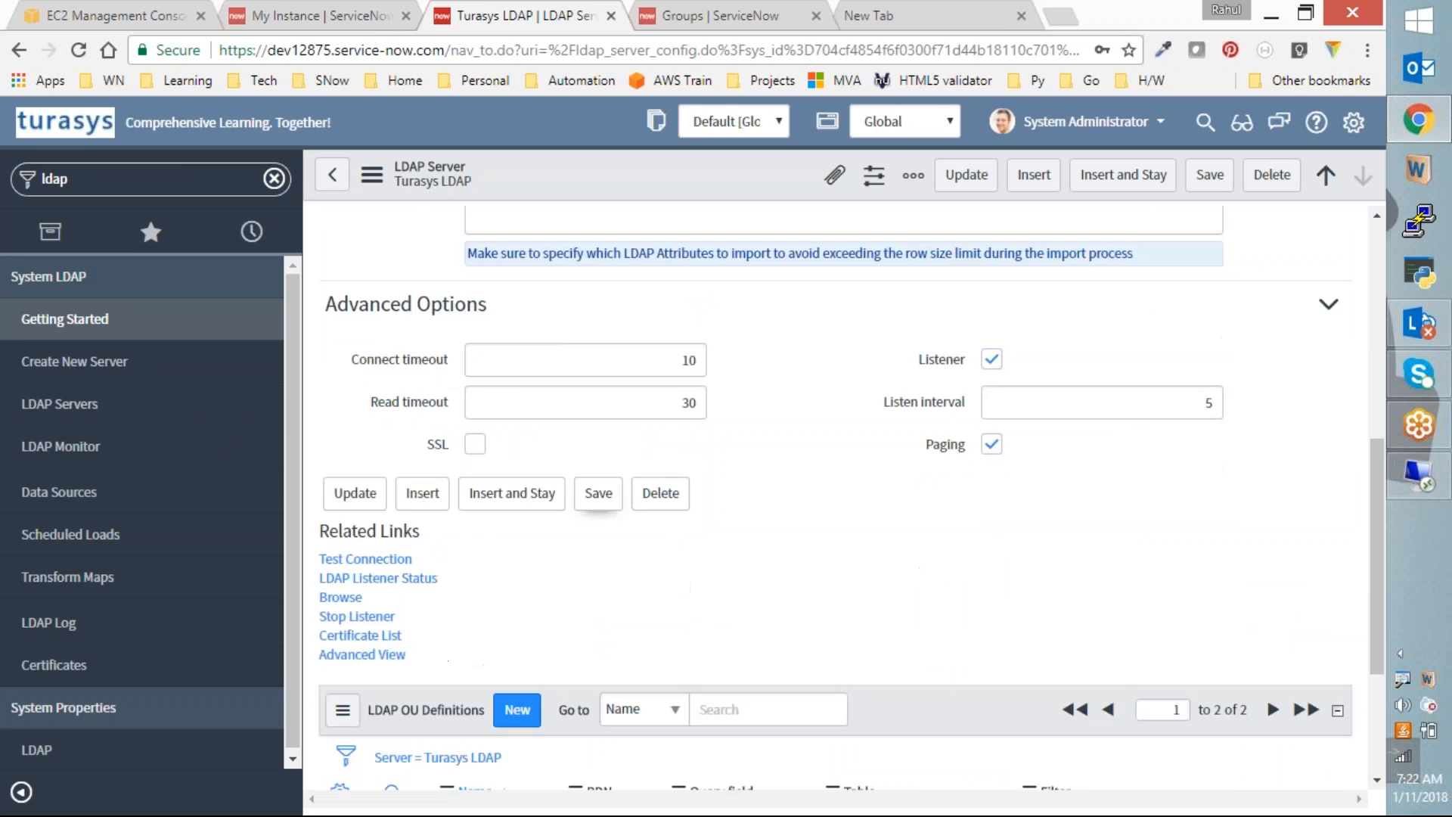
{"action": "scroll", "coordinate": [589, 503], "scroll_direction": "up", "scroll_amount": 5}
{"action": "scroll", "coordinate": [503, 580], "scroll_direction": "down", "scroll_amount": 3}
{"action": "scroll", "coordinate": [397, 605], "scroll_direction": "down", "scroll_amount": 4}
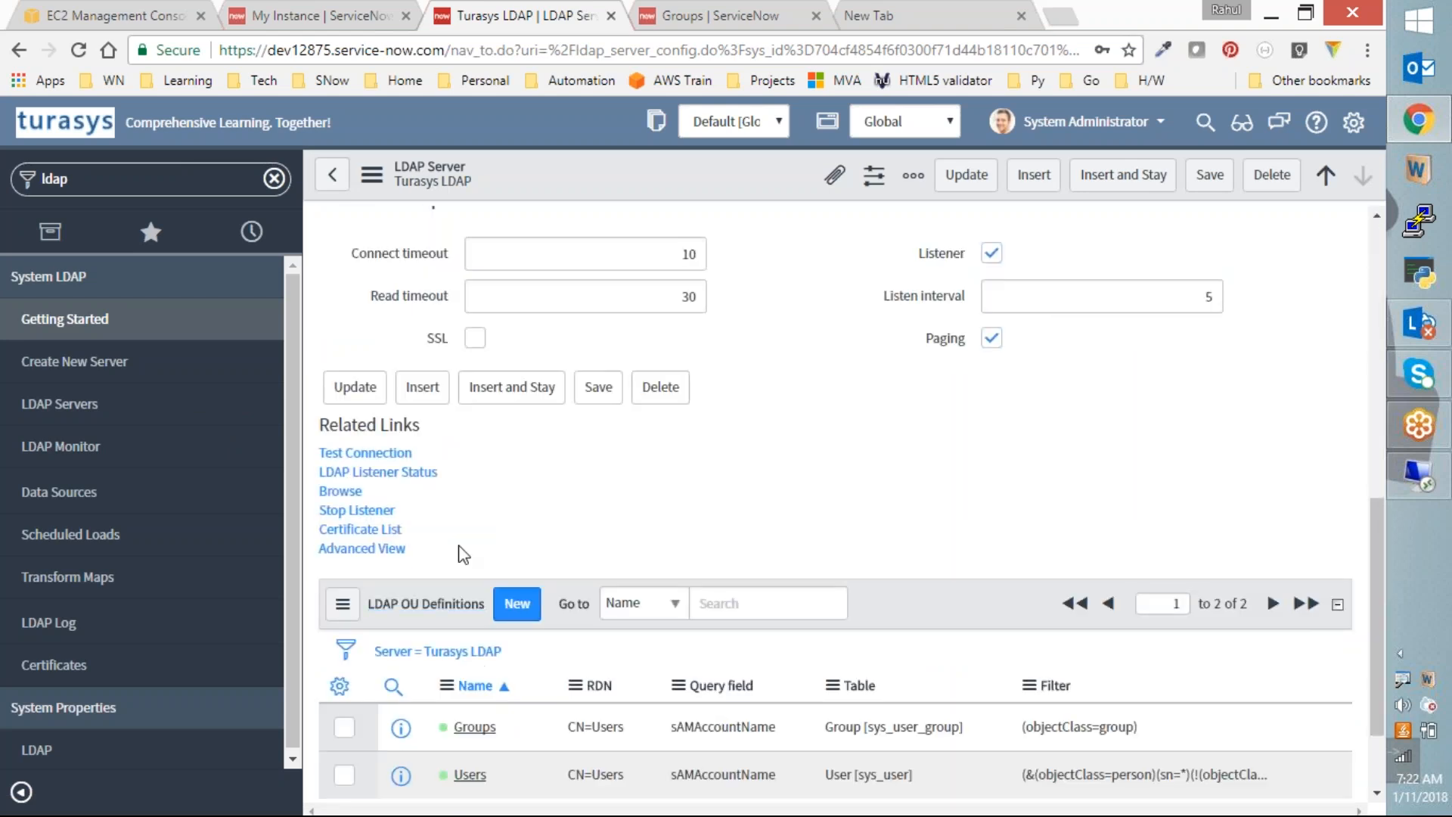
Step: Check the LDAP Listener Status, which shows Active, close it, and launch the LDAP browser
{"action": "left_click", "coordinate": [410, 476]}
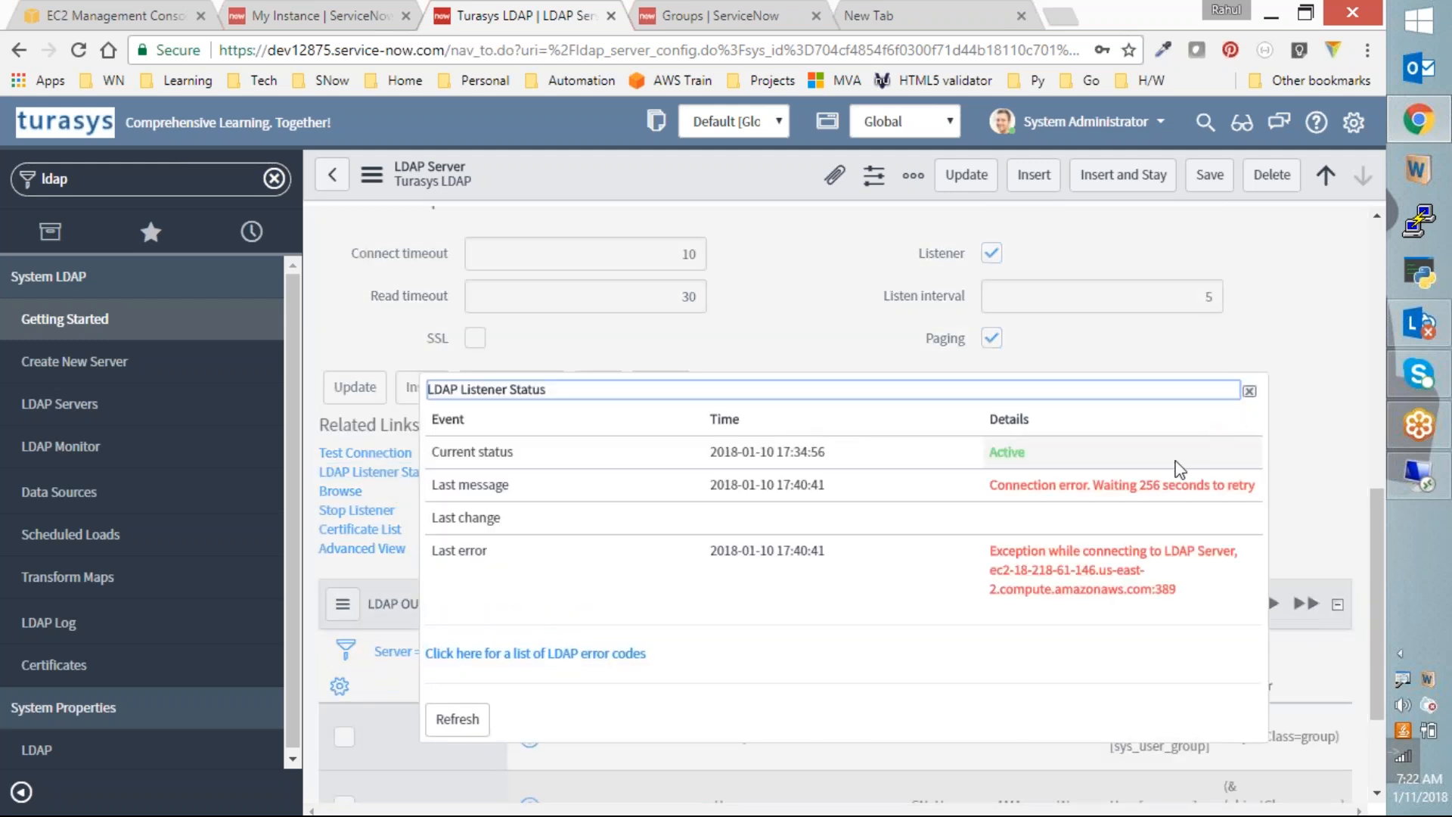
{"action": "left_click_drag", "start_coordinate": [1036, 454], "coordinate": [965, 452]}
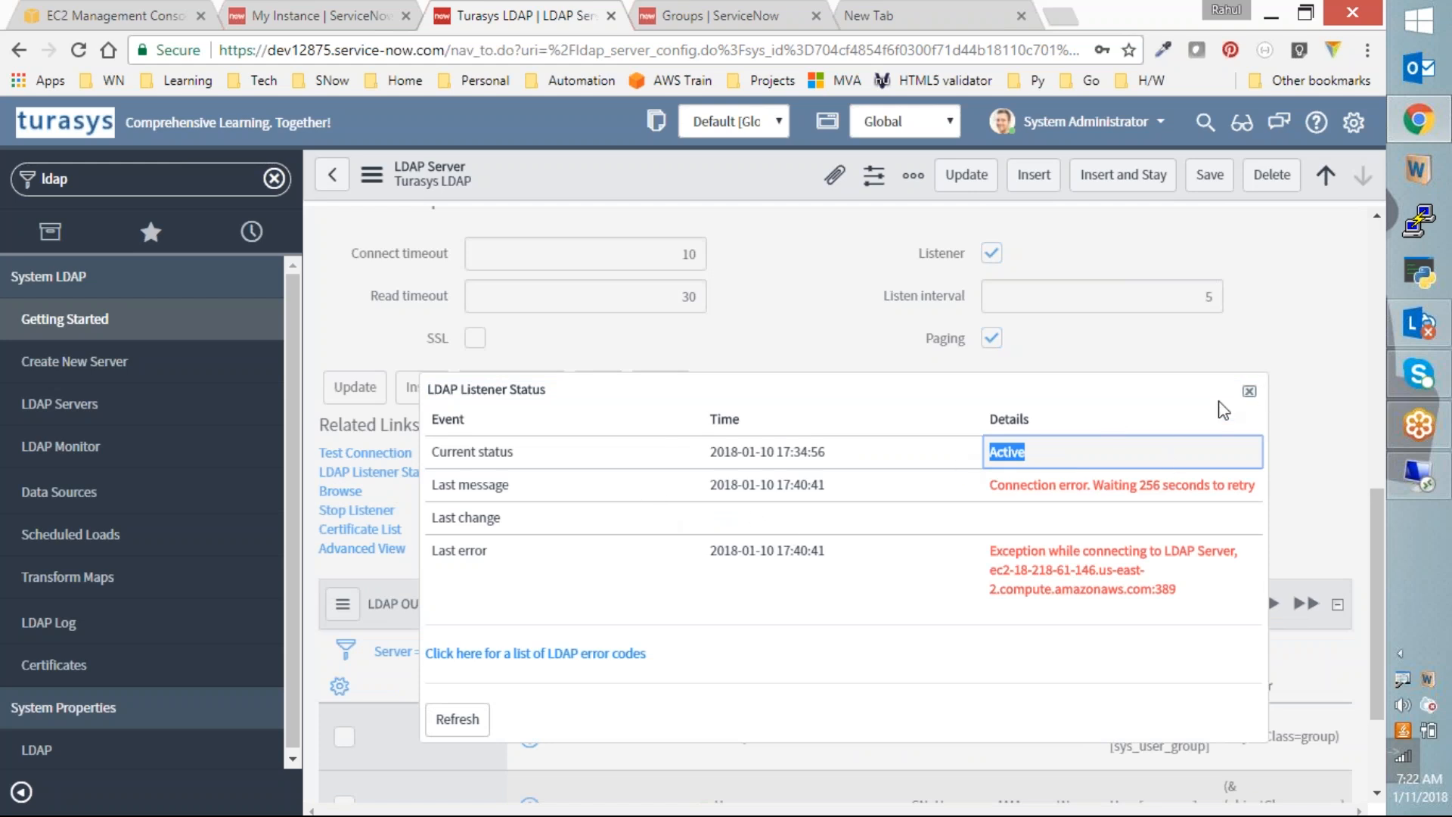
{"action": "left_click", "coordinate": [1248, 392]}
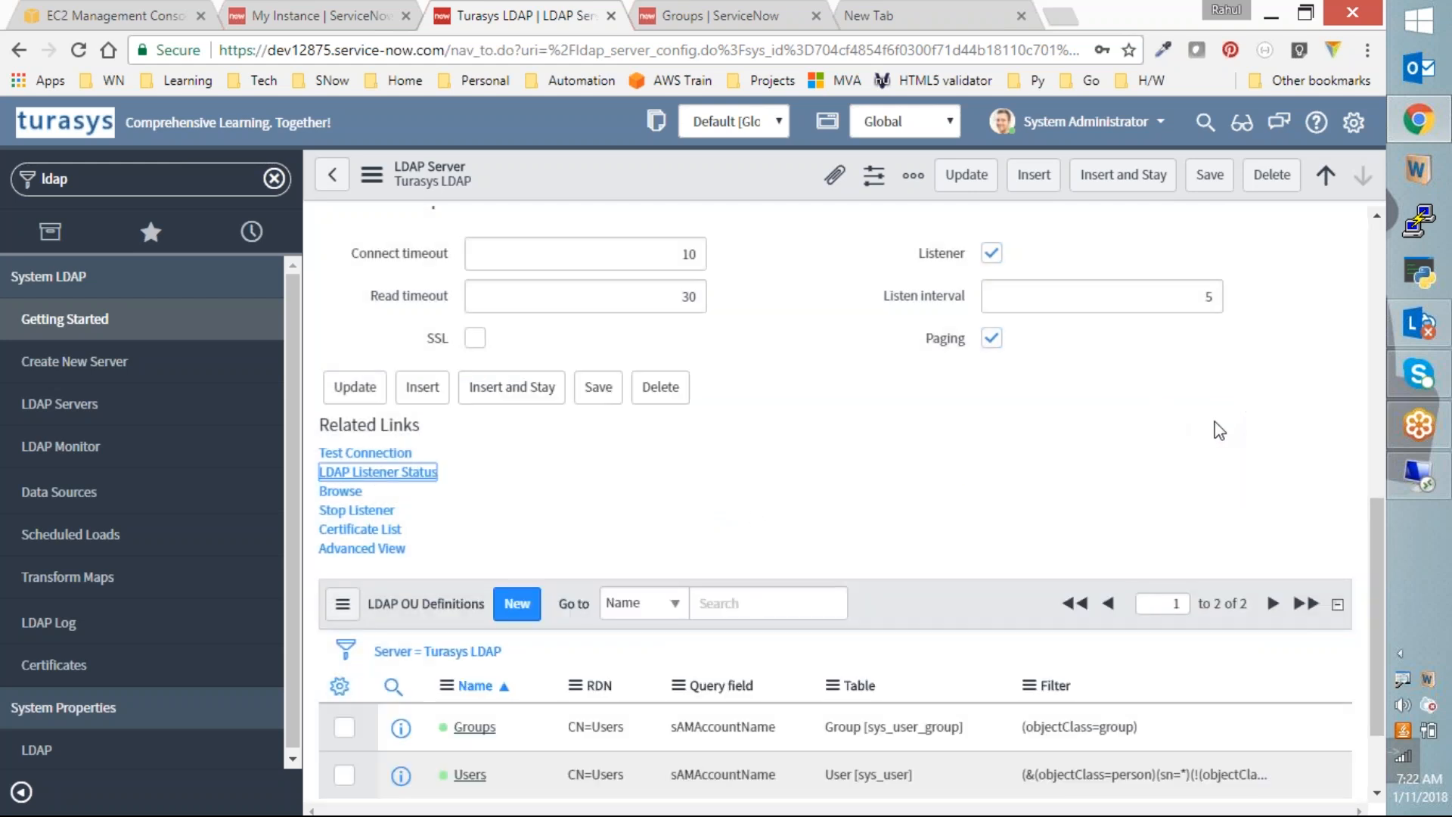
{"action": "left_click", "coordinate": [340, 493]}
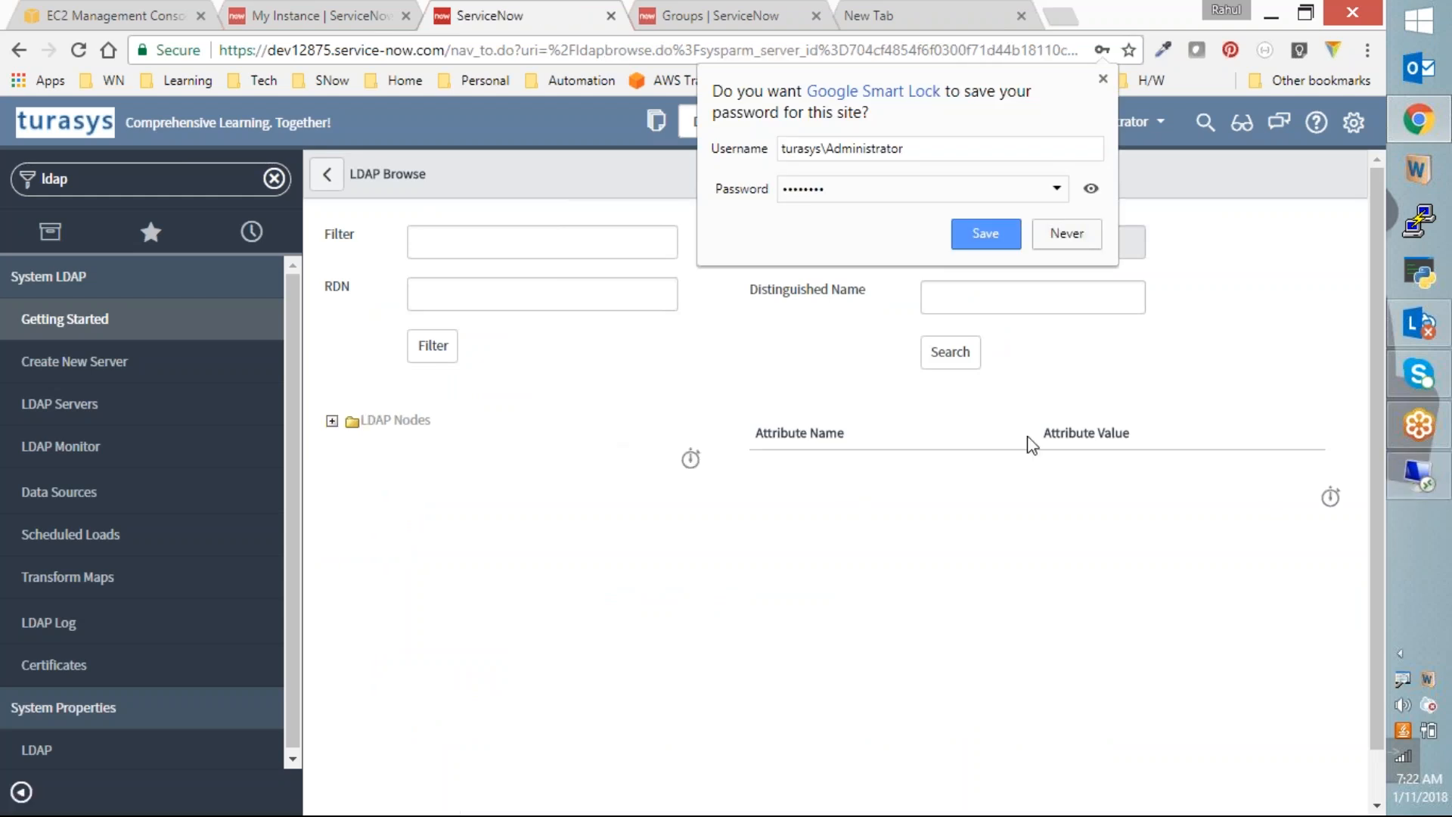
Step: Dismiss the save-password prompt, expand LDAP Nodes and CN=Users, and scroll its entries
{"action": "left_click", "coordinate": [1134, 690]}
{"action": "left_click", "coordinate": [1424, 476]}
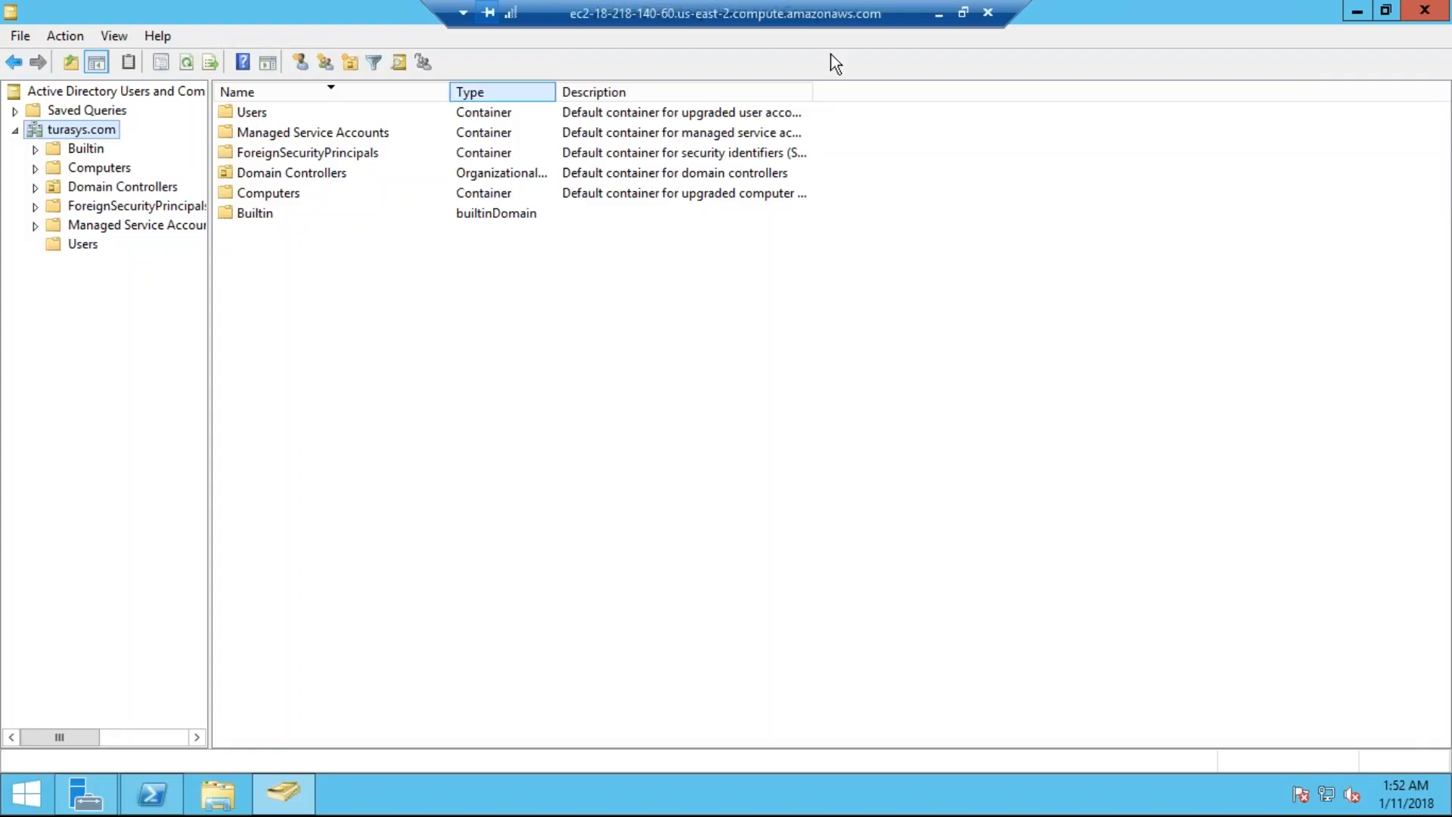
{"action": "left_click", "coordinate": [938, 14]}
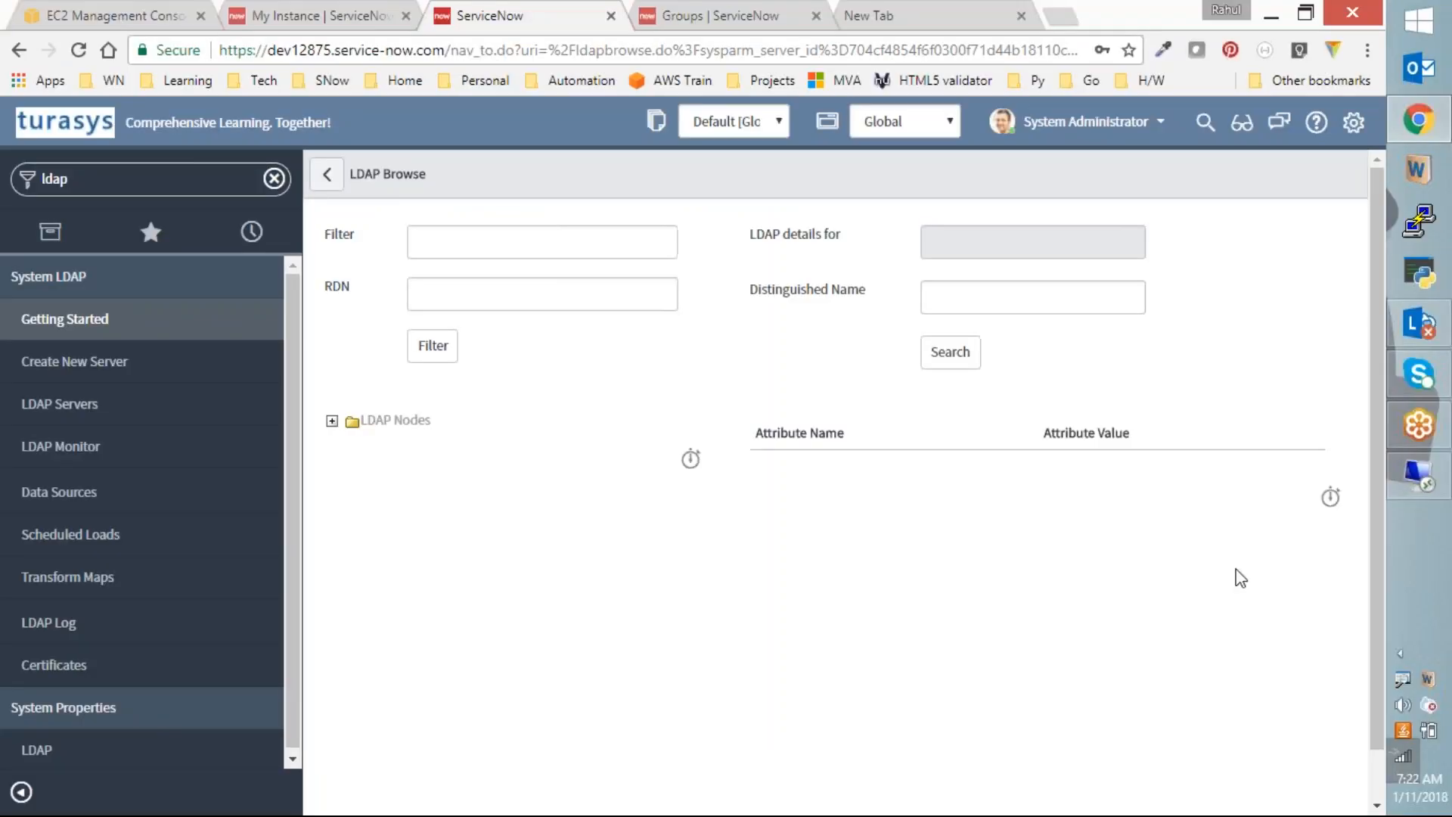
{"action": "left_click", "coordinate": [332, 421]}
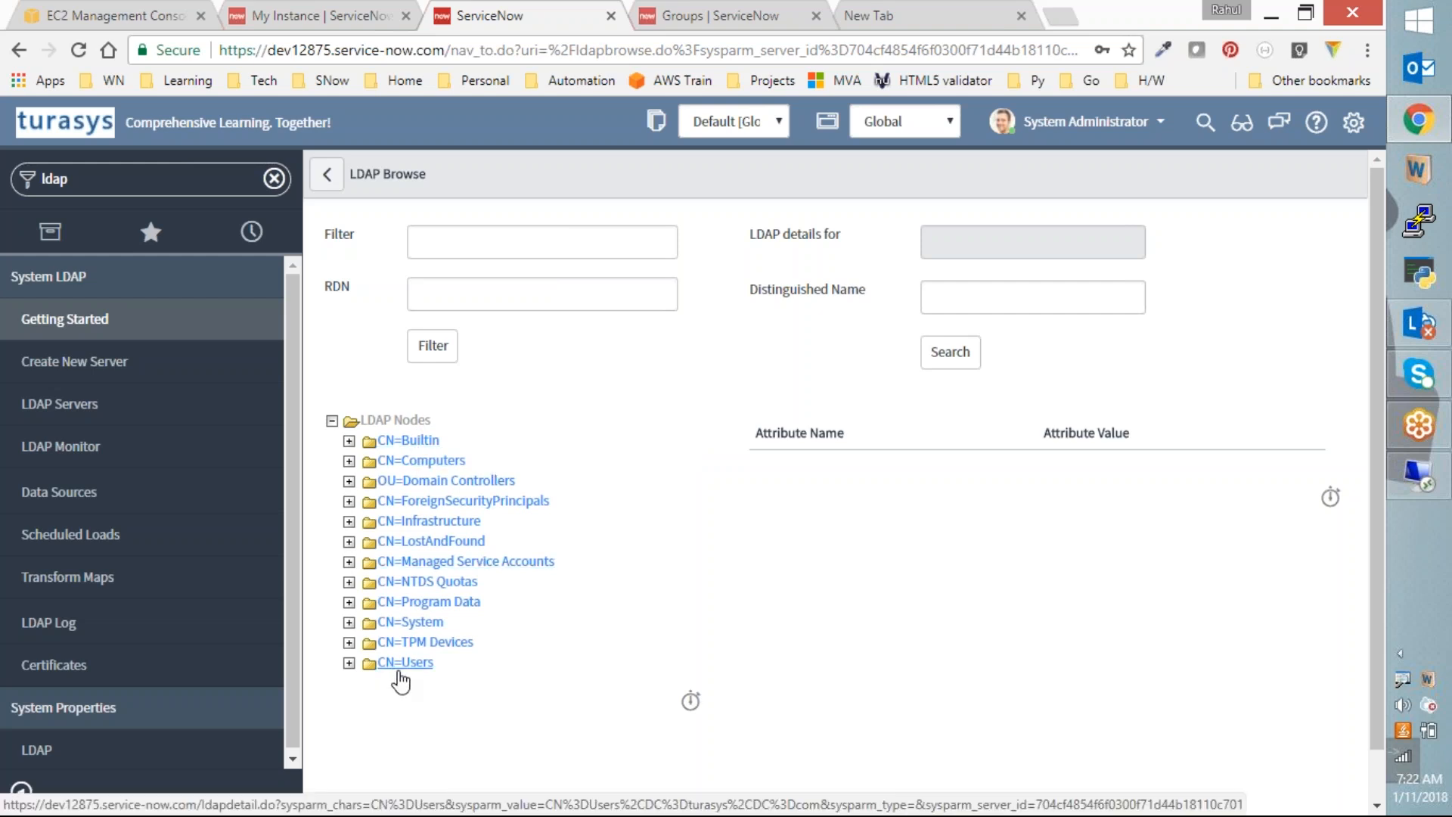
{"action": "left_click", "coordinate": [350, 663]}
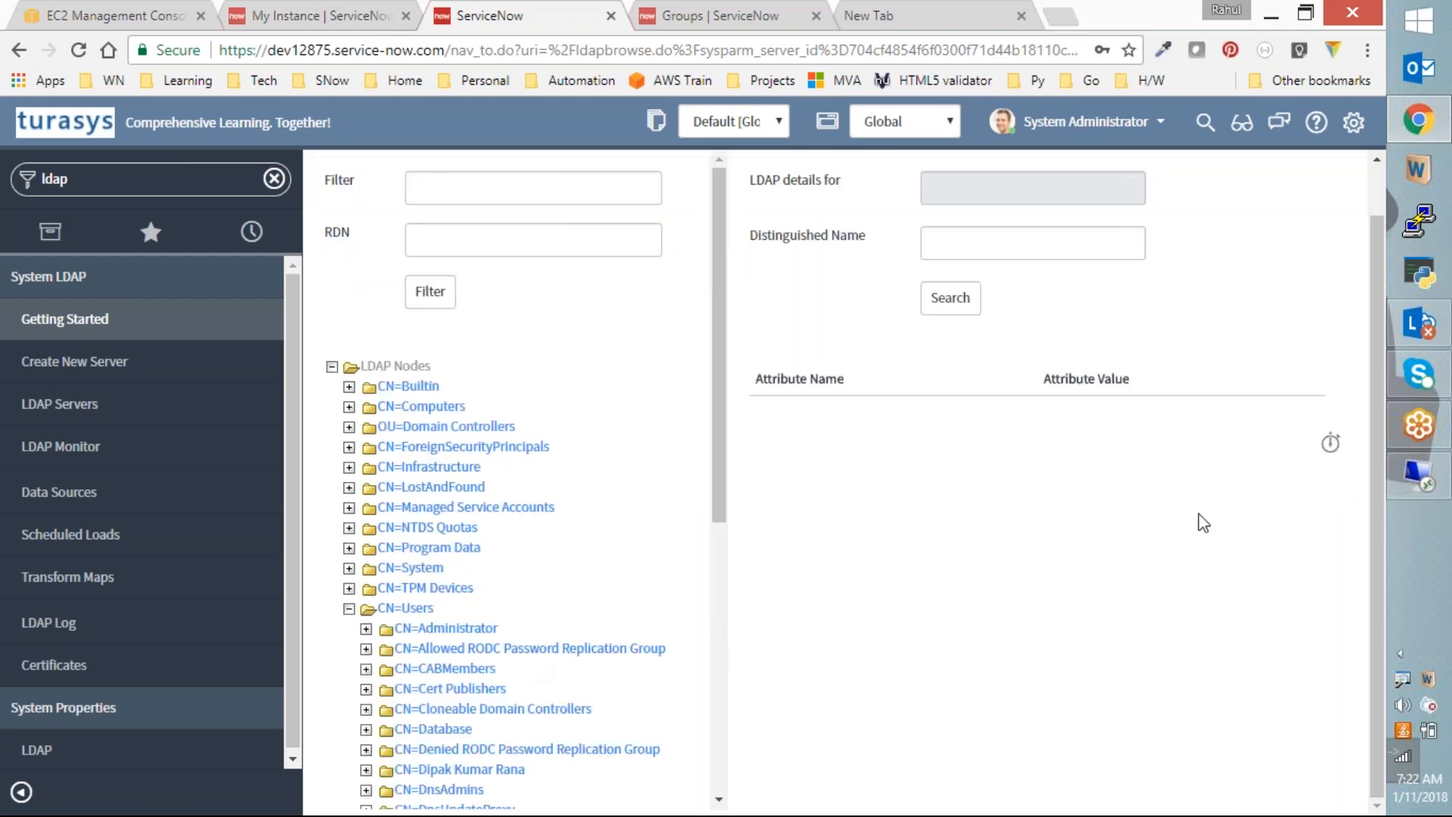
{"action": "left_click_drag", "start_coordinate": [718, 484], "coordinate": [690, 782]}
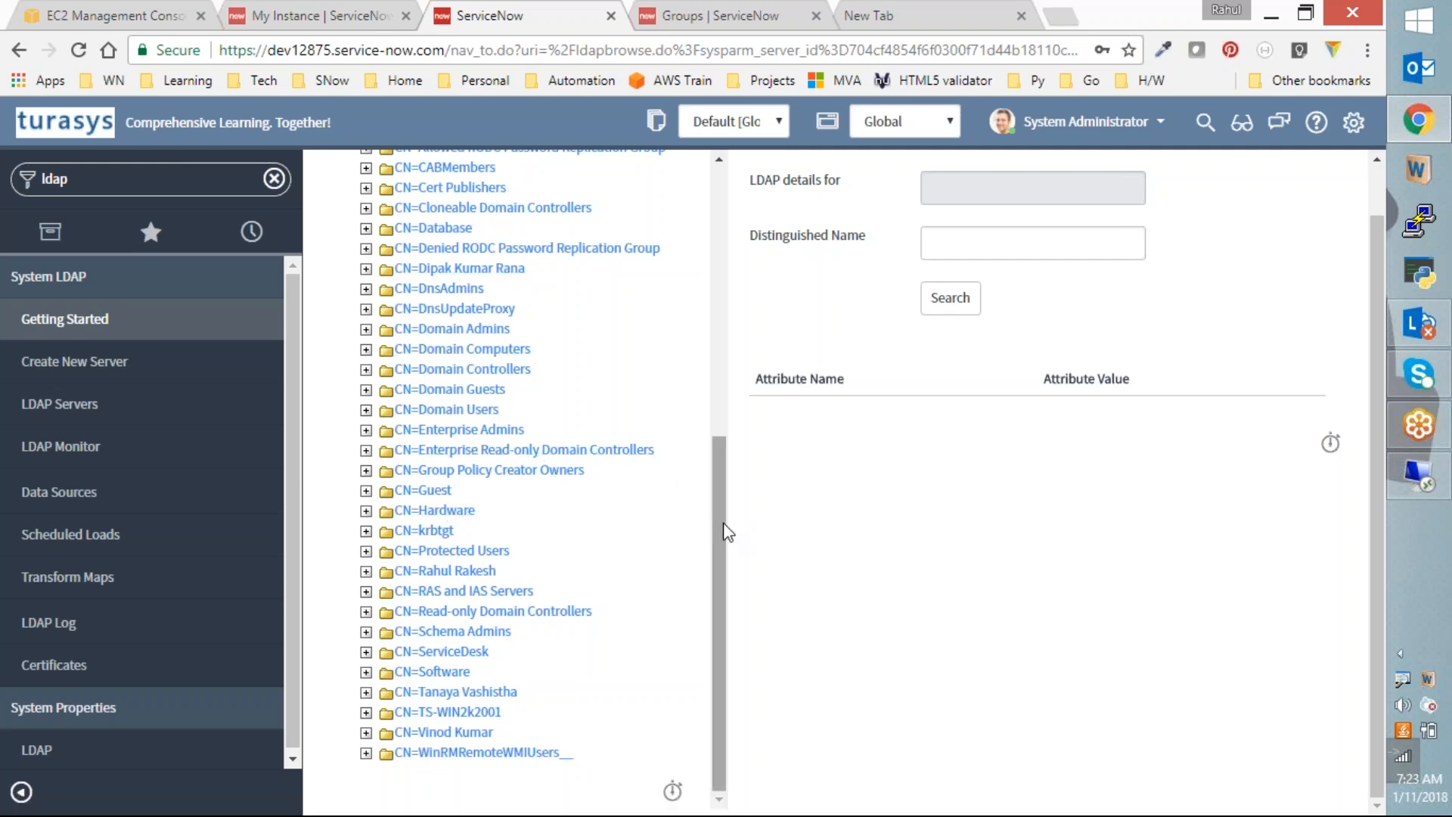
{"action": "scroll", "coordinate": [704, 348], "scroll_direction": "up", "scroll_amount": 3}
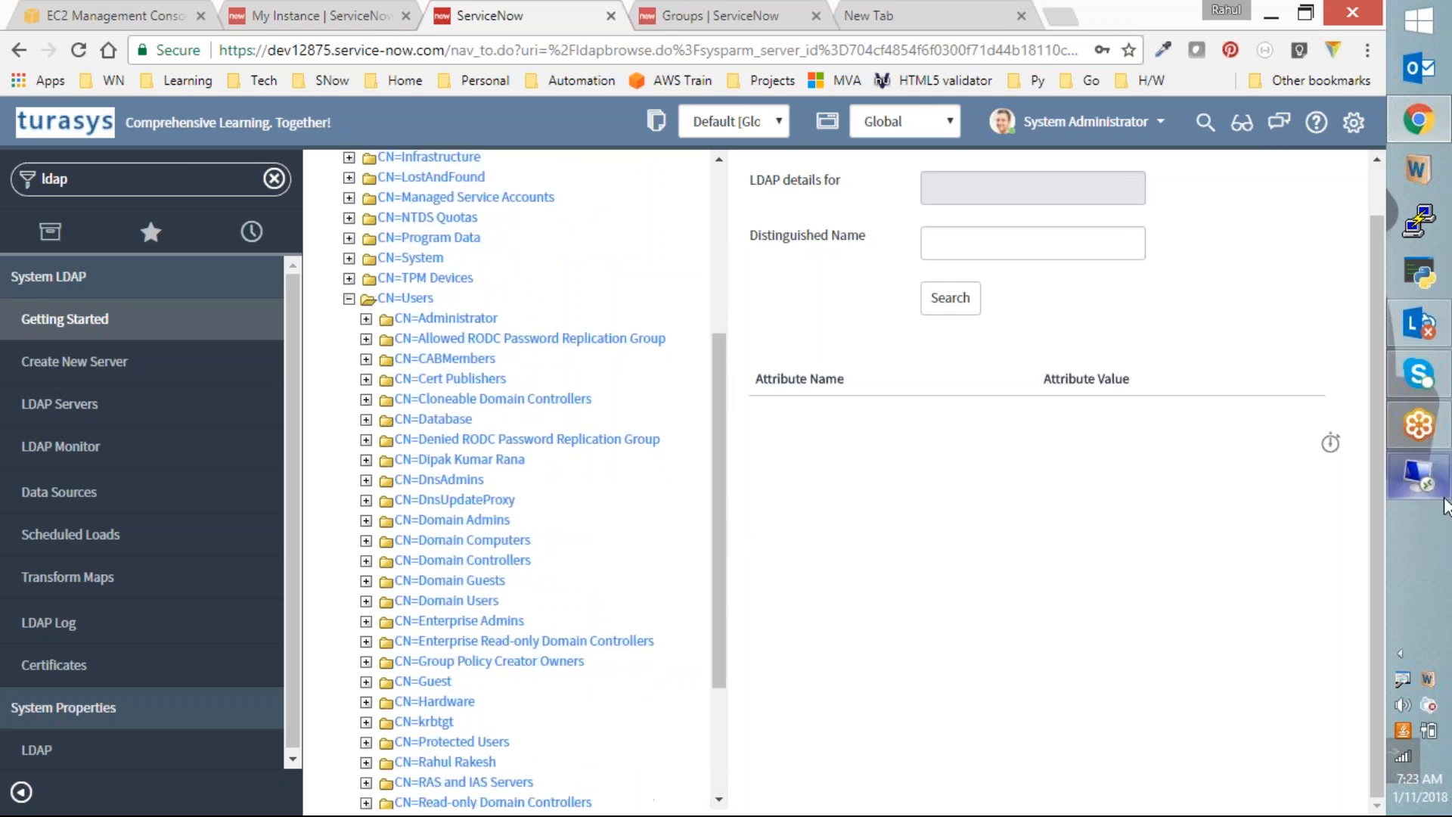
Step: Start a new AD user in Users with first name Test, last name User, logon tuser
{"action": "left_click", "coordinate": [1437, 488]}
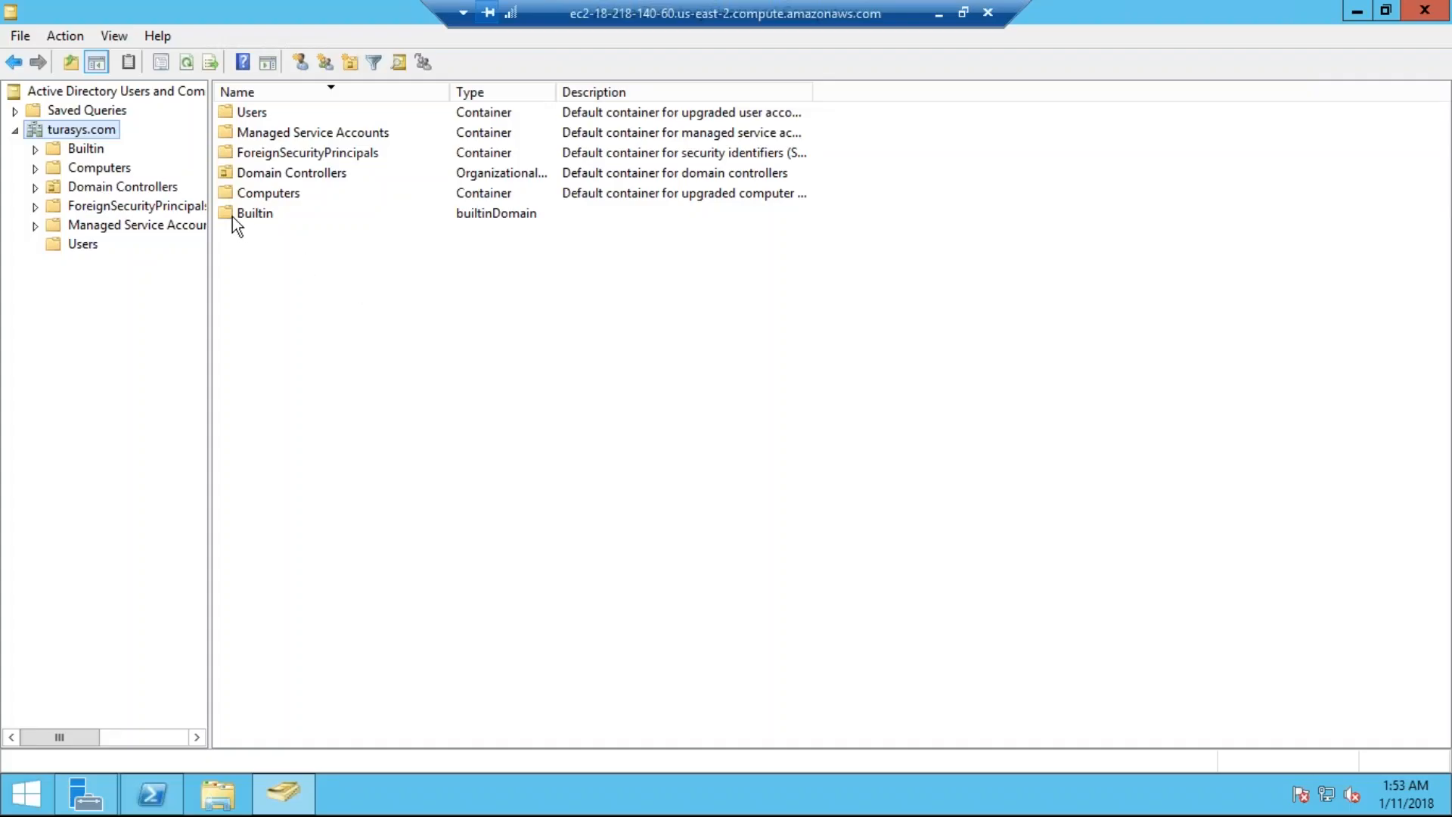
{"action": "left_click", "coordinate": [87, 244]}
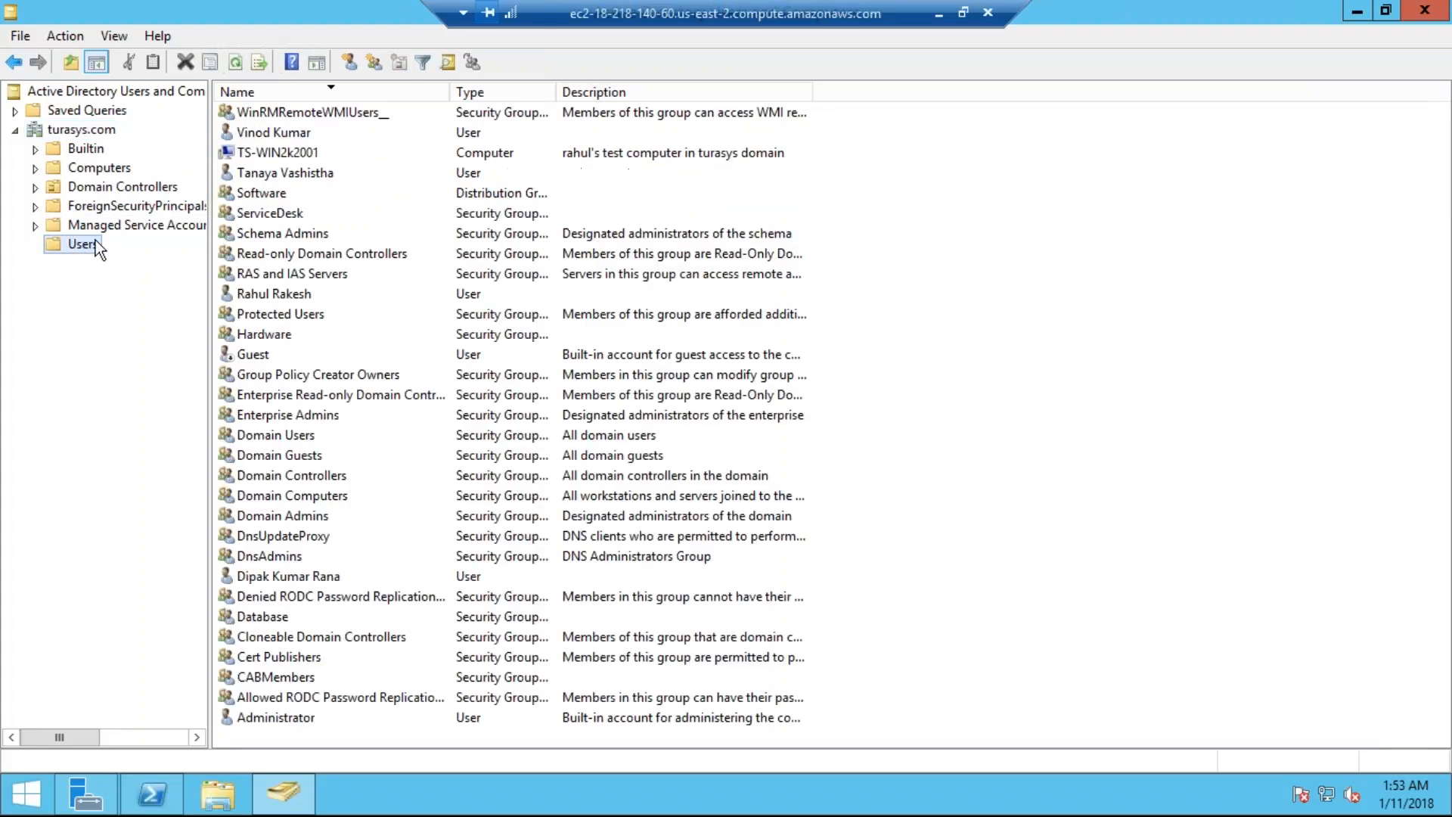
{"action": "right_click", "coordinate": [1061, 248]}
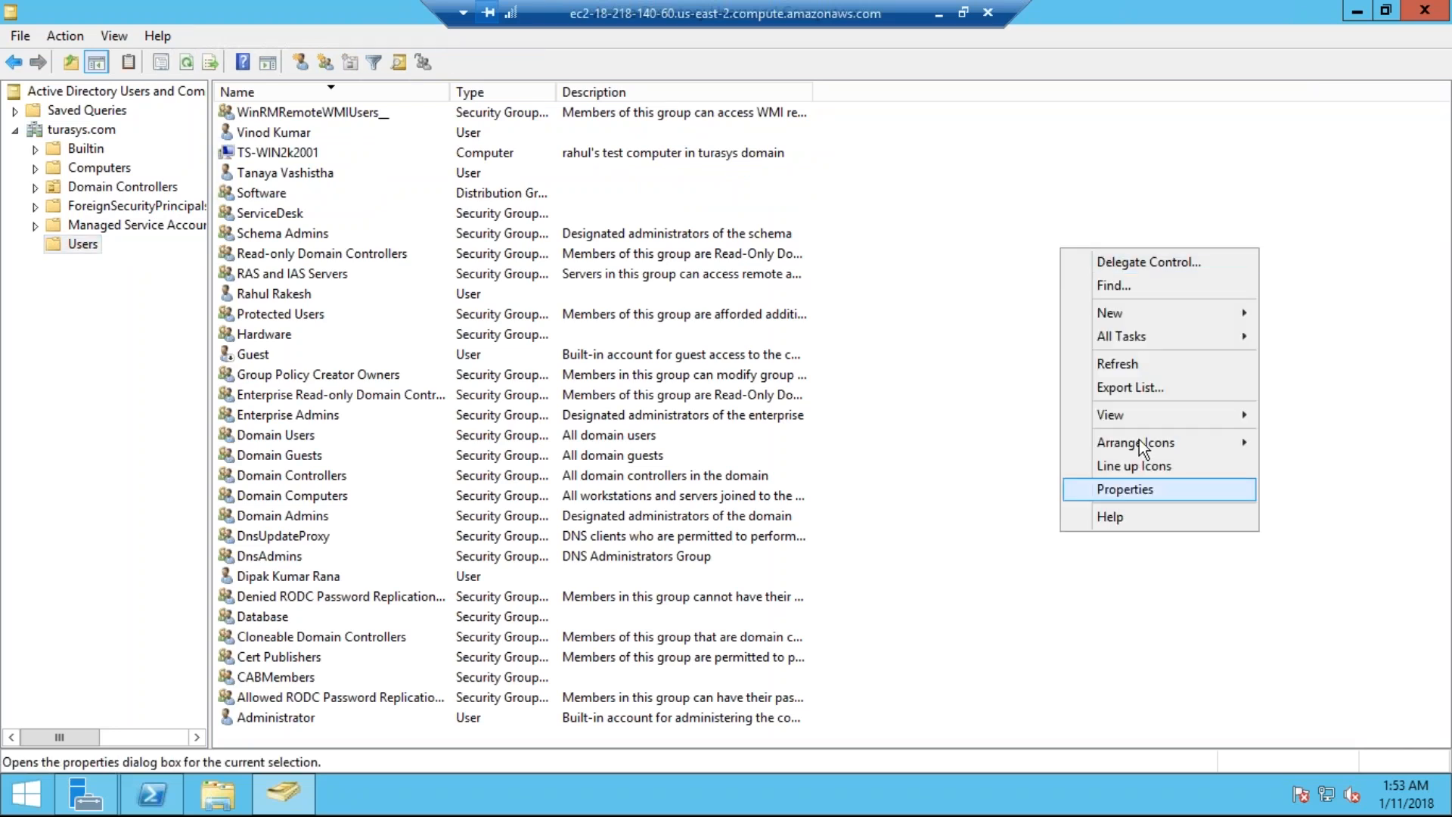
{"action": "mouse_move", "coordinate": [1210, 309]}
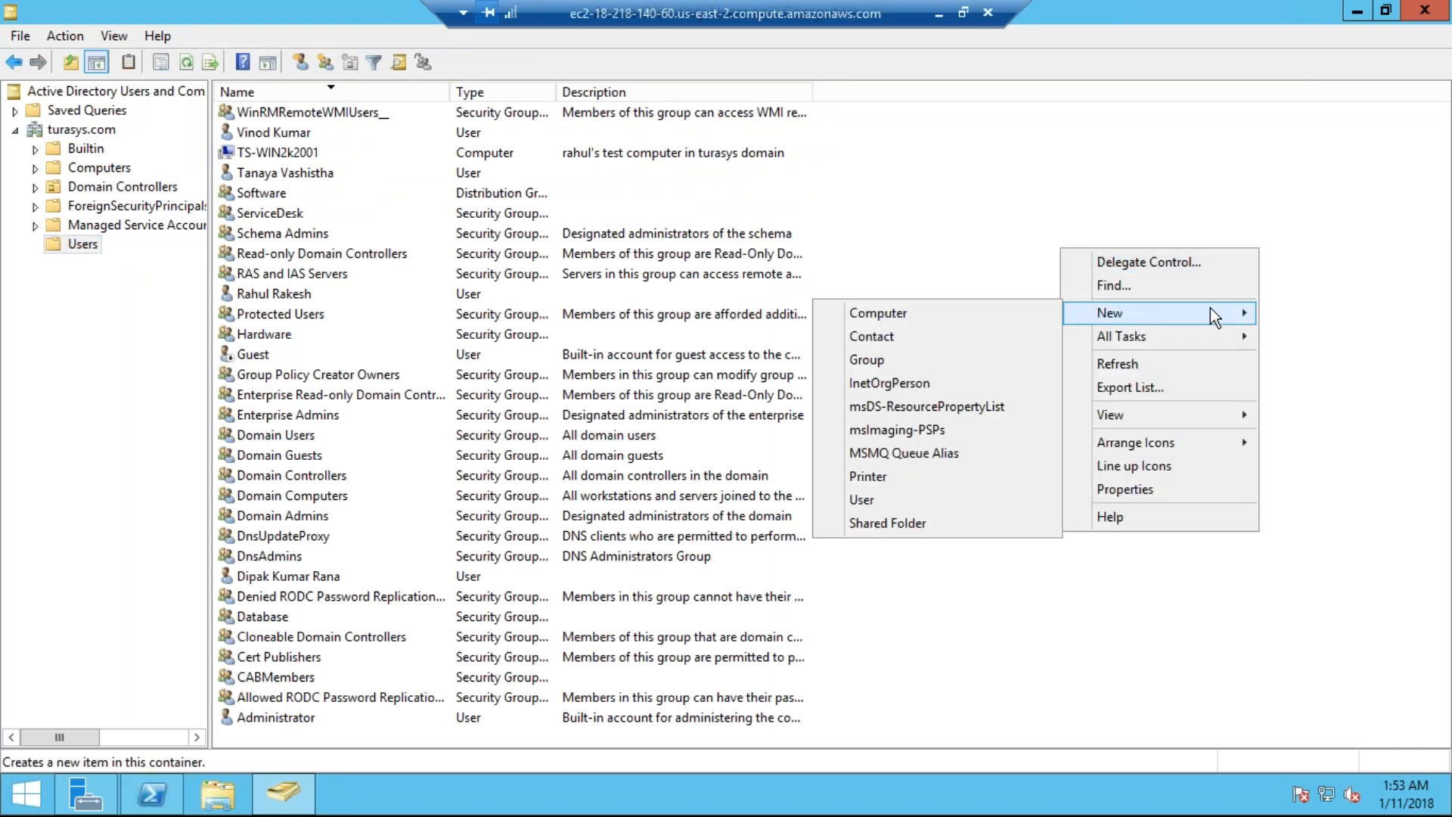
{"action": "left_click", "coordinate": [870, 501]}
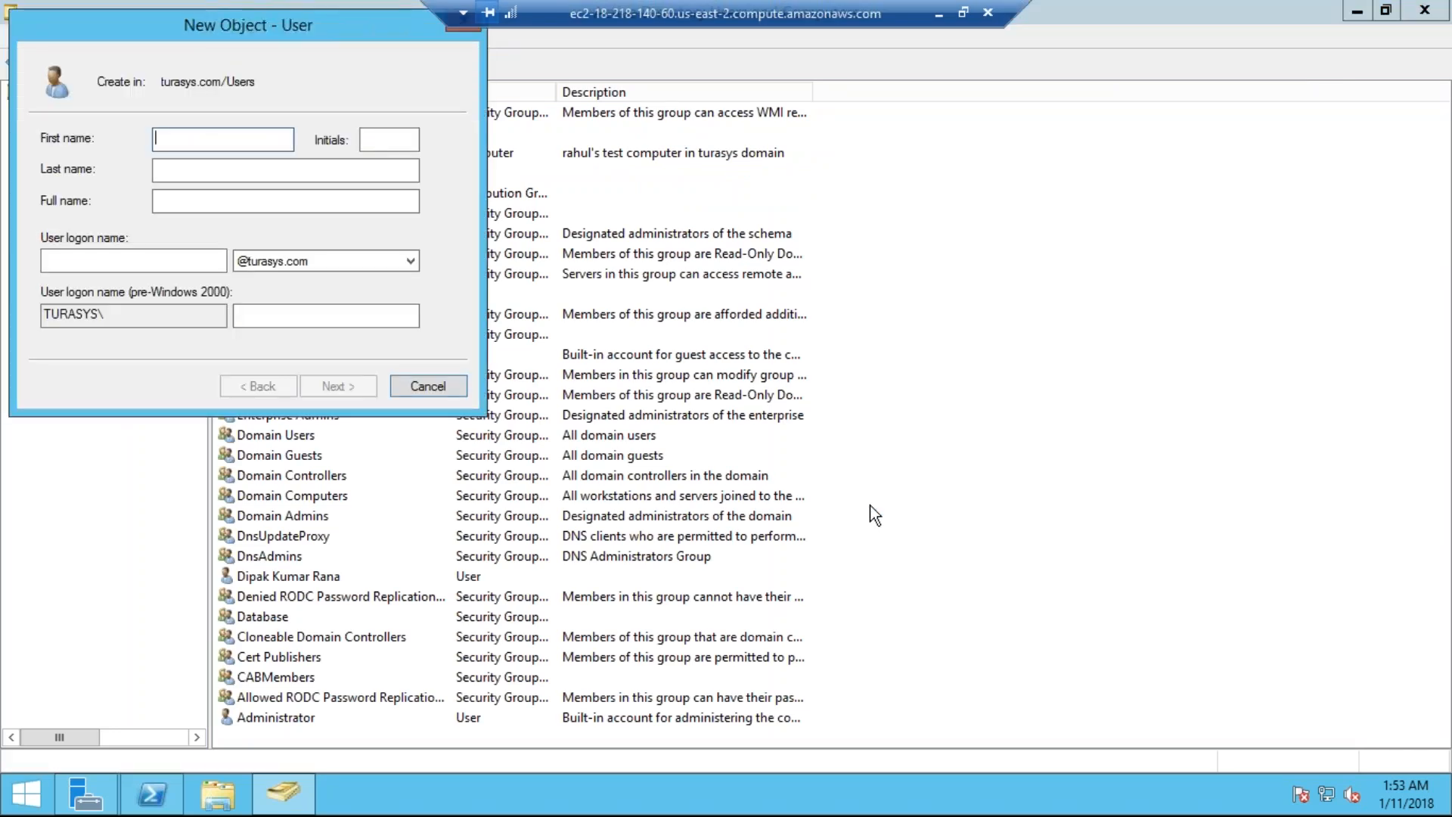
{"action": "type", "text": "Test"}
{"action": "key", "text": "Tab"}
{"action": "type", "text": "User"}
{"action": "key", "text": "Tab"}
{"action": "key", "text": "Tab"}
{"action": "type", "text": "t"}
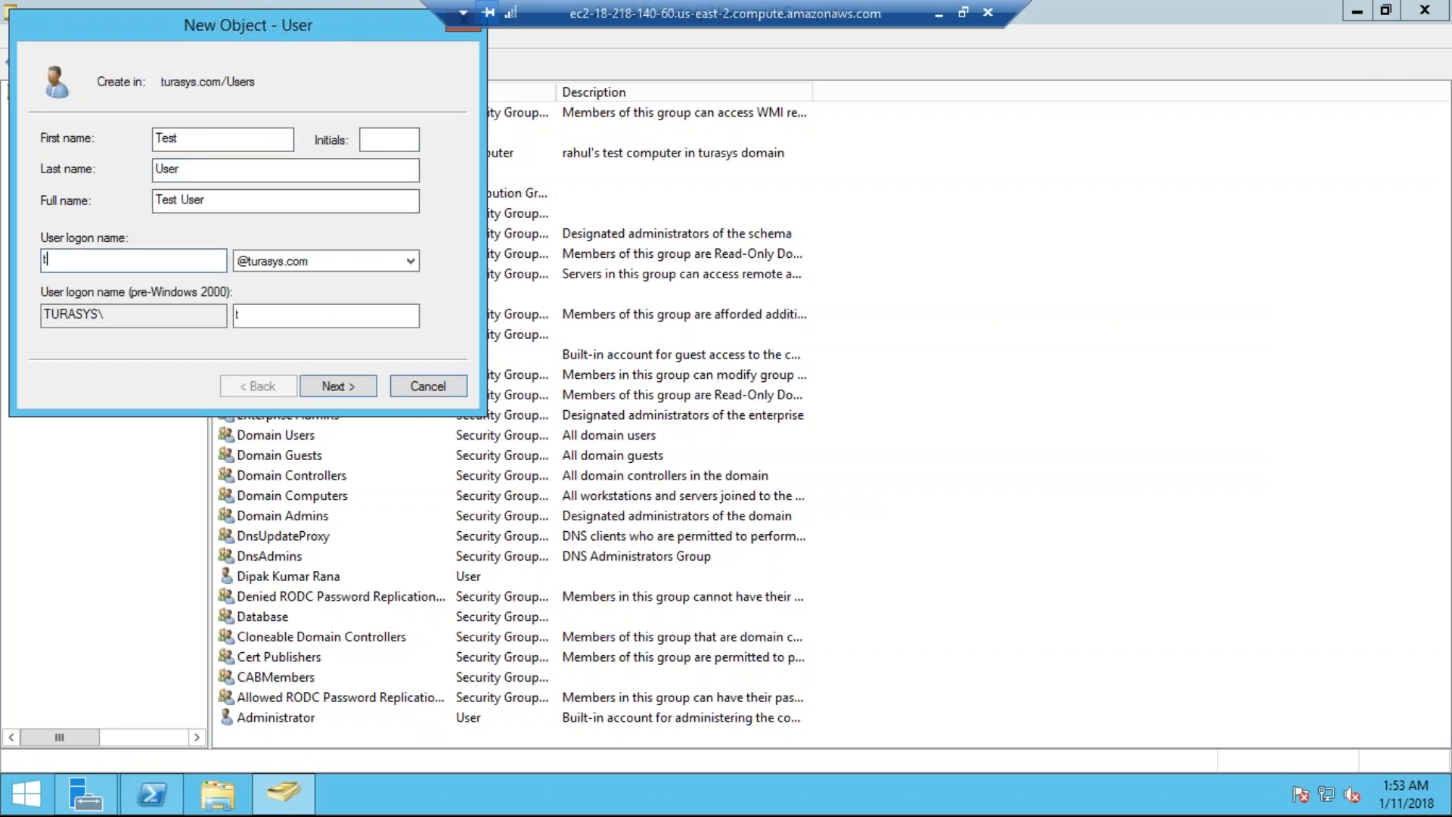
{"action": "type", "text": "user"}
{"action": "key", "text": "Tab"}
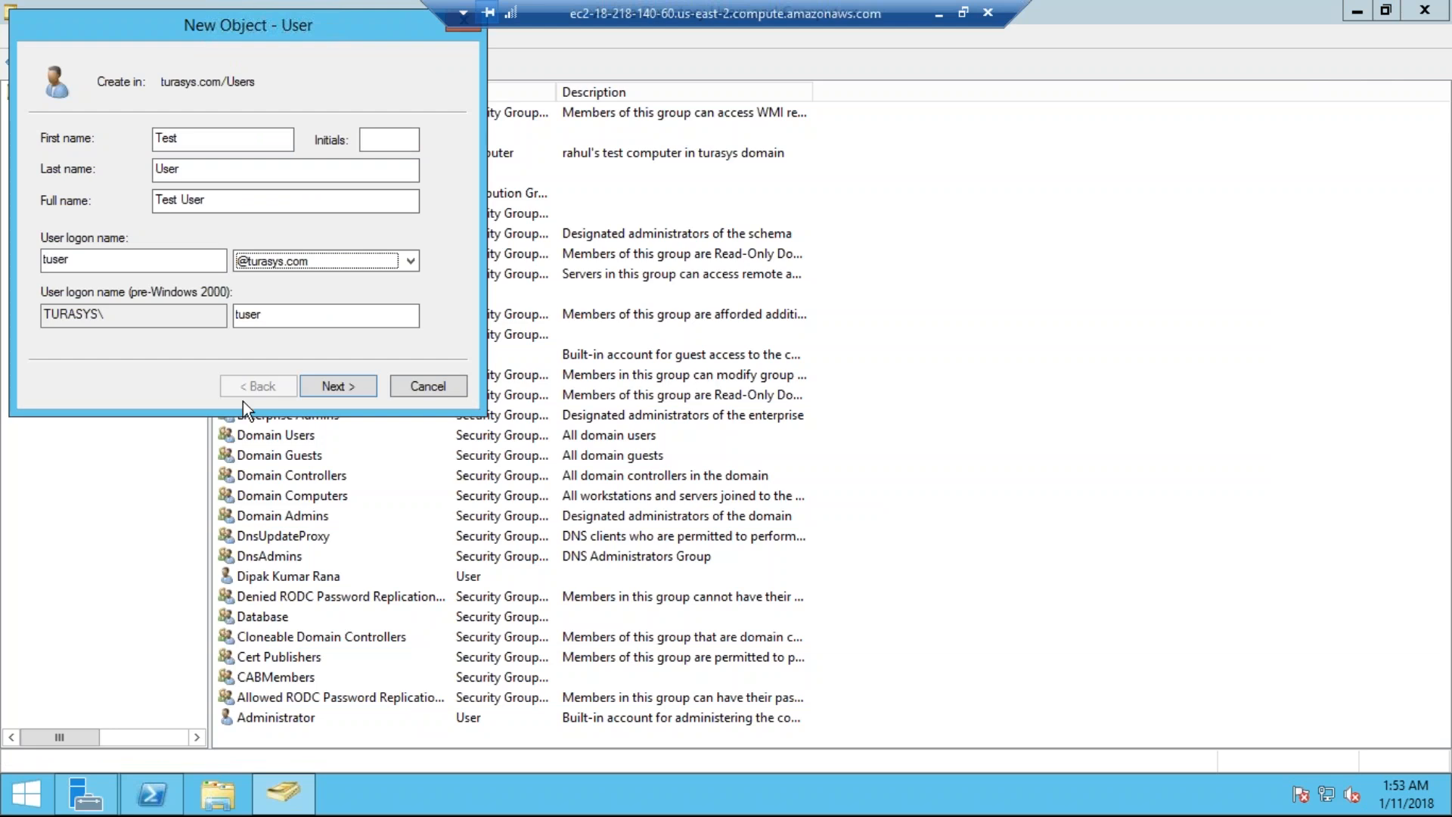
Step: Enter and confirm the account password, finish the wizard, and return to ServiceNow
{"action": "left_click", "coordinate": [354, 392]}
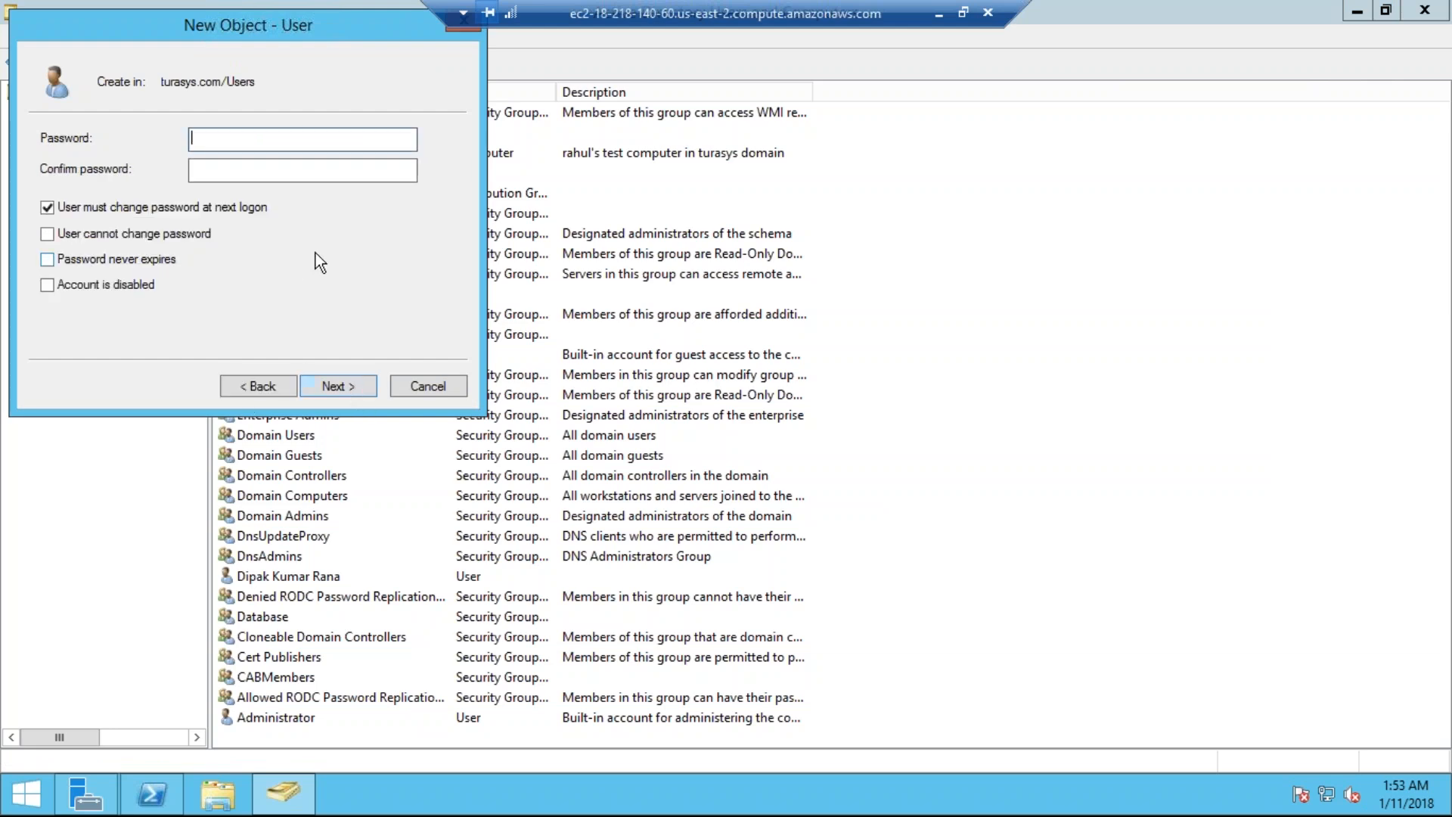
{"action": "type", "text": "Pas"}
{"action": "key", "text": "Tab"}
{"action": "type", "text": "P"}
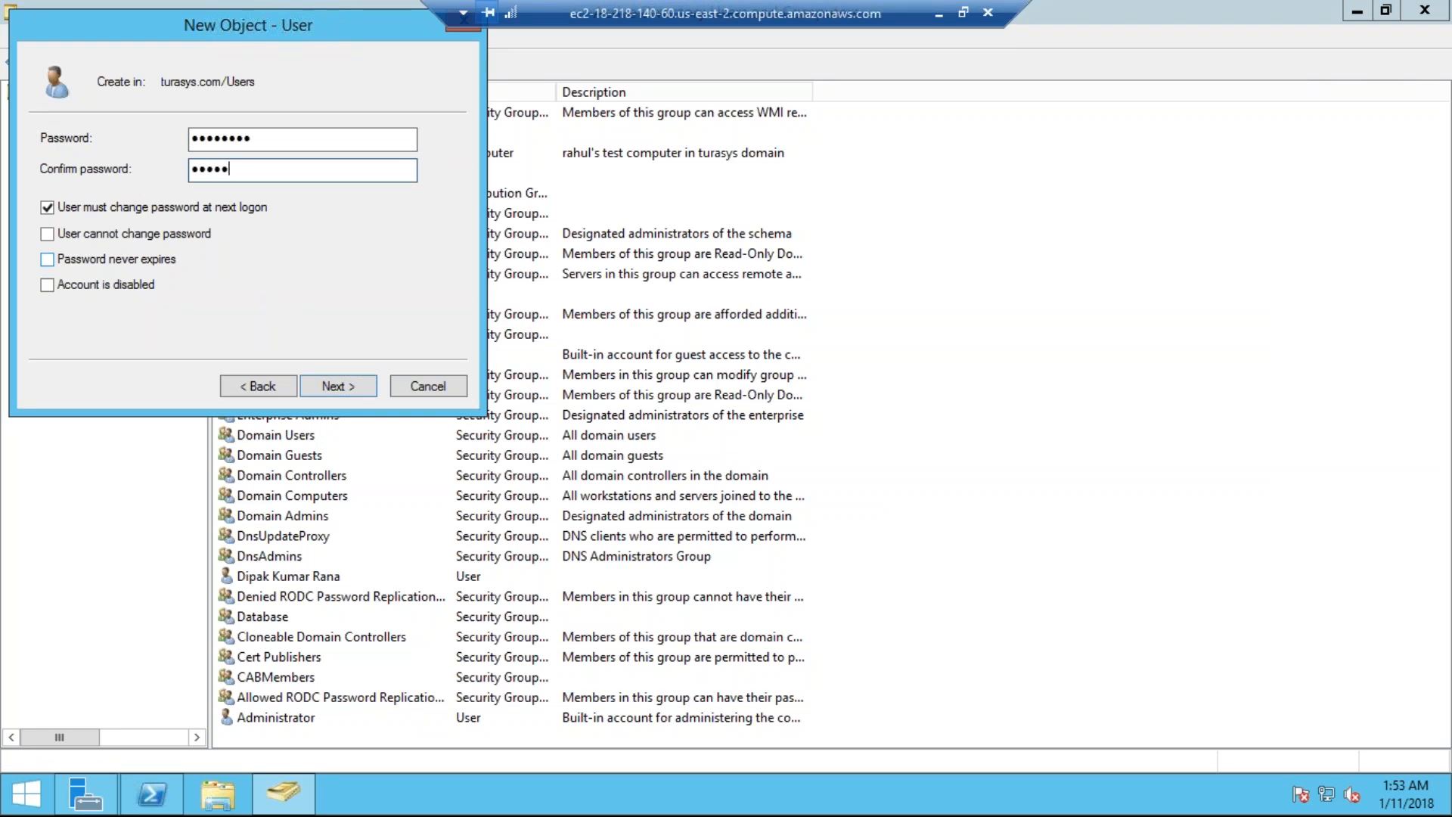
{"action": "left_click", "coordinate": [346, 386]}
{"action": "left_click", "coordinate": [346, 386]}
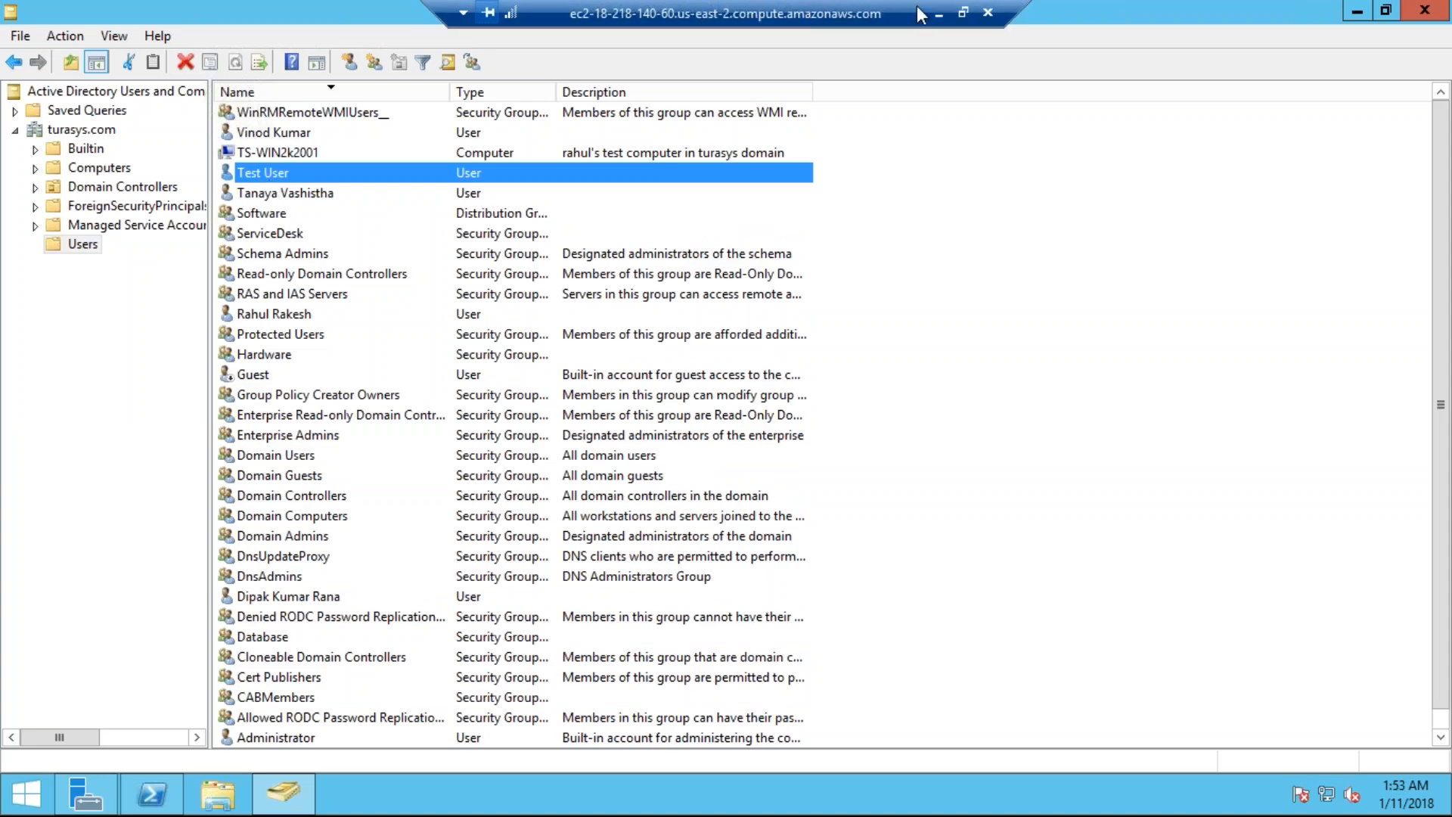
{"action": "left_click", "coordinate": [938, 21]}
{"action": "scroll", "coordinate": [550, 433], "scroll_direction": "up", "scroll_amount": 2}
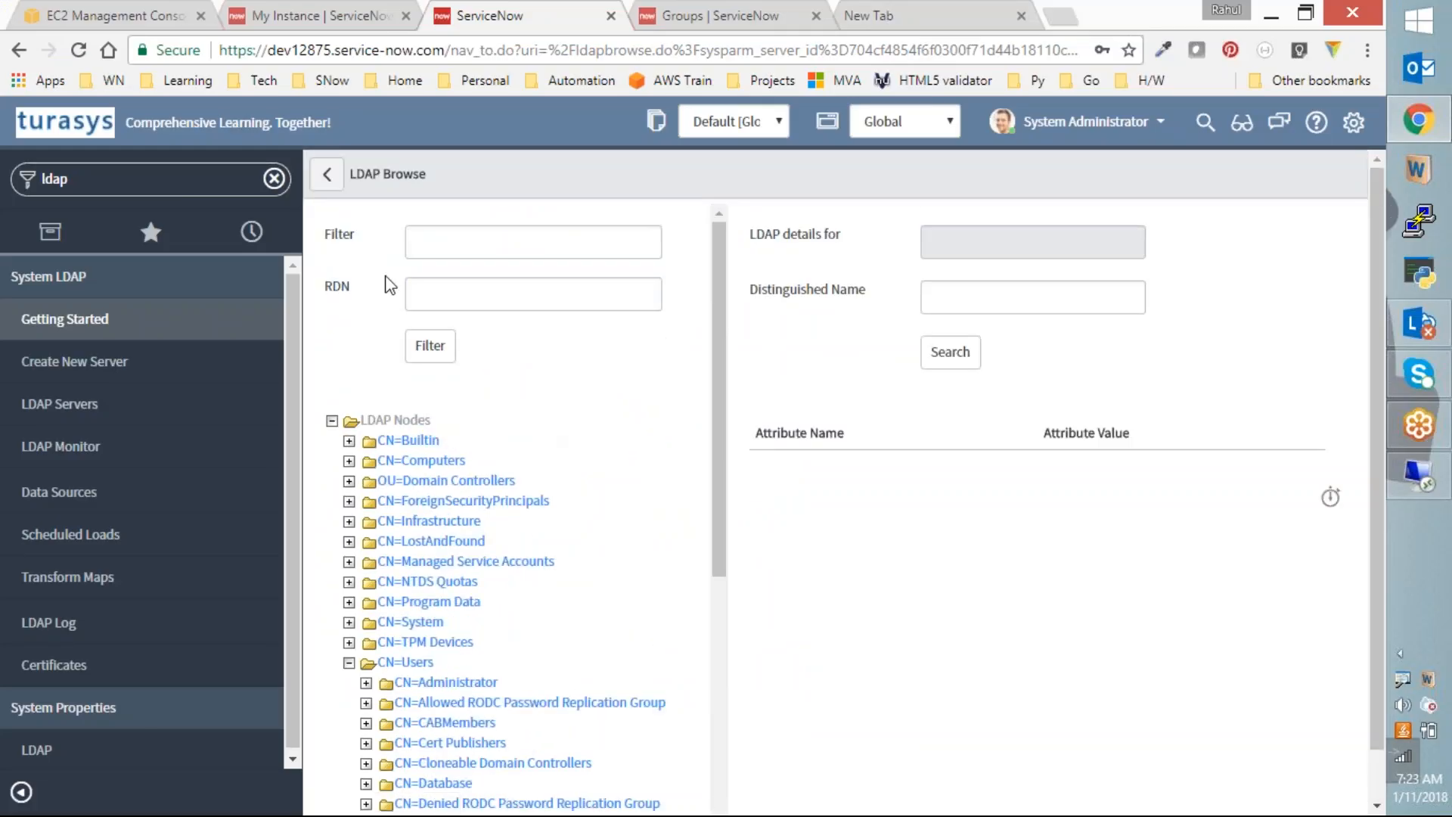
Step: Reopen the LDAP browser, expand LDAP Nodes and CN=Users, and show CN=Test User's attributes
{"action": "left_click", "coordinate": [326, 174]}
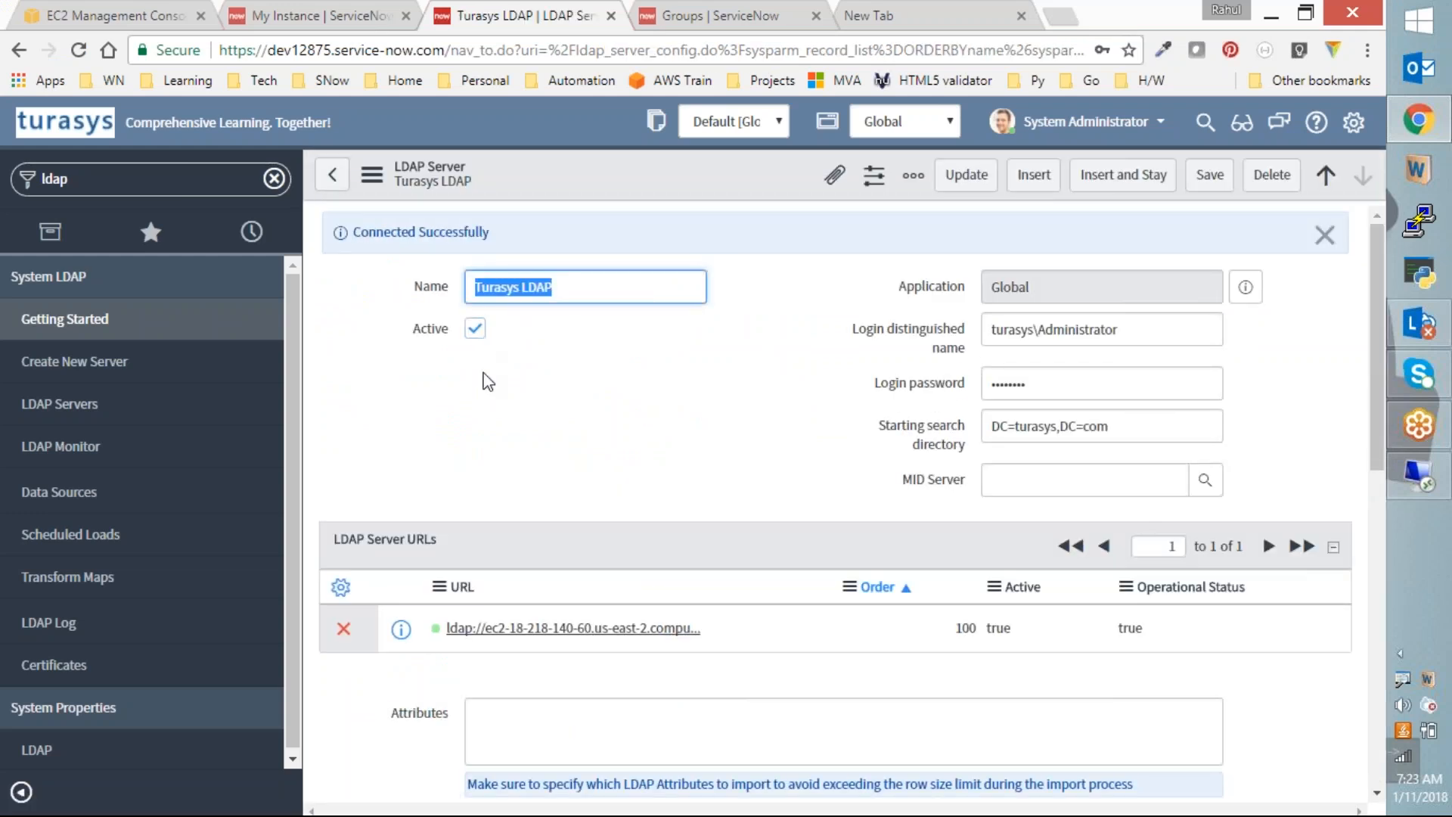
{"action": "scroll", "coordinate": [483, 378], "scroll_direction": "down", "scroll_amount": 7}
{"action": "left_click", "coordinate": [346, 599]}
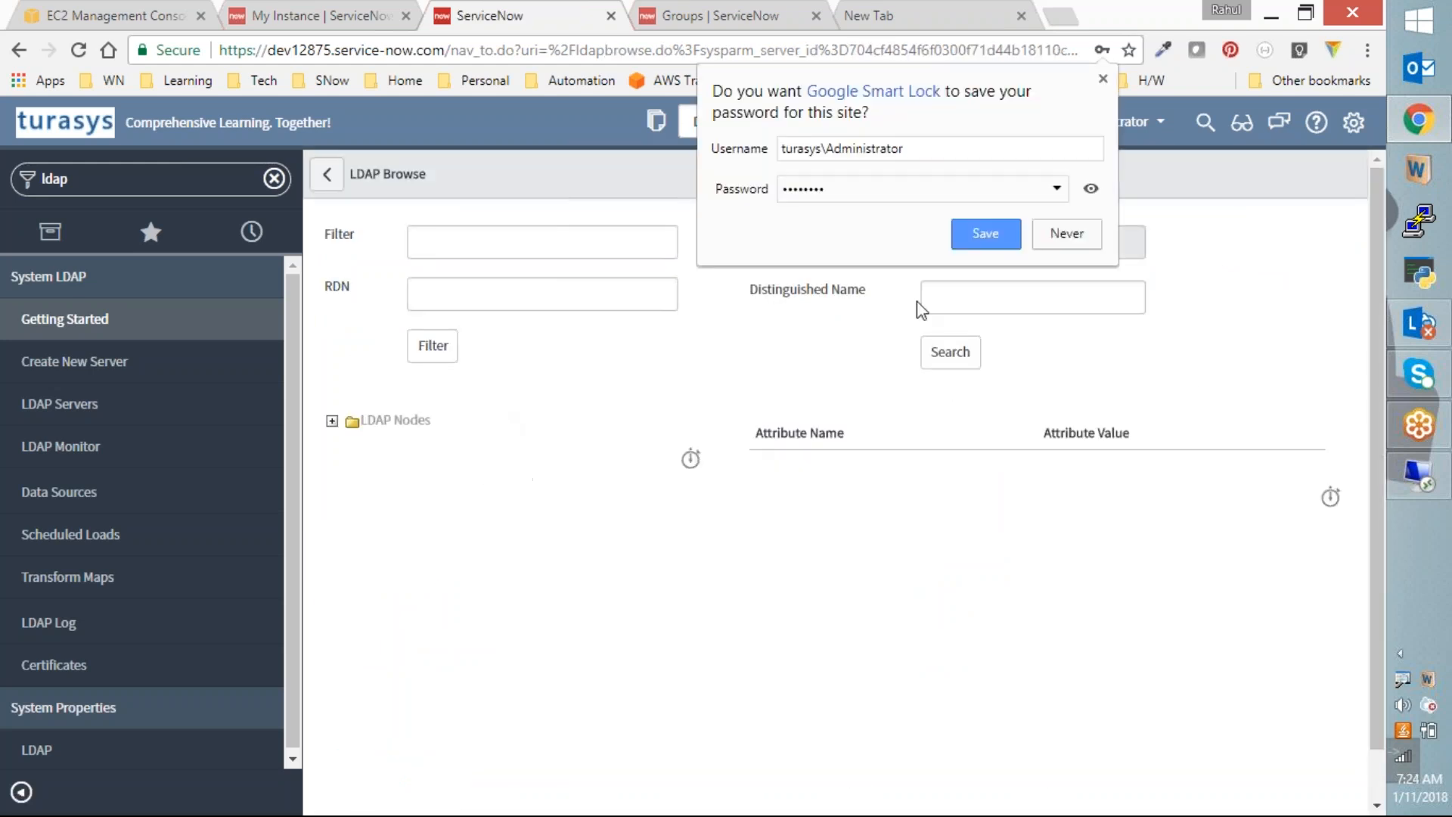
{"action": "left_click", "coordinate": [630, 351]}
{"action": "left_click", "coordinate": [332, 420]}
{"action": "scroll", "coordinate": [405, 442], "scroll_direction": "down", "scroll_amount": 1}
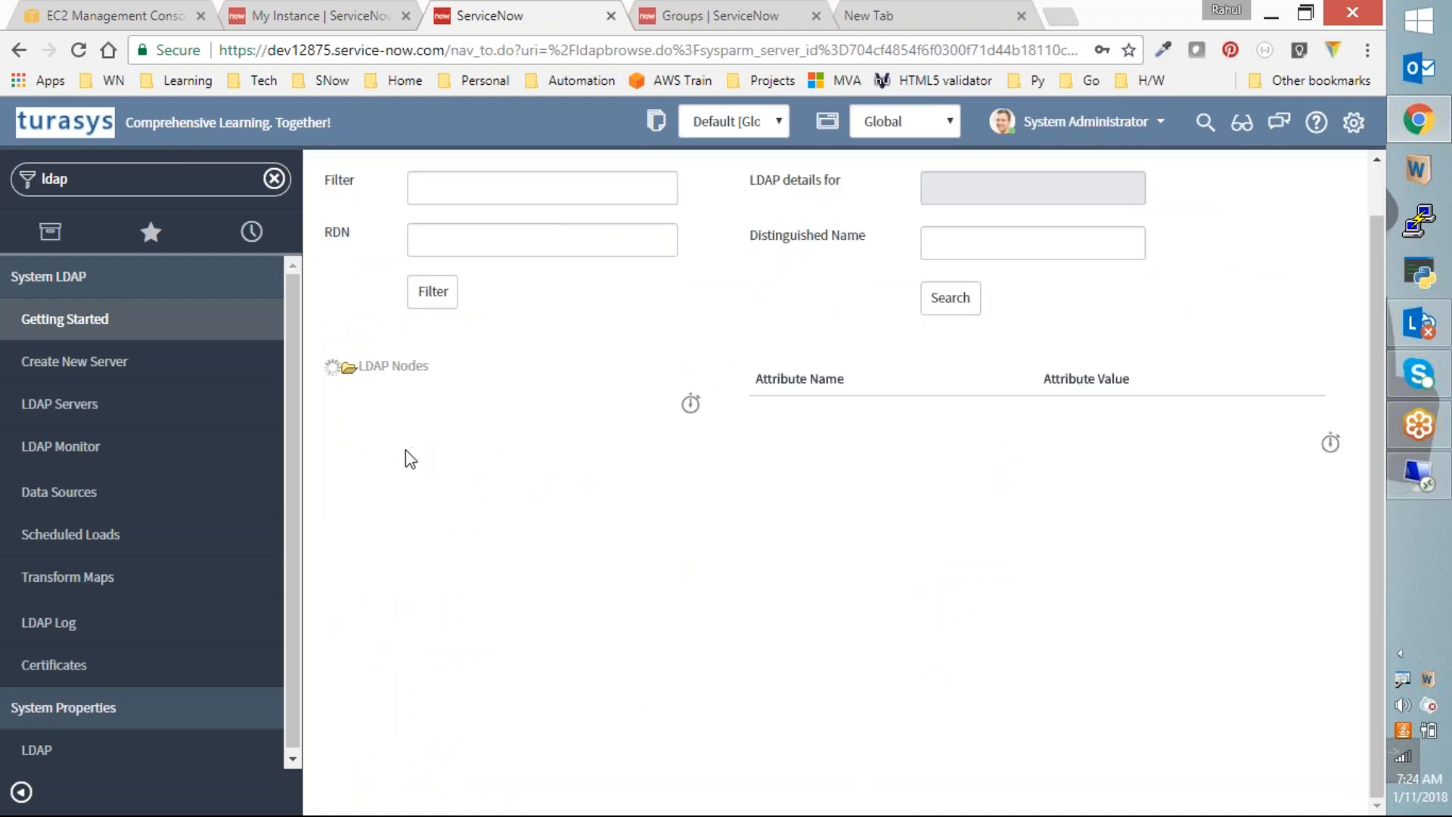
{"action": "left_click", "coordinate": [351, 611]}
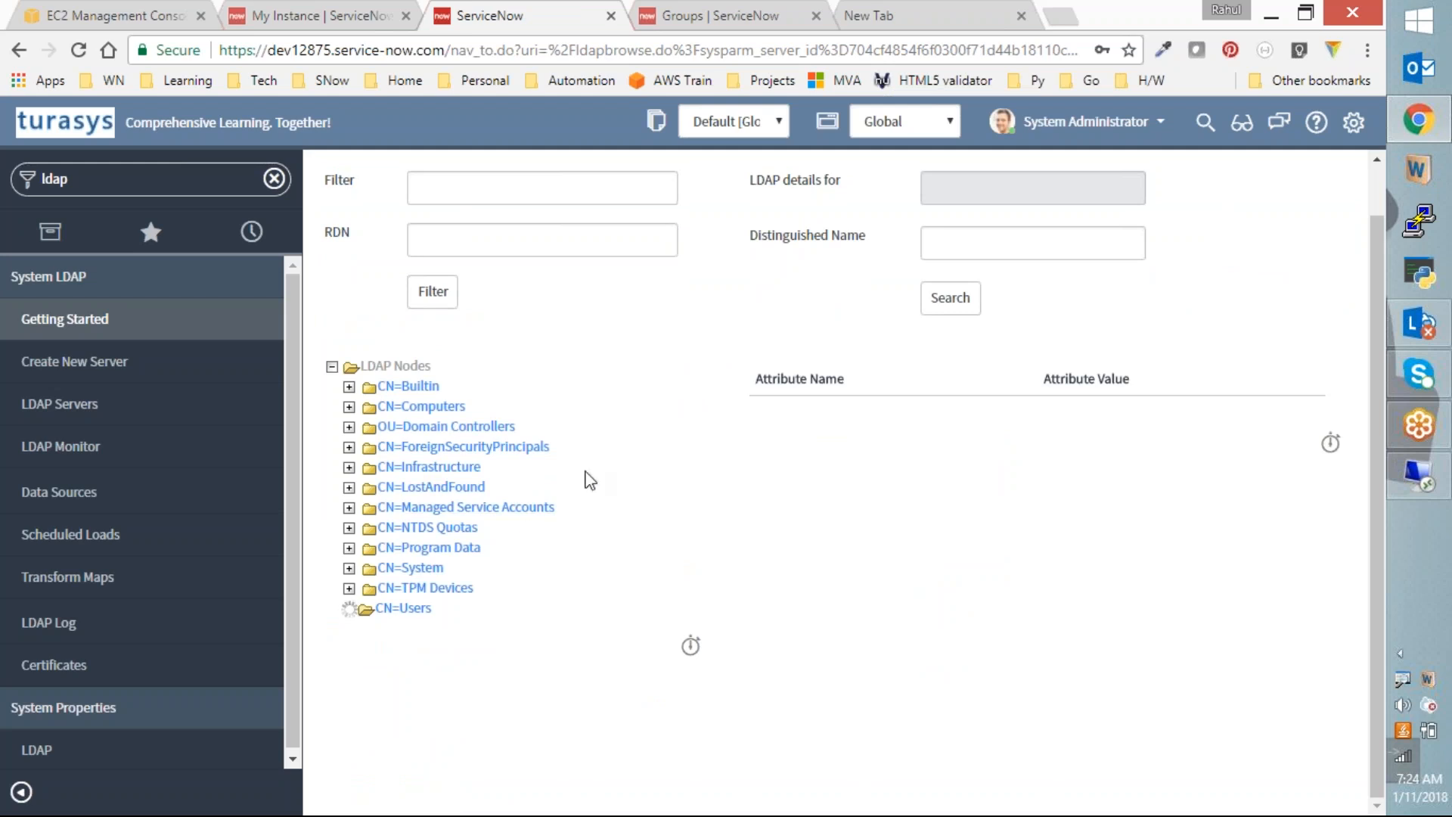
{"action": "scroll", "coordinate": [633, 463], "scroll_direction": "down", "scroll_amount": 5}
{"action": "scroll", "coordinate": [634, 464], "scroll_direction": "down", "scroll_amount": 2}
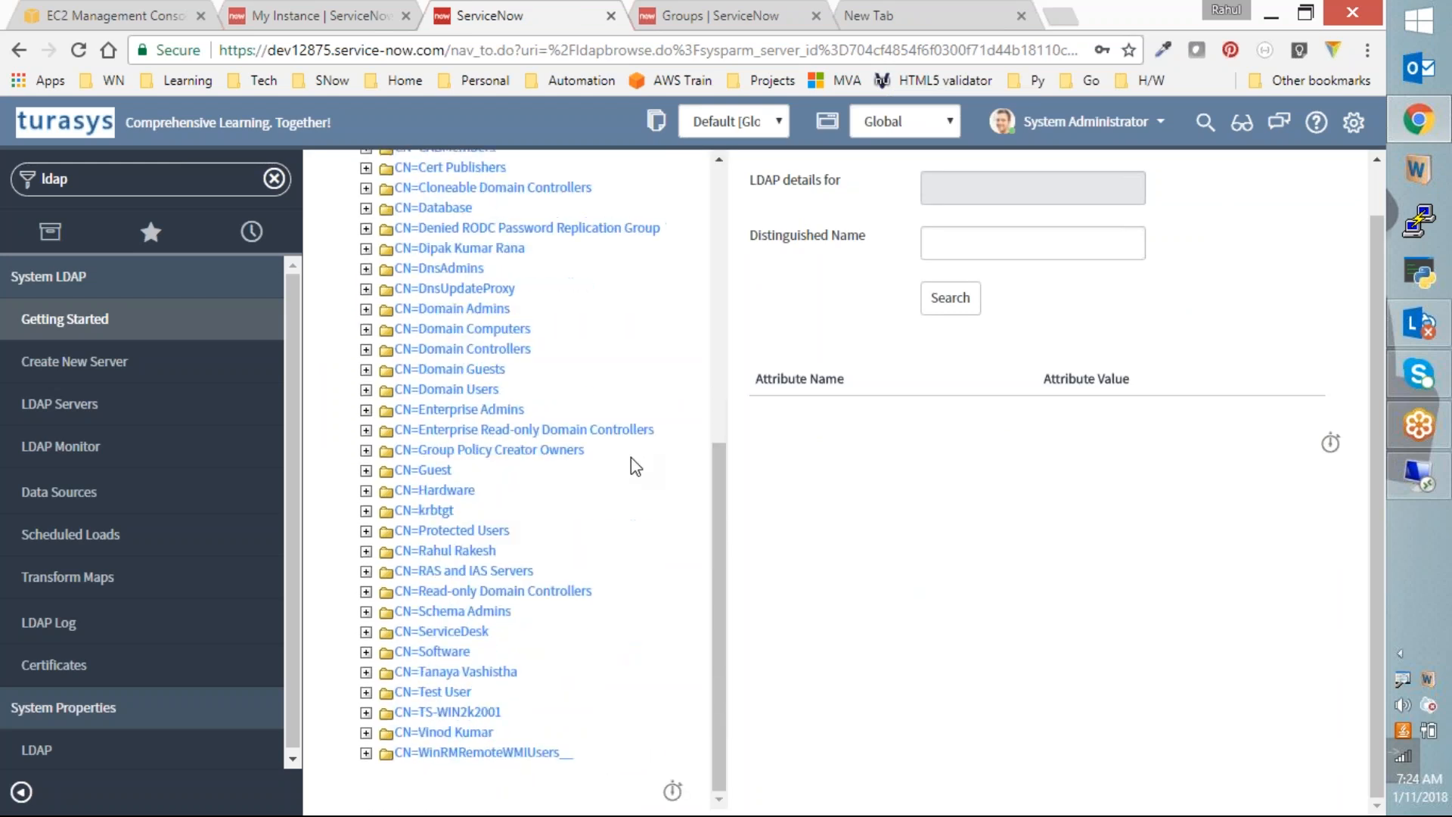
{"action": "left_click", "coordinate": [442, 696]}
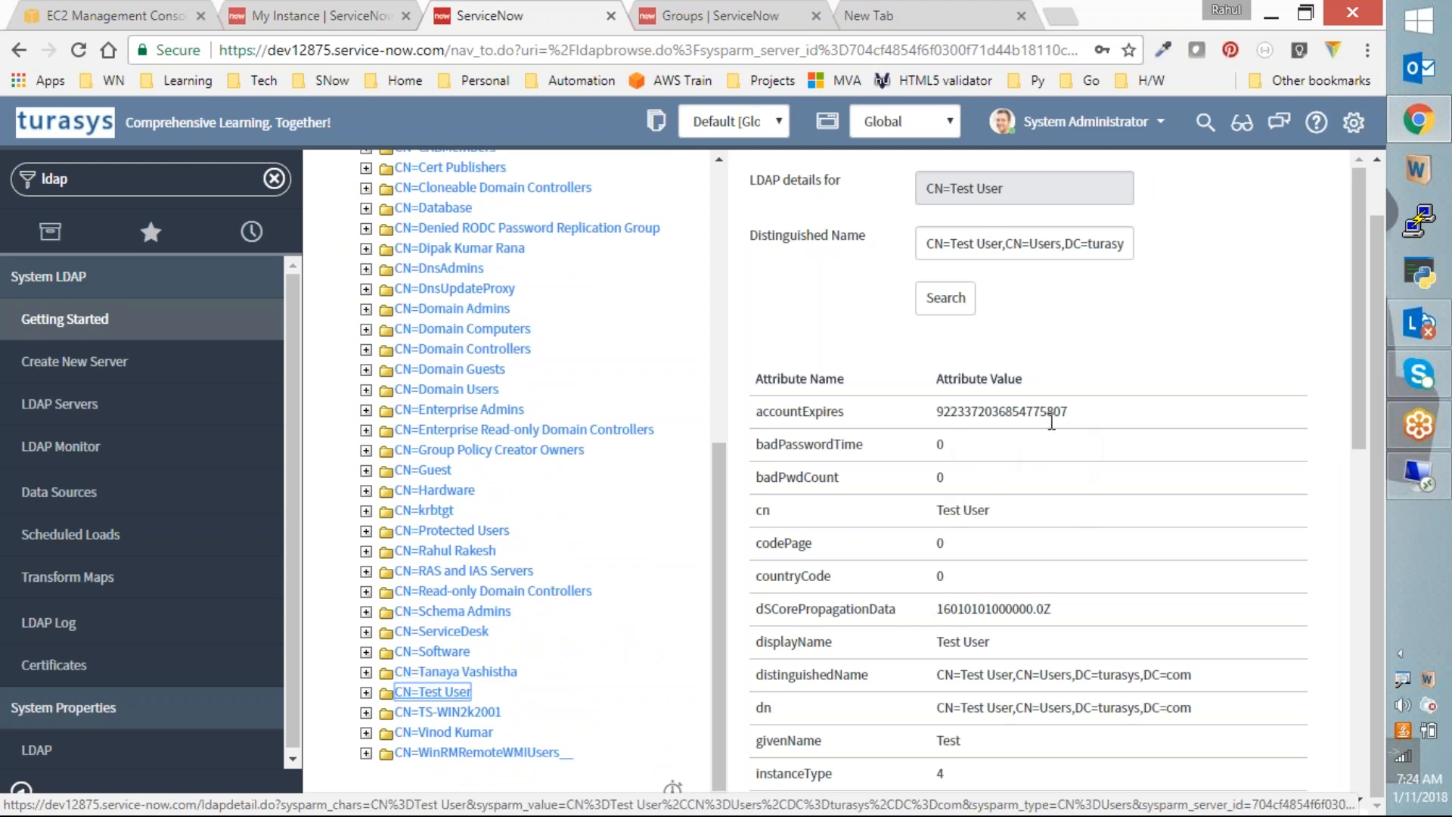
Step: Review CN=Test User's attributes, checking whenCreated and whenChanged are both 20180111015344.0Z
{"action": "left_click", "coordinate": [1145, 446]}
{"action": "scroll", "coordinate": [1144, 453], "scroll_direction": "down", "scroll_amount": 8}
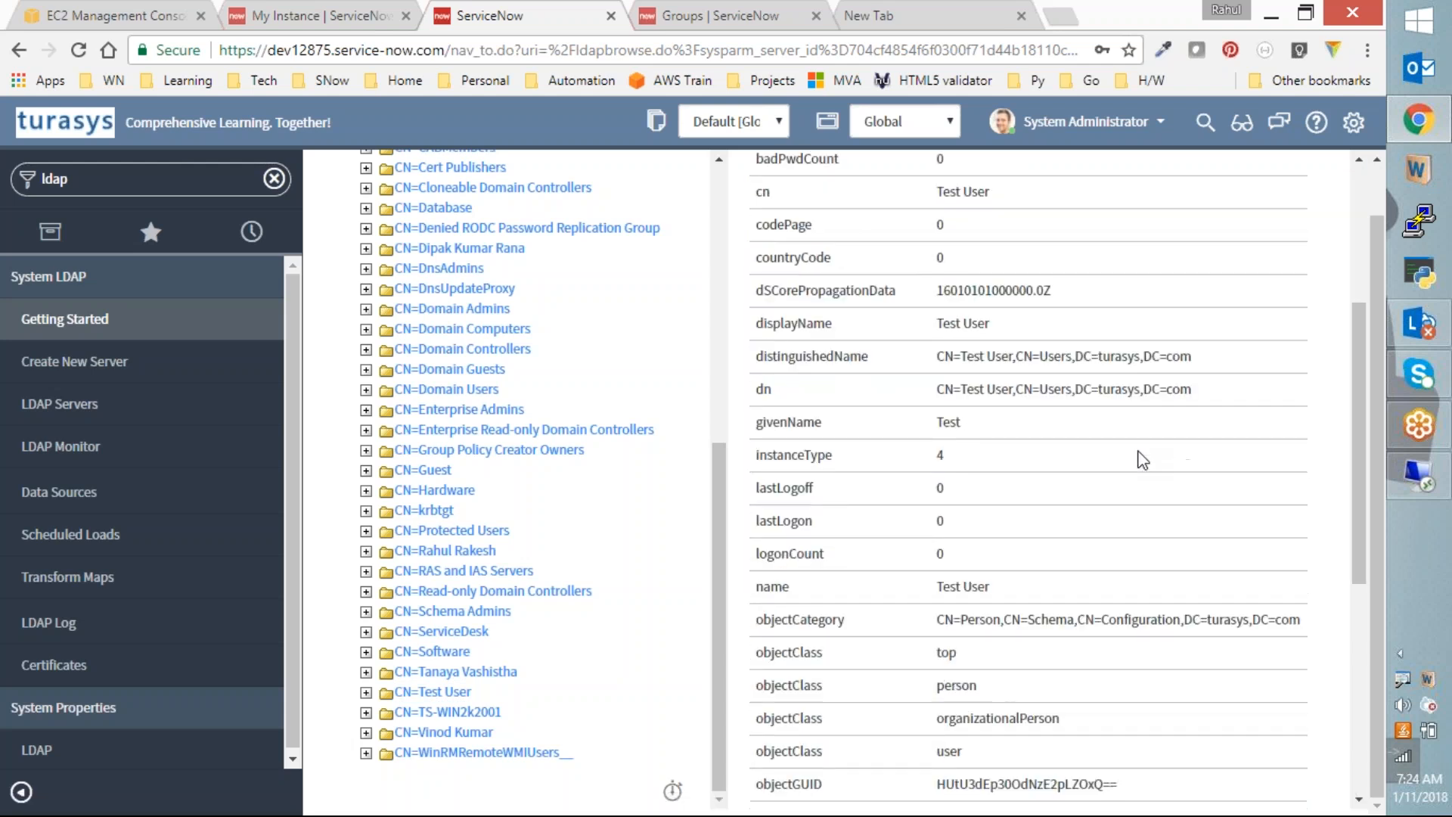
{"action": "scroll", "coordinate": [1089, 662], "scroll_direction": "down", "scroll_amount": 2}
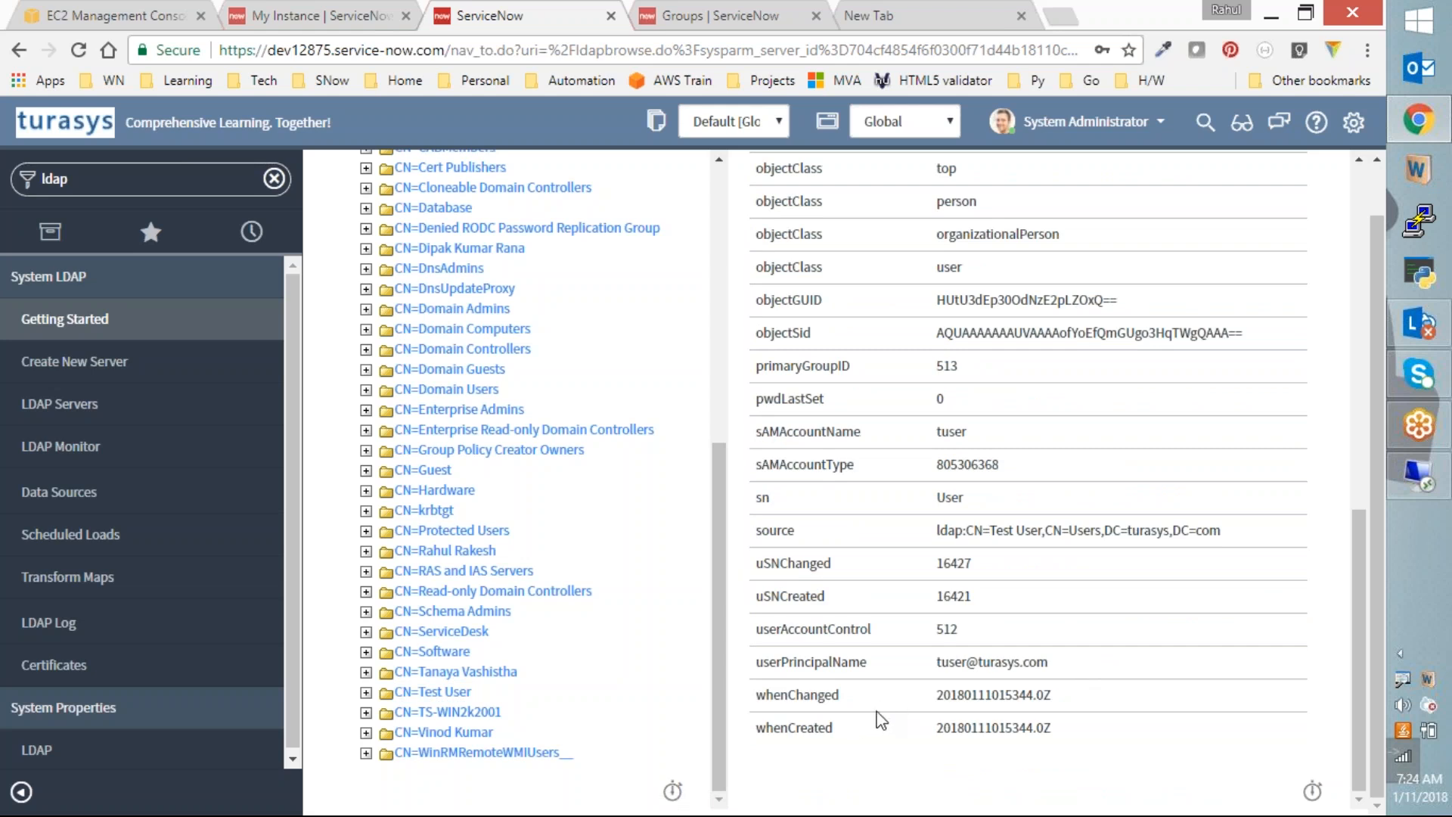
{"action": "double_click", "coordinate": [968, 704]}
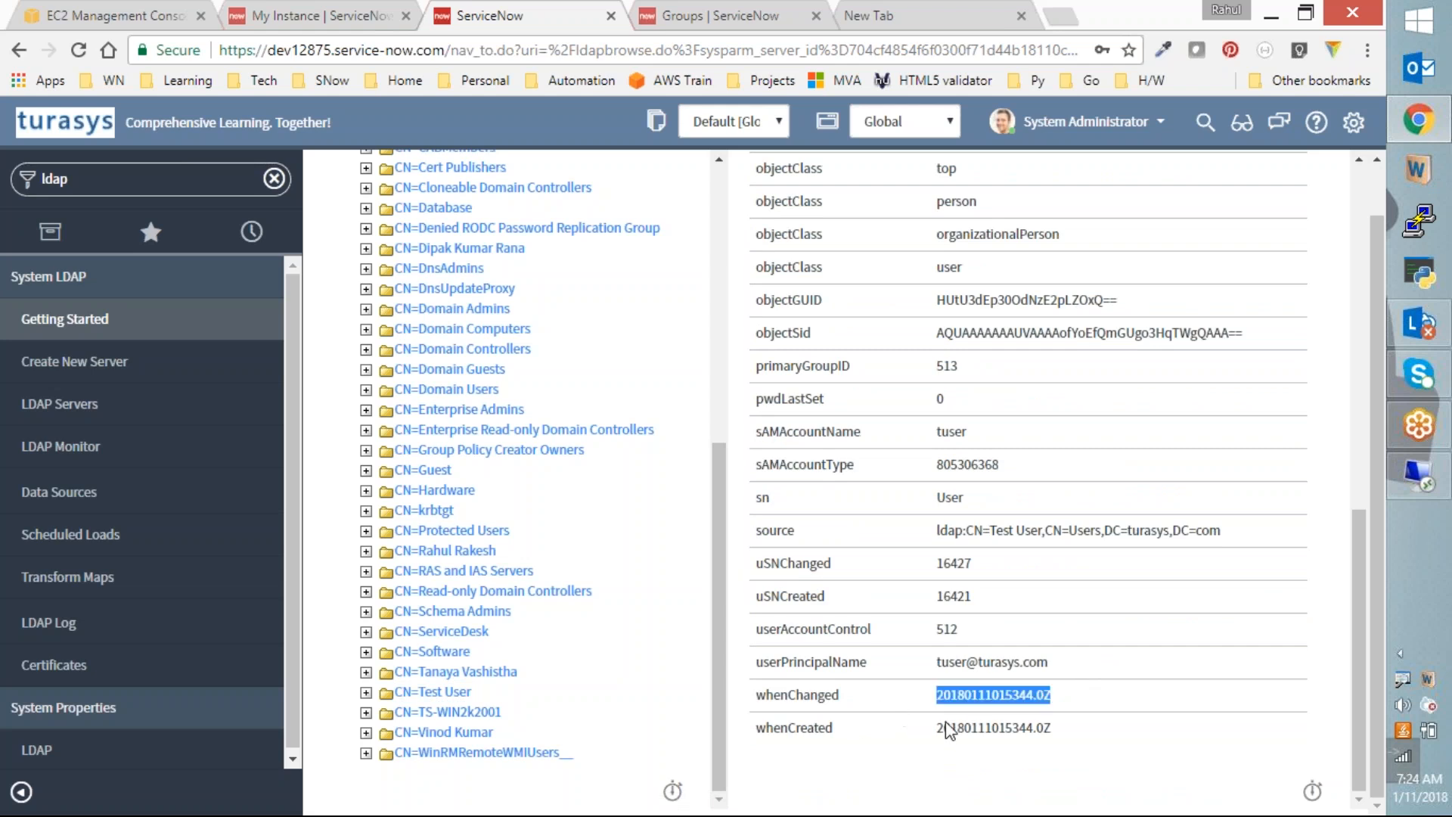
{"action": "double_click", "coordinate": [945, 728]}
{"action": "left_click", "coordinate": [1007, 751]}
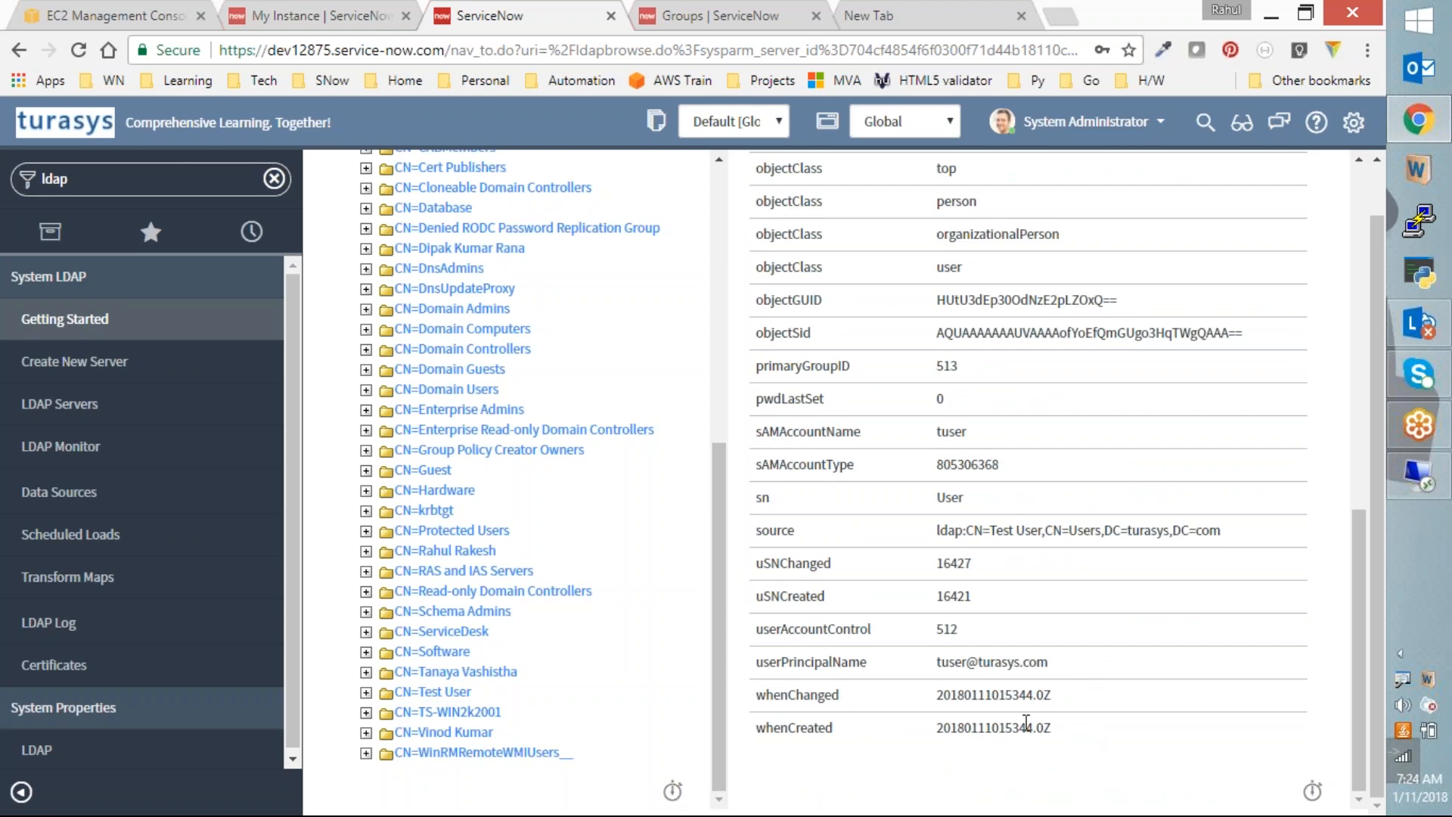
{"action": "double_click", "coordinate": [976, 726]}
{"action": "scroll", "coordinate": [976, 726], "scroll_direction": "up", "scroll_amount": 1}
{"action": "scroll", "coordinate": [894, 406], "scroll_direction": "up", "scroll_amount": 6}
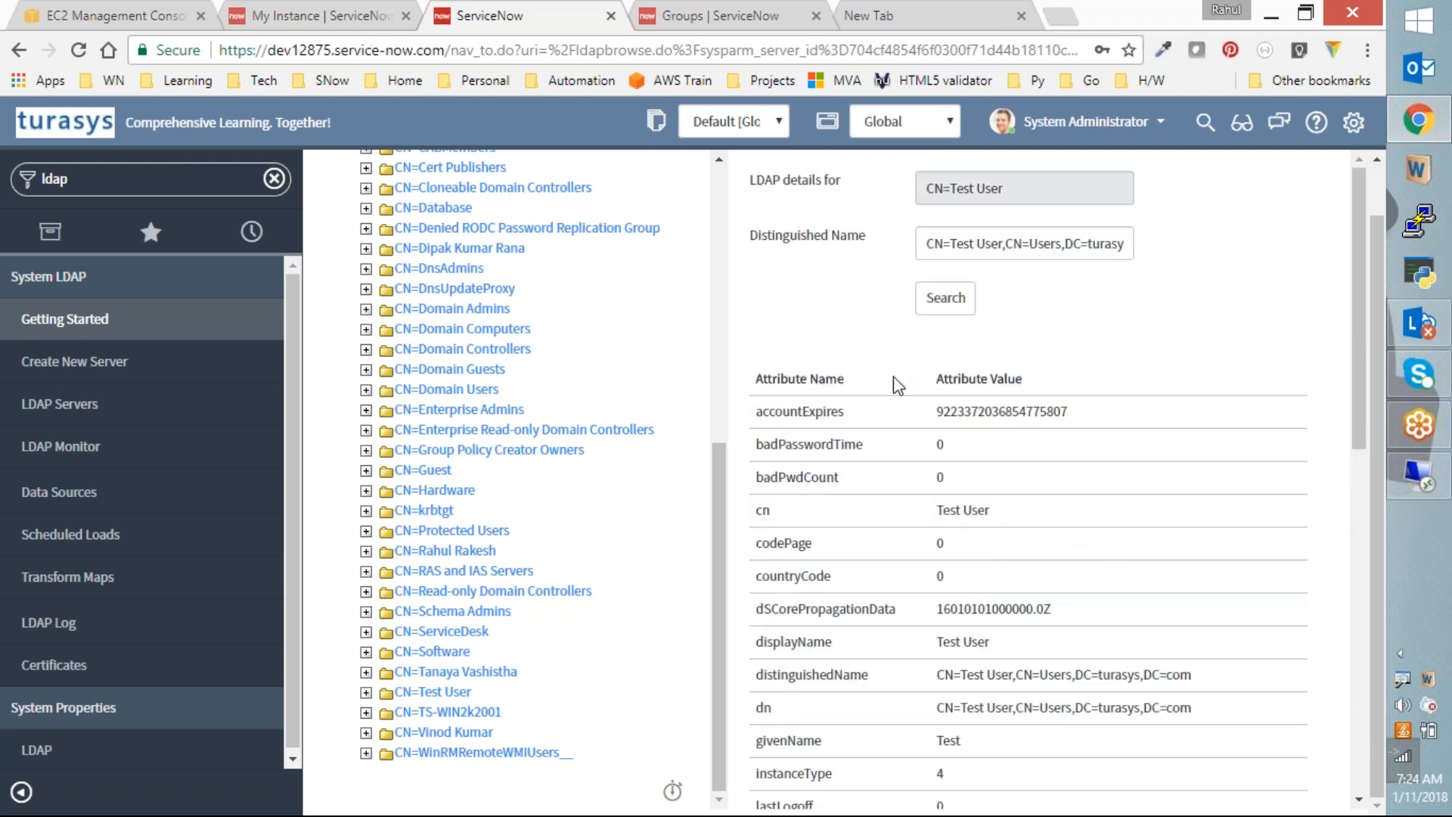
{"action": "left_click_drag", "start_coordinate": [753, 382], "coordinate": [905, 814]}
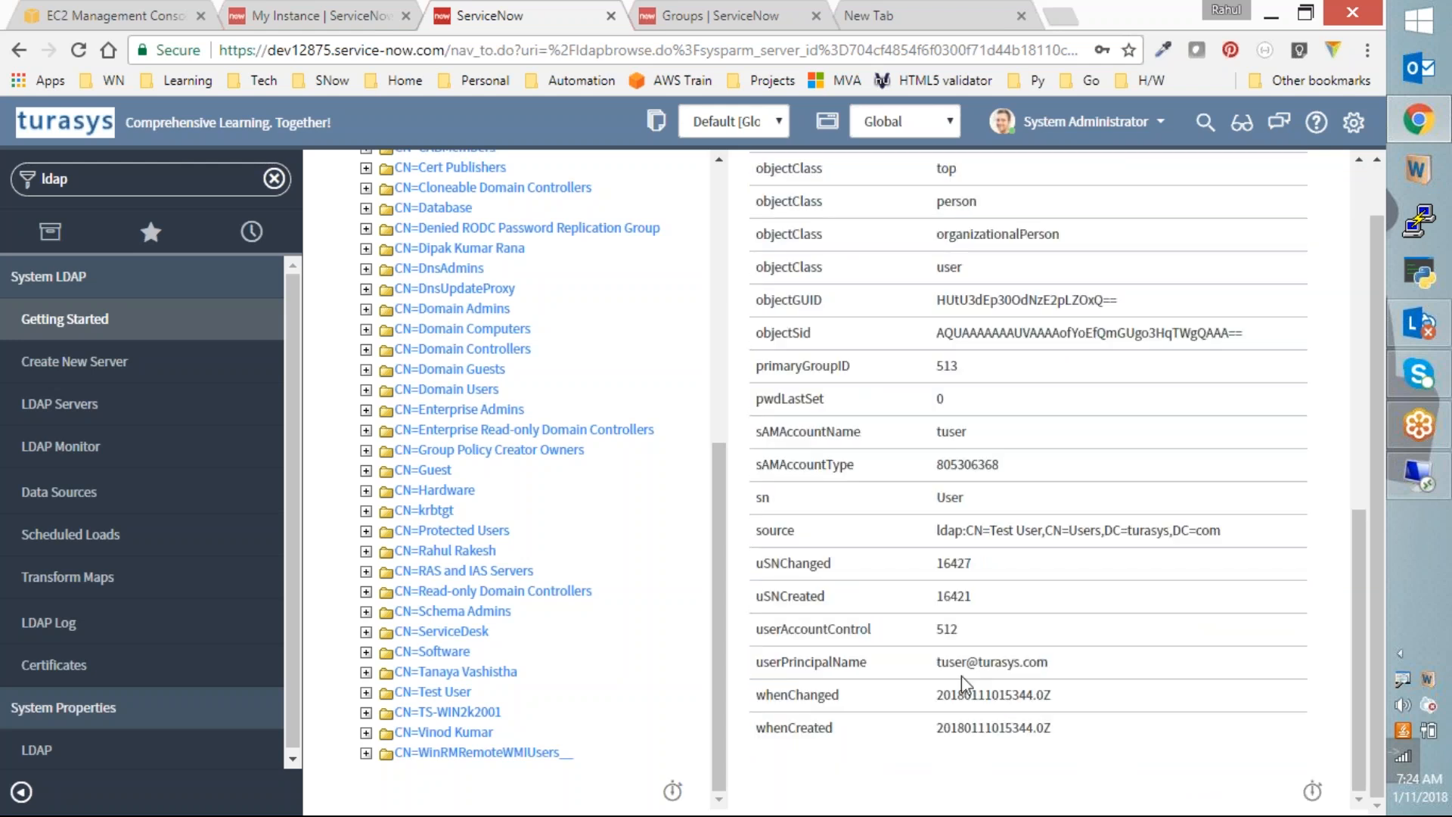
{"action": "scroll", "coordinate": [961, 684], "scroll_direction": "up", "scroll_amount": 7}
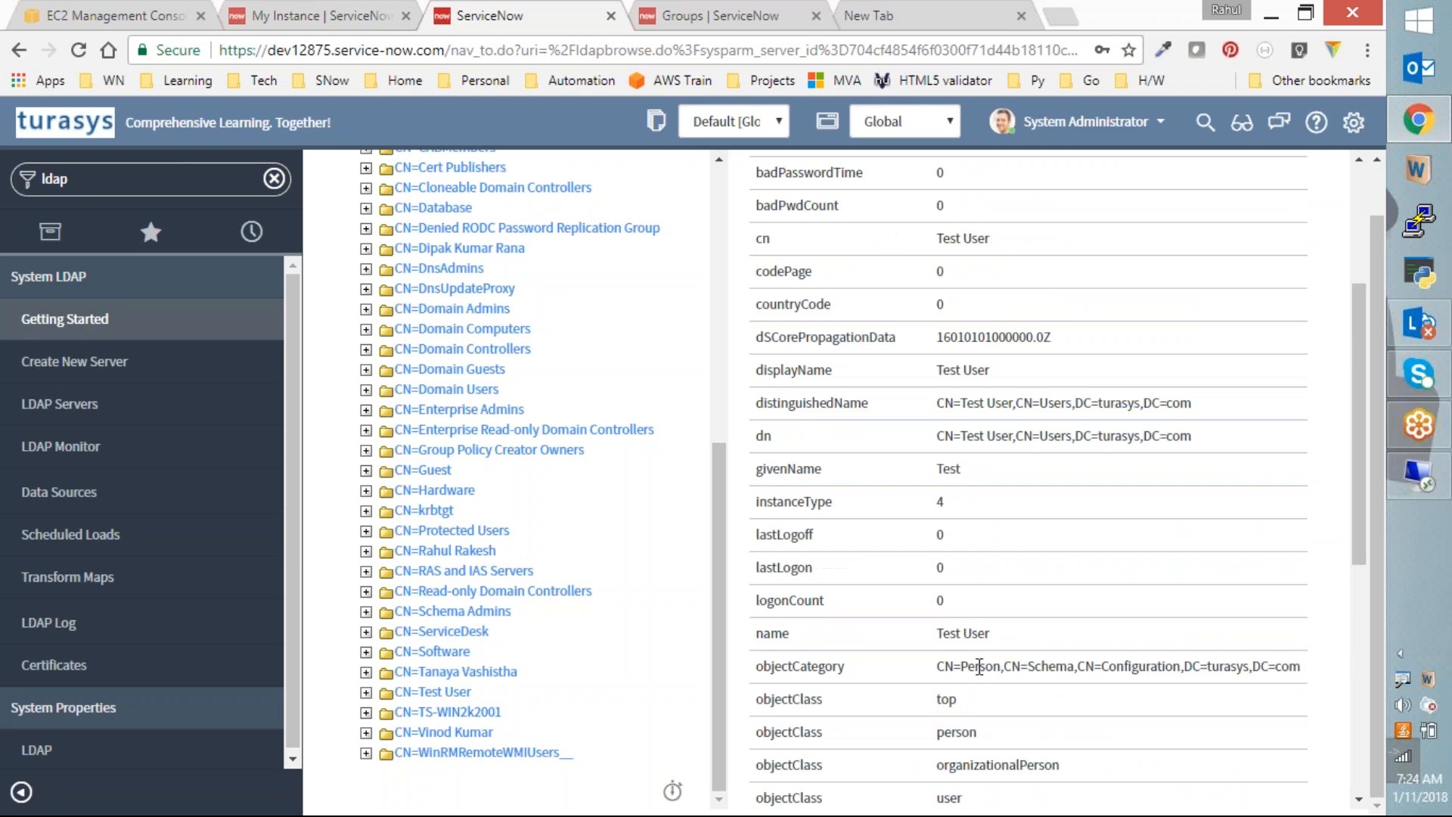
{"action": "scroll", "coordinate": [979, 666], "scroll_direction": "up", "scroll_amount": 5}
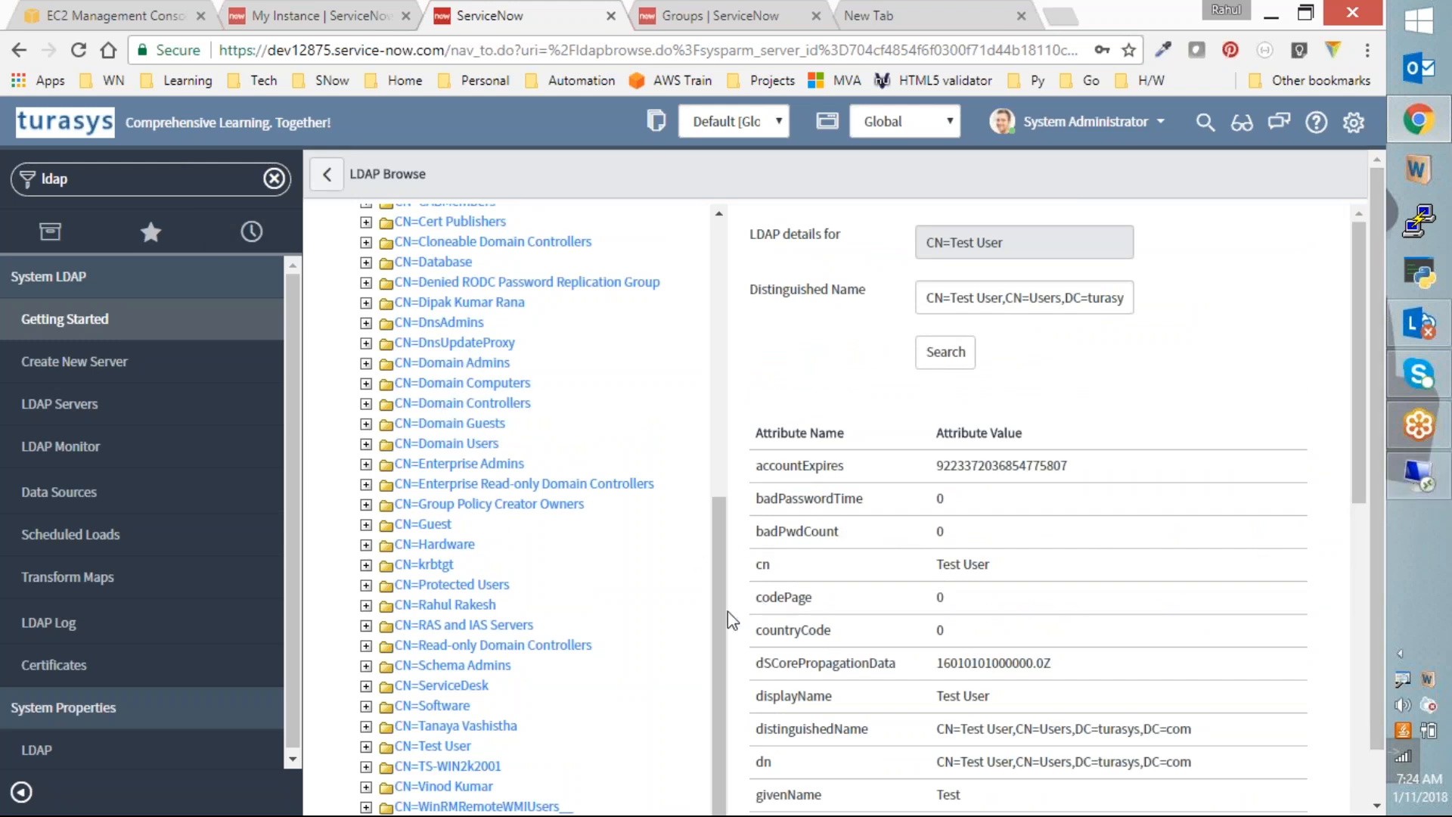
Step: Show the CN=Hardware group's LDAP attributes and scroll through them
{"action": "left_click", "coordinate": [442, 543]}
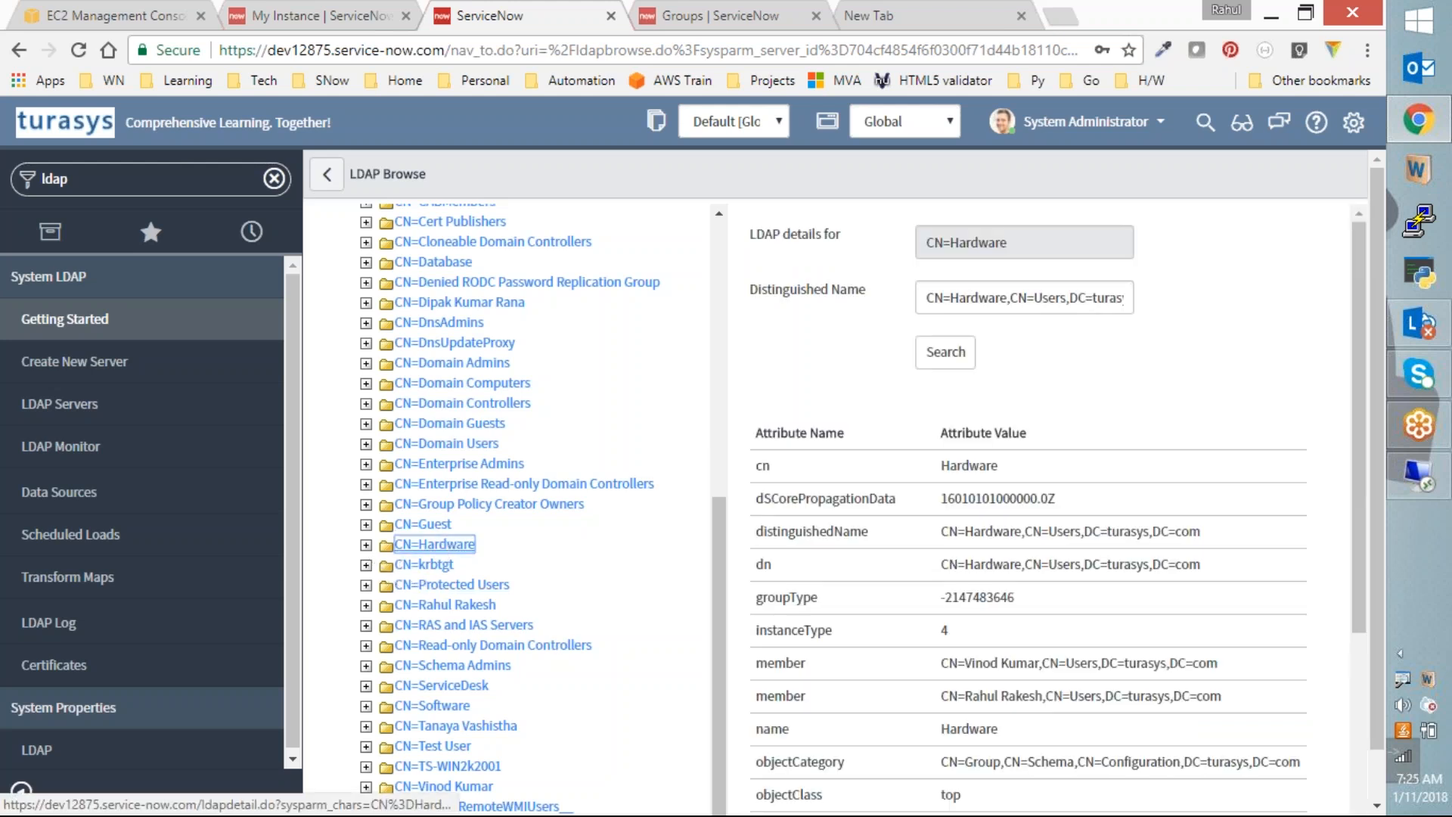
{"action": "left_click", "coordinate": [366, 544]}
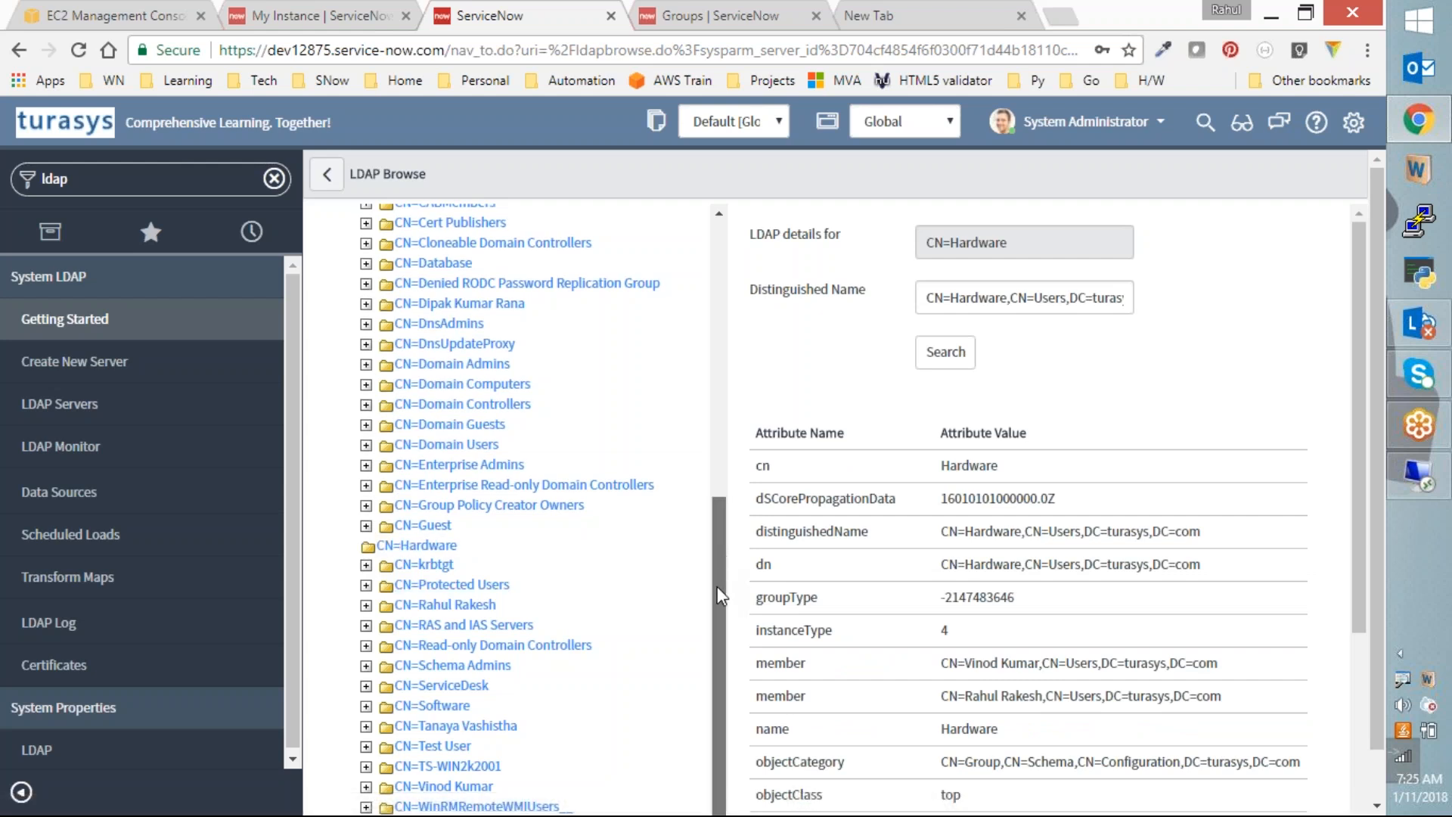
{"action": "scroll", "coordinate": [1102, 539], "scroll_direction": "down", "scroll_amount": 5}
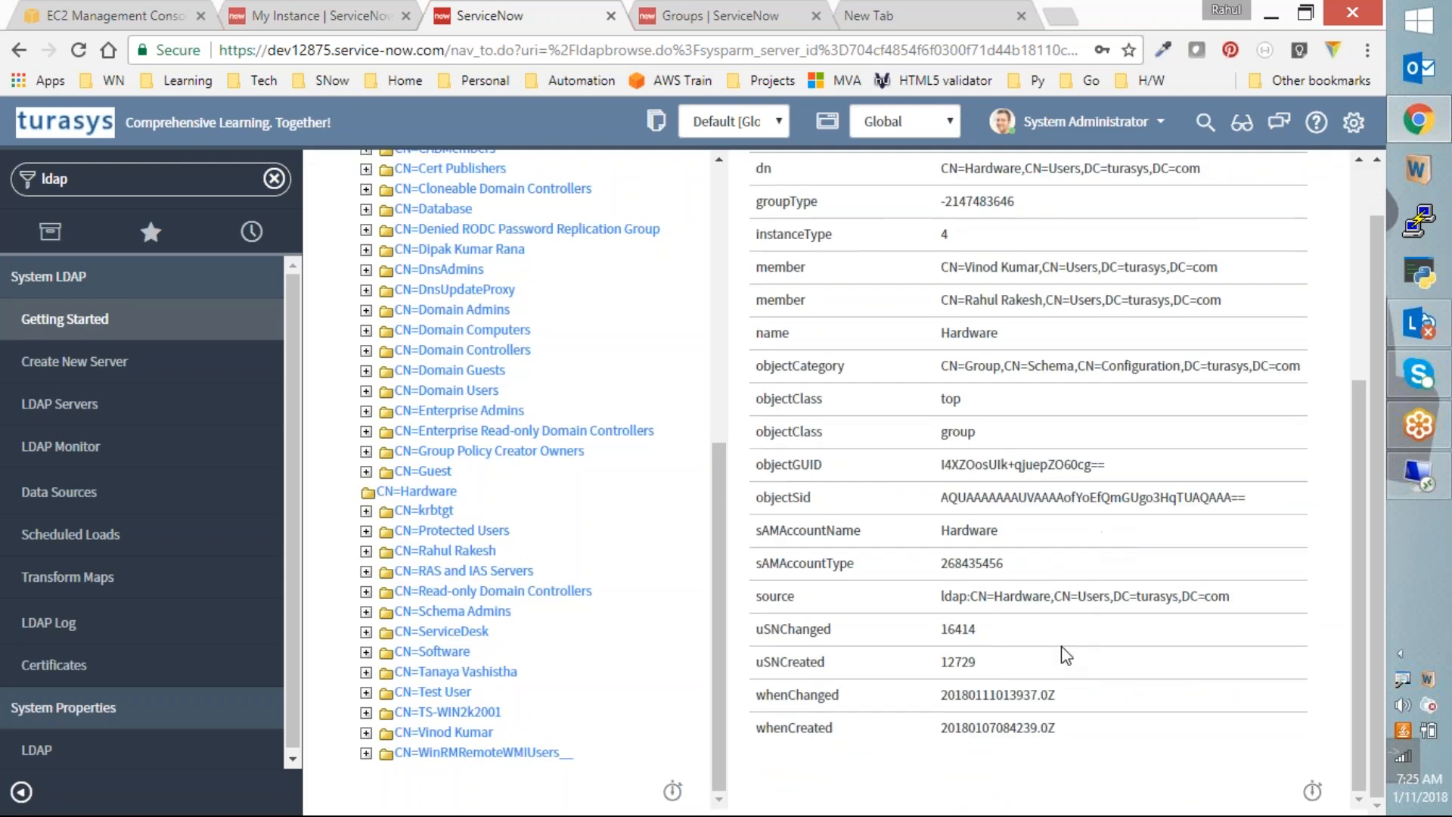
{"action": "scroll", "coordinate": [1060, 646], "scroll_direction": "up", "scroll_amount": 6}
{"action": "scroll", "coordinate": [1060, 645], "scroll_direction": "down", "scroll_amount": 3}
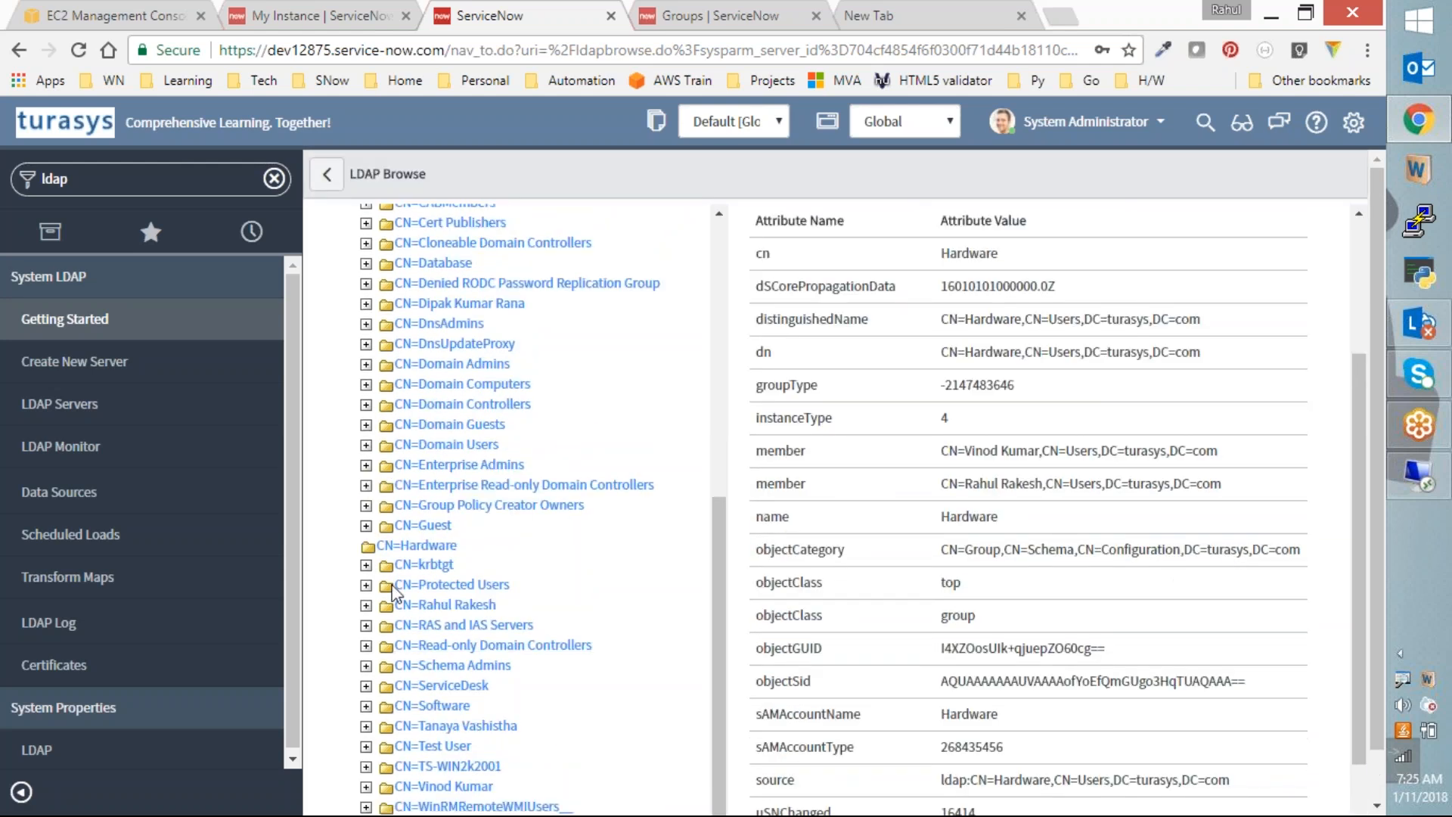
{"action": "left_click", "coordinate": [416, 545]}
{"action": "scroll", "coordinate": [872, 492], "scroll_direction": "down", "scroll_amount": 2}
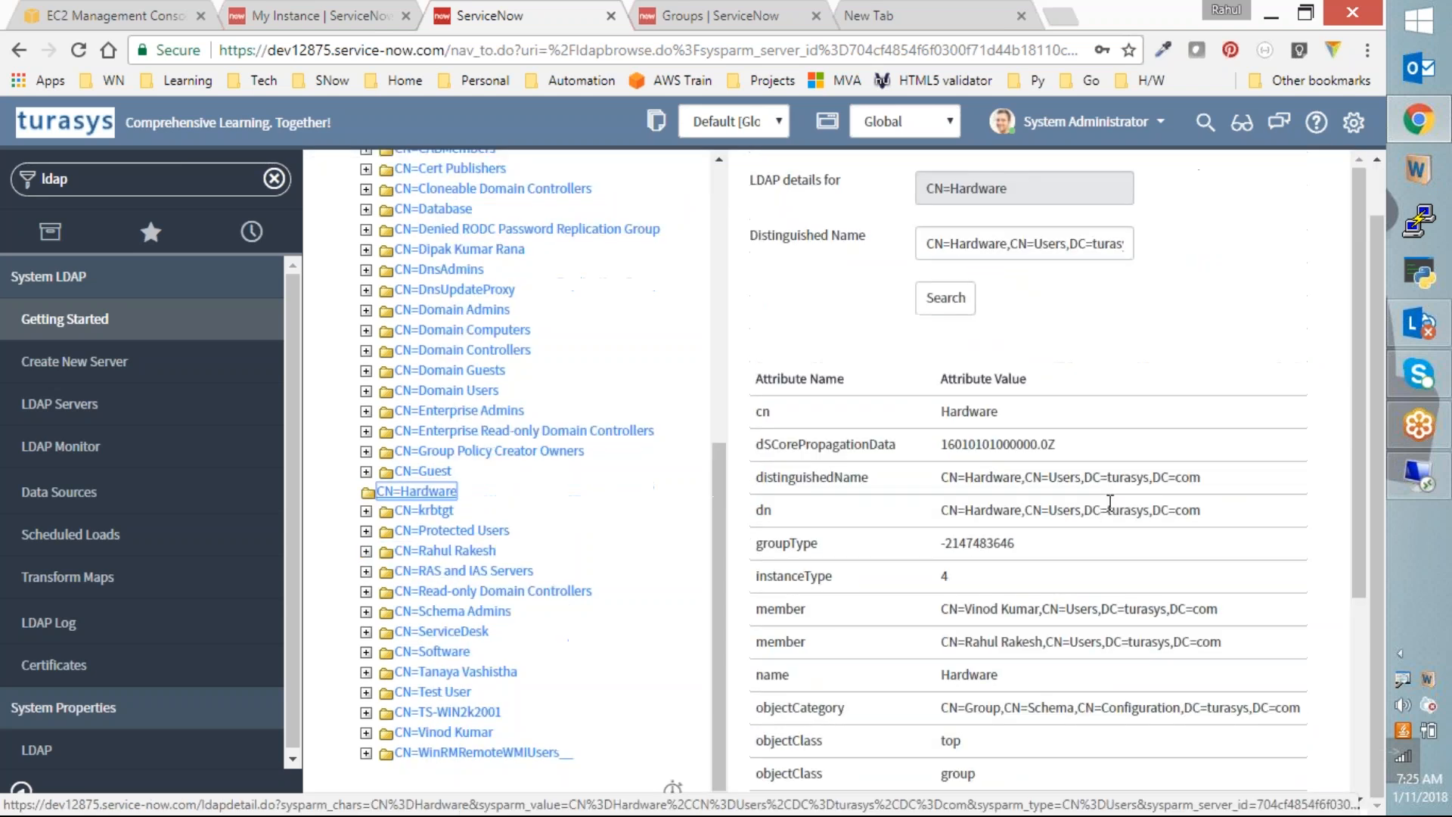
{"action": "scroll", "coordinate": [1104, 515], "scroll_direction": "down", "scroll_amount": 4}
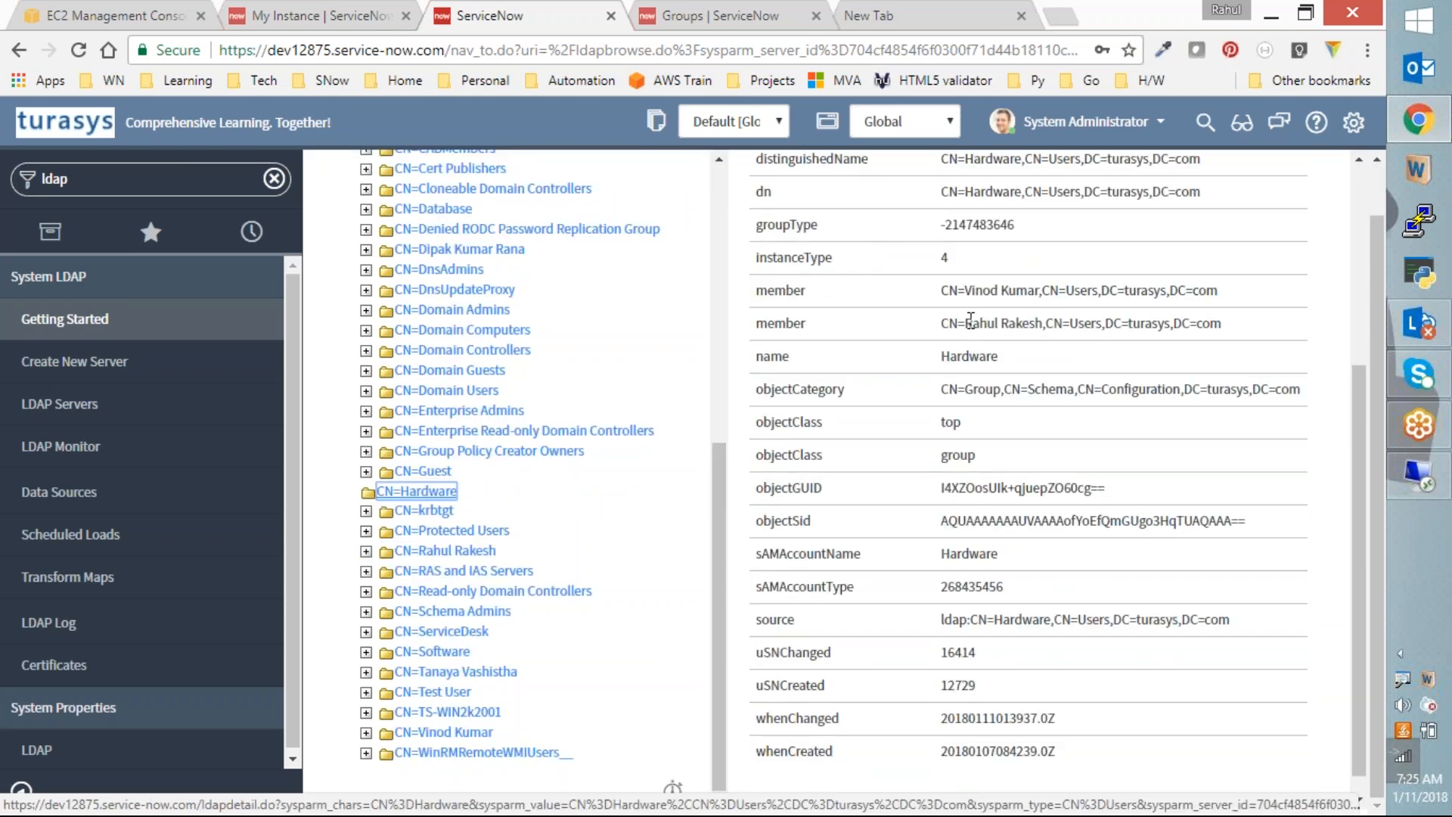
Step: Highlight the Hardware group's two member entries, then switch to the remote AD session
{"action": "left_click_drag", "start_coordinate": [965, 290], "coordinate": [1039, 290]}
{"action": "left_click_drag", "start_coordinate": [973, 323], "coordinate": [1032, 325]}
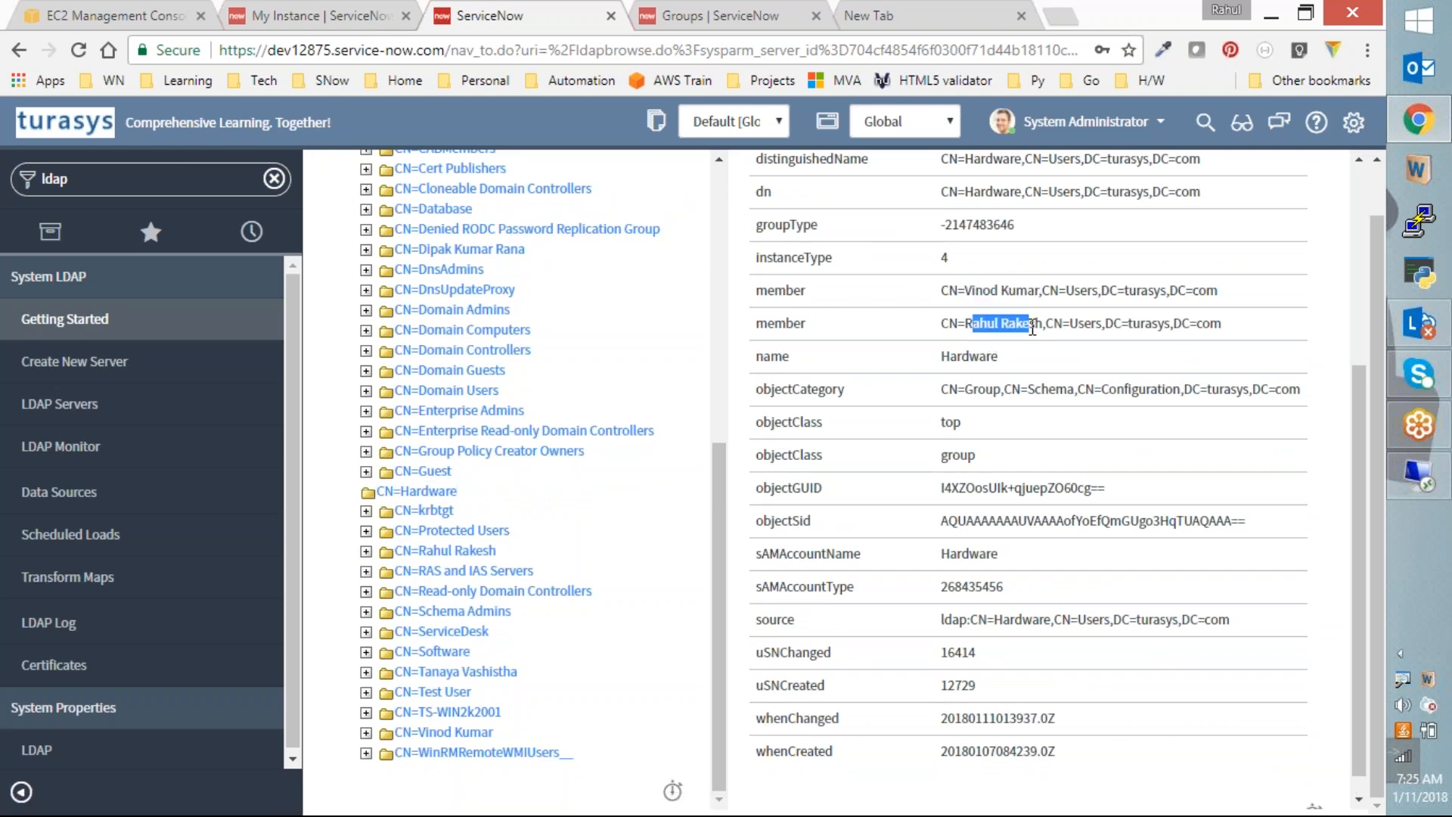
{"action": "left_click", "coordinate": [1418, 475]}
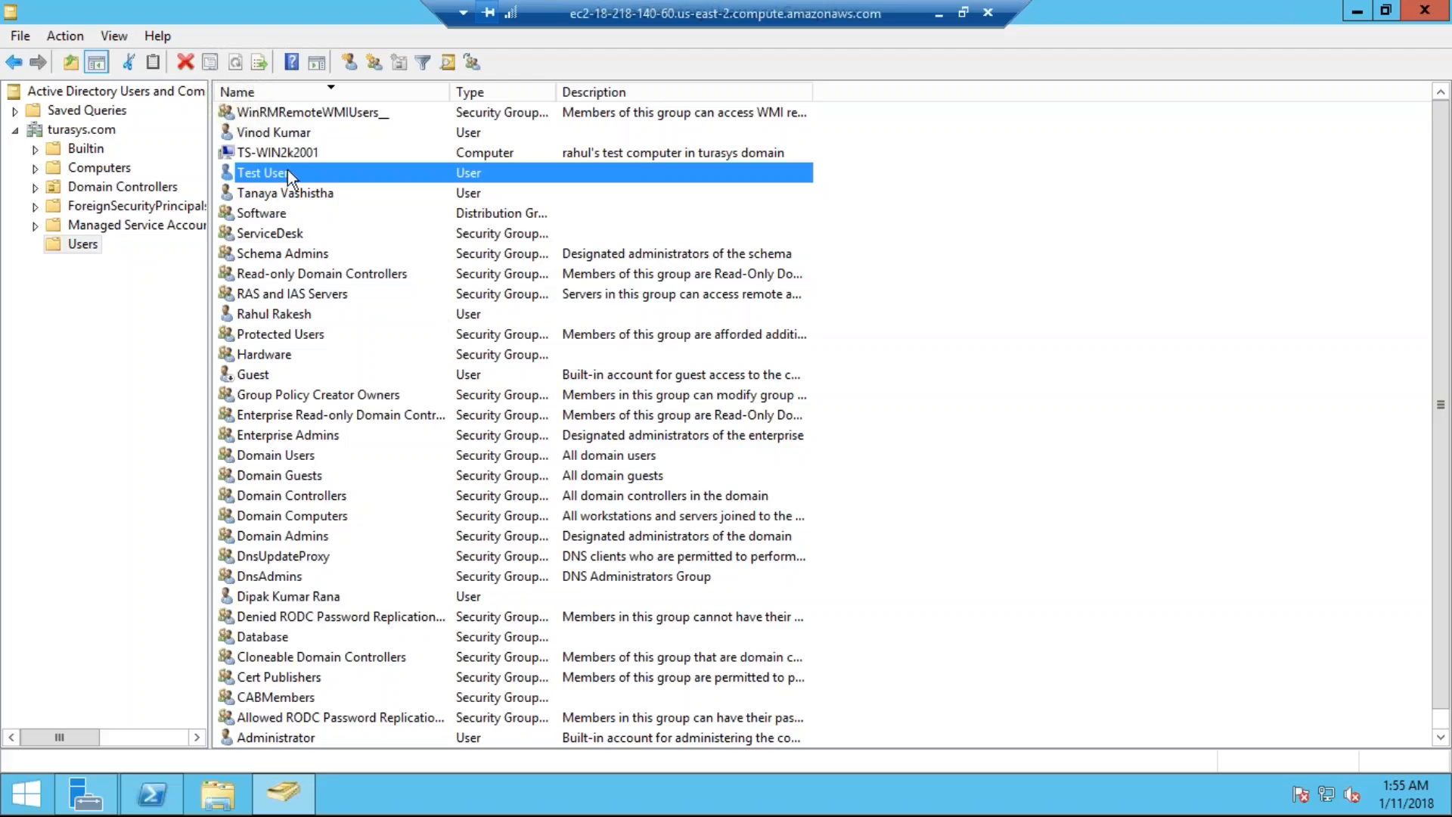
Step: View the Hardware group's Members tab in AD, then close it and return to ServiceNow
{"action": "left_click", "coordinate": [270, 353]}
{"action": "double_click", "coordinate": [270, 353]}
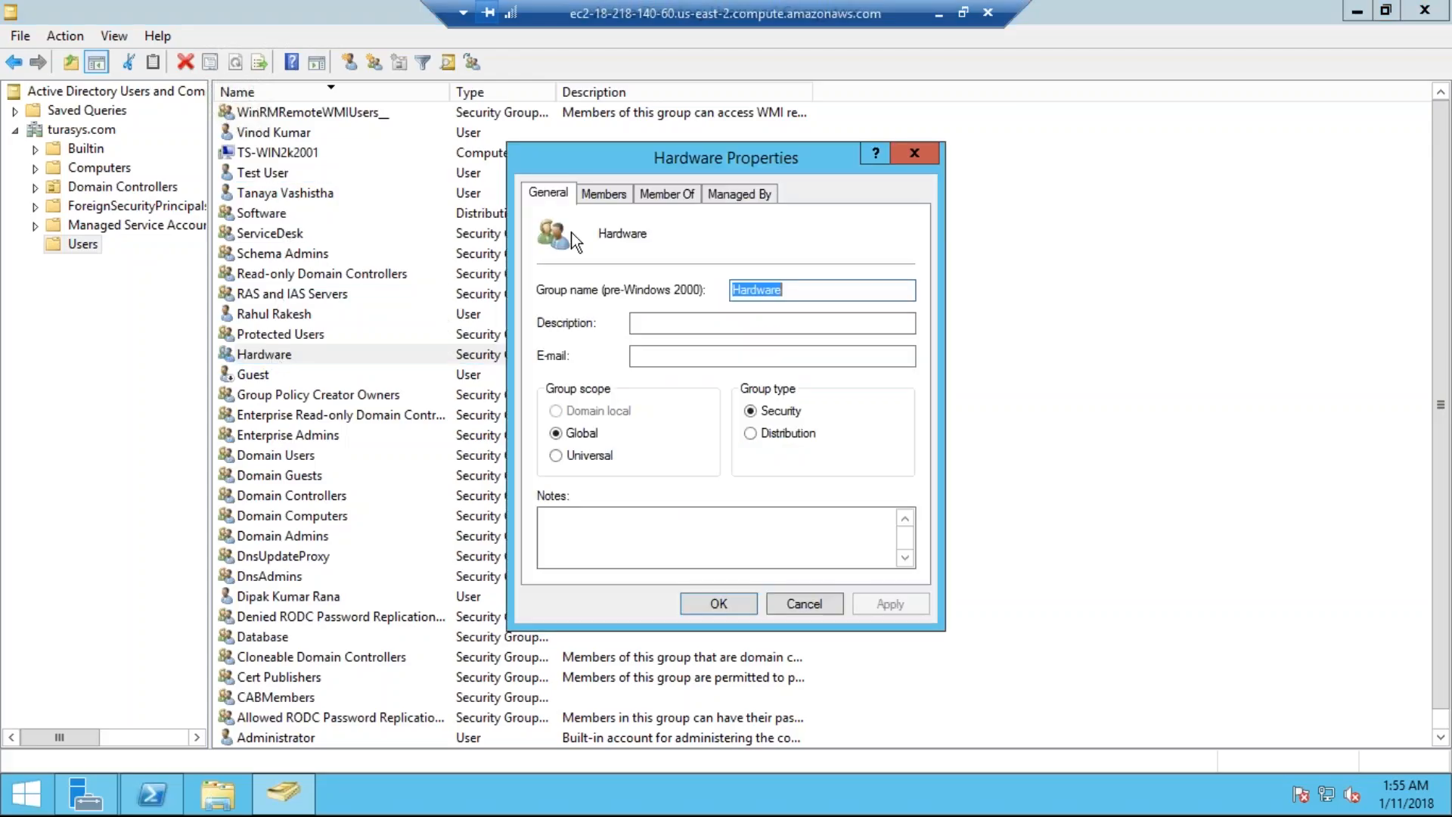
{"action": "left_click", "coordinate": [605, 194]}
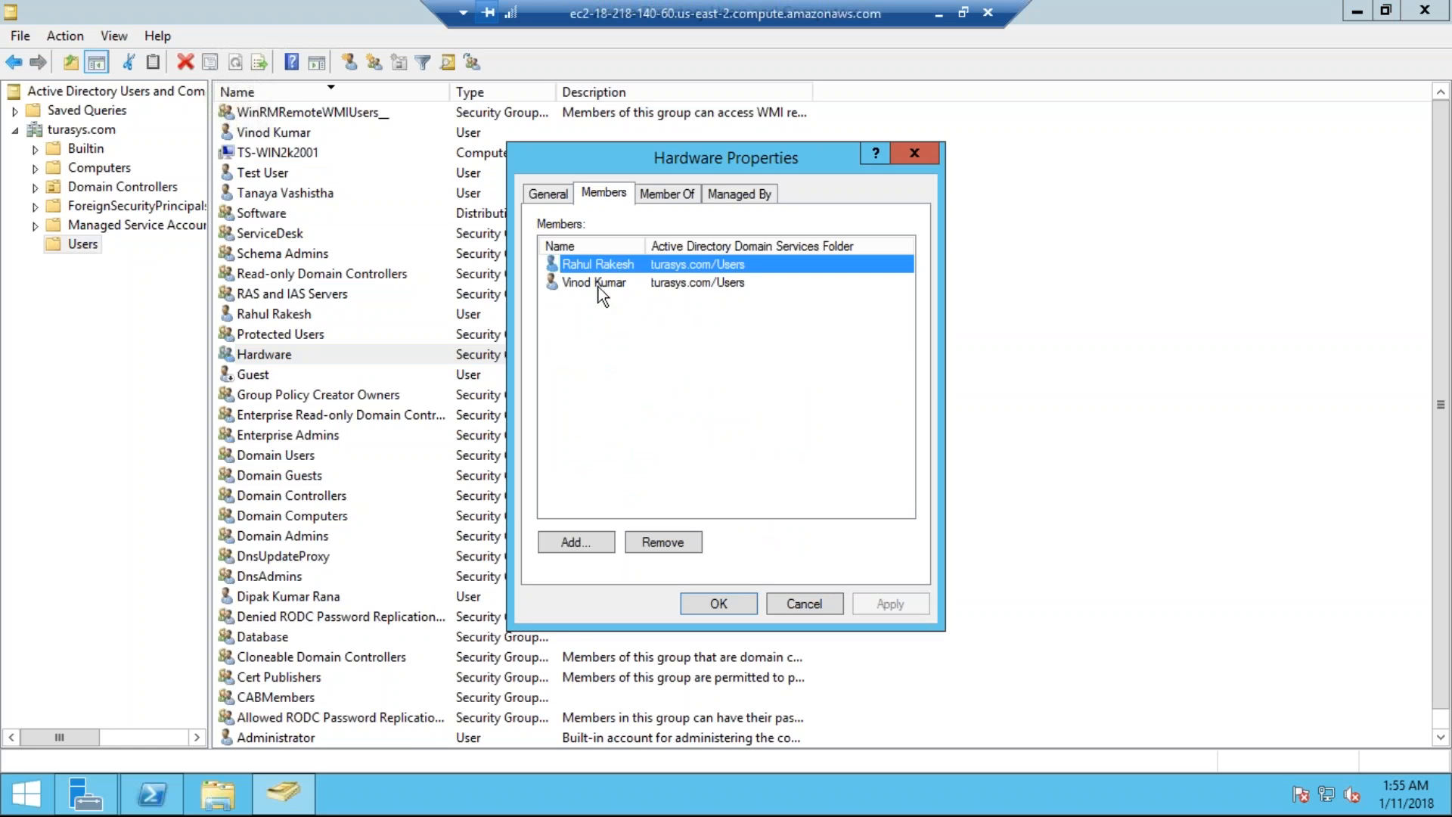
{"action": "left_click", "coordinate": [912, 154]}
{"action": "left_click", "coordinate": [939, 13]}
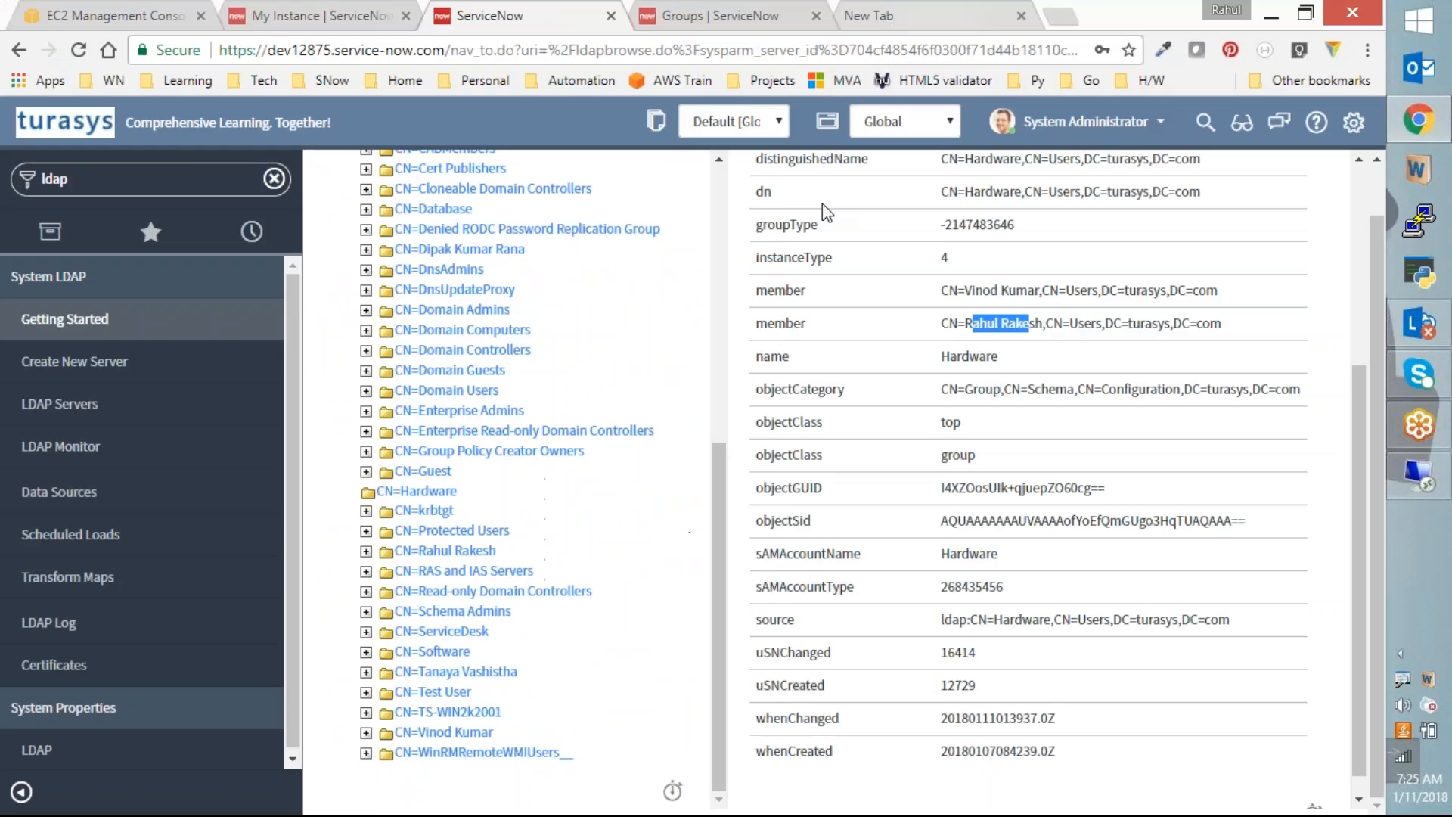
Step: Check the LDAP Servers list and LDAP Monitor connection status, then list the LDAP Data Sources
{"action": "left_click", "coordinate": [76, 408]}
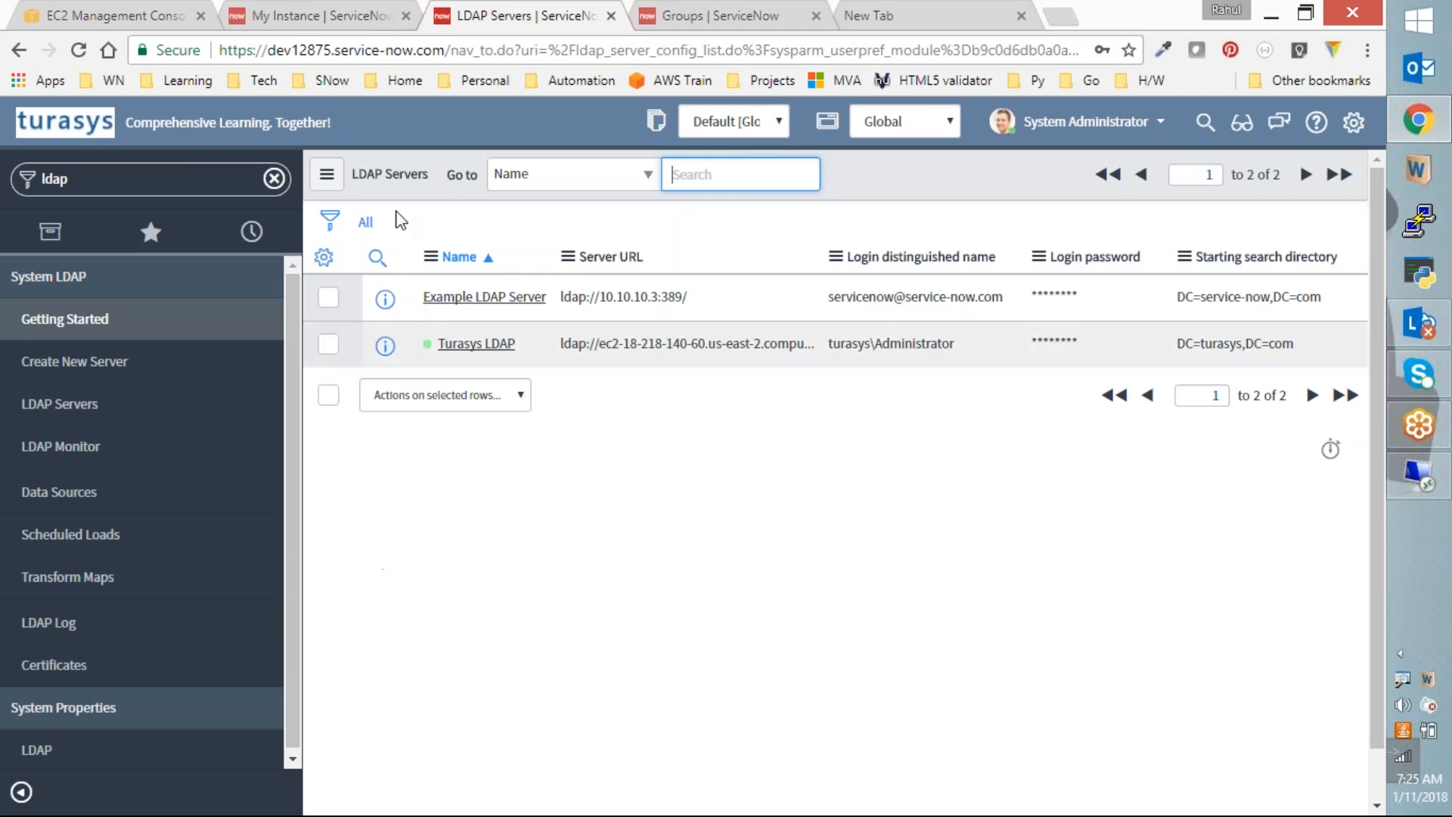
{"action": "left_click", "coordinate": [144, 453]}
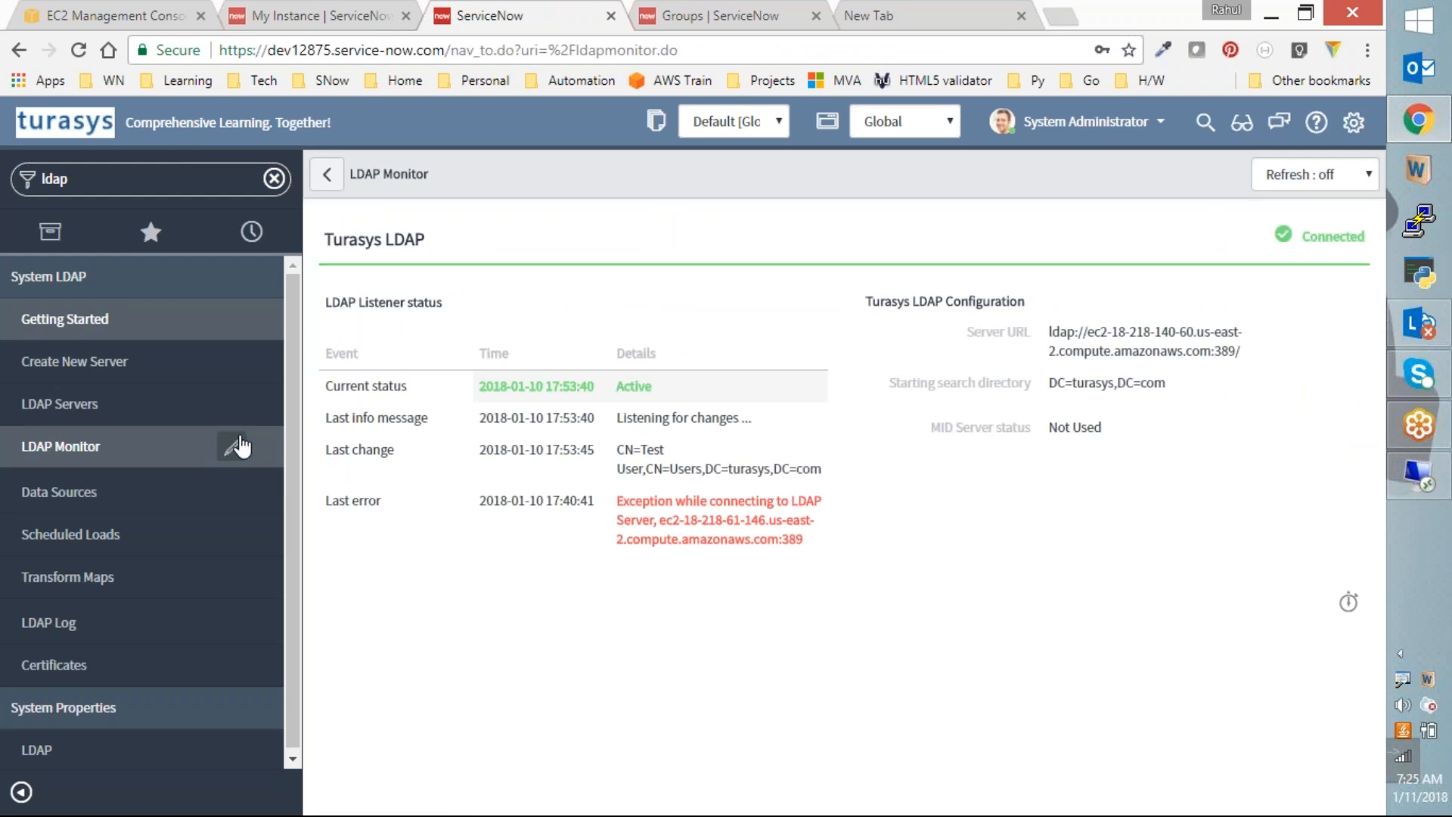
{"action": "left_click", "coordinate": [152, 421]}
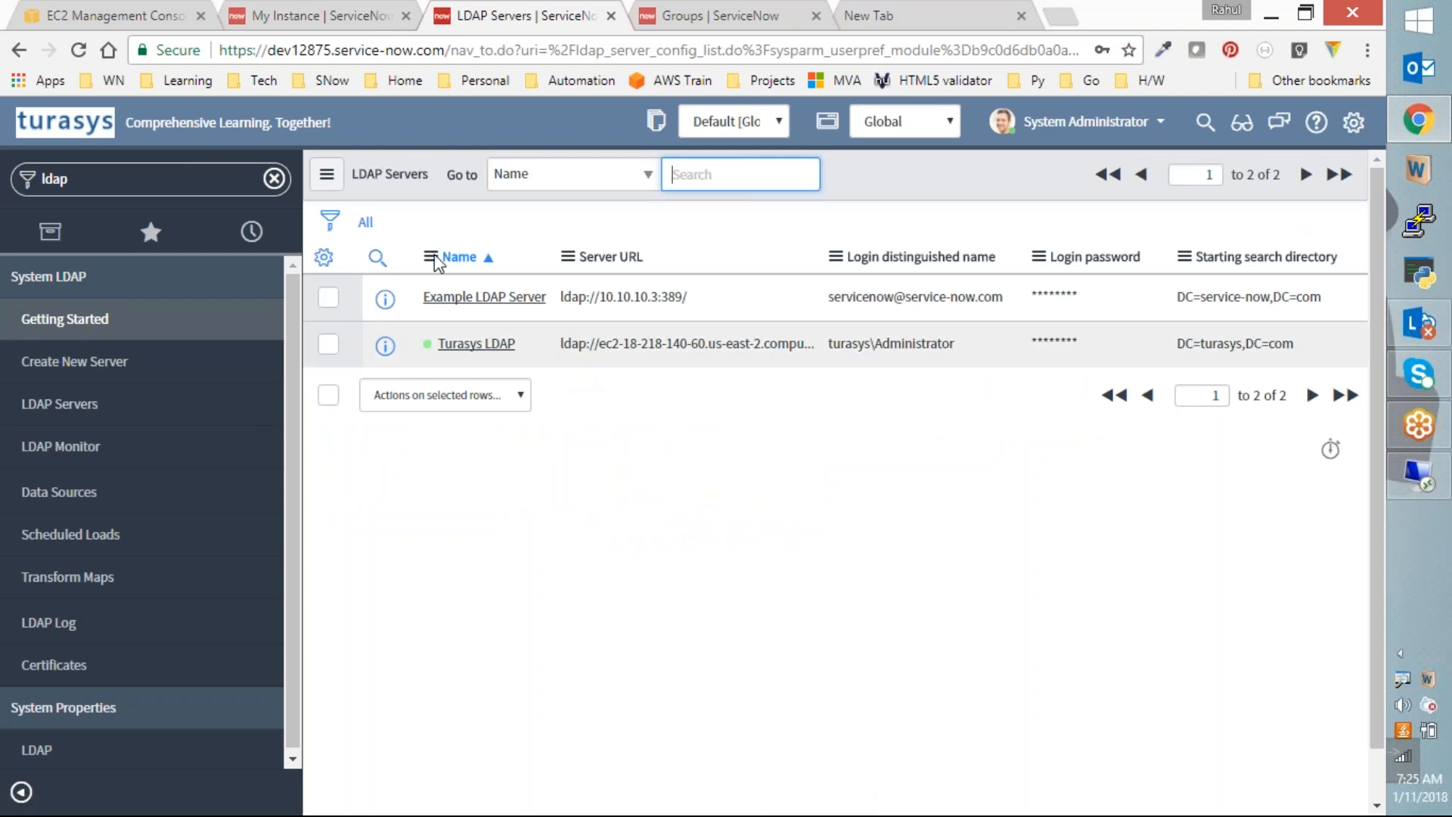
{"action": "left_click", "coordinate": [76, 446]}
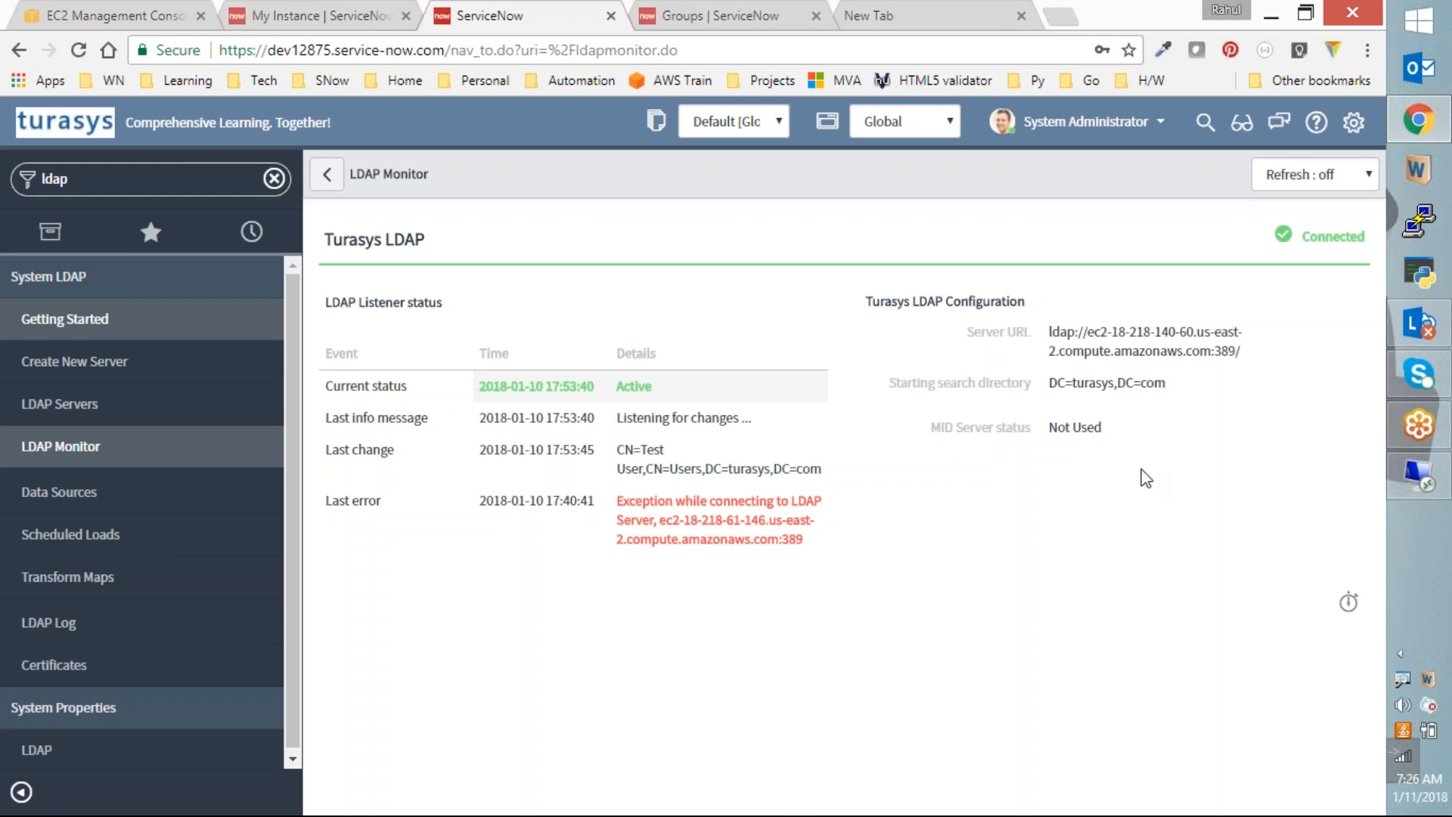
{"action": "left_click", "coordinate": [83, 495]}
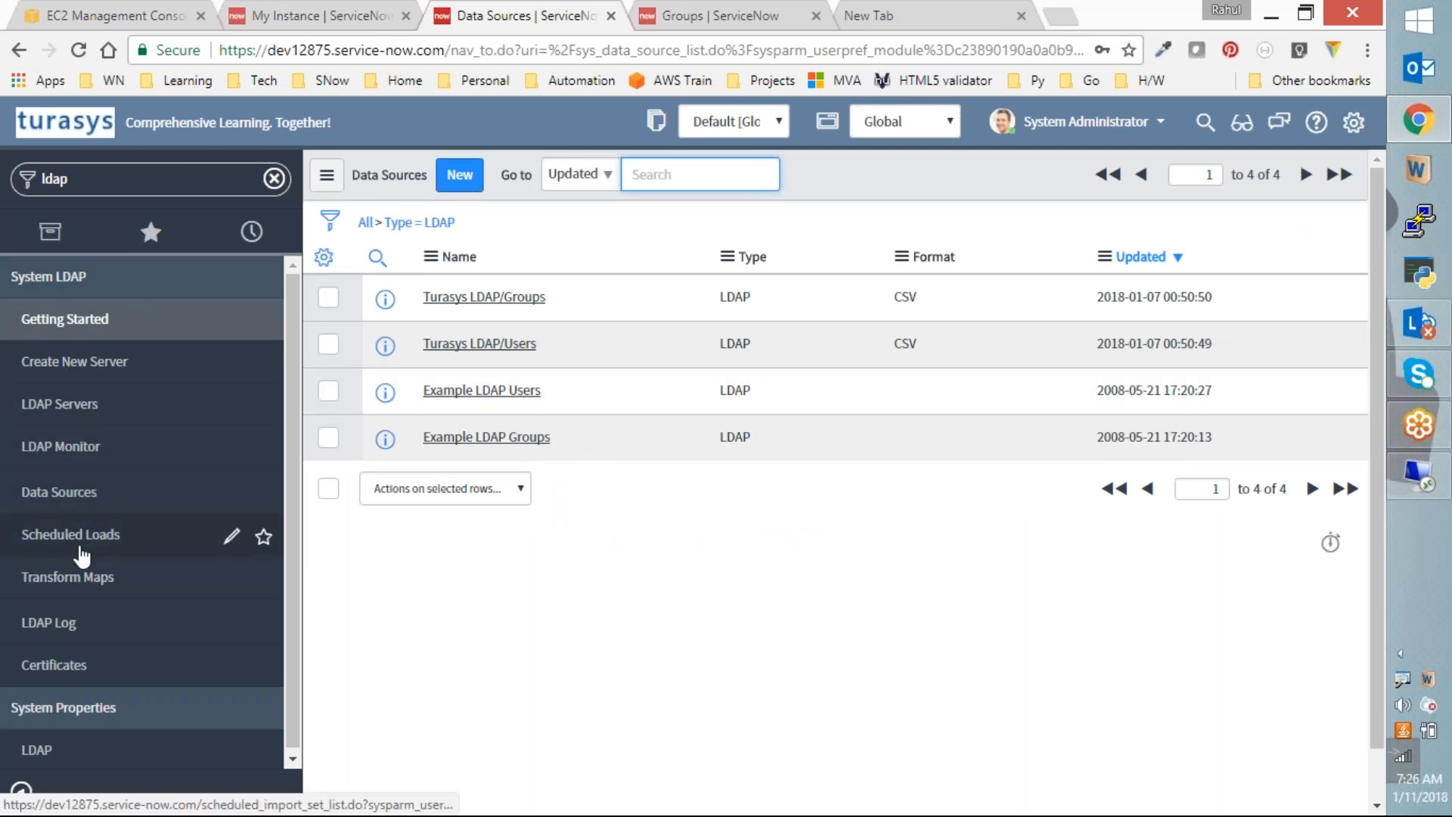
Step: Open the Turasys LDAP/Users data source and copy its import set table name, ldap_import
{"action": "left_click", "coordinate": [726, 679]}
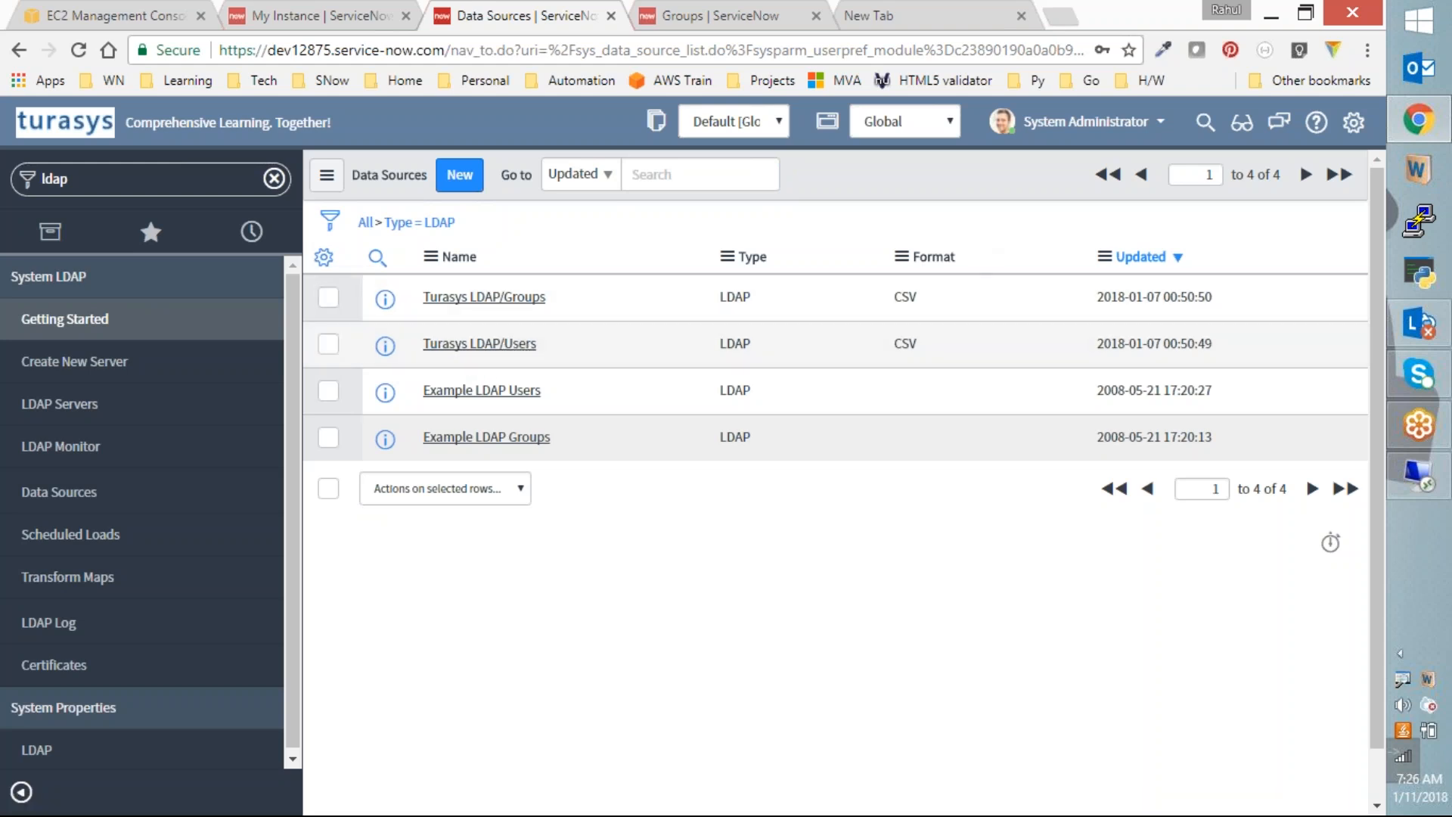
{"action": "left_click", "coordinate": [479, 344]}
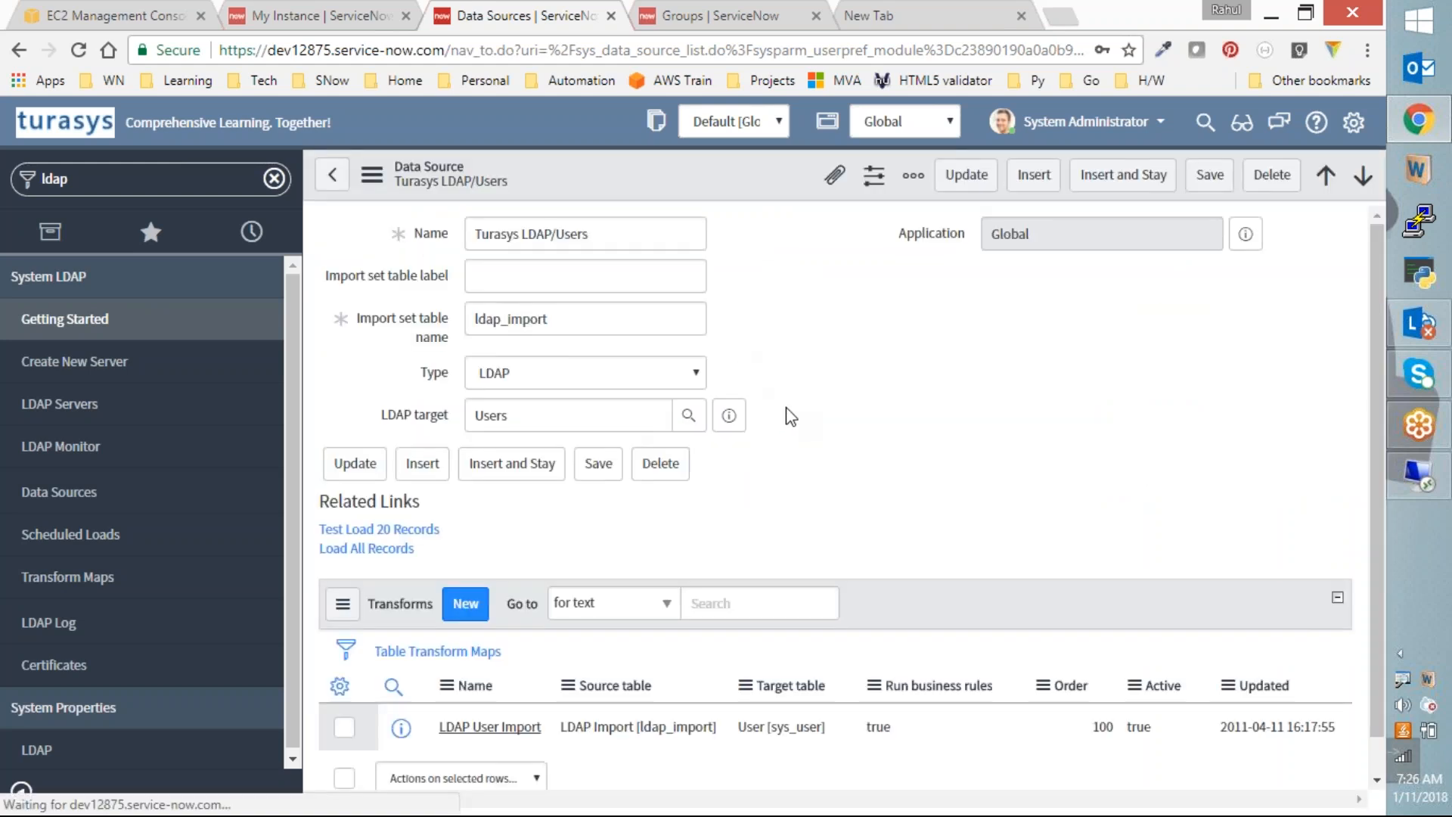
{"action": "left_click", "coordinate": [799, 343]}
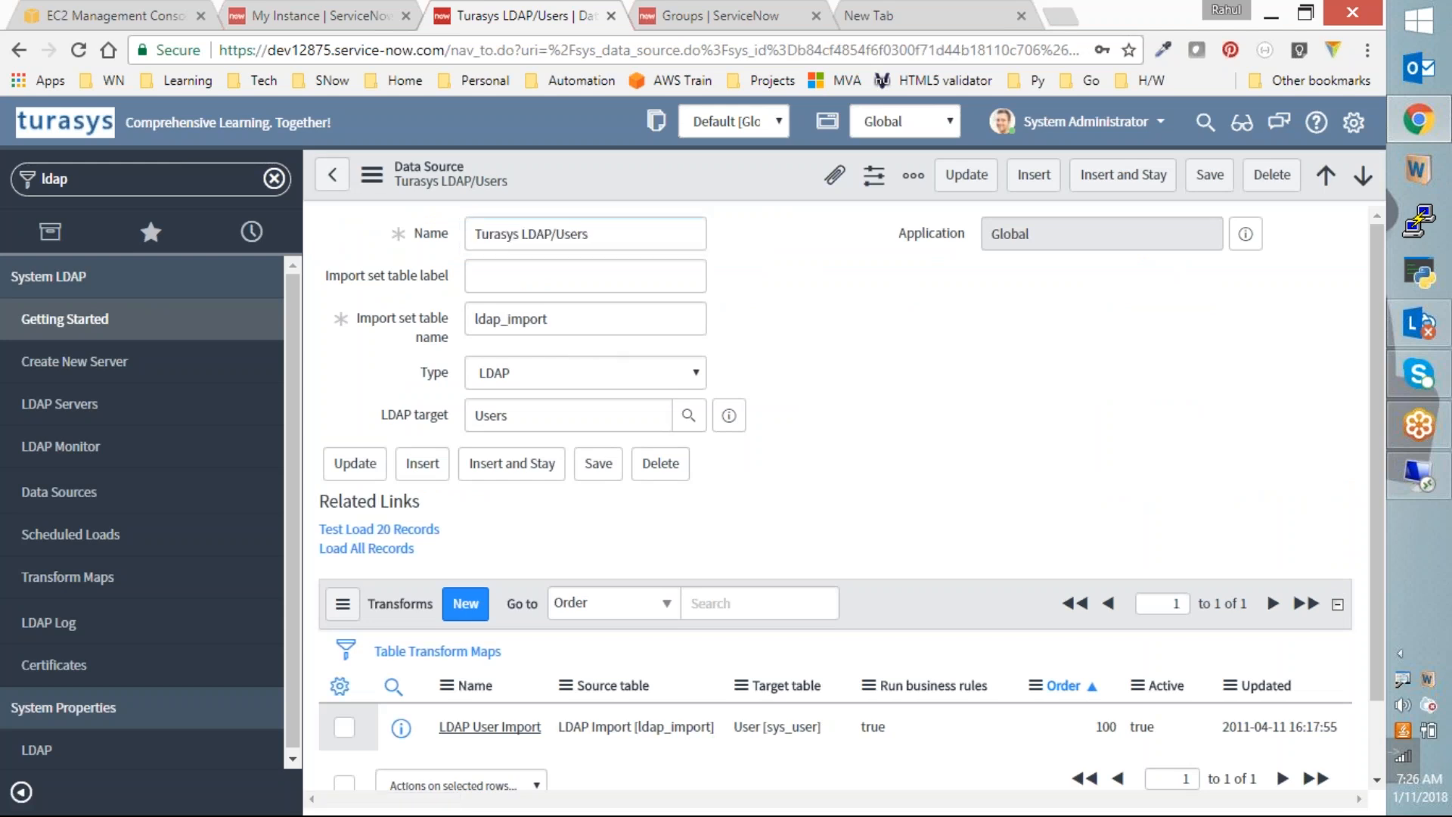
{"action": "double_click", "coordinate": [601, 323]}
{"action": "key", "text": "ctrl+c"}
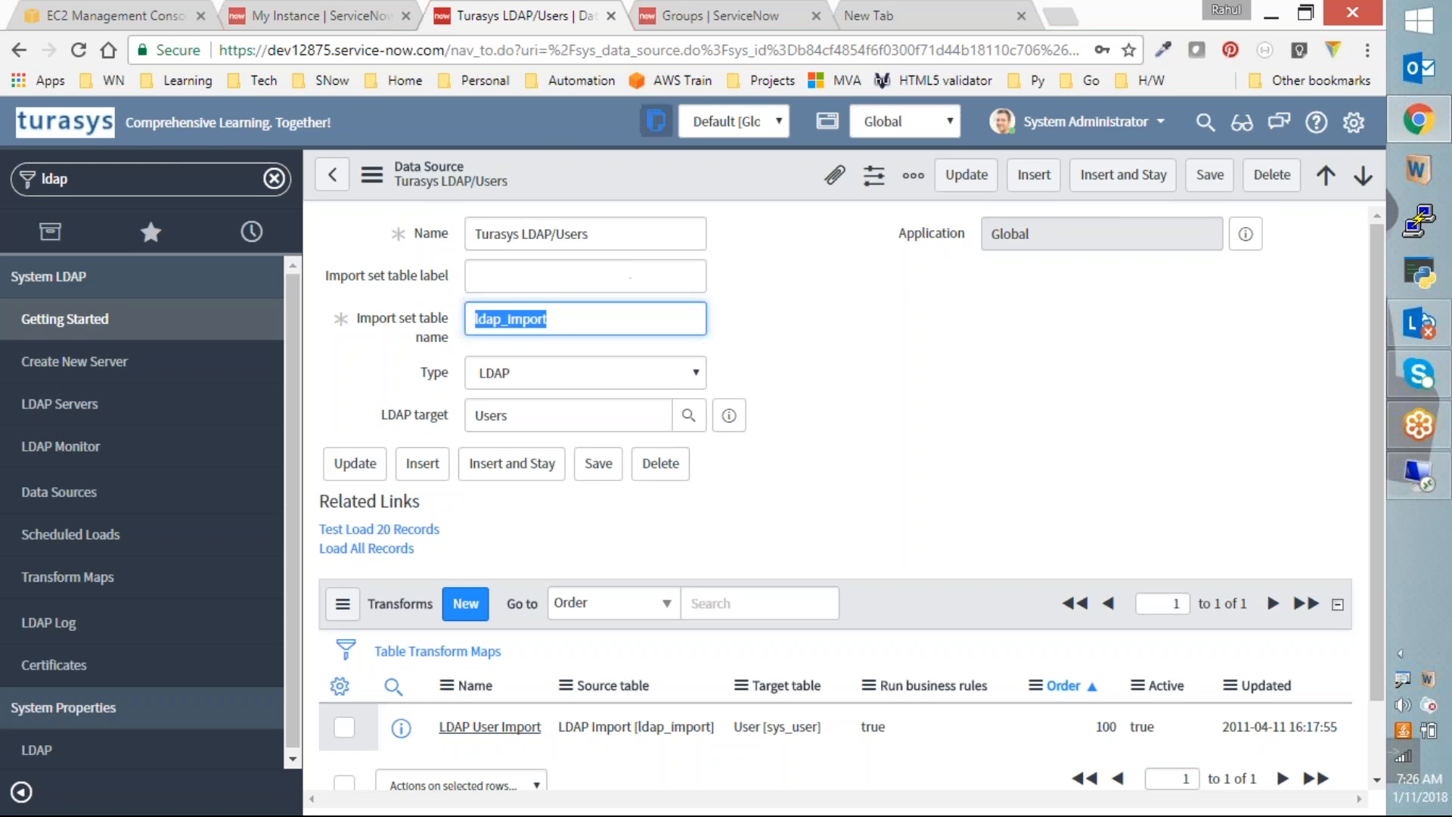
Step: Open the ldap_import table records and view the rows of import set ISET0010005
{"action": "left_click", "coordinate": [730, 18]}
{"action": "left_click", "coordinate": [113, 179]}
{"action": "key", "text": "ctrl+v"}
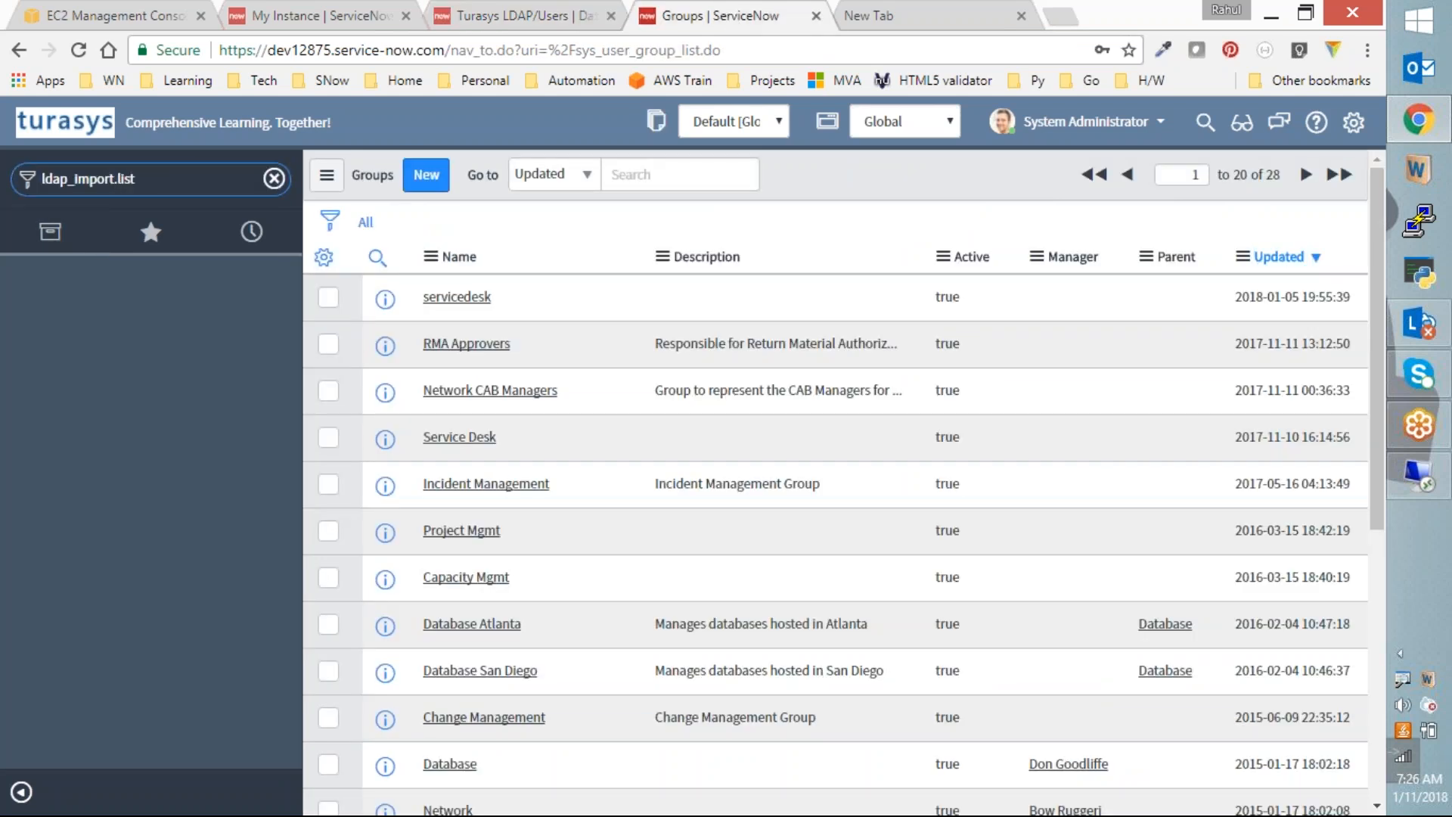
{"action": "key", "text": "Return"}
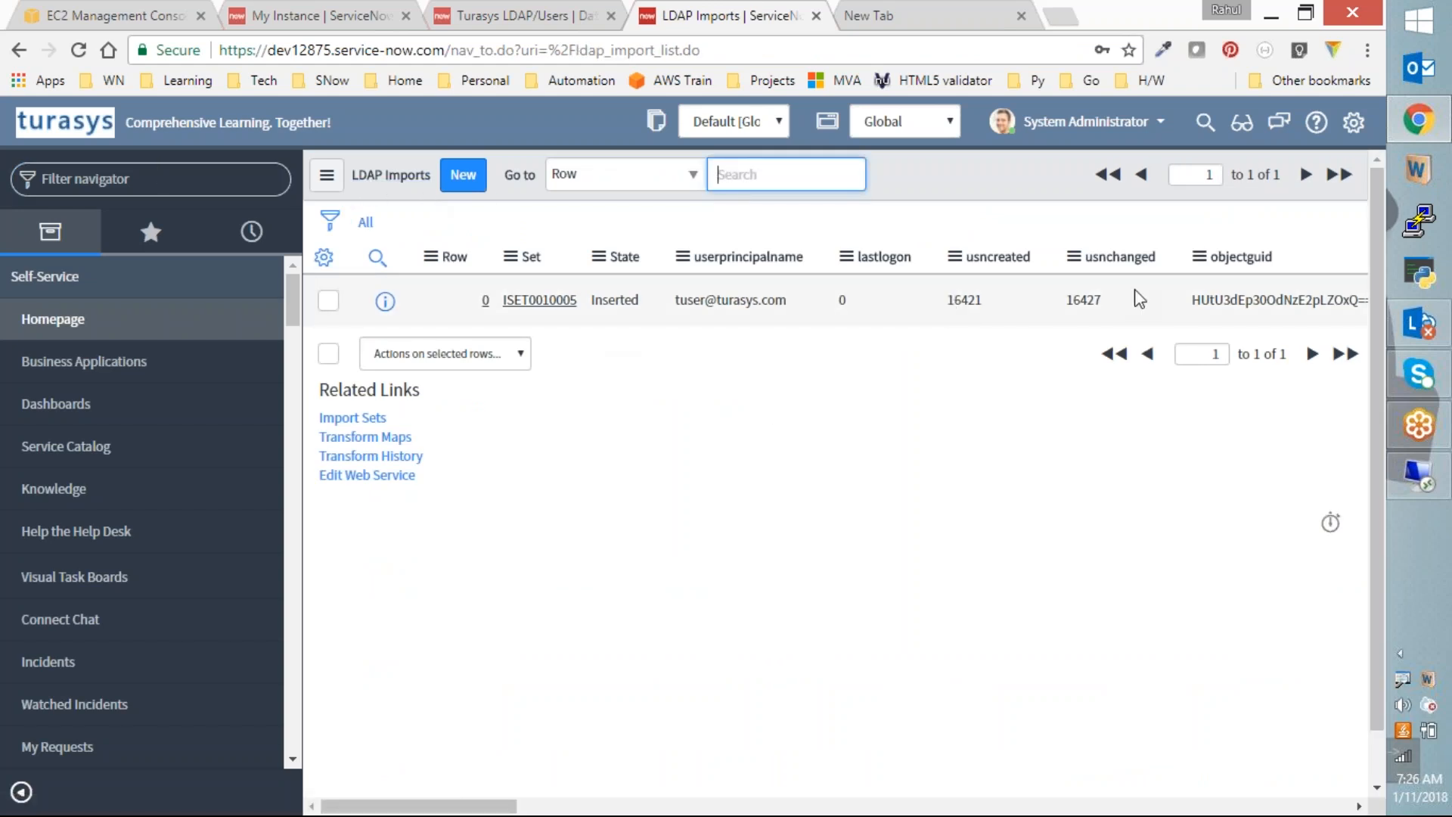
{"action": "left_click", "coordinate": [527, 301]}
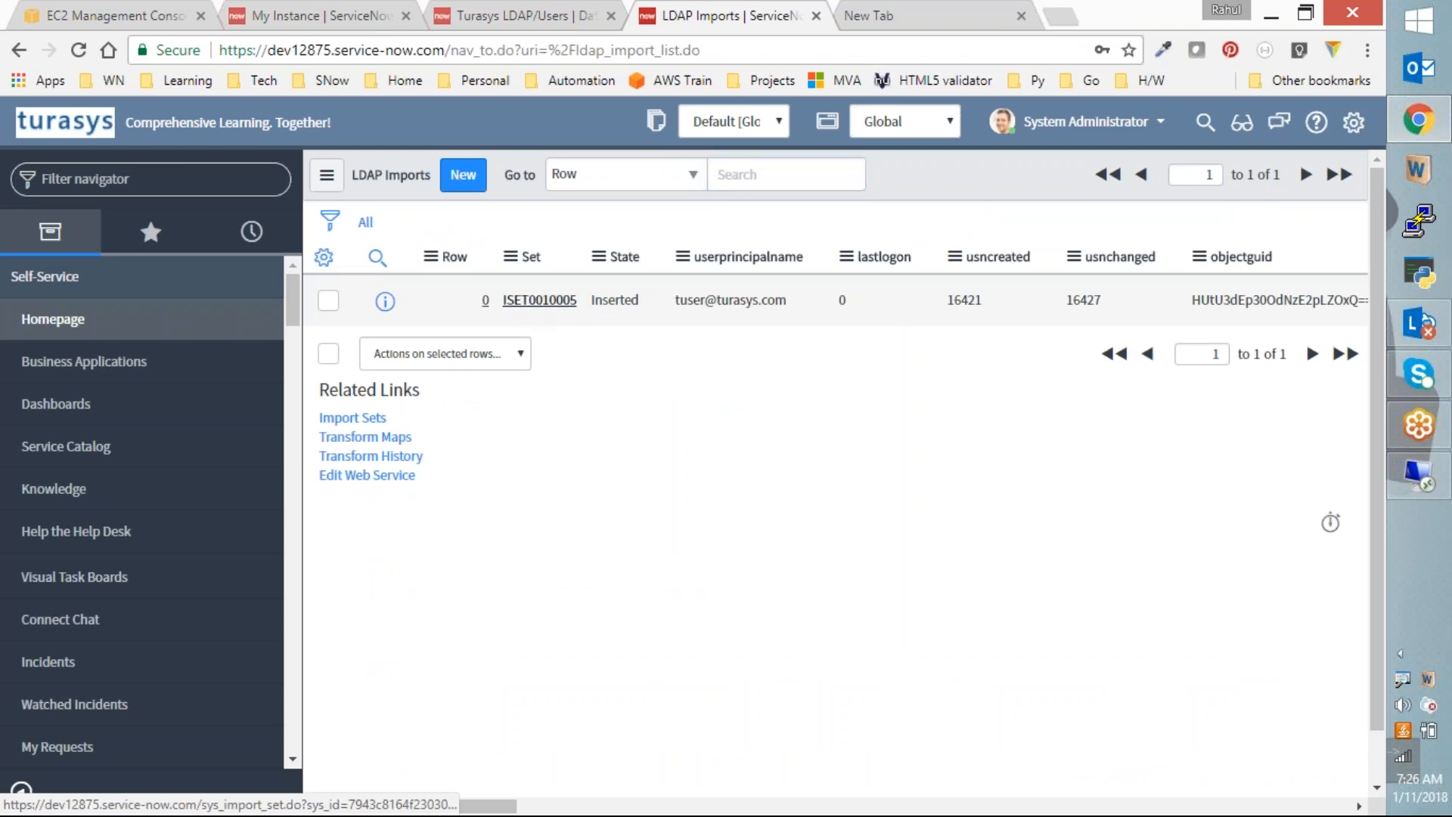
{"action": "scroll", "coordinate": [692, 449], "scroll_direction": "down", "scroll_amount": 4}
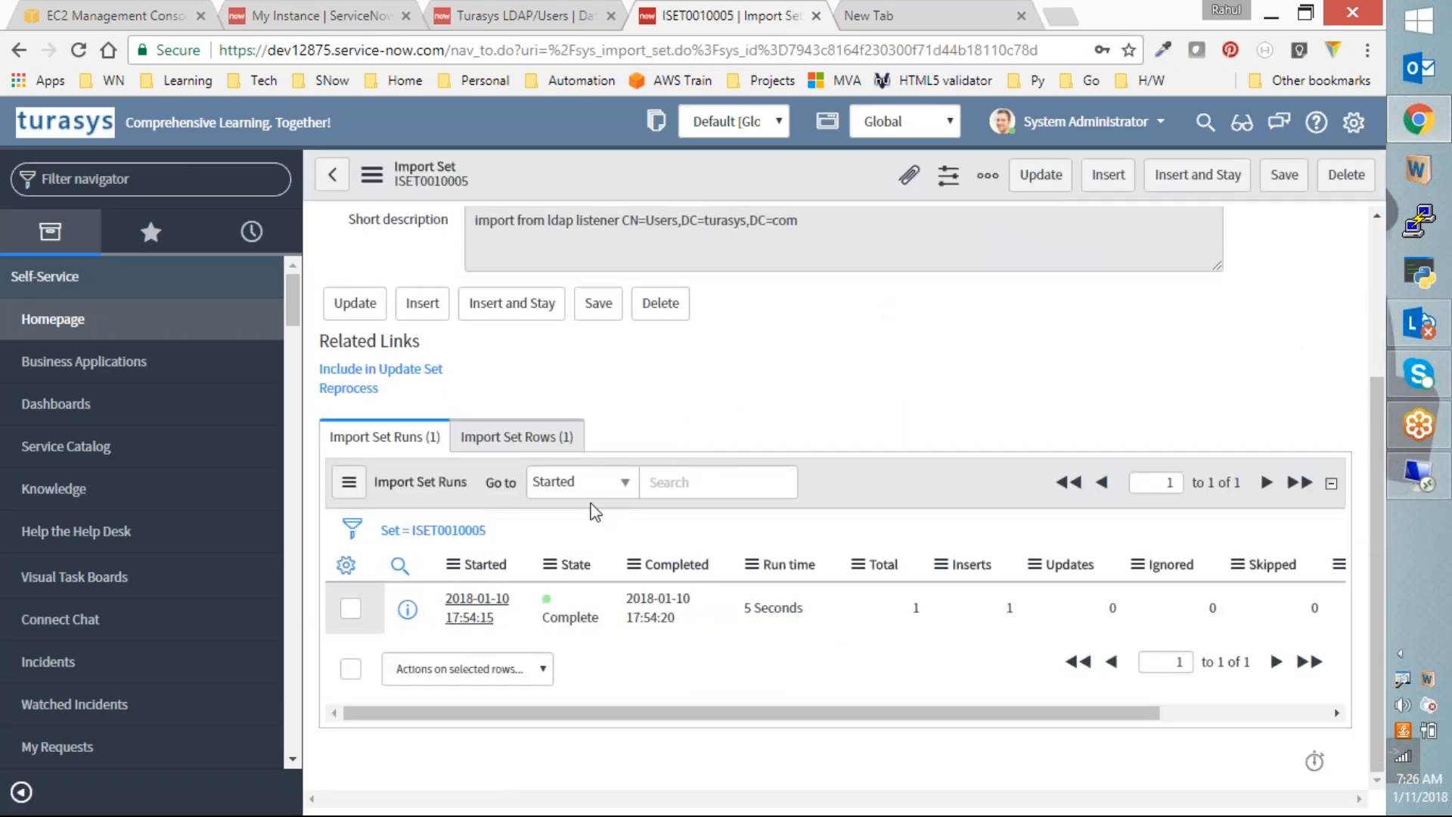
{"action": "left_click", "coordinate": [516, 436]}
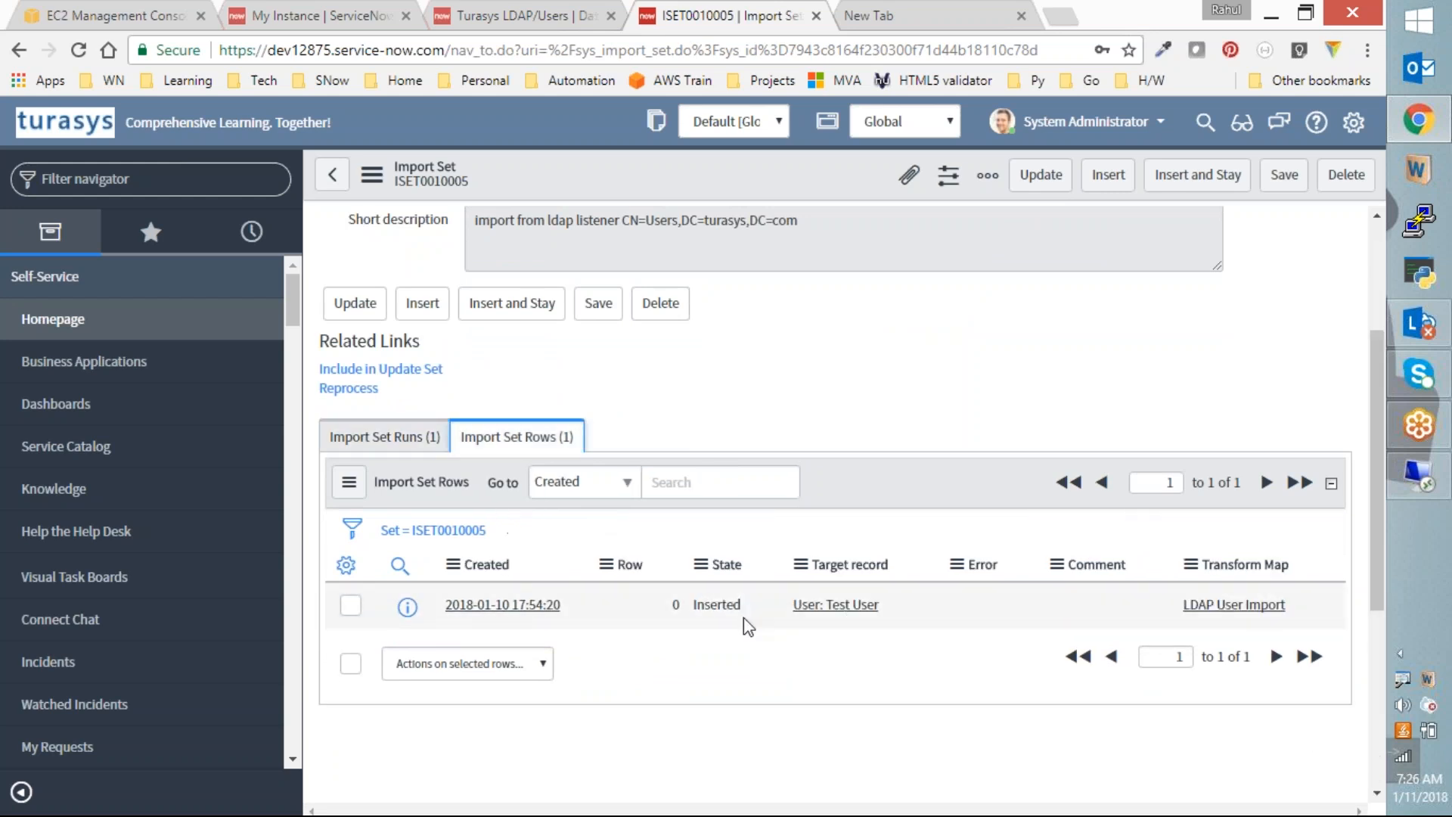
Step: Go back to the Turasys LDAP/Users data source and open its LDAP User Import transform map
{"action": "left_click", "coordinate": [502, 11]}
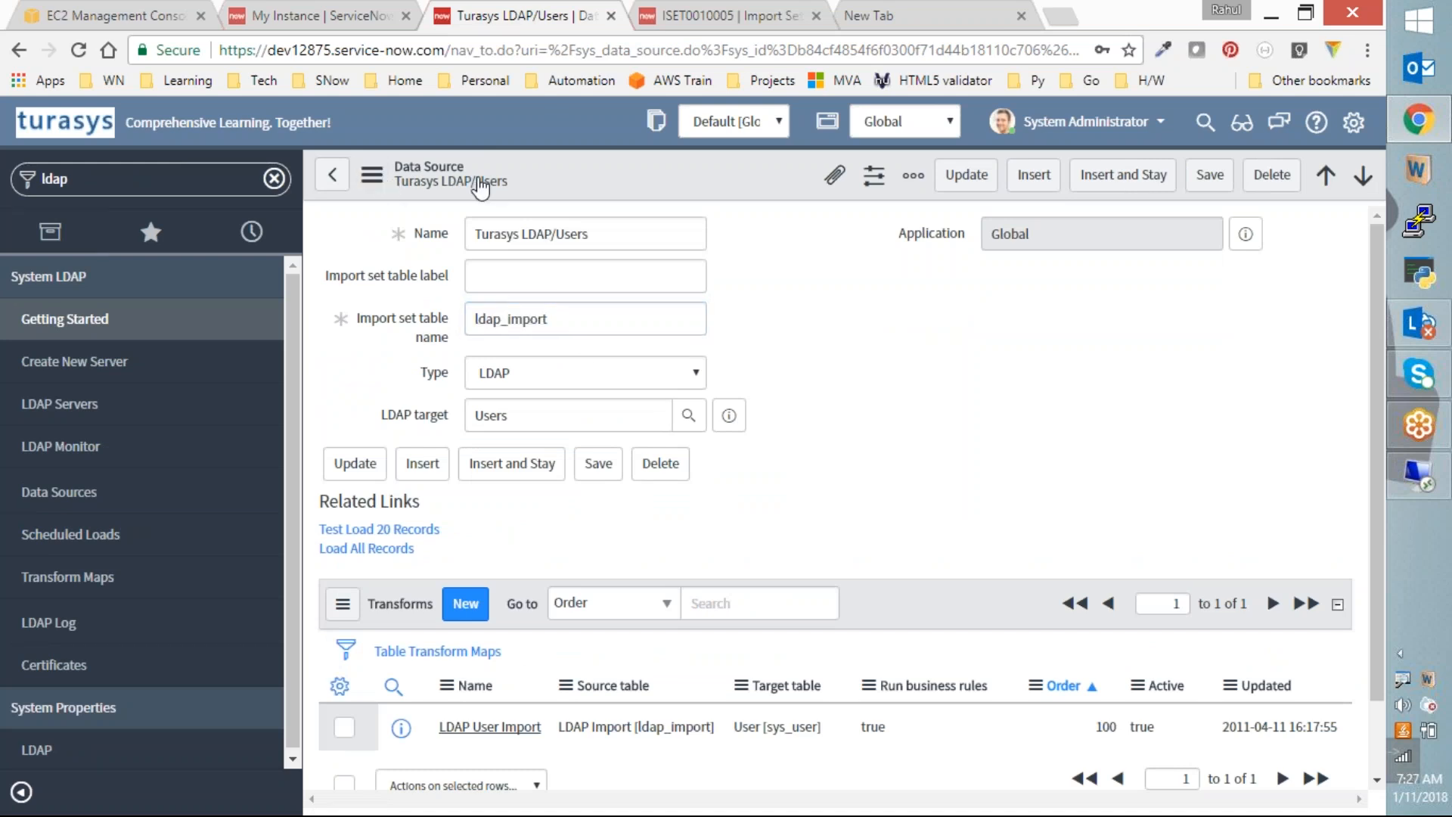
{"action": "left_click_drag", "start_coordinate": [573, 329], "coordinate": [472, 318]}
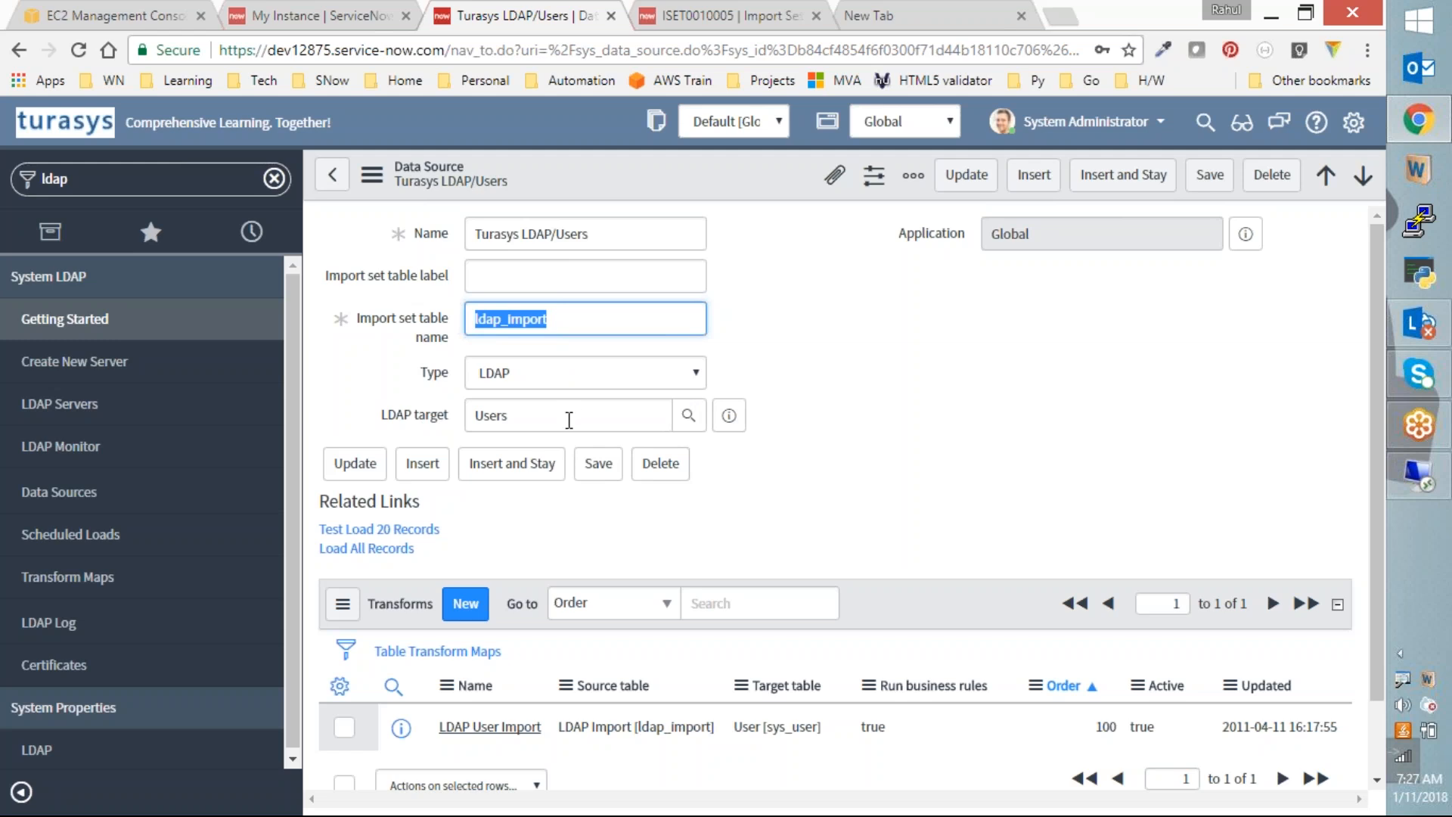
{"action": "scroll", "coordinate": [868, 454], "scroll_direction": "down", "scroll_amount": 1}
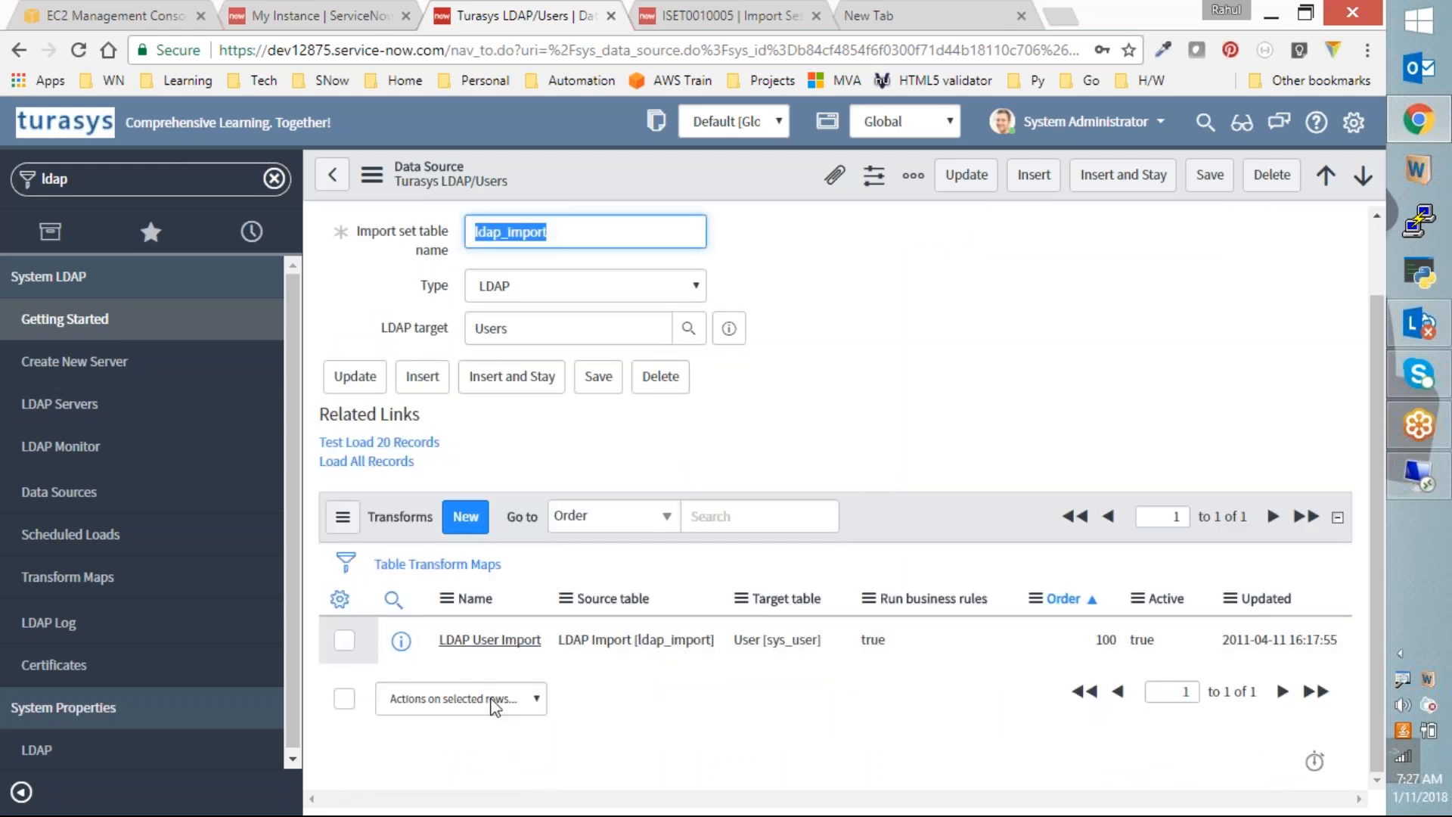
{"action": "left_click", "coordinate": [477, 645]}
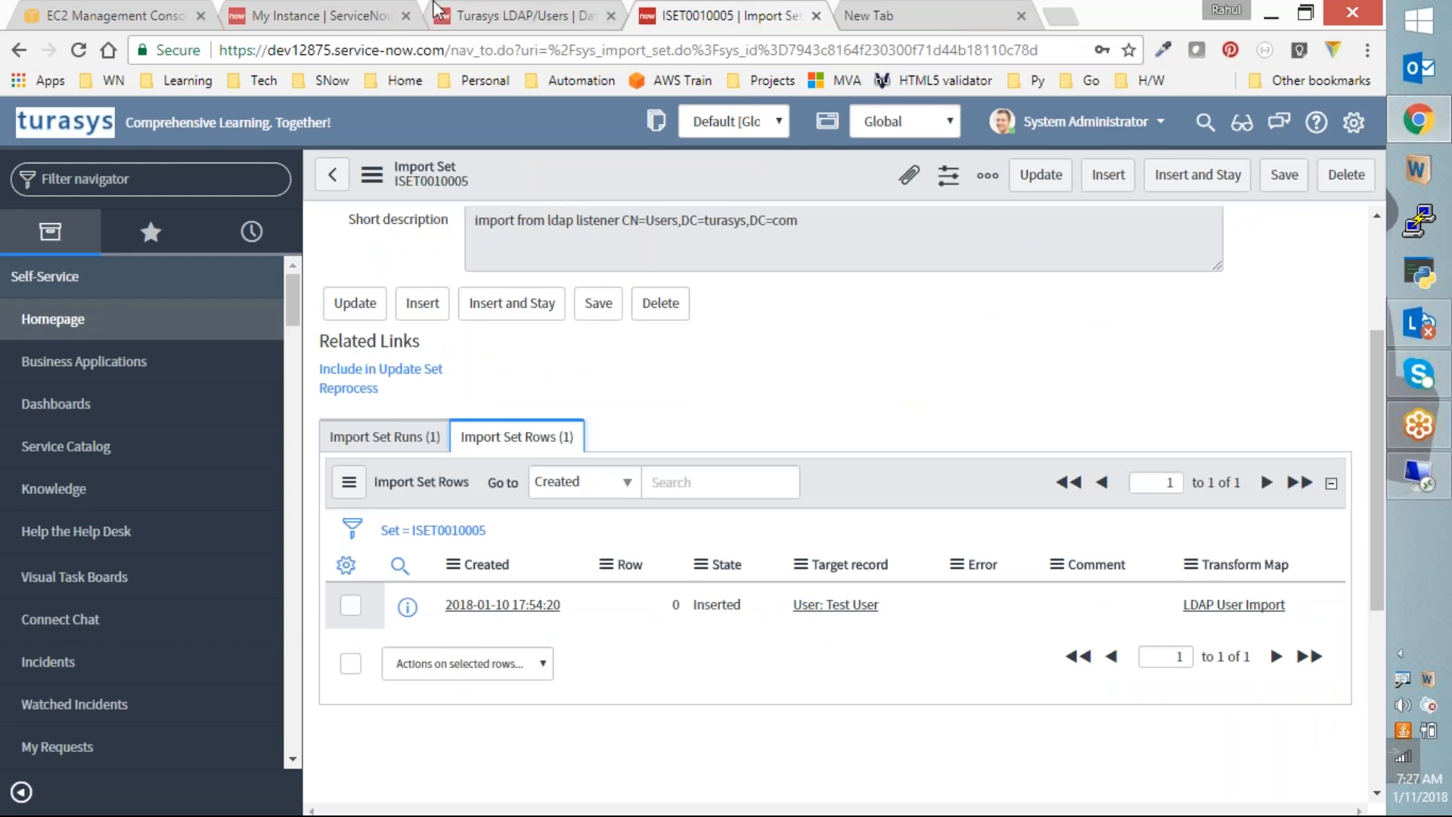
{"action": "left_click", "coordinate": [505, 16]}
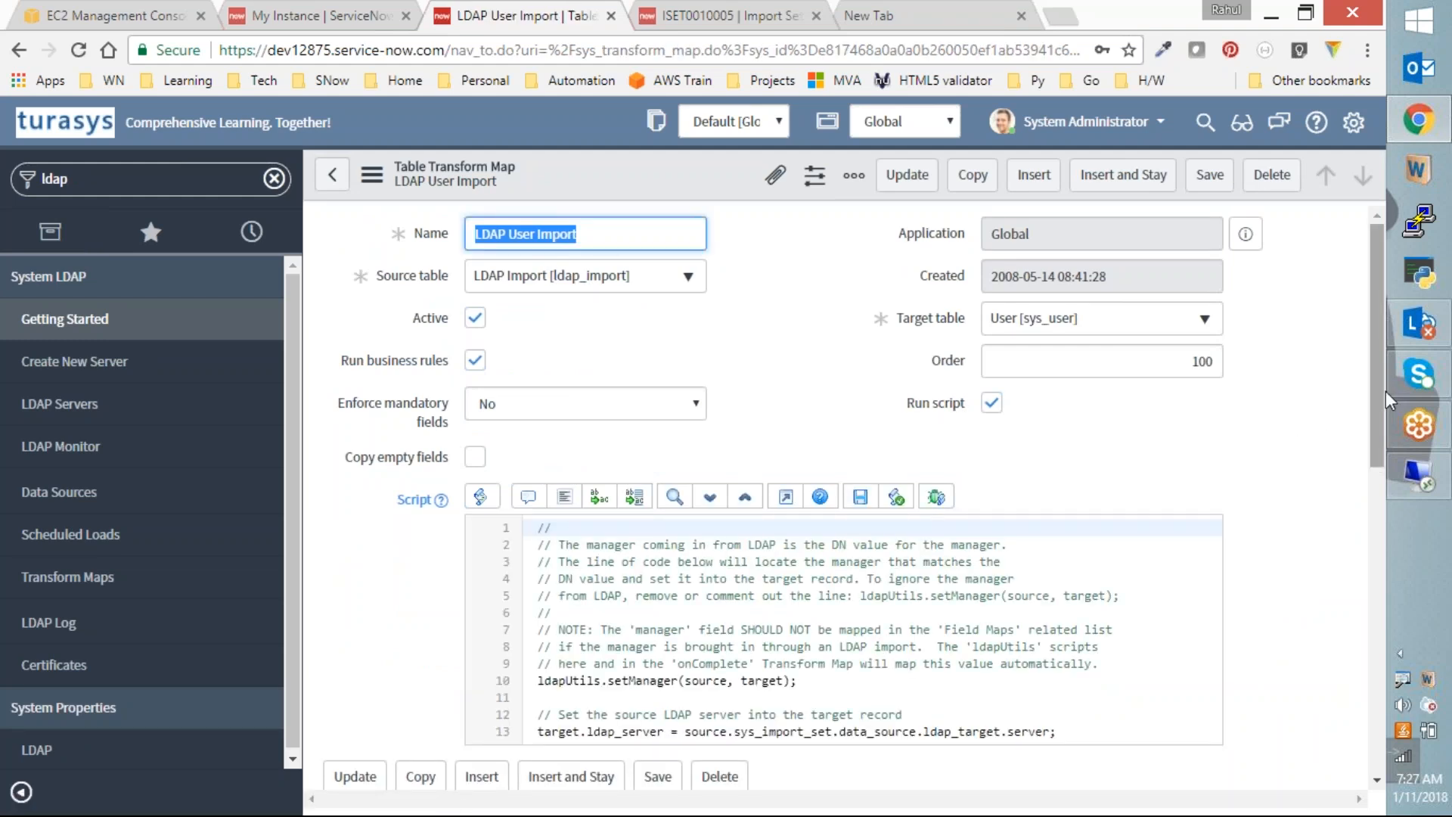
Step: Review the seven LDAP User Import field maps and list its three transform scripts
{"action": "left_click_drag", "start_coordinate": [1376, 391], "coordinate": [1315, 698]}
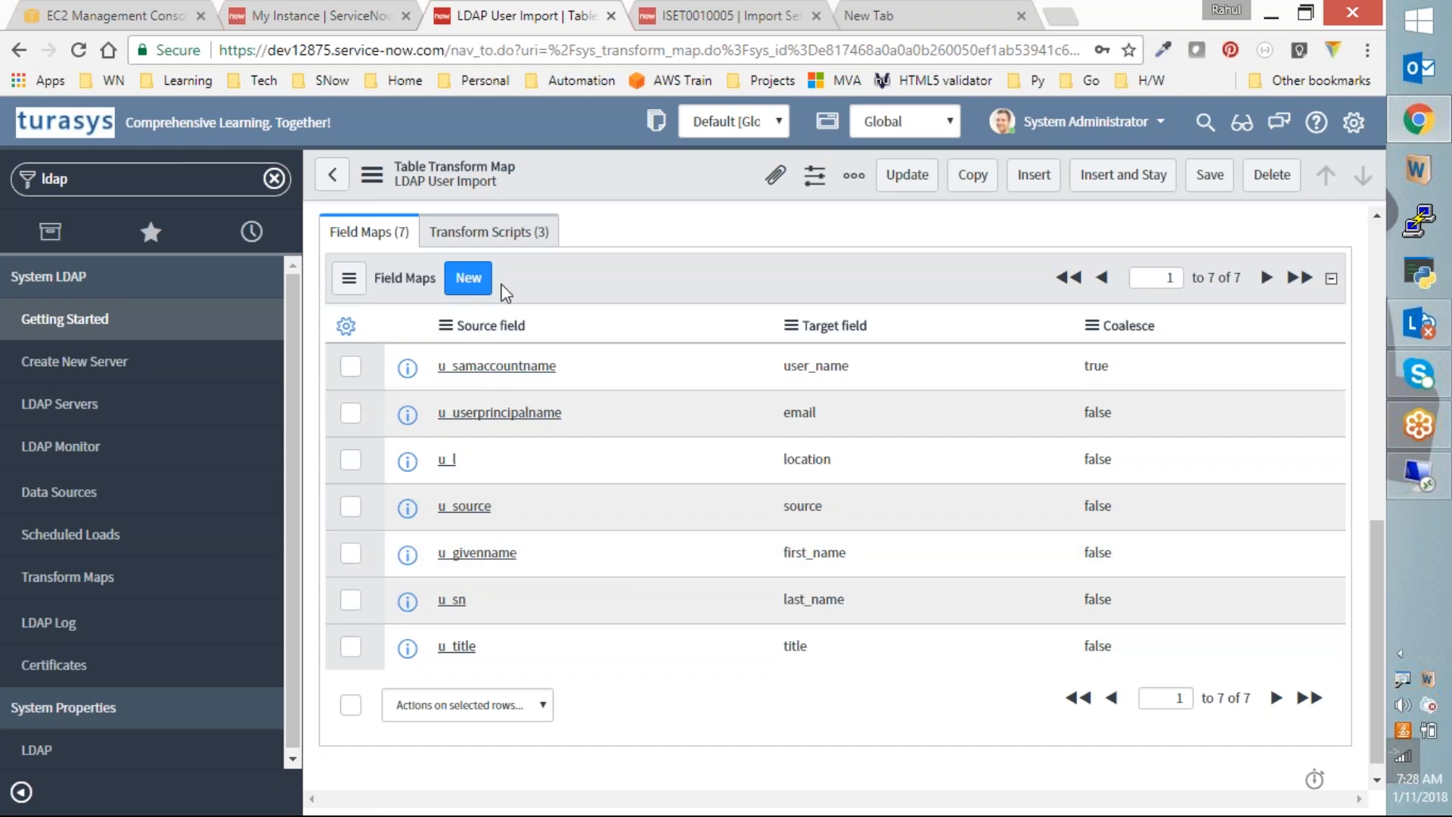
{"action": "scroll", "coordinate": [865, 394], "scroll_direction": "up", "scroll_amount": 3}
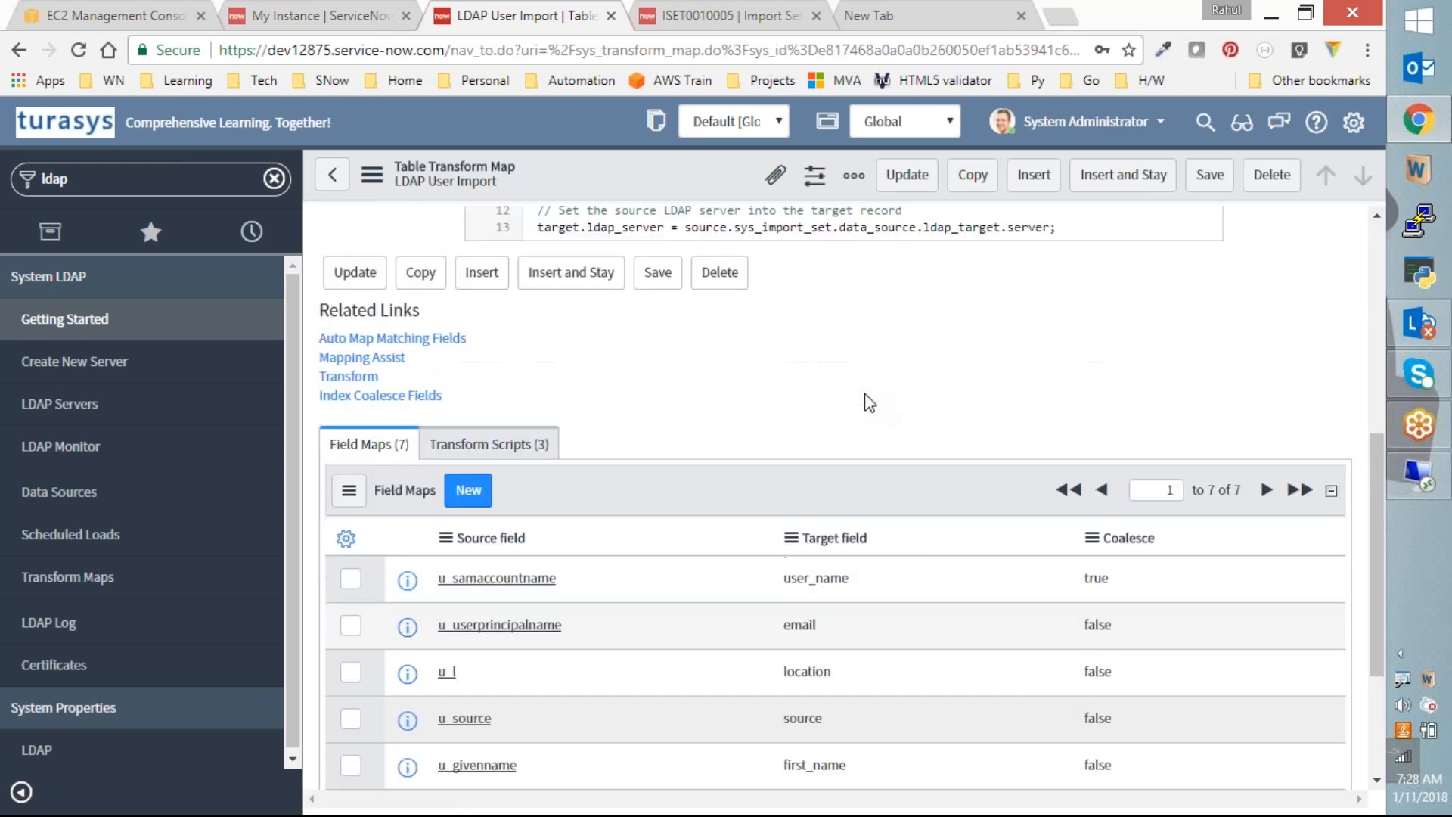
{"action": "scroll", "coordinate": [866, 397], "scroll_direction": "up", "scroll_amount": 7}
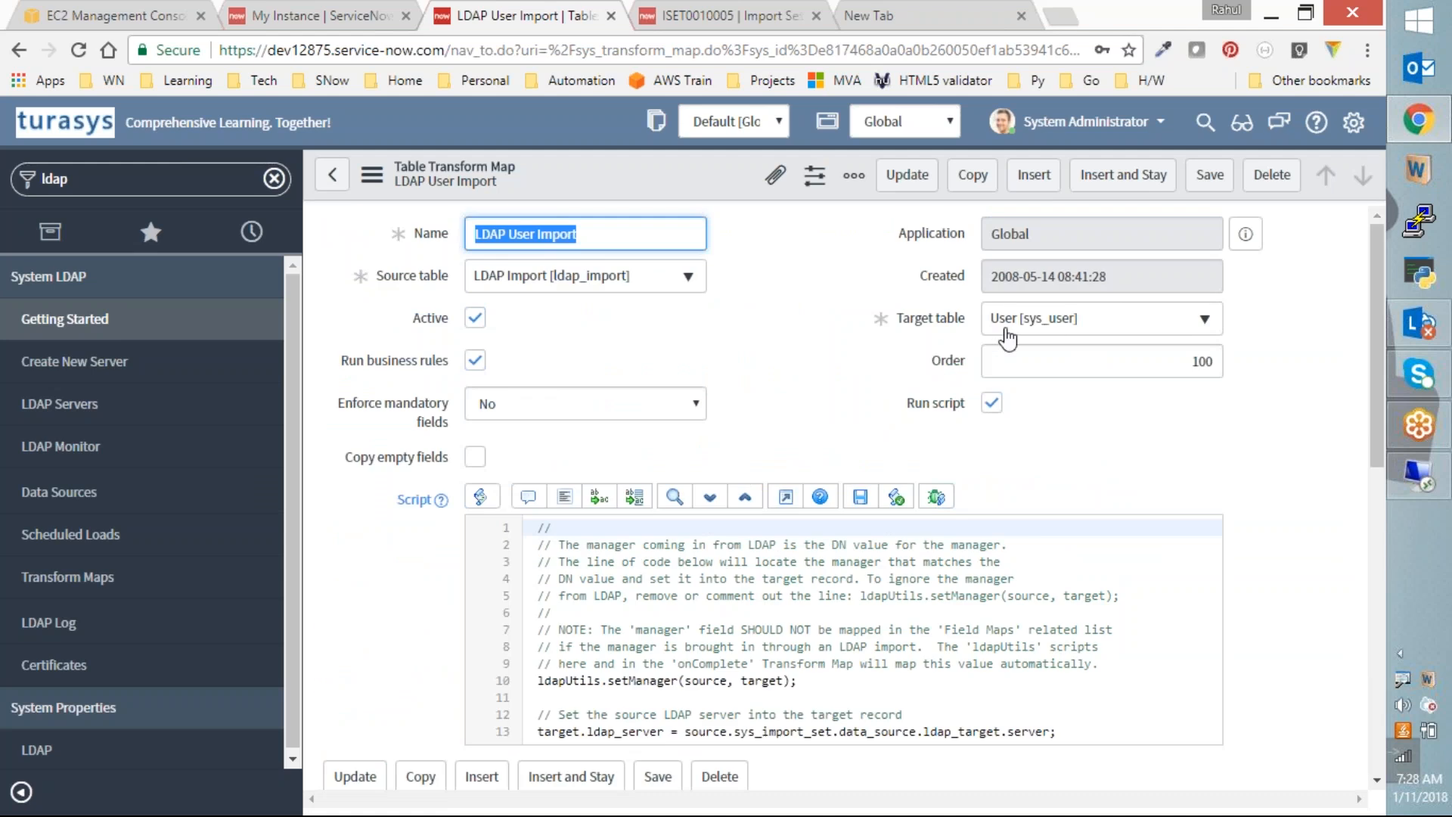
{"action": "scroll", "coordinate": [860, 519], "scroll_direction": "down", "scroll_amount": 5}
{"action": "scroll", "coordinate": [874, 607], "scroll_direction": "down", "scroll_amount": 6}
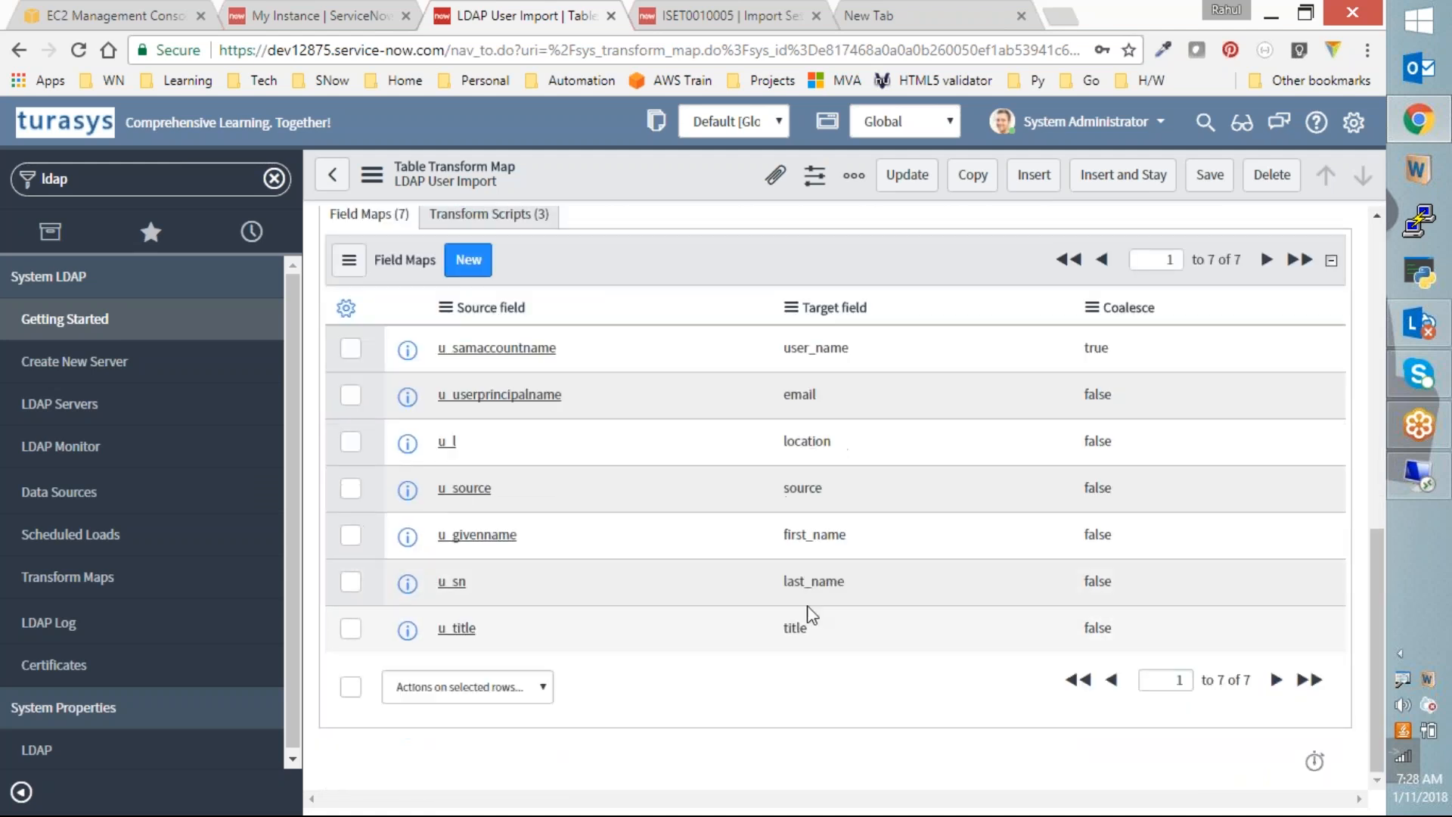
{"action": "scroll", "coordinate": [807, 614], "scroll_direction": "up", "scroll_amount": 3}
{"action": "left_click", "coordinate": [489, 426]}
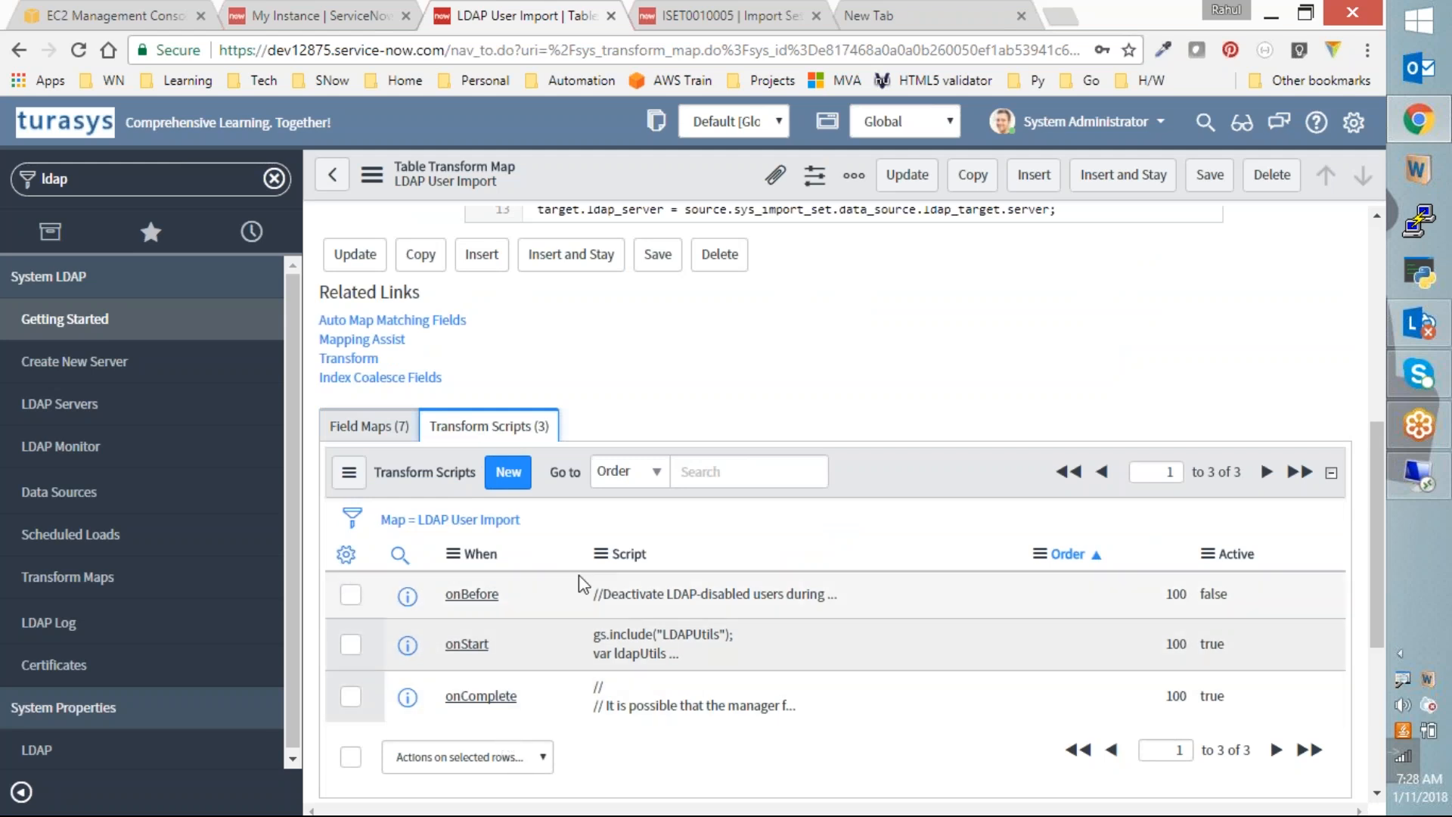
Step: Read the onBefore script's disabled-account check on lines 12–13 and its insert-only ignore condition
{"action": "left_click", "coordinate": [472, 595]}
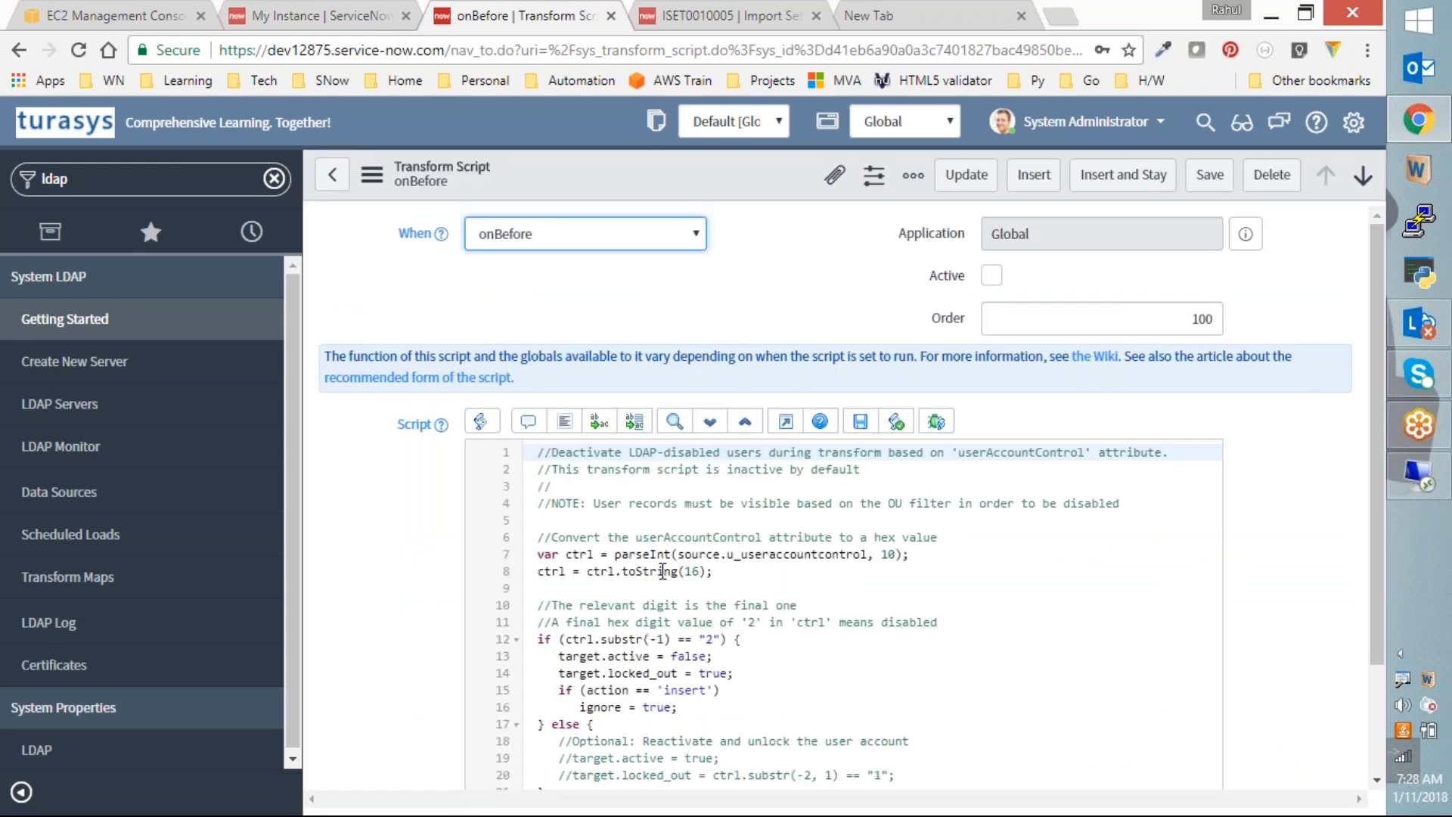
{"action": "scroll", "coordinate": [666, 592], "scroll_direction": "down", "scroll_amount": 2}
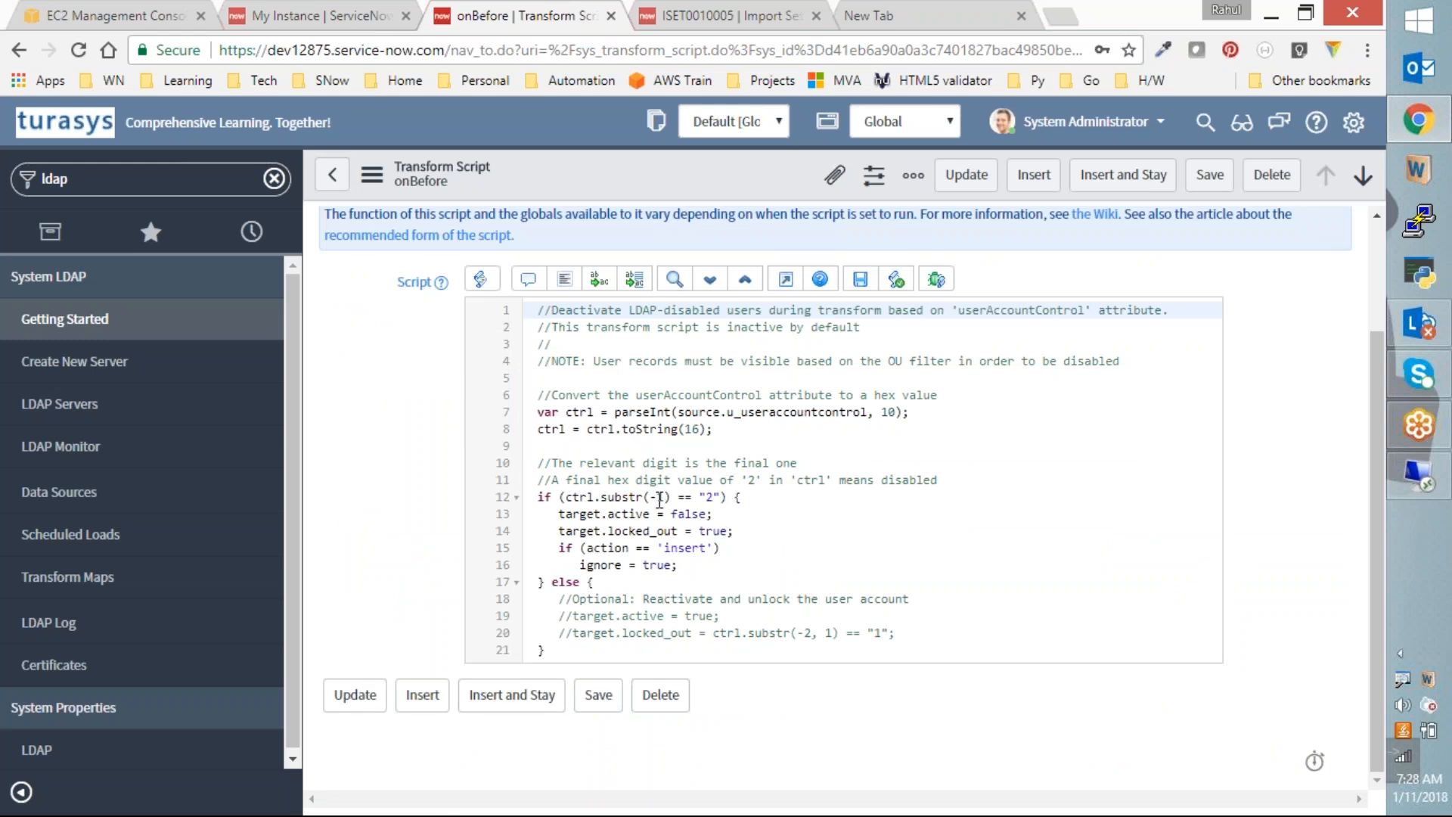
{"action": "left_click_drag", "start_coordinate": [559, 497], "coordinate": [728, 499]}
{"action": "double_click", "coordinate": [583, 517]}
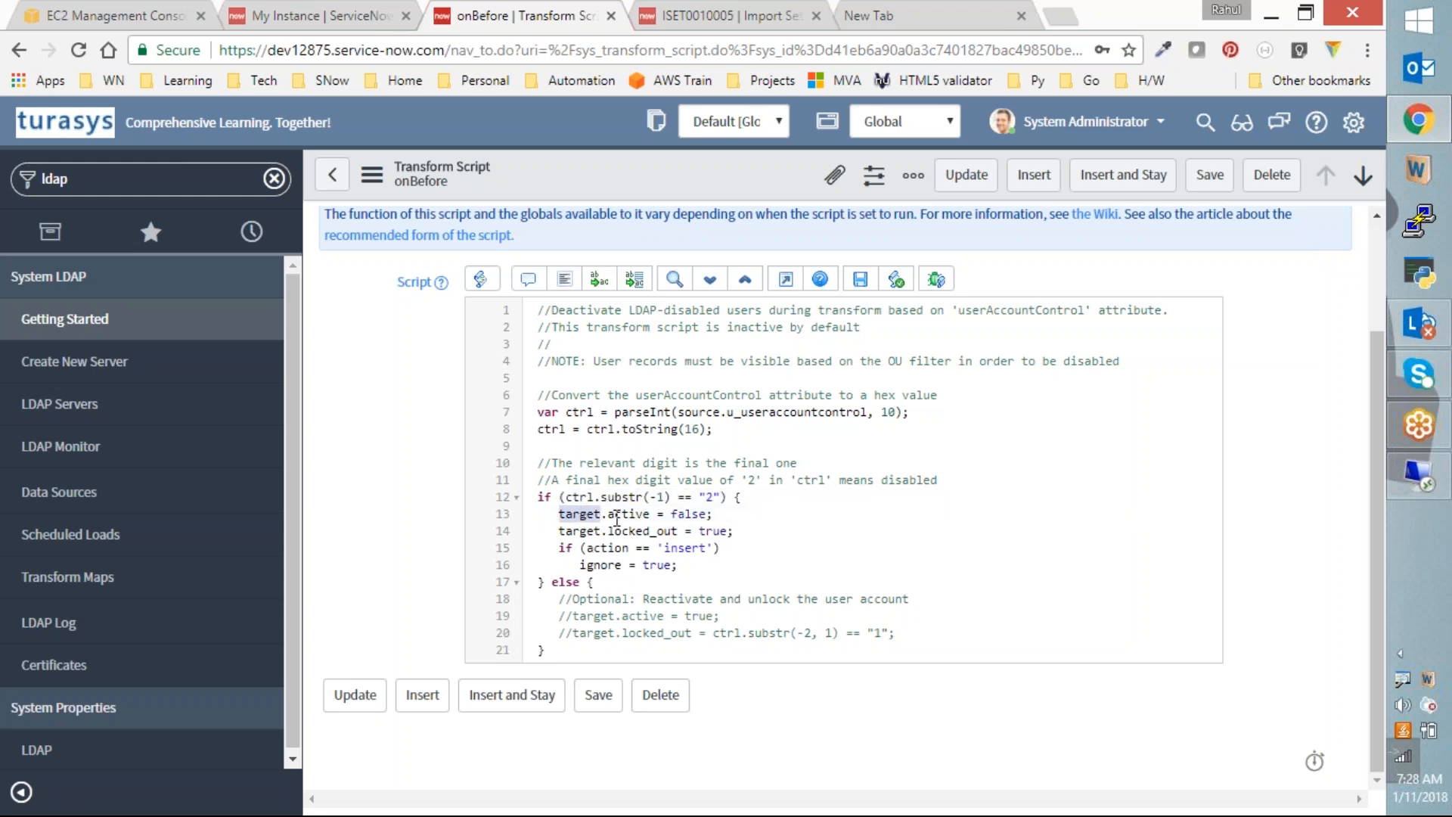
{"action": "left_click", "coordinate": [582, 545]}
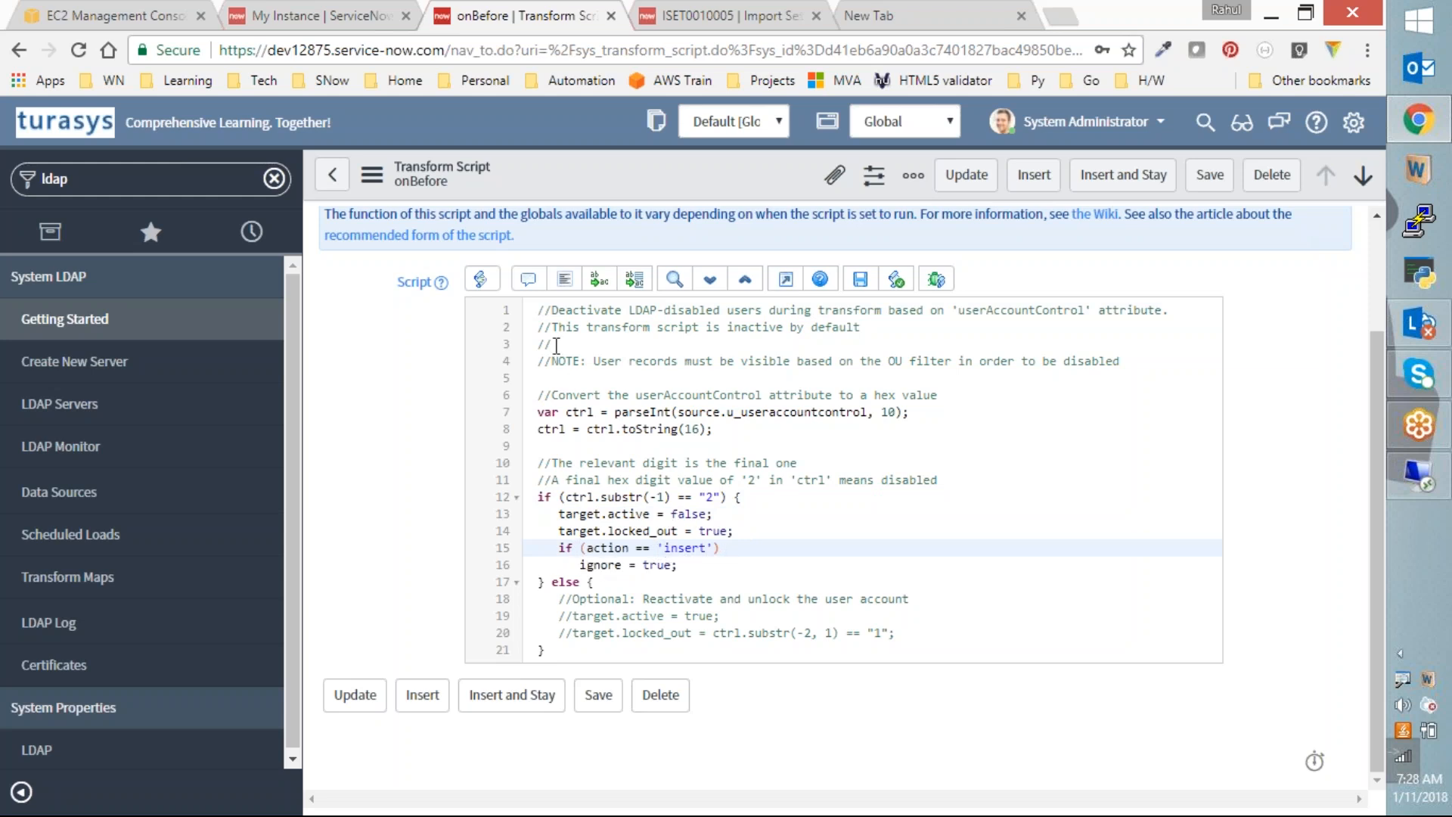
{"action": "scroll", "coordinate": [586, 531], "scroll_direction": "up", "scroll_amount": 2}
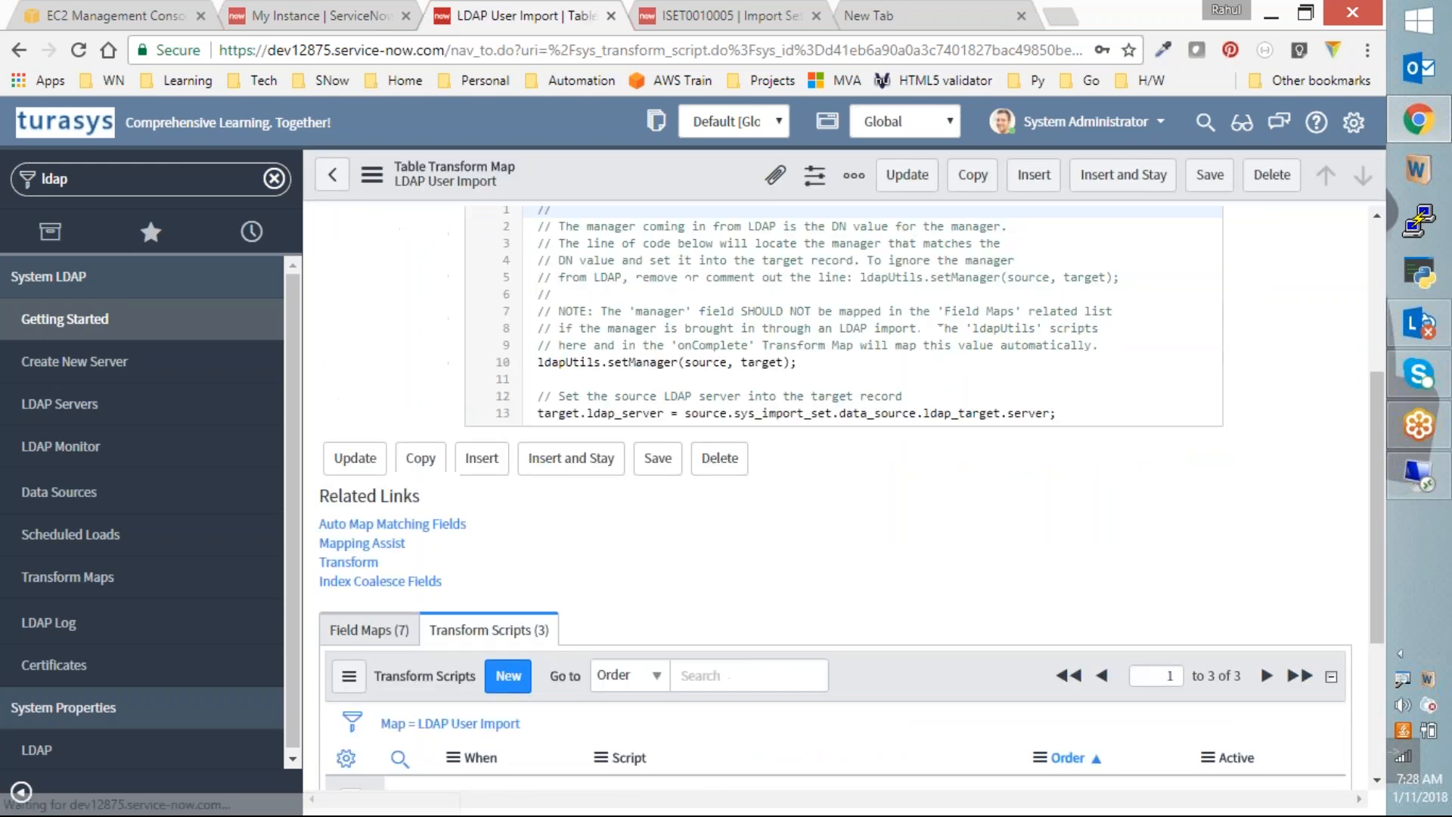
{"action": "scroll", "coordinate": [606, 669], "scroll_direction": "down", "scroll_amount": 2}
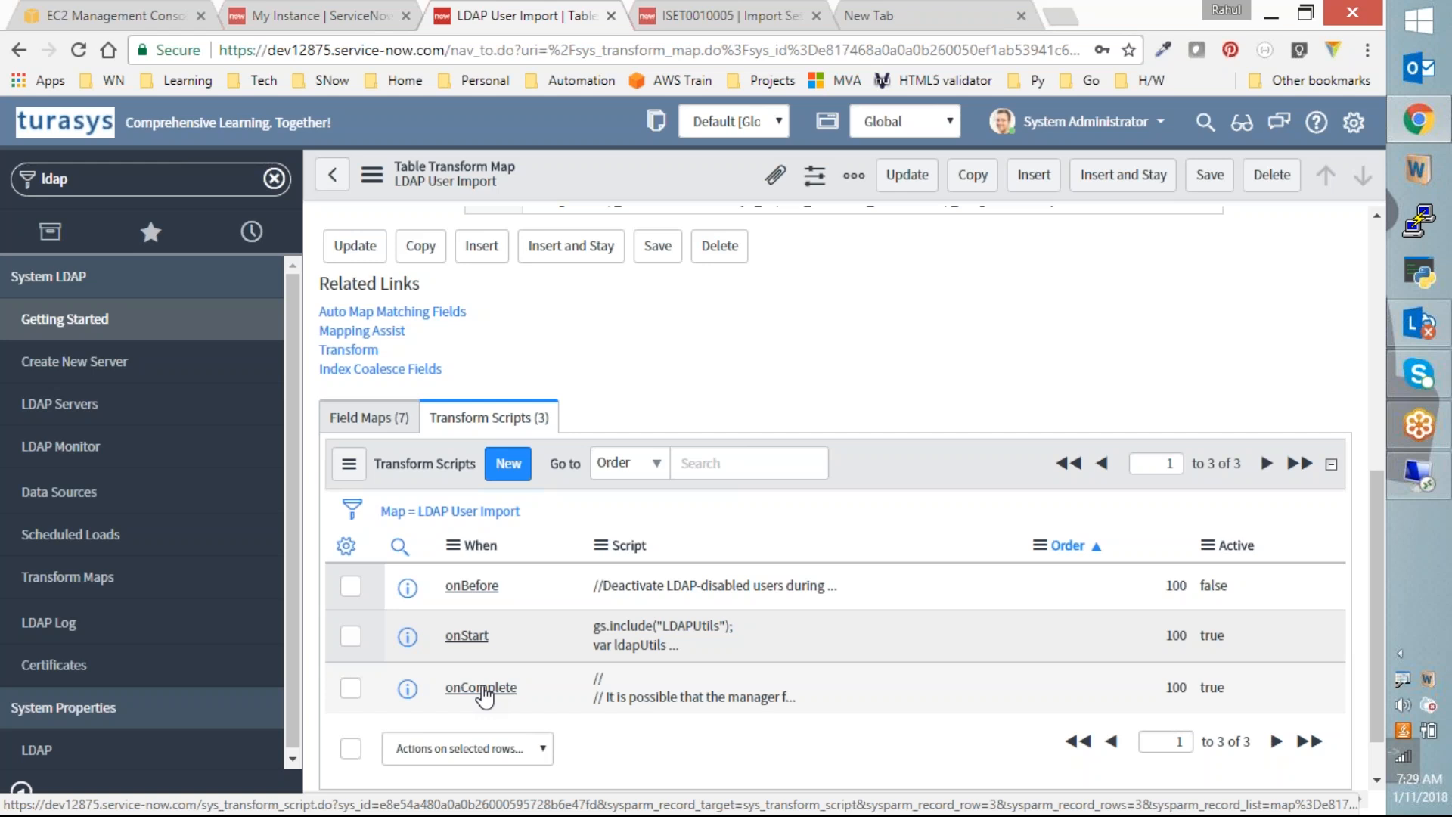
Step: List all users with sys_user.list, sorted by Updated so Test User appears first
{"action": "left_click", "coordinate": [765, 11]}
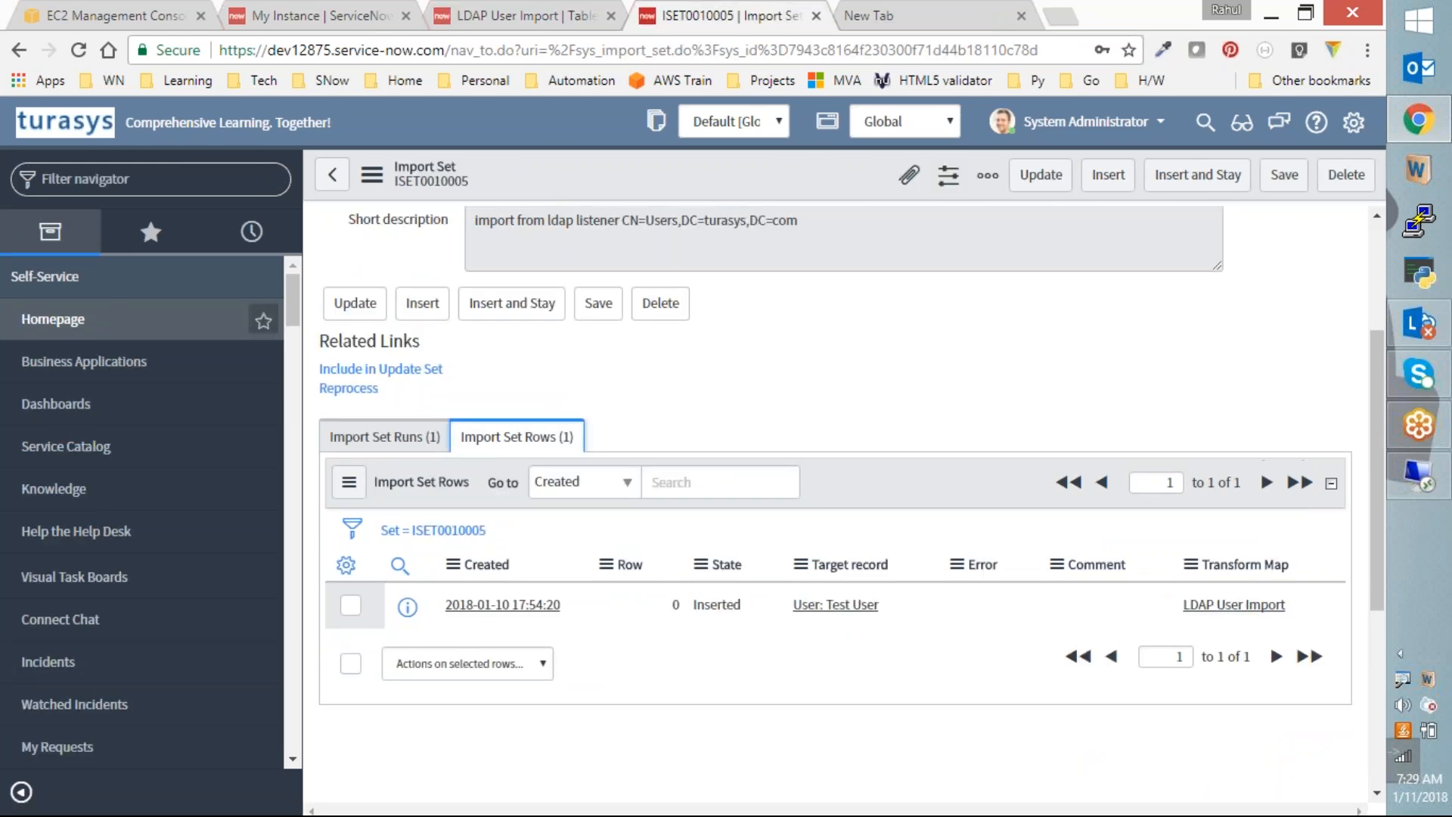
{"action": "left_click", "coordinate": [162, 185]}
{"action": "type", "text": "sys"}
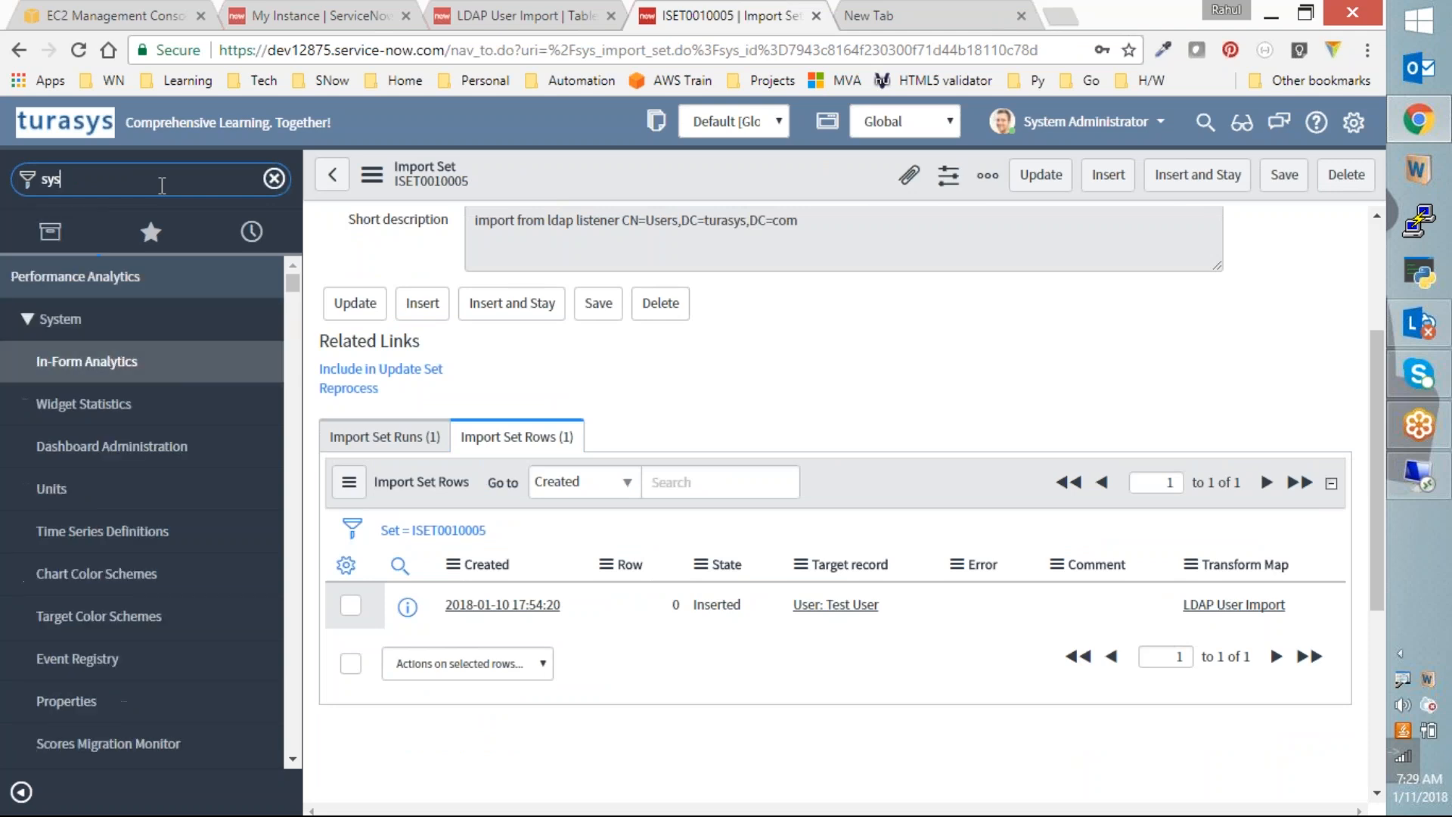
{"action": "type", "text": "_user.list"}
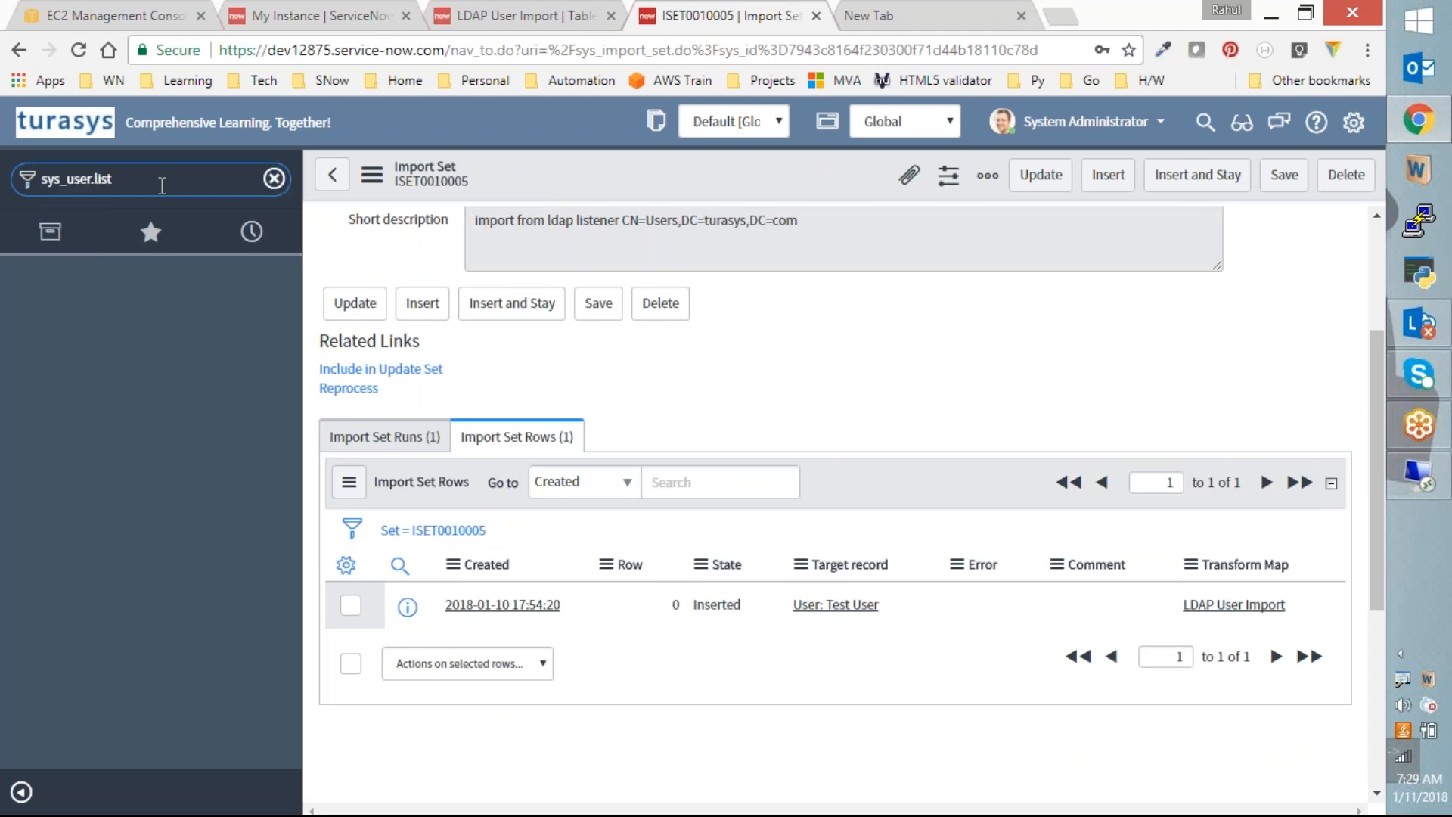
{"action": "key", "text": "Return"}
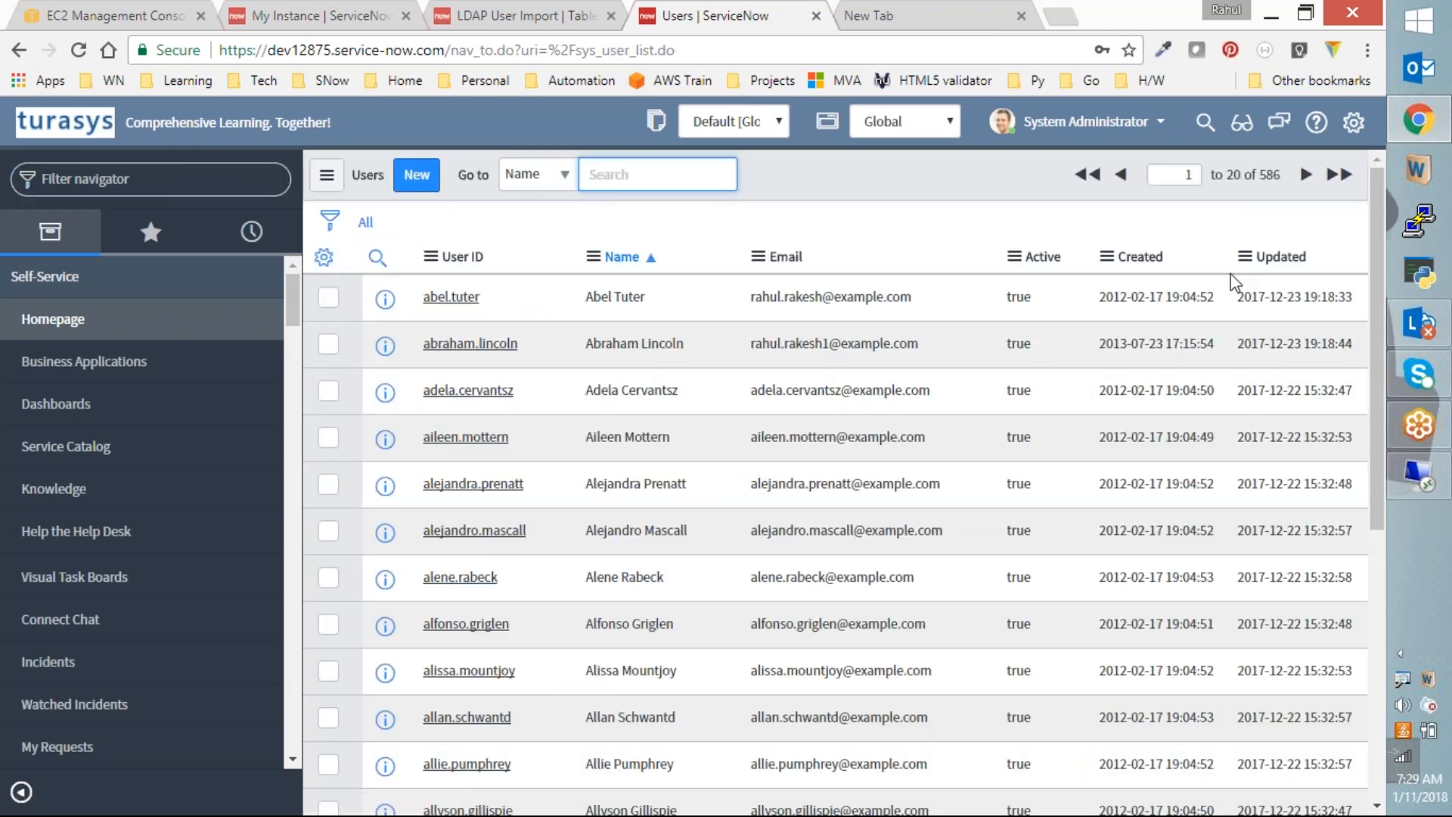
{"action": "left_click", "coordinate": [1280, 257]}
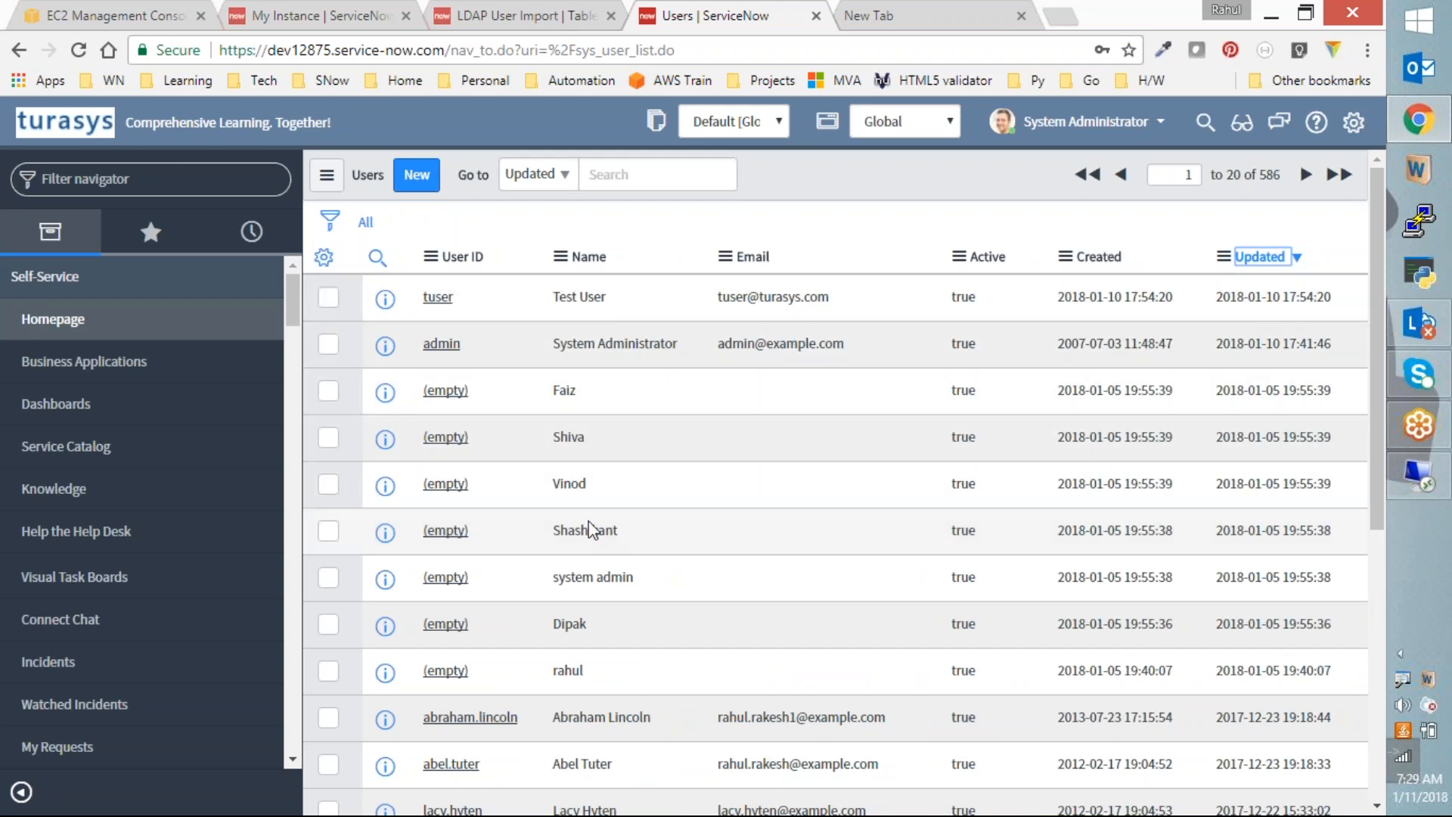
Step: Return to the LDAP User Import map's manager and LDAP-server script
{"action": "left_click", "coordinate": [512, 9]}
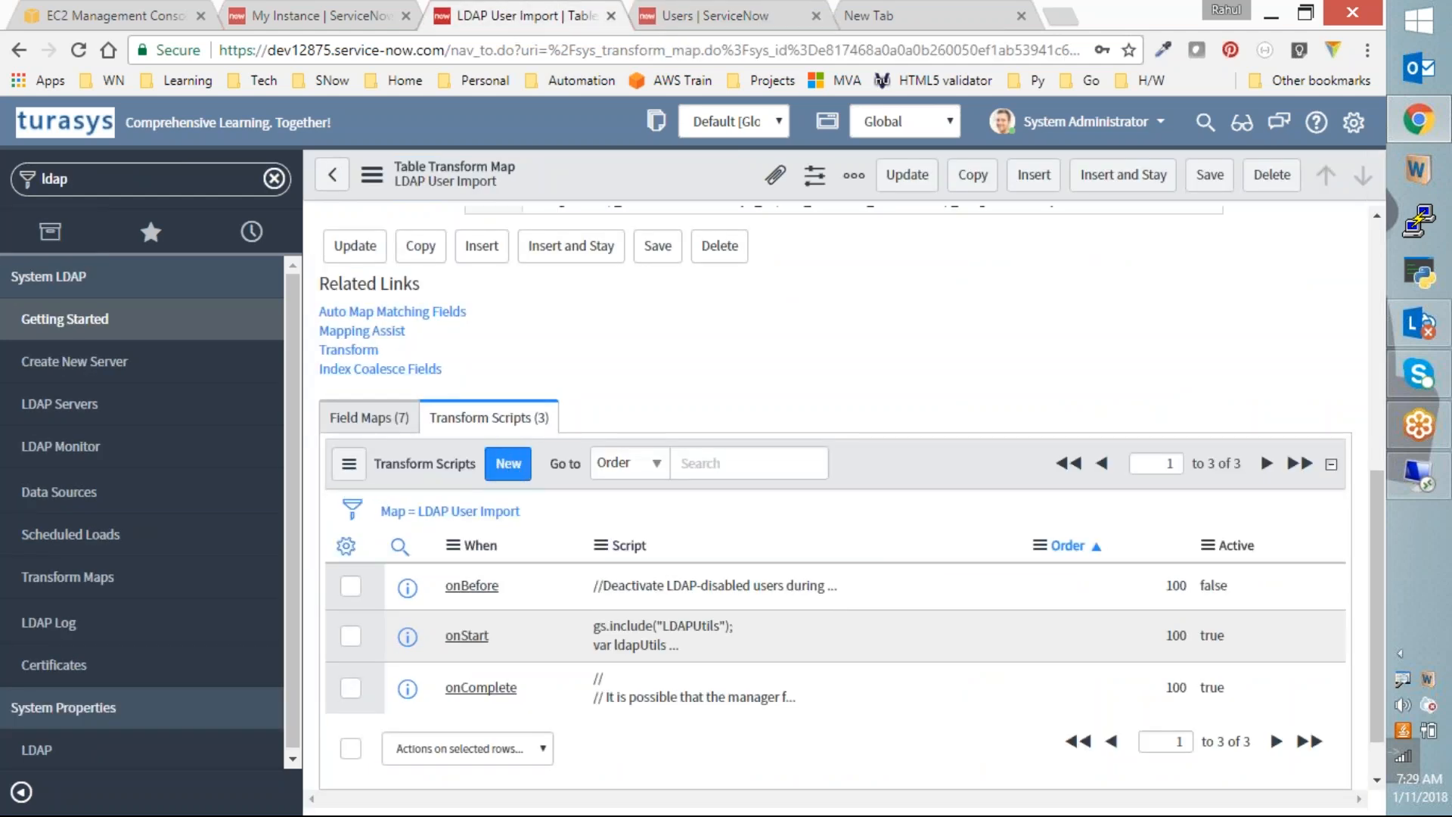
{"action": "scroll", "coordinate": [437, 326], "scroll_direction": "up", "scroll_amount": 3}
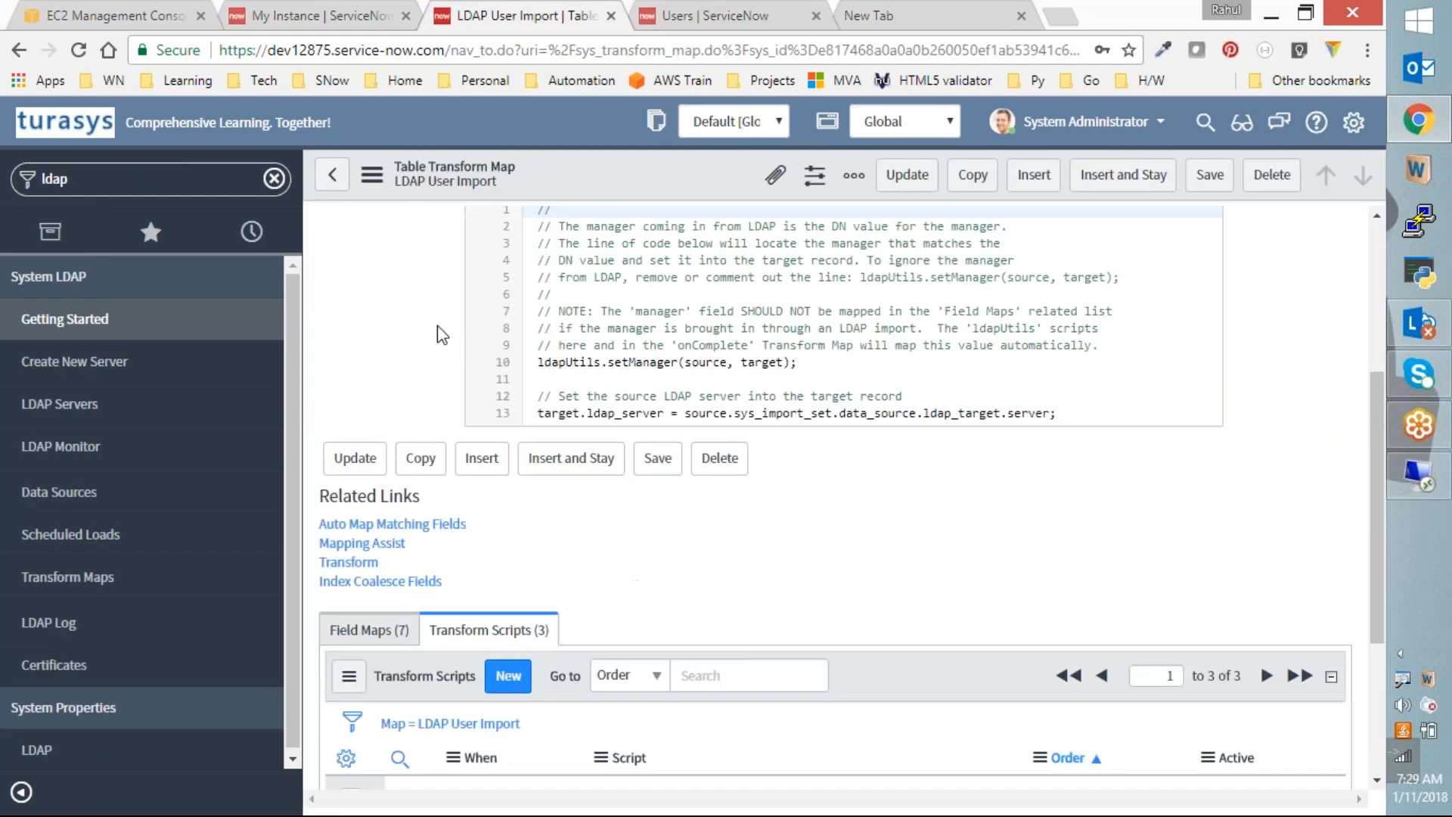
{"action": "scroll", "coordinate": [437, 326], "scroll_direction": "up", "scroll_amount": 2}
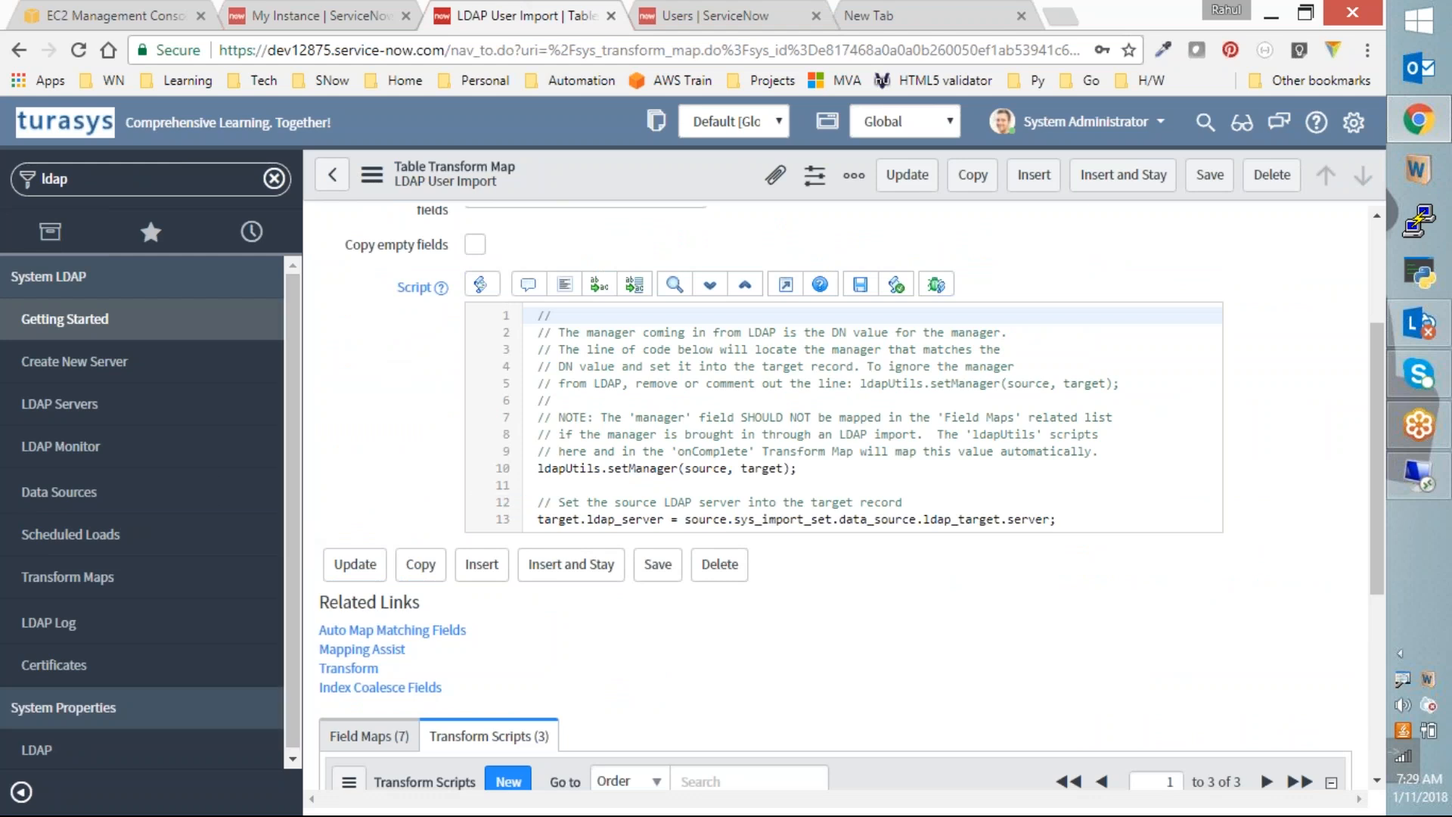
Step: Load all Turasys LDAP/Users records into ISET0010006 and run the LDAP User Import transform
{"action": "left_click", "coordinate": [87, 493]}
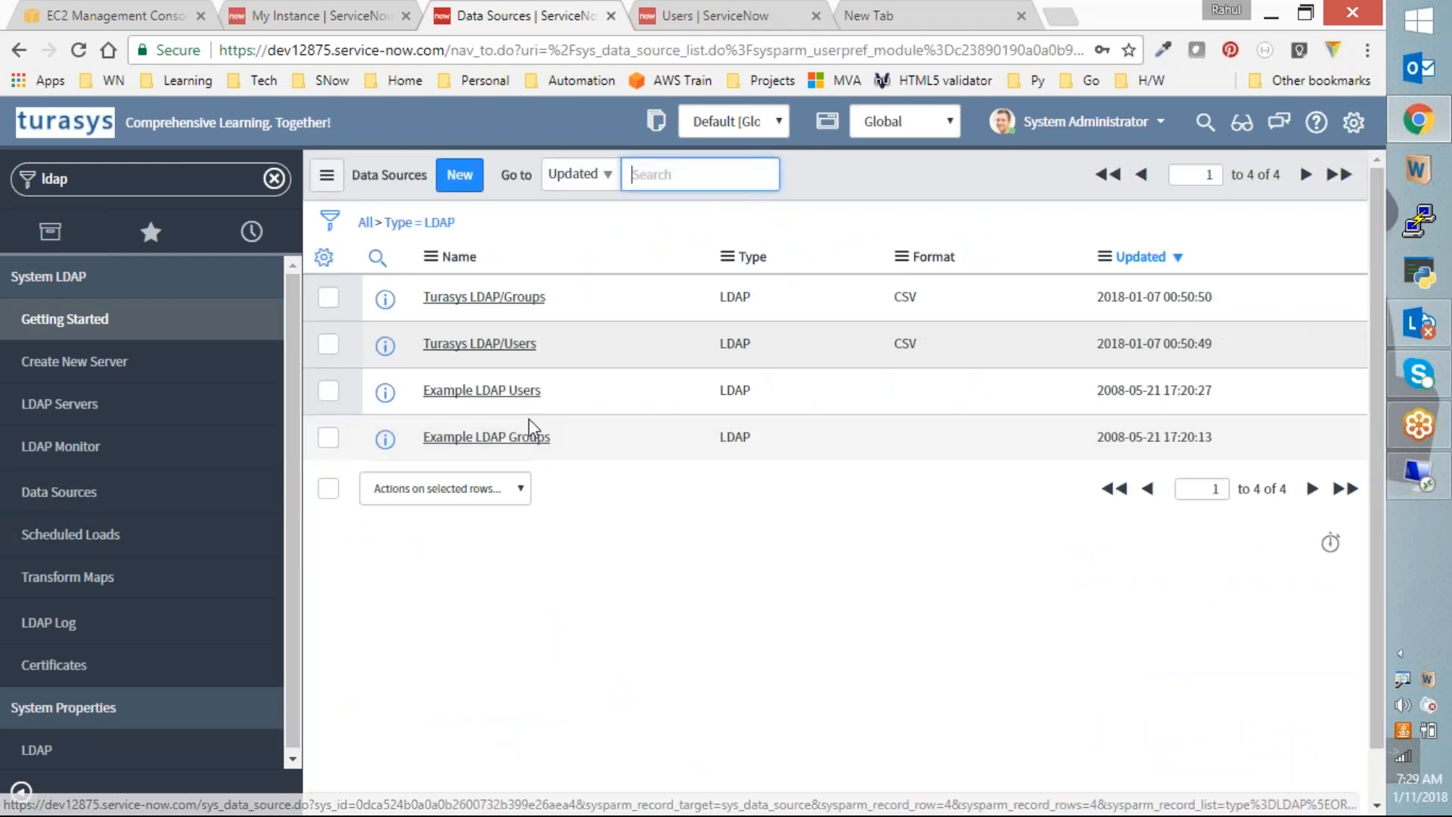
{"action": "left_click", "coordinate": [499, 343]}
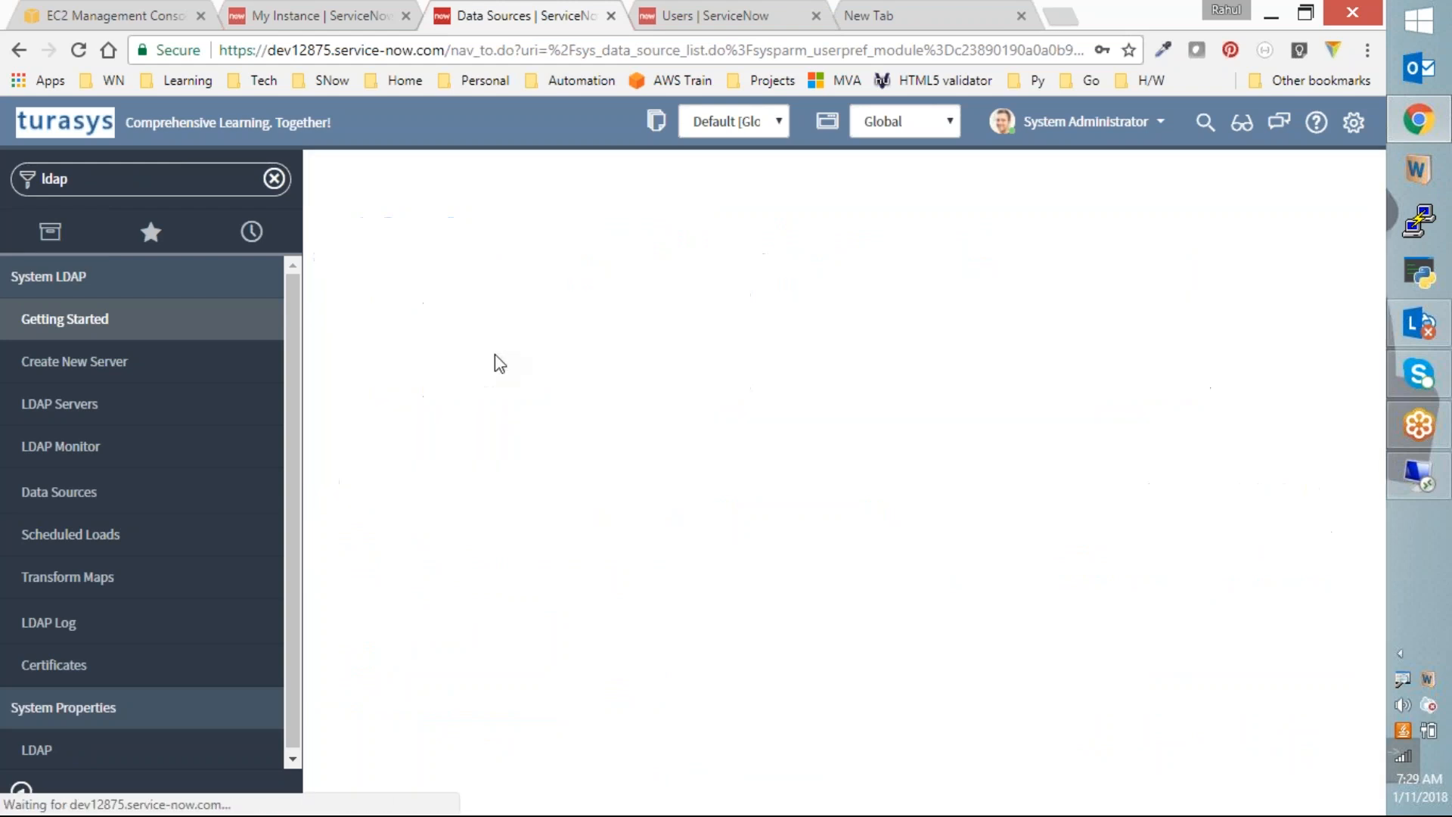
{"action": "left_click", "coordinate": [366, 548]}
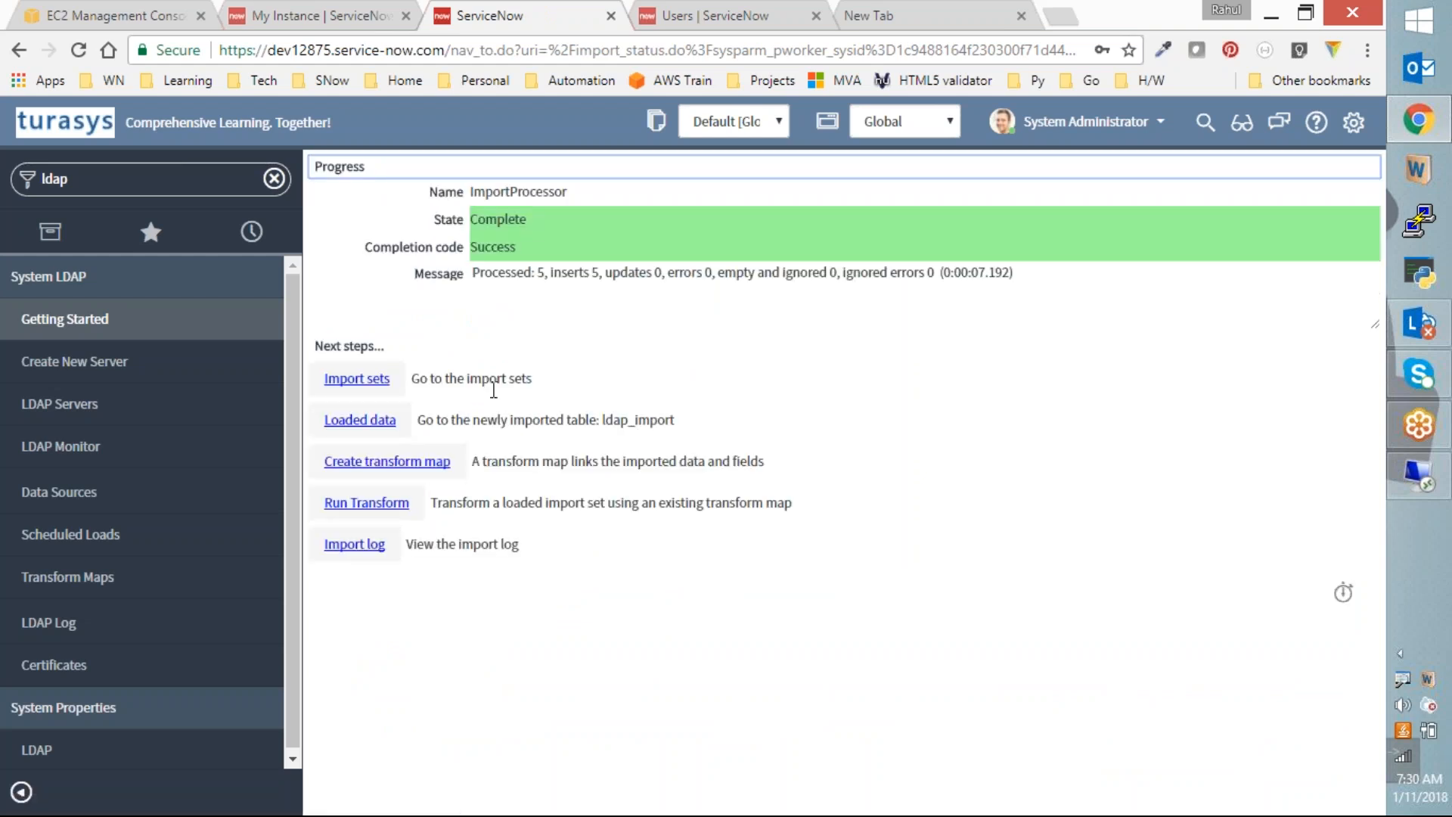
{"action": "left_click", "coordinate": [375, 505]}
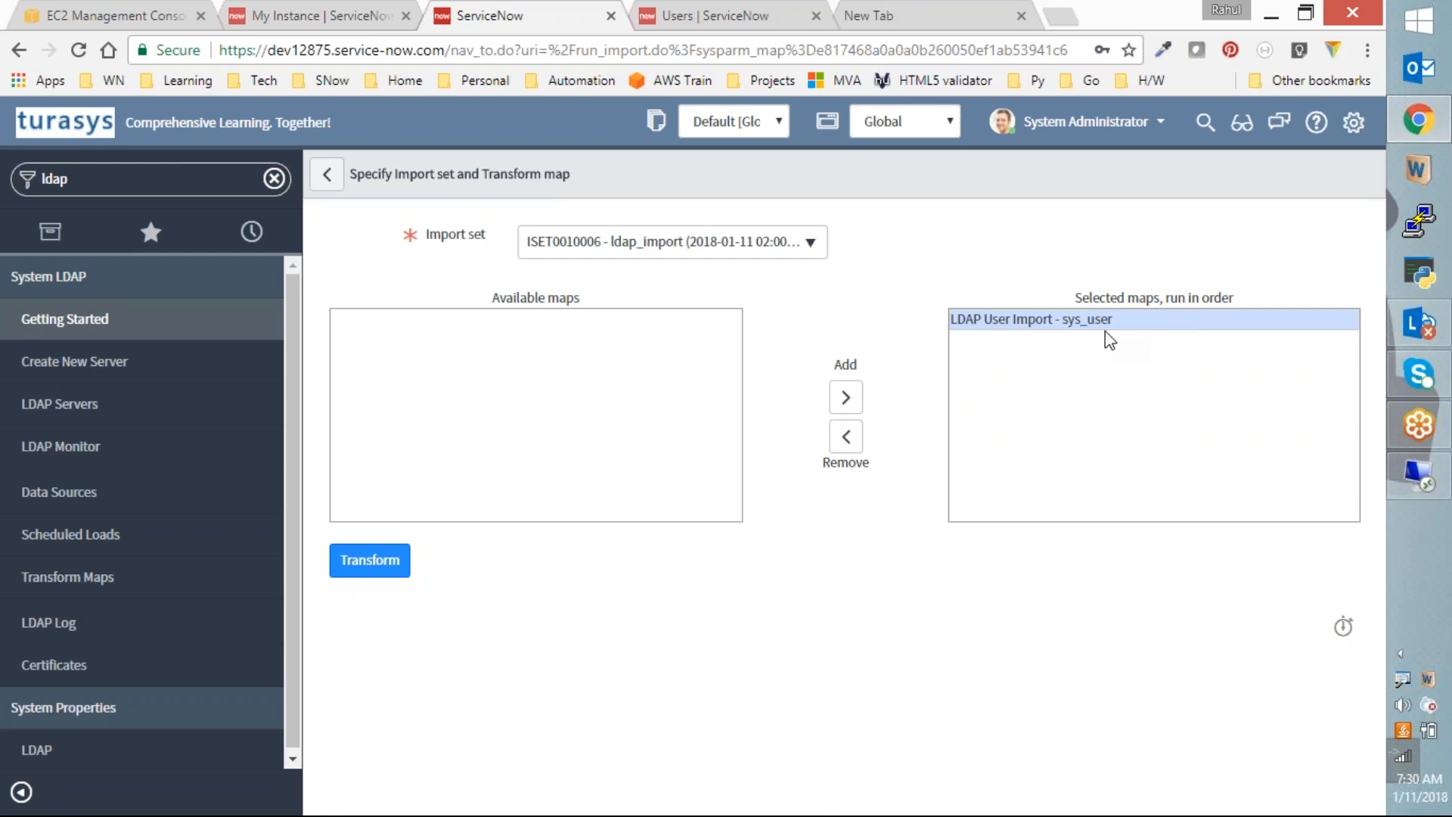
{"action": "left_click", "coordinate": [368, 561]}
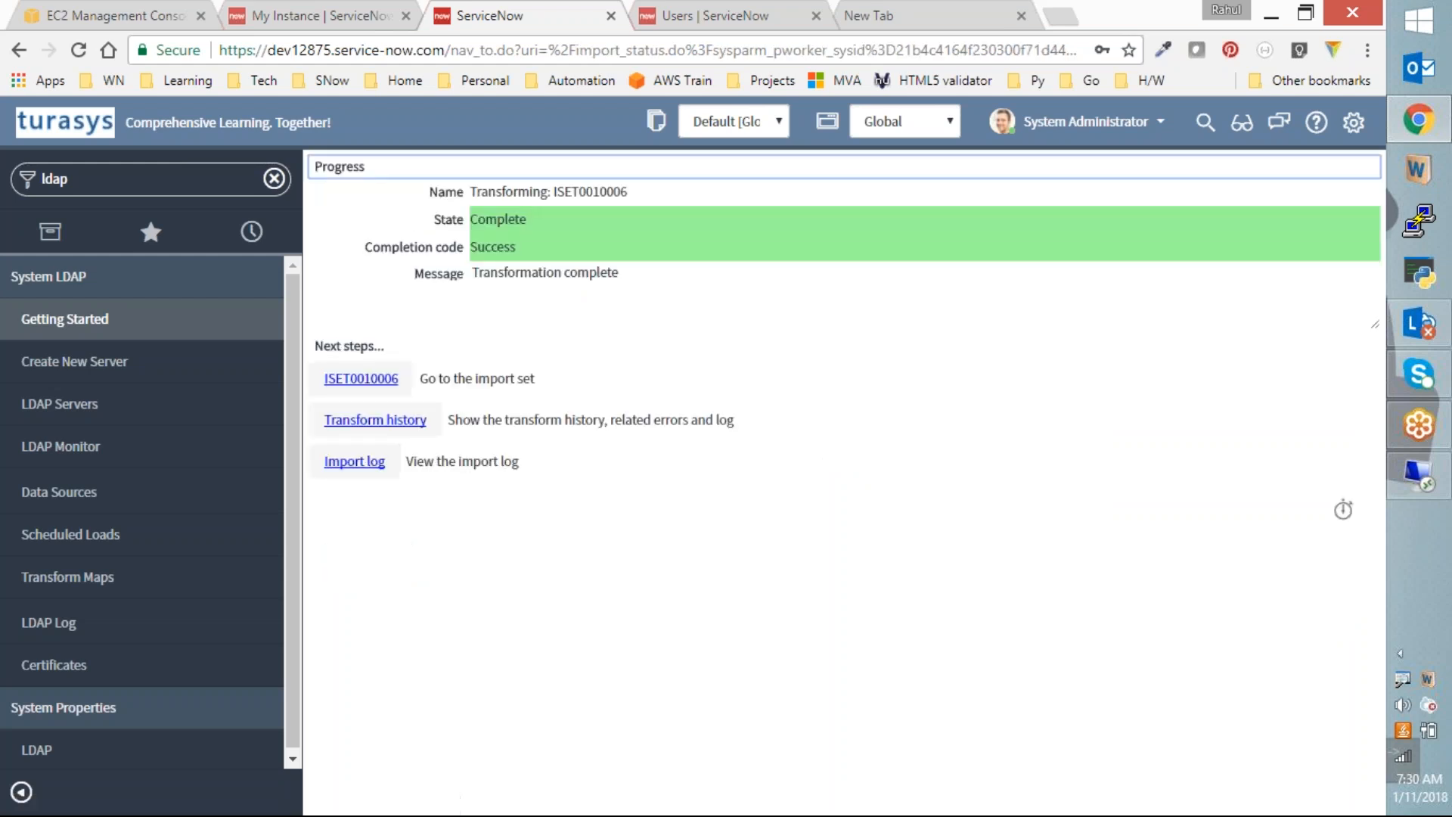
{"action": "left_click", "coordinate": [712, 26]}
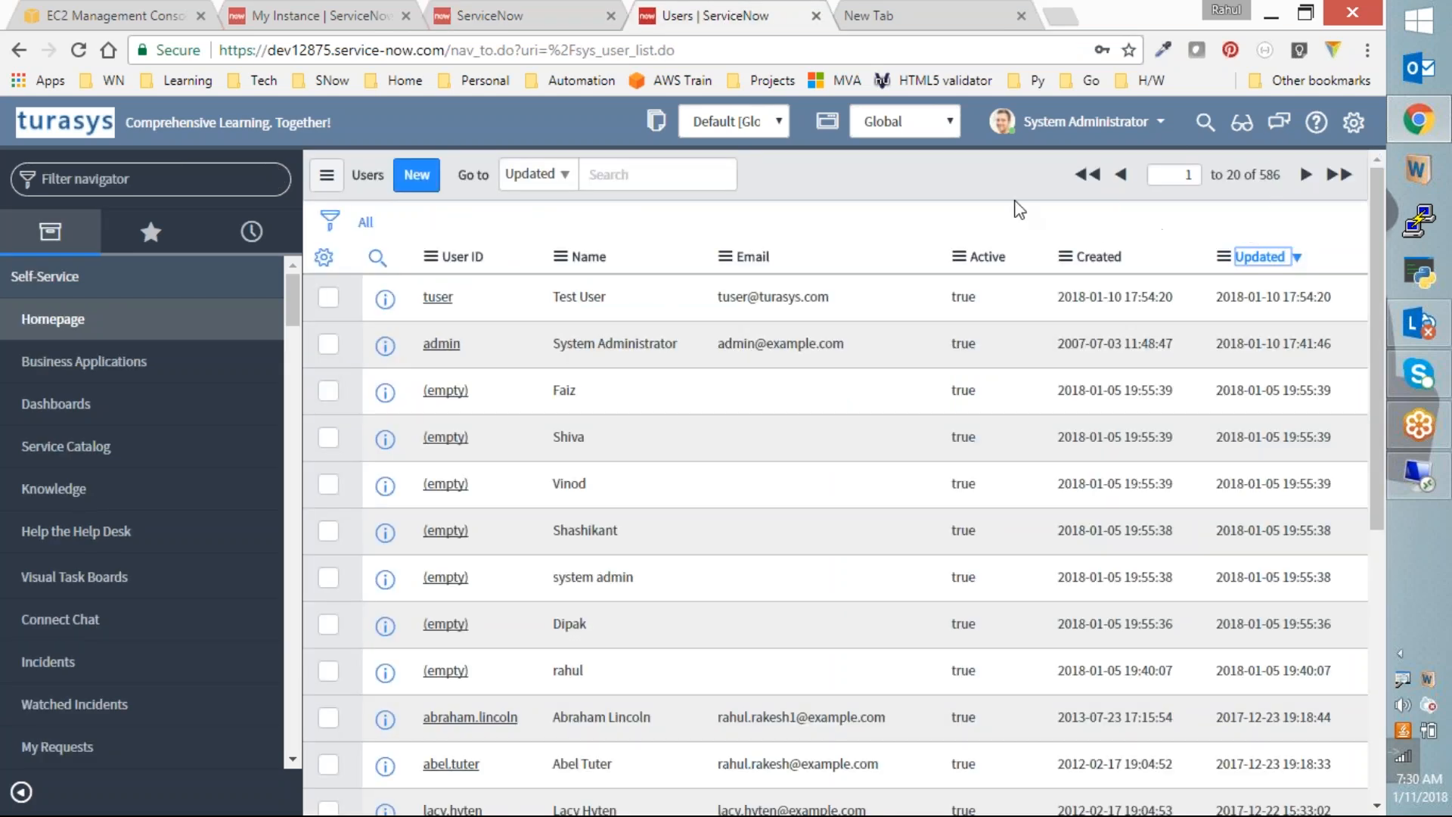
Step: Refresh the ServiceNow Users list to confirm four newly imported LDAP accounts among 590
{"action": "right_click", "coordinate": [986, 191]}
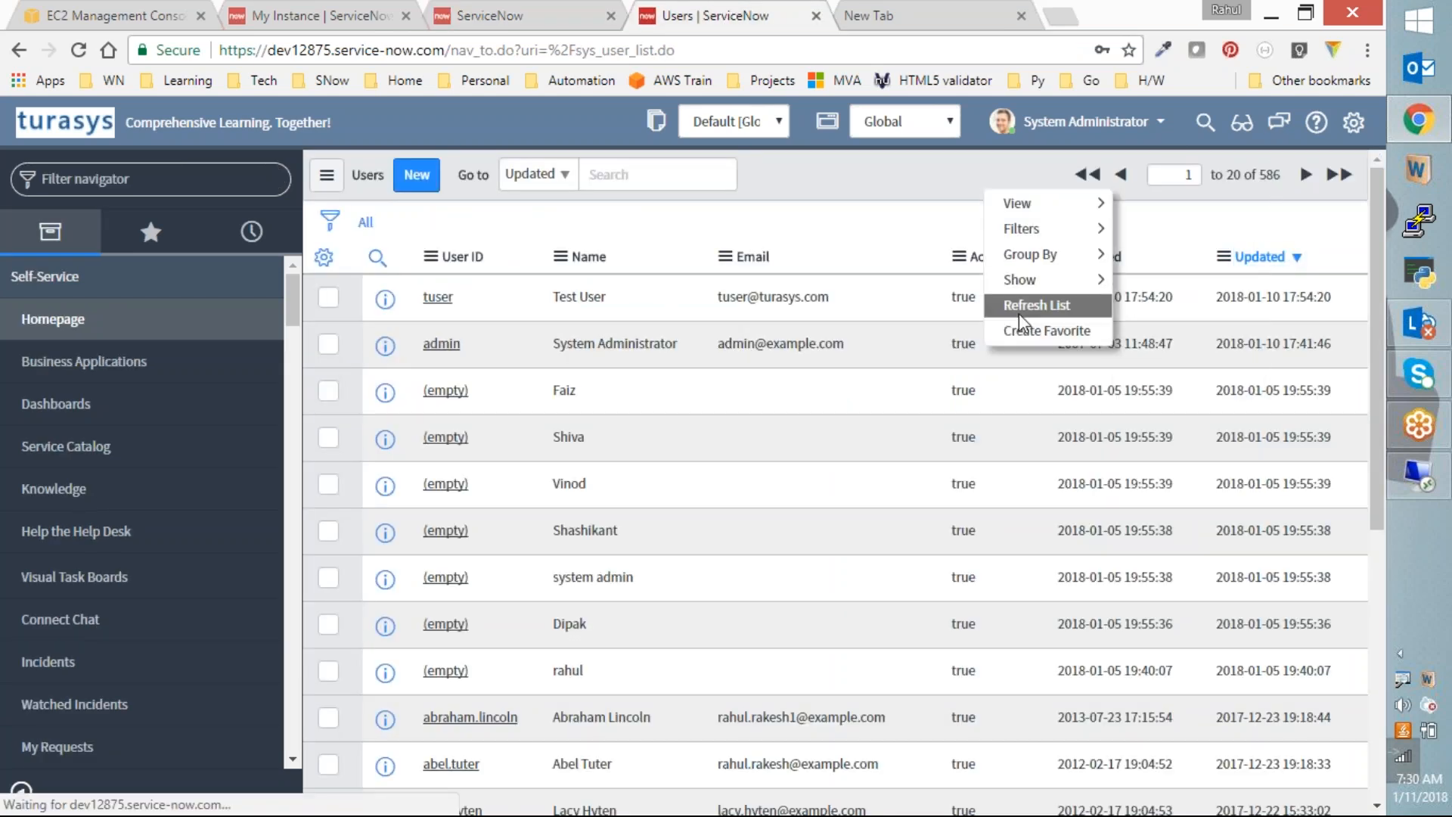
{"action": "left_click", "coordinate": [1018, 312]}
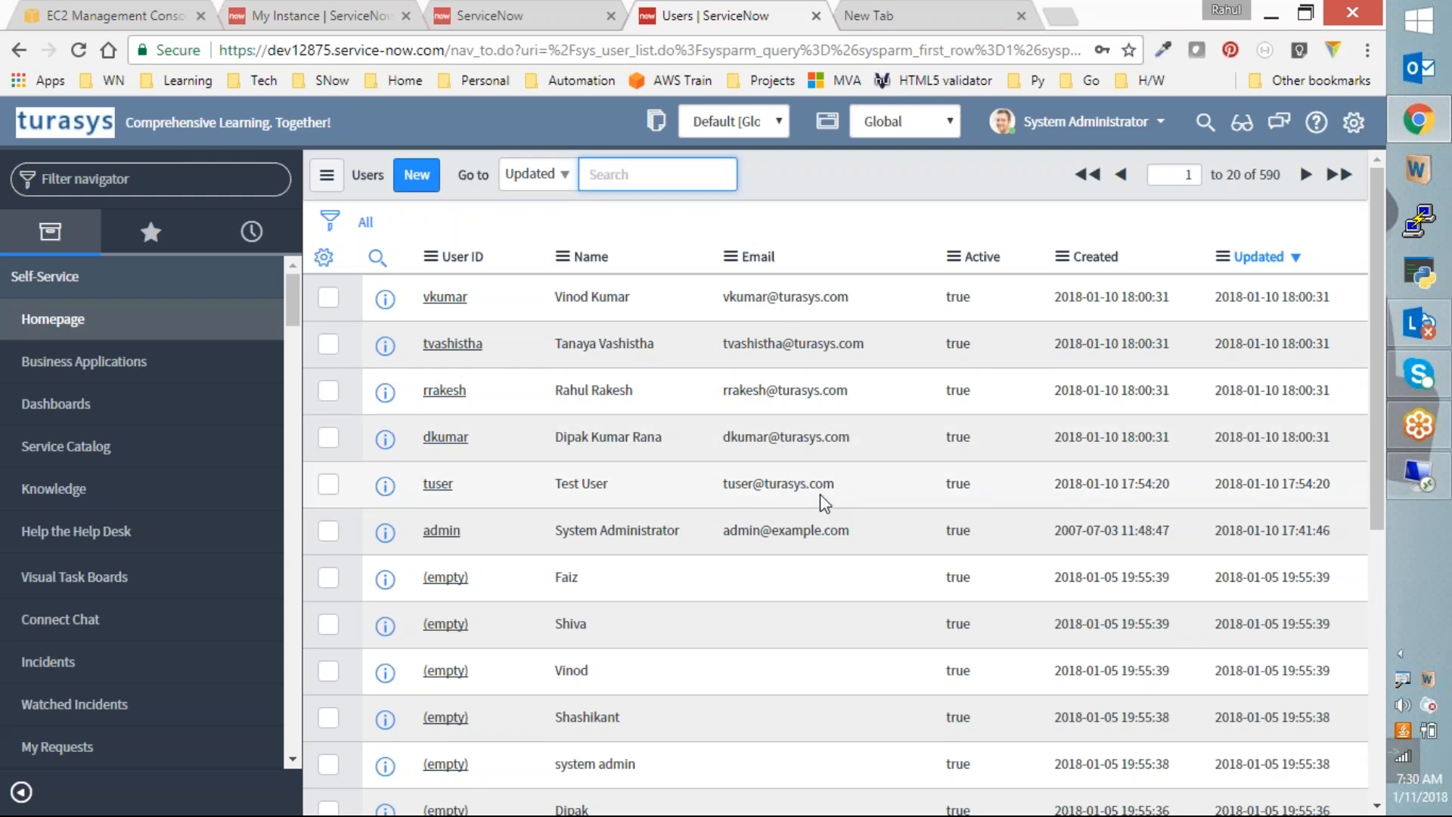
{"action": "left_click_drag", "start_coordinate": [851, 488], "coordinate": [728, 479]}
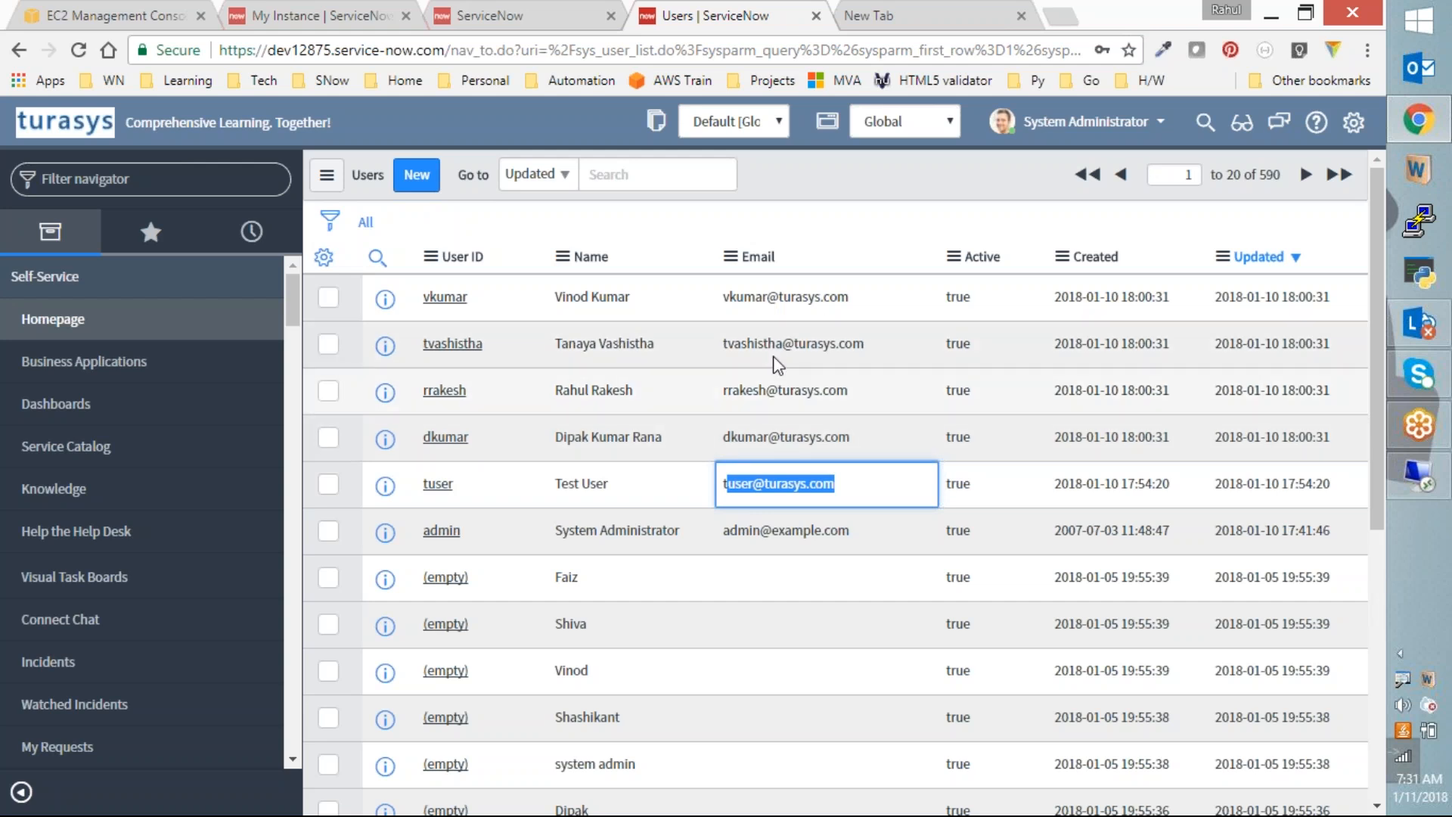
{"action": "left_click", "coordinate": [1419, 475]}
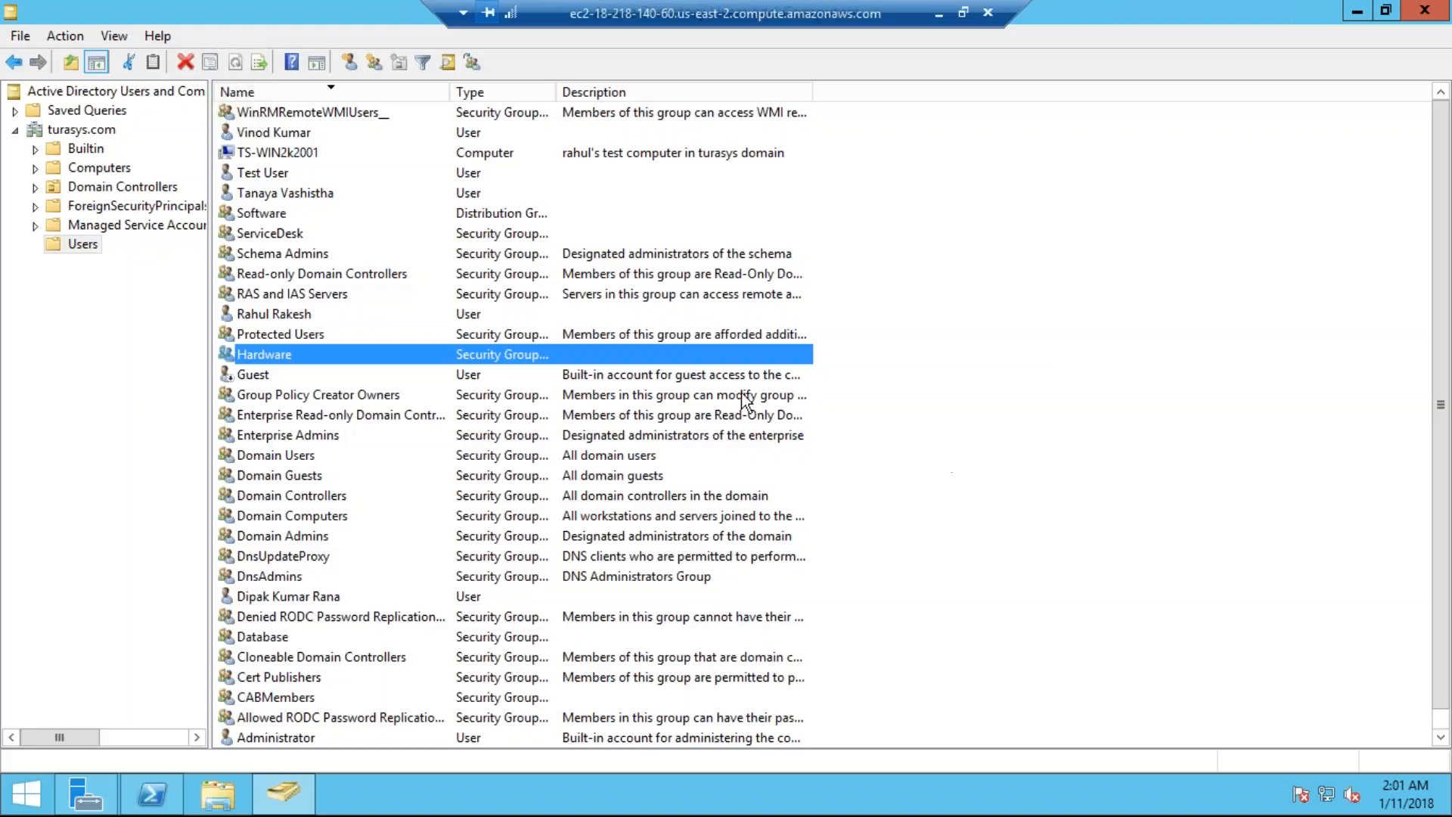
Step: Start a new user in the Users container with the user's first name, last initial and logon name
{"action": "right_click", "coordinate": [989, 340]}
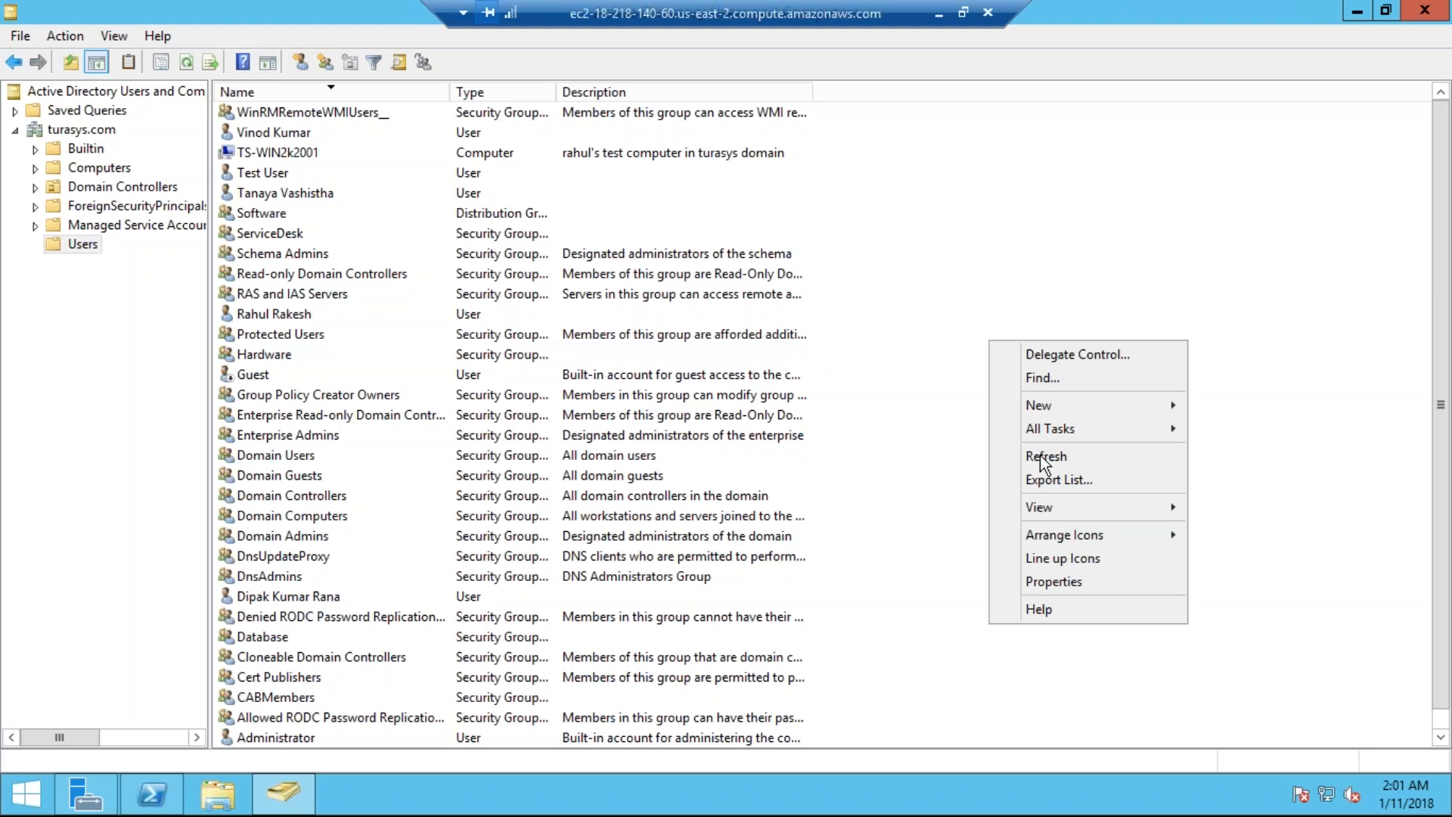
{"action": "mouse_move", "coordinate": [1065, 412]}
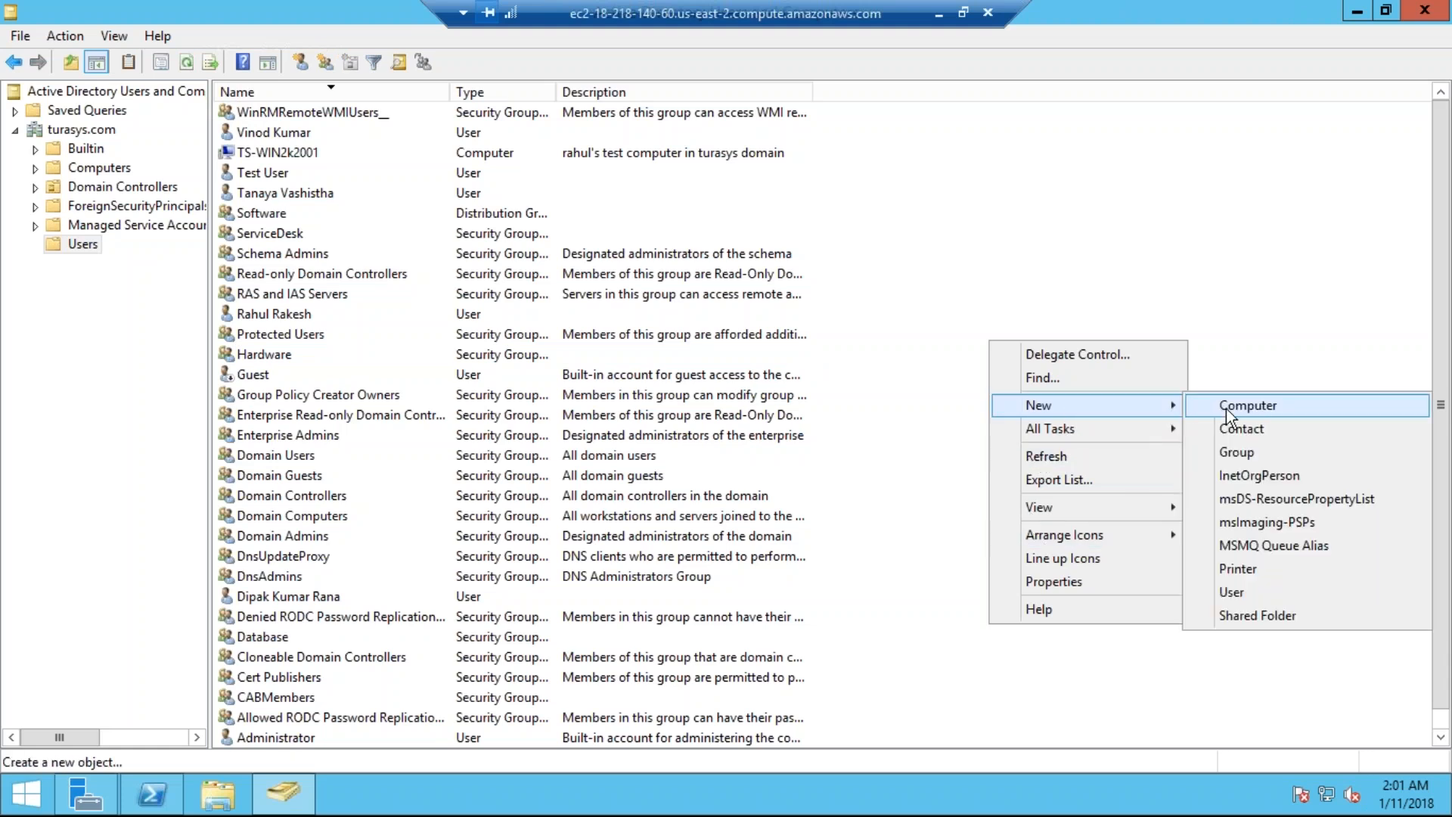
{"action": "left_click", "coordinate": [1231, 592]}
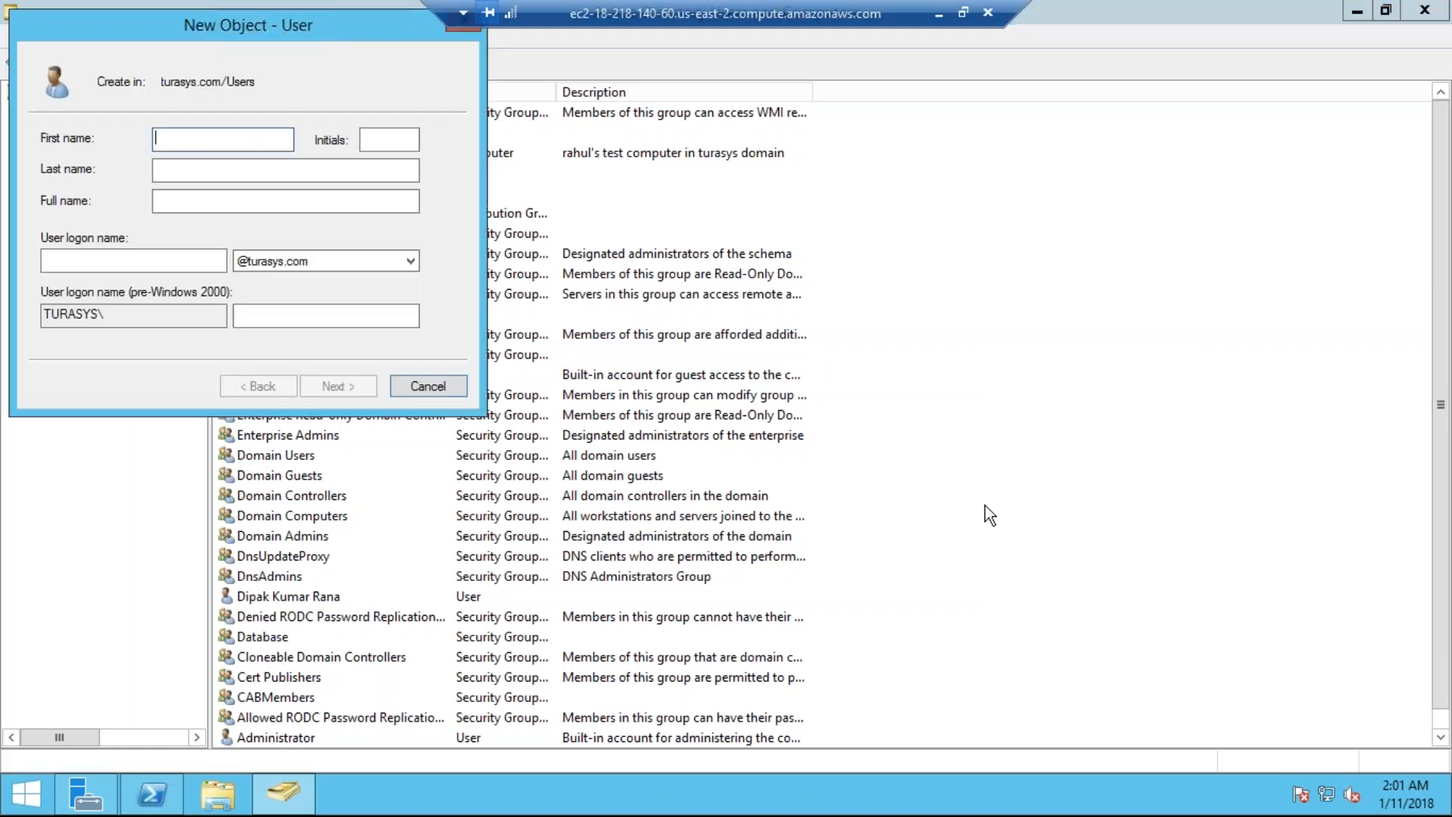
{"action": "type", "text": "Shashikant"}
{"action": "key", "text": "Tab"}
{"action": "type", "text": "V"}
{"action": "key", "text": "BackSpace"}
{"action": "key", "text": "Tab"}
{"action": "key", "text": "Tab"}
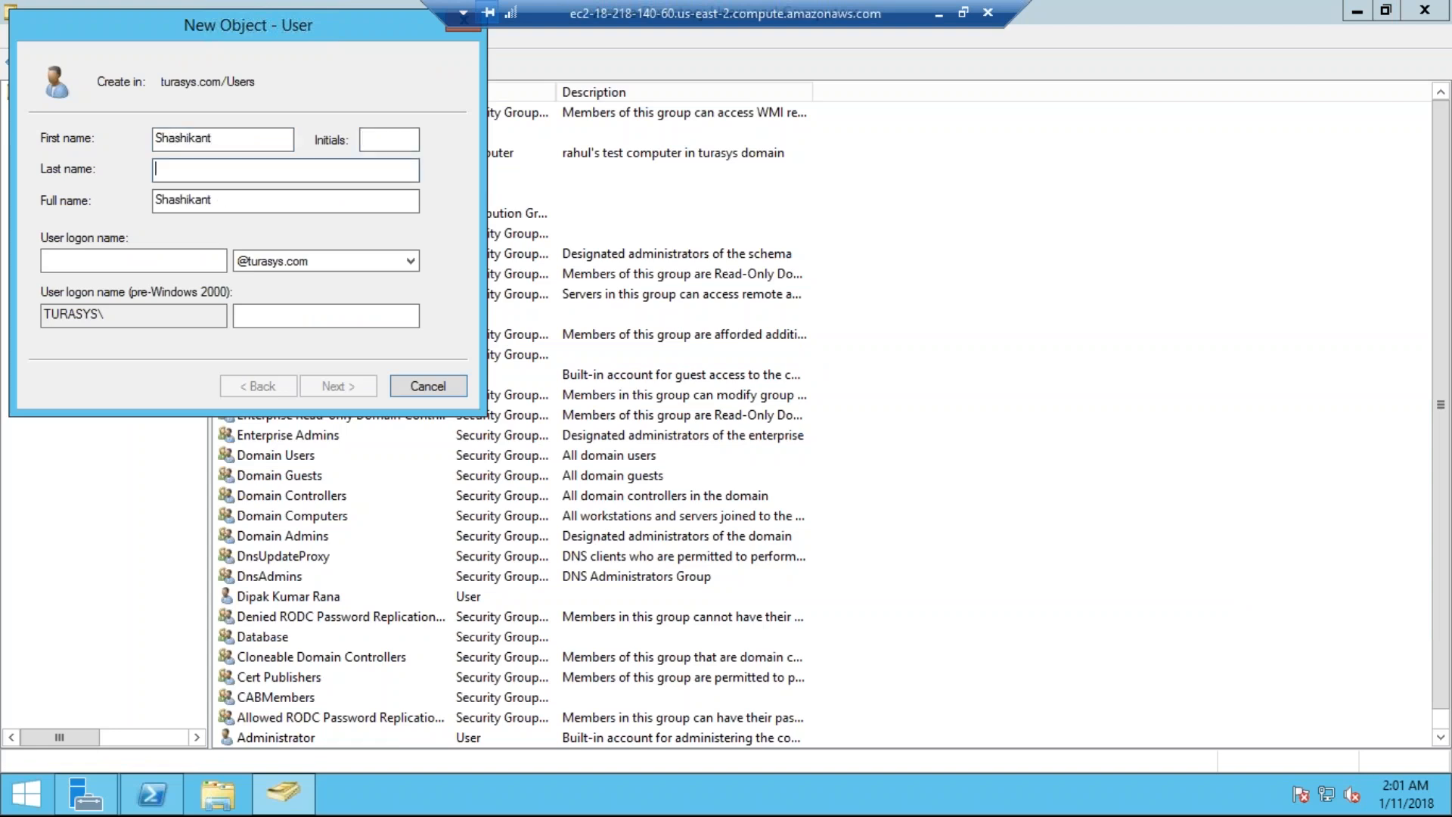
{"action": "key", "text": "shift+Tab"}
{"action": "type", "text": "V"}
{"action": "key", "text": "Tab"}
{"action": "key", "text": "Tab"}
{"action": "type", "text": "vsh"}
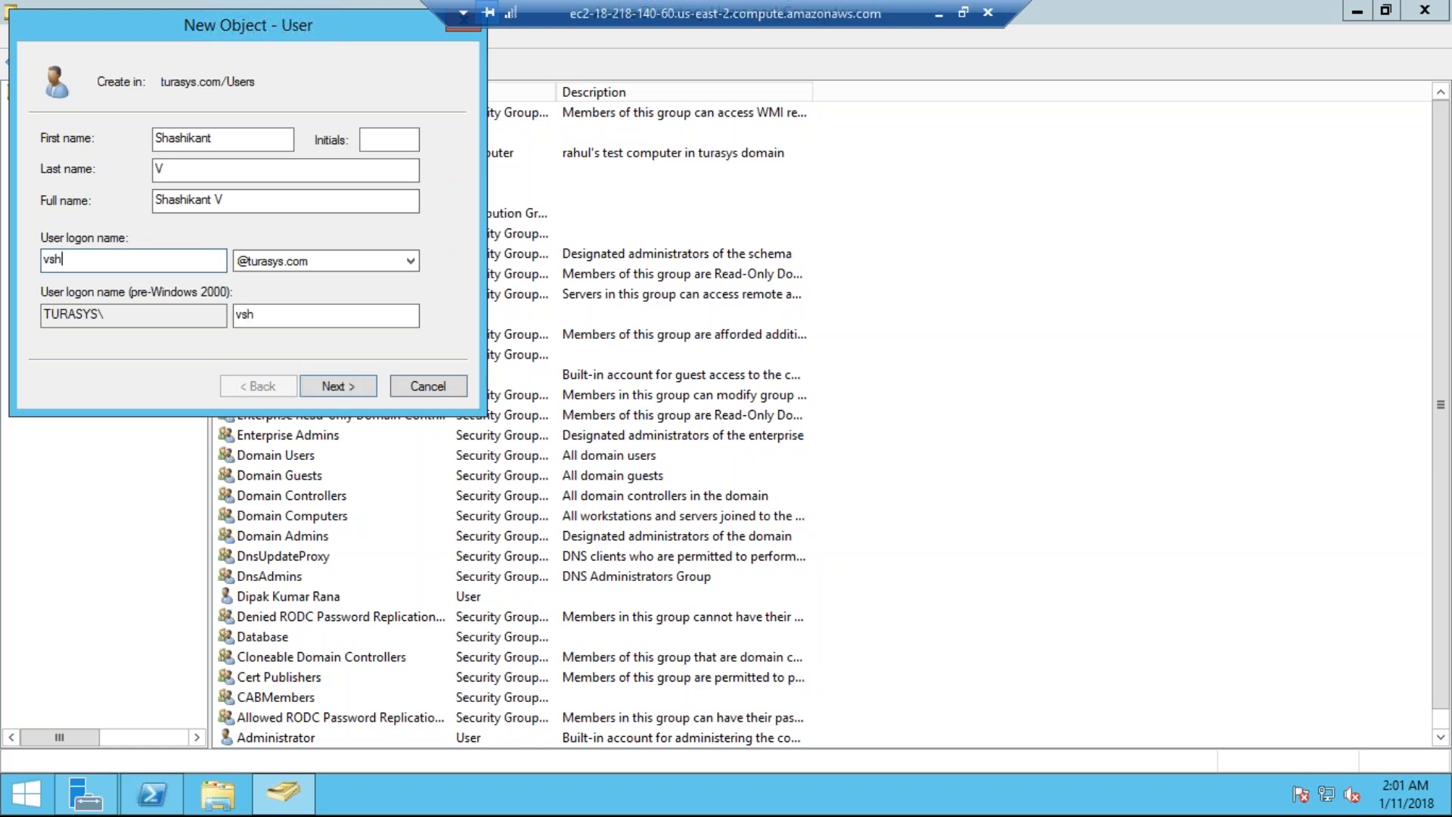
{"action": "type", "text": "ashikant"}
Step: Enter and confirm the account password and finish creating the user
{"action": "left_click", "coordinate": [373, 384]}
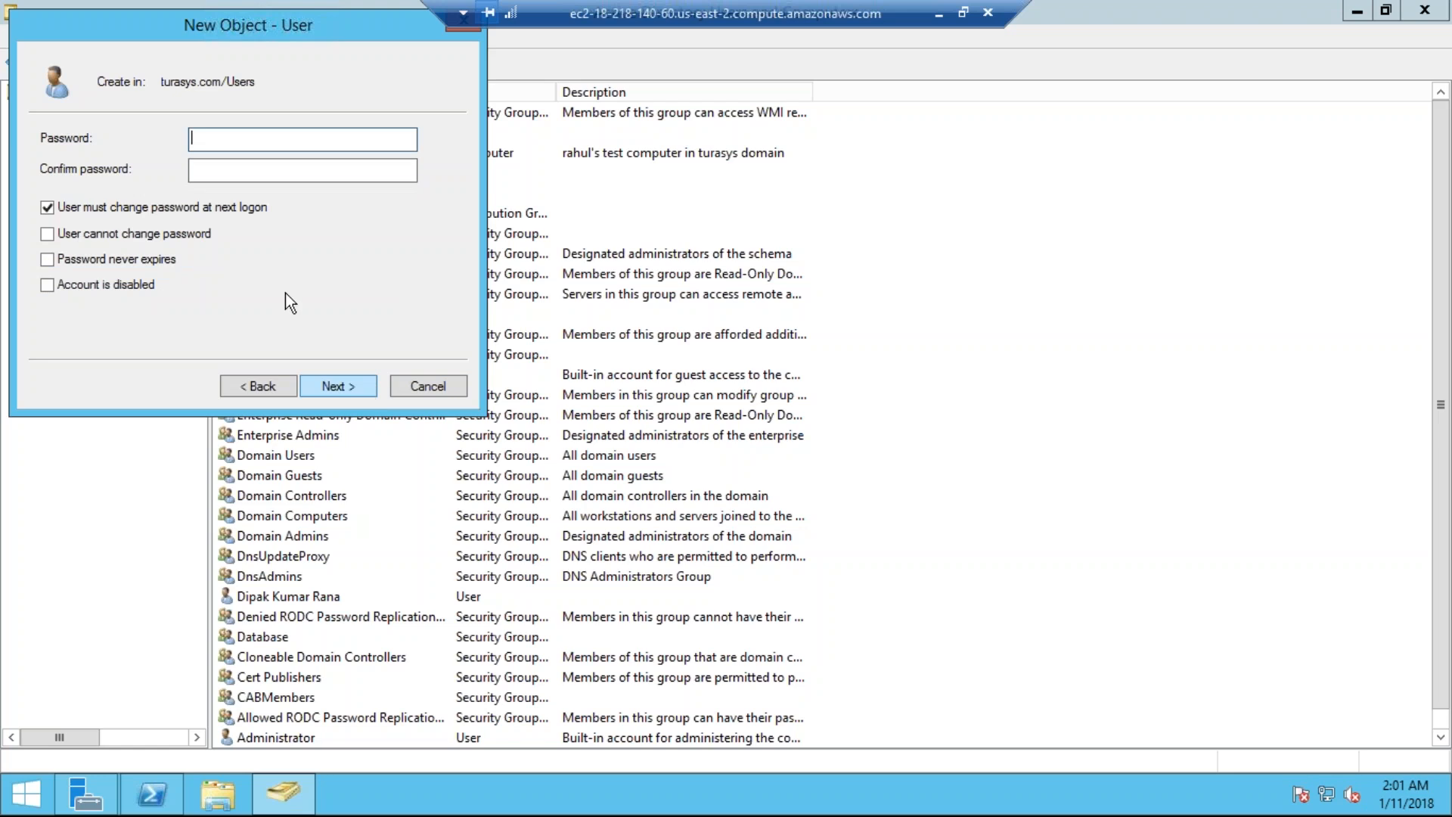
{"action": "type", "text": "********"}
{"action": "key", "text": "Tab"}
{"action": "type", "text": "*******"}
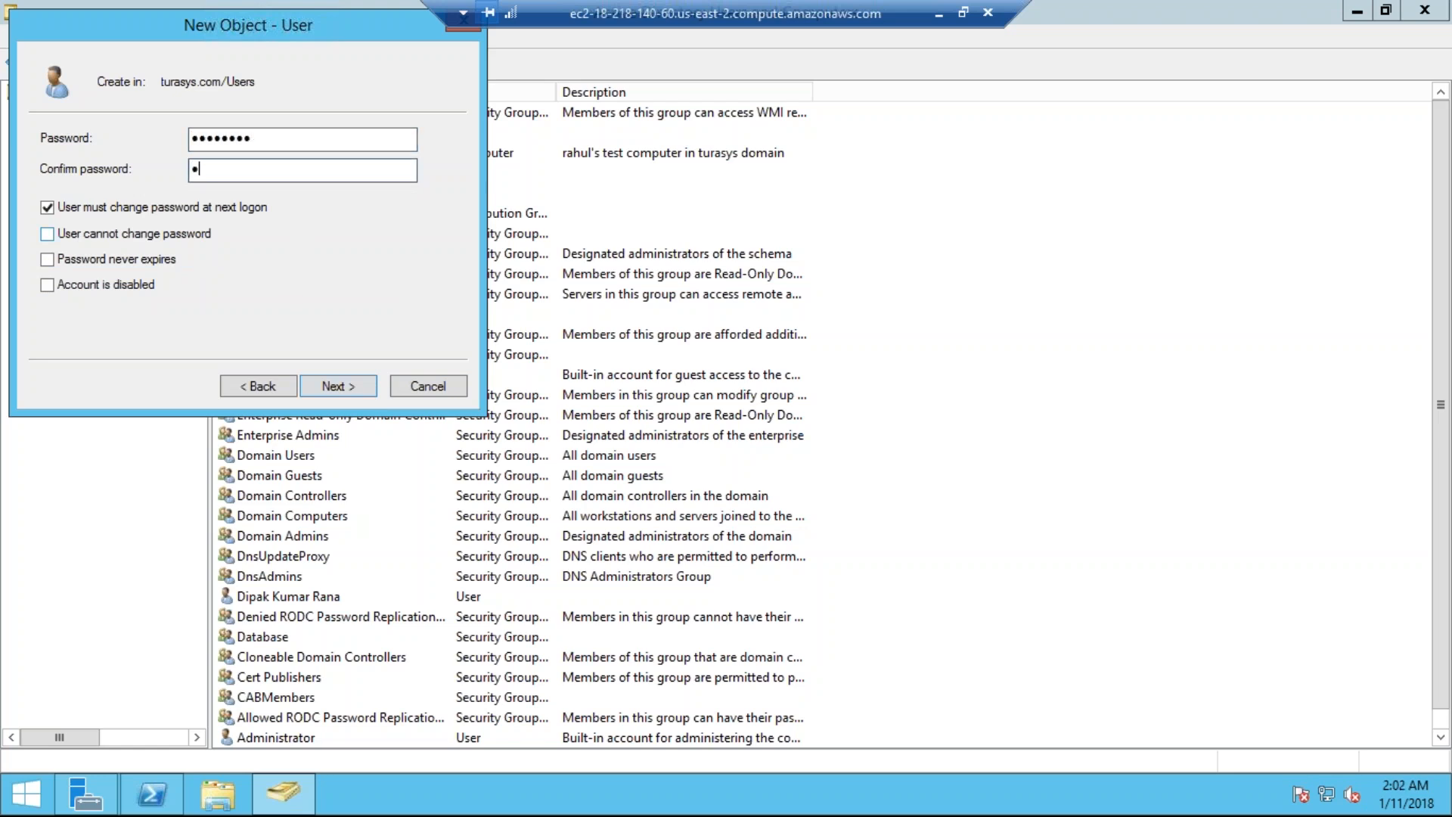
{"action": "type", "text": "*"}
{"action": "left_click", "coordinate": [337, 392]}
{"action": "left_click", "coordinate": [345, 390]}
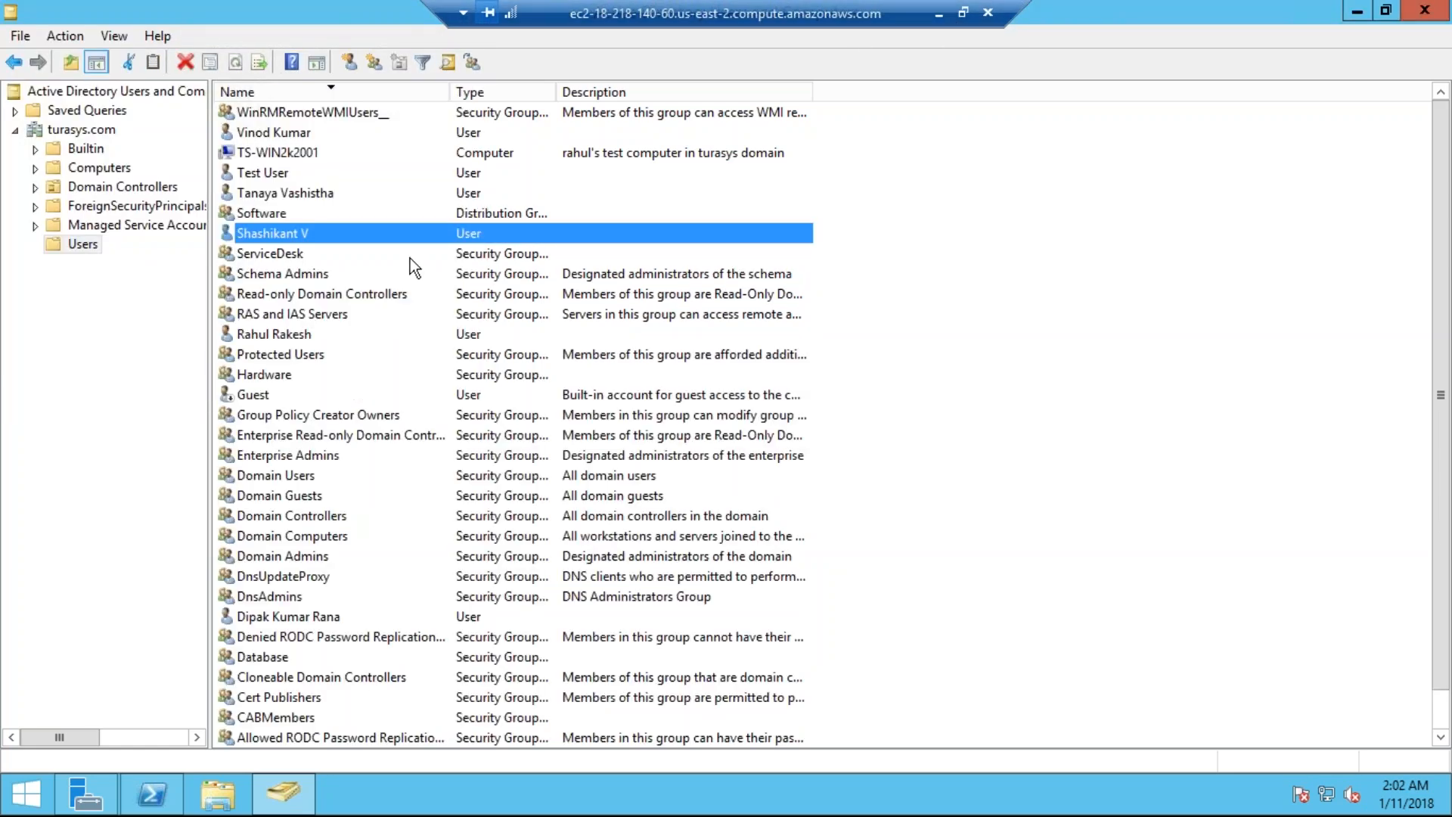
Step: Start a new Global Security group in the Users container named 'TS-TestGroup'
{"action": "right_click", "coordinate": [886, 256]}
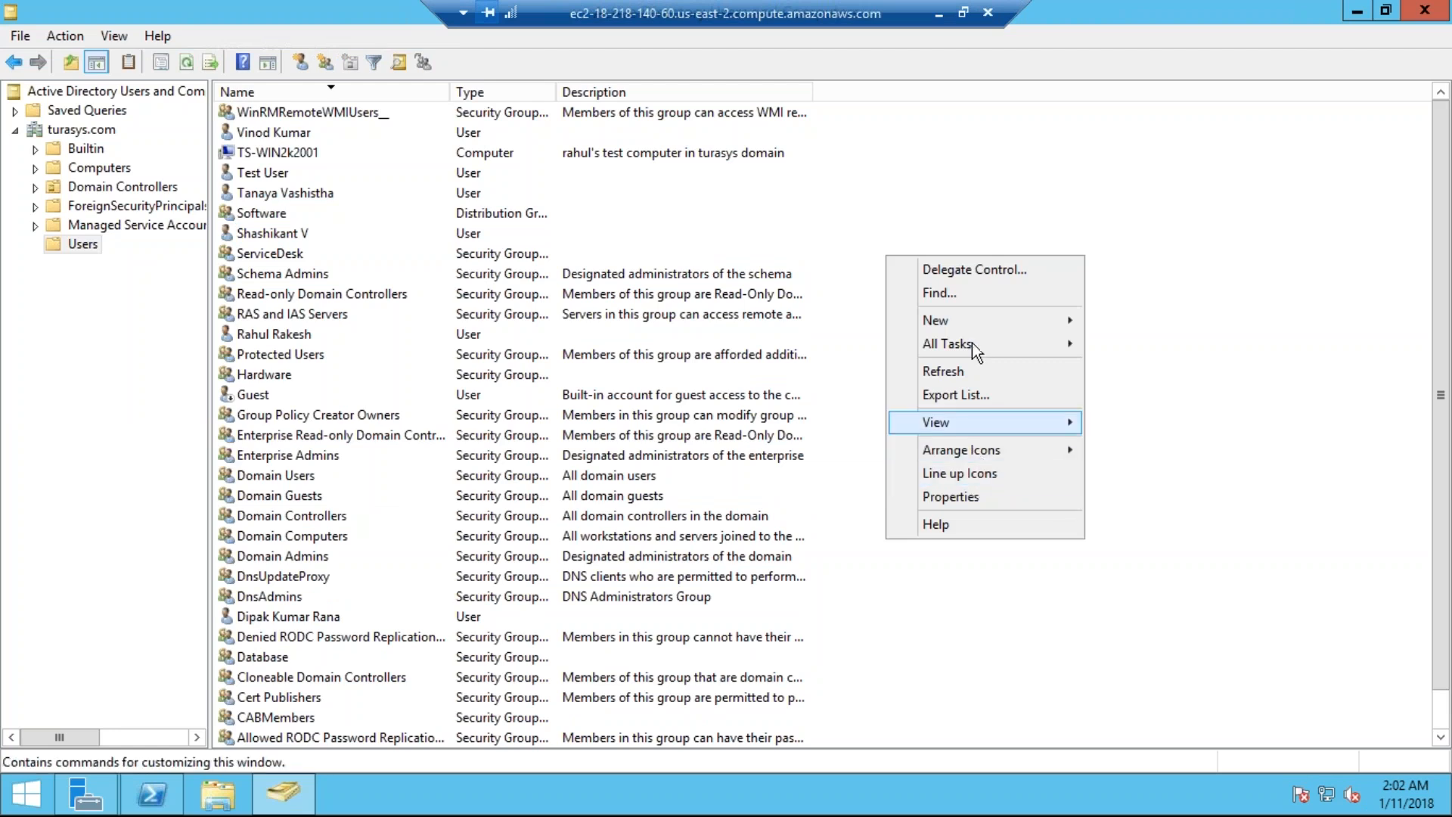
{"action": "mouse_move", "coordinate": [973, 319]}
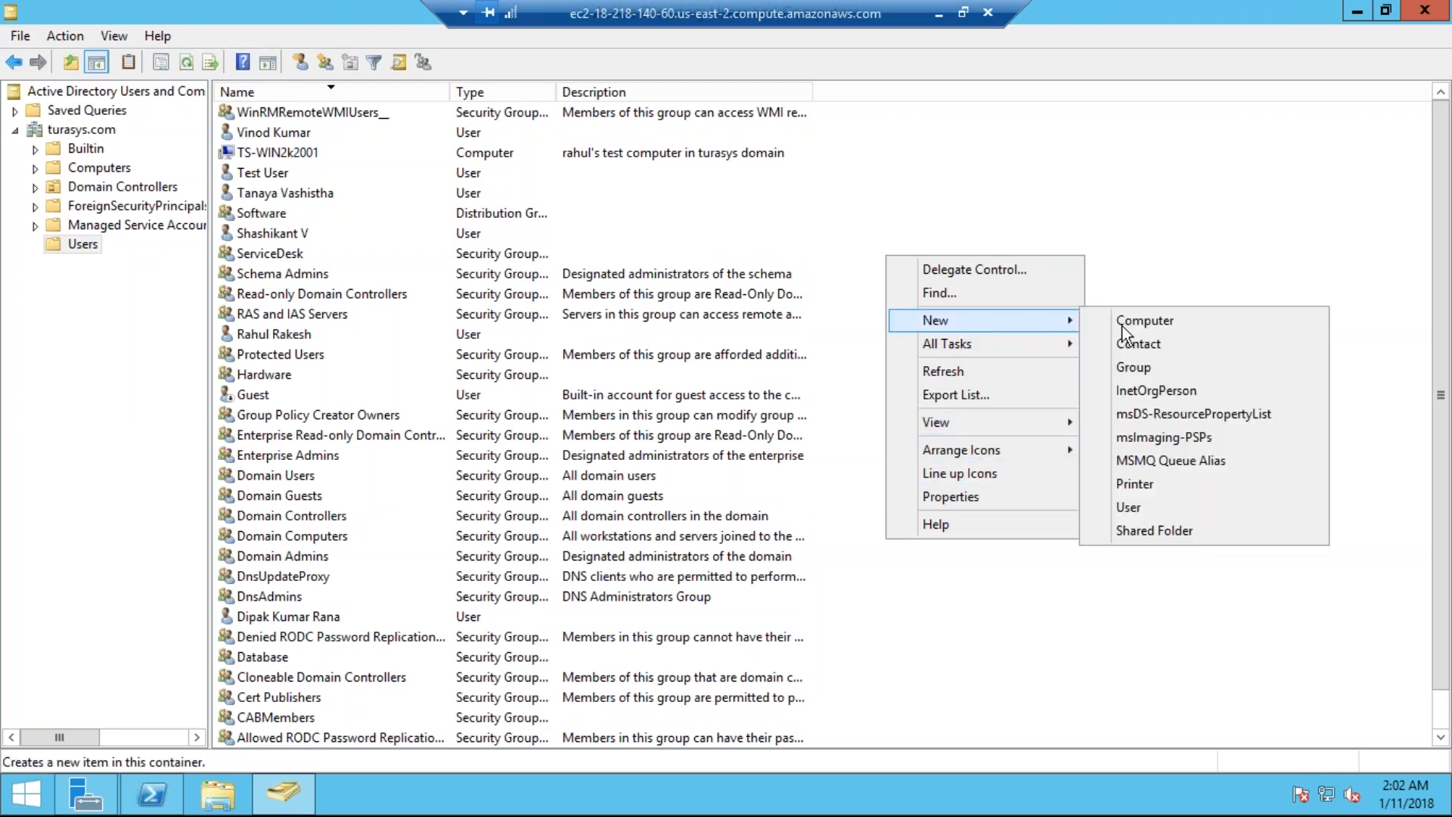
{"action": "left_click", "coordinate": [1151, 373]}
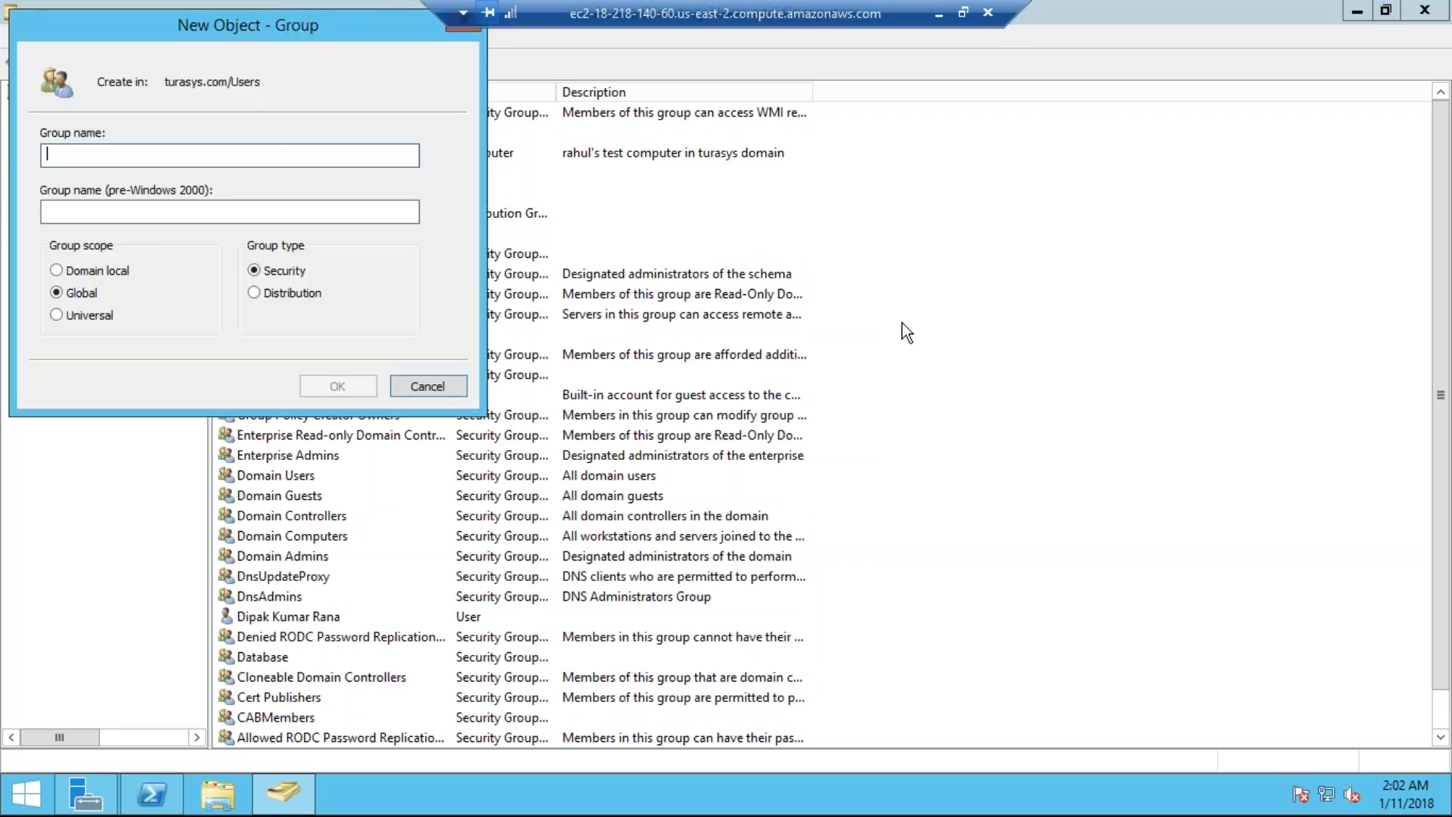
{"action": "type", "text": "TS-T"}
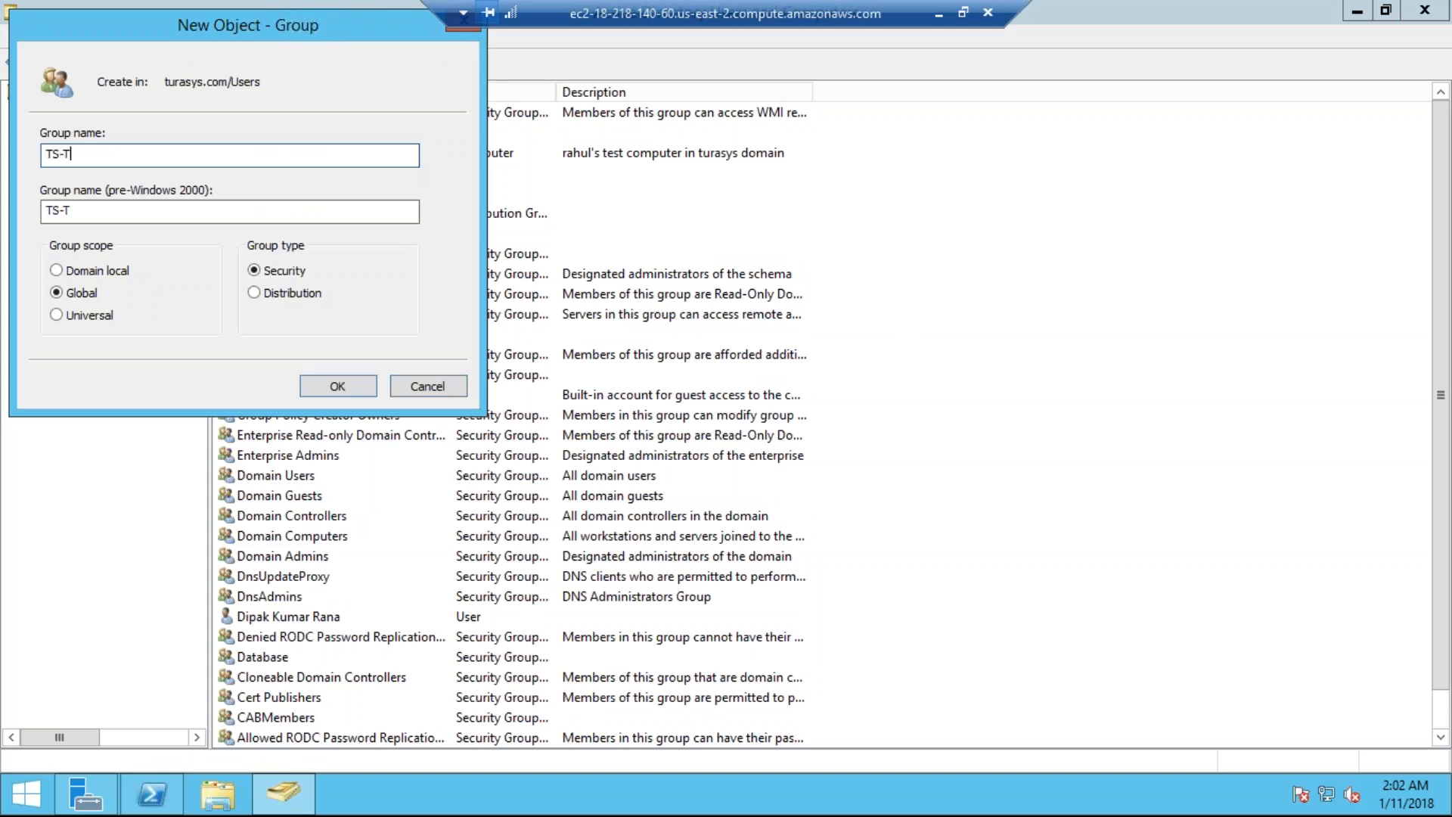
{"action": "type", "text": "estGroup"}
Step: Create TS-TestGroup and add the newly created user as its first member
{"action": "left_click", "coordinate": [339, 389]}
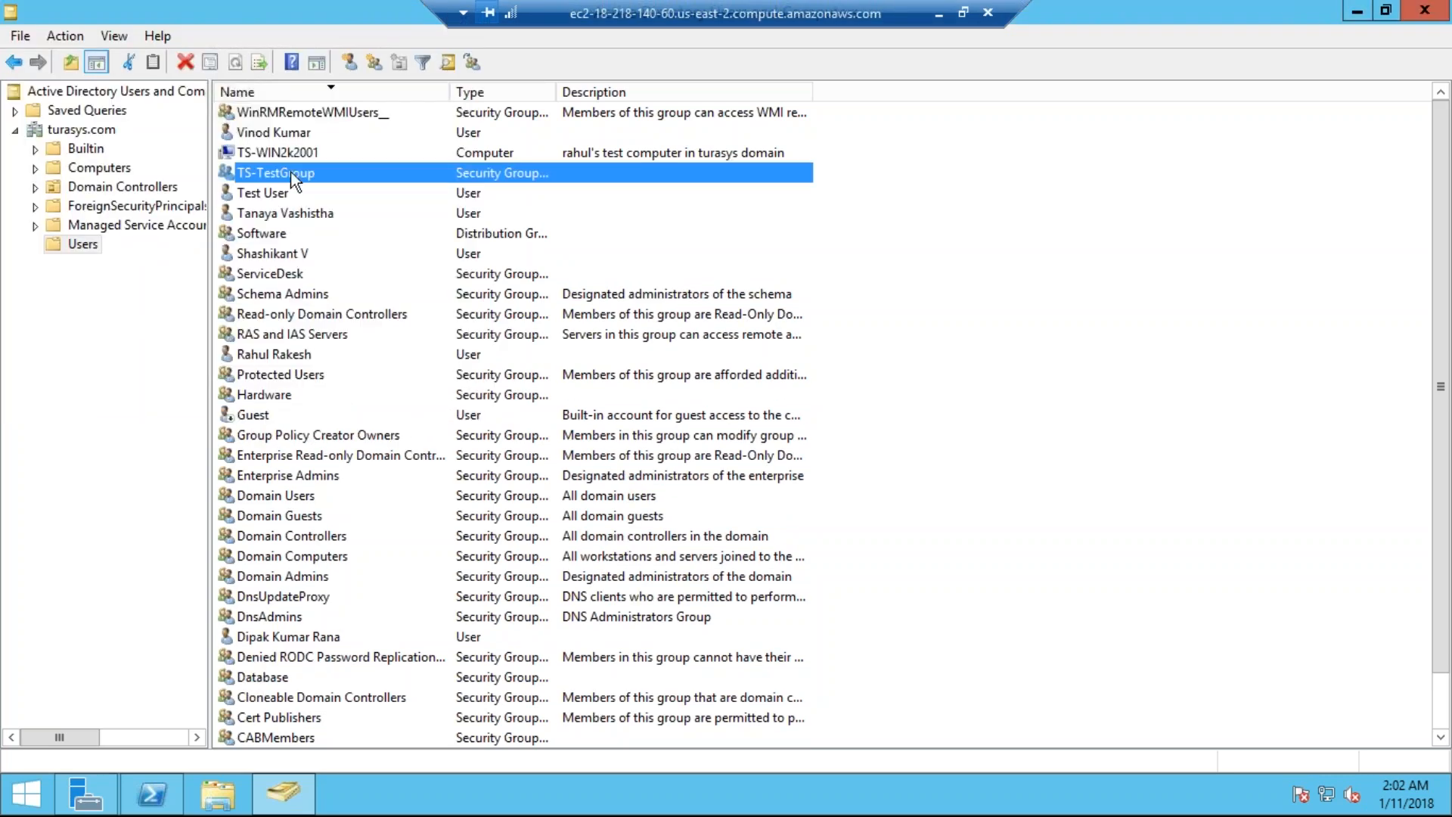
{"action": "double_click", "coordinate": [331, 176]}
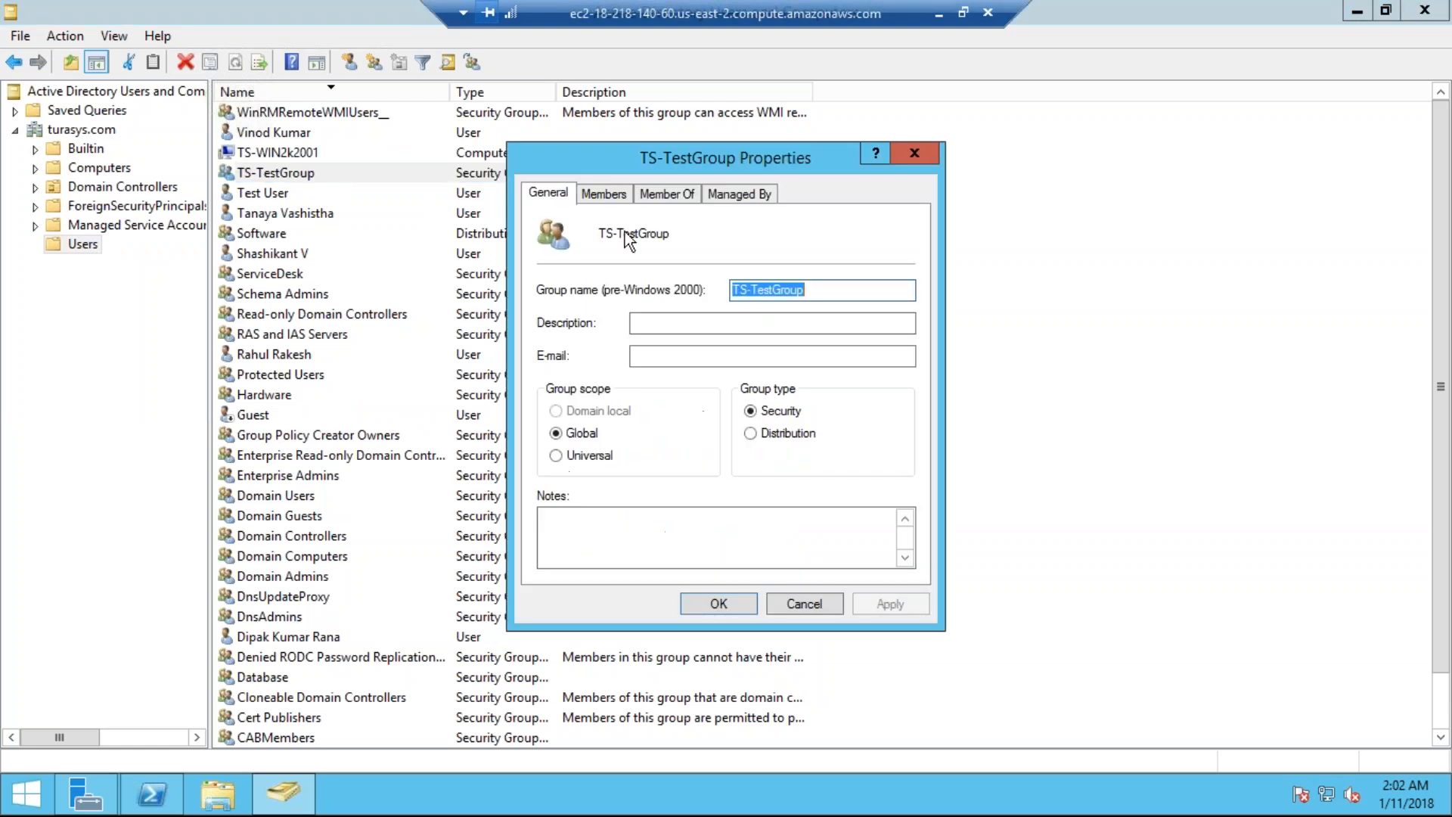
{"action": "left_click", "coordinate": [603, 193]}
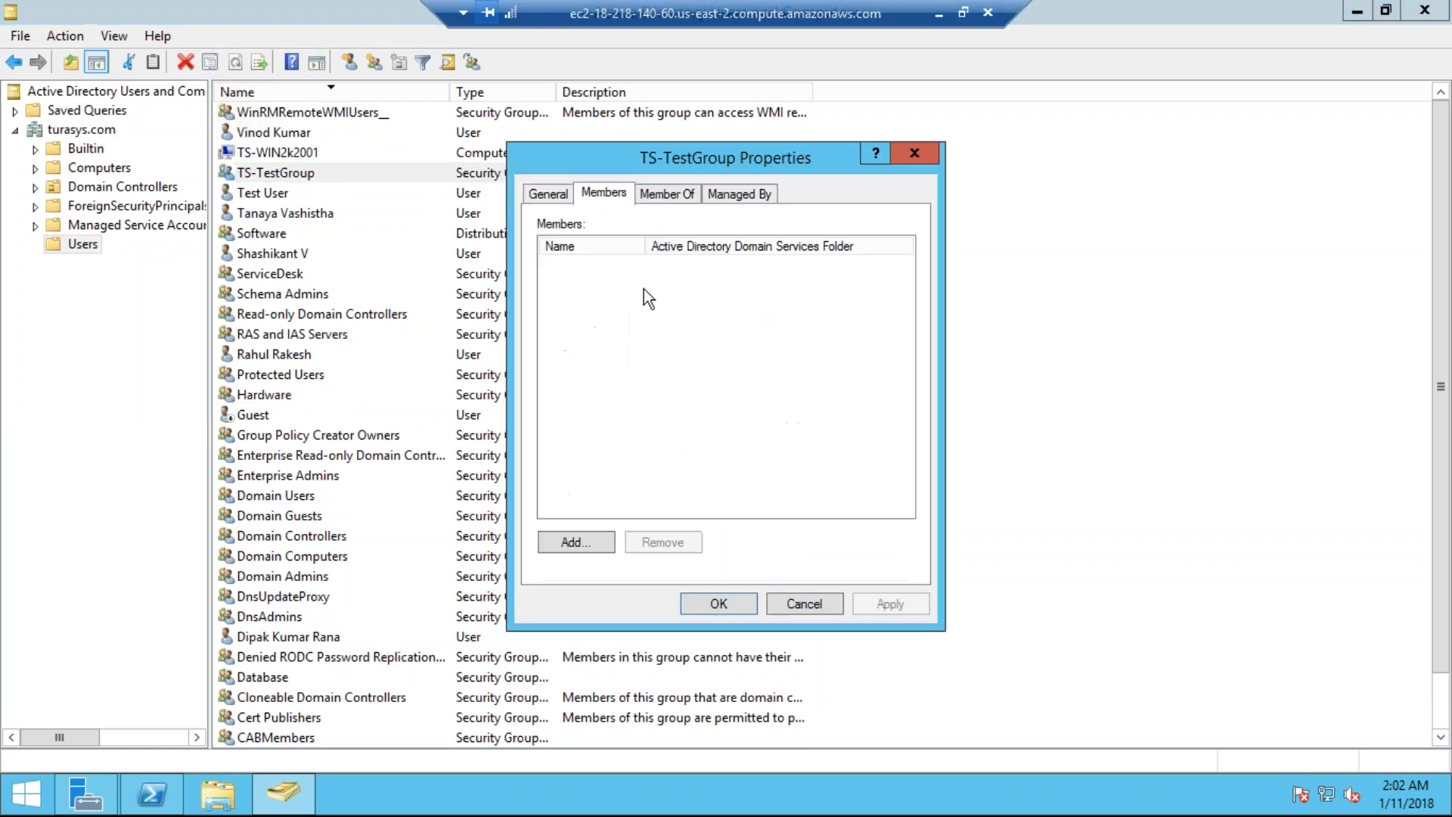
{"action": "left_click", "coordinate": [576, 542]}
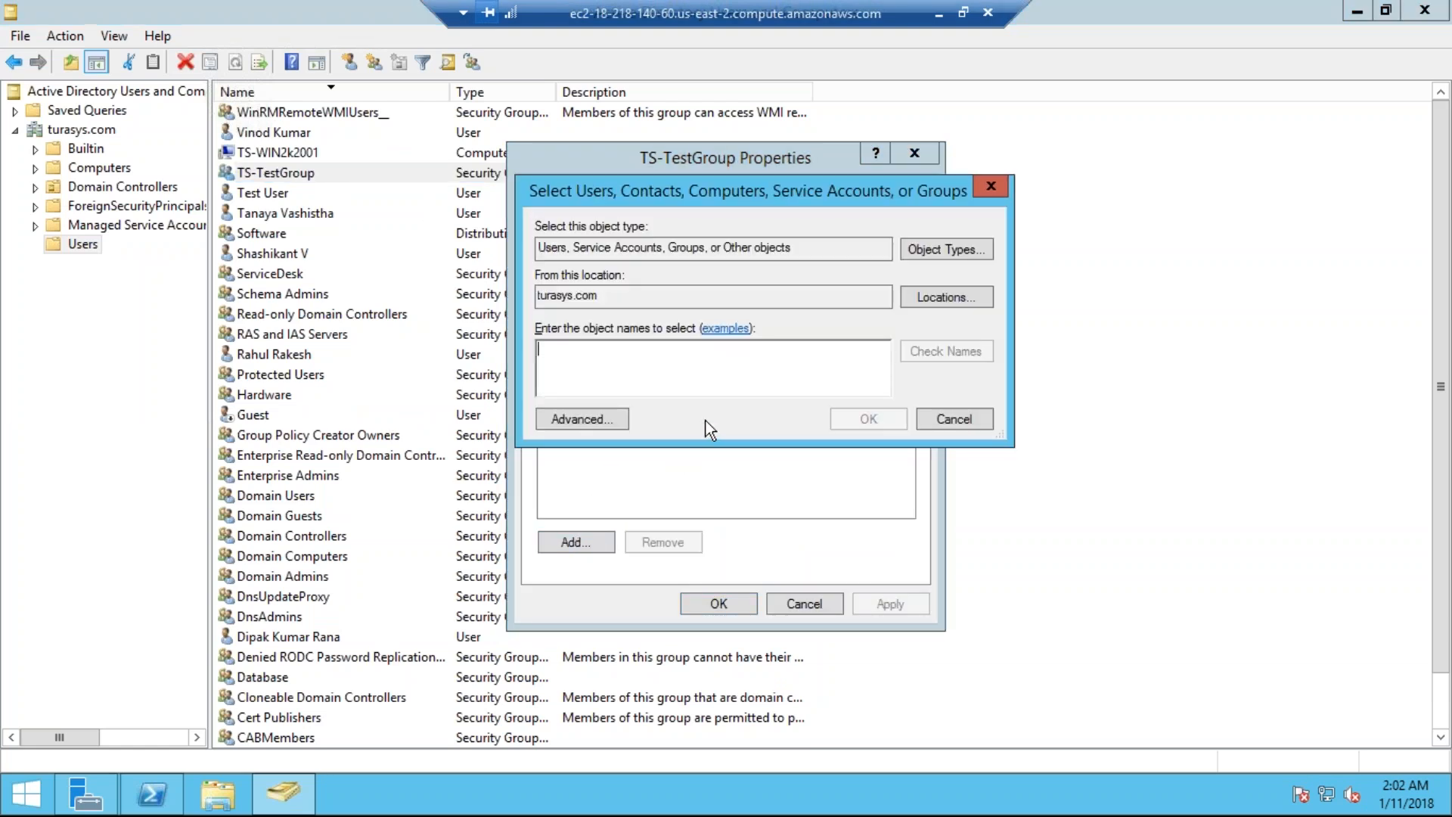
{"action": "type", "text": "sha"}
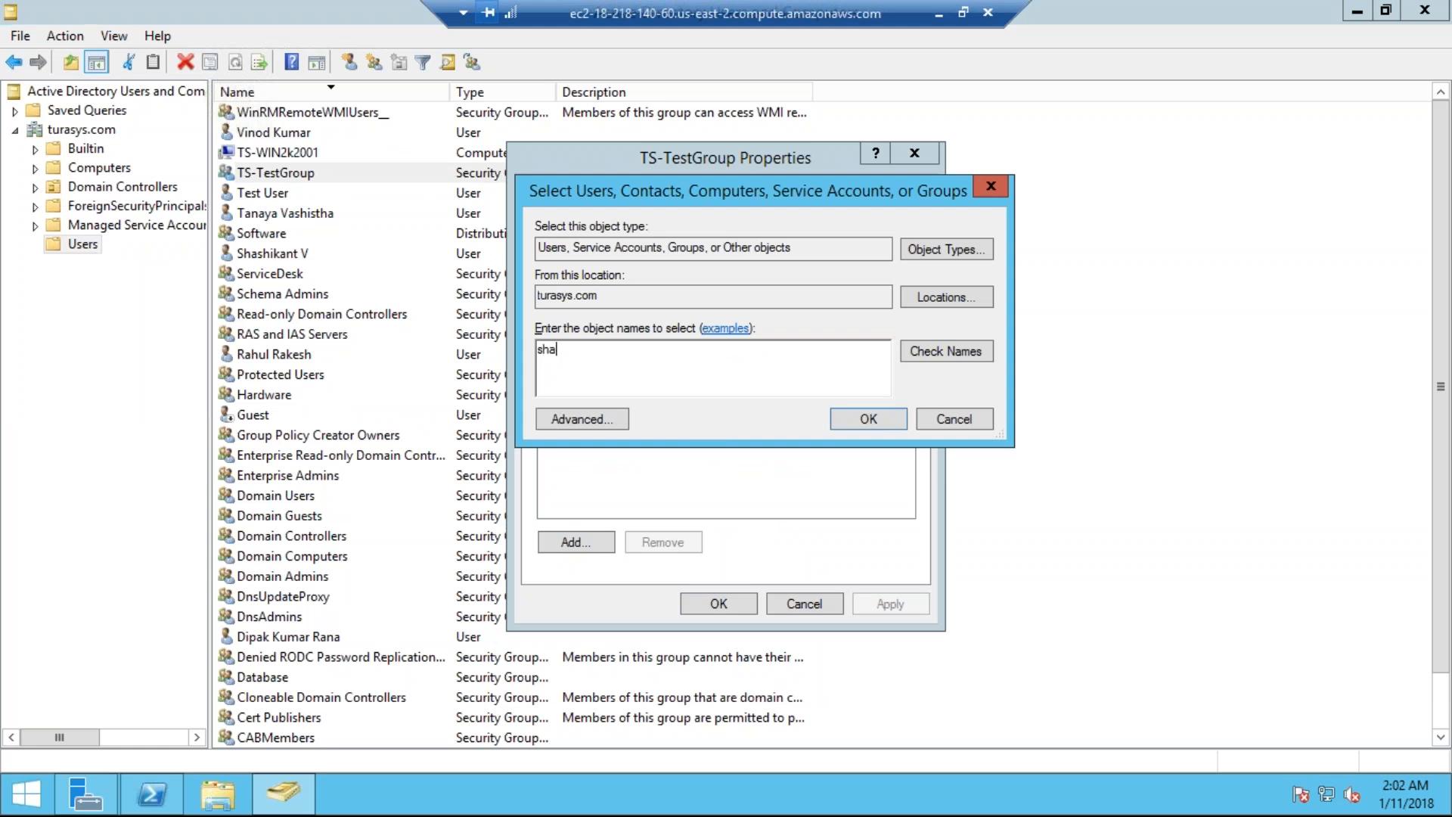
{"action": "left_click", "coordinate": [977, 356]}
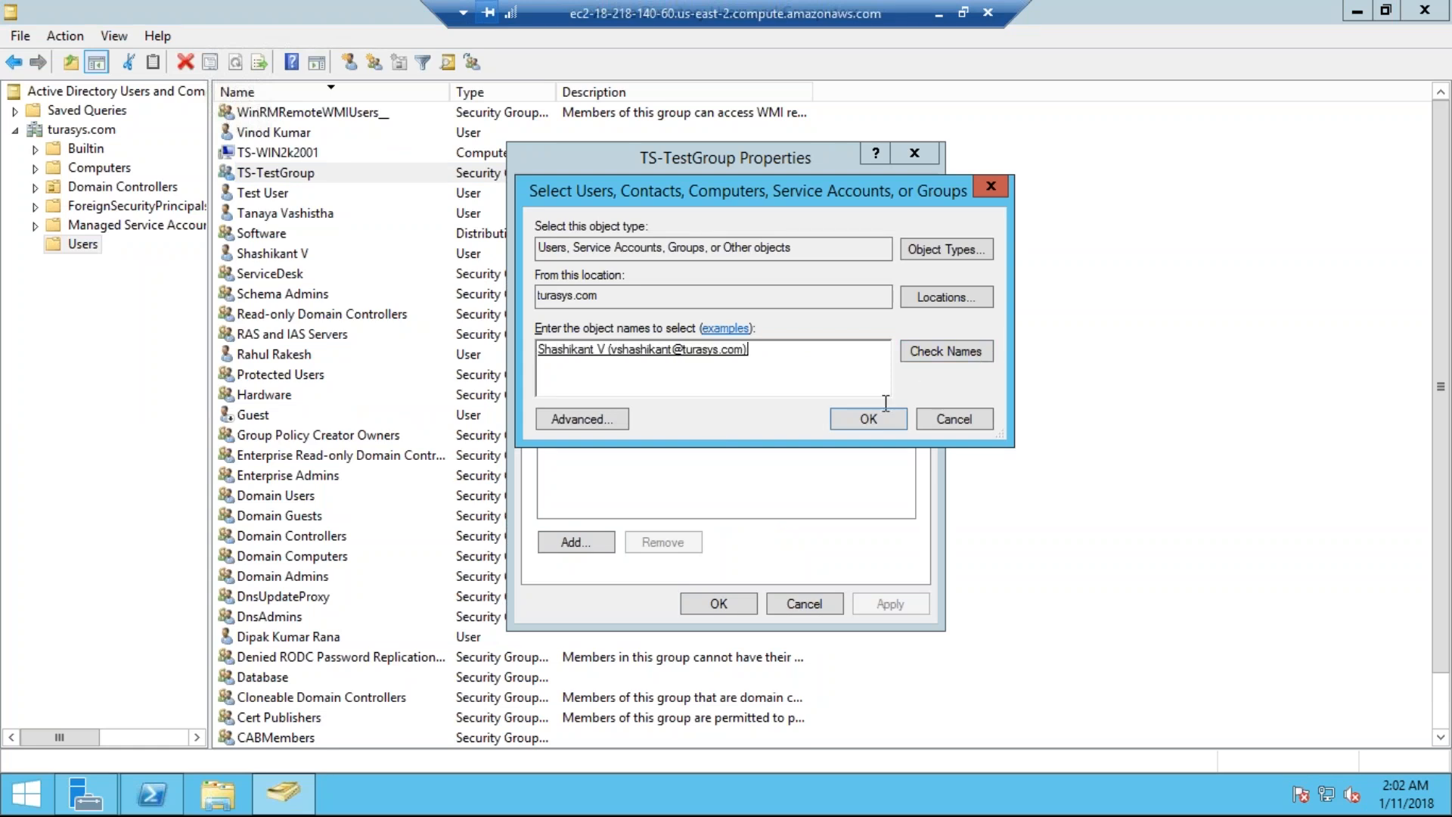
{"action": "left_click", "coordinate": [868, 418]}
Step: Add three more existing domain users as TS-TestGroup members and save the membership
{"action": "left_click", "coordinate": [591, 542]}
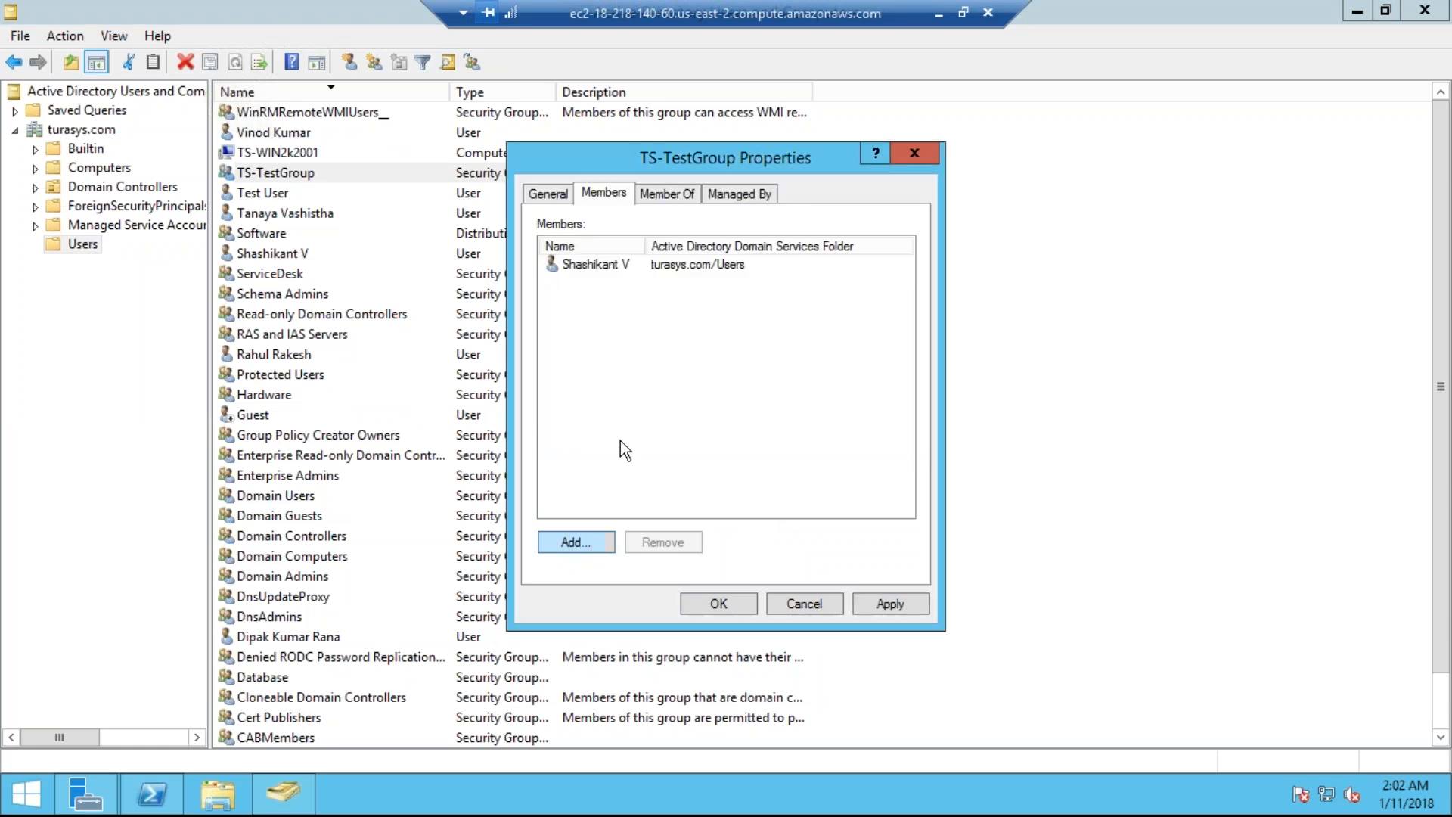
{"action": "type", "text": "dipa"}
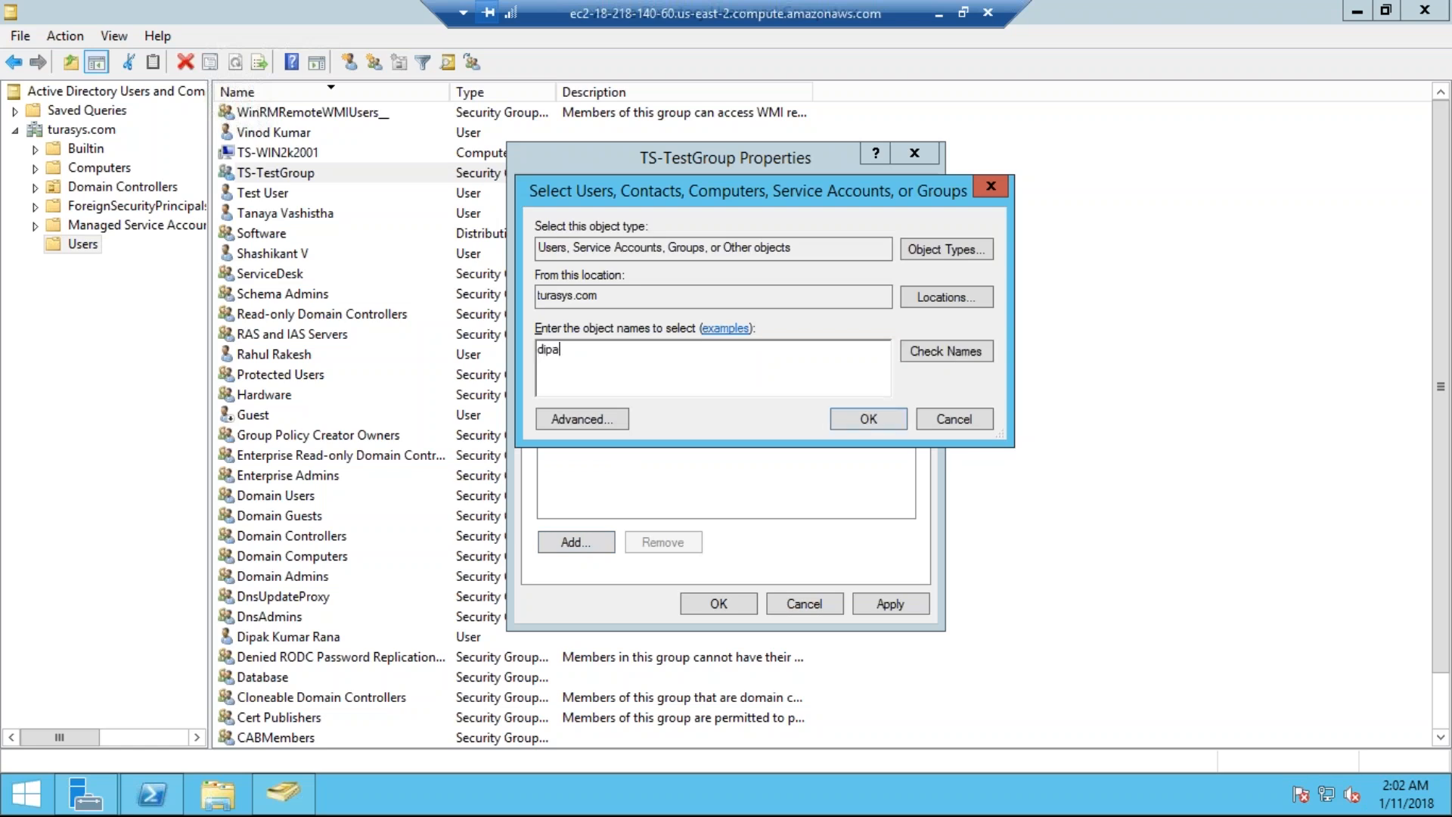
{"action": "left_click", "coordinate": [945, 360]}
{"action": "left_click", "coordinate": [885, 418]}
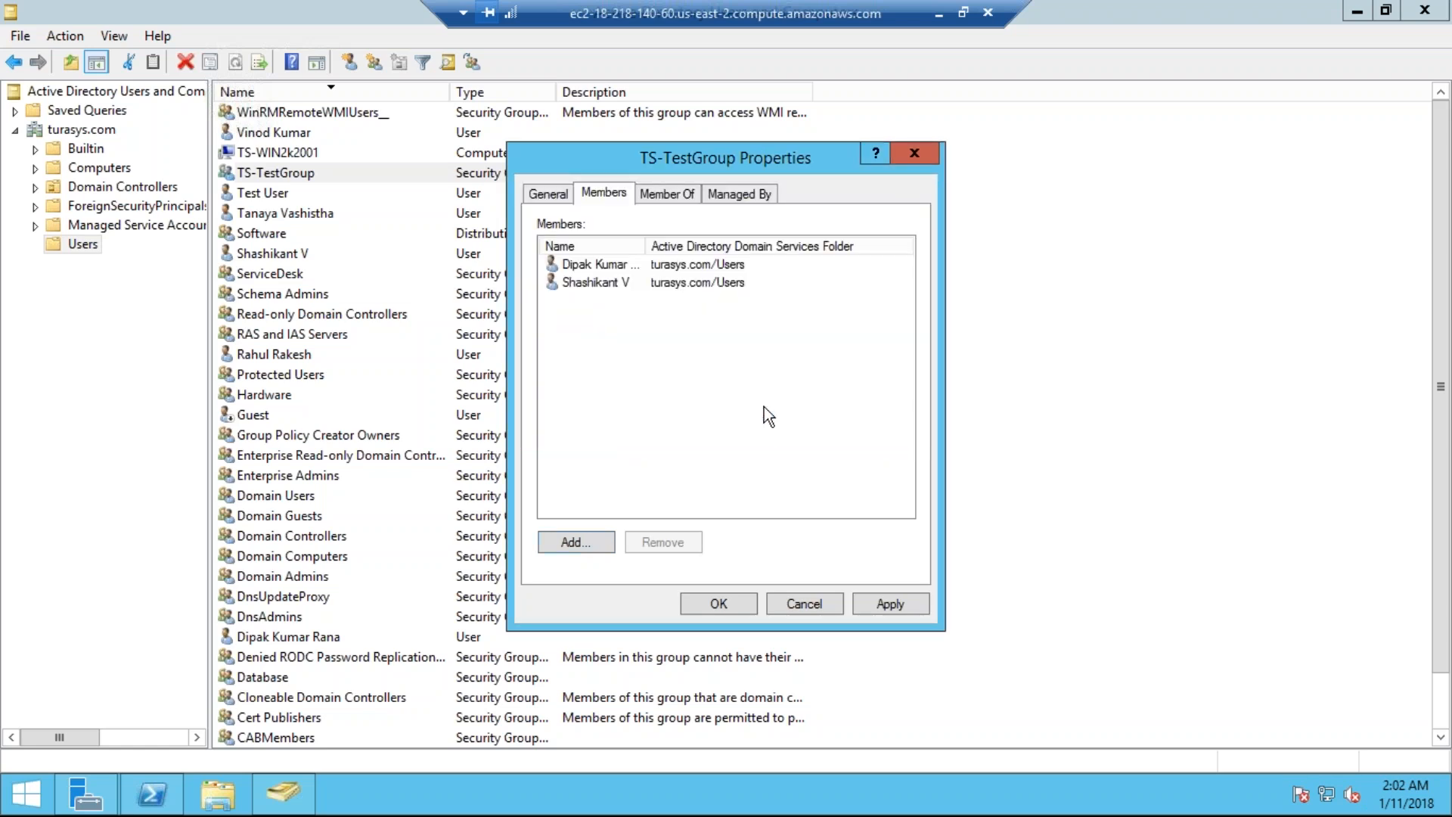
{"action": "left_click", "coordinate": [596, 537]}
{"action": "type", "text": "rahul"}
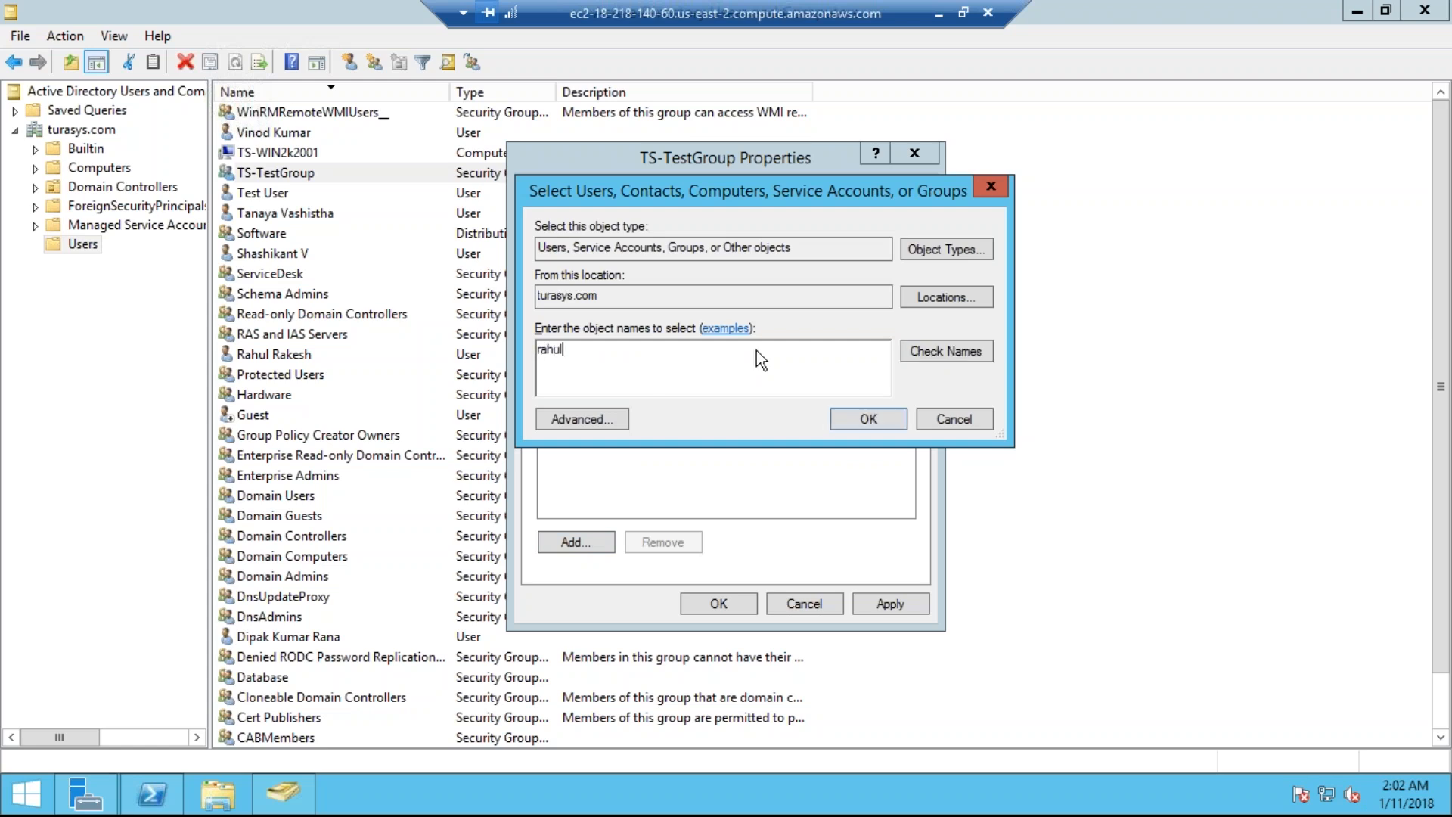
{"action": "left_click", "coordinate": [945, 350]}
{"action": "left_click", "coordinate": [892, 419]}
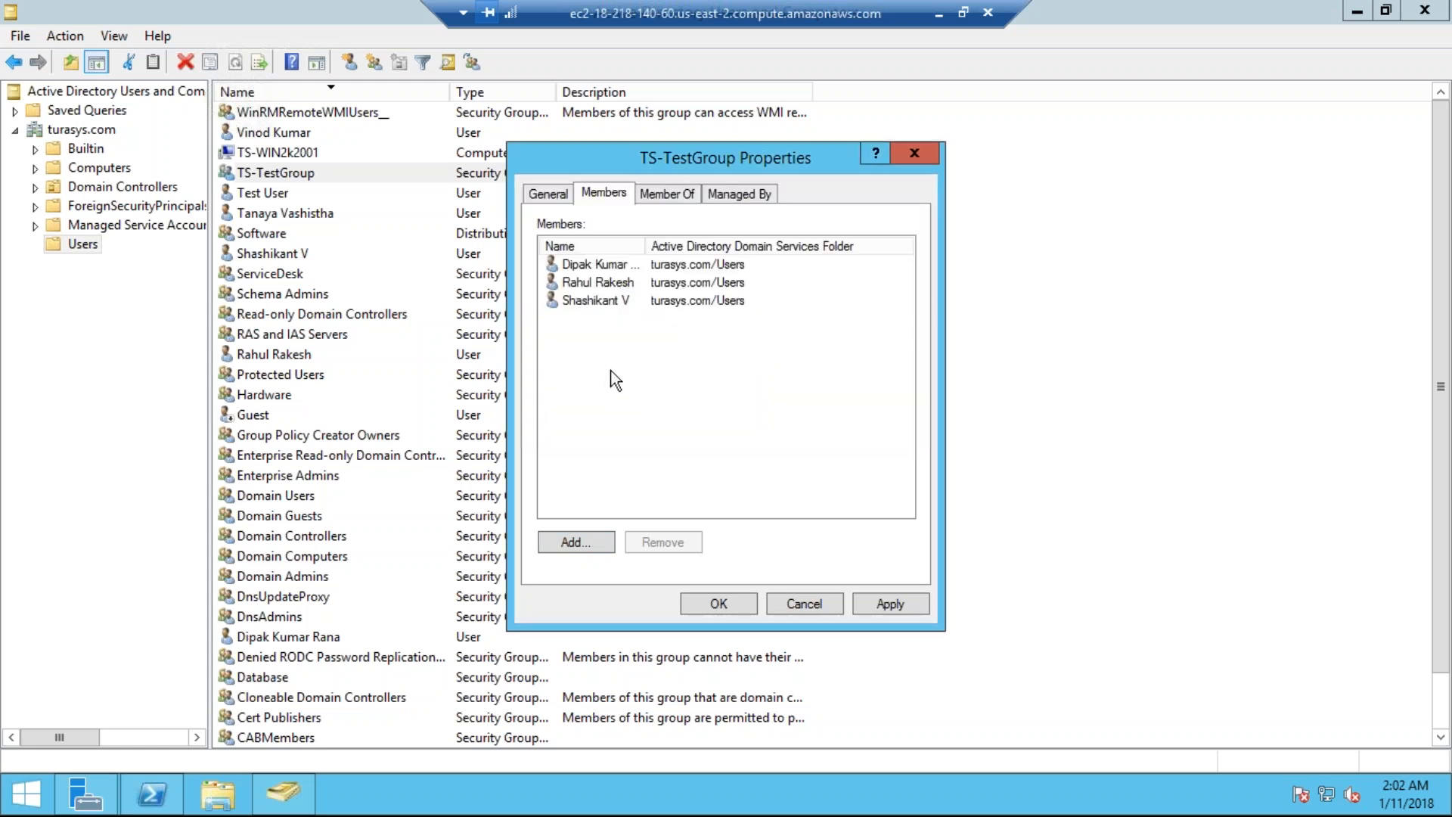
{"action": "left_click", "coordinate": [573, 549]}
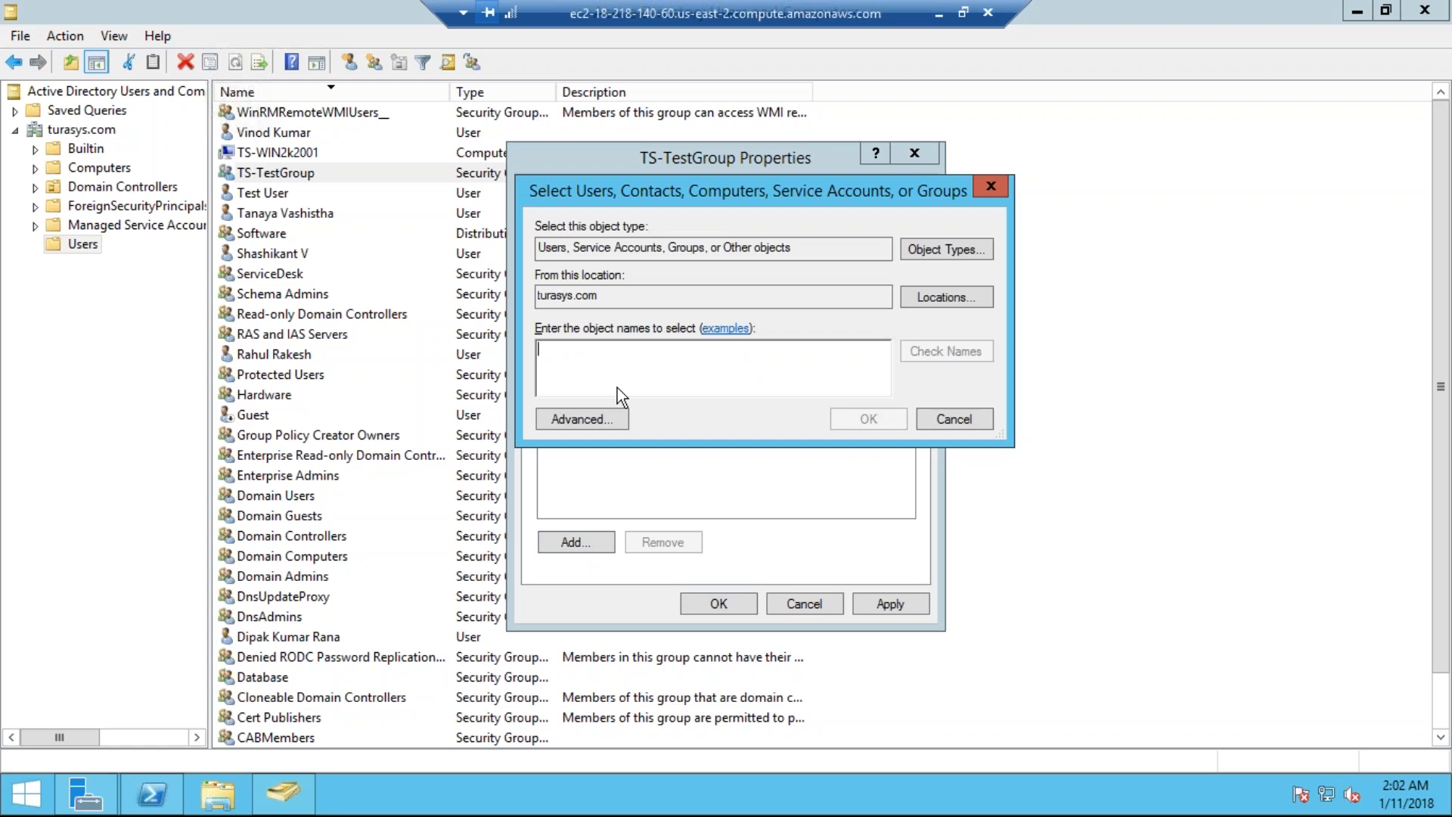
{"action": "type", "text": "vin"}
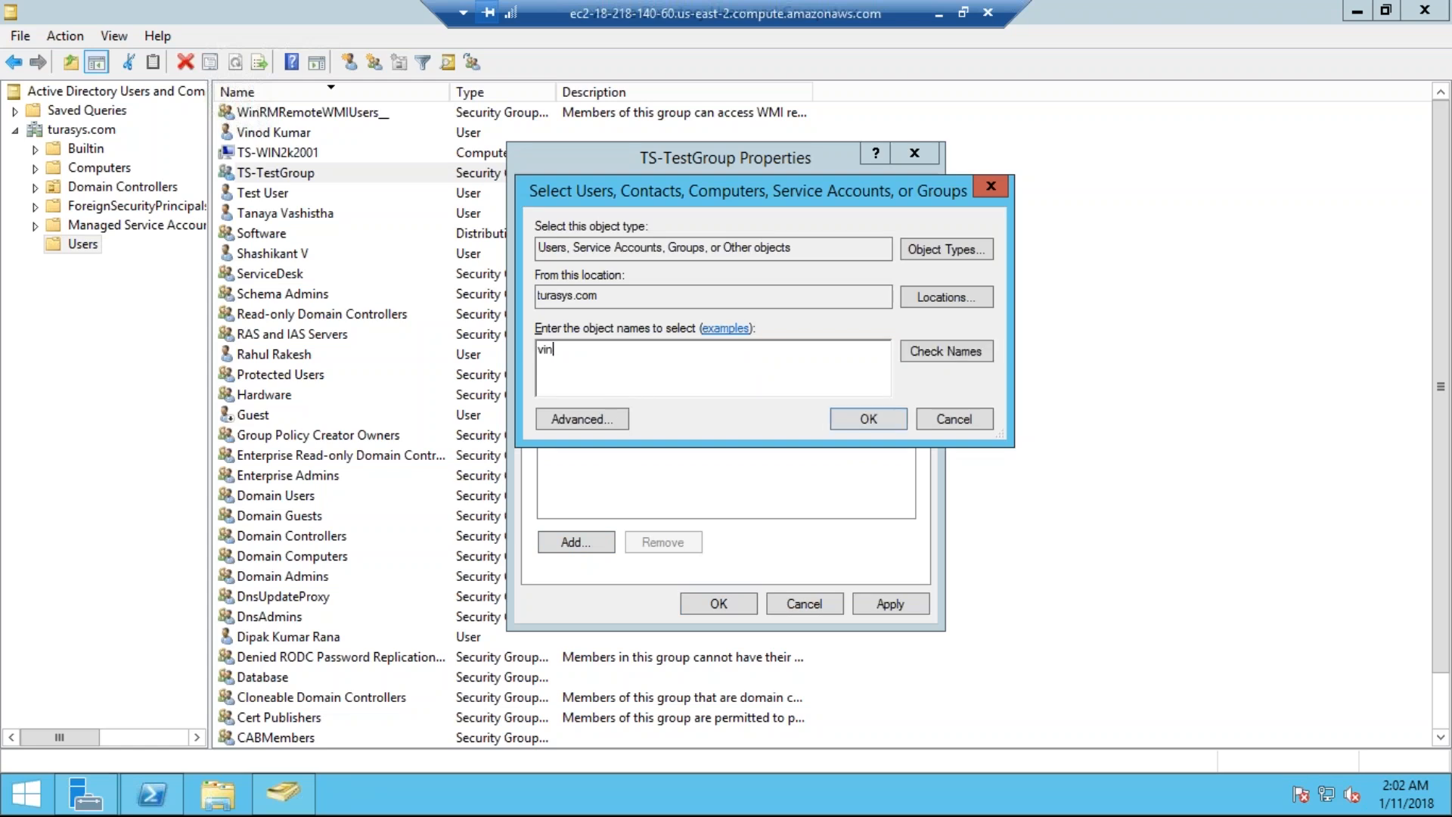
{"action": "left_click", "coordinate": [924, 353]}
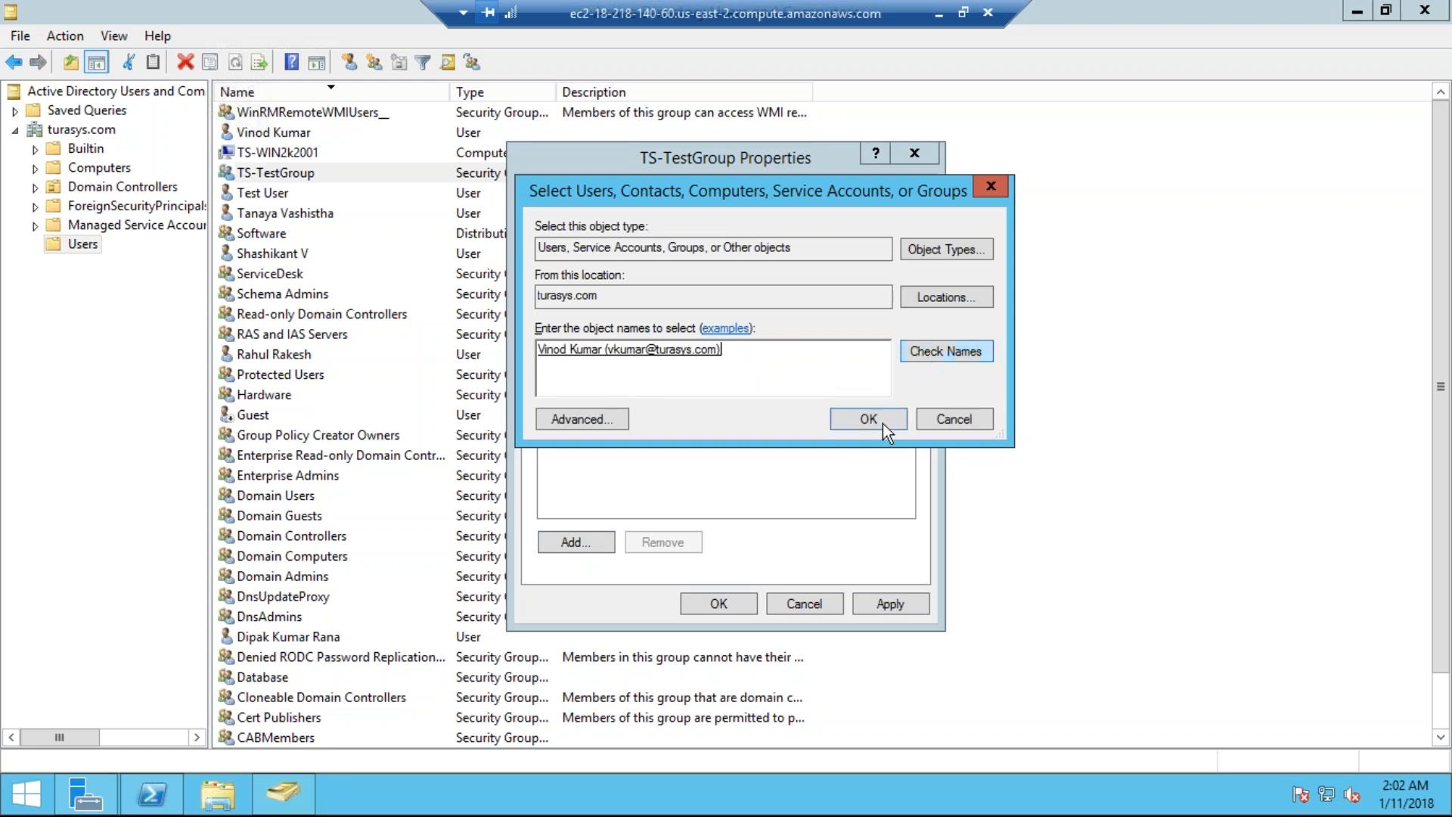
{"action": "left_click", "coordinate": [882, 422]}
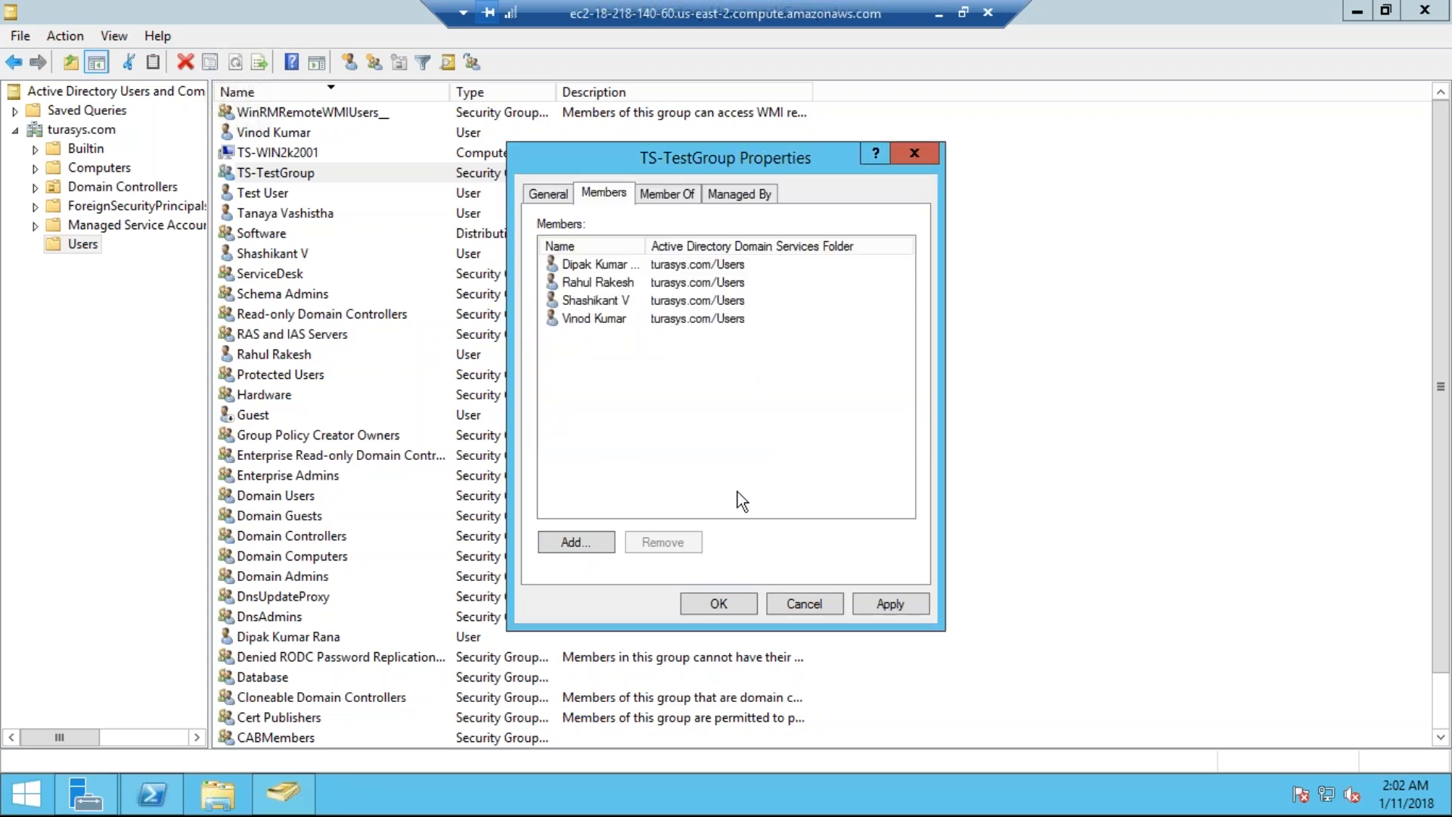
{"action": "left_click", "coordinate": [738, 604]}
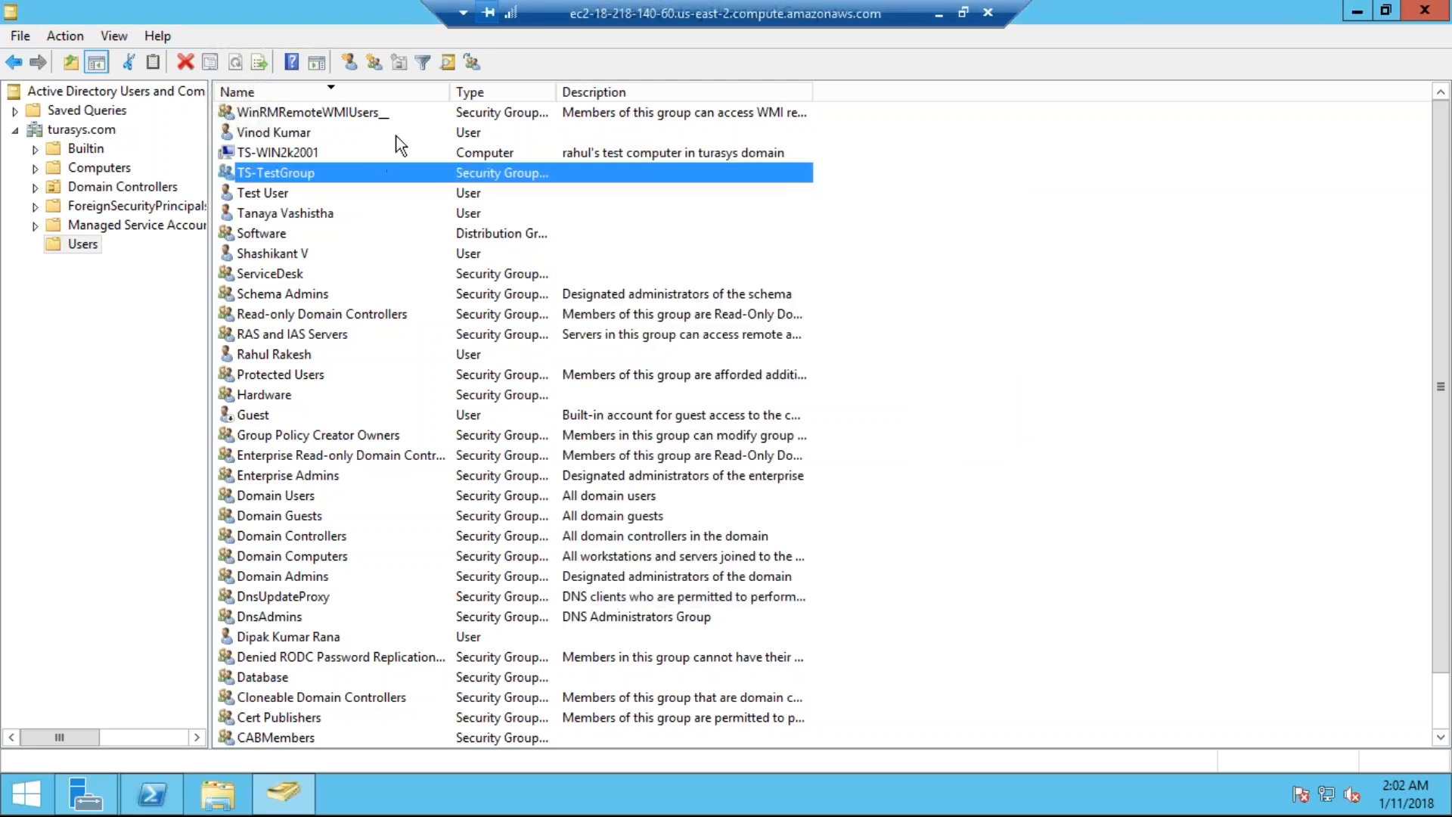
Step: Back in ServiceNow, load all records from the Turasys LDAP/Users data source
{"action": "left_click", "coordinate": [938, 12]}
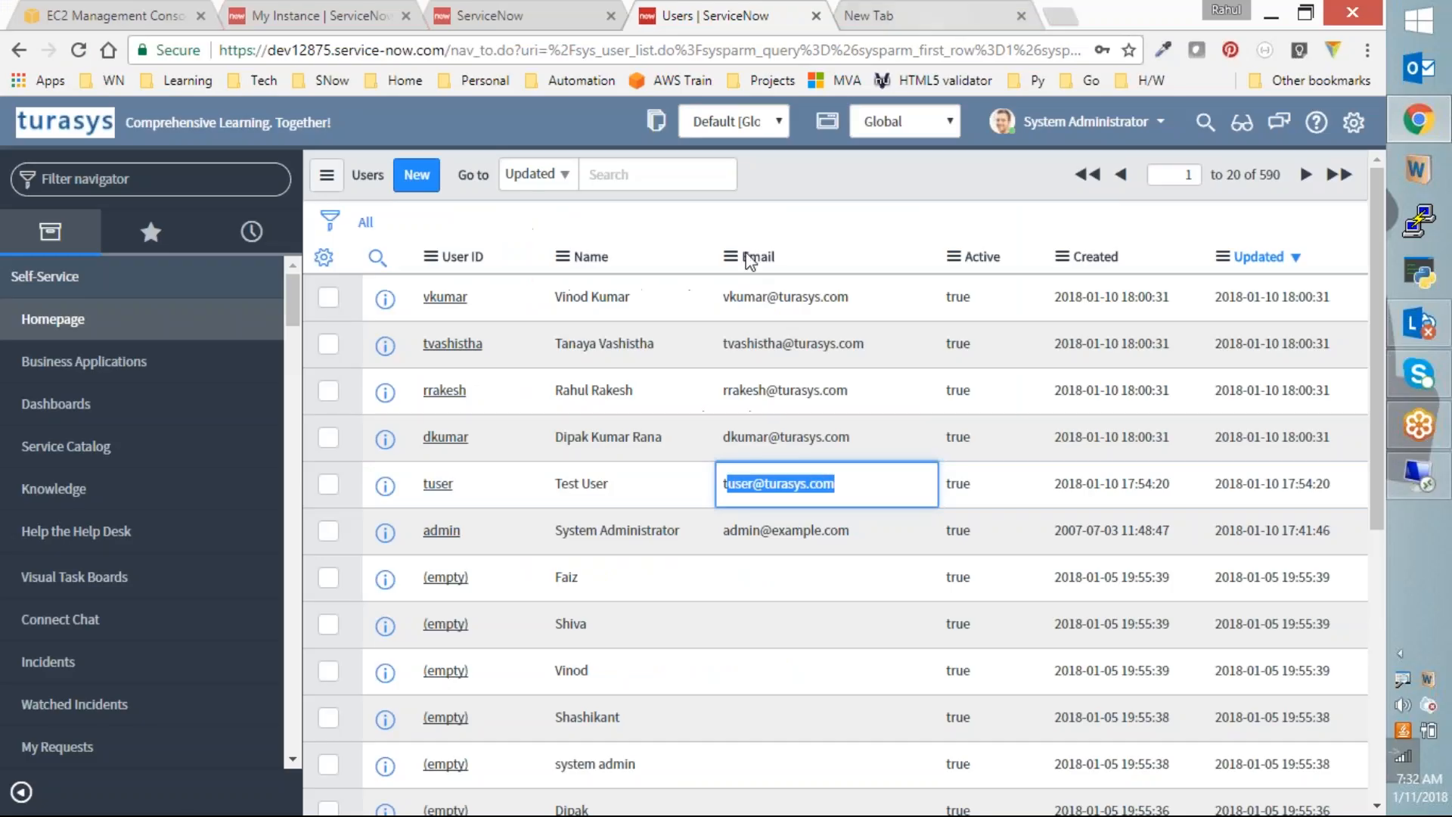
{"action": "left_click", "coordinate": [490, 15]}
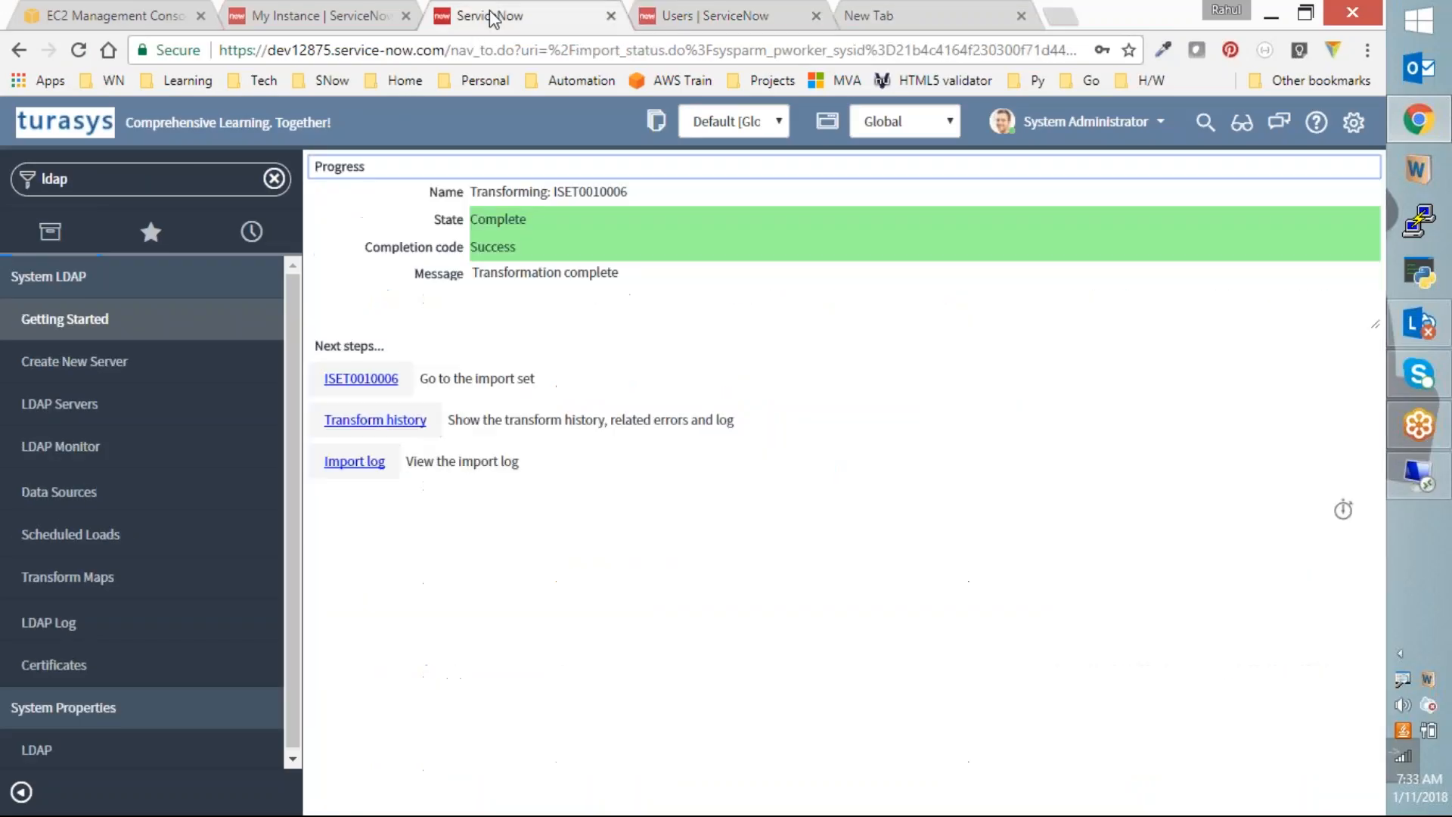
{"action": "left_click", "coordinate": [88, 499]}
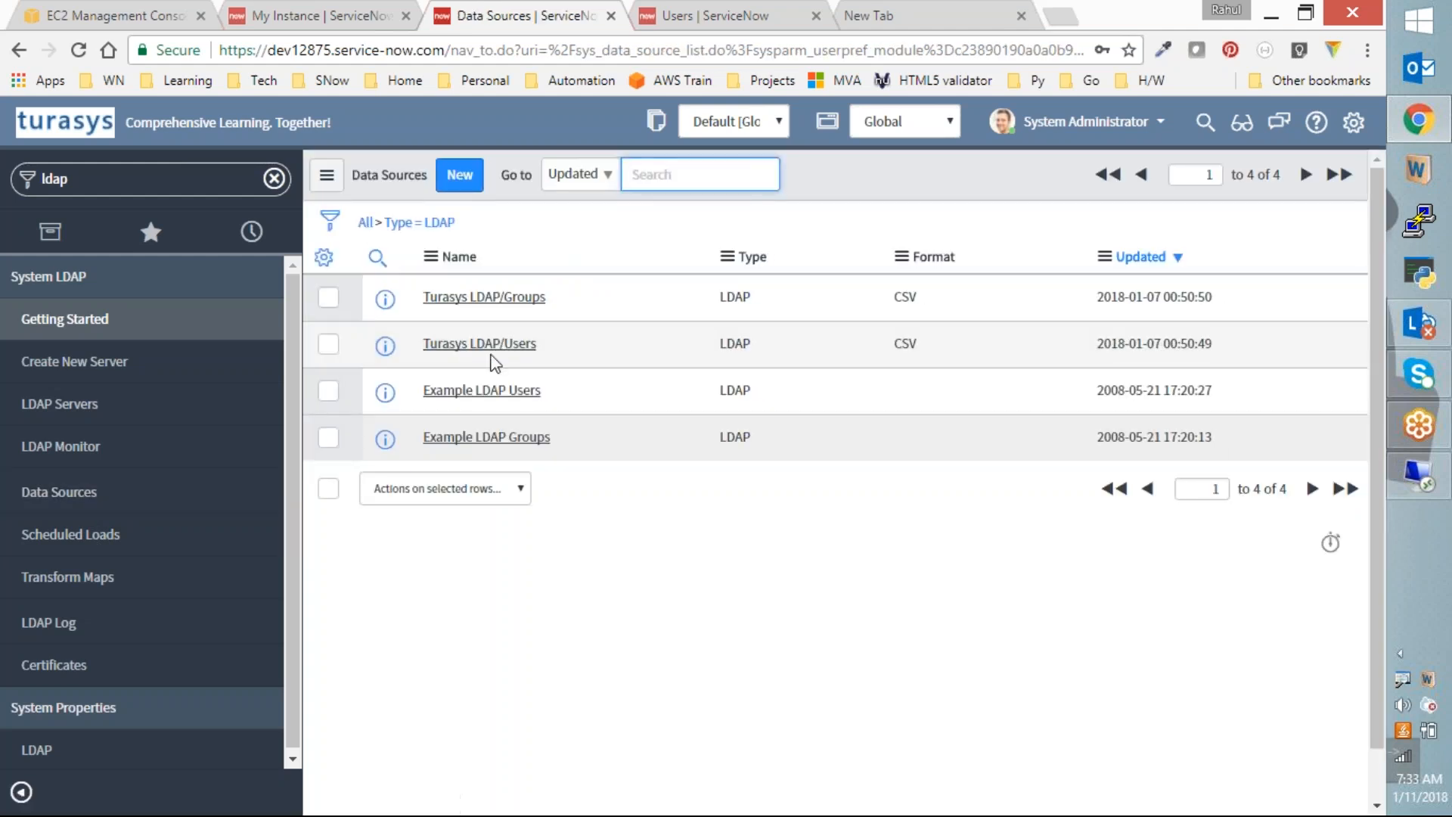
{"action": "left_click", "coordinate": [499, 347]}
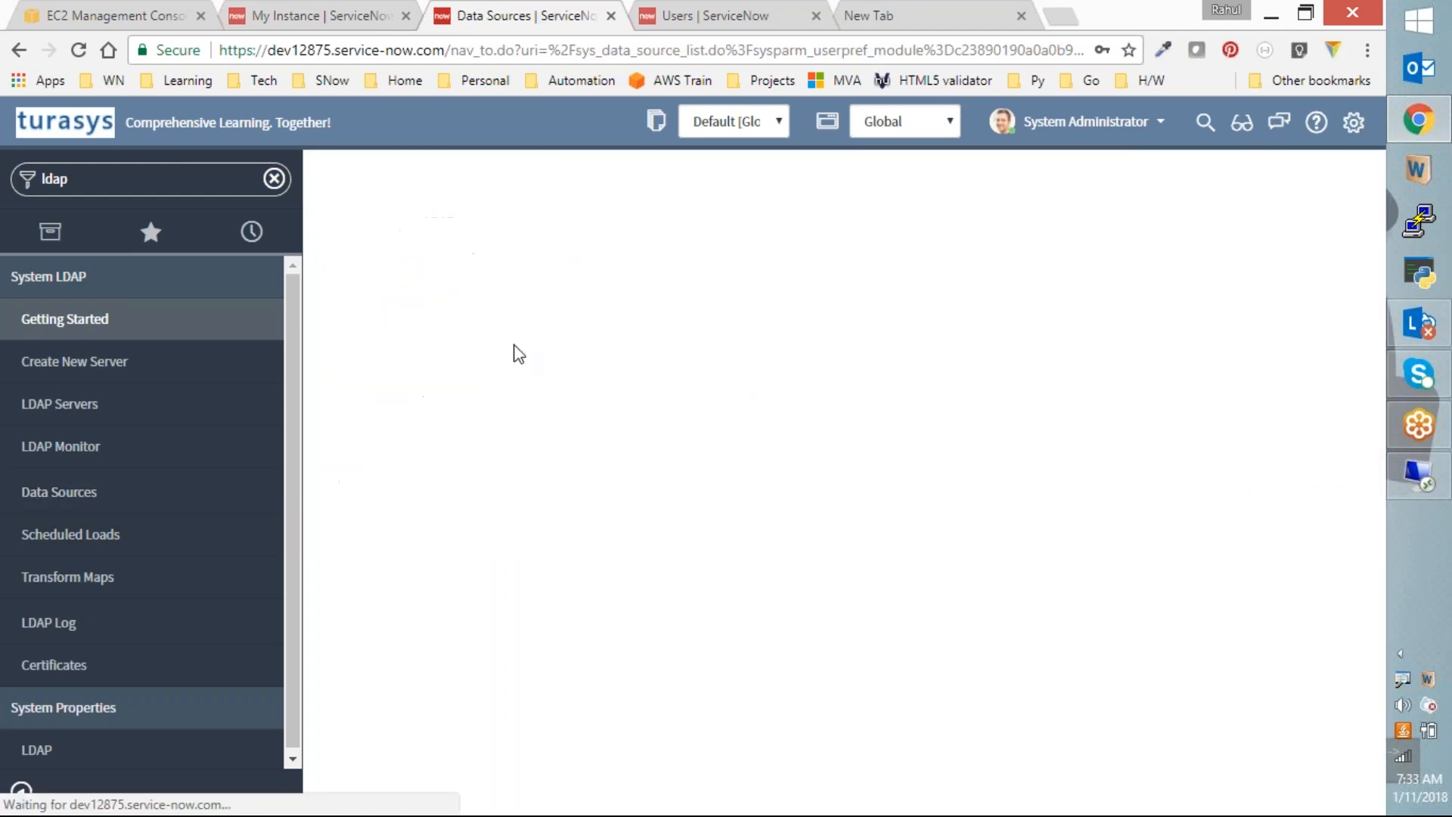
{"action": "left_click", "coordinate": [385, 550]}
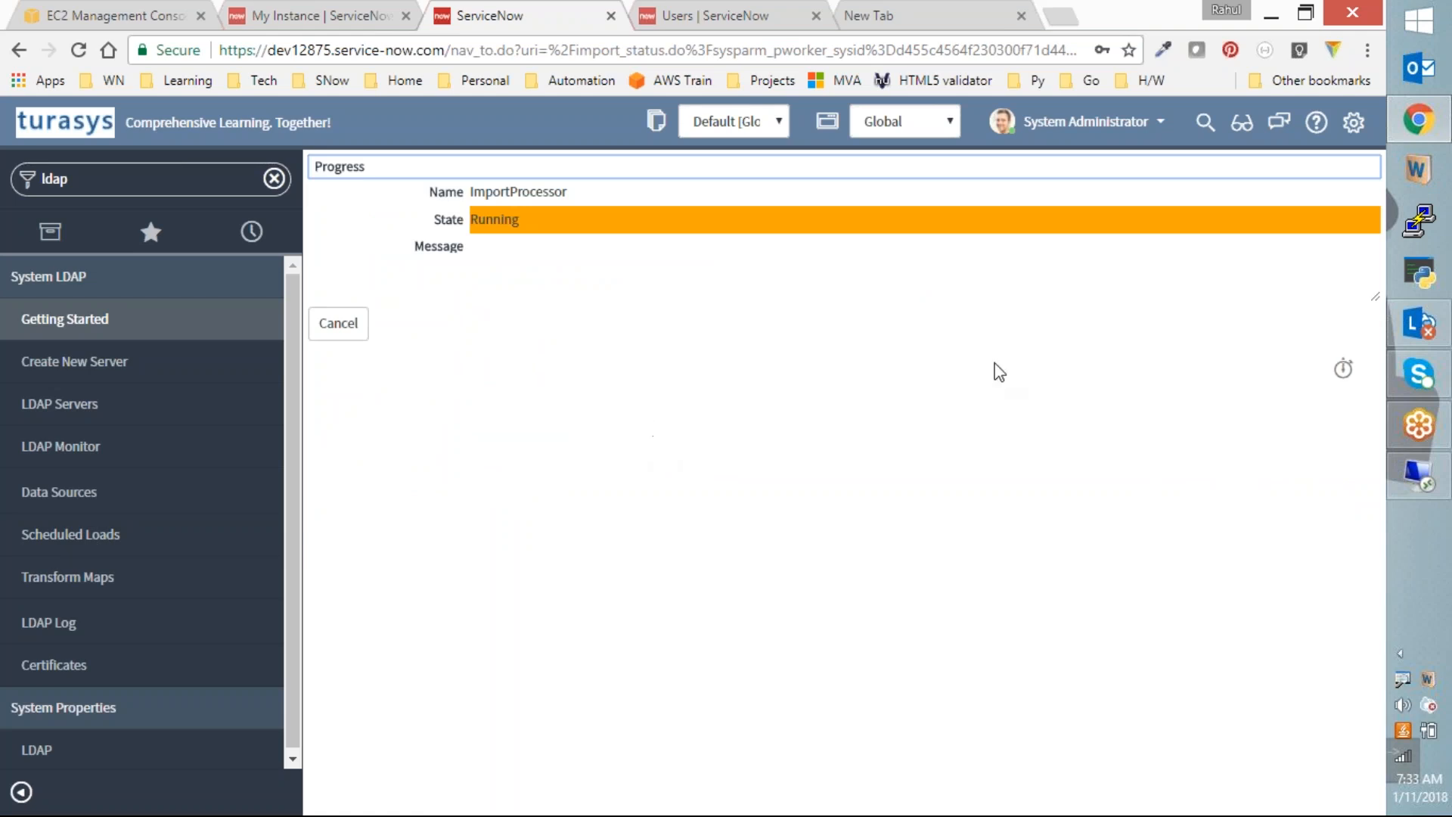
Step: Transform import set ISET0010007 with the LDAP User Import transform map
{"action": "left_click", "coordinate": [372, 504]}
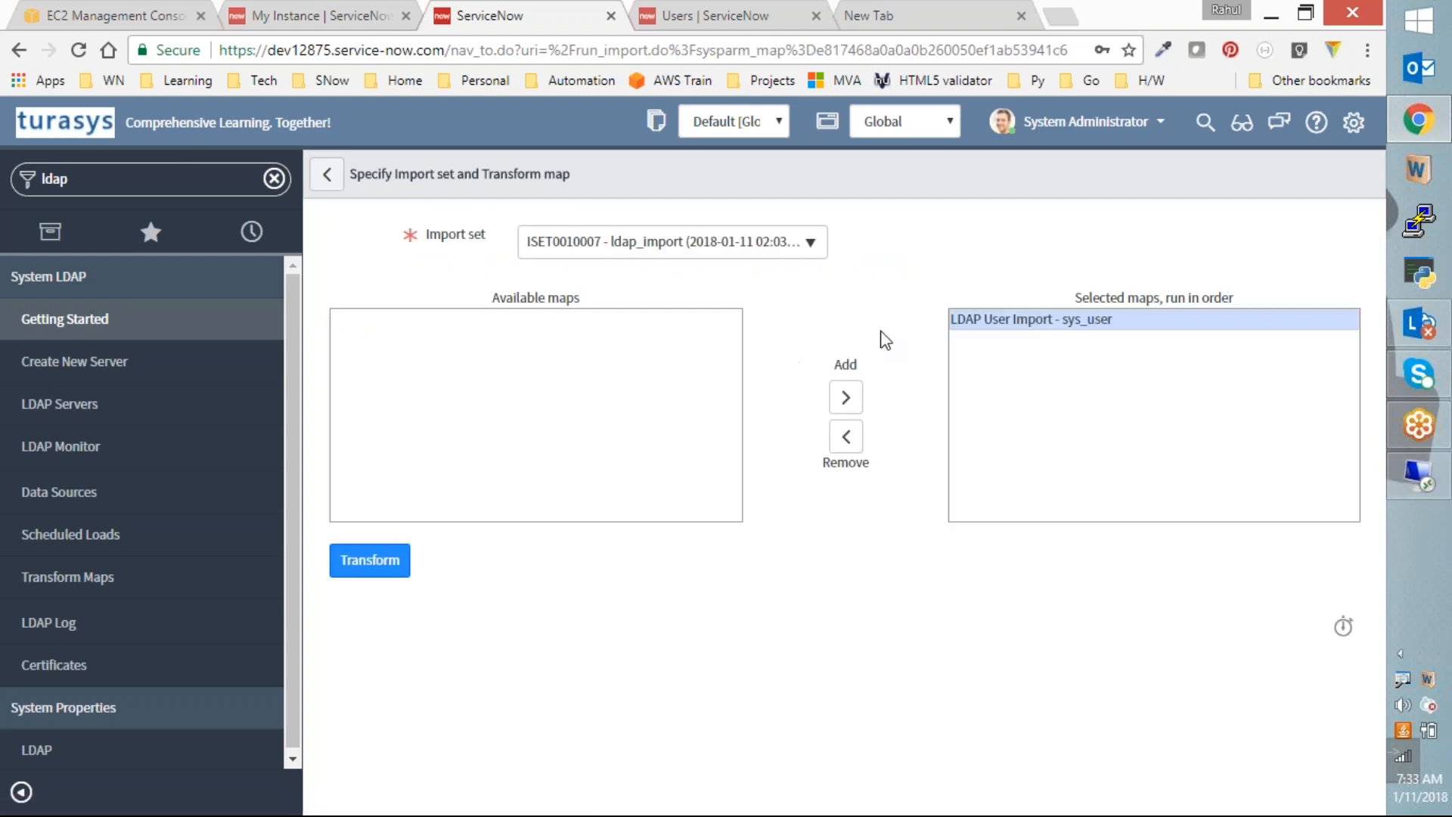
{"action": "left_click", "coordinate": [362, 570]}
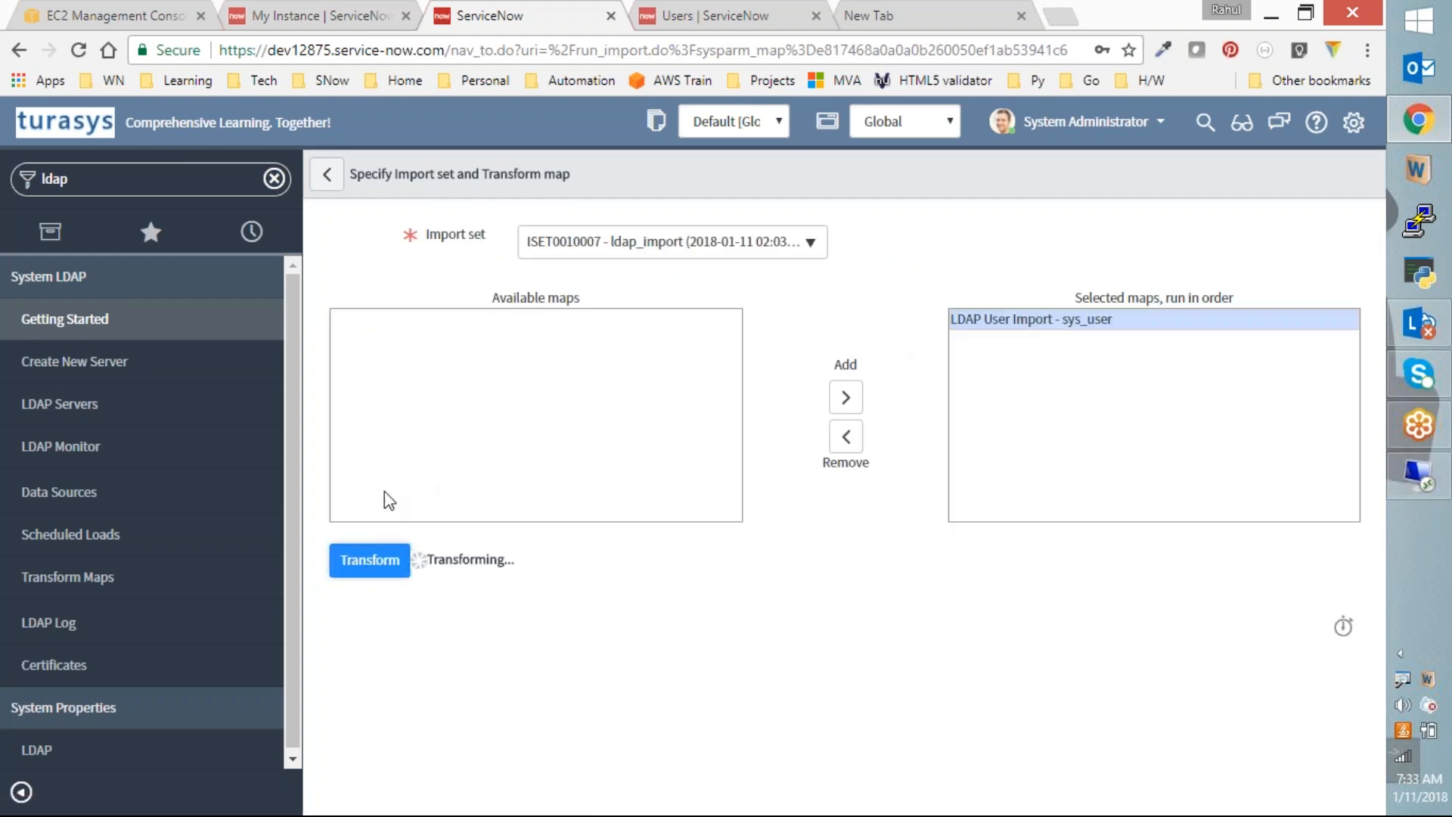
{"action": "left_click", "coordinate": [696, 13]}
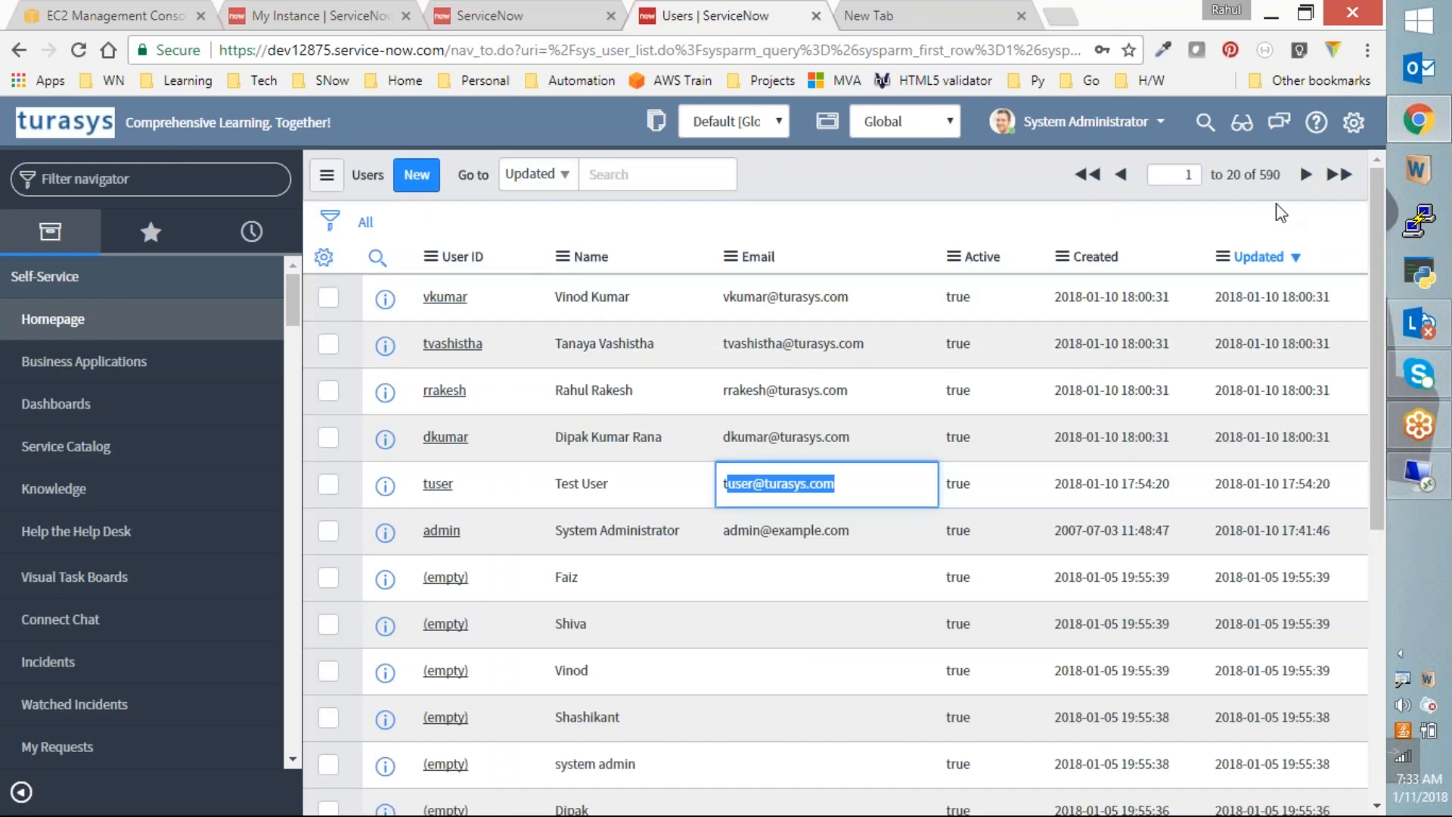
Step: Refresh the Users list and find the newly synced AD user among the 591 users
{"action": "right_click", "coordinate": [846, 175]}
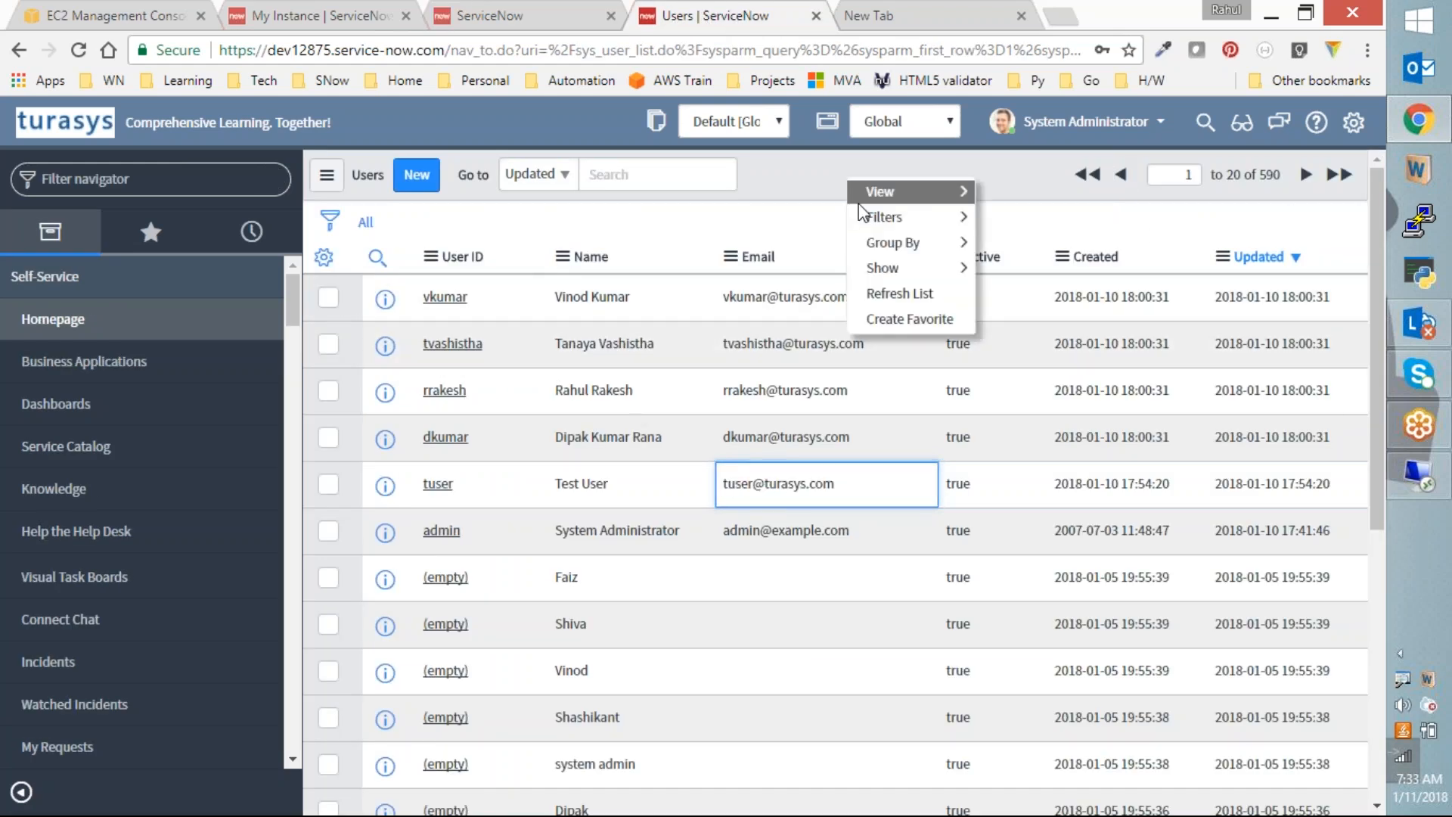
{"action": "left_click", "coordinate": [900, 299]}
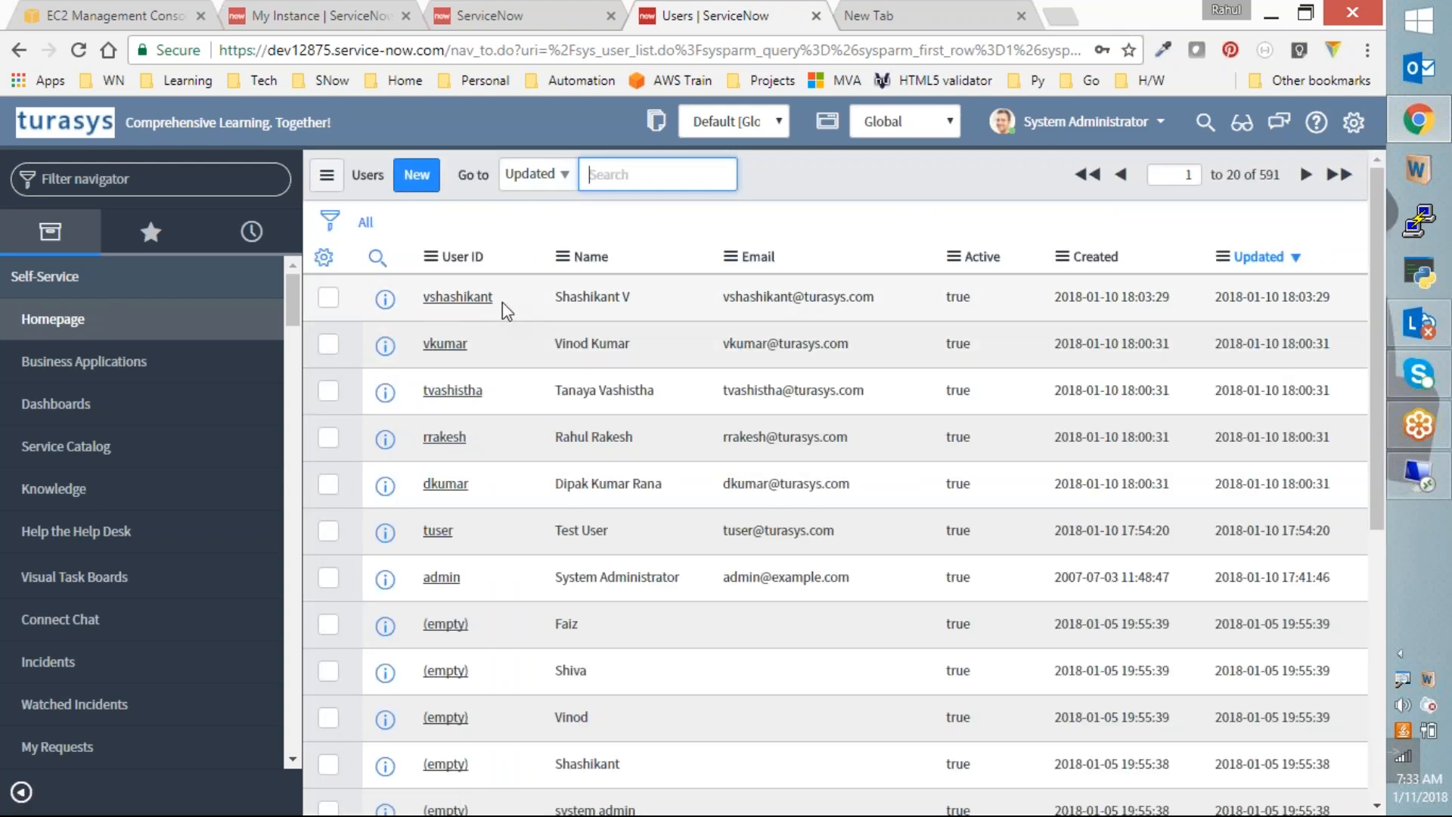
{"action": "left_click_drag", "start_coordinate": [722, 296], "coordinate": [876, 296]}
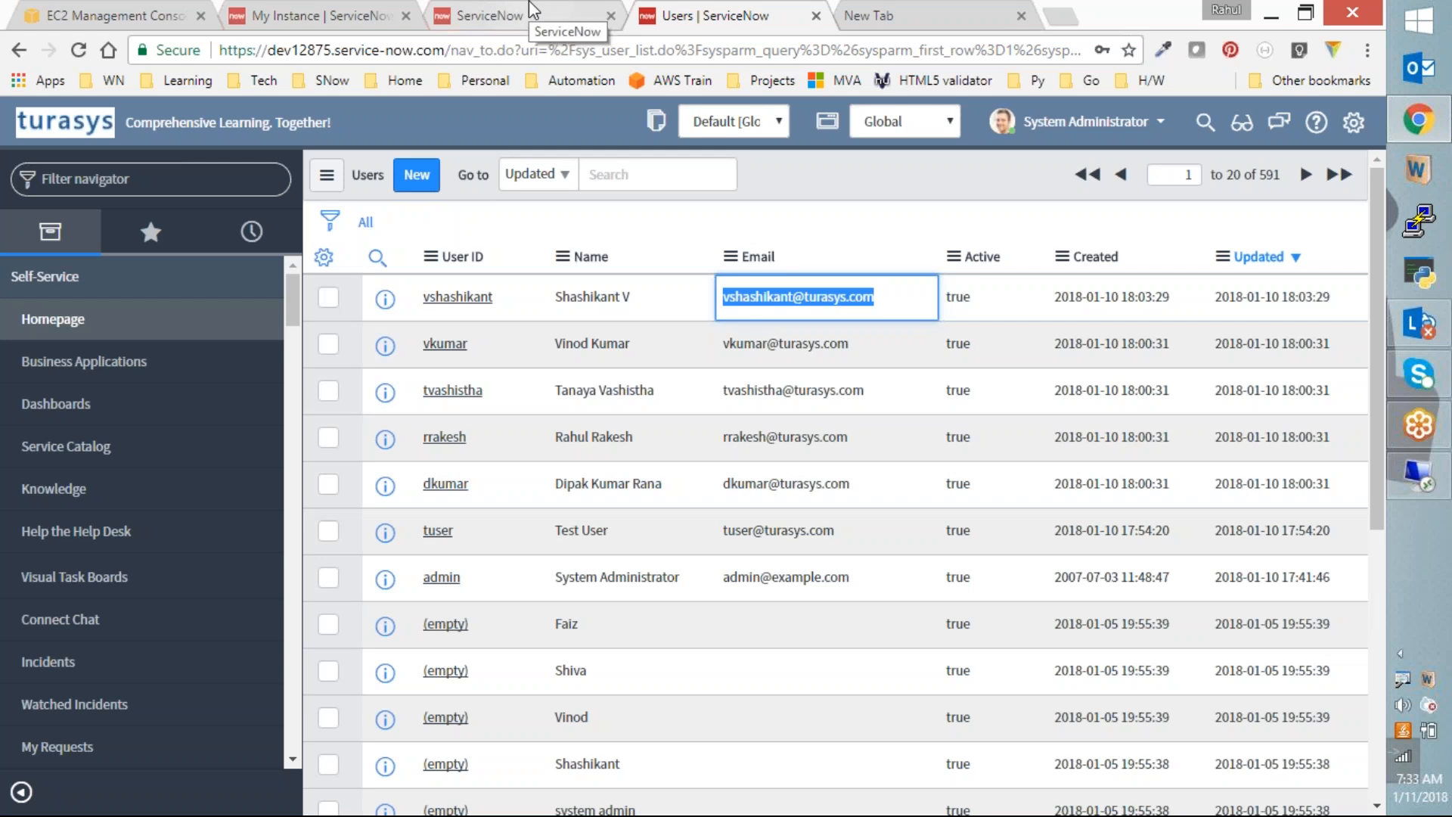
{"action": "left_click", "coordinate": [527, 20]}
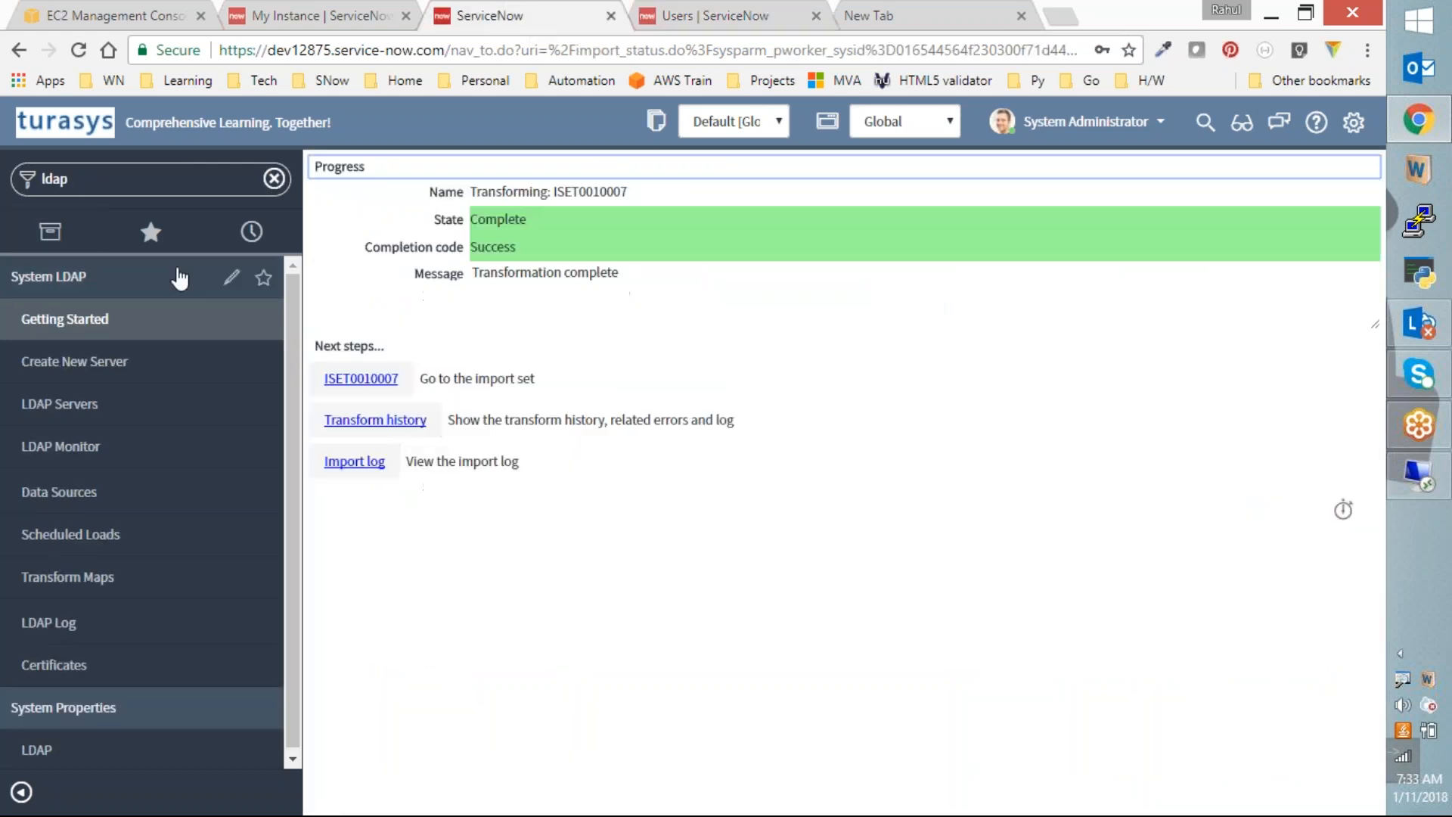
Step: Open the Groups list via sys_user_group.list in the Filter navigator
{"action": "left_click", "coordinate": [138, 180]}
{"action": "key", "text": "ctrl+a"}
{"action": "type", "text": "sys_user_group.list"}
{"action": "key", "text": "Return"}
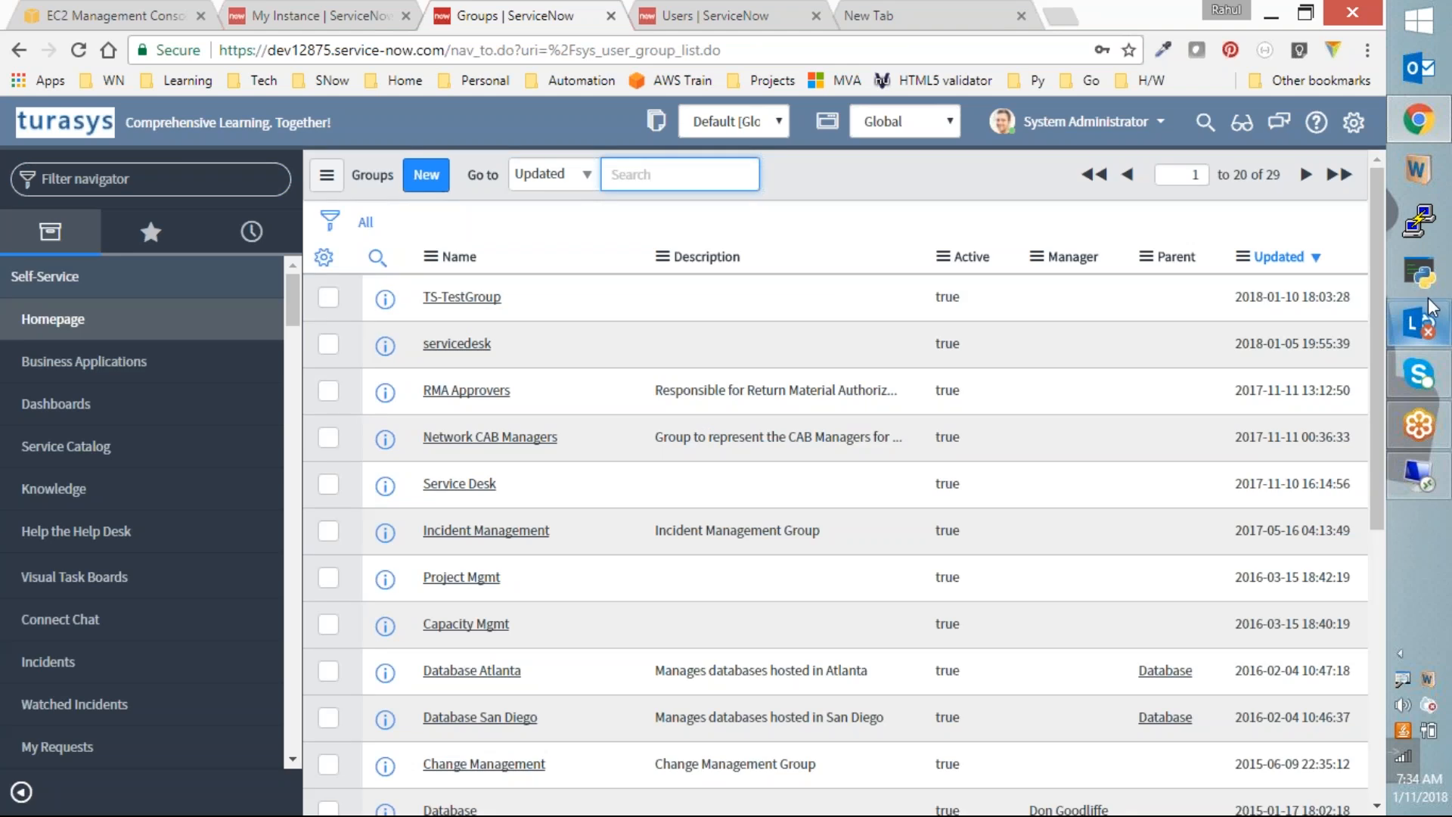
Step: Open TS-TestGroup and review its three members on the Group Members tab
{"action": "left_click", "coordinate": [468, 300]}
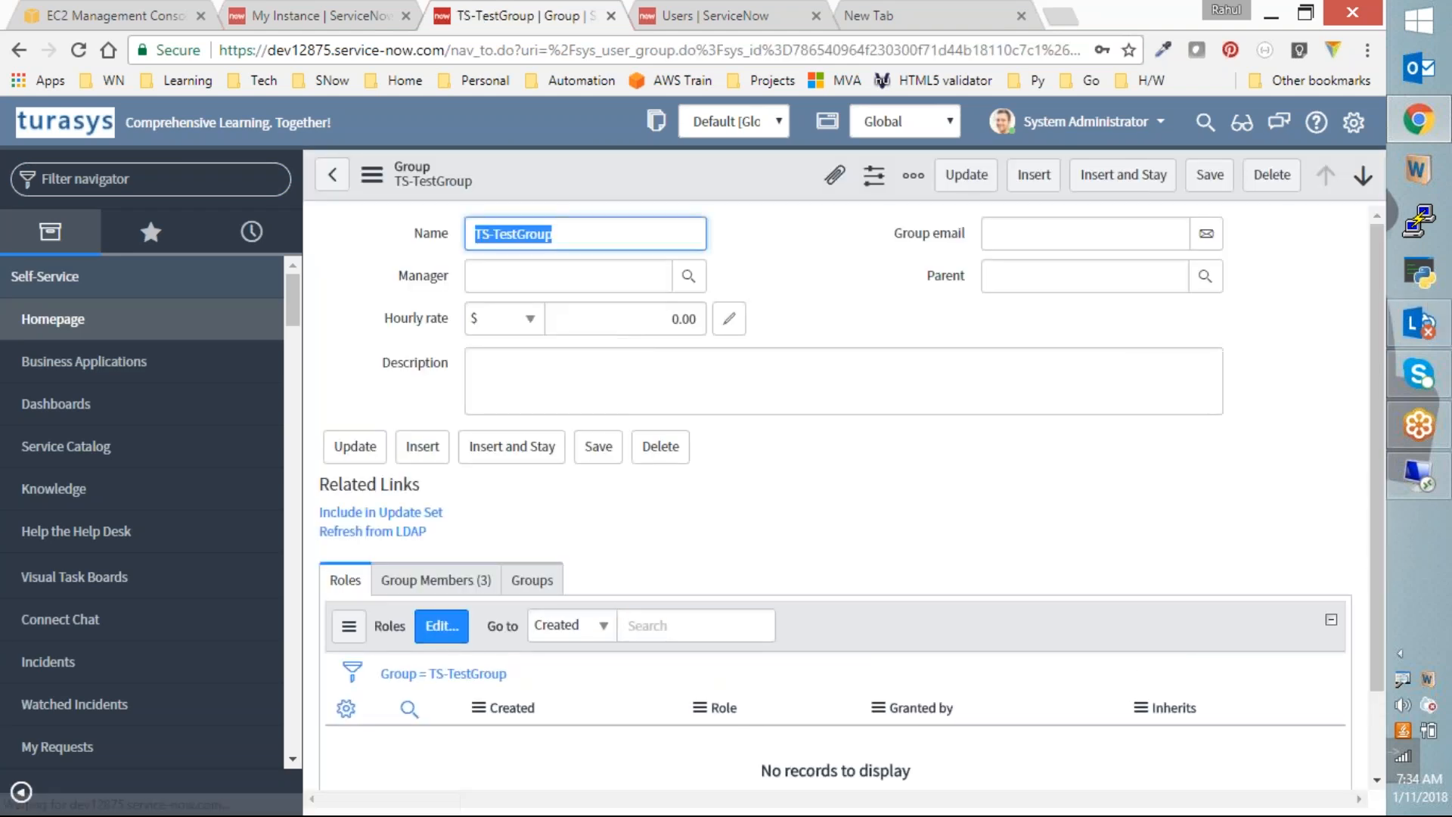
{"action": "left_click", "coordinate": [483, 580]}
{"action": "scroll", "coordinate": [529, 577], "scroll_direction": "down", "scroll_amount": 3}
{"action": "scroll", "coordinate": [548, 577], "scroll_direction": "down", "scroll_amount": 2}
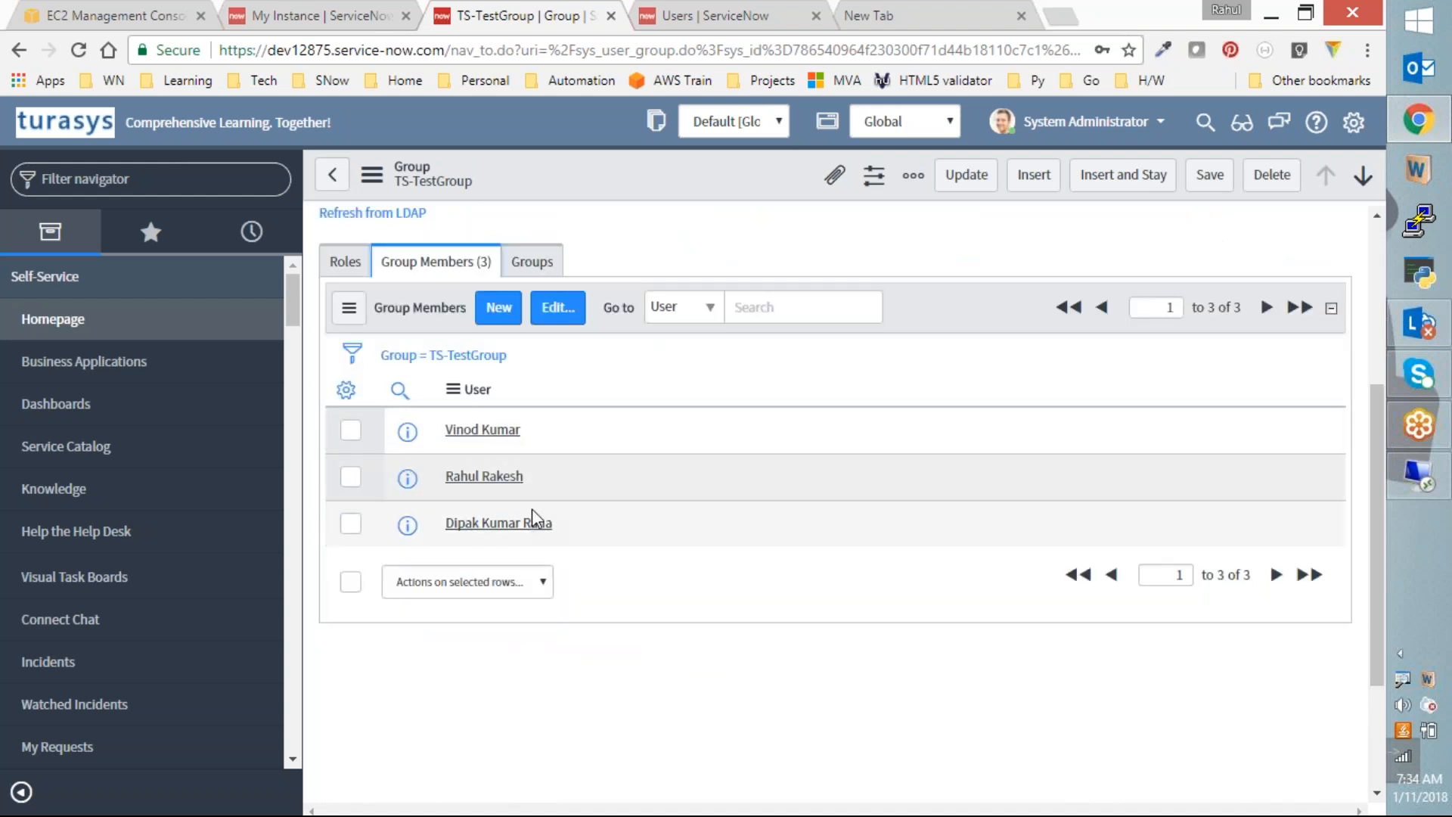
{"action": "scroll", "coordinate": [537, 478], "scroll_direction": "up", "scroll_amount": 4}
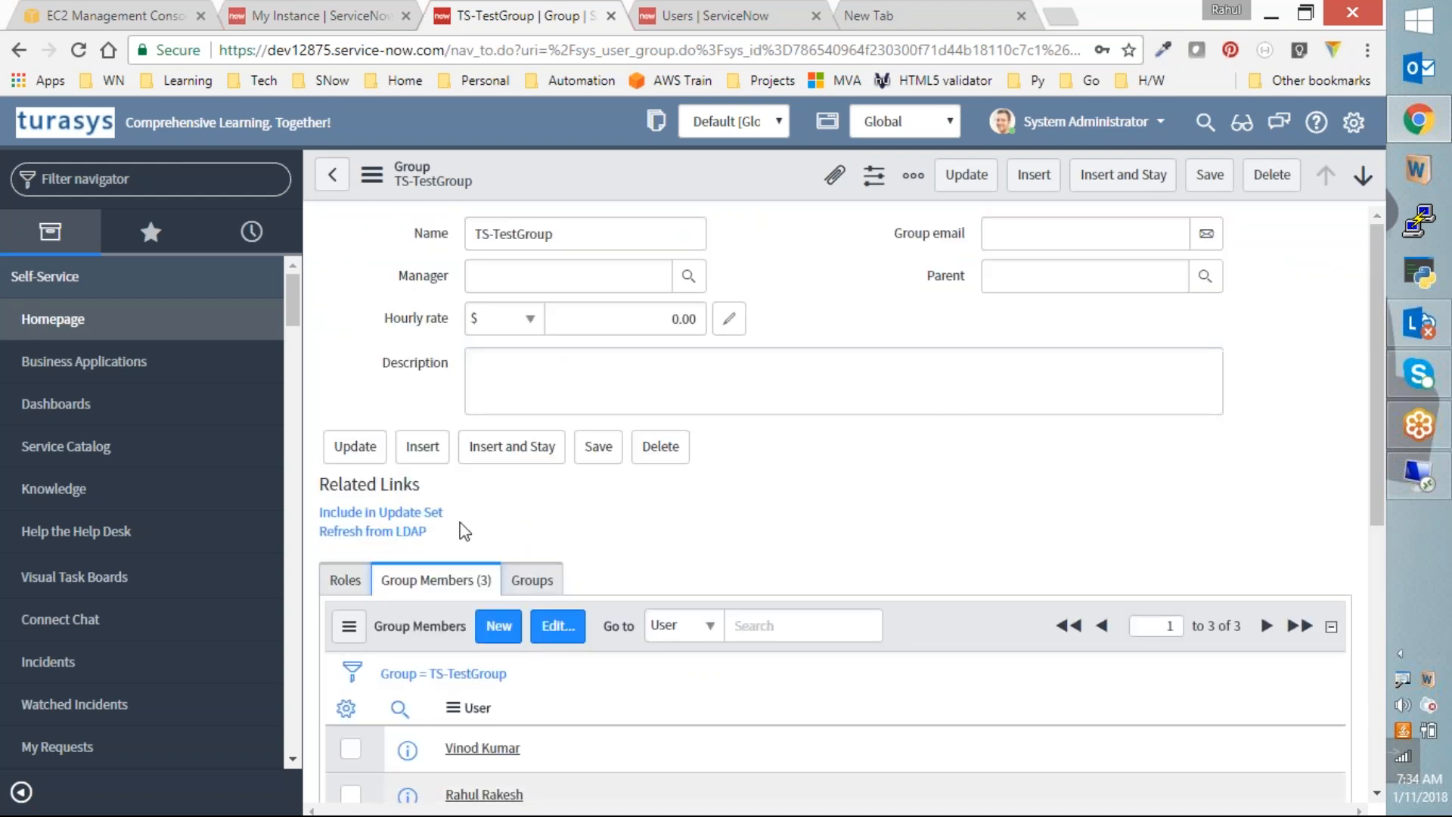
Step: Start a Refresh from LDAP on TS-TestGroup, then open the LDAP Data Sources list
{"action": "left_click", "coordinate": [372, 531]}
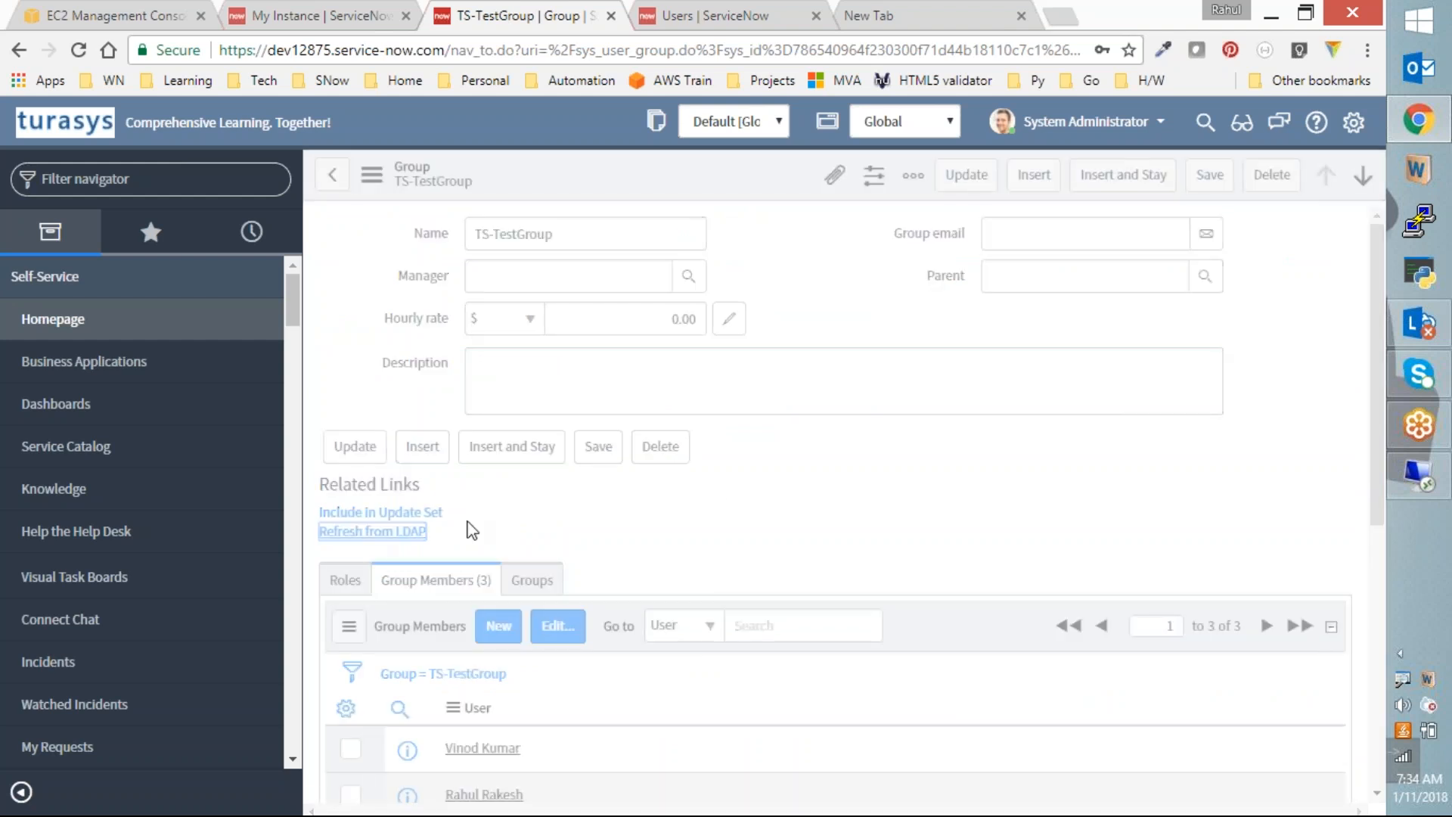
{"action": "scroll", "coordinate": [726, 486], "scroll_direction": "down", "scroll_amount": 3}
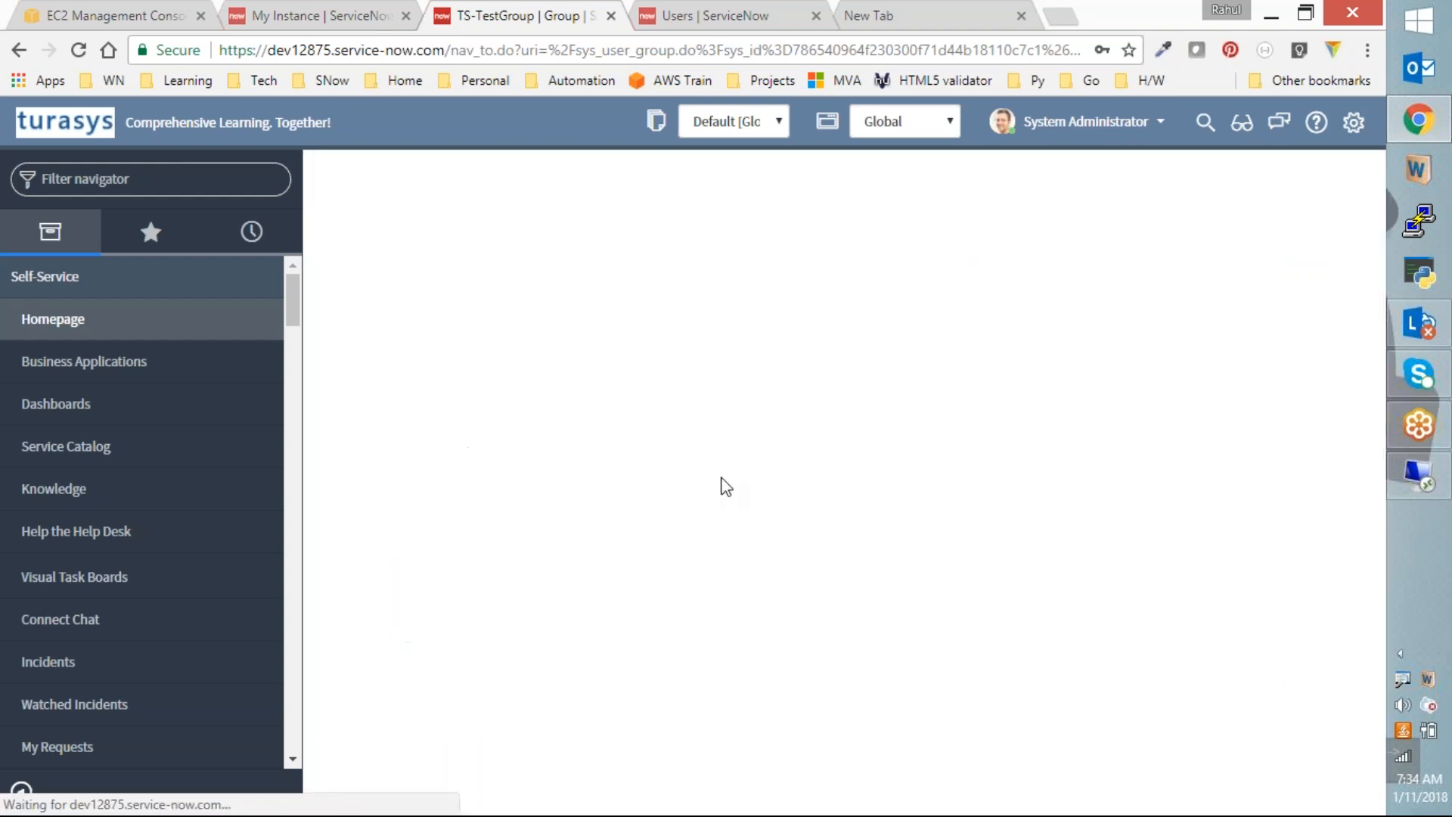
{"action": "scroll", "coordinate": [726, 486], "scroll_direction": "down", "scroll_amount": 5}
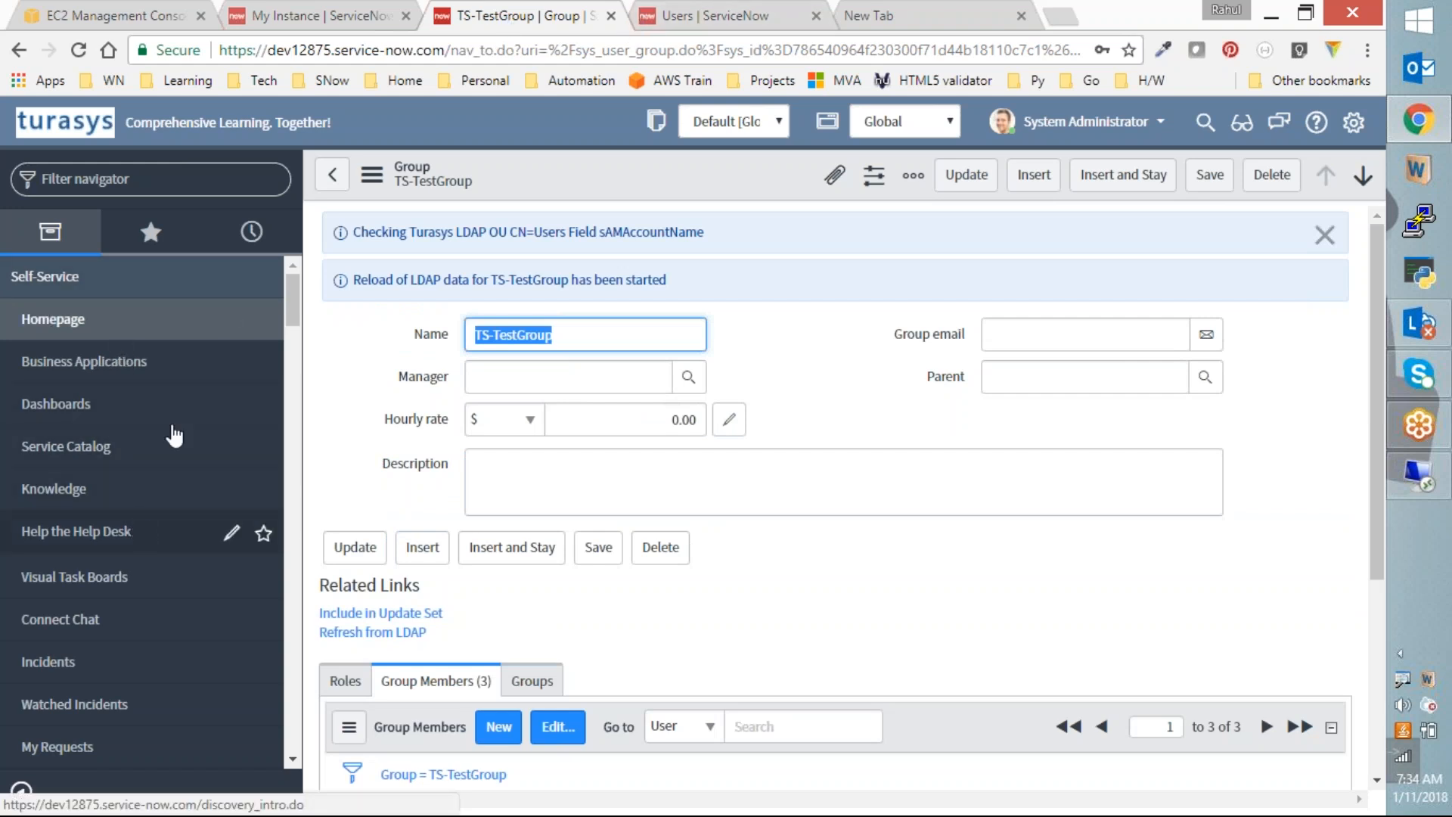
{"action": "left_click", "coordinate": [191, 181]}
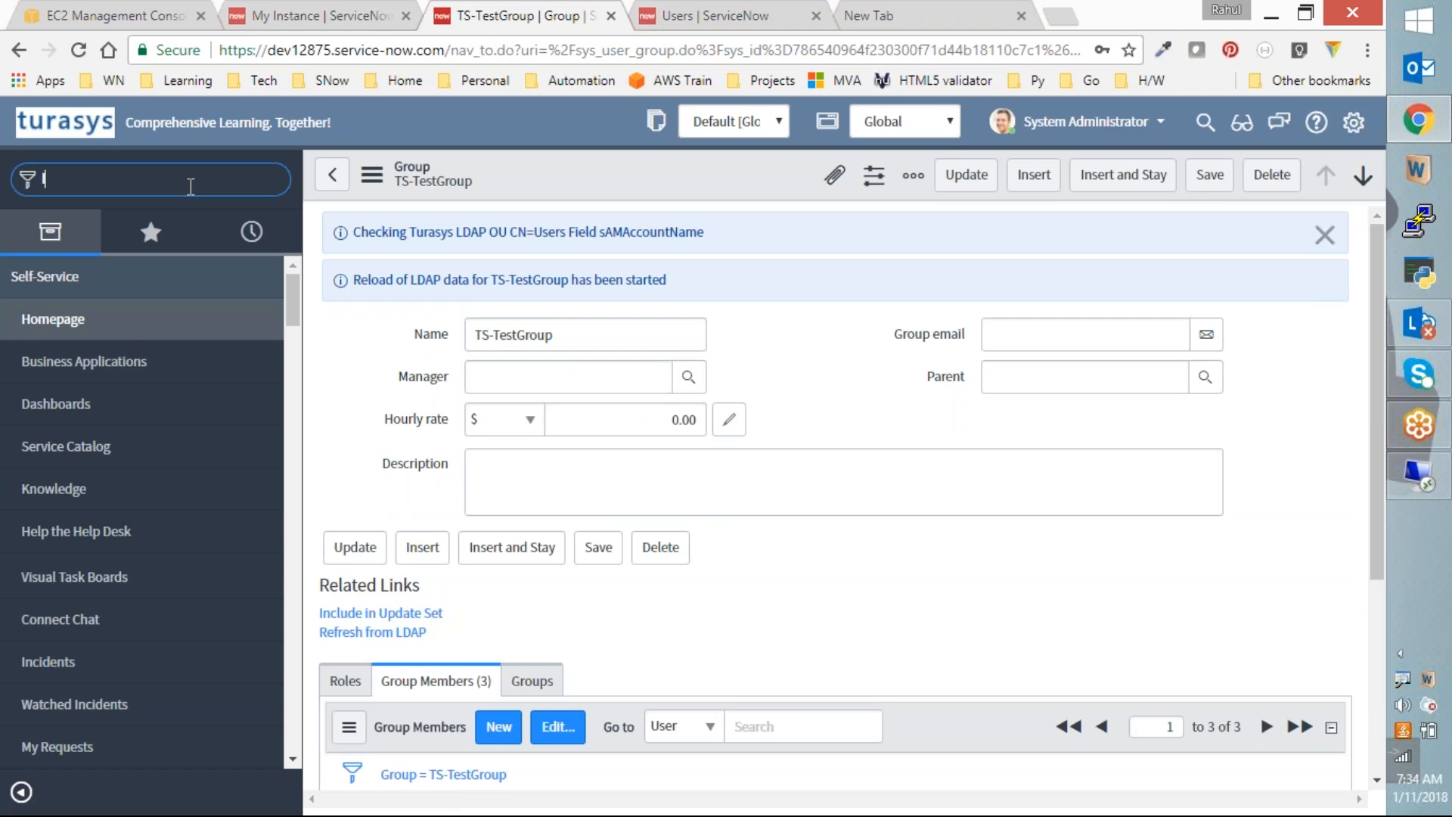
{"action": "type", "text": "ldap"}
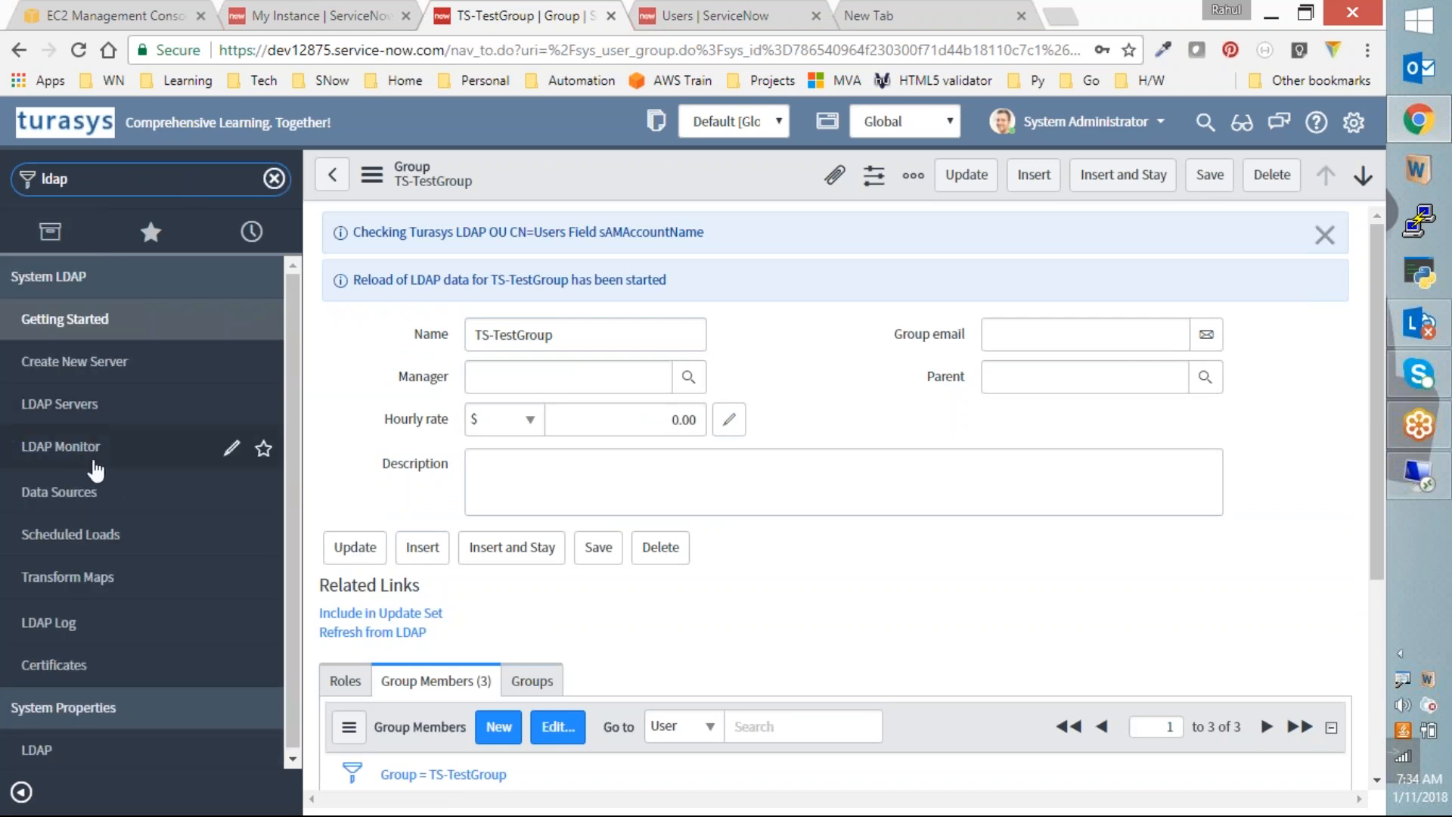
{"action": "left_click", "coordinate": [106, 495]}
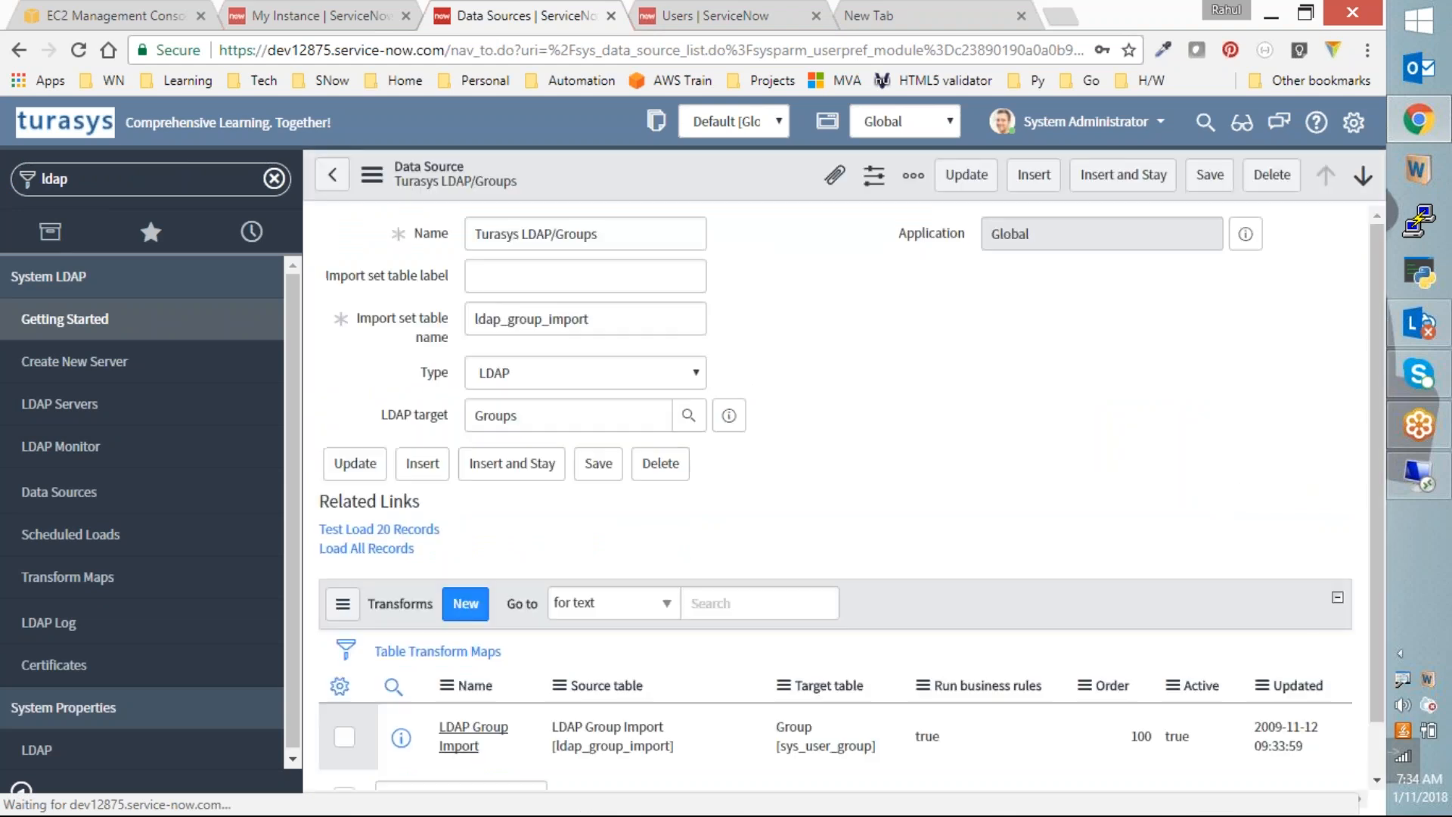
Step: Load all 25 Turasys LDAP/Groups records, then start transforming the new group import set
{"action": "left_click", "coordinate": [374, 551]}
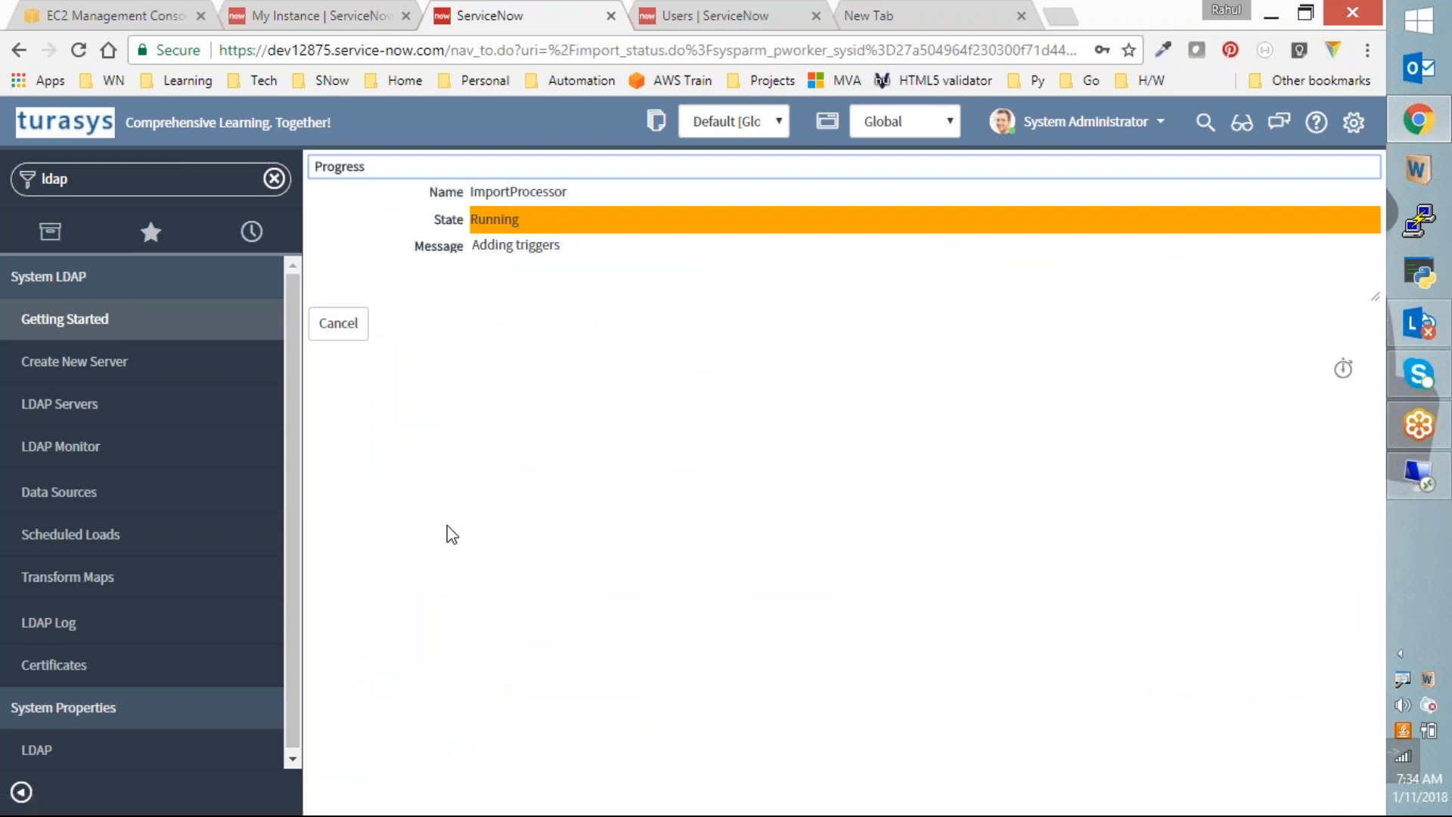
{"action": "left_click", "coordinate": [718, 16]}
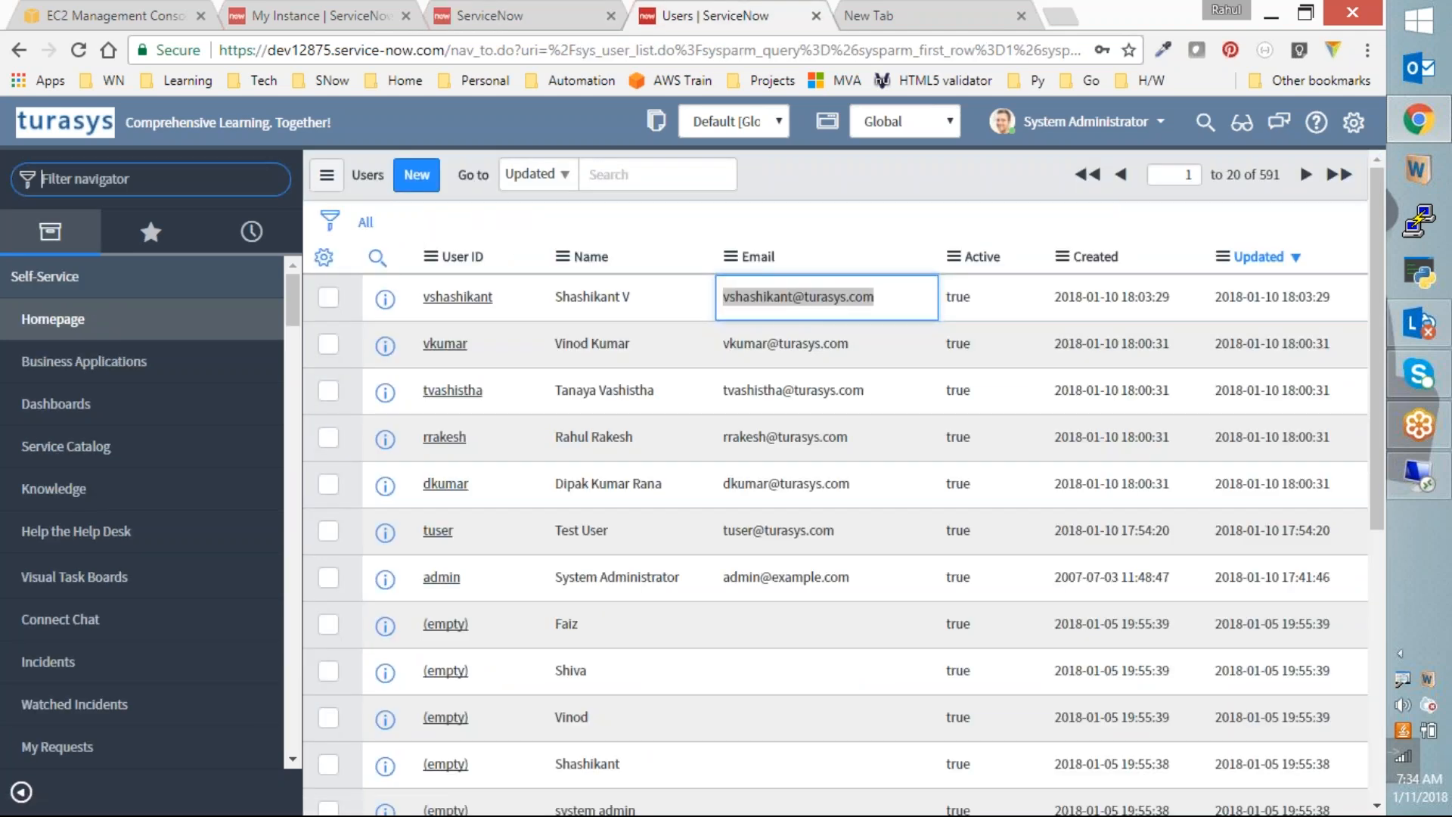
{"action": "type", "text": "sys_user_group.list"}
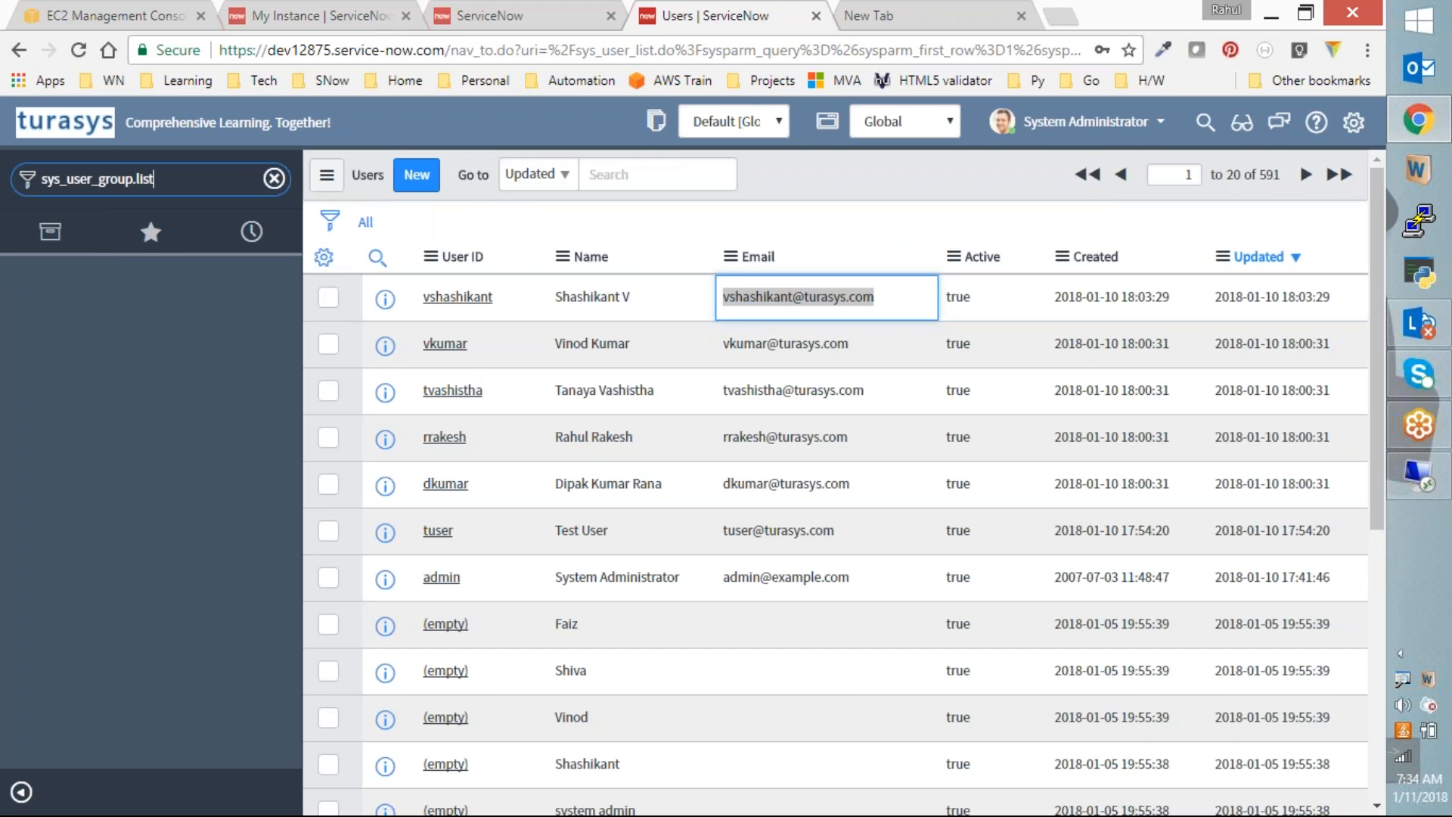
{"action": "key", "text": "Return"}
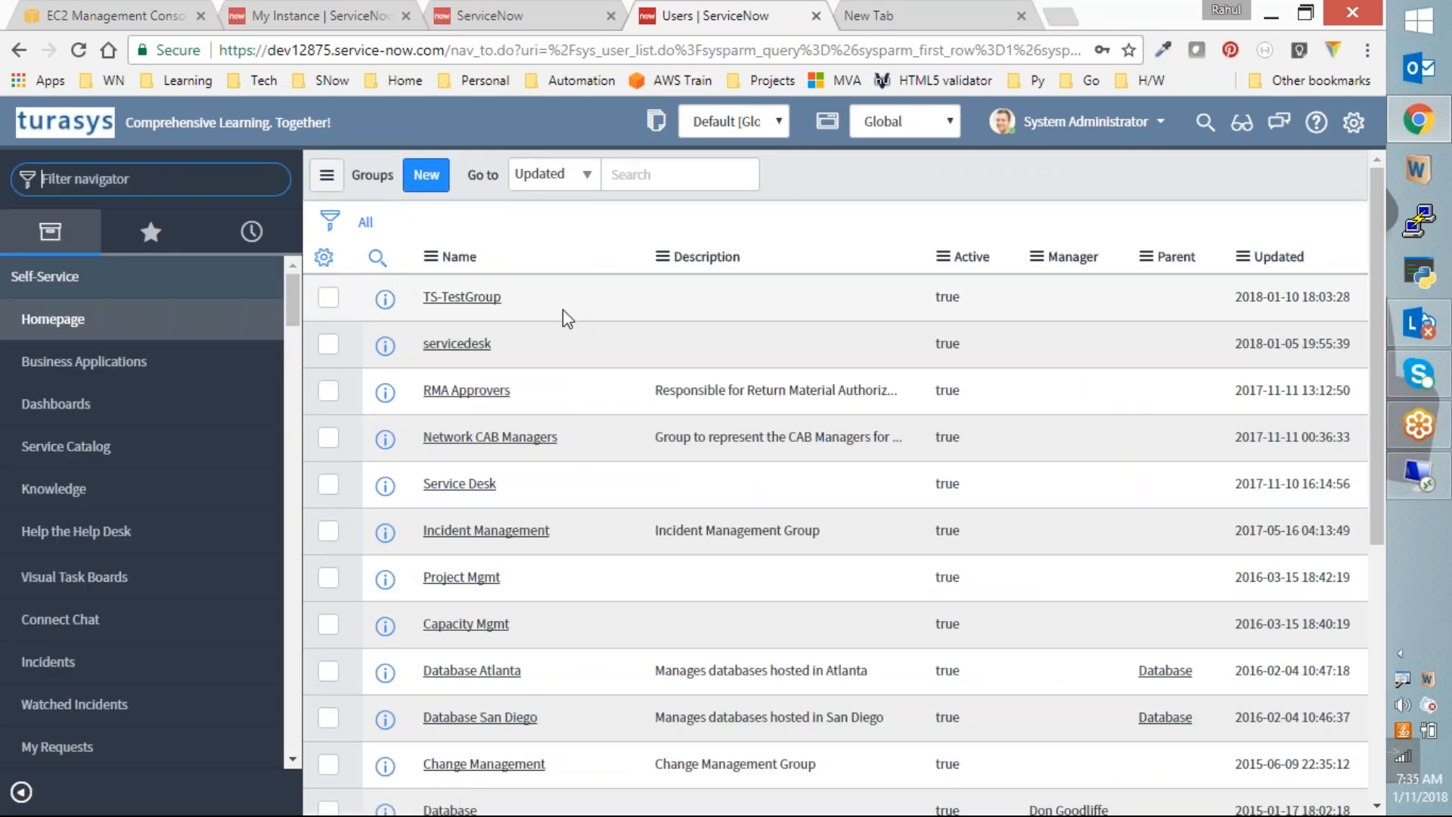
{"action": "left_click", "coordinate": [542, 15]}
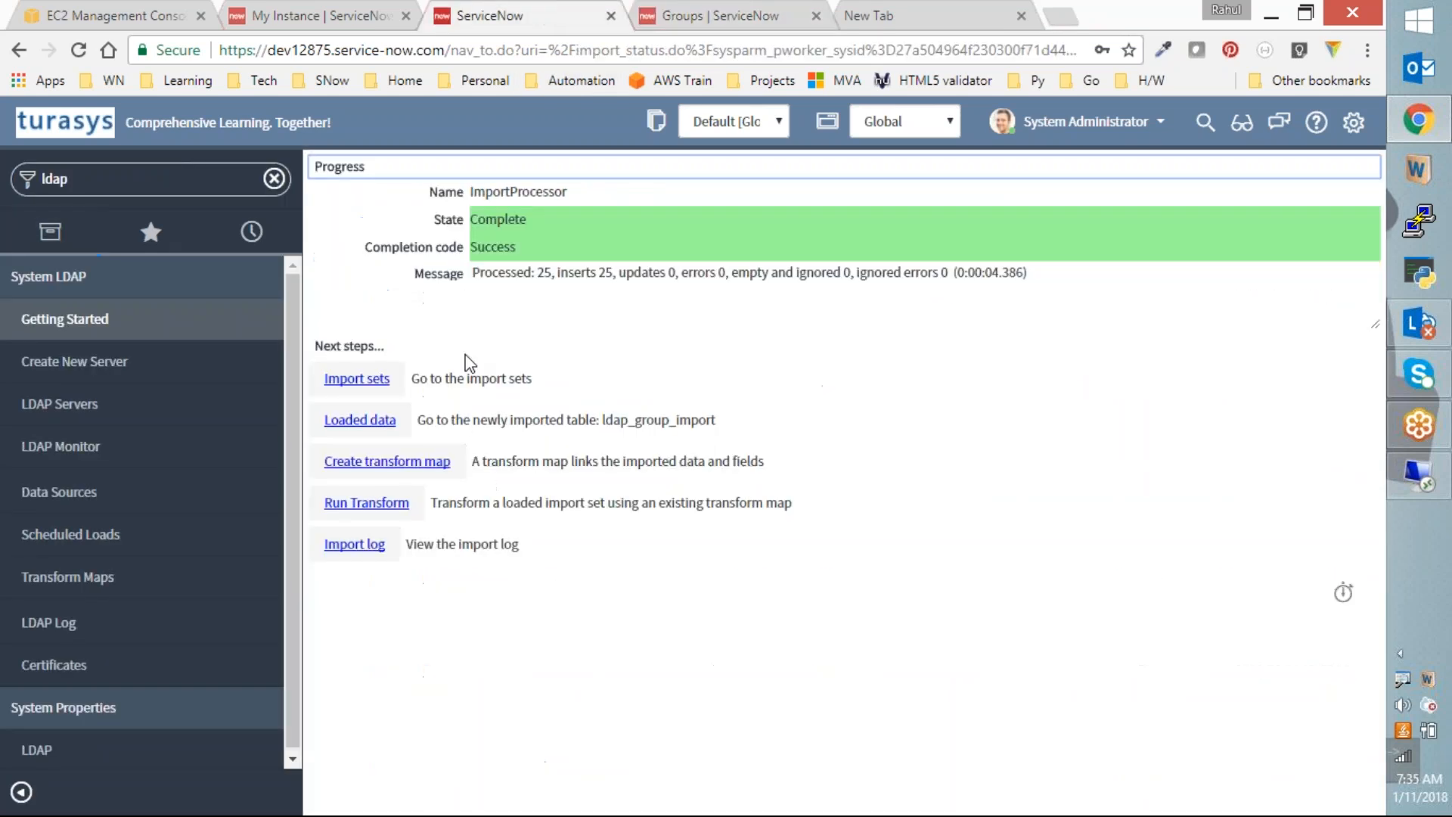
{"action": "left_click", "coordinate": [369, 503]}
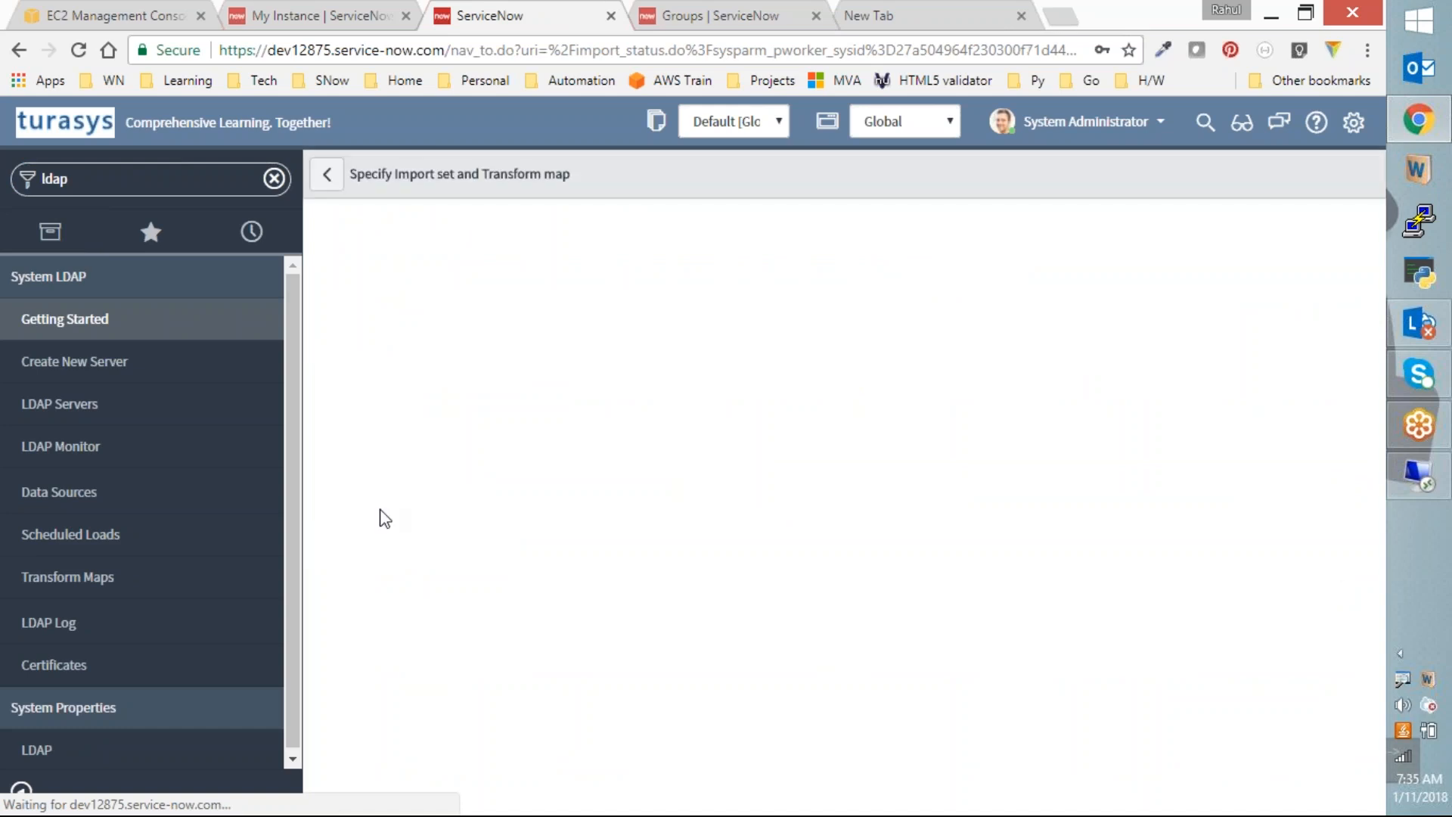
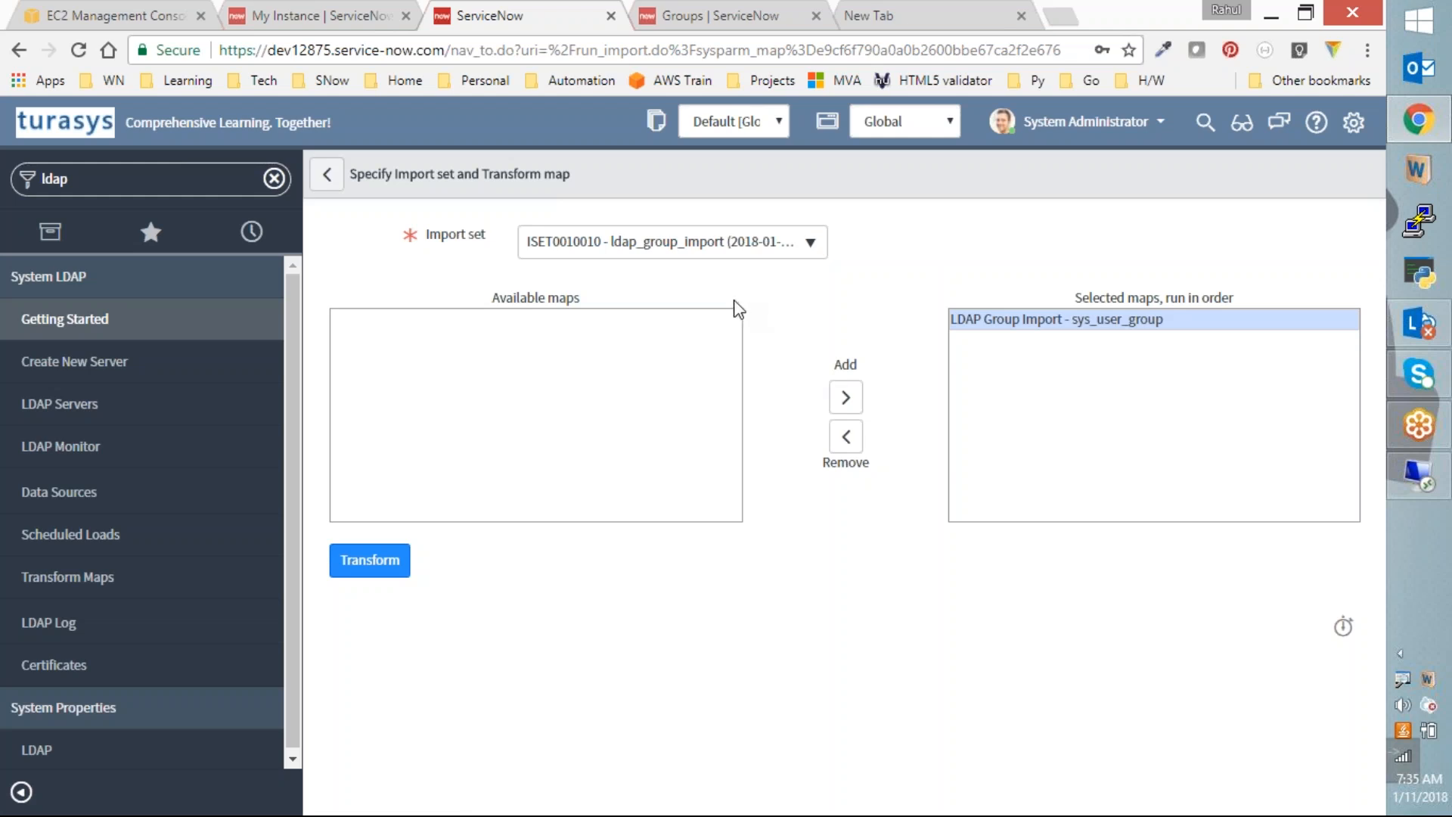
Step: Run the LDAP Group Import transform on ISET0010010 to Complete/Success, then go to the groups list
{"action": "left_click", "coordinate": [371, 568]}
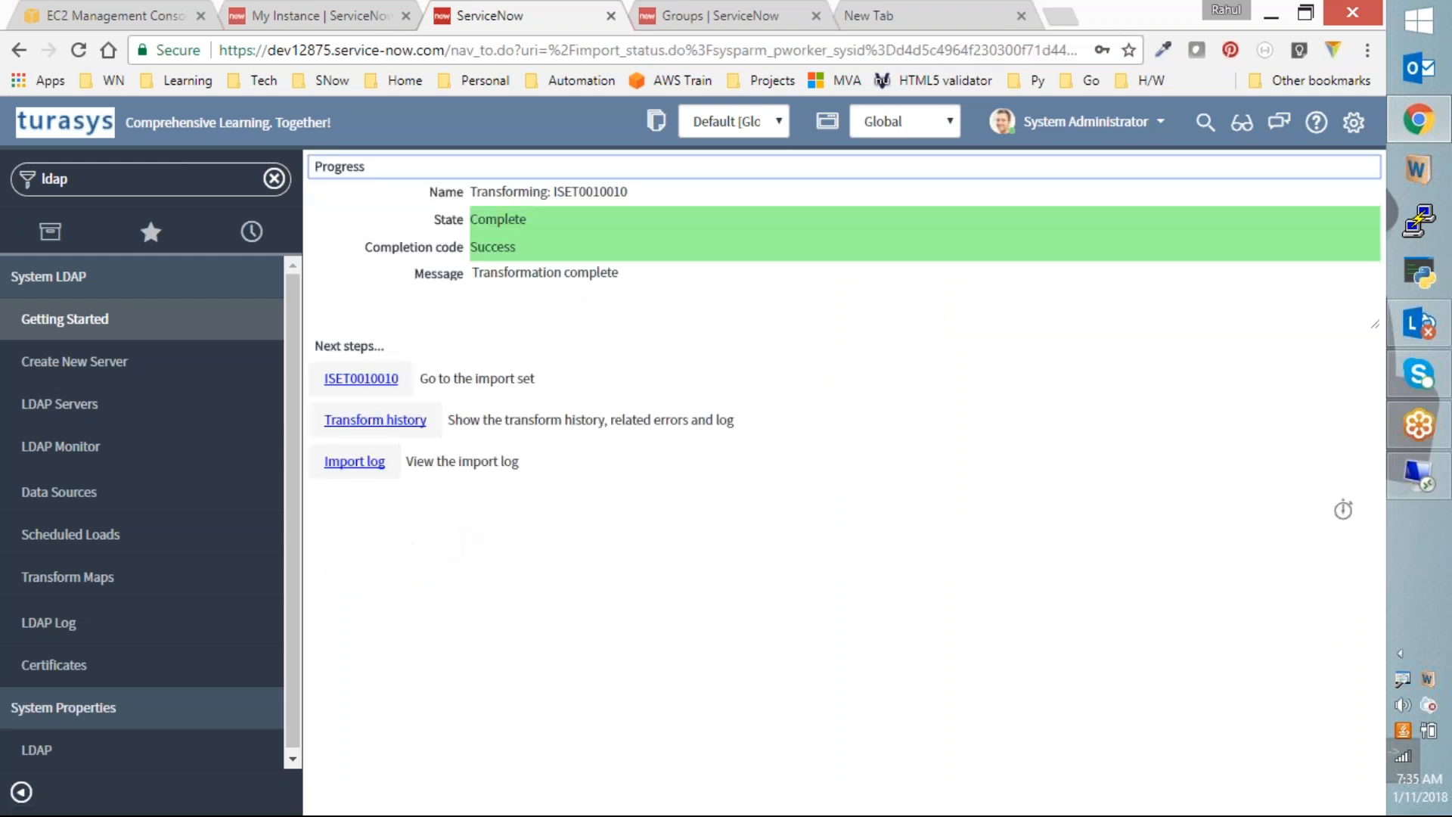
{"action": "left_click", "coordinate": [693, 14]}
Step: Refresh the Groups list to show the 49 imported domain groups, then bring up Active Directory
{"action": "right_click", "coordinate": [841, 189]}
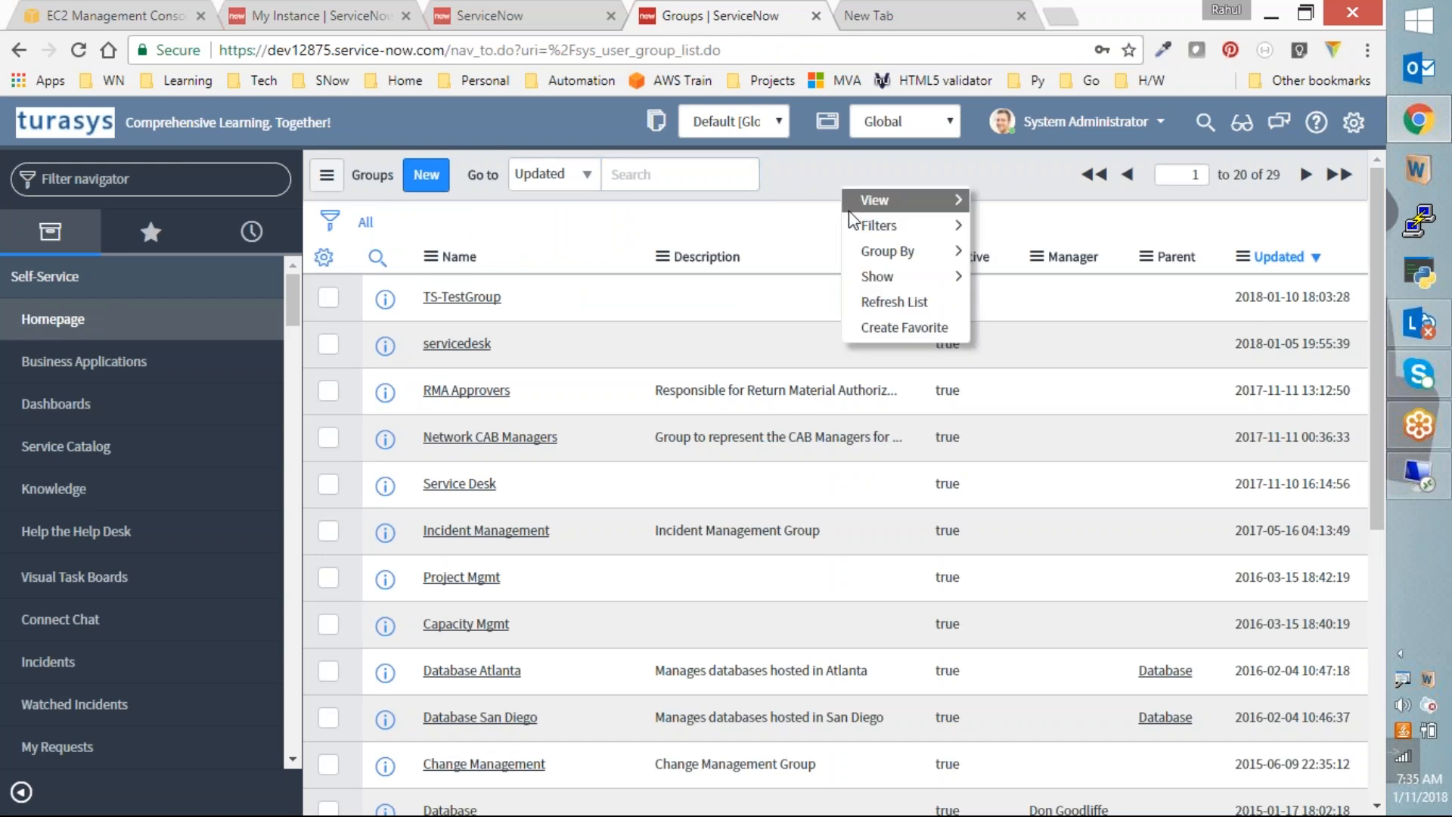
{"action": "left_click", "coordinate": [862, 309]}
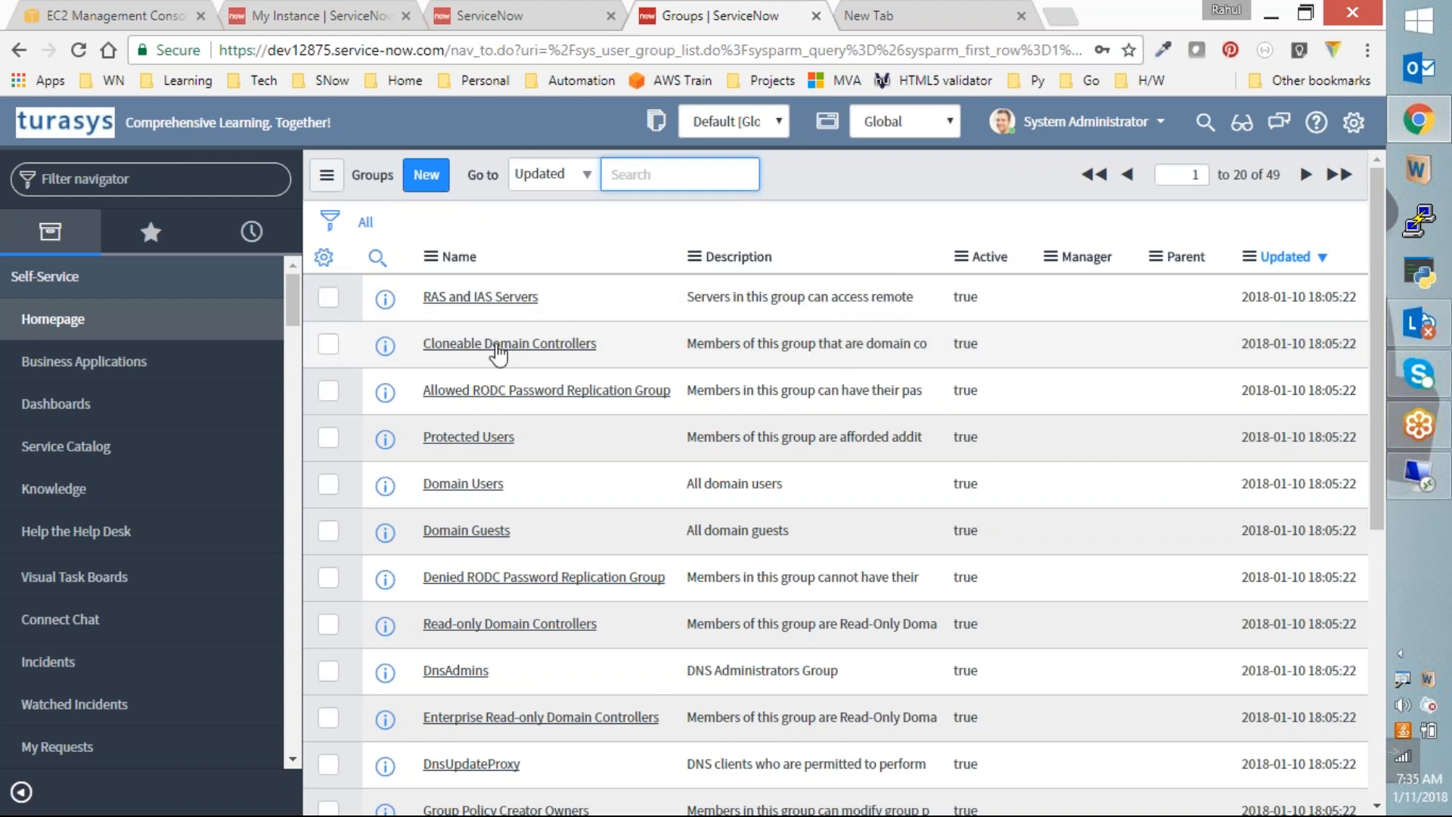
{"action": "scroll", "coordinate": [477, 684], "scroll_direction": "down", "scroll_amount": 5}
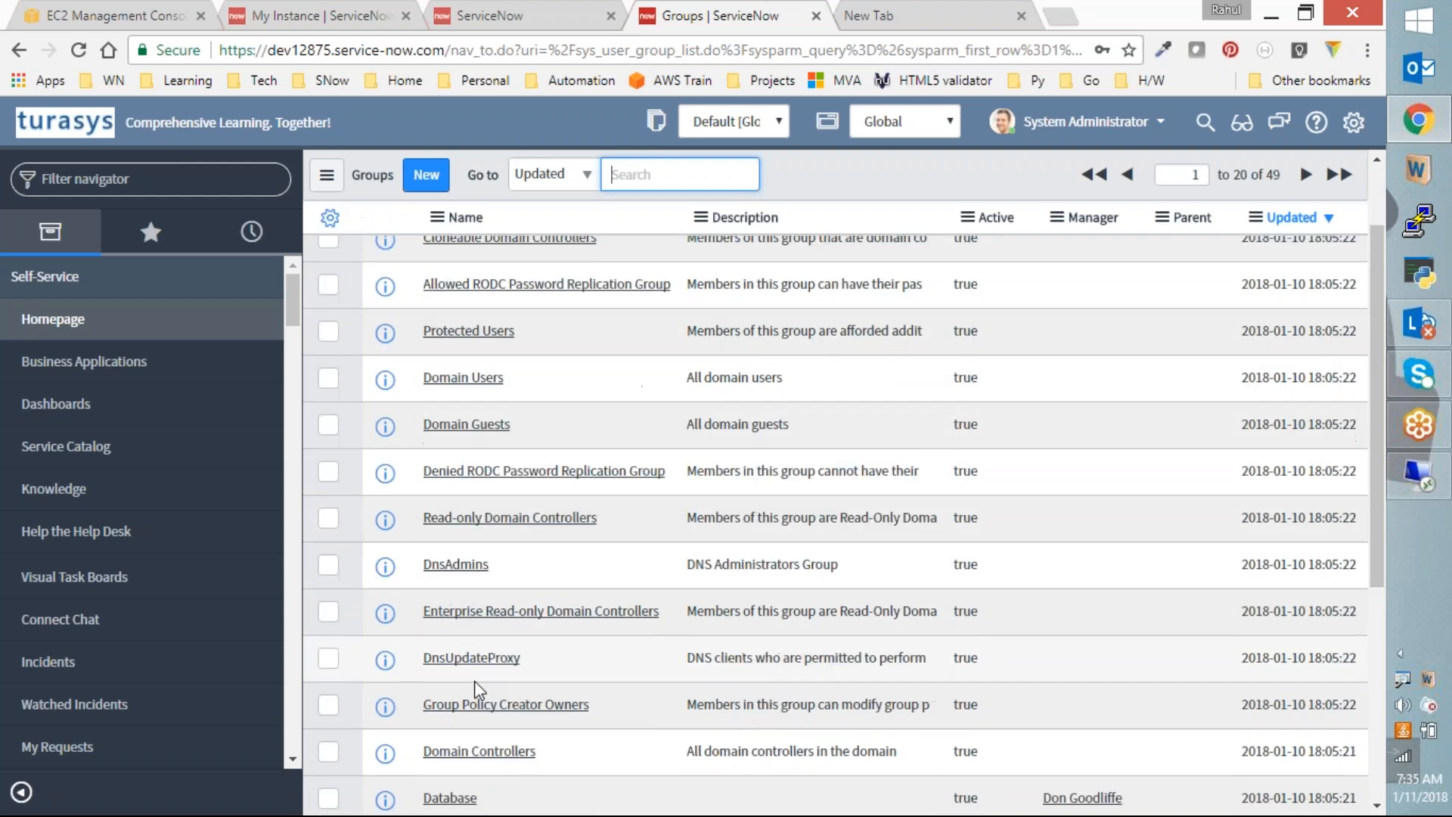
{"action": "scroll", "coordinate": [493, 684], "scroll_direction": "up", "scroll_amount": 5}
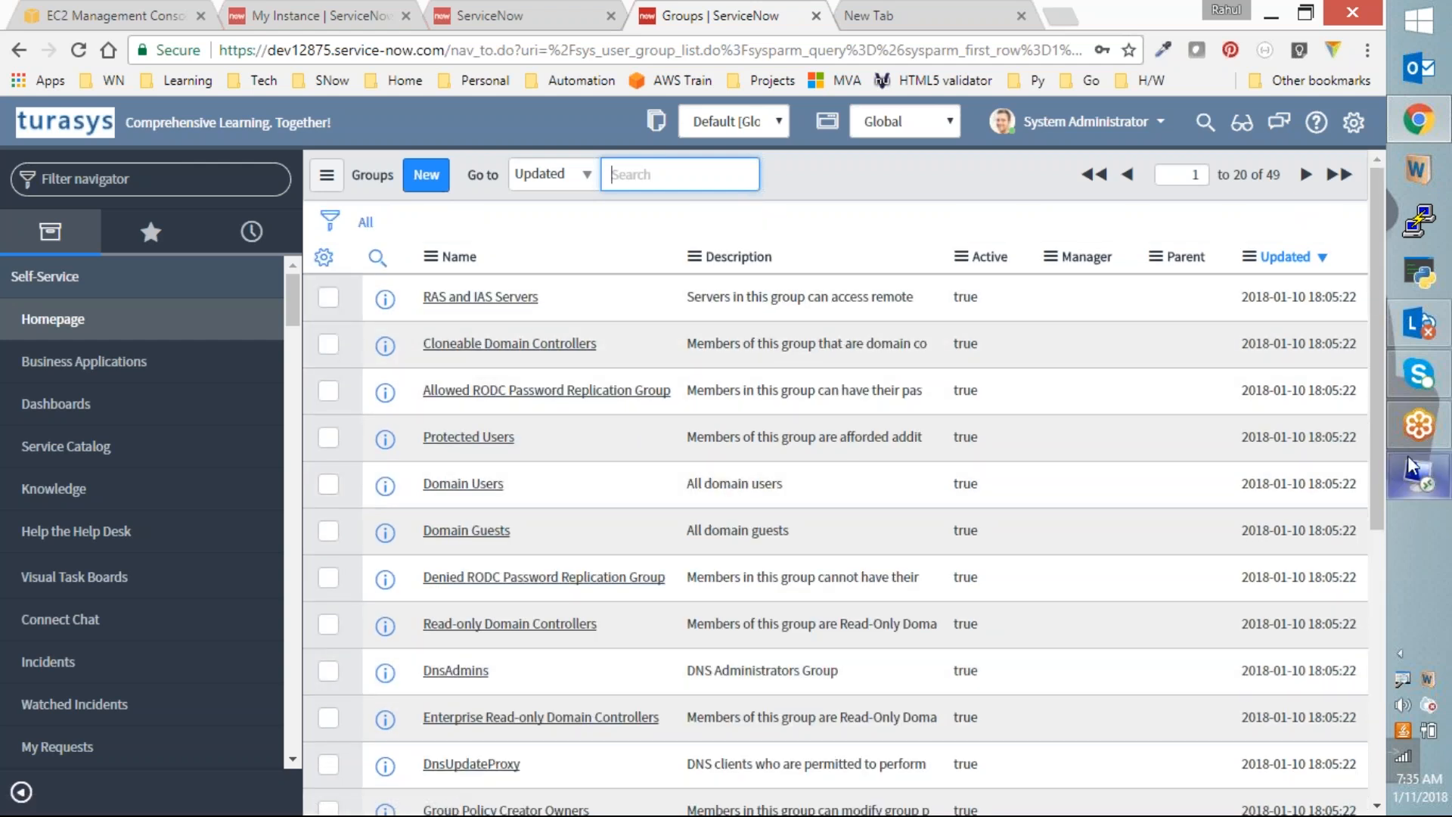
{"action": "left_click", "coordinate": [1418, 475]}
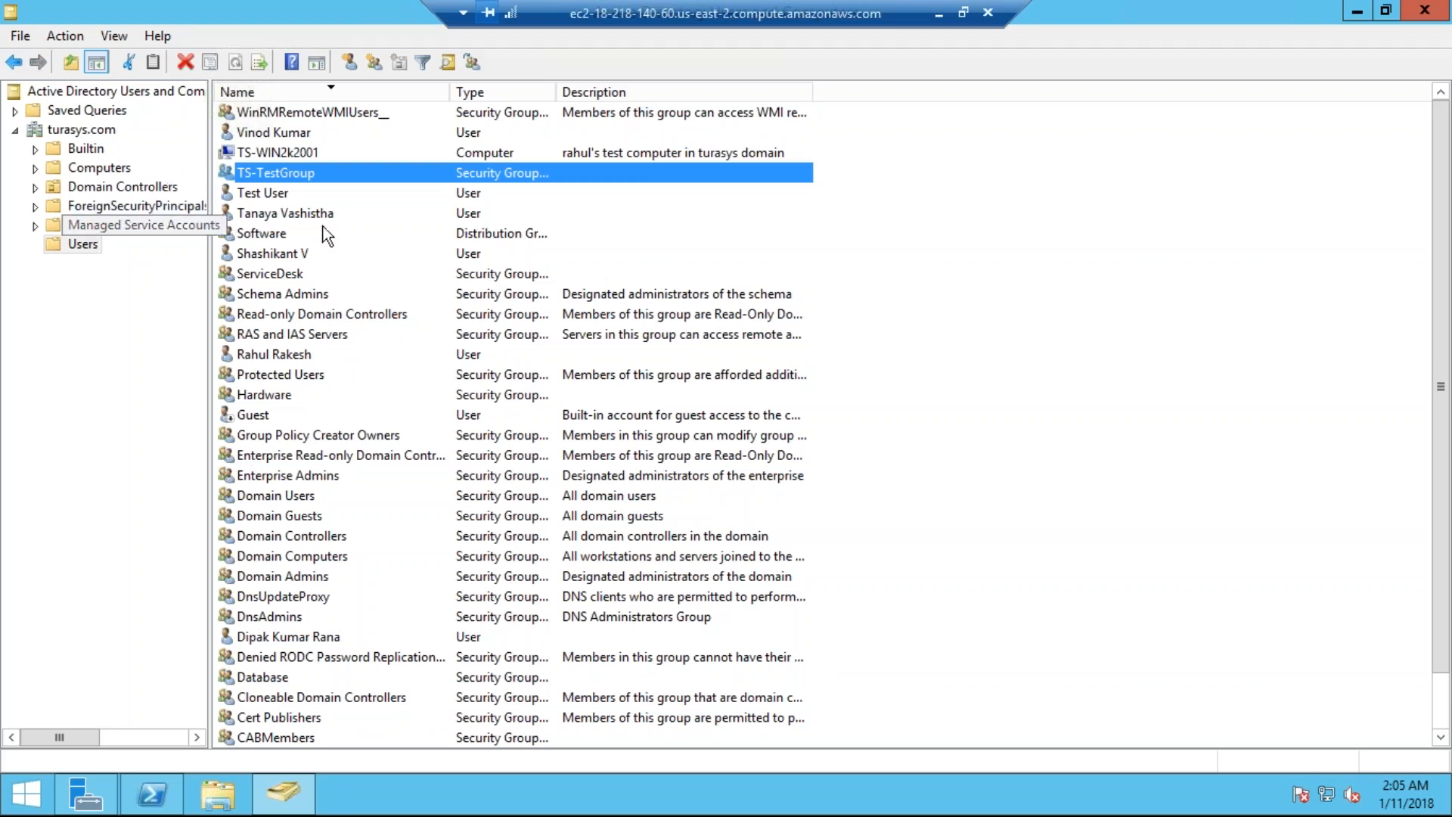
Step: Browse the turasys.com domain and its Domain Controllers in Active Directory Users and Computers
{"action": "left_click", "coordinate": [333, 318]}
{"action": "scroll", "coordinate": [333, 317], "scroll_direction": "down", "scroll_amount": 1}
{"action": "scroll", "coordinate": [333, 318], "scroll_direction": "up", "scroll_amount": 1}
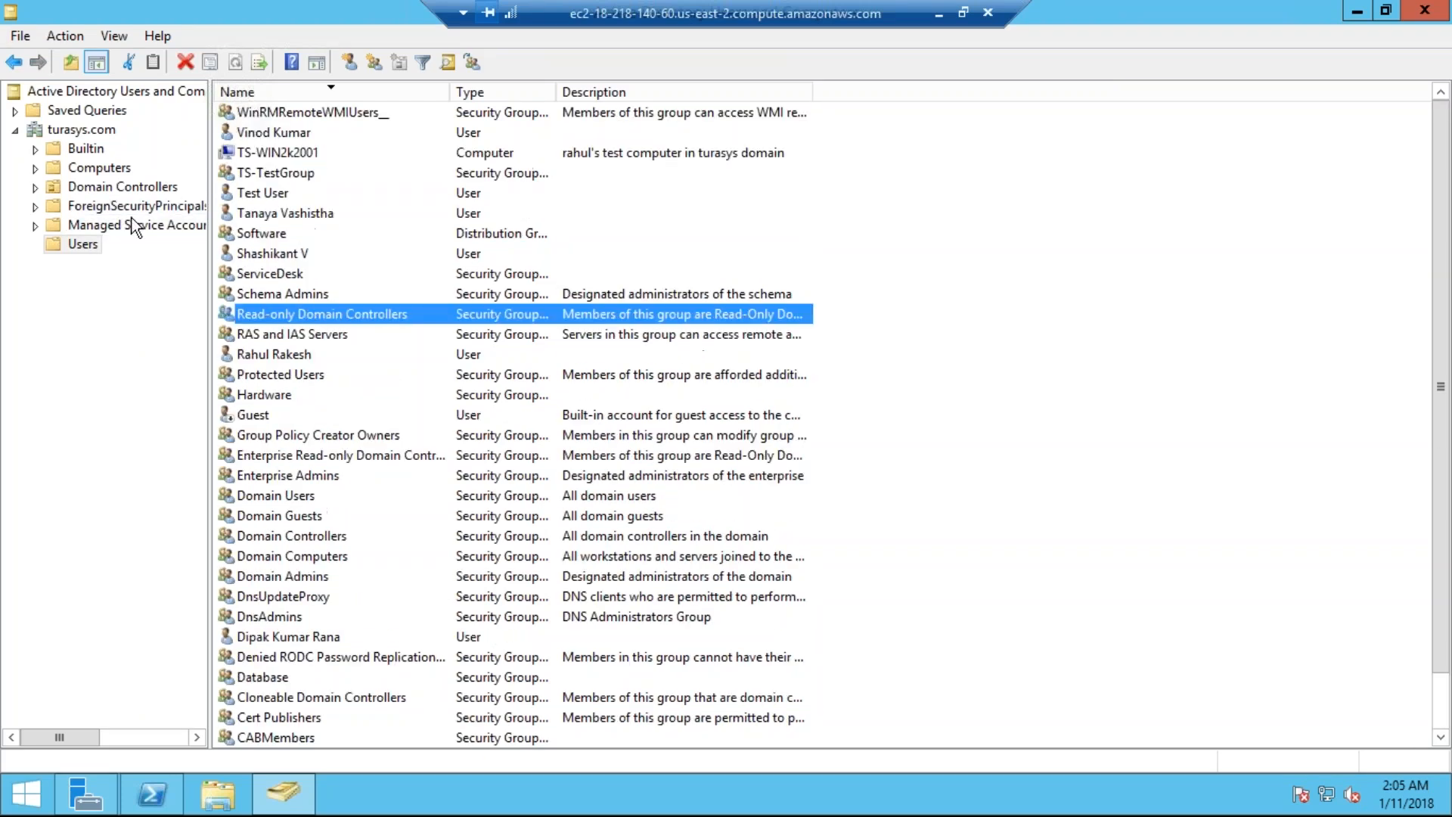
{"action": "left_click", "coordinate": [33, 188]}
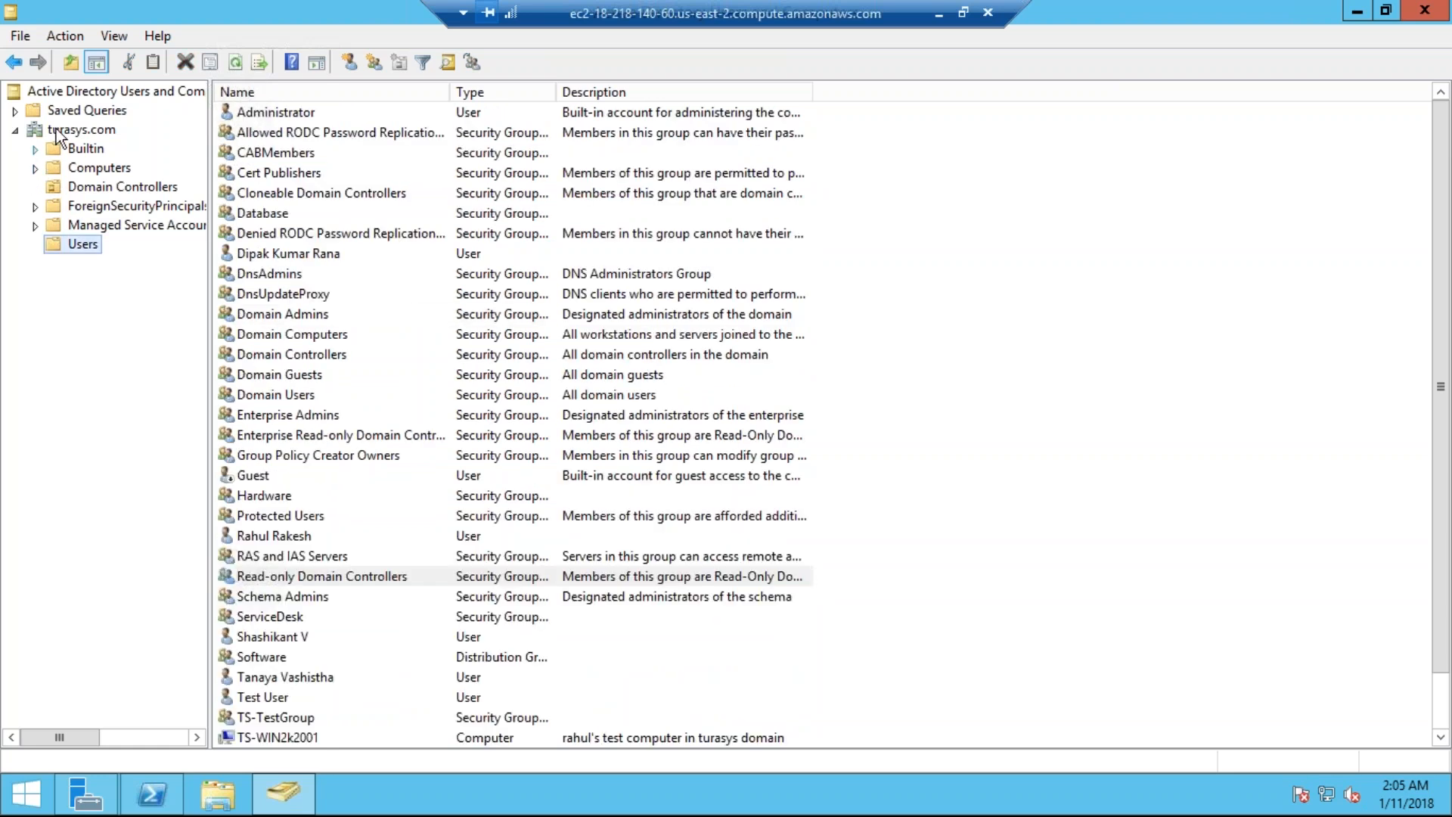
{"action": "left_click", "coordinate": [57, 128]}
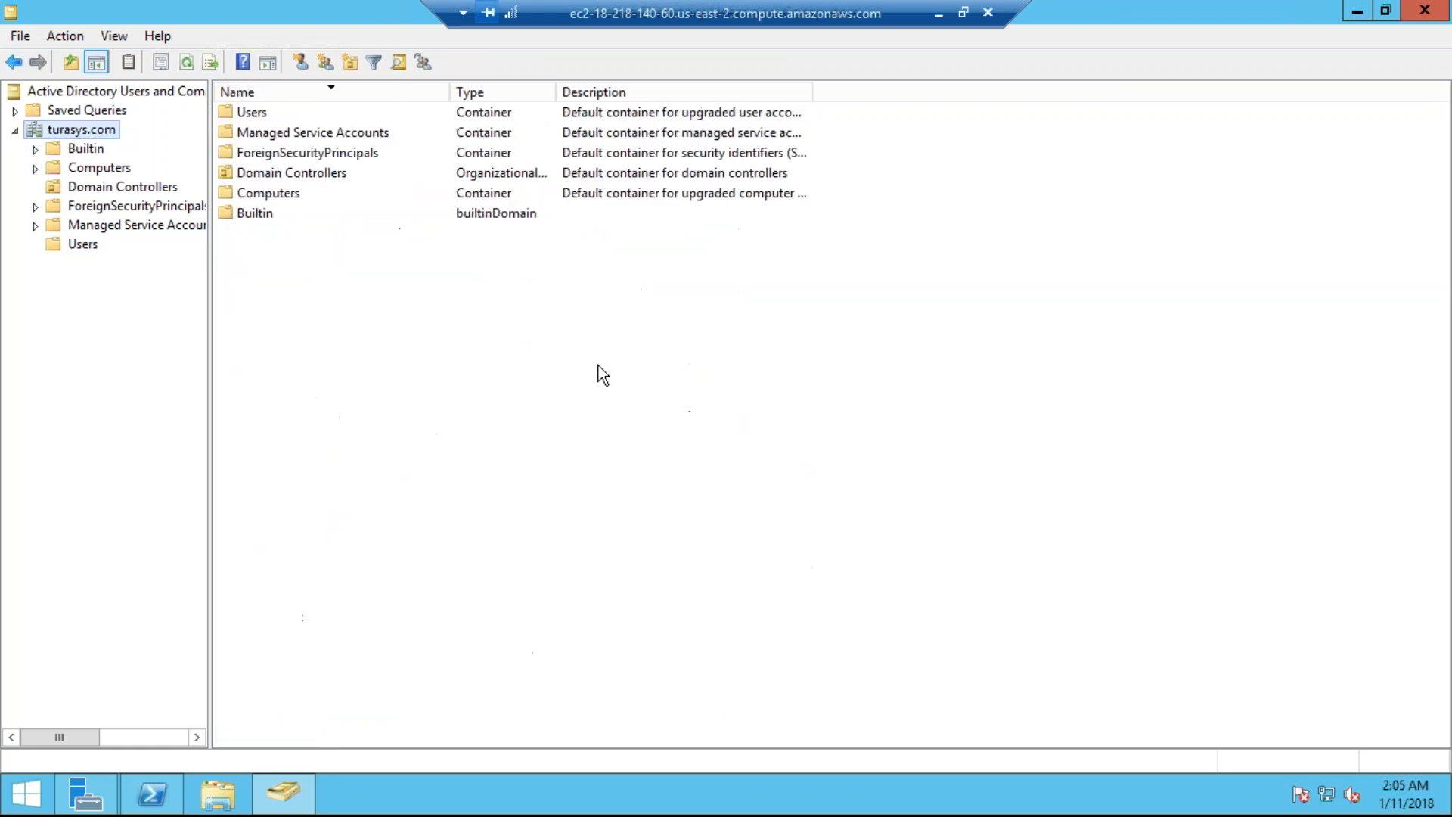
{"action": "left_click", "coordinate": [100, 188]}
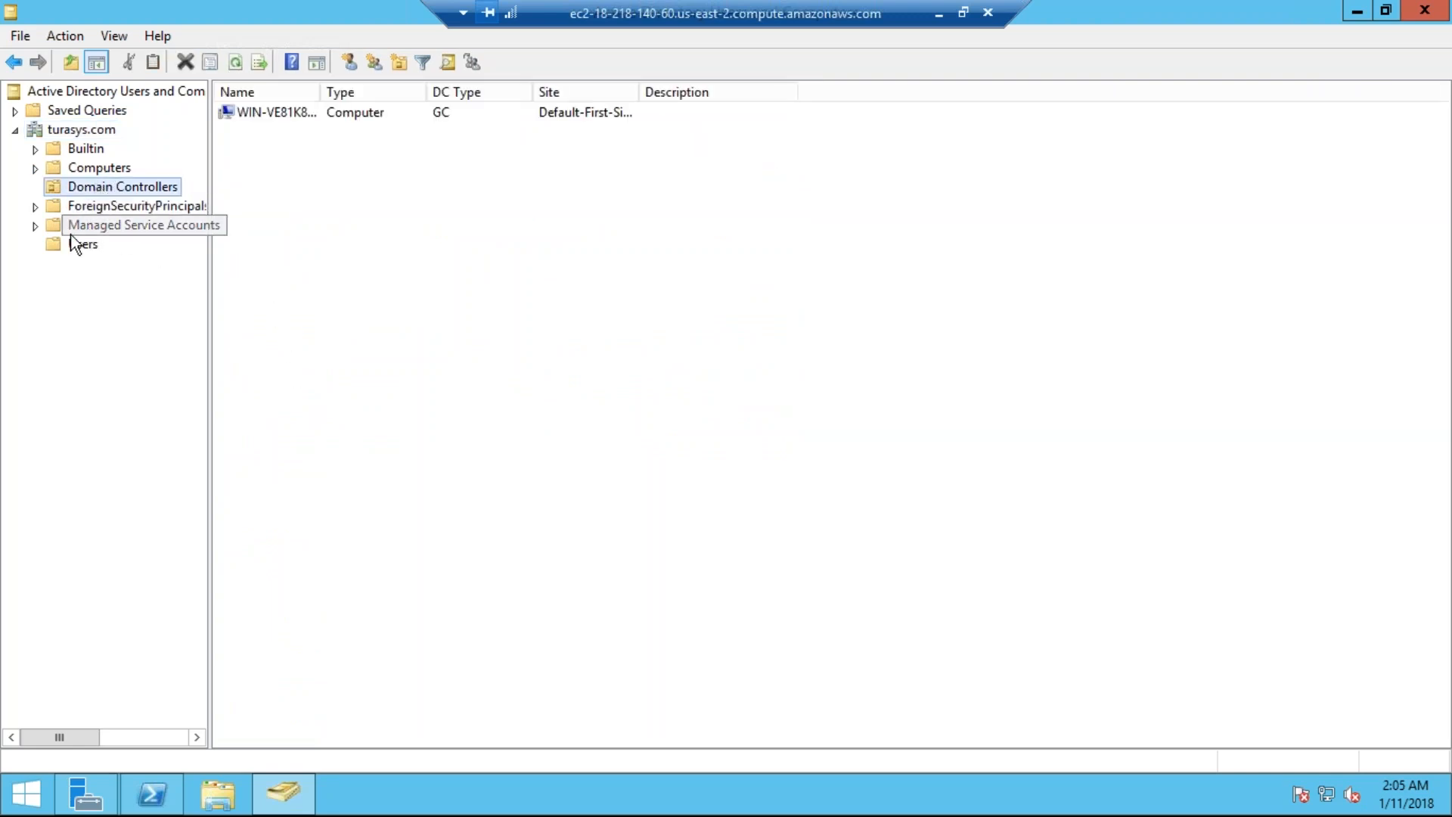
Step: Review the Managed Service Accounts, Computers and Users containers, then minimize the remote session
{"action": "left_click", "coordinate": [87, 129]}
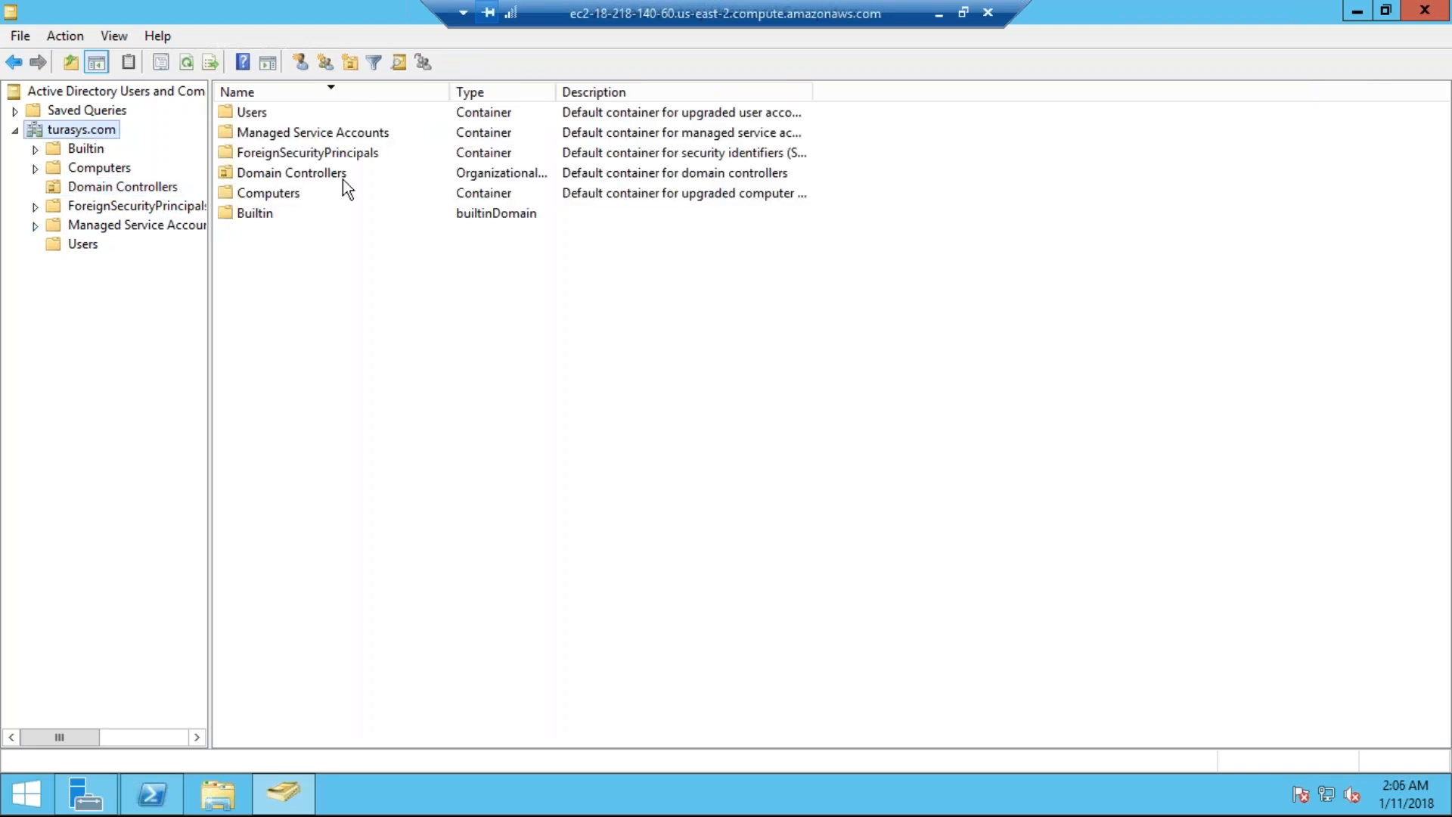
{"action": "left_click", "coordinate": [292, 135]}
{"action": "left_click", "coordinate": [276, 195]}
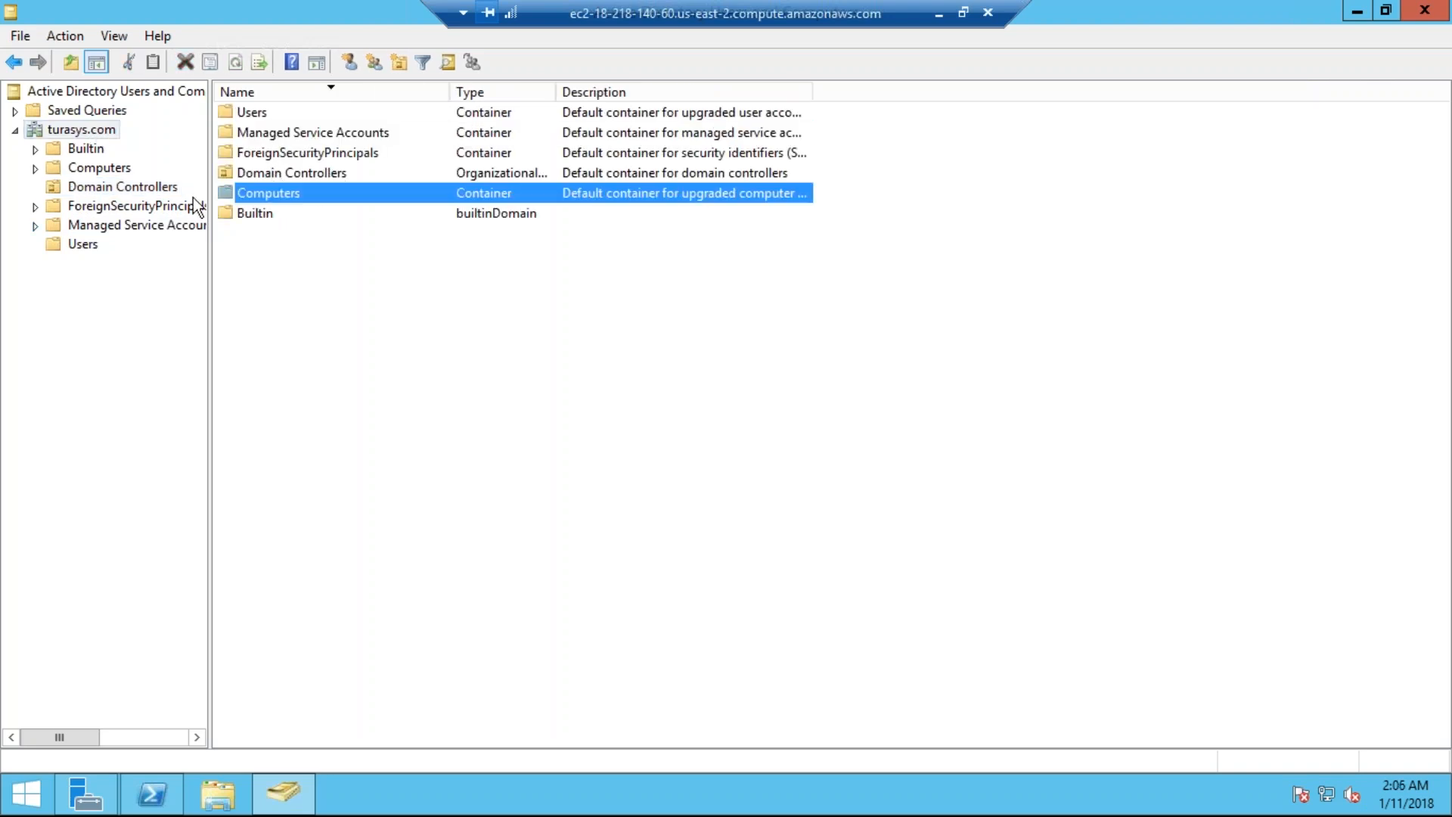
{"action": "left_click", "coordinate": [84, 248]}
{"action": "left_click", "coordinate": [331, 155]}
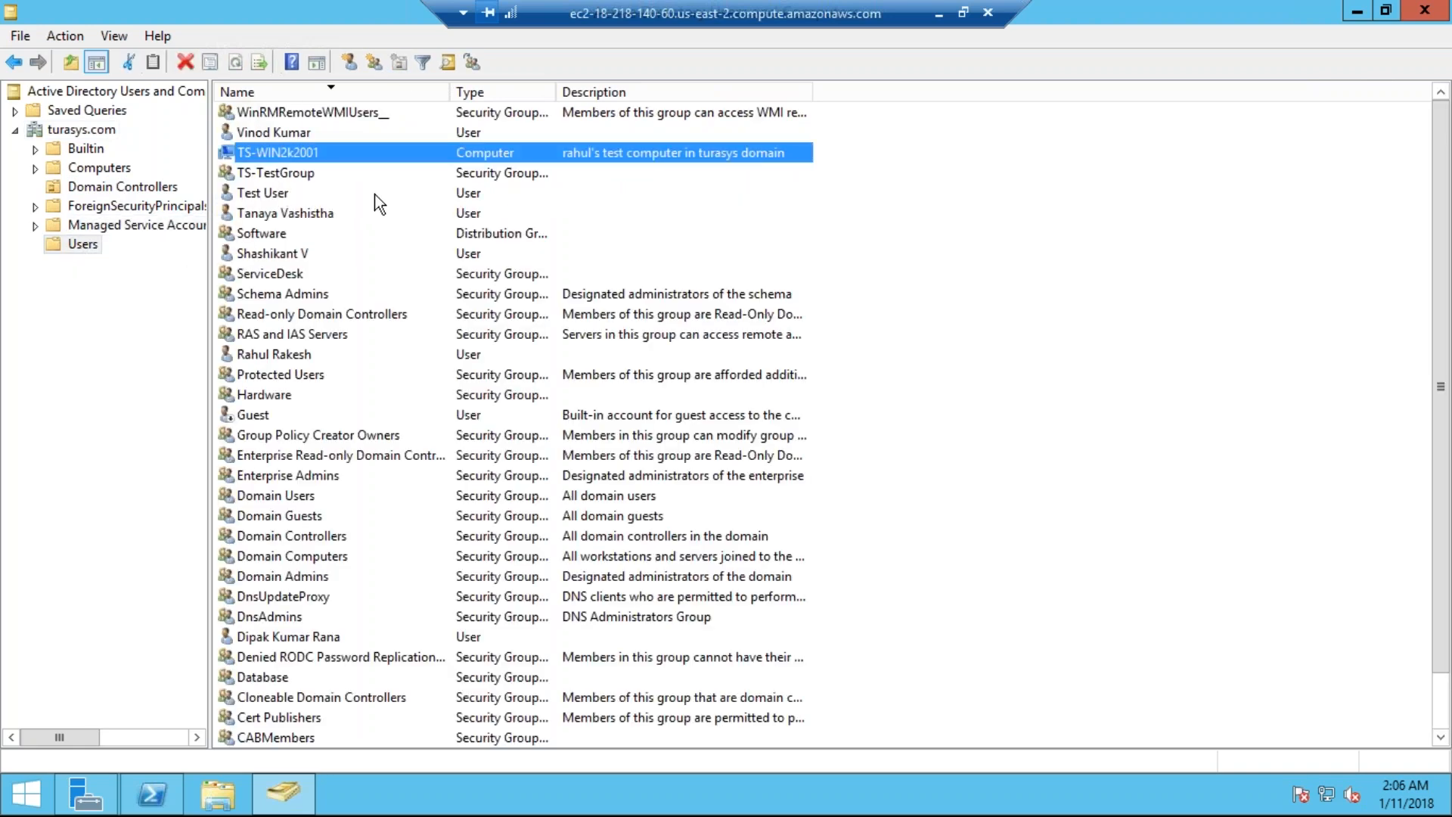
{"action": "scroll", "coordinate": [393, 193], "scroll_direction": "down", "scroll_amount": 1}
{"action": "left_click", "coordinate": [940, 13]}
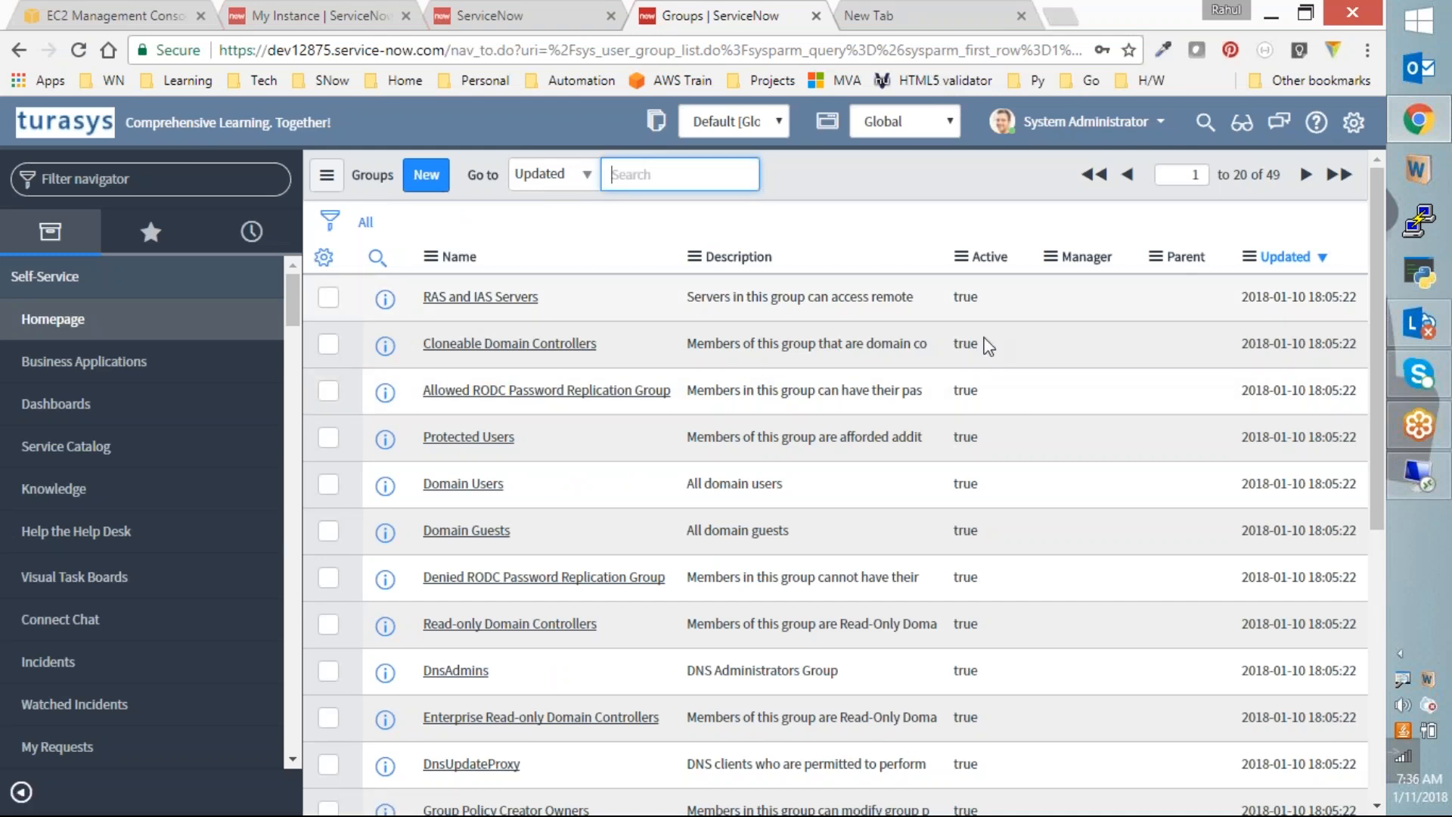
Step: Sort the Groups list by Updated, oldest first
{"action": "scroll", "coordinate": [985, 343], "scroll_direction": "down", "scroll_amount": 4}
{"action": "scroll", "coordinate": [703, 560], "scroll_direction": "down", "scroll_amount": 3}
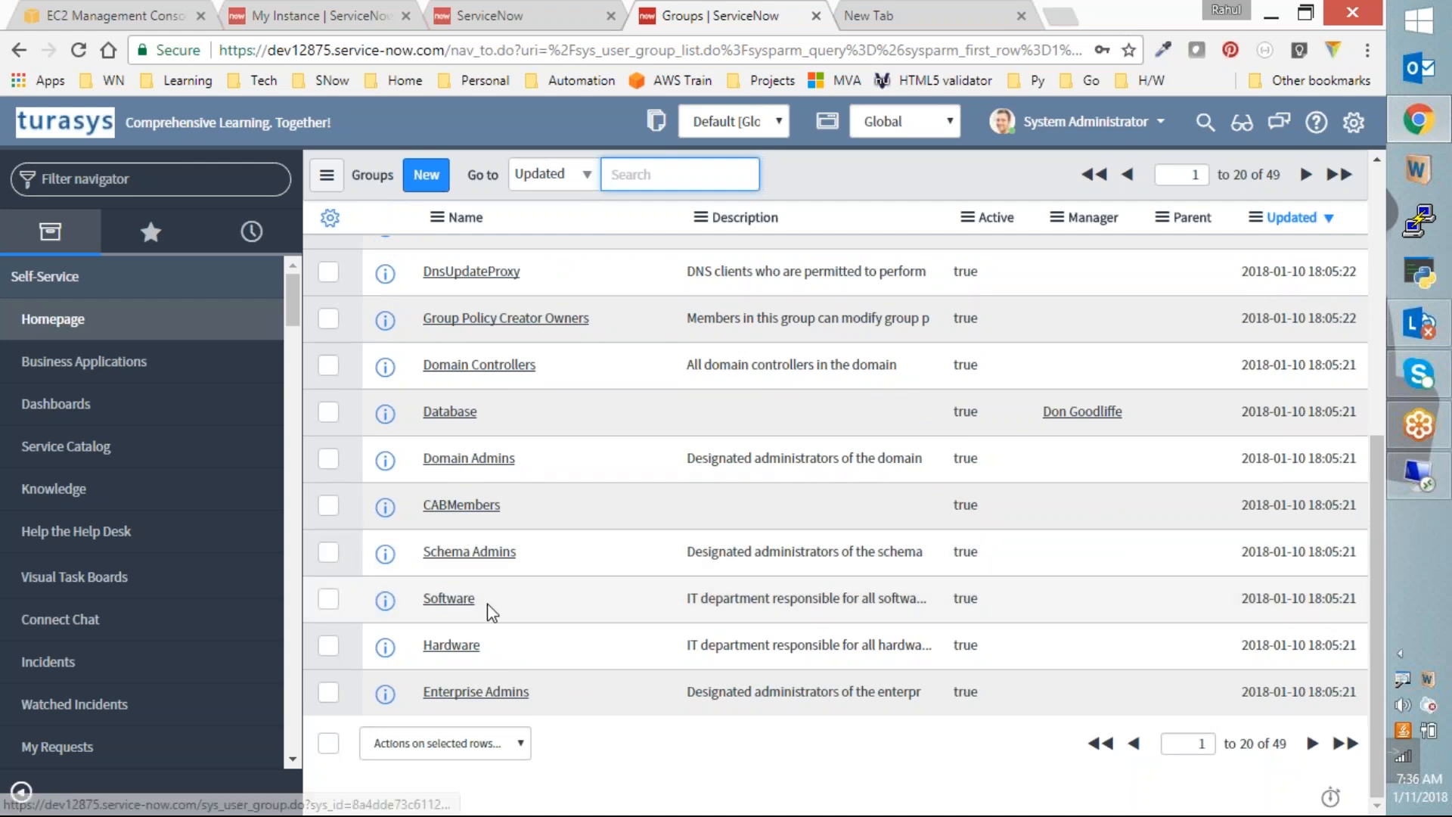
{"action": "scroll", "coordinate": [1206, 405], "scroll_direction": "up", "scroll_amount": 5}
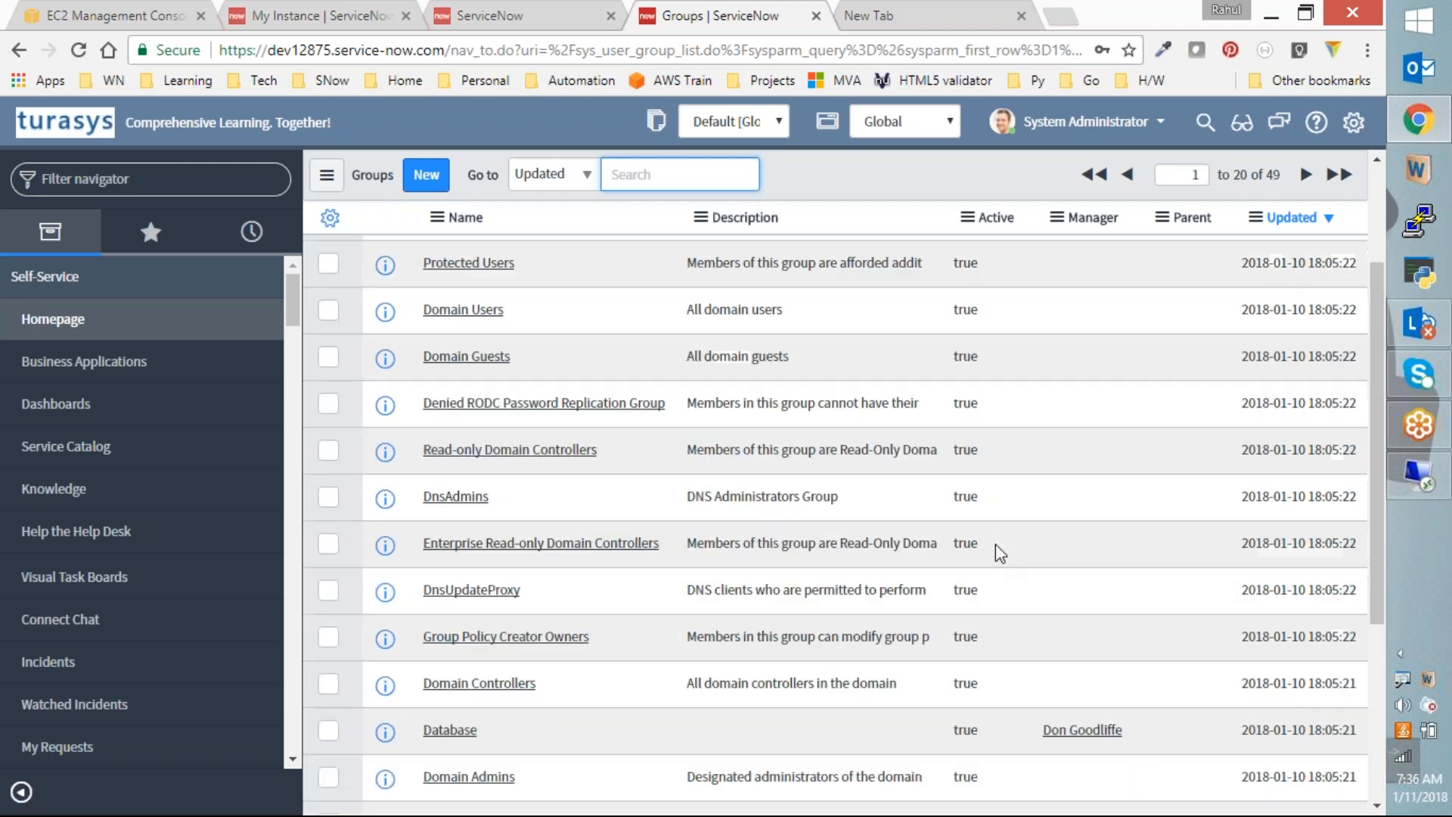
{"action": "left_click", "coordinate": [1305, 258]}
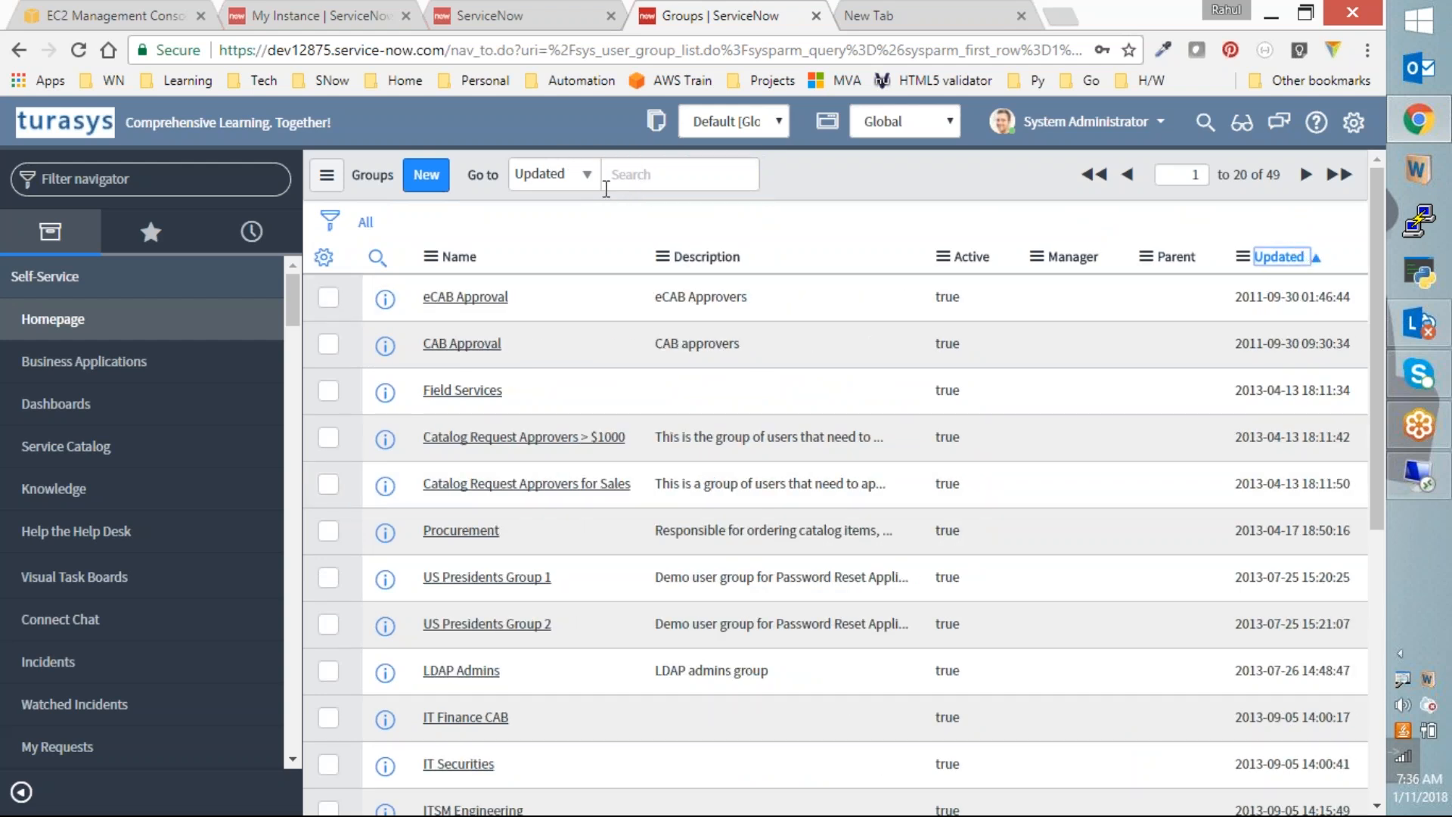
Step: Search the groups by Name for 'TS'
{"action": "left_click", "coordinate": [567, 173]}
{"action": "left_click", "coordinate": [560, 221]}
{"action": "left_click", "coordinate": [647, 181]}
{"action": "type", "text": "TS"}
{"action": "key", "text": "Return"}
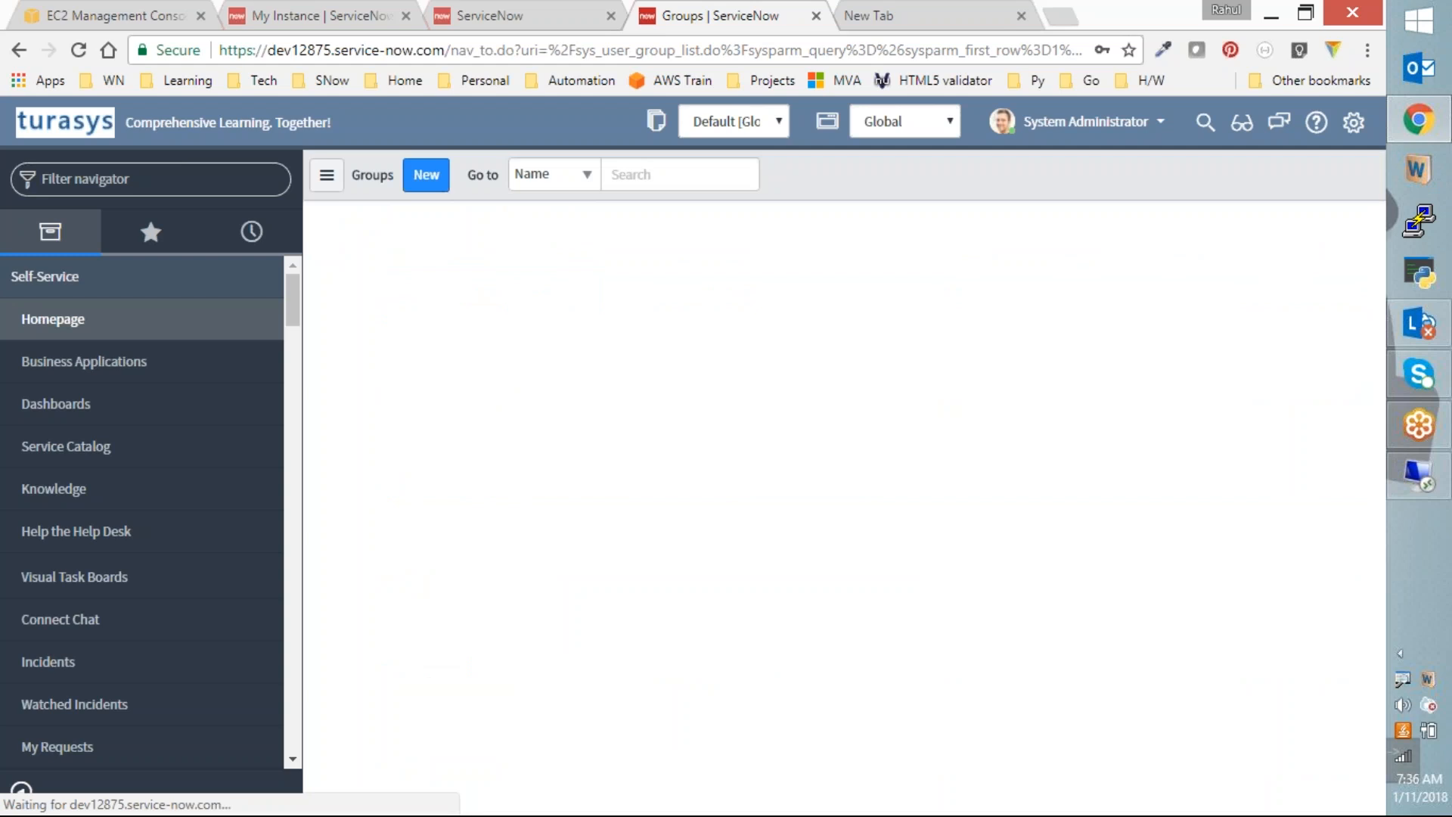
Step: Review TS-TestGroup's group members and return to the groups list
{"action": "left_click", "coordinate": [459, 342]}
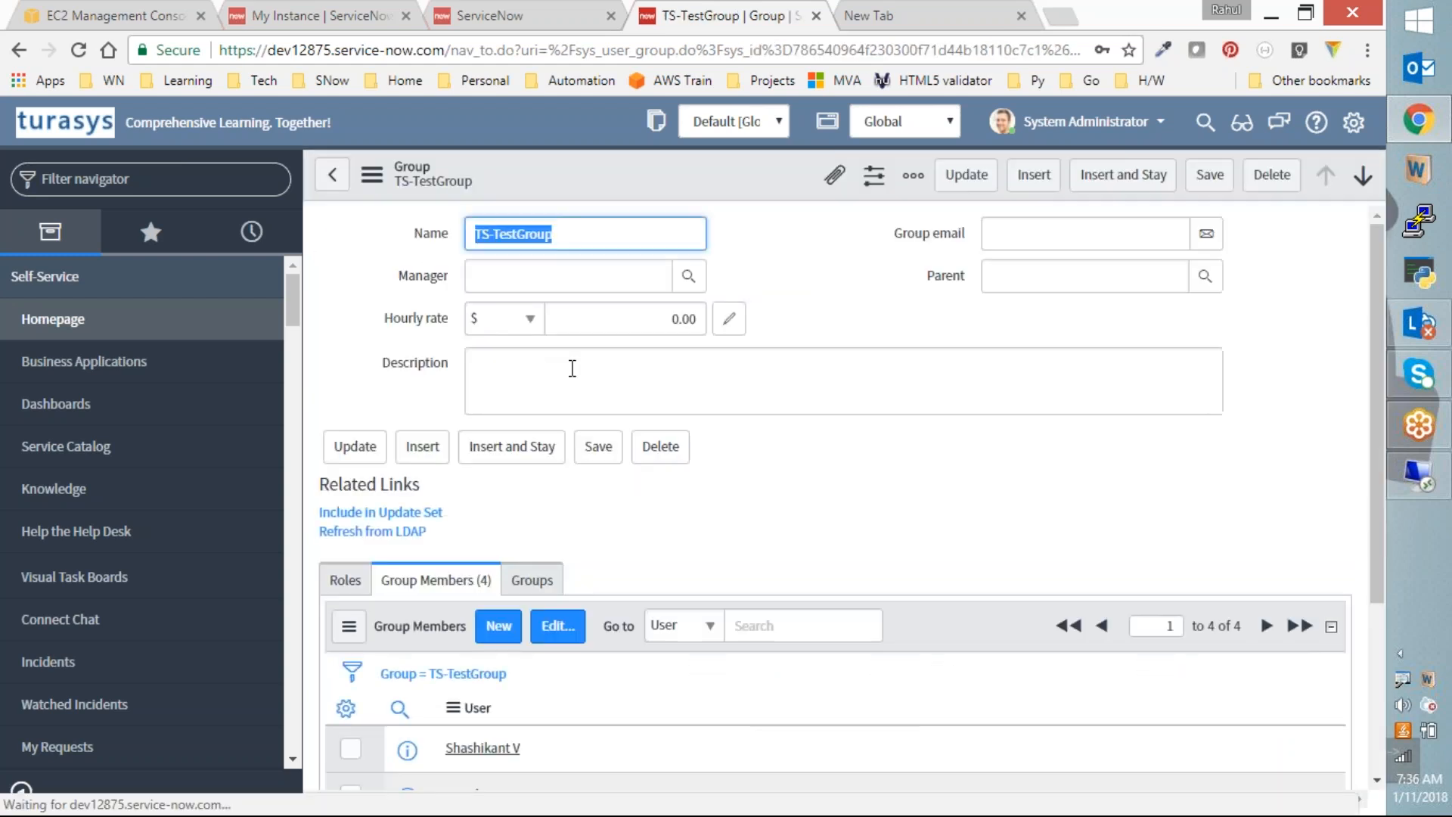
{"action": "scroll", "coordinate": [570, 366], "scroll_direction": "down", "scroll_amount": 4}
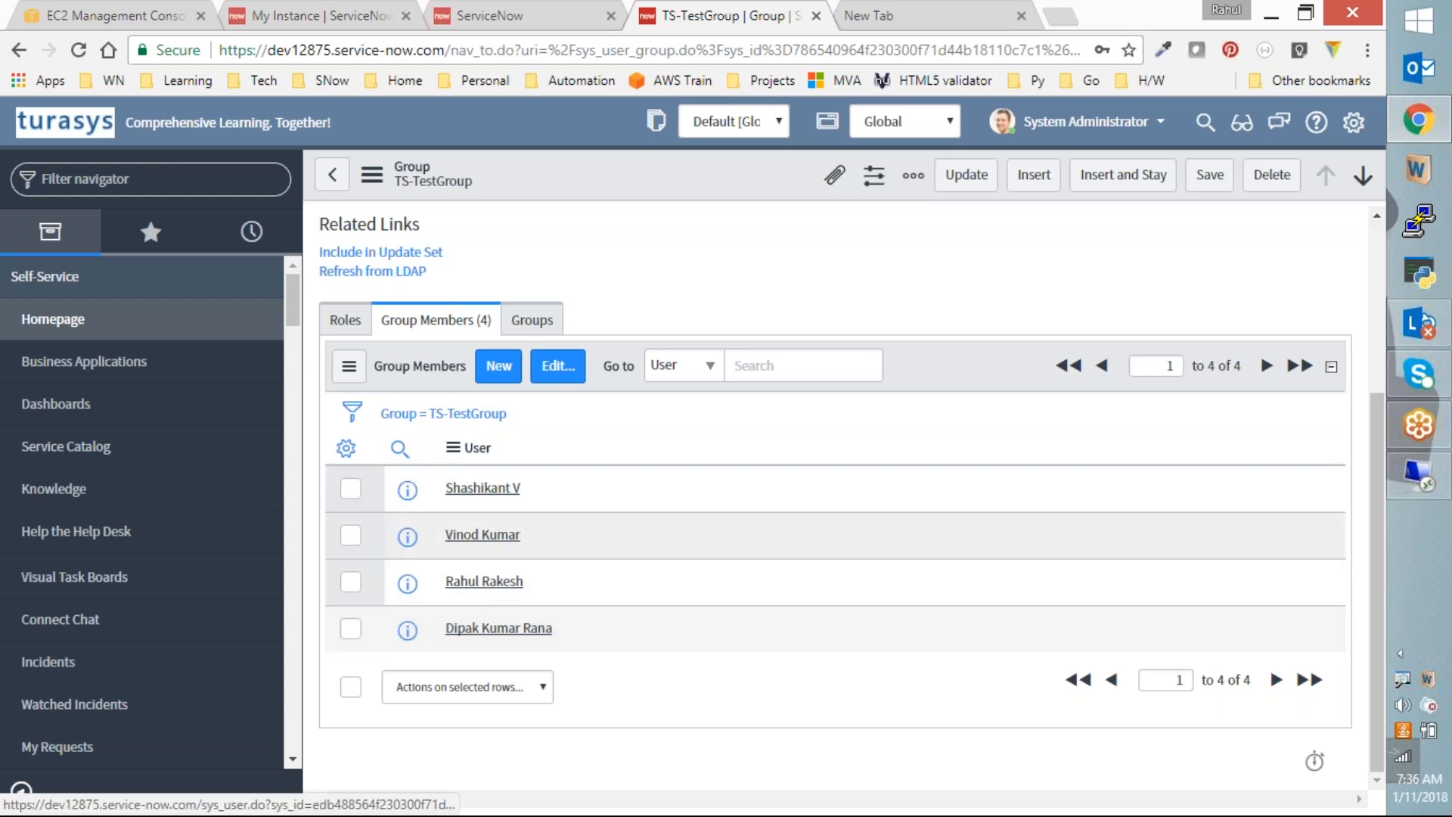
{"action": "scroll", "coordinate": [457, 390], "scroll_direction": "up", "scroll_amount": 3}
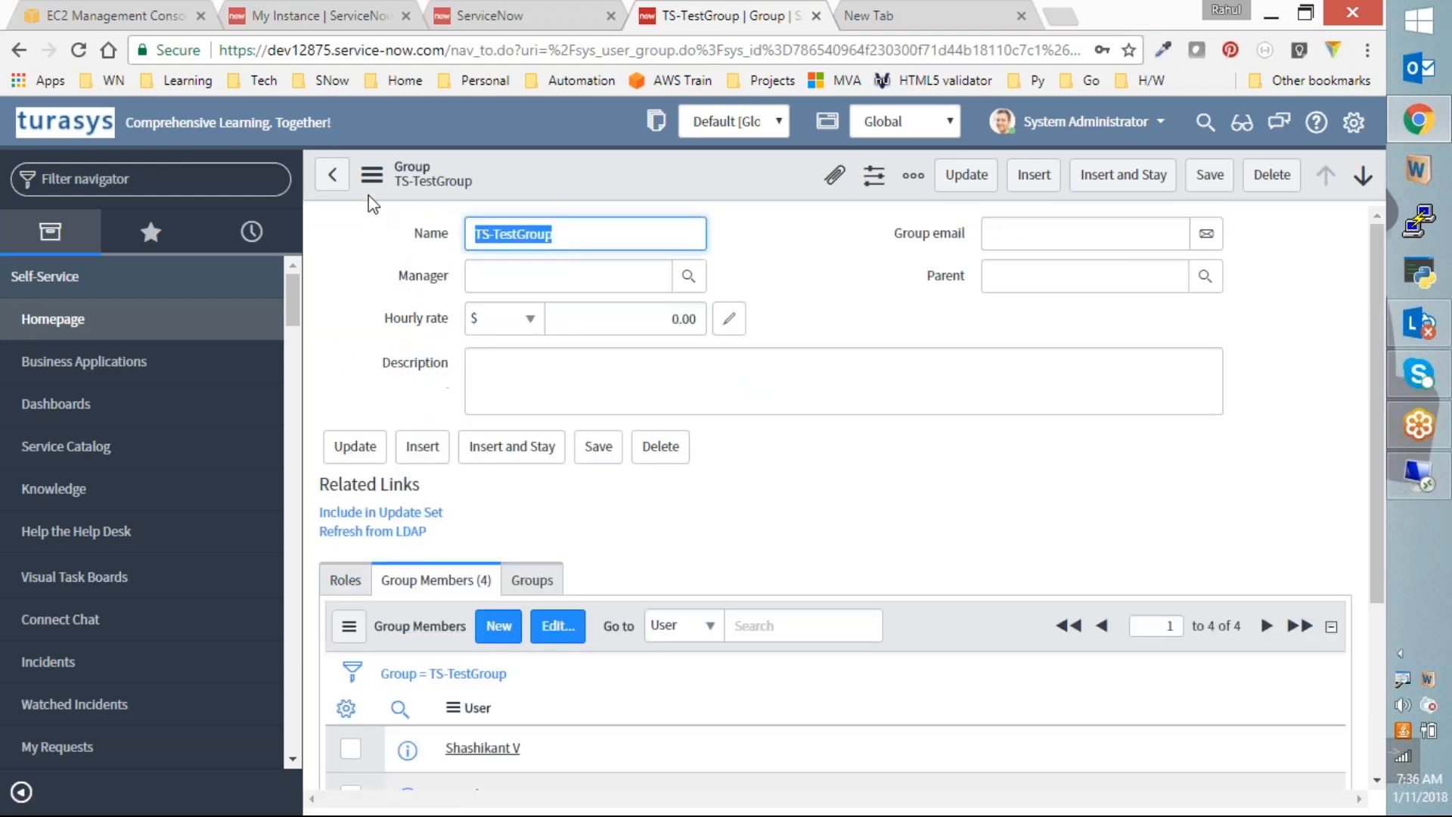
{"action": "left_click", "coordinate": [332, 174]}
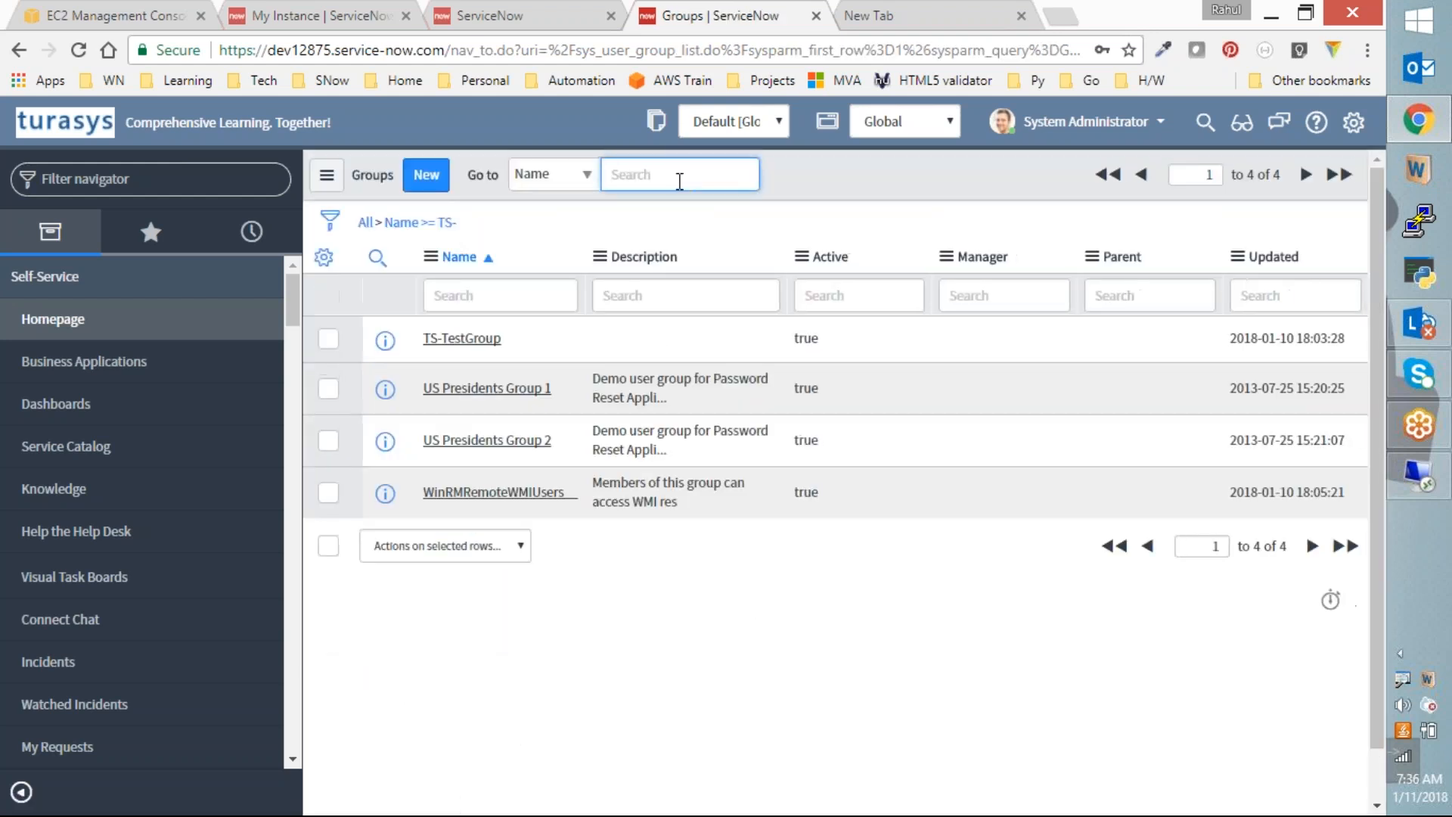
Step: Jump the Name search to 's' and review the Software group's 7 members
{"action": "type", "text": "software"}
{"action": "key", "text": "Return"}
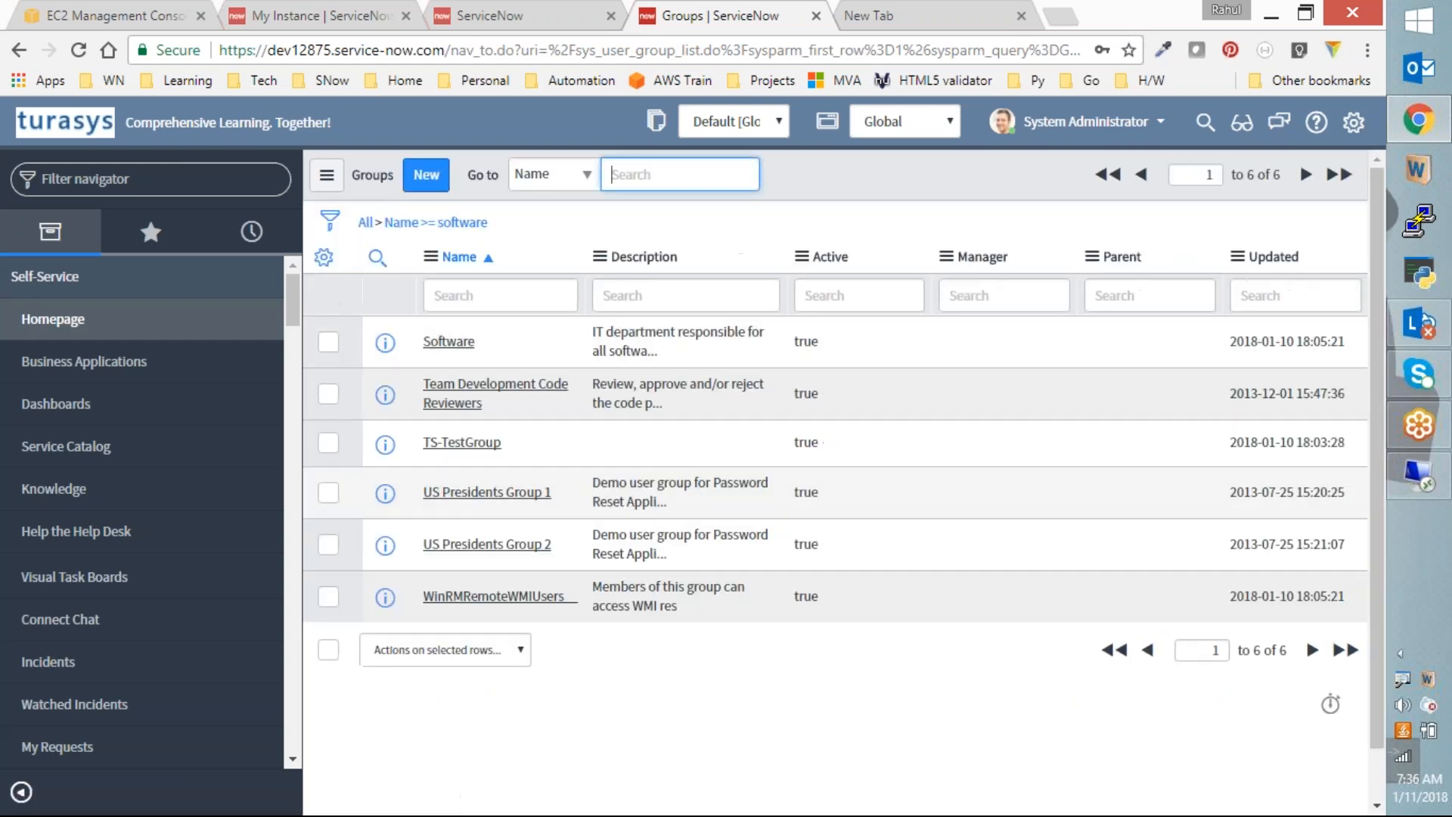
{"action": "left_click", "coordinate": [469, 344]}
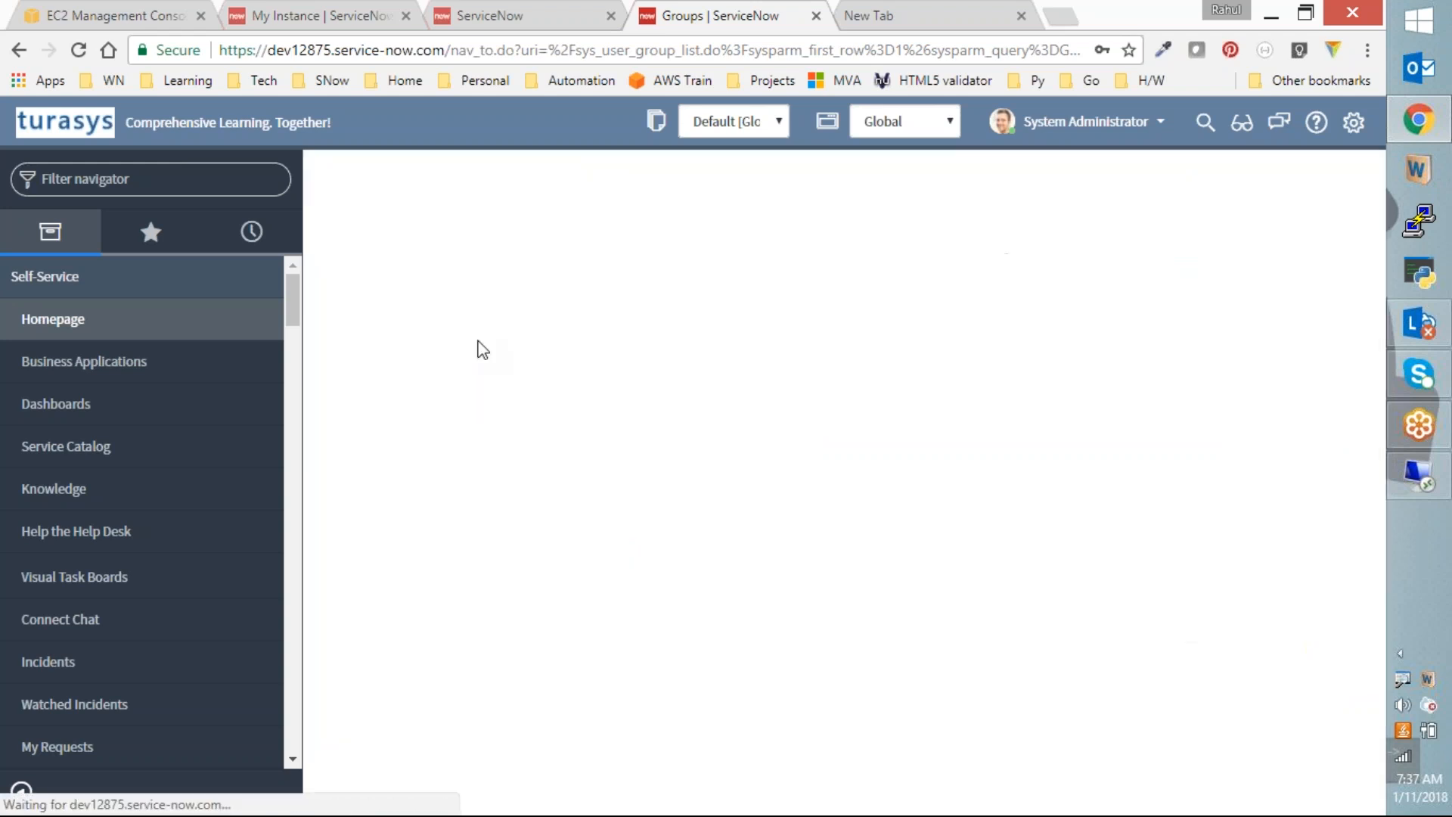
{"action": "scroll", "coordinate": [515, 507], "scroll_direction": "down", "scroll_amount": 5}
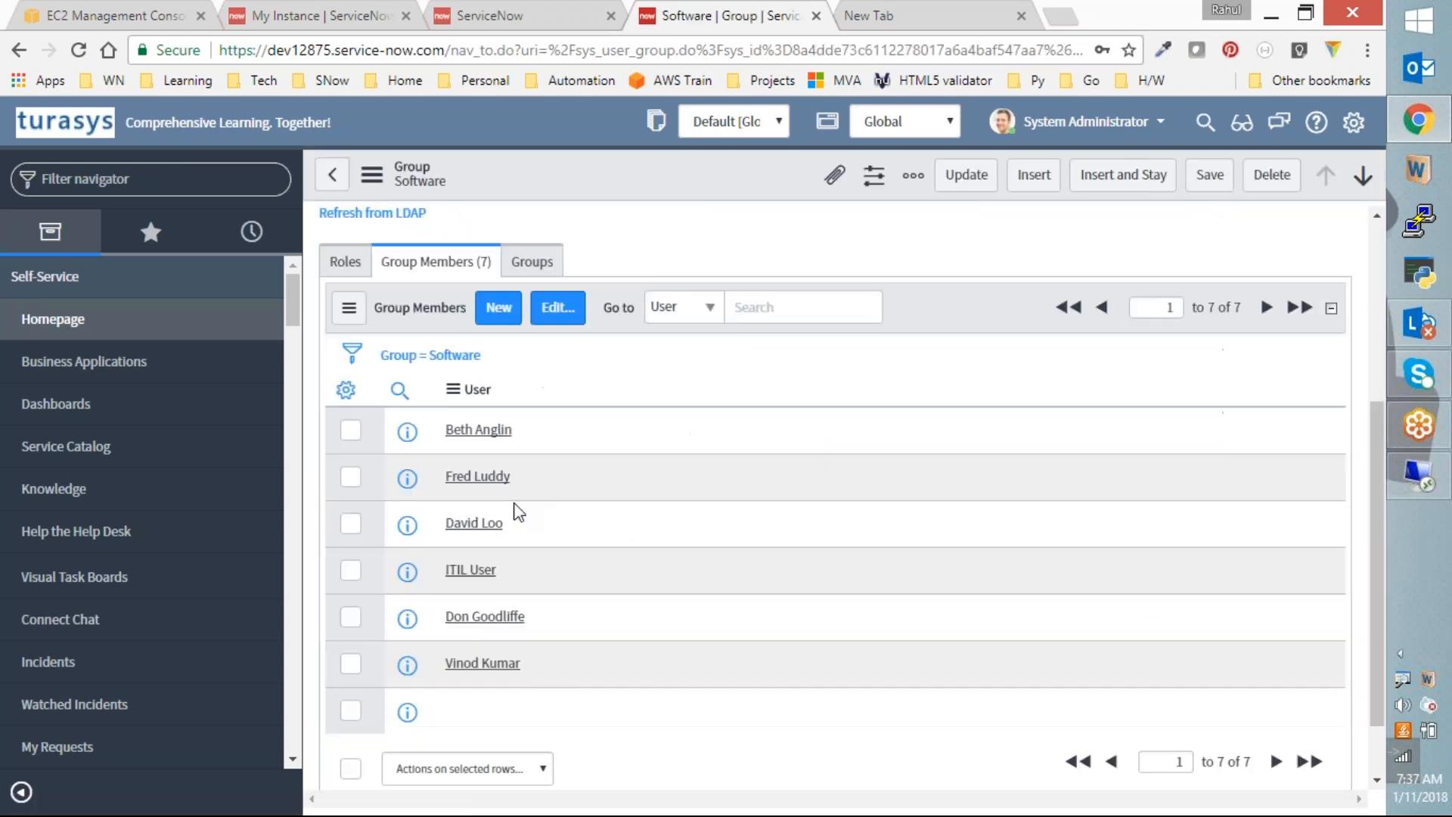
{"action": "scroll", "coordinate": [541, 547], "scroll_direction": "up", "scroll_amount": 5}
{"action": "left_click", "coordinate": [332, 175]}
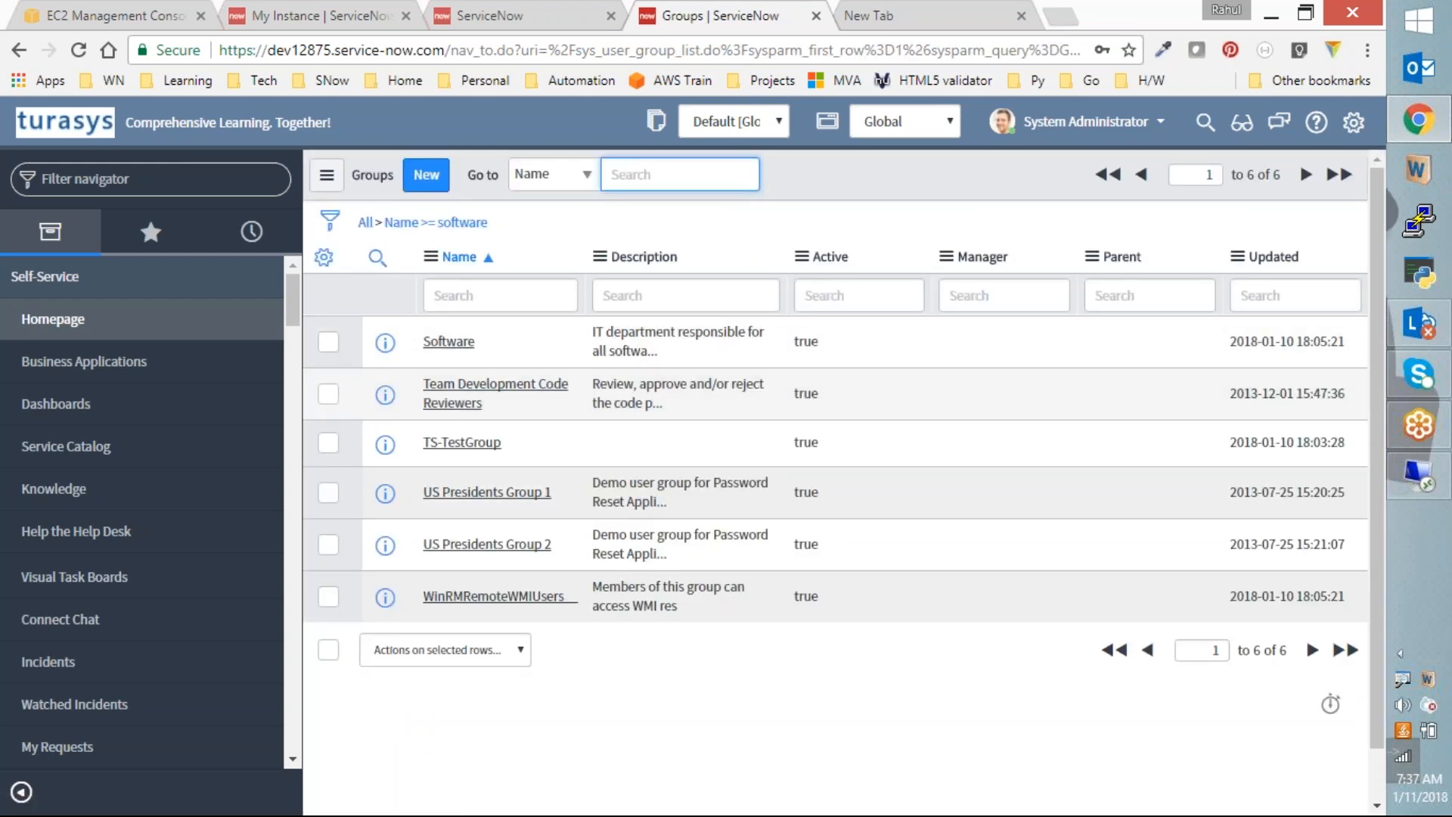
Step: Clear the filter to list all 49 groups, then Show Matching on the Database group
{"action": "left_click", "coordinate": [365, 222]}
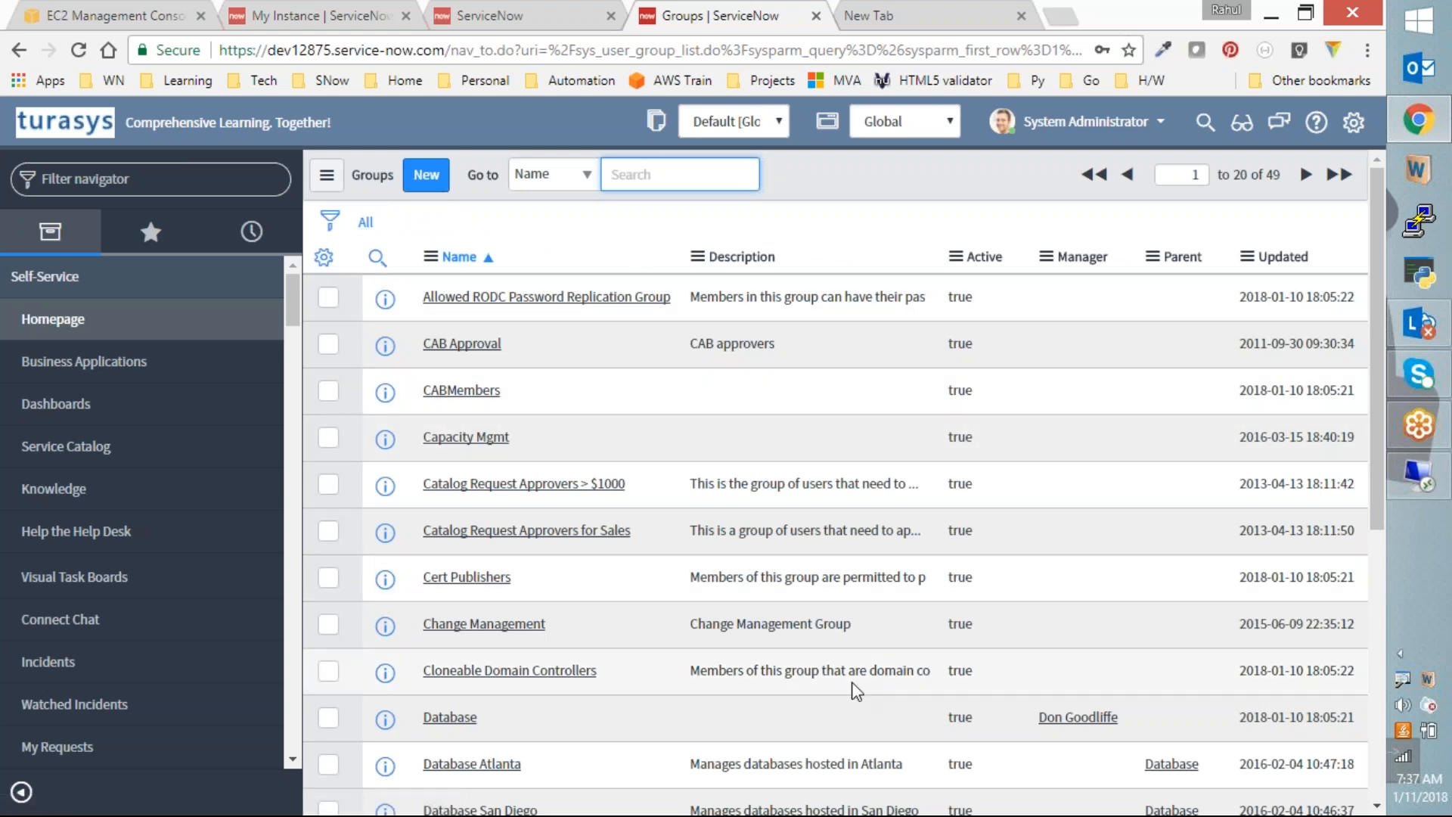
{"action": "scroll", "coordinate": [979, 610], "scroll_direction": "down", "scroll_amount": 1}
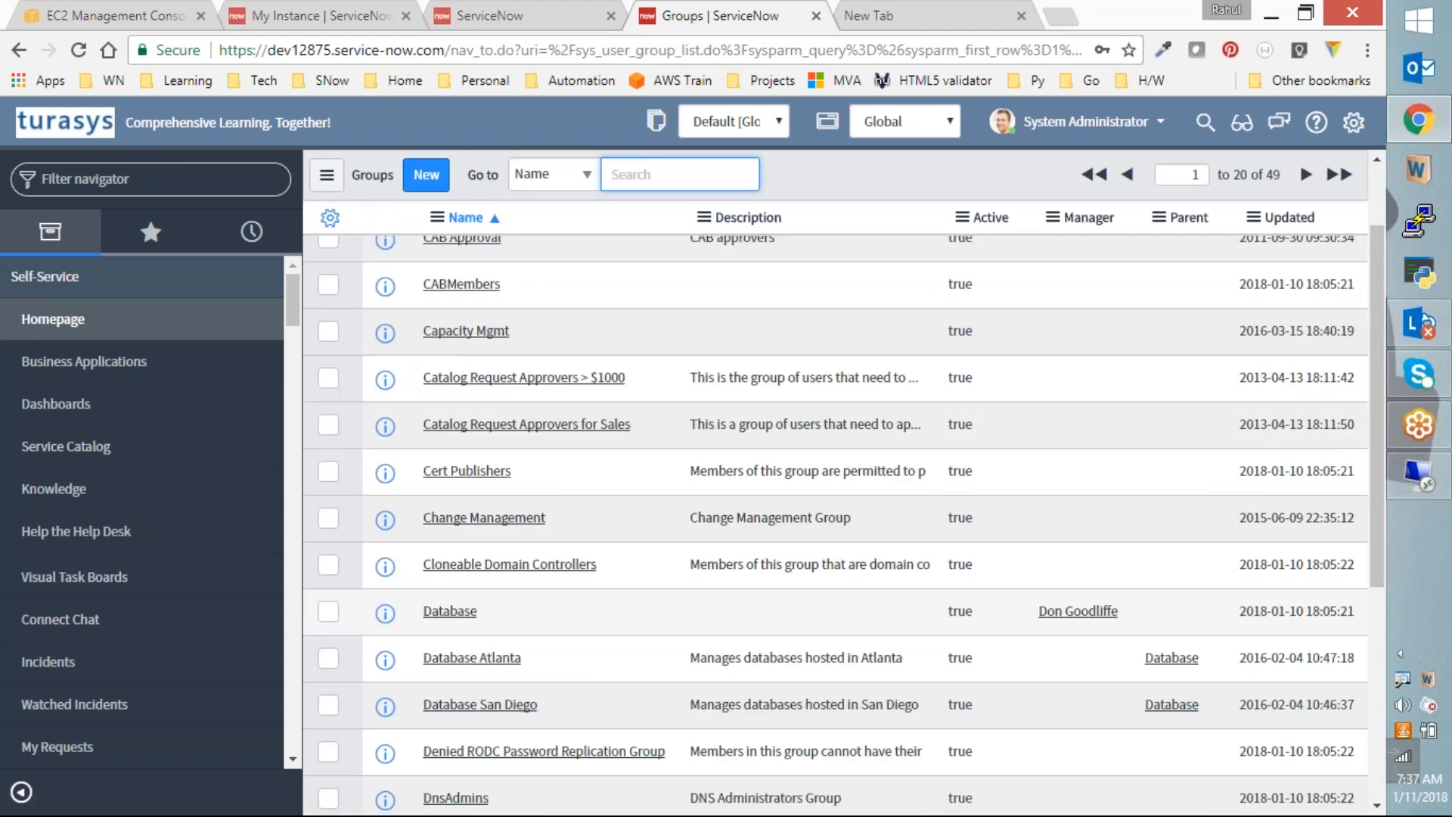
{"action": "scroll", "coordinate": [978, 611], "scroll_direction": "down", "scroll_amount": 5}
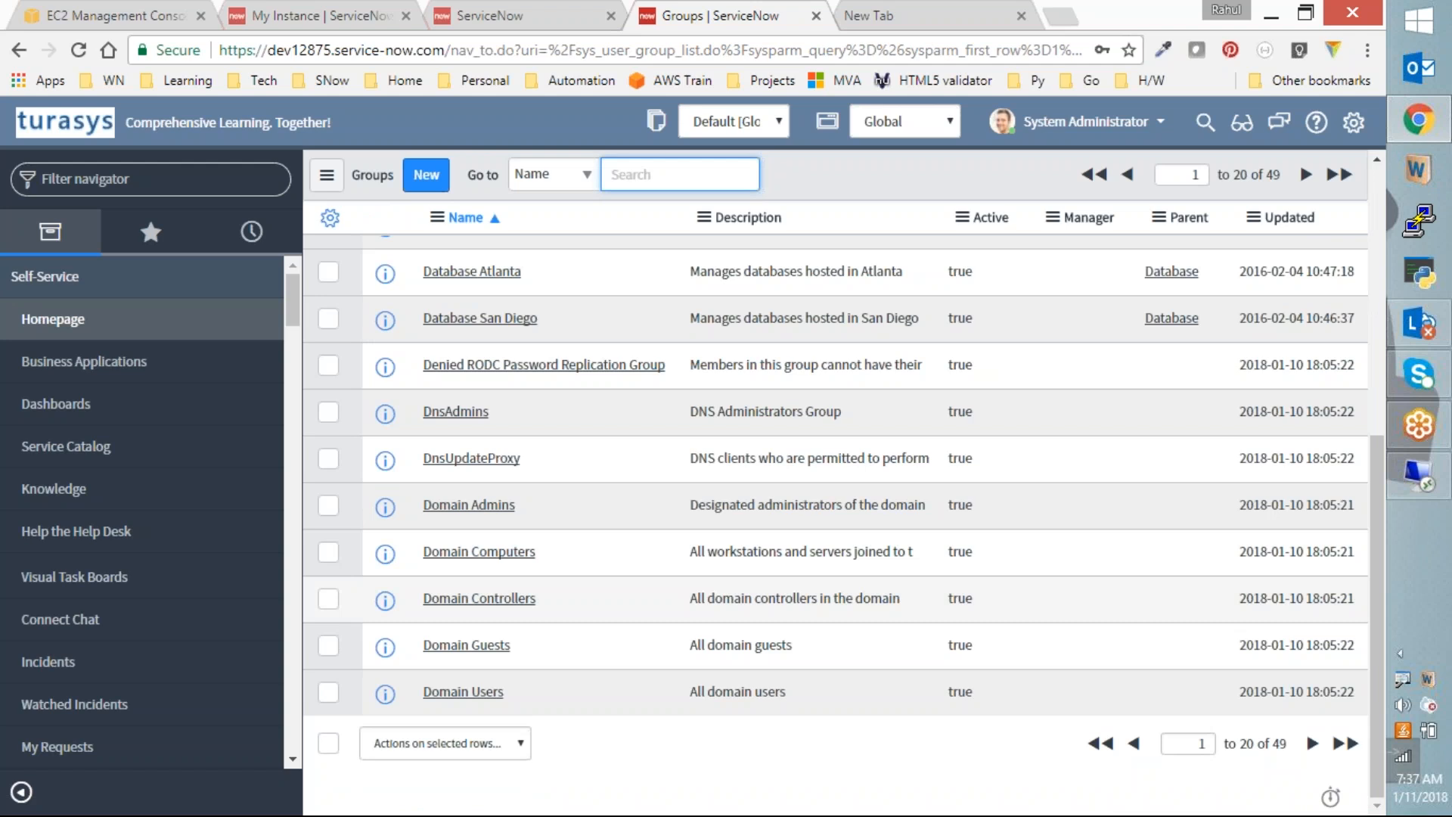
{"action": "scroll", "coordinate": [827, 452], "scroll_direction": "up", "scroll_amount": 8}
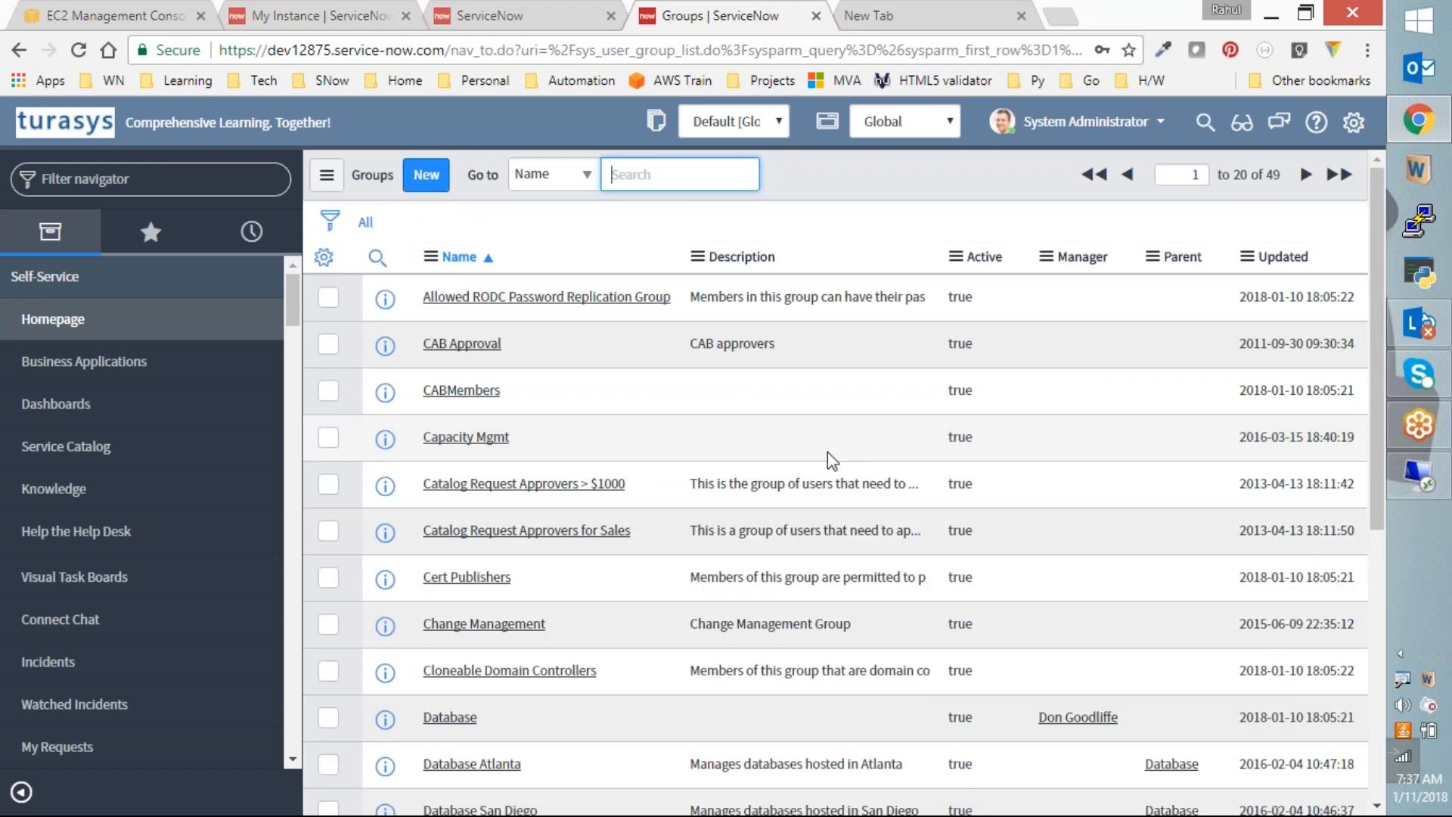
{"action": "scroll", "coordinate": [827, 451], "scroll_direction": "down", "scroll_amount": 5}
{"action": "scroll", "coordinate": [805, 477], "scroll_direction": "down", "scroll_amount": 1}
{"action": "scroll", "coordinate": [802, 478], "scroll_direction": "up", "scroll_amount": 3}
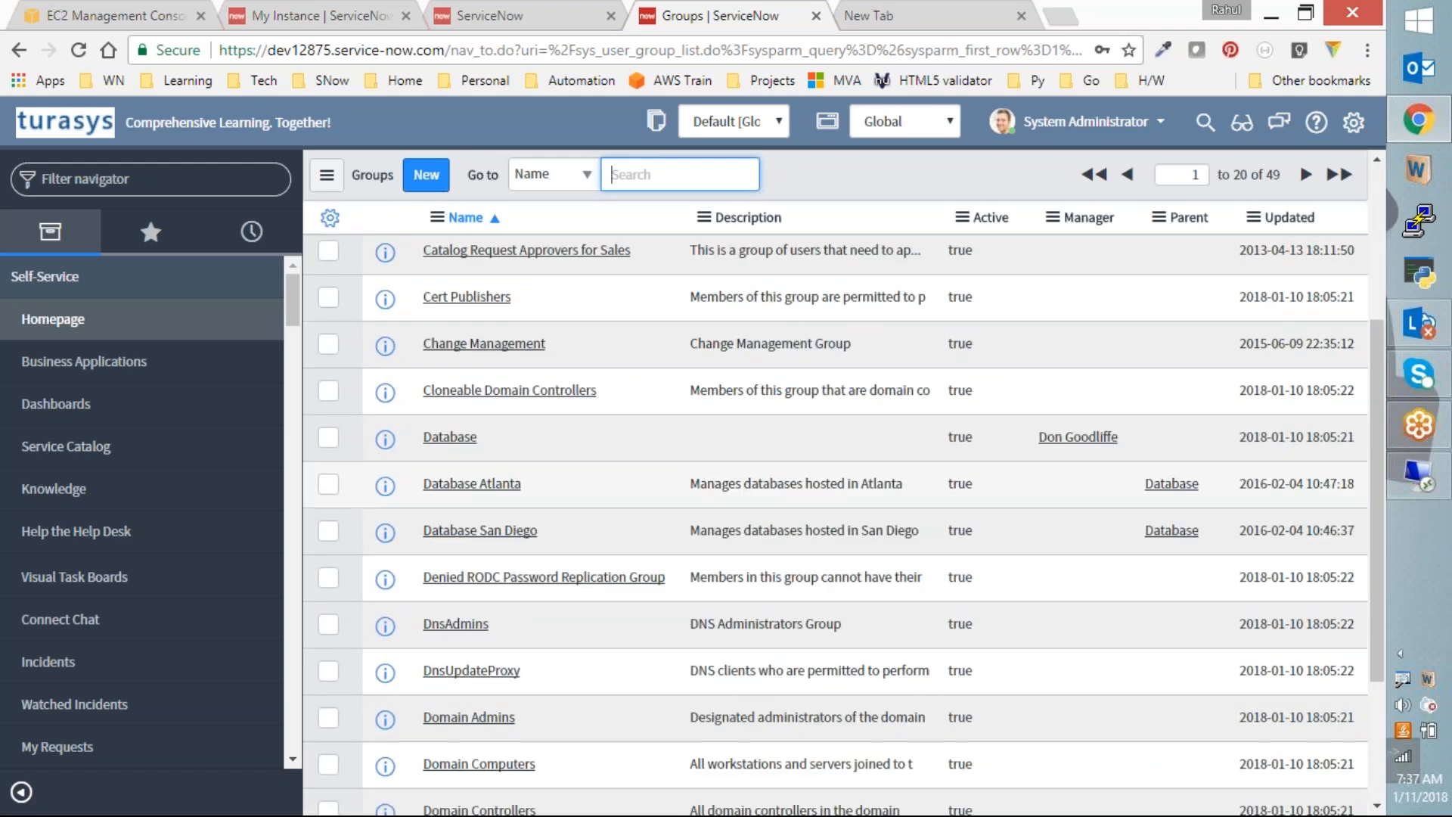
{"action": "right_click", "coordinate": [487, 433]}
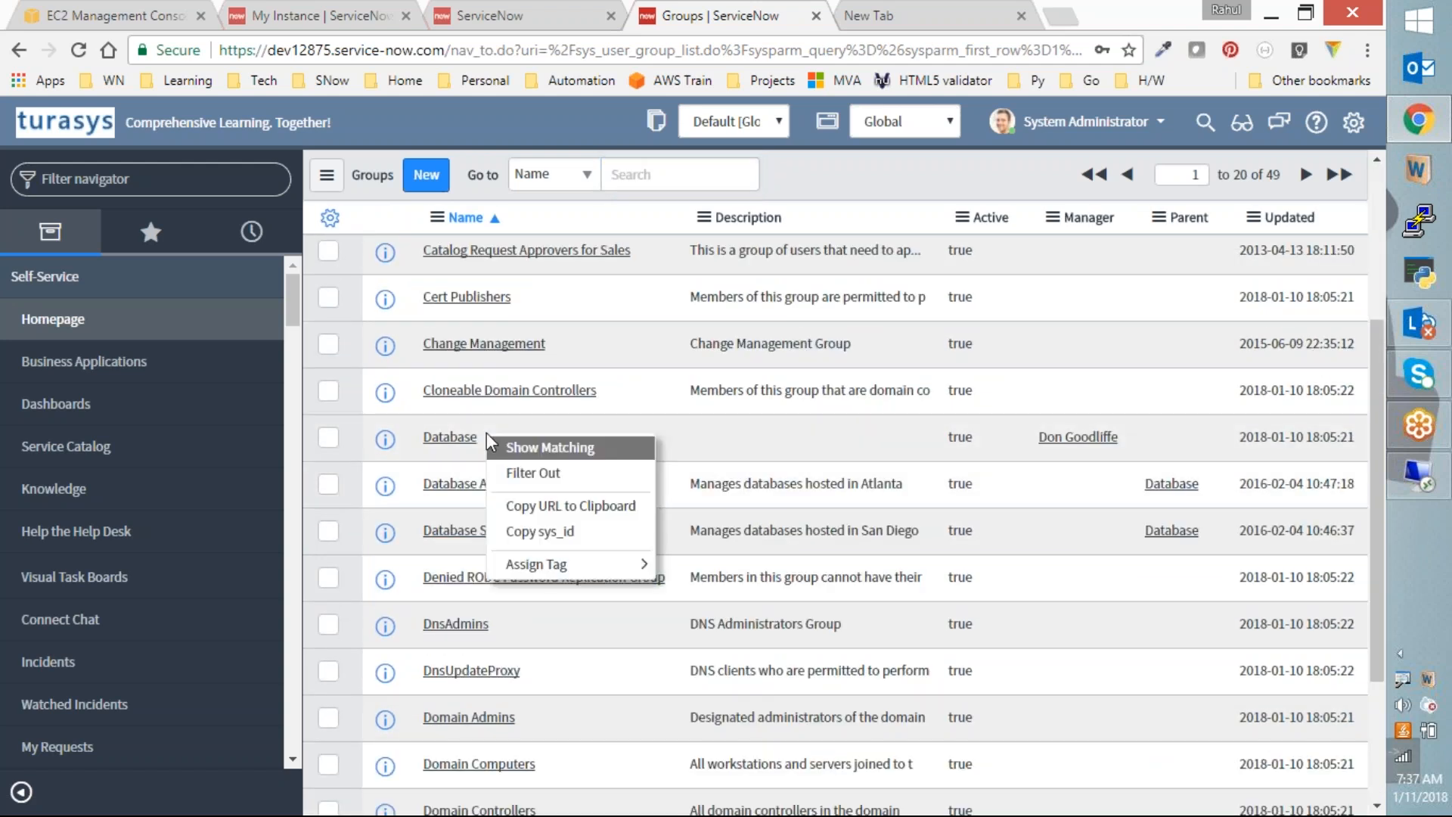
{"action": "left_click", "coordinate": [552, 451]}
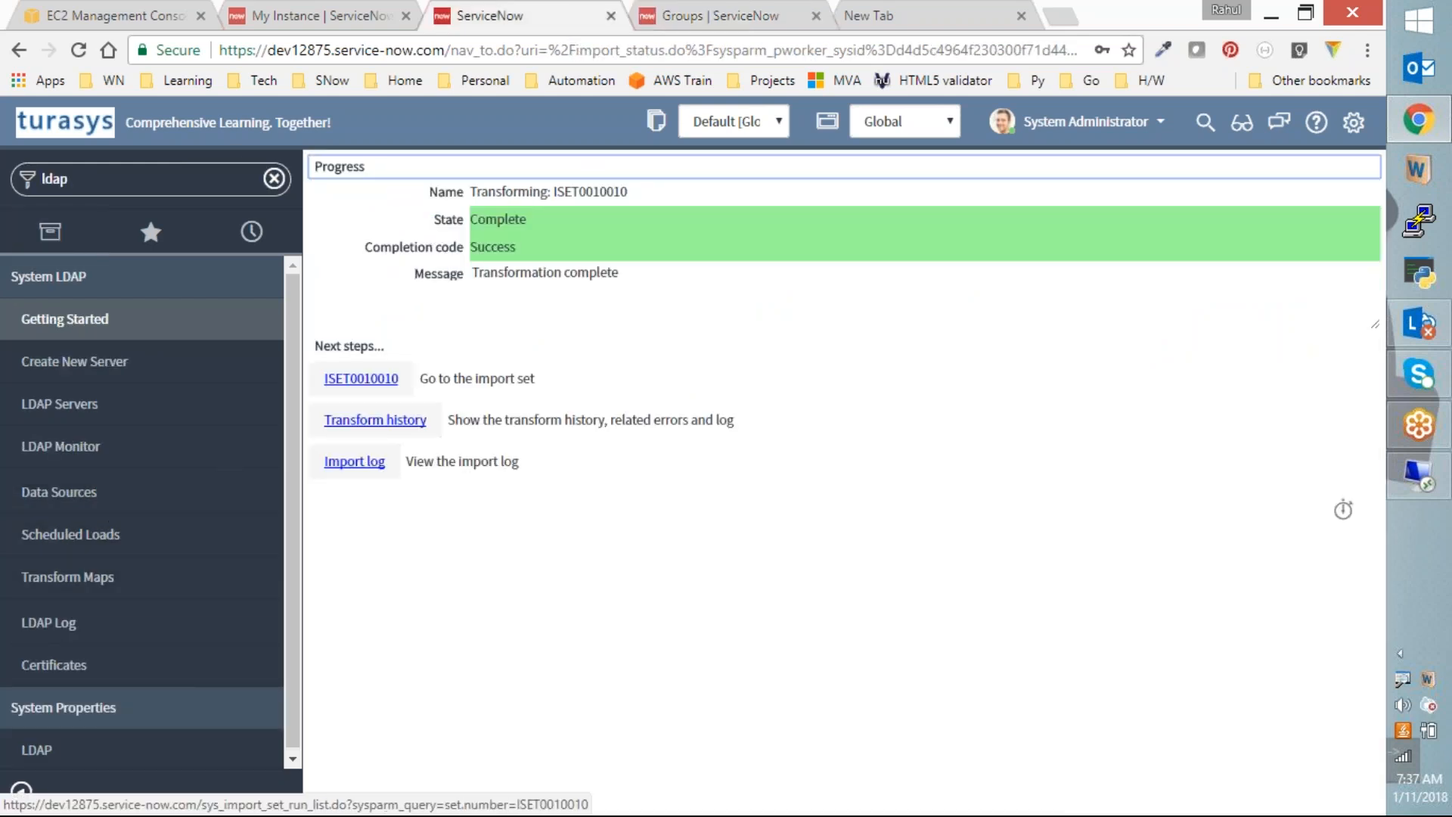
Step: View the transform's import log and filter the navigator for 'import set'
{"action": "left_click", "coordinate": [372, 463]}
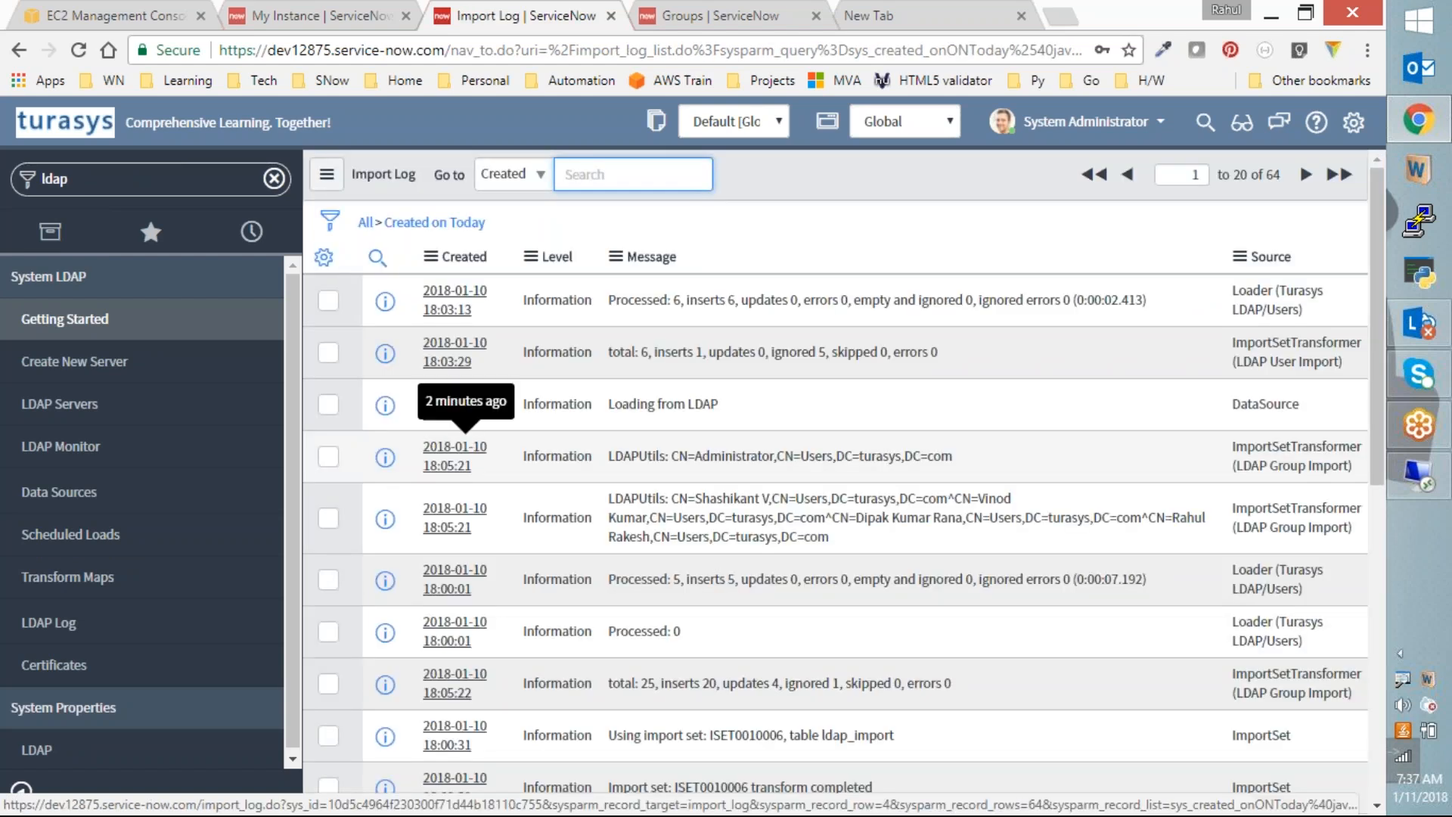
{"action": "left_click", "coordinate": [202, 178]}
{"action": "type", "text": "import set"}
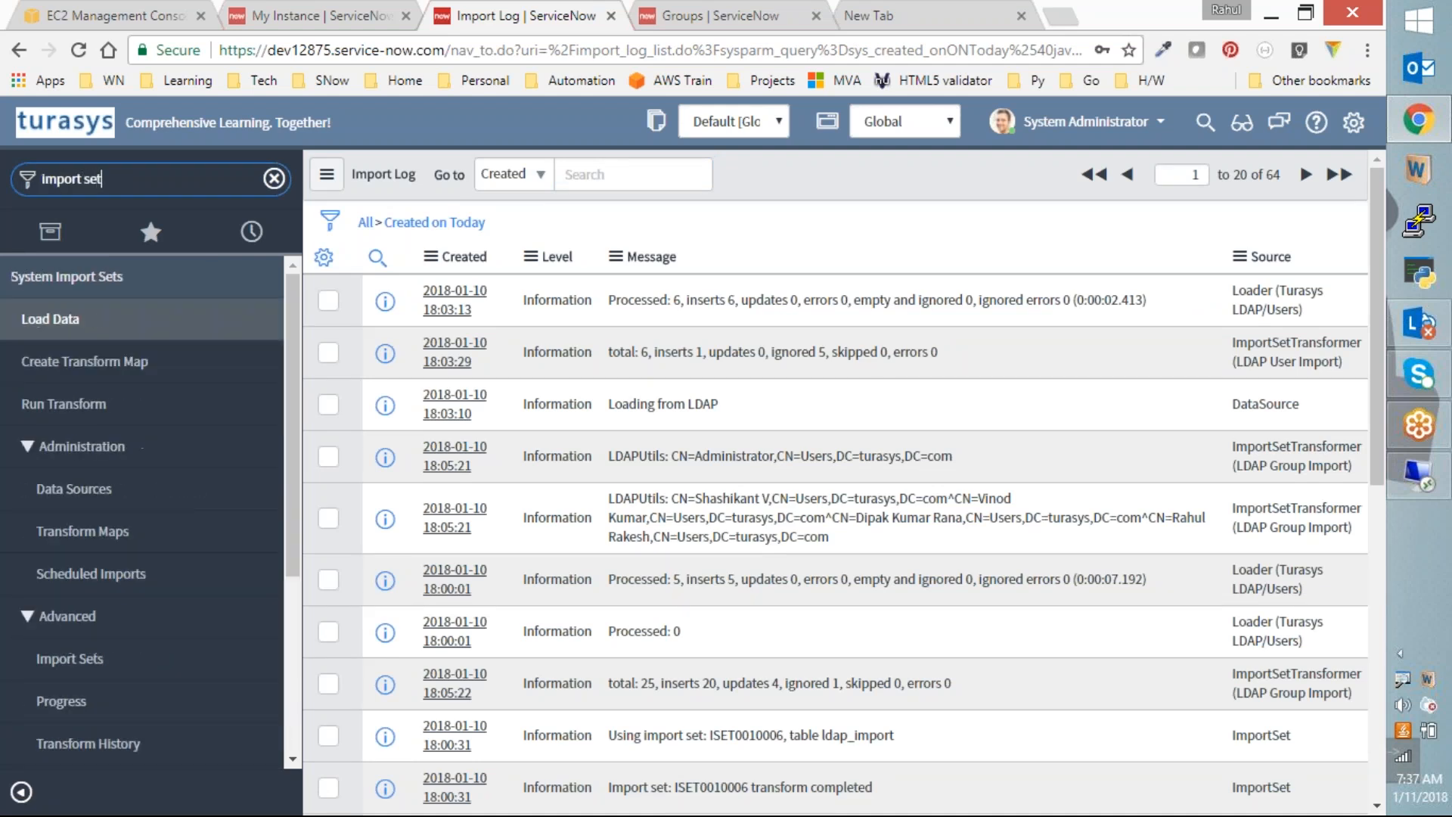
Step: Open import set ISET0010010 and review all 25 rows across both pages
{"action": "left_click", "coordinate": [83, 656]}
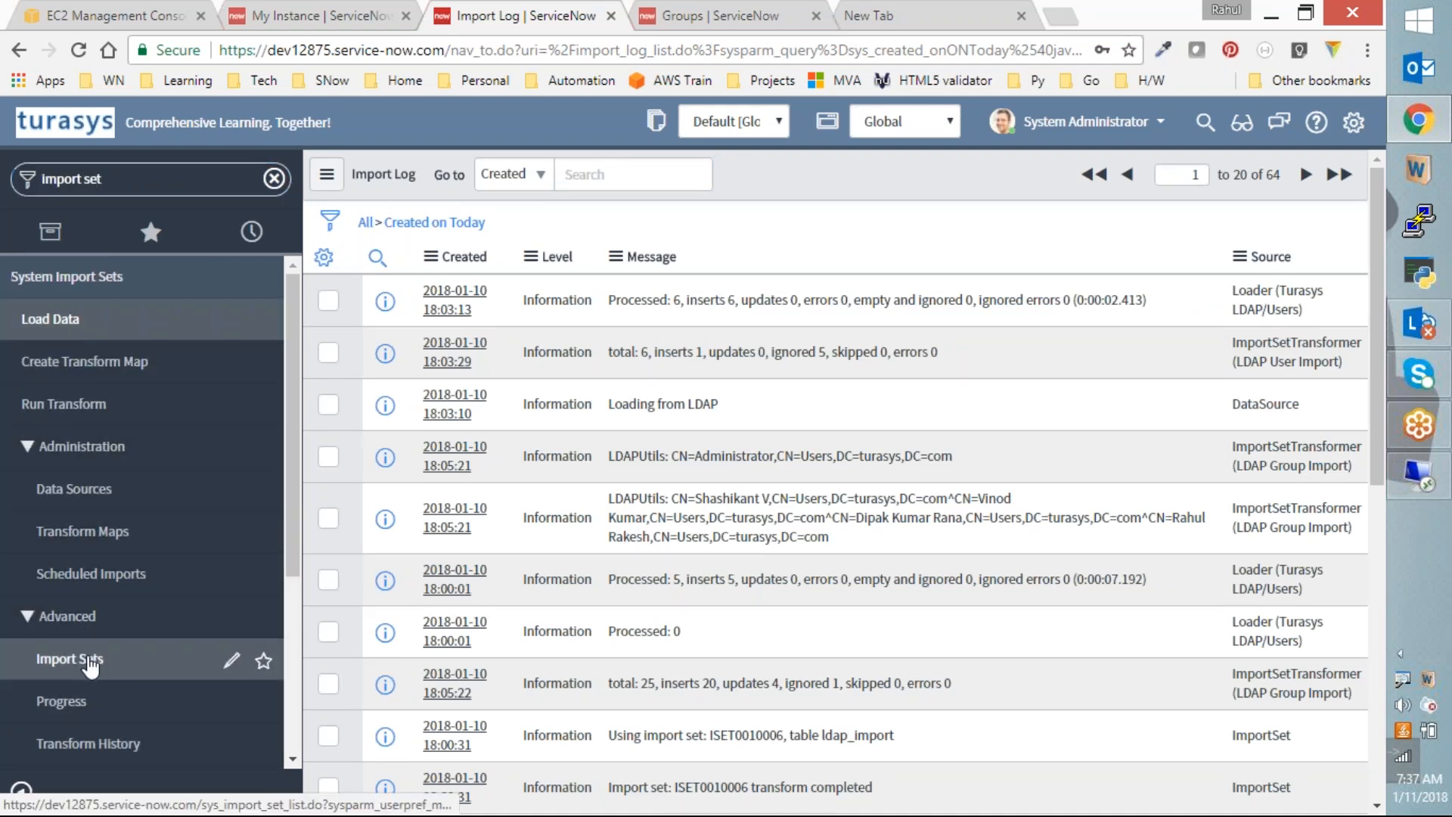
{"action": "scroll", "coordinate": [831, 491], "scroll_direction": "down", "scroll_amount": 2}
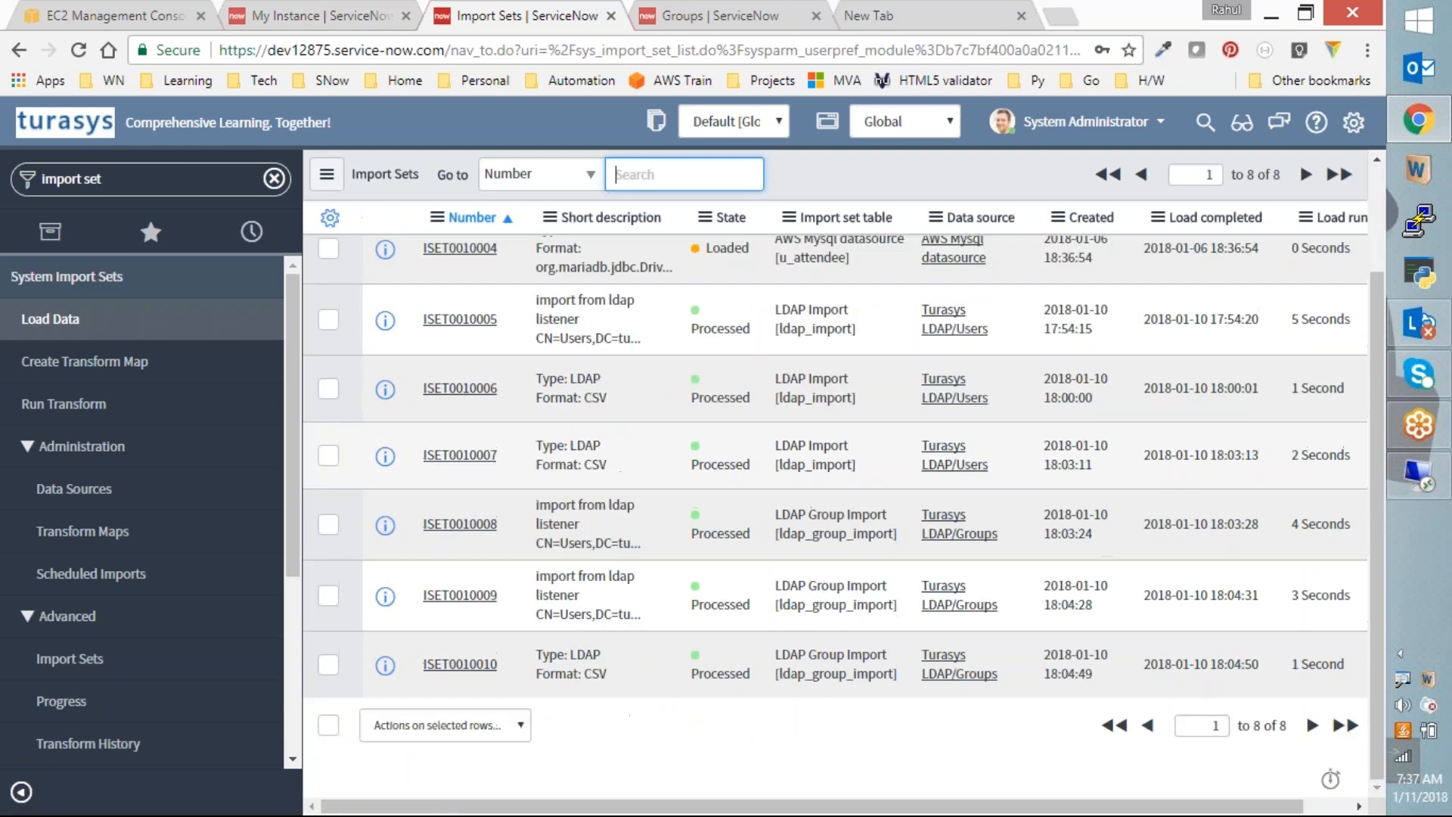
{"action": "left_click", "coordinate": [454, 665]}
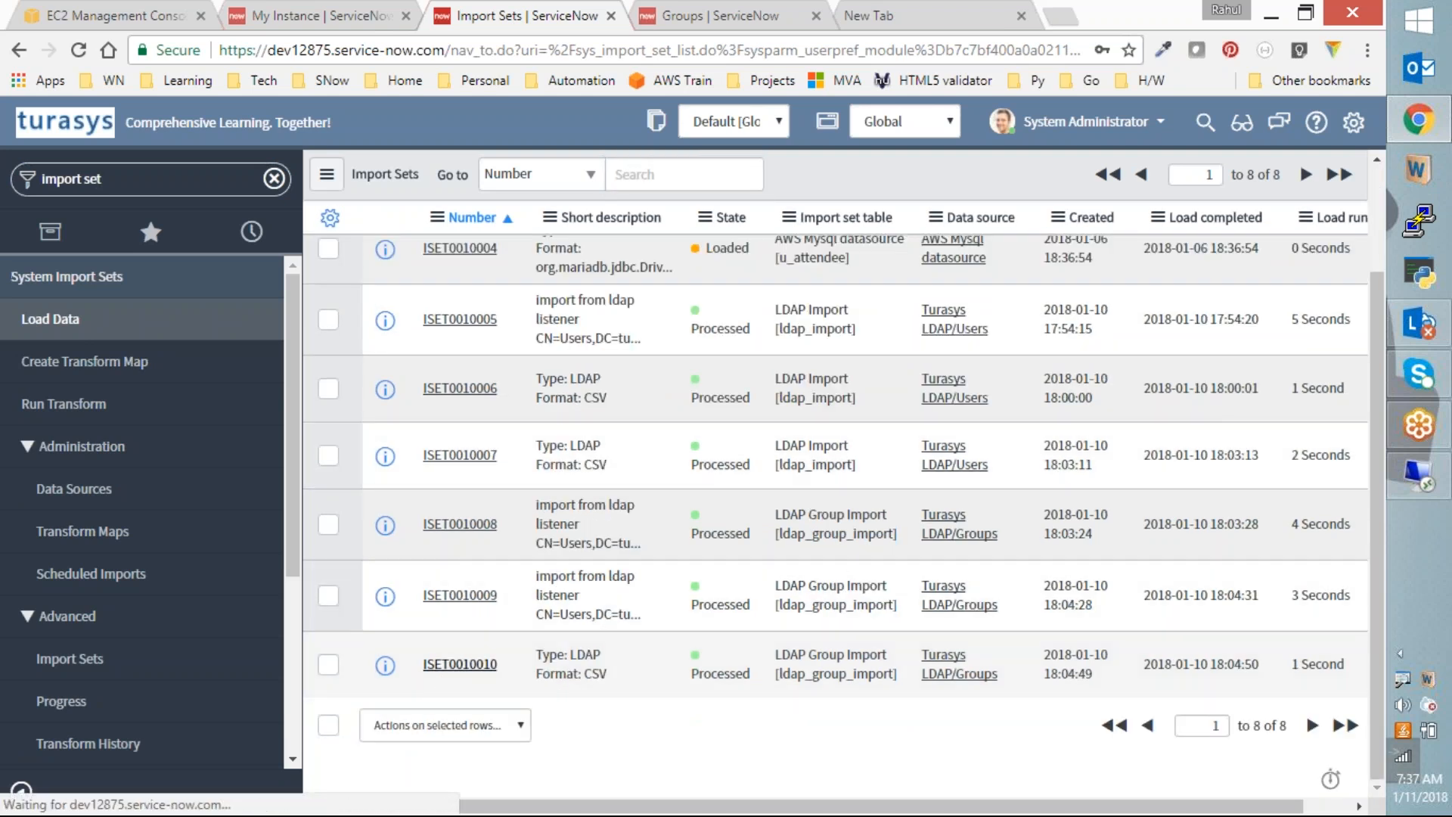
{"action": "scroll", "coordinate": [786, 529], "scroll_direction": "down", "scroll_amount": 5}
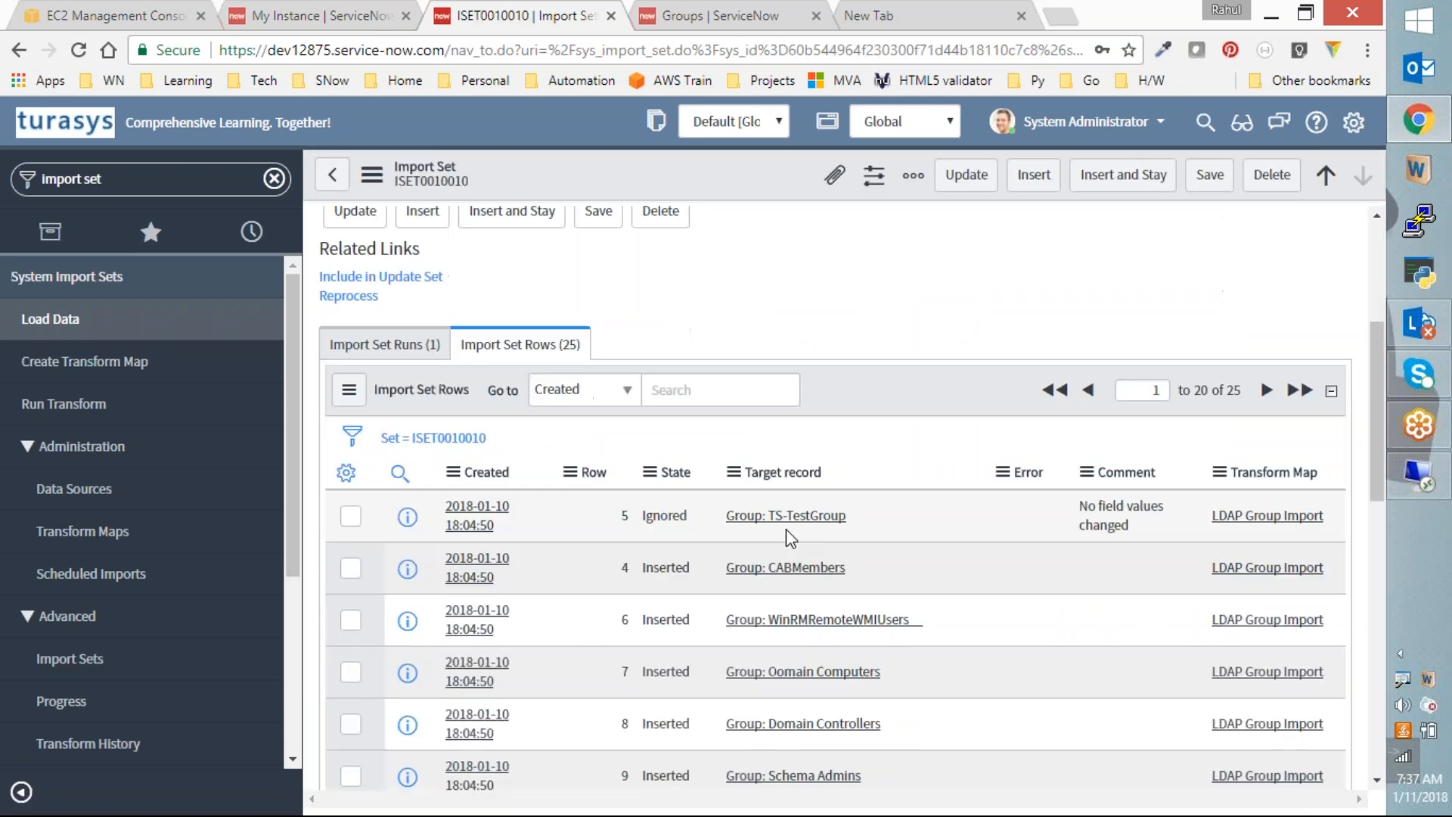
{"action": "scroll", "coordinate": [851, 356], "scroll_direction": "down", "scroll_amount": 4}
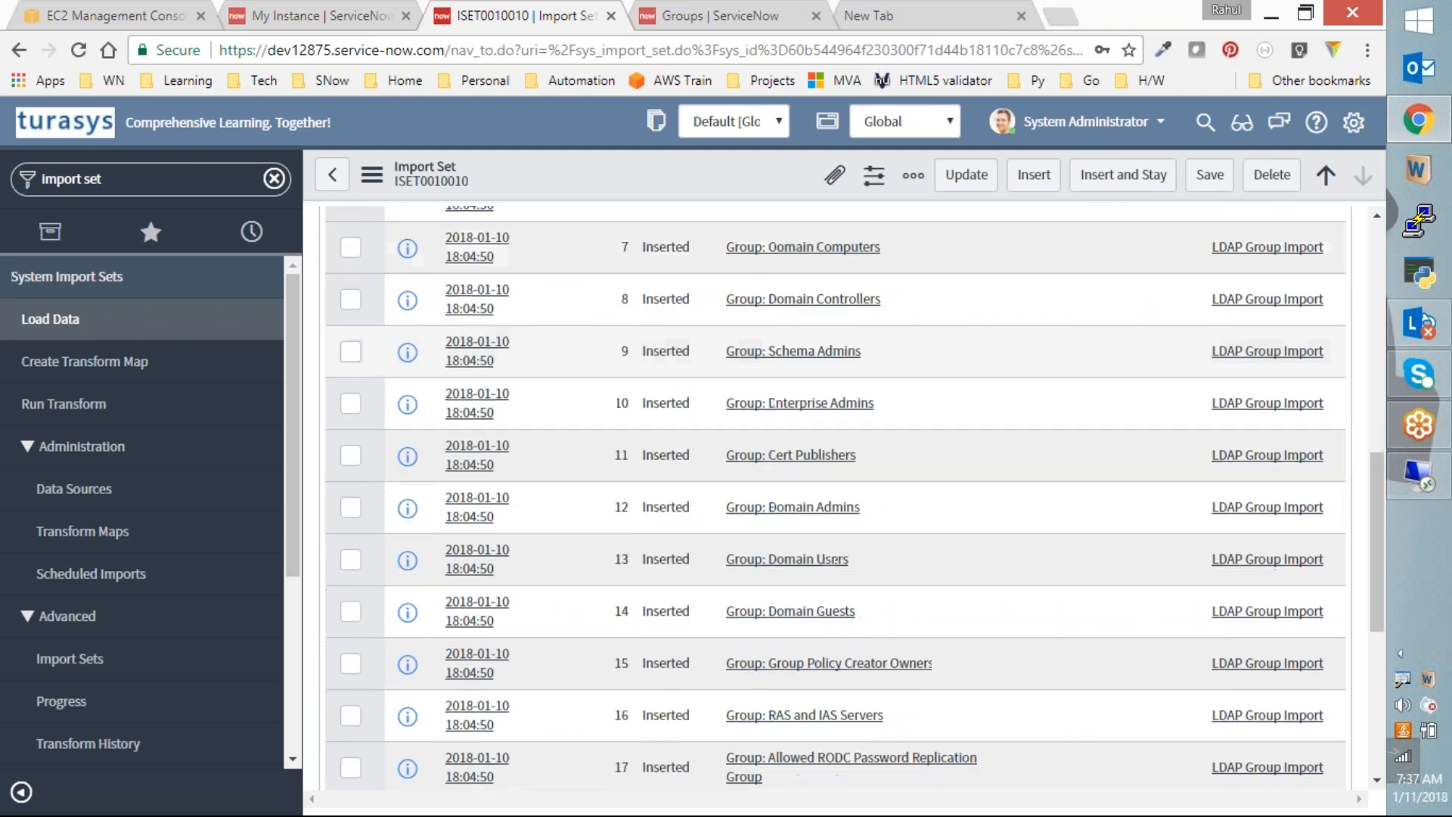
{"action": "scroll", "coordinate": [860, 450], "scroll_direction": "up", "scroll_amount": 4}
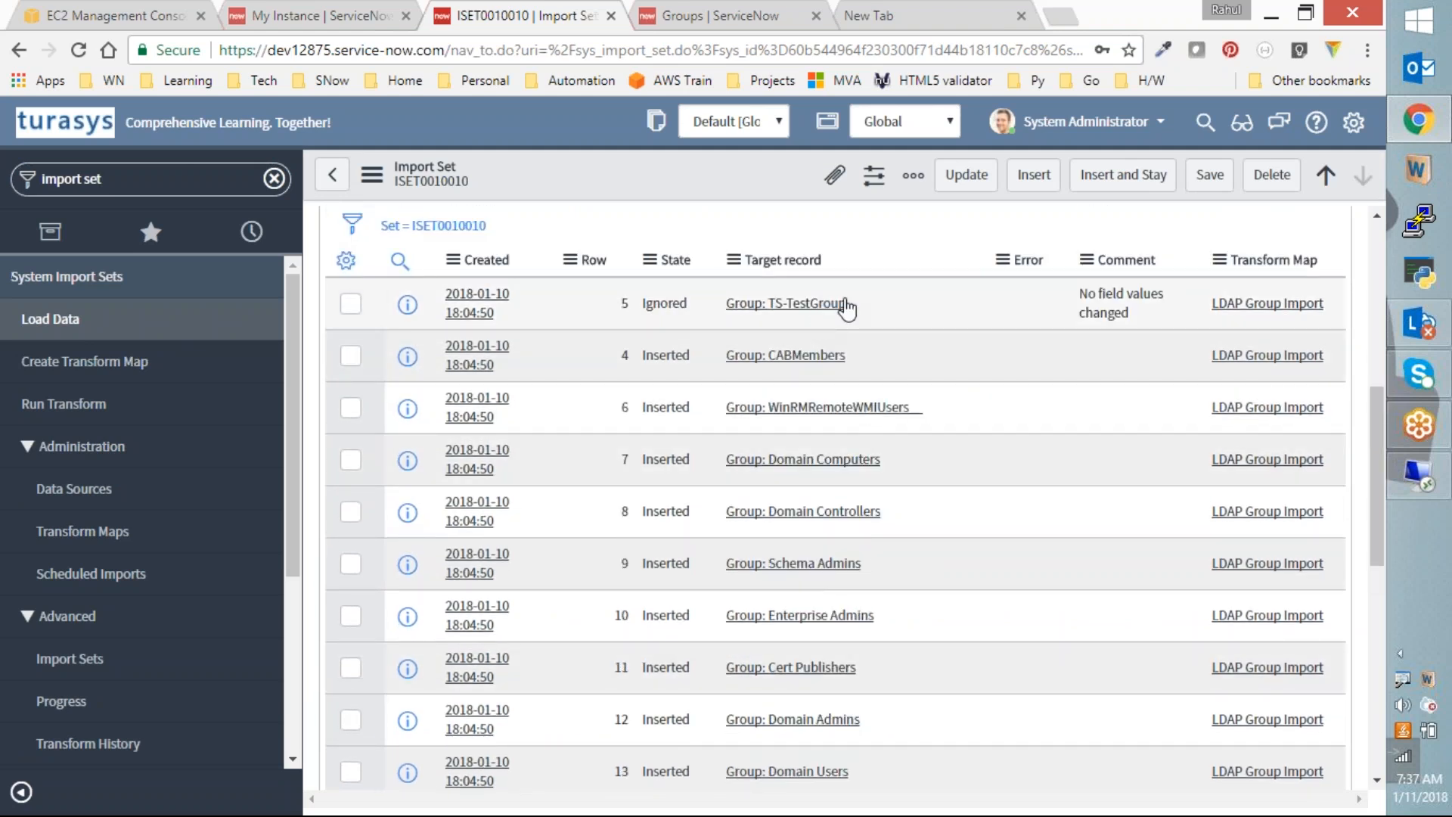
{"action": "scroll", "coordinate": [847, 351], "scroll_direction": "down", "scroll_amount": 1}
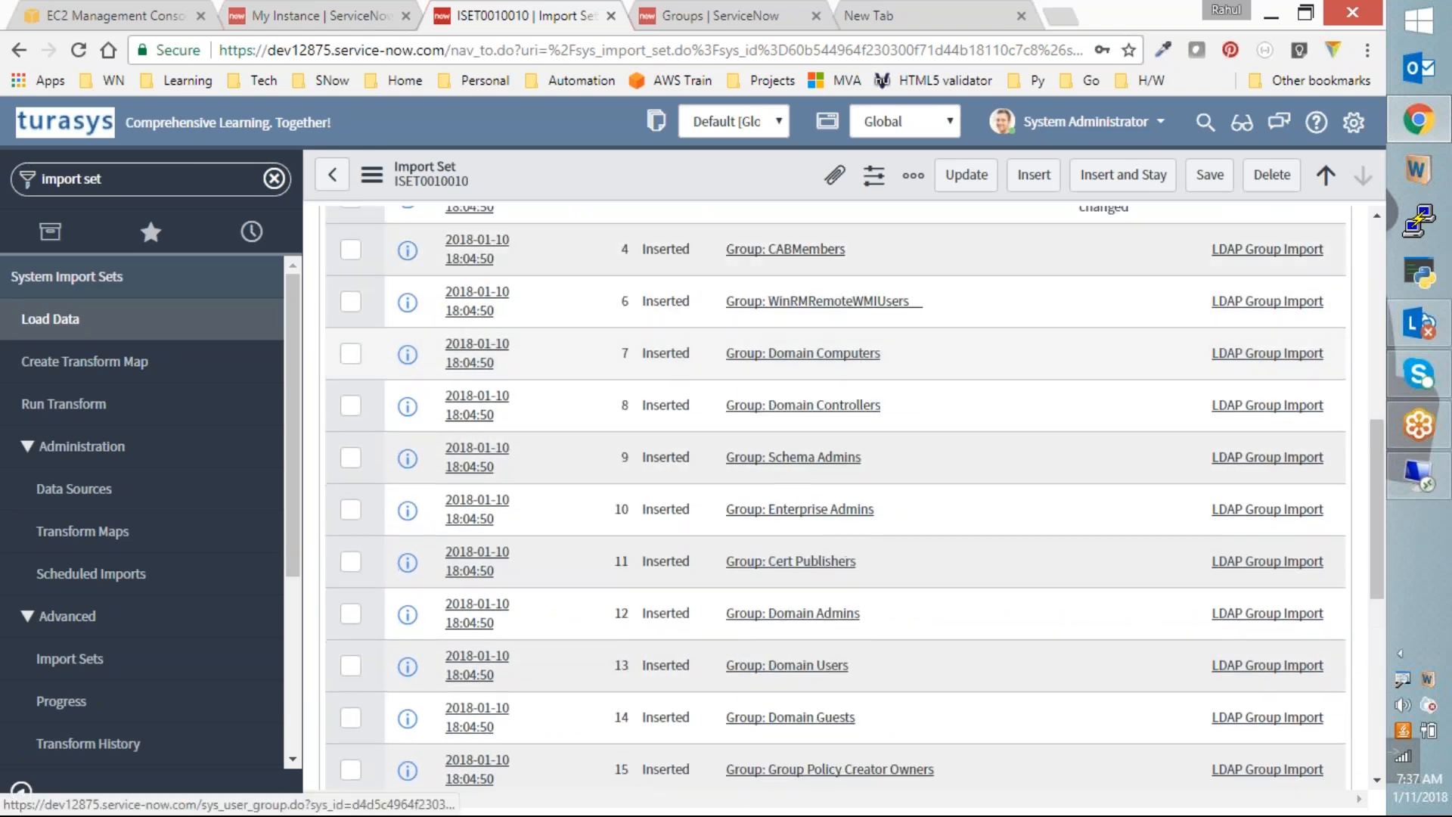
{"action": "scroll", "coordinate": [843, 420], "scroll_direction": "down", "scroll_amount": 5}
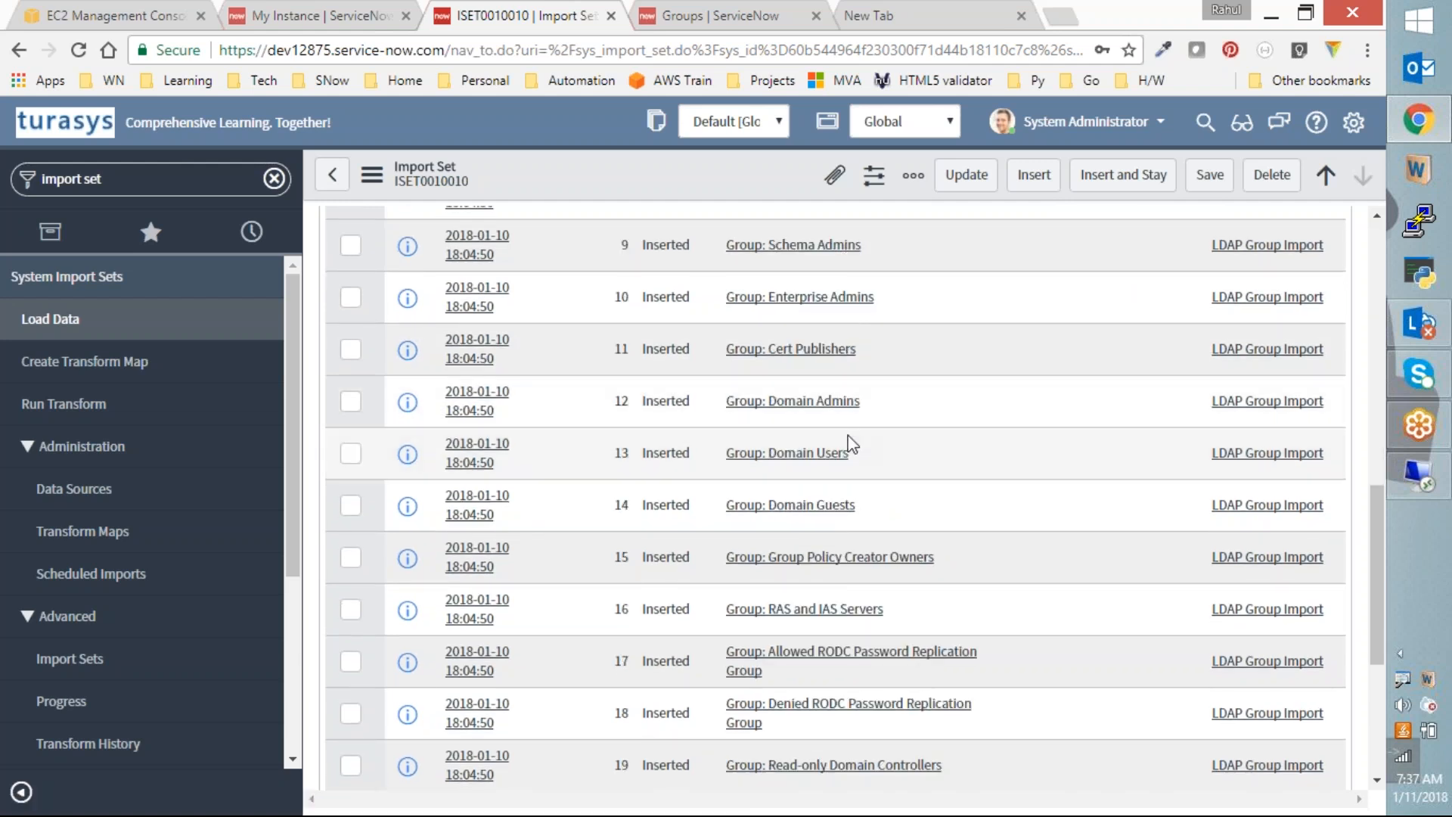
{"action": "scroll", "coordinate": [850, 440], "scroll_direction": "down", "scroll_amount": 3}
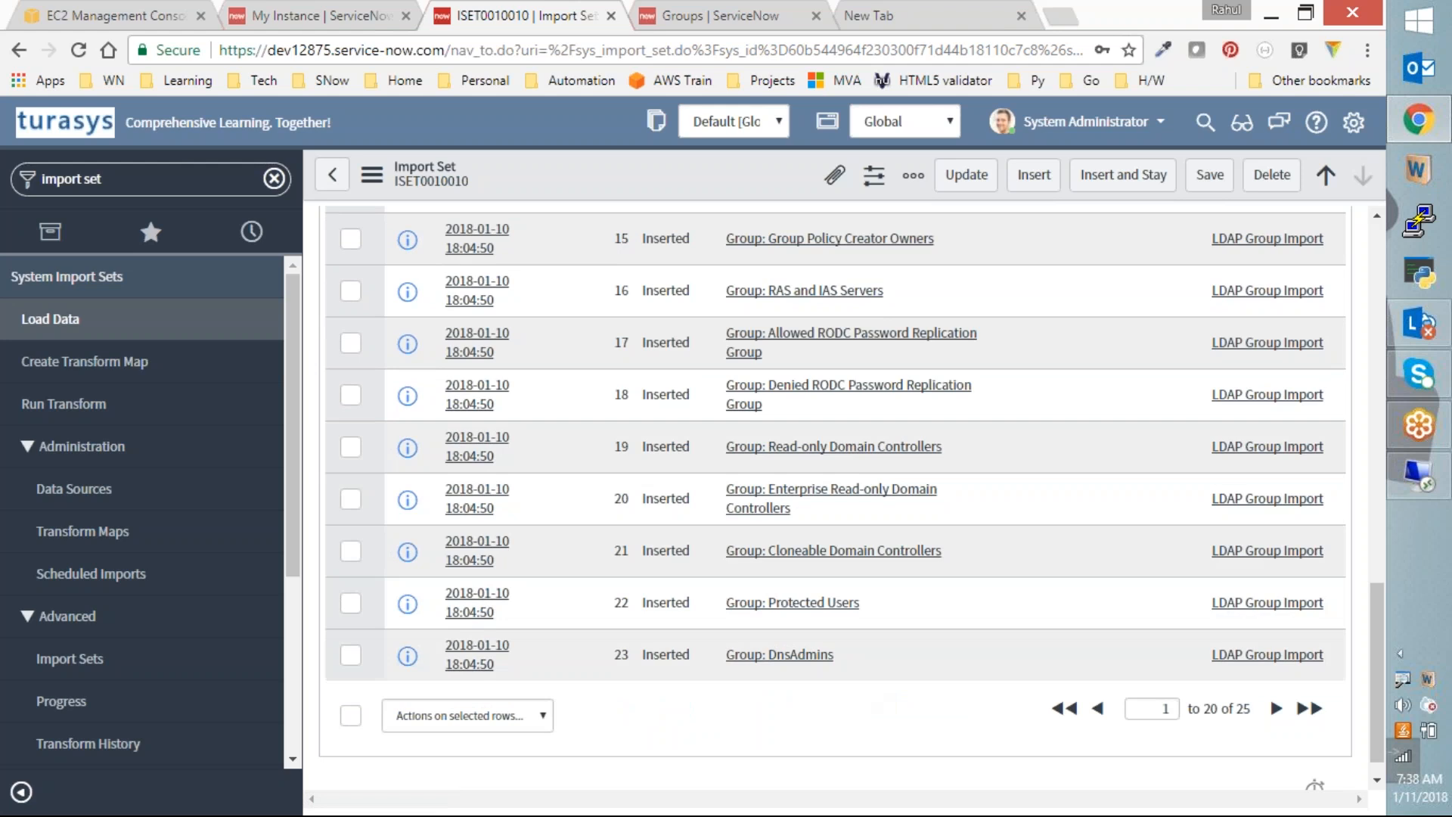
{"action": "left_click", "coordinate": [1275, 708]}
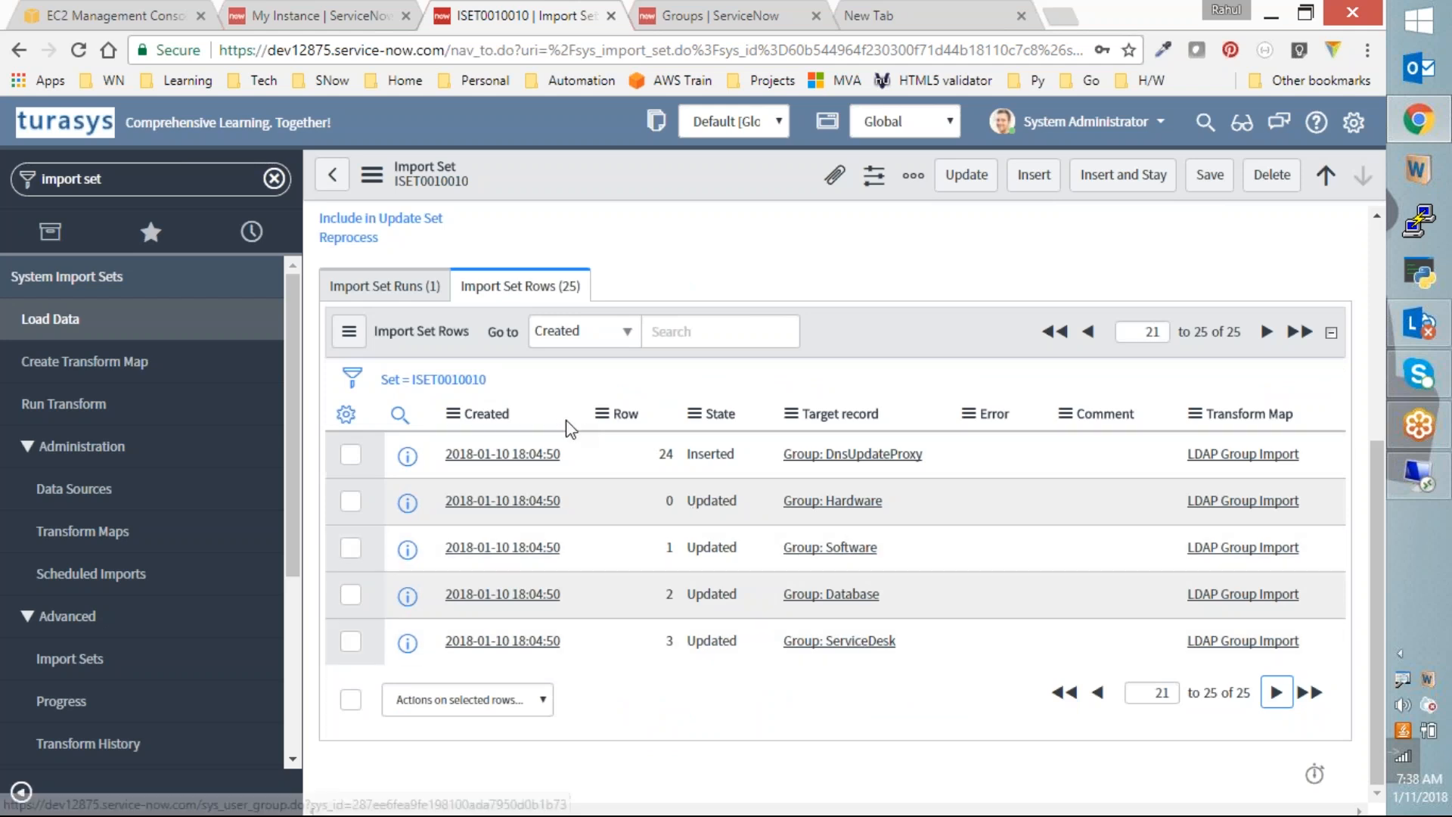
{"action": "scroll", "coordinate": [870, 655], "scroll_direction": "up", "scroll_amount": 3}
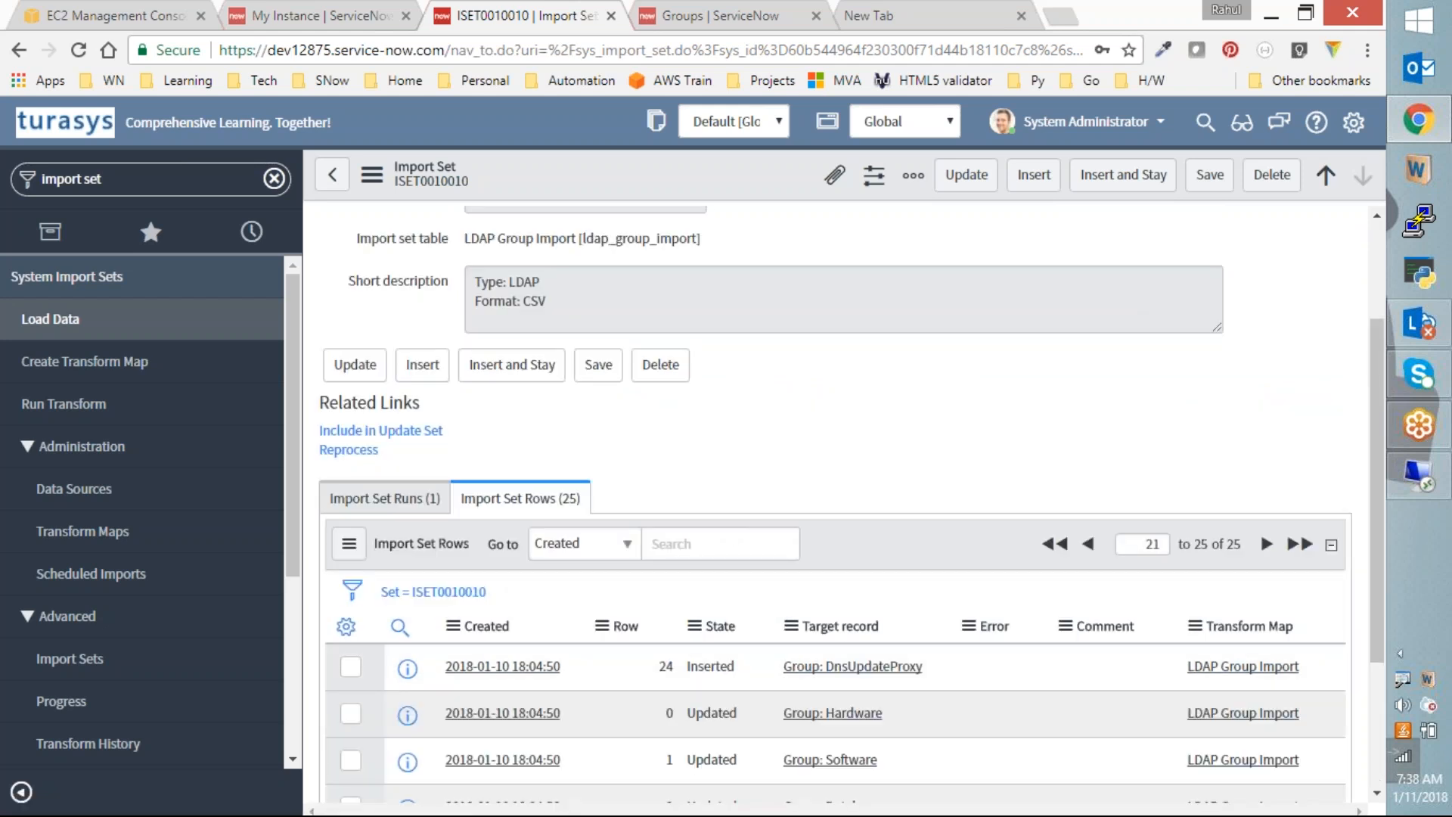
Step: Reprocess ISET0010010 and rerun the transform with the LDAP Group Import map
{"action": "left_click", "coordinate": [349, 450]}
{"action": "scroll", "coordinate": [865, 583], "scroll_direction": "down", "scroll_amount": 6}
{"action": "scroll", "coordinate": [912, 632], "scroll_direction": "down", "scroll_amount": 5}
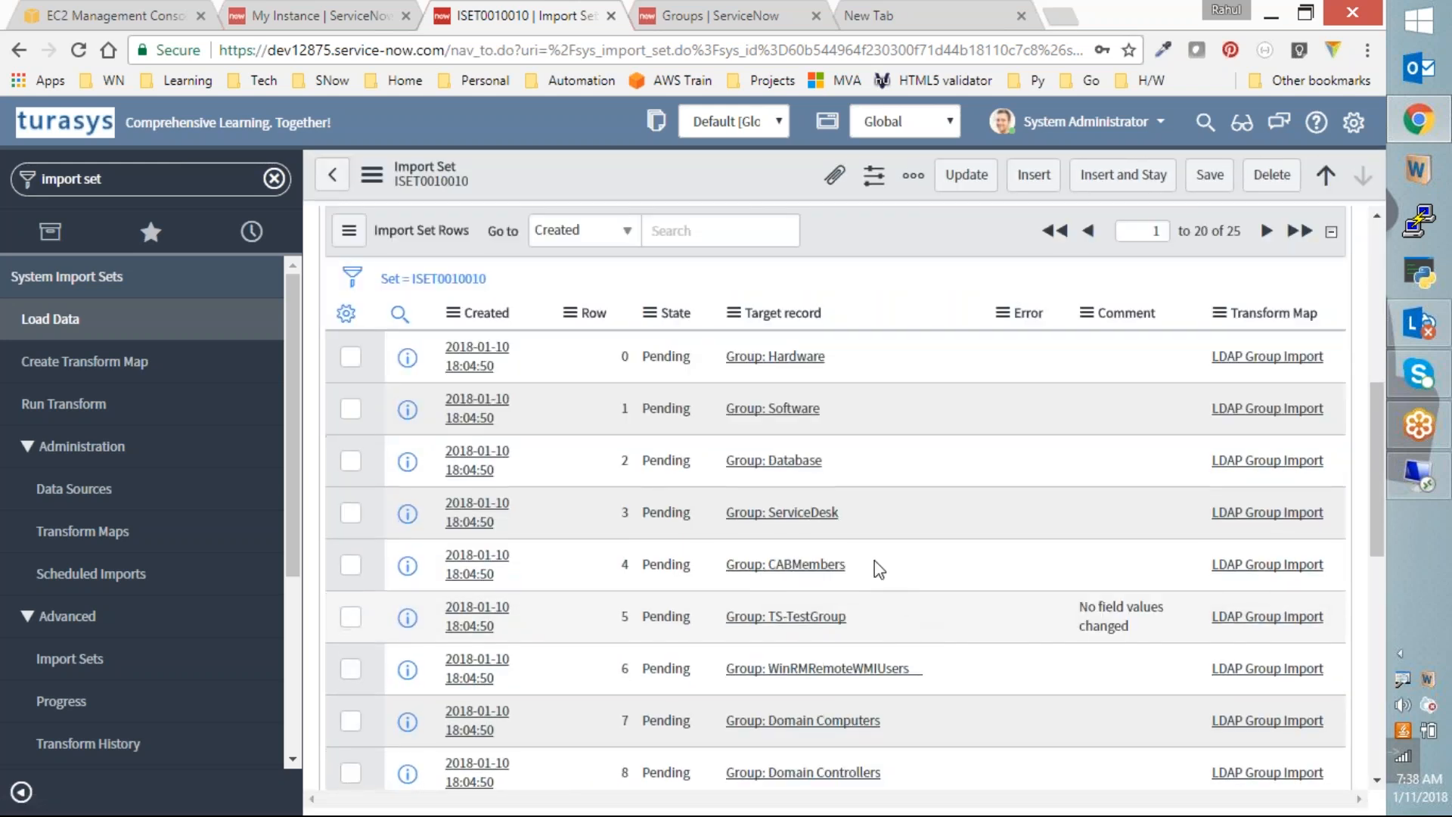
{"action": "scroll", "coordinate": [875, 560], "scroll_direction": "up", "scroll_amount": 10}
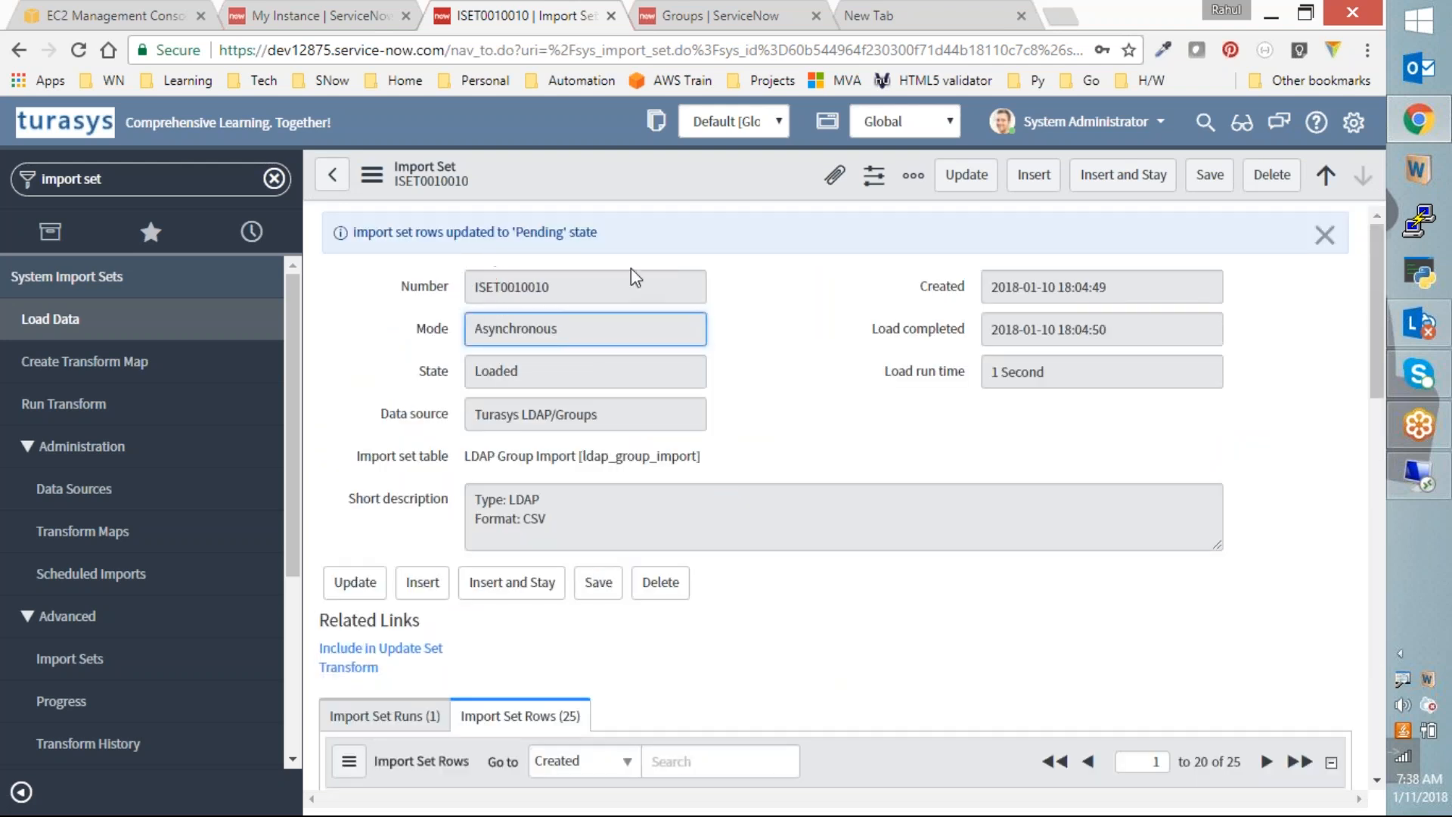
{"action": "left_click", "coordinate": [363, 669]}
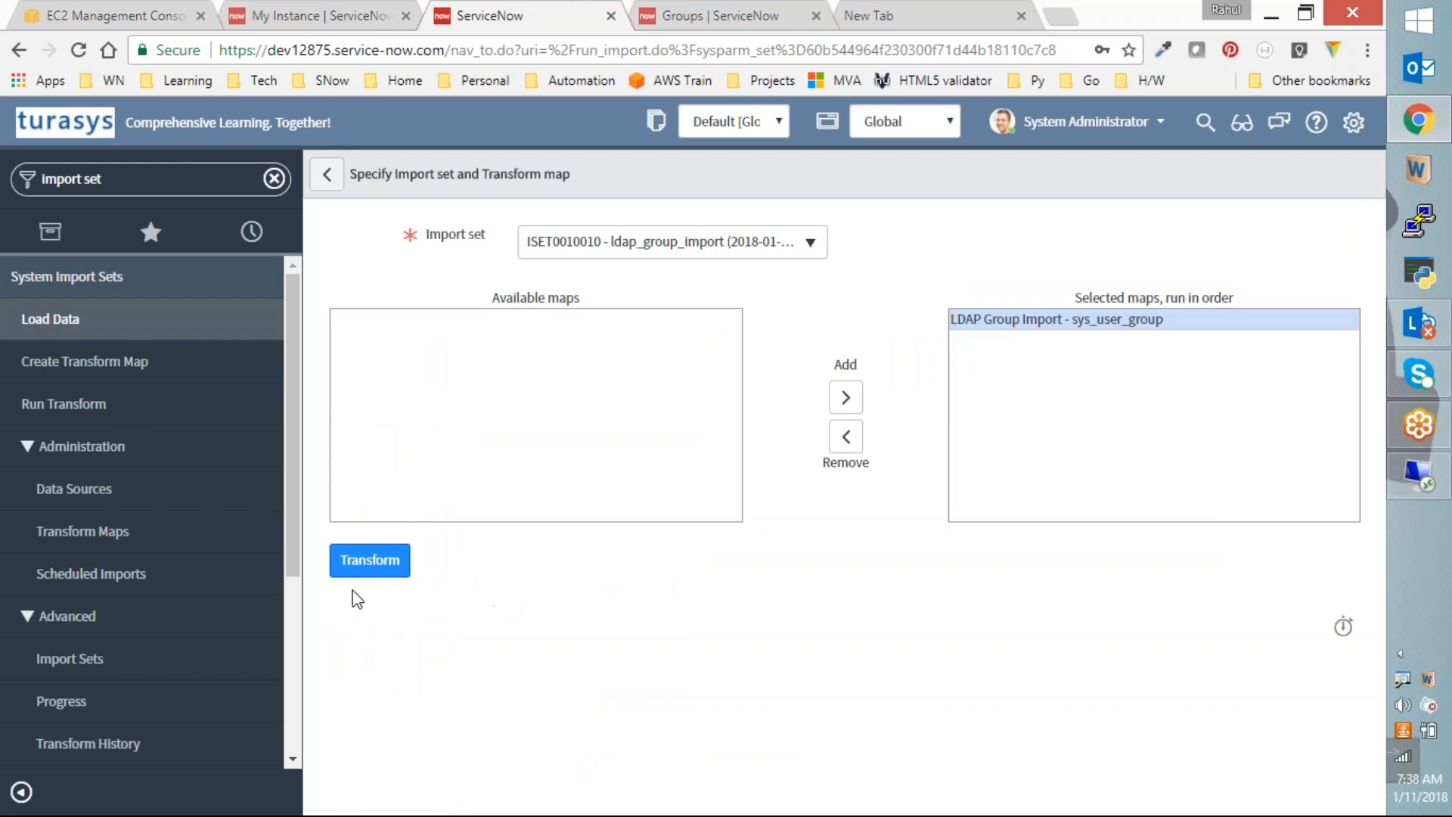
{"action": "left_click", "coordinate": [368, 563]}
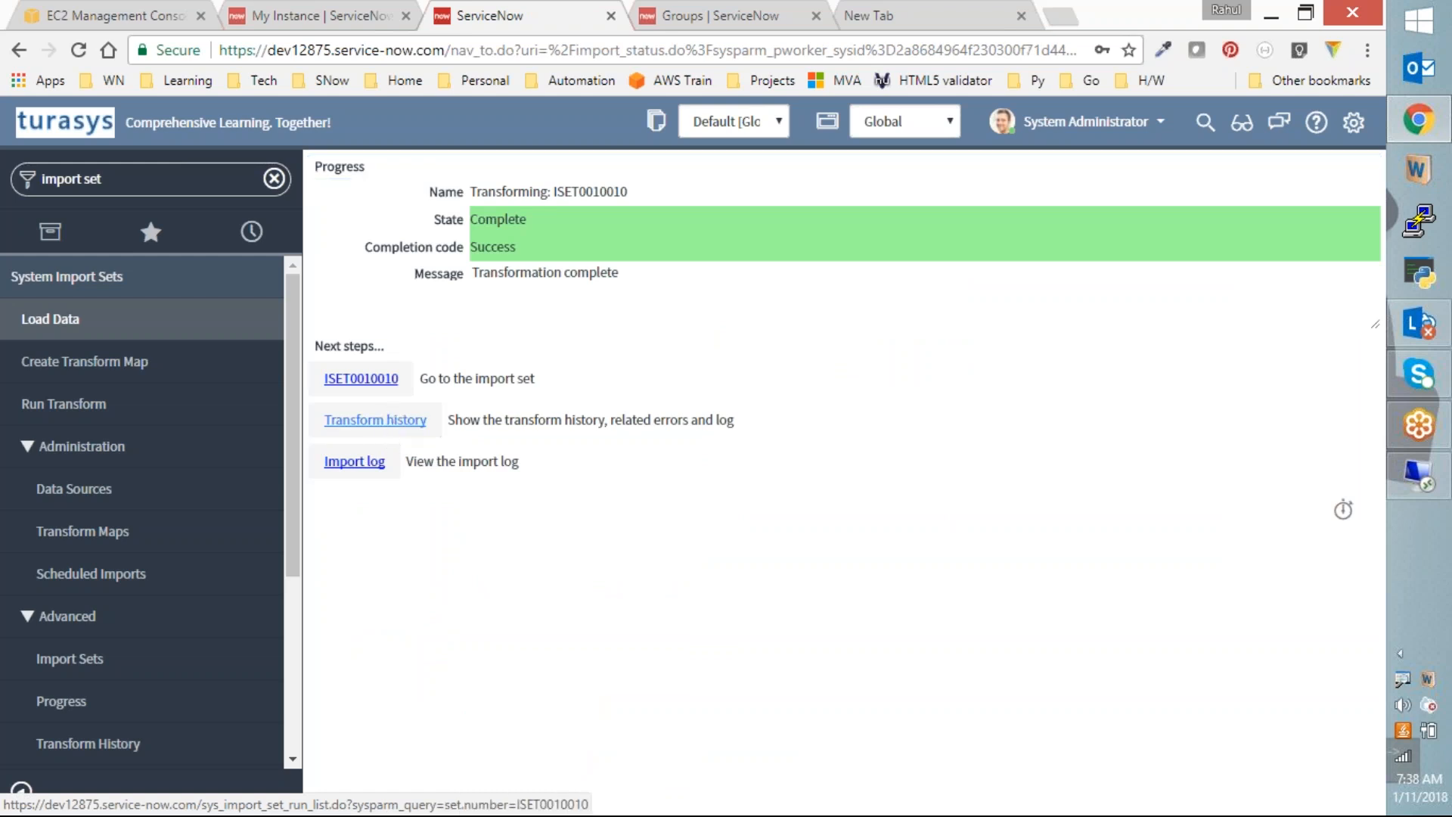
Step: Open the transform histories in a new tab, showing both runs
{"action": "right_click", "coordinate": [387, 416]}
{"action": "left_click", "coordinate": [437, 432]}
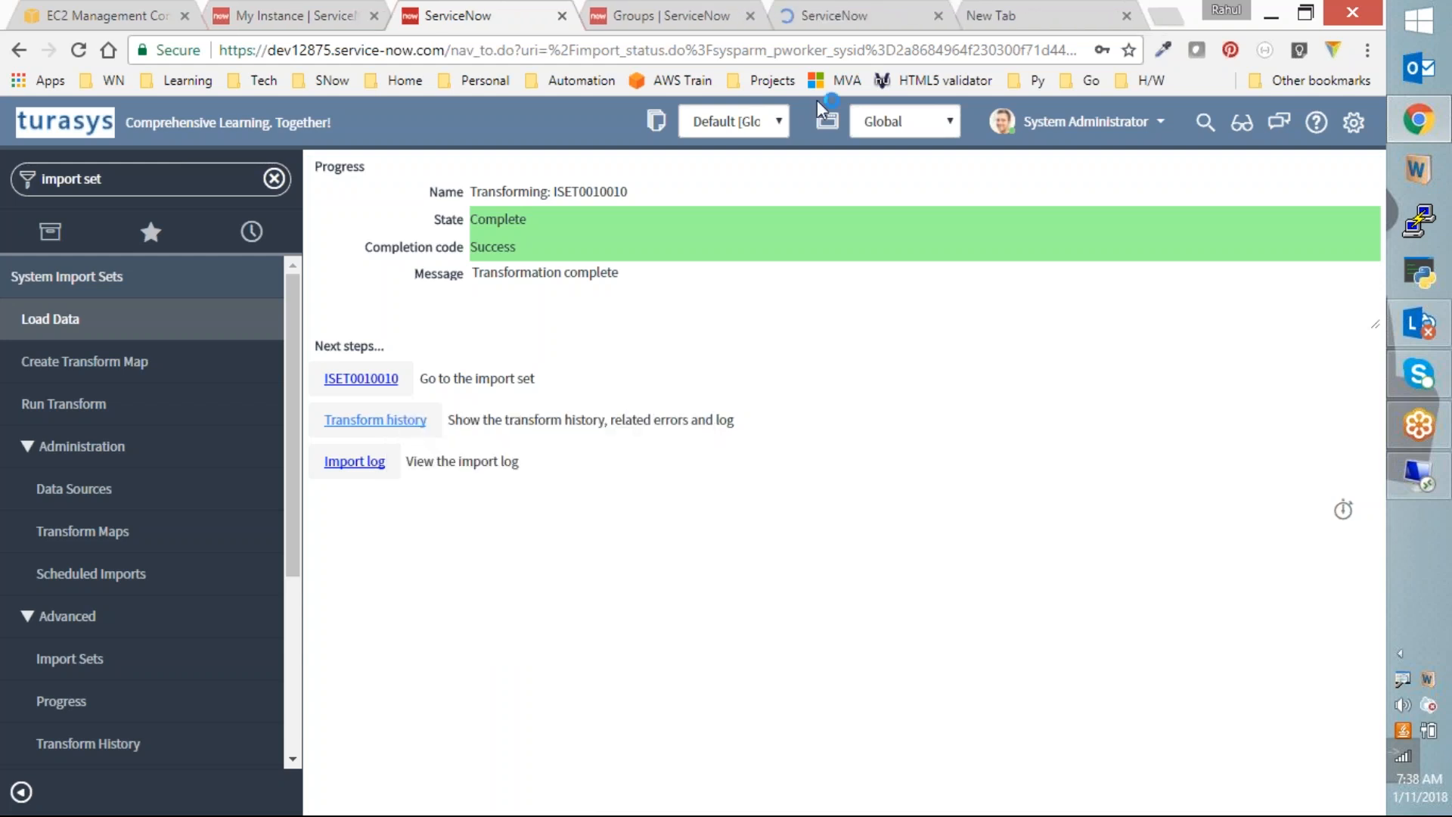
{"action": "left_click", "coordinate": [862, 17]}
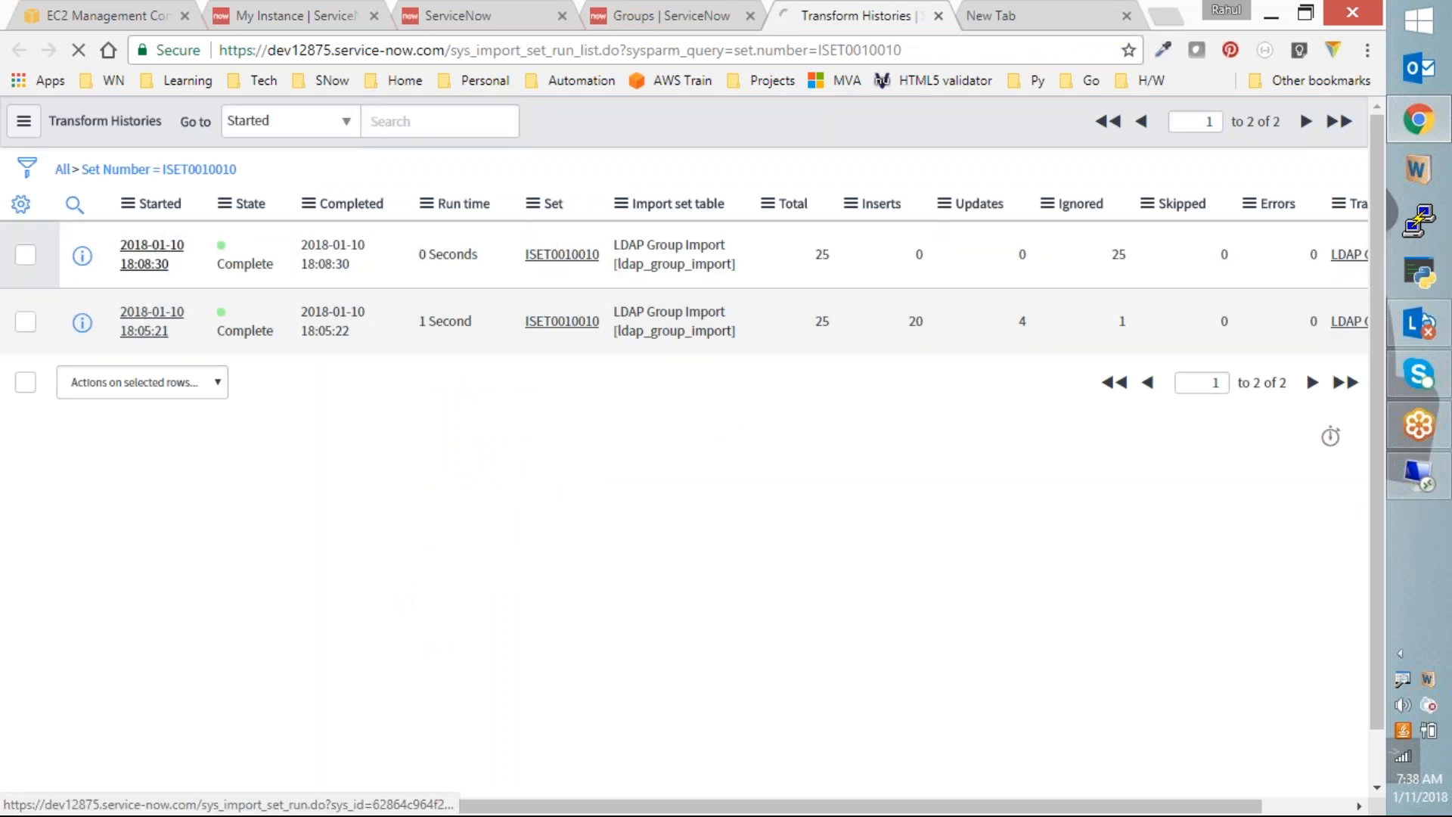
Step: Open the 18:08:30 transform run, review its 12 Import Log entries, and close the tab
{"action": "left_click", "coordinate": [151, 262]}
{"action": "scroll", "coordinate": [304, 477], "scroll_direction": "down", "scroll_amount": 1}
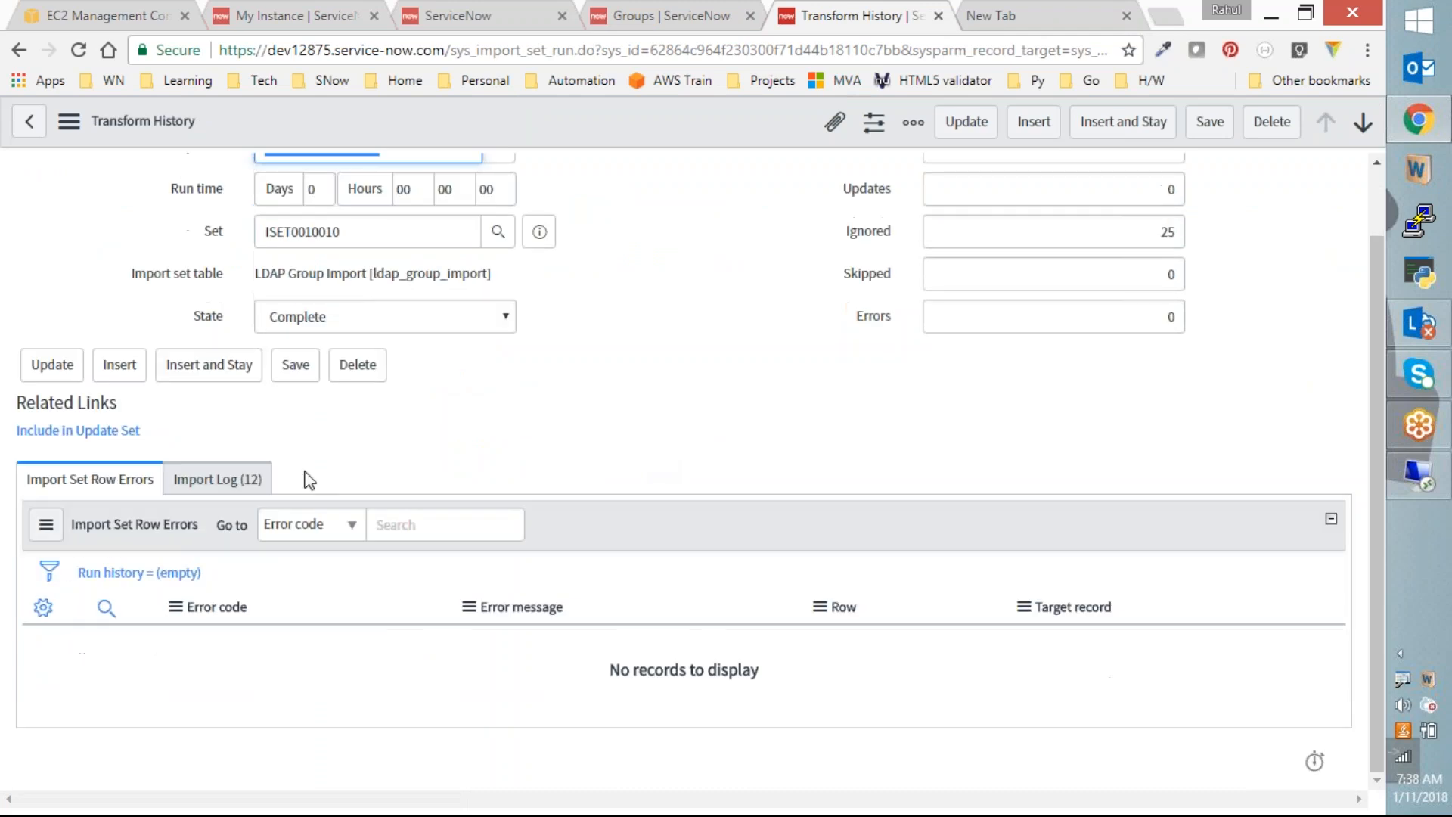
{"action": "left_click", "coordinate": [215, 479]}
{"action": "scroll", "coordinate": [687, 506], "scroll_direction": "down", "scroll_amount": 4}
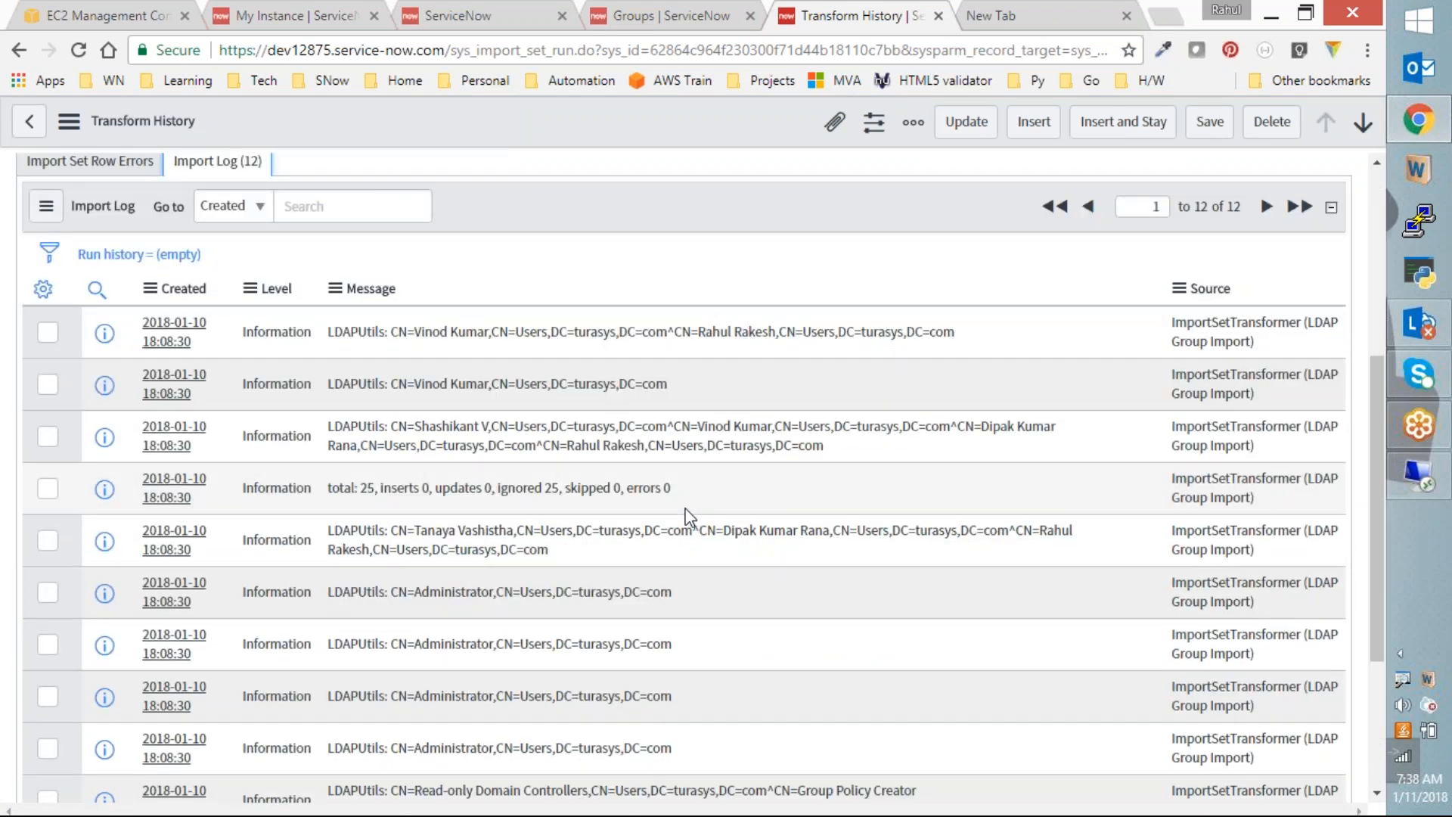
{"action": "scroll", "coordinate": [823, 570], "scroll_direction": "down", "scroll_amount": 3}
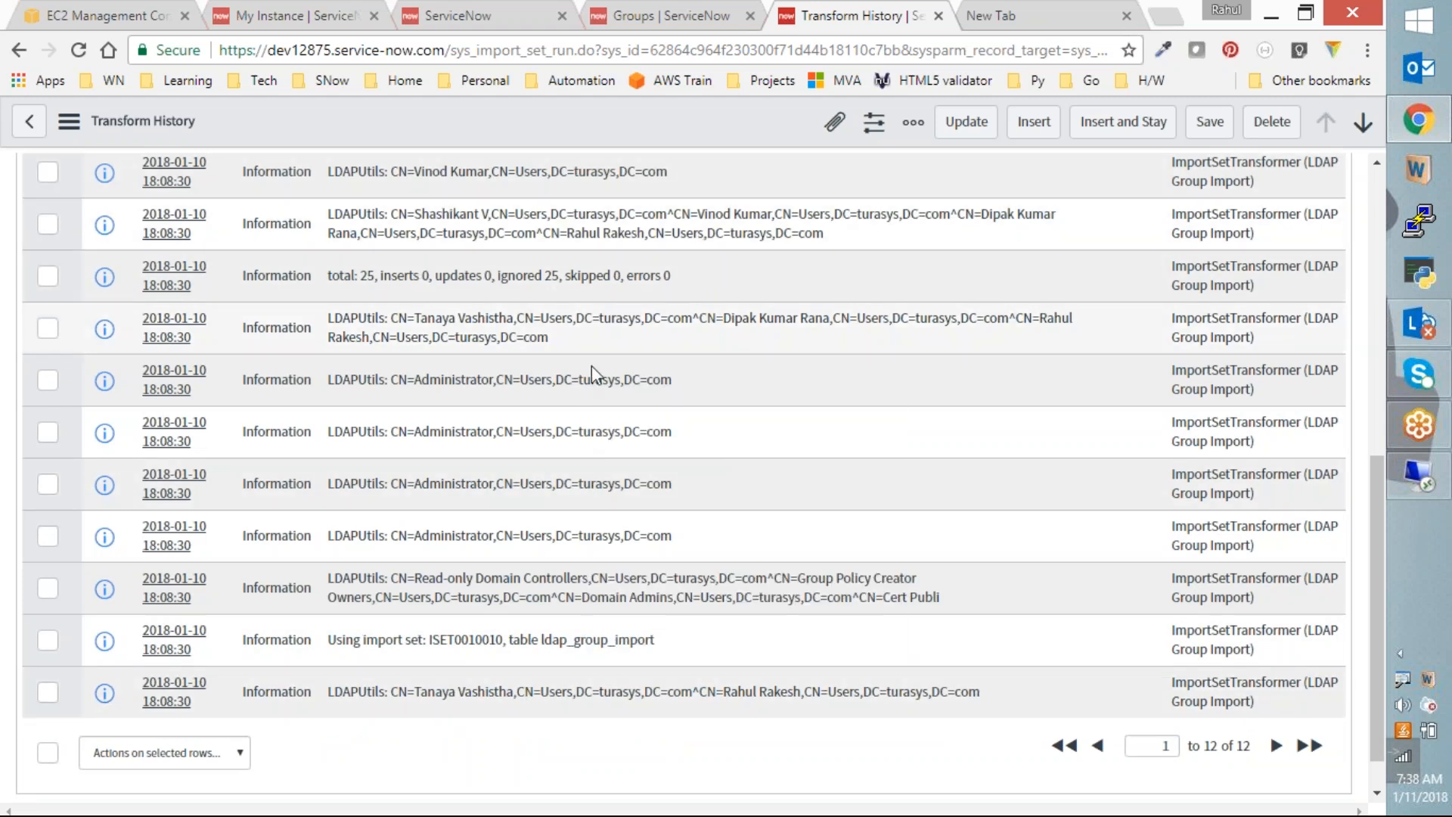
{"action": "scroll", "coordinate": [591, 365], "scroll_direction": "down", "scroll_amount": 1}
{"action": "scroll", "coordinate": [658, 508], "scroll_direction": "up", "scroll_amount": 4}
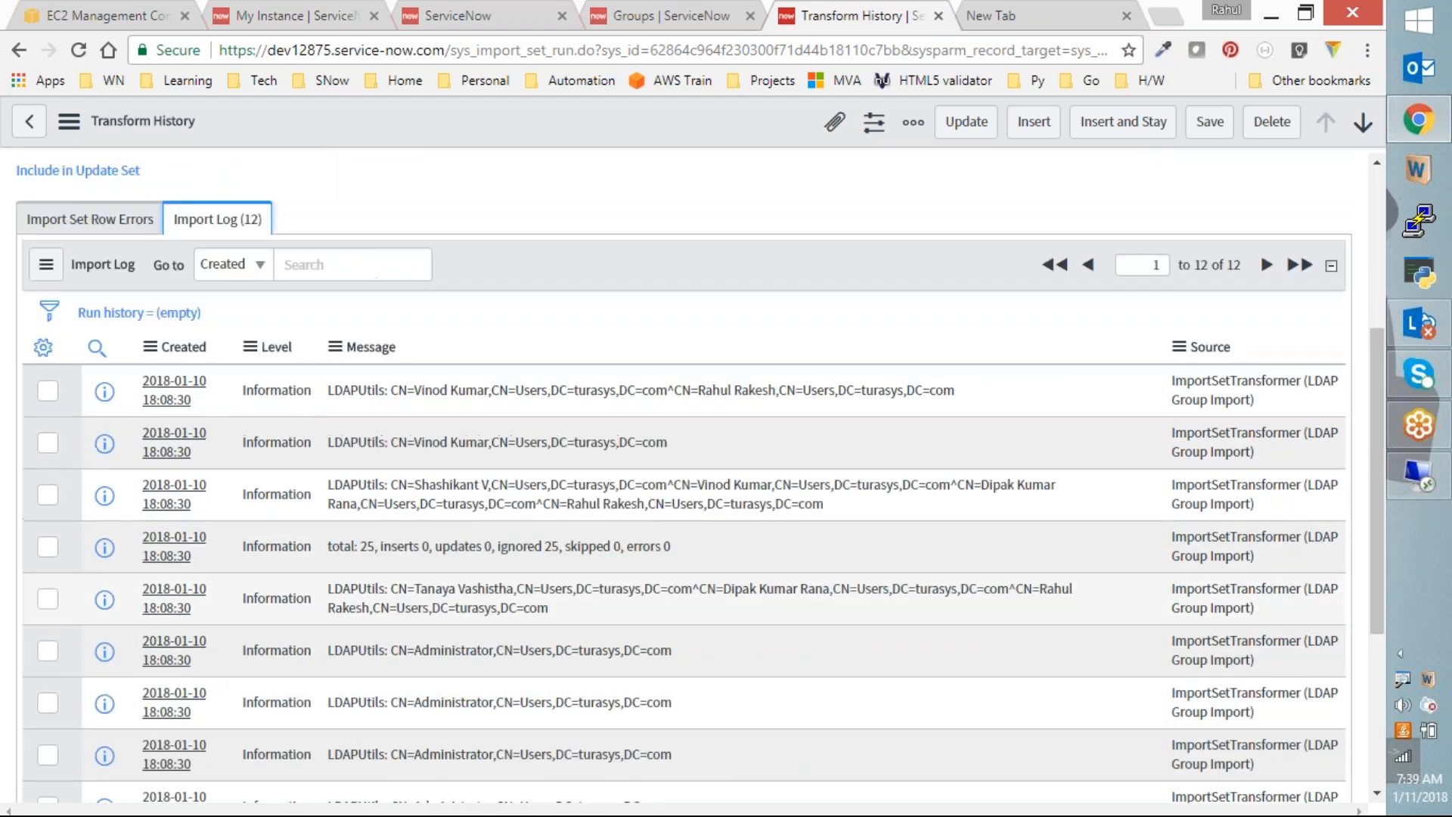
{"action": "left_click", "coordinate": [938, 16]}
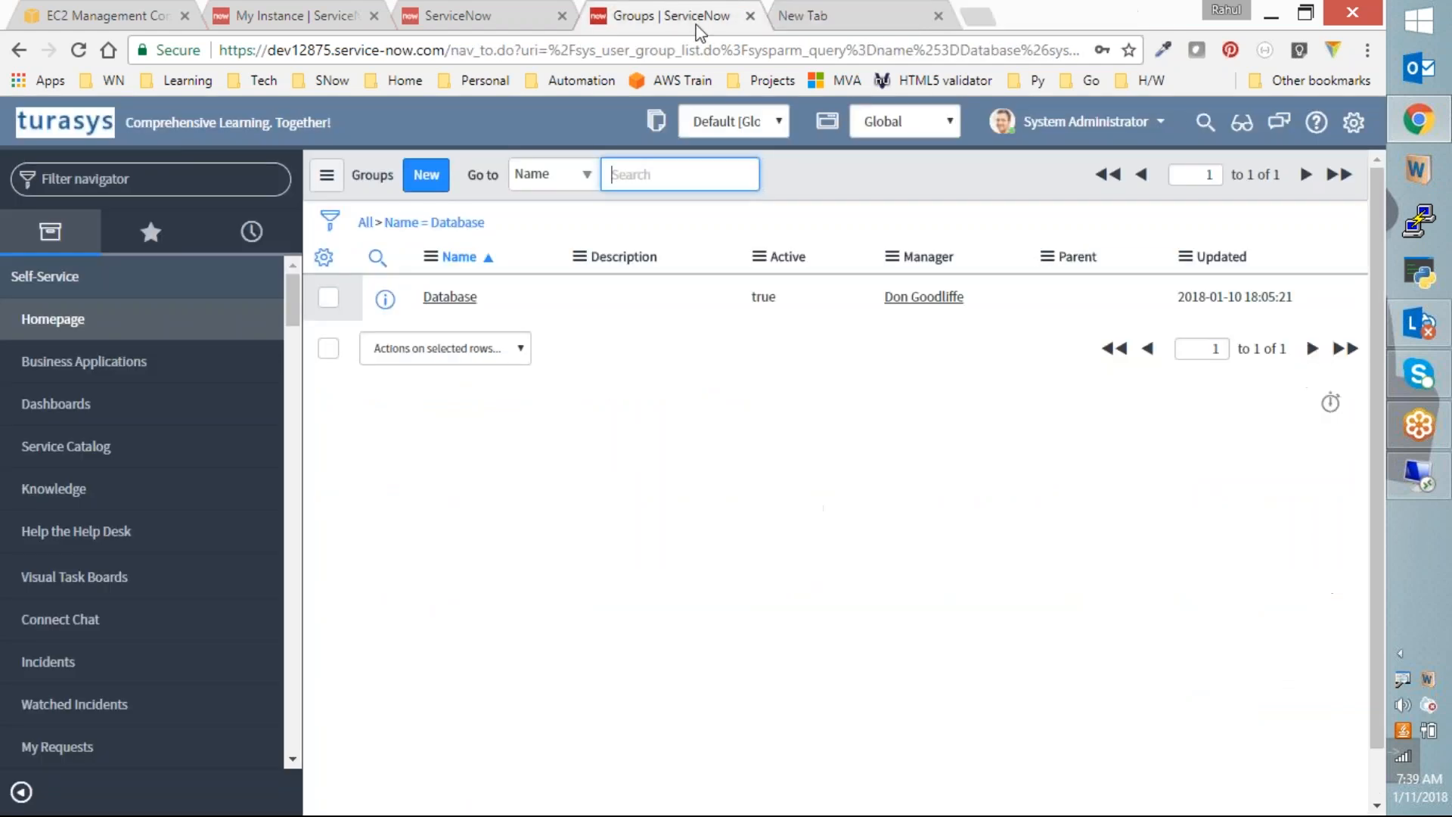
Step: Return to the Groups list via the navigator filter 'user adm'
{"action": "left_click", "coordinate": [513, 12]}
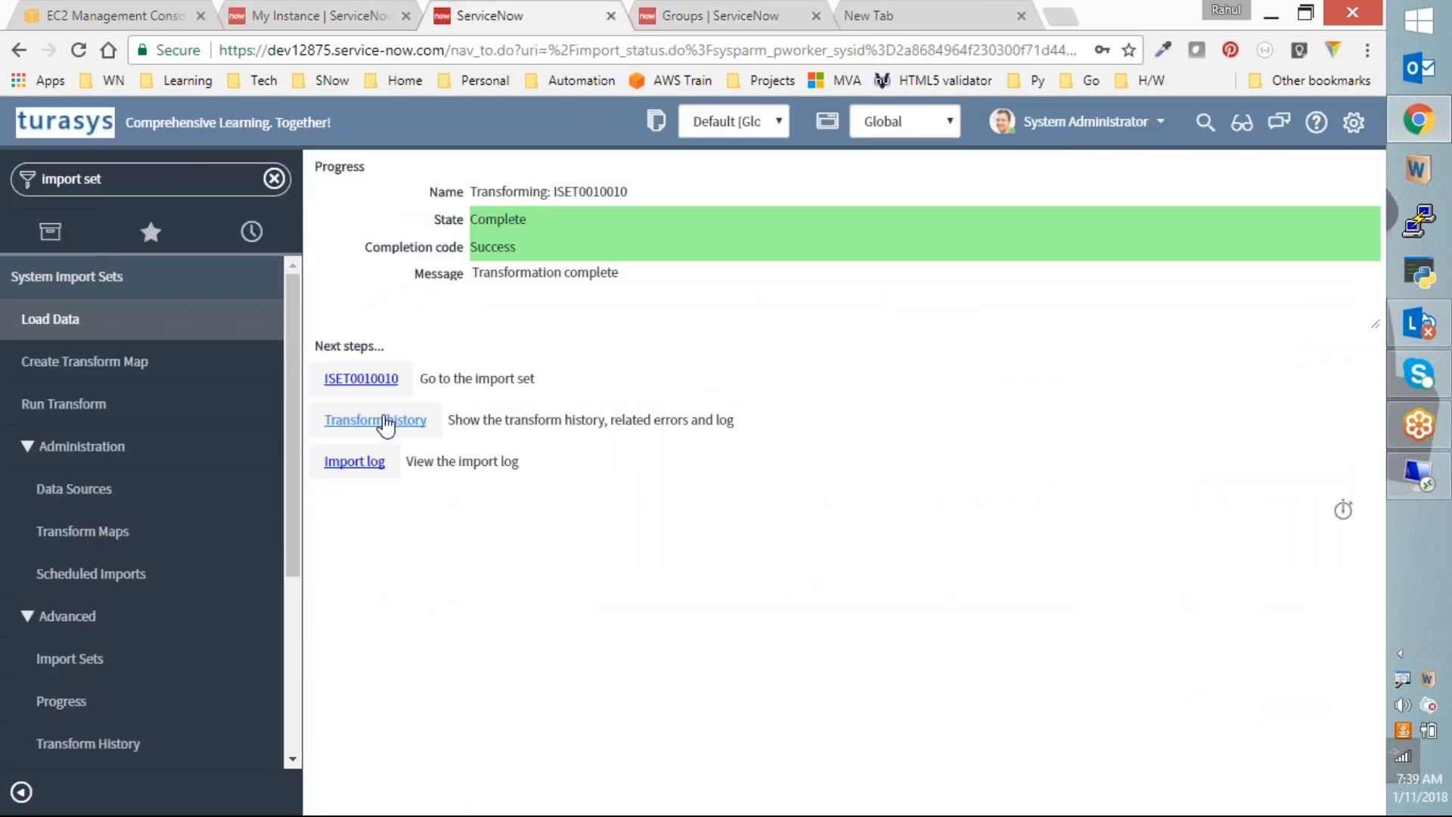
{"action": "left_click", "coordinate": [111, 179]}
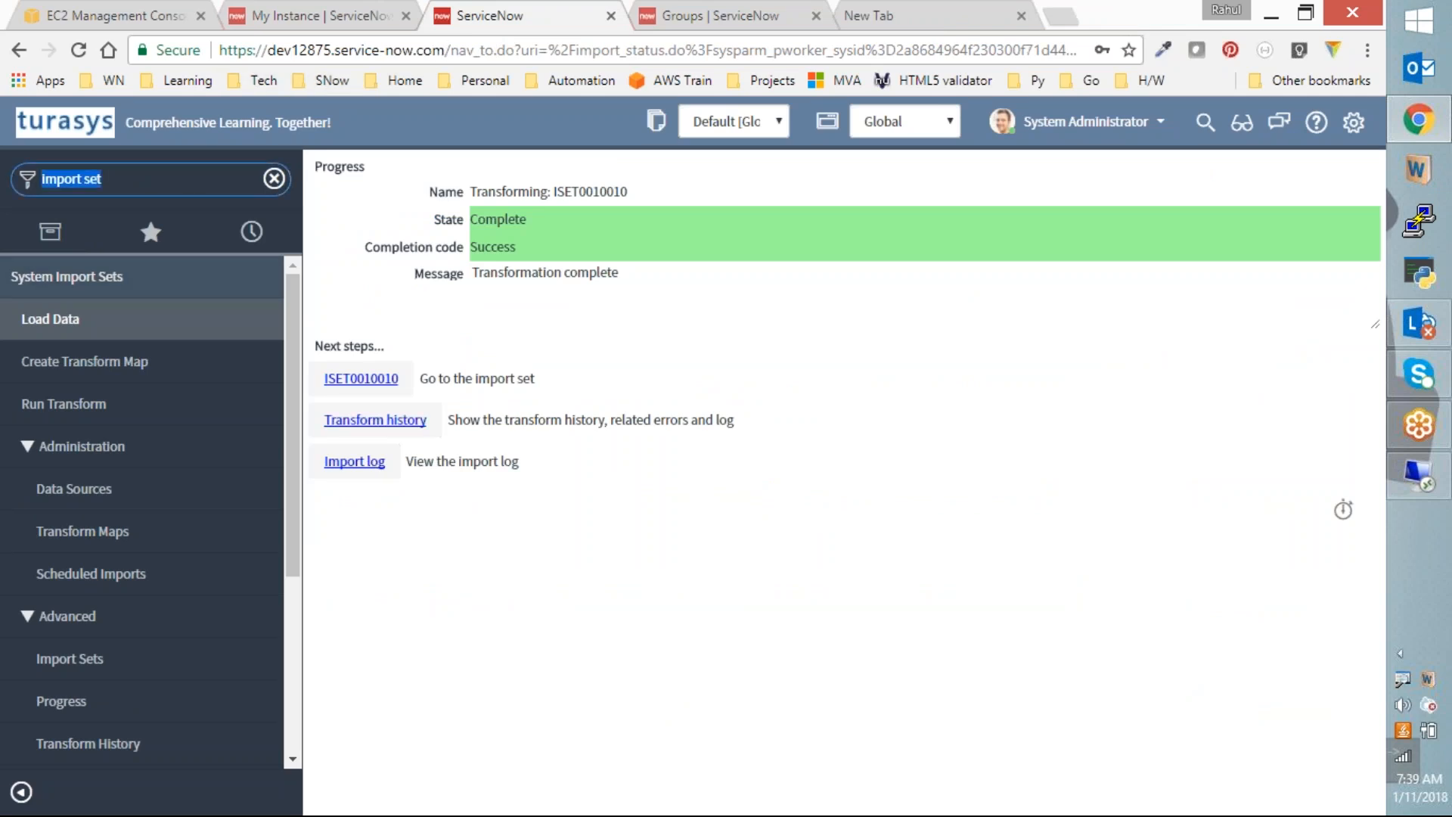
{"action": "type", "text": "user admin"}
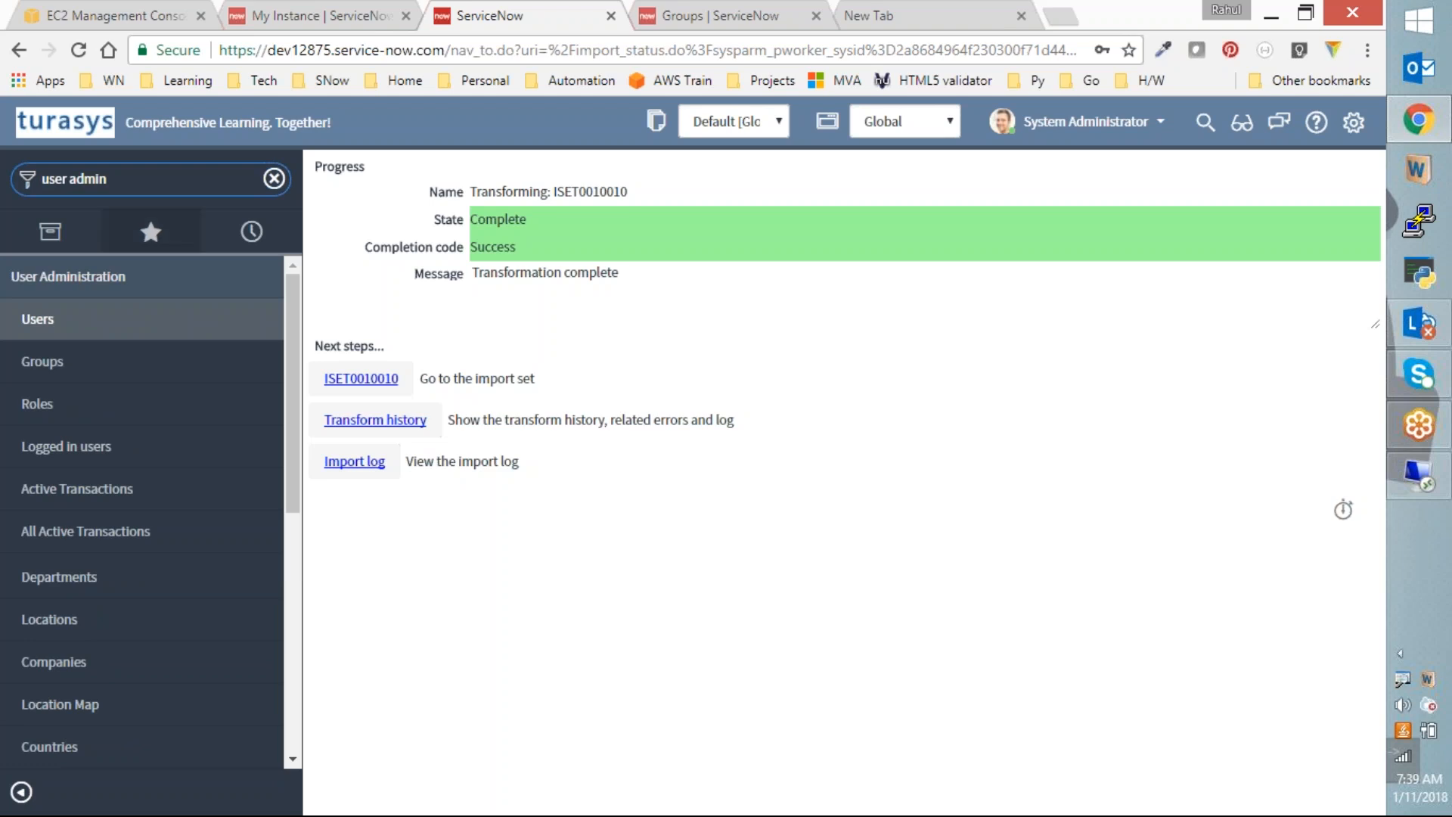
{"action": "left_click", "coordinate": [53, 364]}
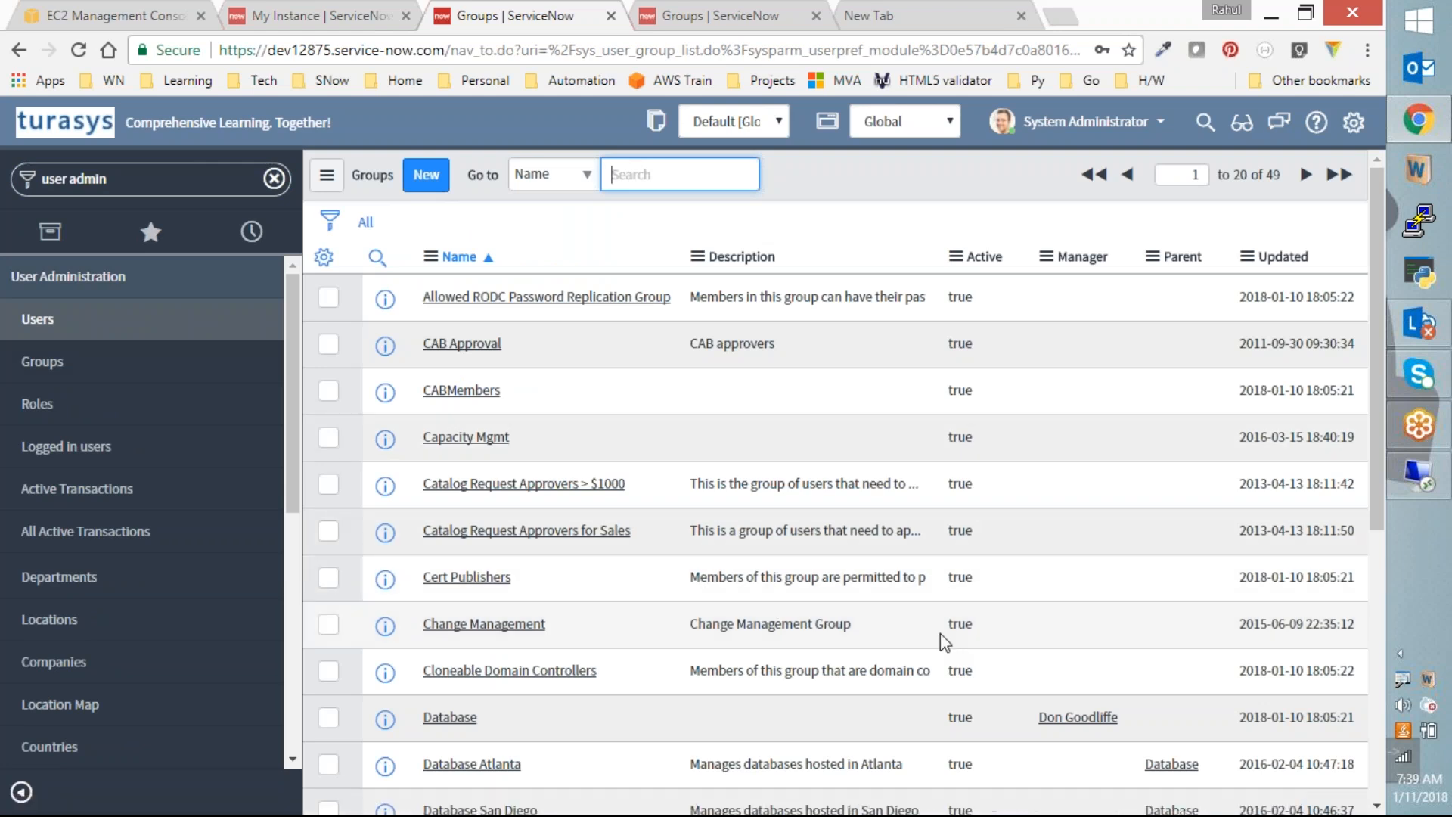
{"action": "scroll", "coordinate": [941, 635], "scroll_direction": "down", "scroll_amount": 3}
{"action": "scroll", "coordinate": [940, 633], "scroll_direction": "down", "scroll_amount": 3}
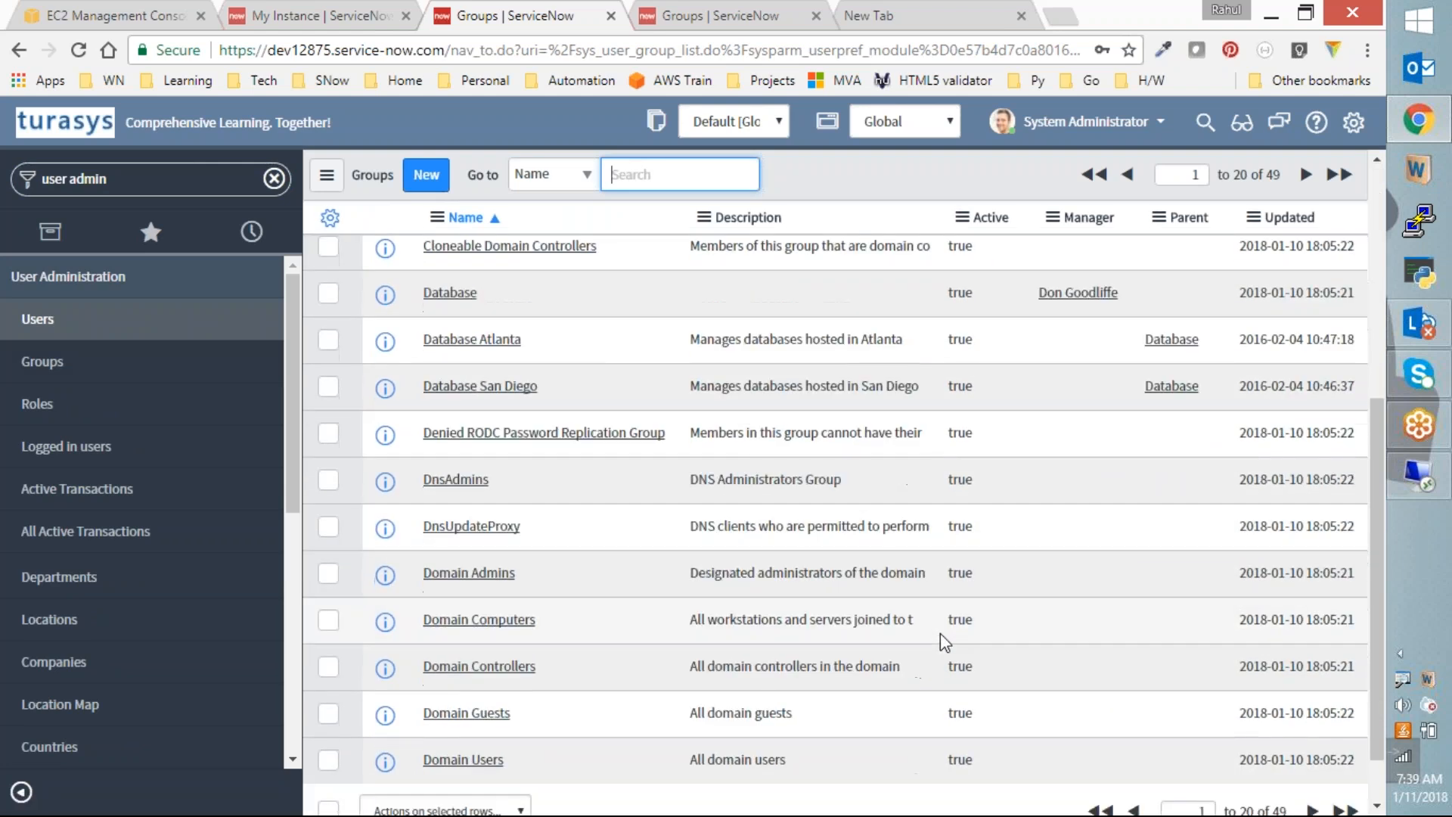
{"action": "scroll", "coordinate": [941, 632], "scroll_direction": "up", "scroll_amount": 6}
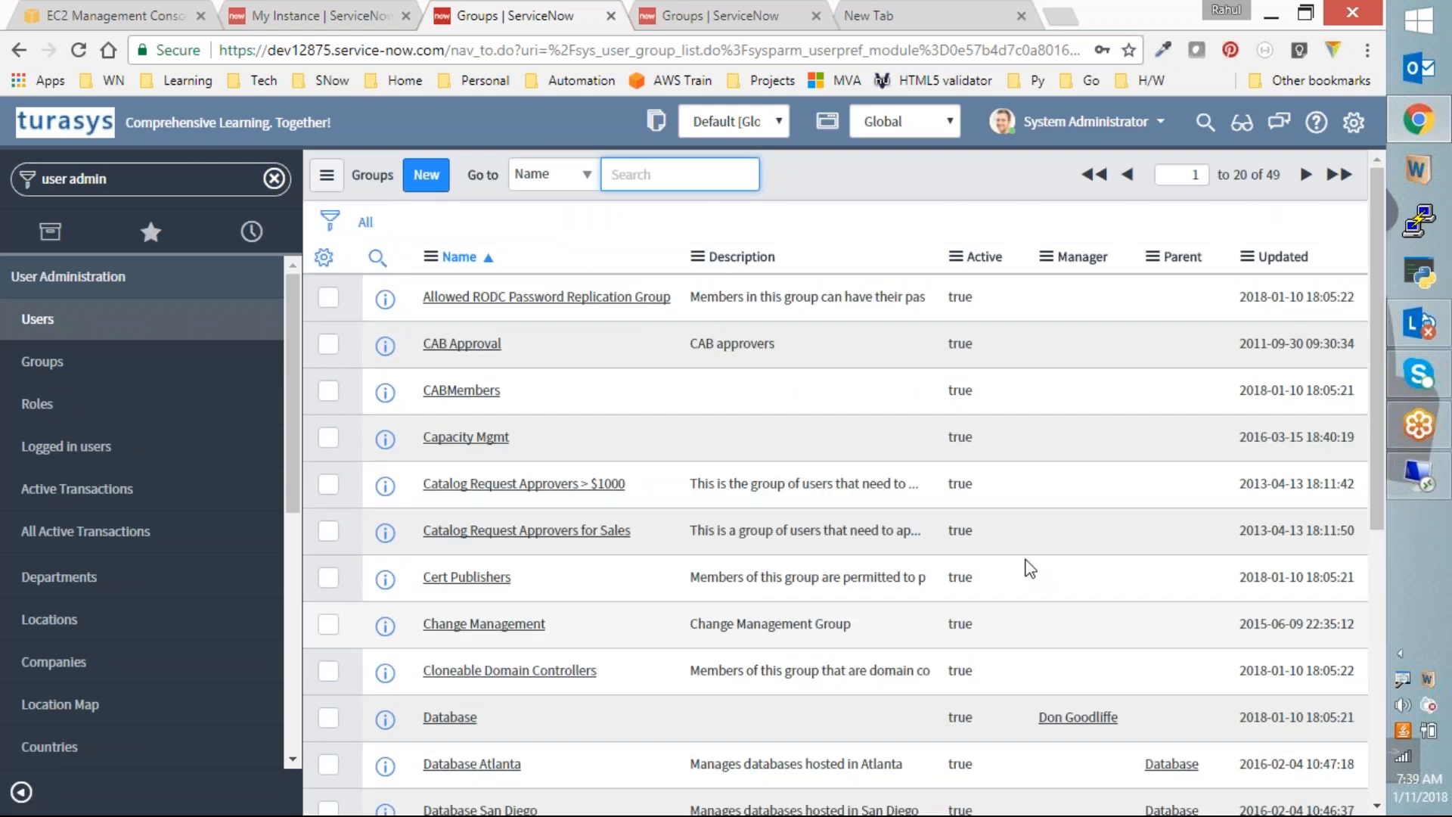
Step: Sort the groups by most recently updated and page to groups 21–40
{"action": "left_click", "coordinate": [1299, 257]}
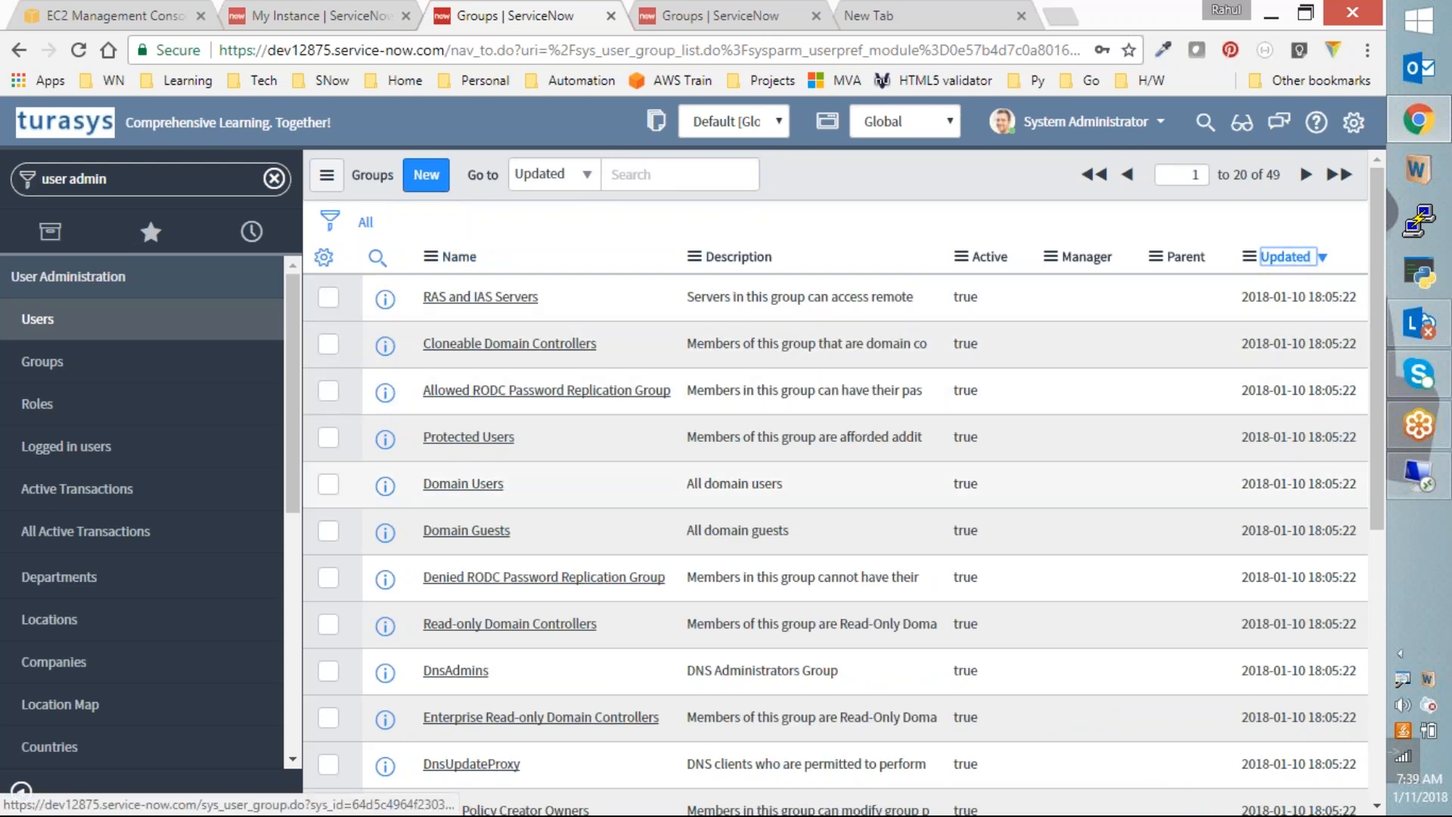
{"action": "scroll", "coordinate": [534, 531], "scroll_direction": "down", "scroll_amount": 5}
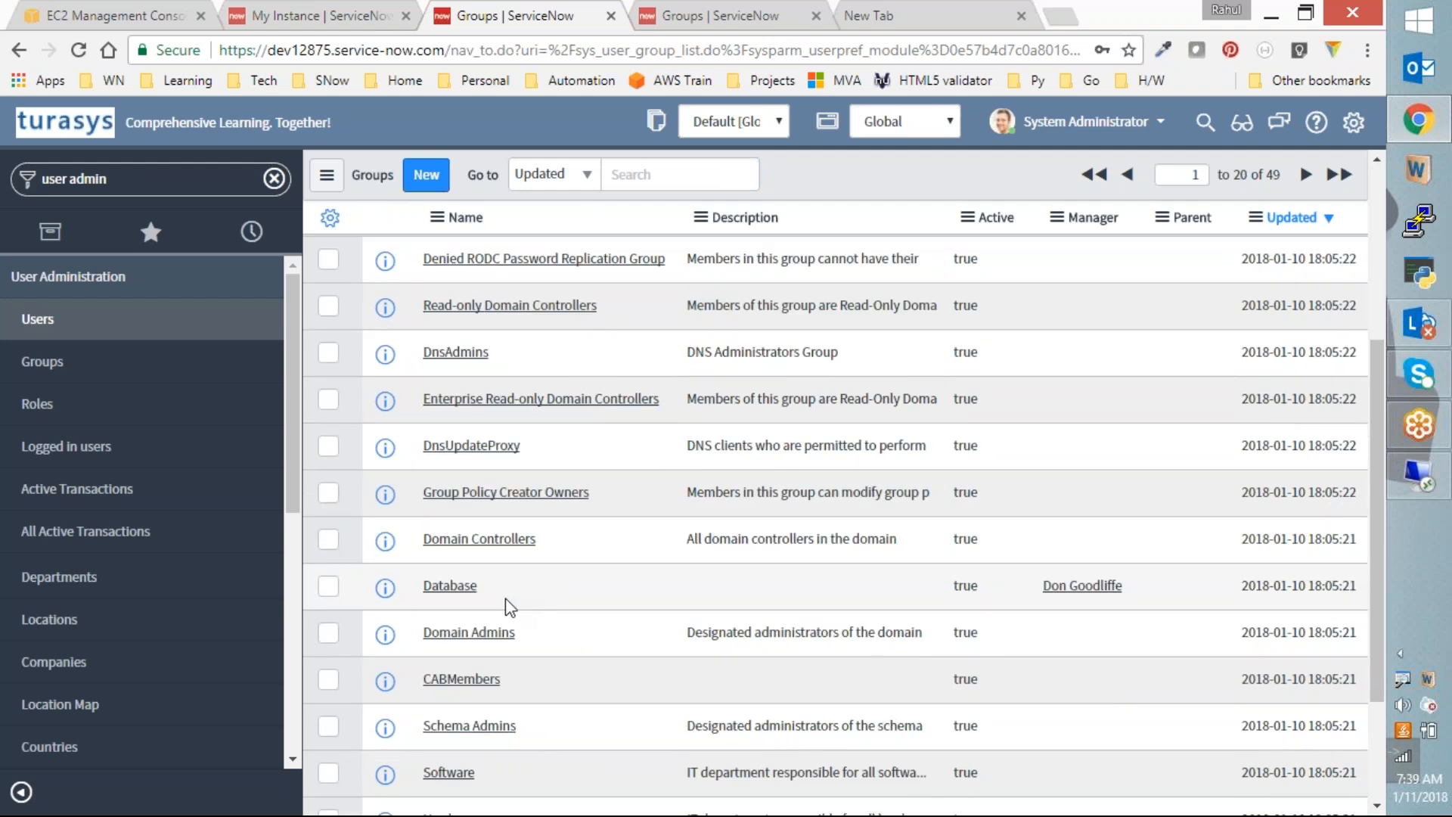
{"action": "scroll", "coordinate": [506, 598], "scroll_direction": "down", "scroll_amount": 3}
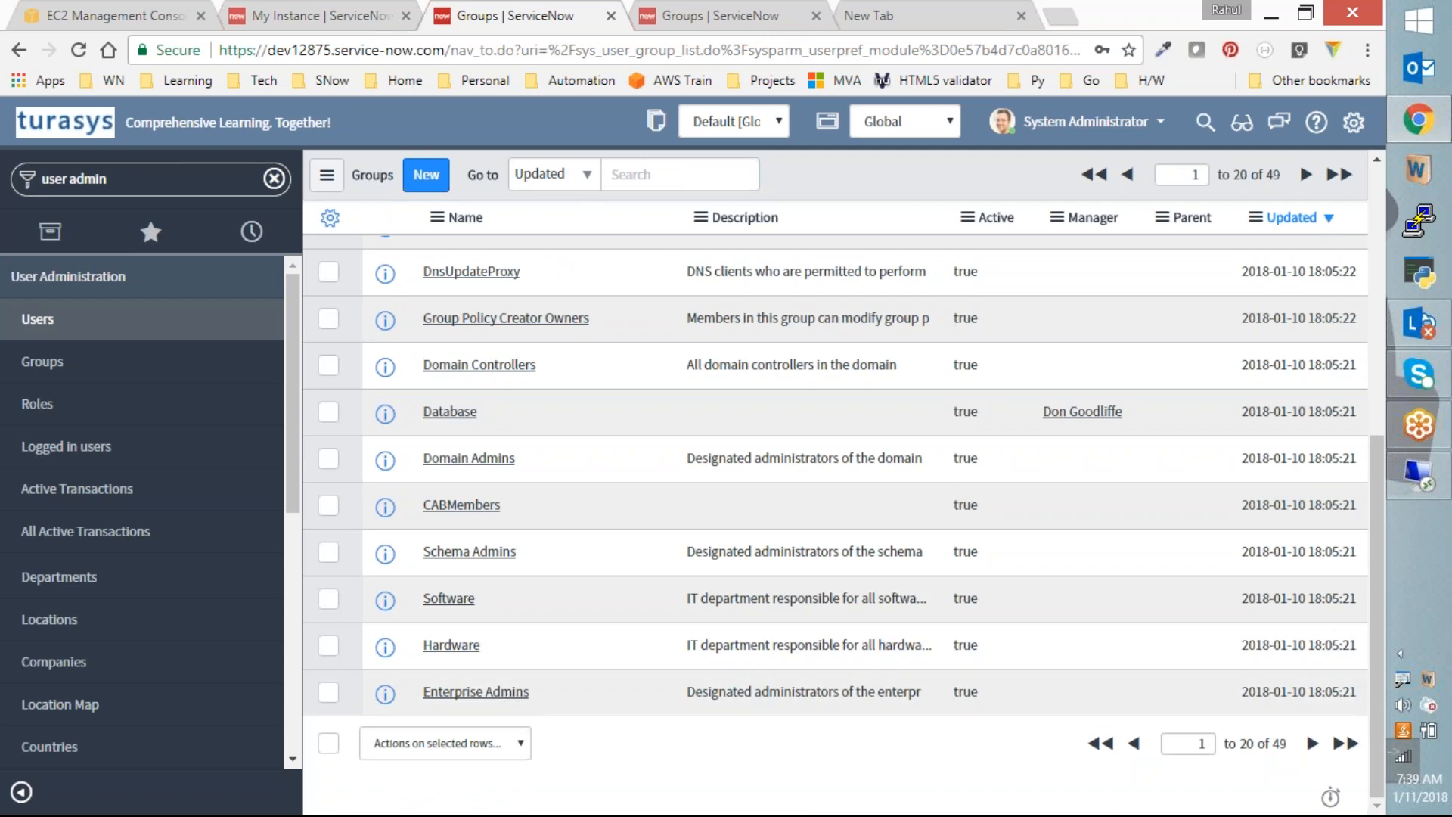
{"action": "left_click", "coordinate": [1312, 742]}
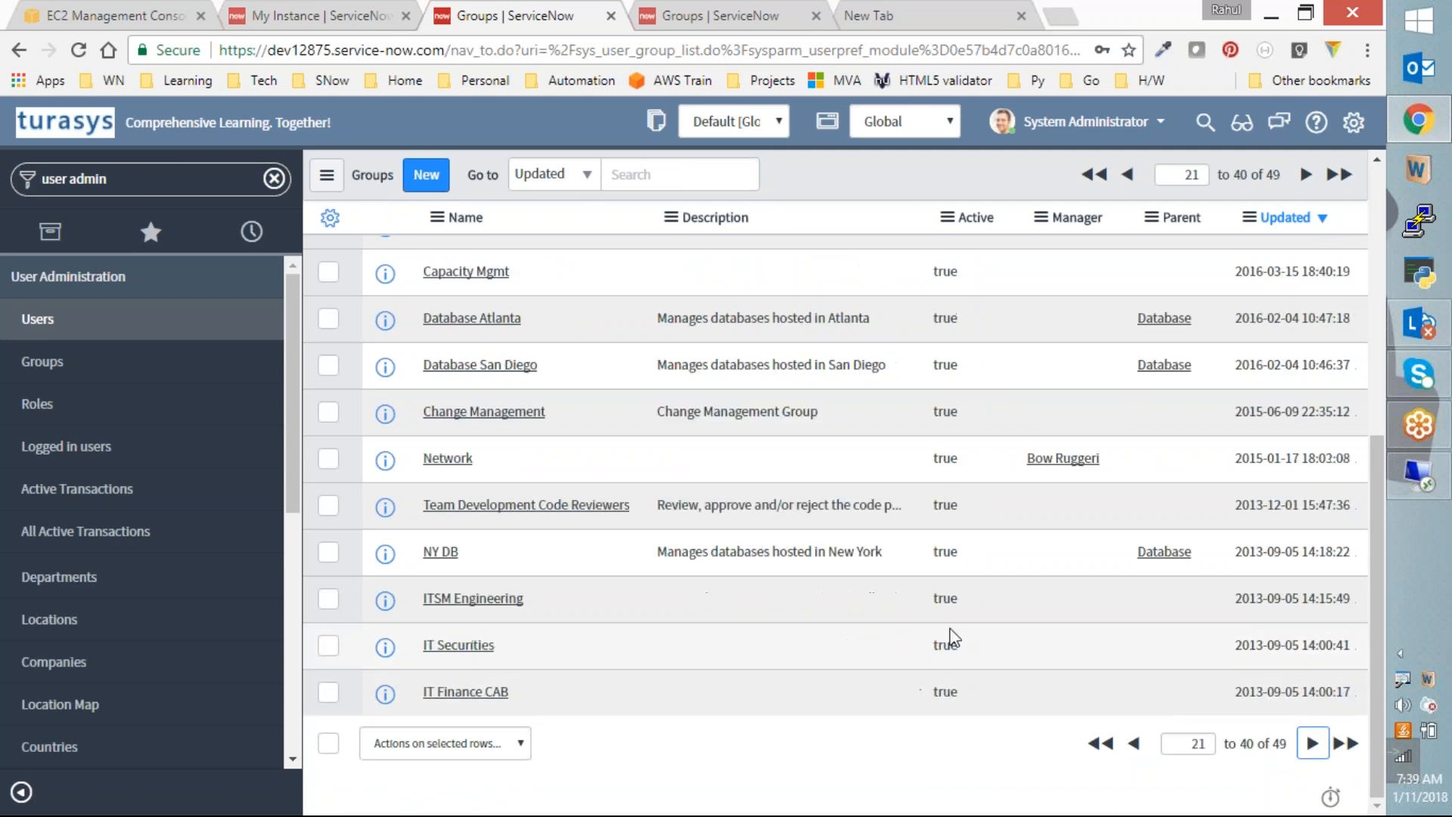
Step: Open the ServiceDesk group to see its two members, then switch to the remote session
{"action": "scroll", "coordinate": [620, 327], "scroll_direction": "up", "scroll_amount": 6}
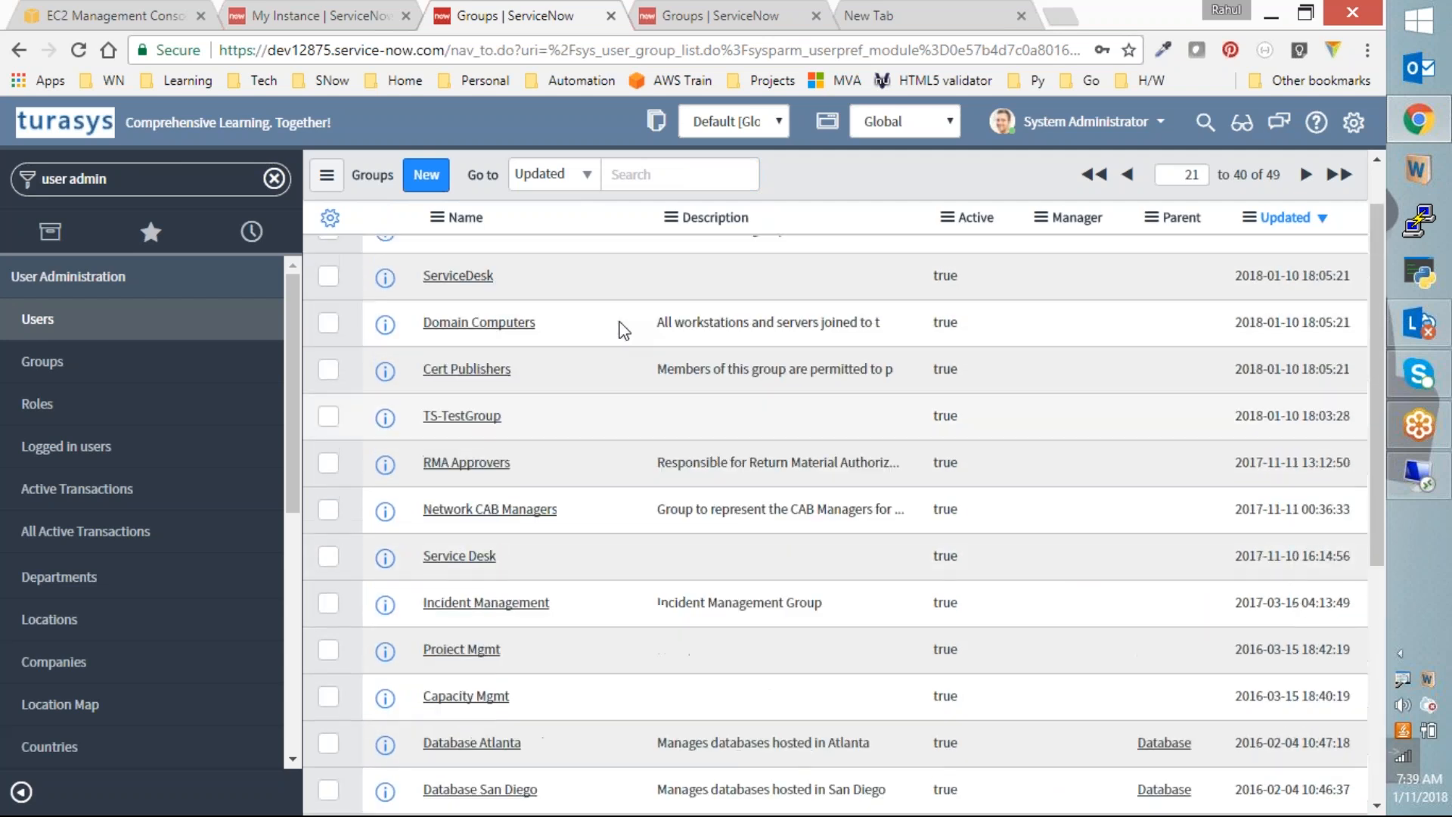
{"action": "scroll", "coordinate": [620, 329], "scroll_direction": "down", "scroll_amount": 2}
{"action": "scroll", "coordinate": [620, 329], "scroll_direction": "up", "scroll_amount": 2}
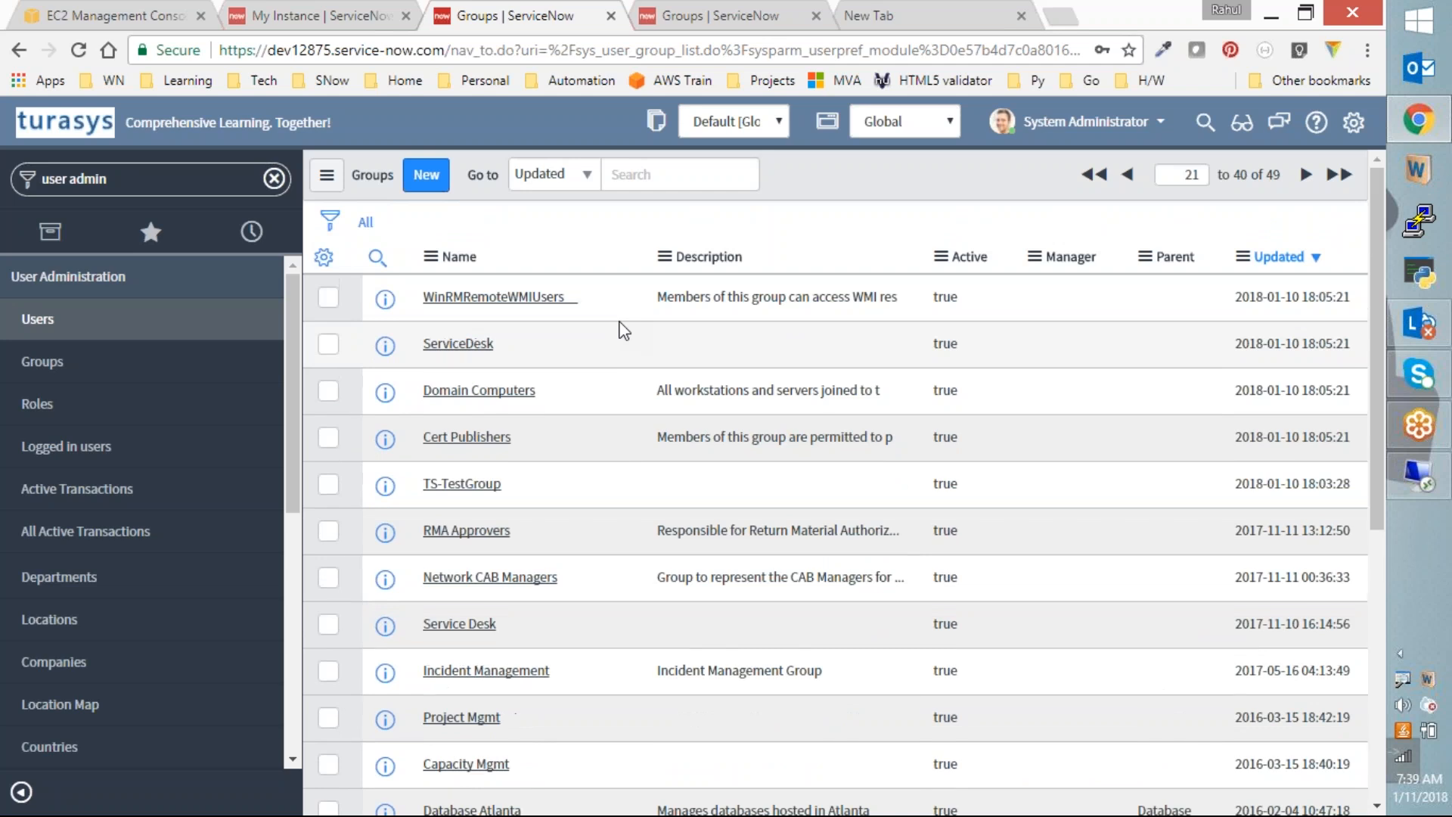
{"action": "left_click", "coordinate": [456, 345]}
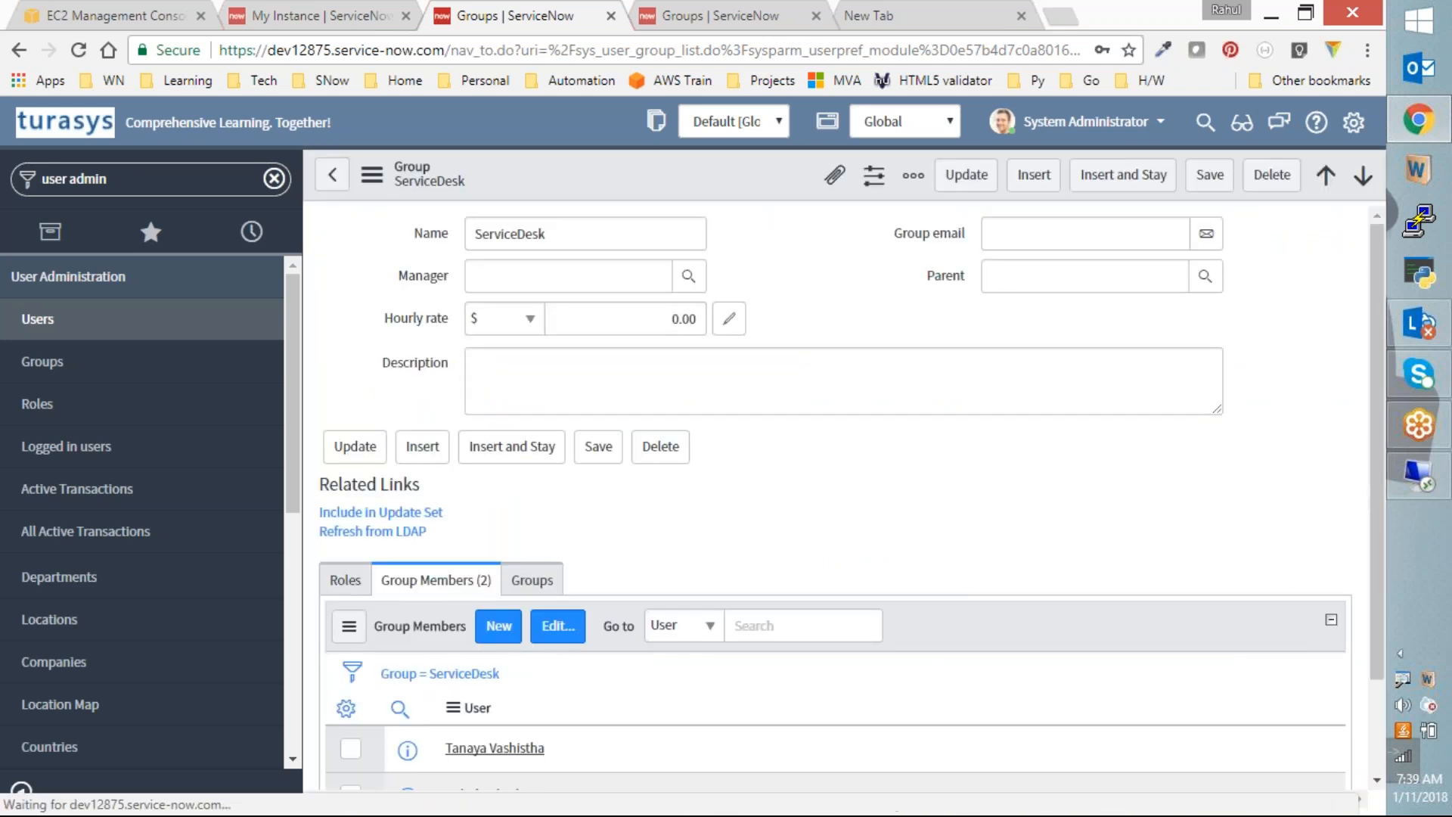
{"action": "scroll", "coordinate": [609, 574], "scroll_direction": "down", "scroll_amount": 2}
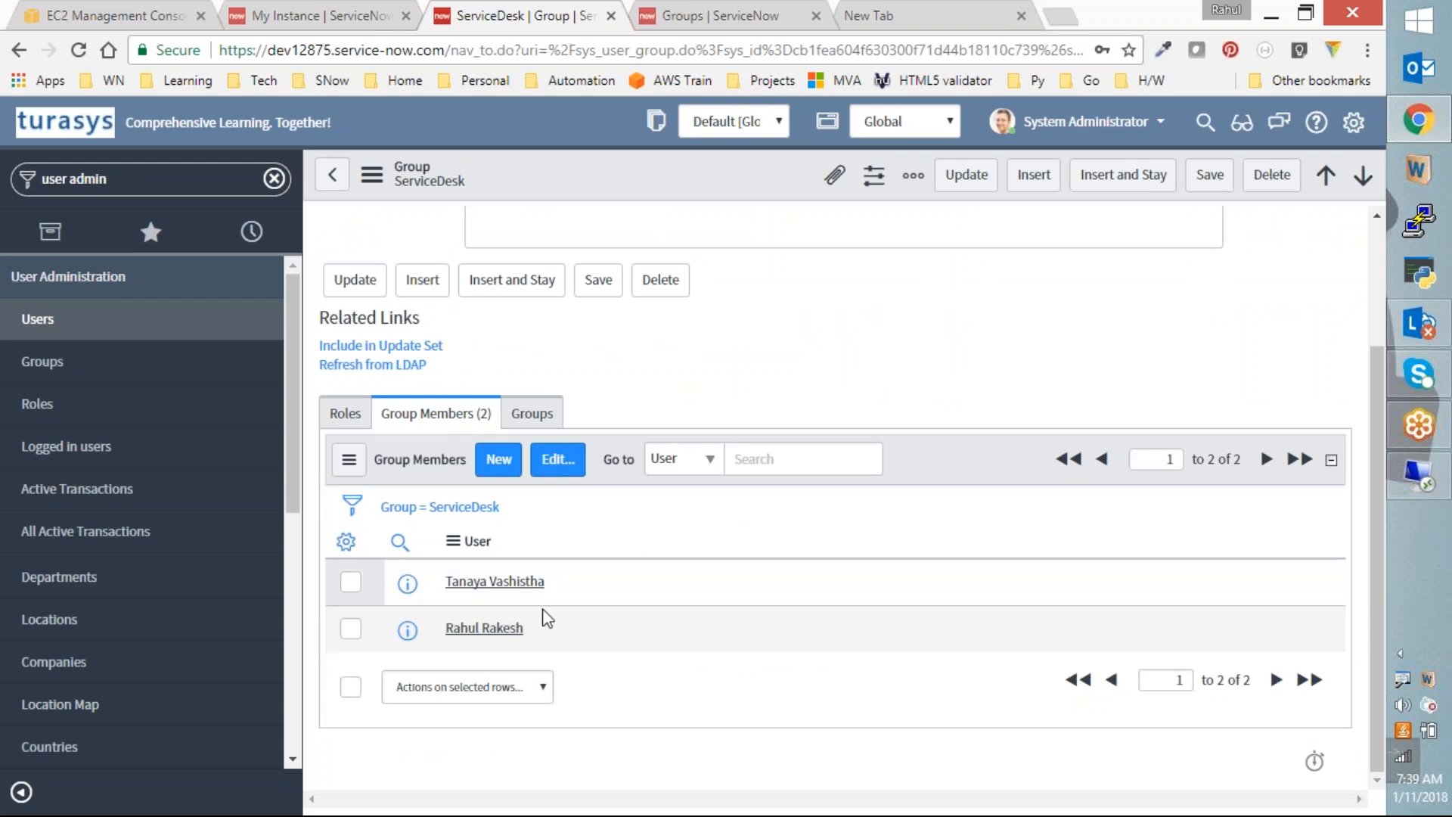
{"action": "left_click", "coordinate": [1426, 484]}
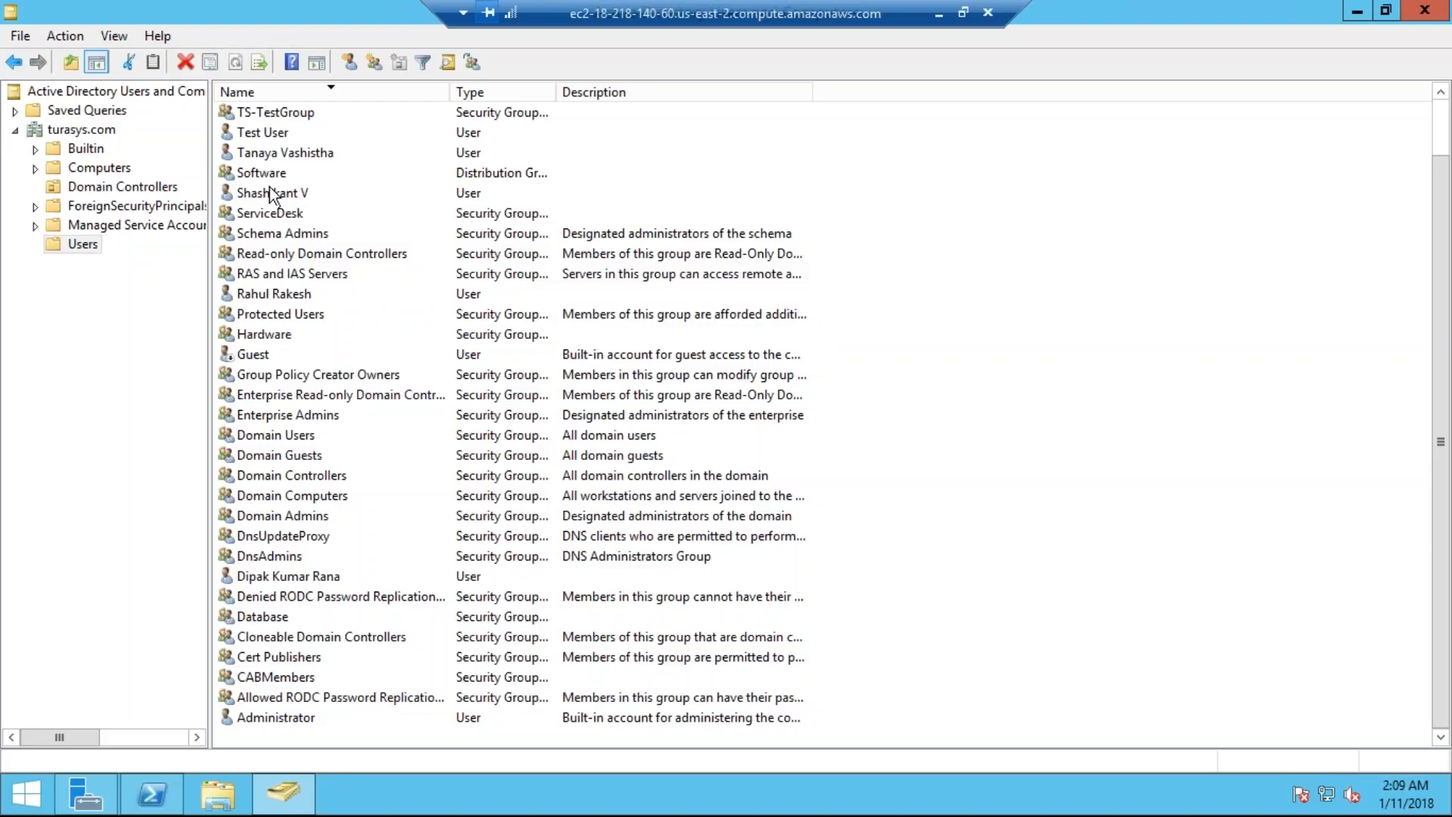
Step: Check the ServiceDesk group's two members in Active Directory, then minimize the RDP session
{"action": "left_click", "coordinate": [270, 162]}
{"action": "type", "text": "se"}
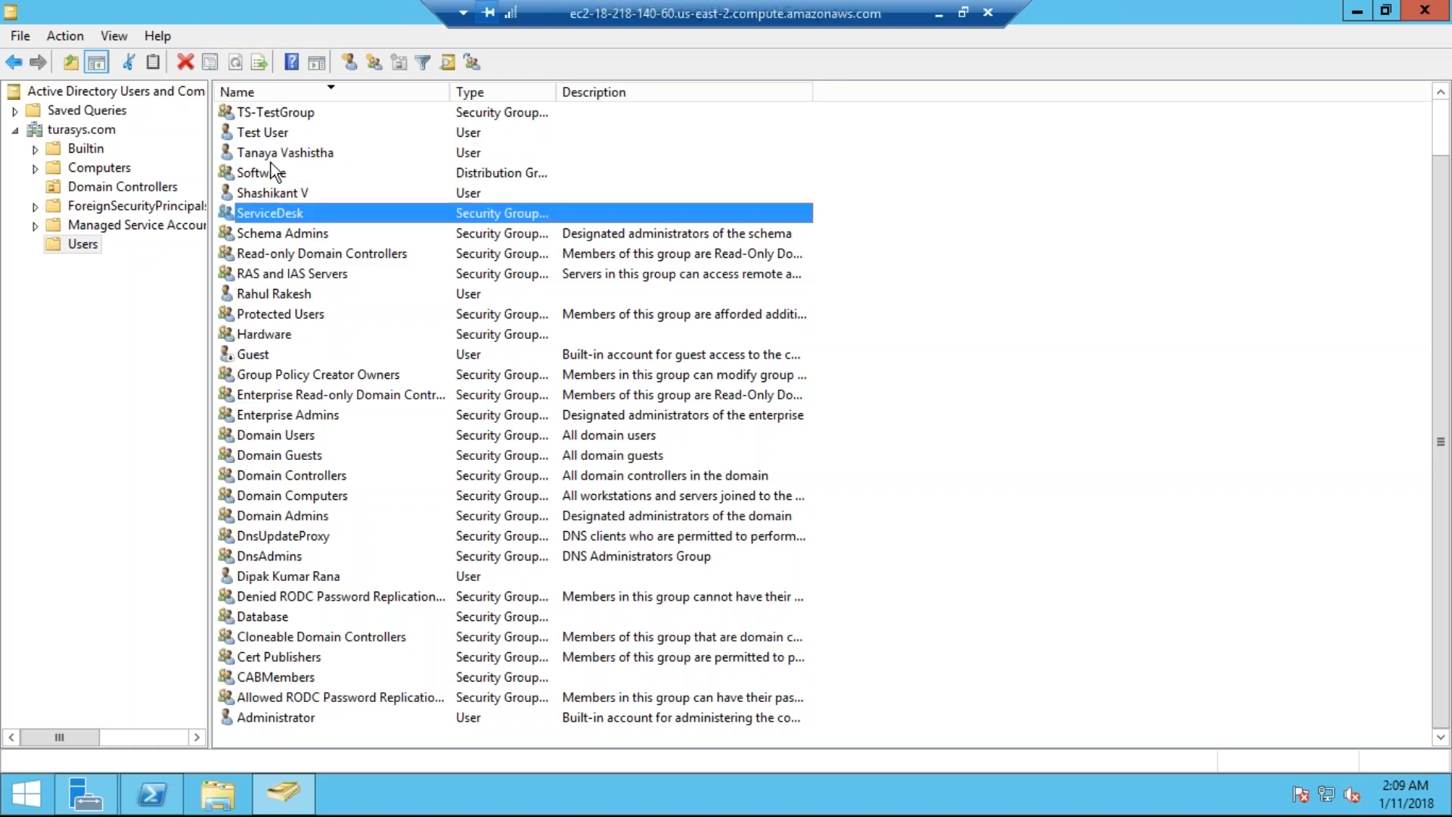
{"action": "double_click", "coordinate": [306, 214]}
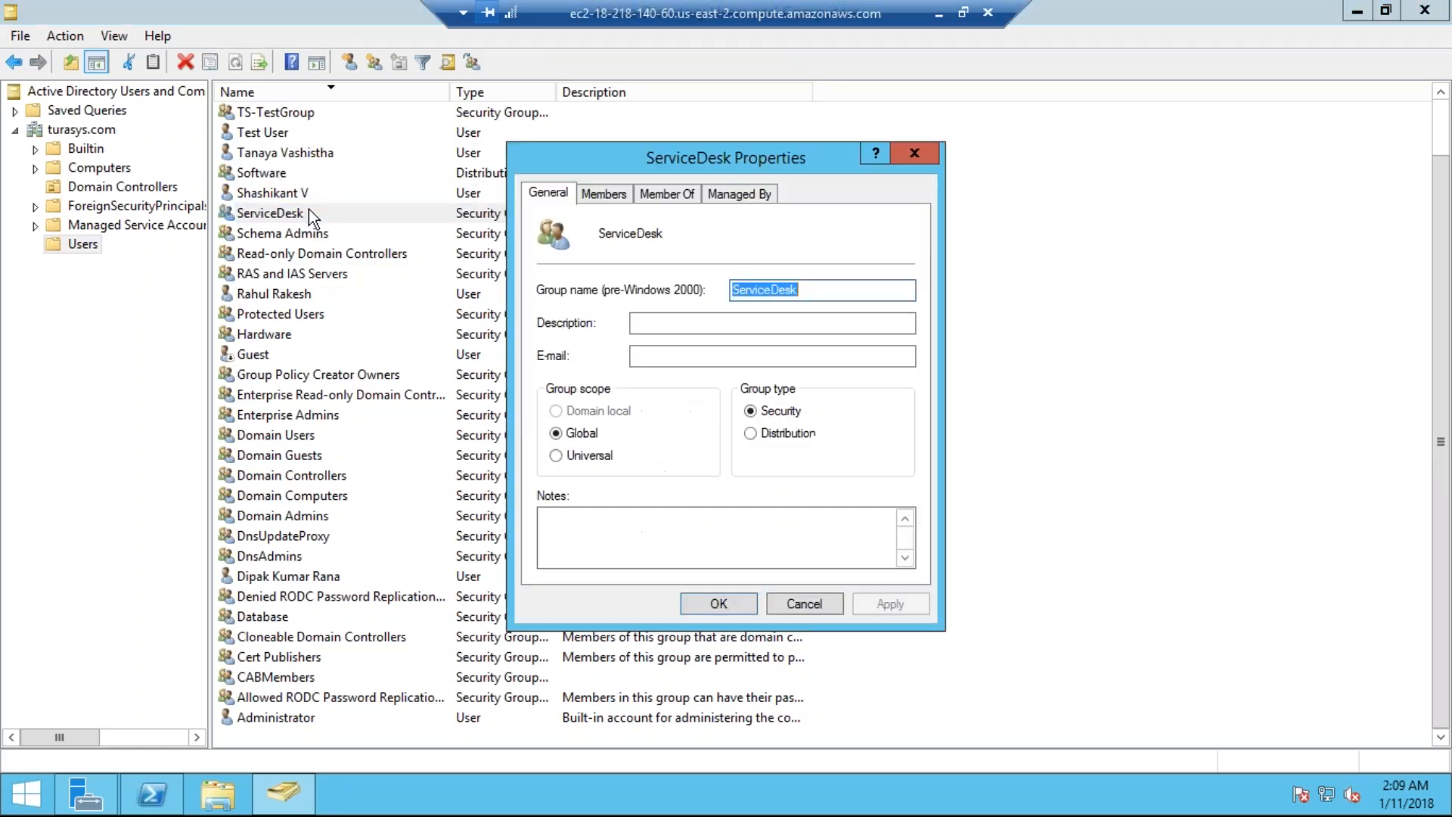
{"action": "left_click", "coordinate": [590, 193]}
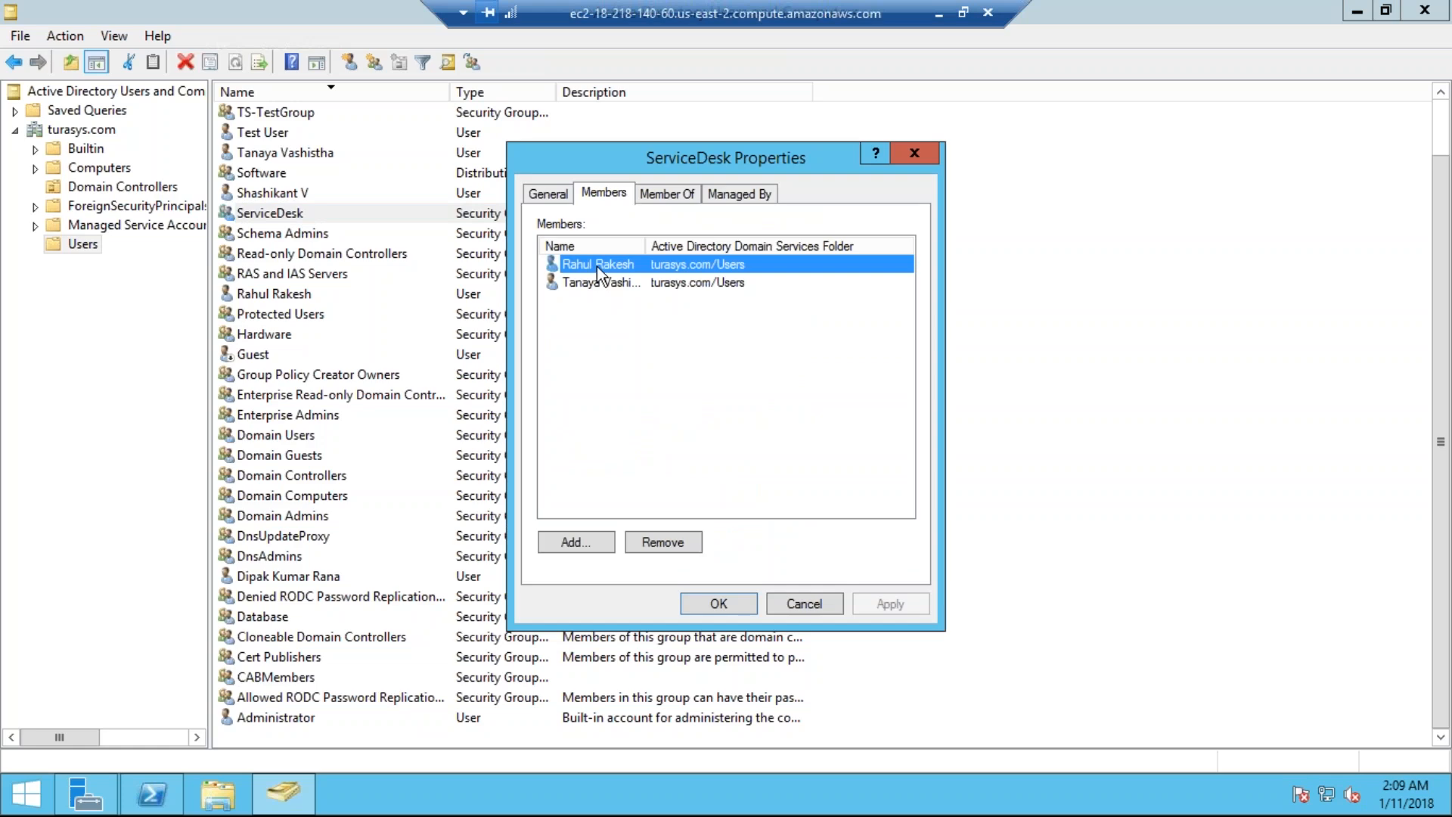
{"action": "left_click", "coordinate": [939, 14]}
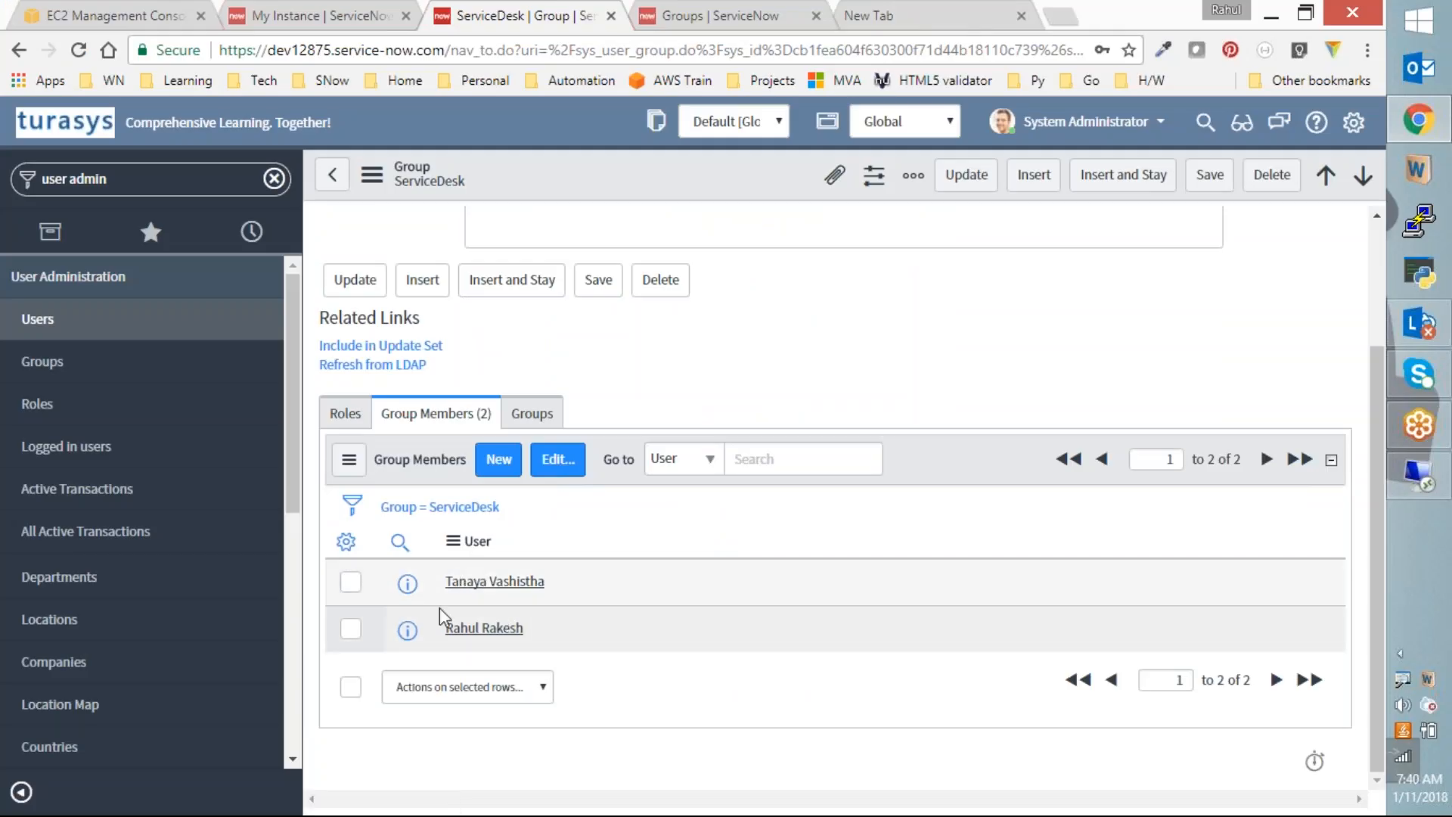
Step: Go back to the Groups list and page forward through groups 21–40 and 41–49
{"action": "left_click", "coordinate": [332, 175]}
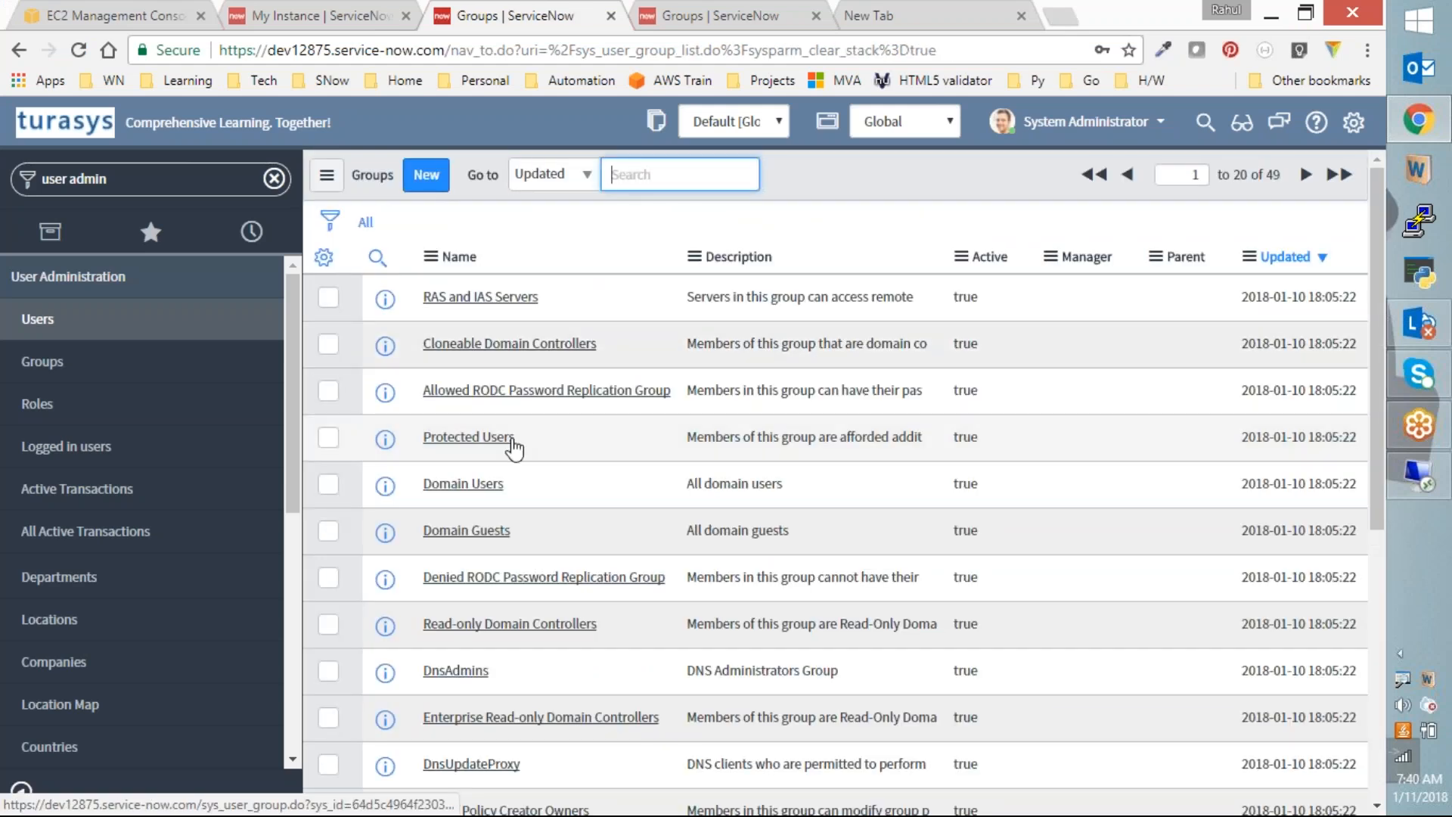
{"action": "scroll", "coordinate": [514, 448], "scroll_direction": "down", "scroll_amount": 5}
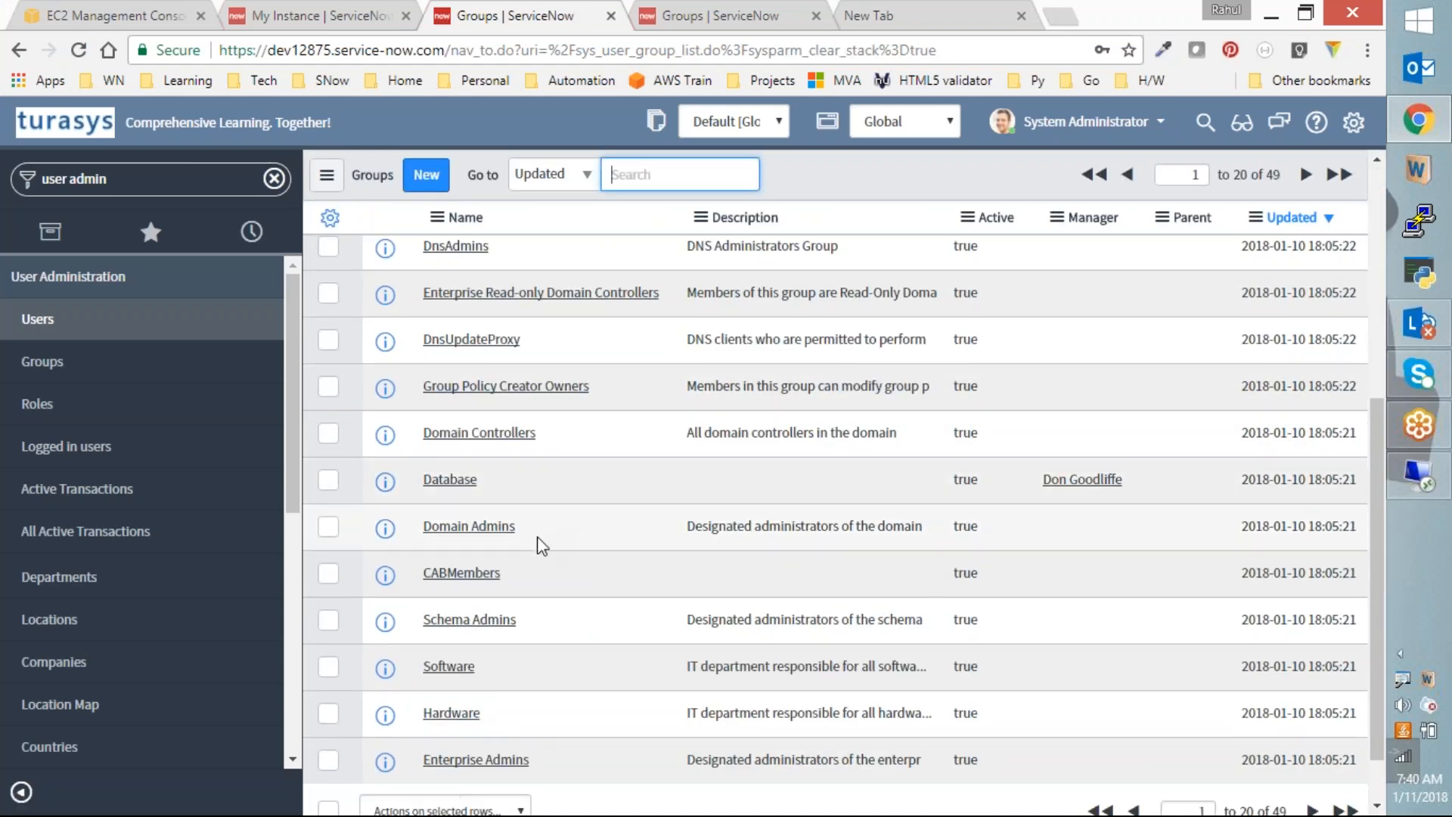
{"action": "scroll", "coordinate": [534, 557], "scroll_direction": "down", "scroll_amount": 1}
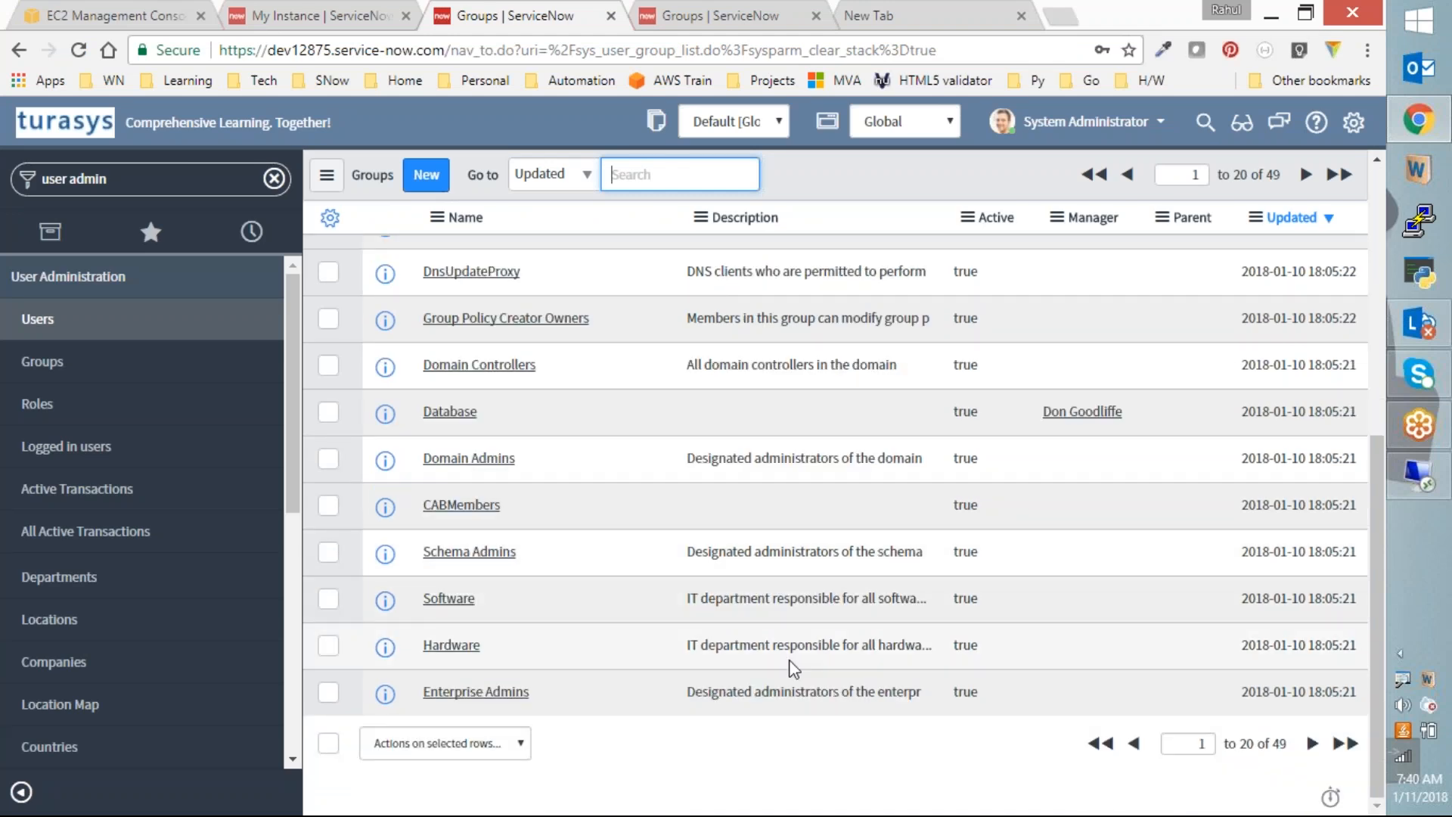
{"action": "left_click", "coordinate": [1312, 743]}
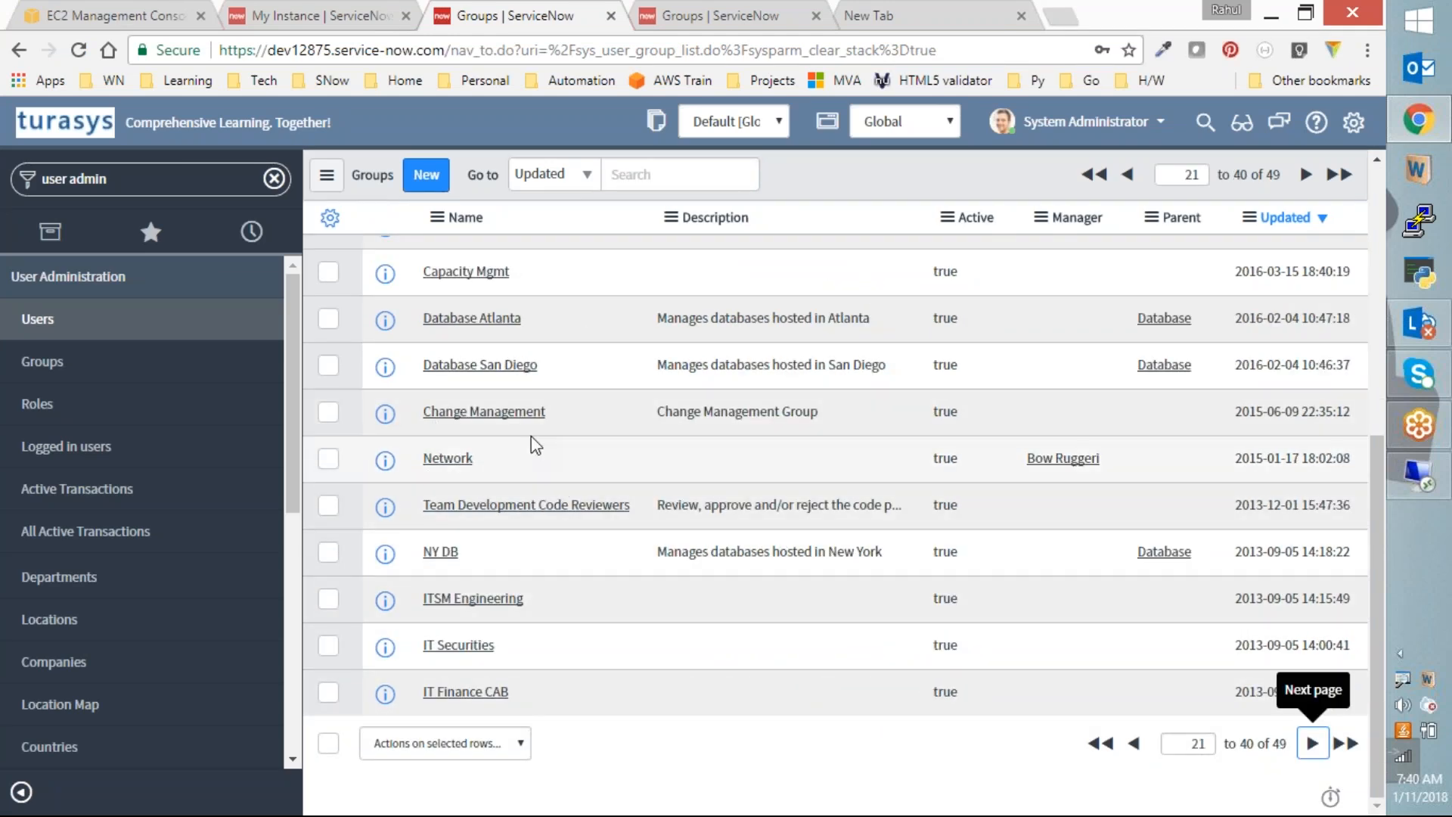
{"action": "scroll", "coordinate": [533, 443], "scroll_direction": "up", "scroll_amount": 2}
{"action": "scroll", "coordinate": [531, 436], "scroll_direction": "up", "scroll_amount": 4}
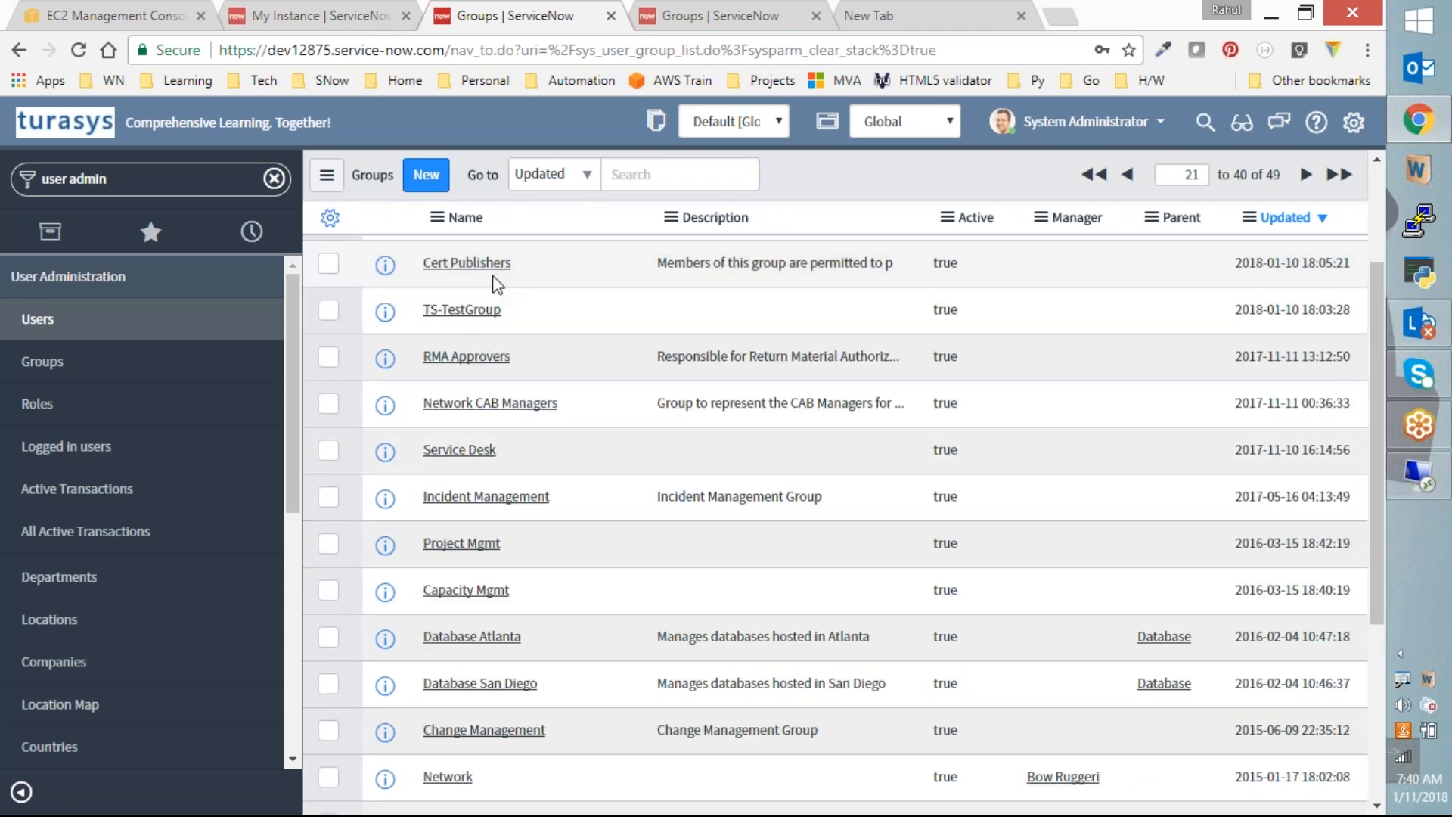
{"action": "scroll", "coordinate": [514, 480], "scroll_direction": "down", "scroll_amount": 2}
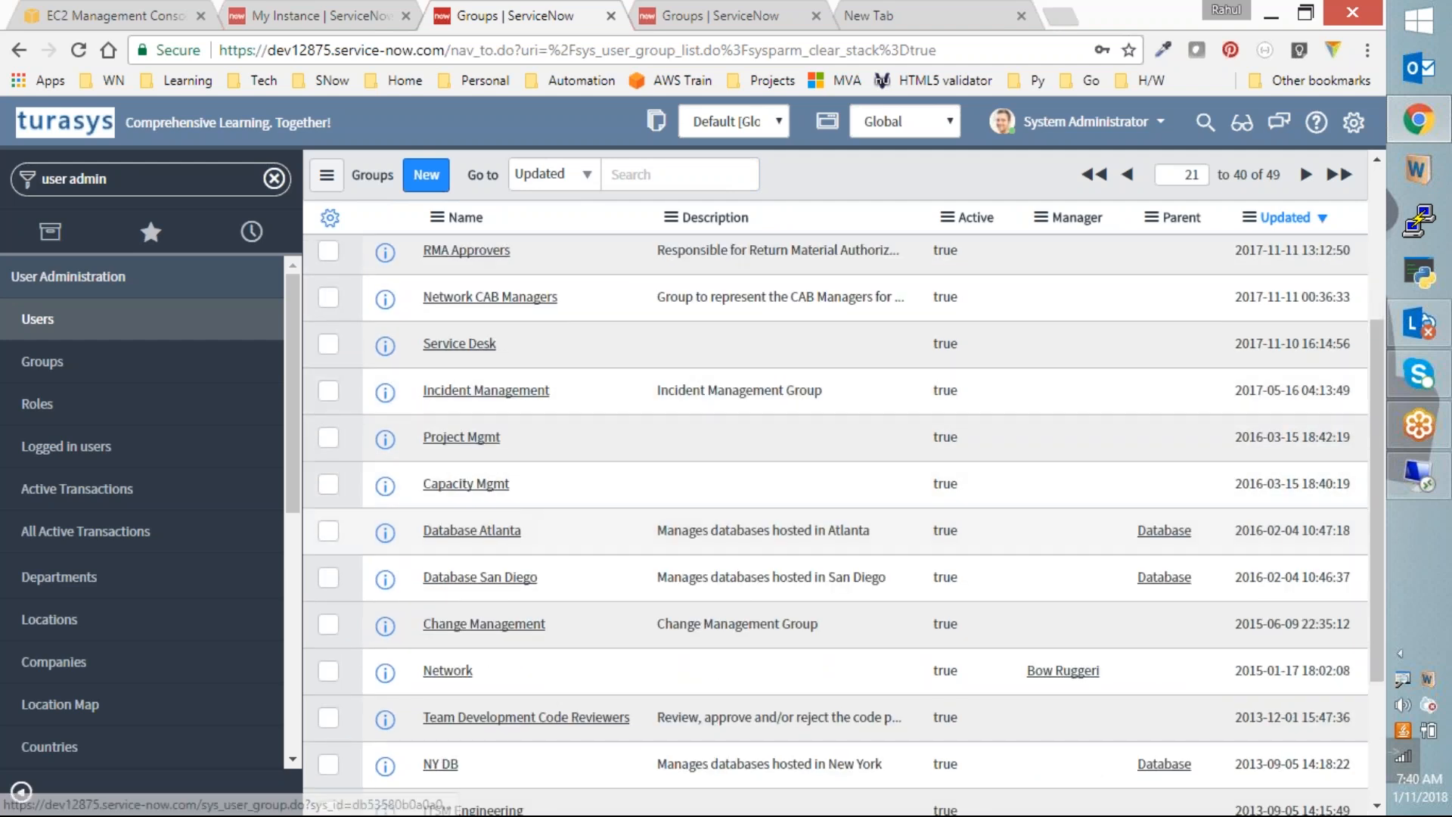
{"action": "scroll", "coordinate": [487, 592], "scroll_direction": "down", "scroll_amount": 4}
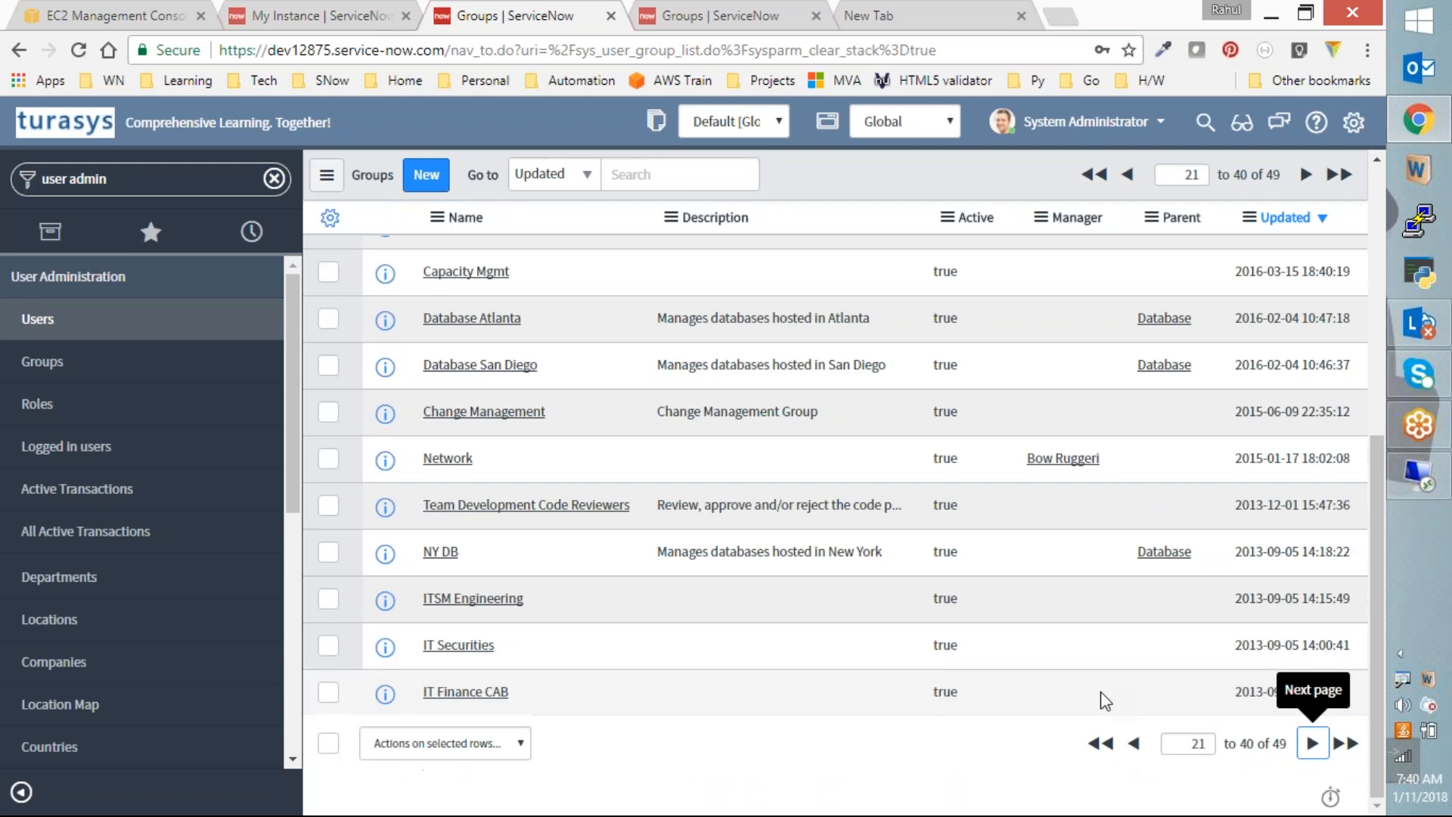
{"action": "left_click", "coordinate": [1305, 747]}
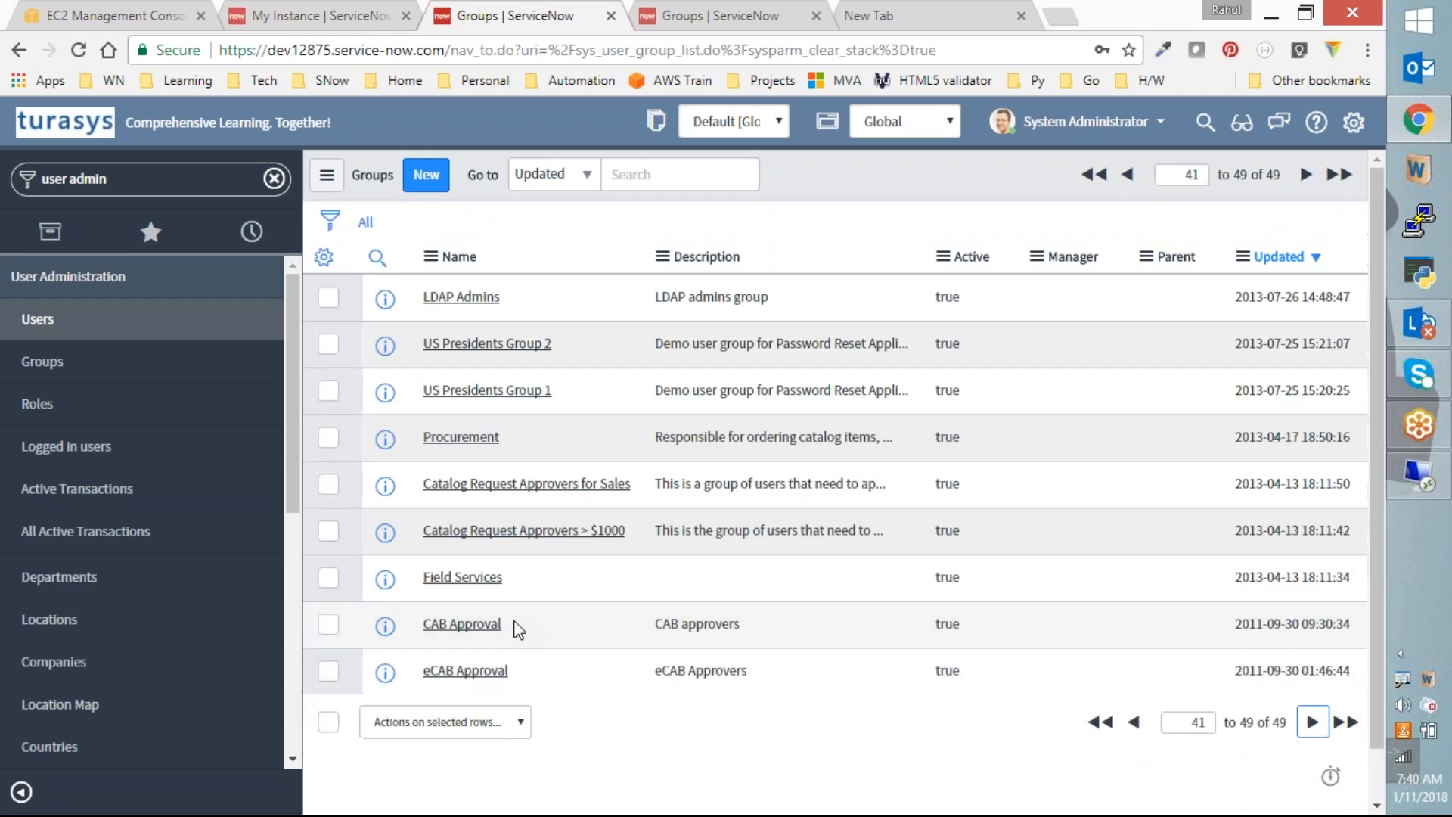
Step: Page back to the first 20 groups, then switch to the Database-filtered Groups tab
{"action": "scroll", "coordinate": [1178, 753], "scroll_direction": "down", "scroll_amount": 1}
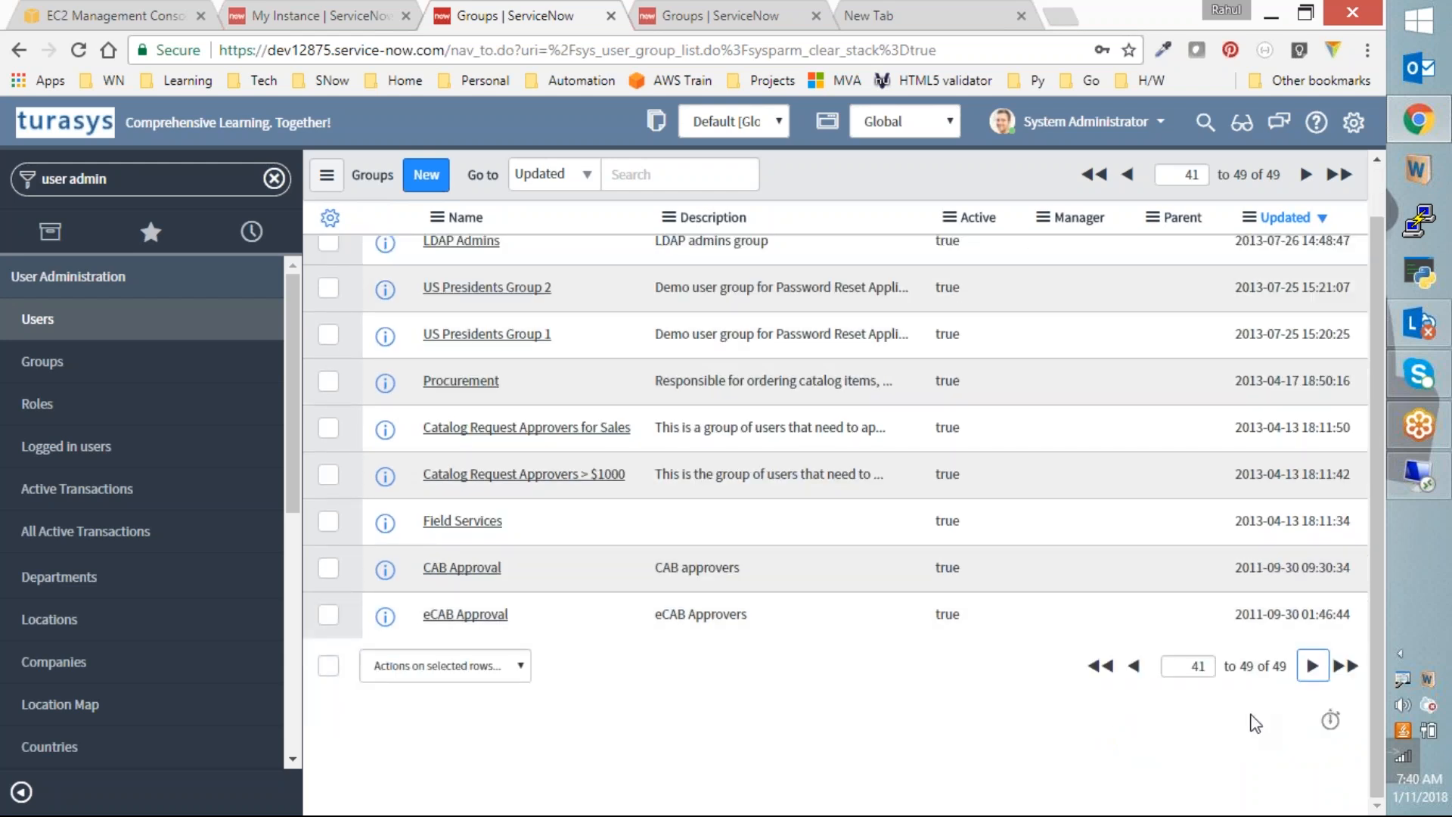
{"action": "left_click", "coordinate": [1133, 667]}
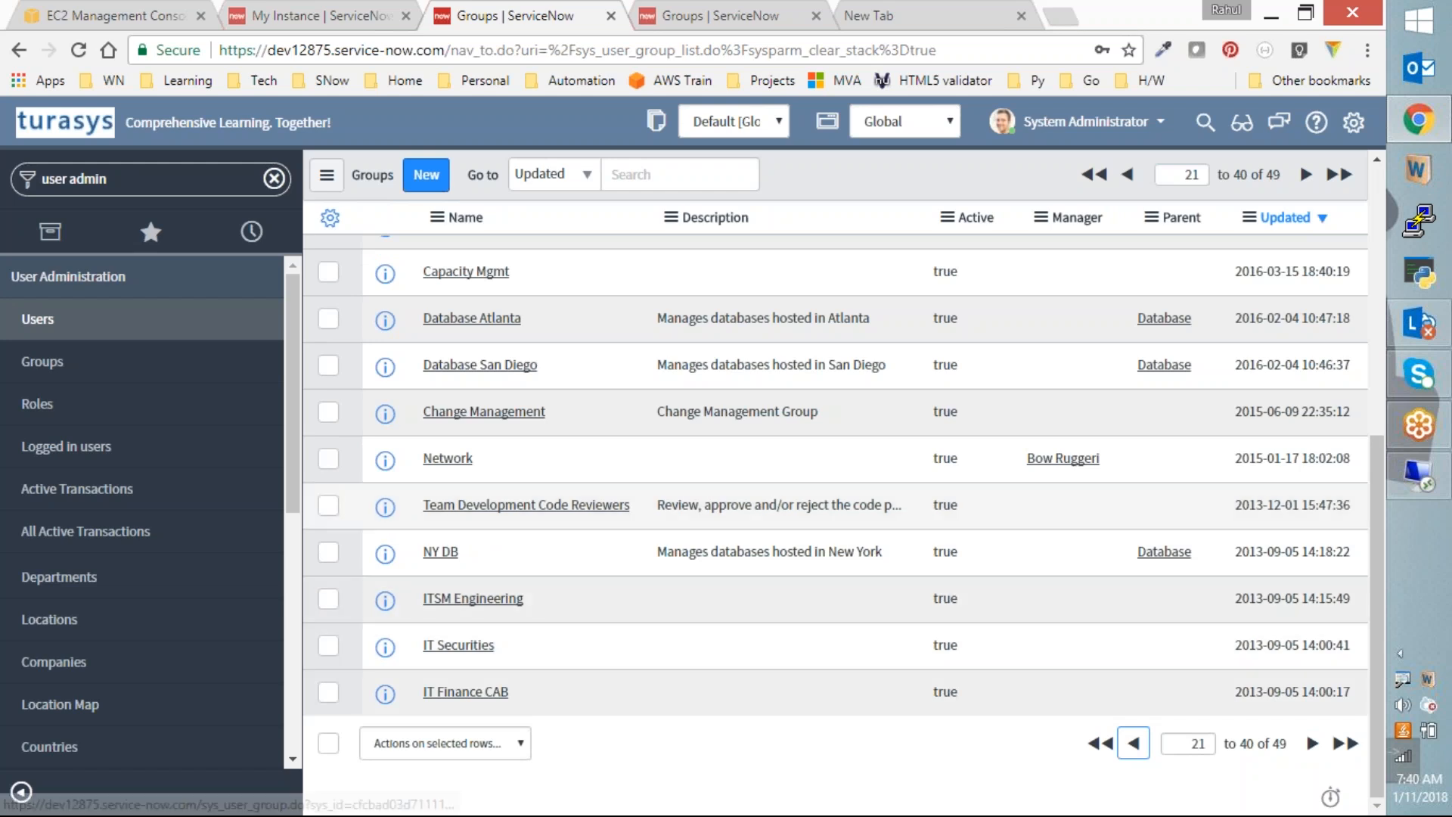
{"action": "scroll", "coordinate": [832, 521], "scroll_direction": "up", "scroll_amount": 4}
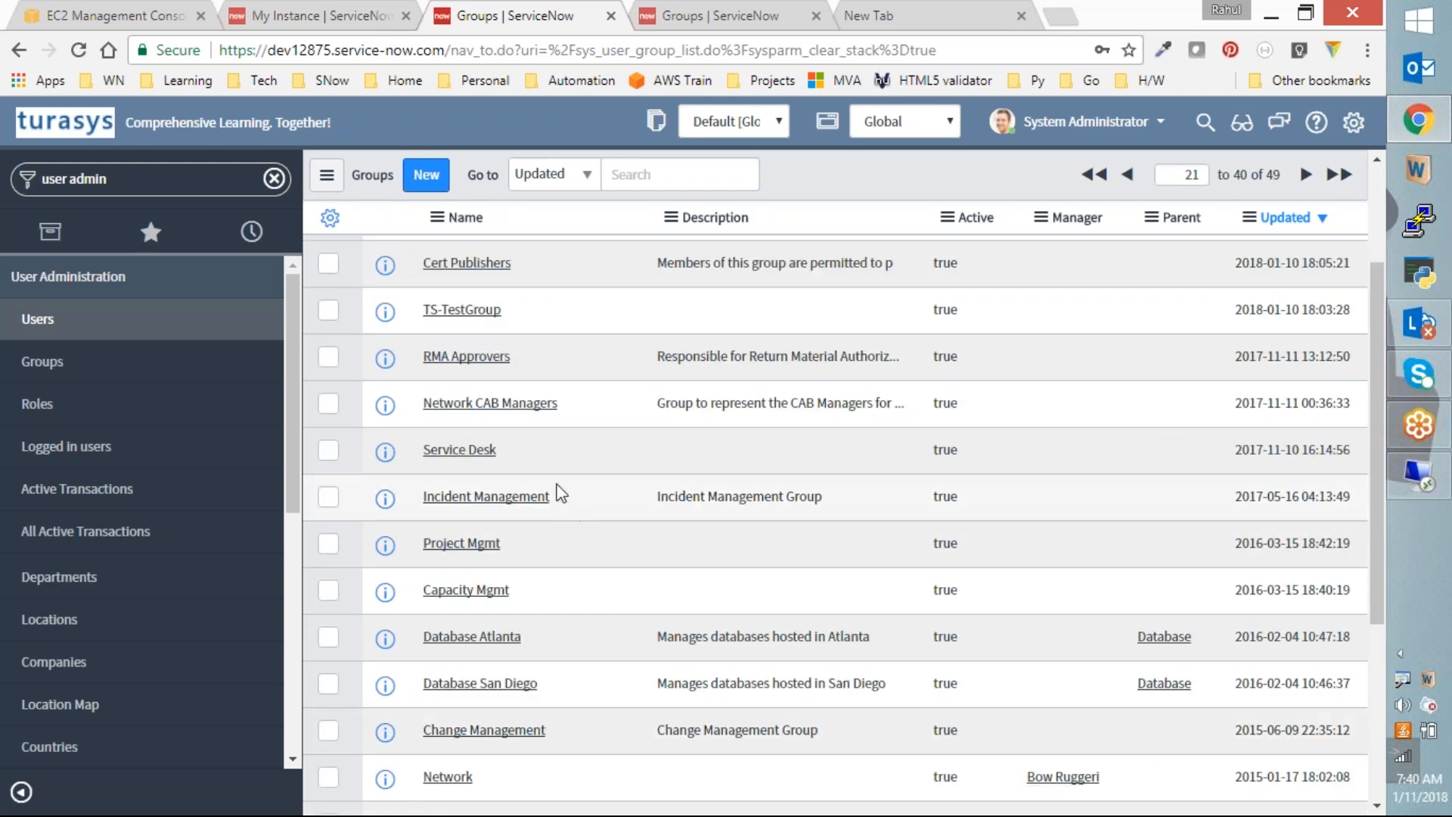
{"action": "scroll", "coordinate": [560, 493], "scroll_direction": "up", "scroll_amount": 3}
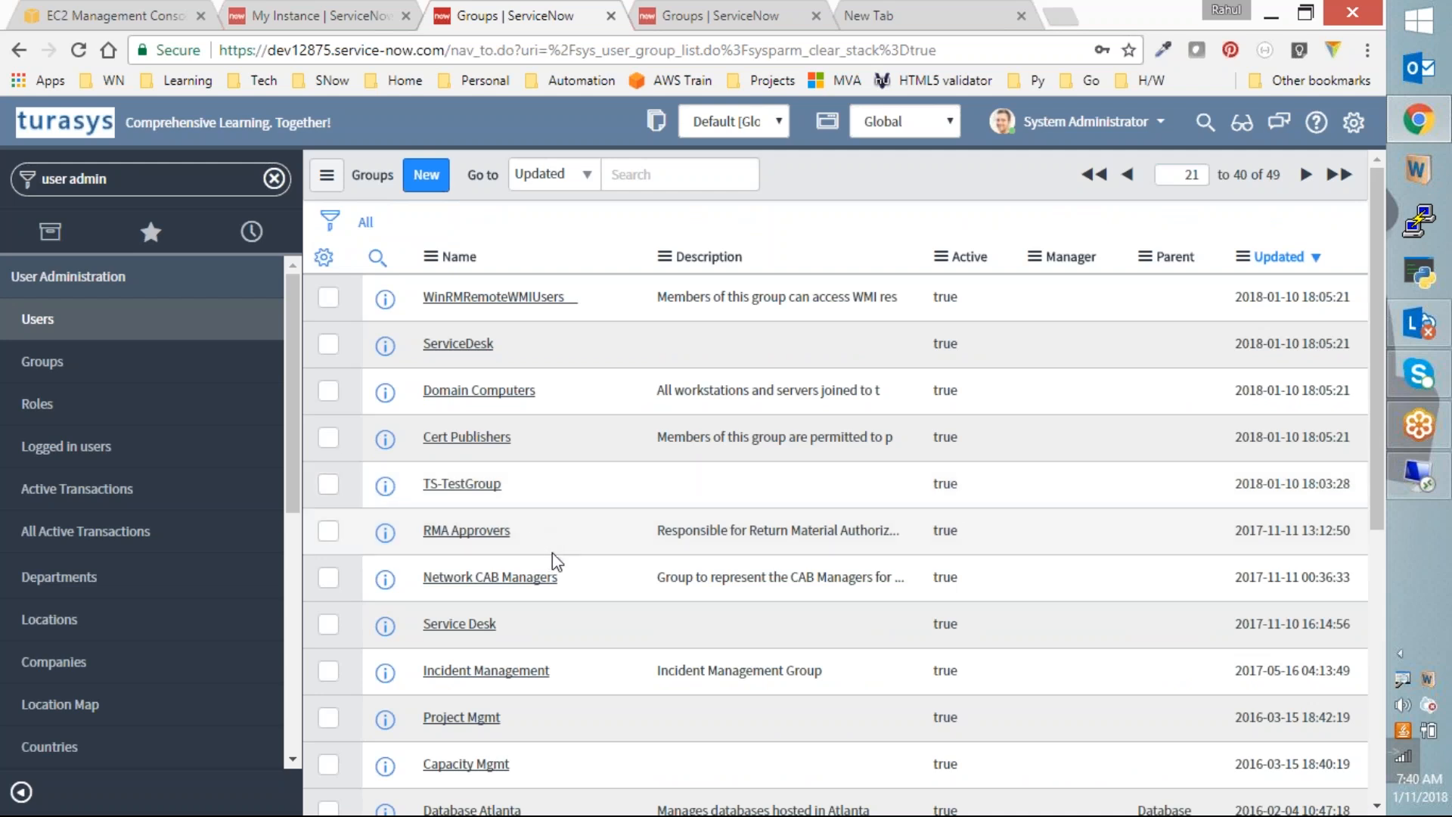
{"action": "scroll", "coordinate": [836, 676], "scroll_direction": "down", "scroll_amount": 1}
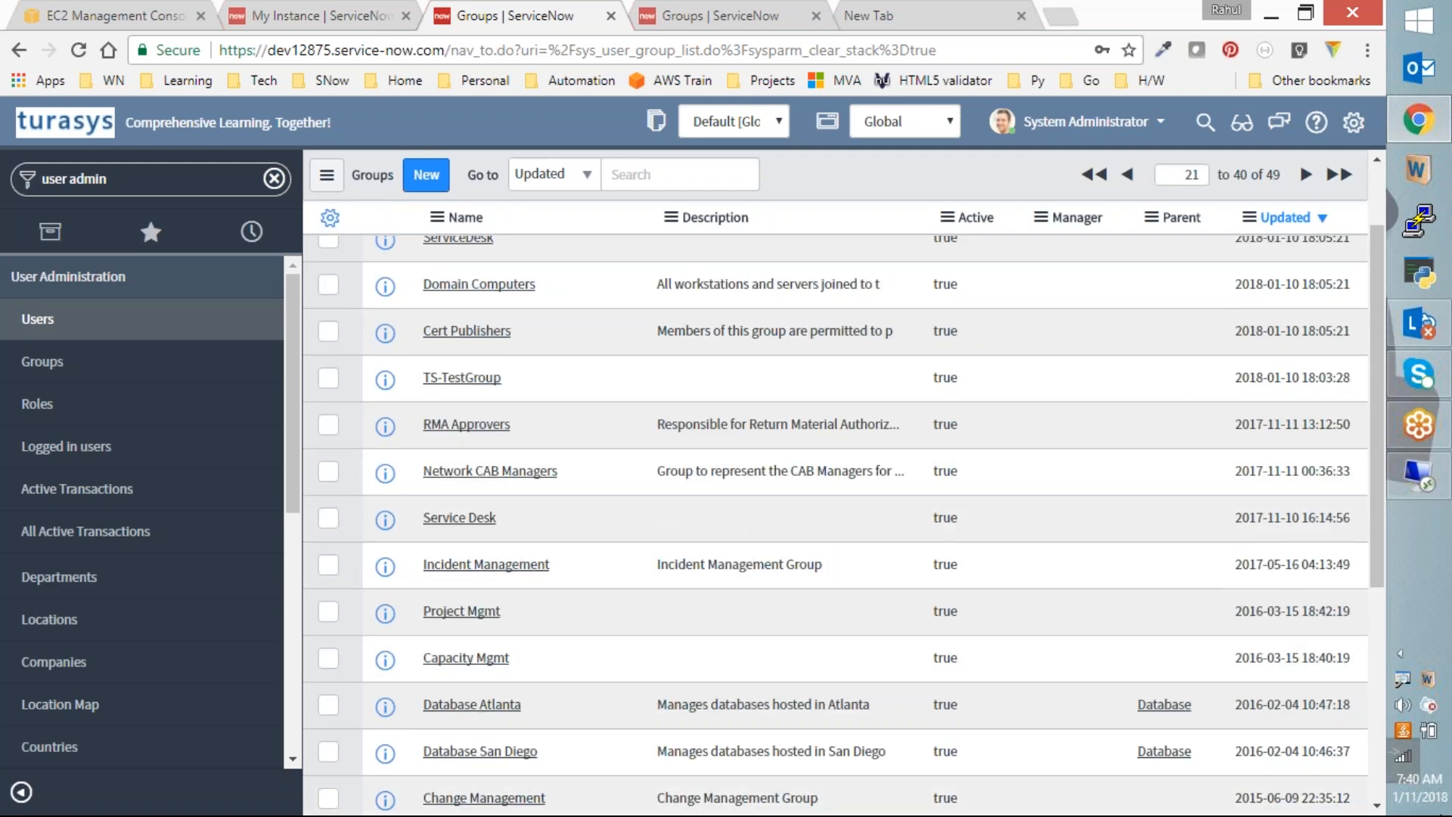
{"action": "scroll", "coordinate": [835, 522], "scroll_direction": "down", "scroll_amount": 4}
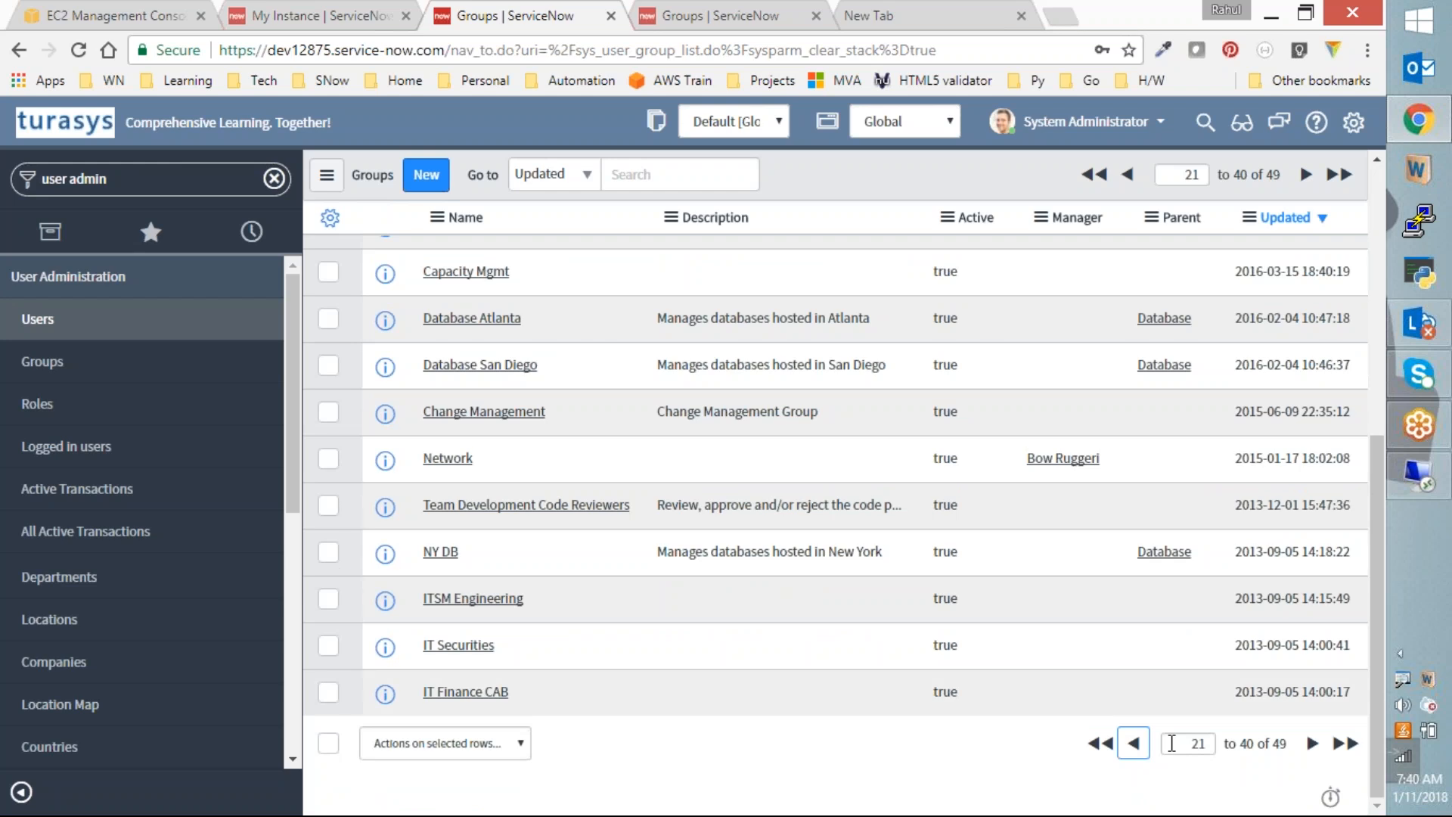
{"action": "left_click", "coordinate": [1134, 743]}
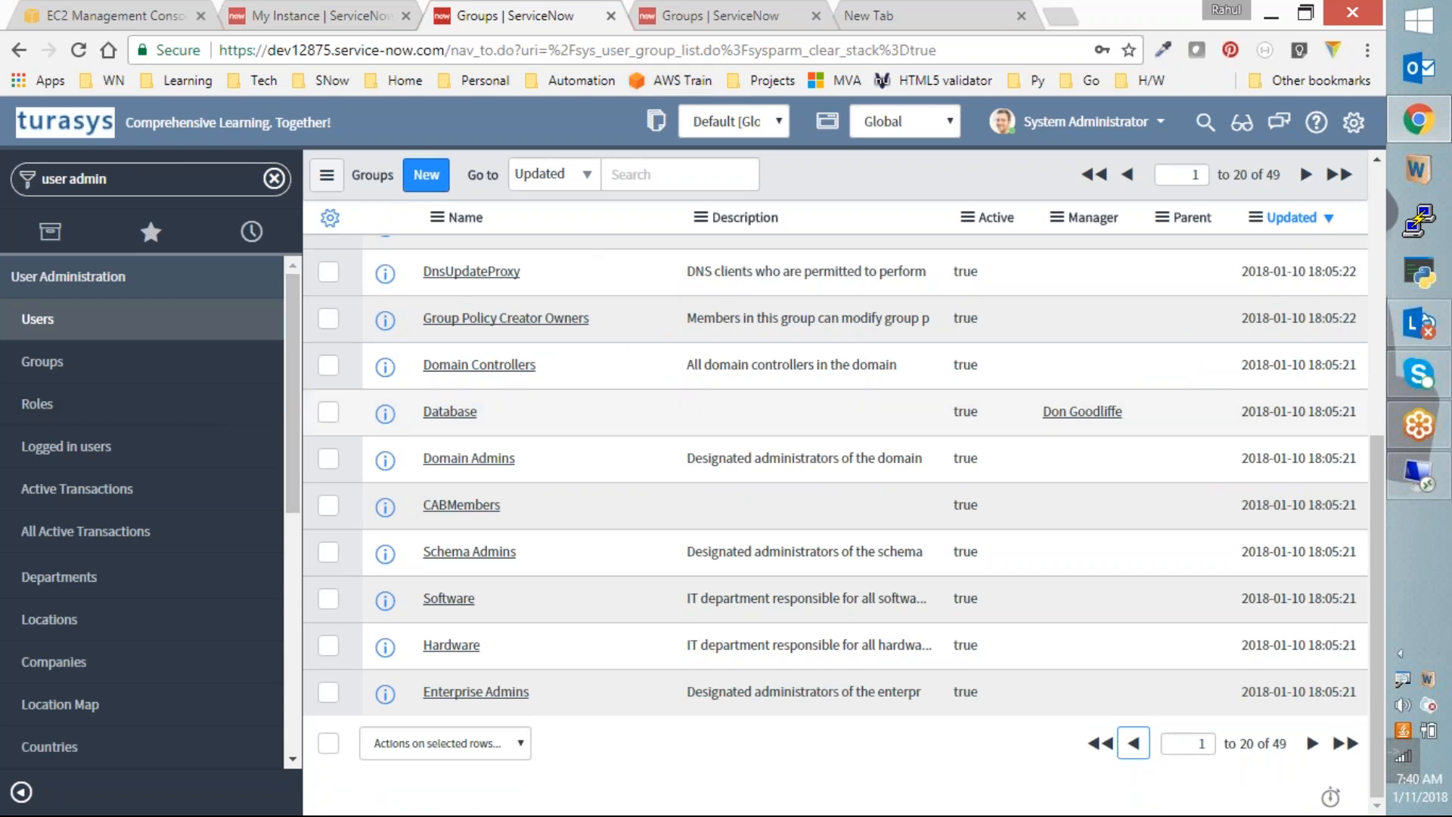
{"action": "left_click", "coordinate": [767, 27]}
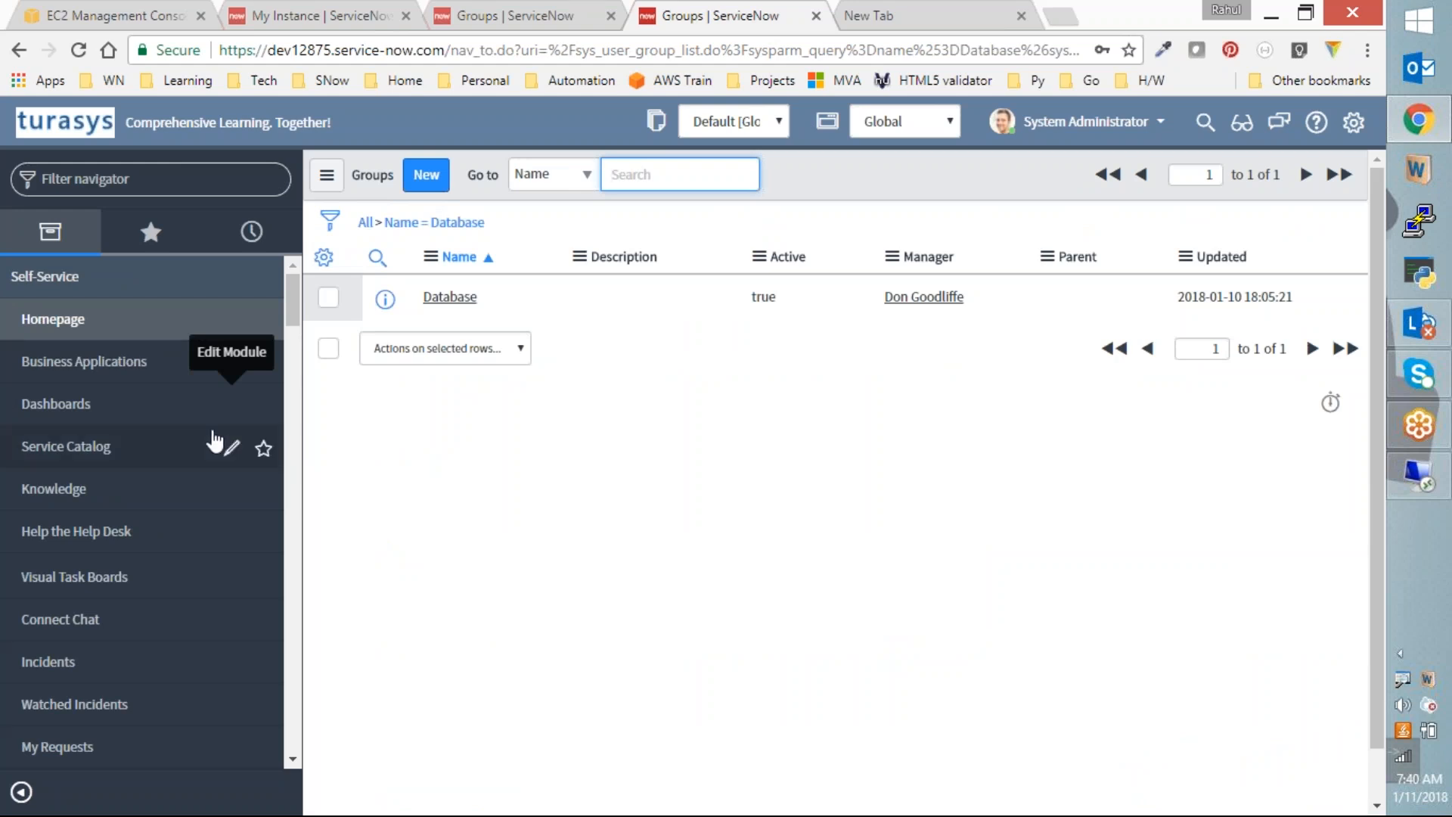
Step: Filter the navigator by 'ldap' and open the System LDAP Transform Maps list
{"action": "left_click", "coordinate": [147, 180]}
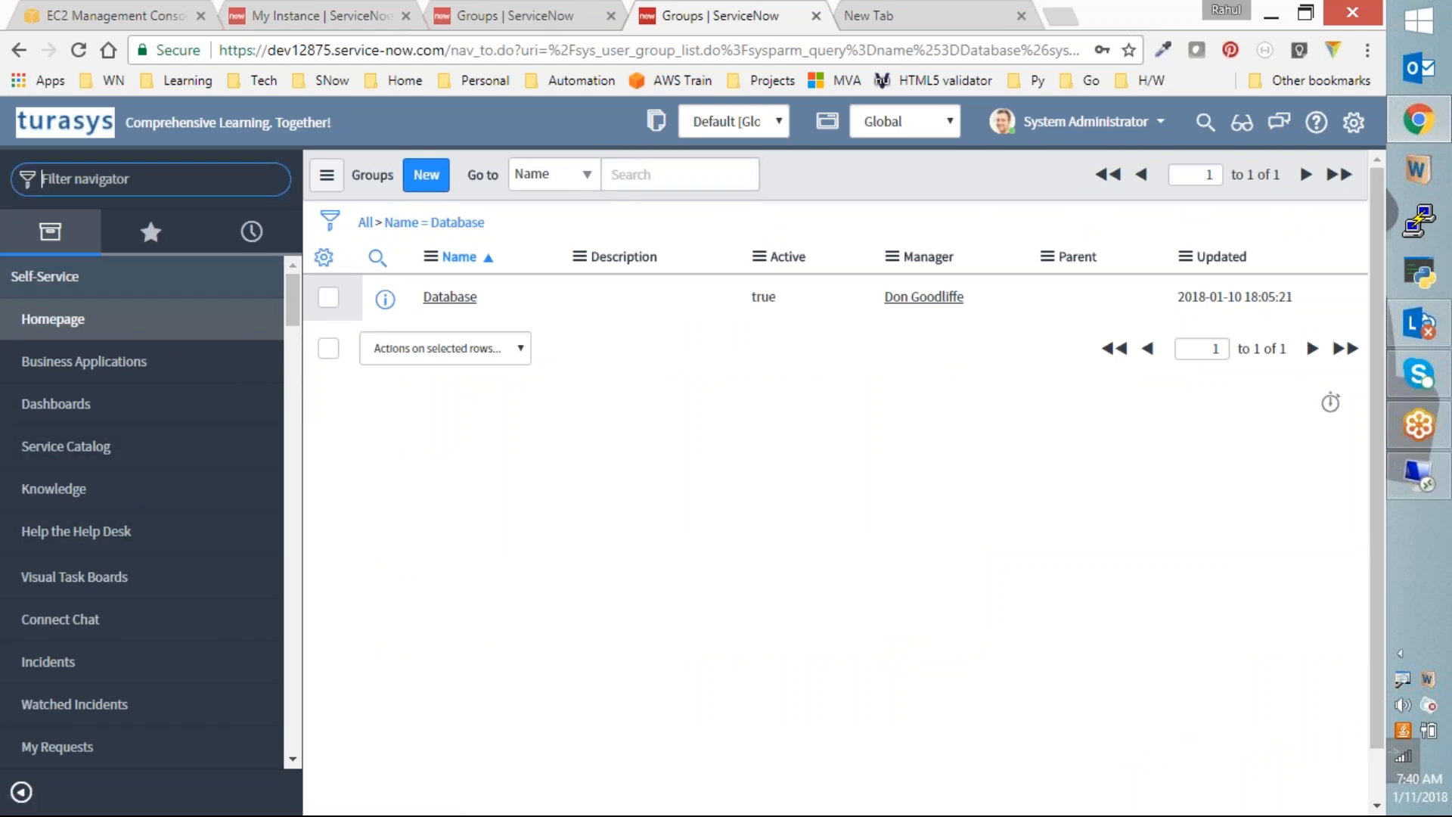
{"action": "type", "text": "ldap"}
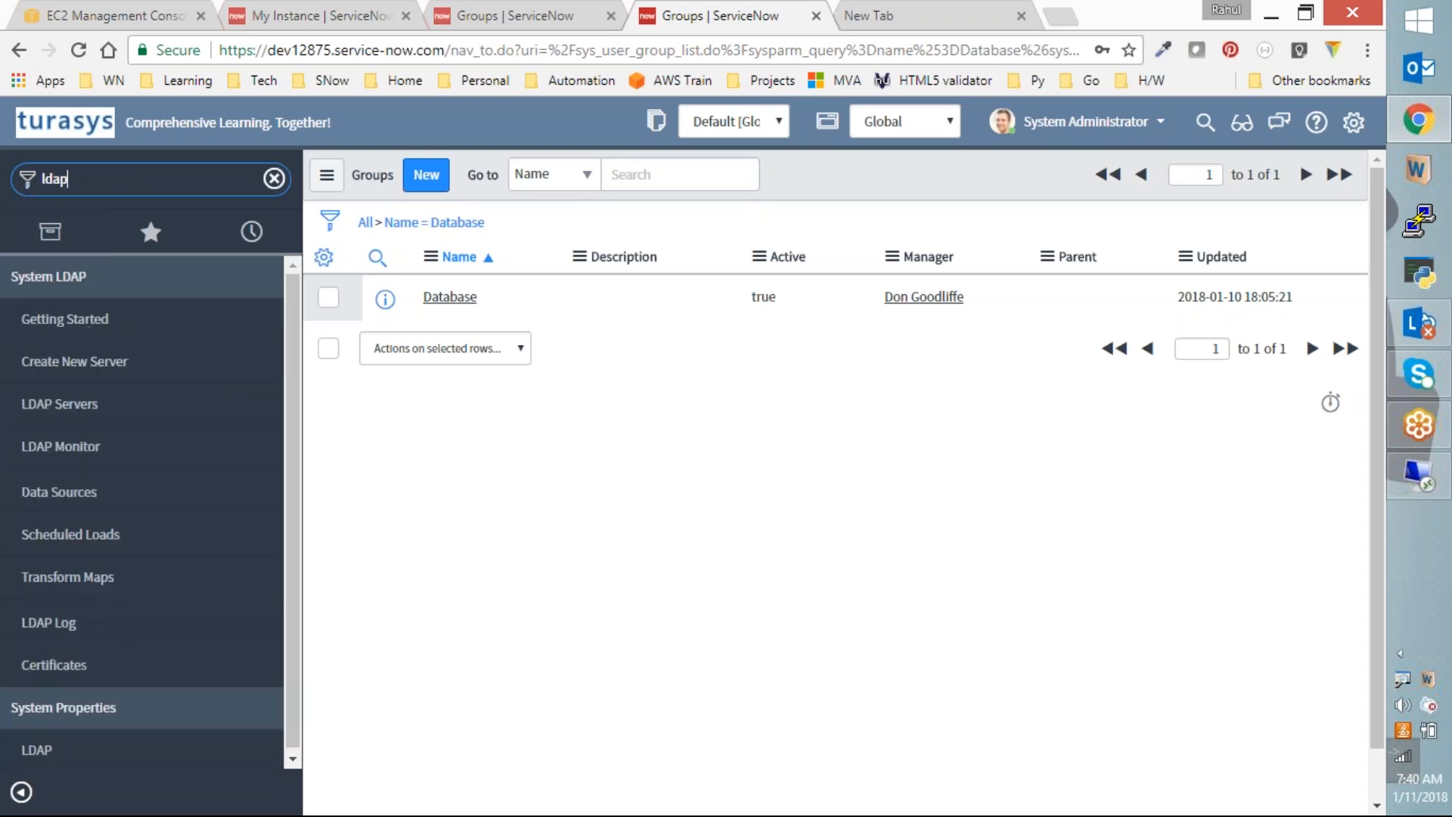
{"action": "left_click", "coordinate": [106, 495]}
{"action": "left_click", "coordinate": [68, 579]}
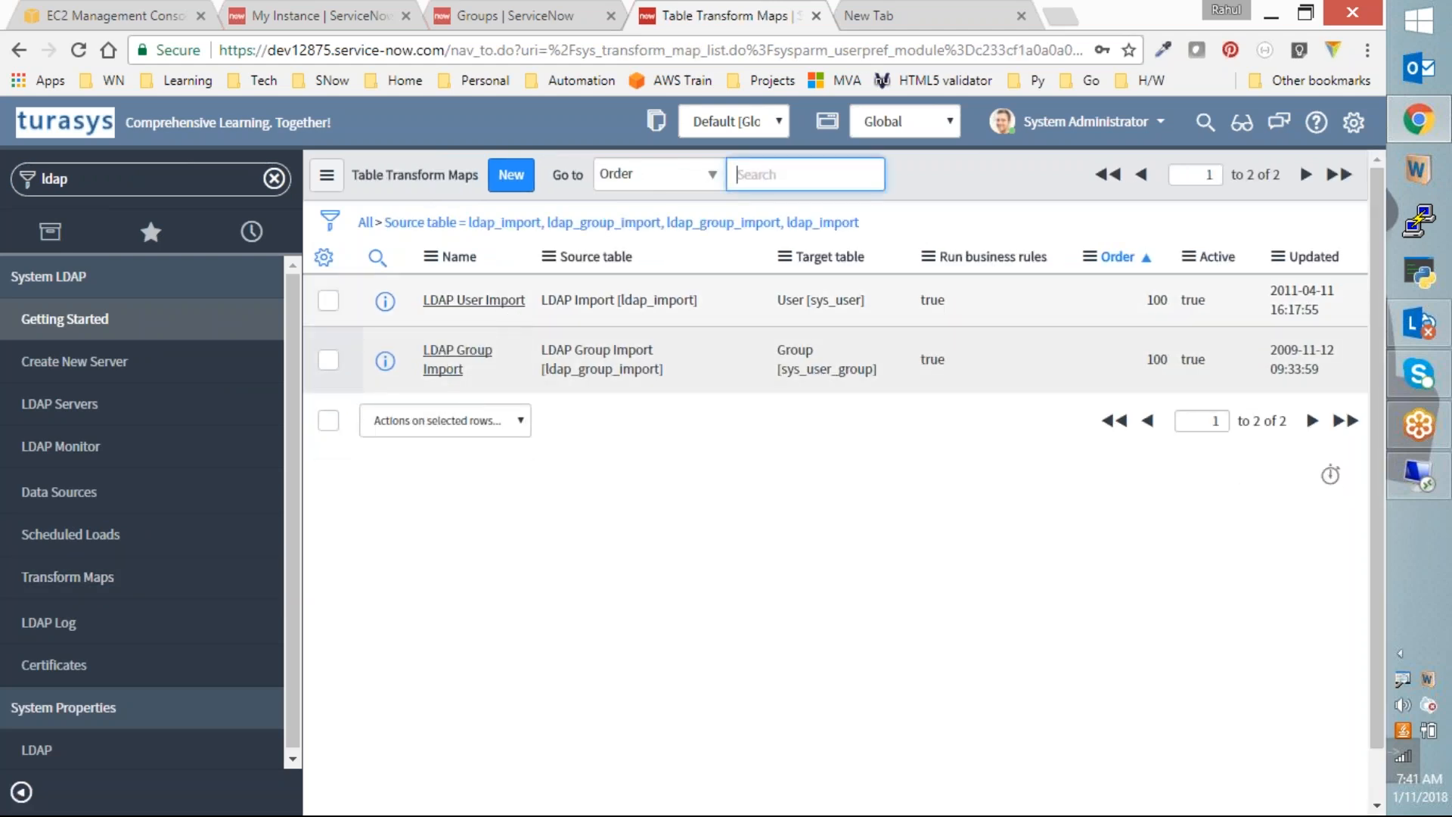
Step: Review the three field maps of LDAP Group Import, then switch to the Active Directory session
{"action": "left_click", "coordinate": [457, 362]}
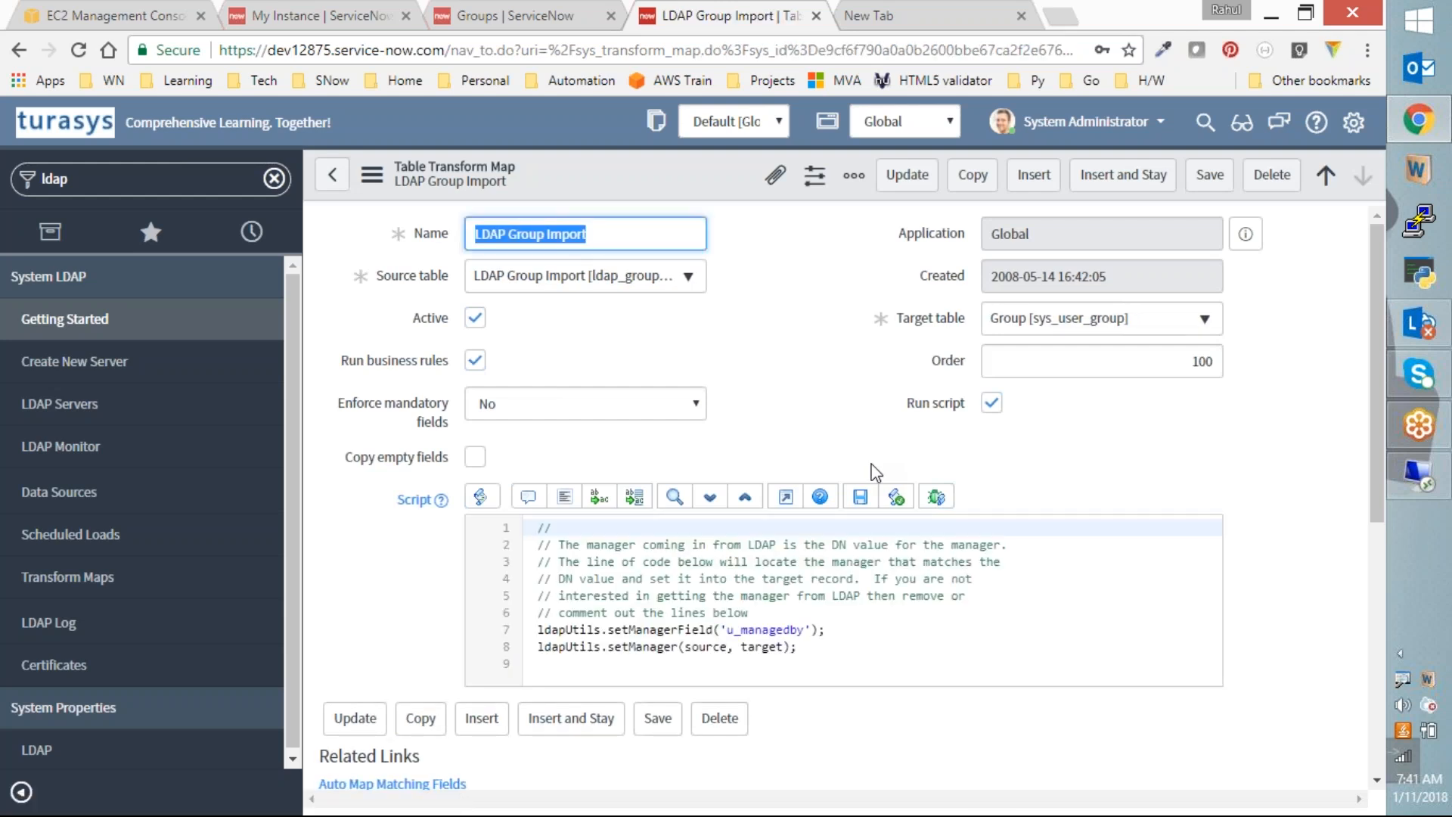
{"action": "scroll", "coordinate": [877, 463], "scroll_direction": "down", "scroll_amount": 6}
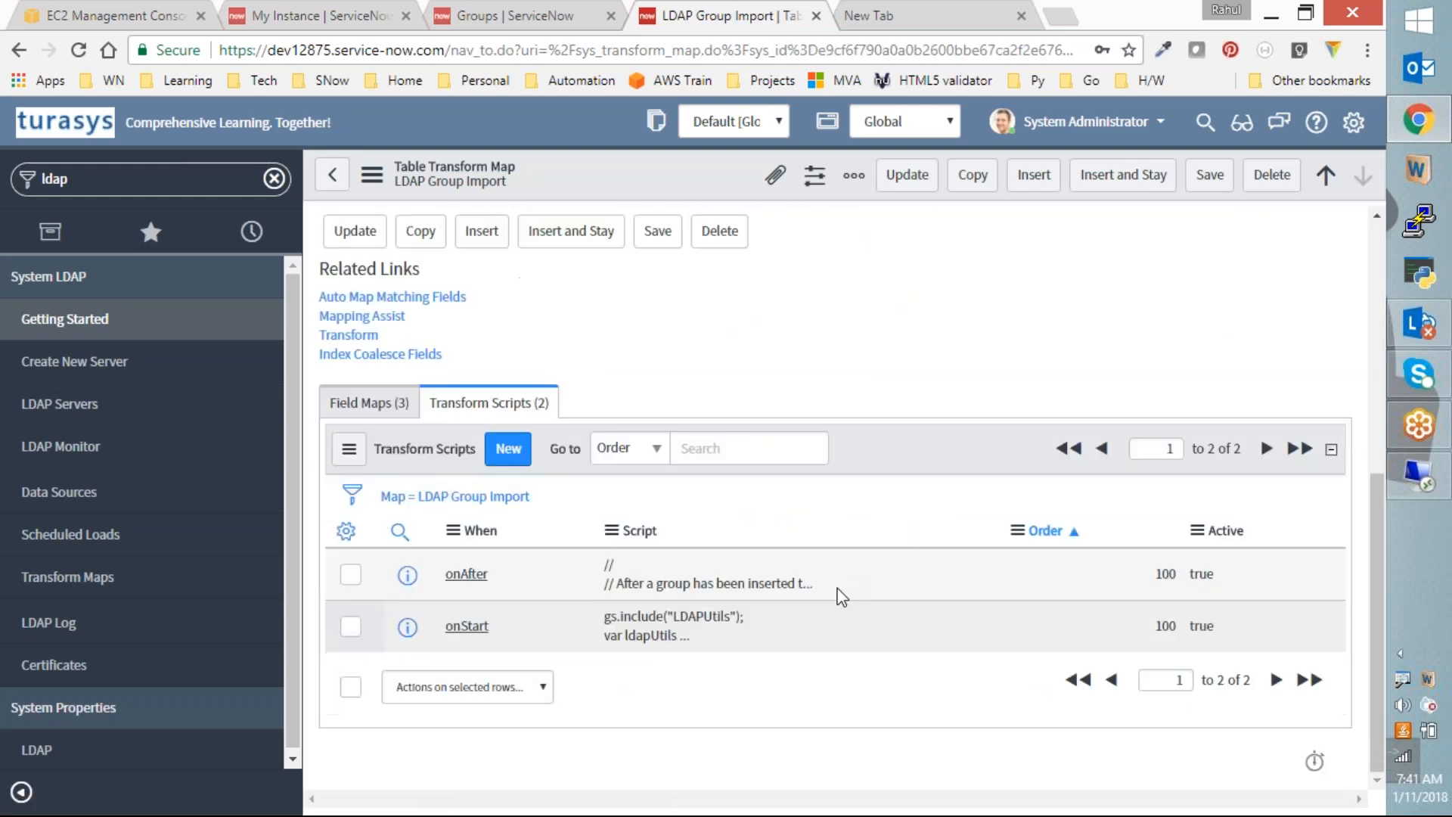
{"action": "left_click", "coordinate": [369, 402]}
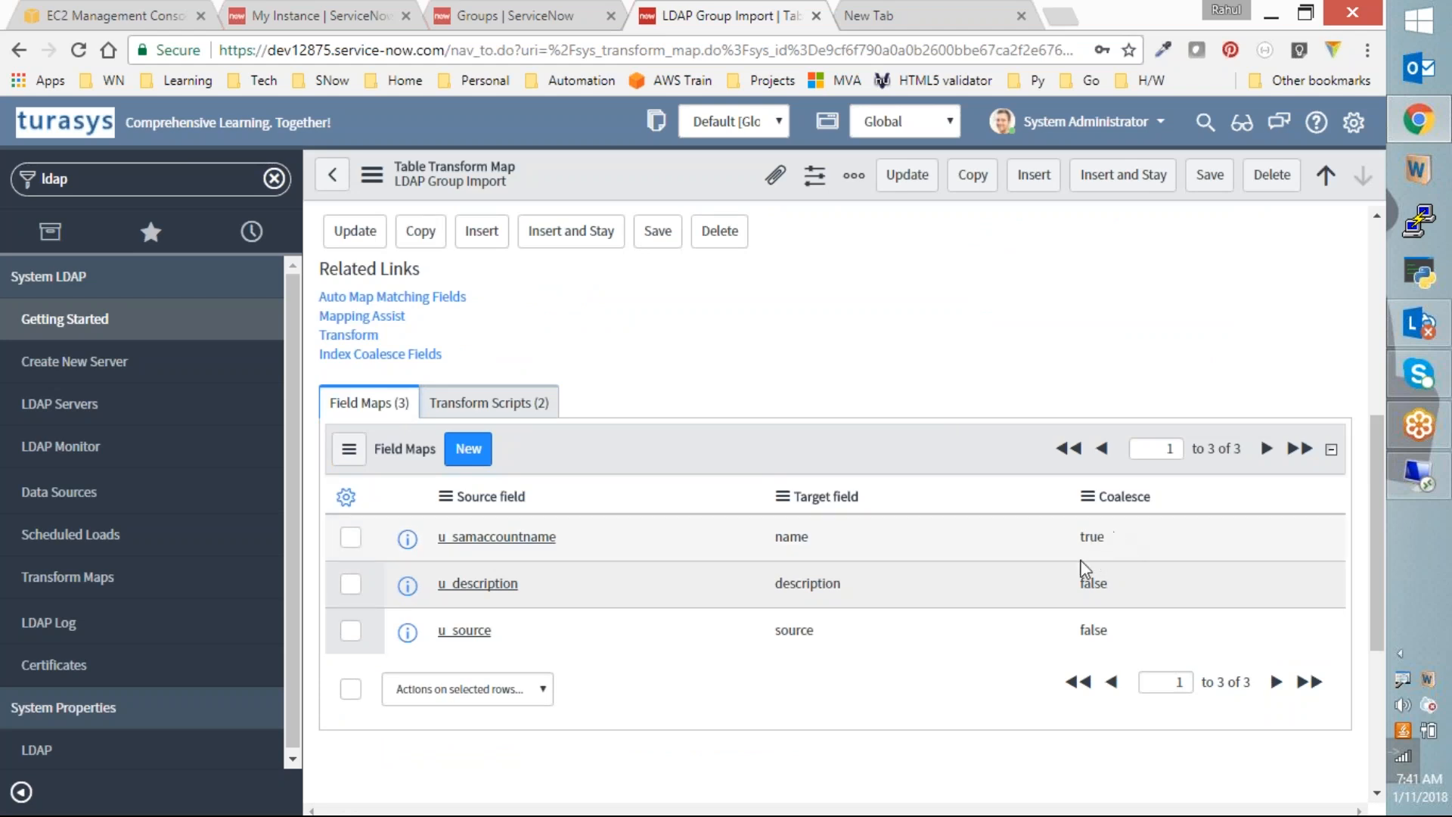
{"action": "left_click", "coordinate": [1423, 484]}
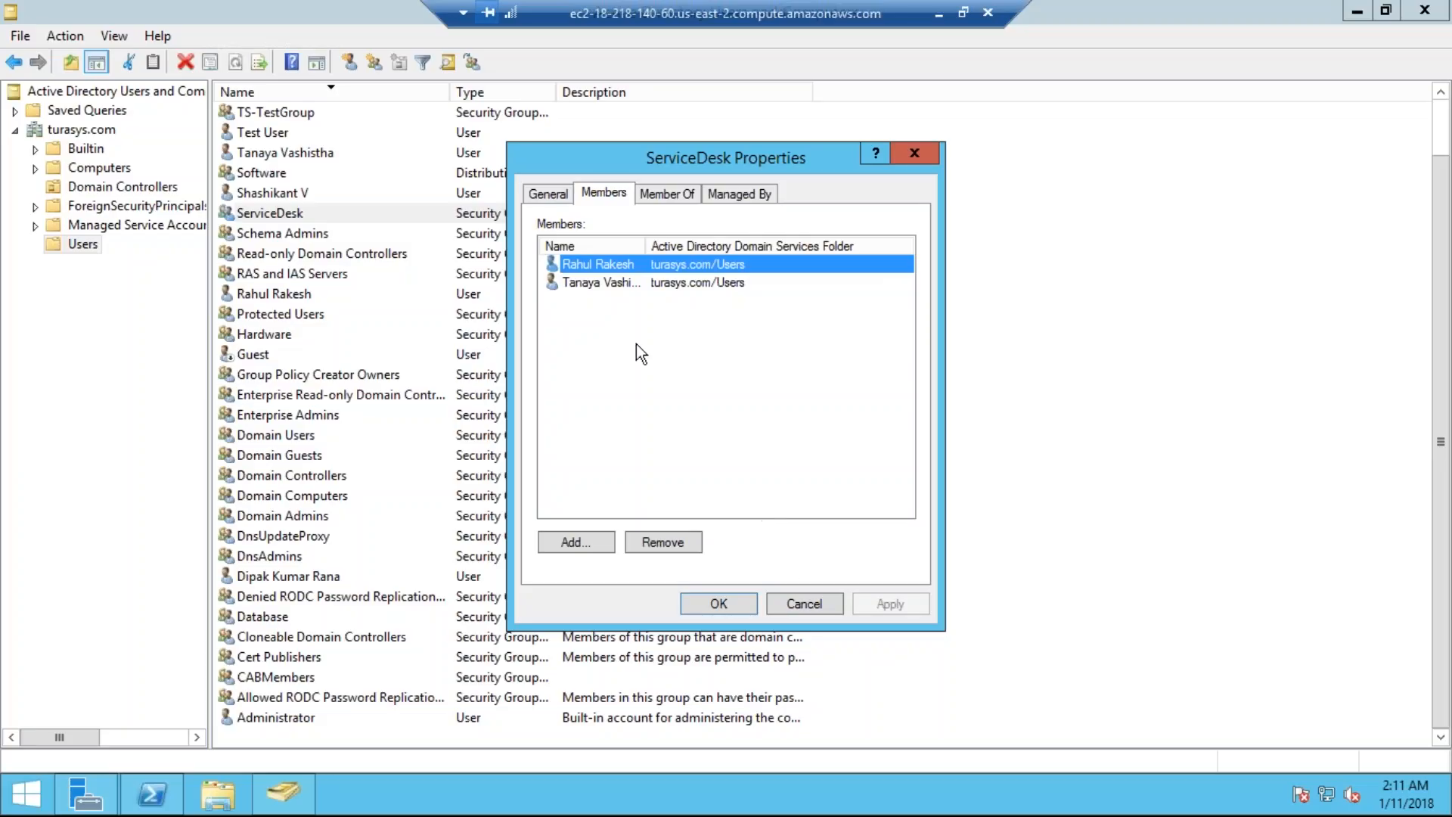
Step: Cancel the ServiceDesk Properties dialog and select the Software group in the Users container
{"action": "left_click", "coordinate": [806, 604]}
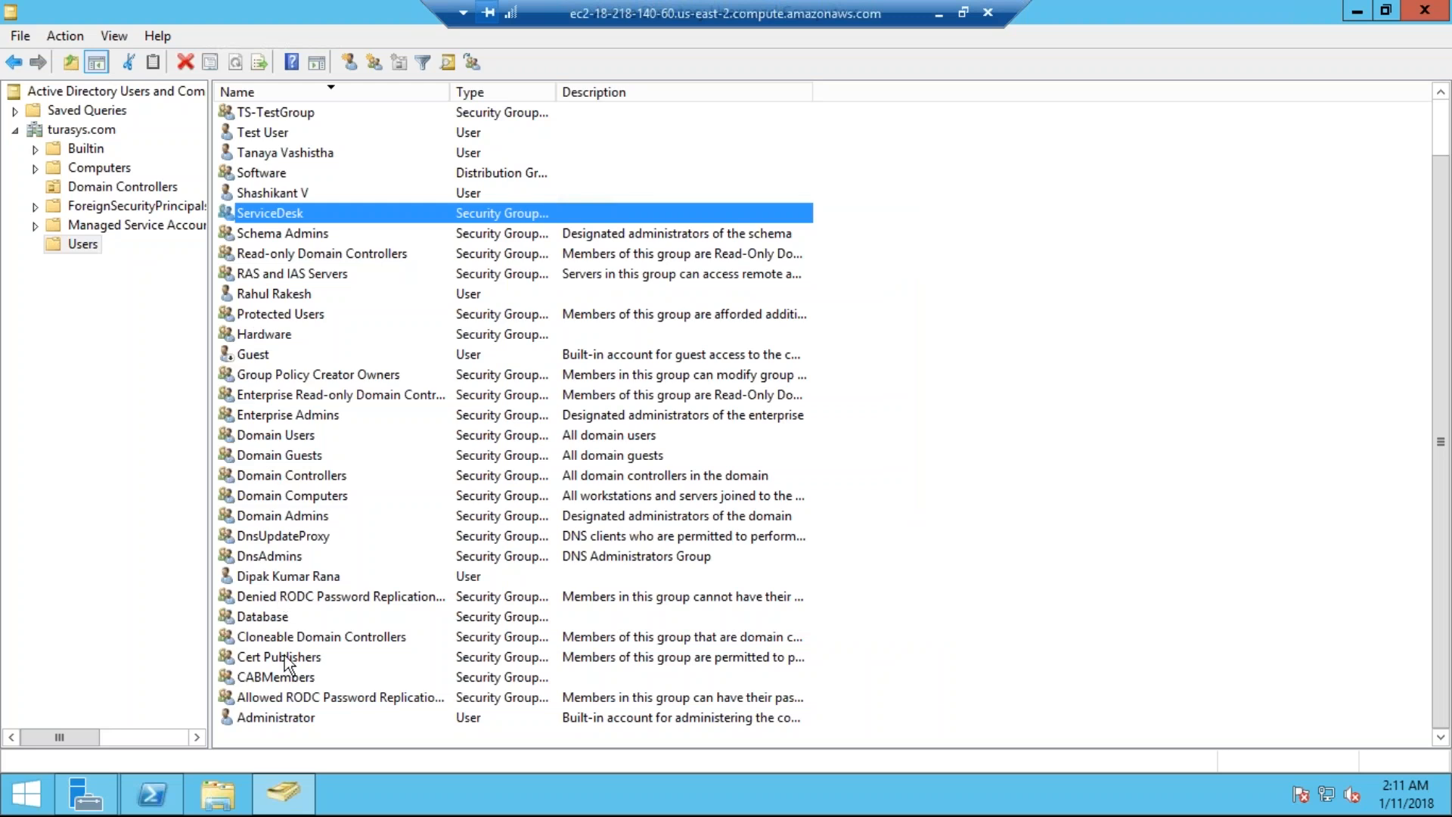
{"action": "scroll", "coordinate": [295, 251], "scroll_direction": "up", "scroll_amount": 1}
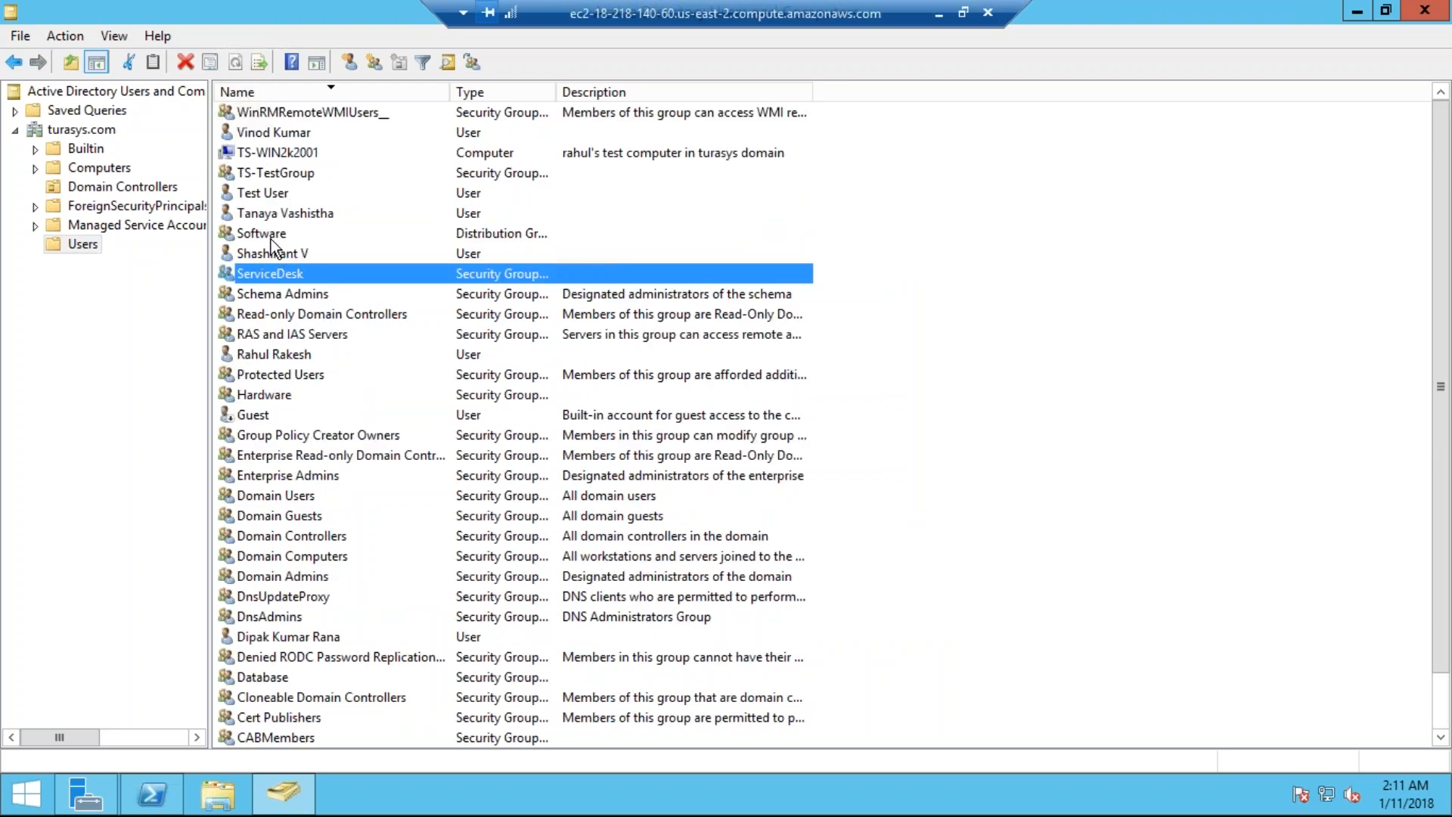
{"action": "left_click", "coordinate": [270, 235]}
{"action": "left_click", "coordinate": [938, 12]}
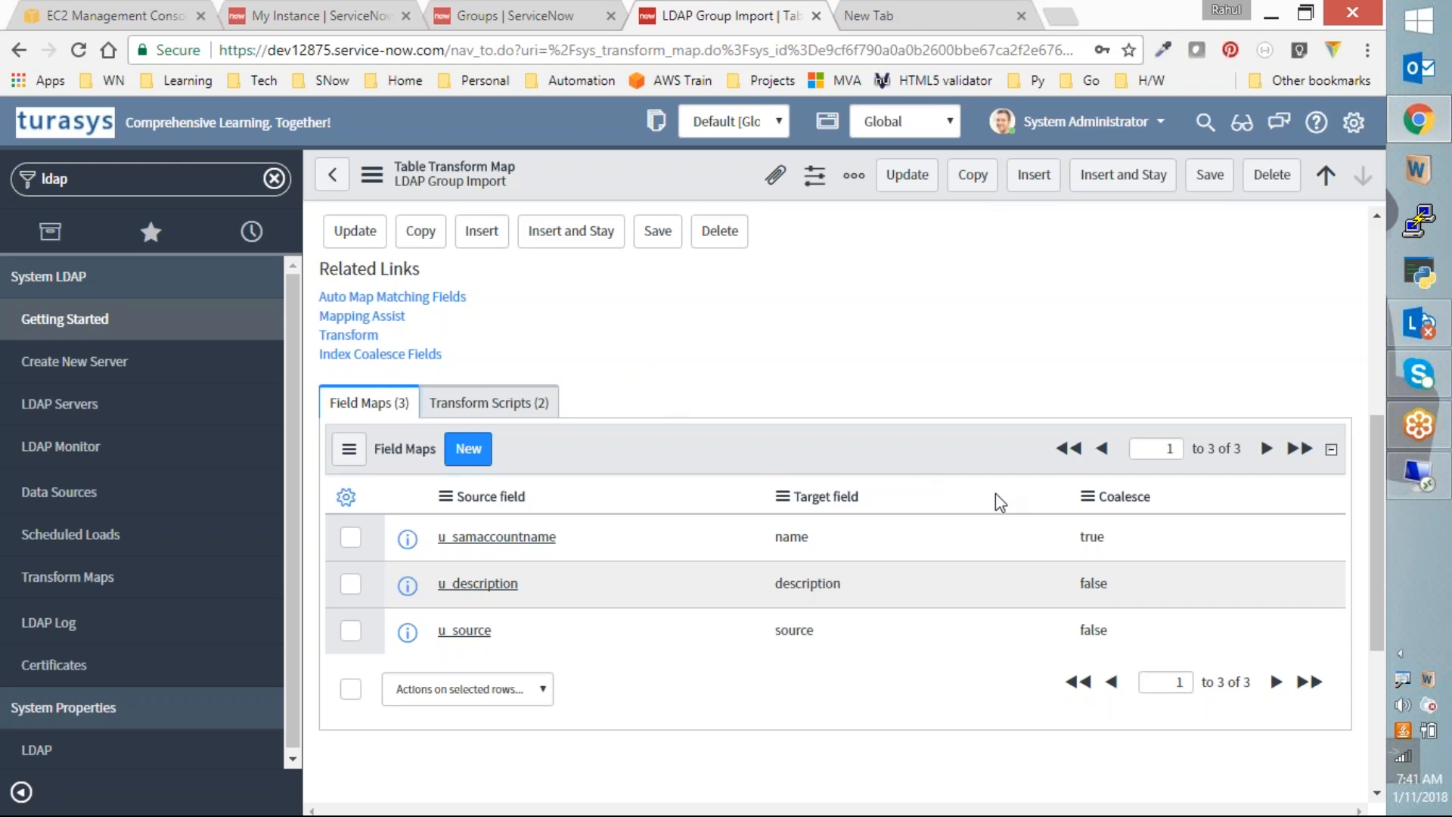
{"action": "left_click", "coordinate": [1412, 477]}
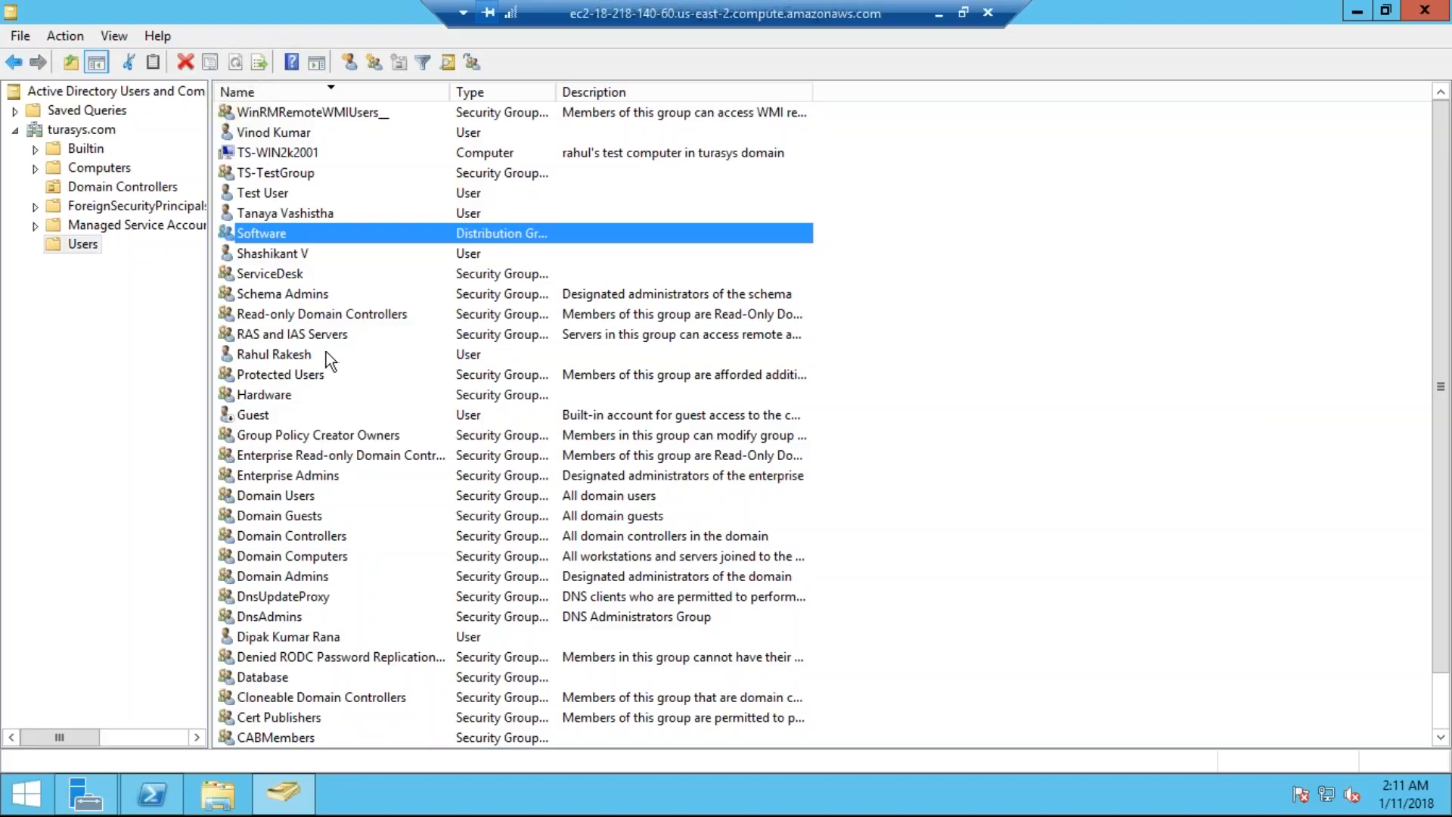
Step: Select TS-TestGroup, scroll the Users list, then minimize the RDP session
{"action": "left_click", "coordinate": [279, 171]}
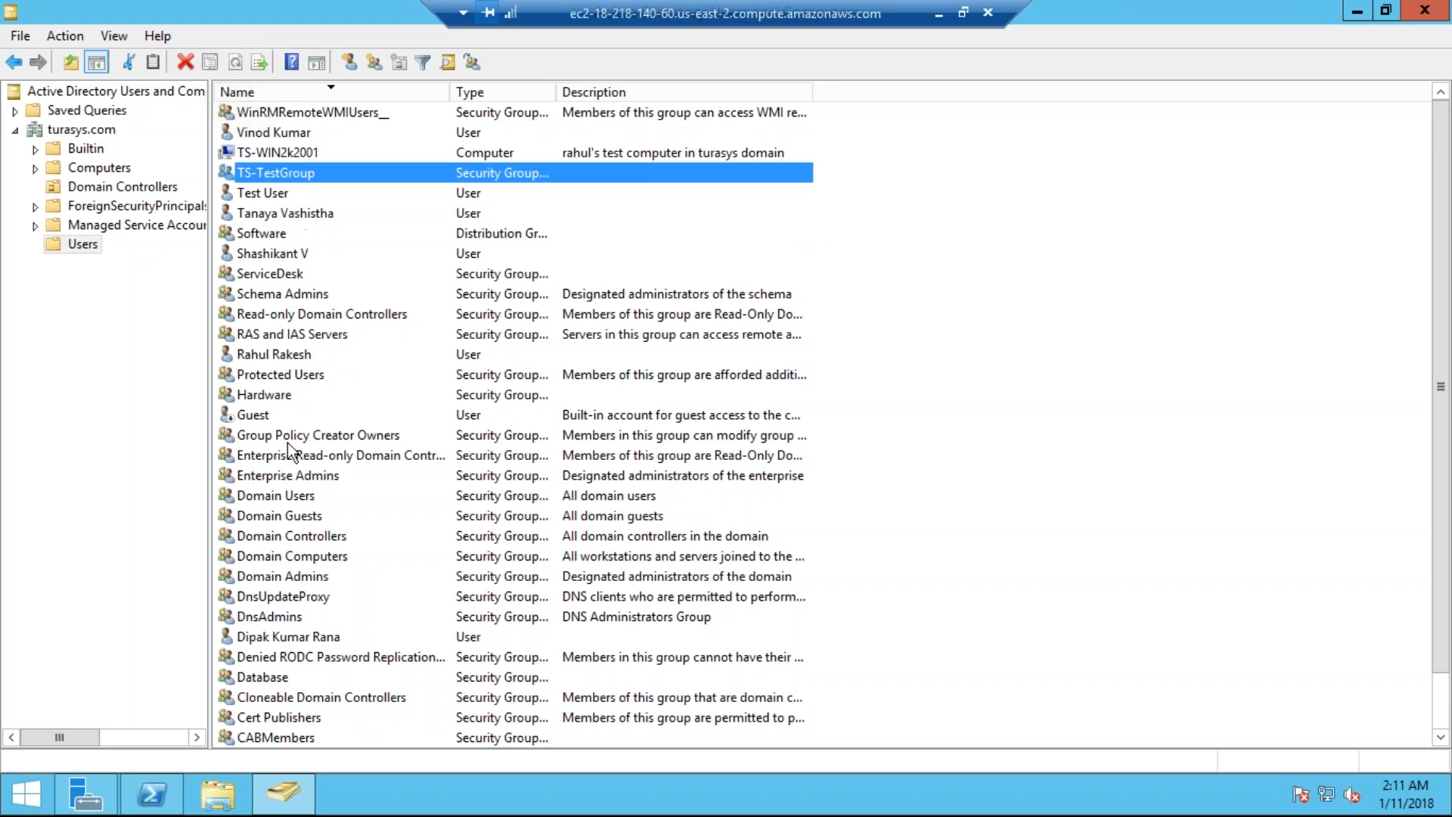
{"action": "scroll", "coordinate": [310, 602], "scroll_direction": "down", "scroll_amount": 1}
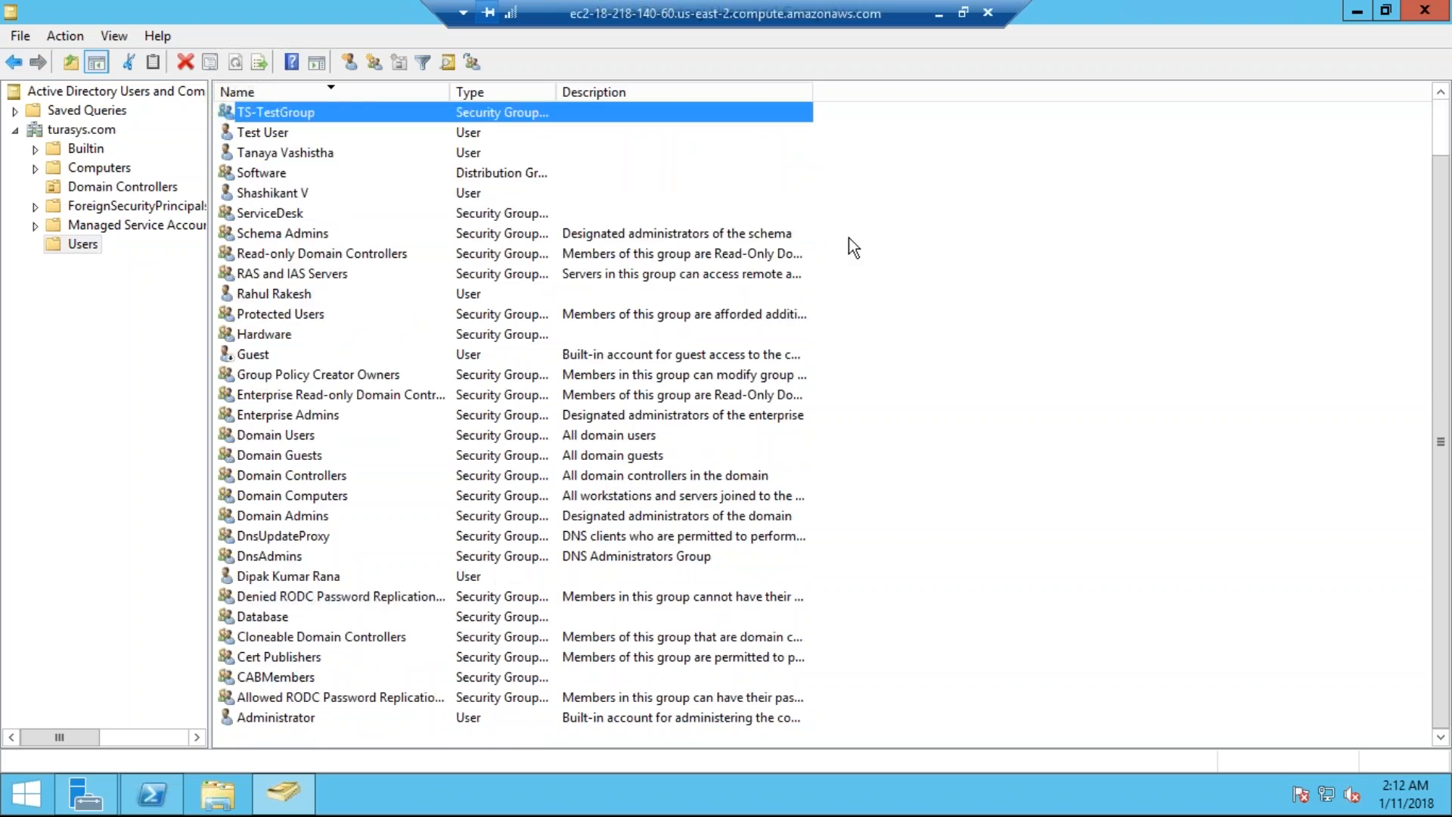
{"action": "left_click", "coordinate": [939, 13]}
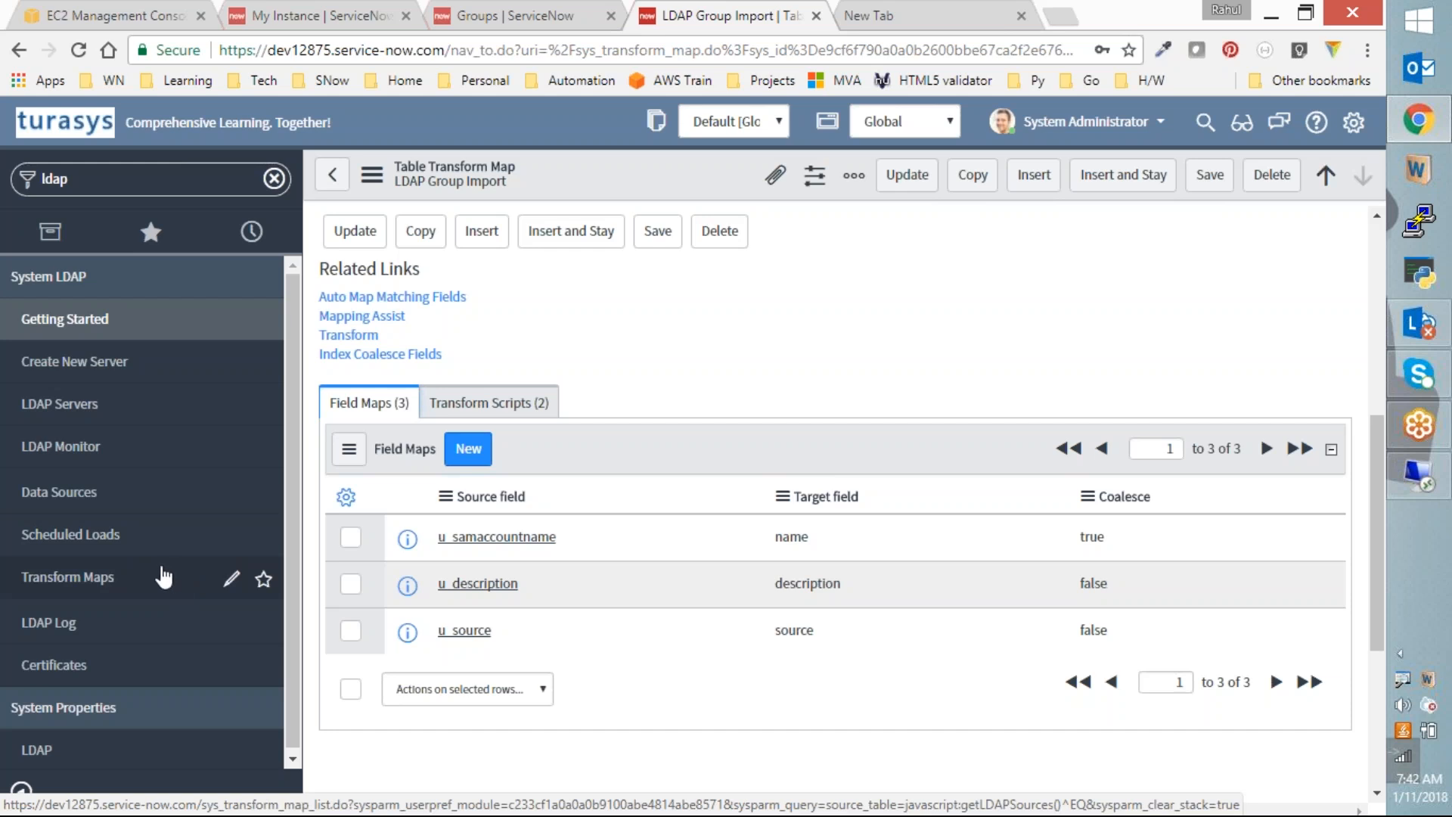
Step: Open Scheduled Loads and create a new Scheduled Data Import record
{"action": "left_click", "coordinate": [82, 541]}
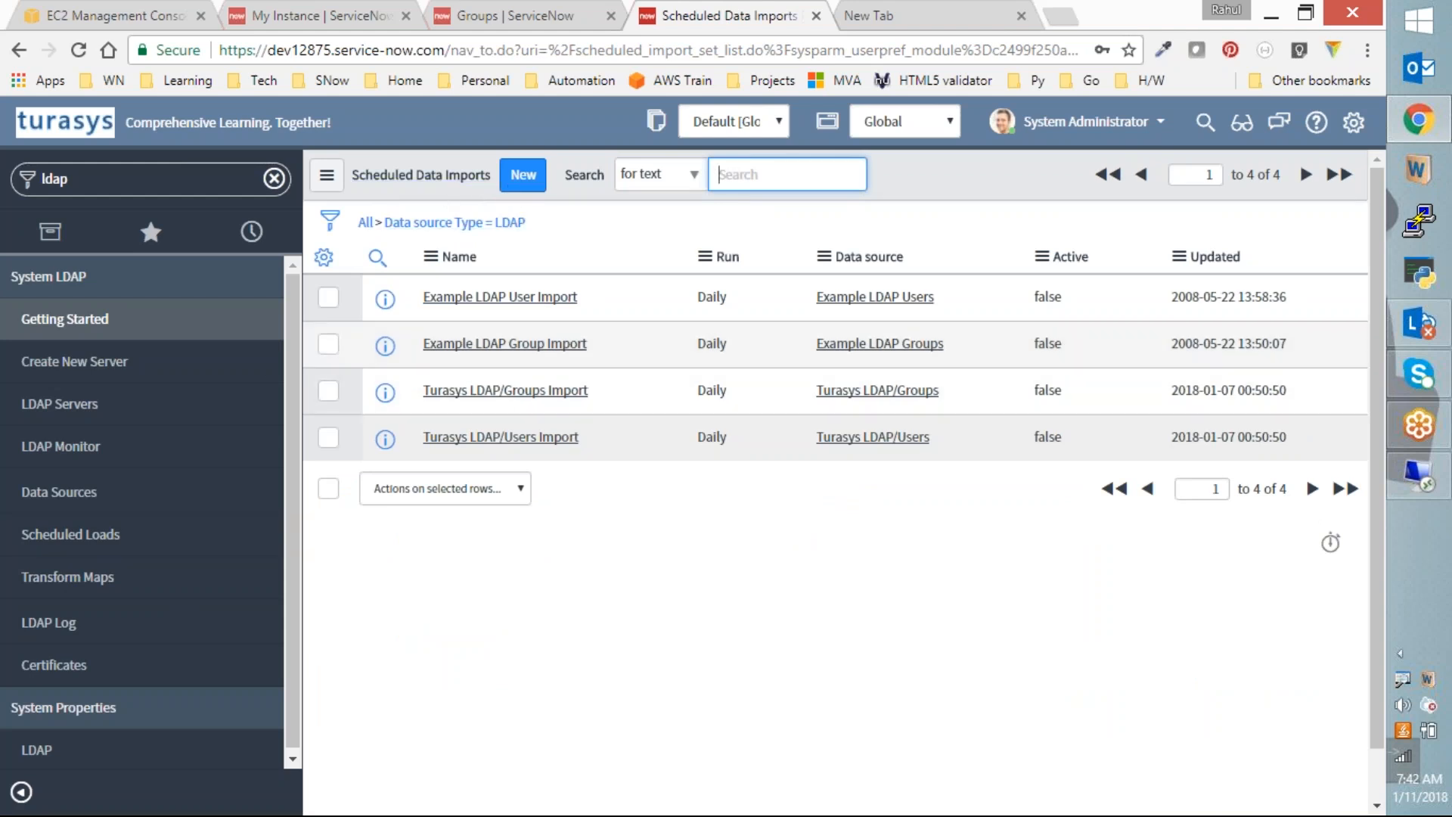
{"action": "left_click", "coordinate": [522, 187]}
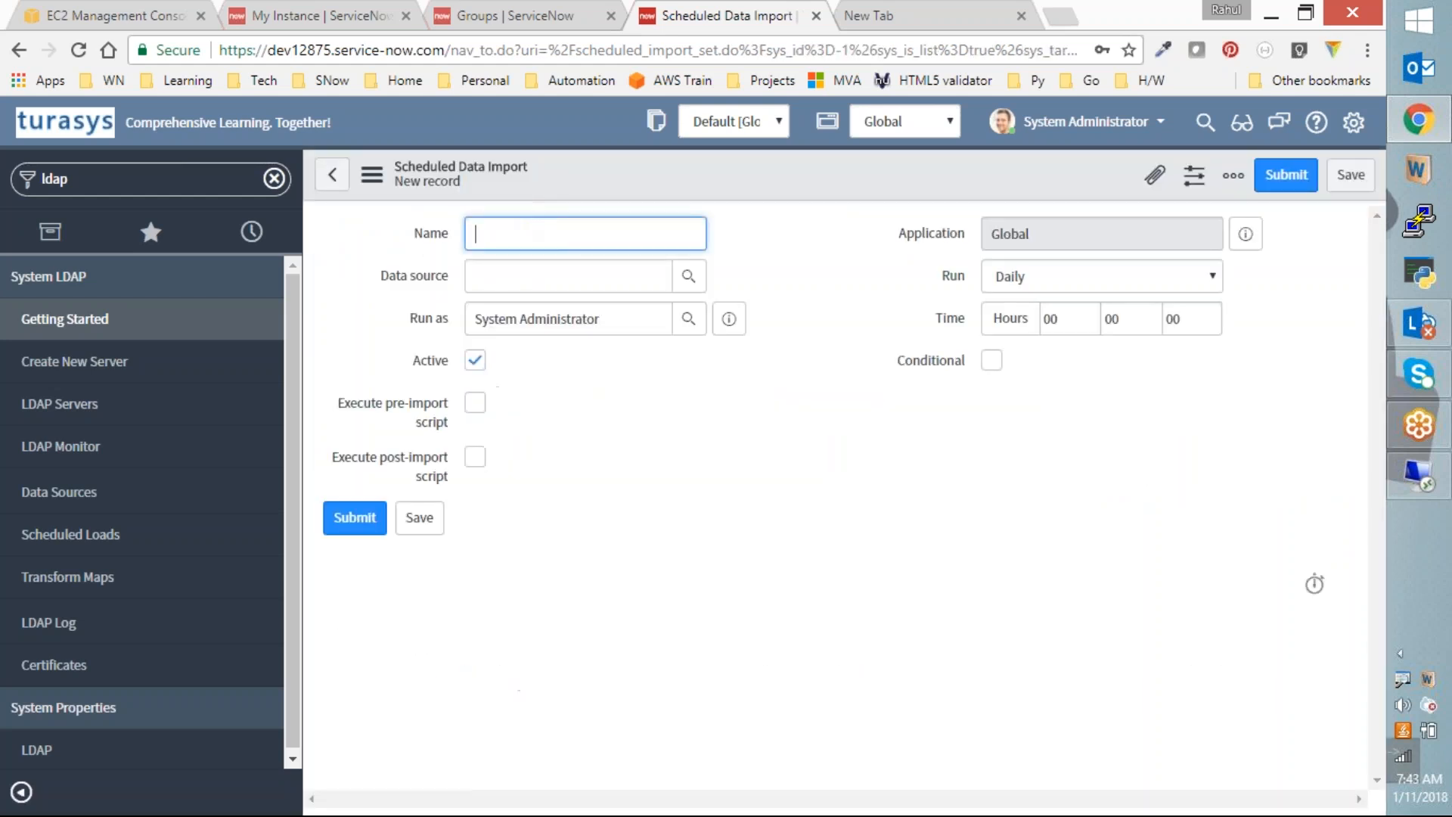
Step: Choose Turasys LDAP/Users as the data source and name the import 'kjshkjasdhkdjahkahjk'
{"action": "left_click", "coordinate": [688, 275]}
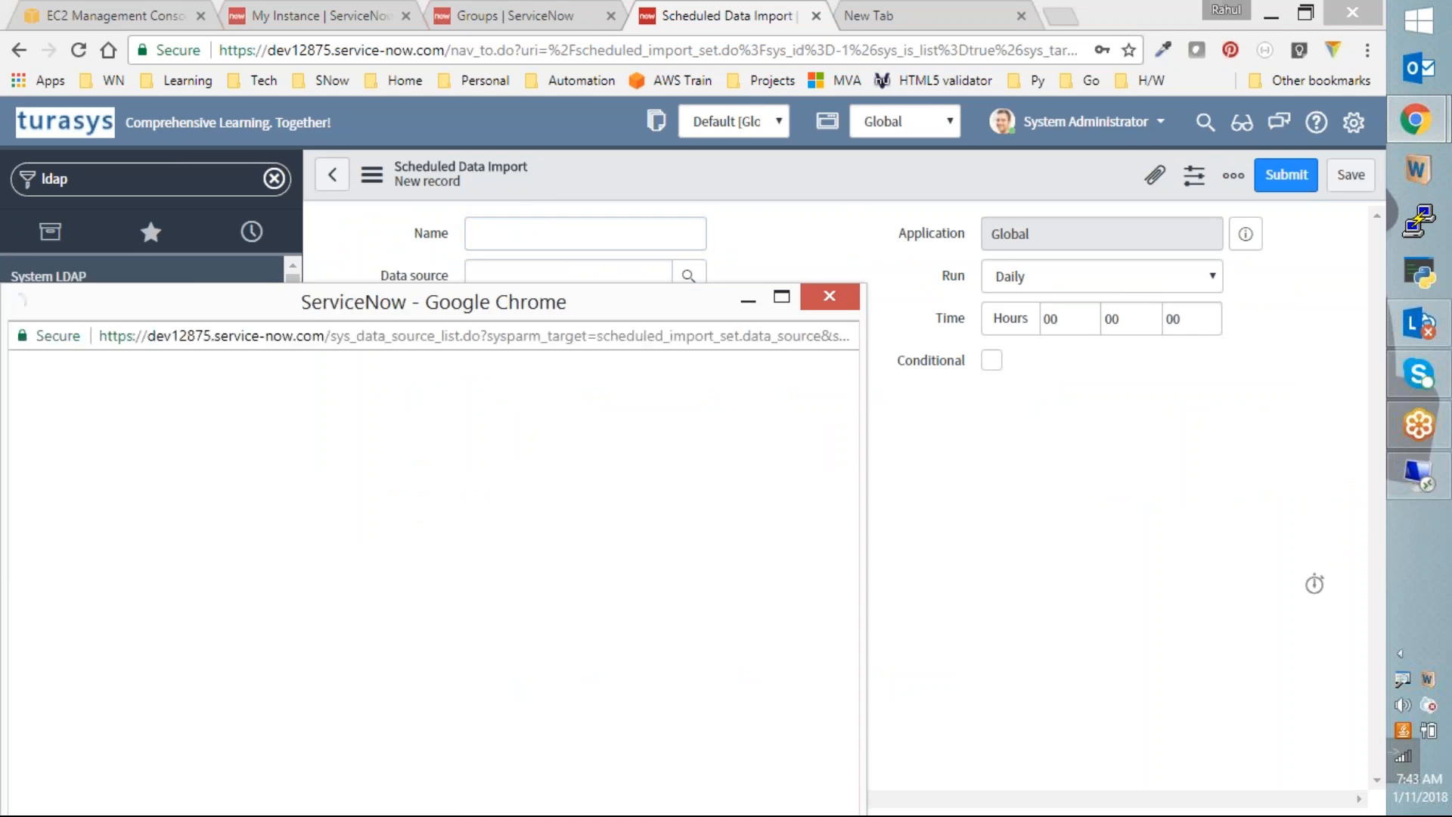
{"action": "left_click_drag", "start_coordinate": [528, 310], "coordinate": [647, 240]}
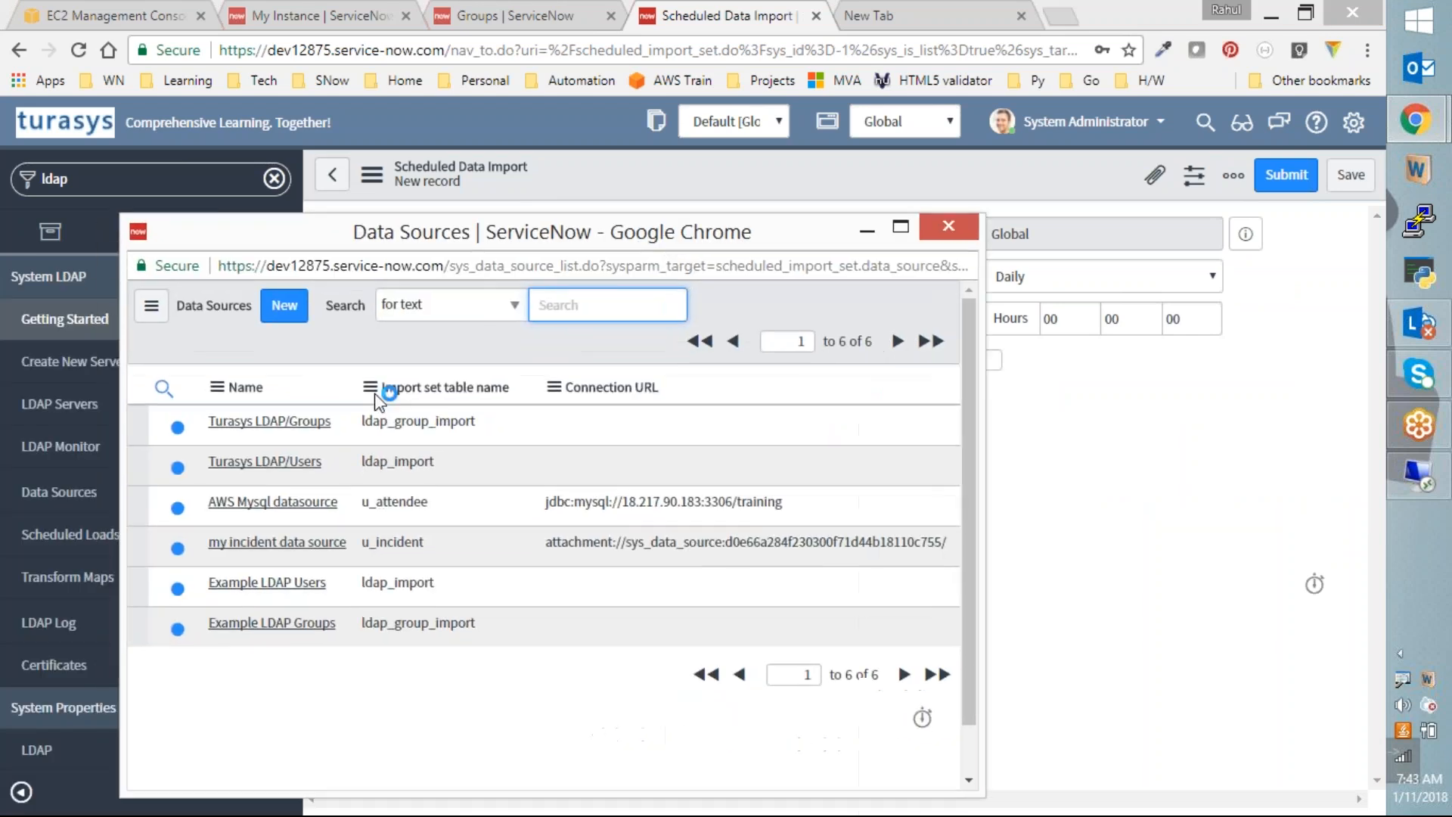
{"action": "left_click", "coordinate": [273, 465]}
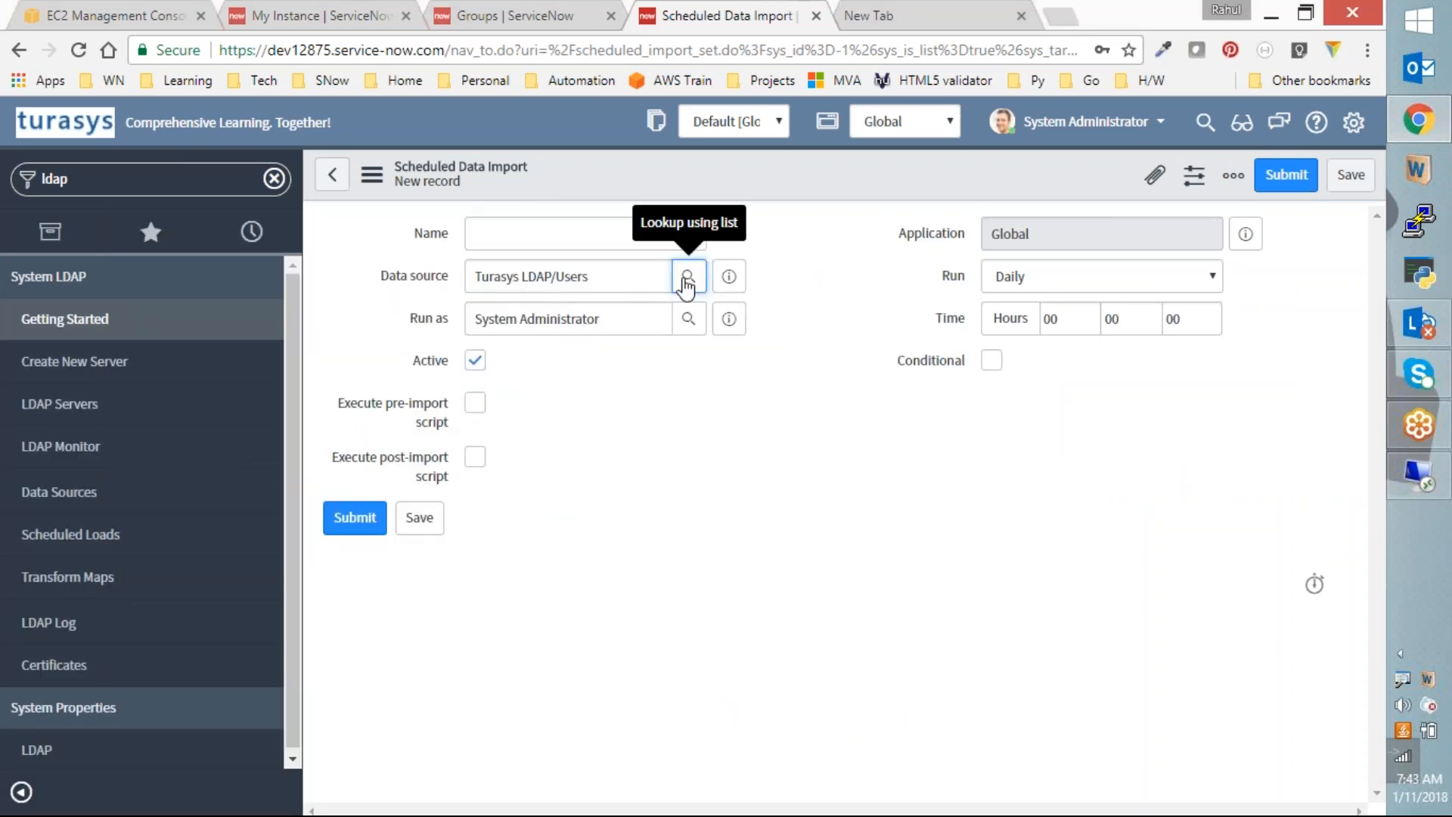
{"action": "left_click", "coordinate": [639, 235]}
{"action": "type", "text": "kjshkjasdhkdjahkahjk"}
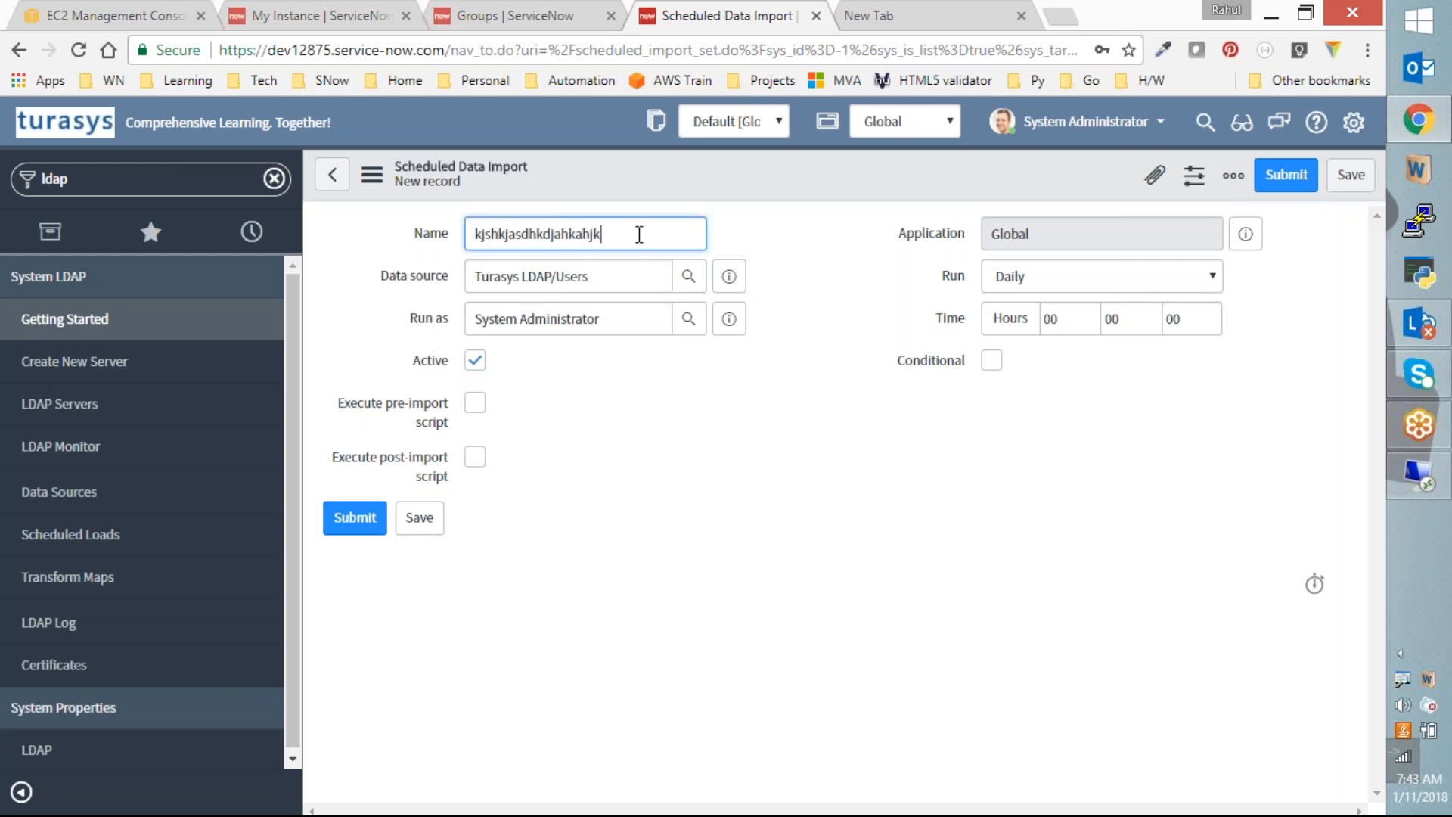
Step: Set Run to Weekly, then Periodically, and abandon the draft for the LDAP Servers list
{"action": "left_click", "coordinate": [1128, 288]}
{"action": "left_click", "coordinate": [1069, 380]}
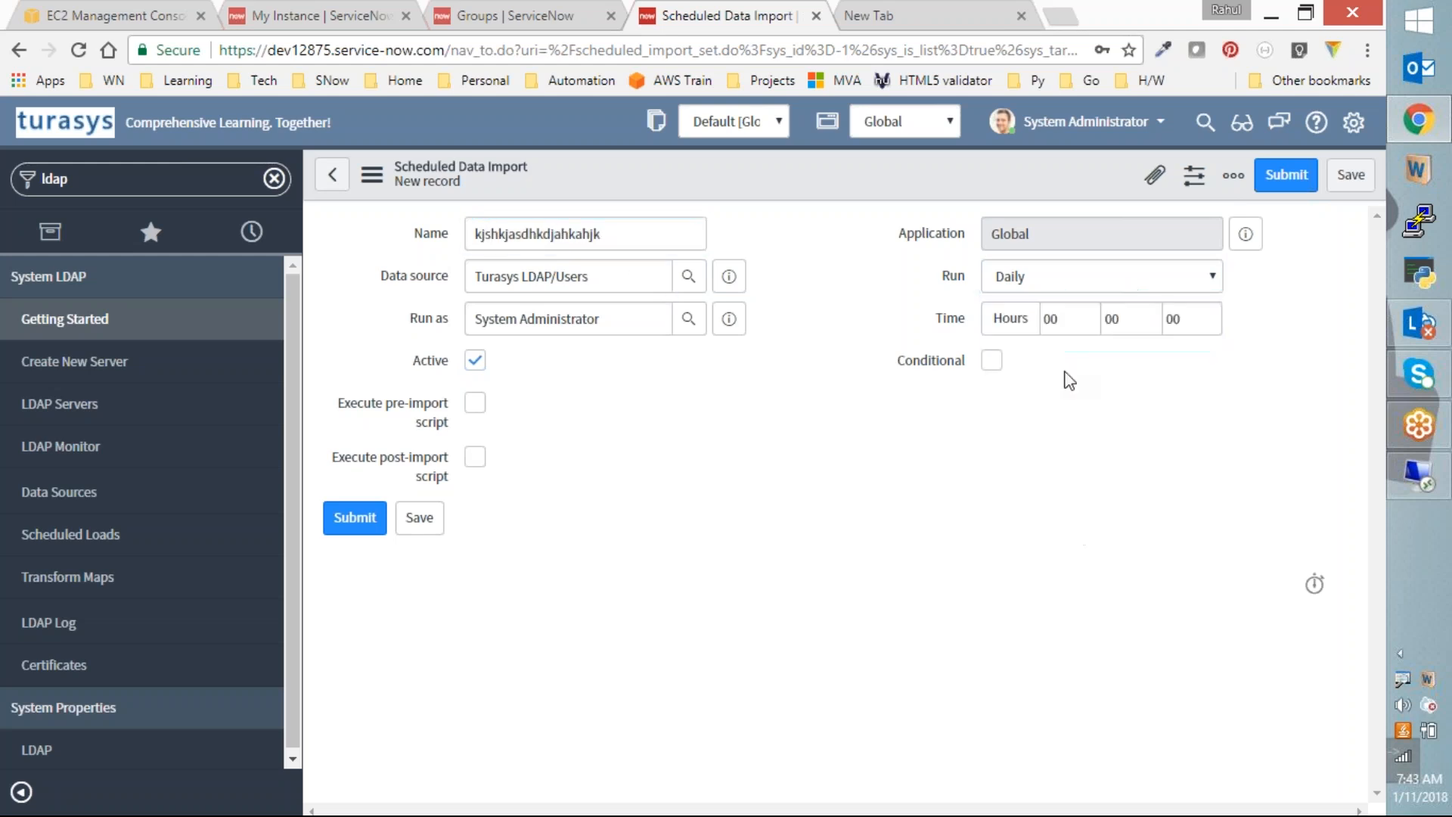
{"action": "left_click", "coordinate": [1132, 285]}
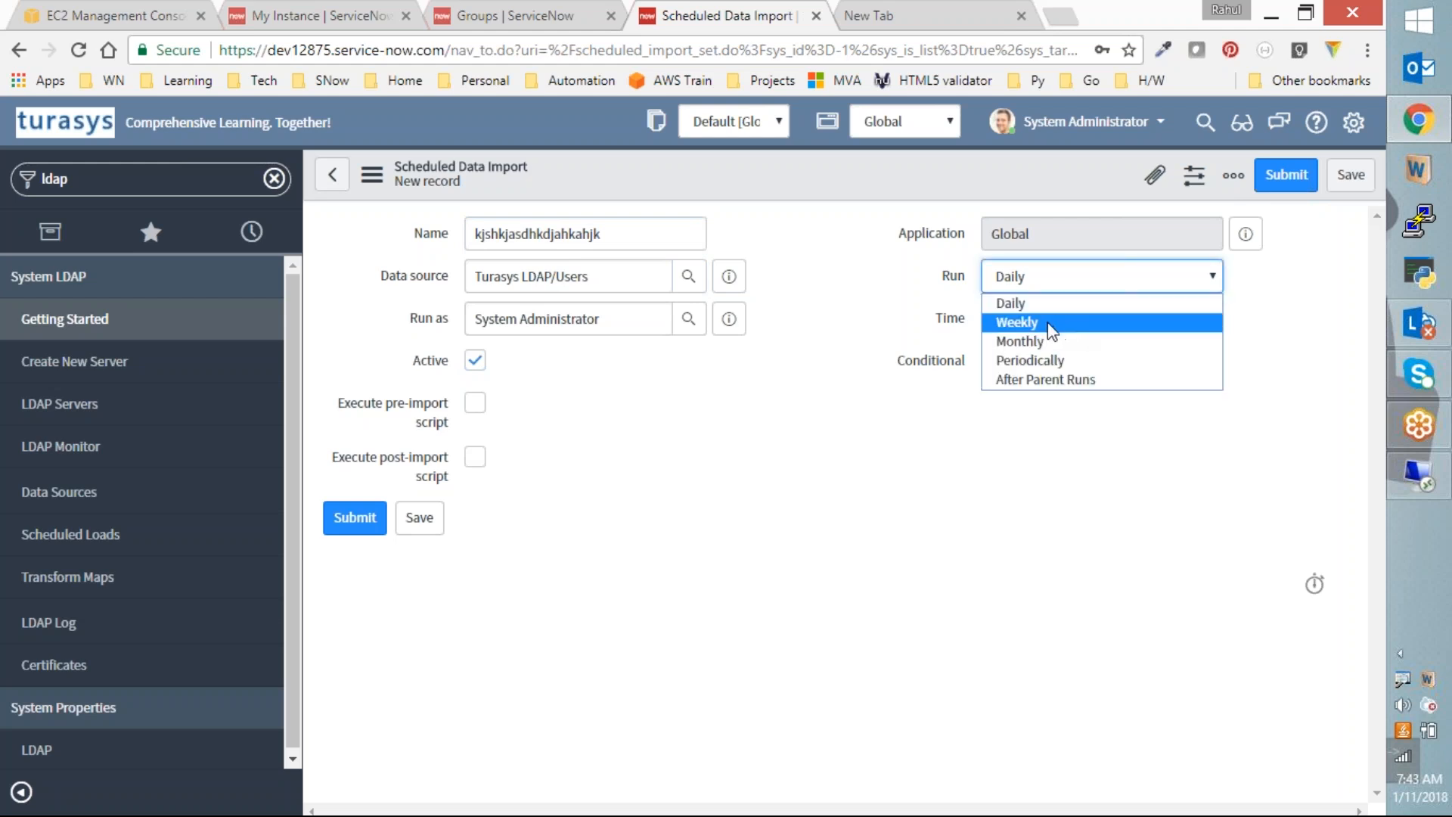
{"action": "left_click", "coordinate": [1051, 331]}
{"action": "left_click", "coordinate": [1101, 290]}
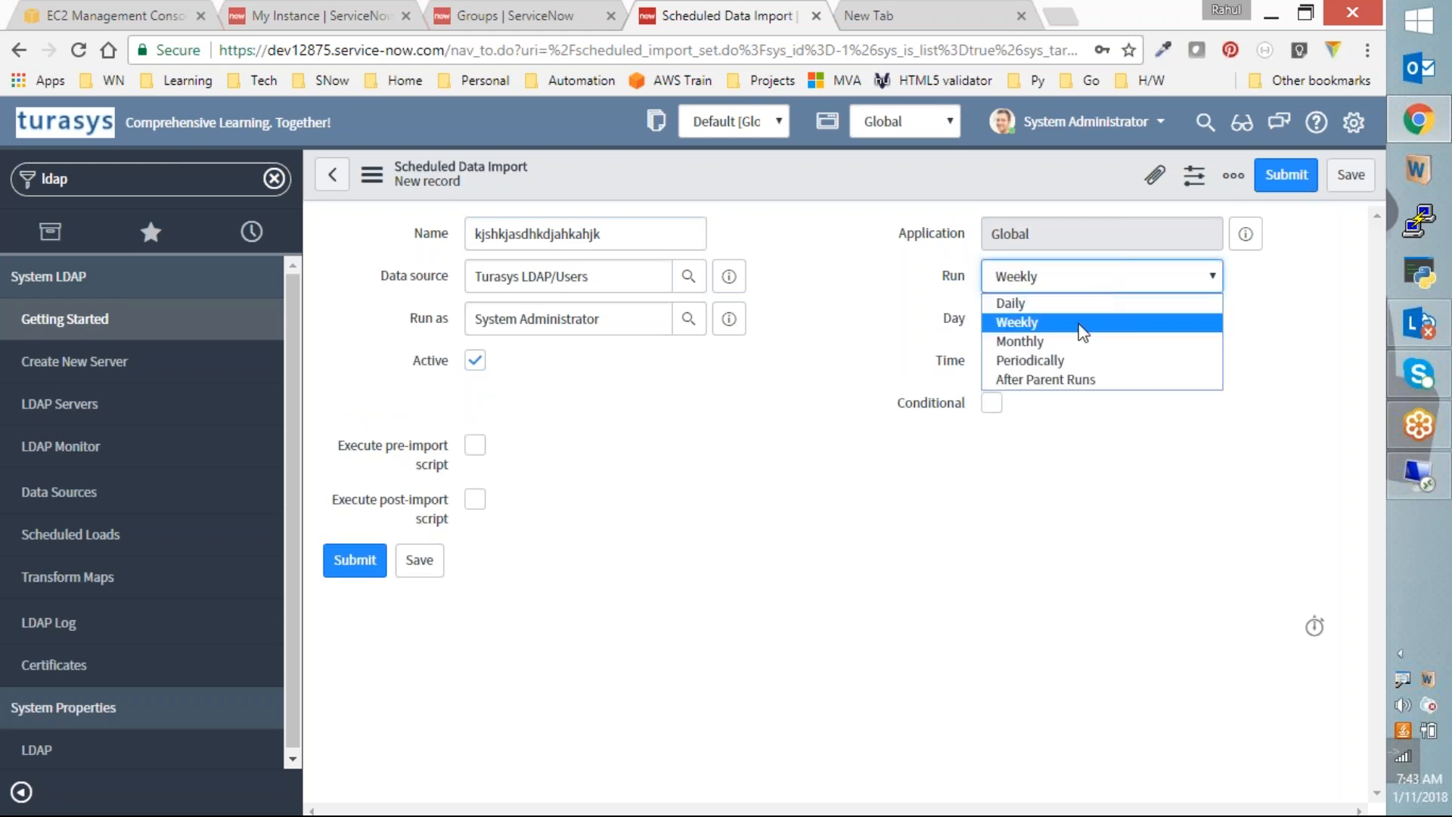
{"action": "left_click", "coordinate": [1056, 359]}
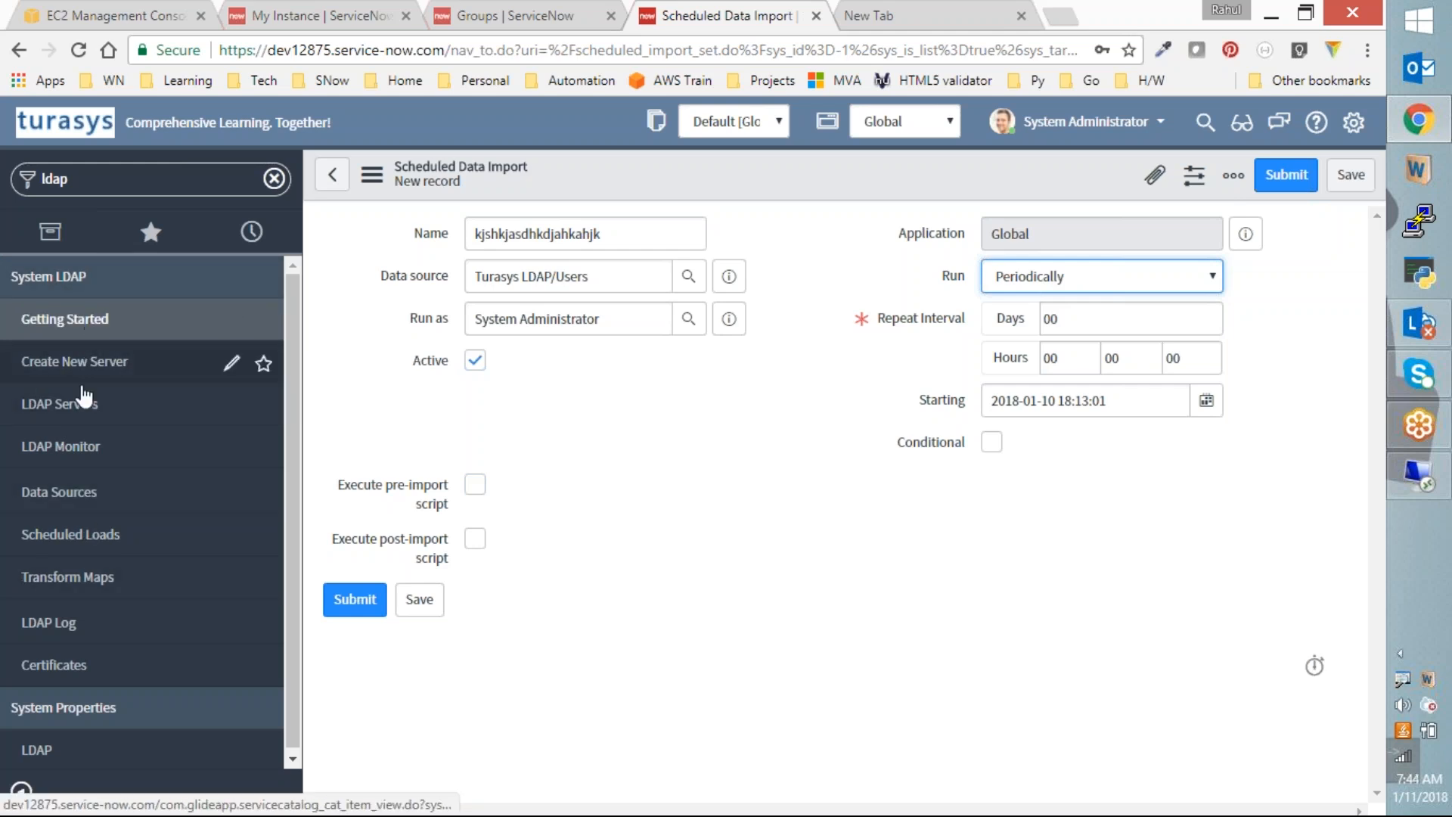
{"action": "left_click", "coordinate": [74, 409]}
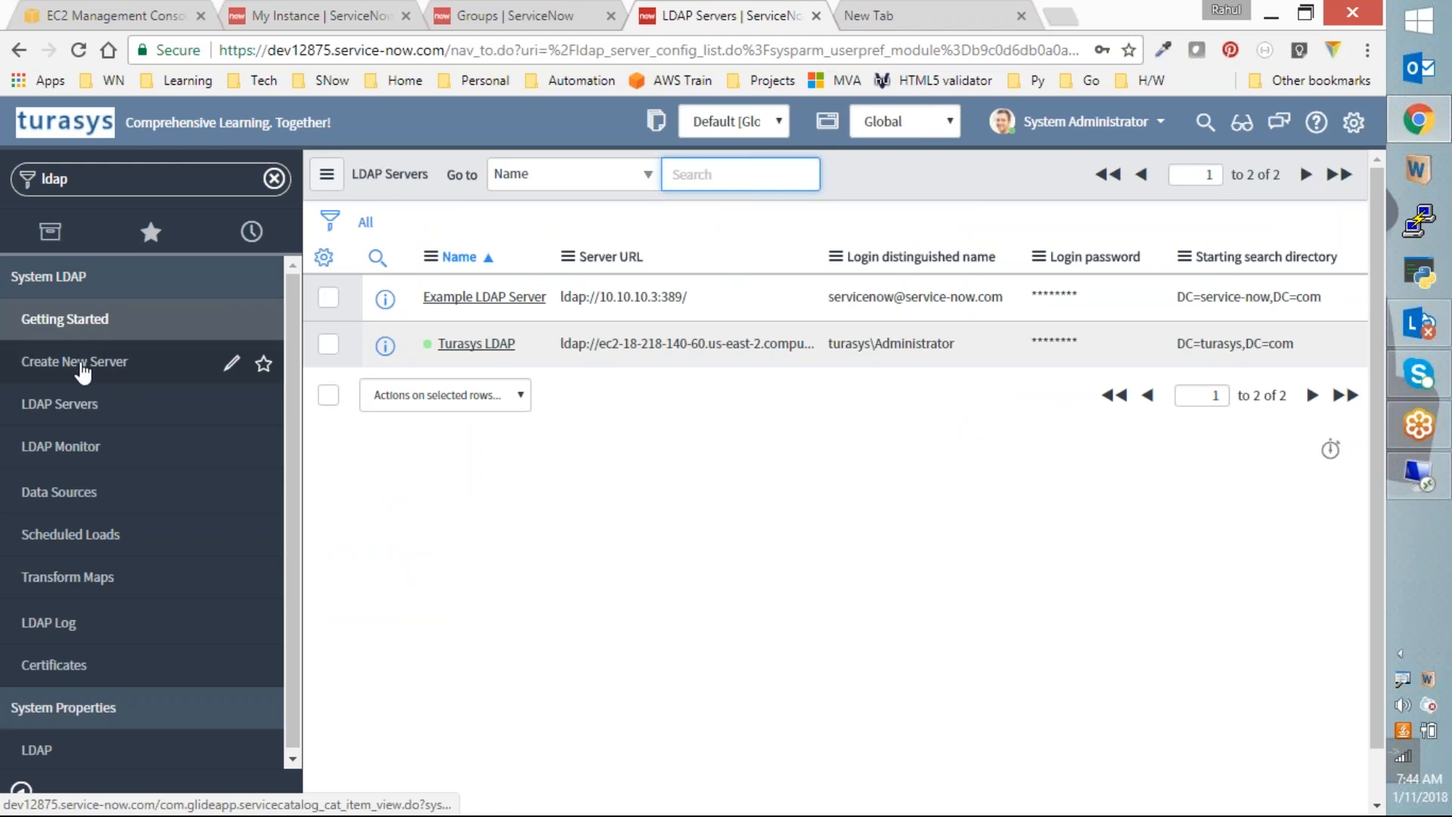
Step: View the LDAP Servers and Transform Maps lists, then open today's LDAP Log
{"action": "left_click", "coordinate": [61, 408]}
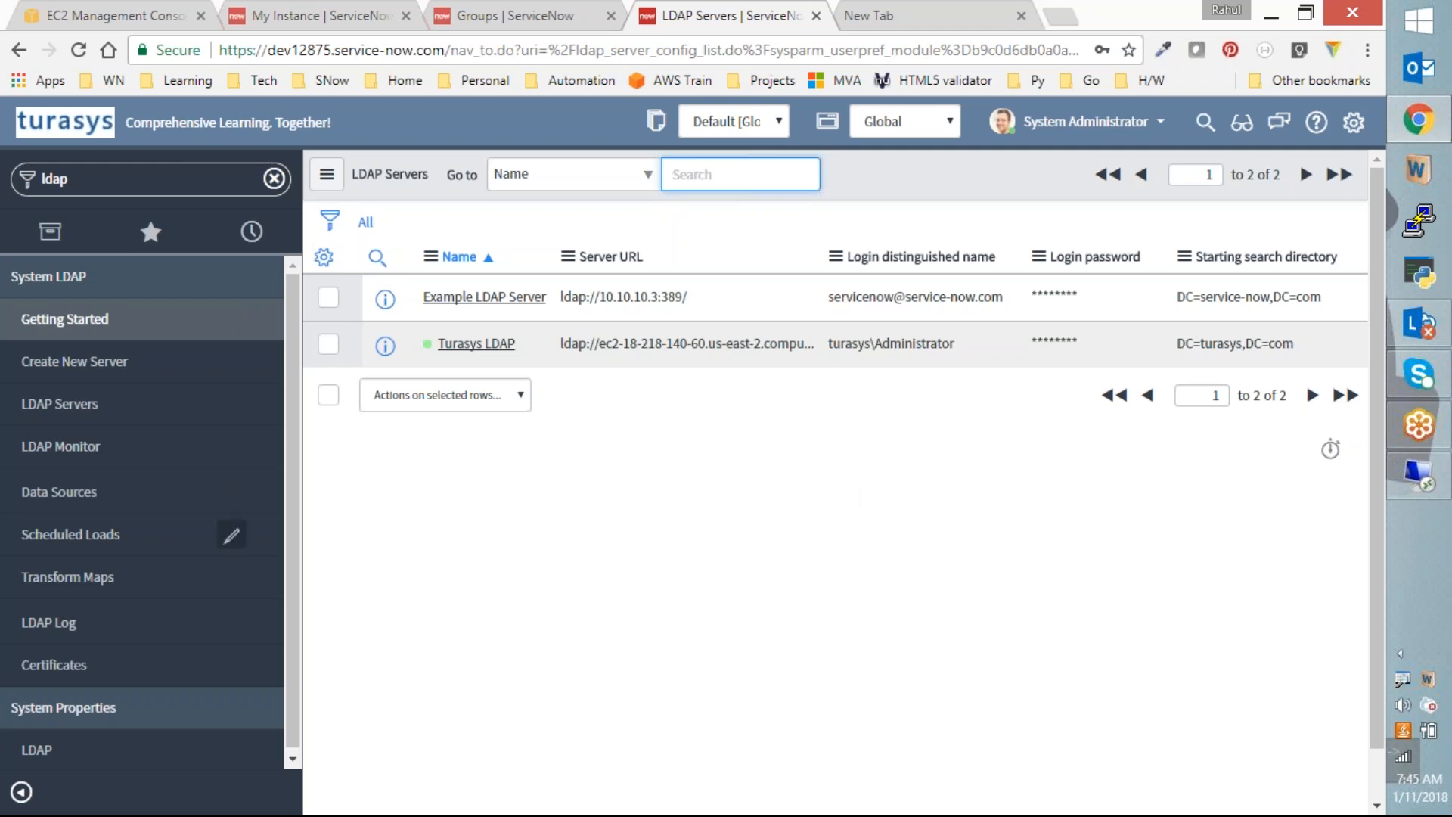
{"action": "left_click", "coordinate": [112, 578]}
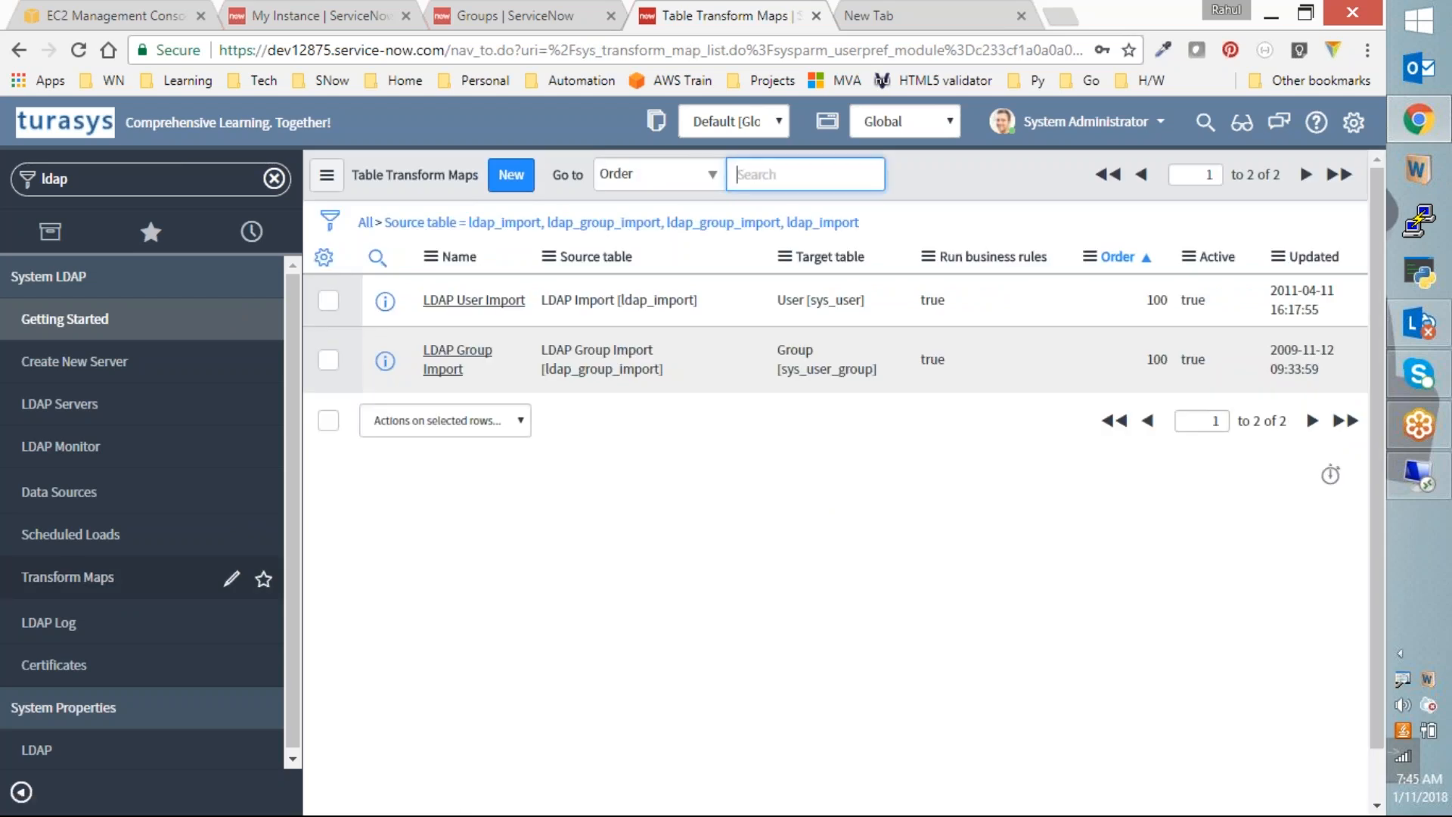
{"action": "left_click", "coordinate": [67, 626]}
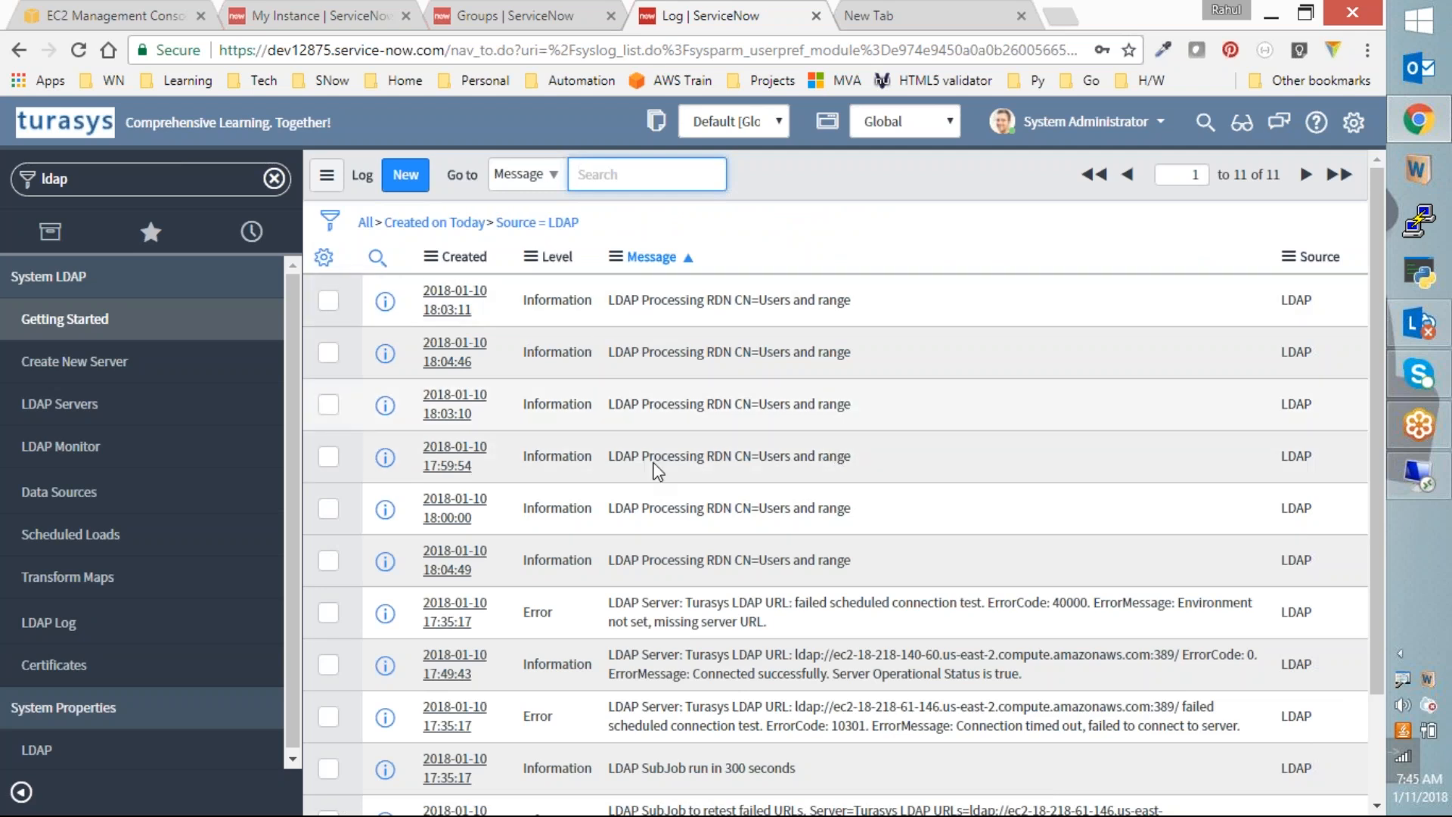
Step: Scroll through the LDAP log entries, then open the empty X.509 Certificates list
{"action": "scroll", "coordinate": [937, 530], "scroll_direction": "down", "scroll_amount": 2}
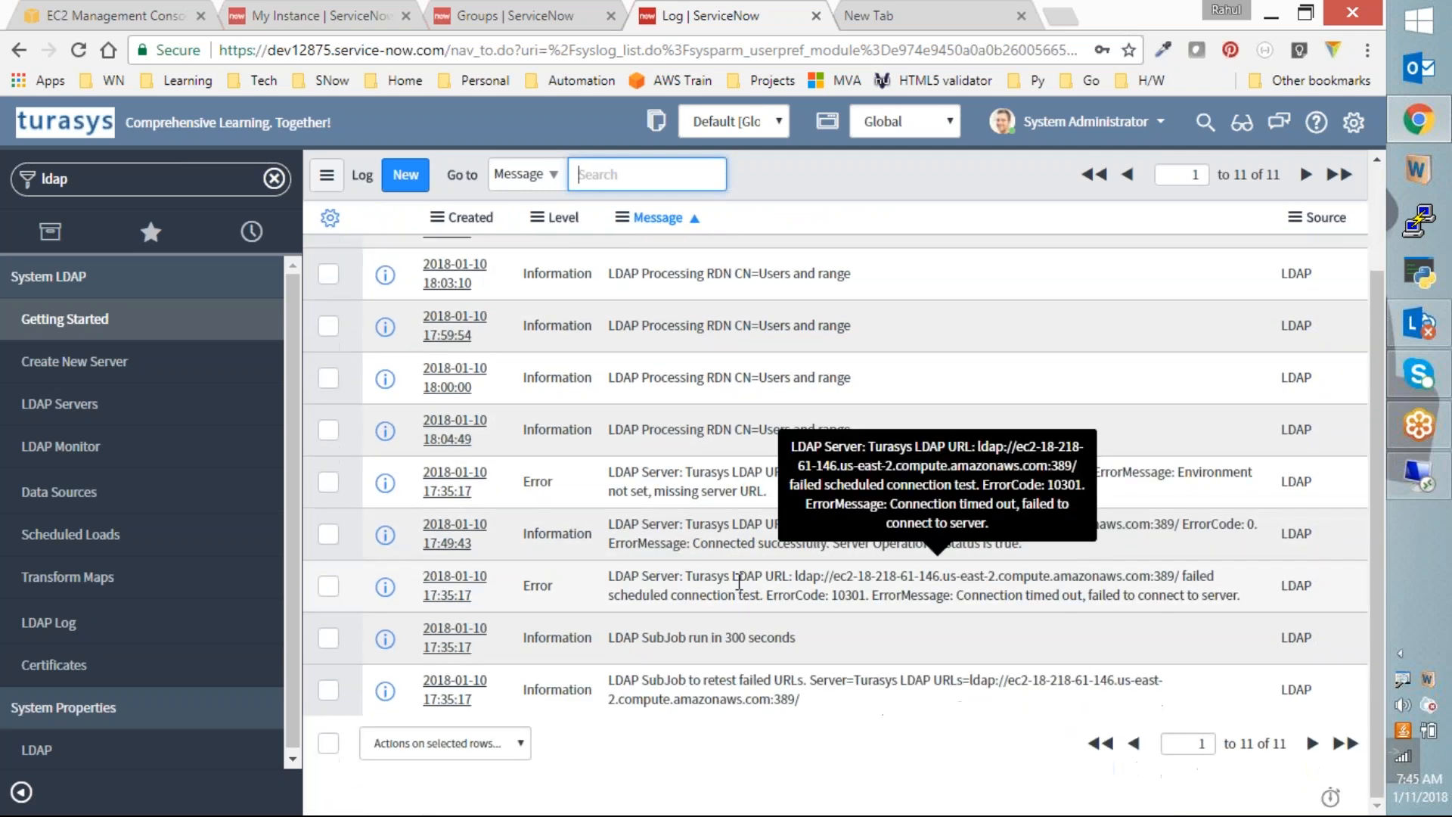
{"action": "scroll", "coordinate": [935, 424], "scroll_direction": "up", "scroll_amount": 2}
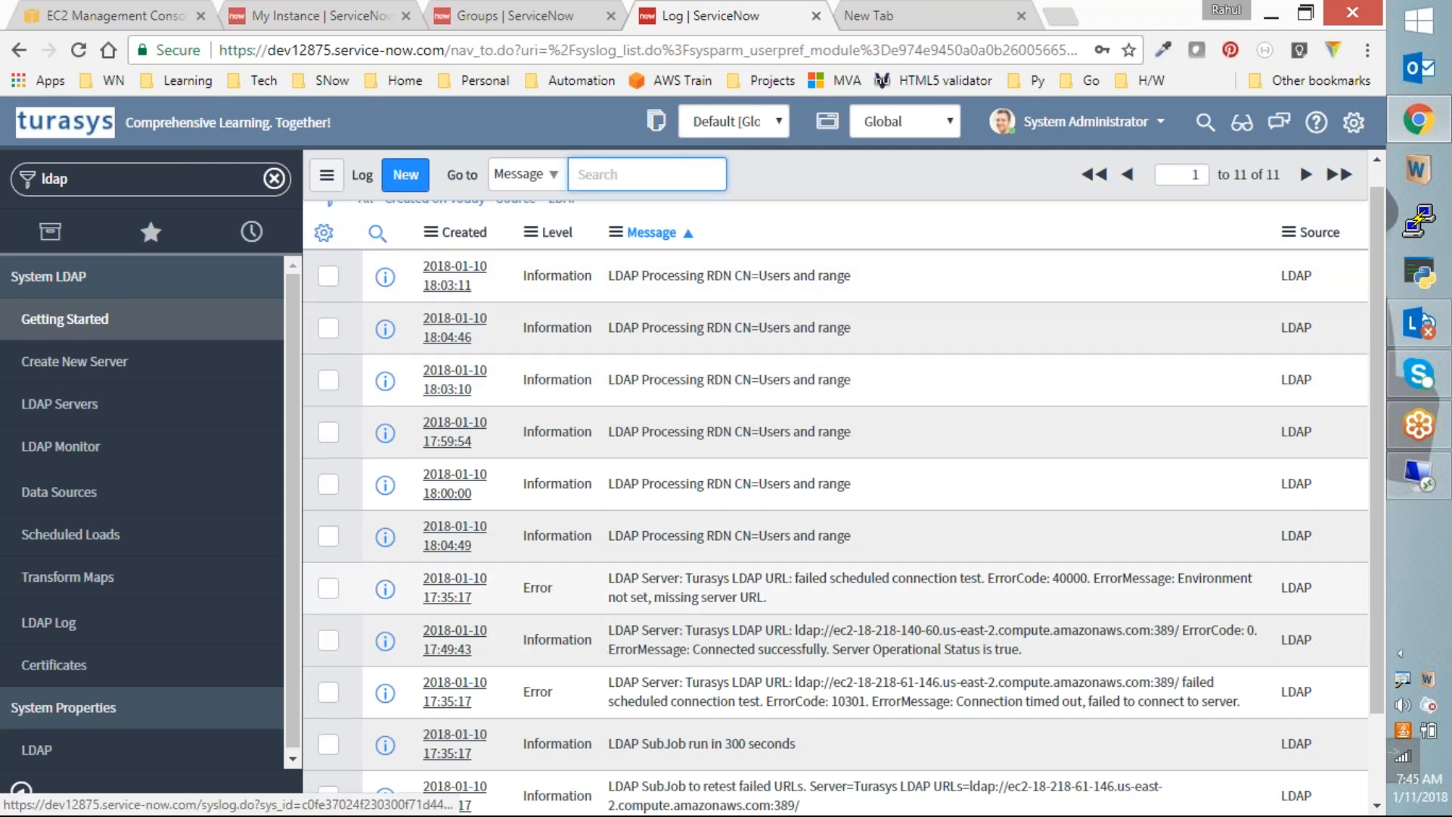
{"action": "left_click", "coordinate": [57, 664]}
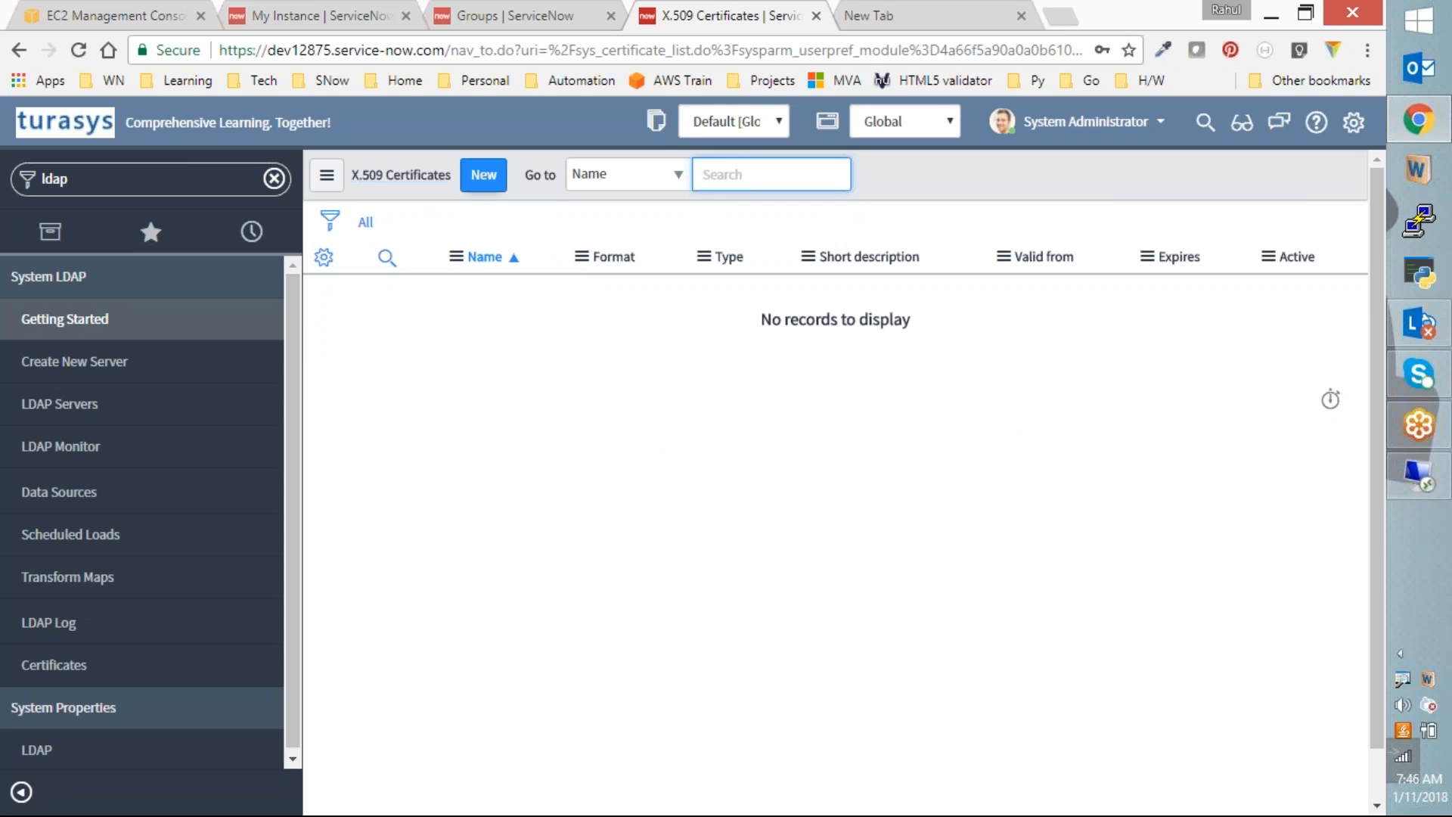
Step: Scroll the LDAP-filtered navigator and open the LDAP system properties page
{"action": "scroll", "coordinate": [292, 425], "scroll_direction": "down", "scroll_amount": 1}
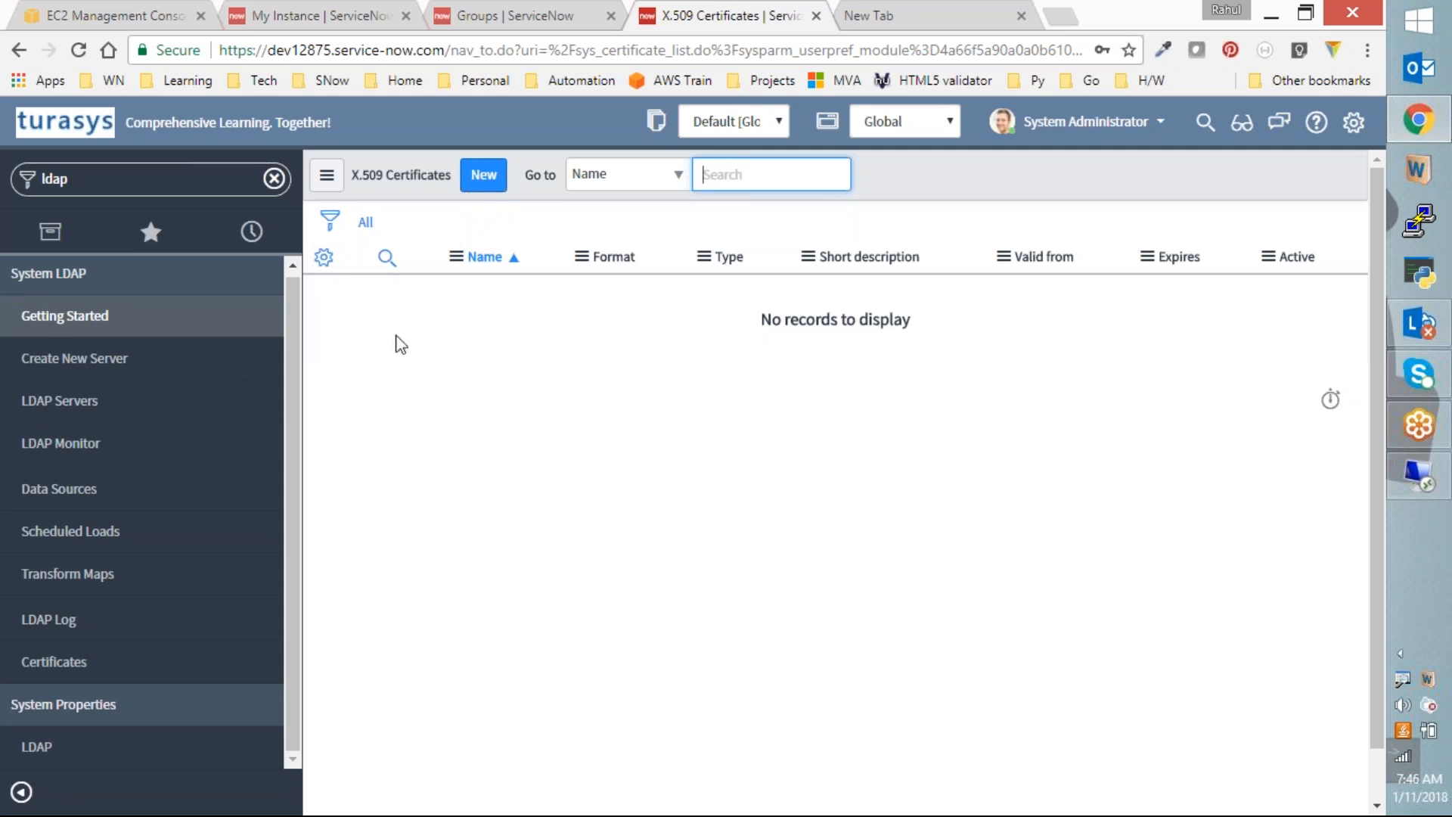
{"action": "left_click", "coordinate": [45, 756]}
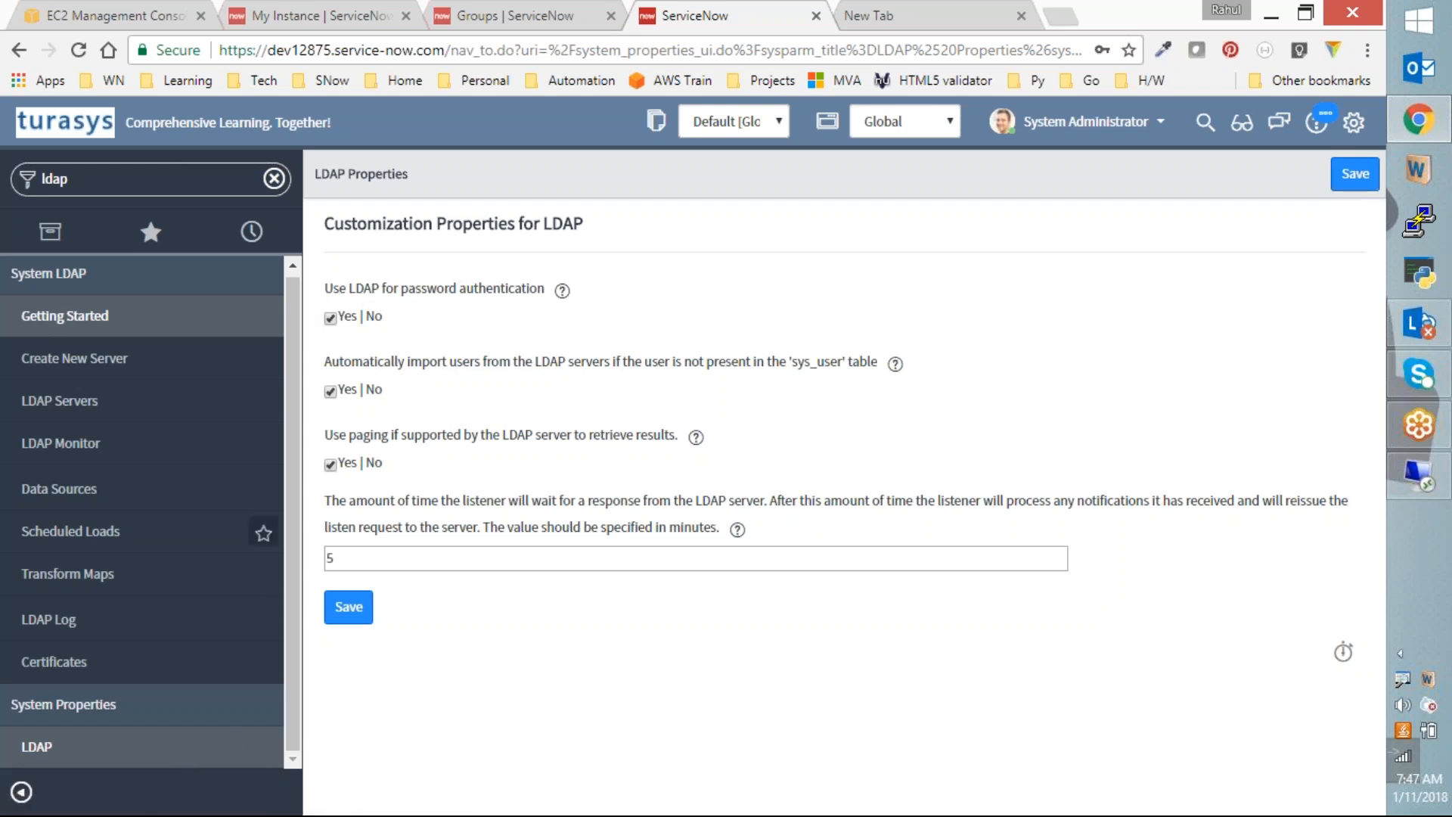
Step: Select the navigator's module filter text so it can be replaced
{"action": "left_click", "coordinate": [175, 177]}
Step: Filter the navigator on 'import' and open the import Data Sources list
{"action": "type", "text": "import"}
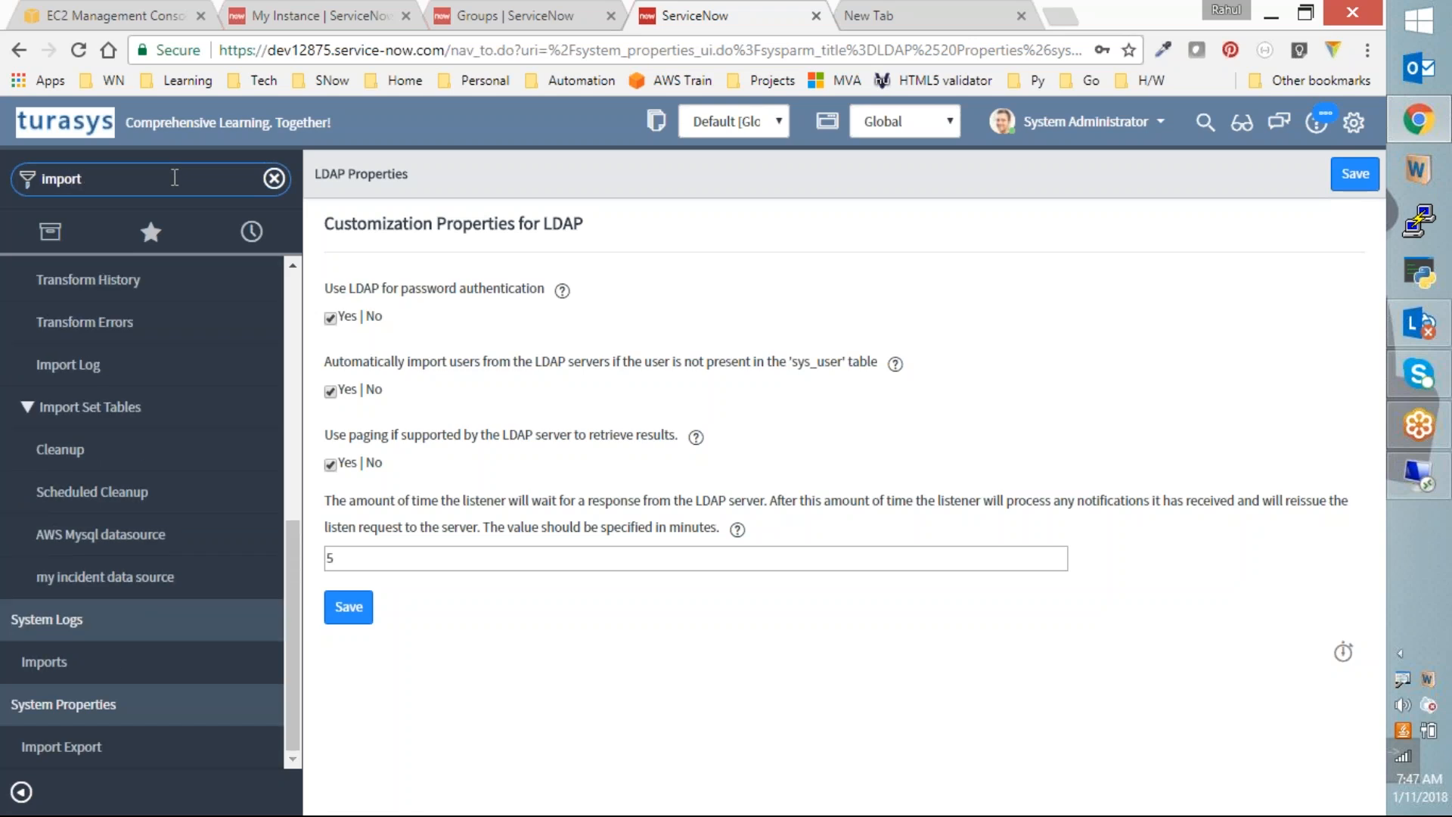
{"action": "scroll", "coordinate": [88, 394], "scroll_direction": "up", "scroll_amount": 7}
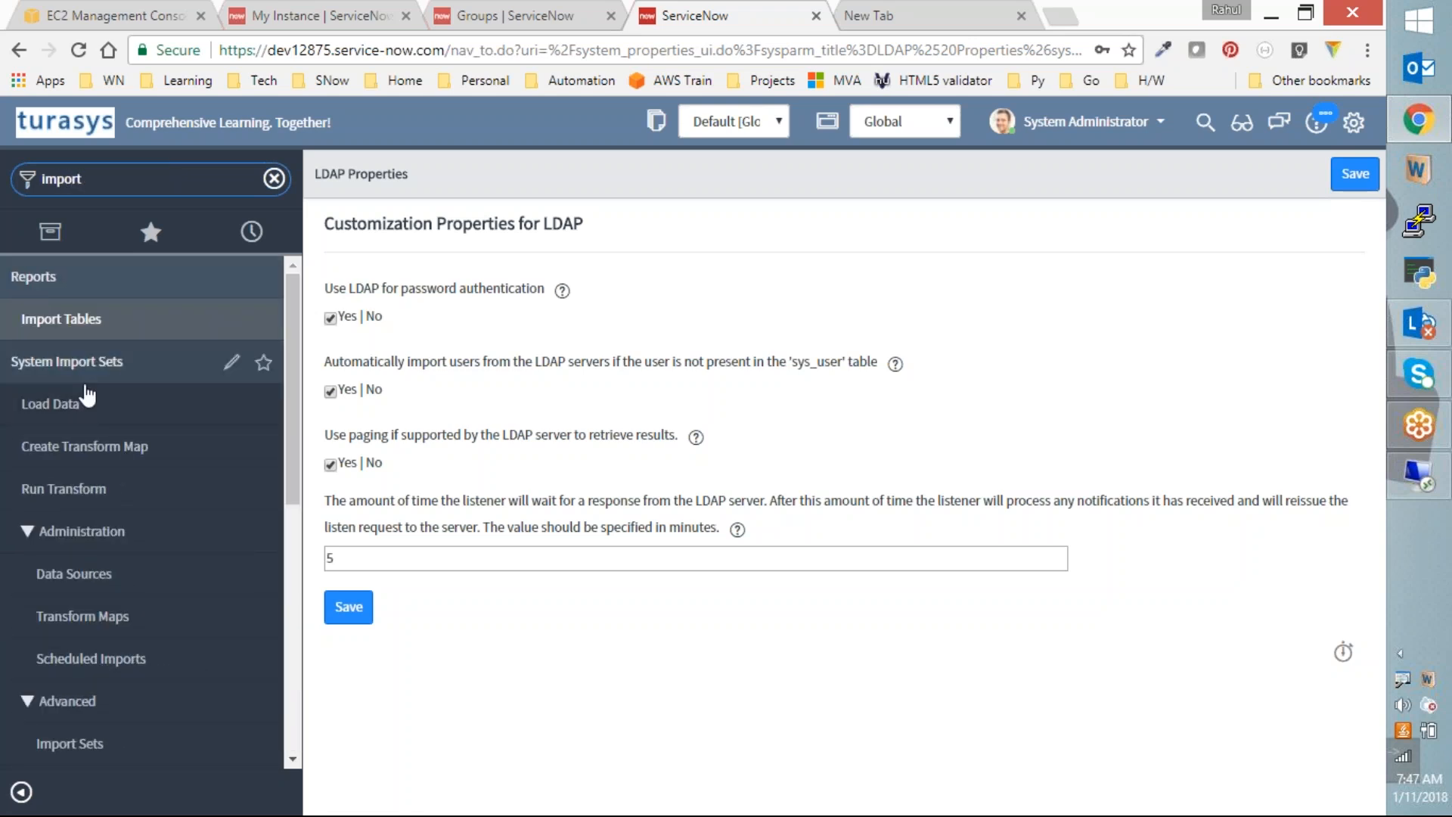
{"action": "left_click", "coordinate": [72, 575]}
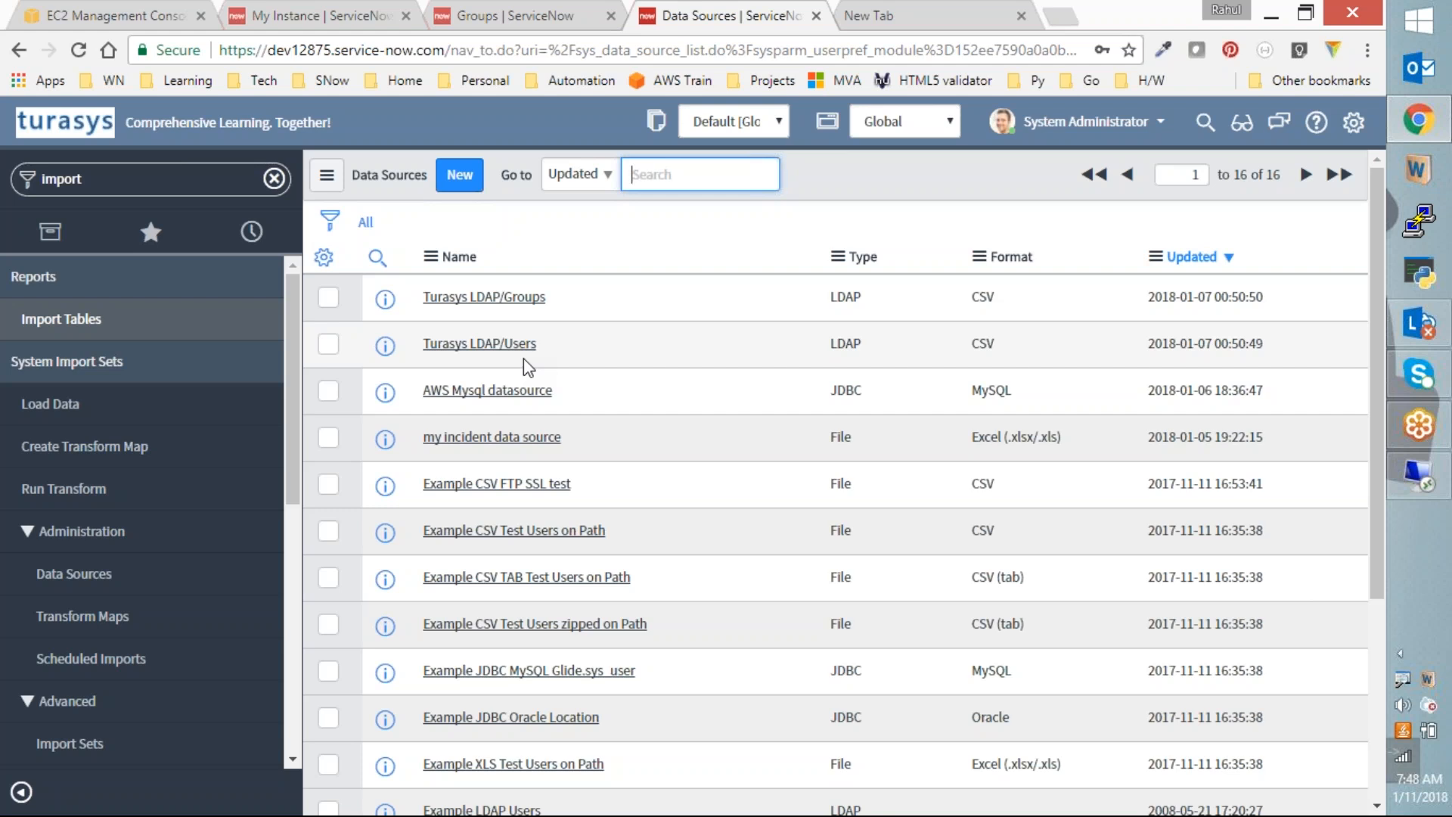
Step: Check the Groups list and the 591-record Users list, then move to the remote Active Directory session
{"action": "left_click", "coordinate": [561, 8]}
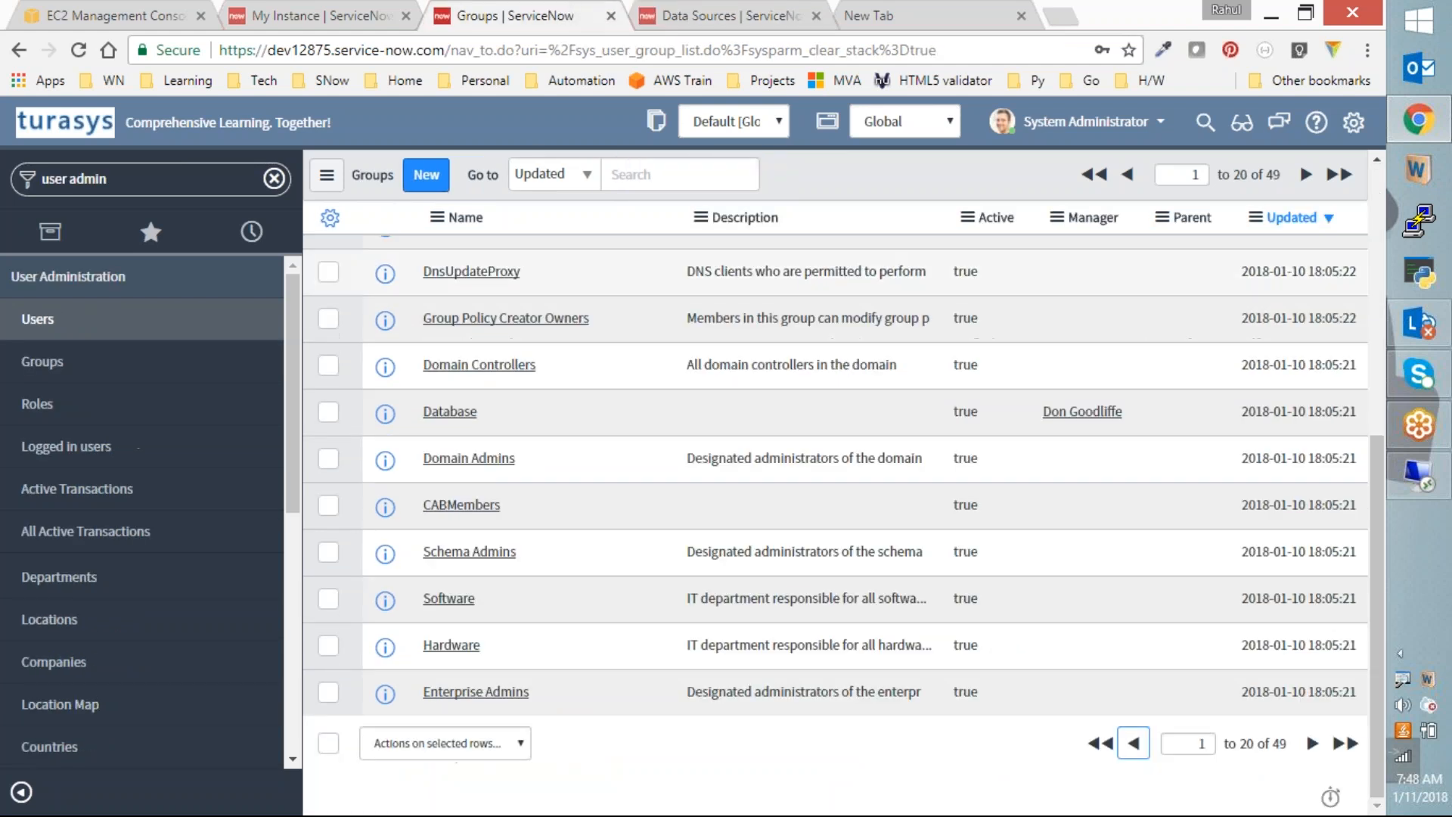
{"action": "left_click", "coordinate": [69, 327]}
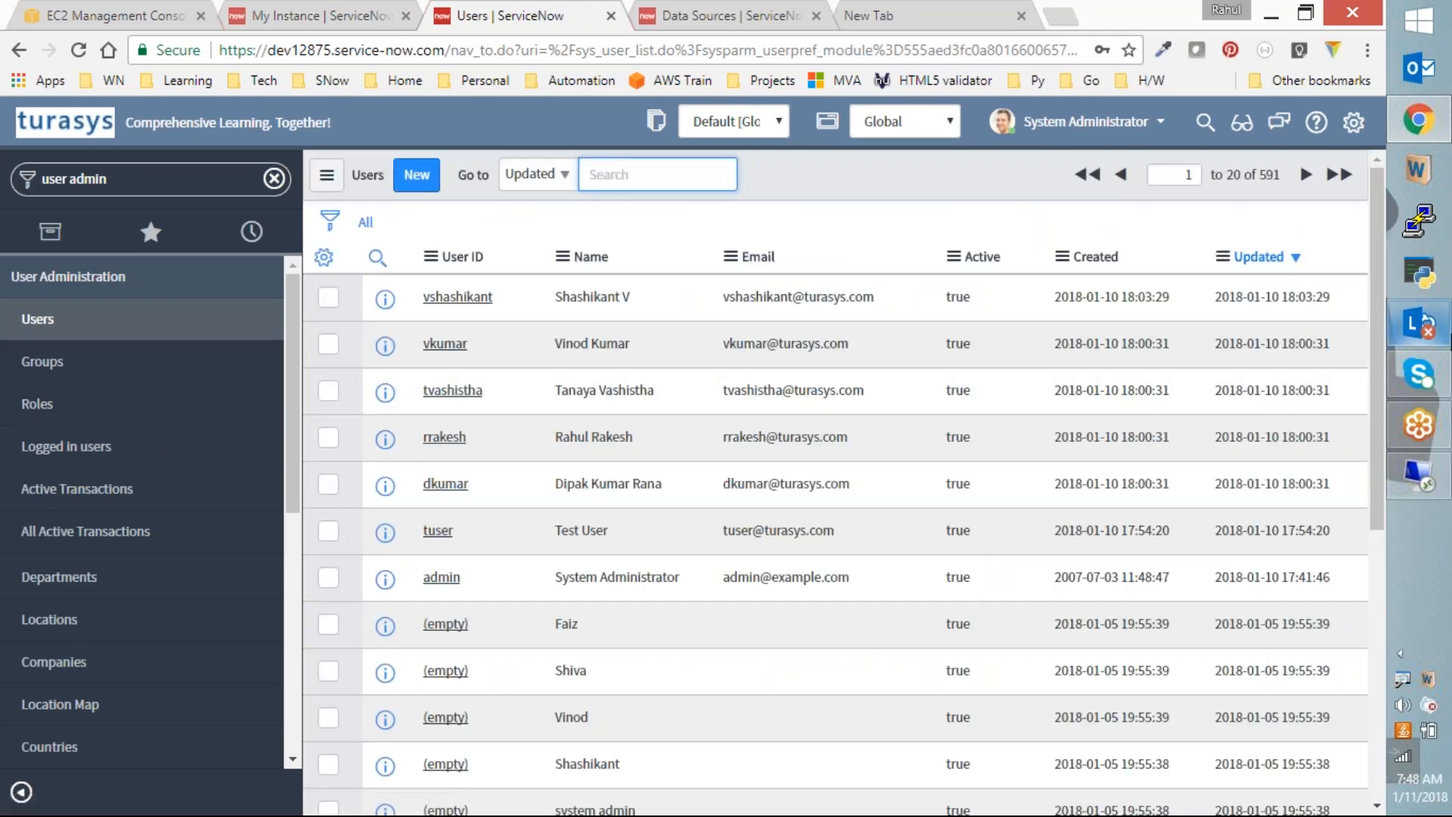
{"action": "left_click", "coordinate": [1419, 475]}
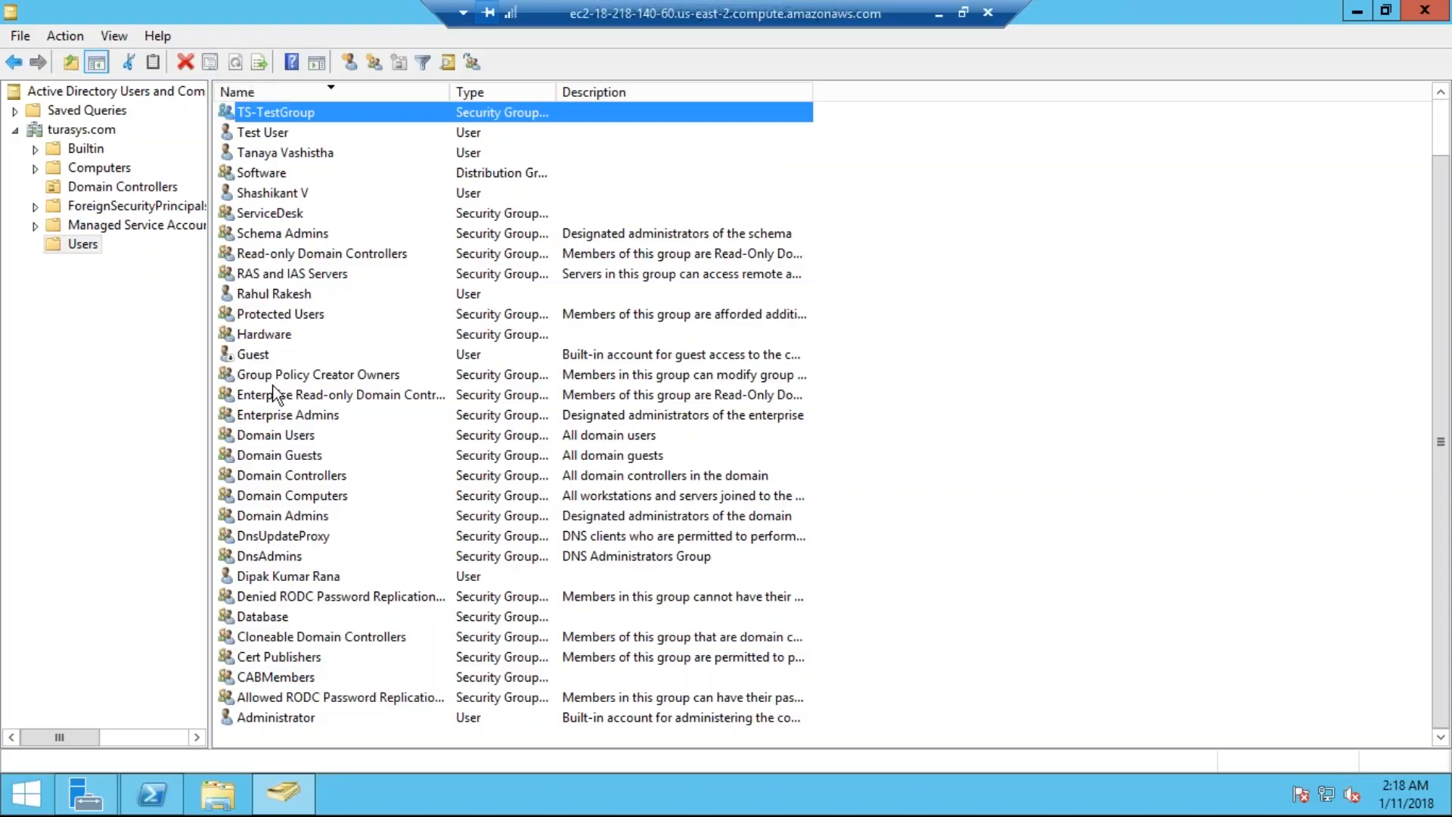
Step: Add another domain user, resolved from a partial name, as ServiceDesk's third member, then return to ServiceNow
{"action": "left_click", "coordinate": [276, 213]}
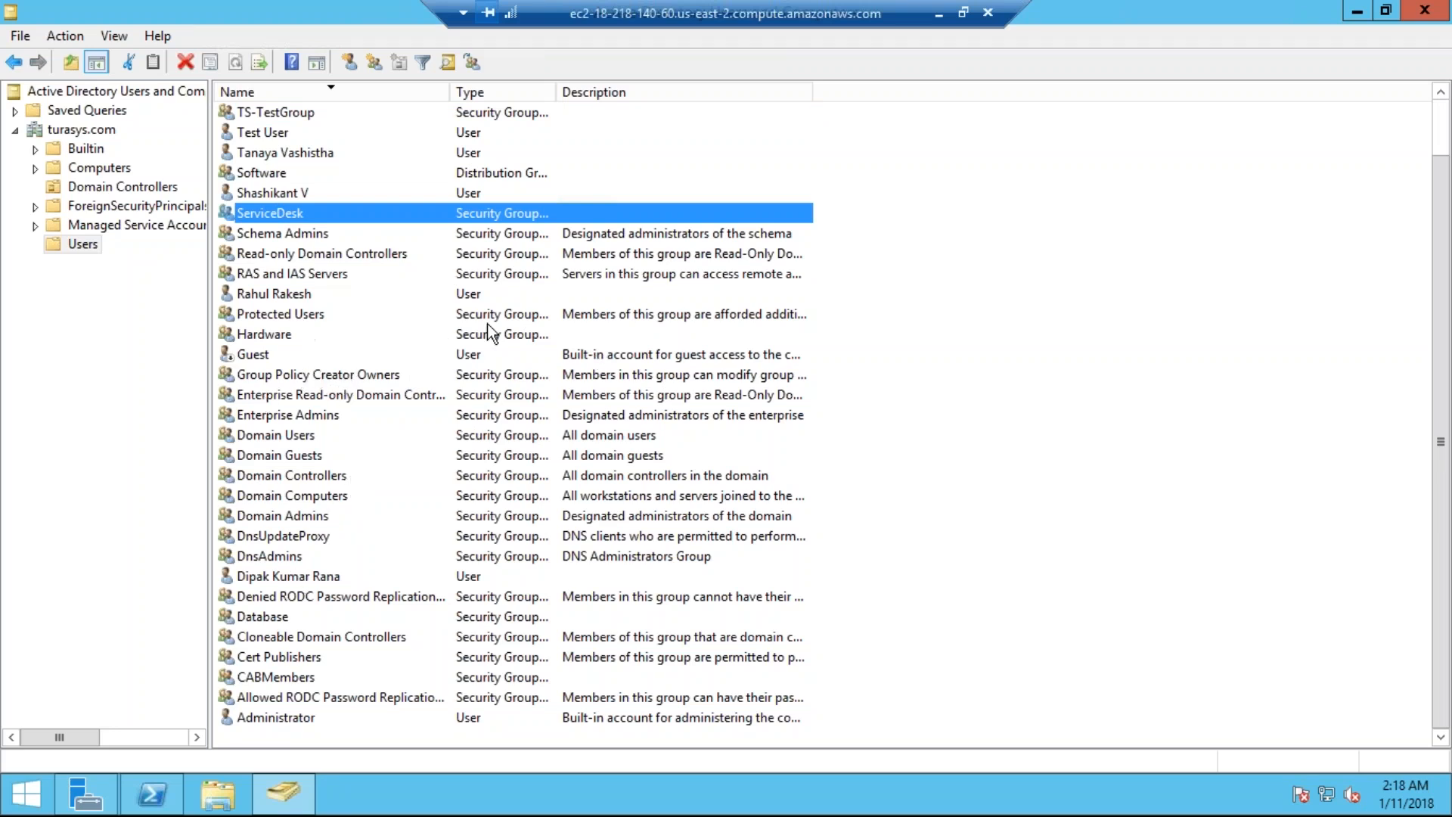
{"action": "double_click", "coordinate": [339, 205]}
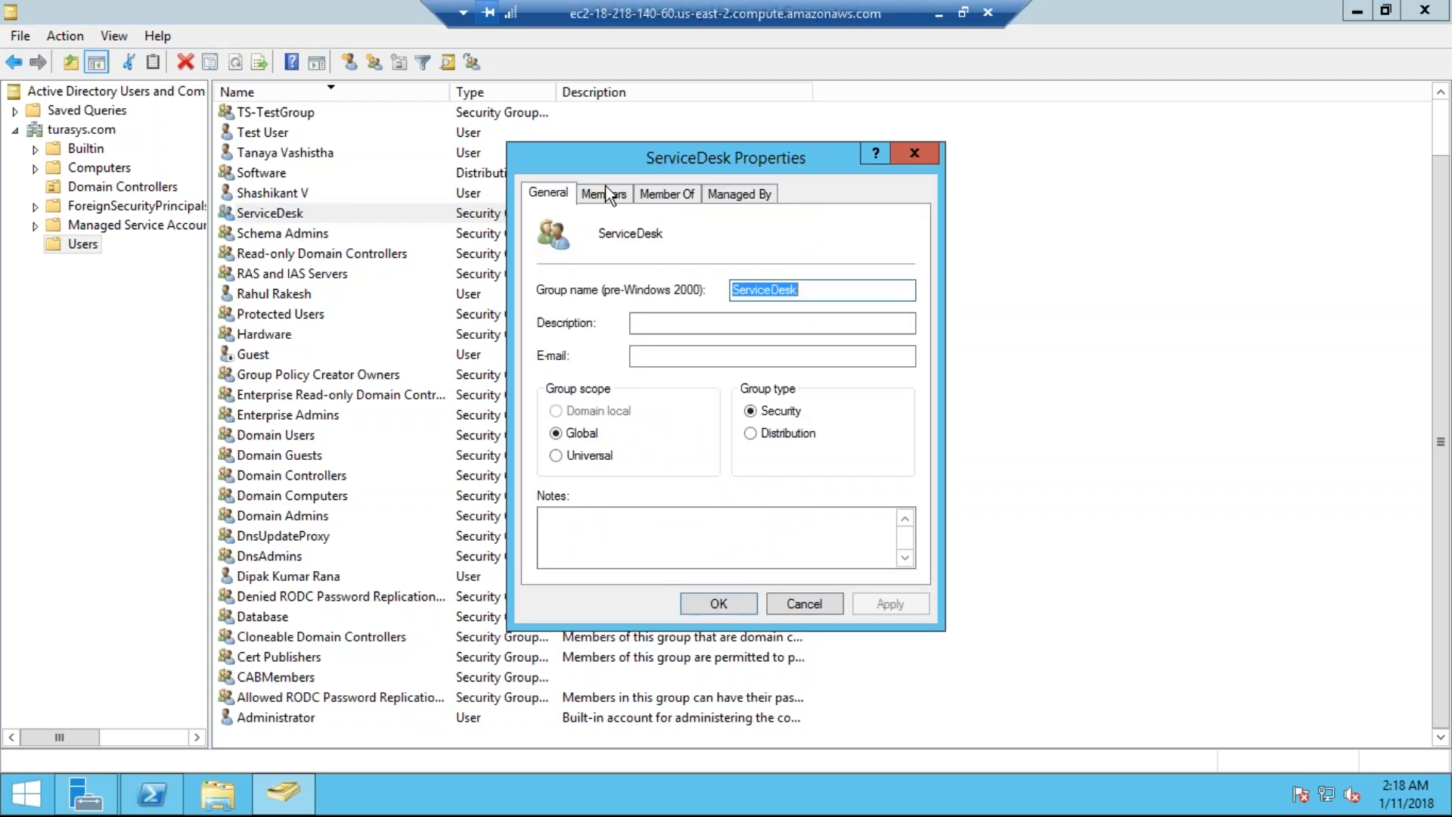
{"action": "left_click", "coordinate": [603, 192]}
{"action": "left_click", "coordinate": [581, 543]}
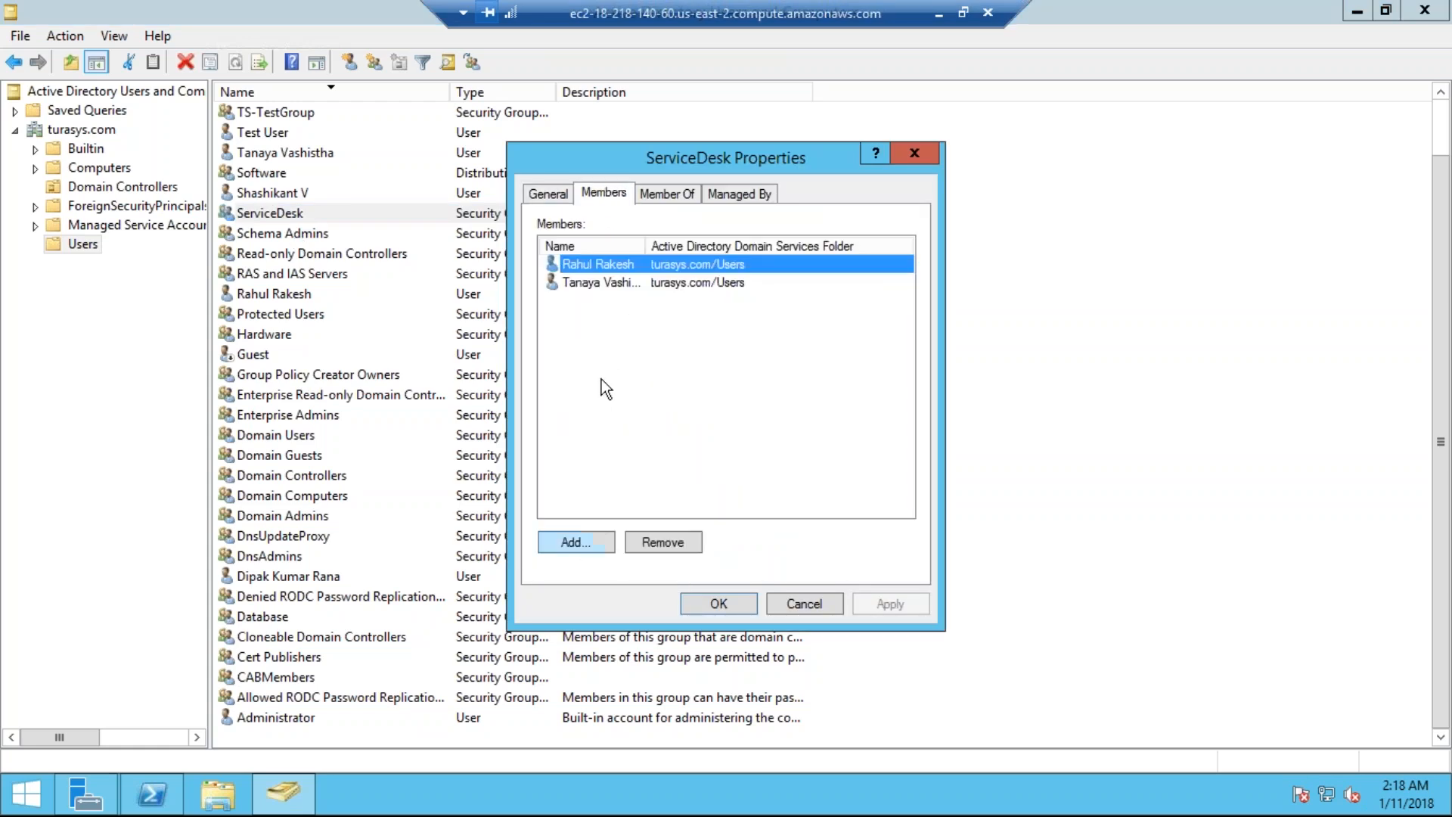
{"action": "type", "text": "vi"}
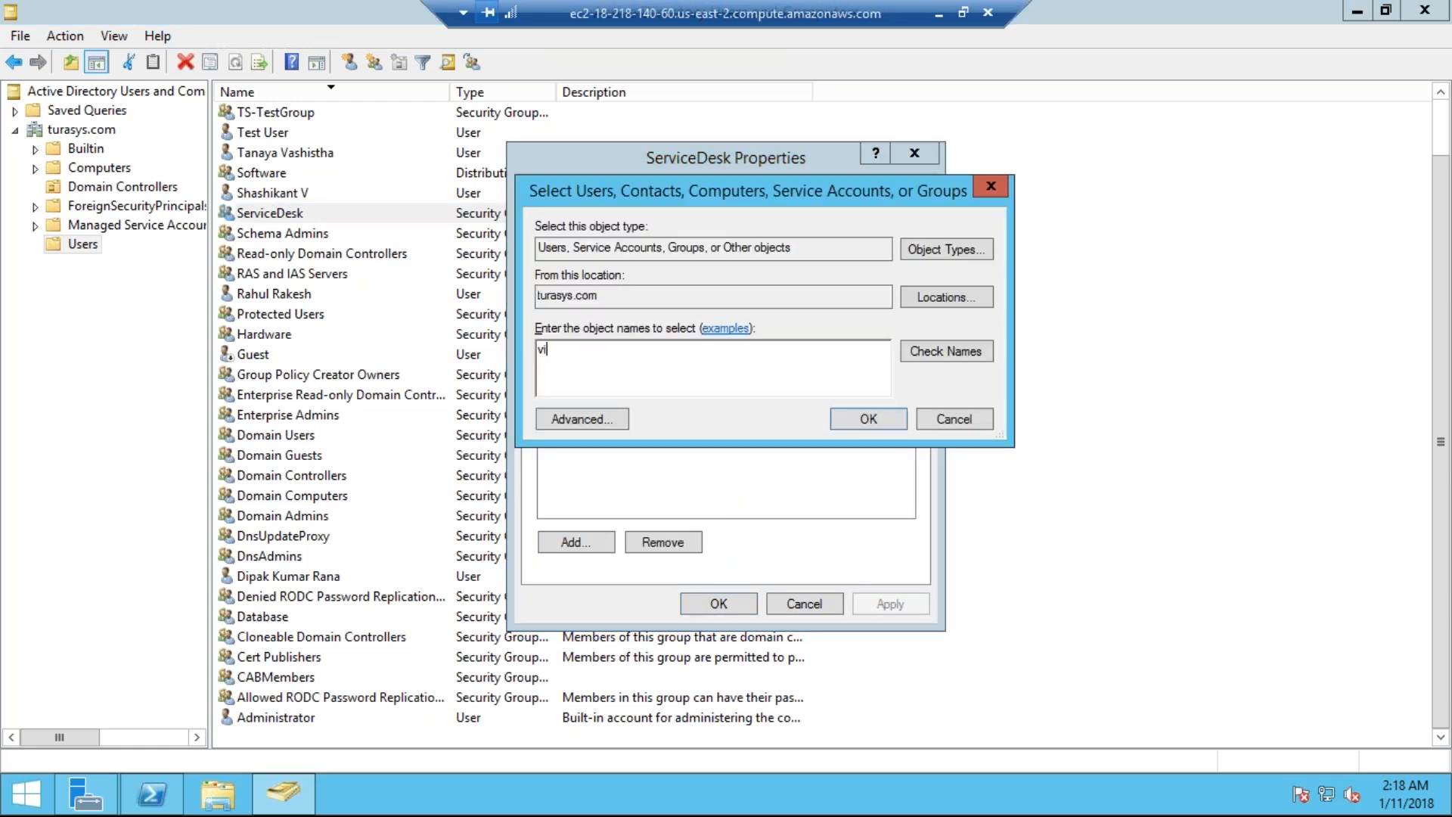
{"action": "left_click", "coordinate": [944, 354]}
{"action": "left_click", "coordinate": [858, 424]}
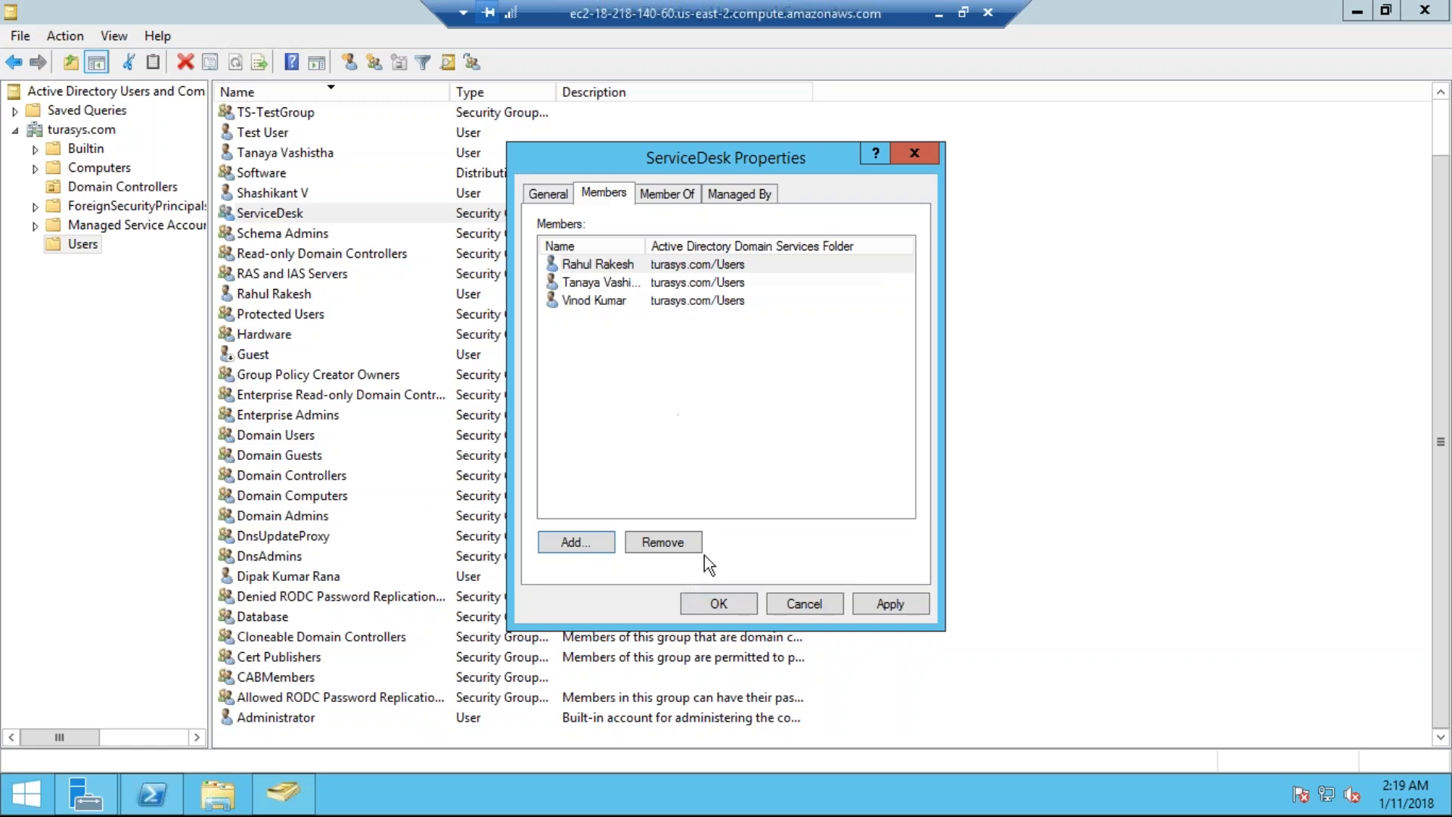
{"action": "left_click", "coordinate": [719, 601]}
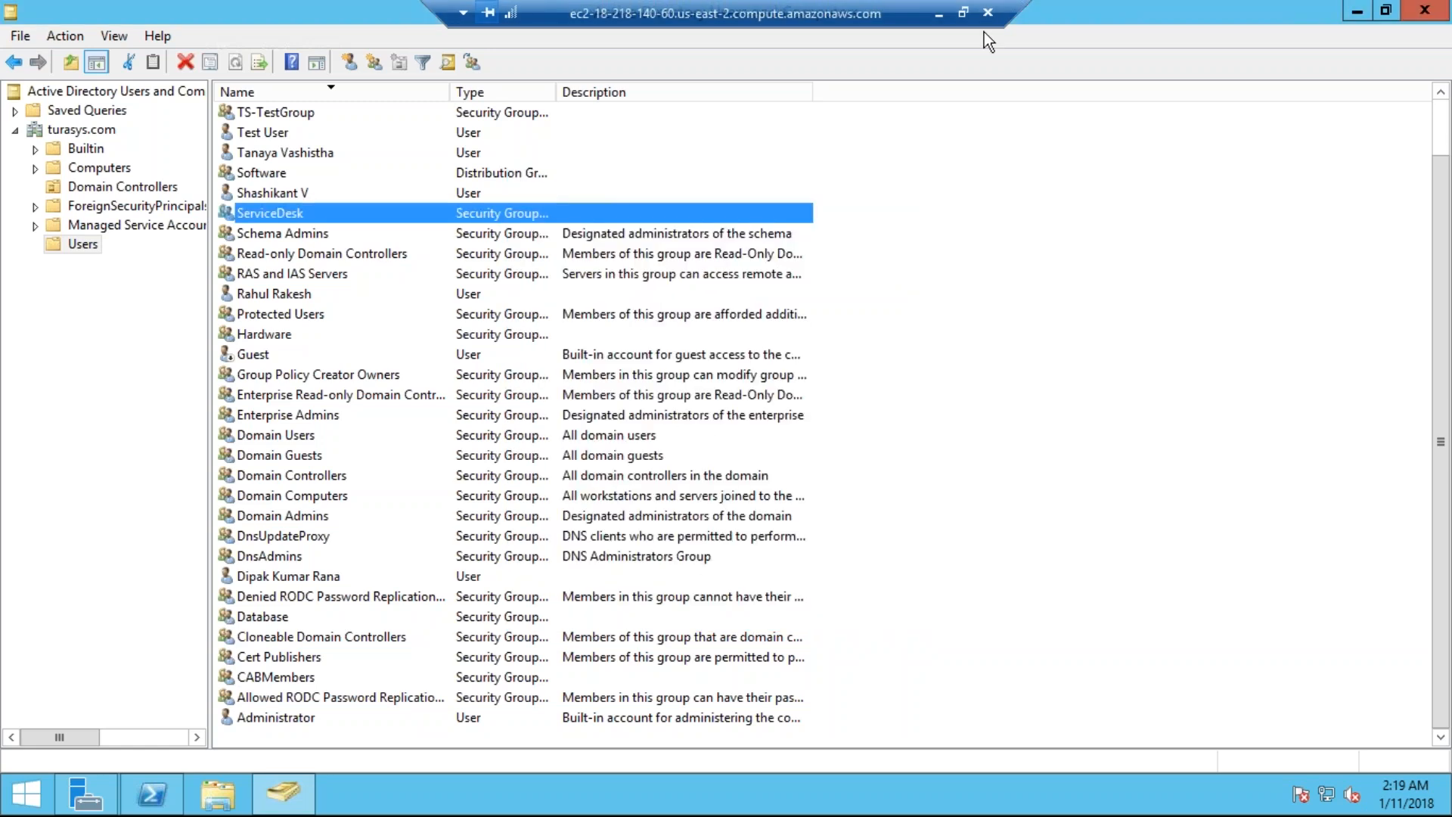
{"action": "left_click", "coordinate": [938, 12]}
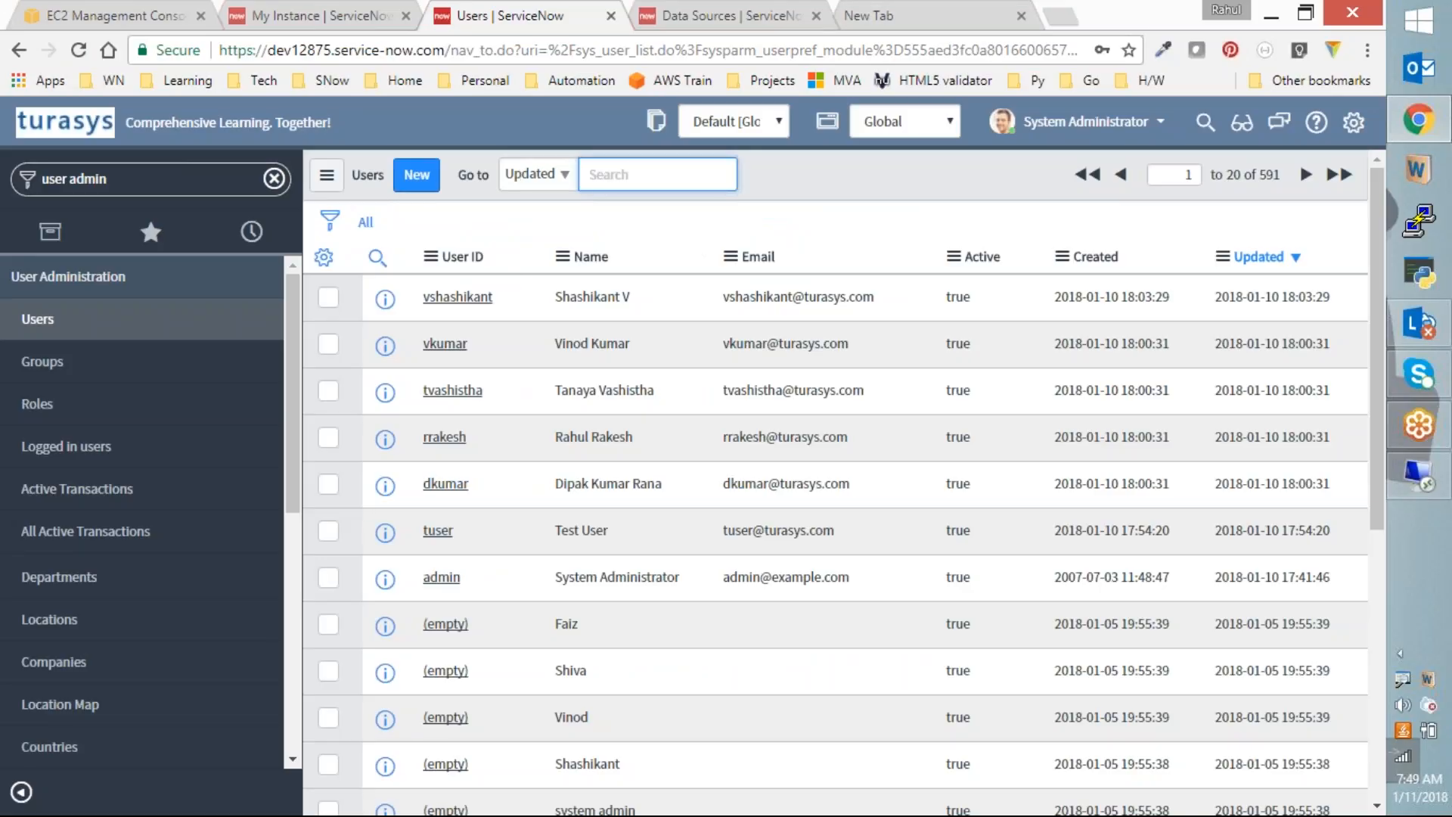
Step: Open the 49-group Groups list, scroll to the bottom and open the Software group record
{"action": "left_click", "coordinate": [42, 362]}
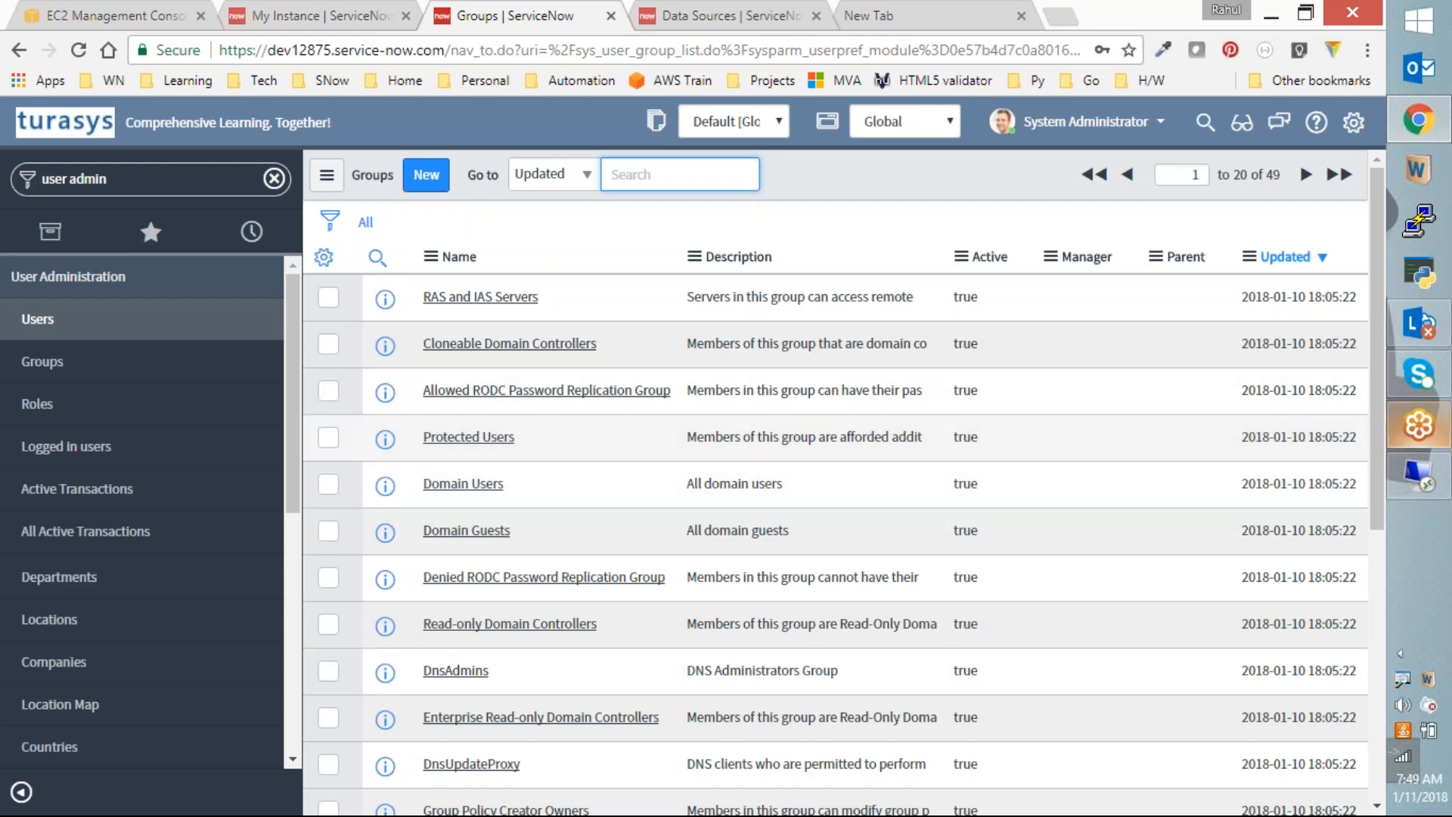
{"action": "mouse_move", "coordinate": [1444, 500]}
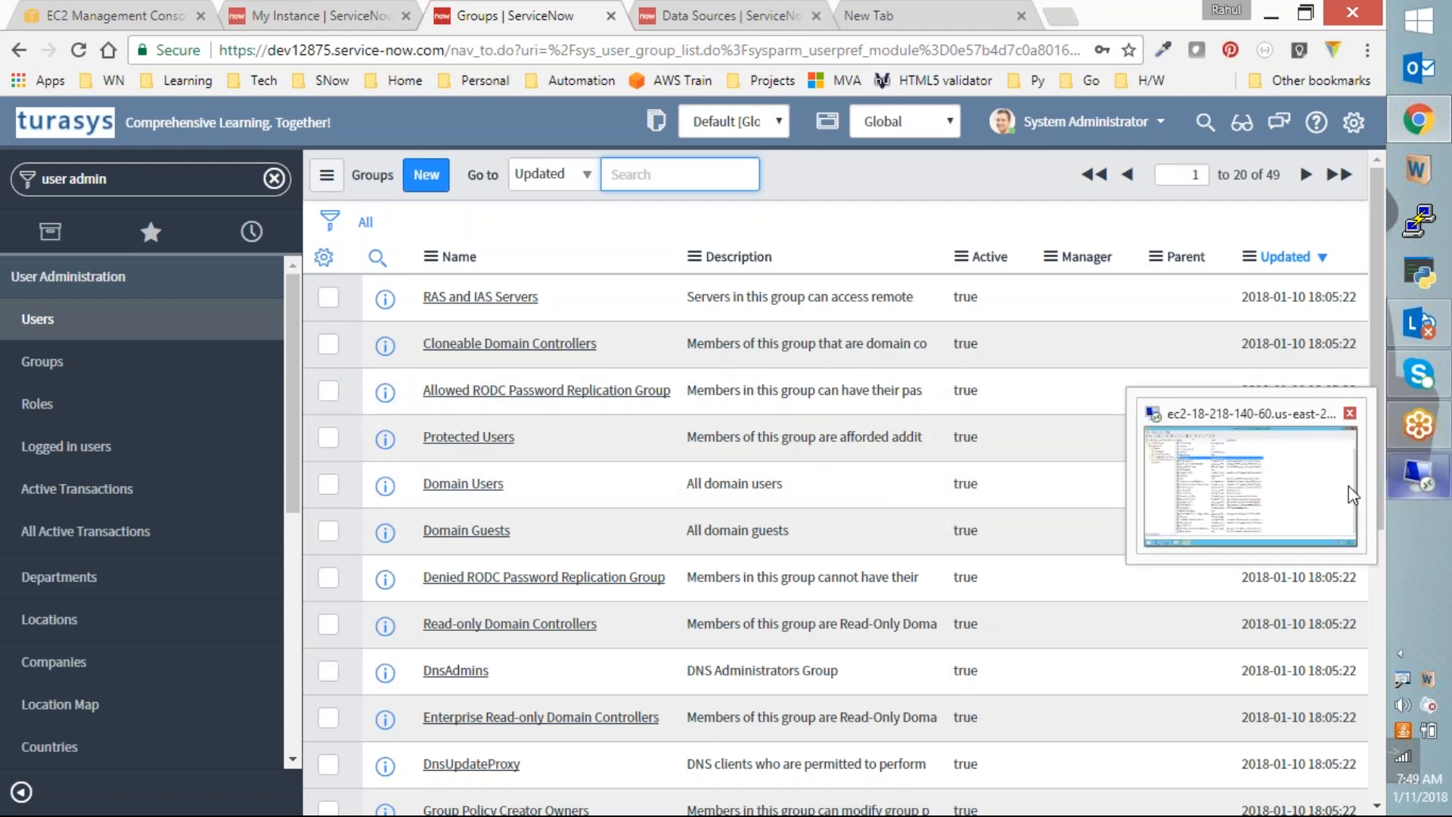
{"action": "left_click", "coordinate": [1393, 492]}
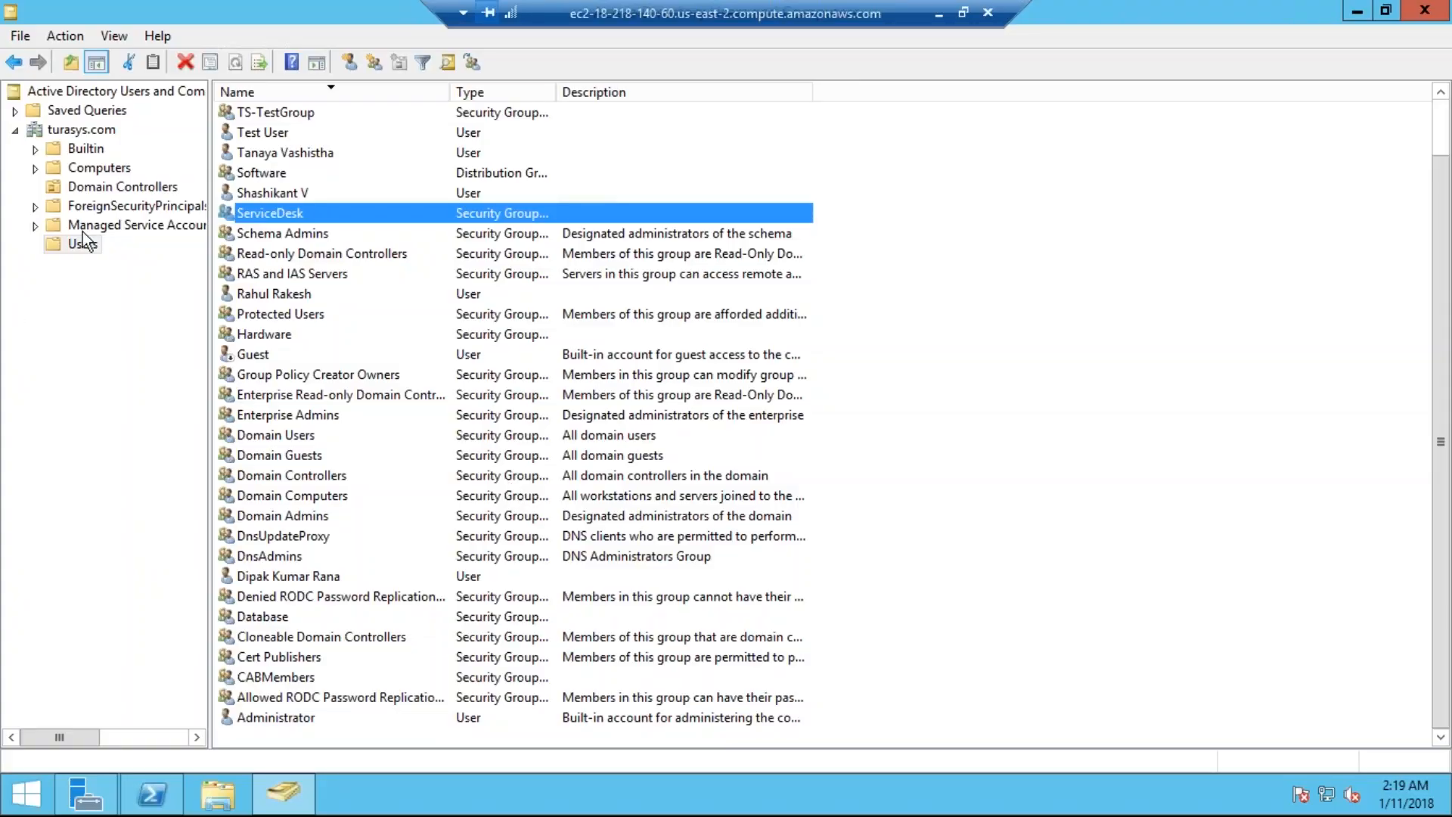
{"action": "left_click", "coordinate": [939, 13]}
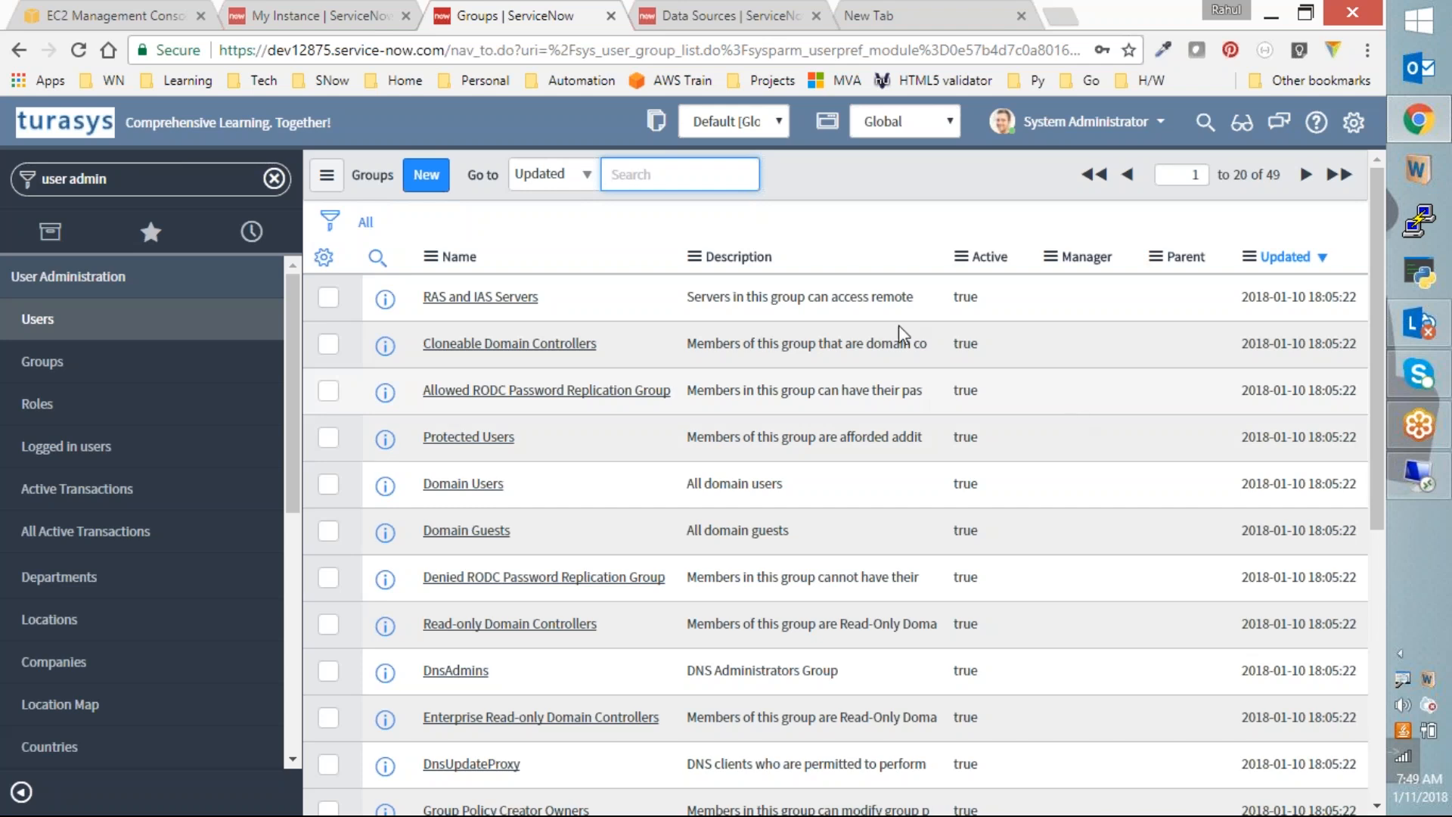
{"action": "scroll", "coordinate": [454, 718], "scroll_direction": "down", "scroll_amount": 3}
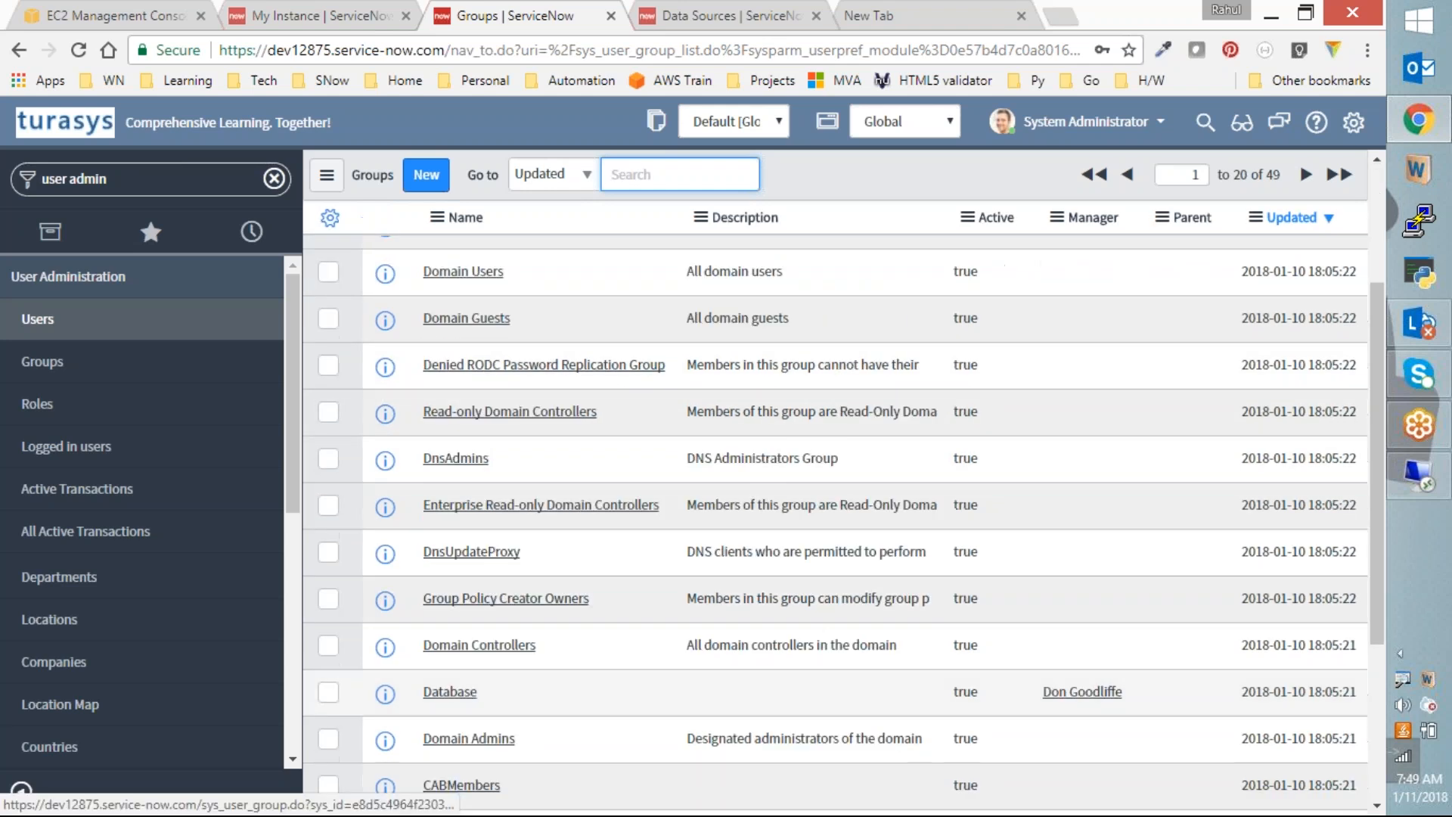
{"action": "scroll", "coordinate": [504, 721], "scroll_direction": "down", "scroll_amount": 4}
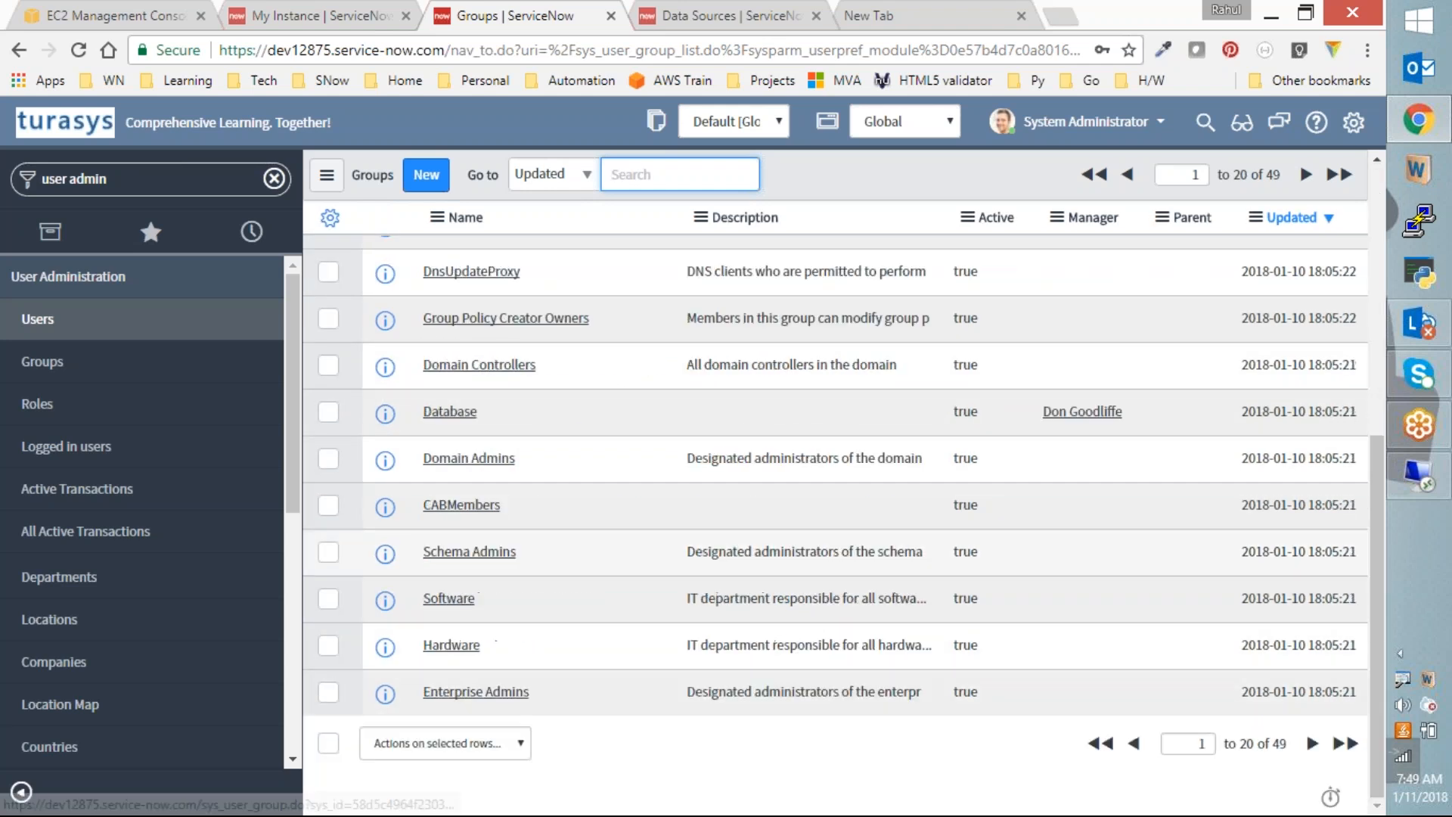
{"action": "left_click", "coordinate": [458, 599]}
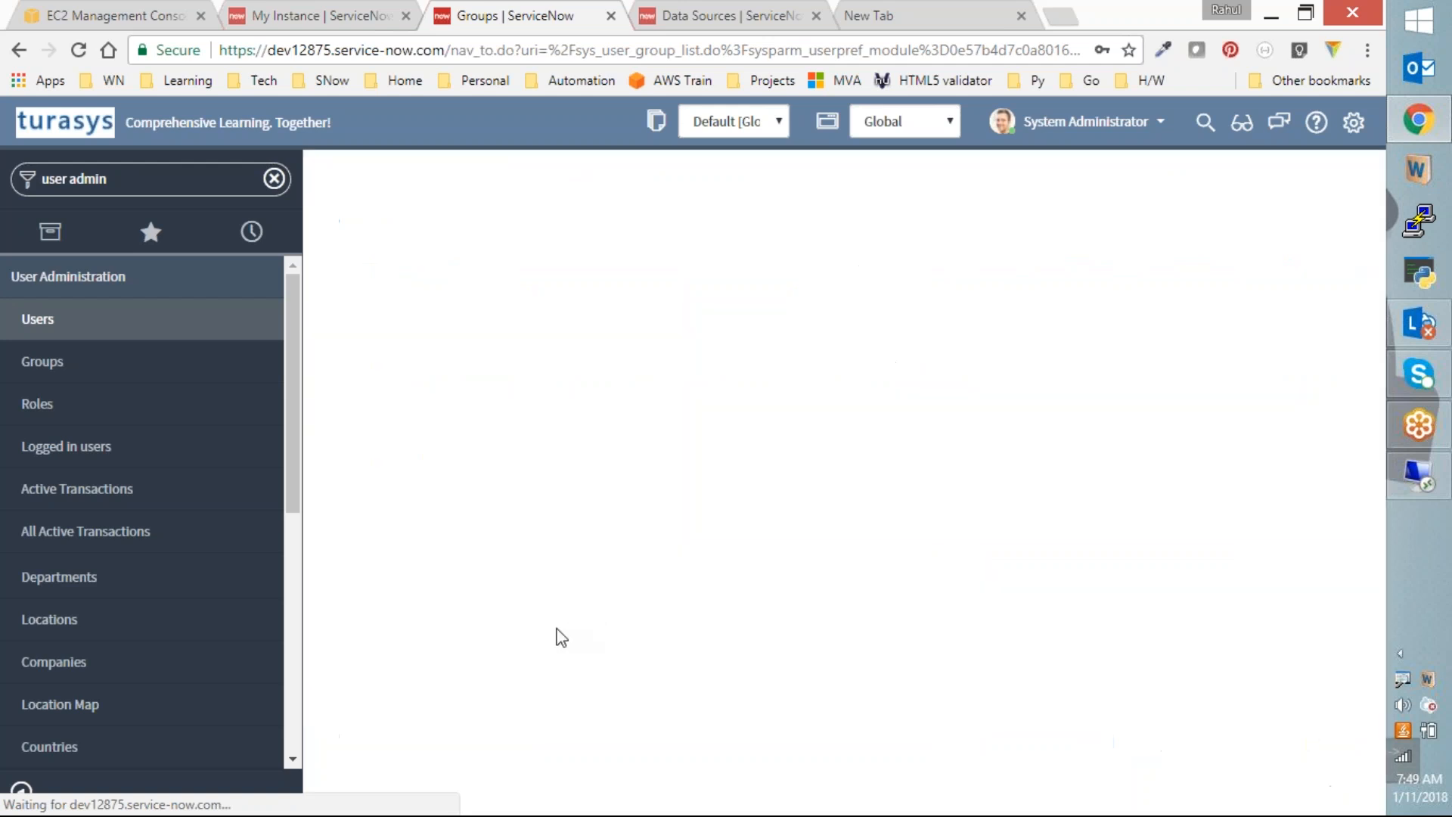
Step: Scroll through the Software group form to review its seven Group Members
{"action": "scroll", "coordinate": [581, 482], "scroll_direction": "down", "scroll_amount": 5}
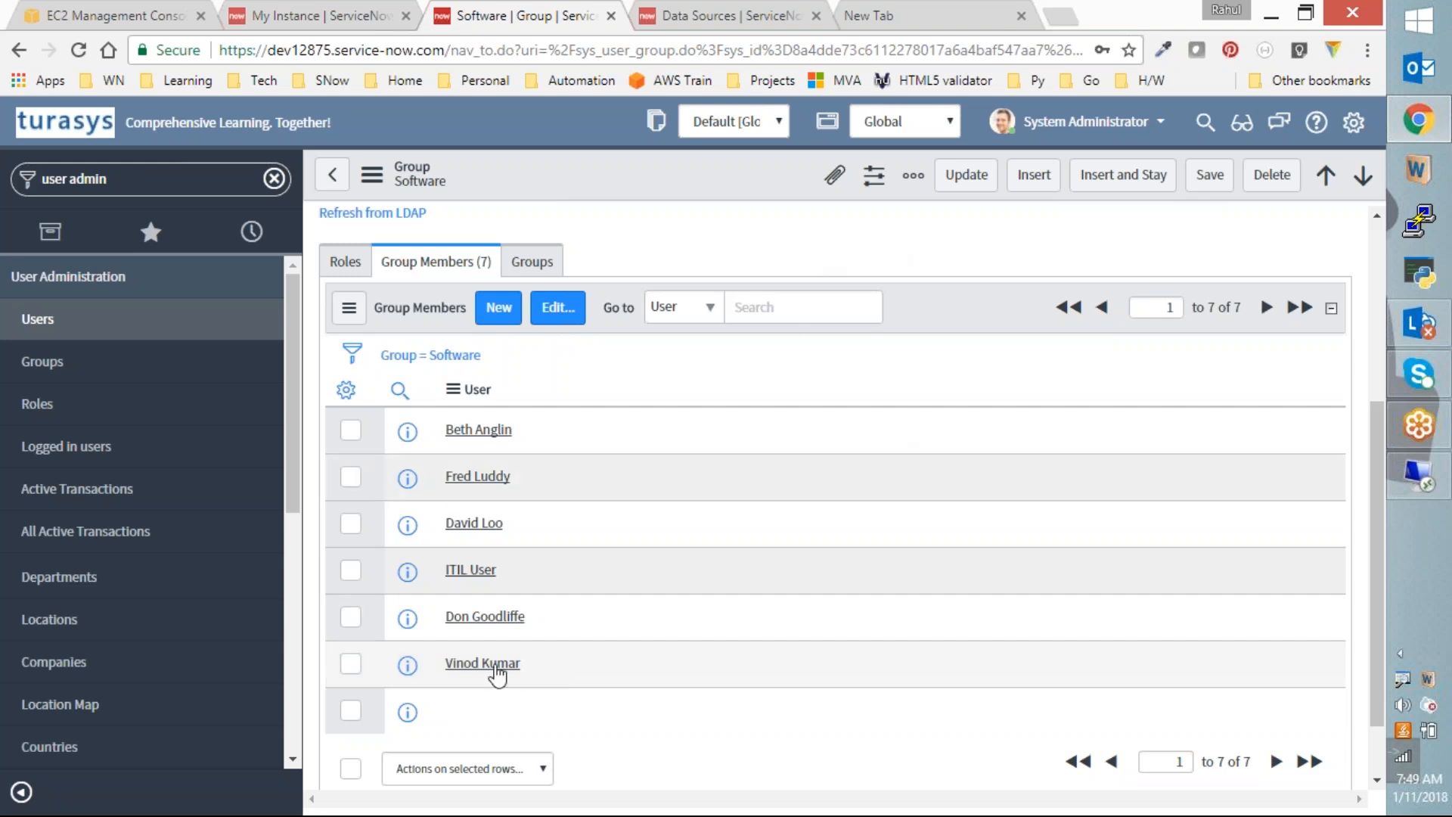
{"action": "scroll", "coordinate": [533, 639], "scroll_direction": "up", "scroll_amount": 4}
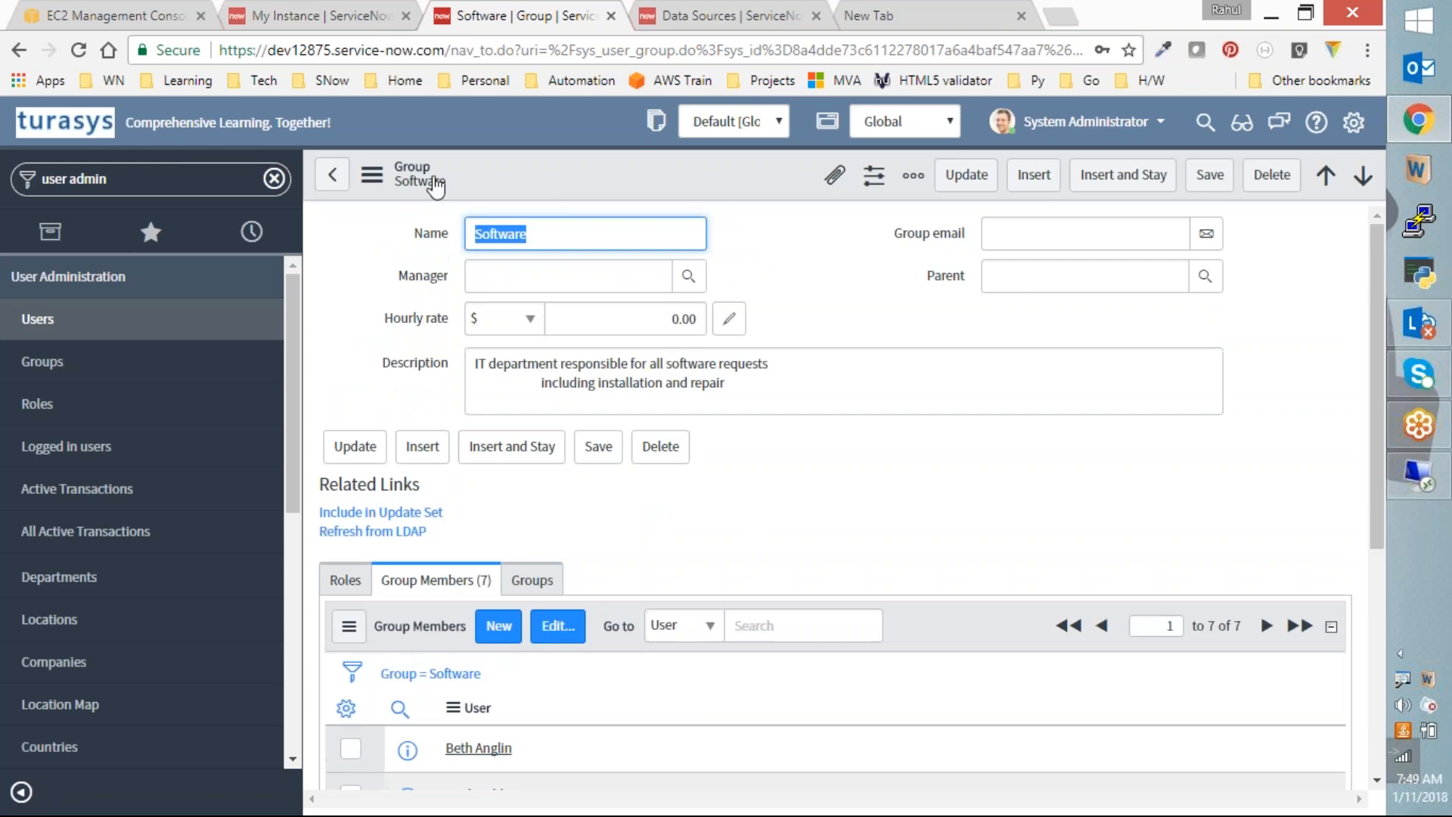
{"action": "scroll", "coordinate": [613, 606], "scroll_direction": "down", "scroll_amount": 3}
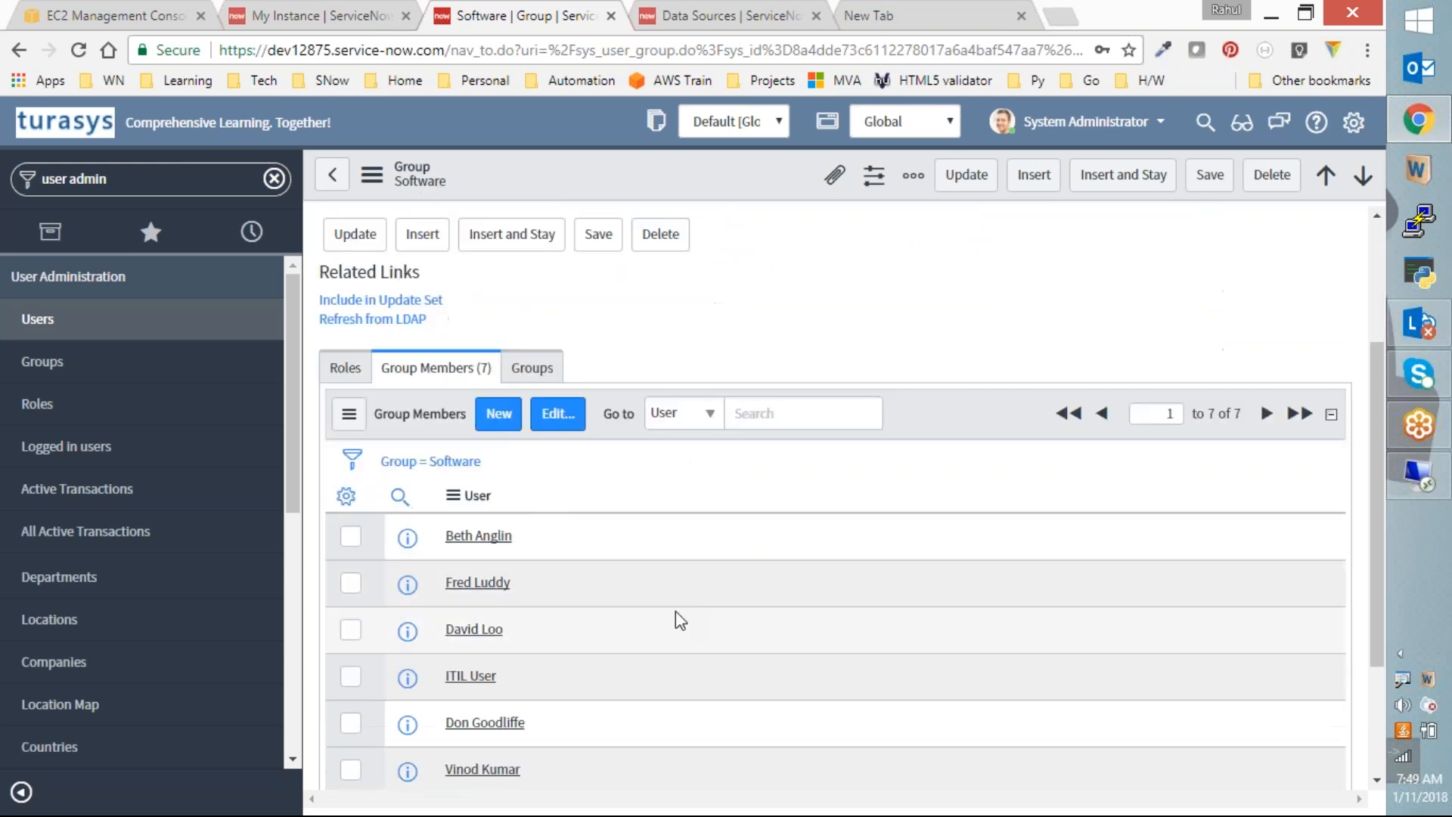
{"action": "key", "text": "ctrl+a"}
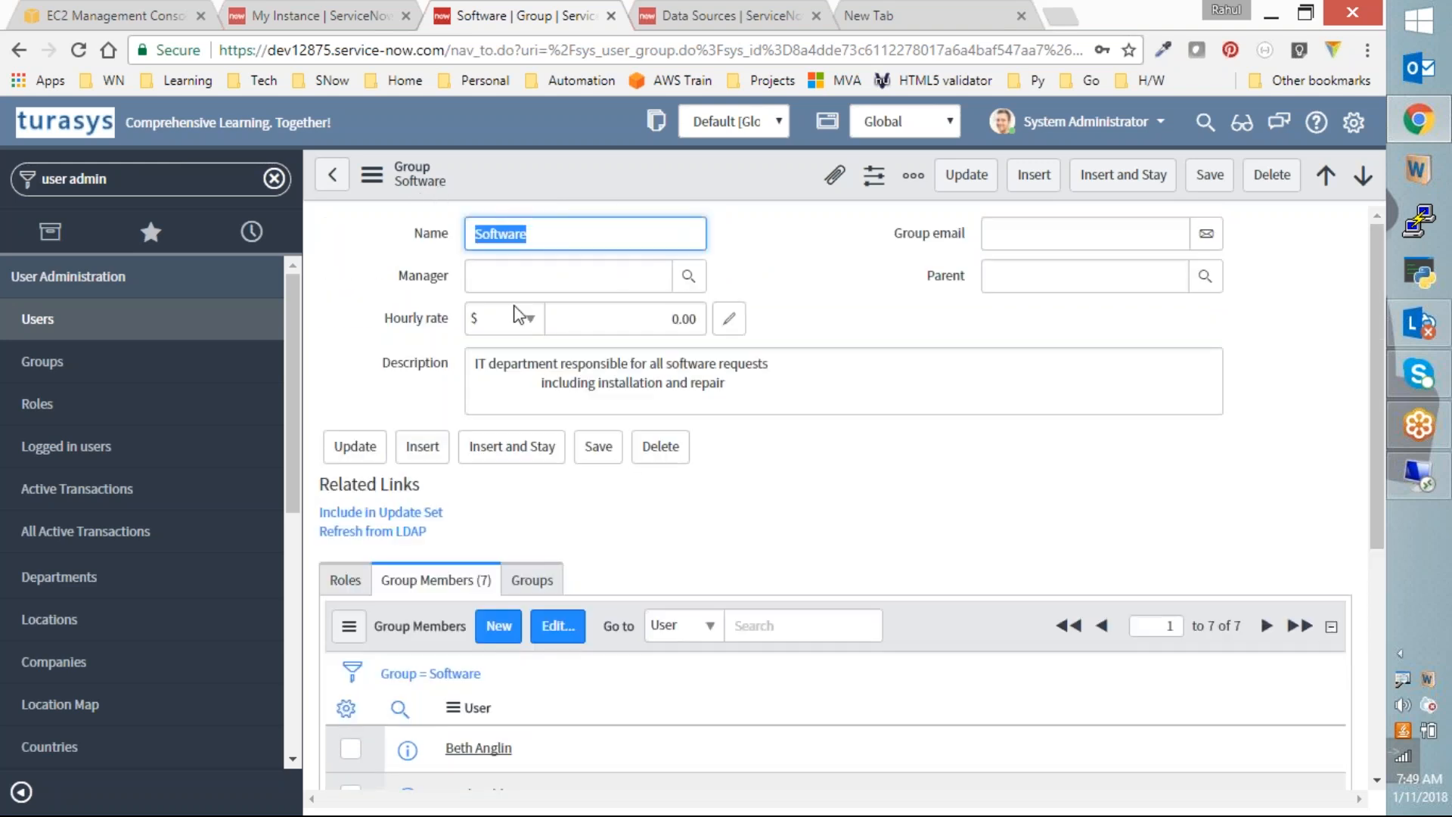
{"action": "scroll", "coordinate": [658, 567], "scroll_direction": "down", "scroll_amount": 5}
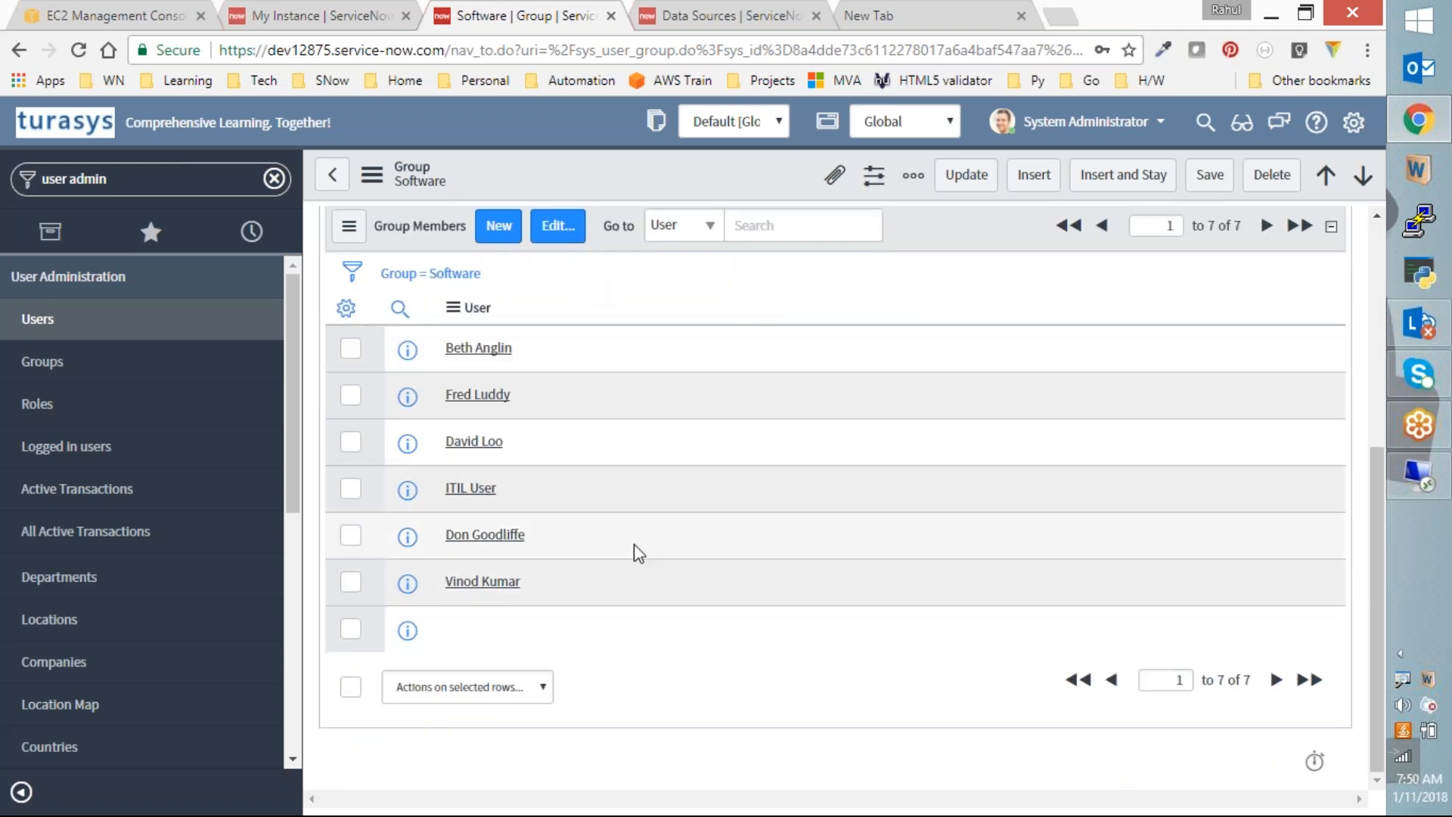
{"action": "scroll", "coordinate": [401, 287], "scroll_direction": "up", "scroll_amount": 1}
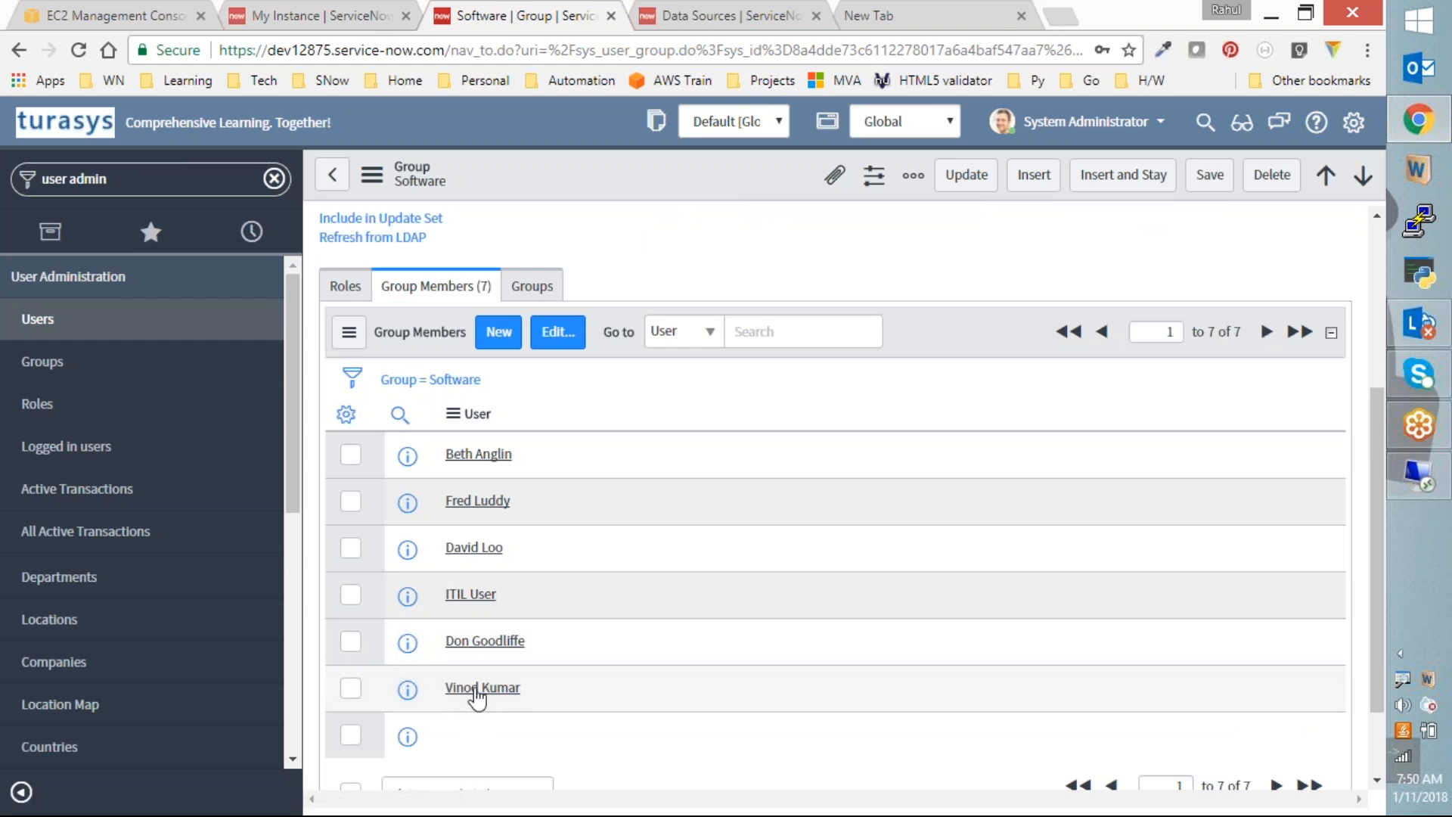
Step: Open the last member's user record, highlight part of its email, then go back to the Groups list
{"action": "left_click", "coordinate": [477, 690]}
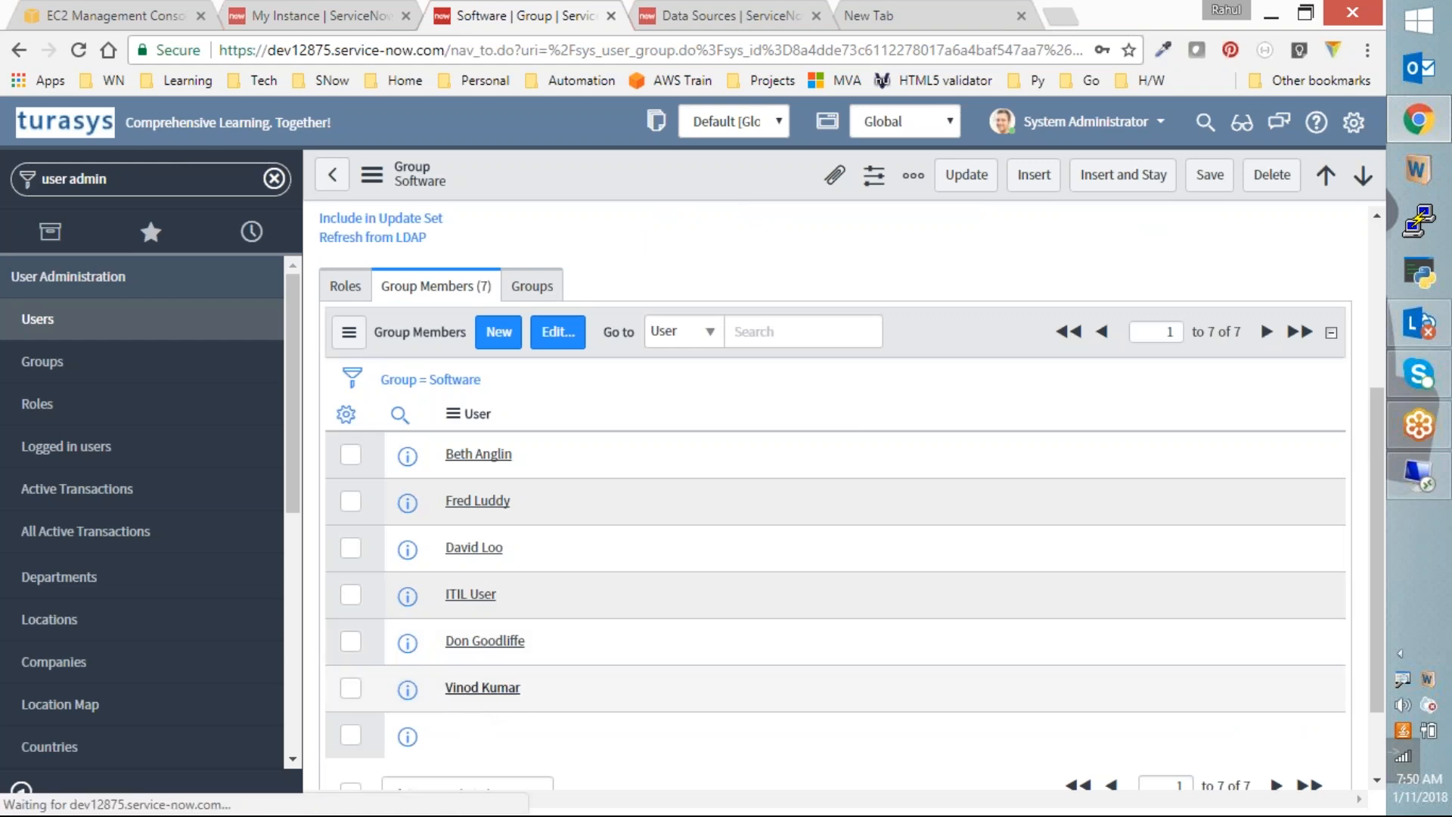
{"action": "left_click_drag", "start_coordinate": [1117, 235], "coordinate": [980, 244]}
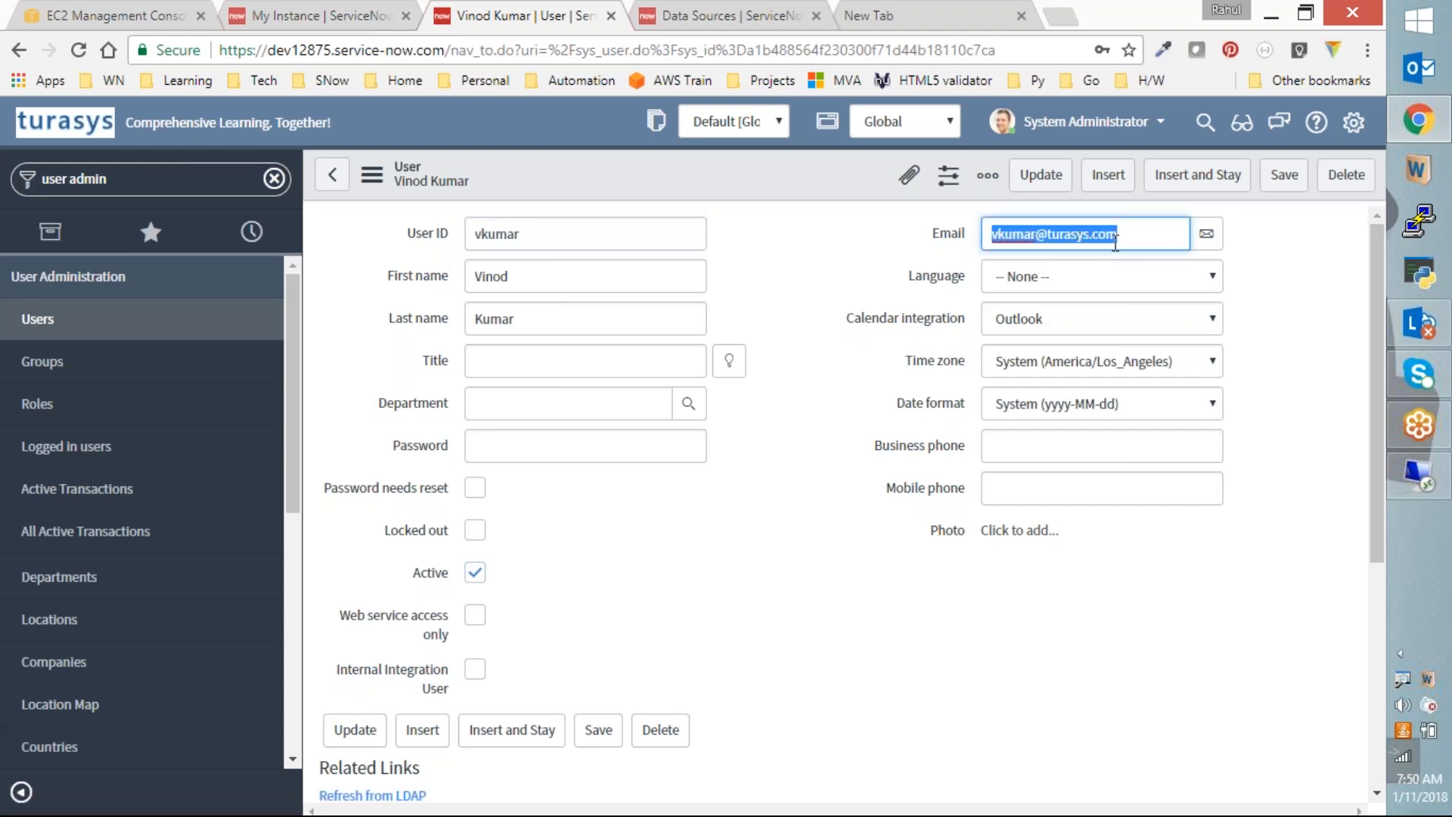
{"action": "left_click", "coordinate": [332, 175]}
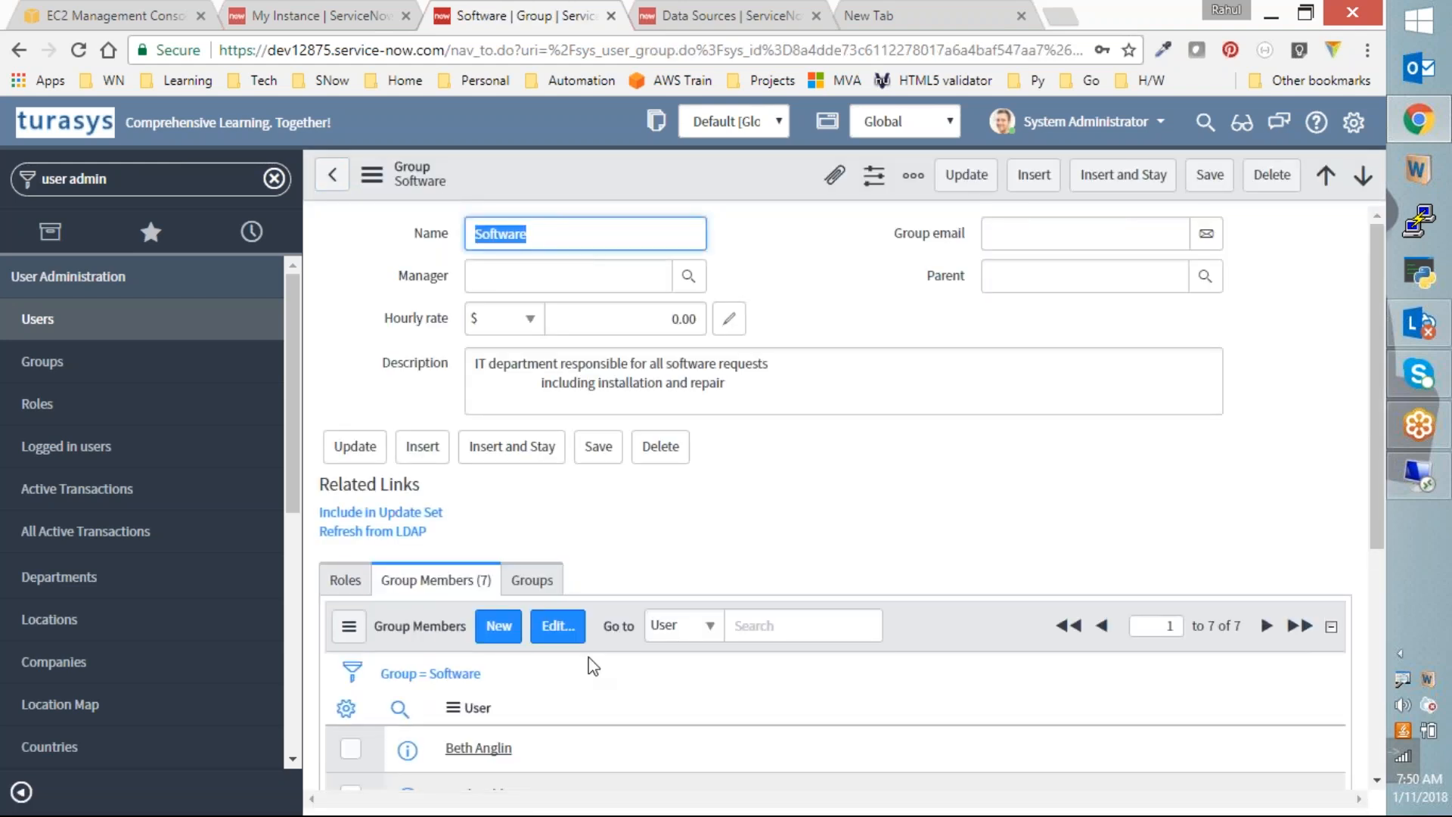
{"action": "left_click", "coordinate": [332, 175]}
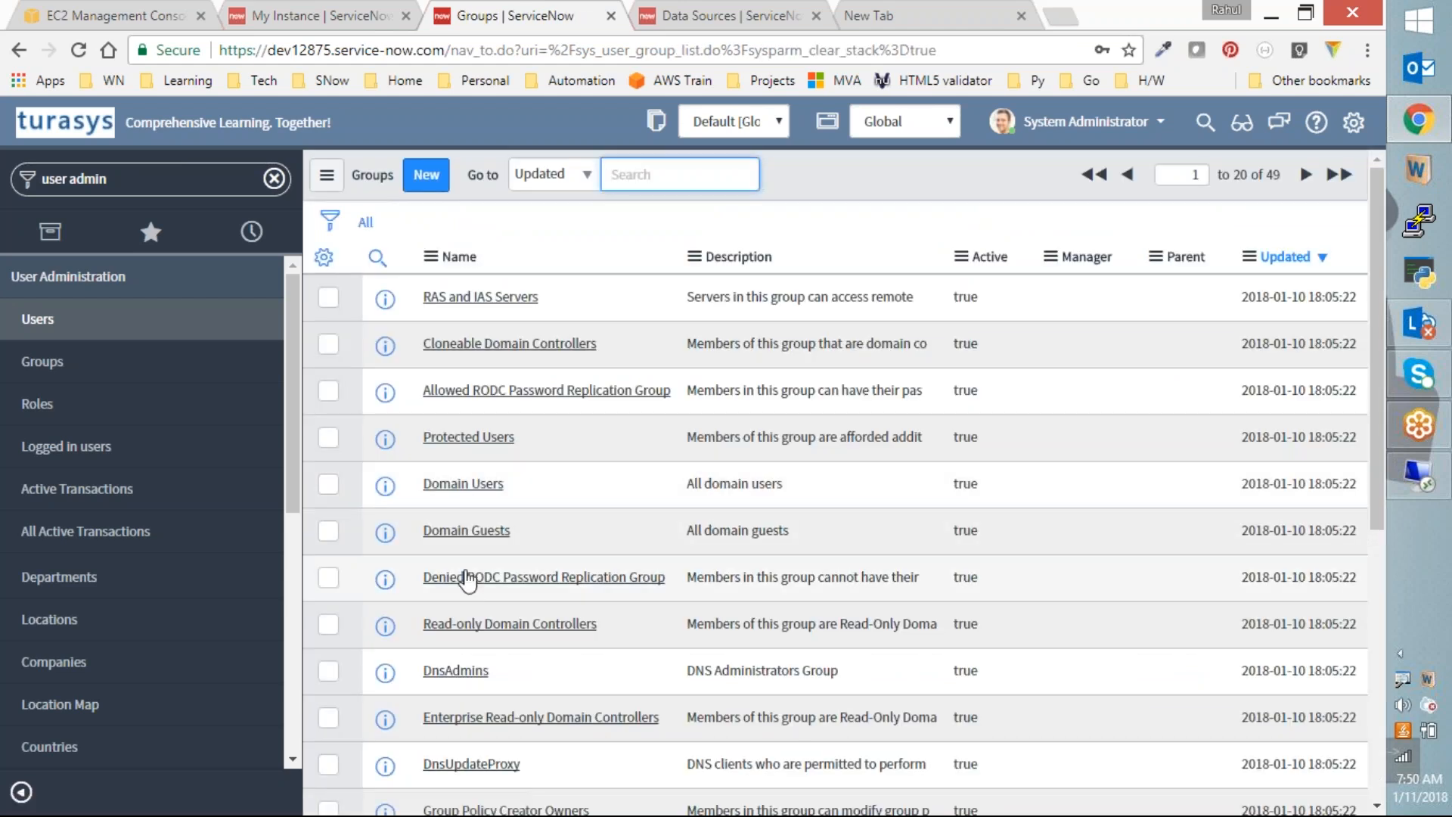
Step: Open the Hardware group, scroll to its 9 members, and open one member's user record
{"action": "scroll", "coordinate": [512, 684], "scroll_direction": "down", "scroll_amount": 5}
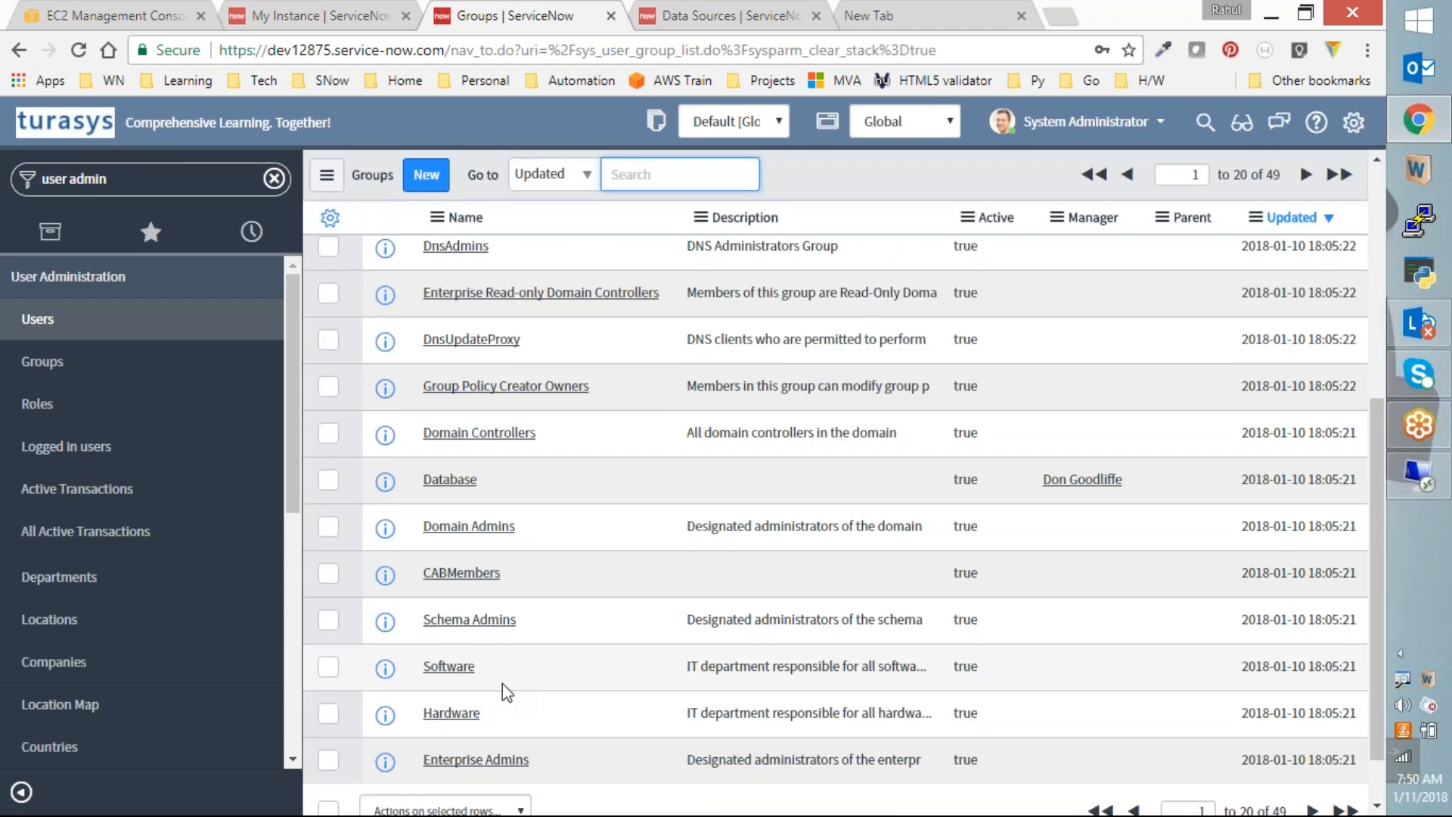
{"action": "left_click", "coordinate": [452, 713]}
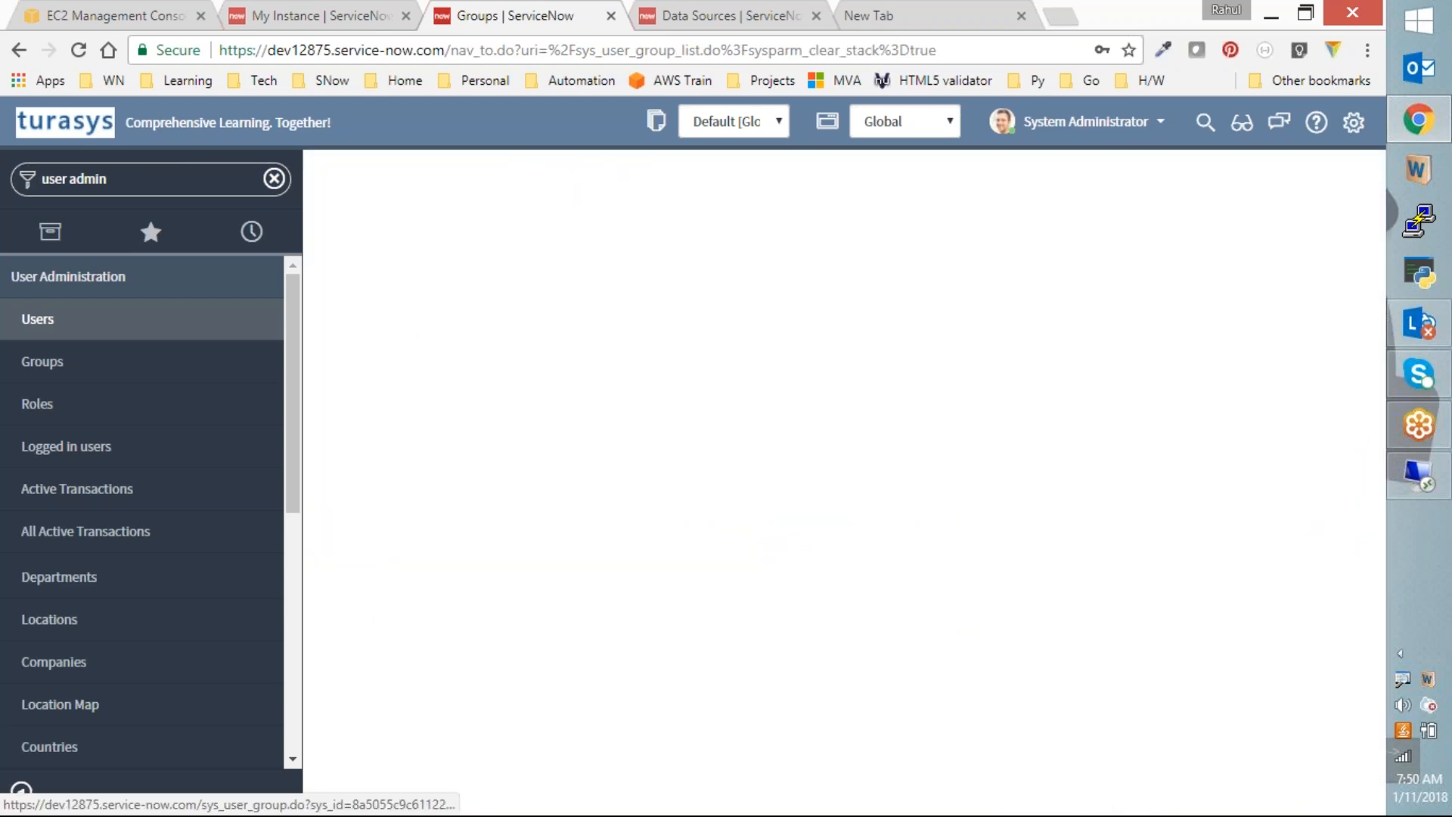
{"action": "scroll", "coordinate": [722, 580], "scroll_direction": "down", "scroll_amount": 5}
{"action": "scroll", "coordinate": [718, 581], "scroll_direction": "down", "scroll_amount": 2}
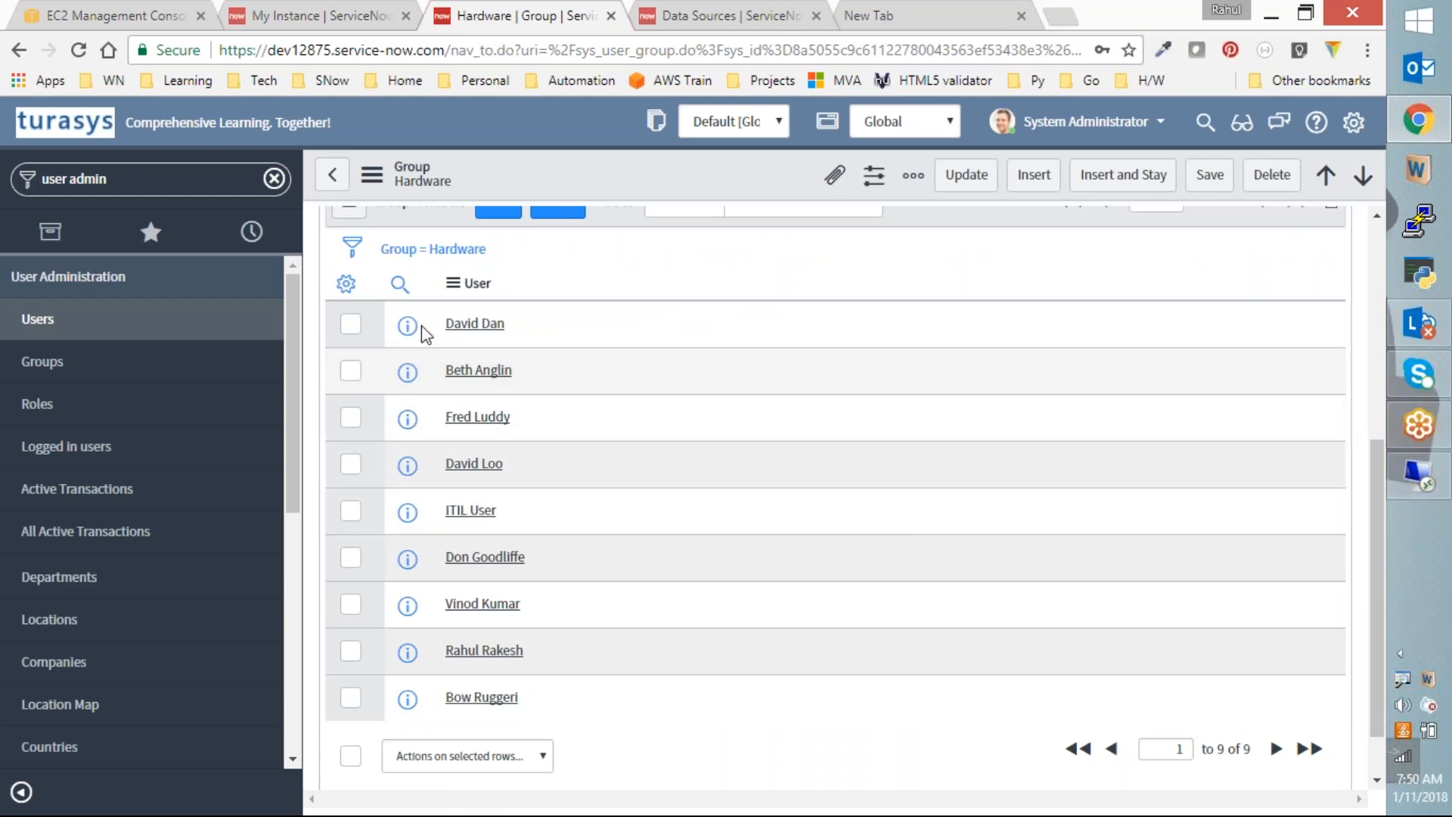
{"action": "left_click", "coordinate": [492, 650]}
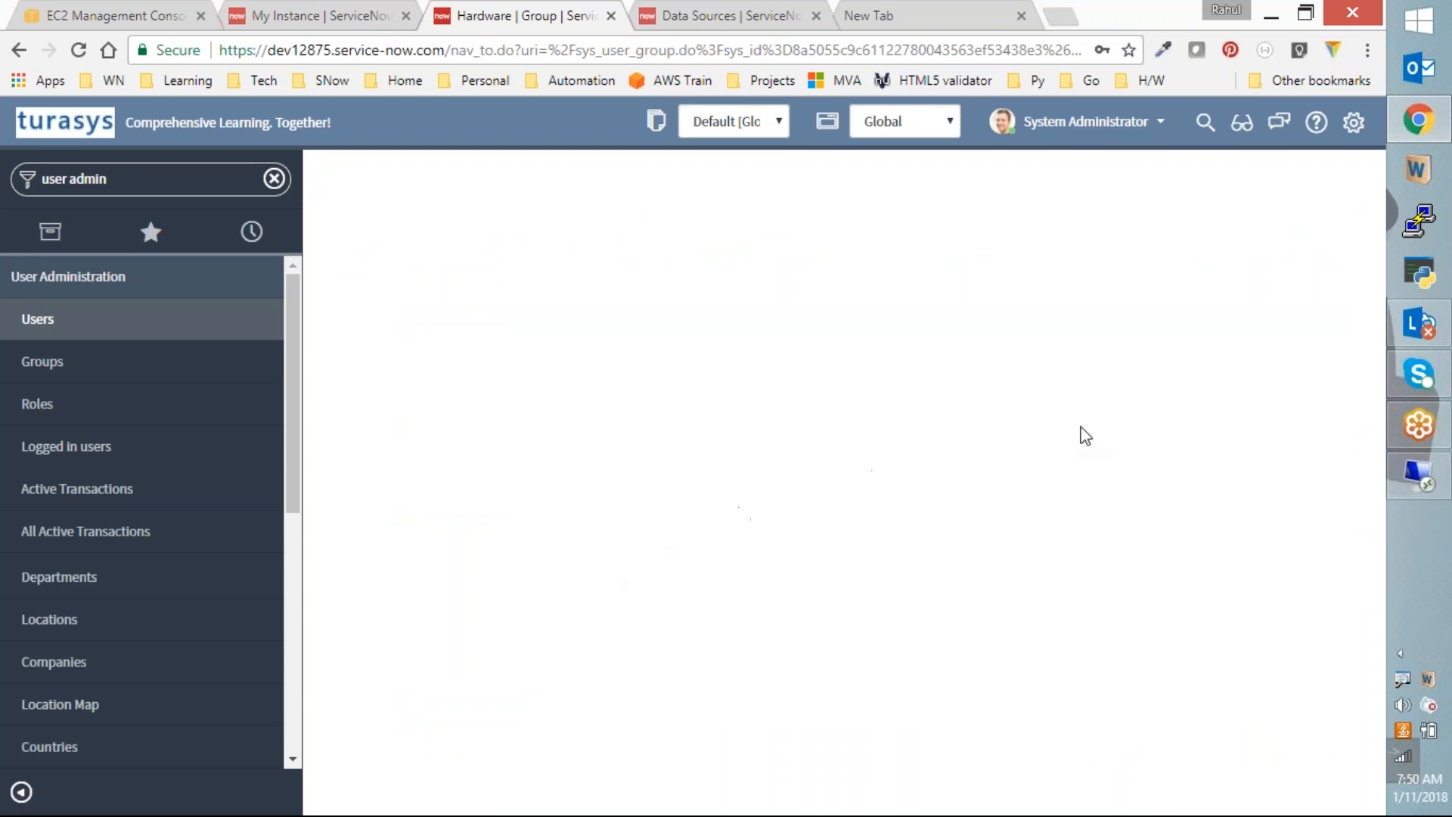
{"action": "left_click", "coordinate": [1098, 233]}
Step: Select the member's email domain and User ID, then go back to the Hardware group record
{"action": "double_click", "coordinate": [1098, 231]}
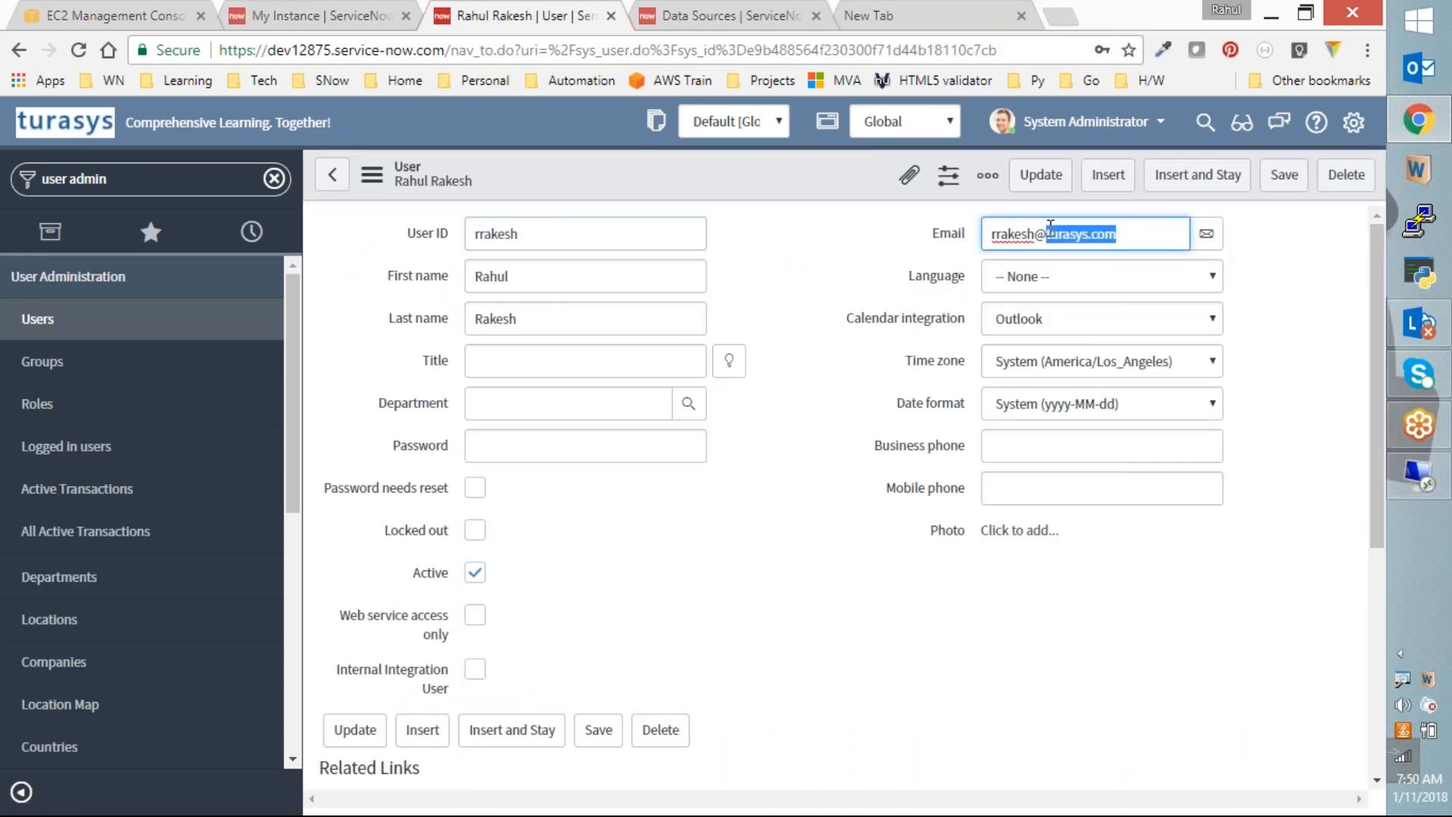
{"action": "left_click_drag", "start_coordinate": [552, 233], "coordinate": [472, 226]}
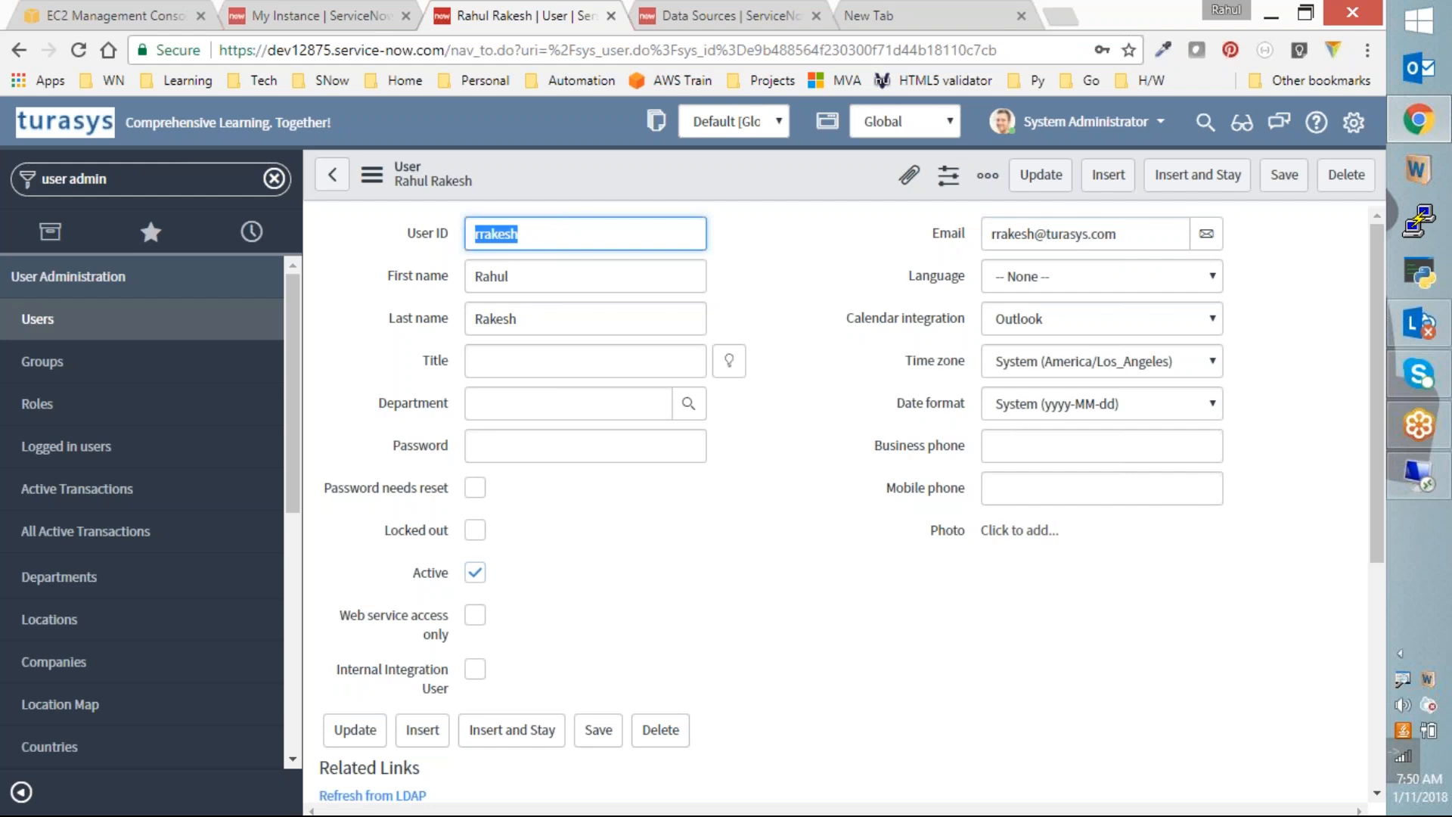
{"action": "left_click", "coordinate": [332, 175]}
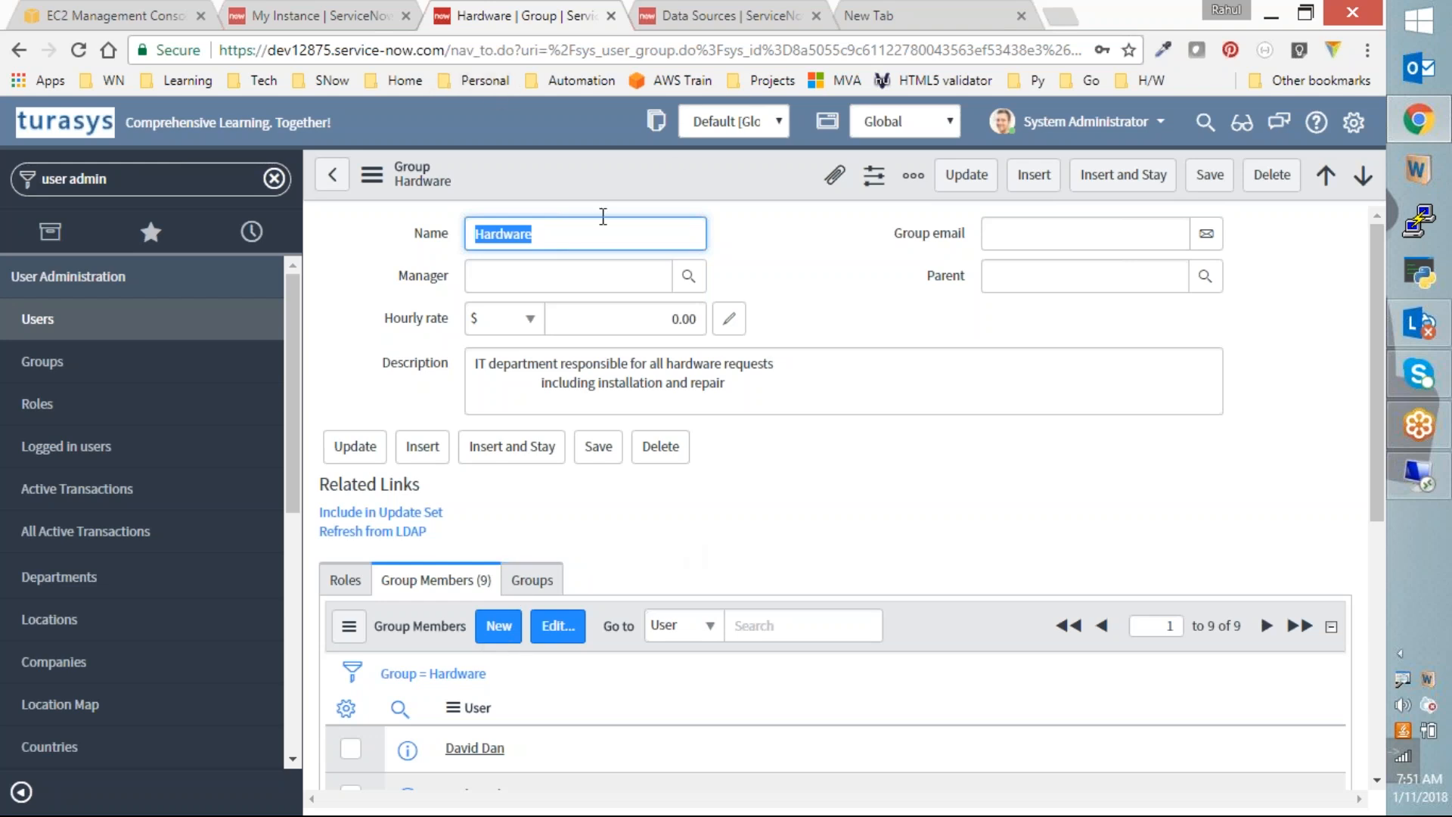
Step: Launch the Gliffy diagram app from the browser apps list in a new tab
{"action": "left_click", "coordinate": [914, 16]}
{"action": "left_click", "coordinate": [30, 82]}
{"action": "left_click", "coordinate": [216, 583]}
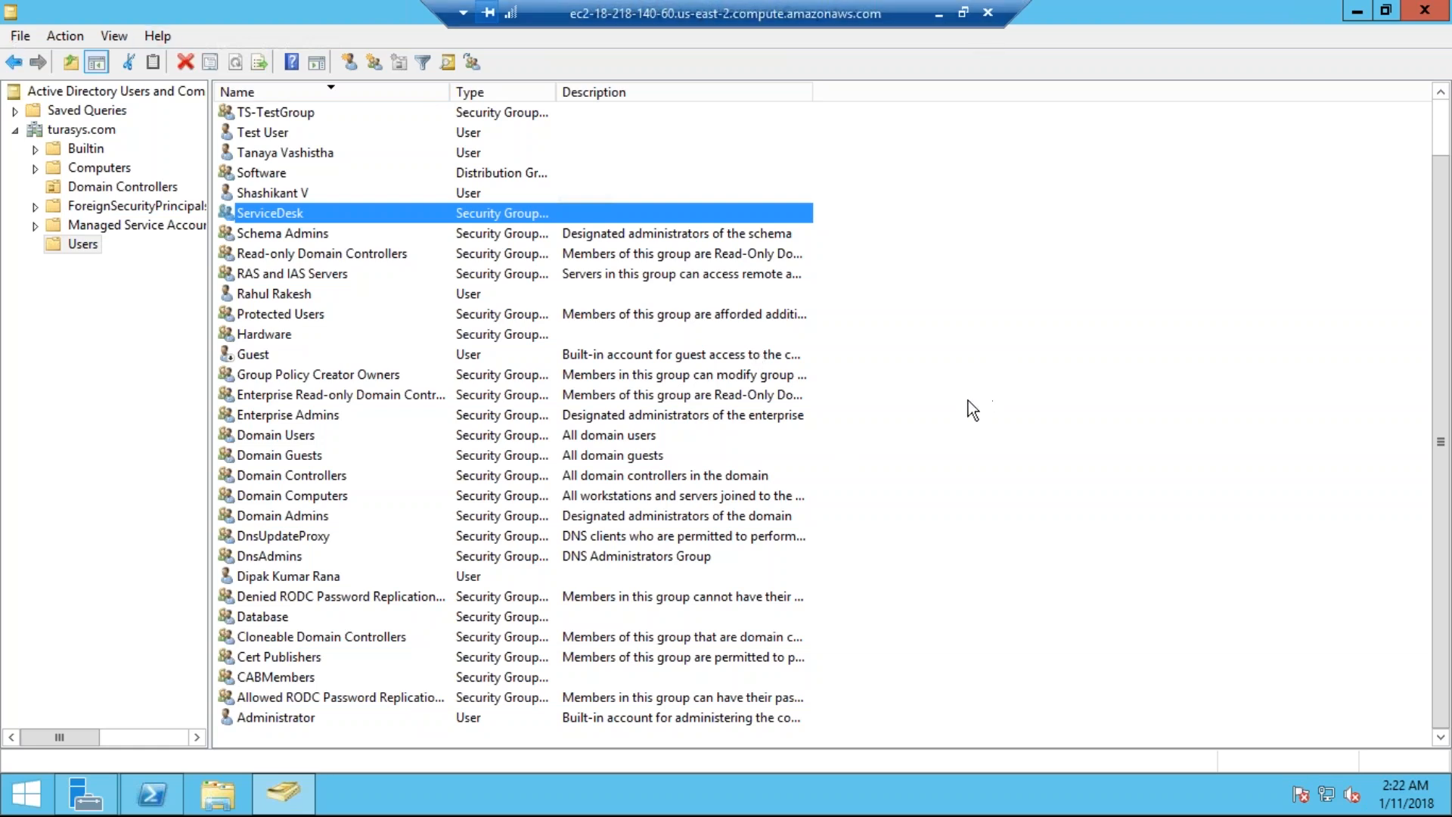
Step: Show the New object submenu for the Users container, then set the remote session aside to reveal Gliffy
{"action": "right_click", "coordinate": [941, 312]}
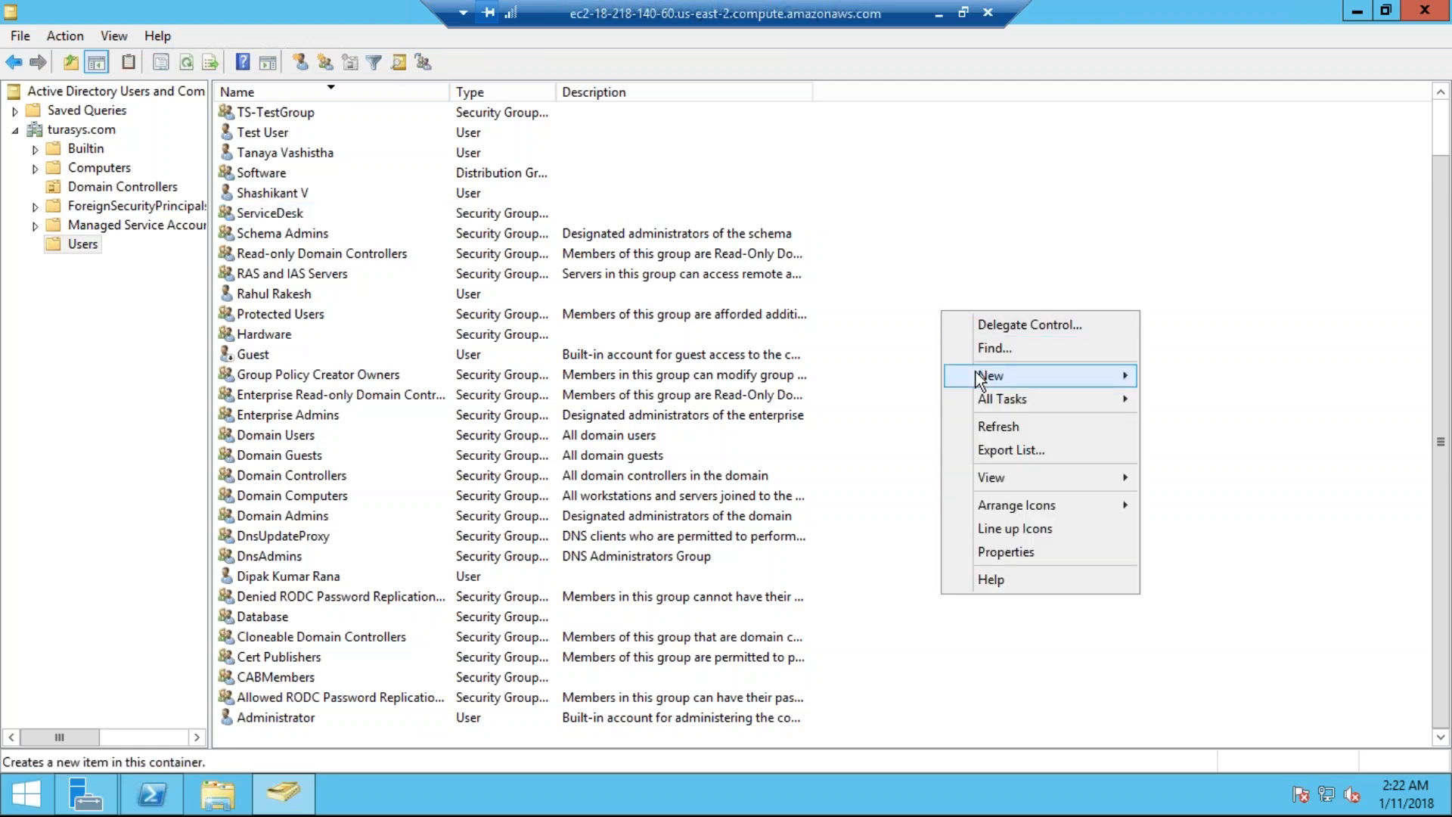
{"action": "mouse_move", "coordinate": [979, 375]}
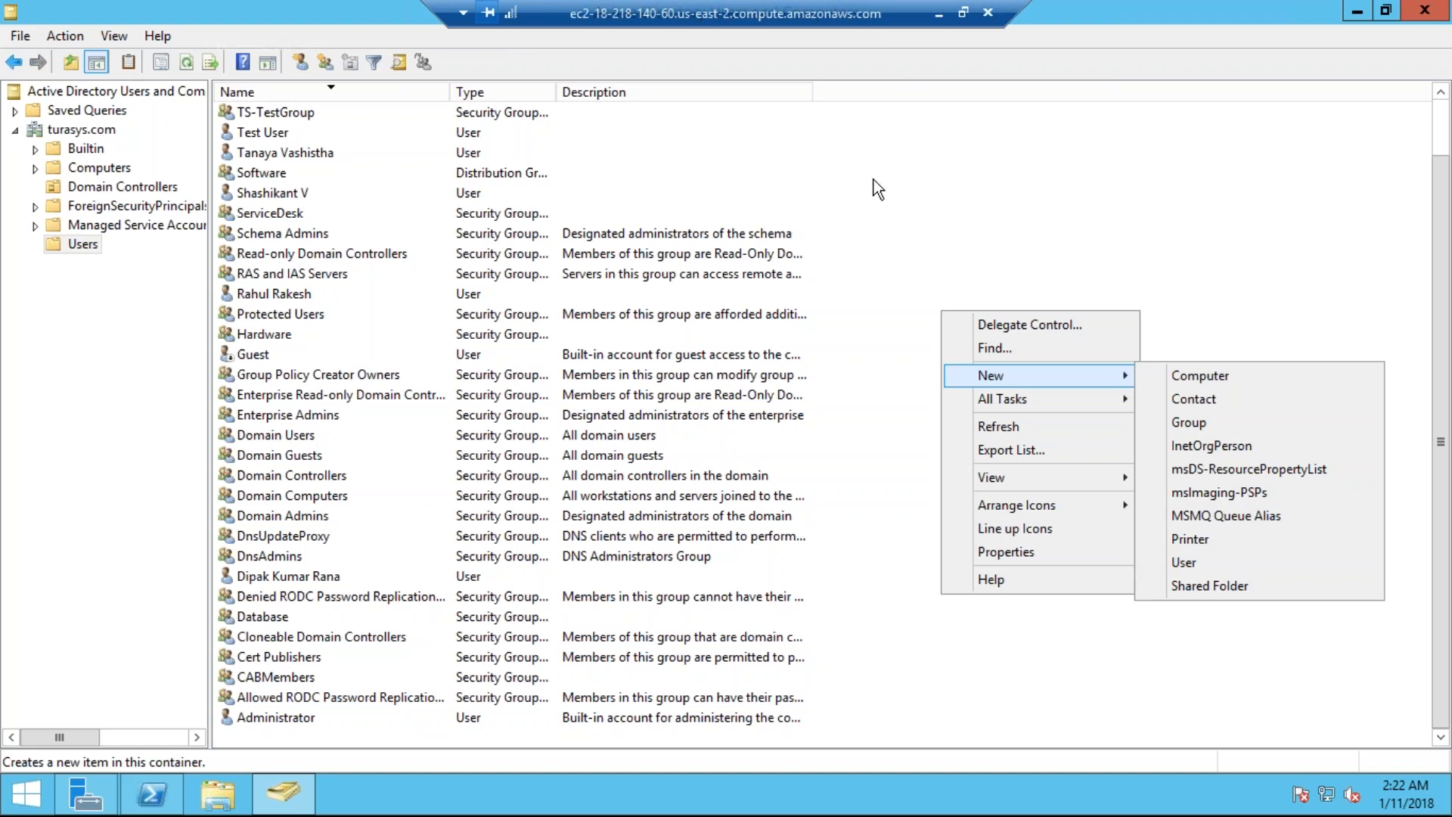
{"action": "left_click", "coordinate": [938, 13]}
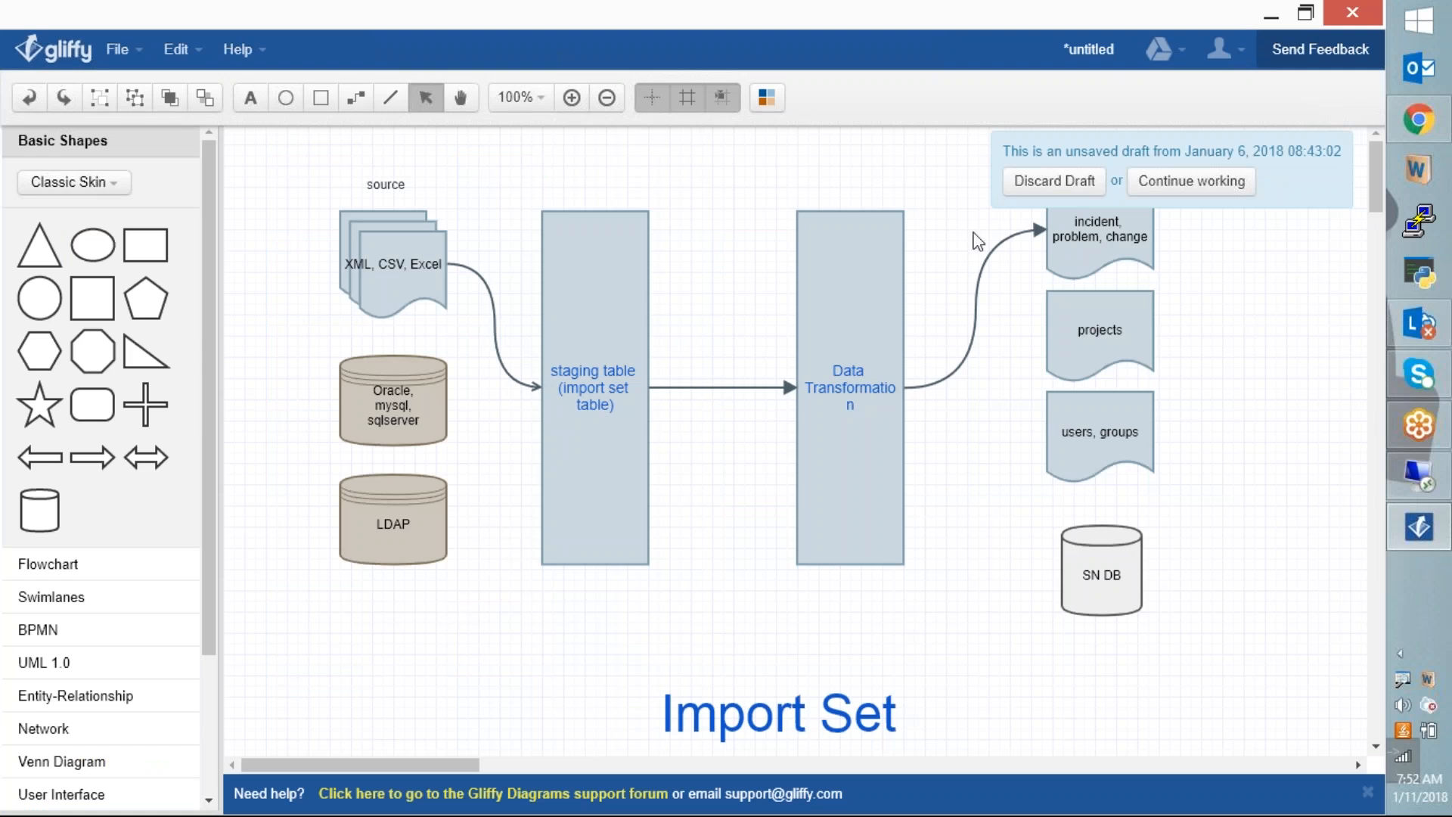
Step: Discard the old draft, maximize Gliffy, and place a triangle on the canvas's right, rotated upright
{"action": "left_click", "coordinate": [1036, 189]}
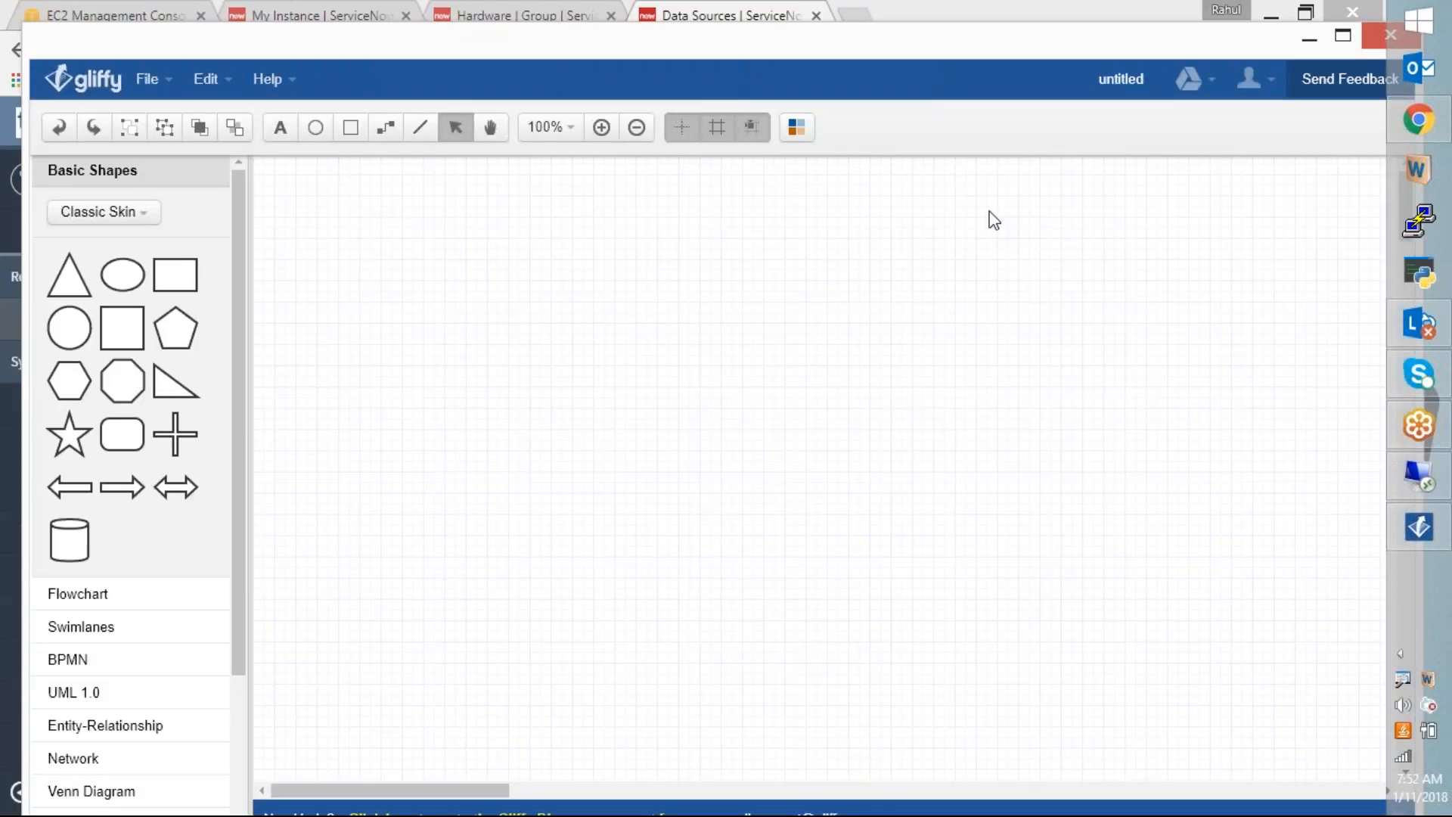
{"action": "double_click", "coordinate": [892, 39]}
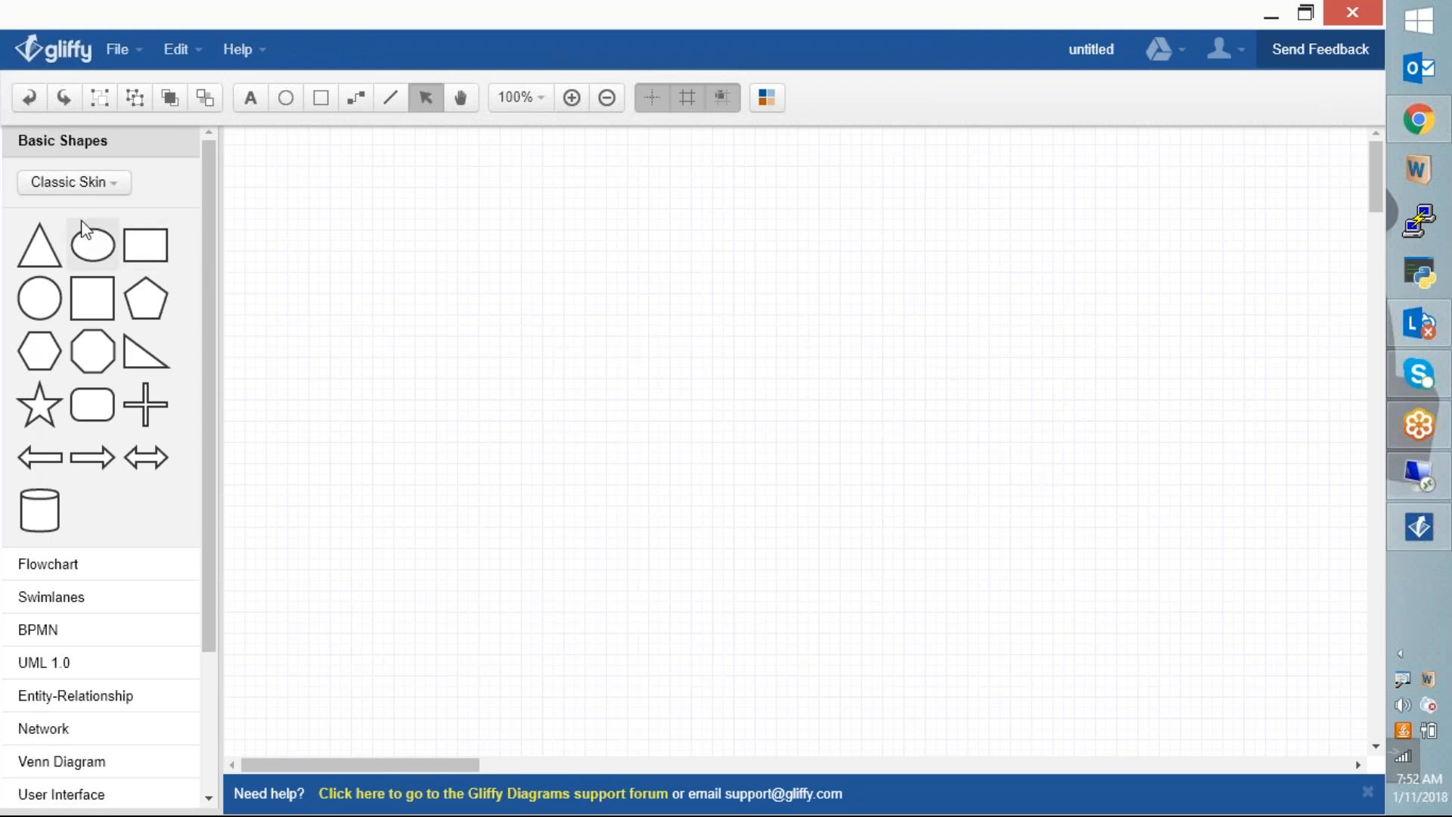
{"action": "left_click_drag", "start_coordinate": [135, 354], "coordinate": [1021, 337]}
{"action": "left_click_drag", "start_coordinate": [1076, 296], "coordinate": [1276, 432]}
{"action": "left_click_drag", "start_coordinate": [1202, 505], "coordinate": [1218, 479]}
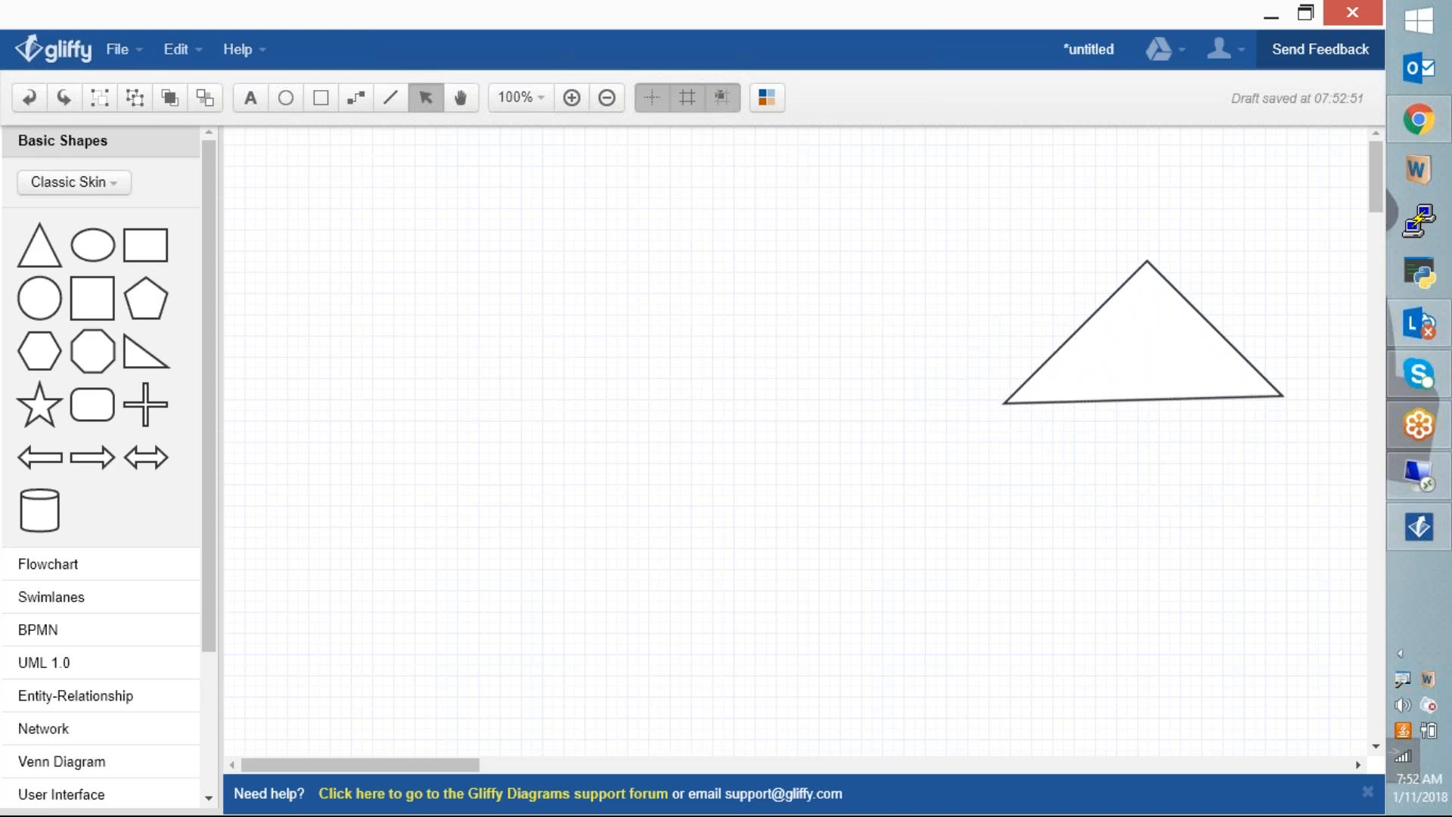
Step: Label the triangle 'Turasys Active Directory'
{"action": "left_click", "coordinate": [1133, 359]}
{"action": "double_click", "coordinate": [1062, 381]}
{"action": "type", "text": "Active Directory"}
{"action": "key", "text": "Home"}
{"action": "type", "text": "Turasys"}
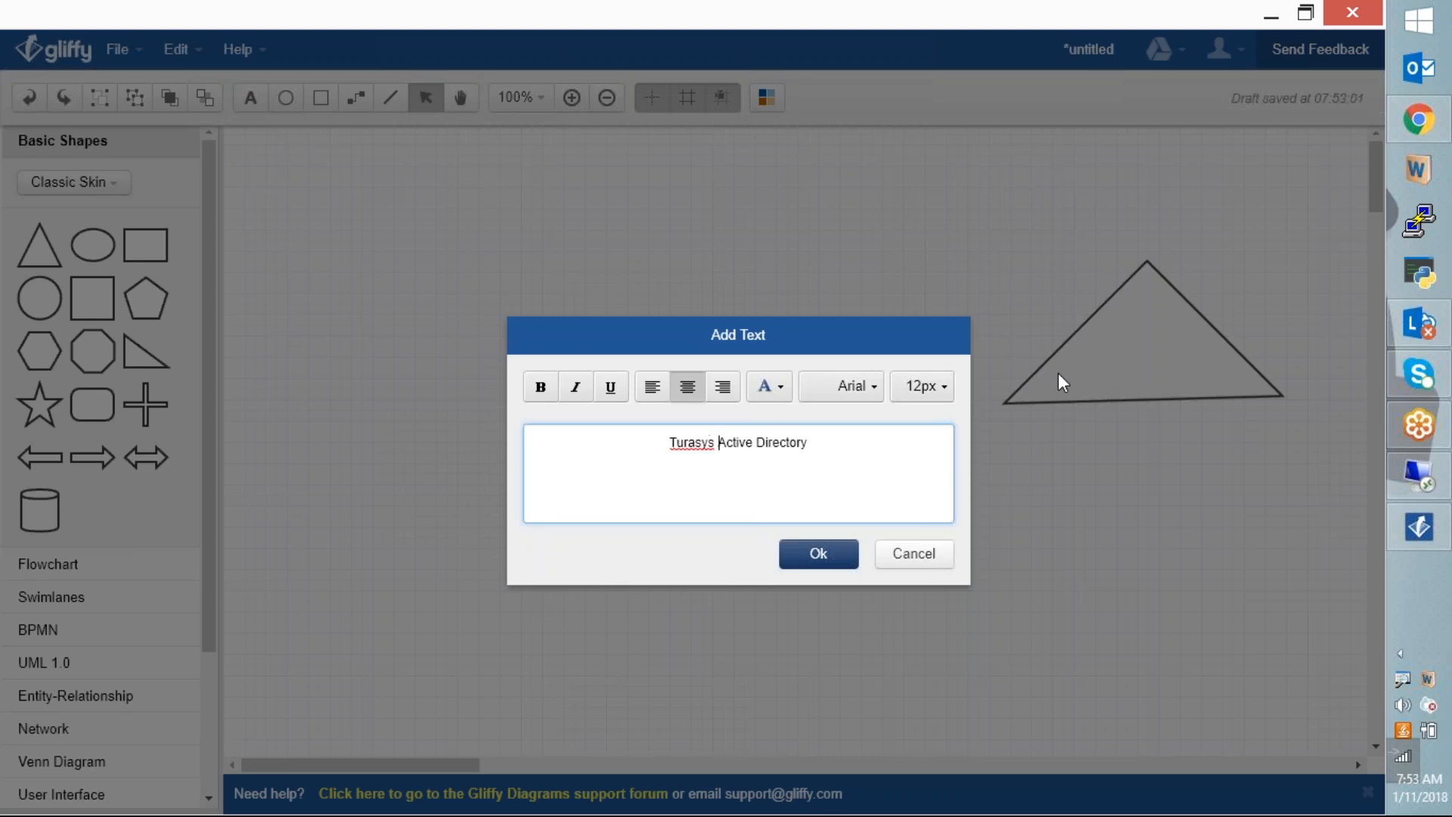
{"action": "left_click", "coordinate": [831, 559]}
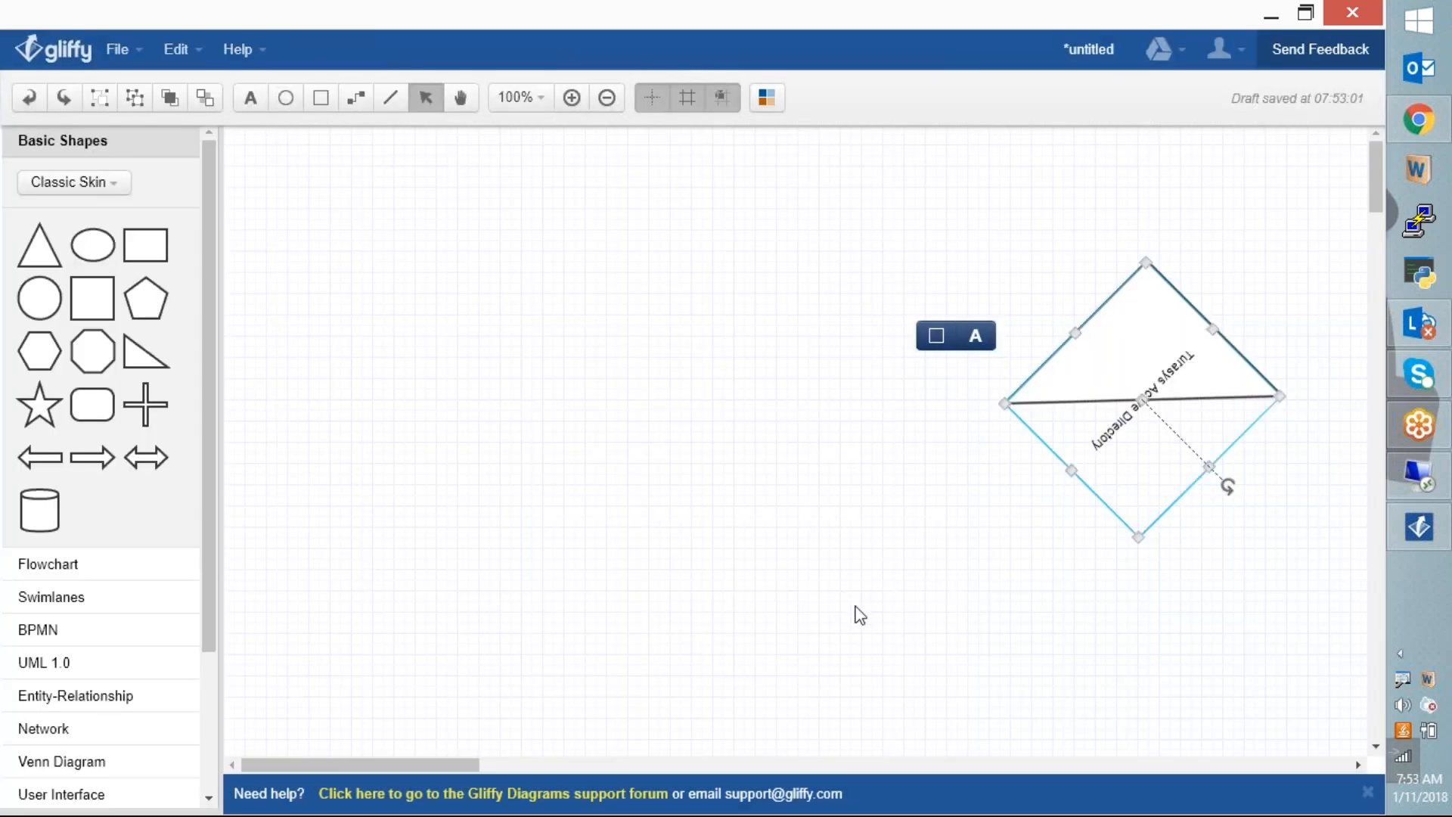
{"action": "left_click", "coordinate": [931, 618]}
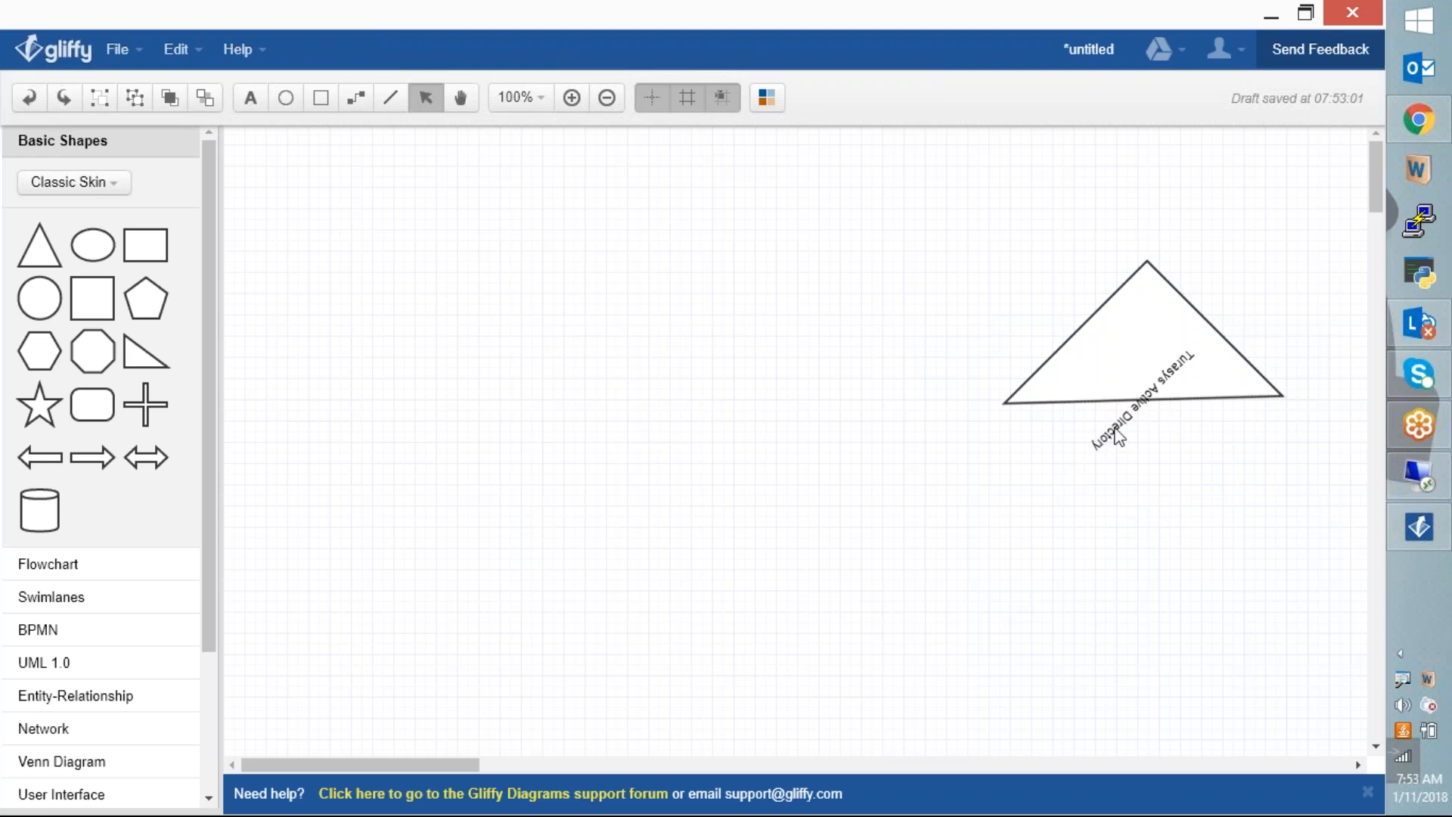
Step: Clear the label text from inside the triangle
{"action": "double_click", "coordinate": [1148, 330]}
{"action": "key", "text": "ctrl+c"}
{"action": "key", "text": "BackSpace"}
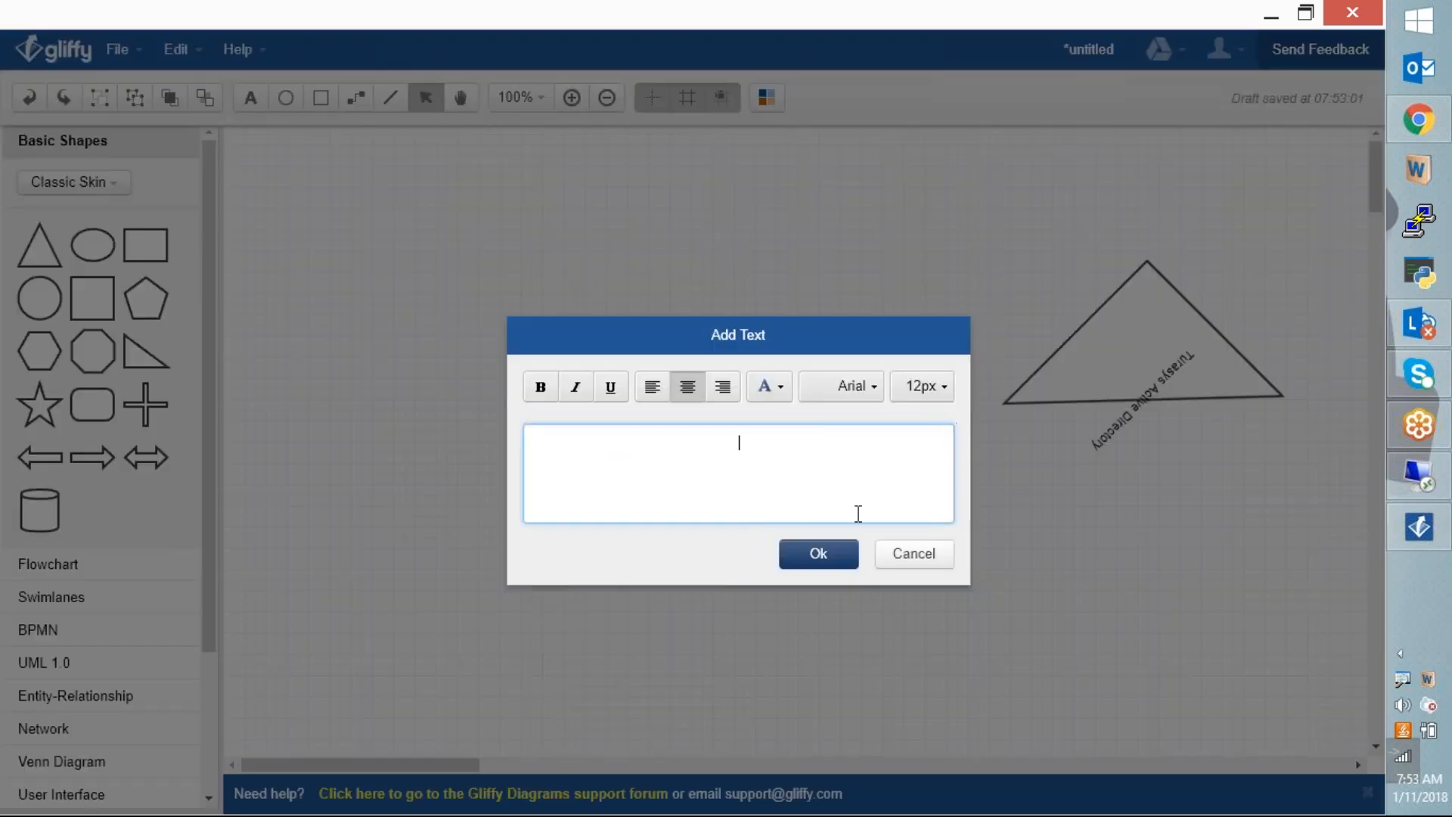
{"action": "left_click", "coordinate": [818, 556]}
{"action": "left_click", "coordinate": [894, 587]}
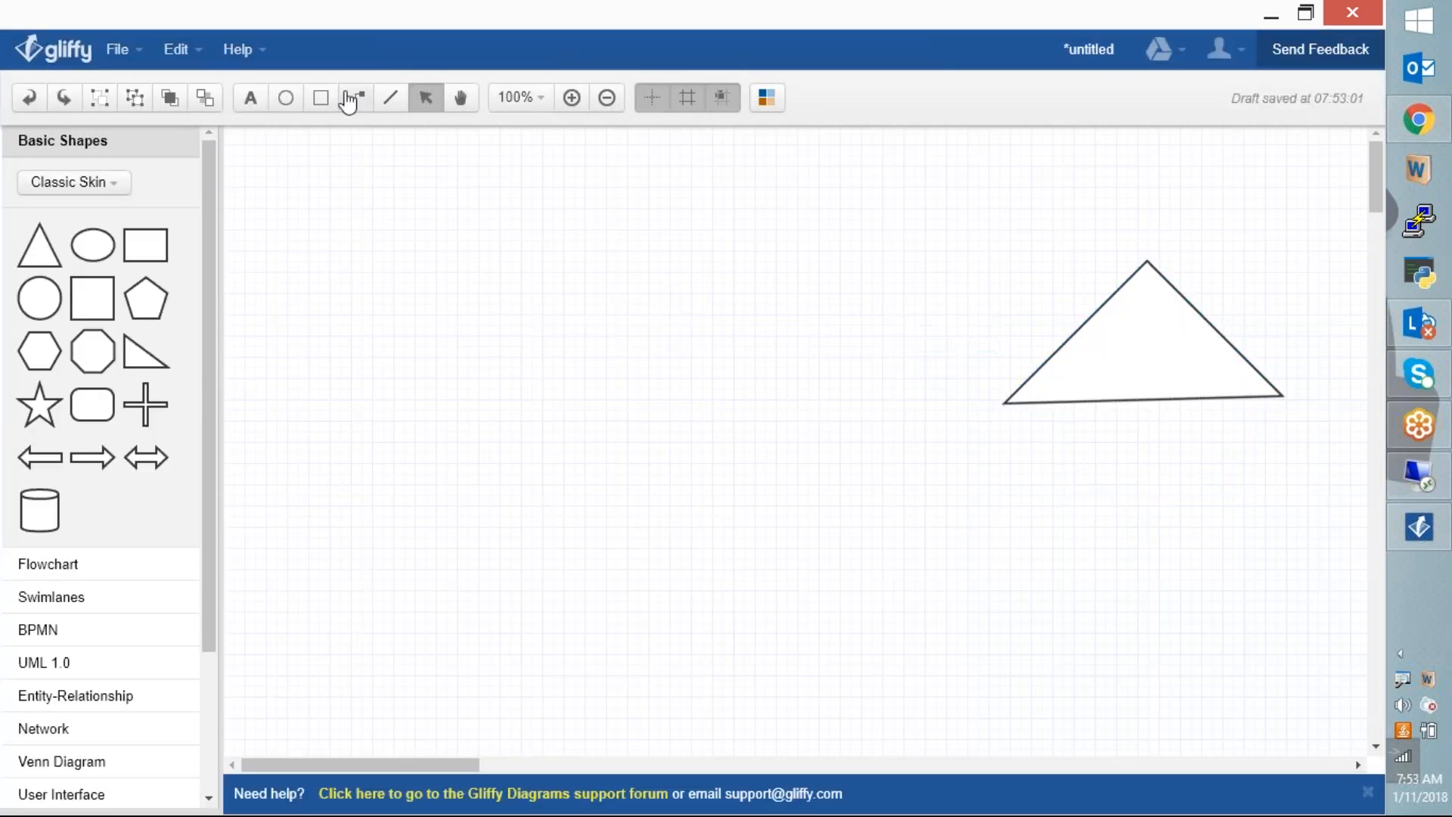
Step: Paste a free-standing 'Turasys Active Directory' caption just below the triangle's base
{"action": "left_click", "coordinate": [250, 98]}
{"action": "left_click", "coordinate": [1061, 417]}
{"action": "key", "text": "ctrl+v"}
{"action": "left_click", "coordinate": [820, 553]}
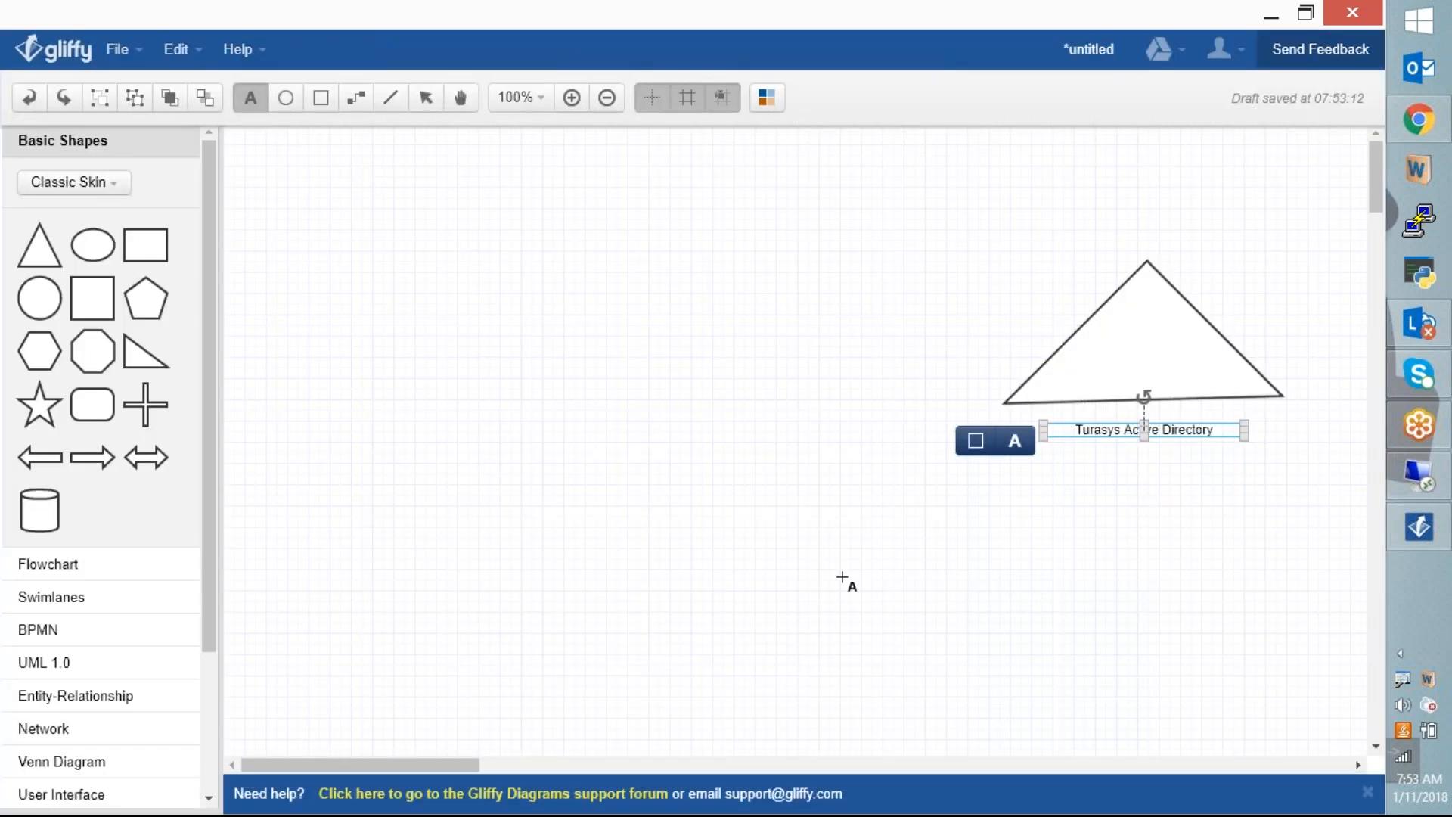
{"action": "left_click", "coordinate": [654, 483]}
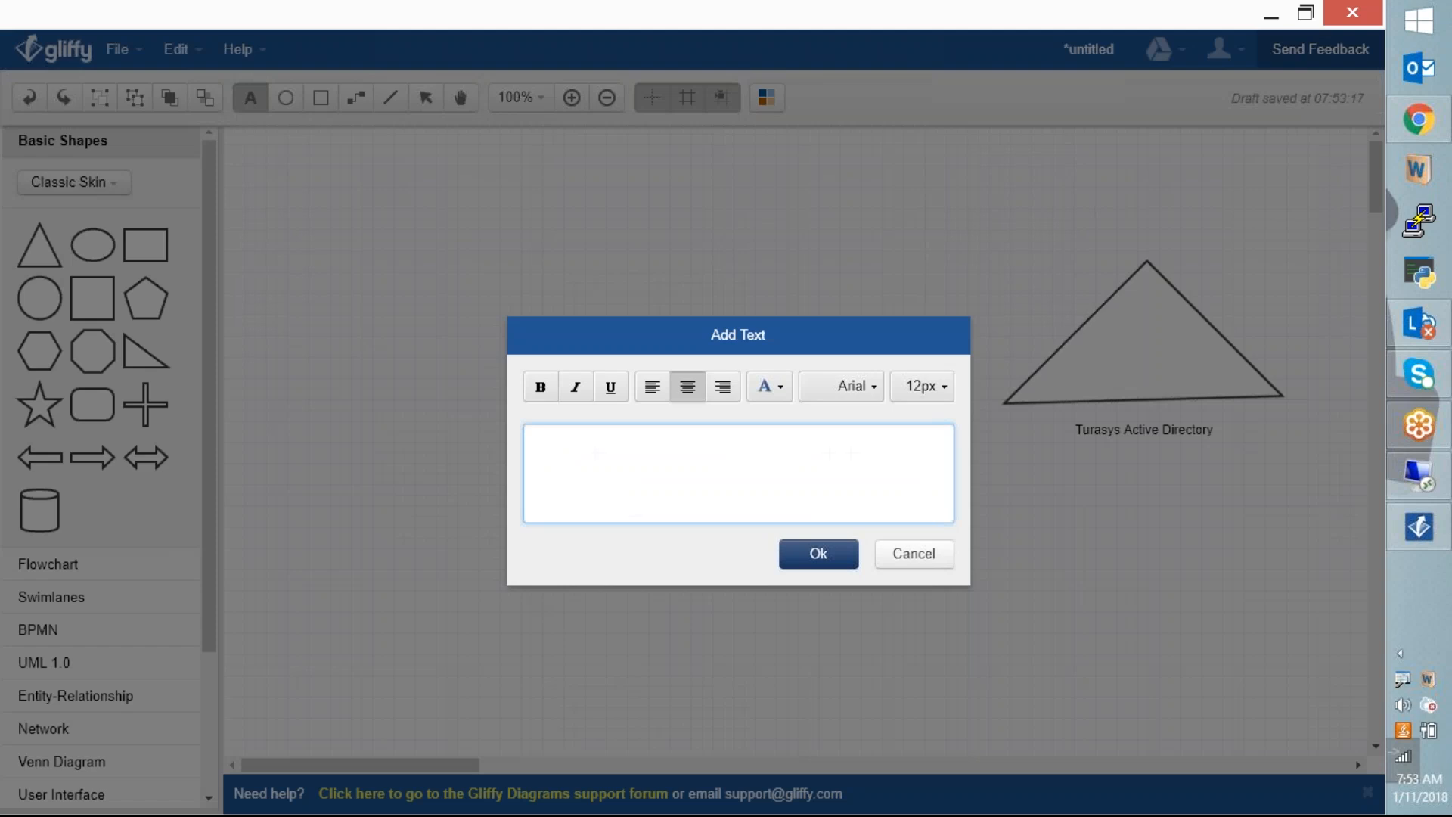
{"action": "left_click", "coordinate": [911, 559]}
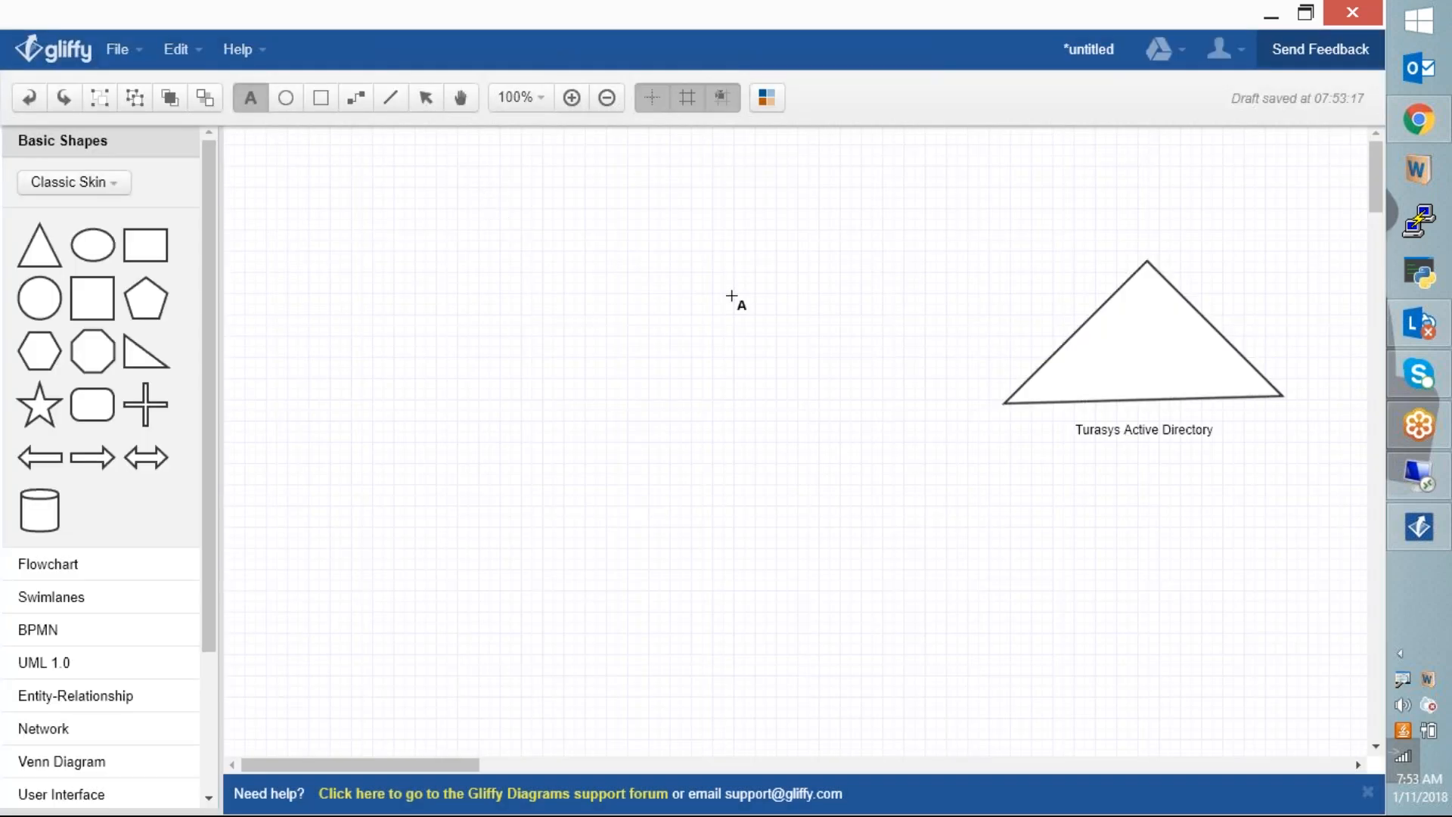
Step: Place a large rectangle on the canvas toward the upper left
{"action": "left_click", "coordinate": [148, 254]}
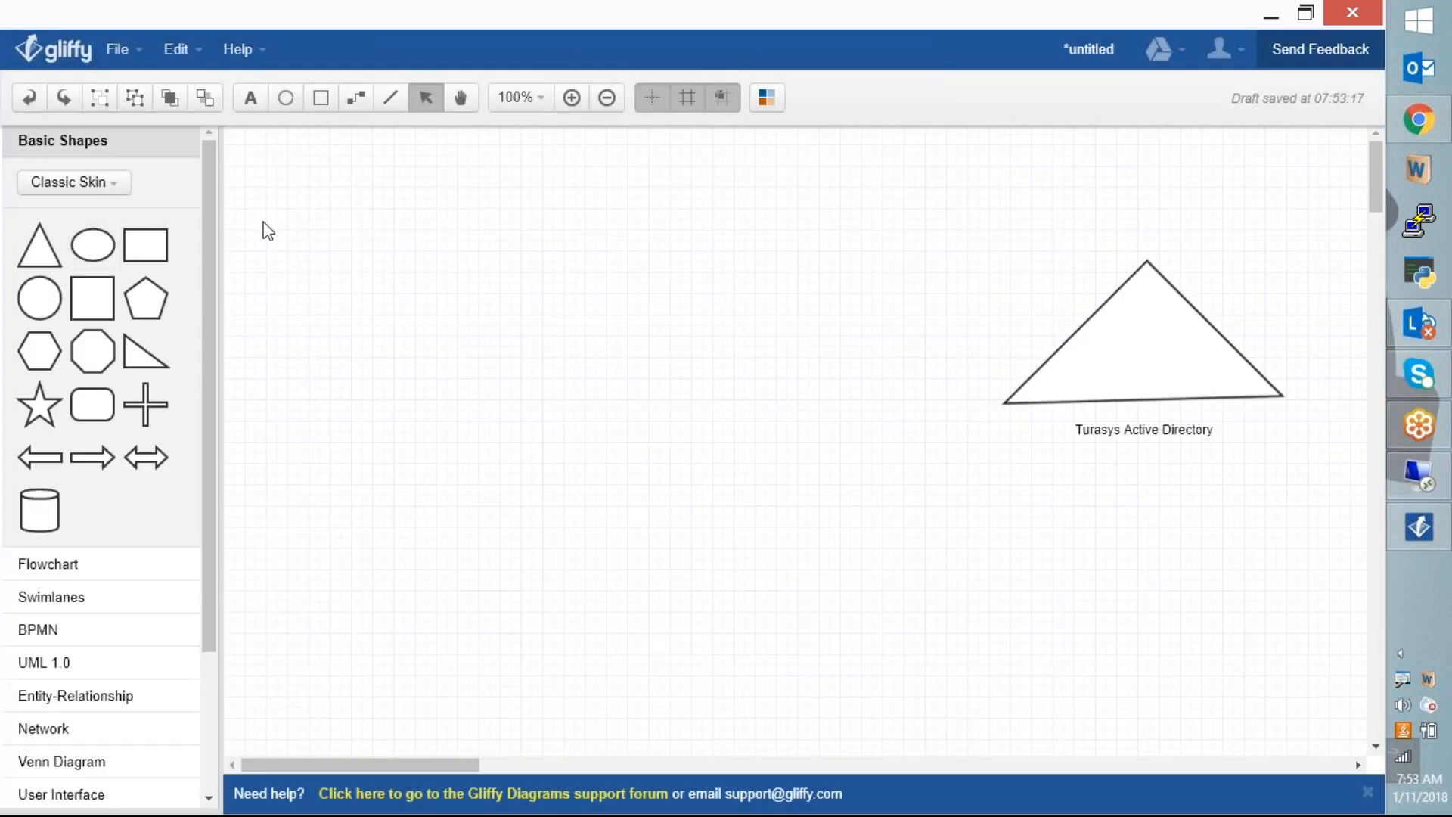
{"action": "left_click_drag", "start_coordinate": [147, 244], "coordinate": [372, 247]}
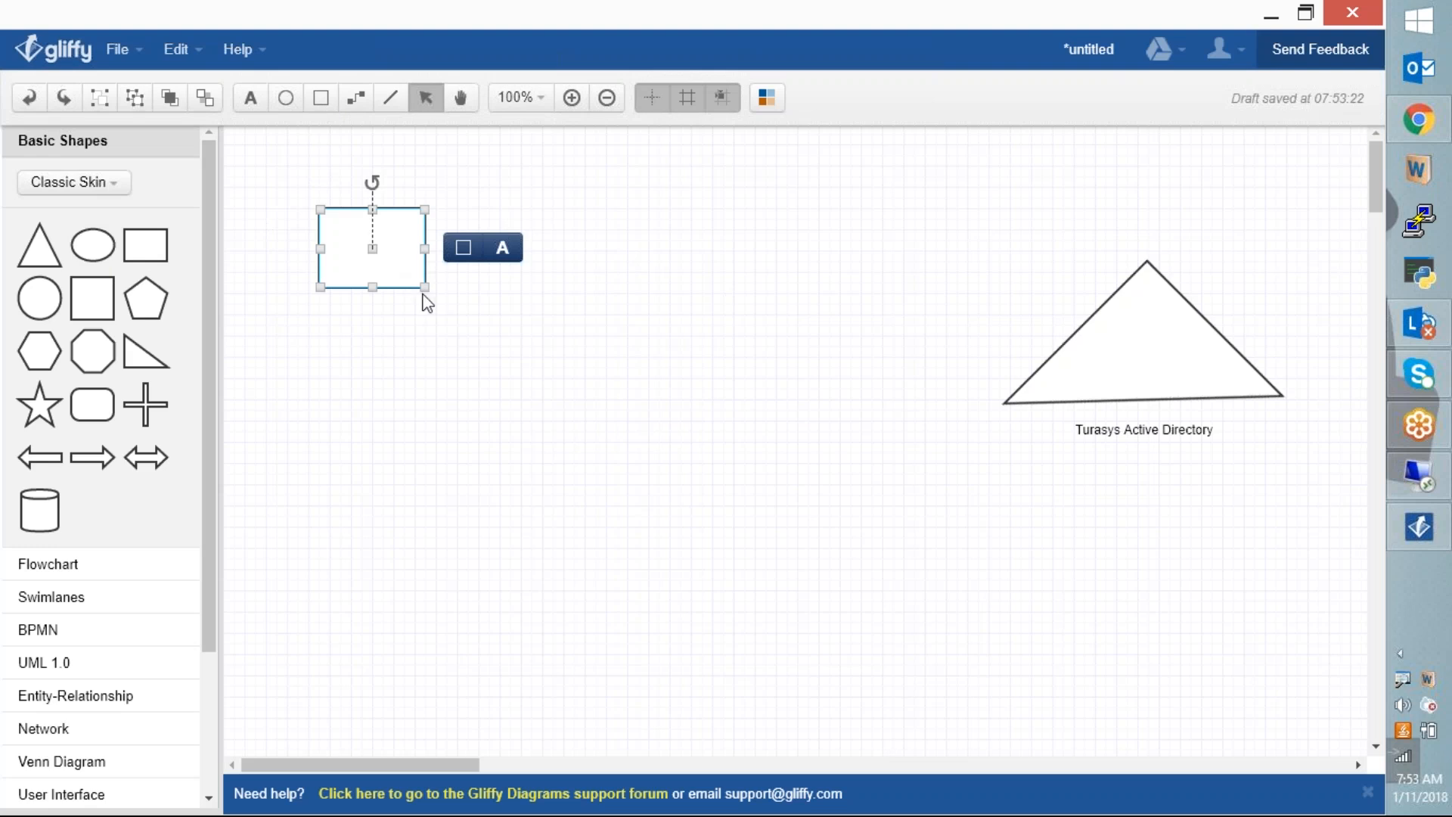
{"action": "left_click_drag", "start_coordinate": [425, 288], "coordinate": [745, 538]}
{"action": "left_click_drag", "start_coordinate": [626, 416], "coordinate": [553, 396]}
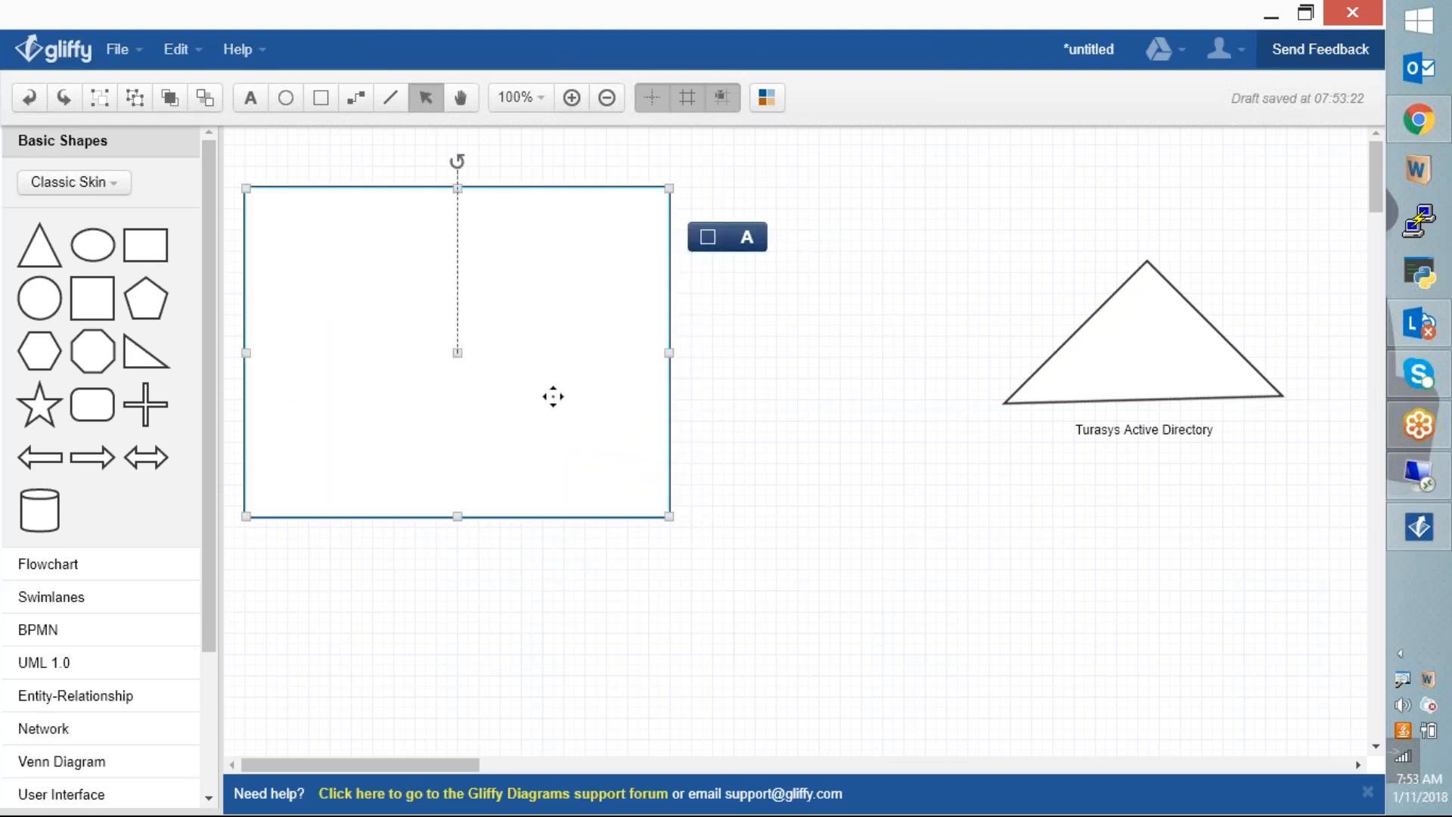
{"action": "left_click", "coordinate": [395, 573]}
Step: Caption the rectangle 'ServiceNow' and move the rectangle down onto that caption
{"action": "left_click", "coordinate": [250, 97]}
{"action": "left_click_drag", "start_coordinate": [292, 536], "coordinate": [599, 589]}
{"action": "type", "text": "Service"}
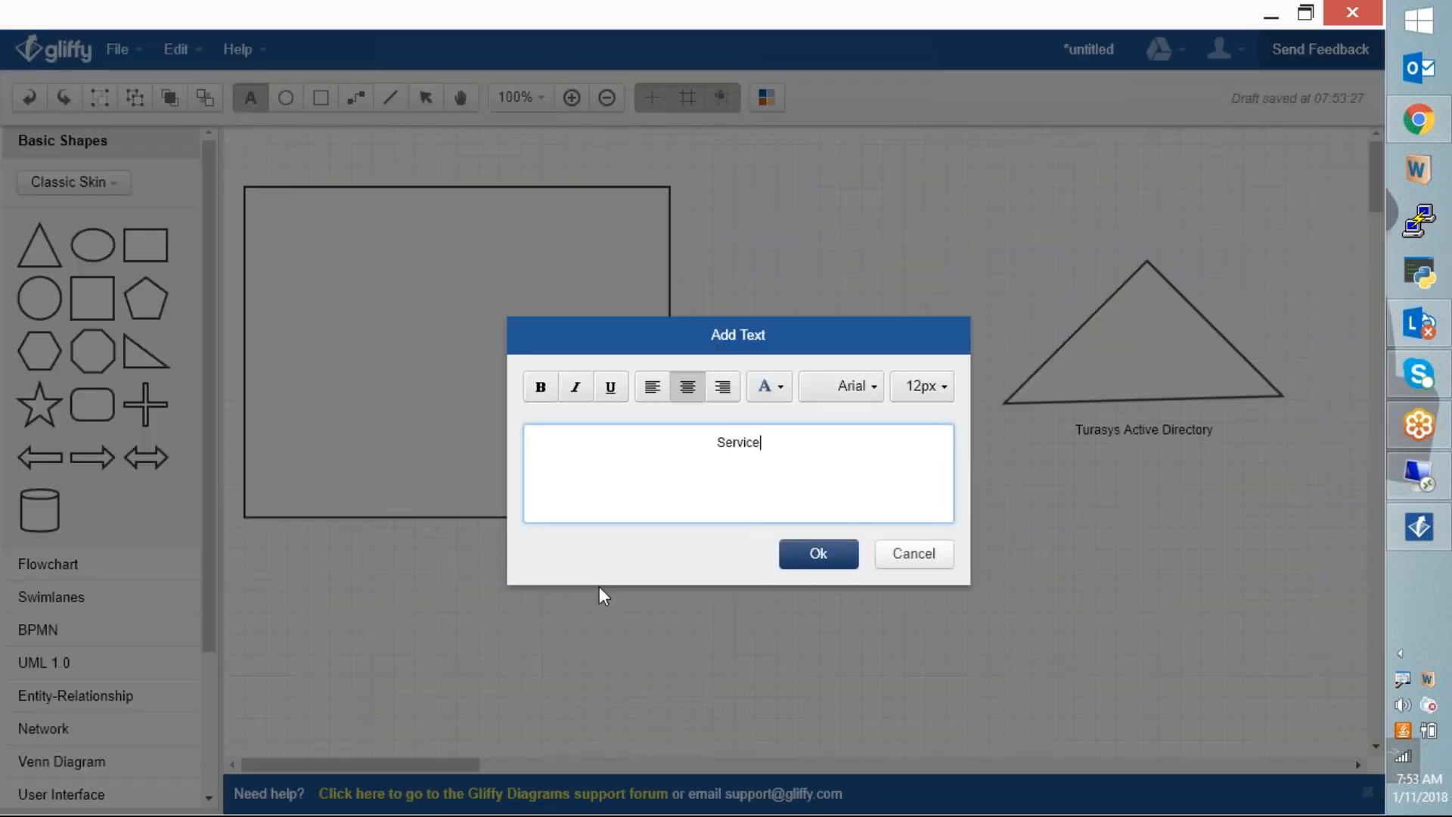
{"action": "type", "text": "Now"}
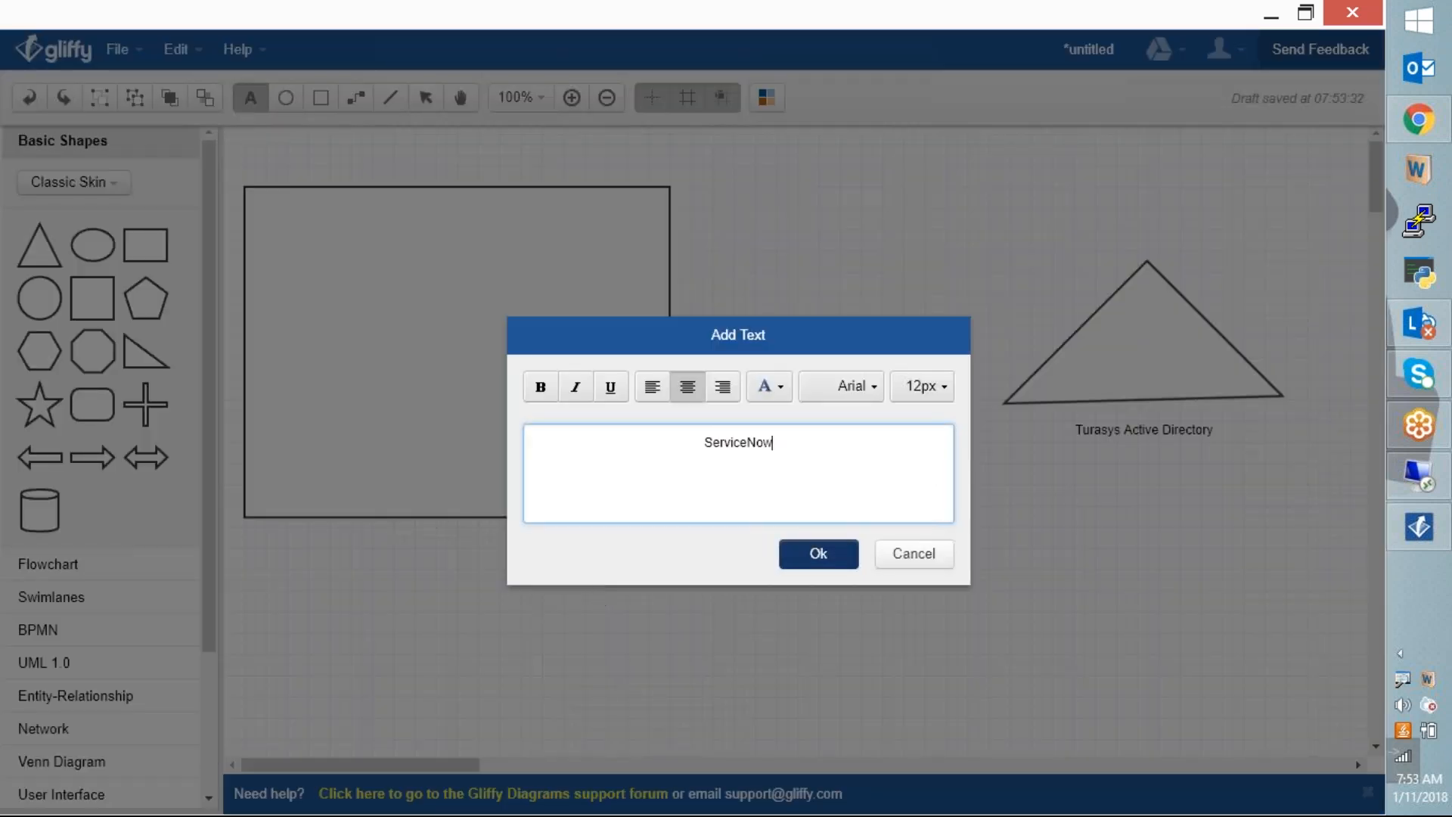
{"action": "left_click", "coordinate": [818, 553]}
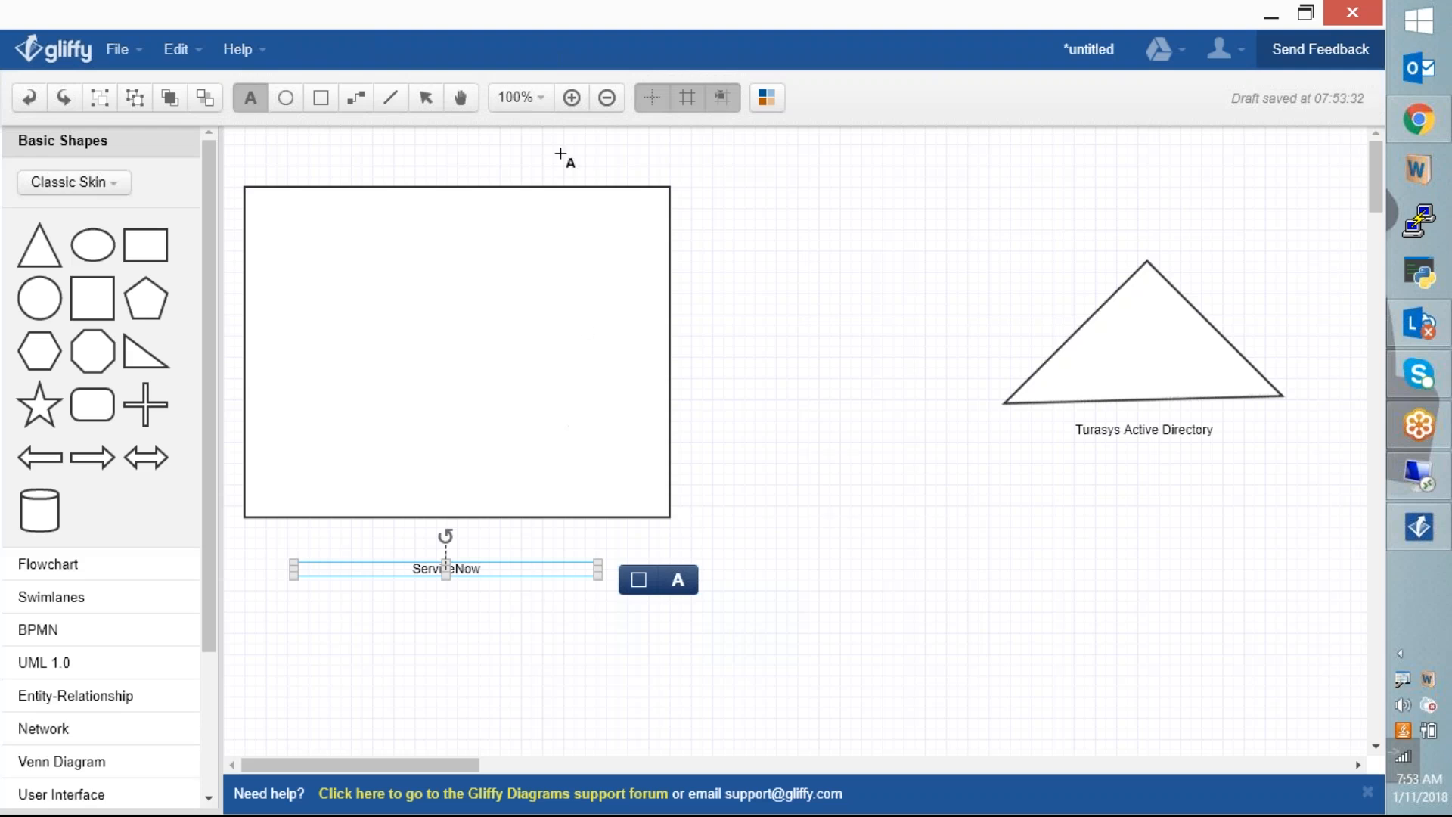
{"action": "left_click", "coordinate": [453, 100]}
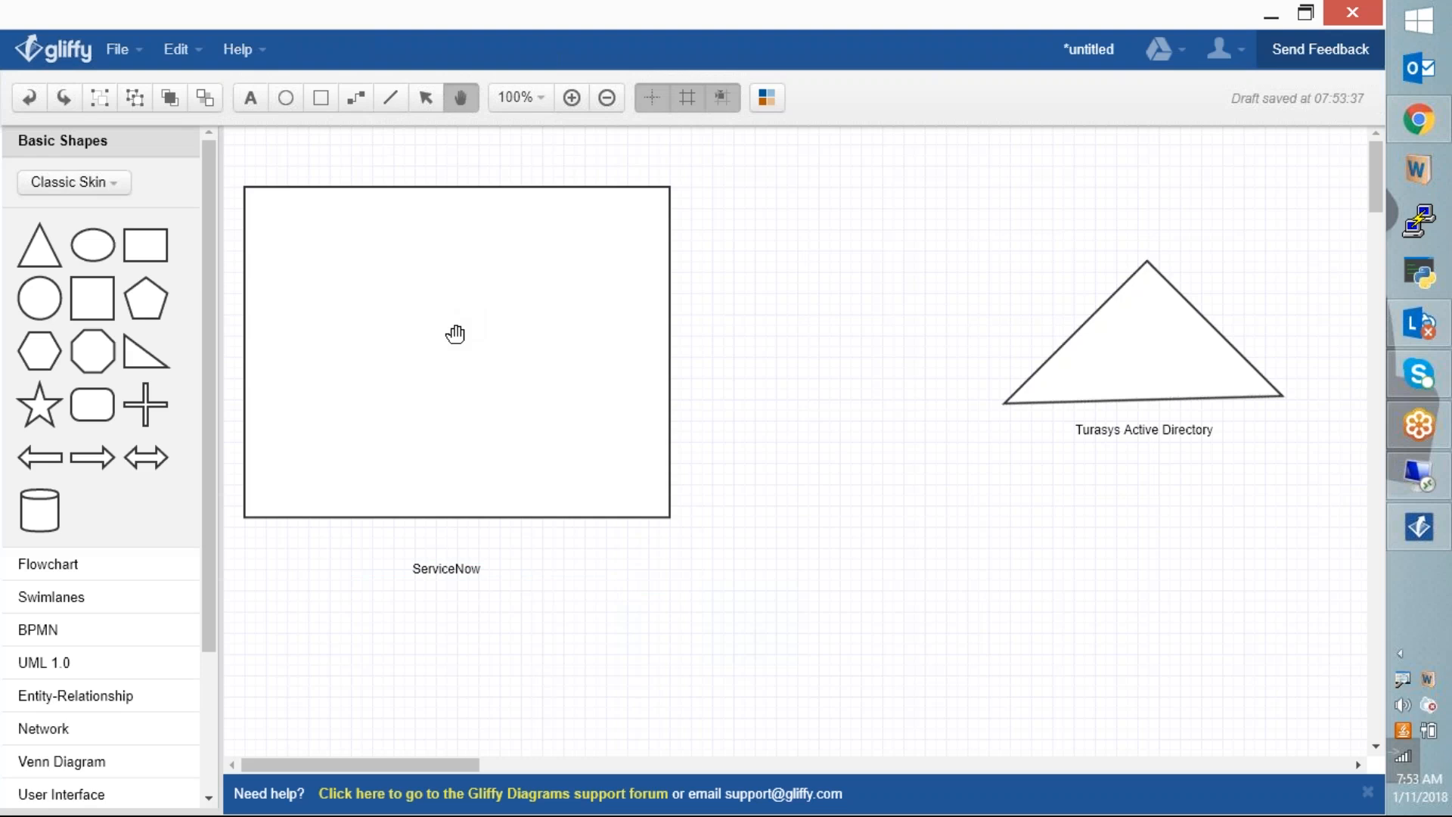
{"action": "left_click", "coordinate": [424, 99]}
{"action": "left_click_drag", "start_coordinate": [470, 299], "coordinate": [459, 341]}
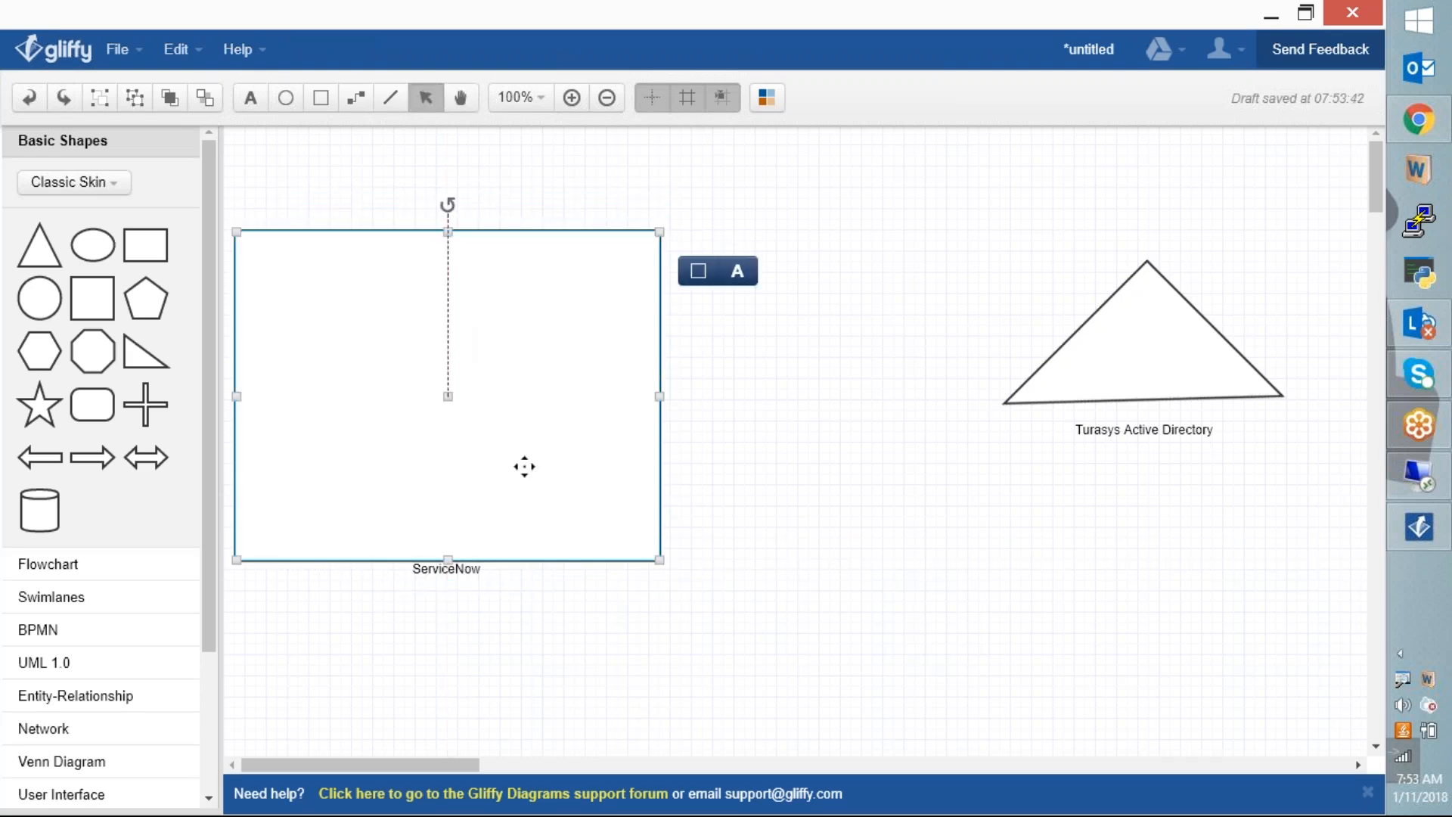
{"action": "left_click", "coordinate": [642, 725]}
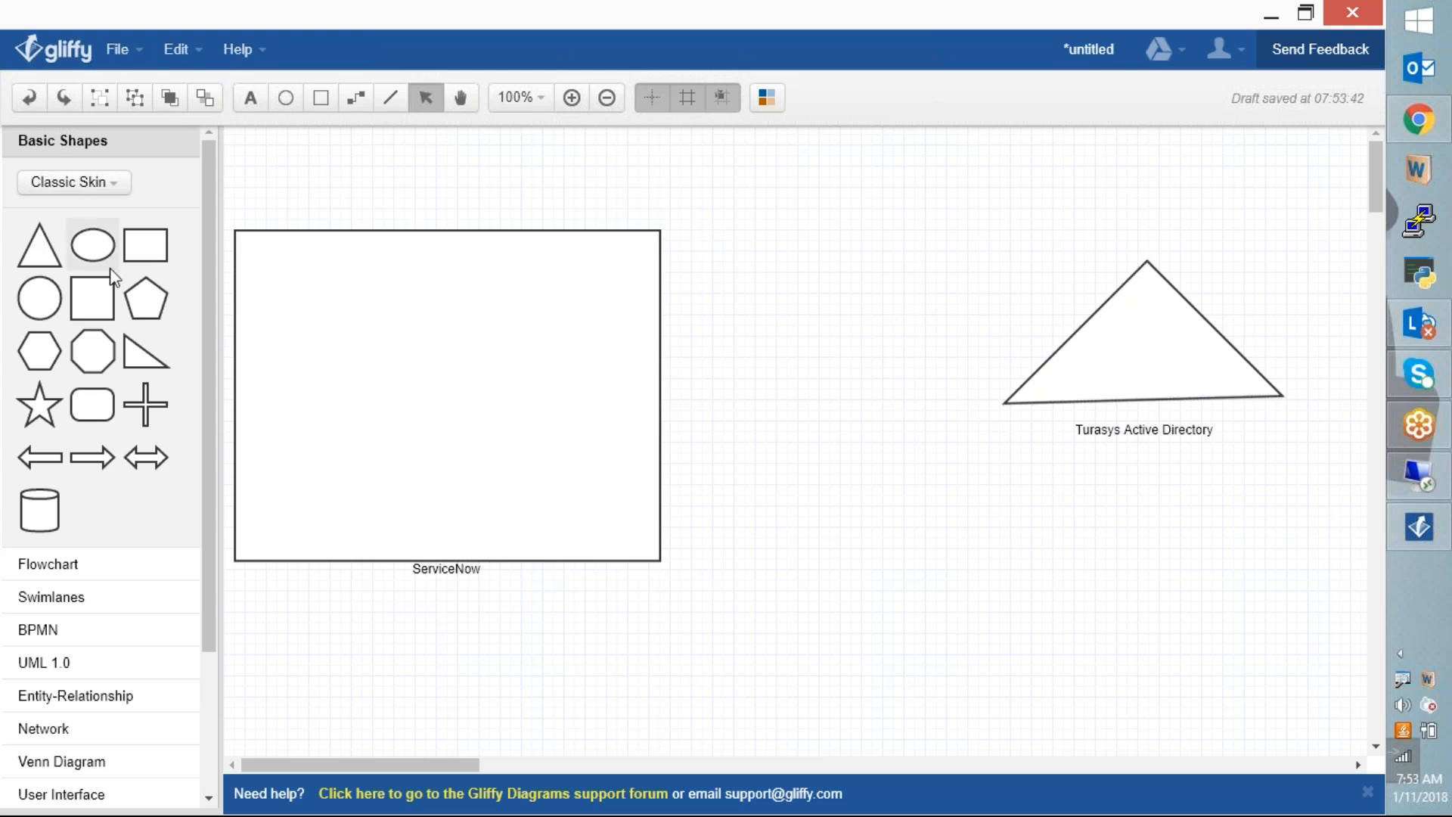
Step: Add a rounded rectangle labelled 'Import Set' between the two shapes
{"action": "left_click_drag", "start_coordinate": [92, 403], "coordinate": [815, 192]}
{"action": "double_click", "coordinate": [860, 230]}
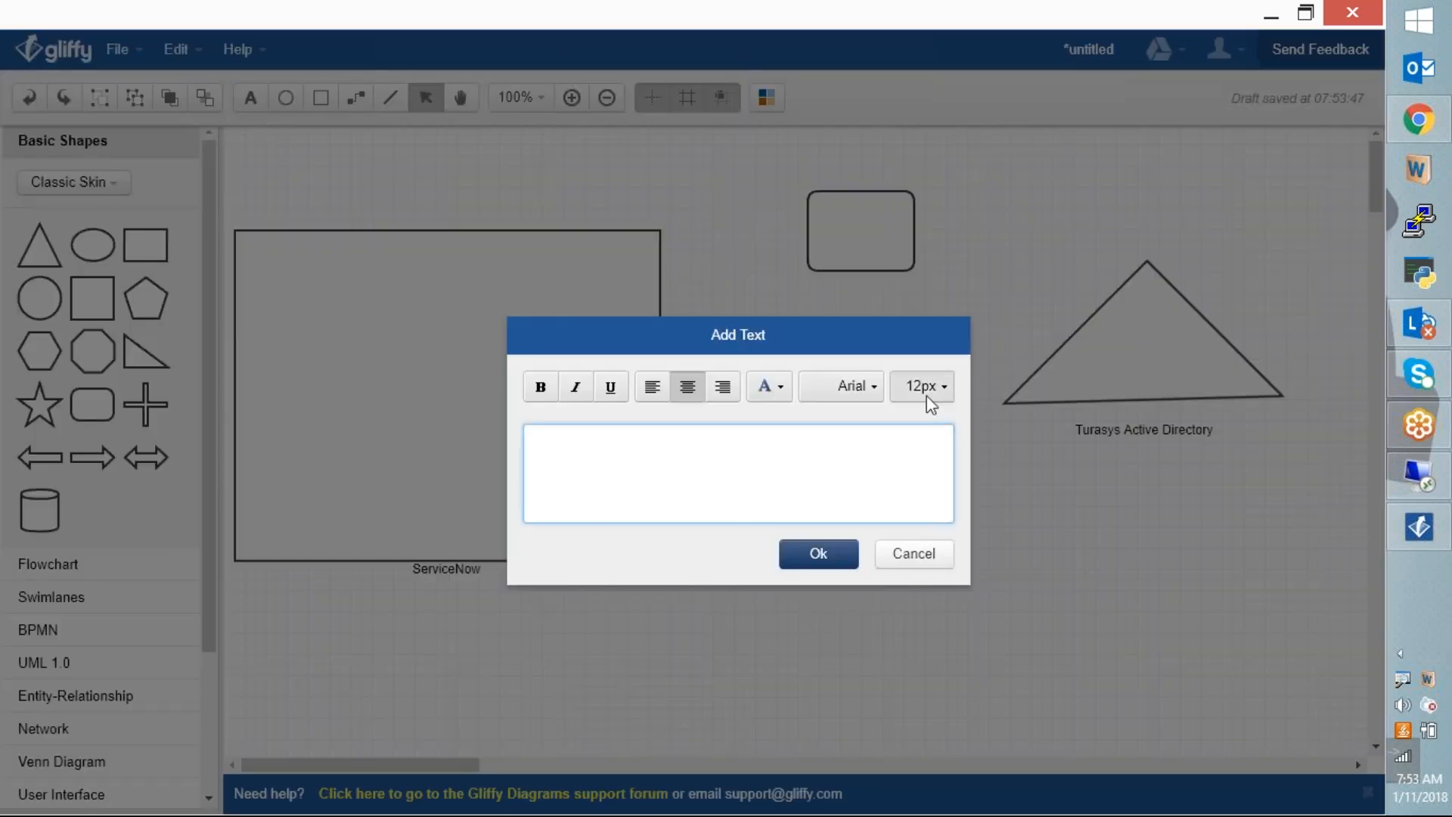
{"action": "type", "text": "Import Set"}
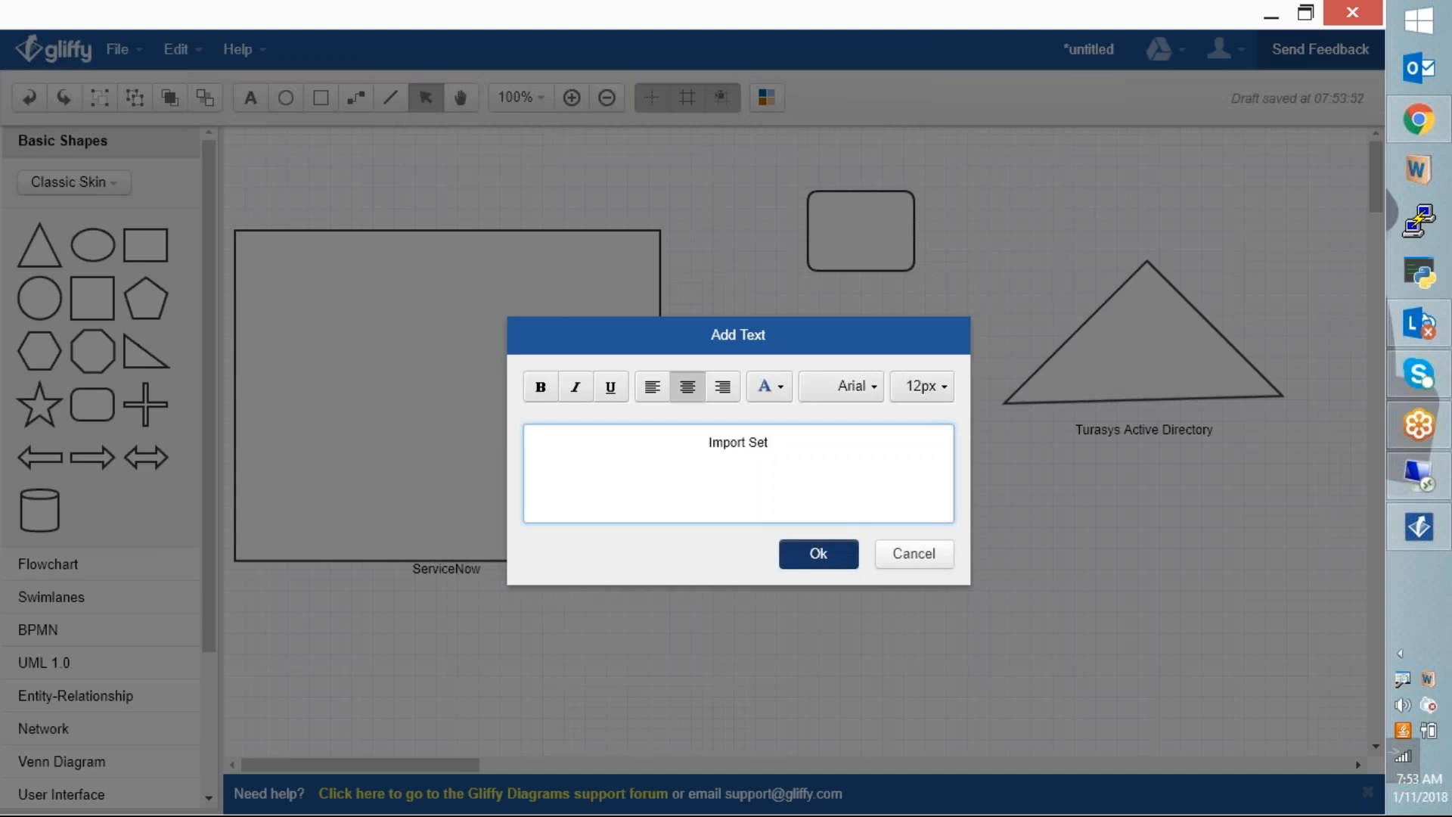
{"action": "left_click", "coordinate": [818, 553]}
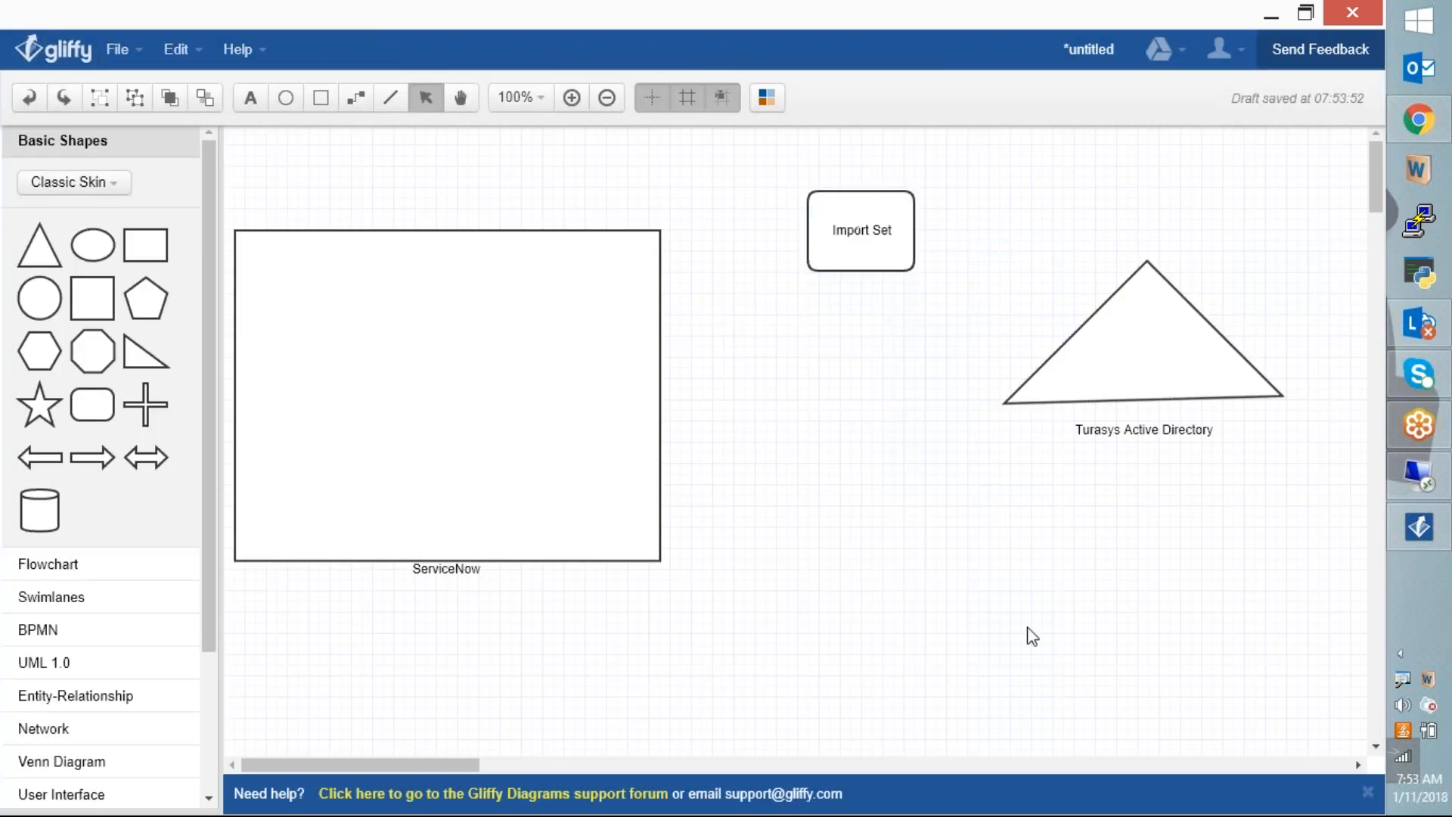
Step: Connect the triangle to Import Set, with no start arrowhead and an arrowhead at Import Set
{"action": "left_click", "coordinate": [356, 97]}
{"action": "left_click_drag", "start_coordinate": [1082, 331], "coordinate": [916, 234]}
{"action": "left_click", "coordinate": [851, 274]}
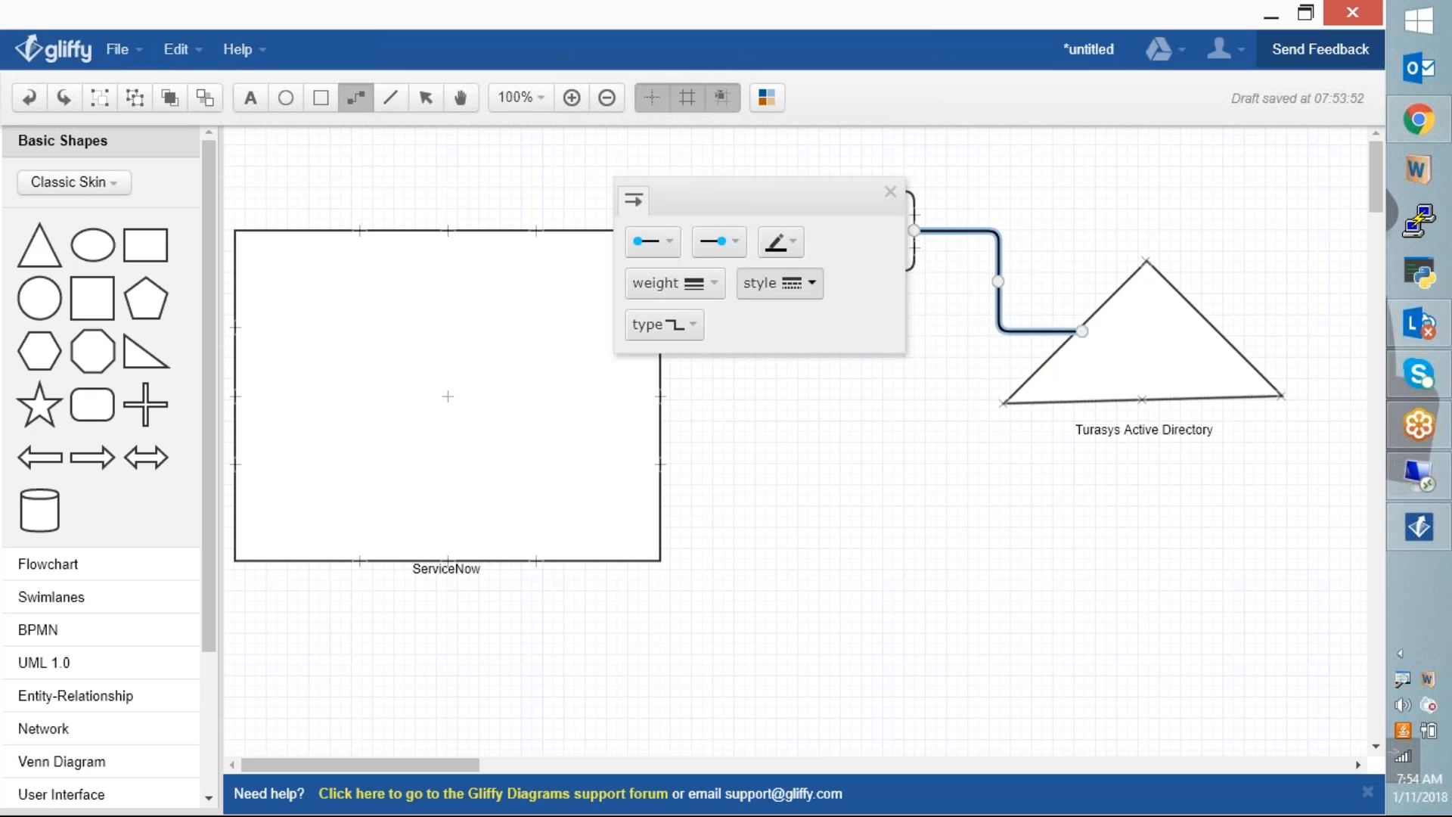
{"action": "left_click", "coordinate": [650, 242]}
{"action": "left_click", "coordinate": [654, 302]}
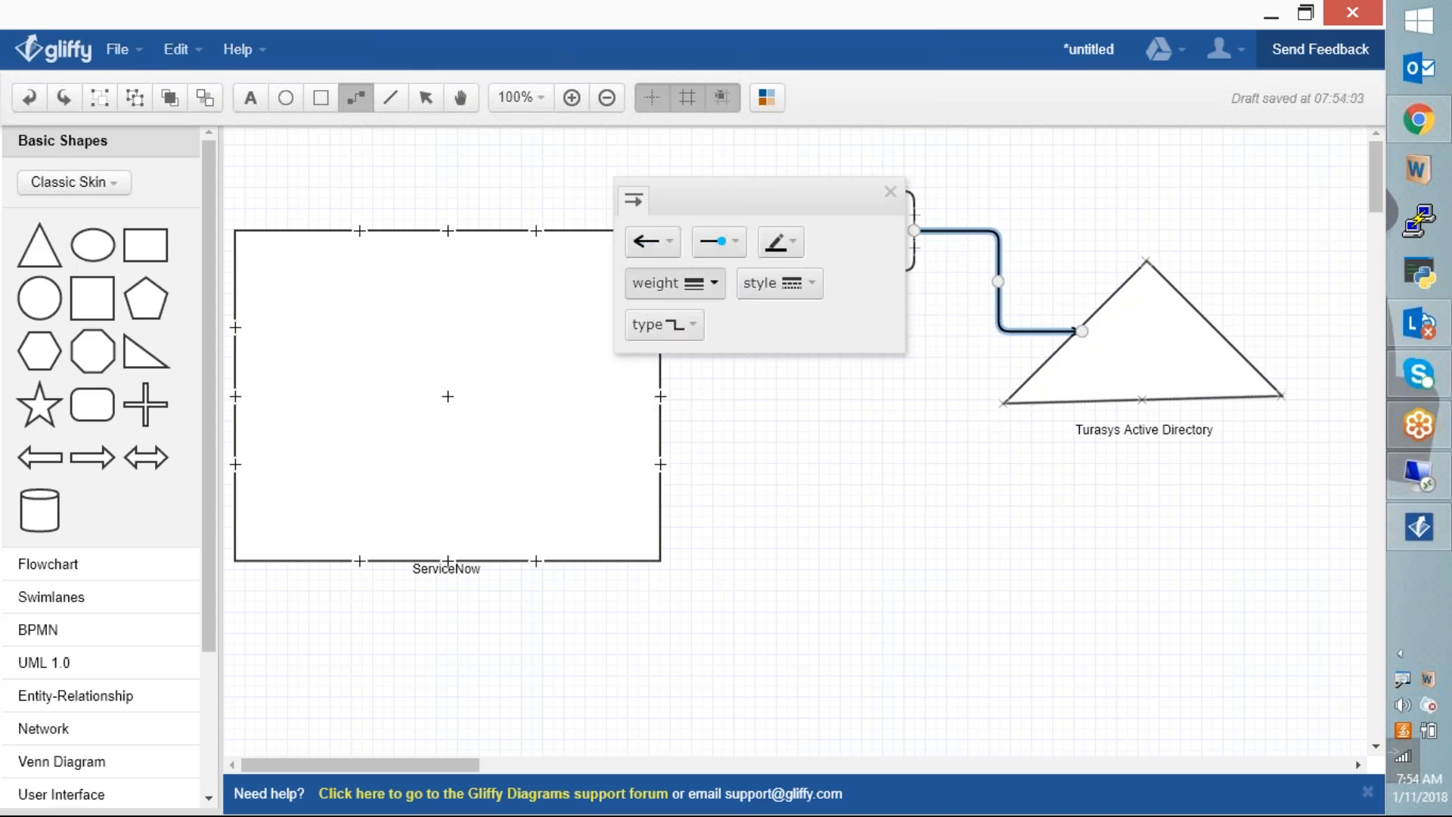
{"action": "left_click", "coordinate": [648, 242]}
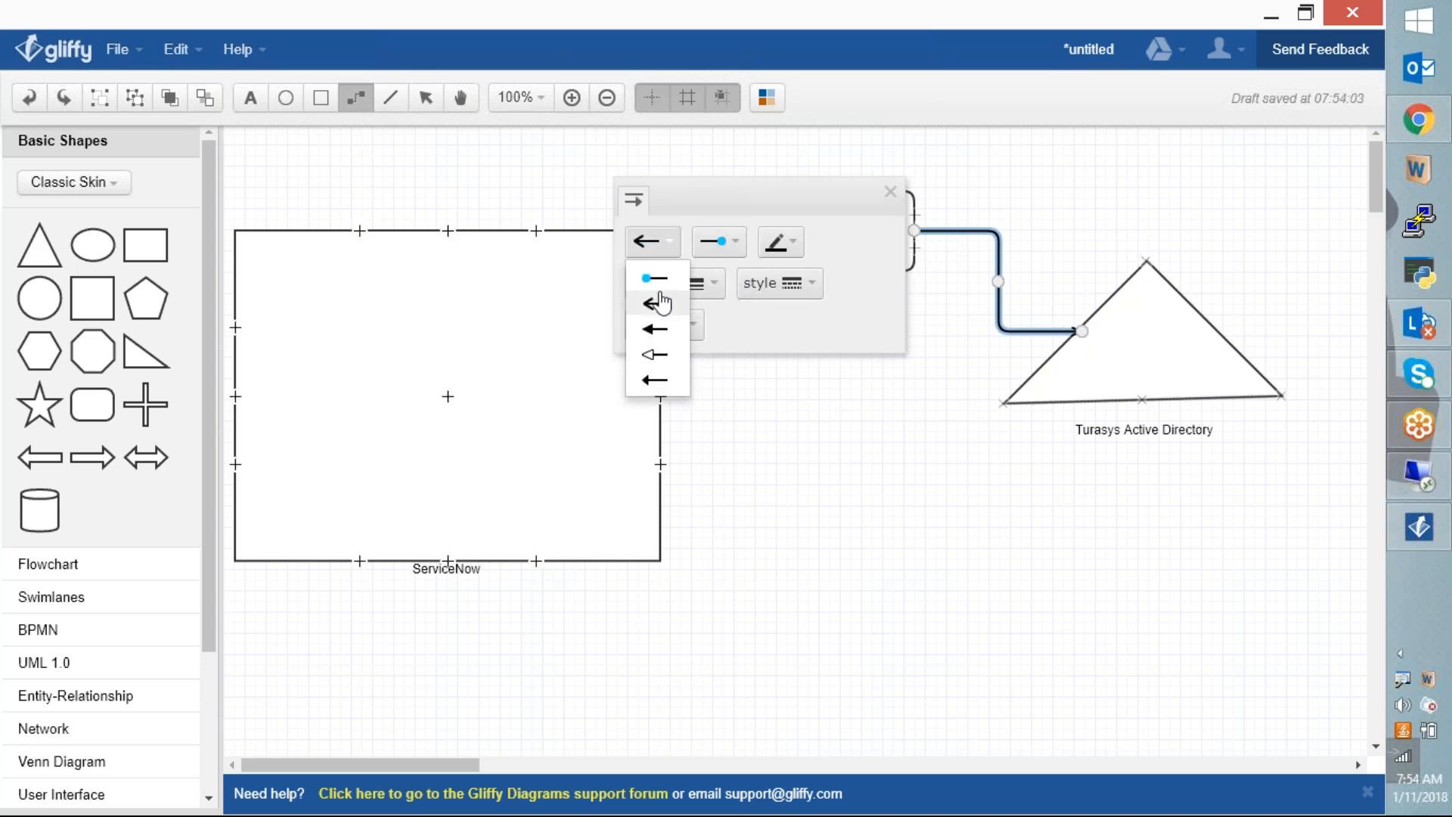
{"action": "left_click", "coordinate": [664, 279]}
{"action": "left_click", "coordinate": [728, 244]}
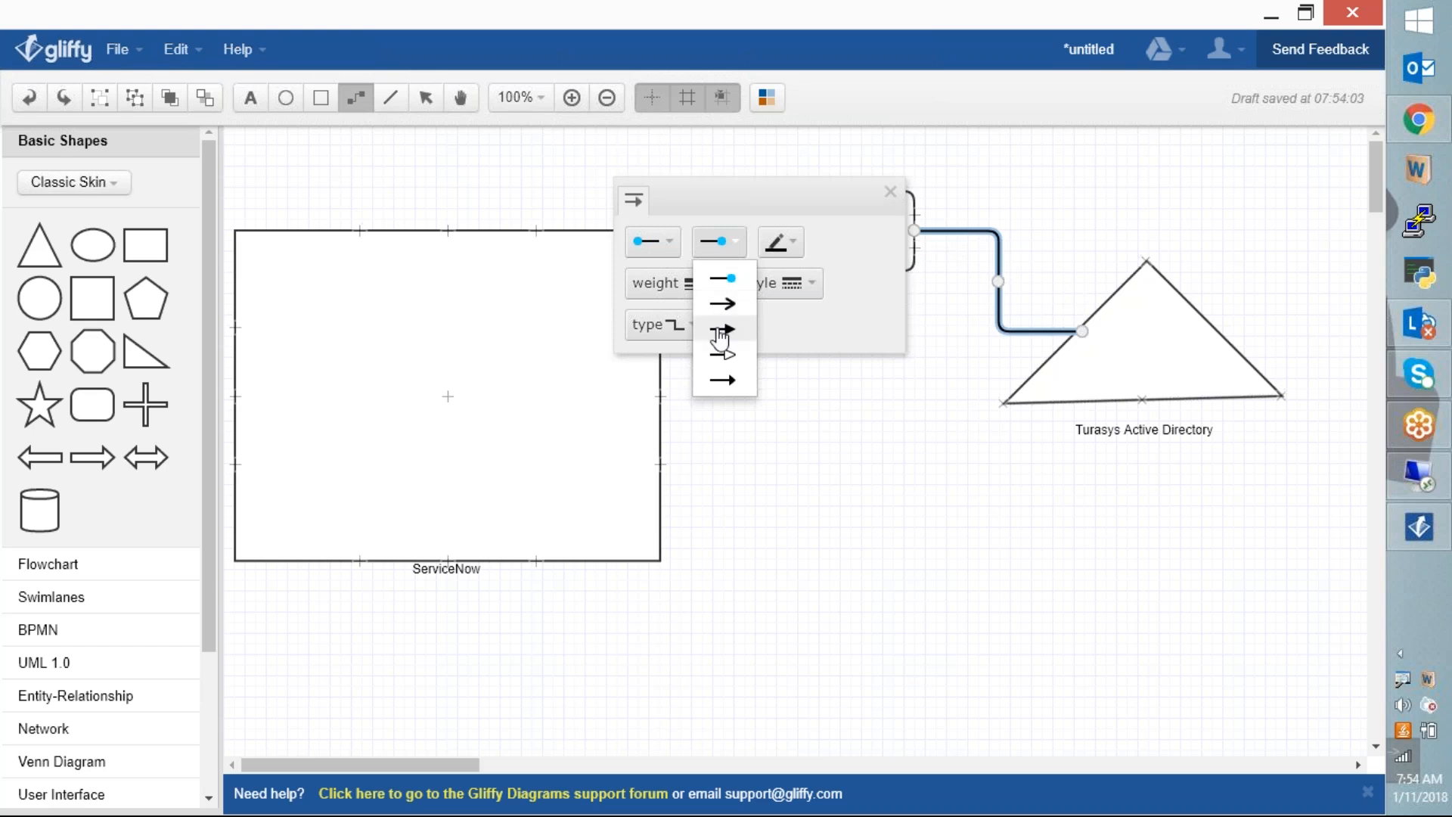
{"action": "left_click", "coordinate": [722, 304]}
{"action": "left_click", "coordinate": [968, 378]}
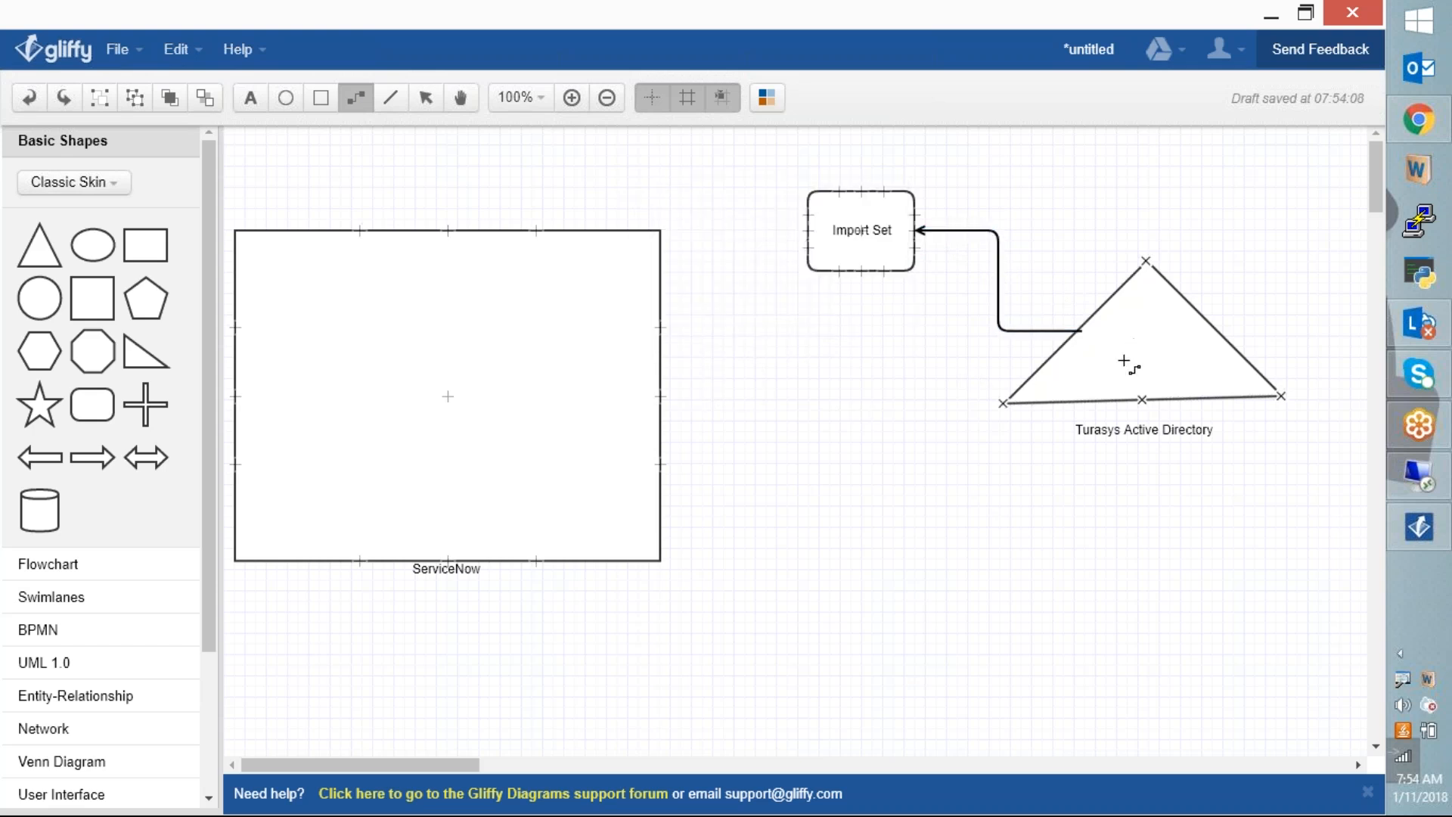
Step: Draw a connector from Import Set into the ServiceNow box
{"action": "key", "text": "Escape"}
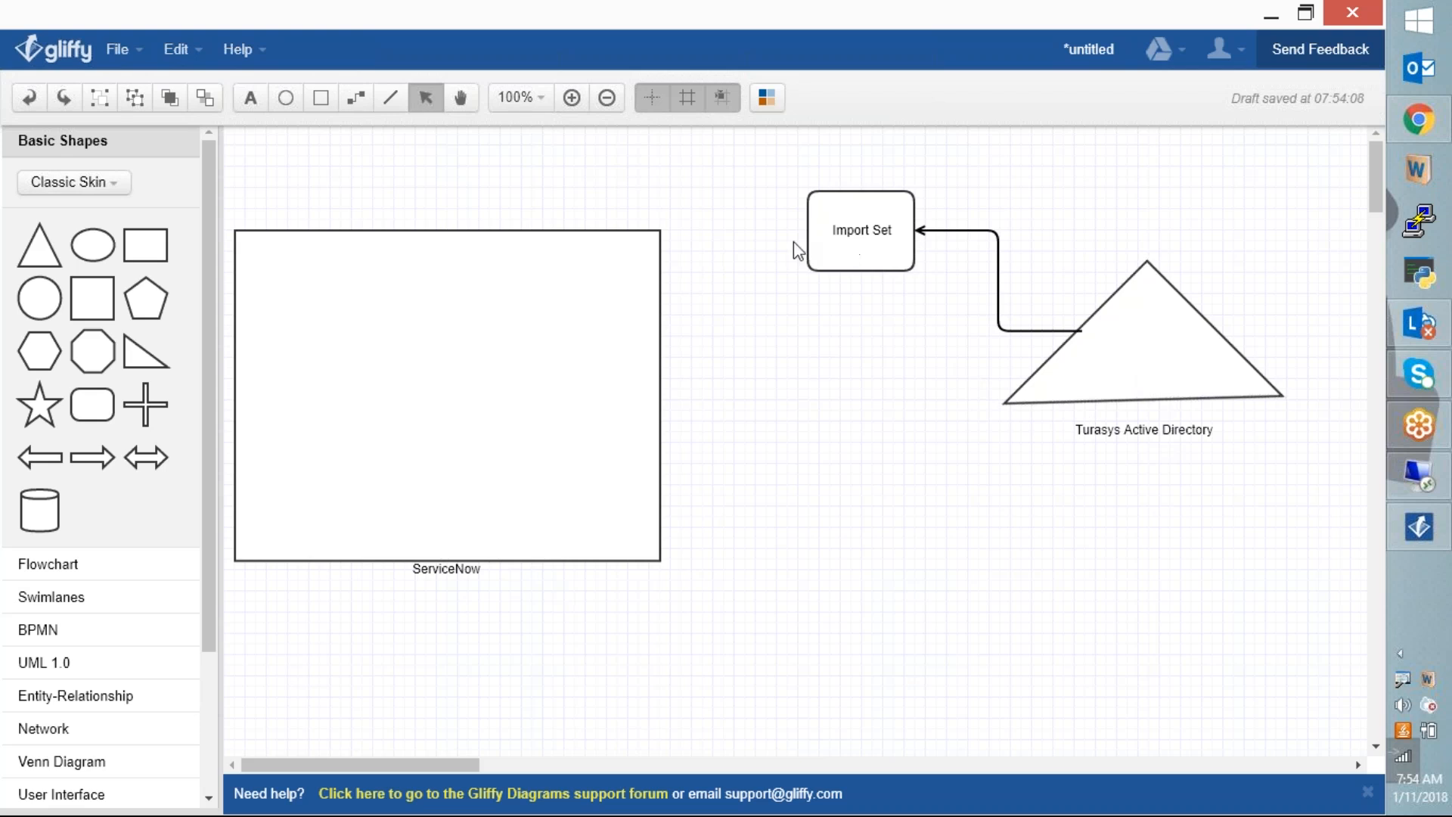
{"action": "left_click", "coordinate": [356, 97]}
{"action": "left_click_drag", "start_coordinate": [812, 236], "coordinate": [623, 270]}
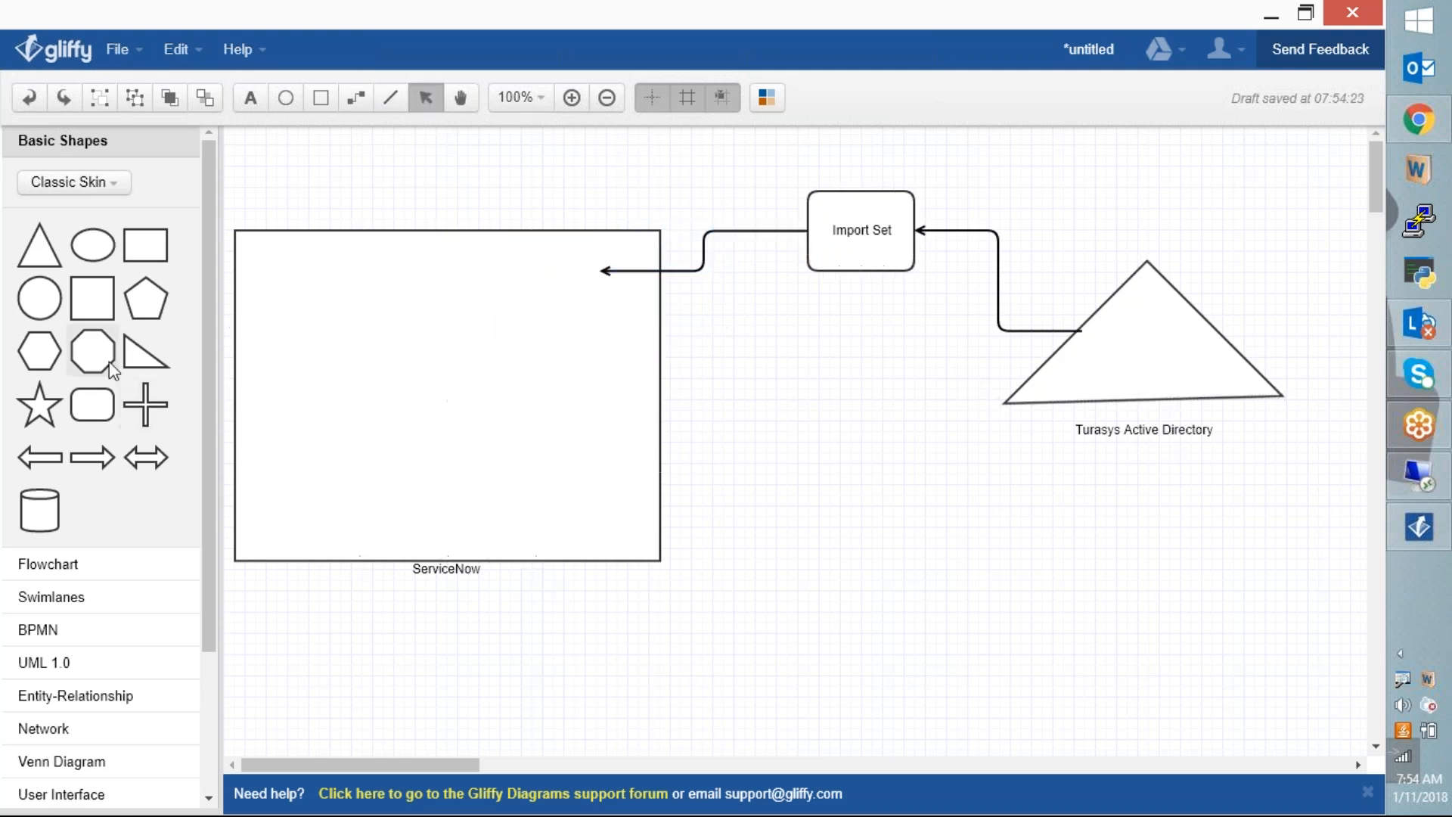
Step: Add a database cylinder labelled 'SN User / Group Table' inside ServiceNow
{"action": "left_click_drag", "start_coordinate": [39, 508], "coordinate": [533, 261]}
{"action": "left_click", "coordinate": [951, 614]}
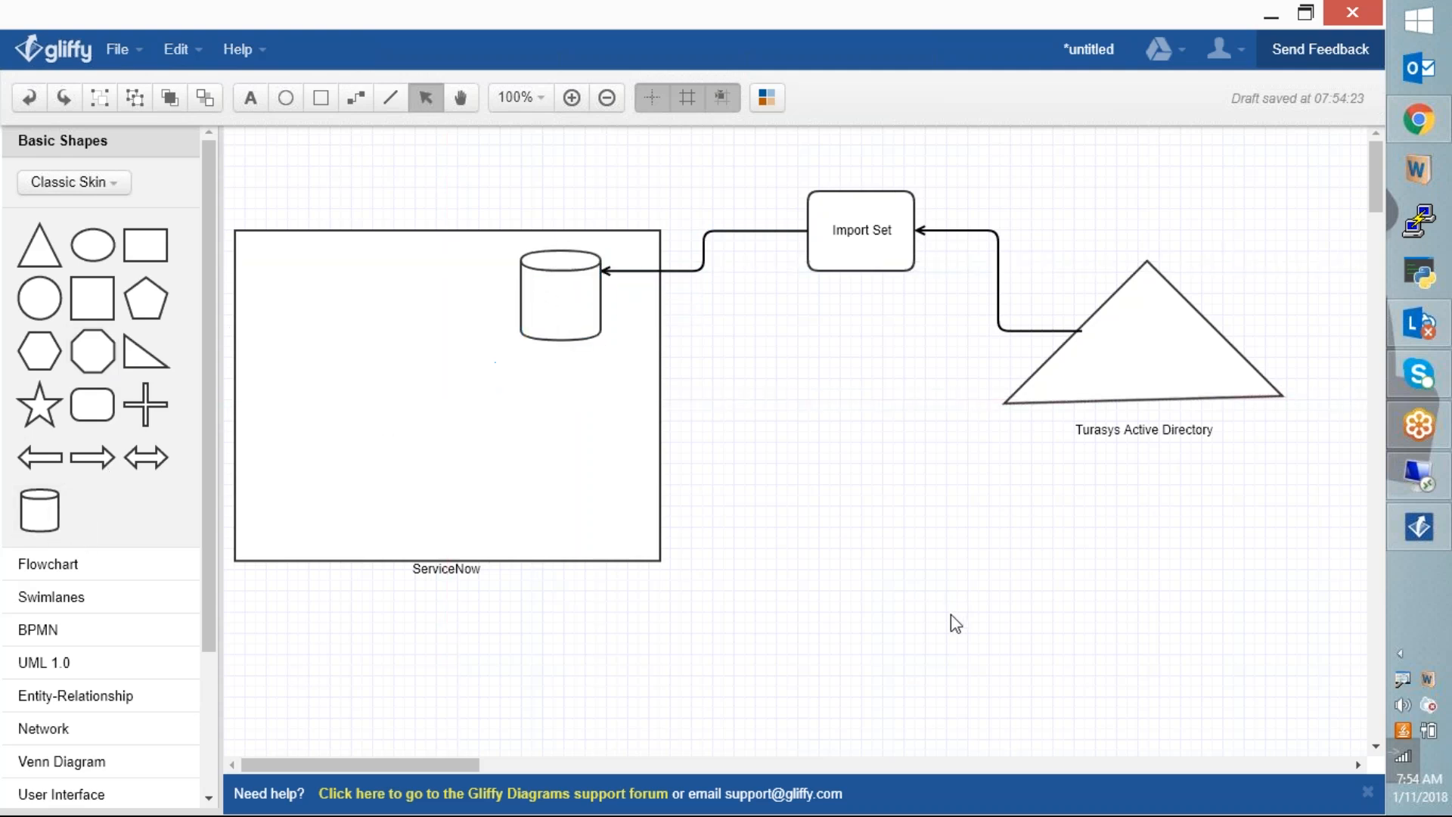
{"action": "left_click", "coordinate": [583, 333]}
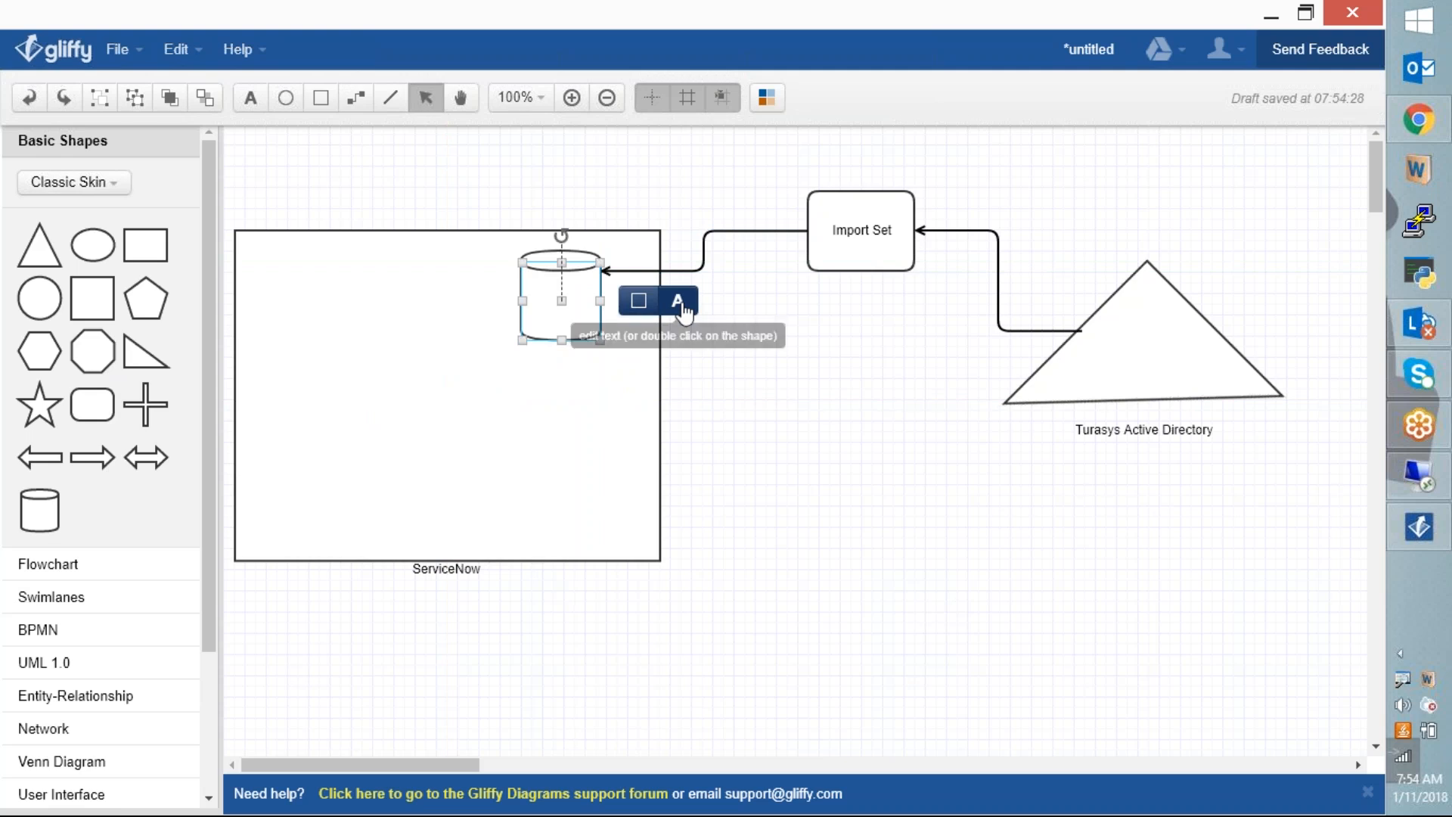
{"action": "left_click", "coordinate": [679, 303]}
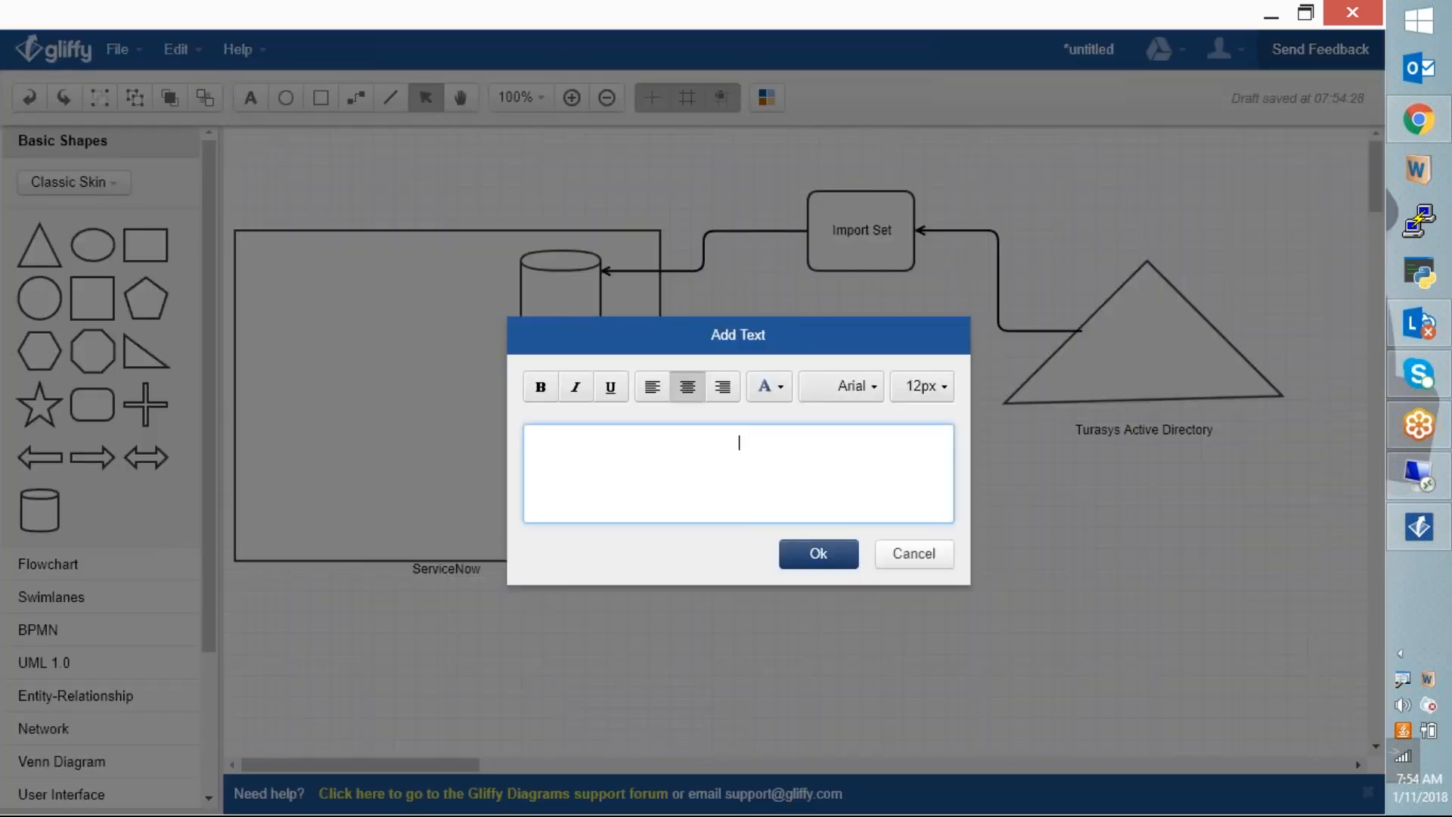
{"action": "type", "text": "SN User / Group Table"}
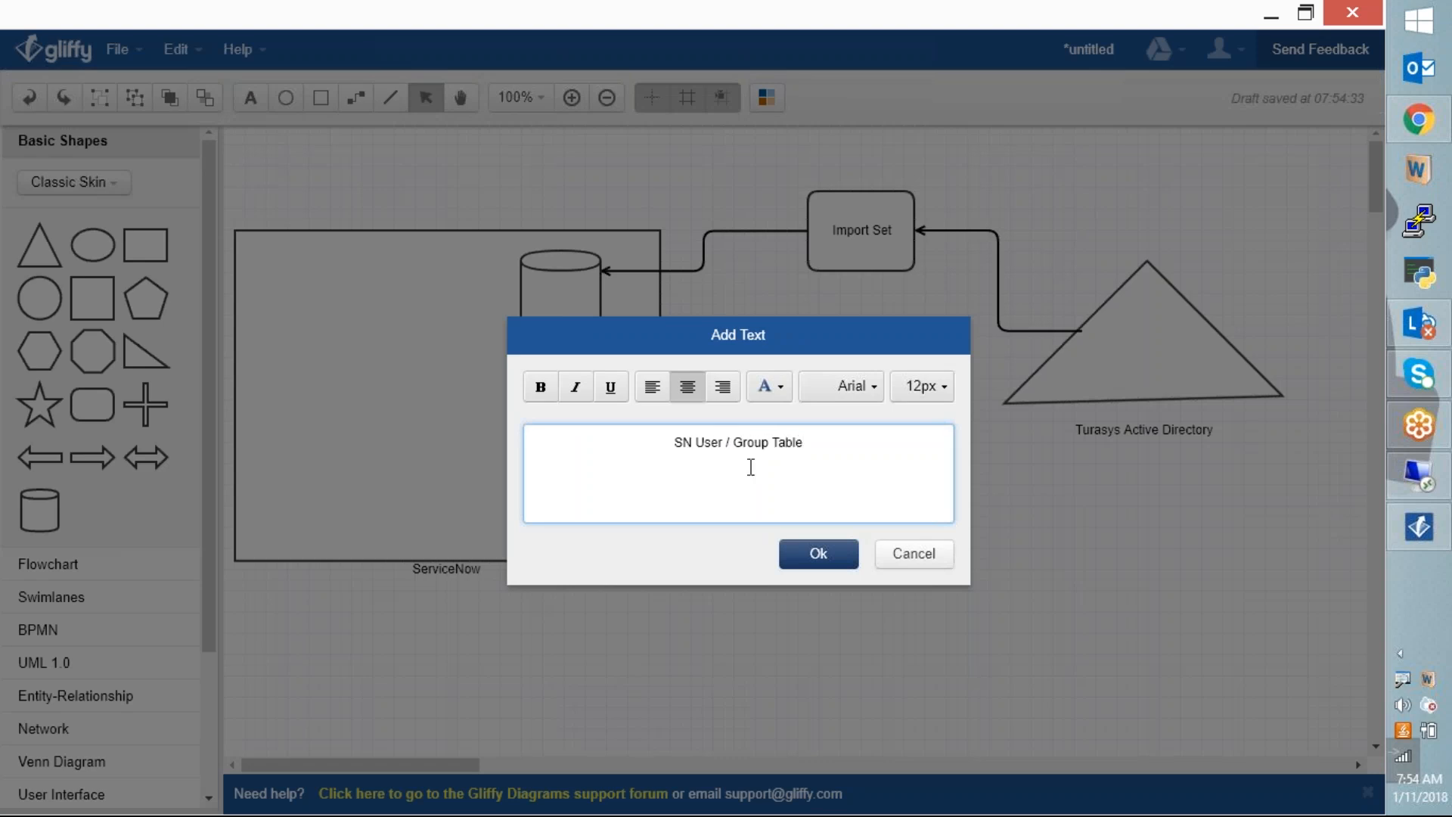
{"action": "left_click", "coordinate": [818, 558]}
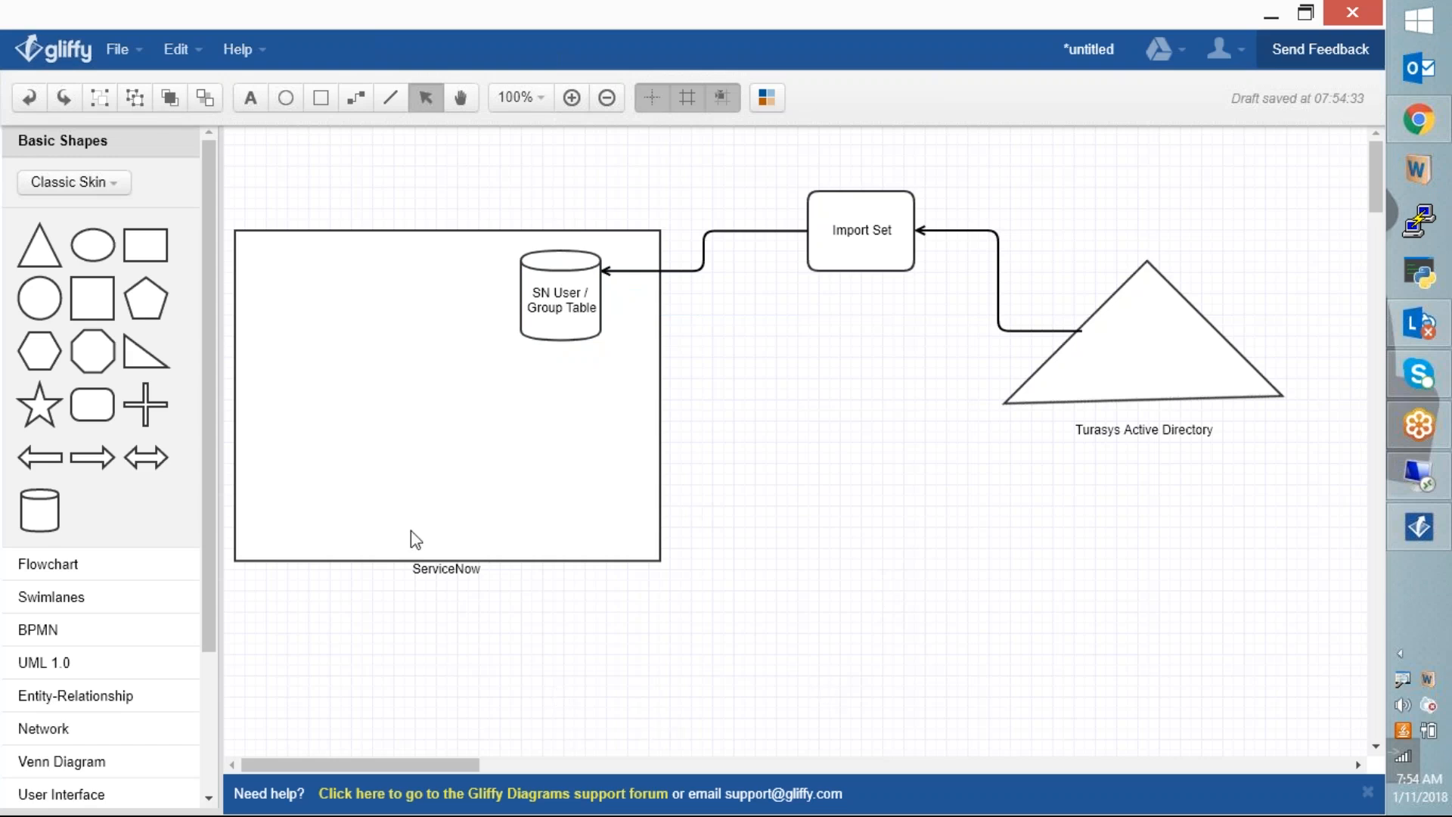
Step: Move the ServiceNow caption slightly lower
{"action": "left_click", "coordinate": [446, 568]}
{"action": "left_click_drag", "start_coordinate": [446, 568], "coordinate": [446, 579]}
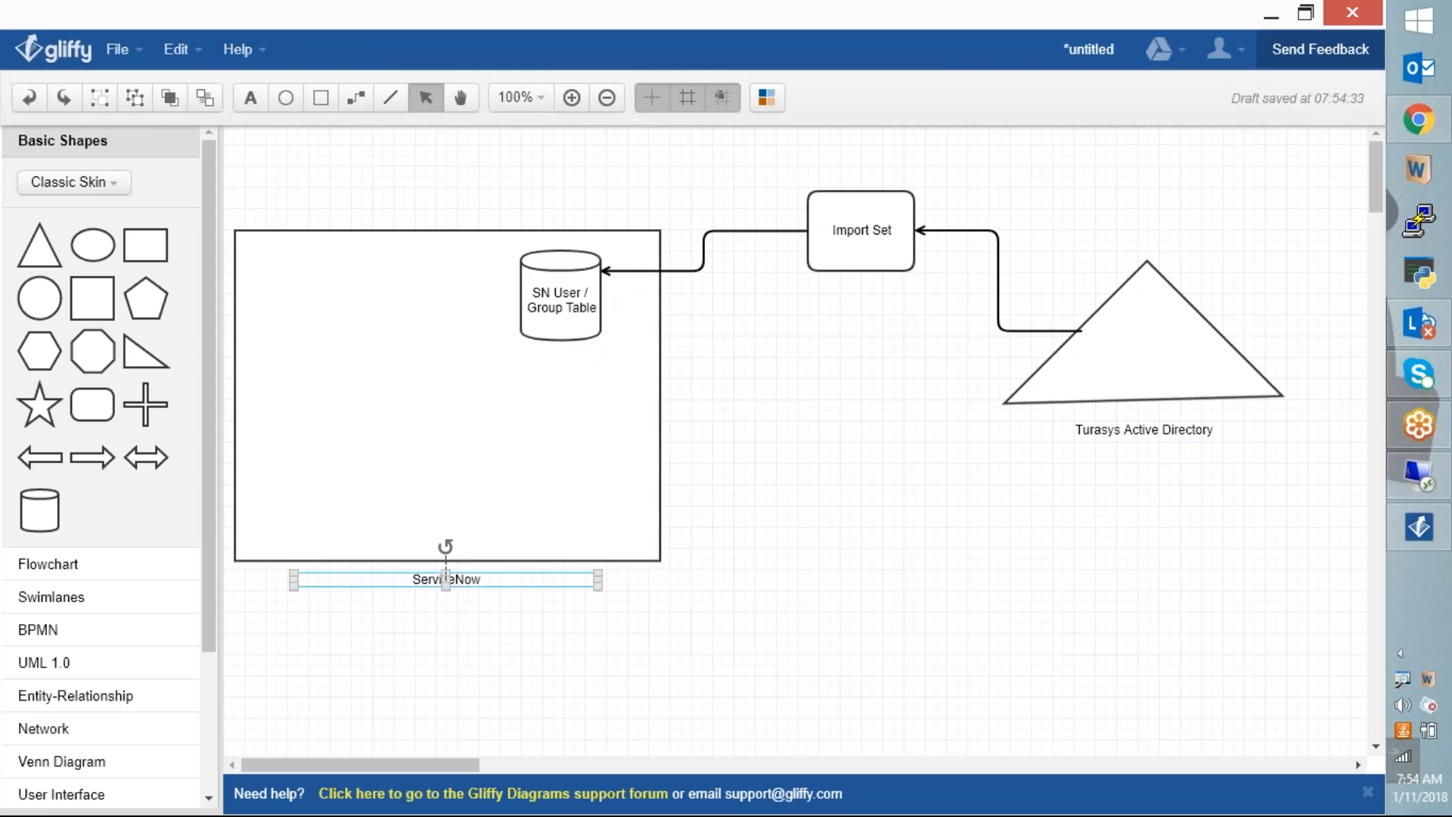
{"action": "left_click", "coordinate": [869, 508]}
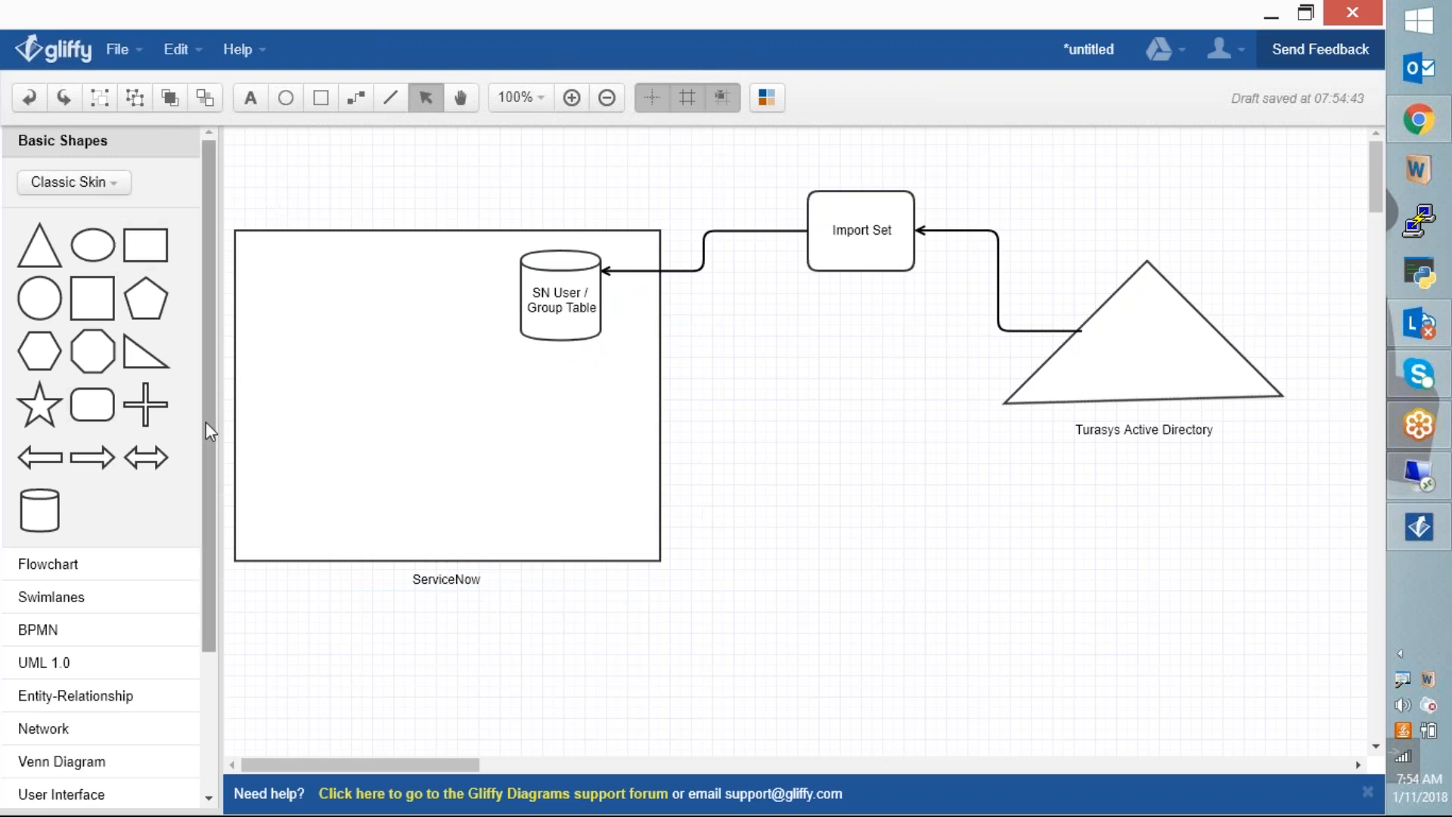
Step: Browse Sitemap, Images, Entity-Relationship, Network, UML and Venn shapes, then expand User Interface
{"action": "left_click_drag", "start_coordinate": [206, 420], "coordinate": [210, 596]}
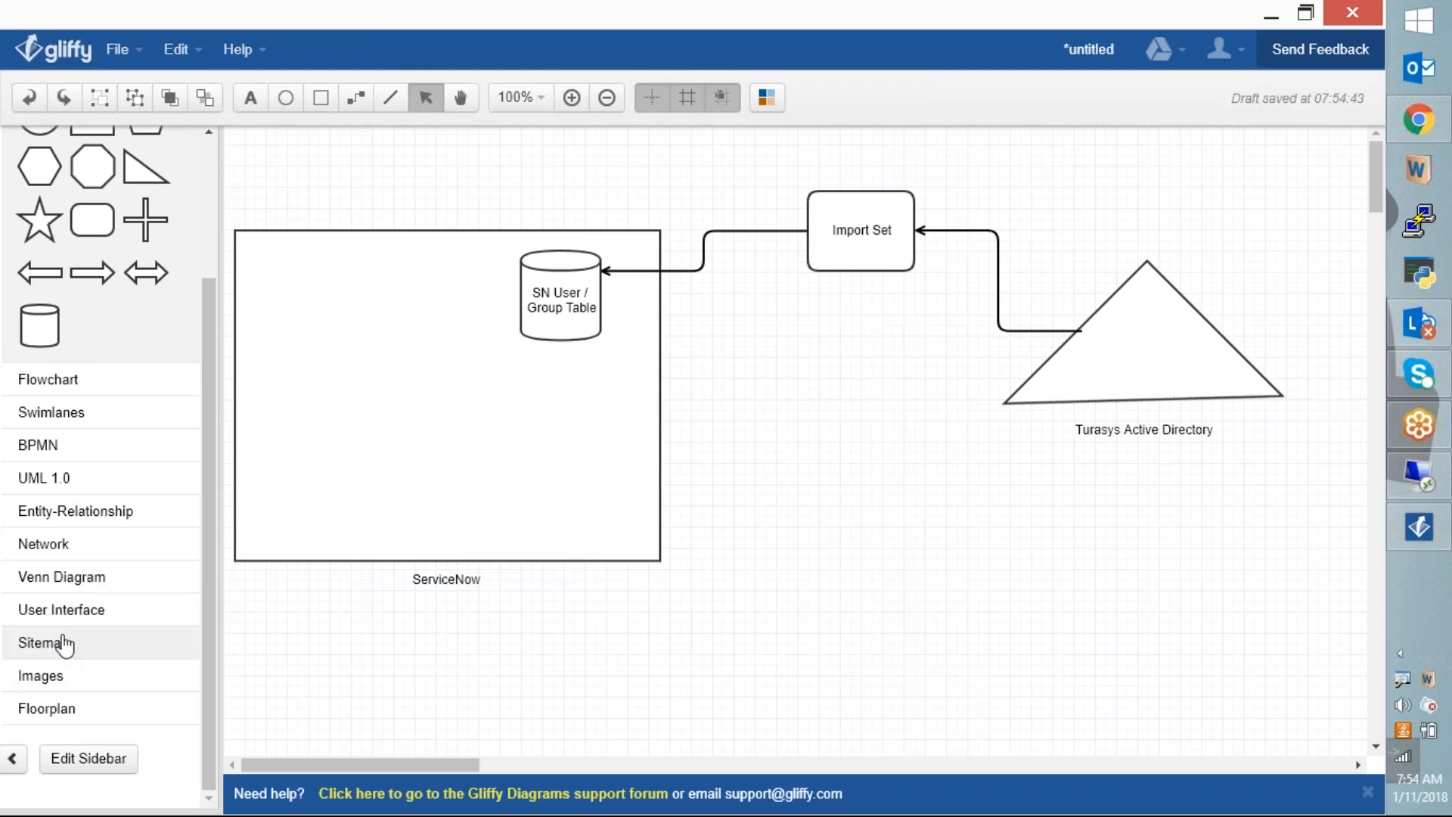
{"action": "left_click", "coordinate": [61, 642]}
{"action": "left_click", "coordinate": [65, 254]}
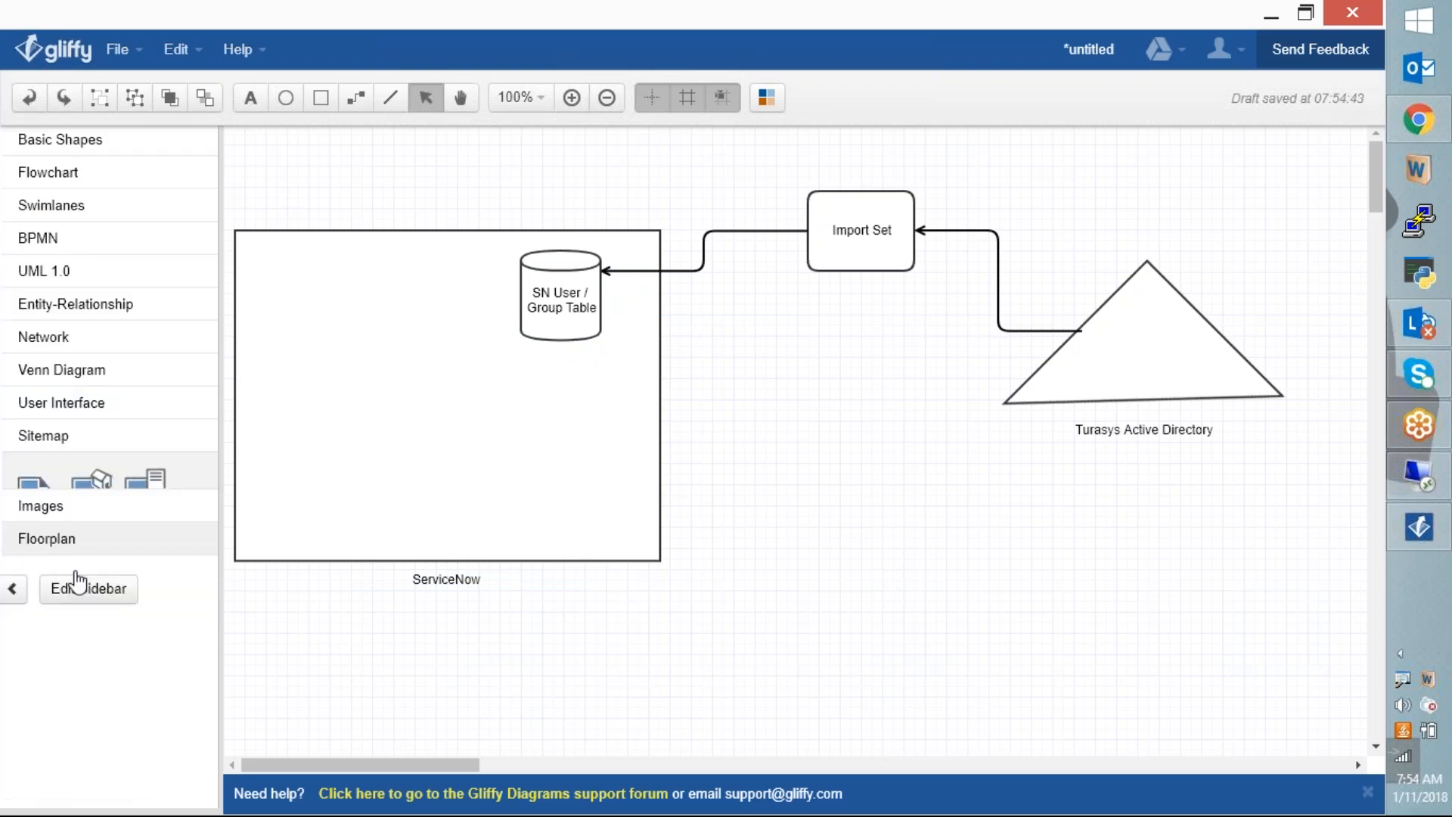
{"action": "left_click", "coordinate": [57, 473]}
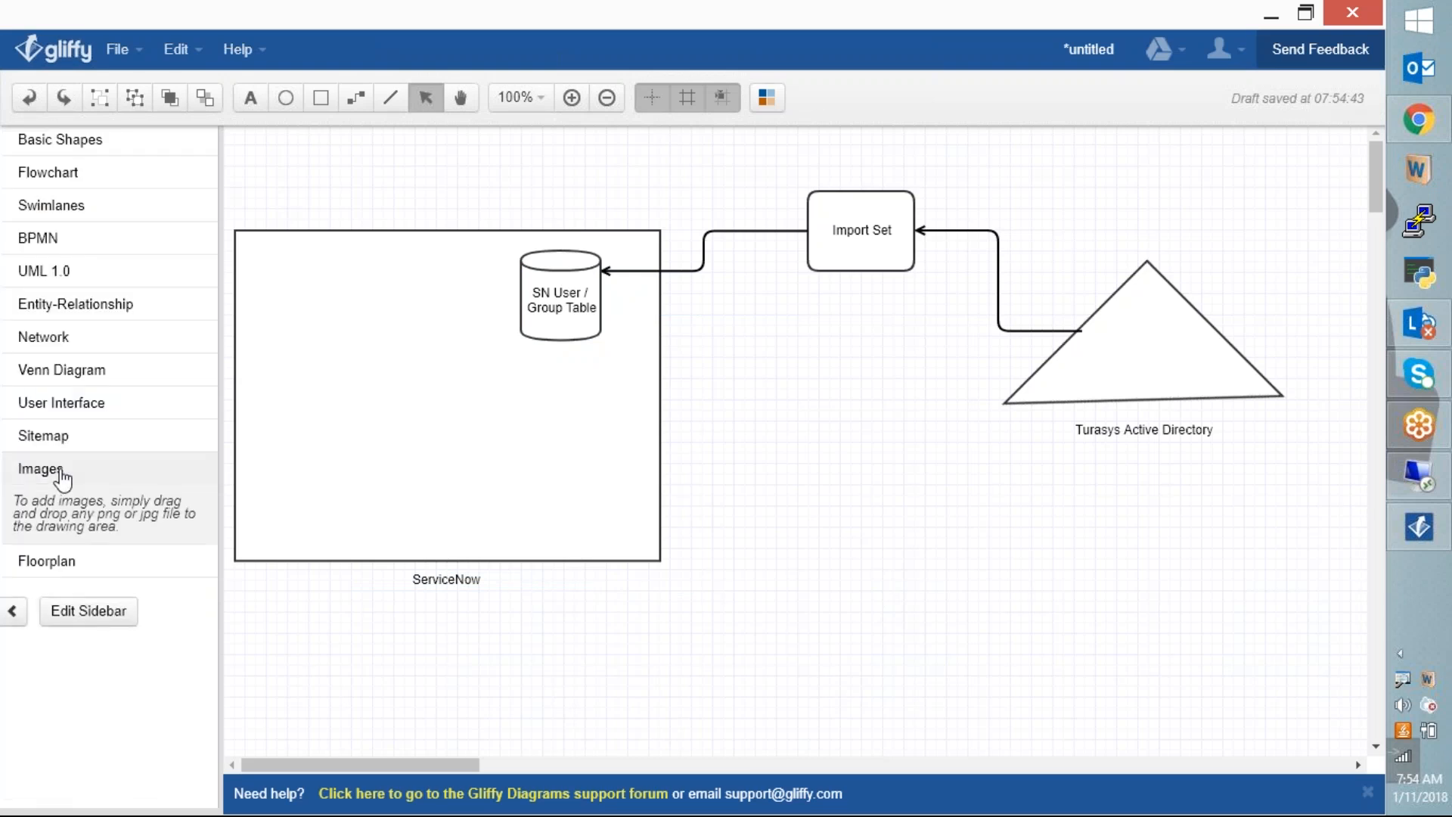
{"action": "left_click", "coordinate": [56, 472]}
{"action": "left_click", "coordinate": [76, 303]}
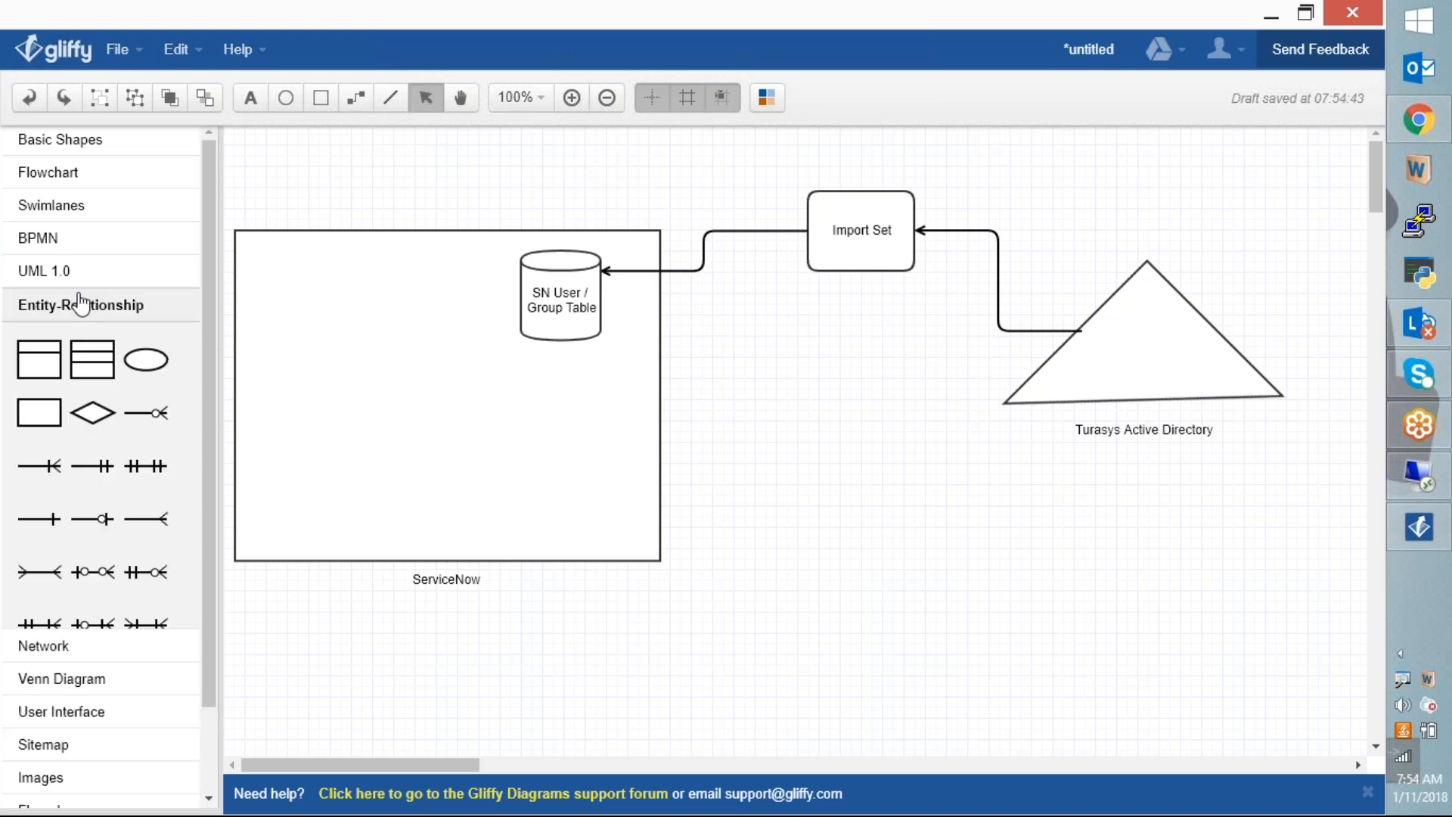
{"action": "left_click", "coordinate": [80, 302]}
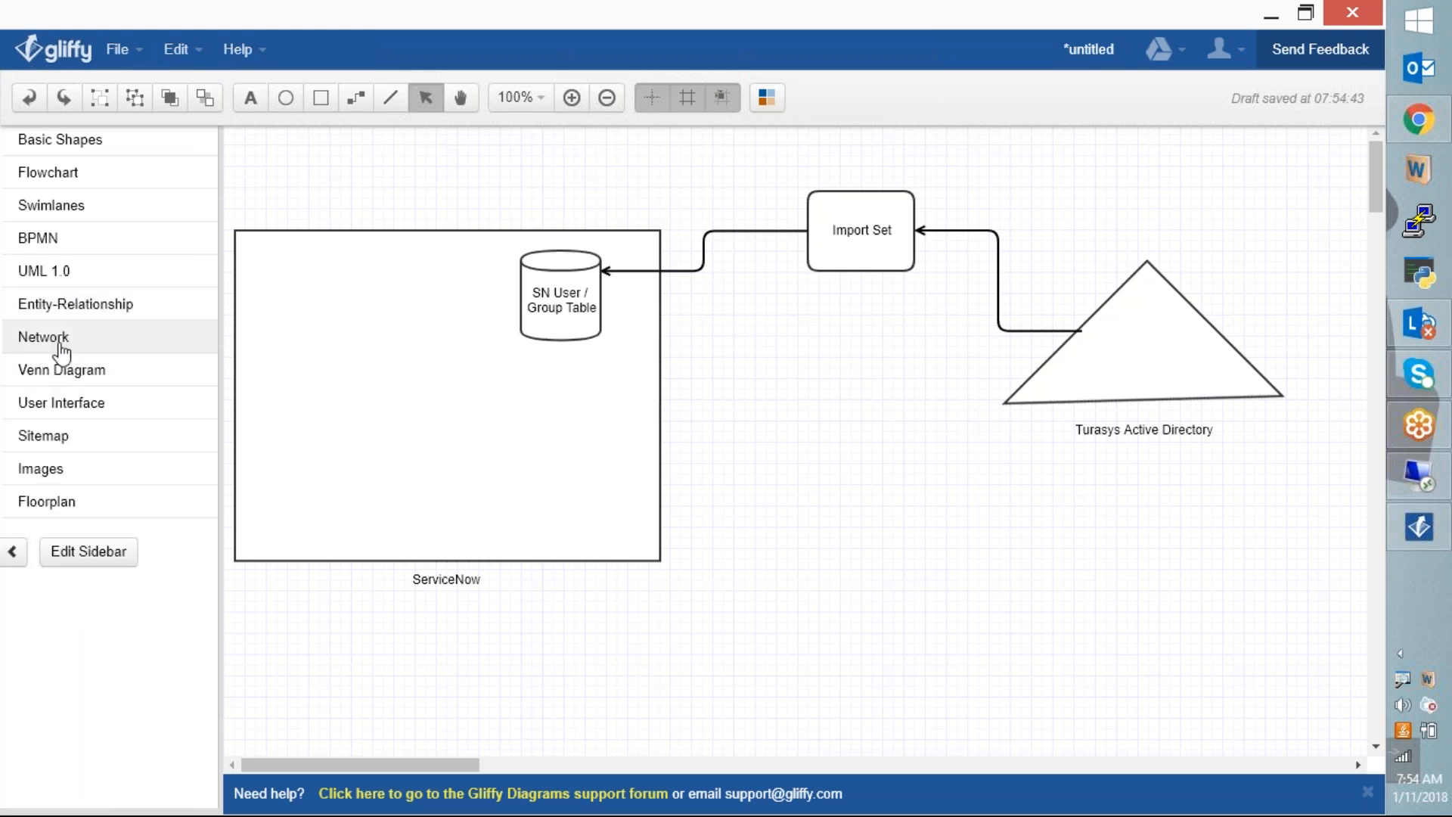
{"action": "left_click", "coordinate": [61, 342]}
{"action": "scroll", "coordinate": [129, 502], "scroll_direction": "down", "scroll_amount": 3}
{"action": "scroll", "coordinate": [129, 502], "scroll_direction": "up", "scroll_amount": 2}
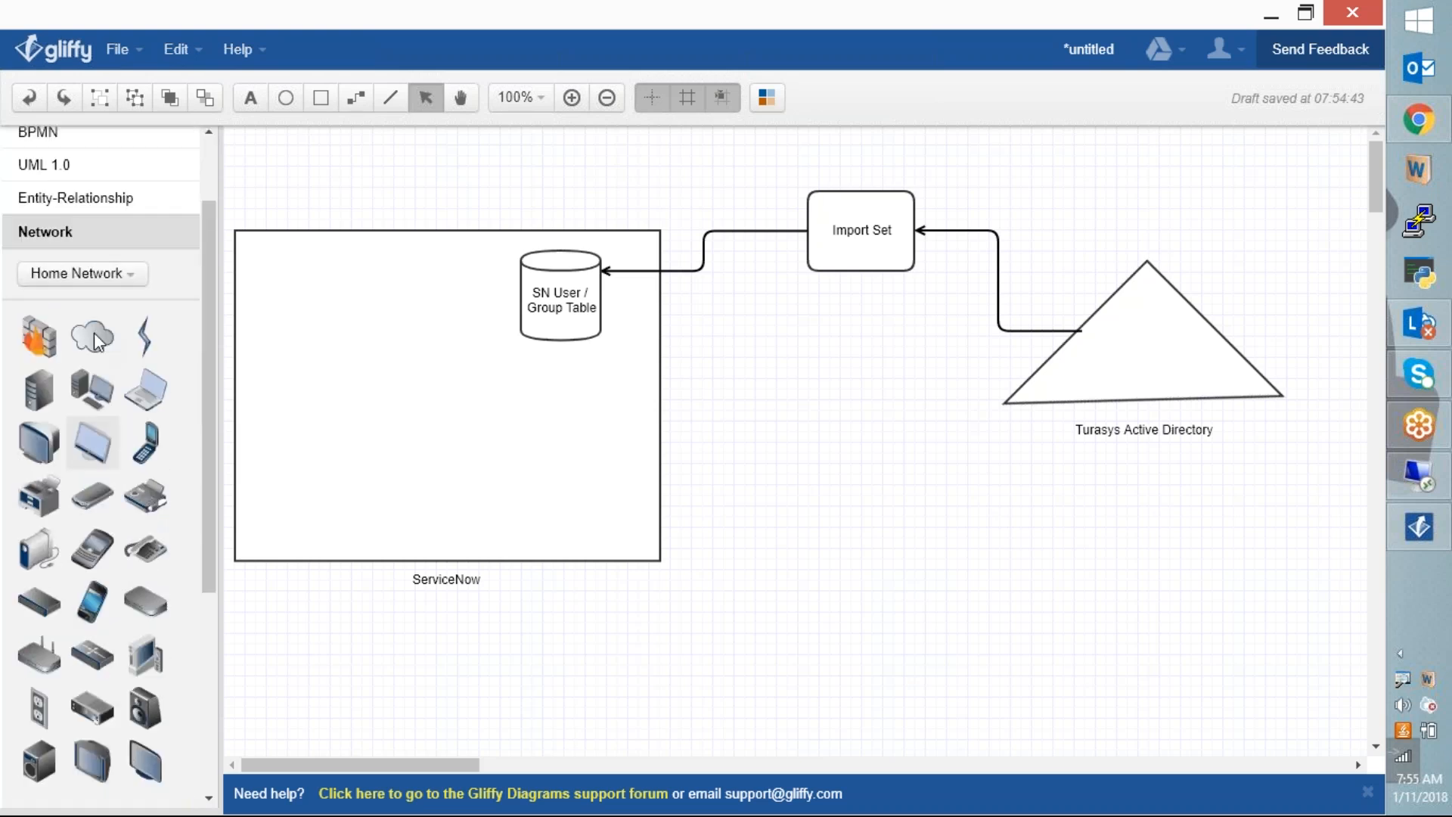
{"action": "left_click", "coordinate": [65, 232]}
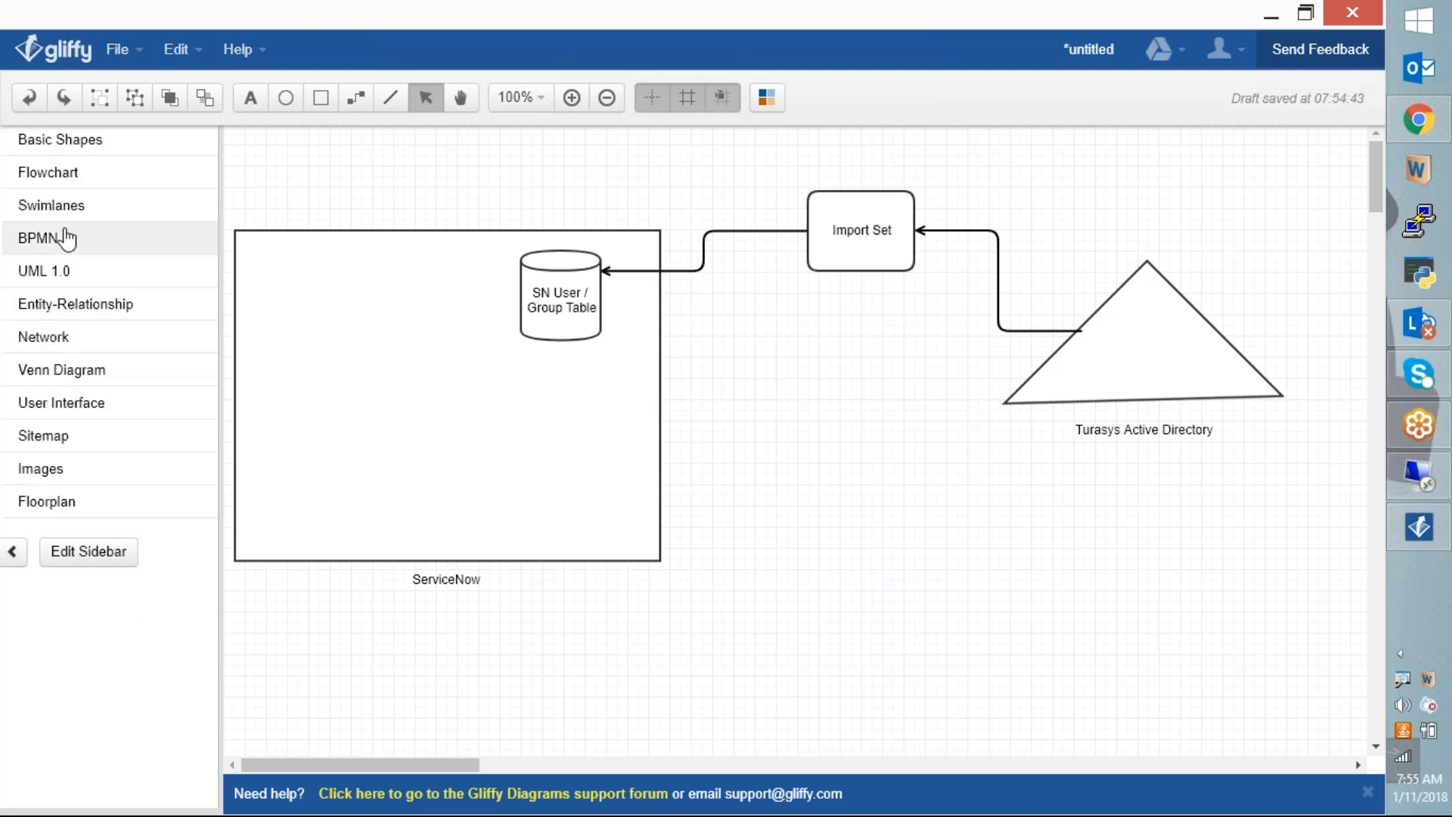
{"action": "left_click", "coordinate": [65, 274]}
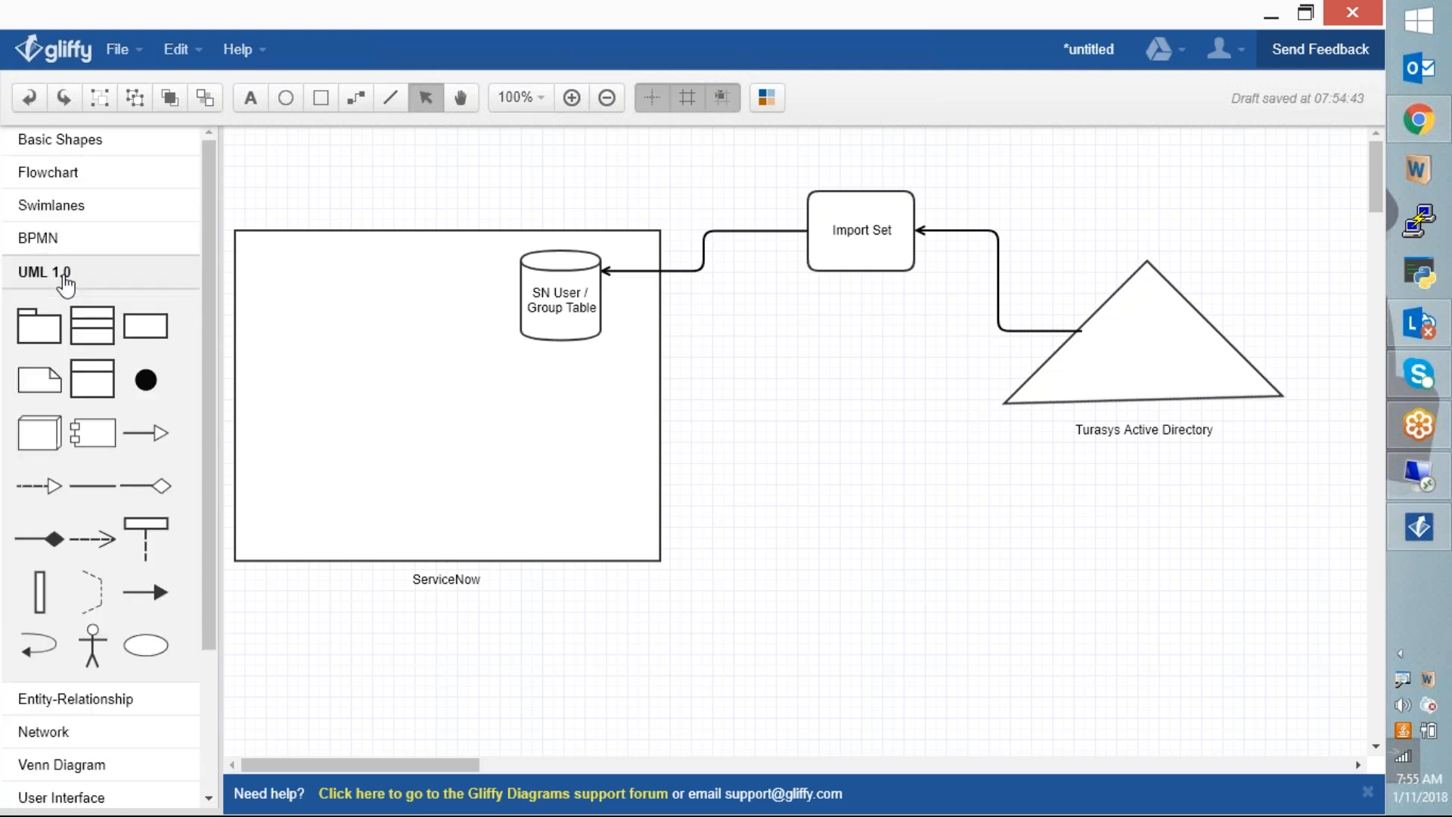
{"action": "left_click", "coordinate": [65, 281]}
{"action": "left_click", "coordinate": [64, 310]}
{"action": "left_click", "coordinate": [64, 308]}
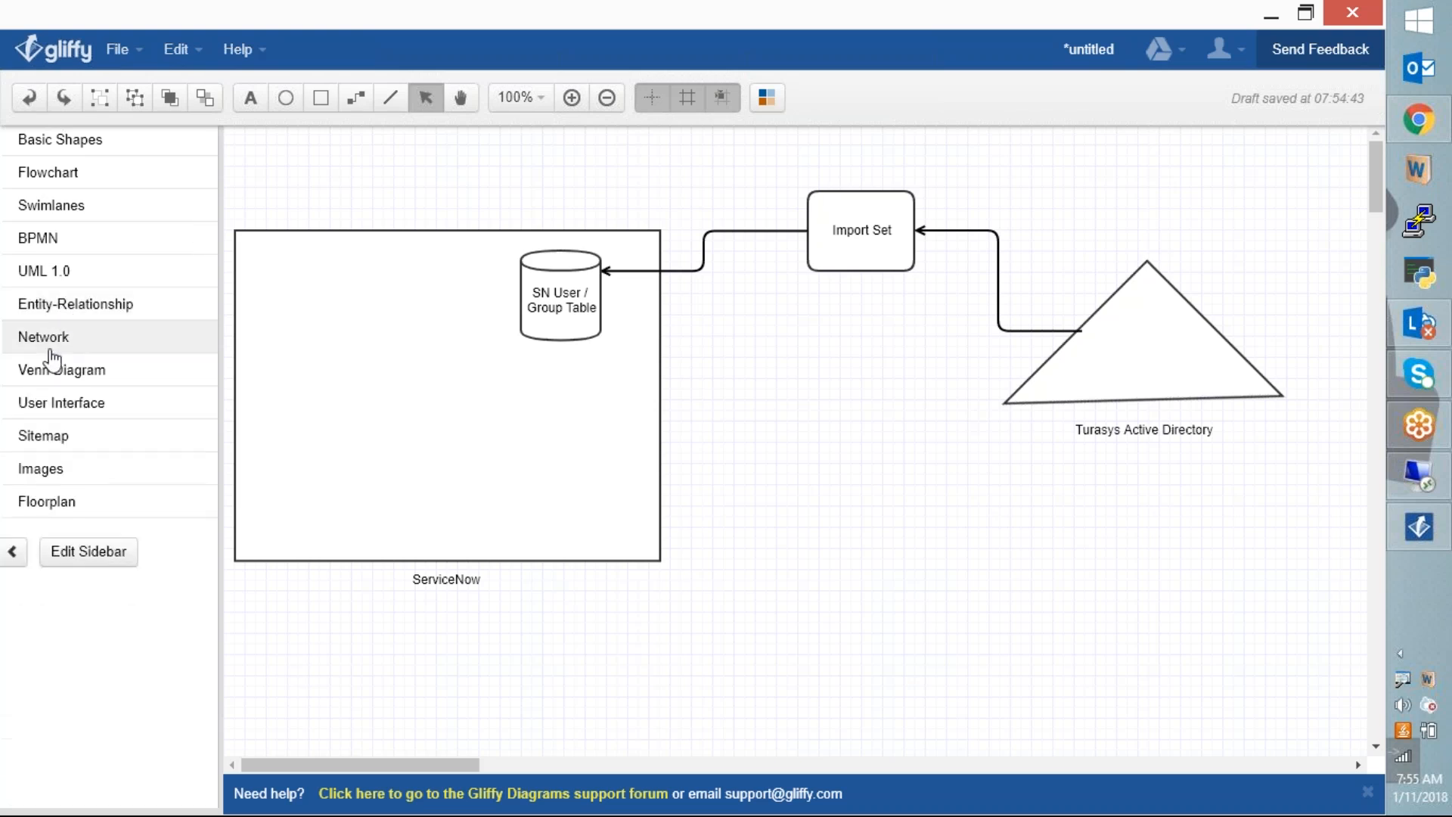
{"action": "left_click", "coordinate": [52, 344]}
{"action": "left_click", "coordinate": [51, 355]}
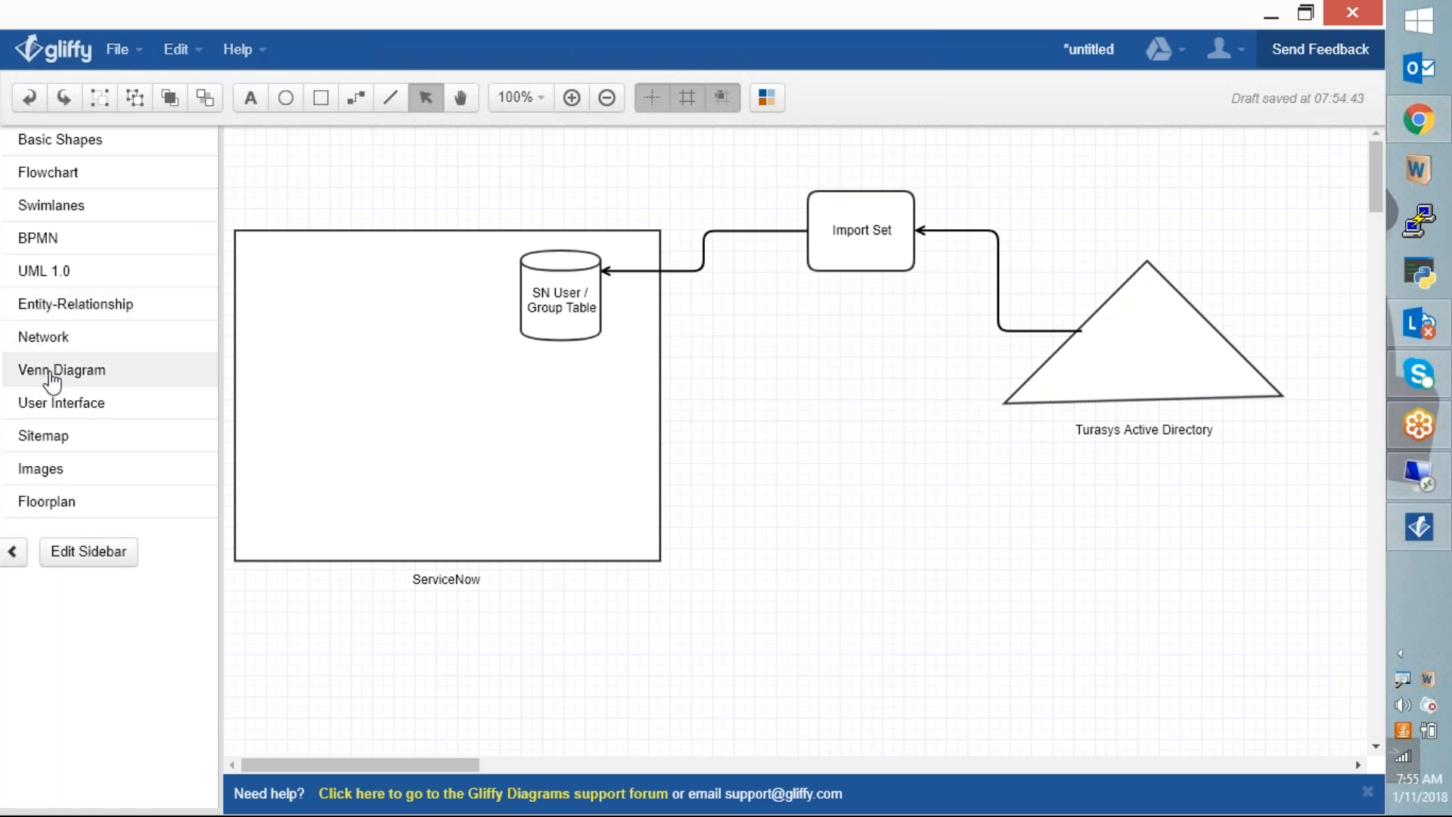
{"action": "left_click", "coordinate": [51, 378]}
{"action": "left_click", "coordinate": [52, 378]}
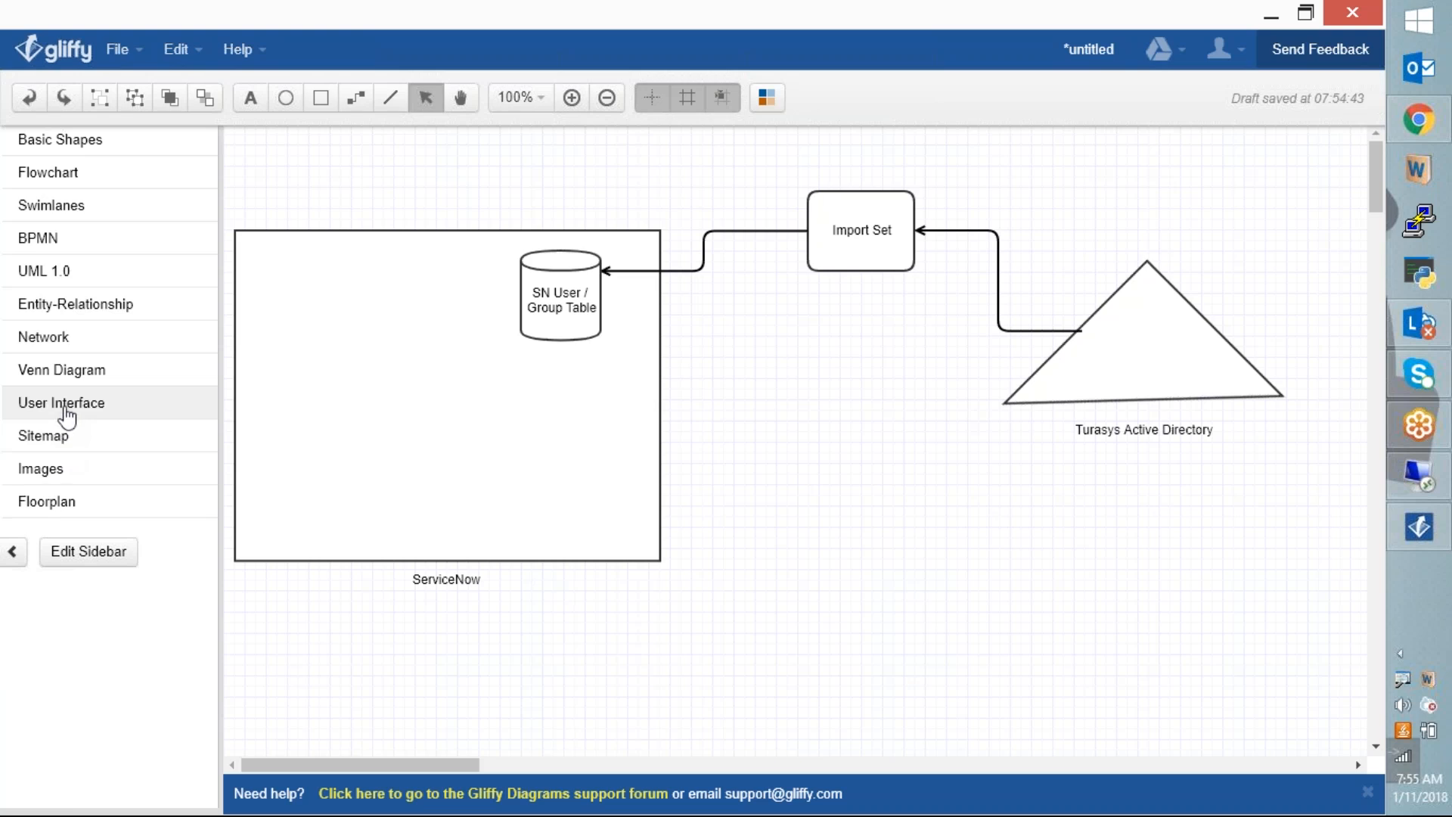
{"action": "left_click", "coordinate": [65, 405]}
Step: Place a 160x170px window shape inside ServiceNow, drawn above the box
{"action": "left_click_drag", "start_coordinate": [146, 401], "coordinate": [299, 344]}
{"action": "left_click_drag", "start_coordinate": [638, 680], "coordinate": [466, 523]}
{"action": "right_click", "coordinate": [369, 416]}
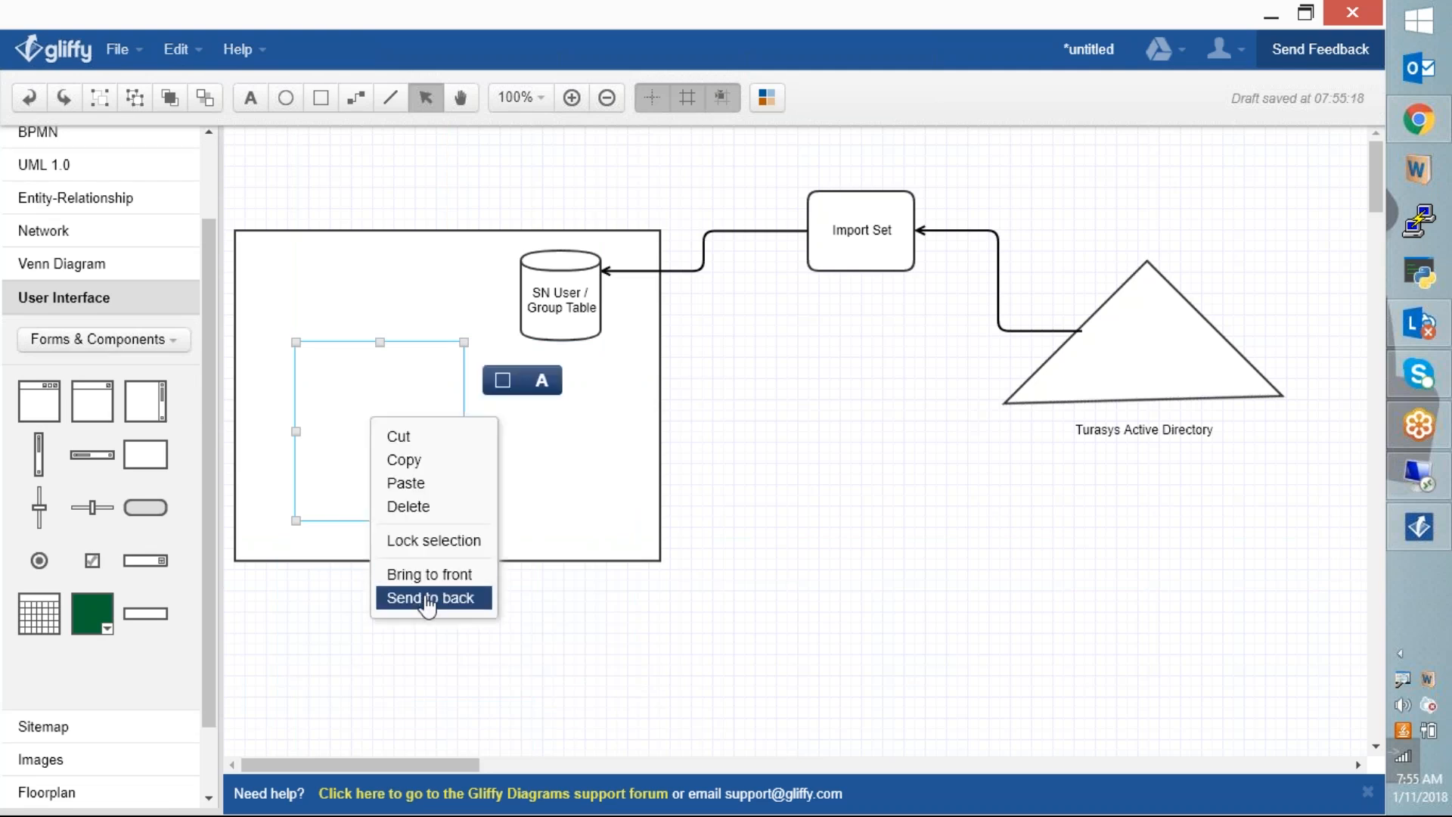
{"action": "left_click", "coordinate": [424, 574]}
{"action": "left_click_drag", "start_coordinate": [373, 450], "coordinate": [357, 443]}
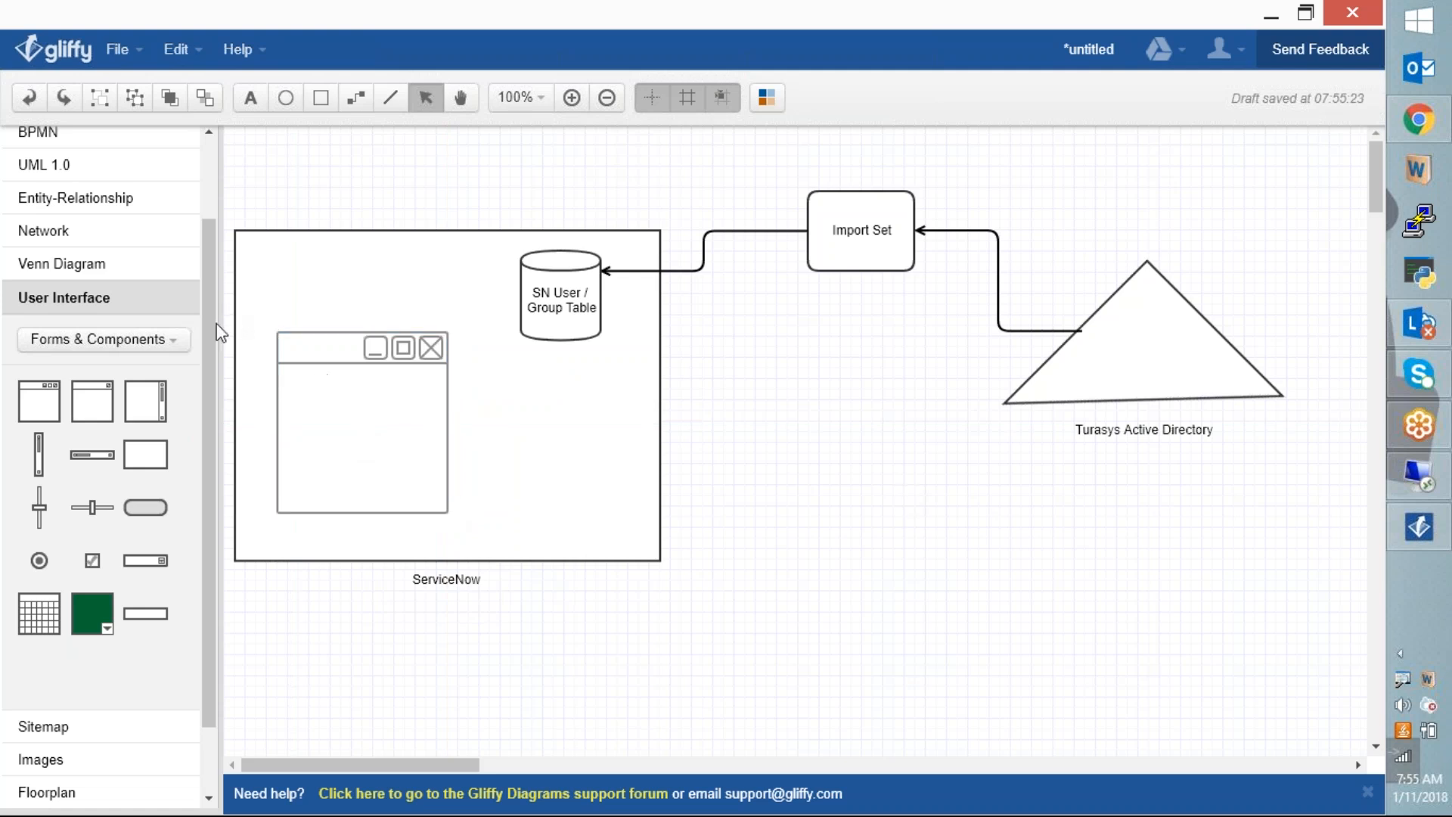
Step: Add a basic rectangle inside the window and flatten it into a thin field bar
{"action": "left_click_drag", "start_coordinate": [207, 332], "coordinate": [205, 194]}
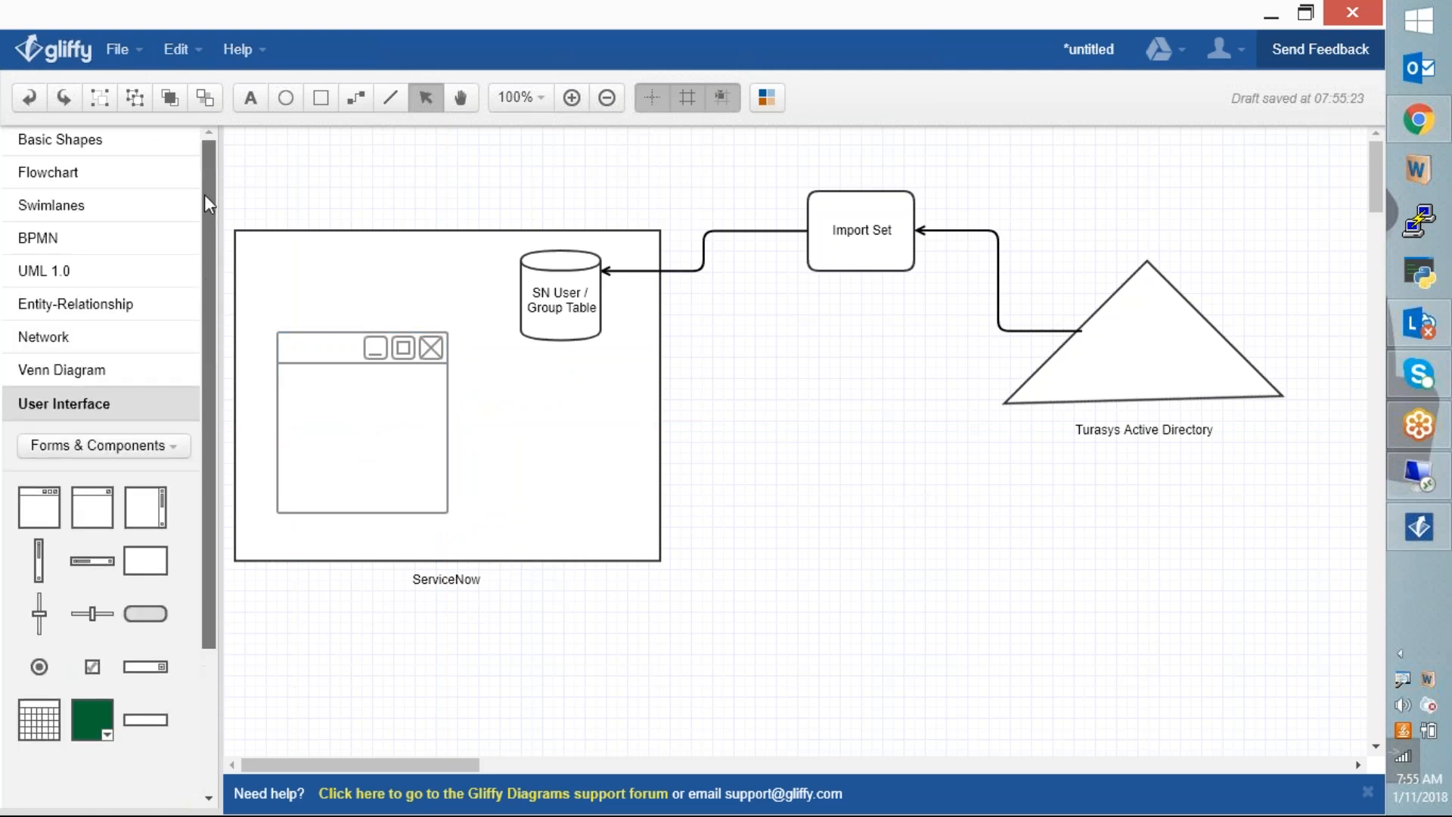
{"action": "left_click", "coordinate": [70, 143]}
{"action": "left_click_drag", "start_coordinate": [92, 297], "coordinate": [319, 391]}
{"action": "left_click_drag", "start_coordinate": [363, 469], "coordinate": [364, 391]}
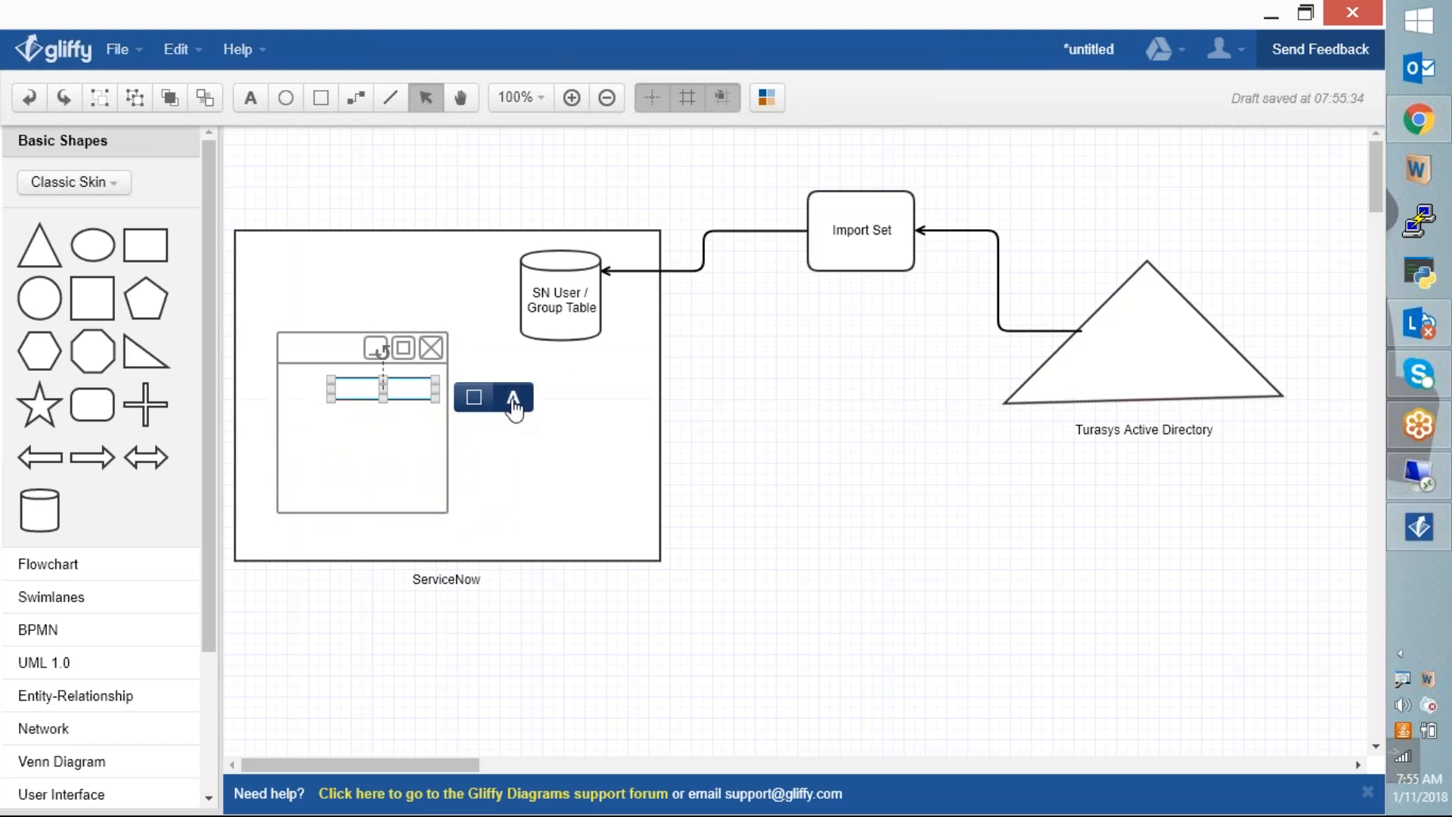
Step: Label the field bar 'username' and duplicate it below
{"action": "left_click", "coordinate": [512, 399]}
{"action": "type", "text": "username"}
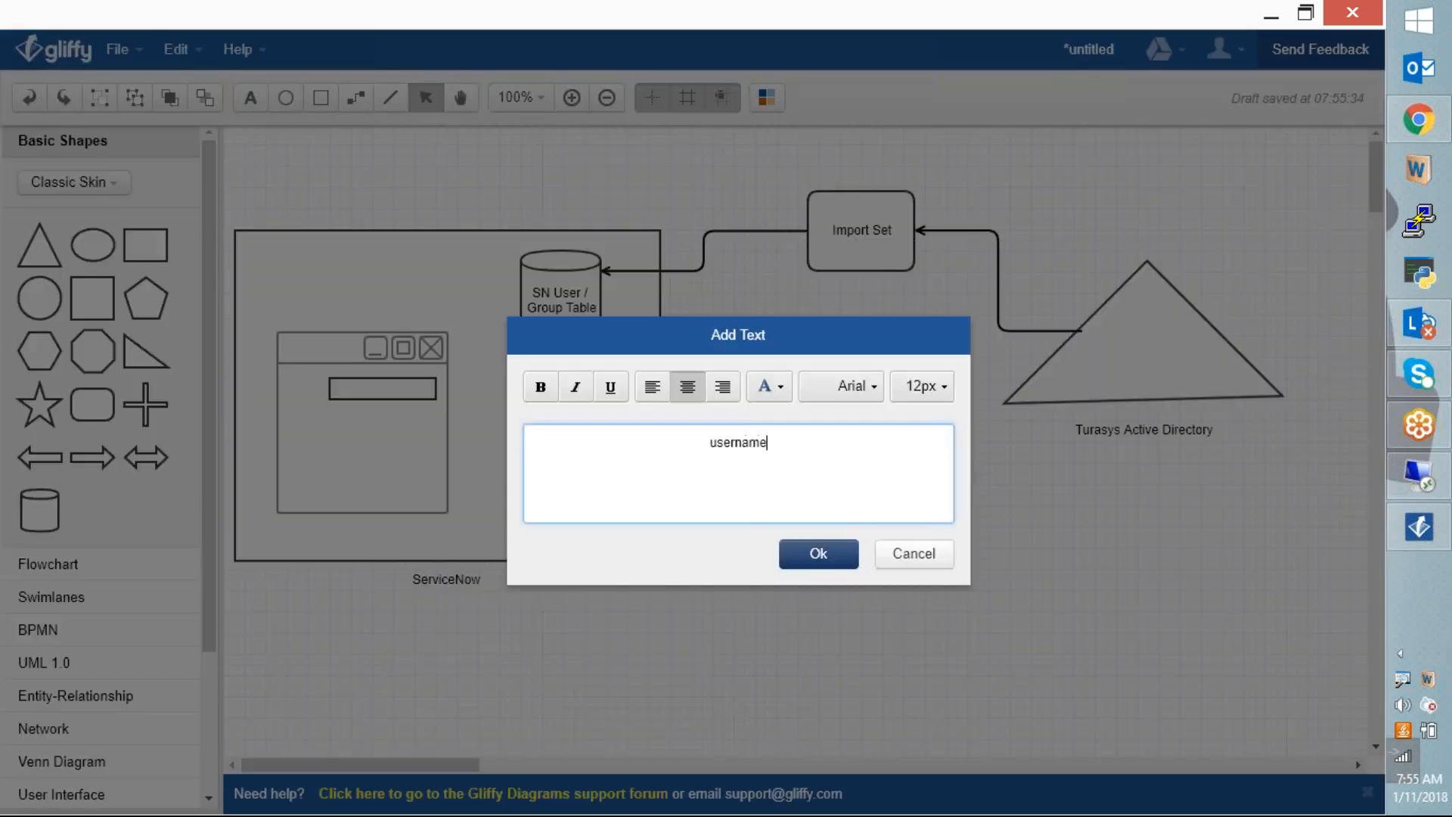
{"action": "left_click", "coordinate": [818, 553]}
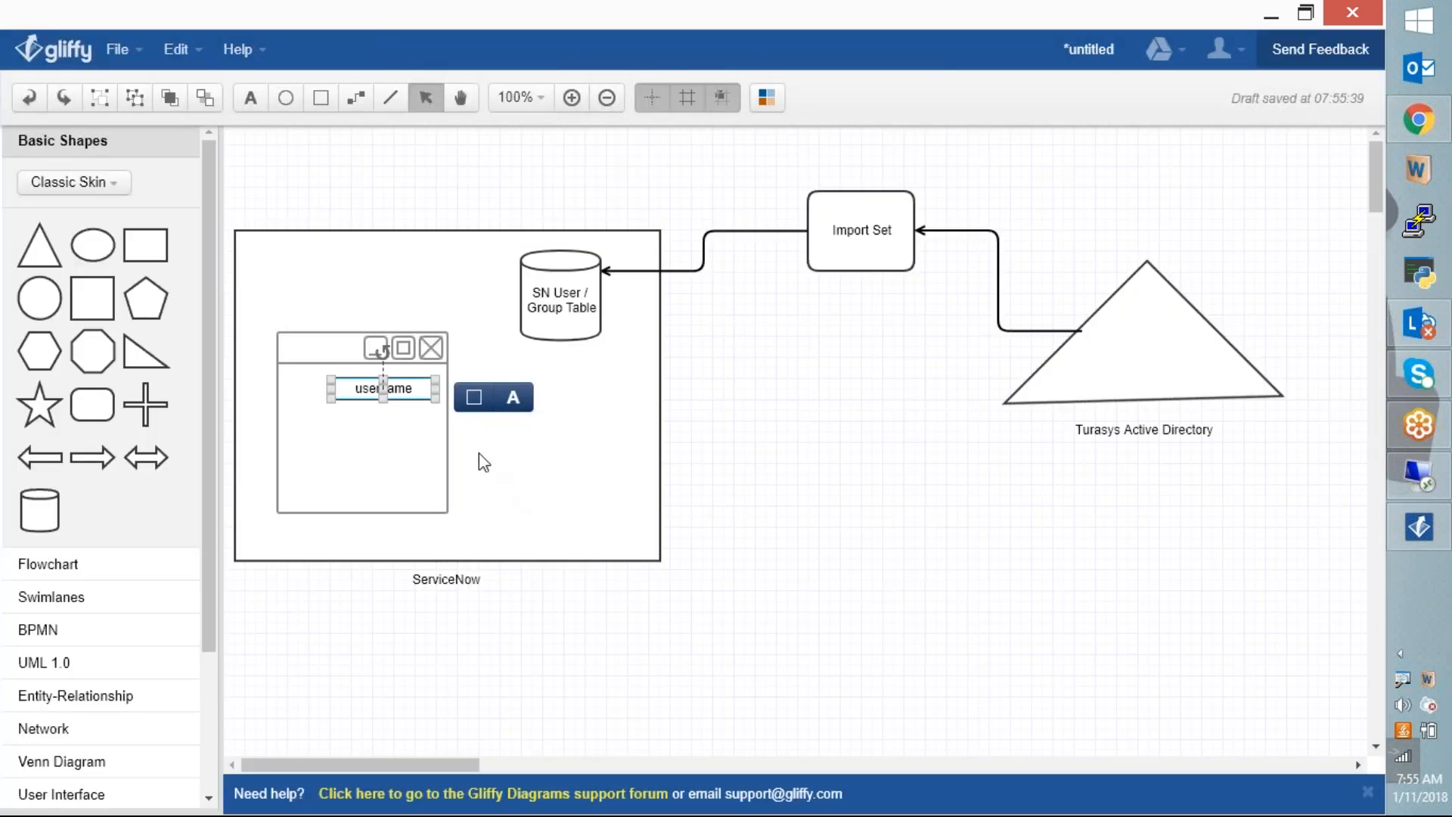
{"action": "key", "text": "ctrl+c"}
{"action": "key", "text": "ctrl+v"}
{"action": "key", "text": "ctrl+v"}
{"action": "mouse_move", "coordinate": [415, 416]}
{"action": "left_mouse_down"}
{"action": "mouse_move", "coordinate": [394, 457]}
{"action": "mouse_move", "coordinate": [398, 410]}
{"action": "mouse_move", "coordinate": [385, 421]}
{"action": "mouse_move", "coordinate": [401, 421]}
{"action": "left_mouse_up"}
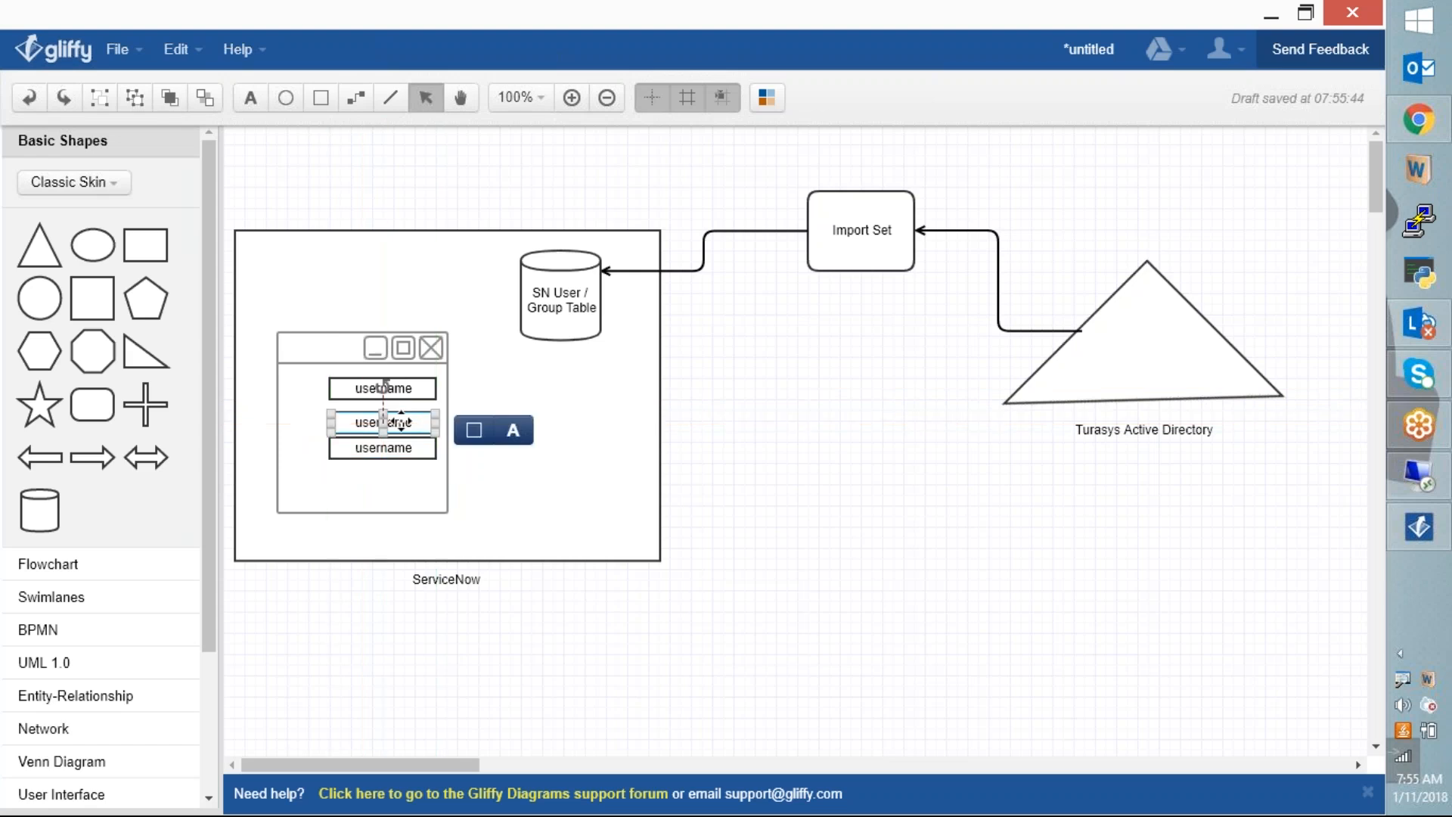
Step: Relabel the copied fields 'Password' and 'email'
{"action": "left_click", "coordinate": [511, 428]}
{"action": "type", "text": "Password"}
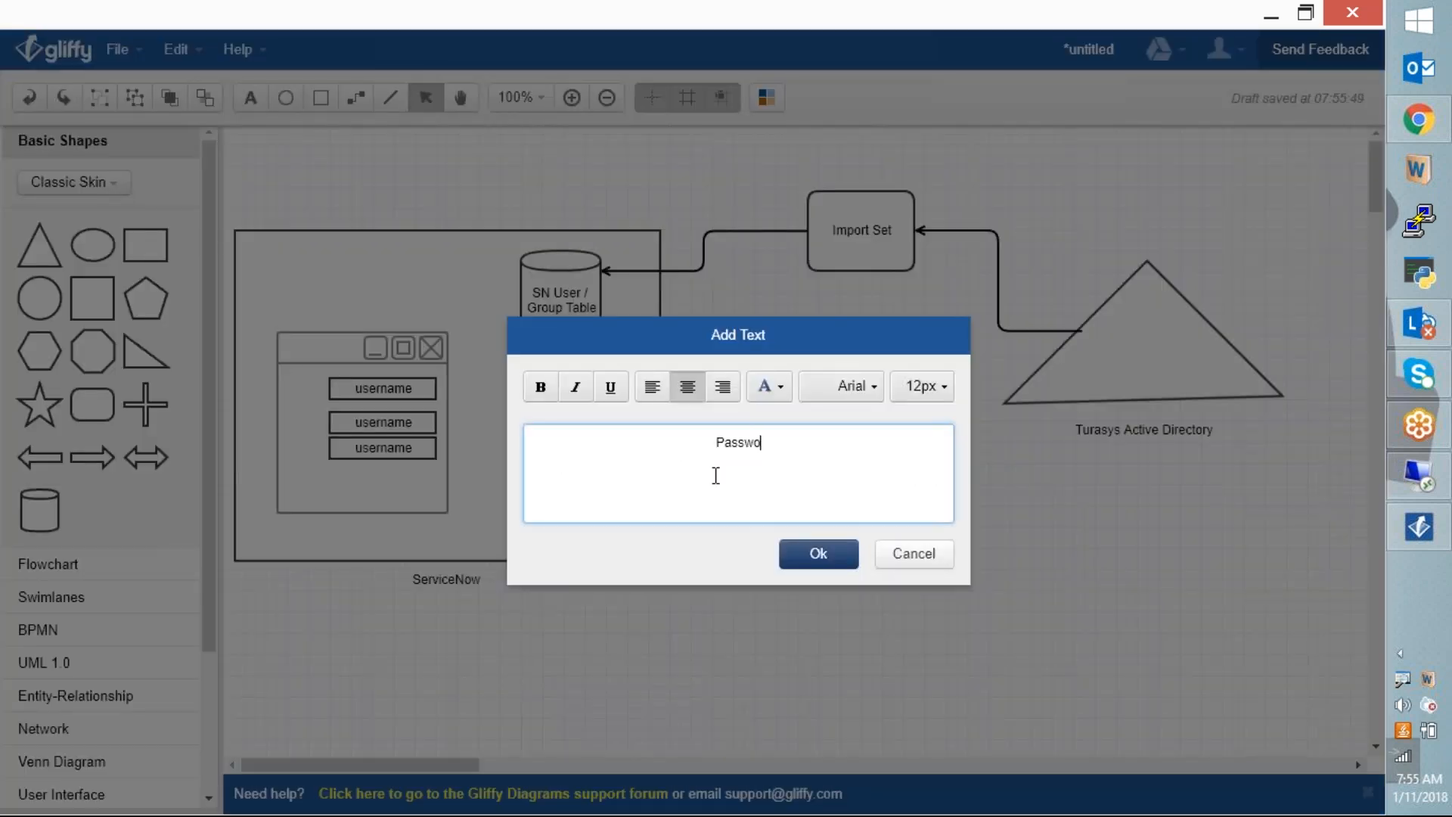
{"action": "left_click", "coordinate": [818, 553]}
{"action": "left_click", "coordinate": [371, 449]}
{"action": "left_click", "coordinate": [513, 455]}
{"action": "type", "text": "email"}
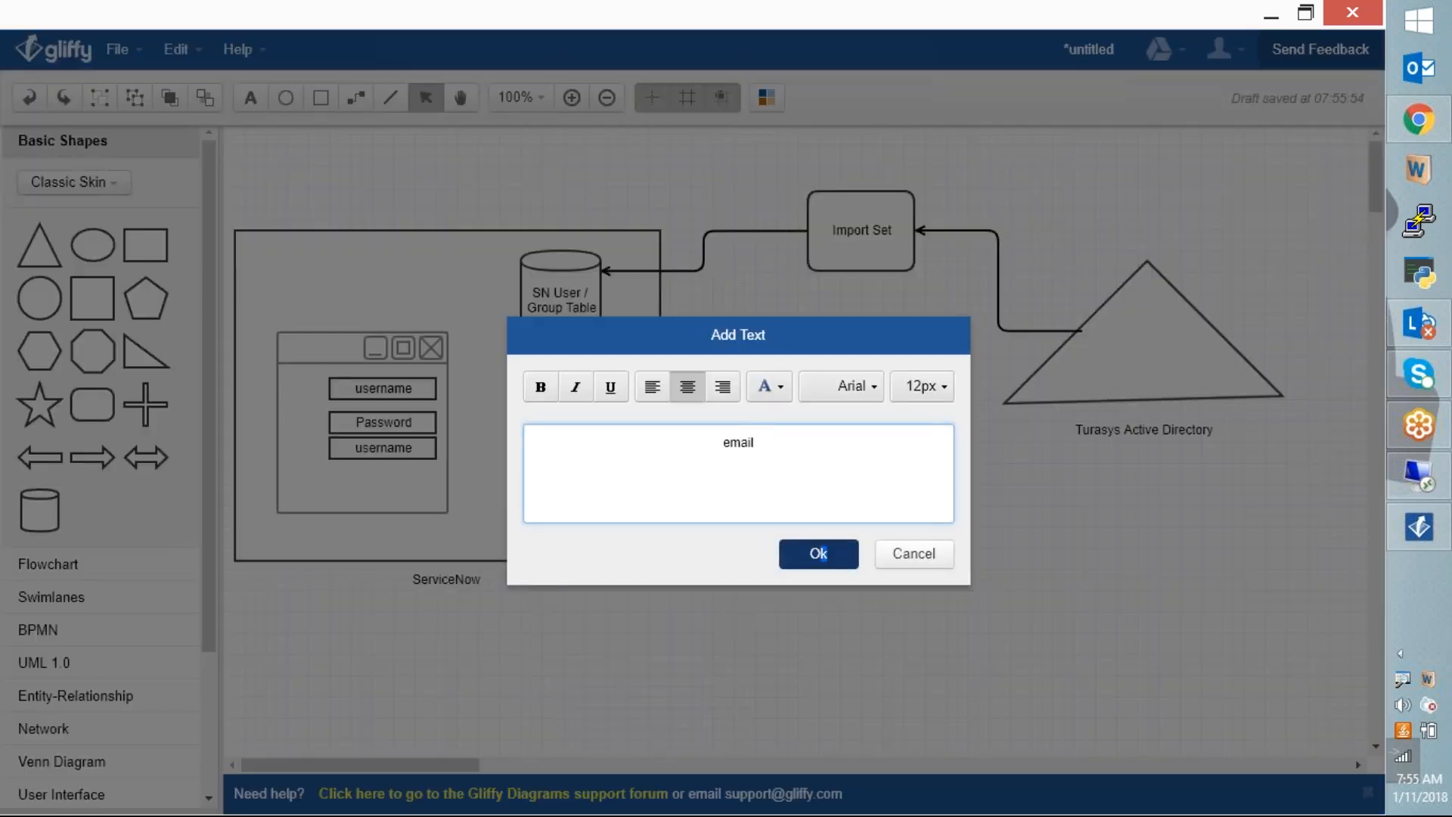
{"action": "left_click", "coordinate": [818, 553]}
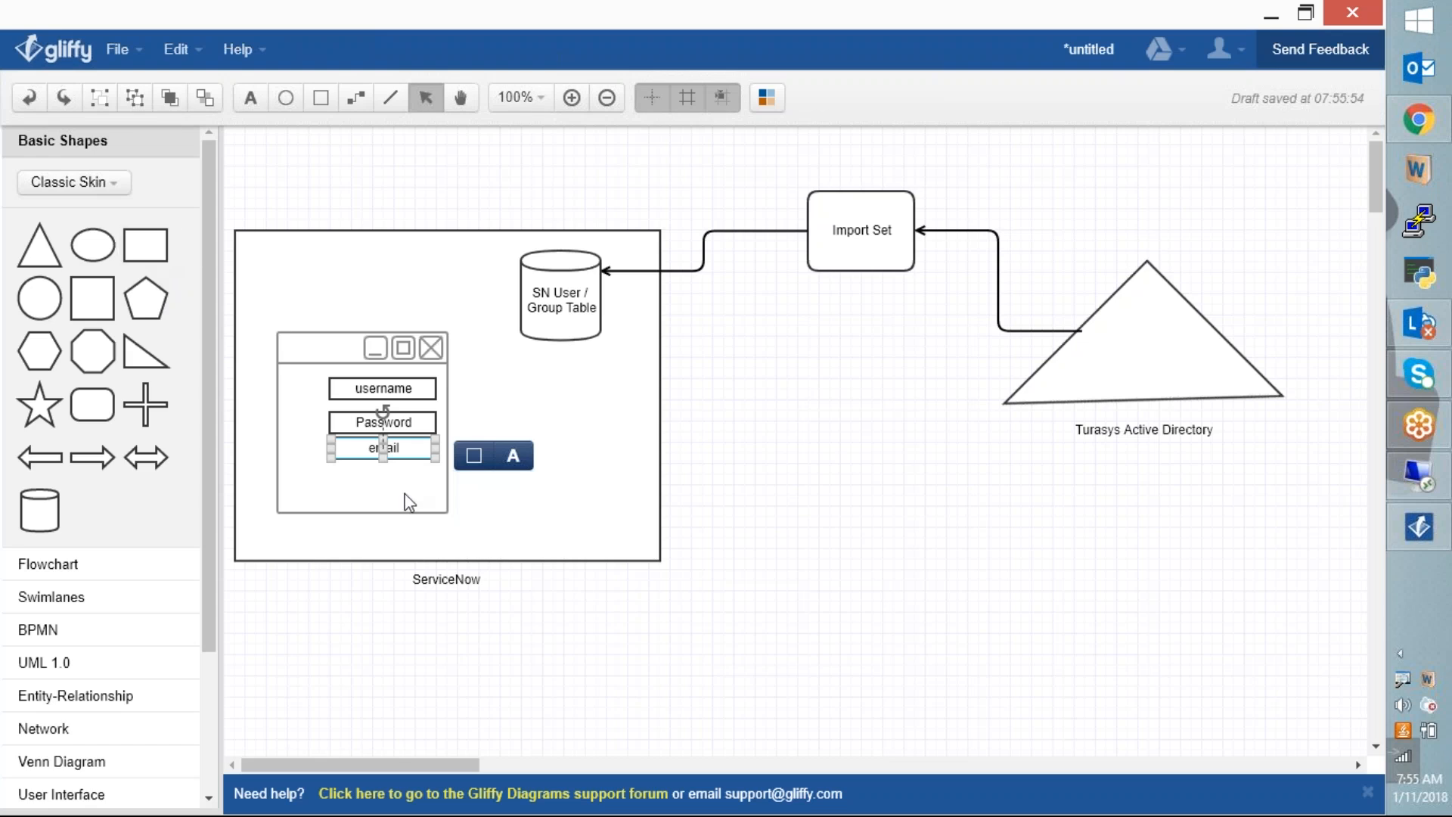
Step: Duplicate the email field below the others and label it 'Submit'
{"action": "key", "text": "ctrl+d"}
{"action": "left_click_drag", "start_coordinate": [412, 459], "coordinate": [366, 484]}
{"action": "left_click", "coordinate": [479, 492]}
{"action": "type", "text": "Submit"}
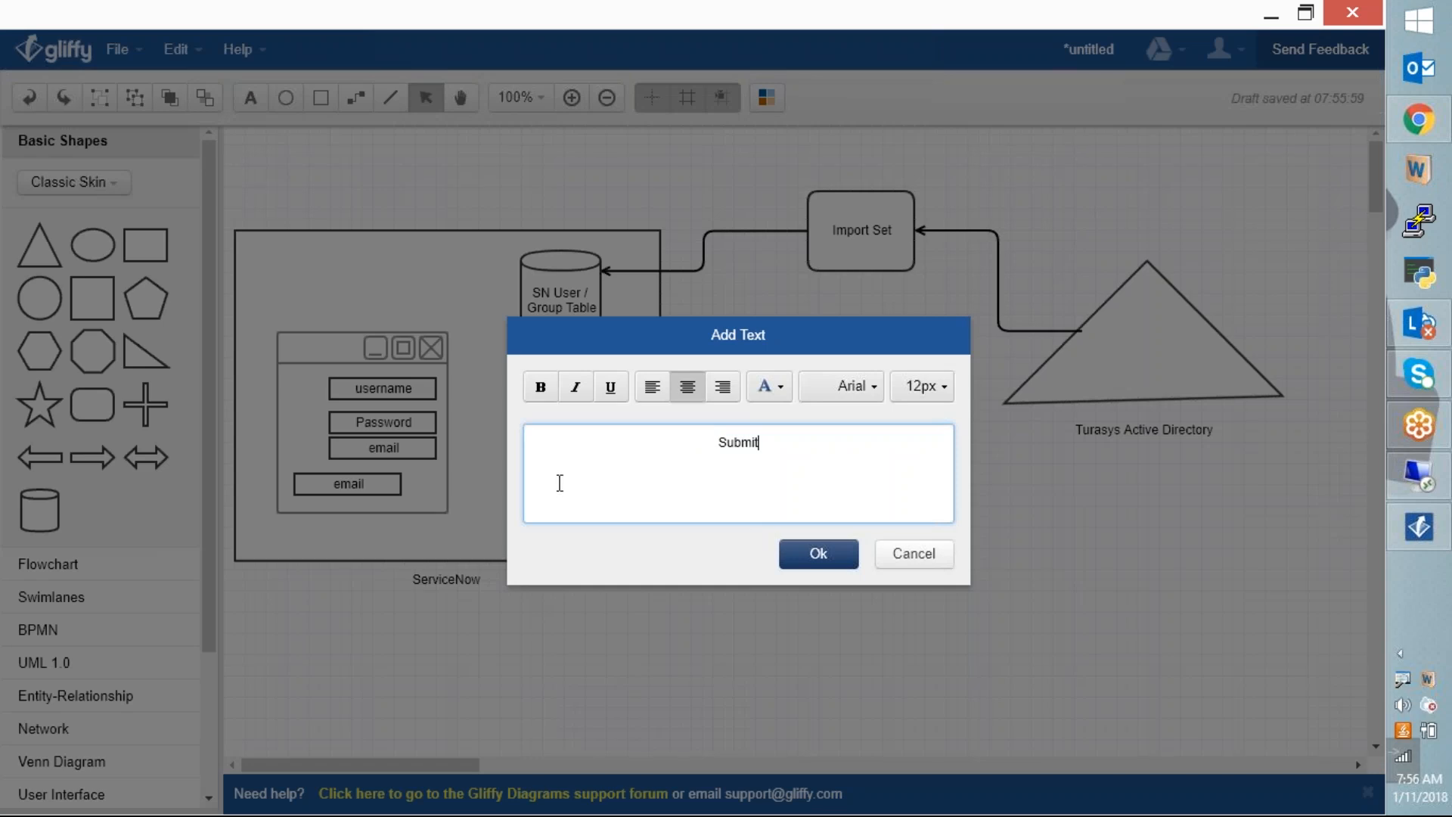
{"action": "left_click", "coordinate": [801, 553]}
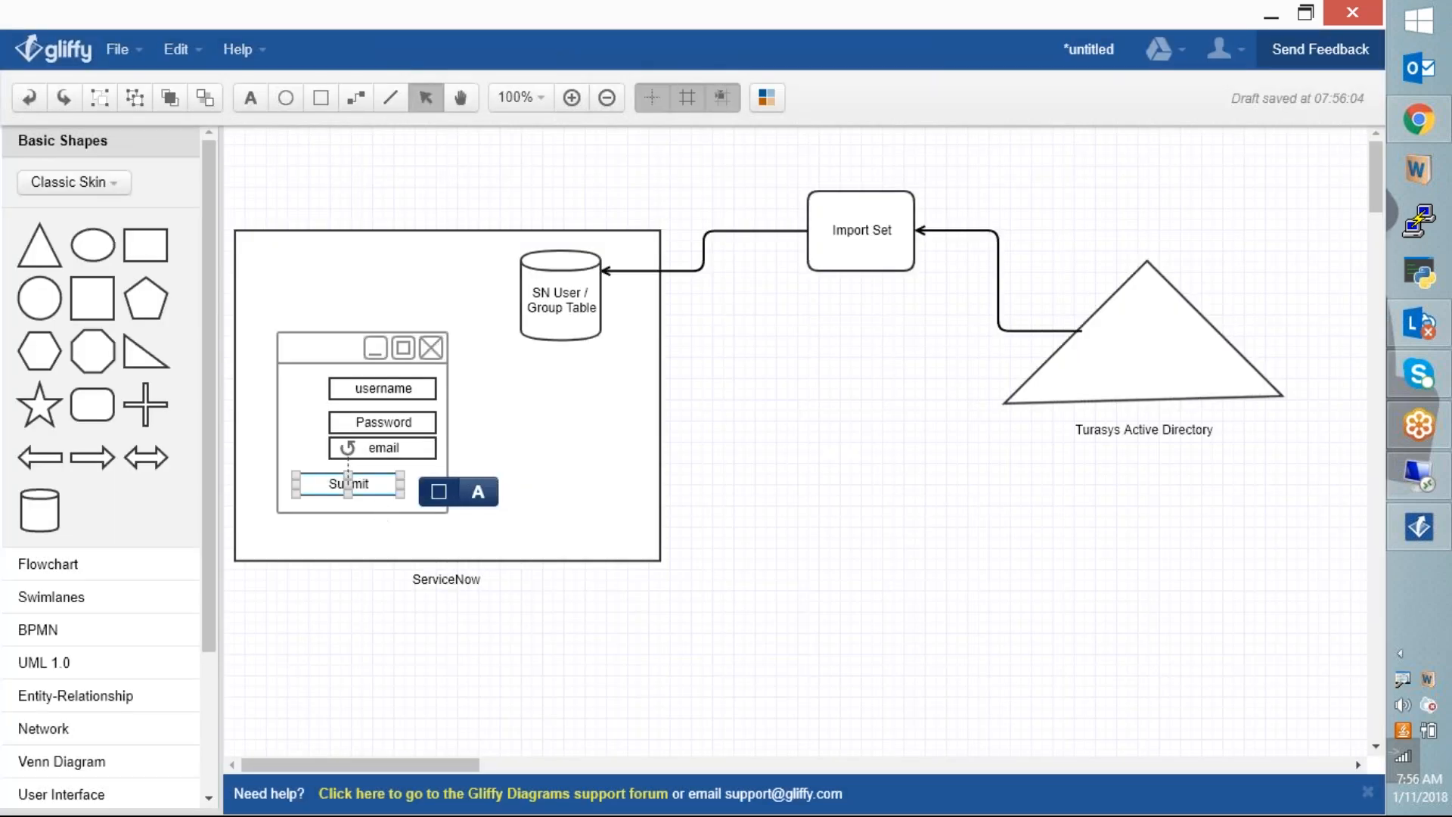
Step: Give the Submit box a gradient with a grey fill
{"action": "left_click", "coordinate": [436, 489]}
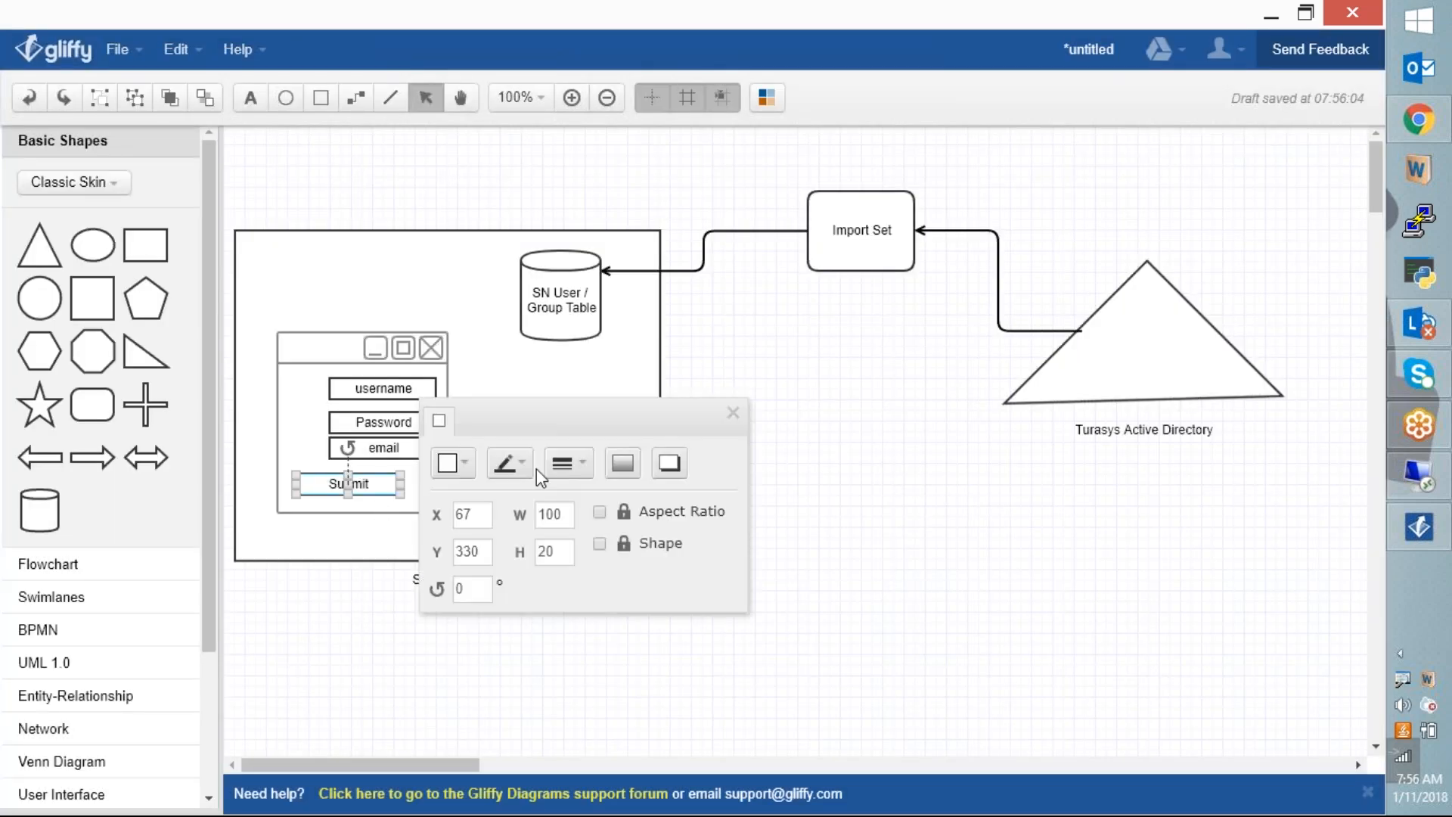
{"action": "left_click", "coordinate": [637, 474]}
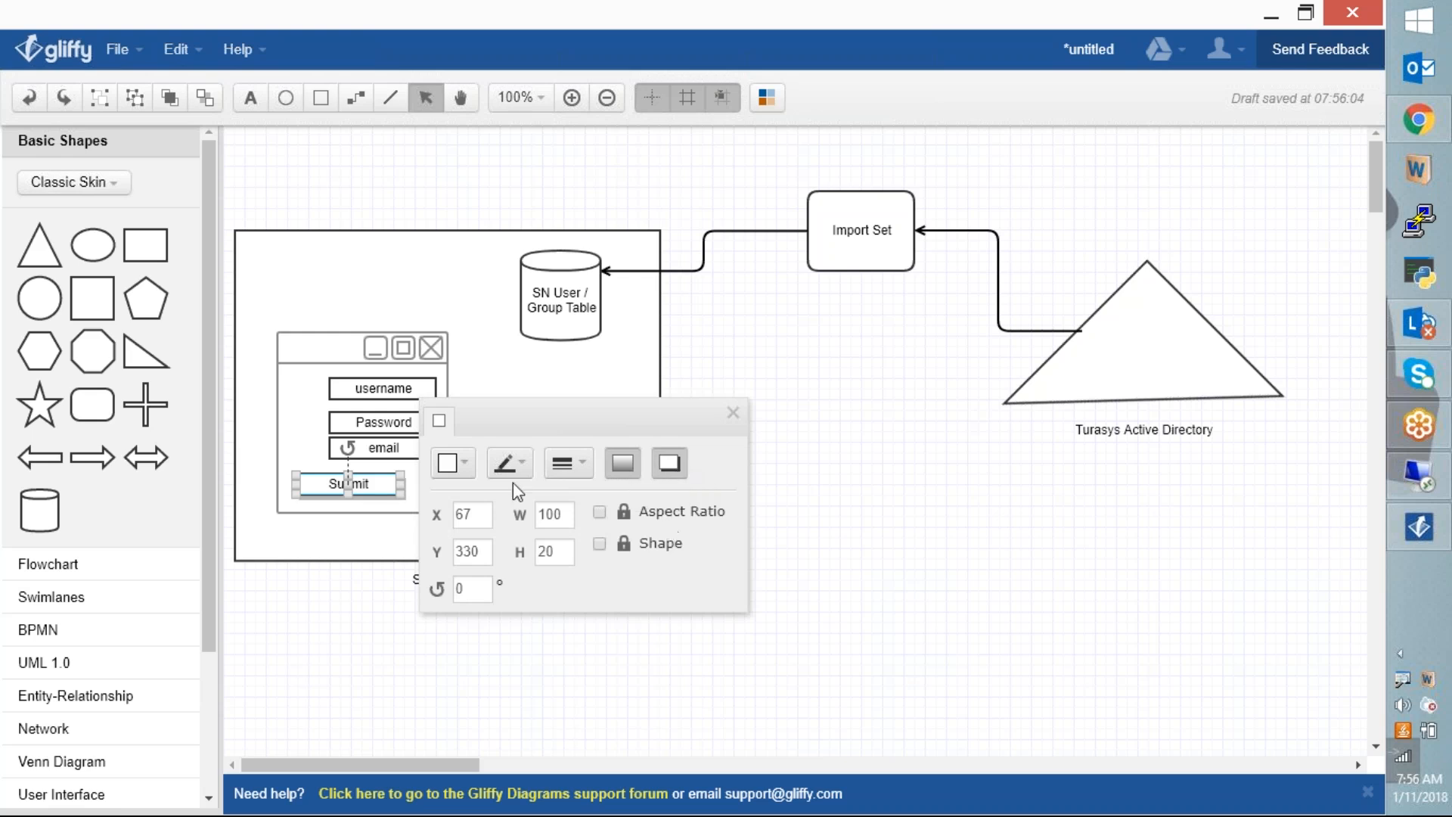
{"action": "left_click", "coordinate": [451, 463]}
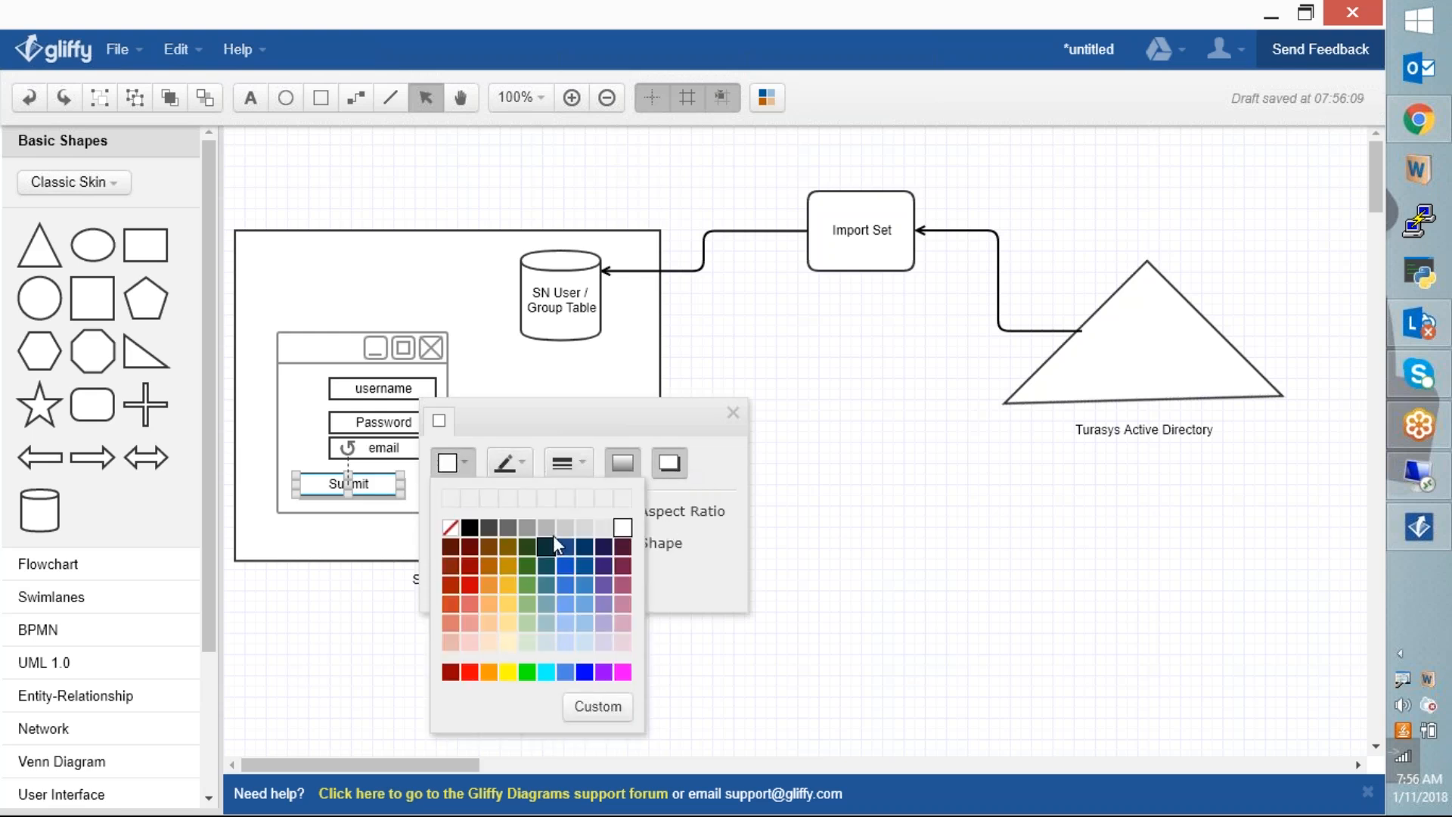
{"action": "left_click", "coordinate": [529, 529]}
{"action": "left_click", "coordinate": [716, 660]}
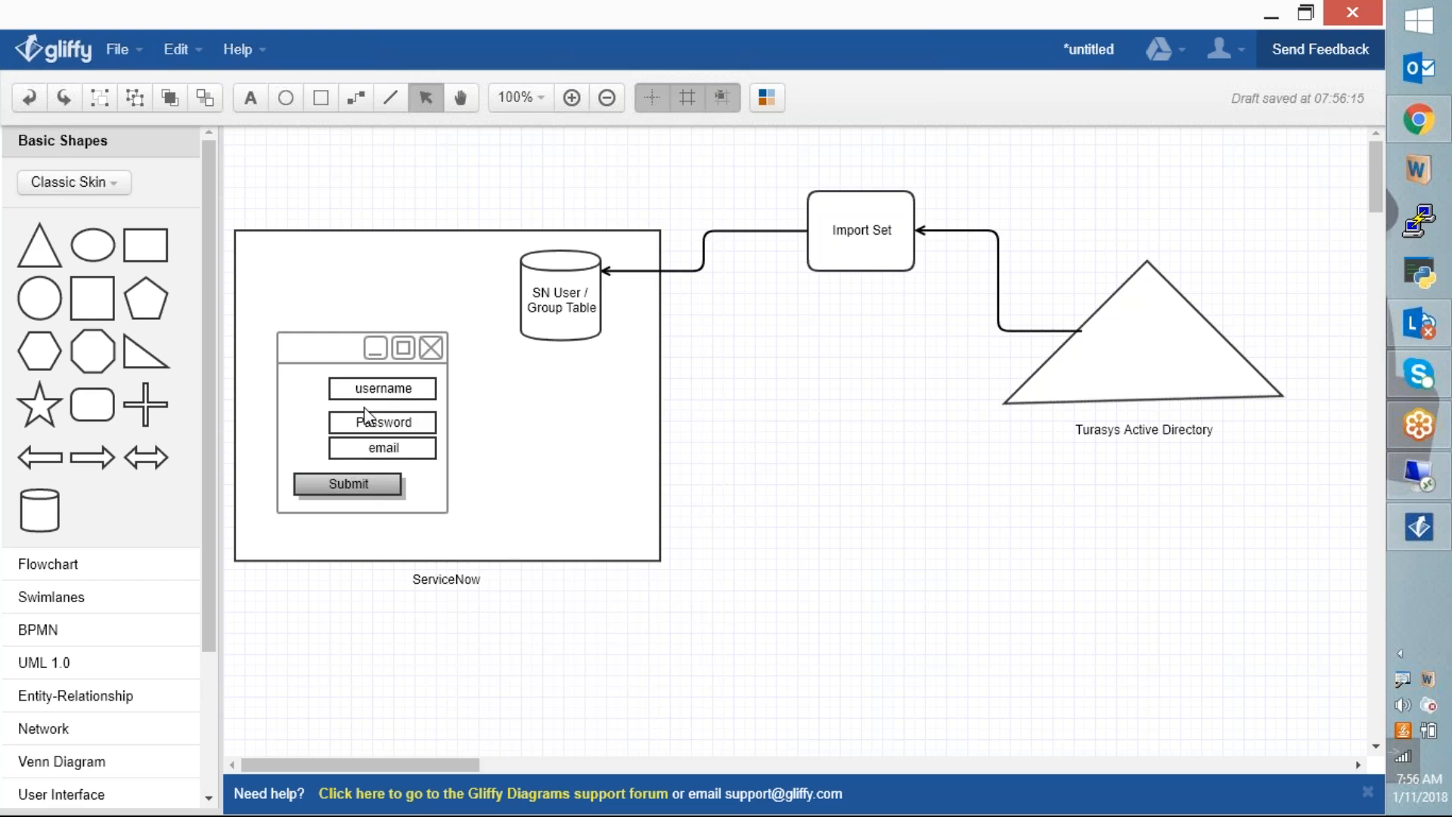
Step: Nudge the username field down closer to Password
{"action": "left_click", "coordinate": [383, 393]}
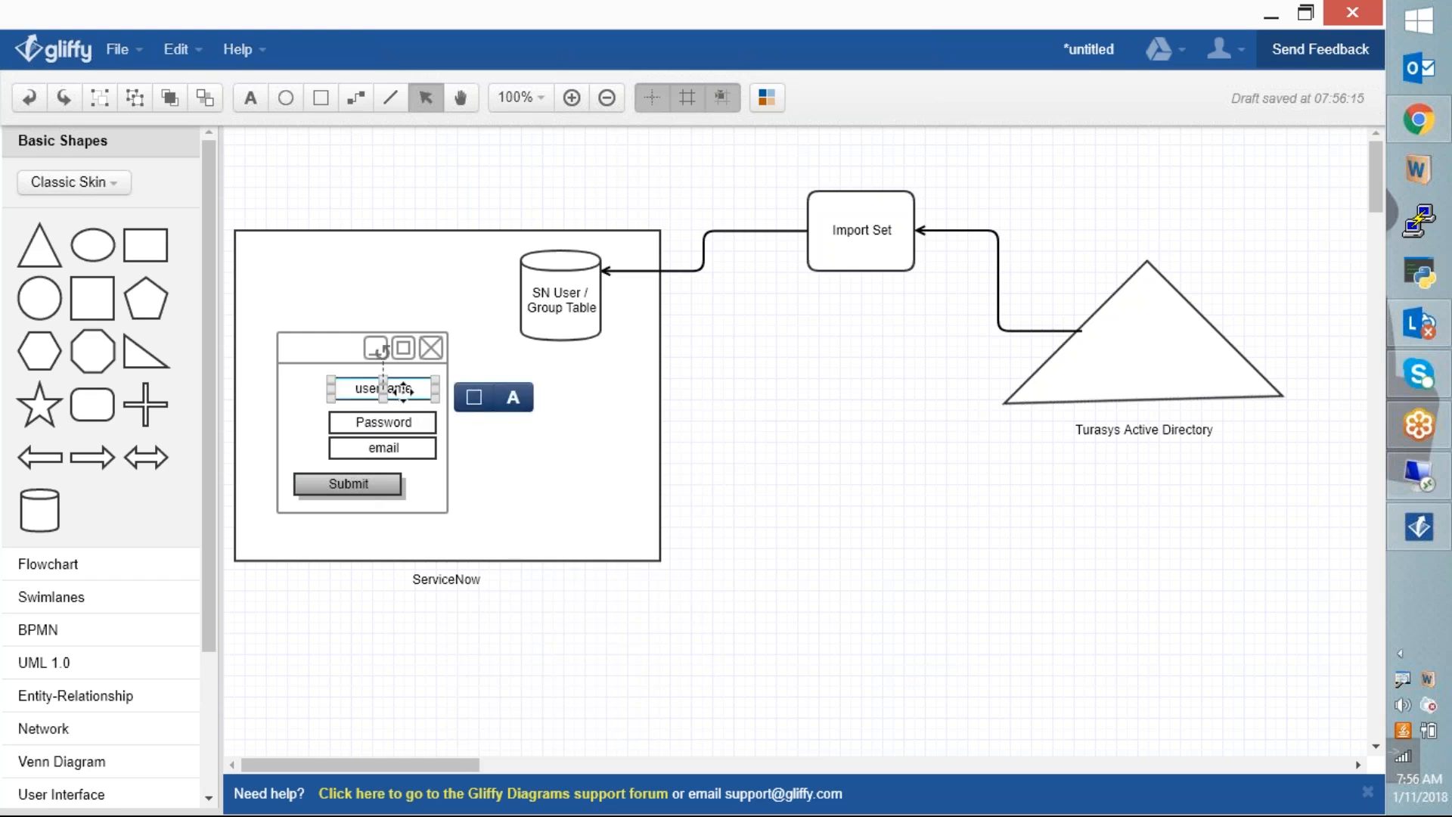
{"action": "left_click_drag", "start_coordinate": [383, 388], "coordinate": [383, 392]}
{"action": "left_click", "coordinate": [540, 438]}
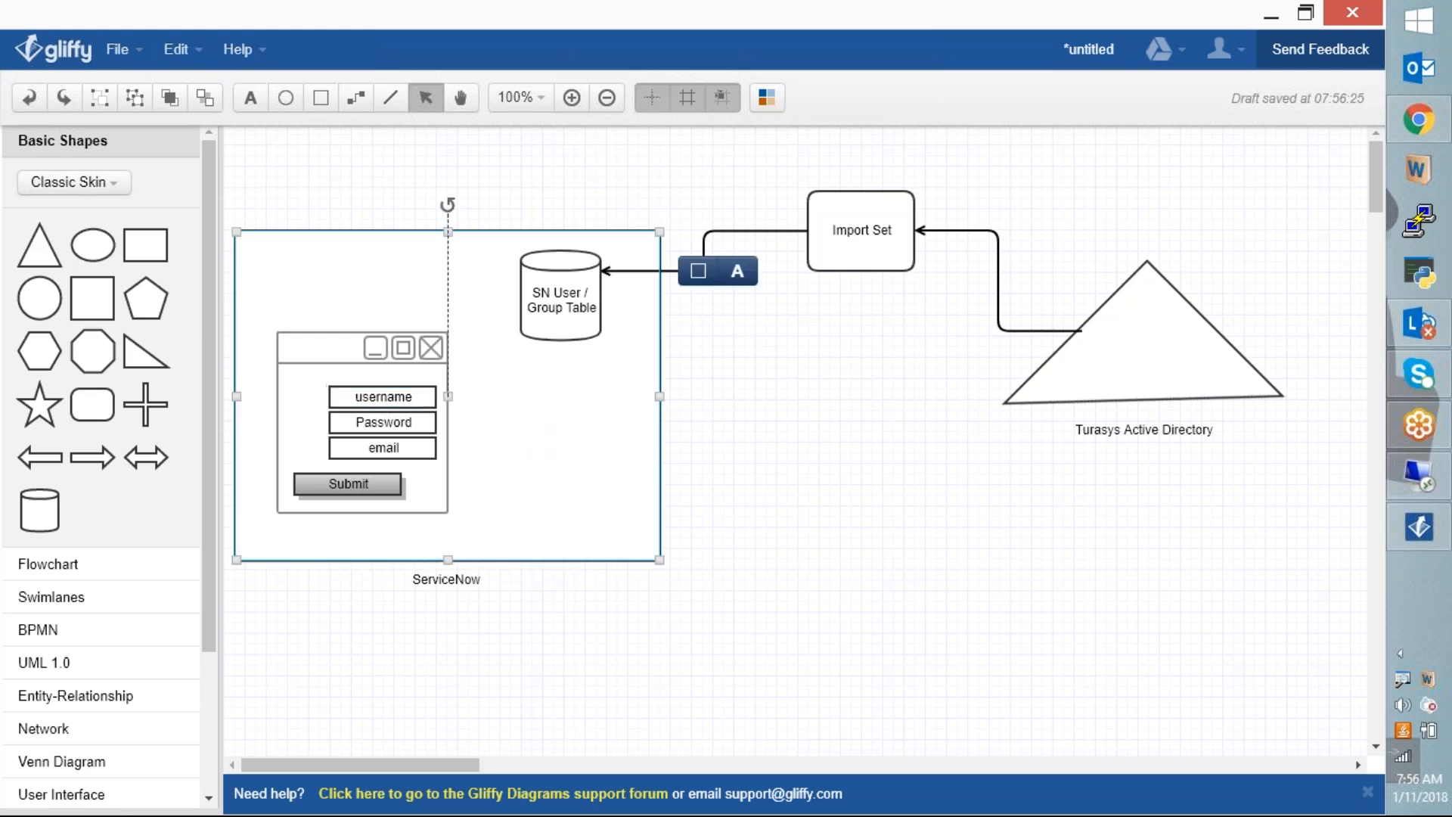
{"action": "left_click", "coordinate": [942, 487]}
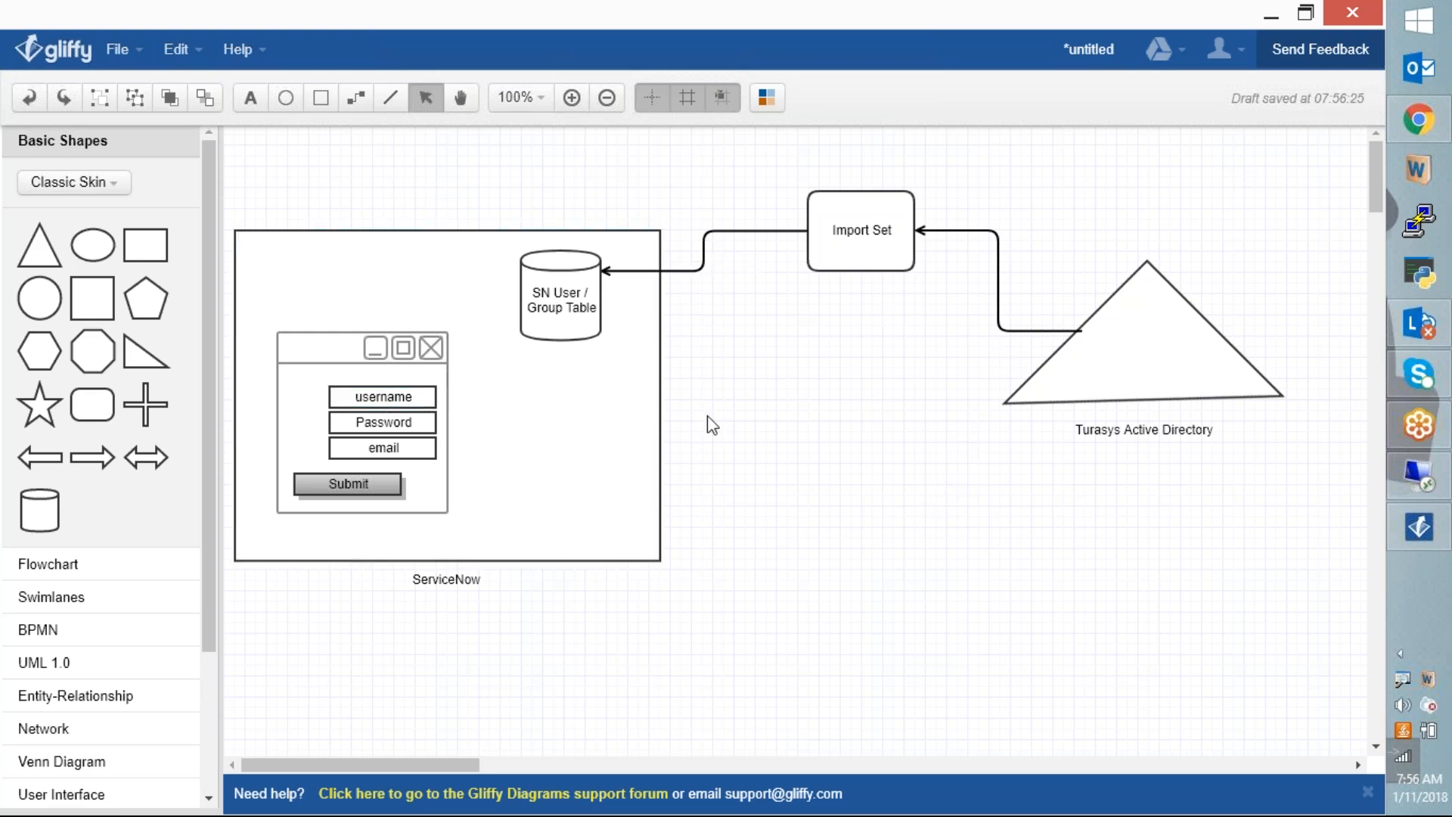
{"action": "left_click", "coordinate": [356, 96]}
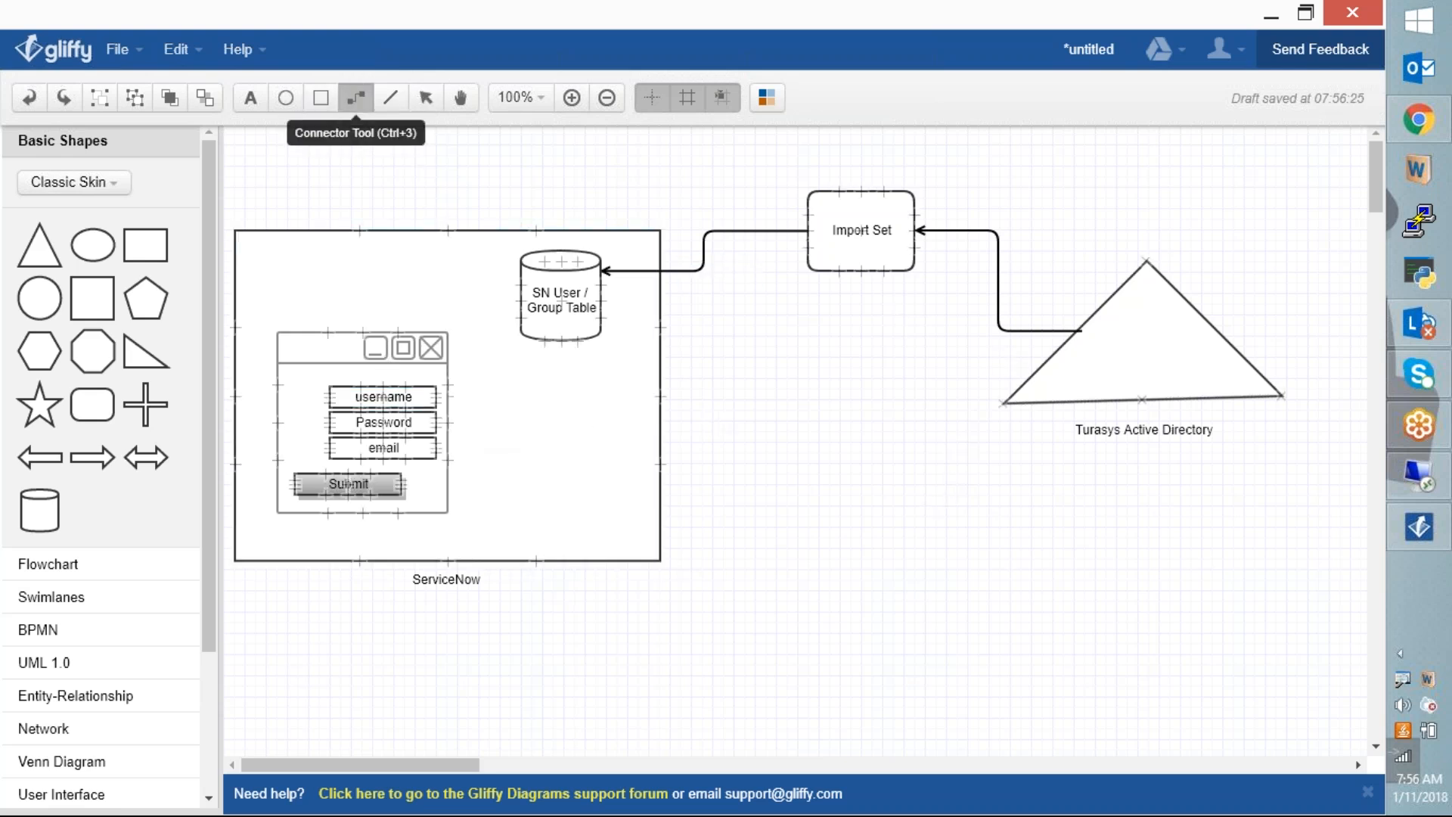
{"action": "left_click_drag", "start_coordinate": [452, 425], "coordinate": [1030, 367]}
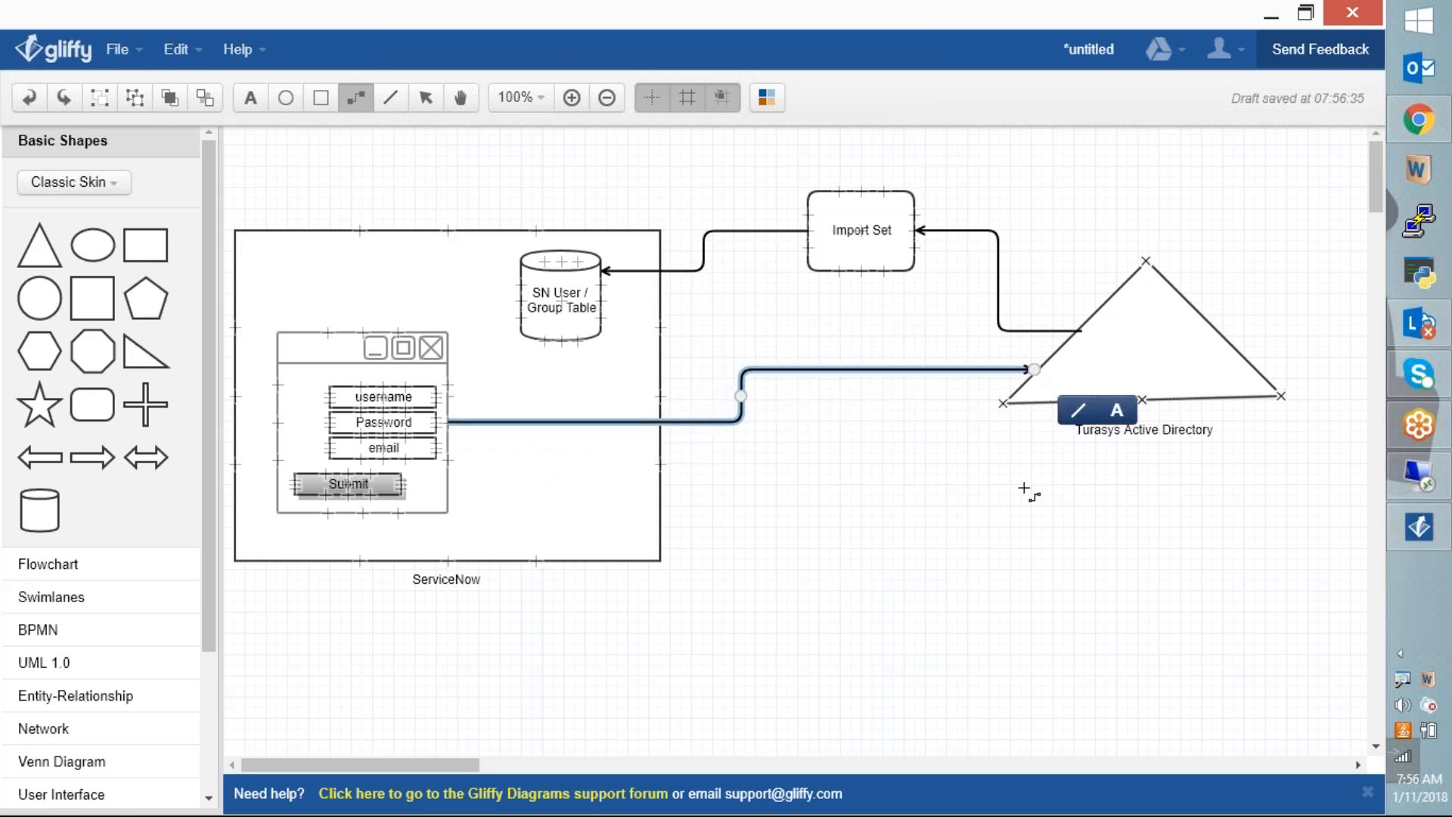
{"action": "left_click", "coordinate": [1005, 524]}
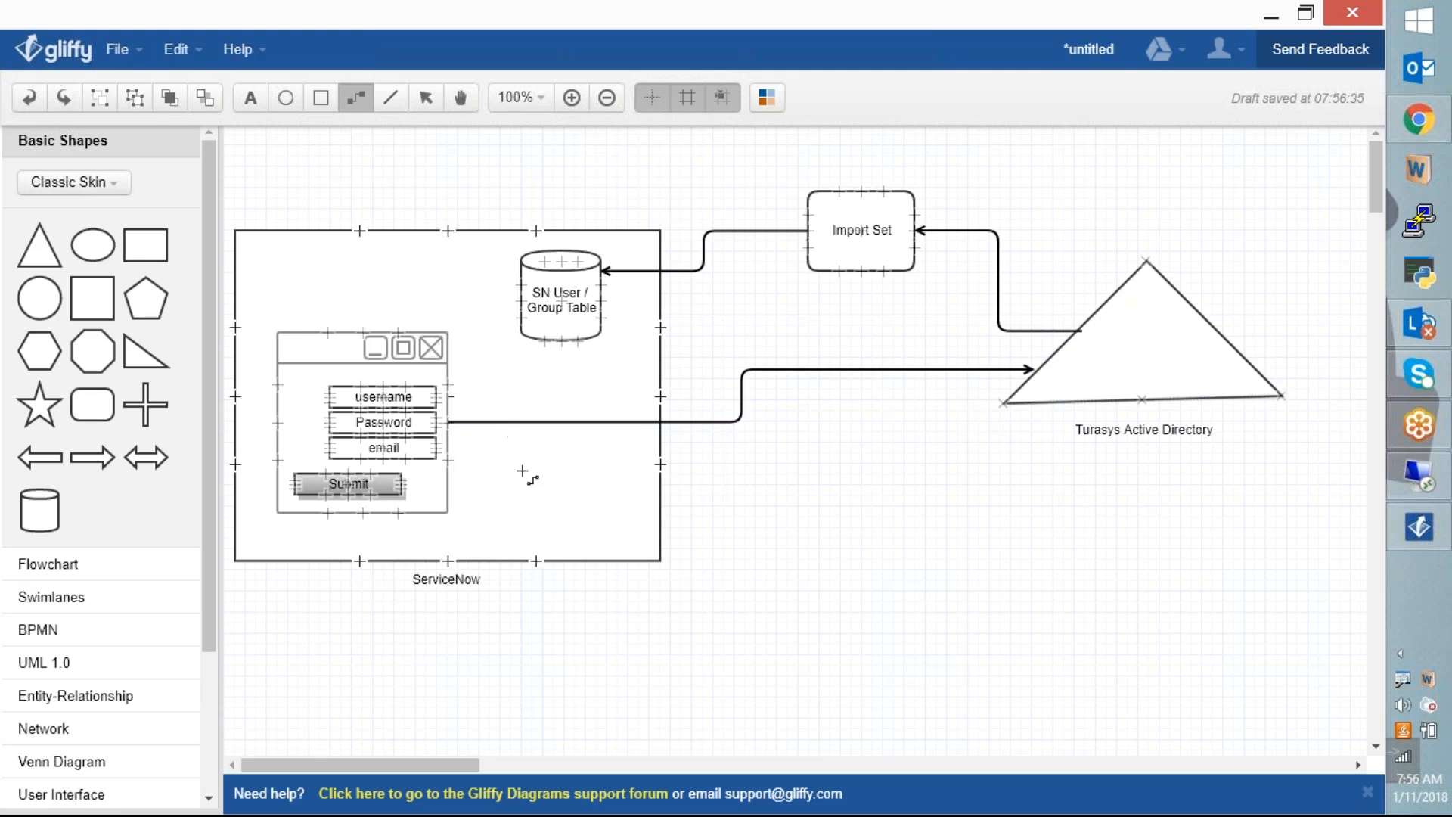
{"action": "key", "text": "Escape"}
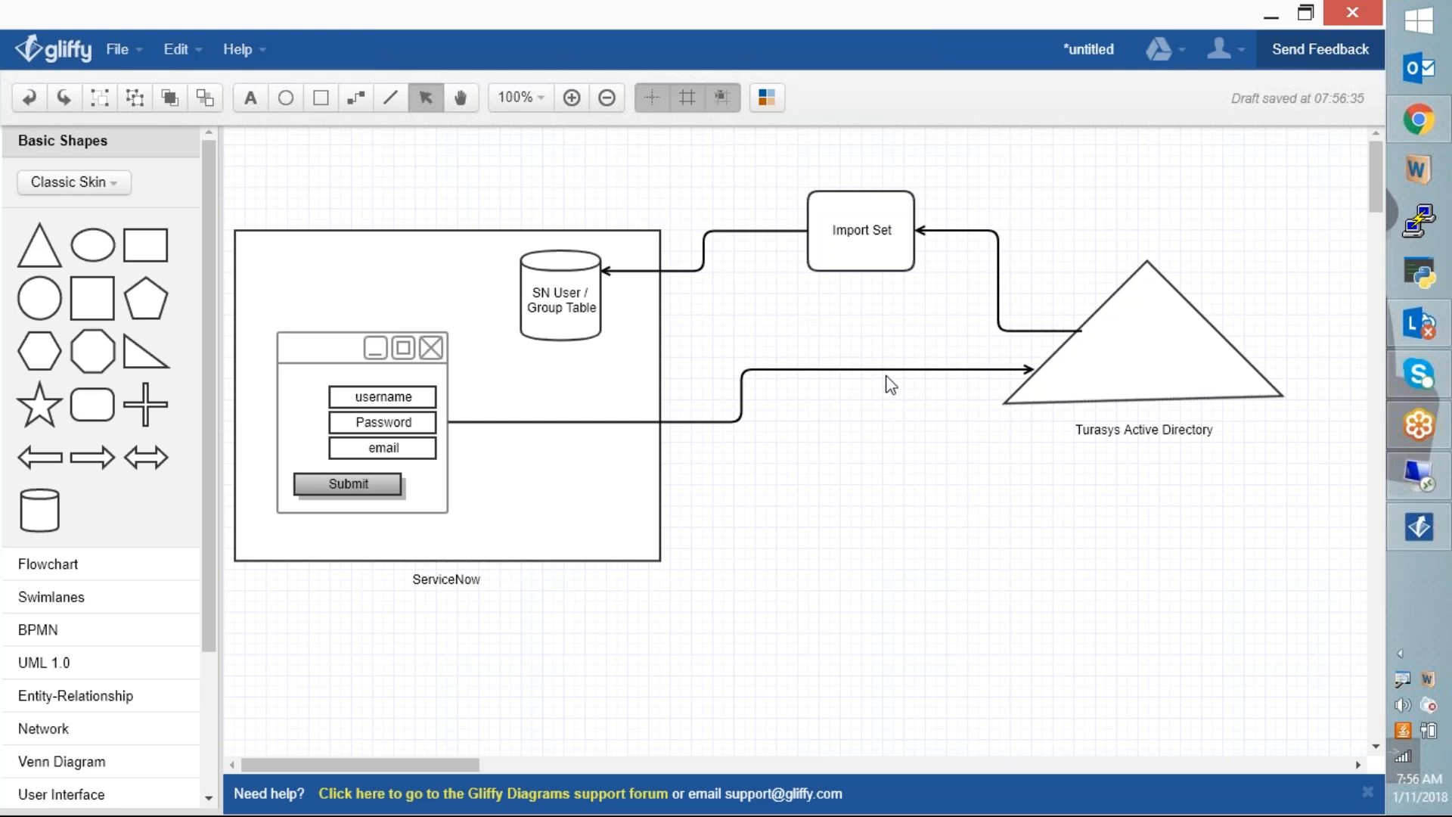
{"action": "left_click", "coordinate": [1027, 371]}
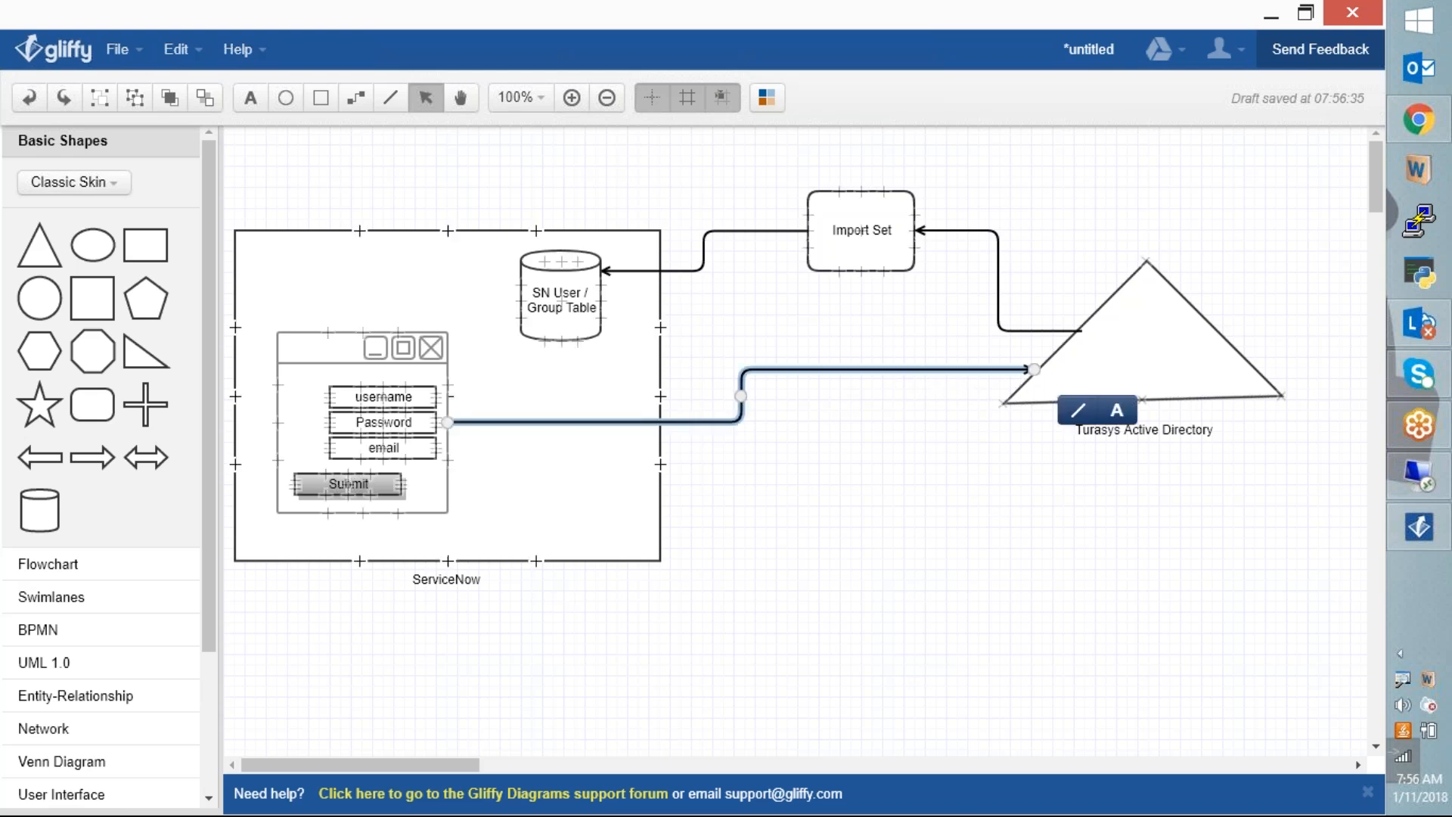
{"action": "key", "text": "Delete"}
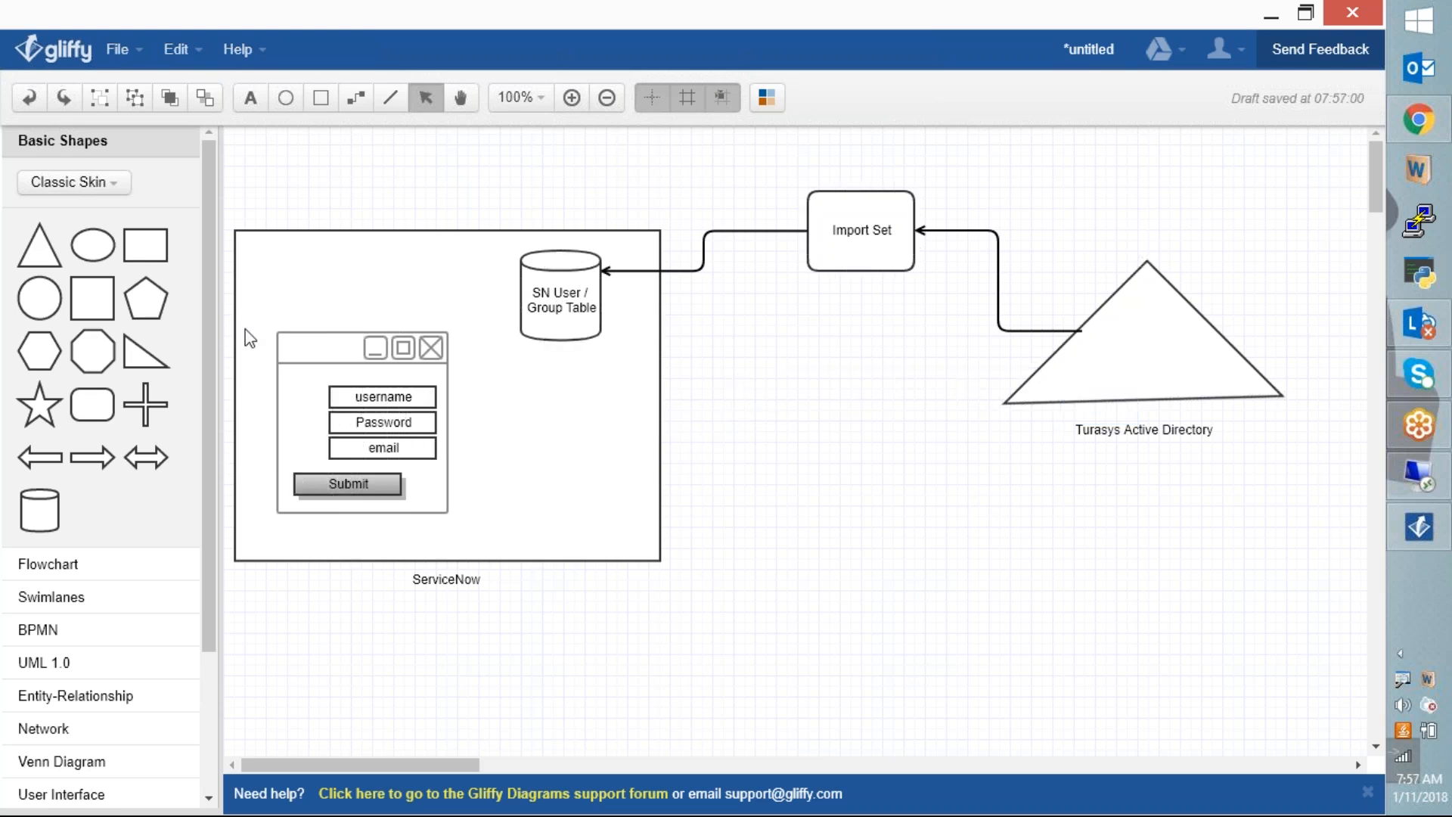
{"action": "left_click", "coordinate": [316, 350]}
{"action": "left_click_drag", "start_coordinate": [316, 350], "coordinate": [272, 281]}
{"action": "left_click", "coordinate": [514, 393]}
{"action": "left_click", "coordinate": [796, 452]}
Step: Place an octagon between ServiceNow and Active Directory labelled 'Orchestration Activities using workflow'
{"action": "left_click", "coordinate": [615, 577]}
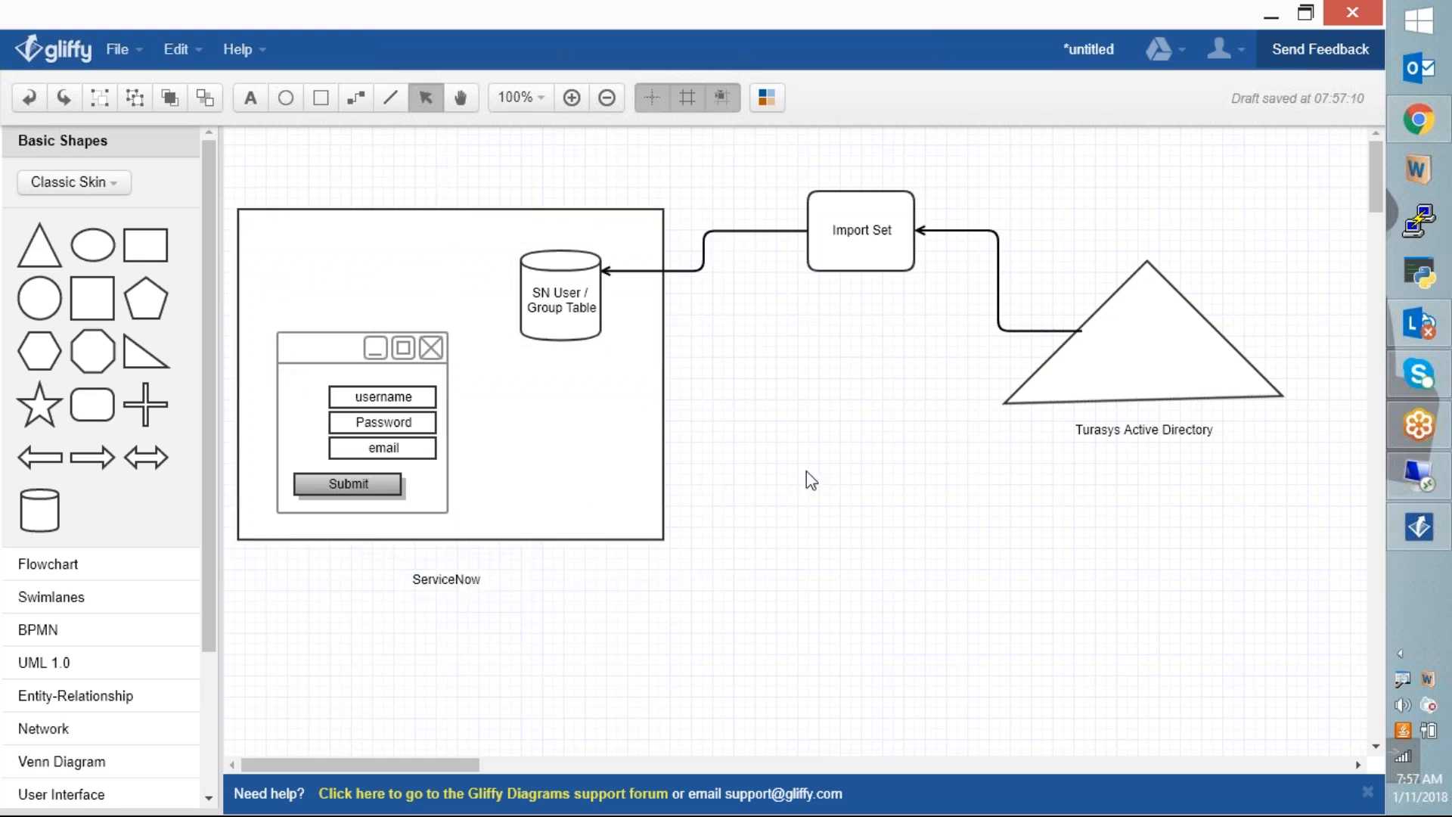
{"action": "left_click_drag", "start_coordinate": [93, 334], "coordinate": [704, 382]}
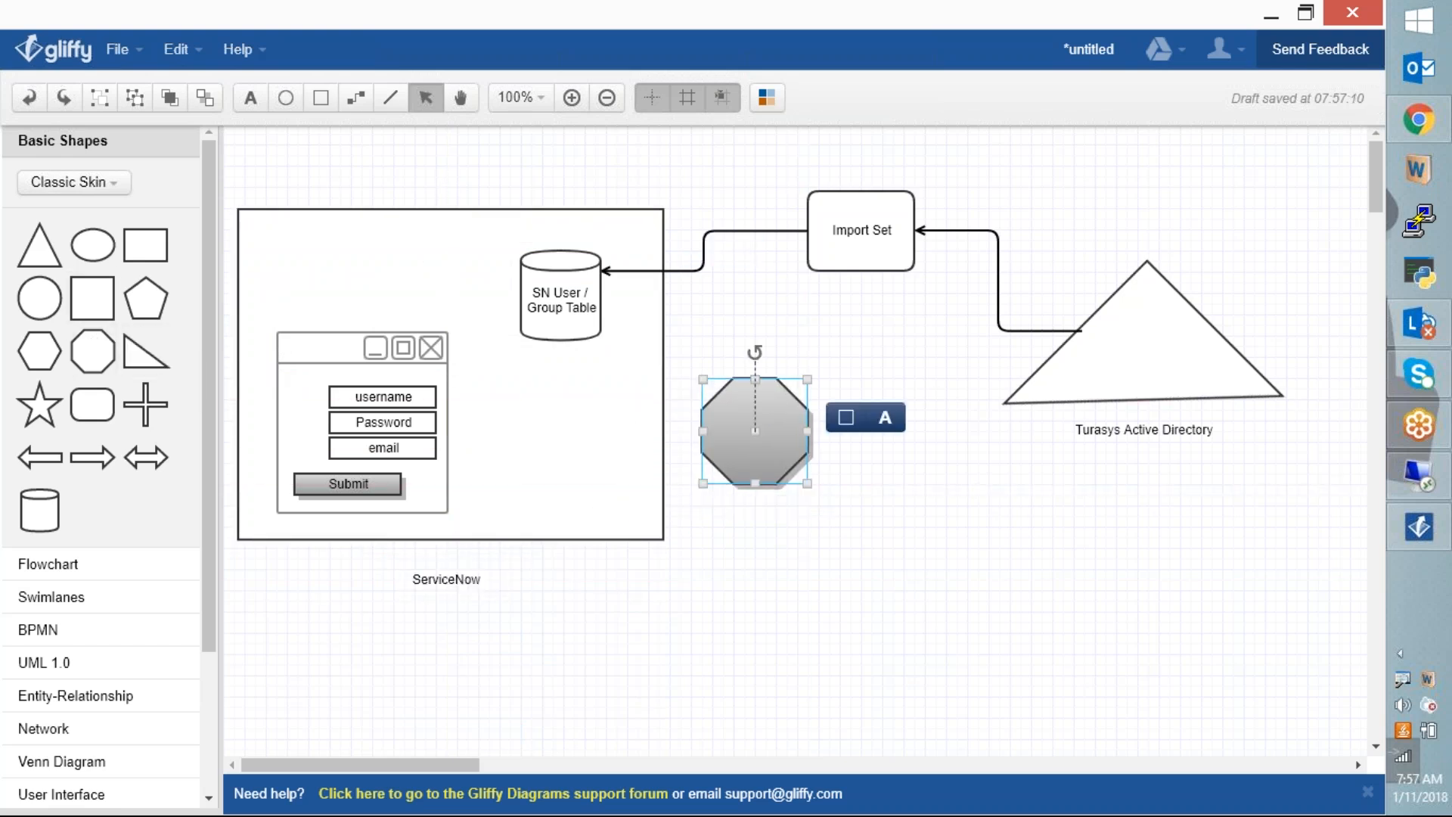
{"action": "left_click", "coordinate": [881, 415]}
{"action": "type", "text": "Orches"}
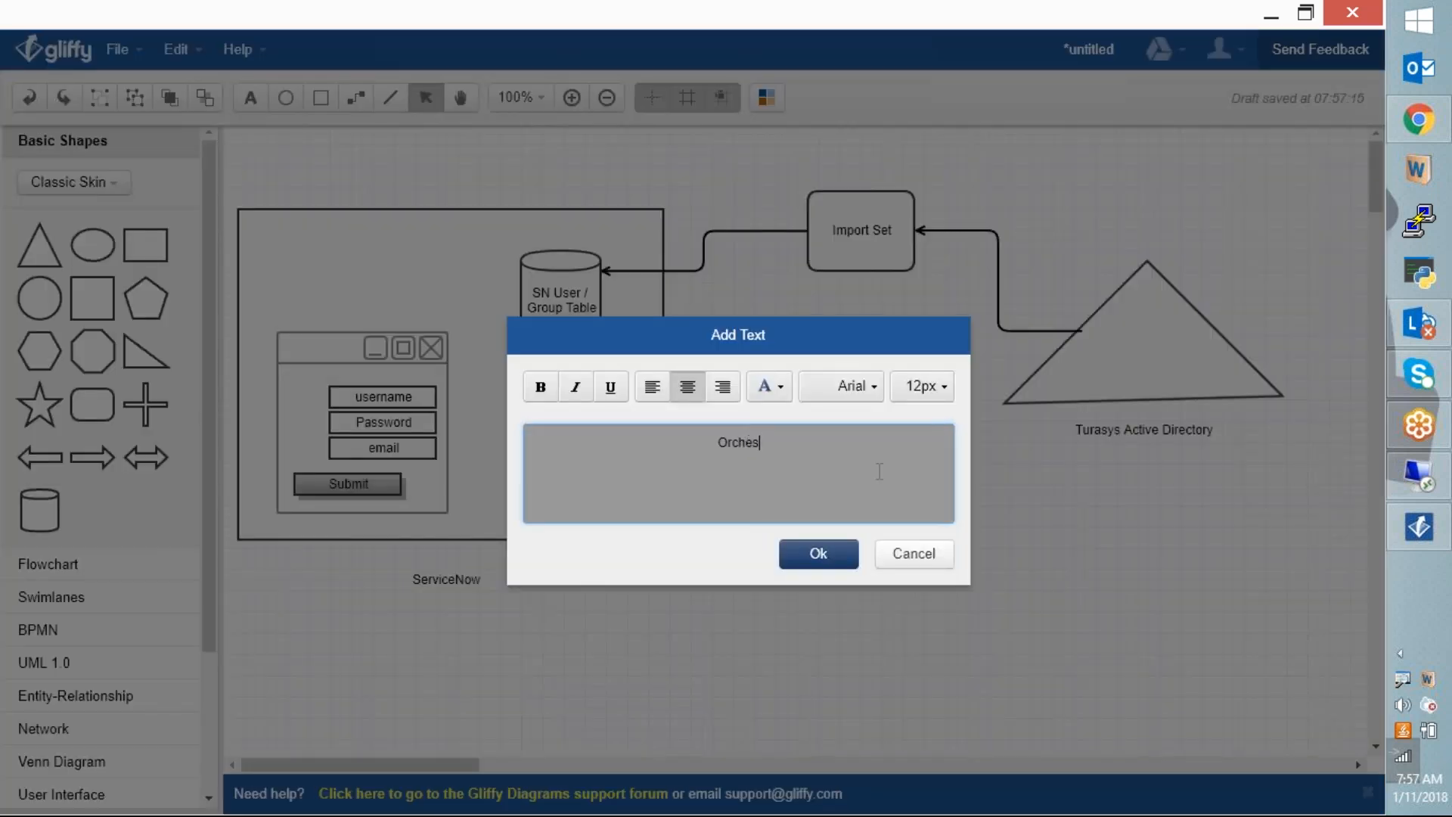
{"action": "type", "text": "taation Activities usi"}
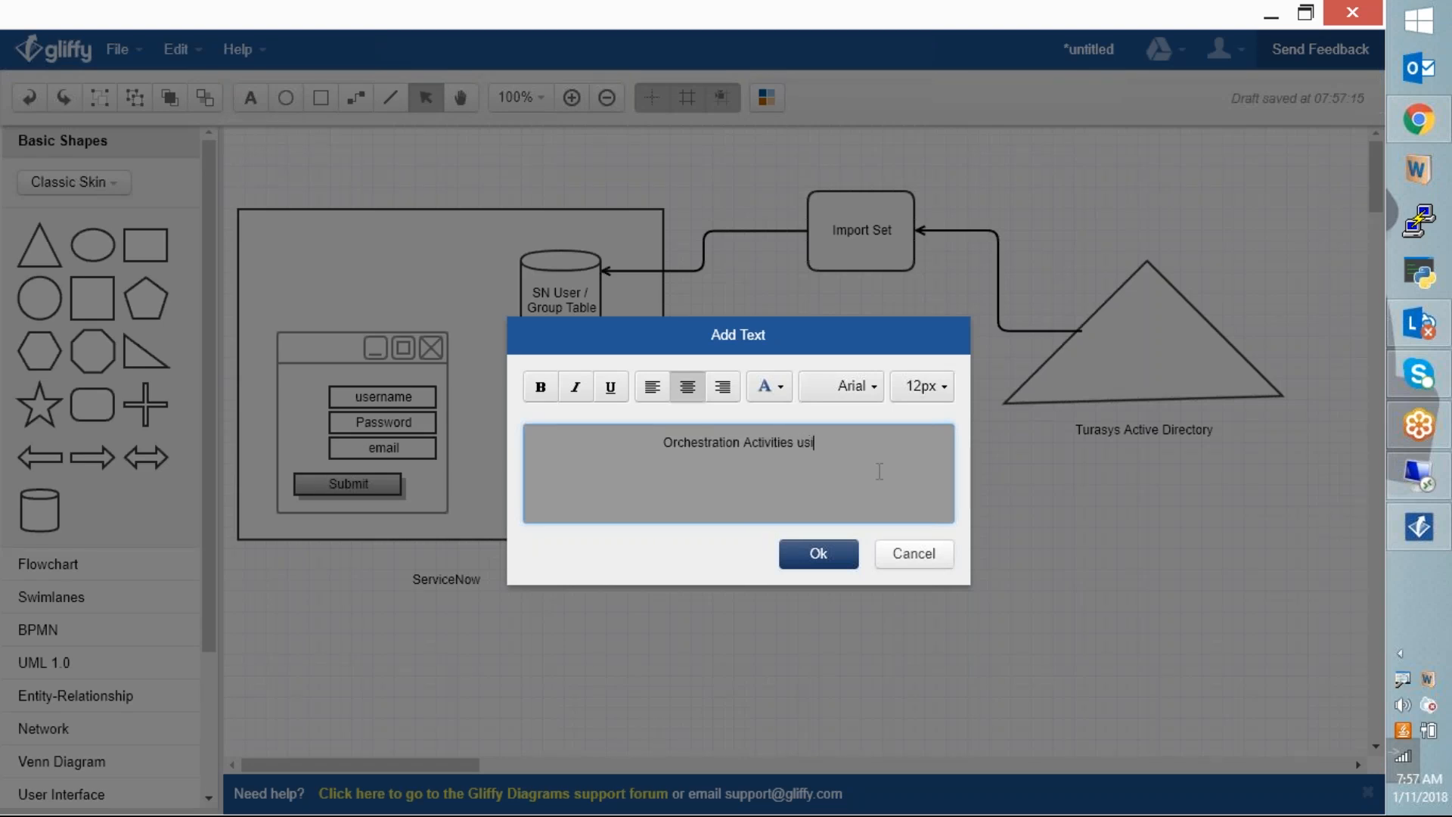
{"action": "type", "text": "ng workflow"}
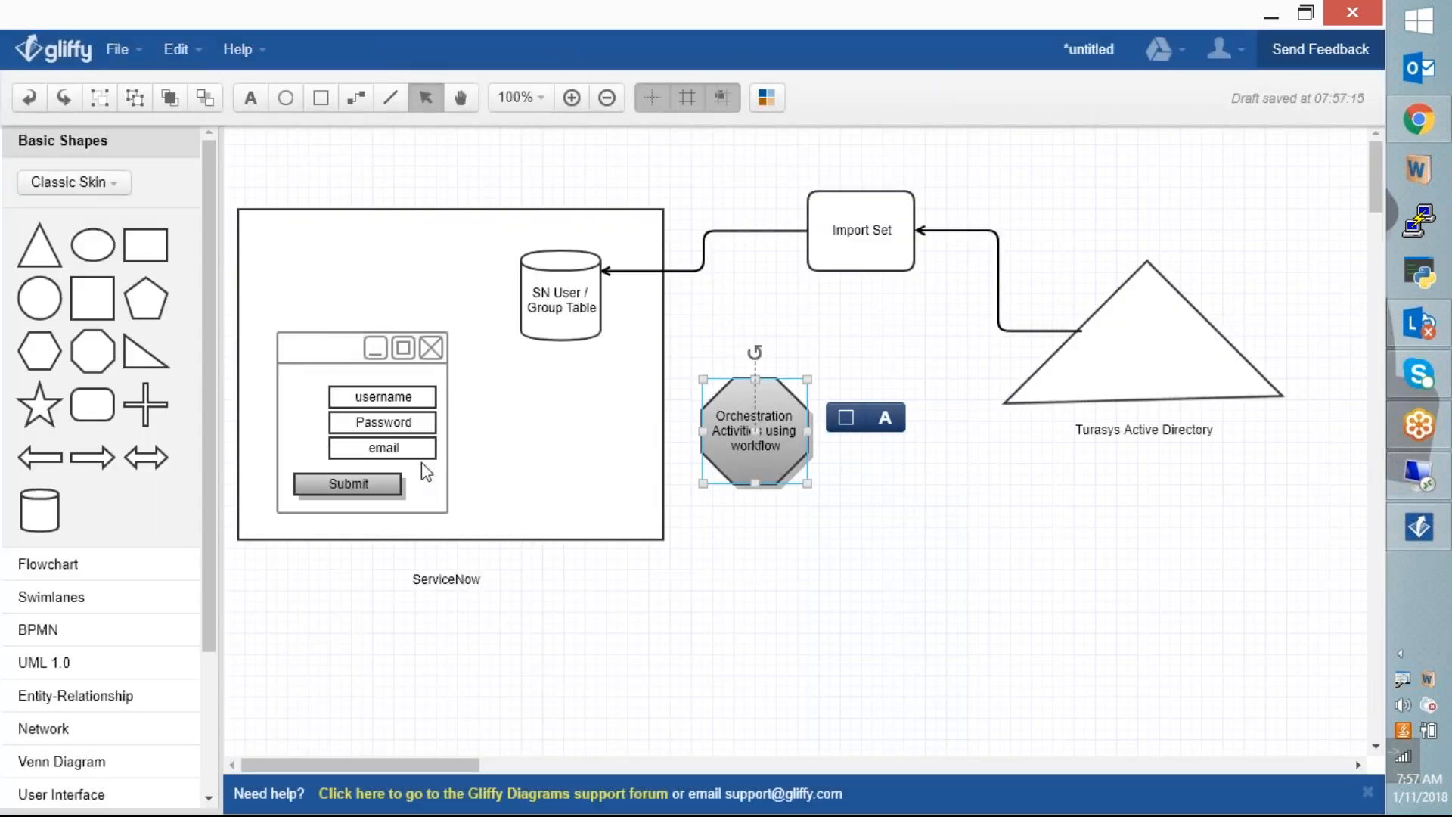
{"action": "left_click", "coordinate": [760, 597]}
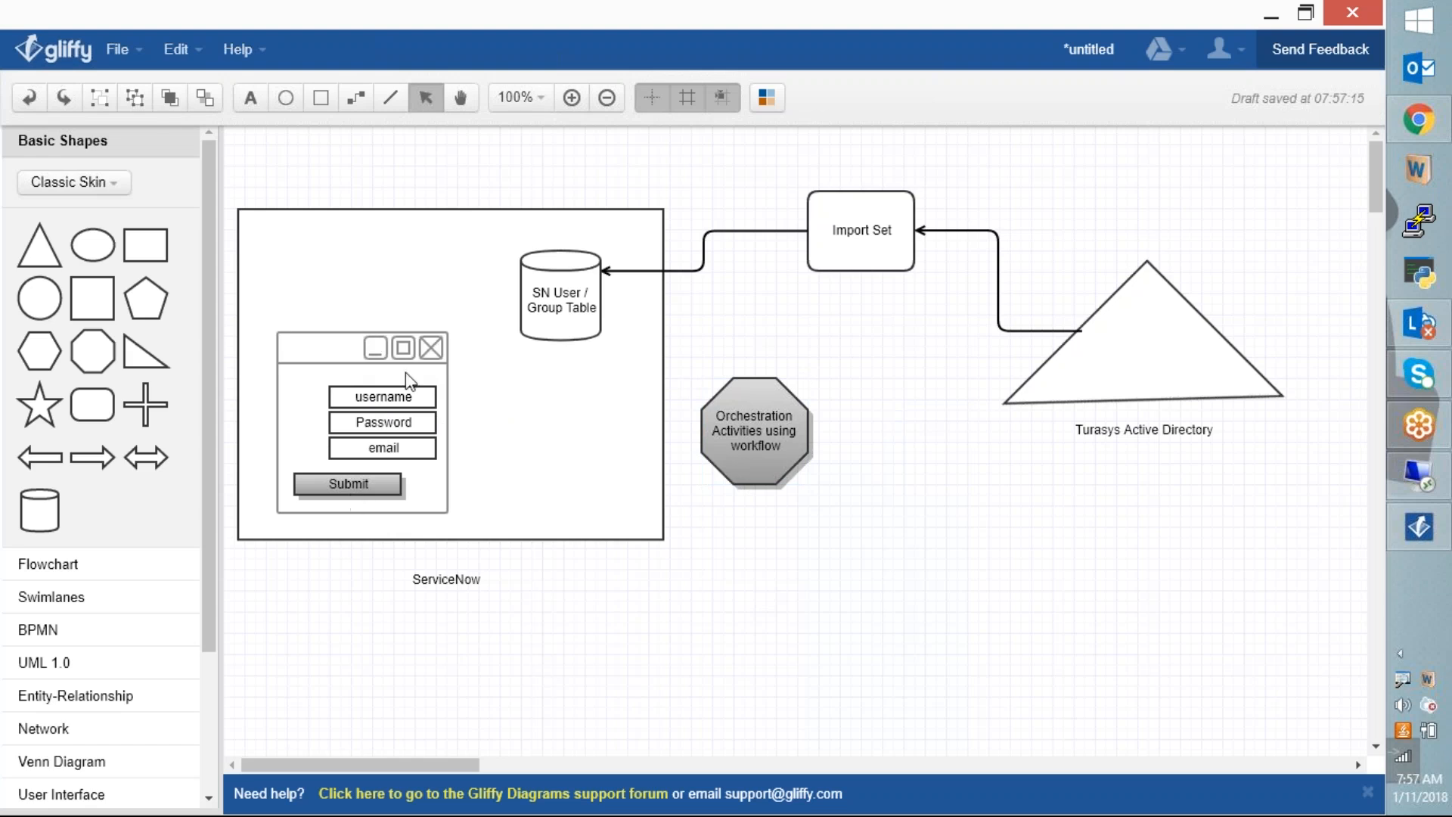
Step: Draw a connector from the login form to the Orchestration octagon
{"action": "left_click", "coordinate": [358, 102]}
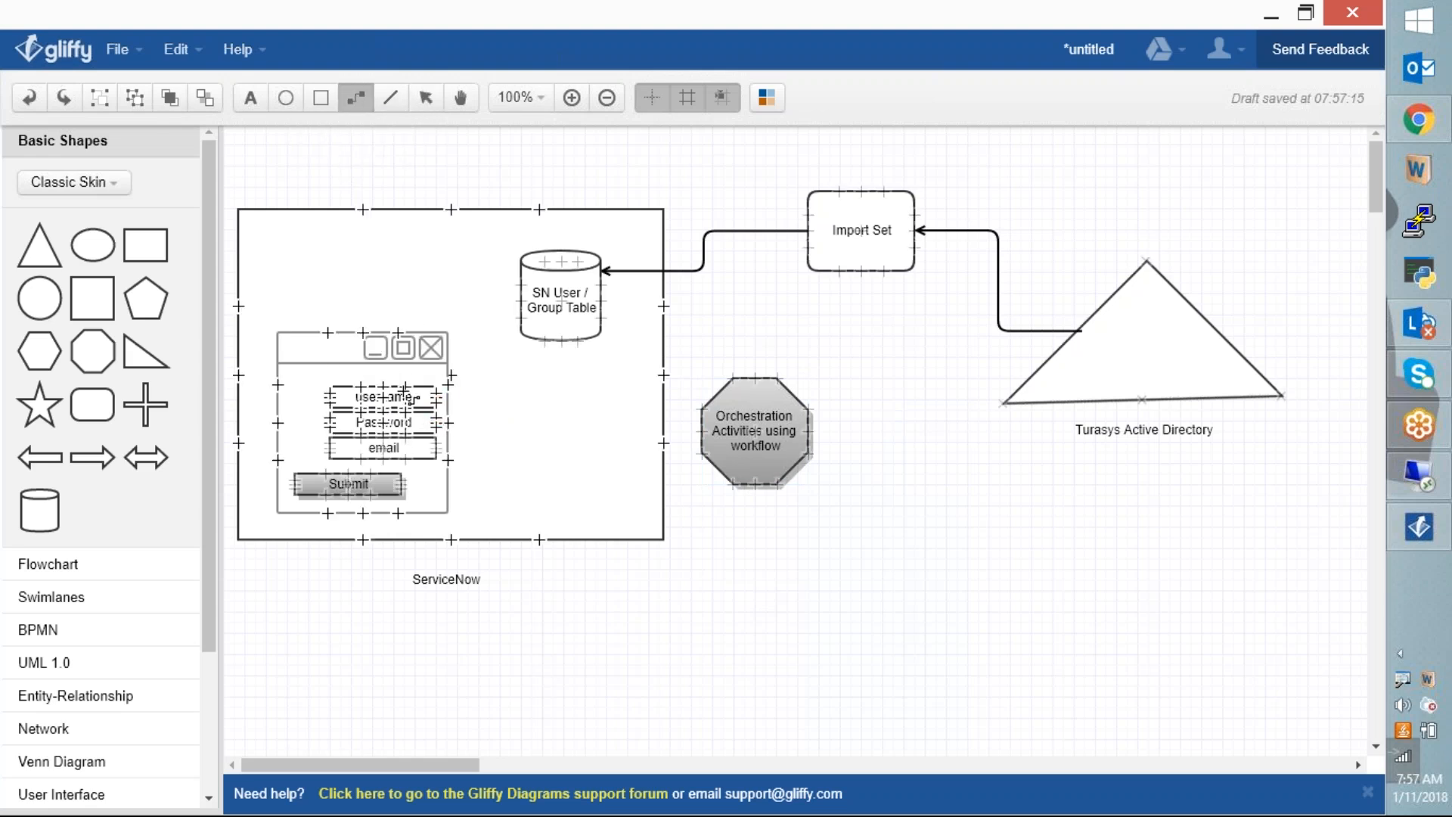
{"action": "left_click_drag", "start_coordinate": [451, 423], "coordinate": [690, 434]}
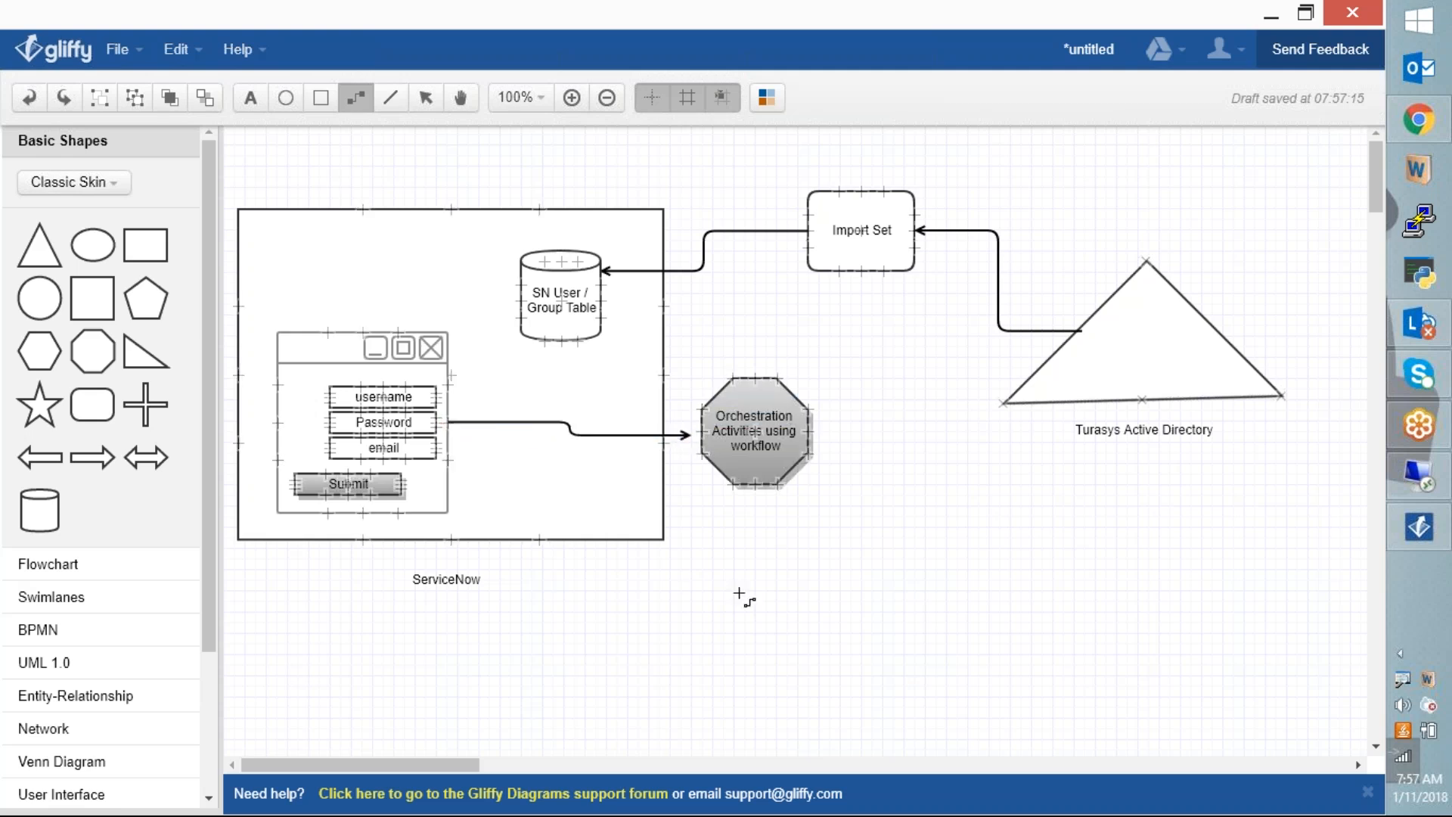
{"action": "key", "text": "Escape"}
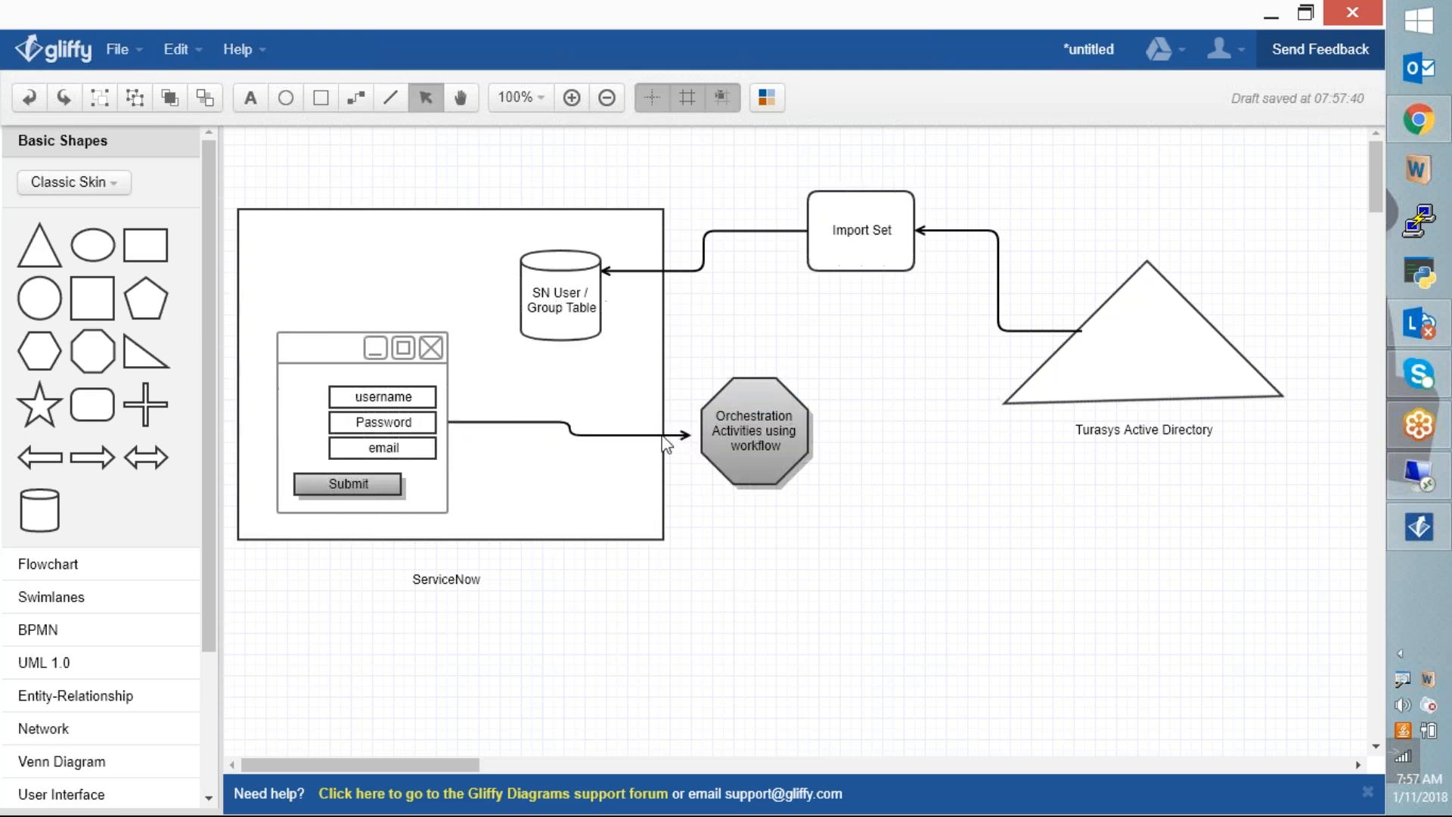
Step: Nudge the Orchestration Activities octagon slightly left
{"action": "left_click", "coordinate": [760, 447]}
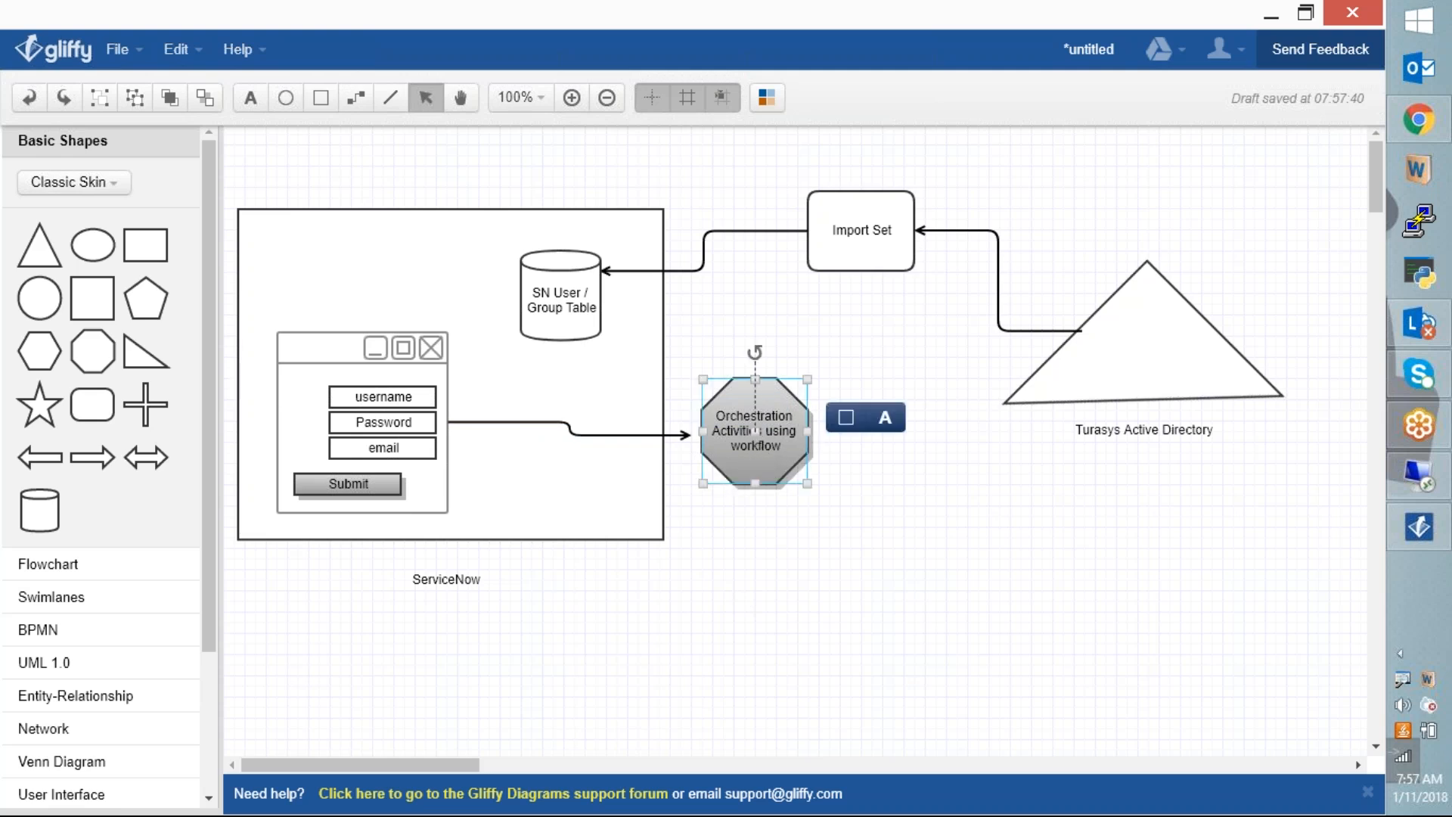
{"action": "left_click_drag", "start_coordinate": [755, 429], "coordinate": [744, 429]}
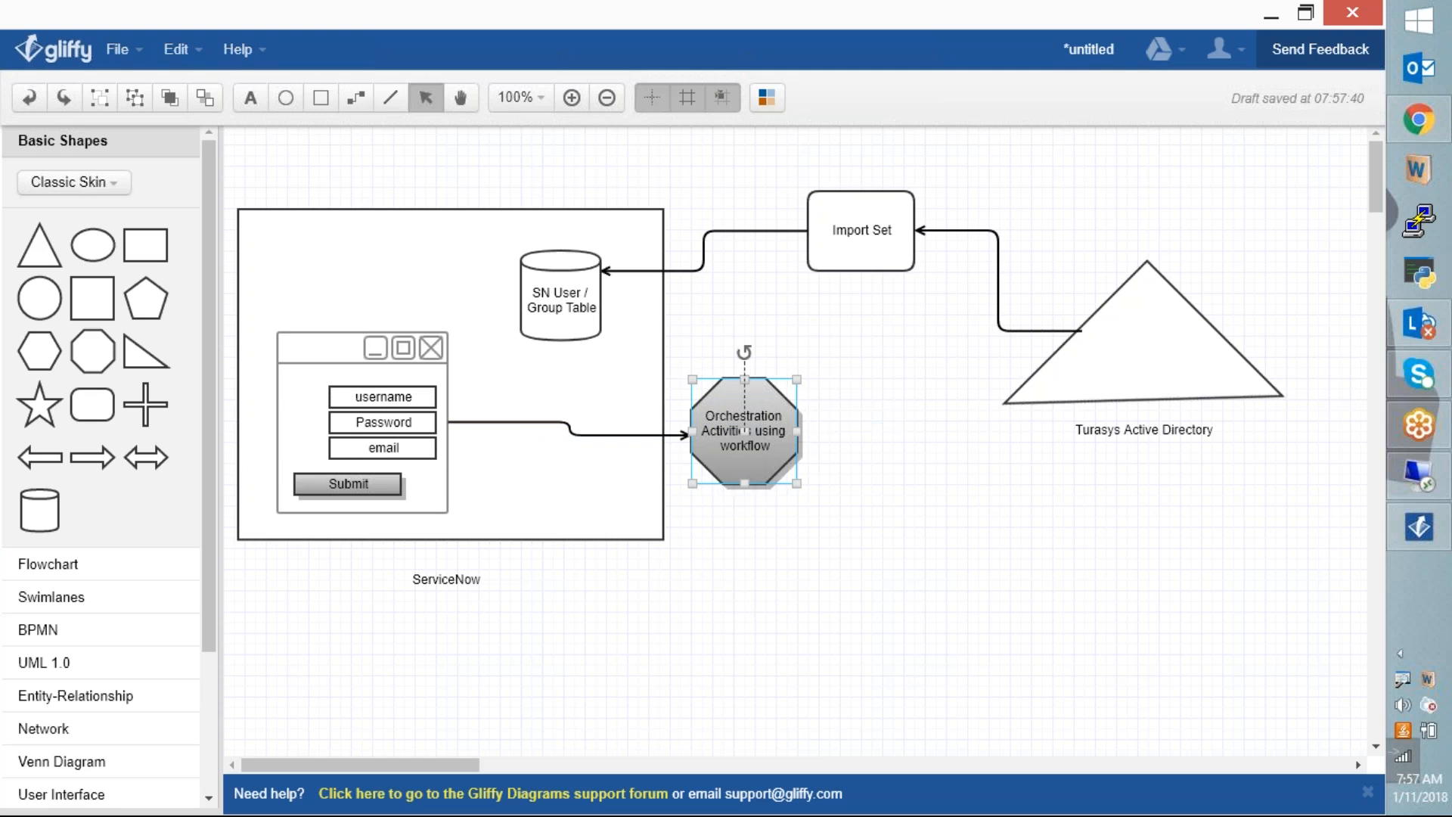
{"action": "left_click", "coordinate": [817, 639]}
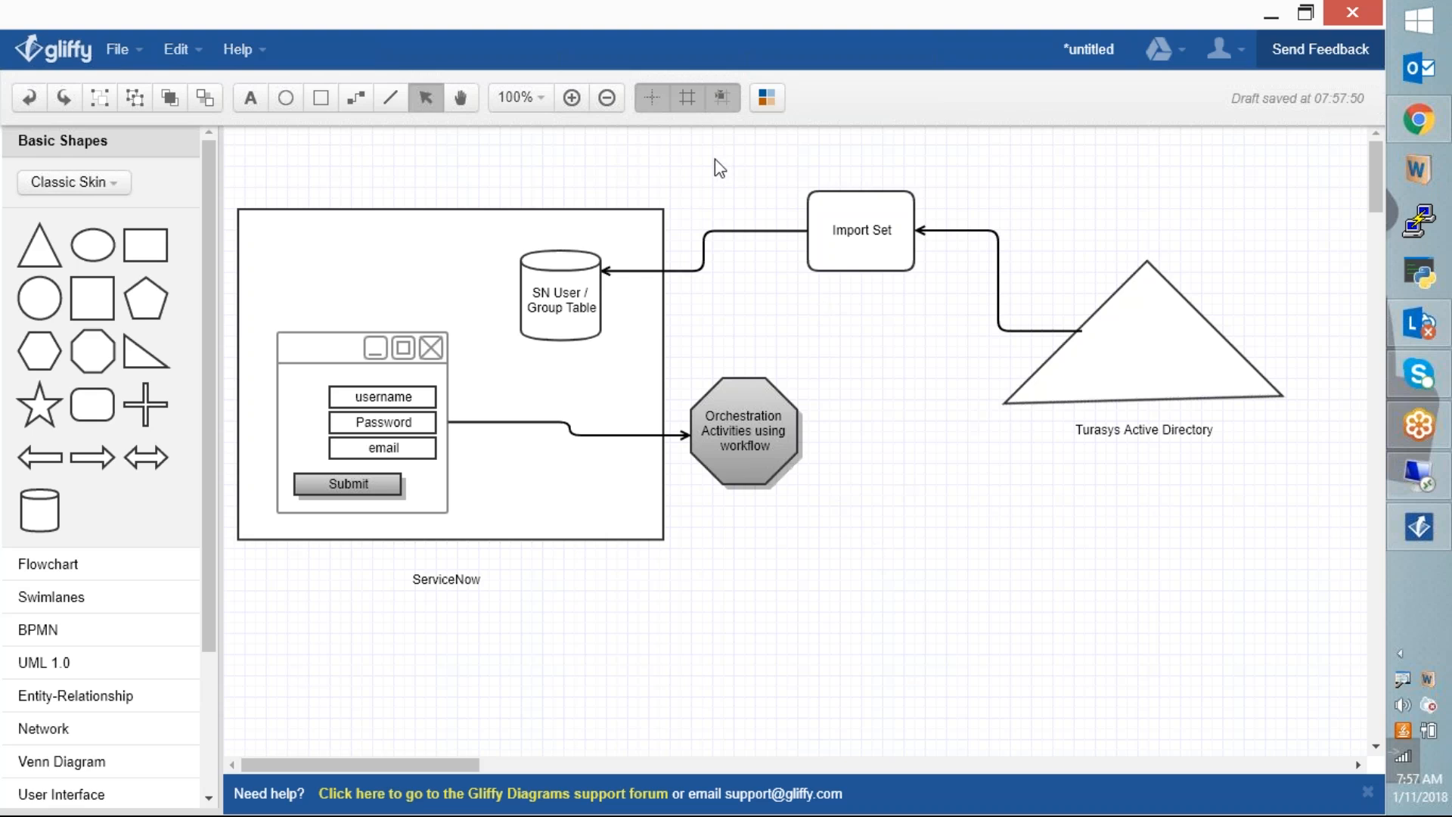
Step: Filter the ServiceNow navigator for 'workflow' and launch the Workflow Editor in a new tab
{"action": "left_click", "coordinate": [1418, 119]}
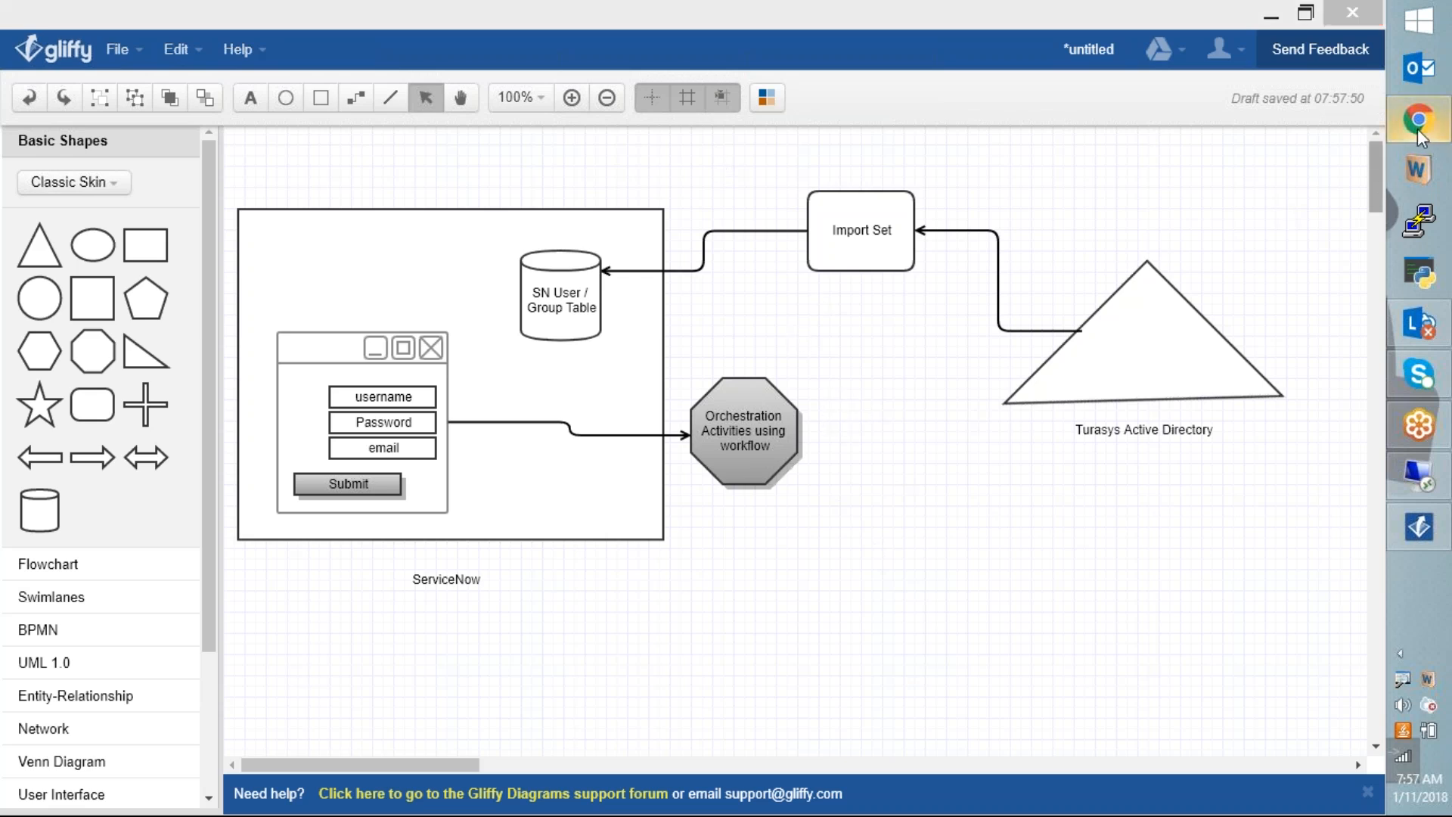
{"action": "left_click", "coordinate": [61, 179]}
{"action": "type", "text": "workflow"}
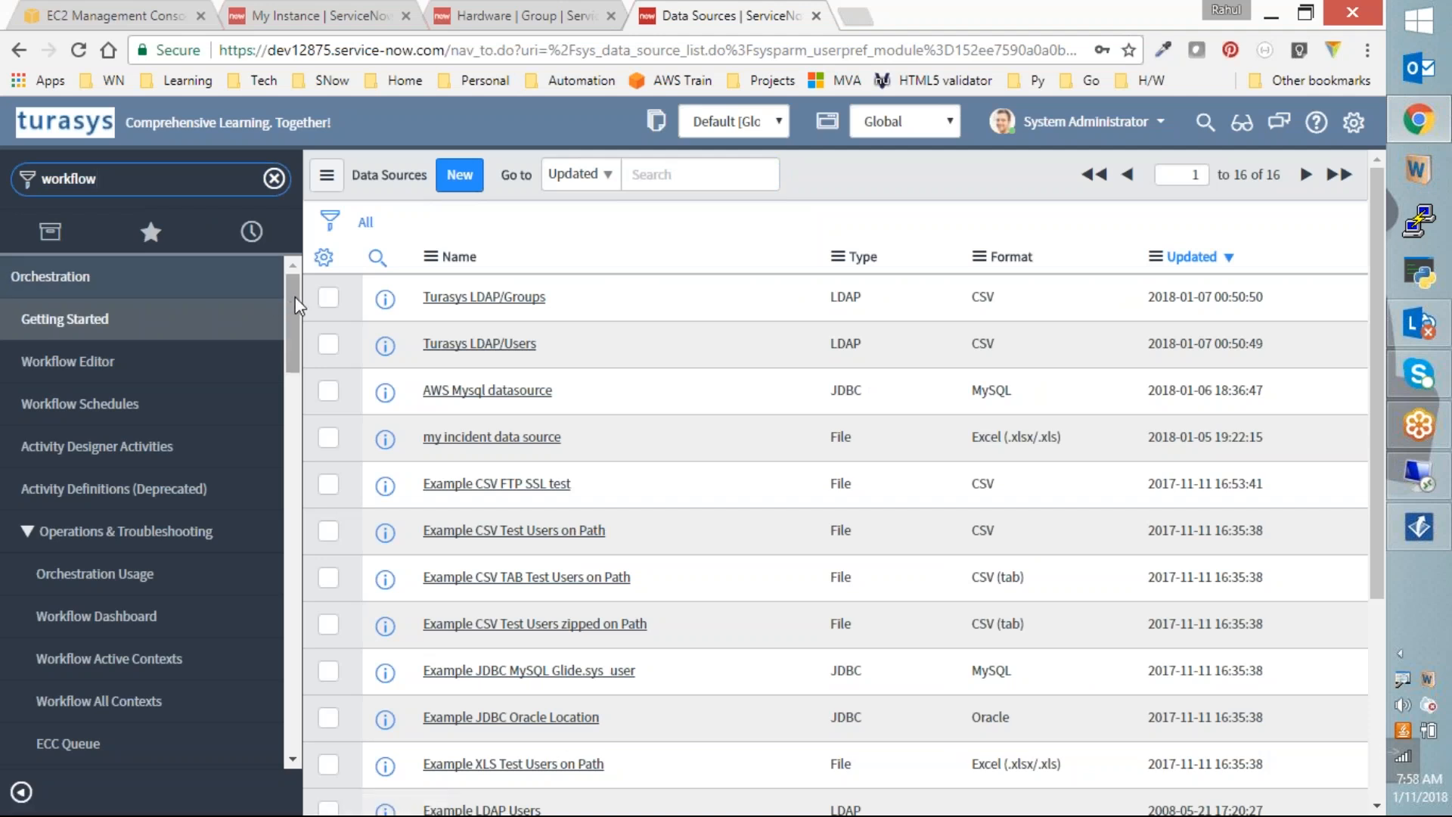
{"action": "left_click", "coordinate": [227, 362]}
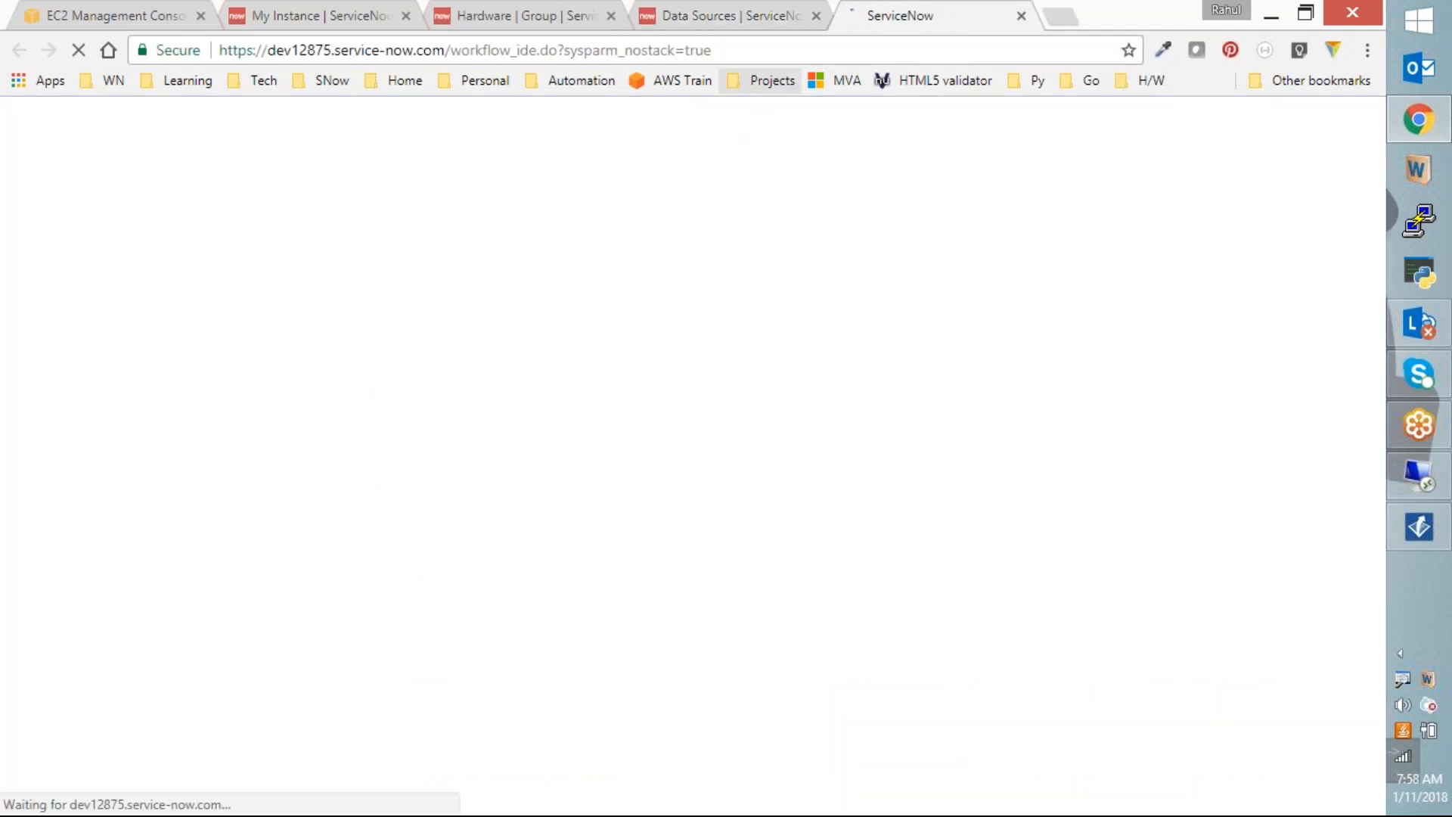
Step: Check the other browser tabs while the Workflow Editor loads, ending on the Gliffy diagram
{"action": "left_click", "coordinate": [726, 15]}
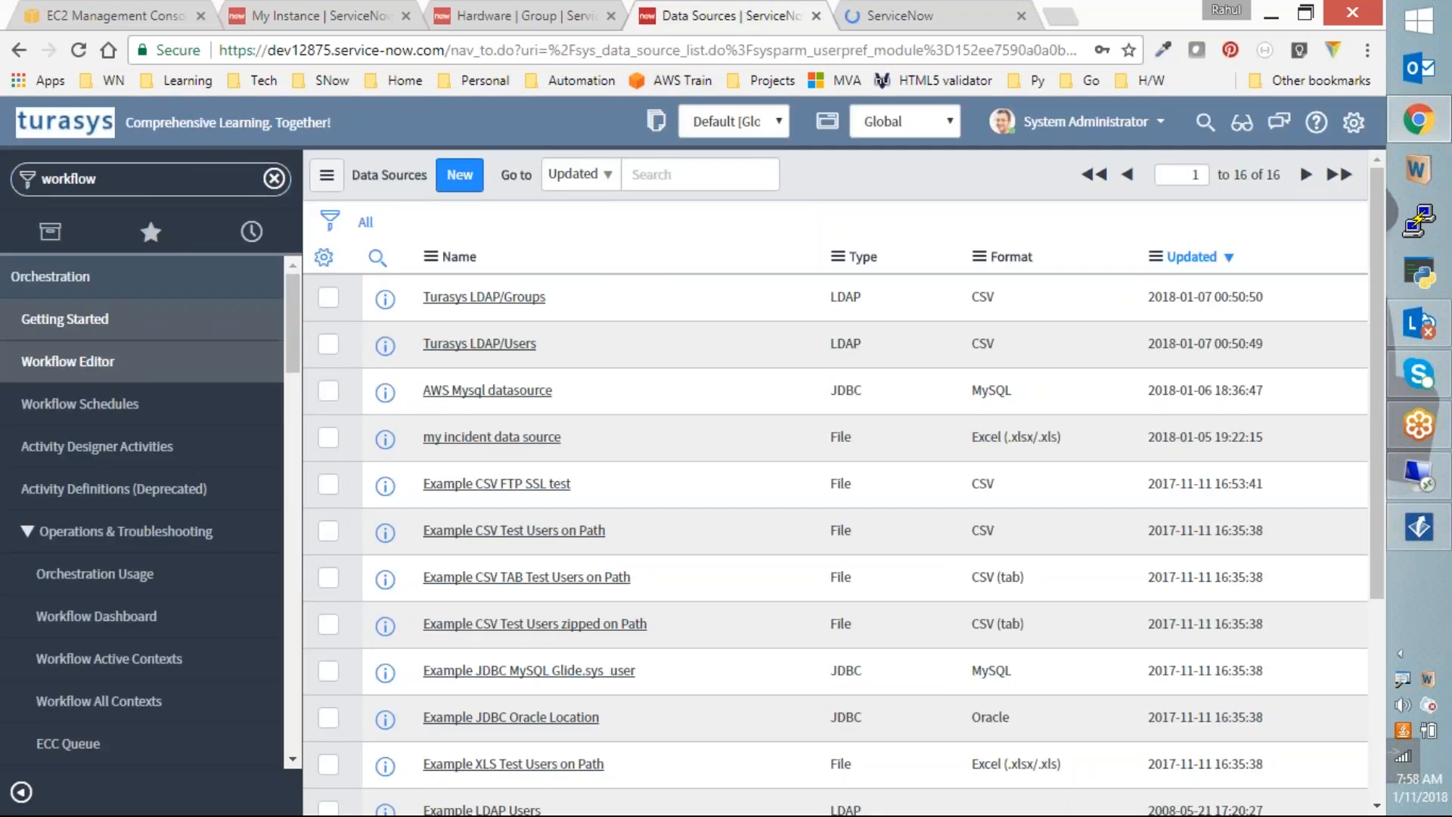
{"action": "left_click", "coordinate": [976, 9]}
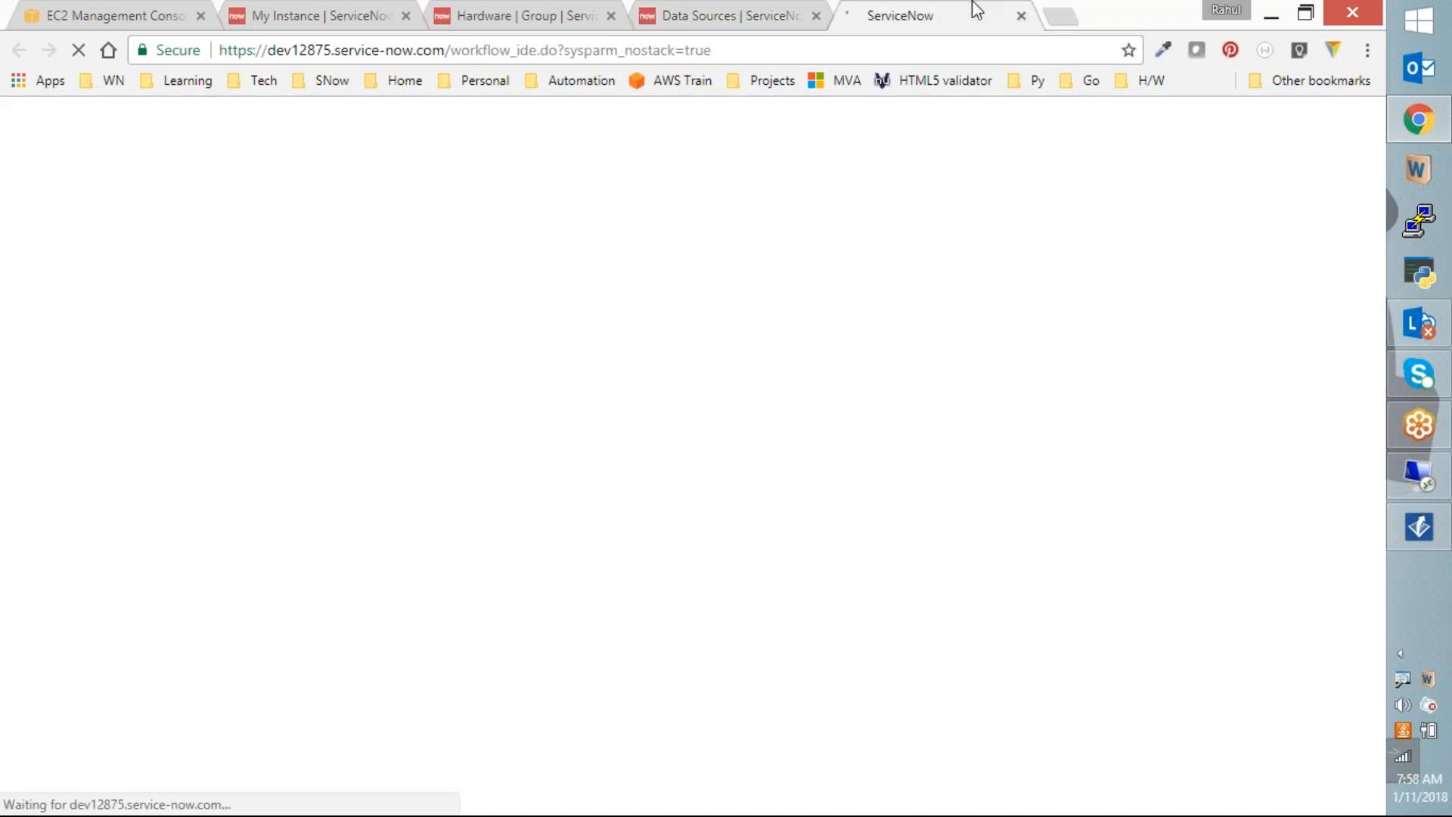
{"action": "left_click", "coordinate": [796, 20]}
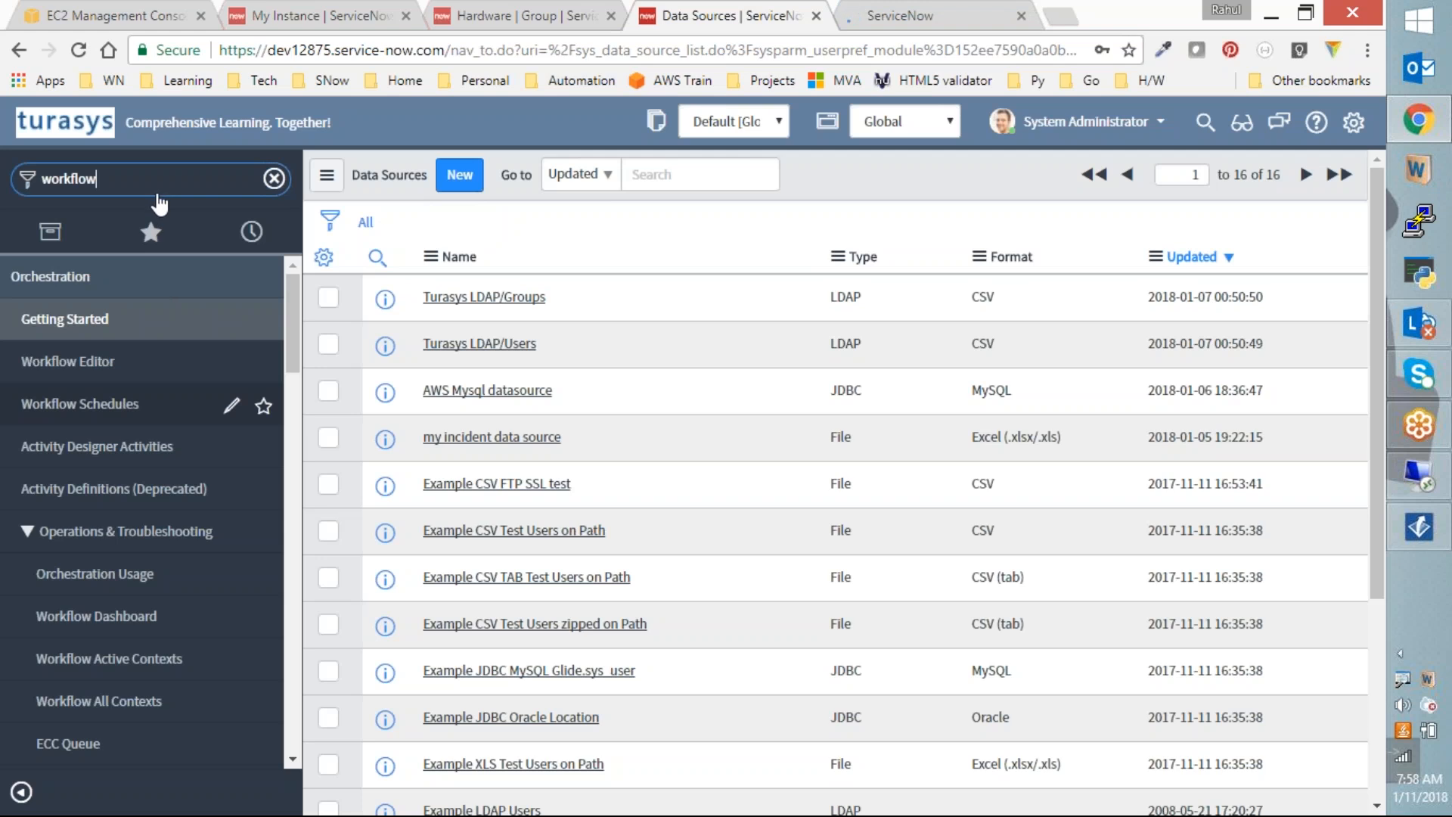
{"action": "left_click", "coordinate": [909, 25]}
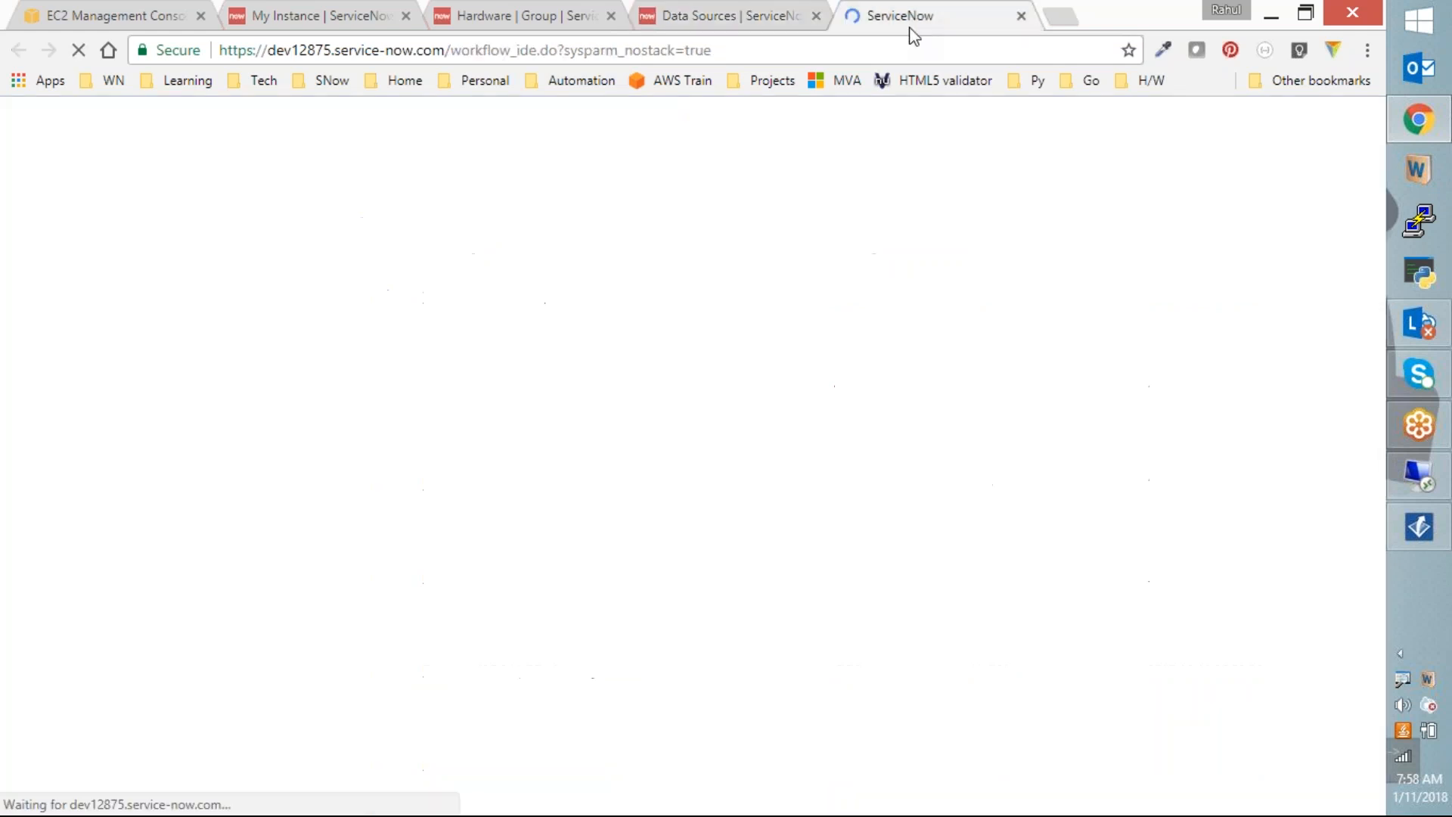
{"action": "left_click", "coordinate": [597, 19]}
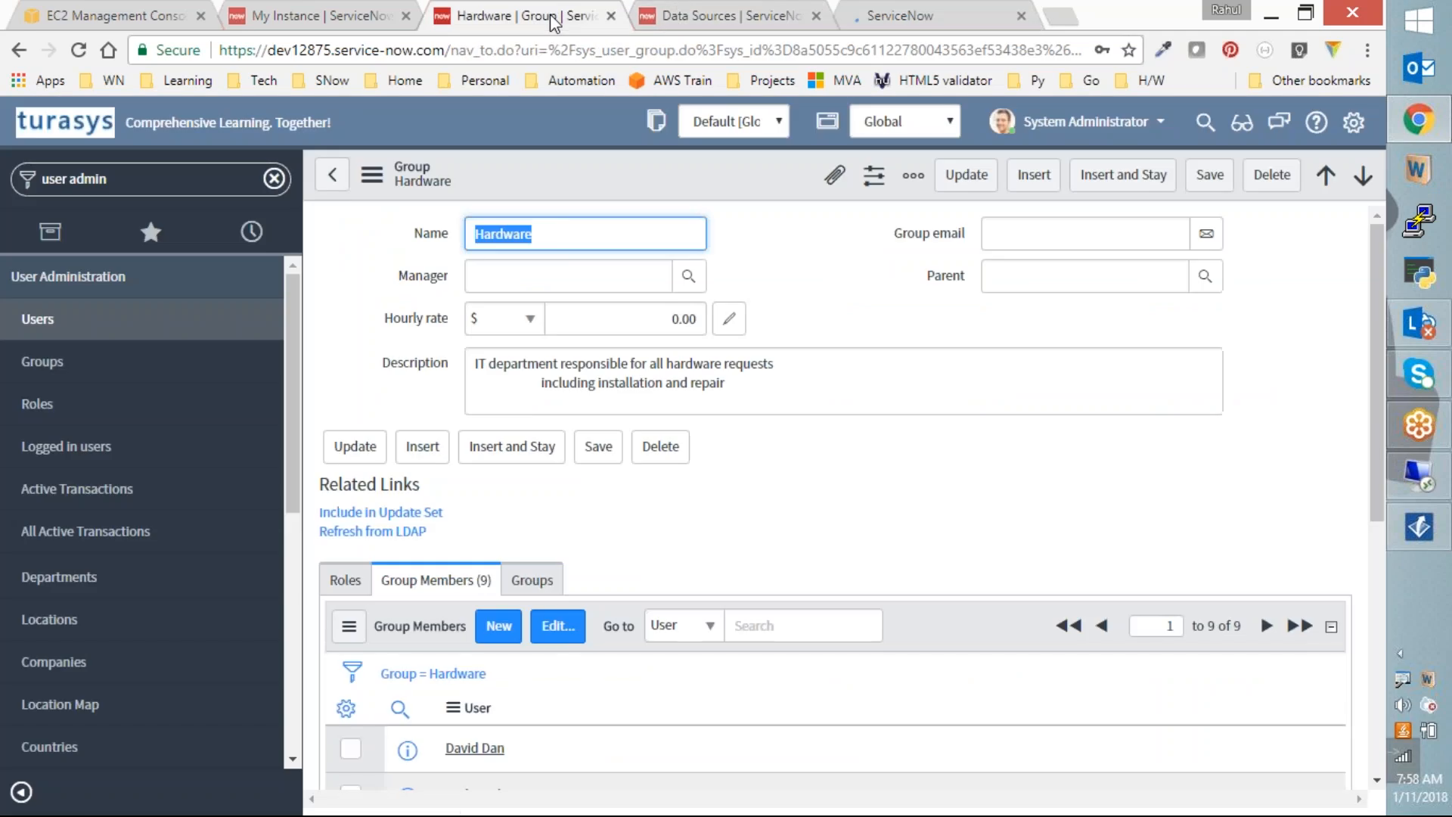
{"action": "left_click", "coordinate": [752, 14]}
{"action": "left_click", "coordinate": [930, 15]}
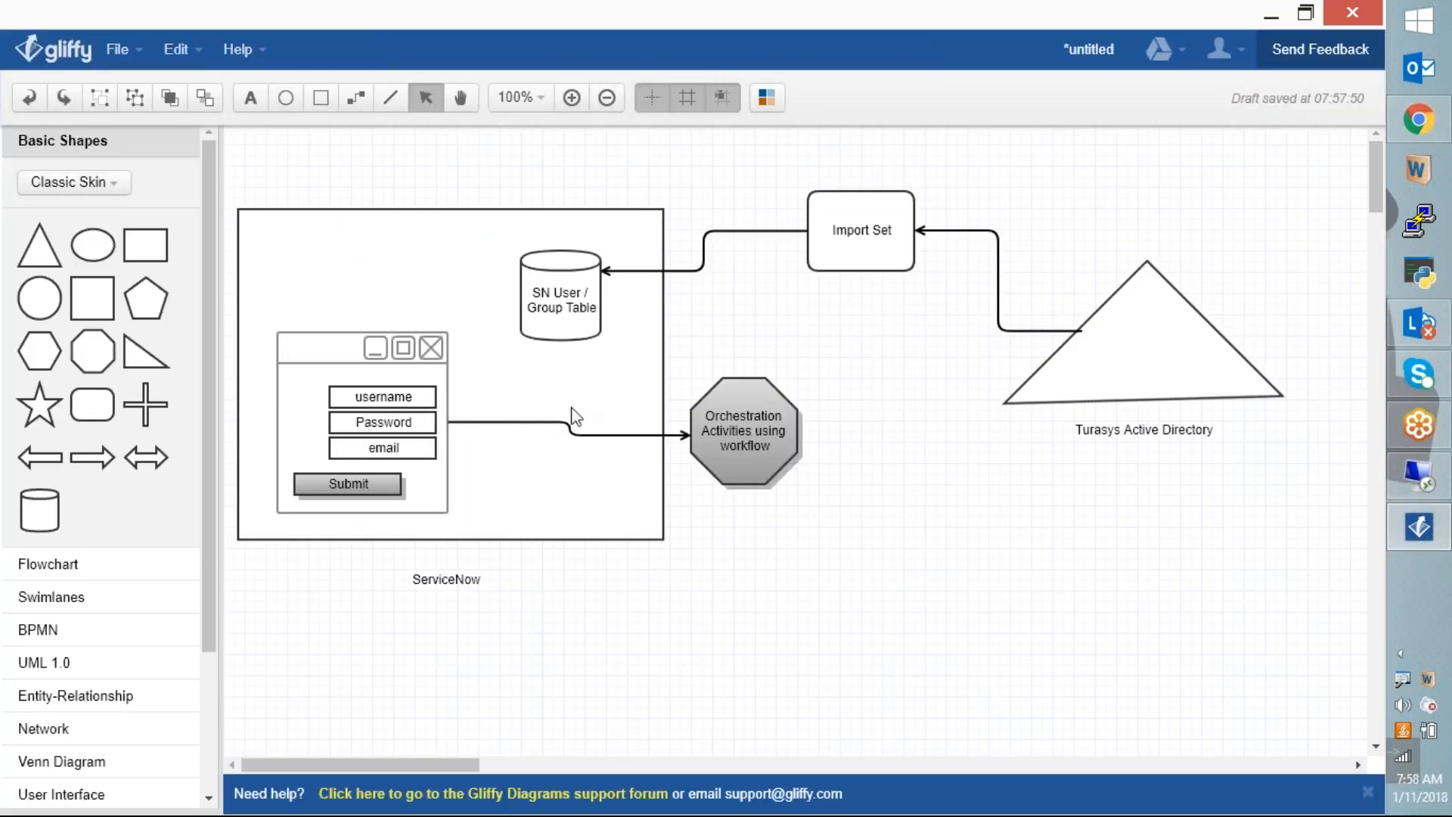
Step: Draw a connector arrow from the Orchestration Activities octagon to the Turasys Active Directory triangle
{"action": "left_click", "coordinate": [751, 420]}
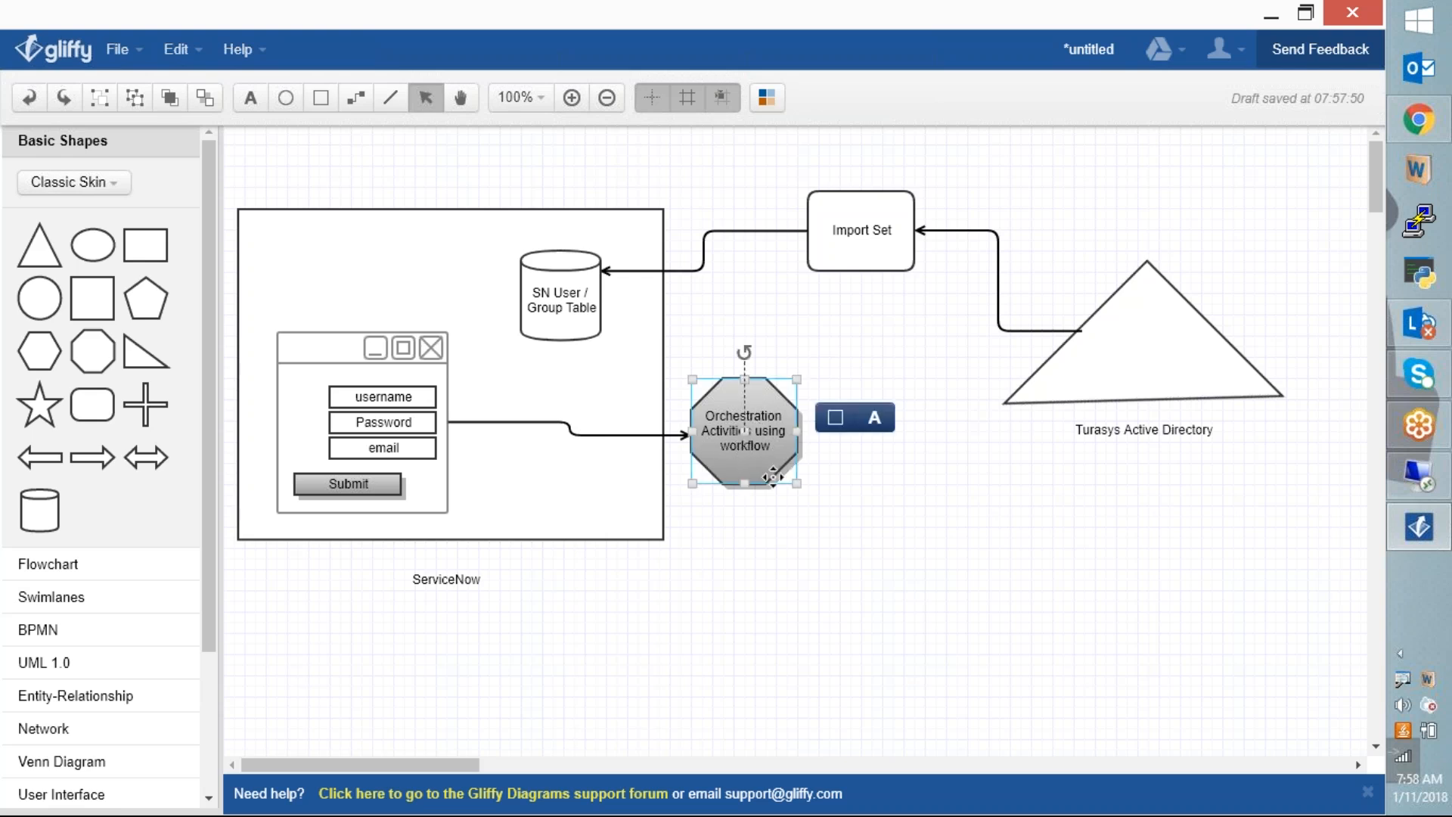
{"action": "left_click", "coordinate": [839, 529]}
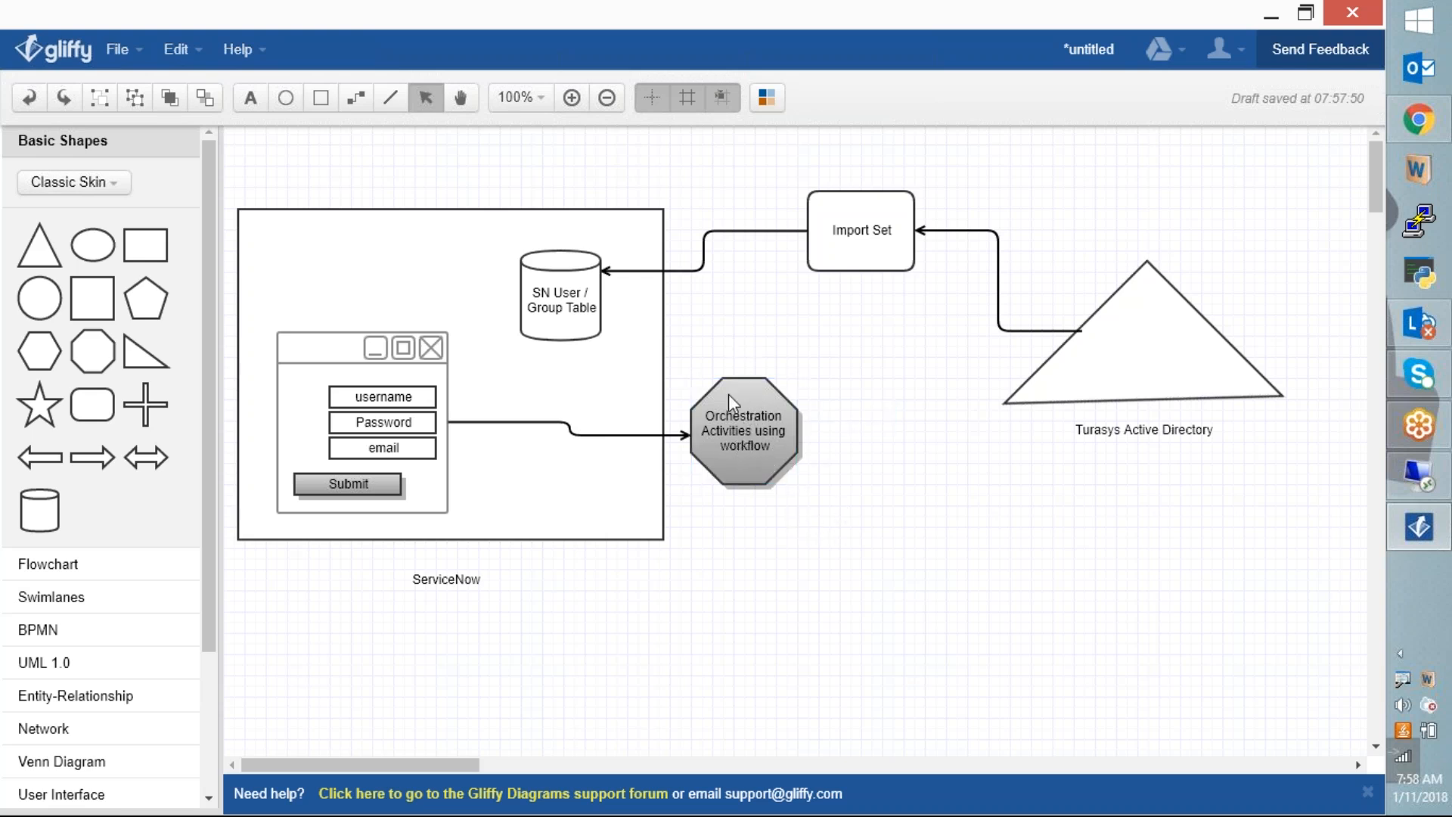
{"action": "left_click", "coordinate": [355, 97]}
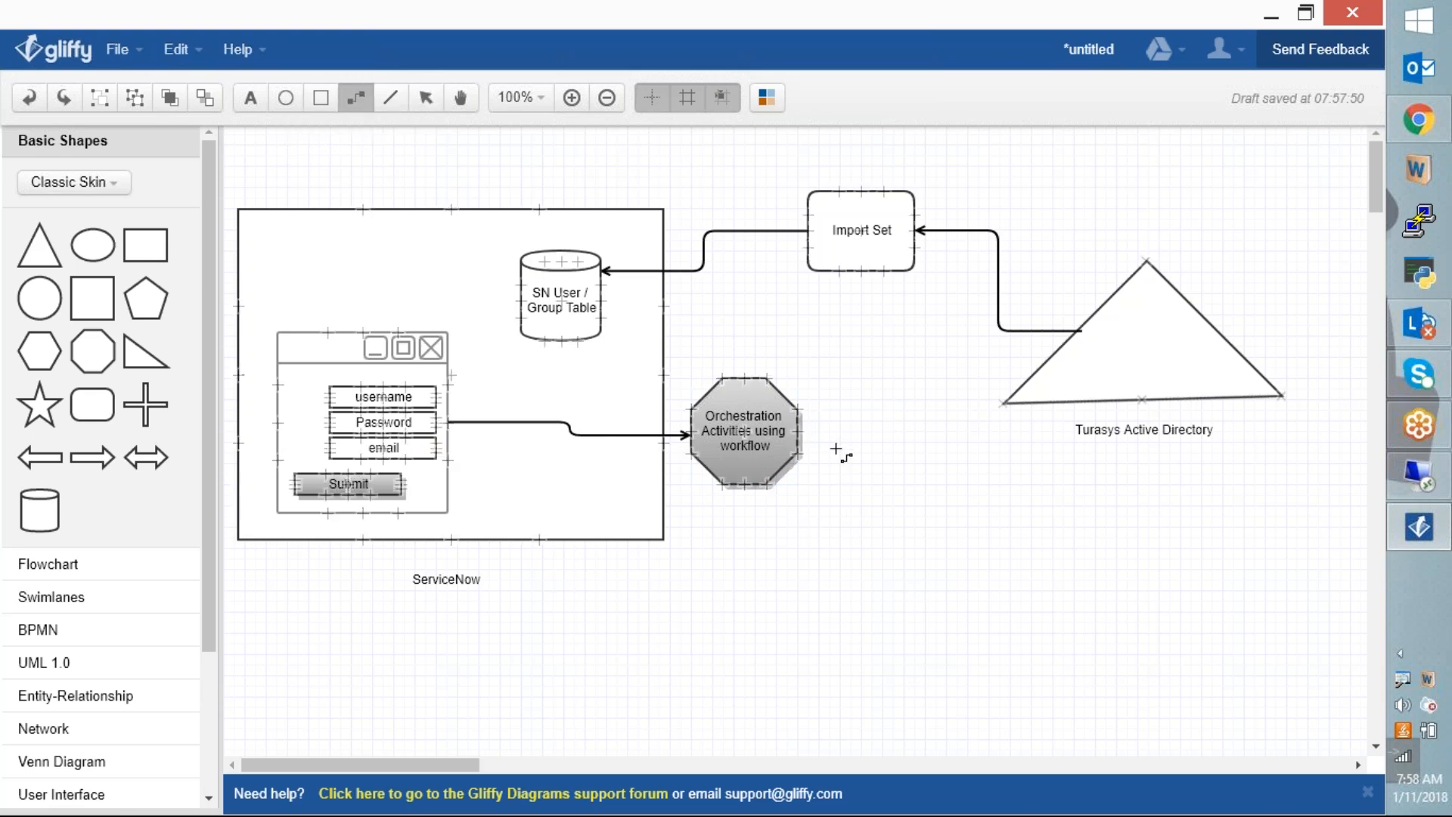
{"action": "left_click_drag", "start_coordinate": [800, 432], "coordinate": [1042, 361]}
{"action": "left_click", "coordinate": [1055, 533]}
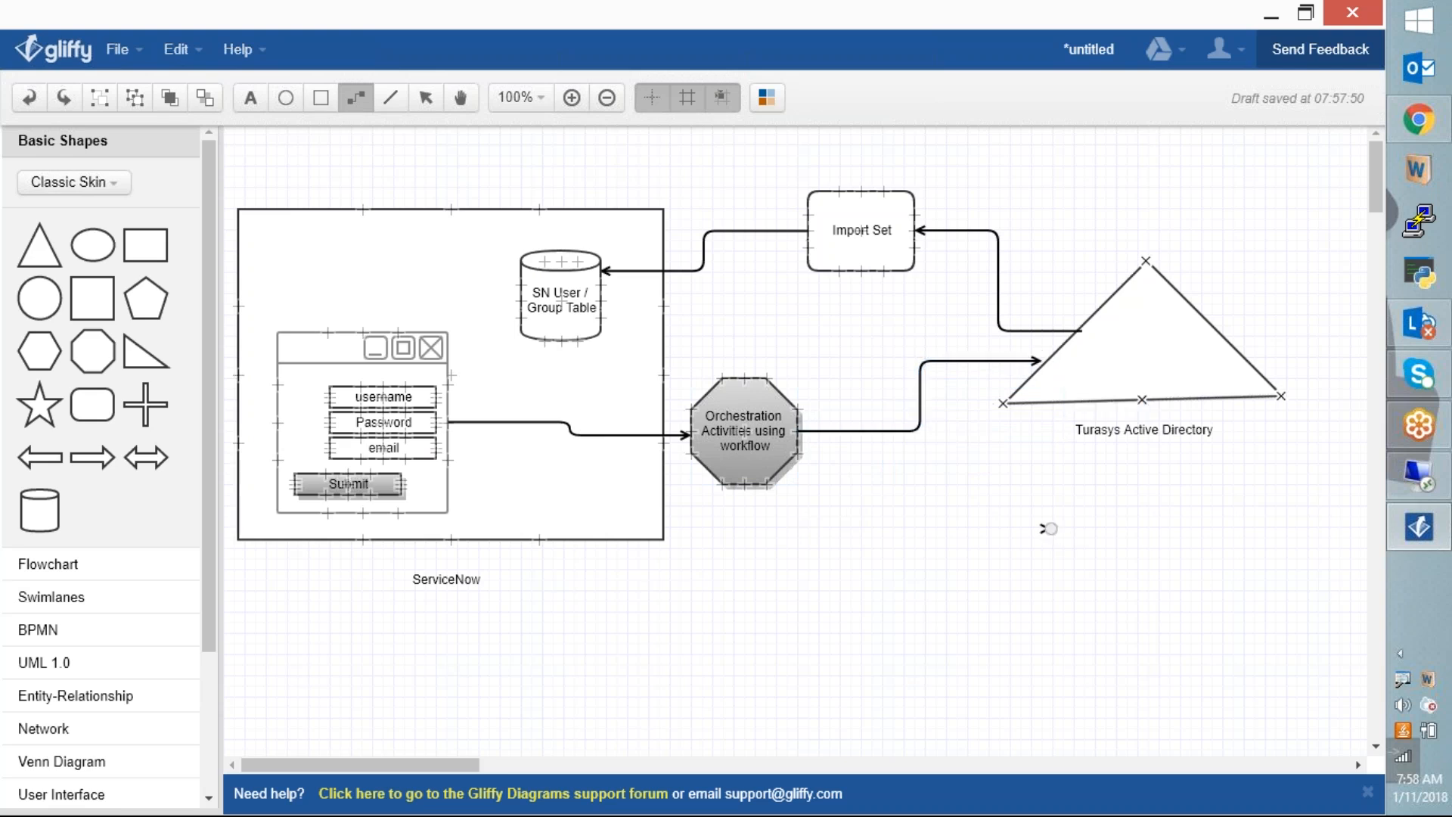
{"action": "key", "text": "Escape"}
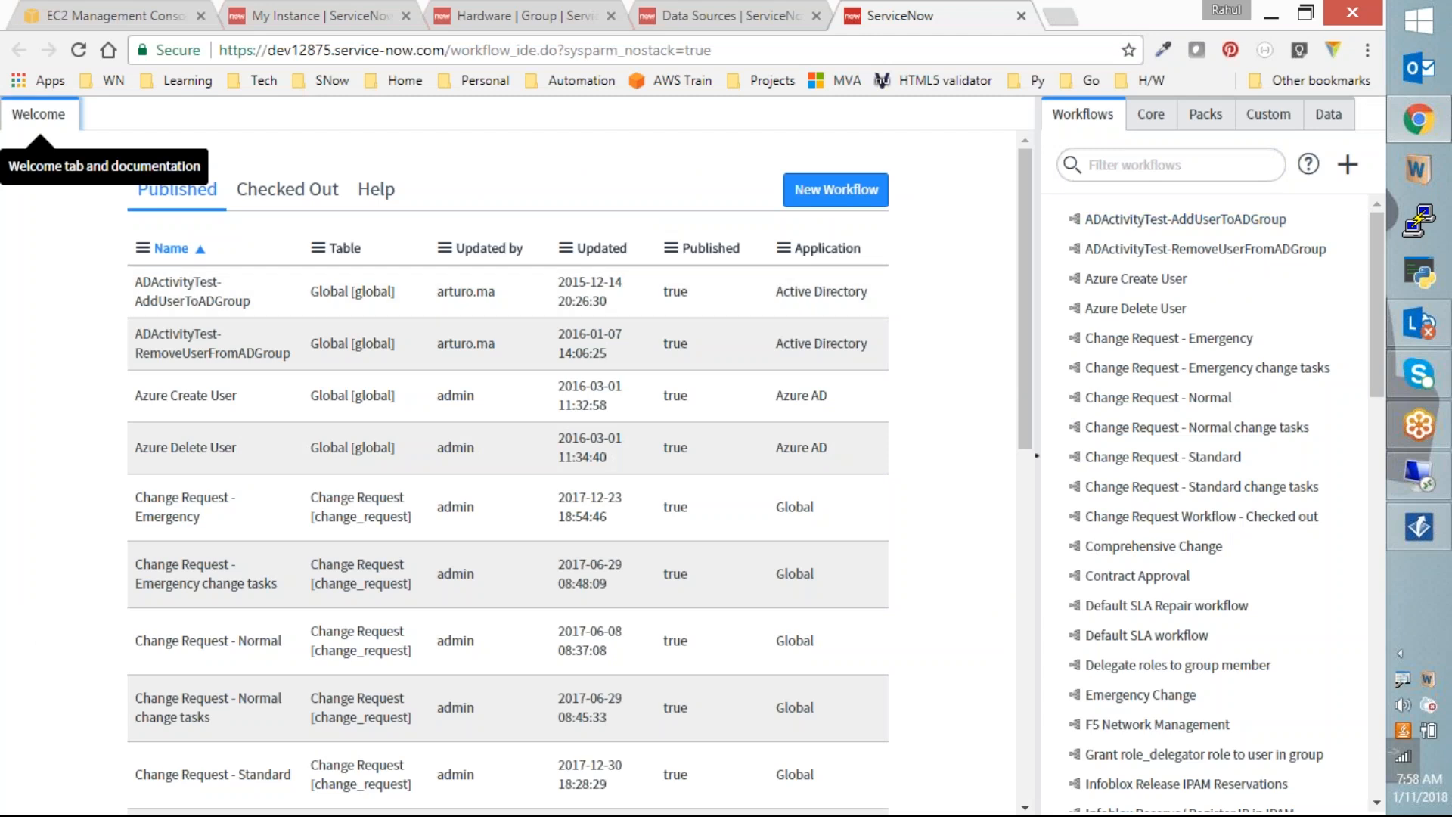
Step: Show the ServiceNow Active Directory pack and browse its activities, from Add User to Group to Update AD Object
{"action": "left_click", "coordinate": [1204, 114]}
{"action": "left_click", "coordinate": [1210, 340]}
{"action": "left_click_drag", "start_coordinate": [1380, 292], "coordinate": [1381, 323]}
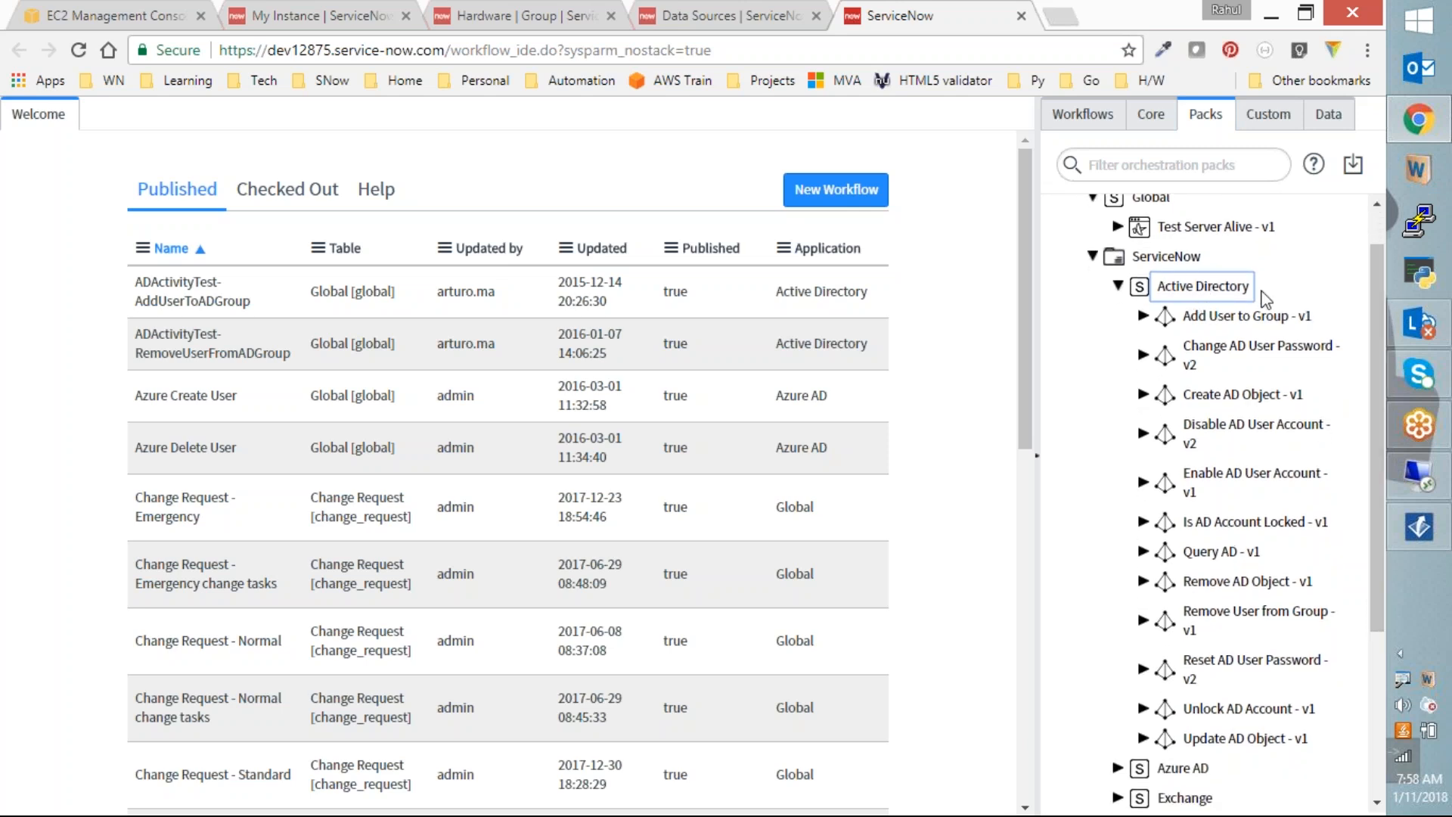
{"action": "mouse_move", "coordinate": [1278, 331]}
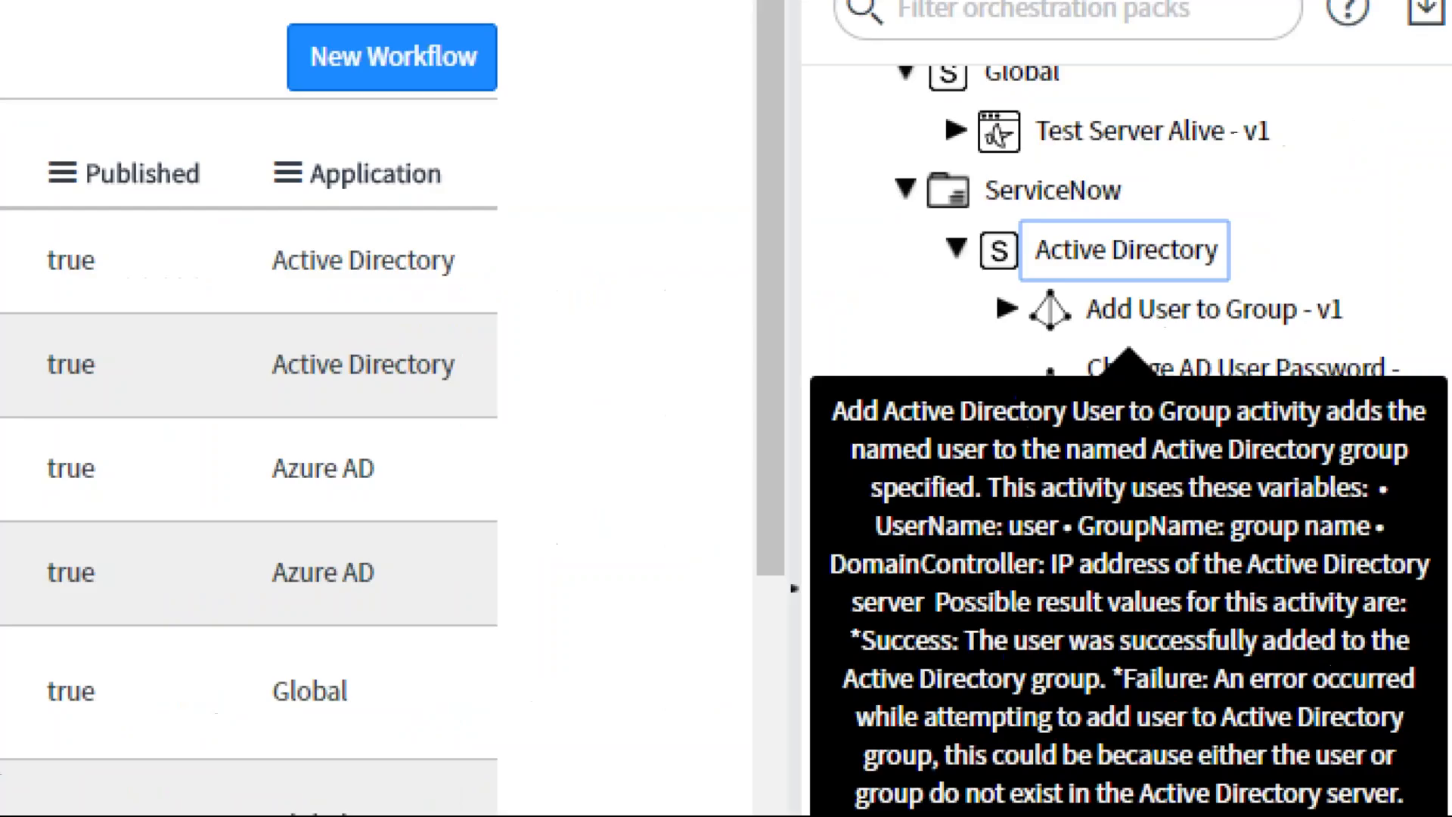
{"action": "mouse_move", "coordinate": [1357, 303]}
{"action": "left_mouse_down"}
{"action": "mouse_move", "coordinate": [1340, 285]}
{"action": "mouse_move", "coordinate": [1095, 299]}
{"action": "mouse_move", "coordinate": [1176, 348]}
{"action": "mouse_move", "coordinate": [1392, 306]}
{"action": "left_mouse_up"}
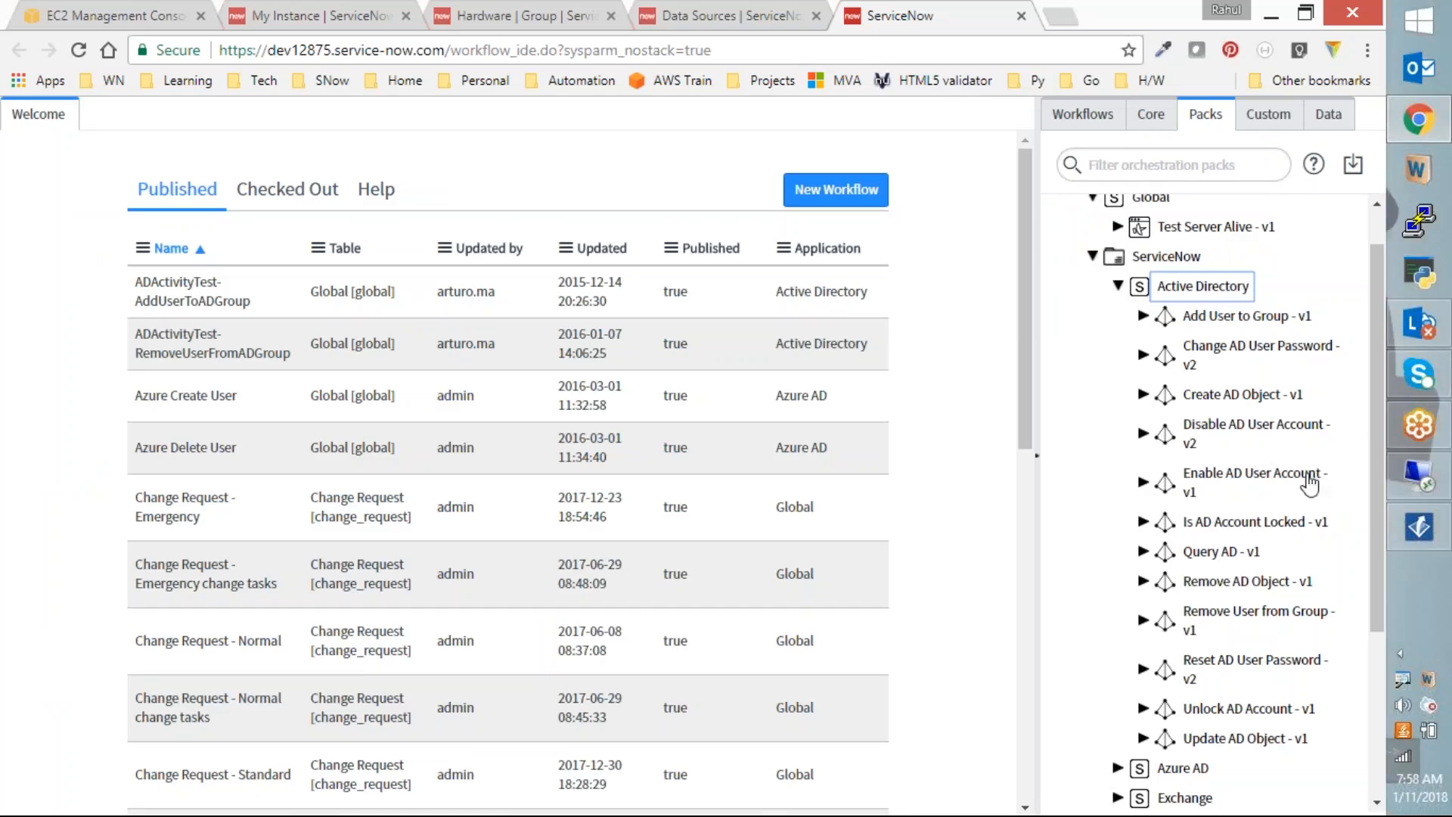
{"action": "mouse_move", "coordinate": [1355, 552]}
{"action": "mouse_move", "coordinate": [1195, 422]}
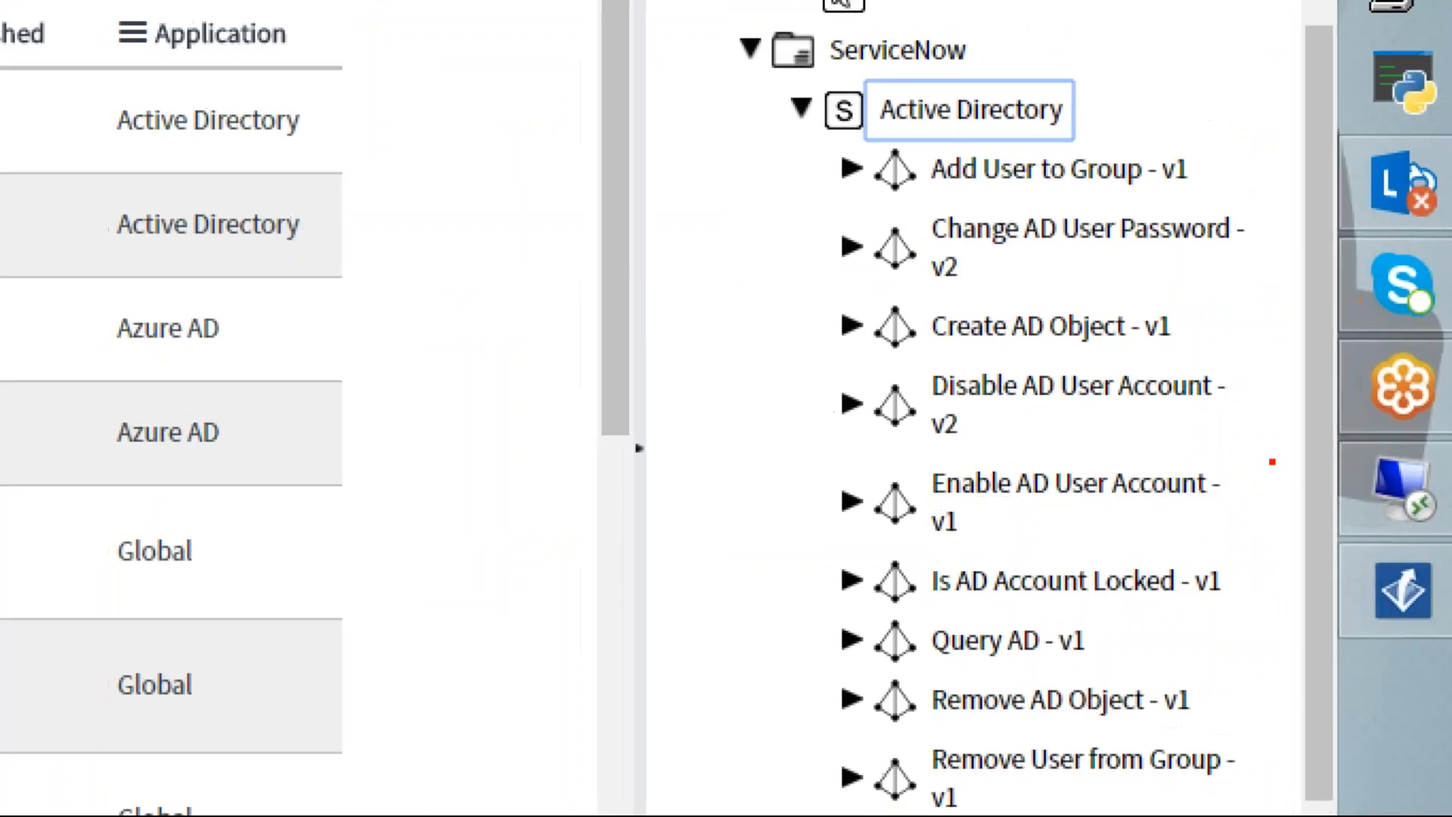
{"action": "mouse_move", "coordinate": [1204, 283]}
{"action": "left_mouse_down"}
{"action": "mouse_move", "coordinate": [927, 284]}
{"action": "mouse_move", "coordinate": [958, 381]}
{"action": "mouse_move", "coordinate": [1239, 288]}
{"action": "left_mouse_up"}
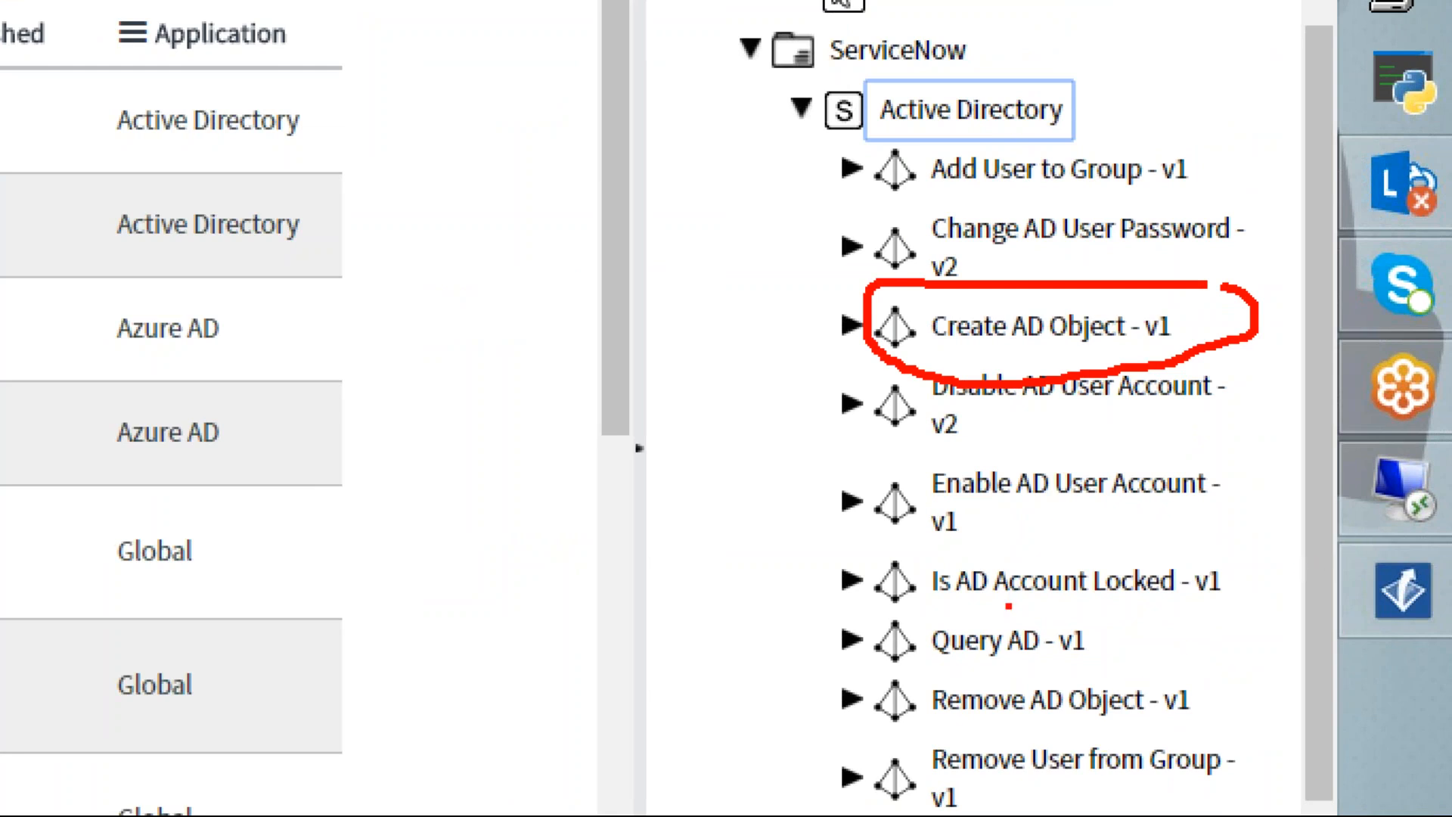
{"action": "mouse_move", "coordinate": [1259, 452]}
{"action": "left_mouse_down"}
{"action": "mouse_move", "coordinate": [855, 425]}
{"action": "mouse_move", "coordinate": [1048, 537]}
{"action": "mouse_move", "coordinate": [1243, 431]}
{"action": "left_mouse_up"}
{"action": "mouse_move", "coordinate": [1150, 349]}
{"action": "left_mouse_down"}
{"action": "mouse_move", "coordinate": [1218, 363]}
{"action": "mouse_move", "coordinate": [789, 356]}
{"action": "mouse_move", "coordinate": [1091, 465]}
{"action": "mouse_move", "coordinate": [1168, 382]}
{"action": "left_mouse_up"}
{"action": "mouse_move", "coordinate": [1201, 643]}
{"action": "left_mouse_down"}
{"action": "mouse_move", "coordinate": [843, 662]}
{"action": "mouse_move", "coordinate": [1107, 680]}
{"action": "mouse_move", "coordinate": [1136, 656]}
{"action": "left_mouse_up"}
{"action": "mouse_move", "coordinate": [1232, 552]}
{"action": "left_mouse_down"}
{"action": "mouse_move", "coordinate": [1077, 540]}
{"action": "mouse_move", "coordinate": [883, 605]}
{"action": "mouse_move", "coordinate": [1279, 586]}
{"action": "left_mouse_up"}
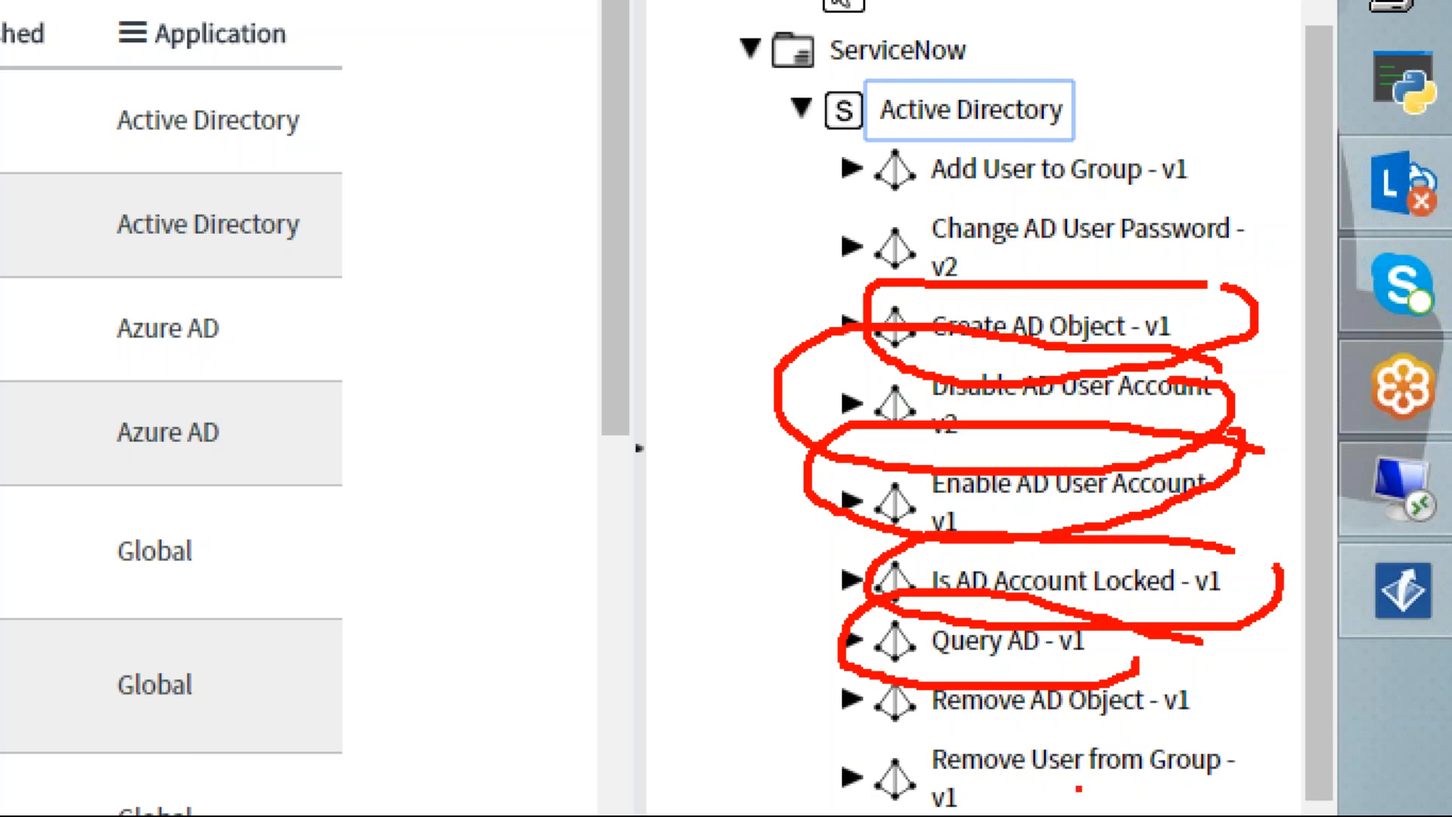
{"action": "key", "text": "Escape"}
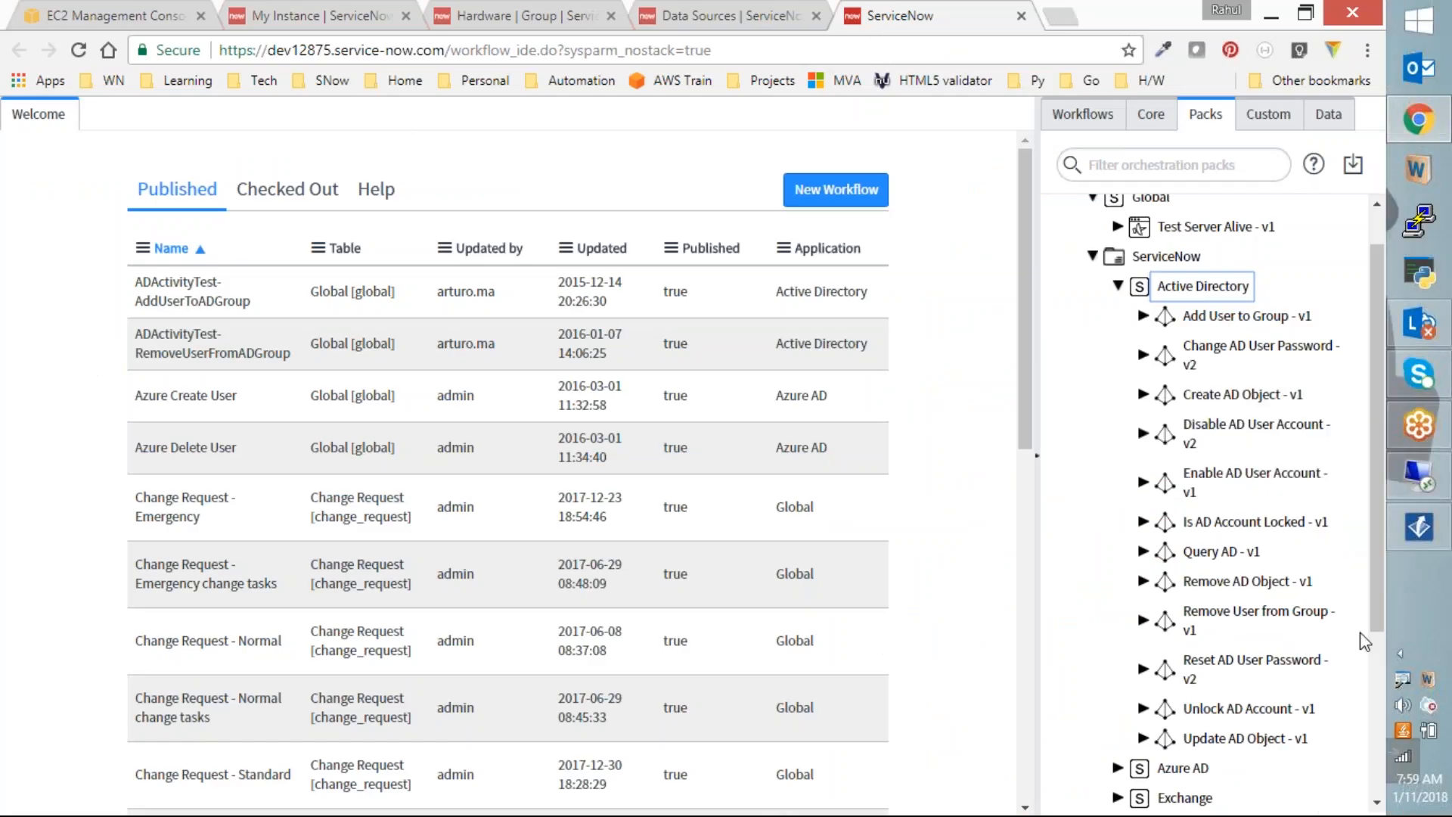
{"action": "mouse_move", "coordinate": [1381, 549]}
{"action": "left_mouse_down"}
{"action": "mouse_move", "coordinate": [1383, 589]}
{"action": "mouse_move", "coordinate": [1386, 538]}
{"action": "mouse_move", "coordinate": [1387, 567]}
{"action": "left_mouse_up"}
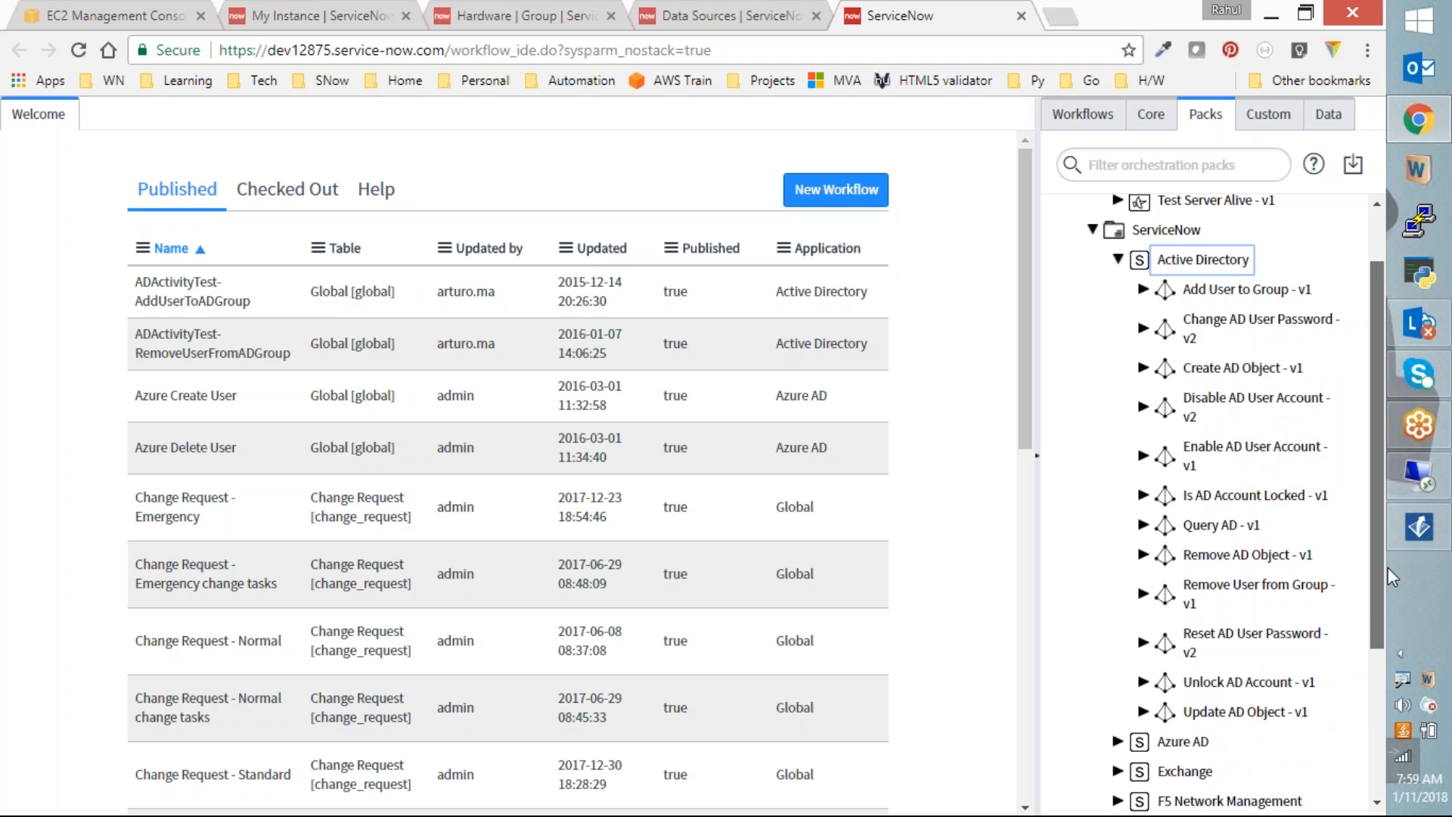
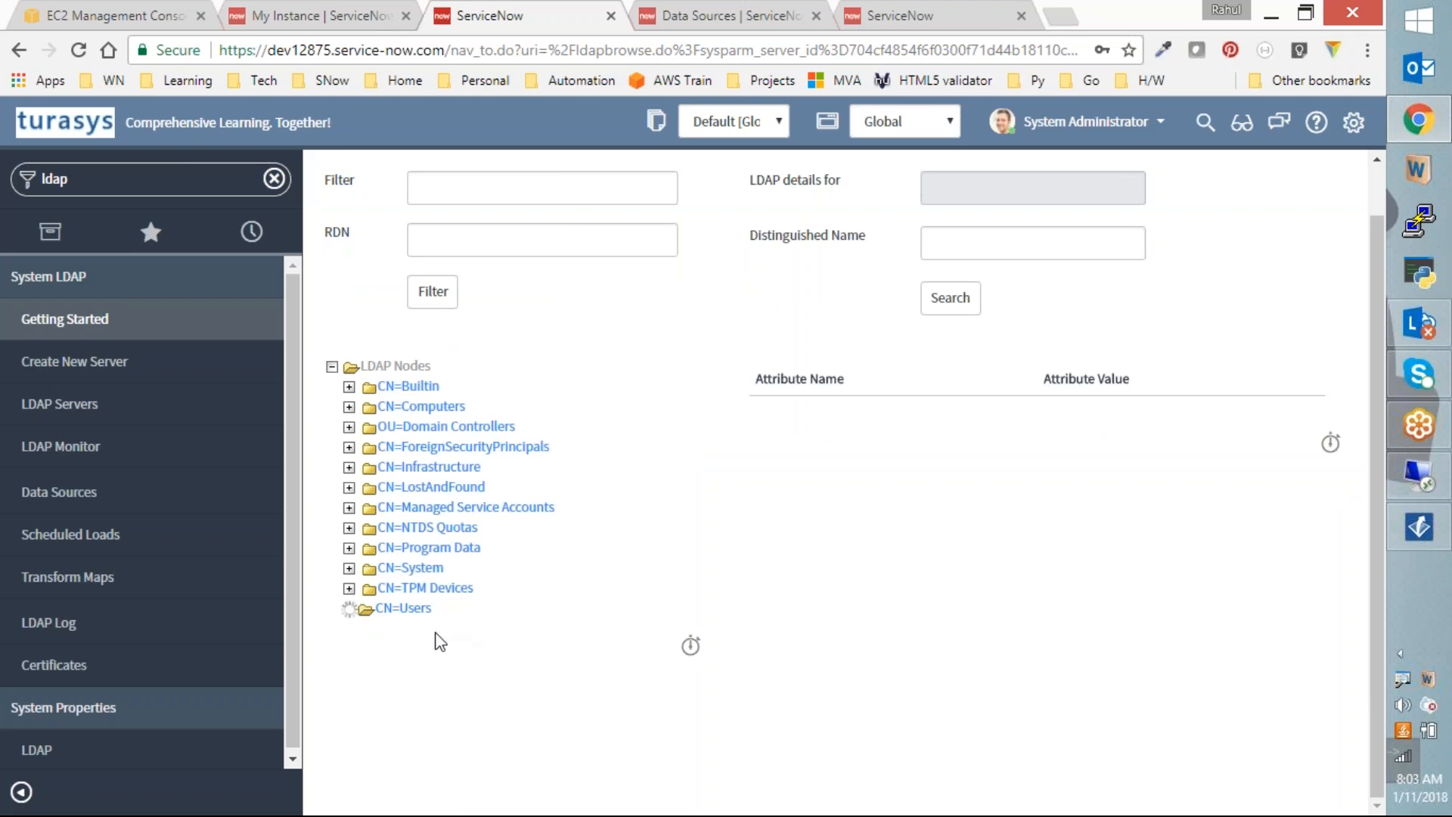
Step: Load one user's LDAP attributes from the CN=Users entries, then switch to the remote server session
{"action": "scroll", "coordinate": [446, 643], "scroll_direction": "down", "scroll_amount": 8}
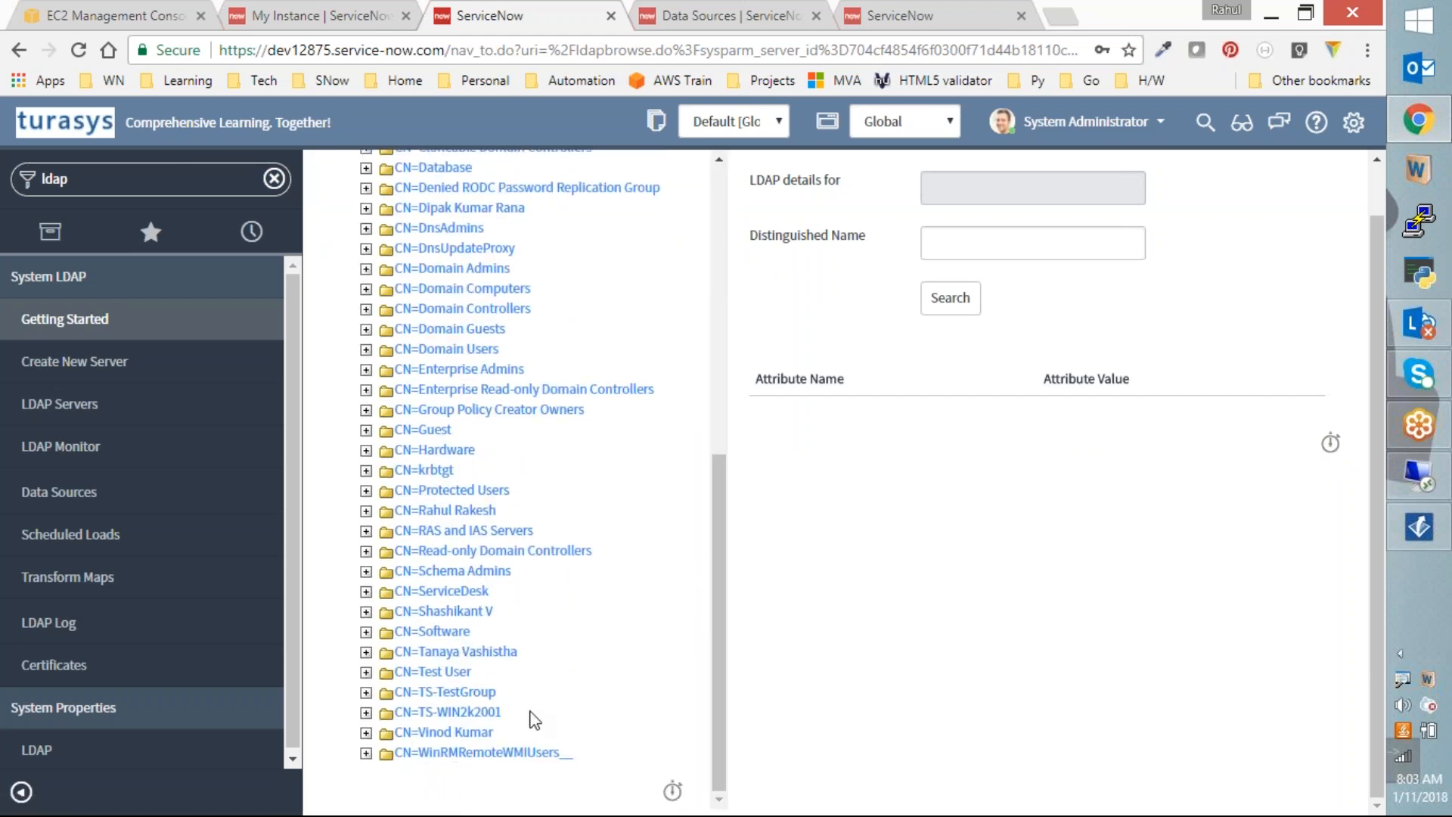
{"action": "left_click", "coordinate": [453, 733]}
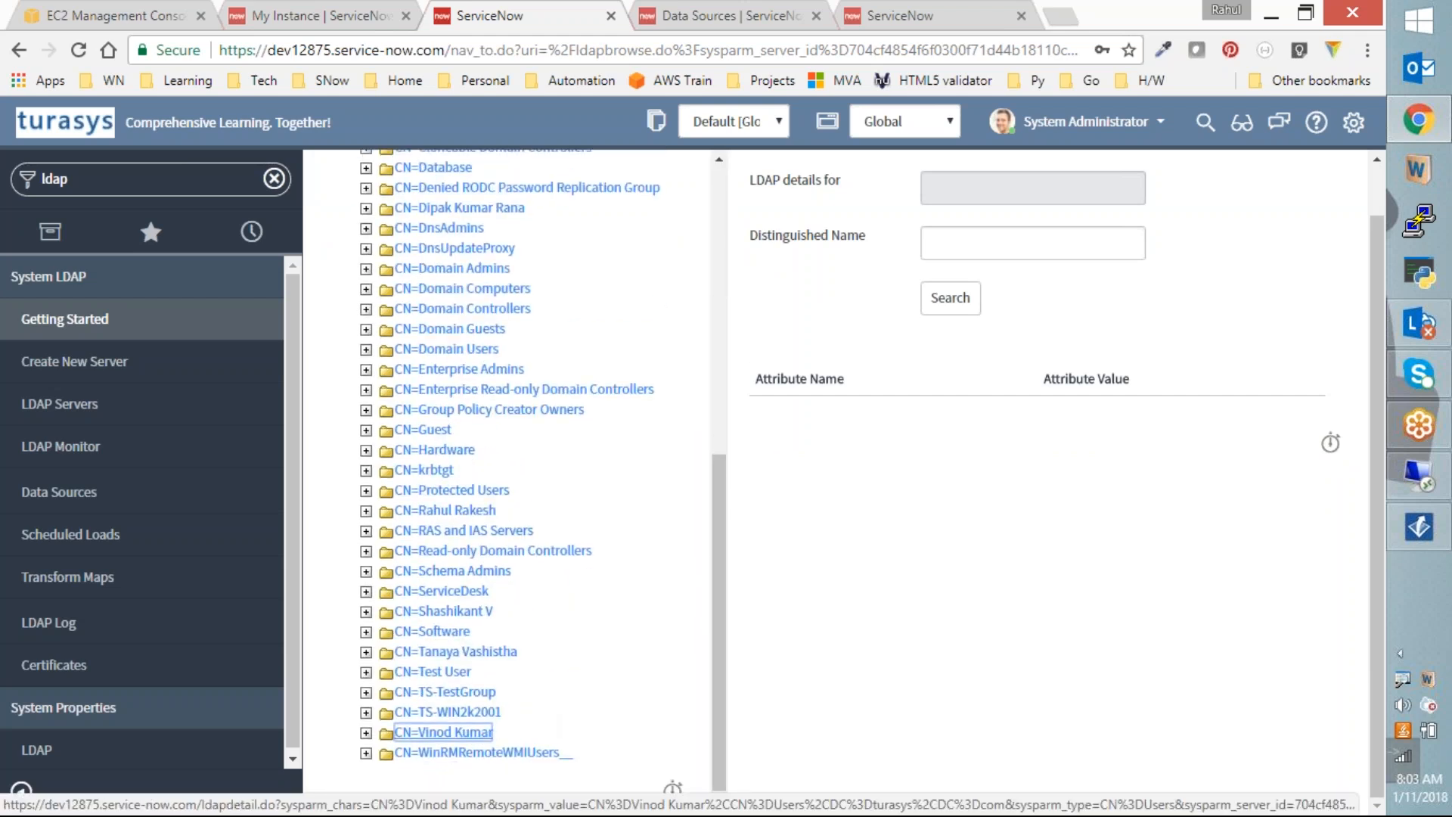
{"action": "left_click", "coordinate": [1418, 481]}
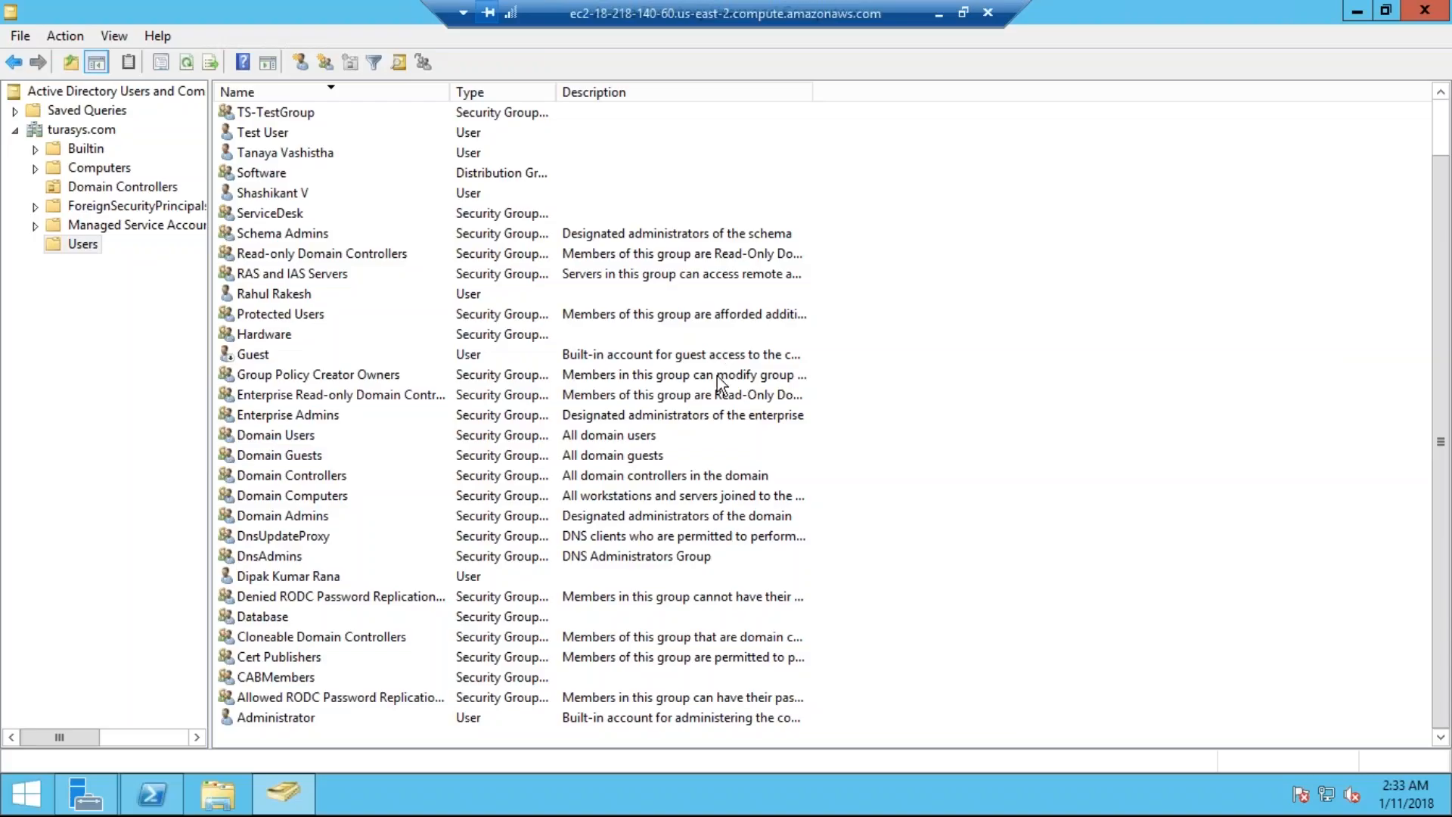
Step: Dismiss the Users list context menu and minimize the RDP session to return to ServiceNow
{"action": "right_click", "coordinate": [922, 291]}
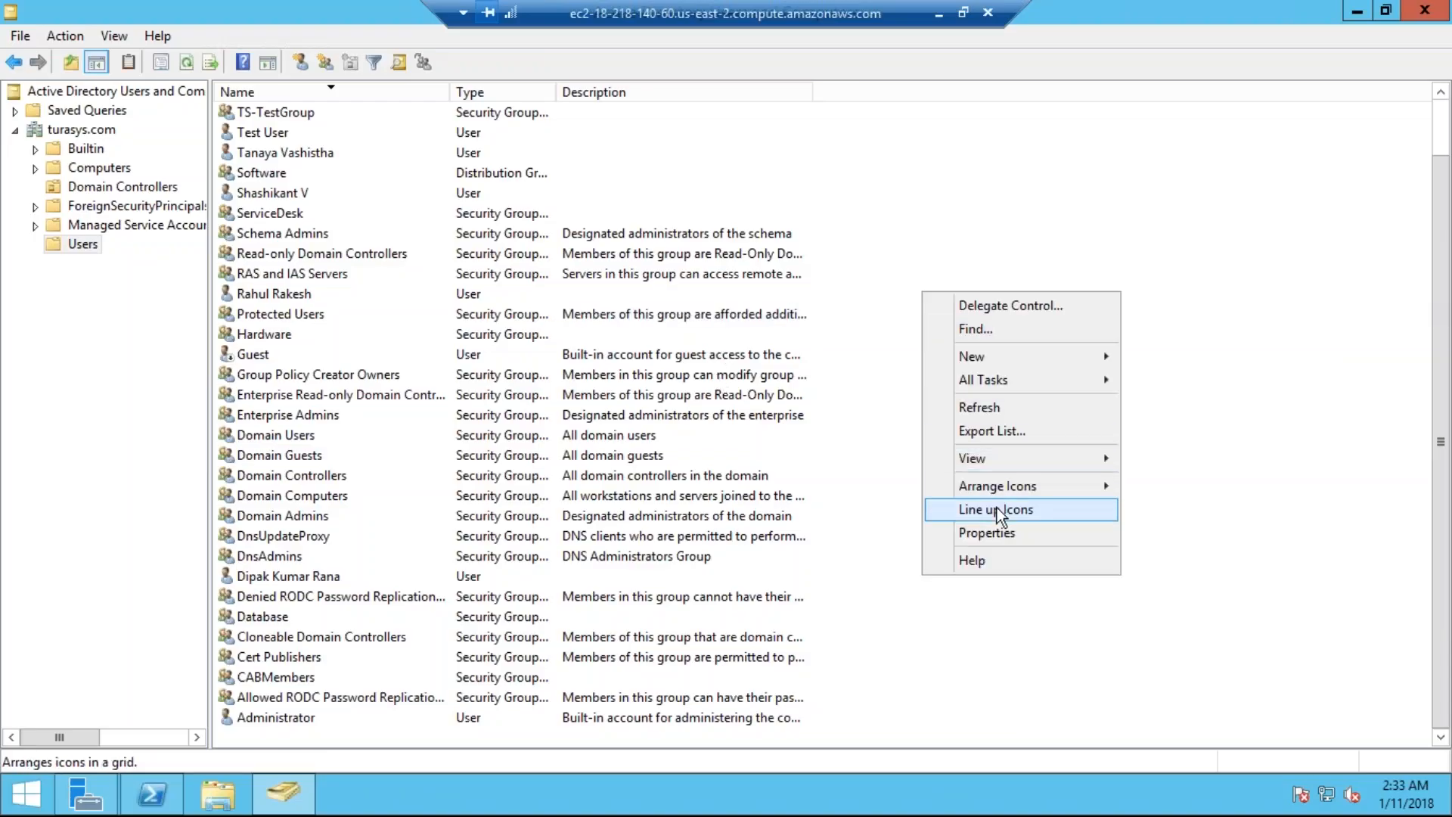
{"action": "mouse_move", "coordinate": [975, 459]}
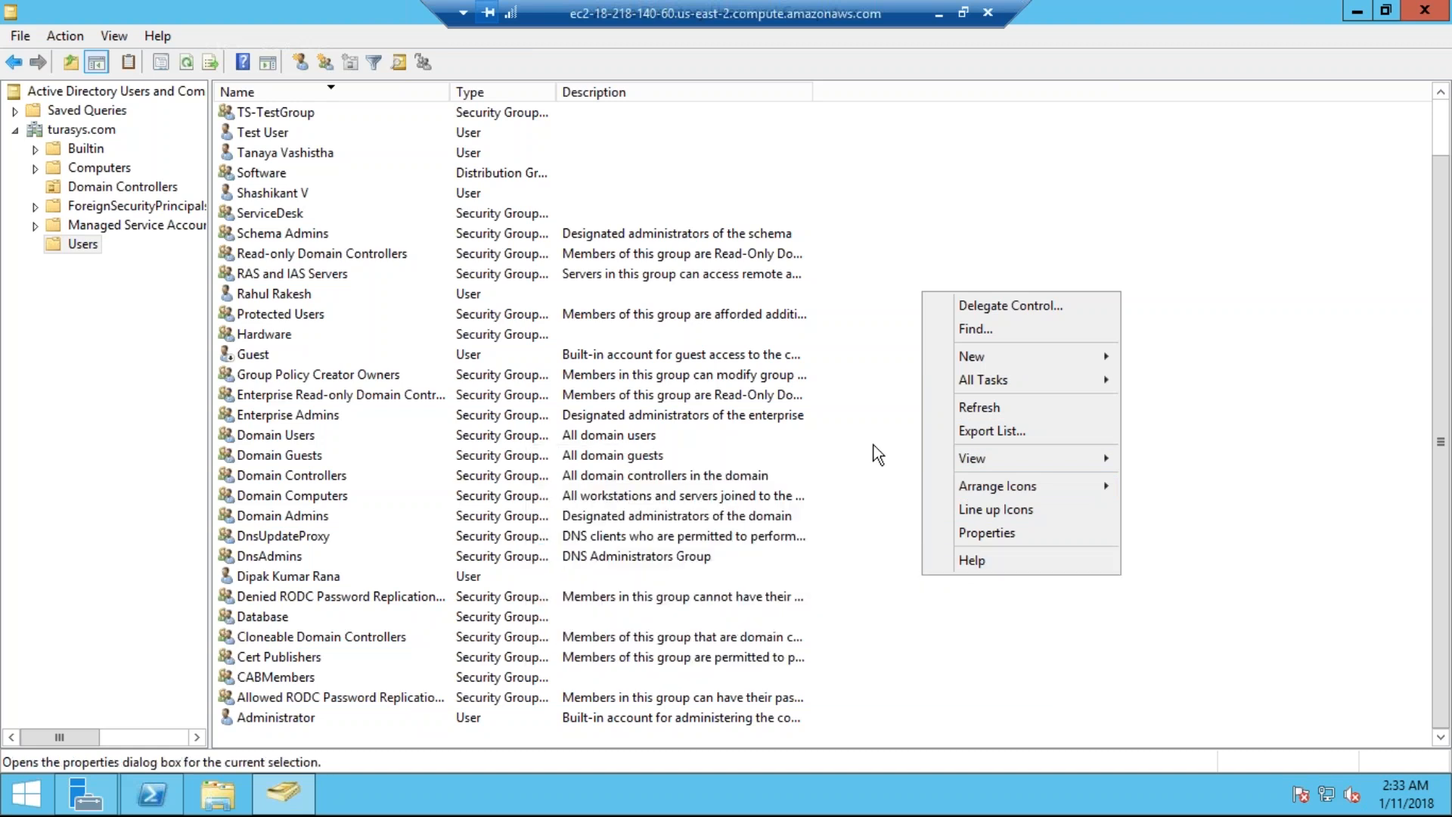
{"action": "left_click", "coordinate": [937, 15]}
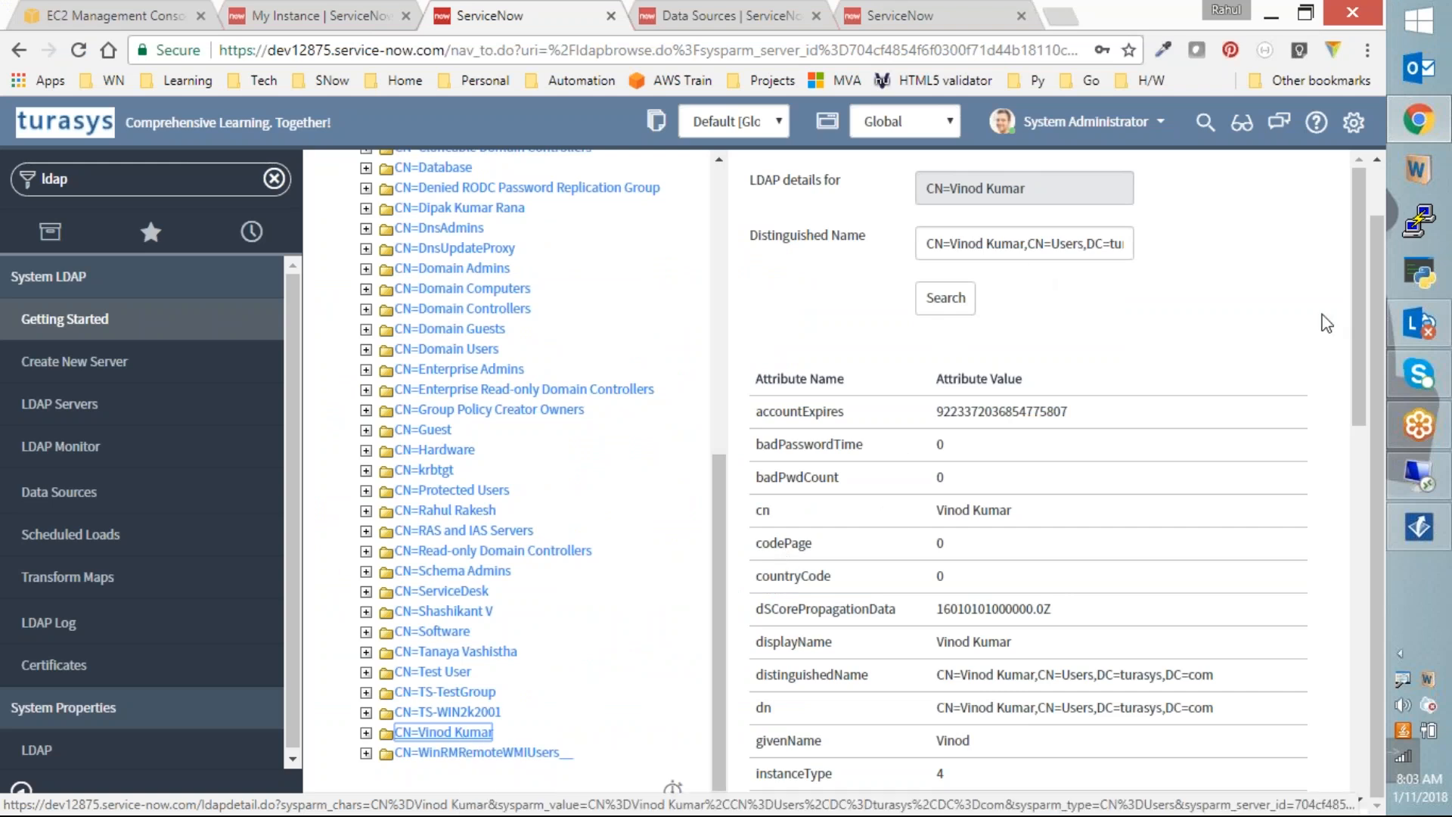
{"action": "left_click_drag", "start_coordinate": [1361, 313], "coordinate": [1307, 482]}
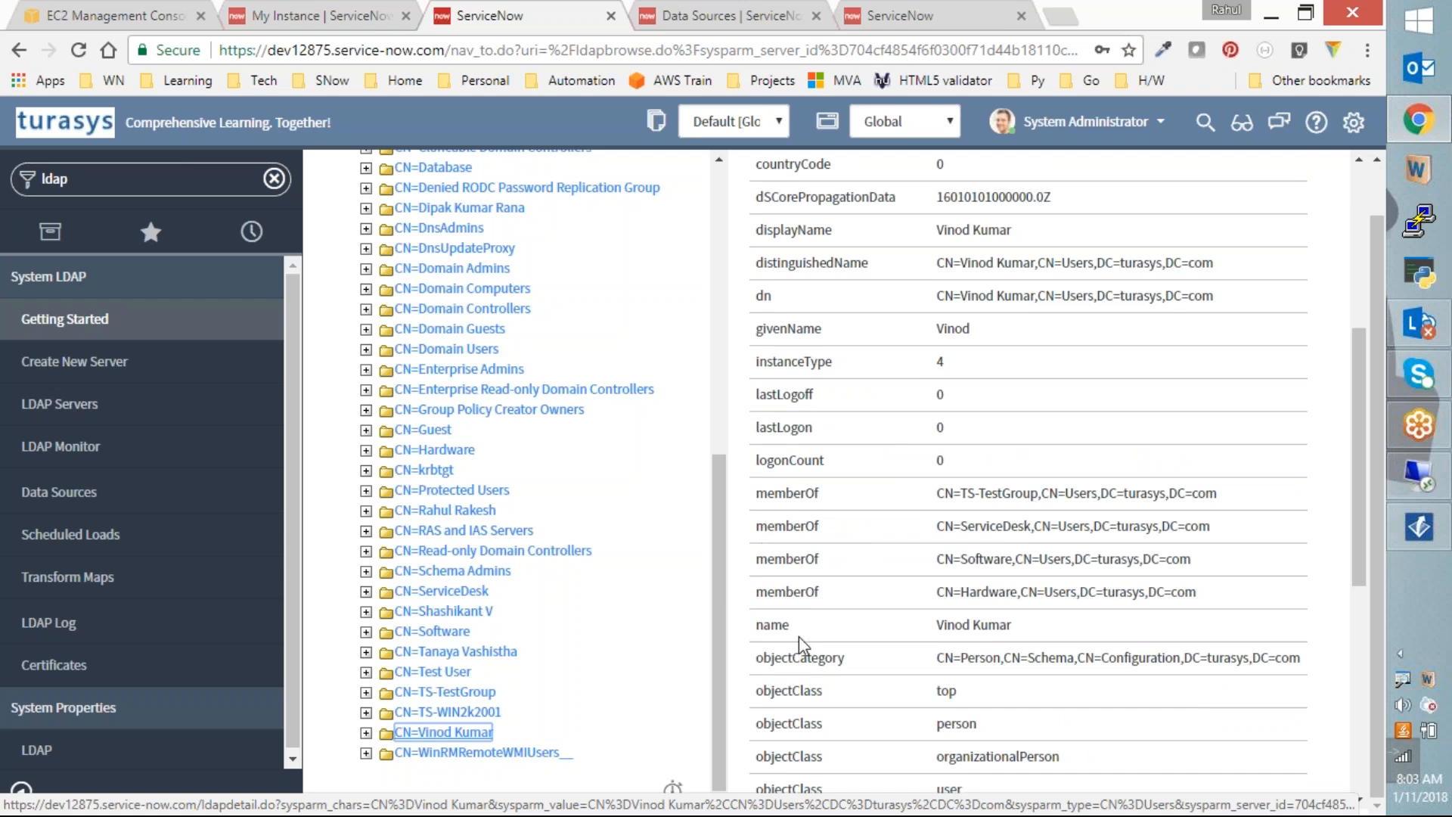
{"action": "scroll", "coordinate": [795, 643], "scroll_direction": "down", "scroll_amount": 3}
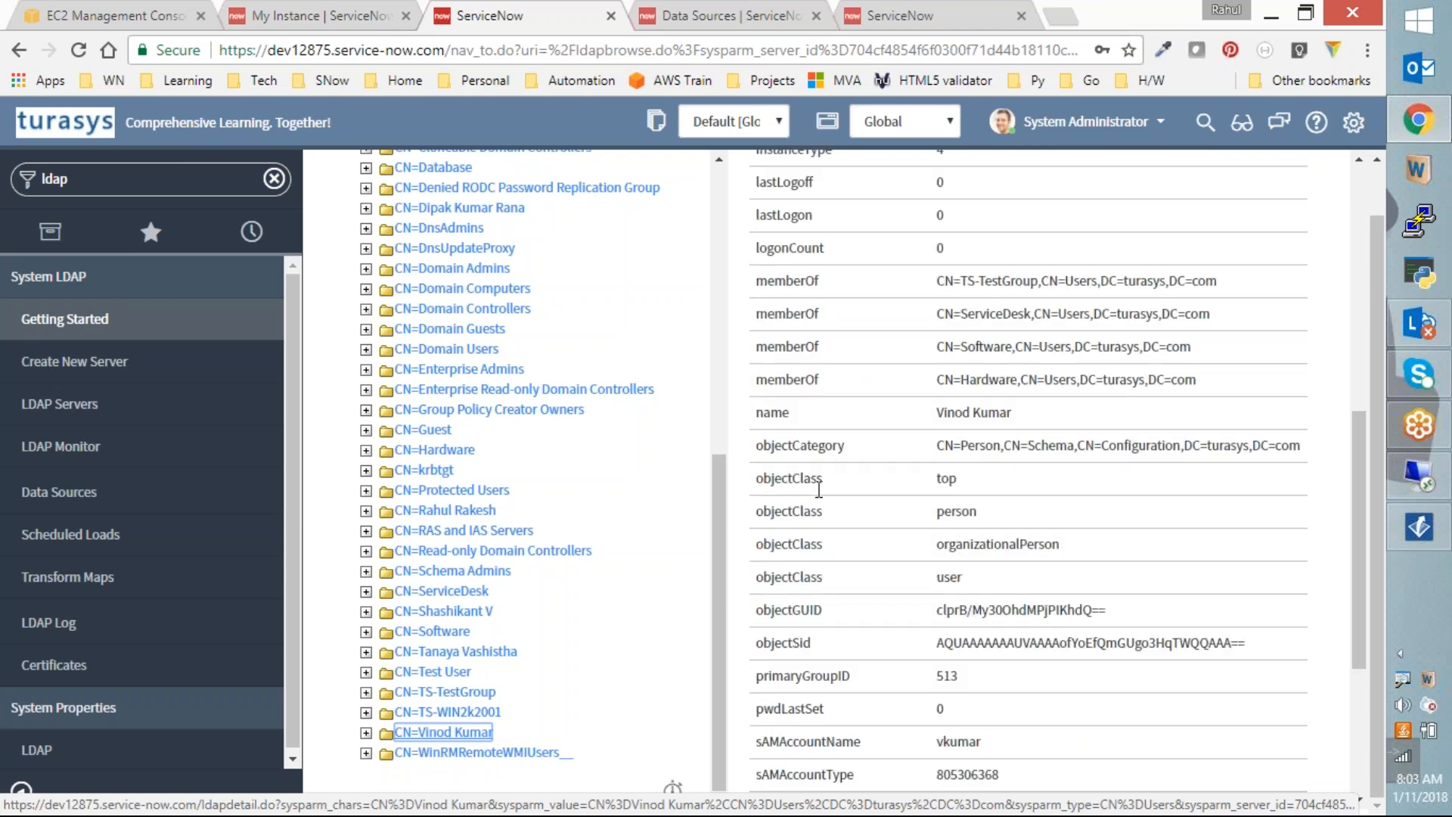
{"action": "scroll", "coordinate": [855, 657], "scroll_direction": "down", "scroll_amount": 4}
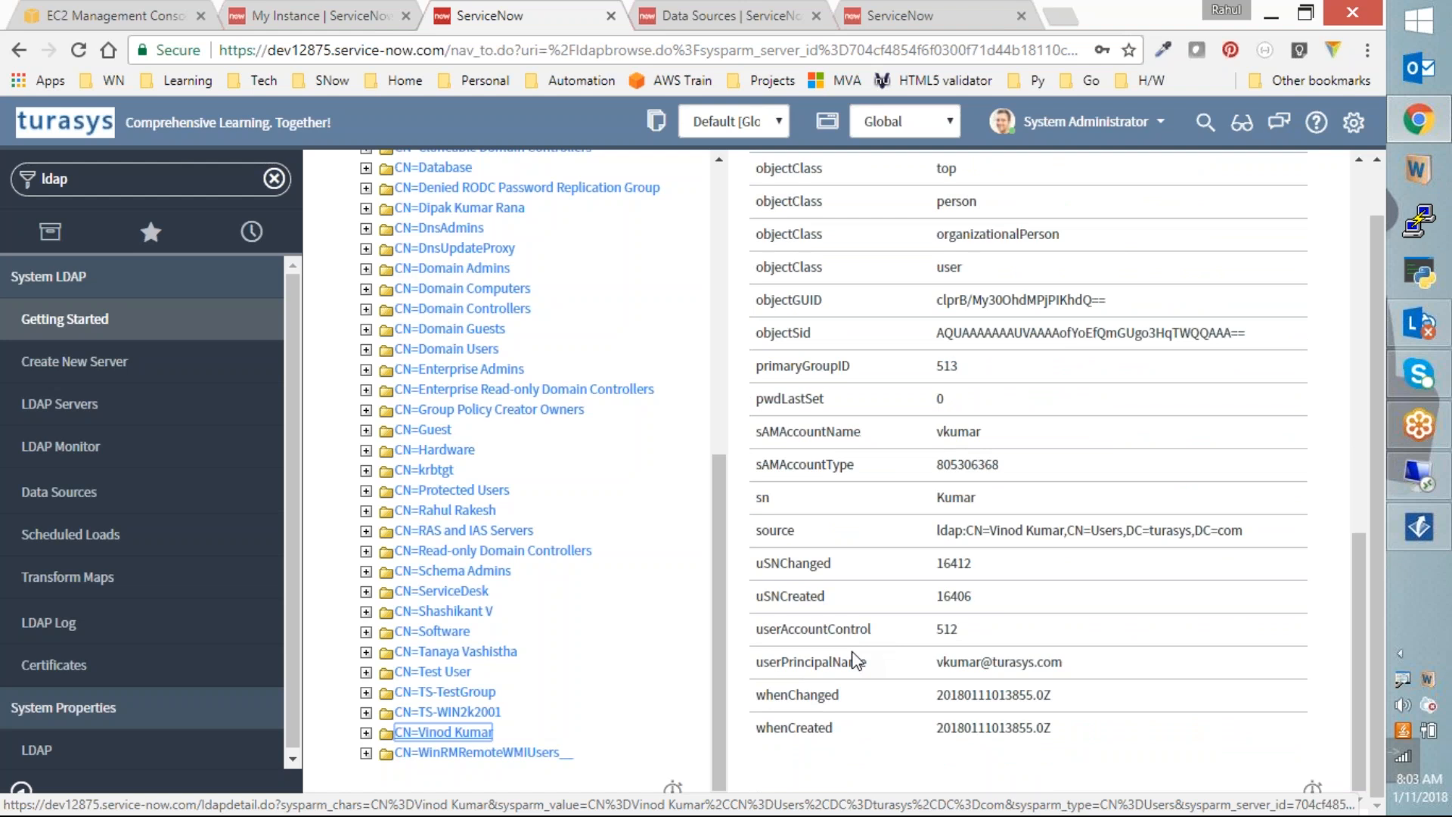
{"action": "scroll", "coordinate": [855, 658], "scroll_direction": "up", "scroll_amount": 7}
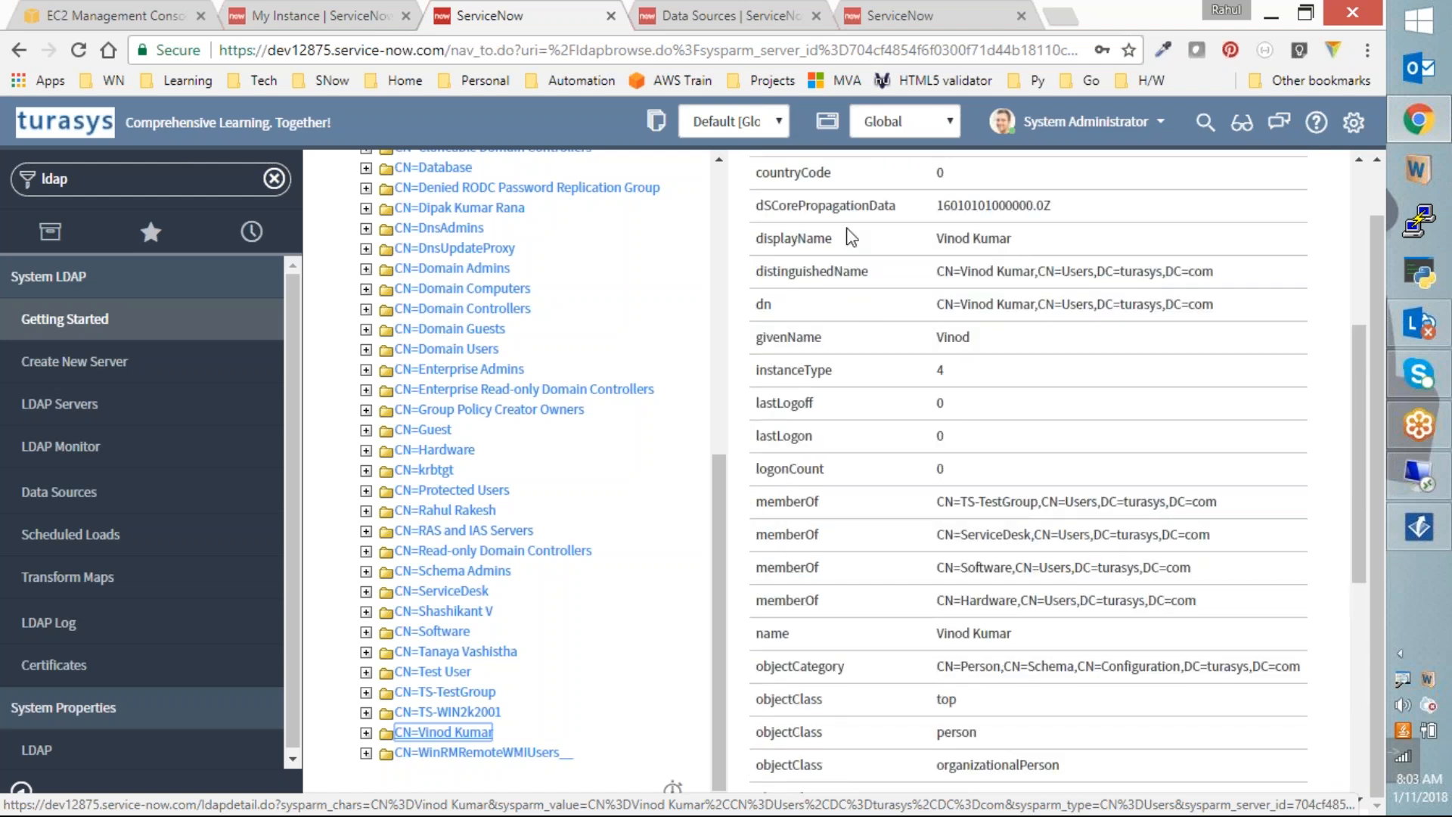
{"action": "scroll", "coordinate": [989, 396], "scroll_direction": "up", "scroll_amount": 4}
{"action": "scroll", "coordinate": [989, 396], "scroll_direction": "up", "scroll_amount": 2}
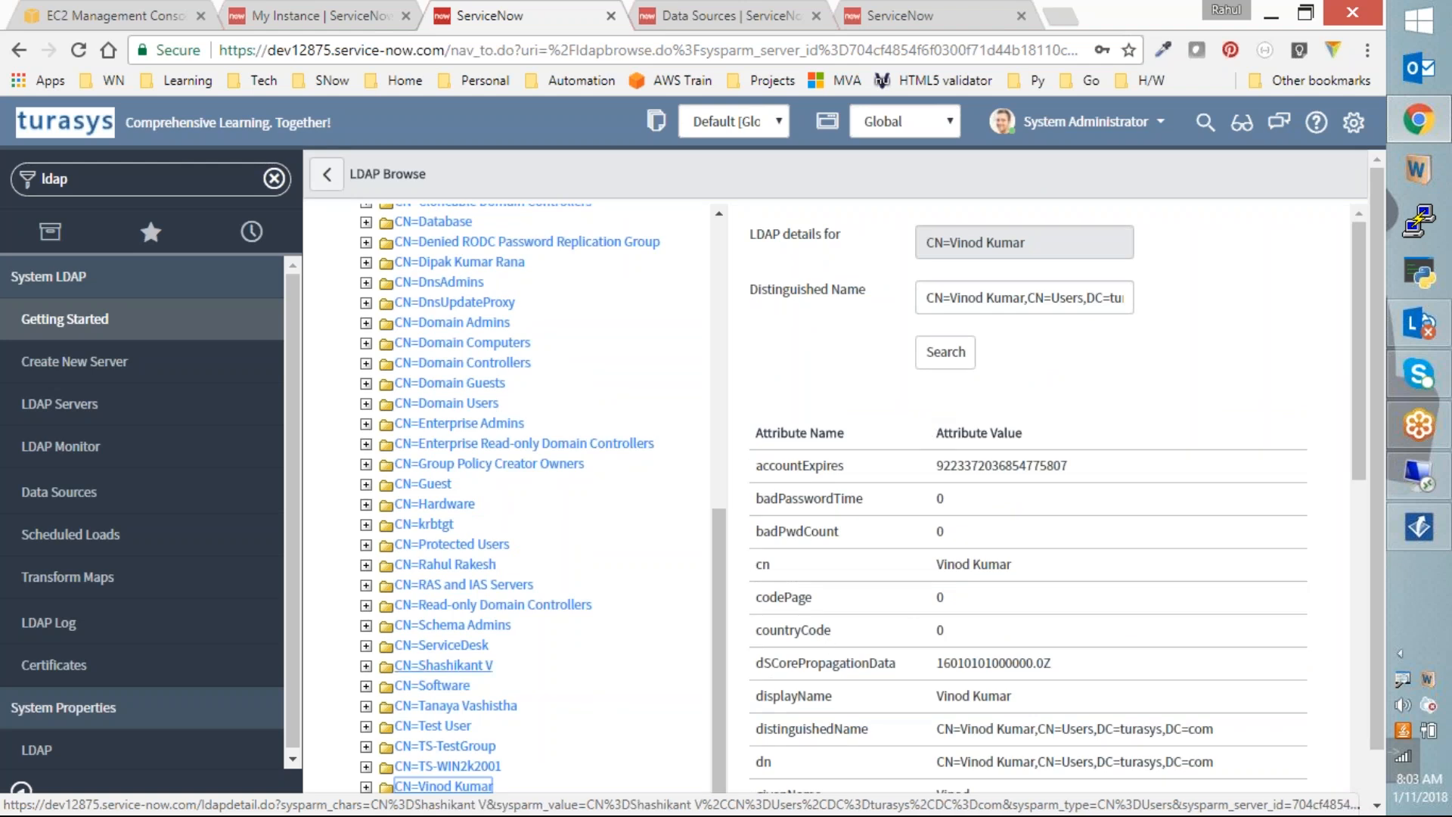
Step: Review the LDAP User Import field maps under the Turasys LDAP/Users data source, then list LDAP Servers
{"action": "left_click", "coordinate": [70, 499]}
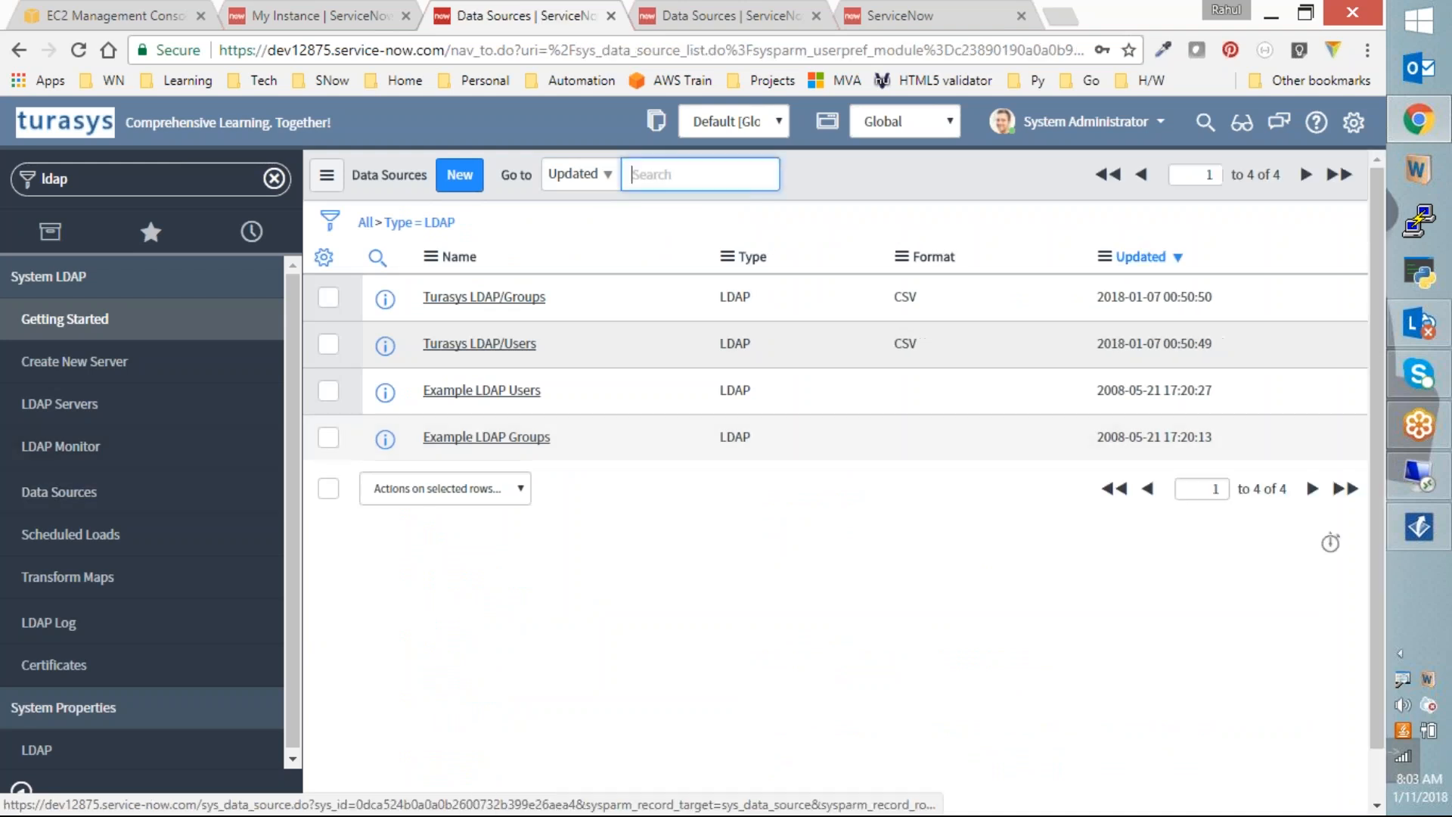
{"action": "left_click", "coordinate": [484, 350]}
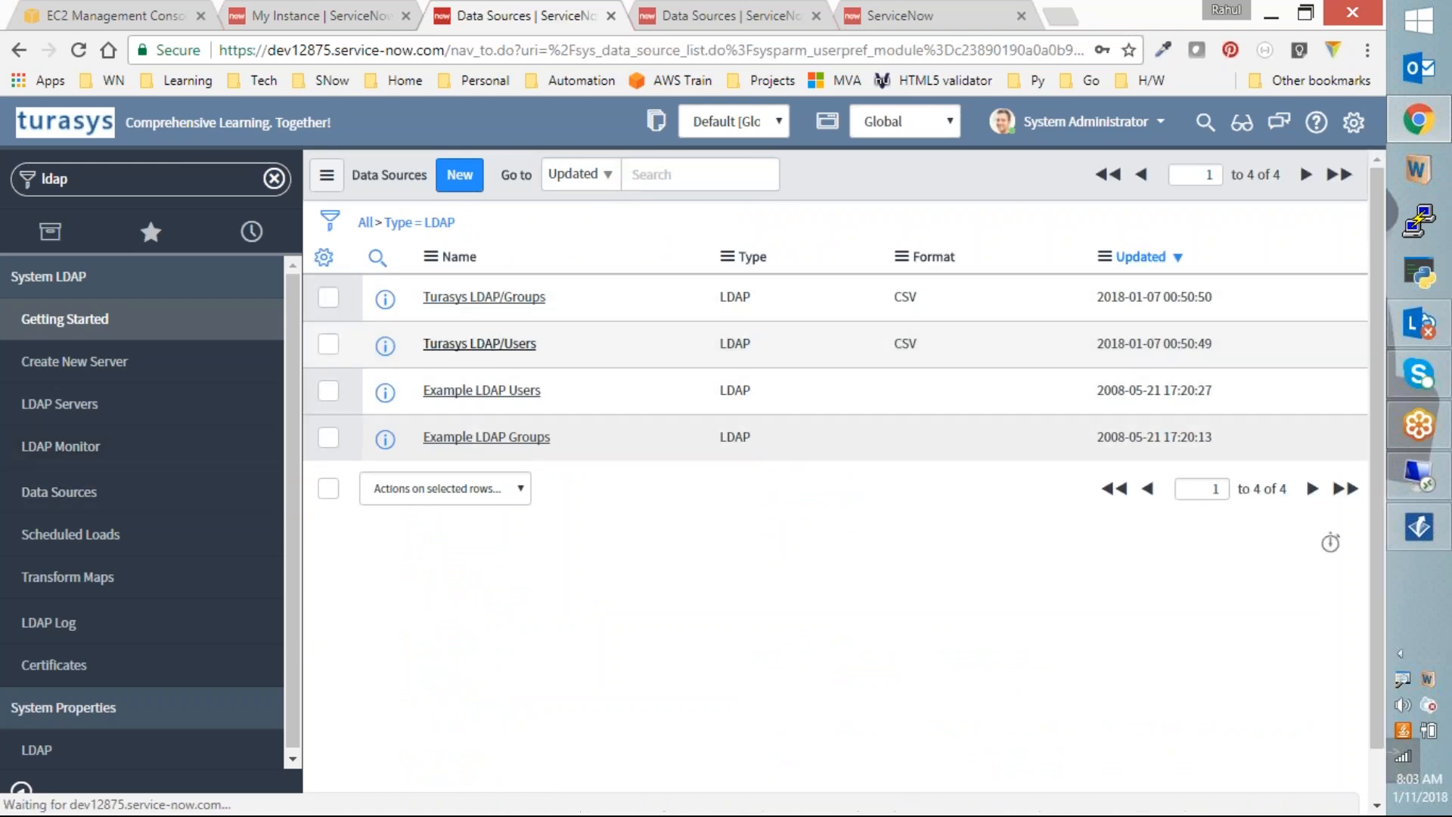
{"action": "scroll", "coordinate": [499, 649], "scroll_direction": "down", "scroll_amount": 1}
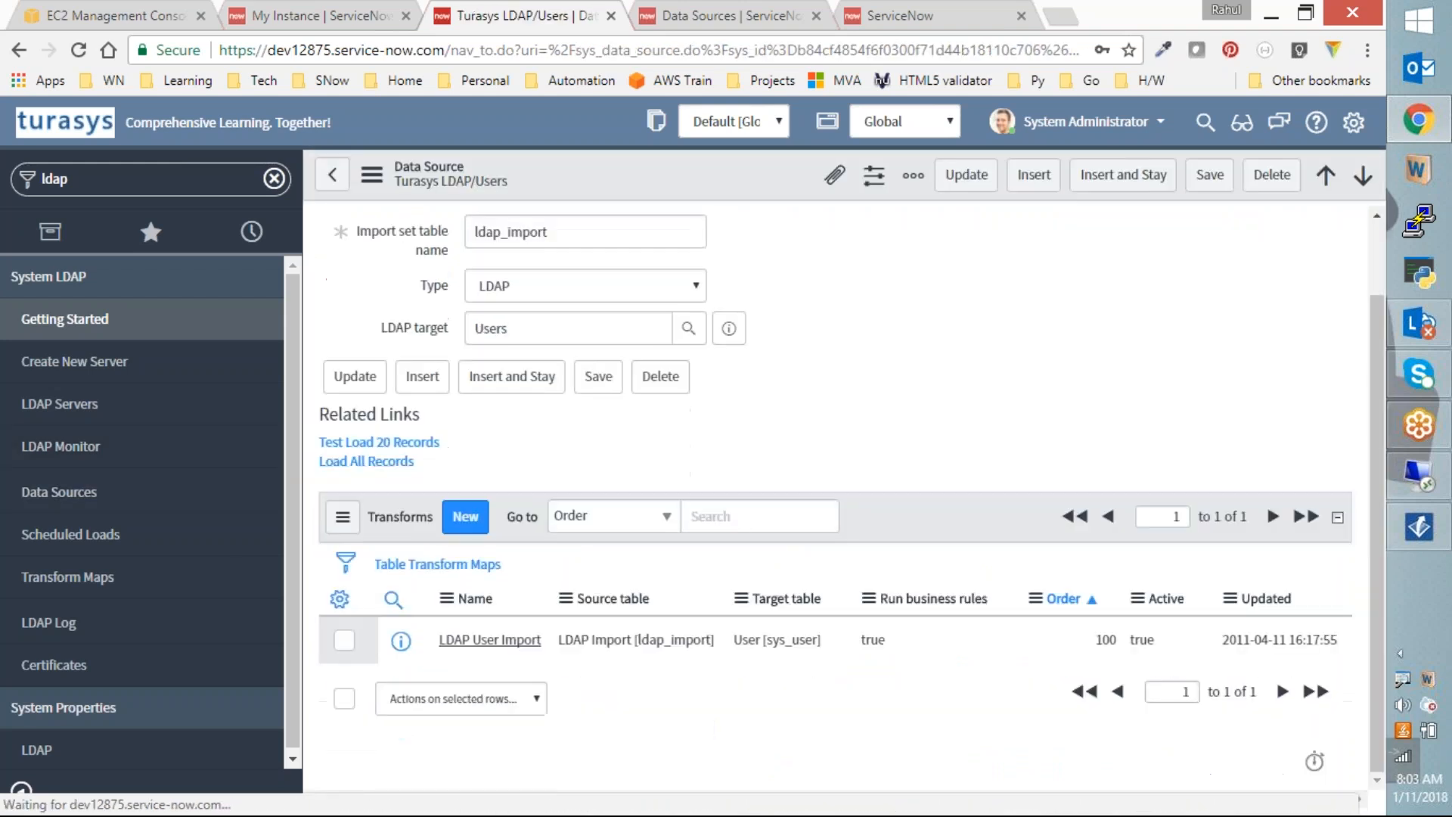
{"action": "left_click", "coordinate": [499, 641]}
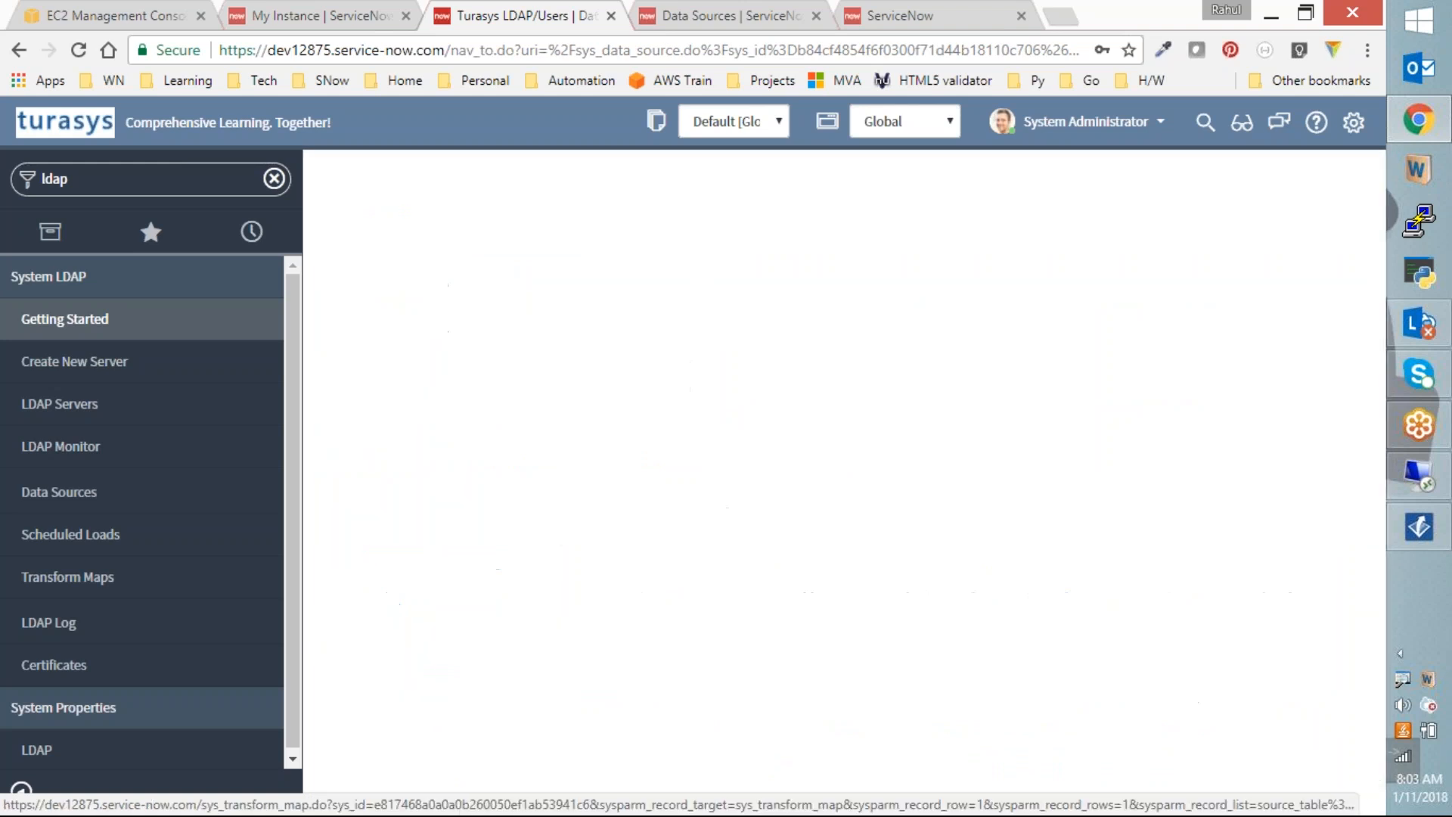
{"action": "scroll", "coordinate": [831, 491], "scroll_direction": "down", "scroll_amount": 10}
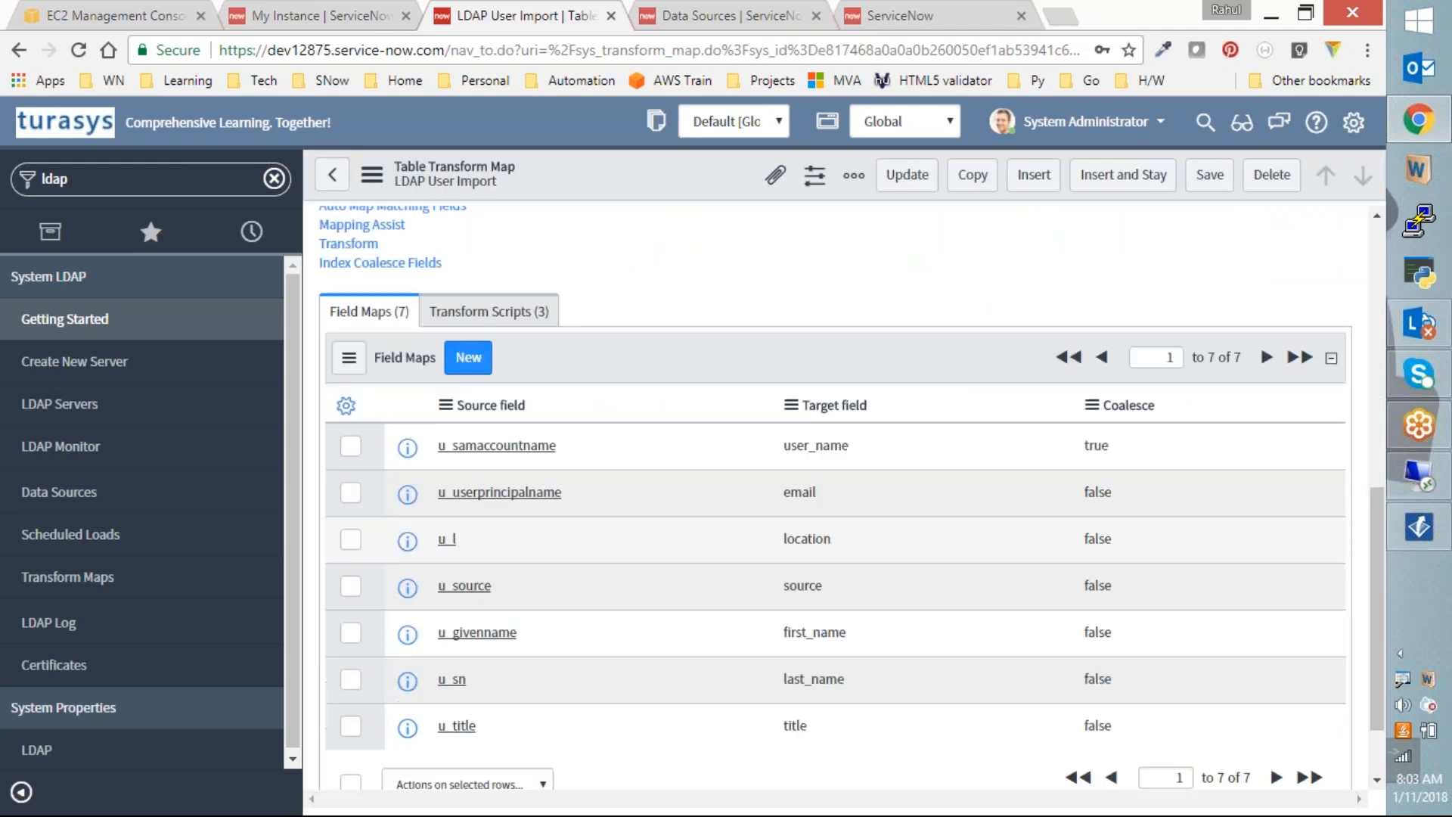
{"action": "scroll", "coordinate": [832, 491], "scroll_direction": "down", "scroll_amount": 1}
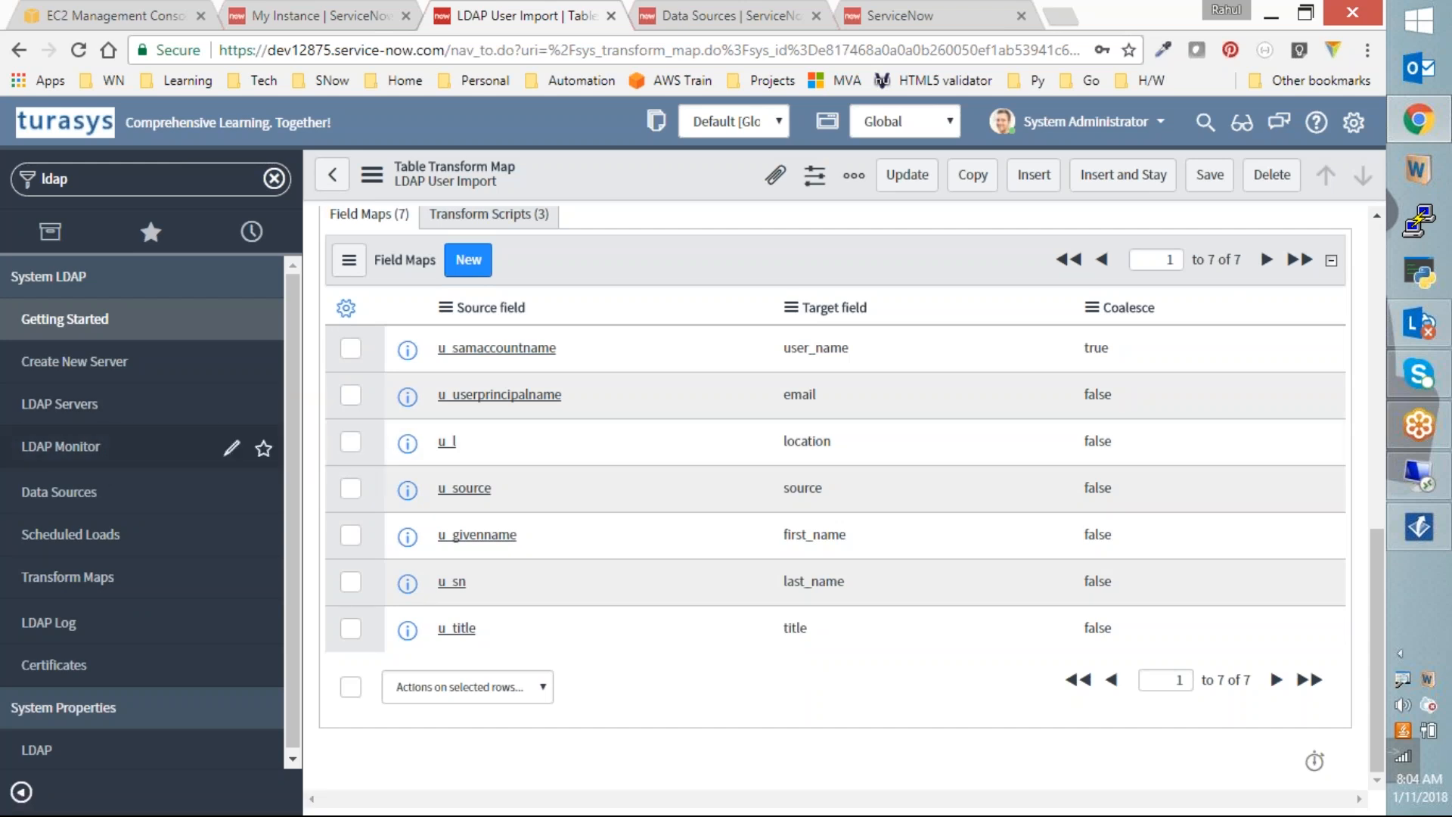
{"action": "left_click", "coordinate": [75, 422]}
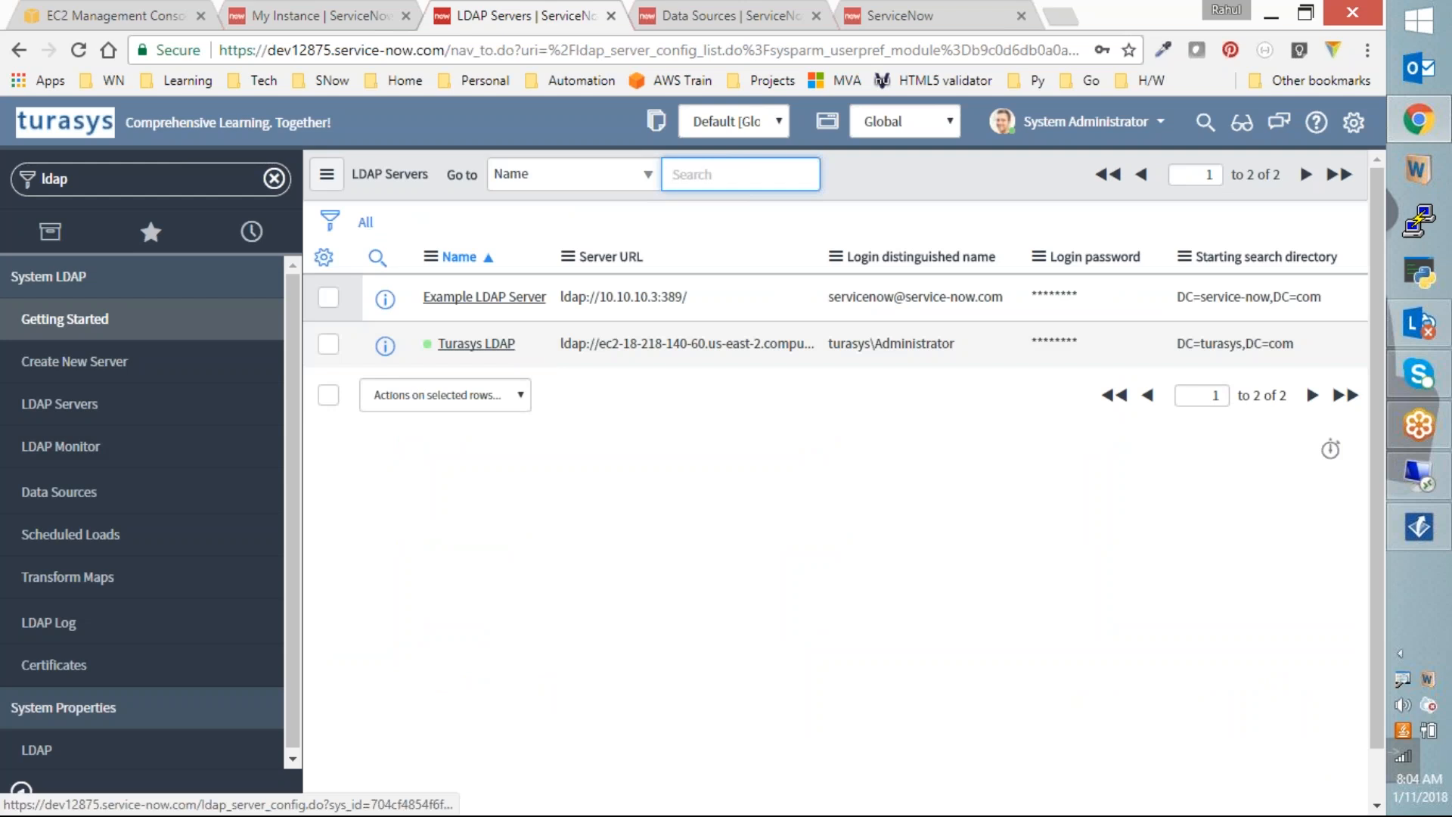
Step: Open the Turasys LDAP server record and run Test Connection
{"action": "left_click", "coordinate": [474, 349]}
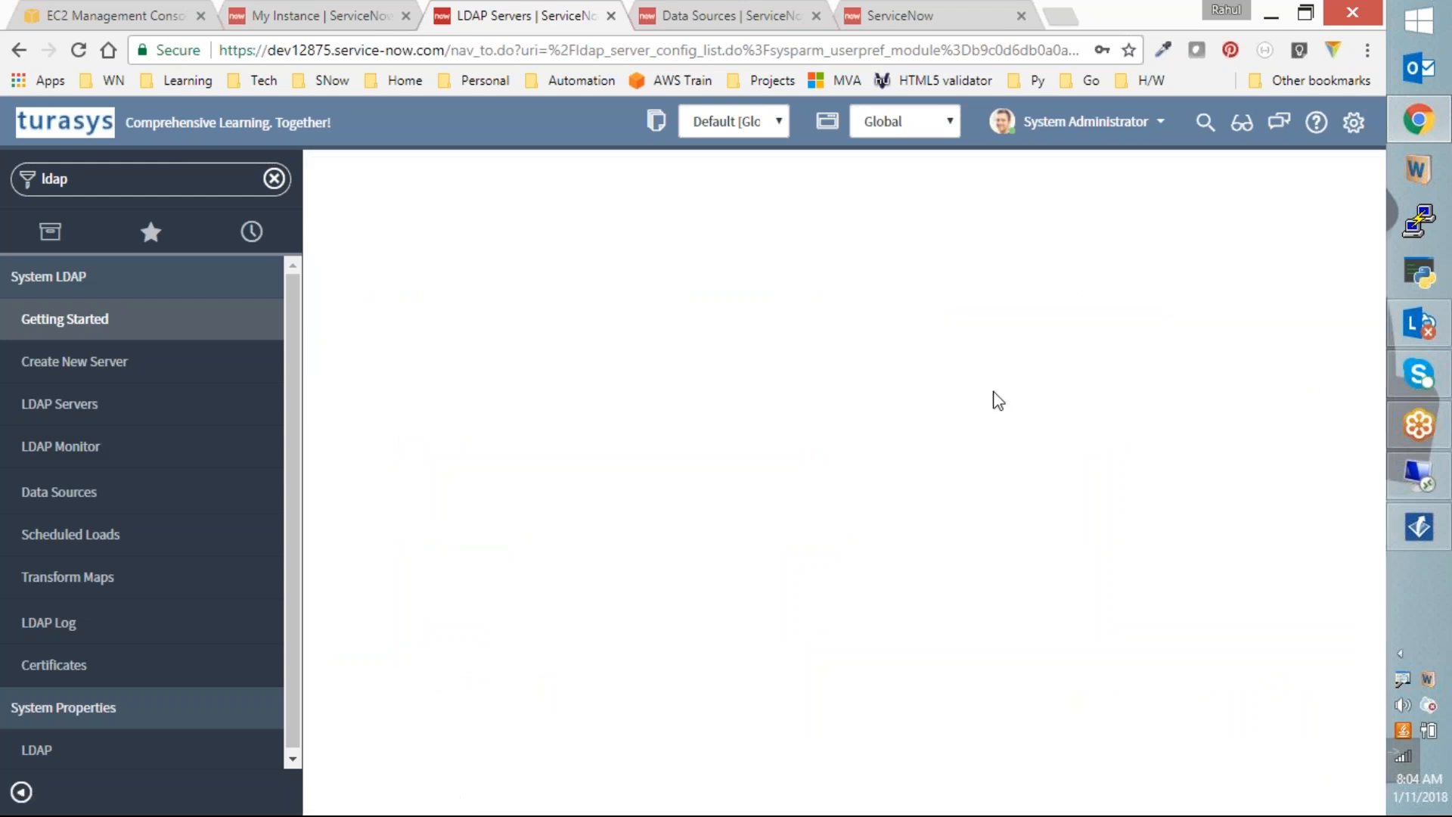
{"action": "scroll", "coordinate": [574, 521], "scroll_direction": "down", "scroll_amount": 1}
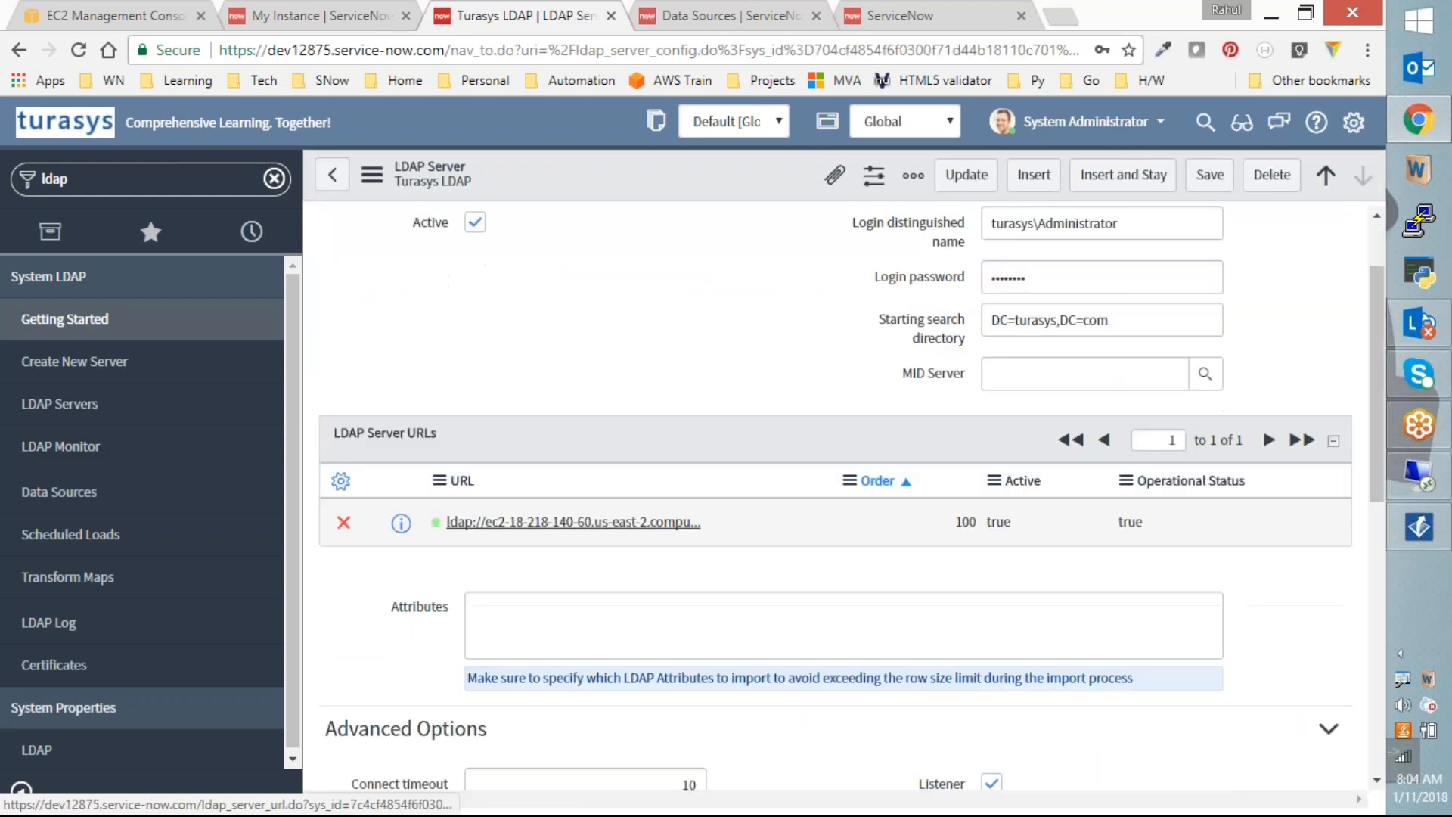
{"action": "scroll", "coordinate": [575, 522], "scroll_direction": "down", "scroll_amount": 4}
{"action": "scroll", "coordinate": [363, 661], "scroll_direction": "down", "scroll_amount": 1}
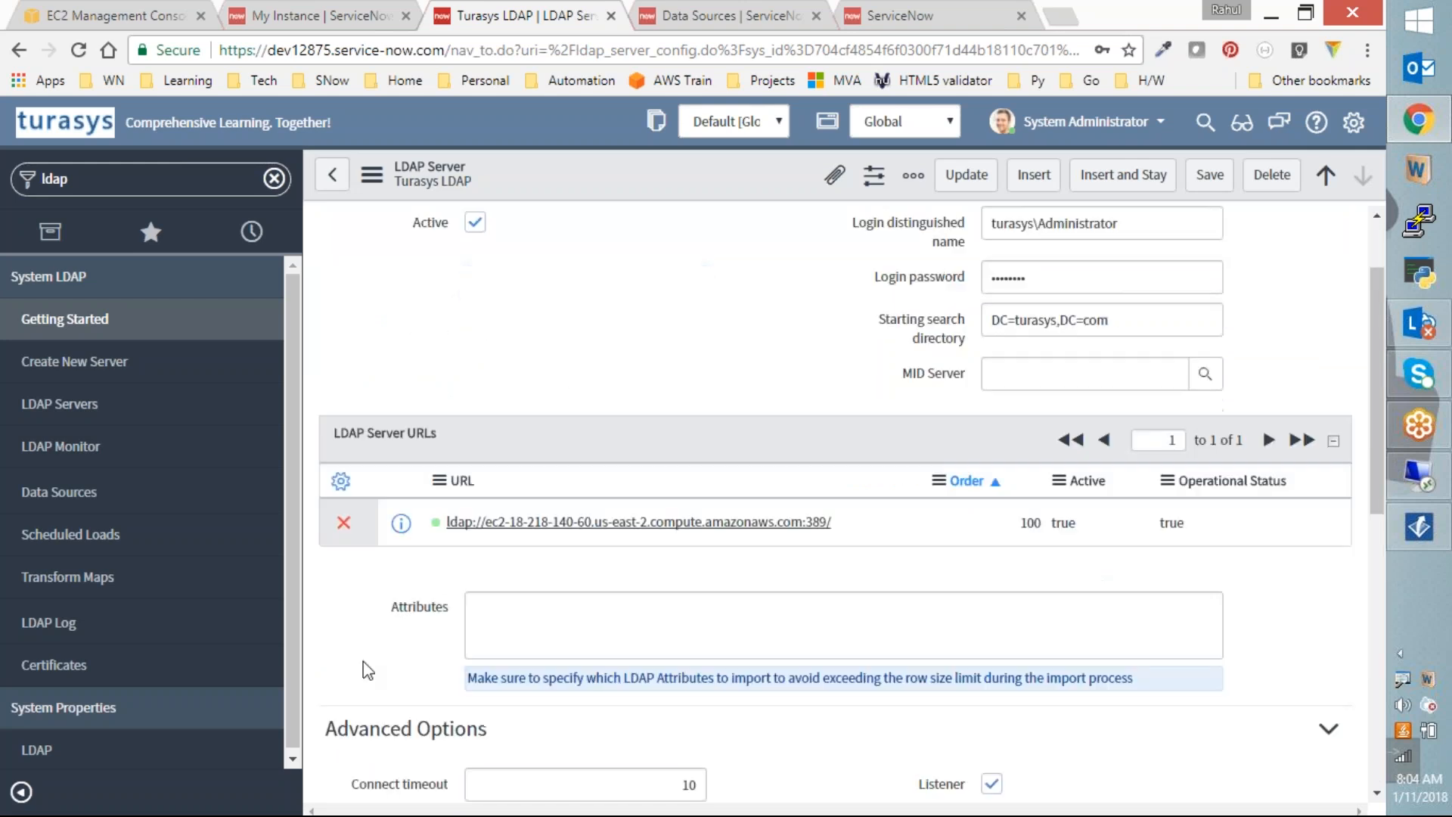
{"action": "scroll", "coordinate": [363, 660], "scroll_direction": "down", "scroll_amount": 4}
{"action": "left_click", "coordinate": [357, 713]}
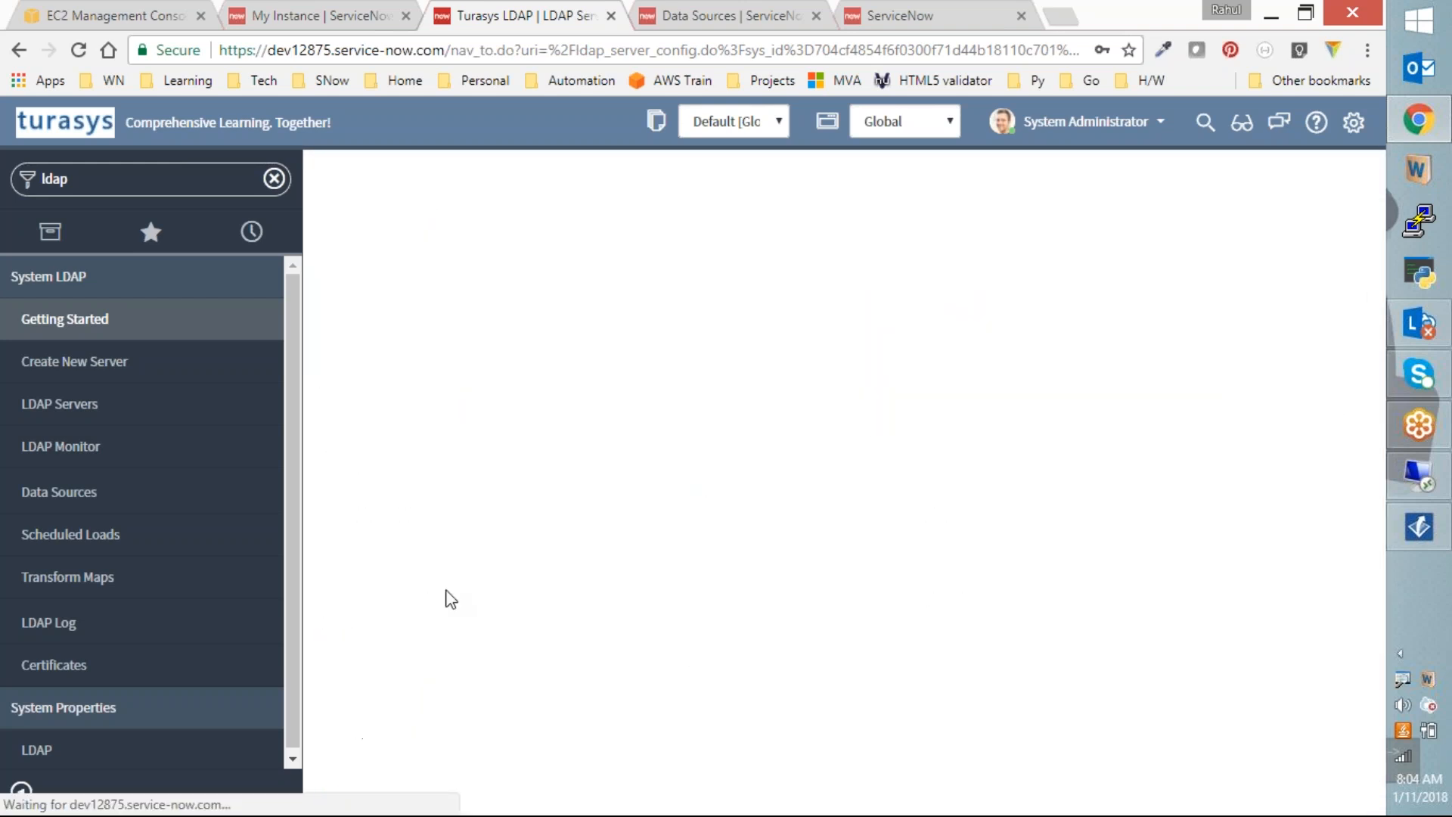
Step: Launch the LDAP Browse page for the Turasys LDAP server
{"action": "scroll", "coordinate": [488, 520], "scroll_direction": "down", "scroll_amount": 5}
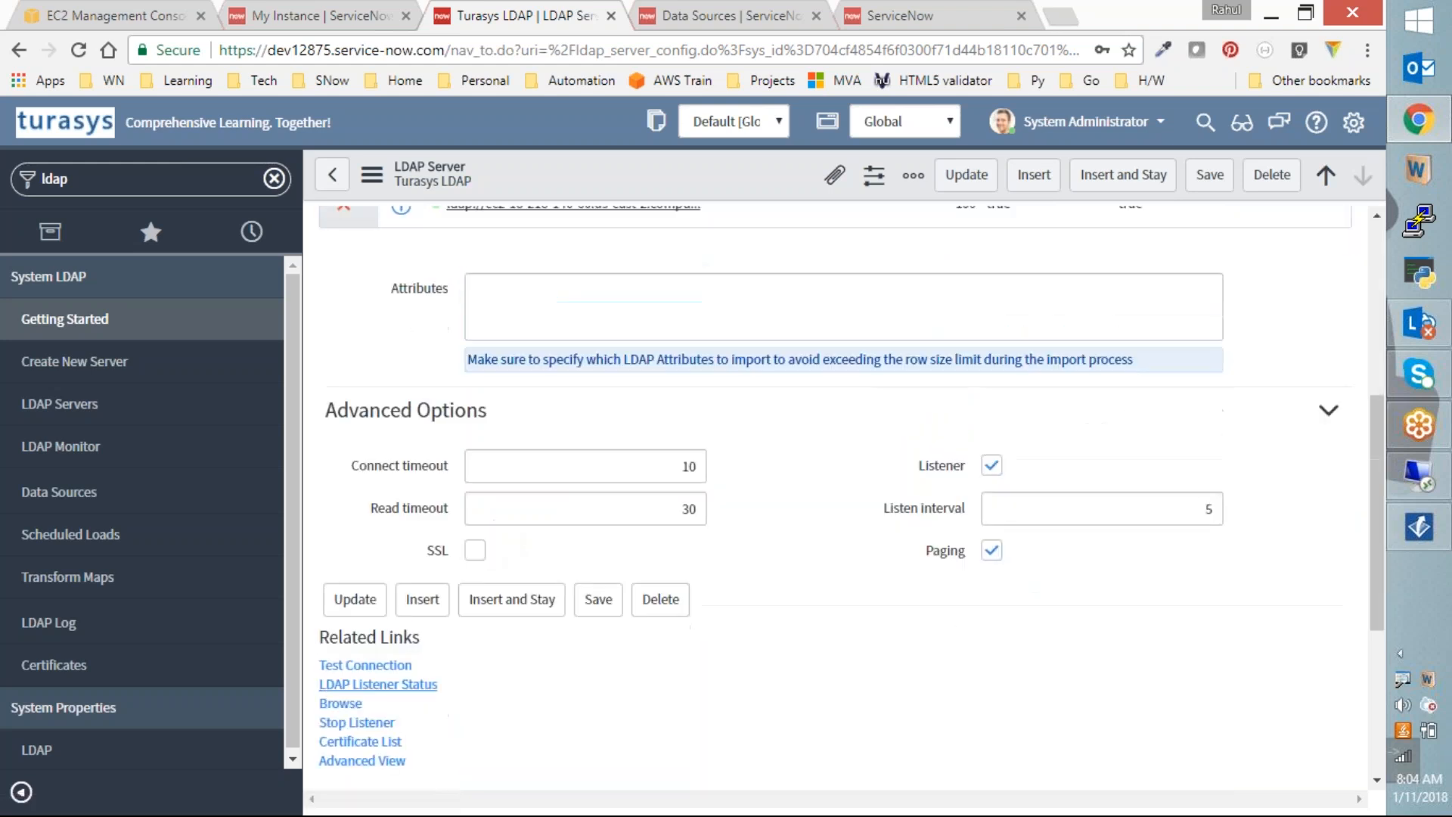
{"action": "left_click", "coordinate": [341, 705]}
{"action": "scroll", "coordinate": [358, 686], "scroll_direction": "down", "scroll_amount": 4}
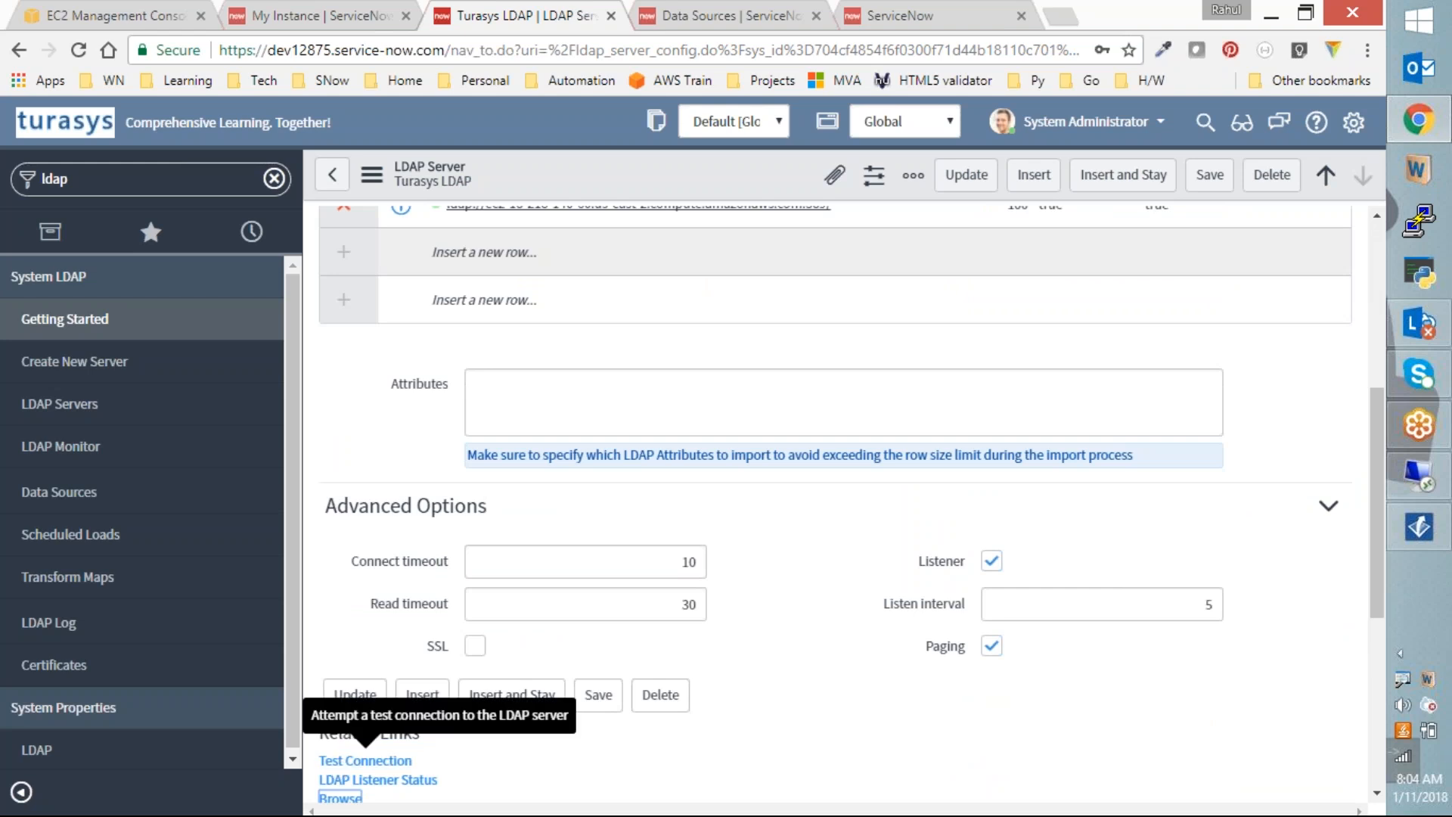
{"action": "left_click", "coordinate": [376, 690]}
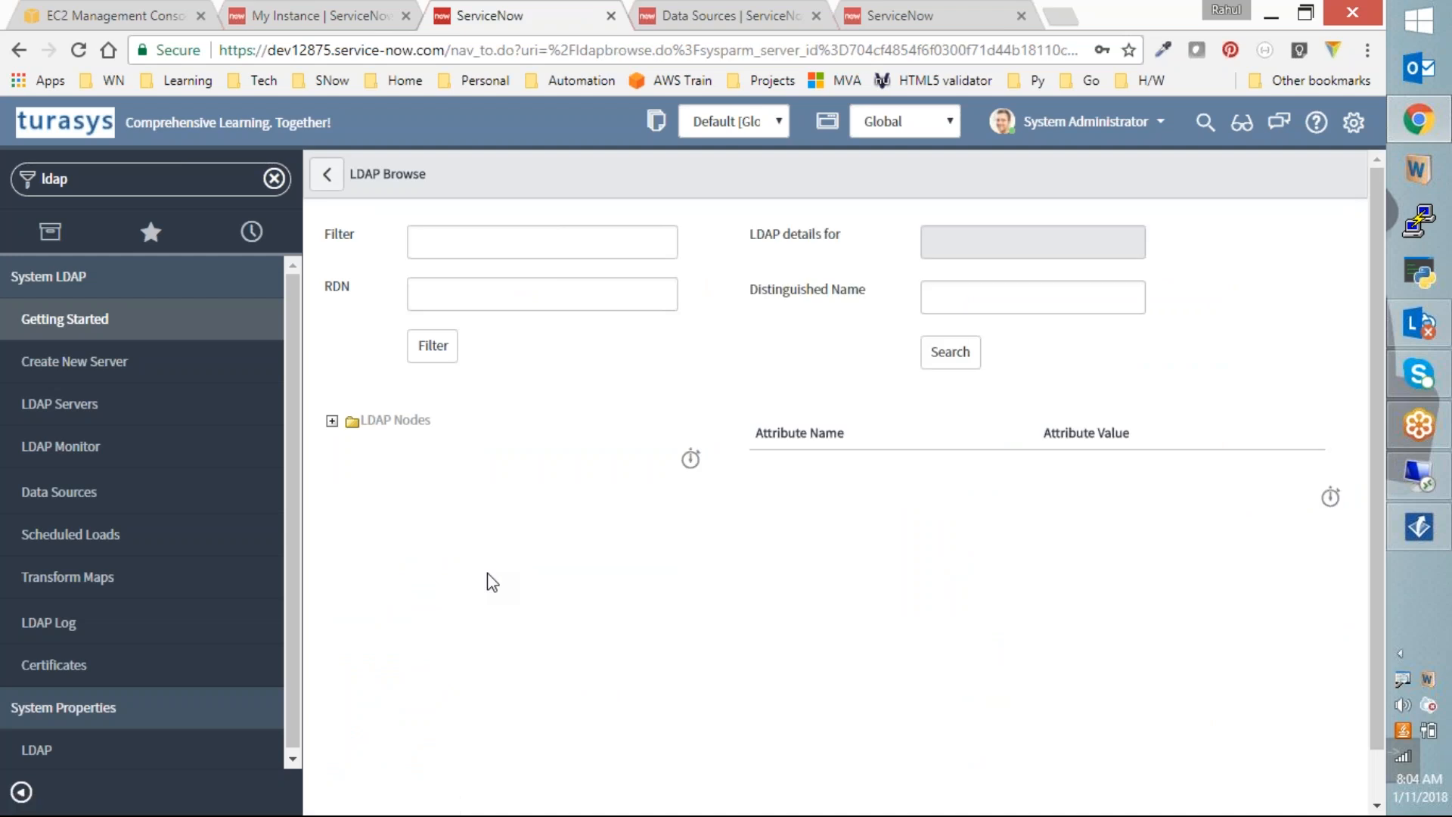
Step: Expand LDAP Nodes > CN=Users, open the user's attributes and find userAccountControl 512
{"action": "left_click", "coordinate": [333, 422]}
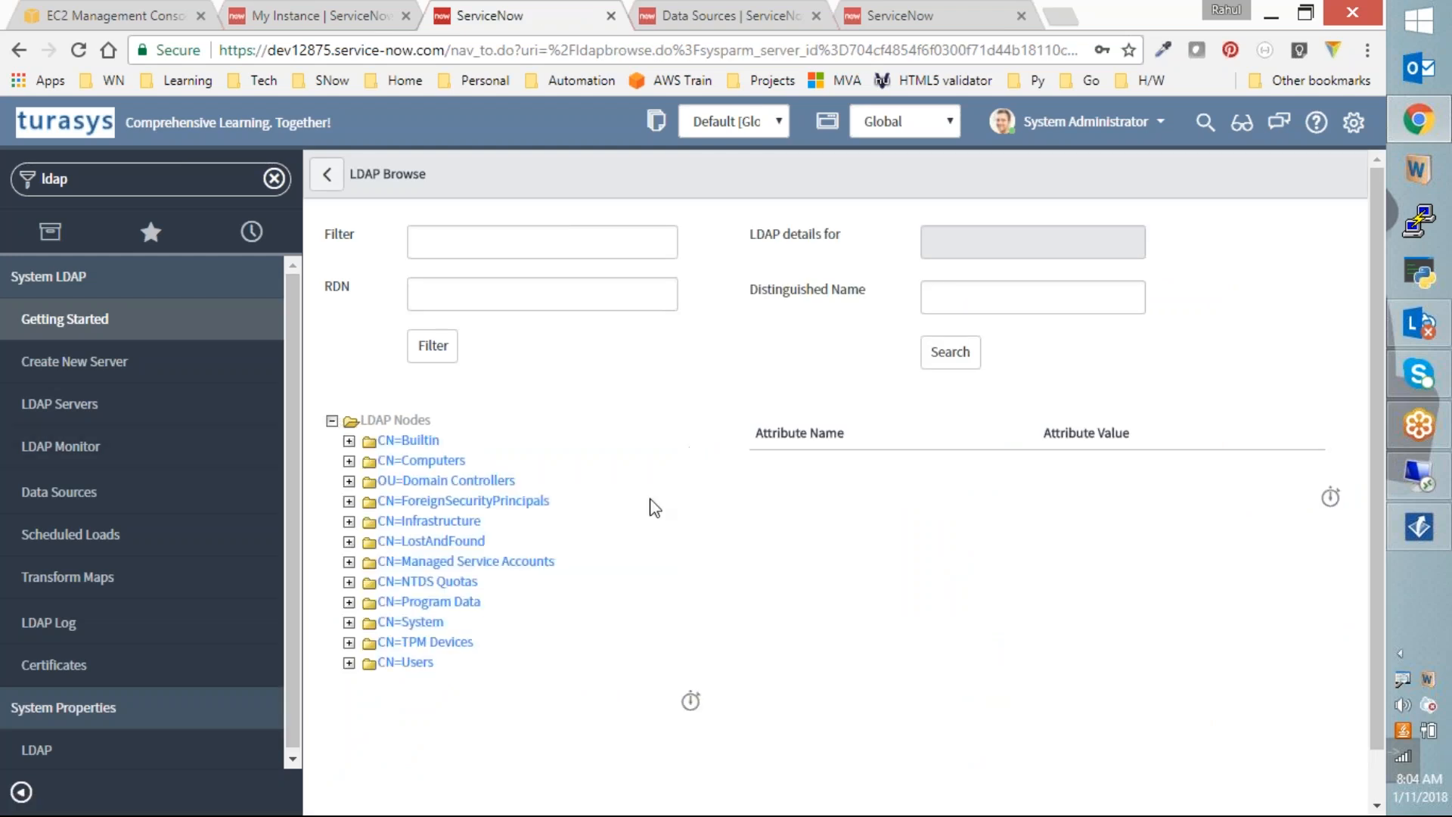
{"action": "left_click", "coordinate": [349, 663]}
{"action": "scroll", "coordinate": [421, 631], "scroll_direction": "down", "scroll_amount": 6}
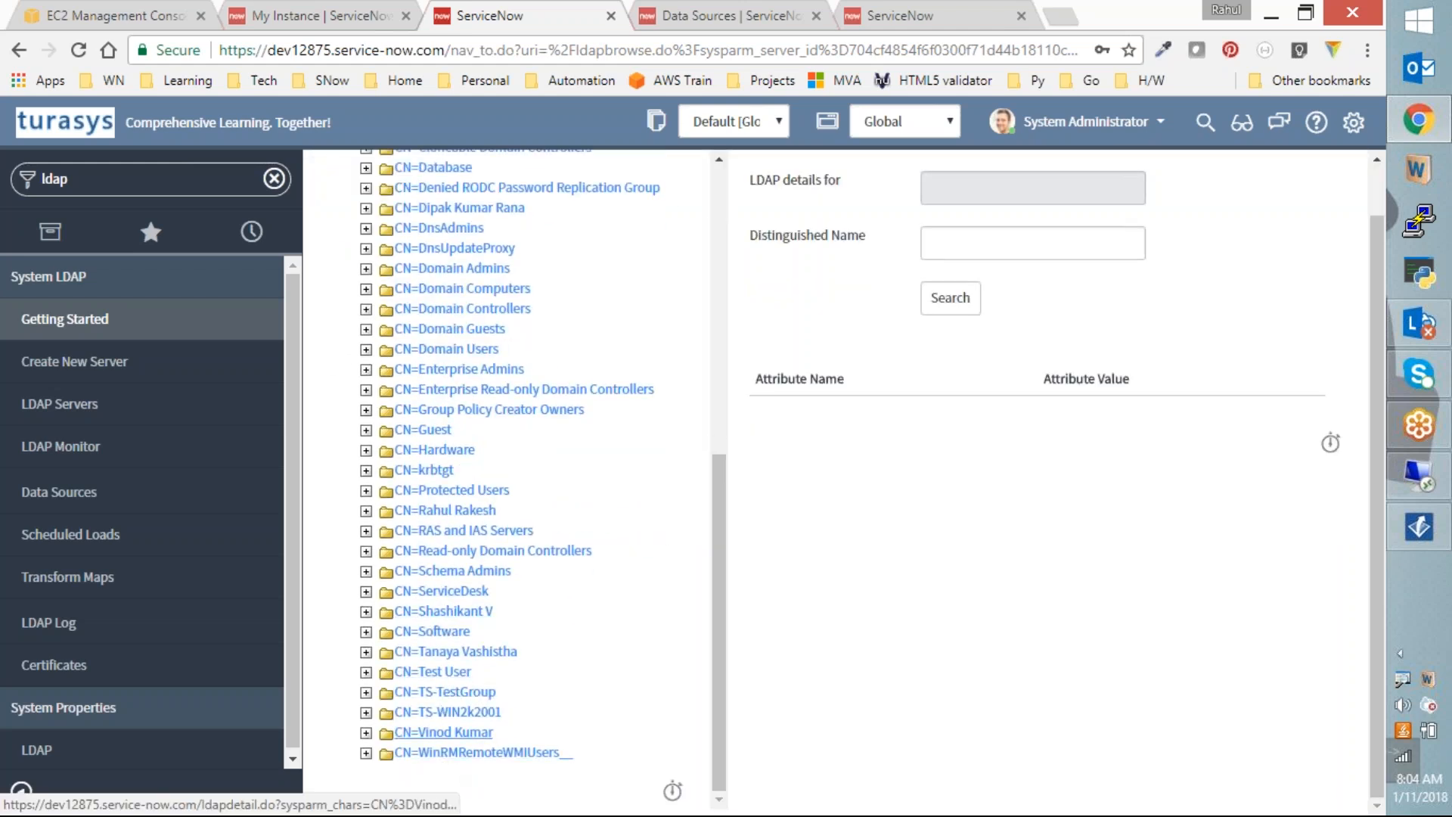
{"action": "left_click", "coordinate": [460, 733]}
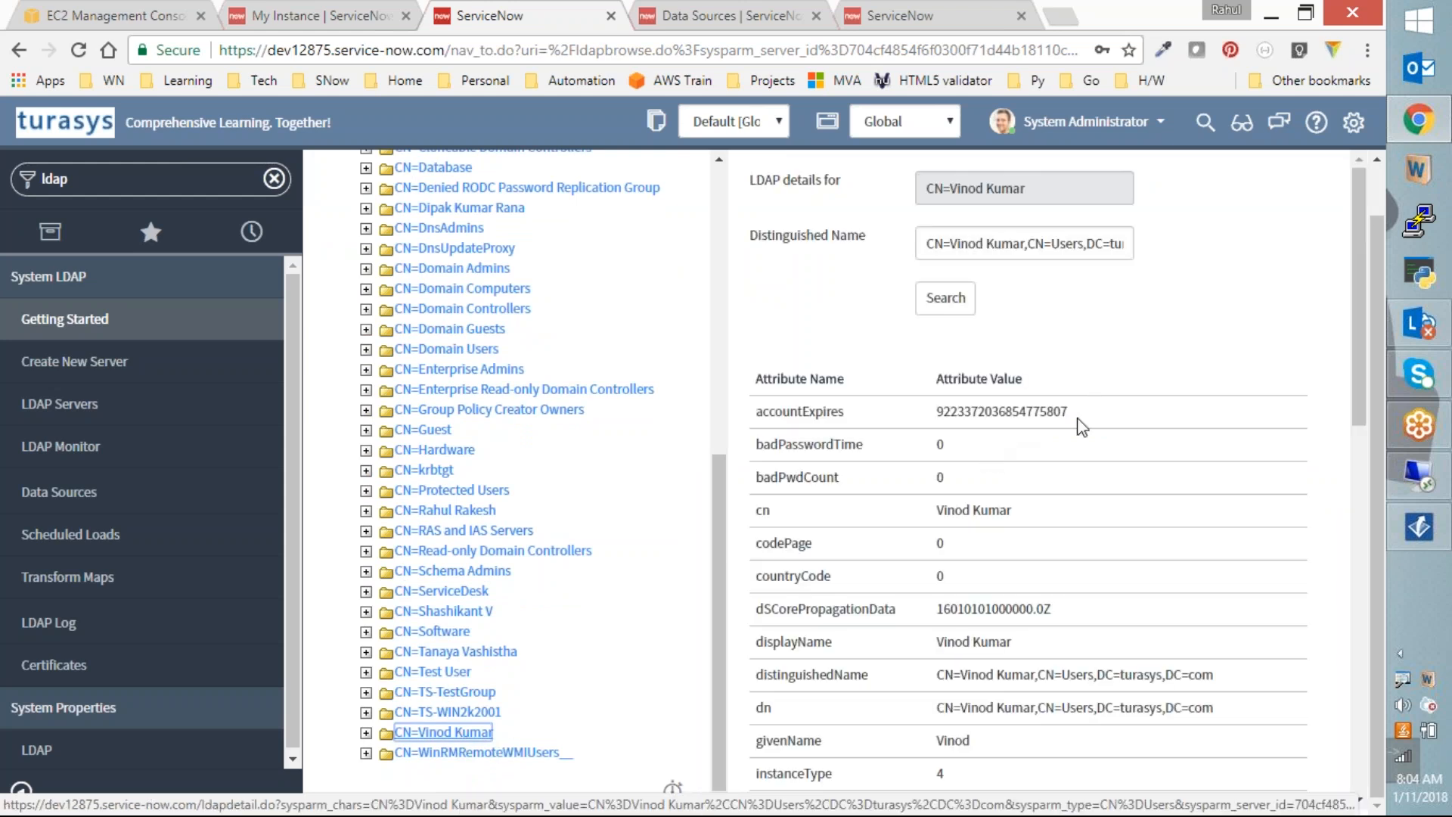
{"action": "left_click_drag", "start_coordinate": [1360, 358], "coordinate": [1350, 744]}
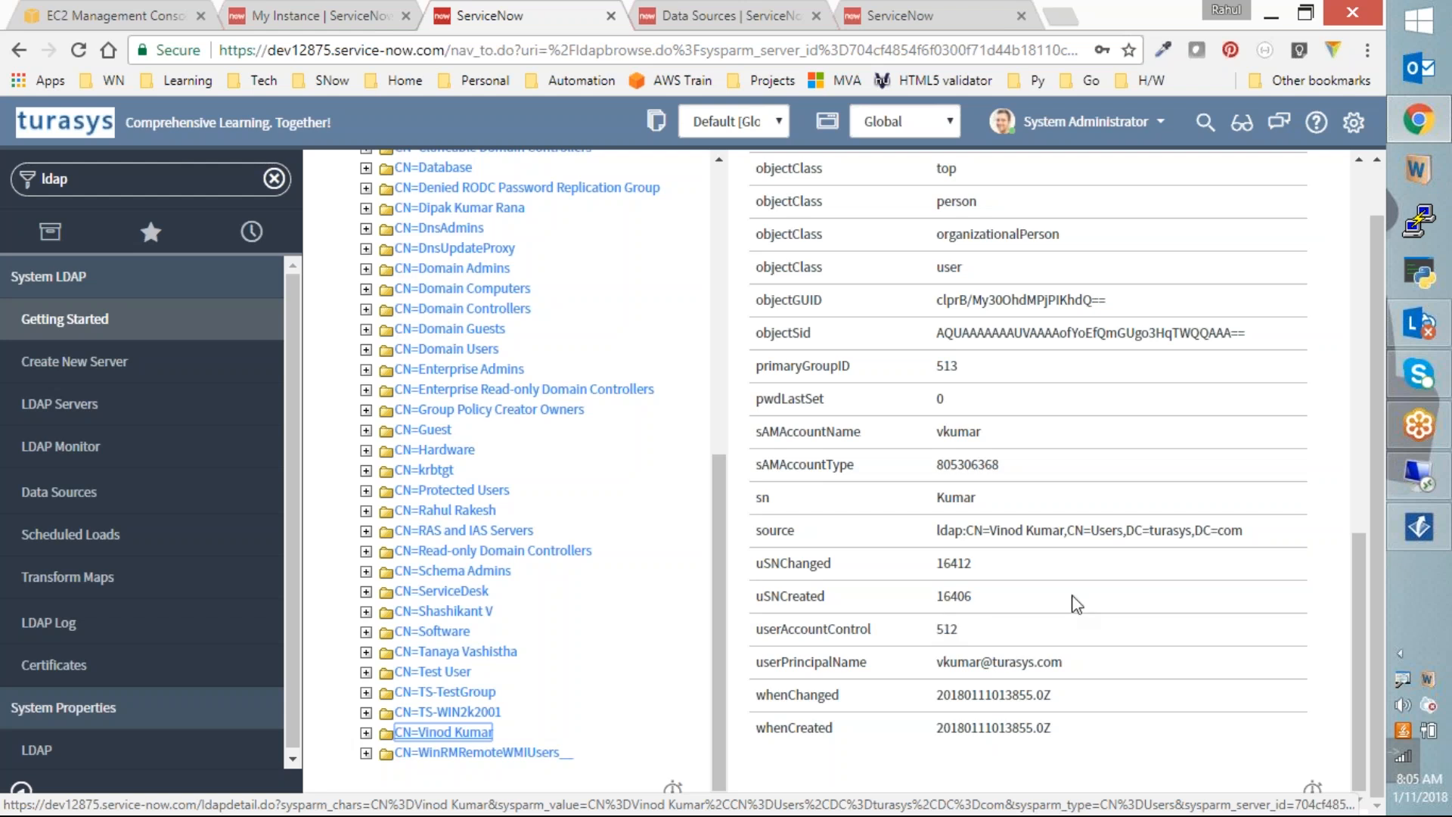
{"action": "left_click_drag", "start_coordinate": [1358, 596], "coordinate": [1334, 267]}
Step: Disable the user's account in the Users container, confirm with OK, and minimize the RDP window
{"action": "left_click", "coordinate": [1418, 472]}
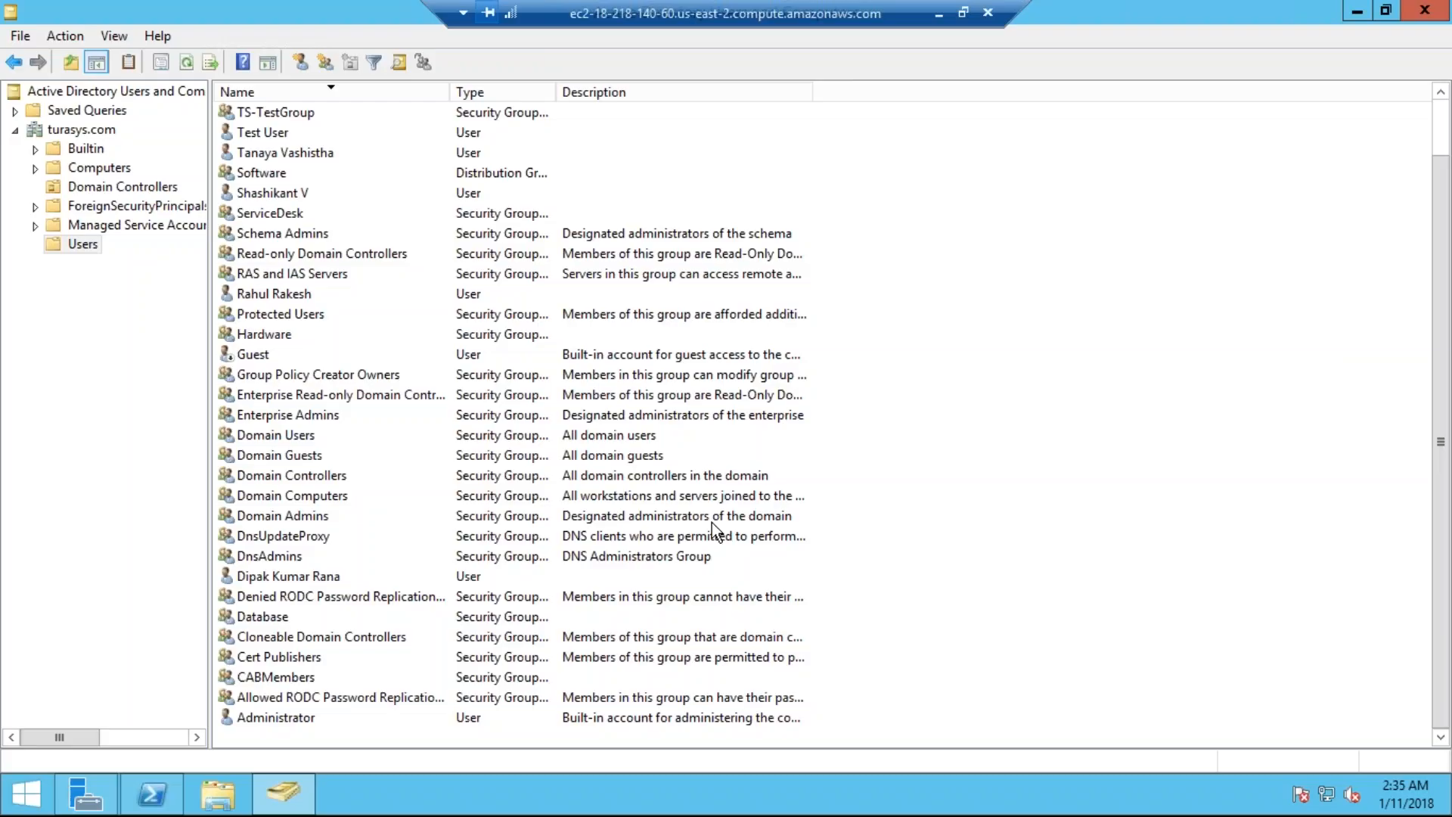
{"action": "left_click", "coordinate": [329, 456]}
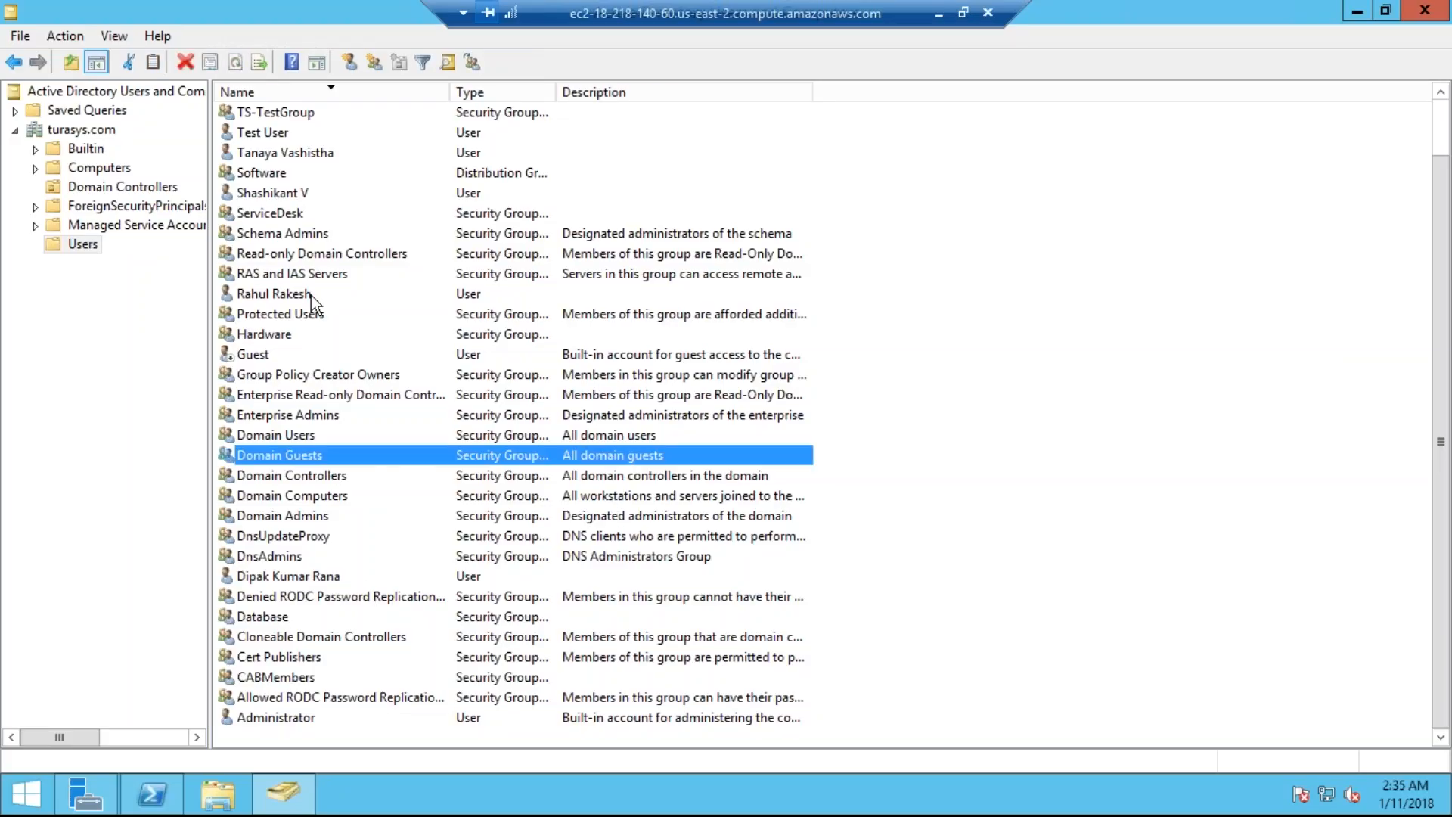
{"action": "scroll", "coordinate": [315, 224], "scroll_direction": "up", "scroll_amount": 1}
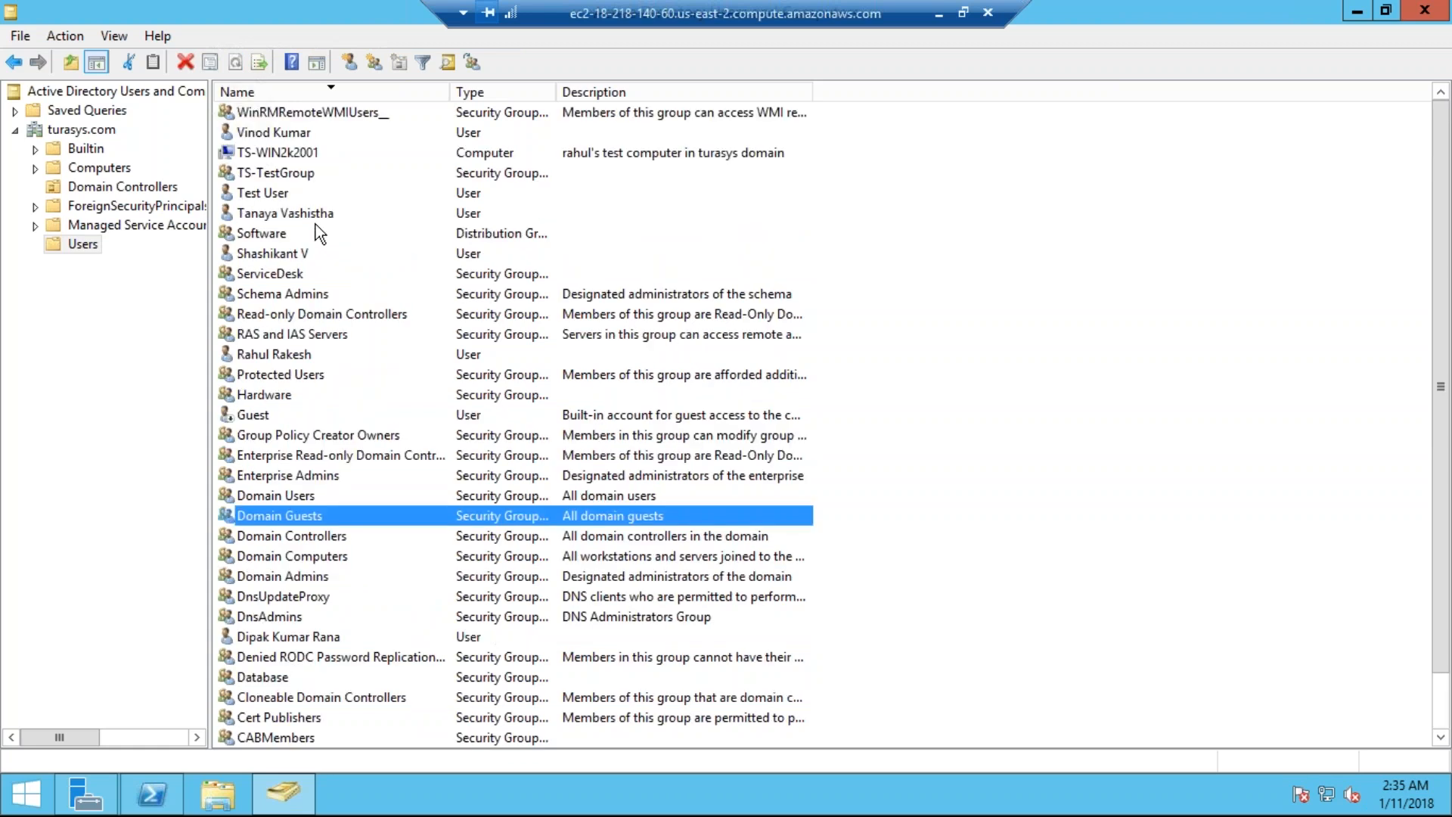
{"action": "scroll", "coordinate": [321, 528], "scroll_direction": "down", "scroll_amount": 1}
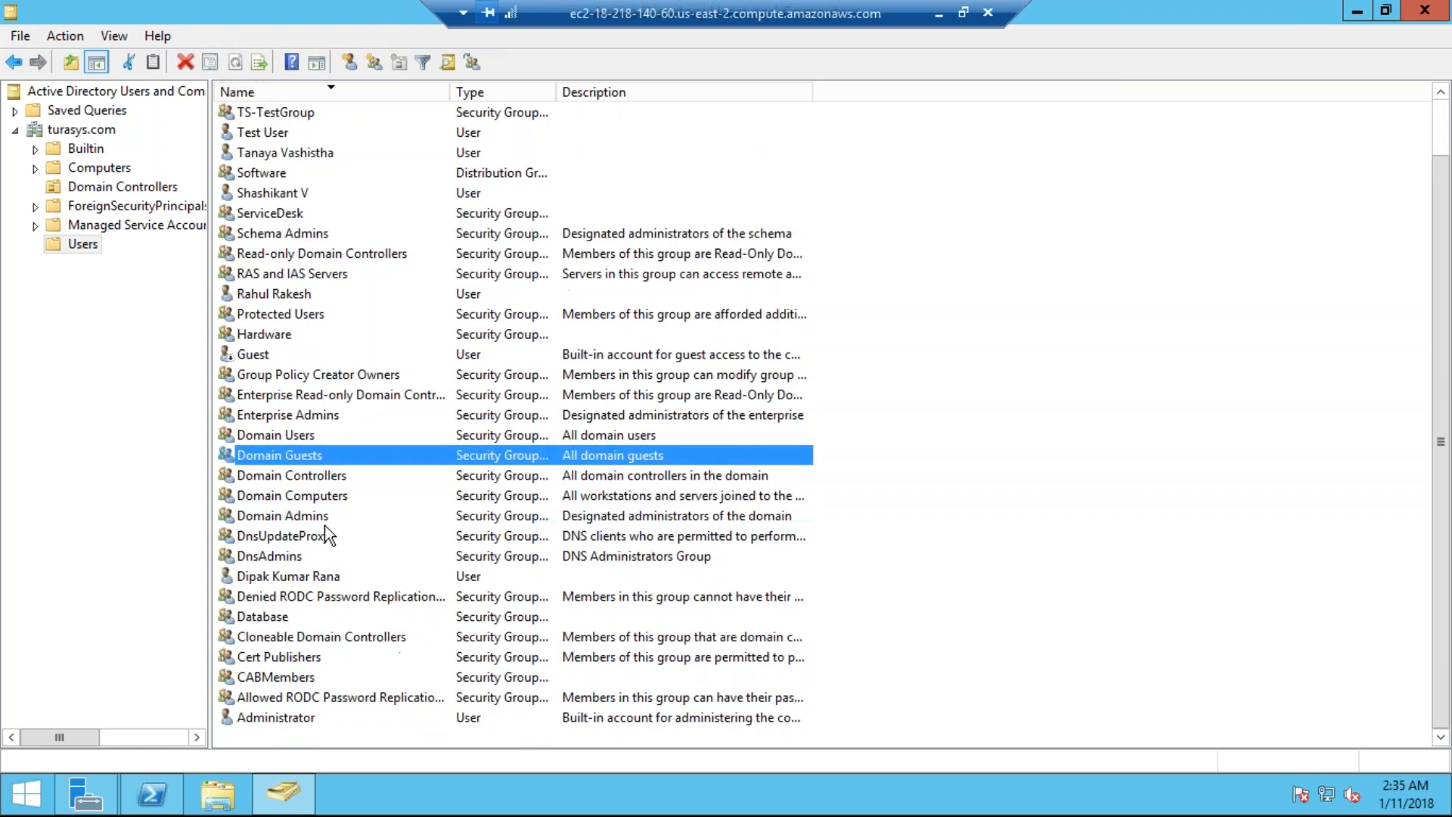
{"action": "key", "text": "v"}
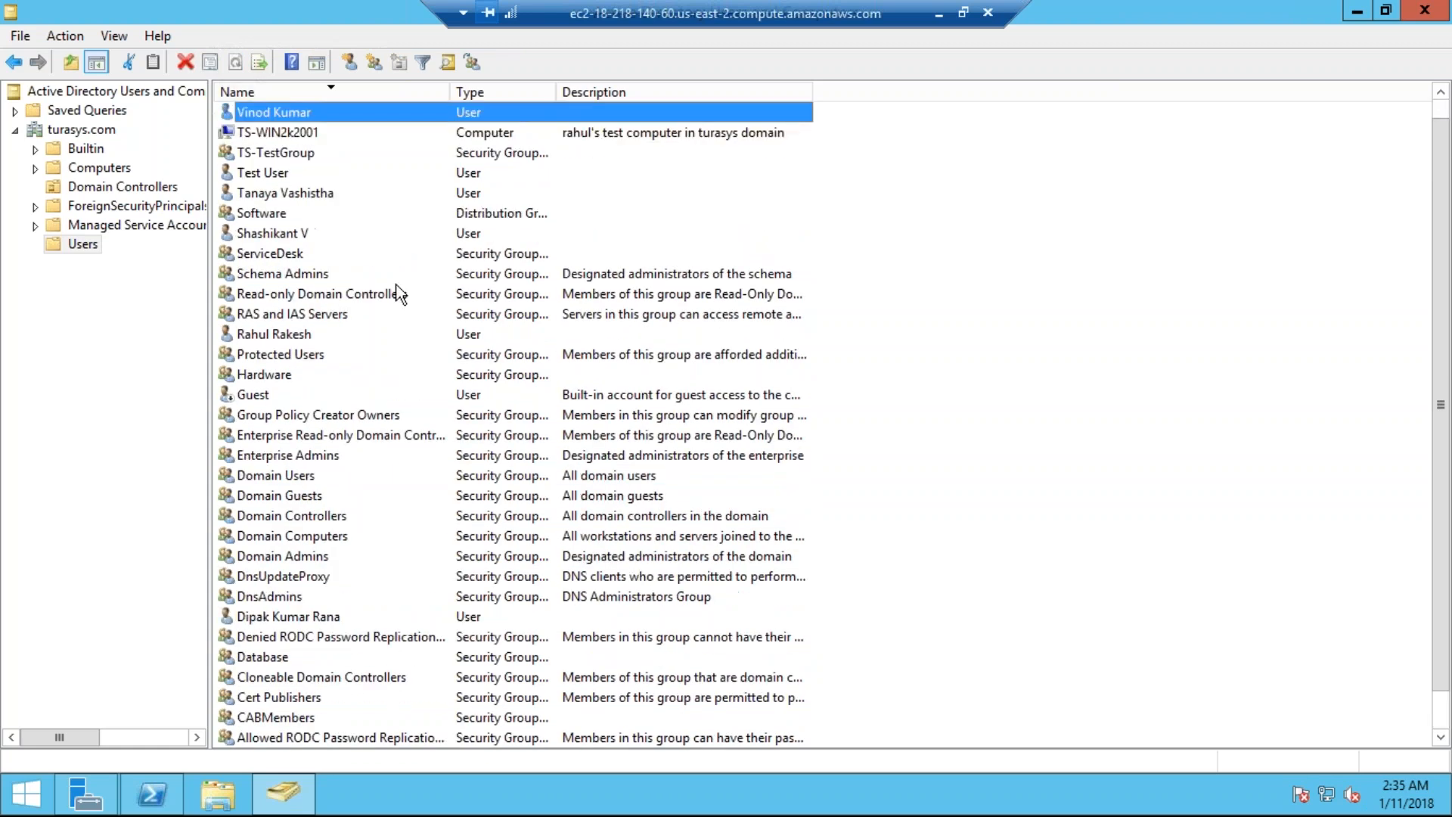
{"action": "right_click", "coordinate": [419, 110]}
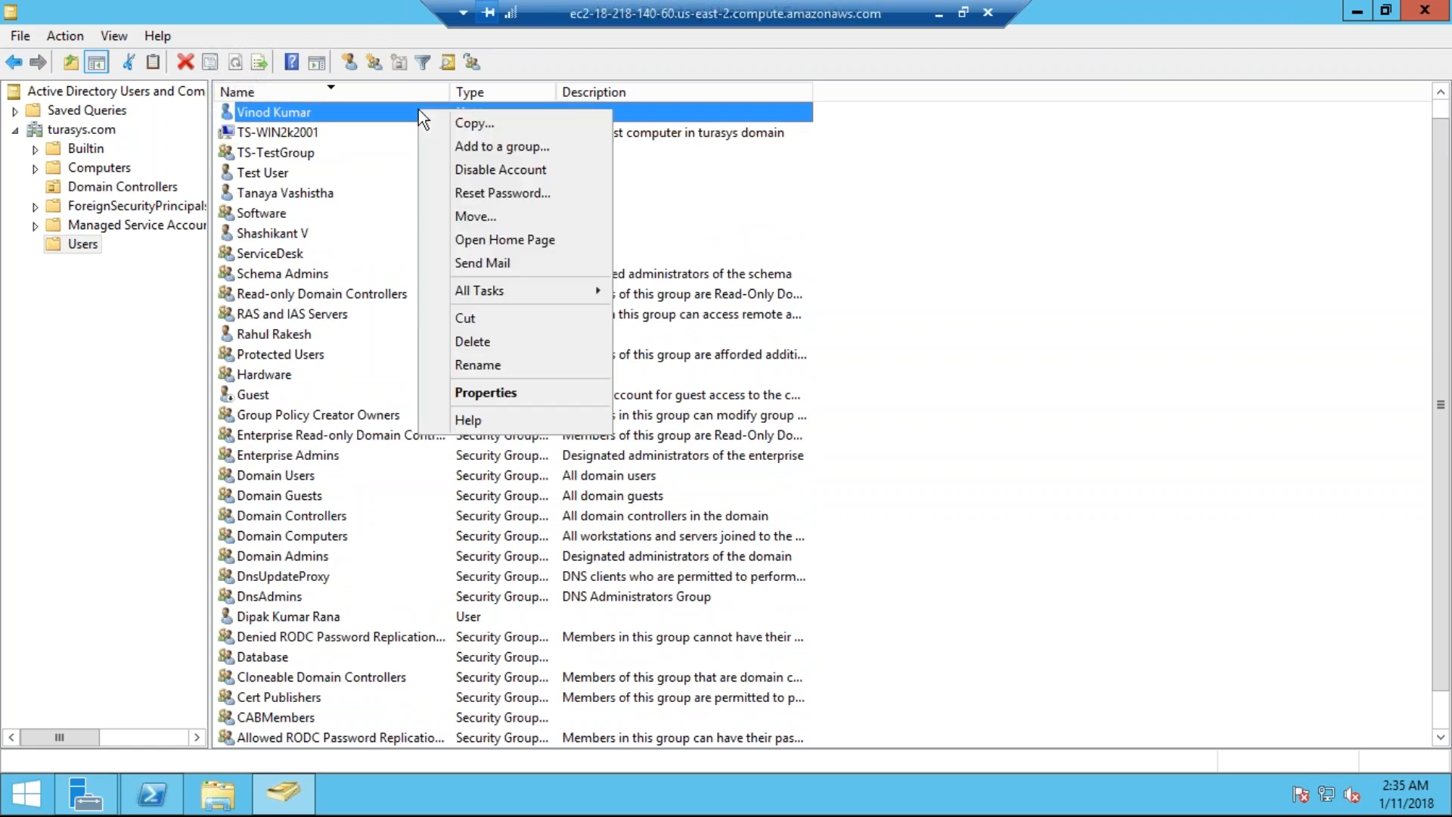
{"action": "left_click", "coordinate": [469, 171]}
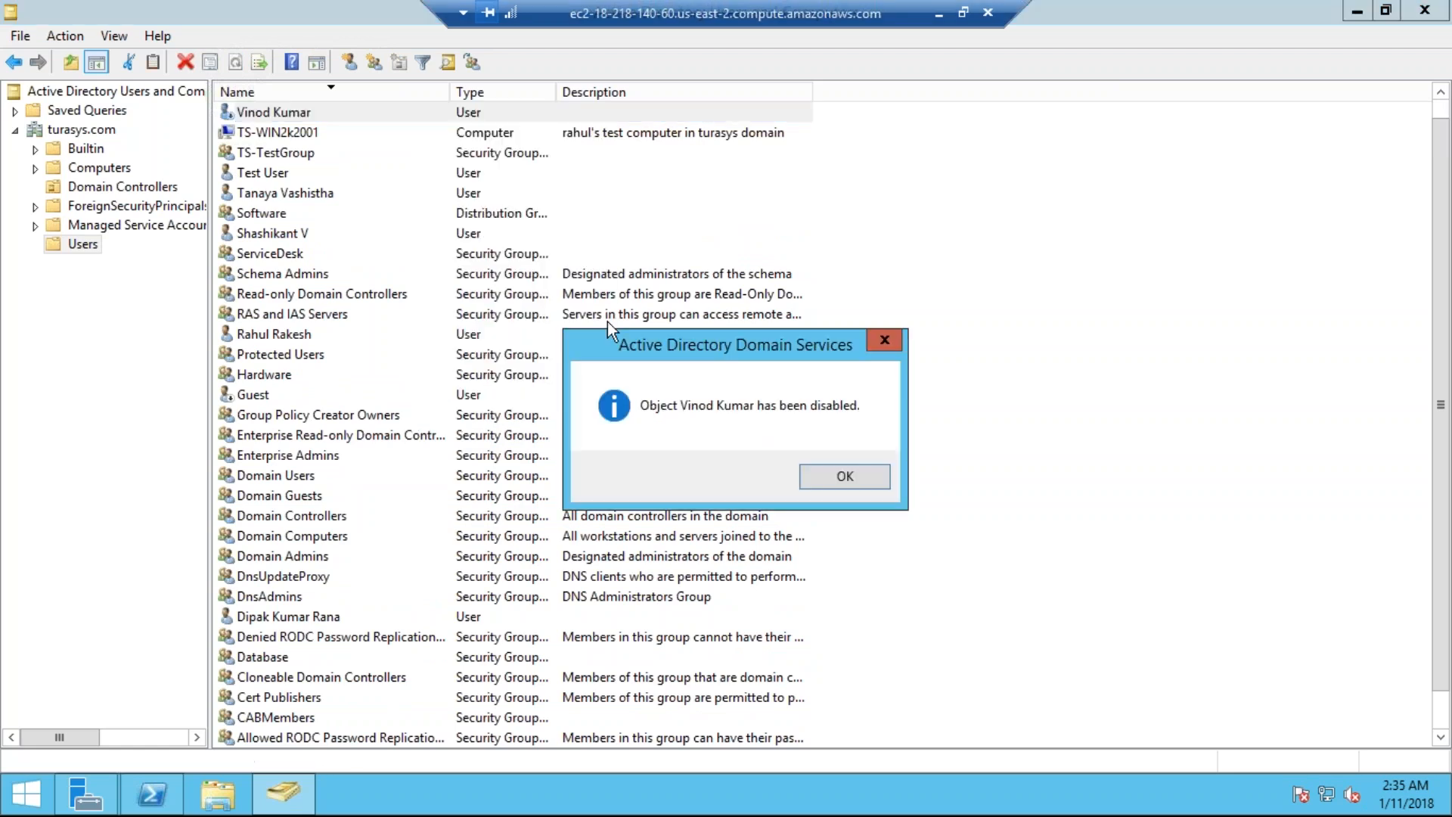
{"action": "left_click", "coordinate": [822, 476]}
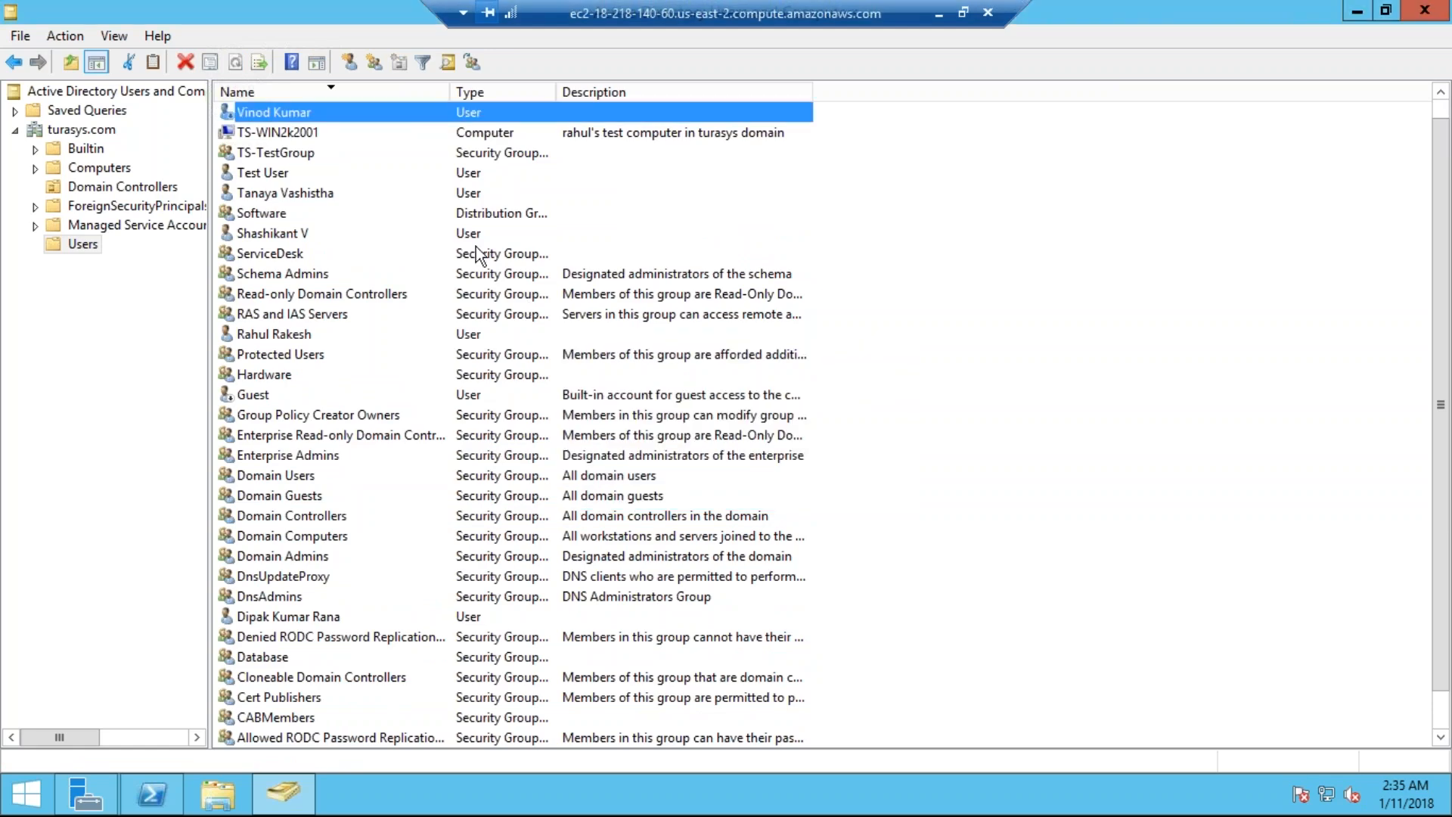
{"action": "left_click", "coordinate": [939, 13]}
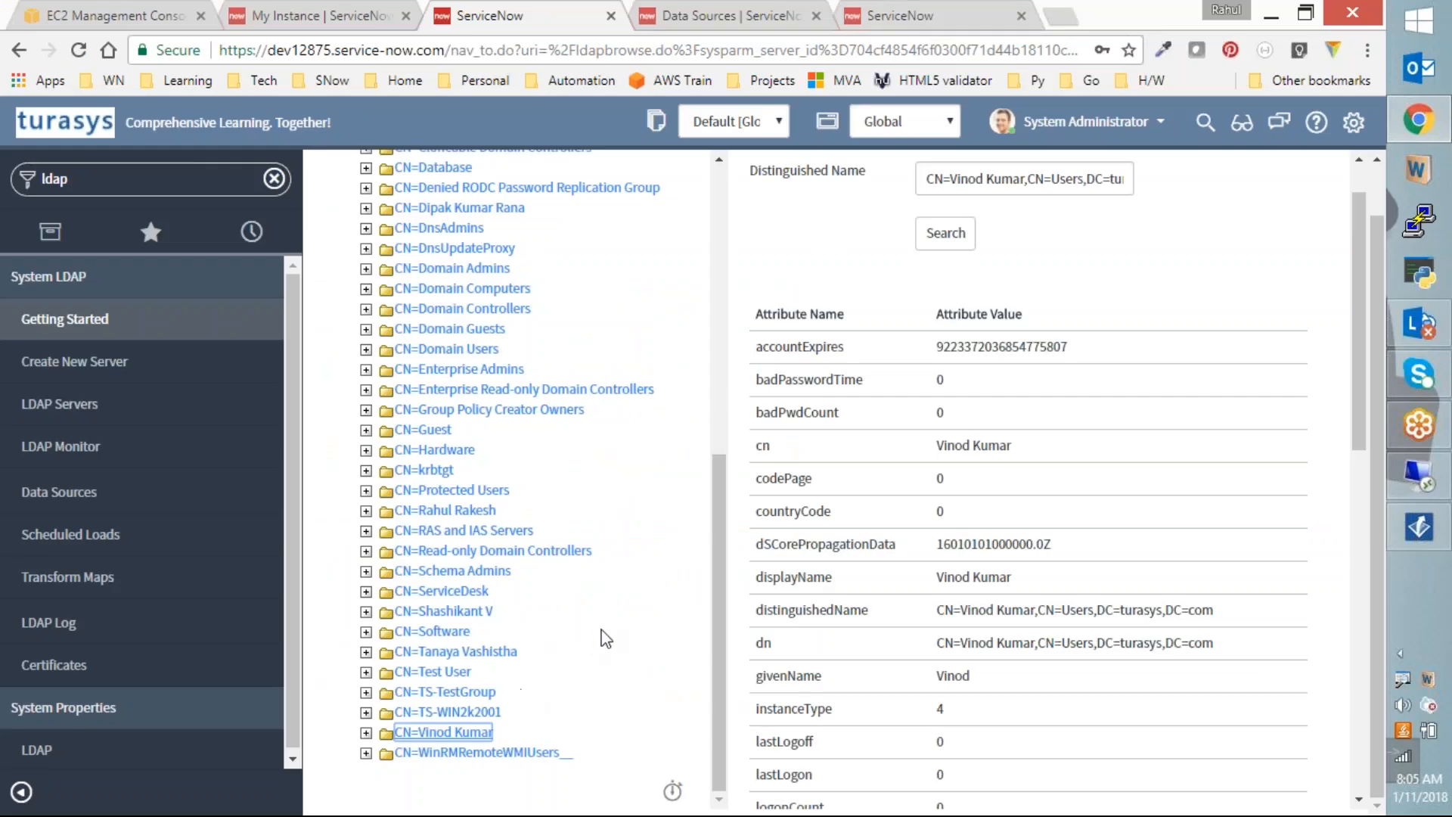
Step: Return to the Turasys LDAP server form and remove the empty second server URL row
{"action": "scroll", "coordinate": [604, 635], "scroll_direction": "up", "scroll_amount": 10}
{"action": "left_click", "coordinate": [319, 186]}
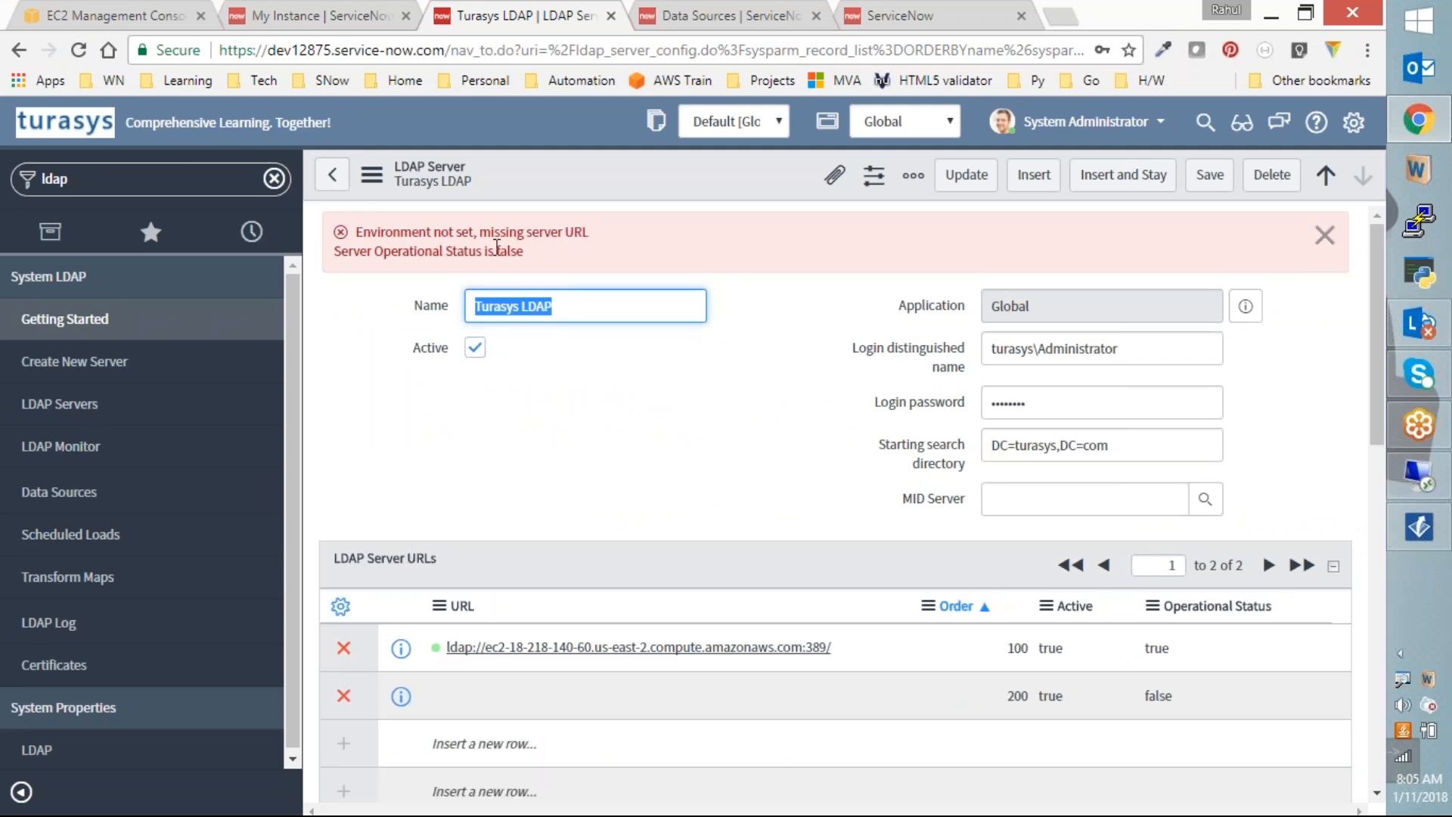
{"action": "left_click", "coordinate": [343, 694]}
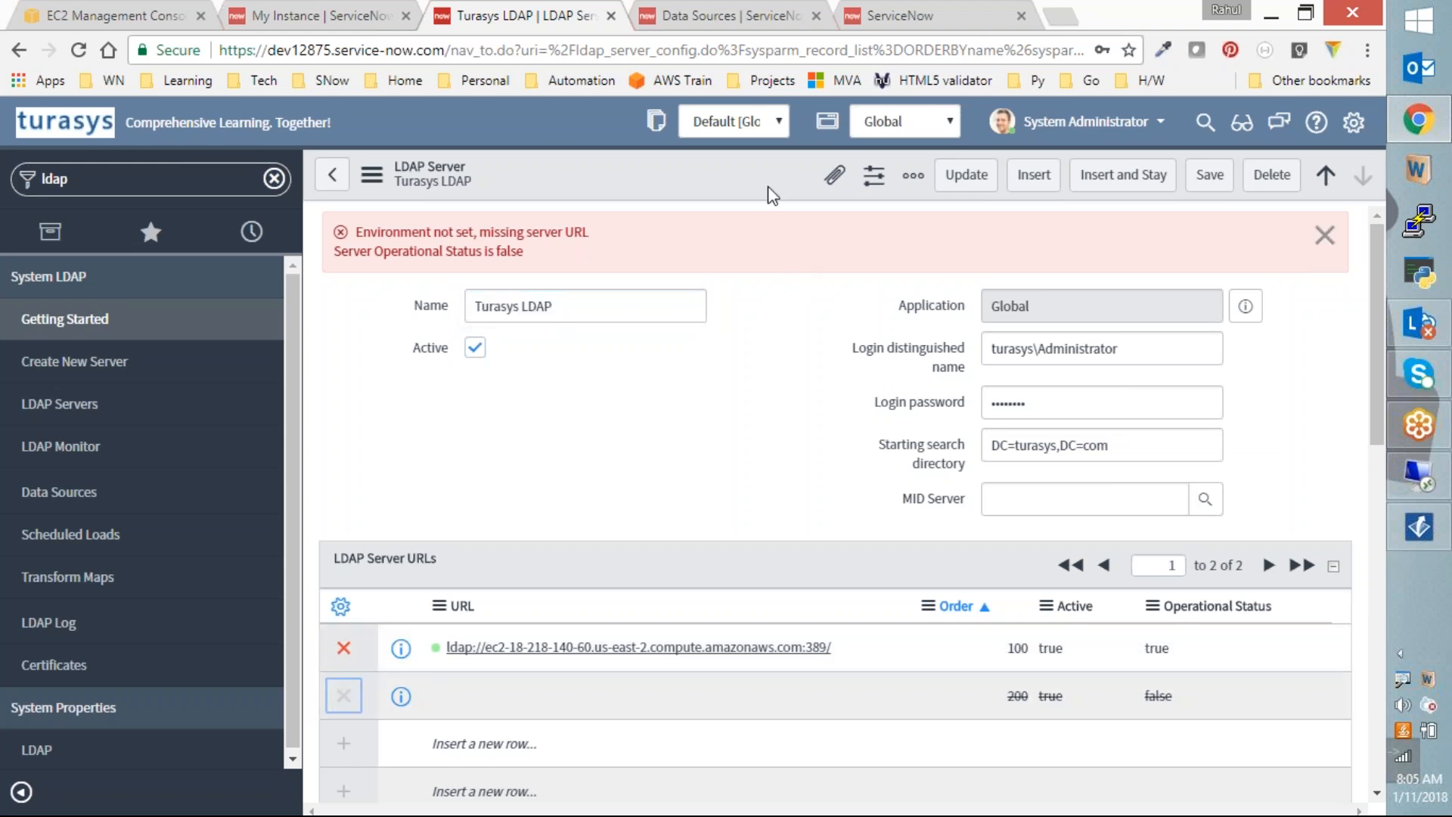
{"action": "right_click", "coordinate": [755, 166]}
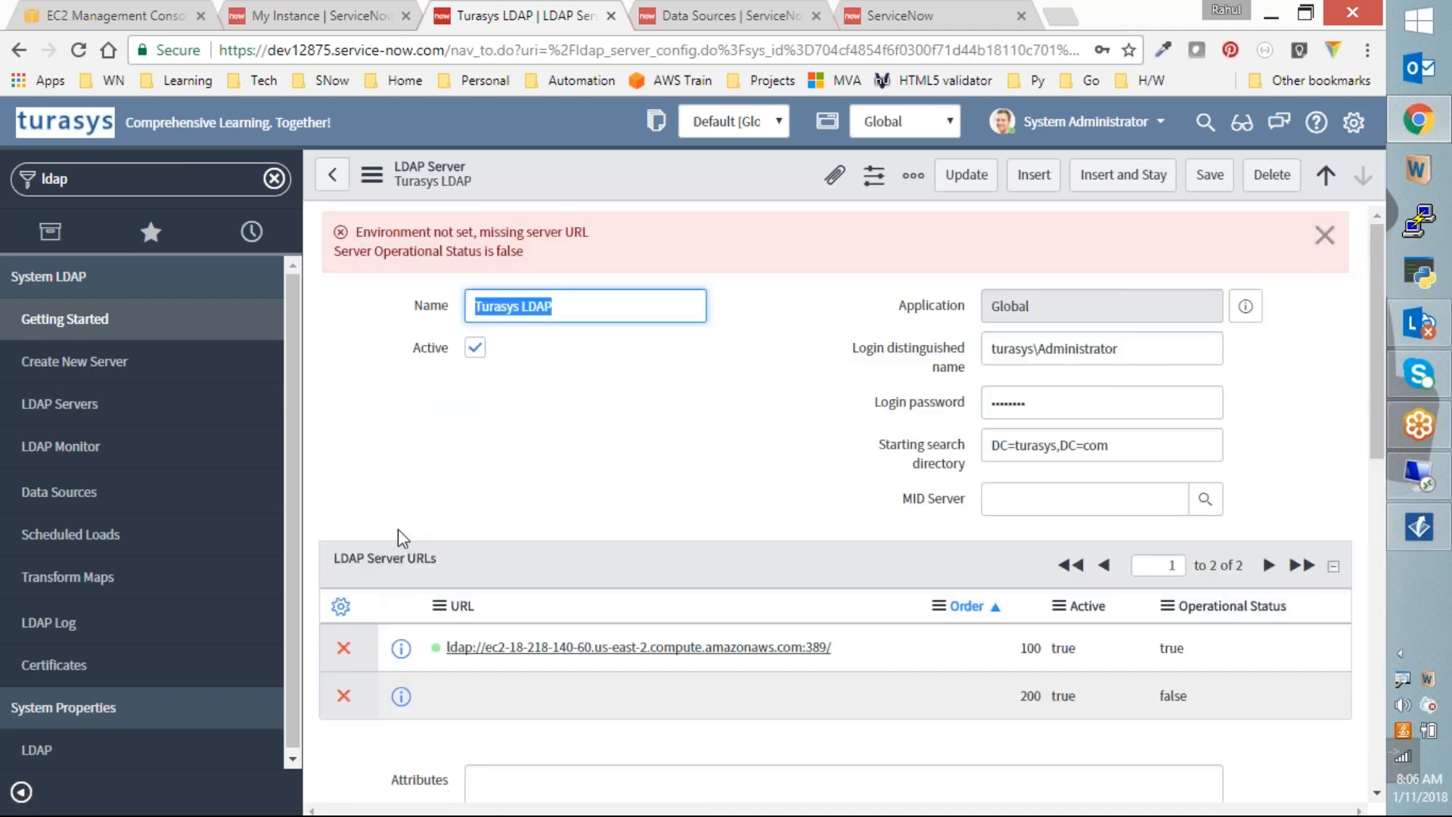
{"action": "left_click", "coordinate": [342, 483]}
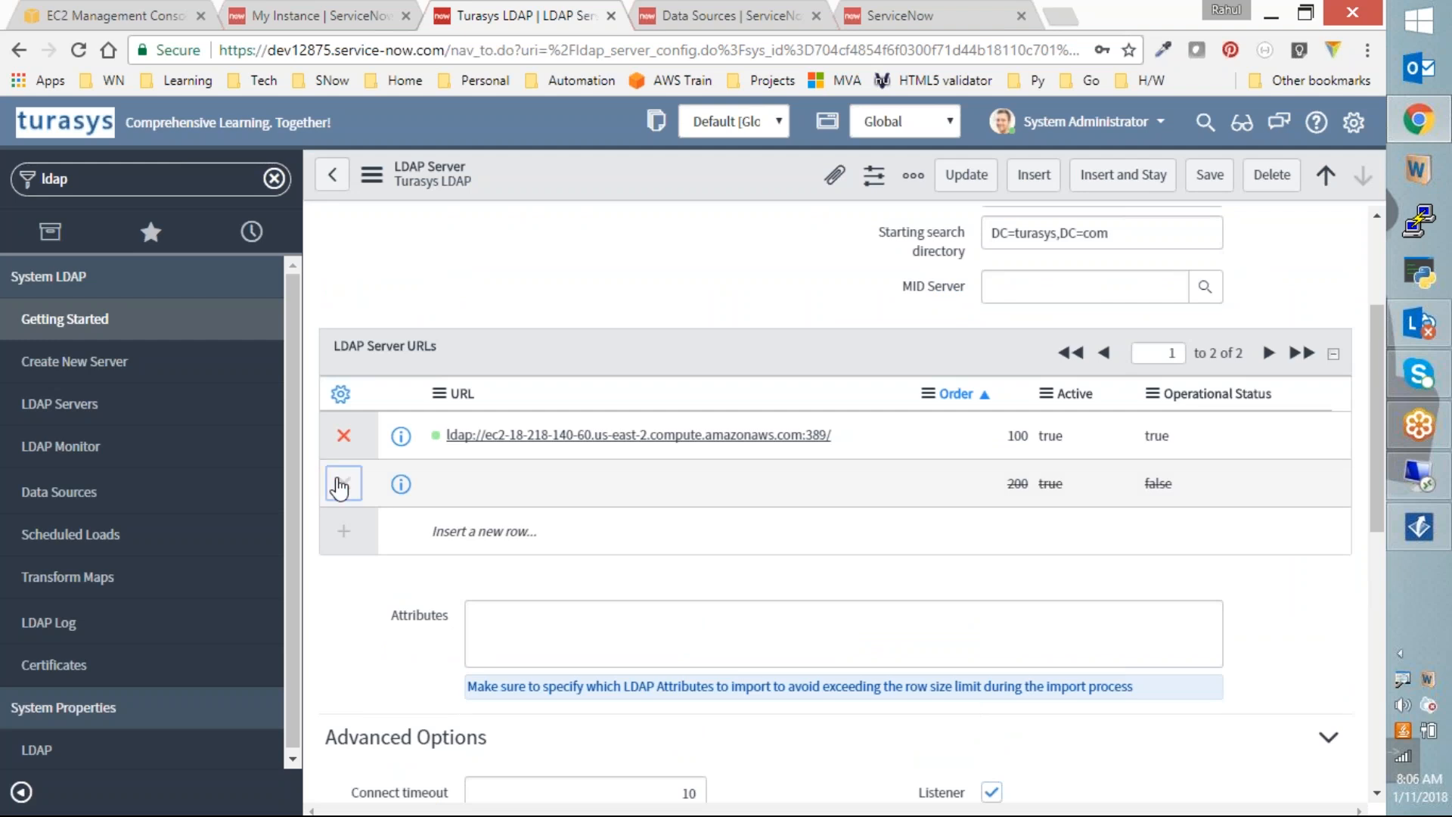
Step: Save the LDAP server record with its single URL and reopen LDAP Browse
{"action": "scroll", "coordinate": [525, 347], "scroll_direction": "up", "scroll_amount": 3}
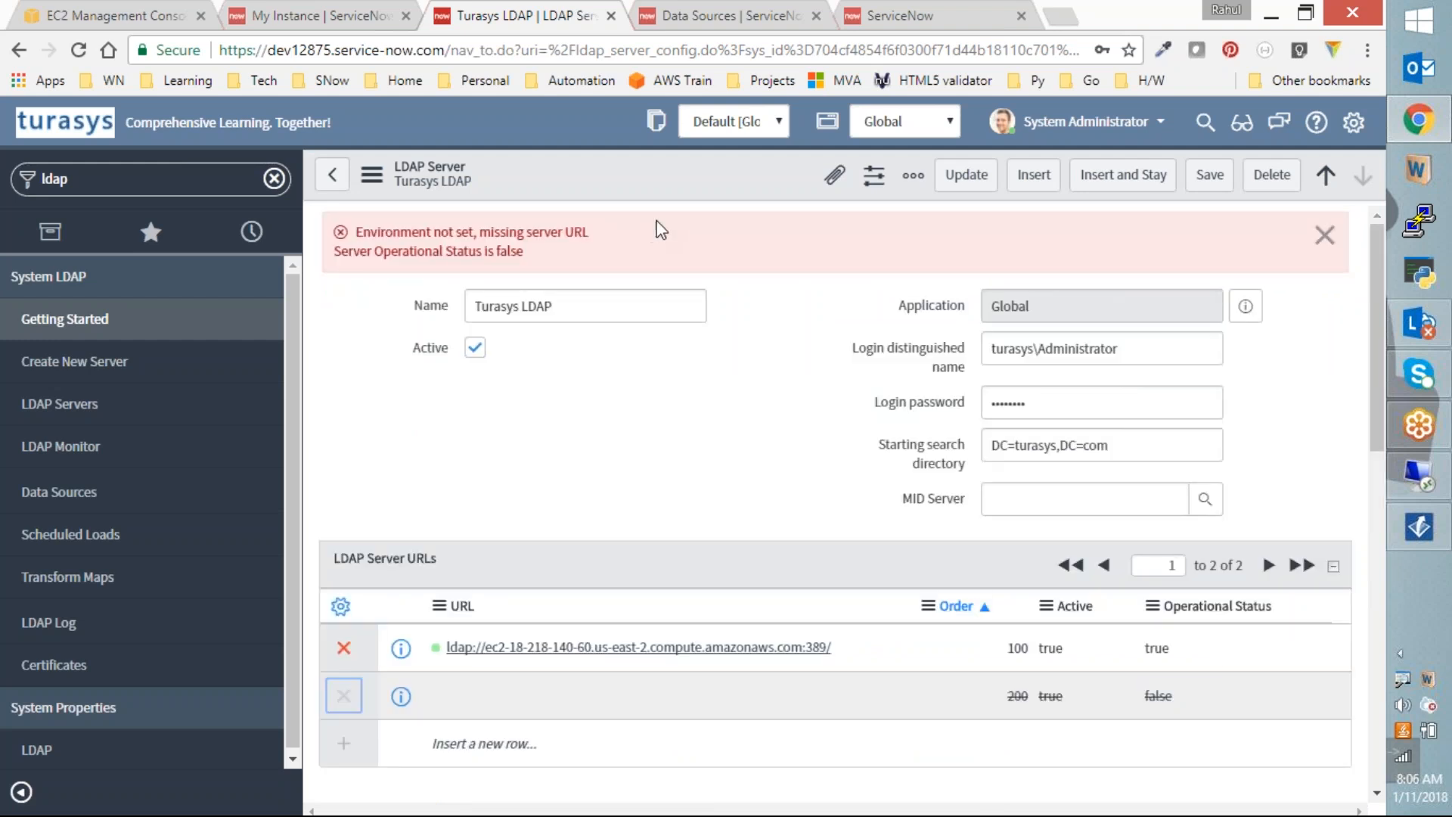
{"action": "right_click", "coordinate": [727, 189]}
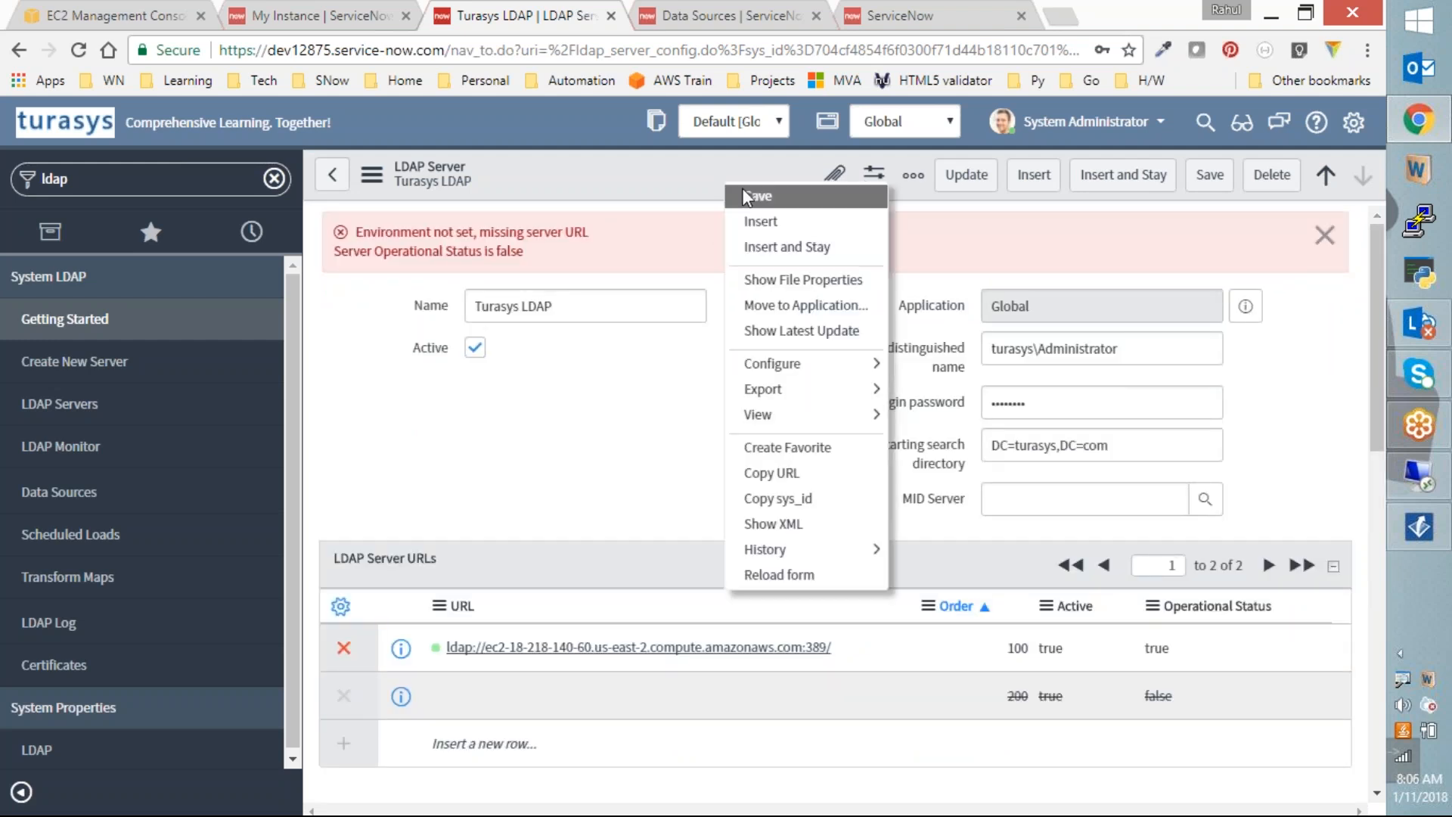
{"action": "left_click", "coordinate": [790, 246]}
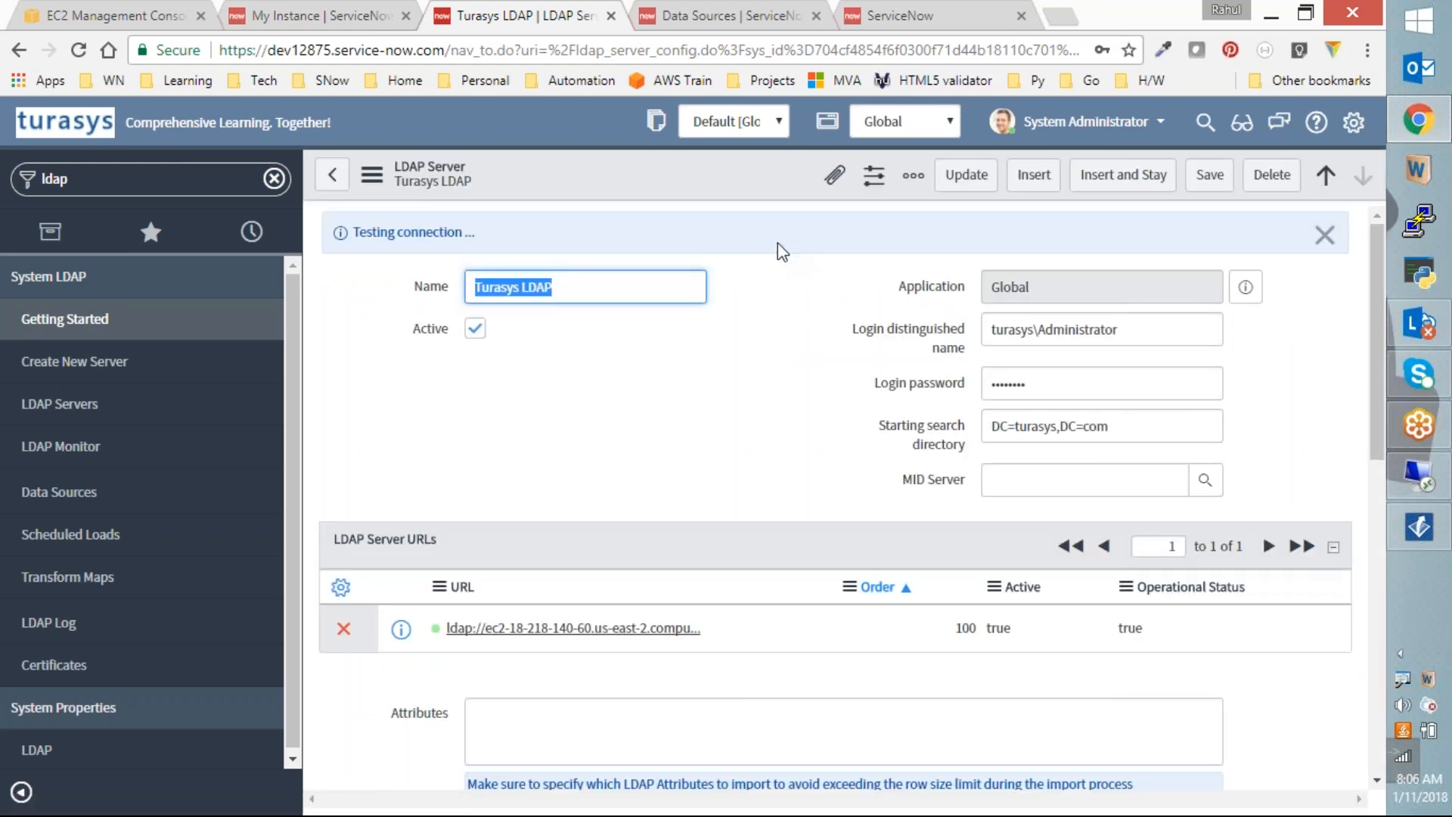
{"action": "scroll", "coordinate": [778, 250], "scroll_direction": "down", "scroll_amount": 8}
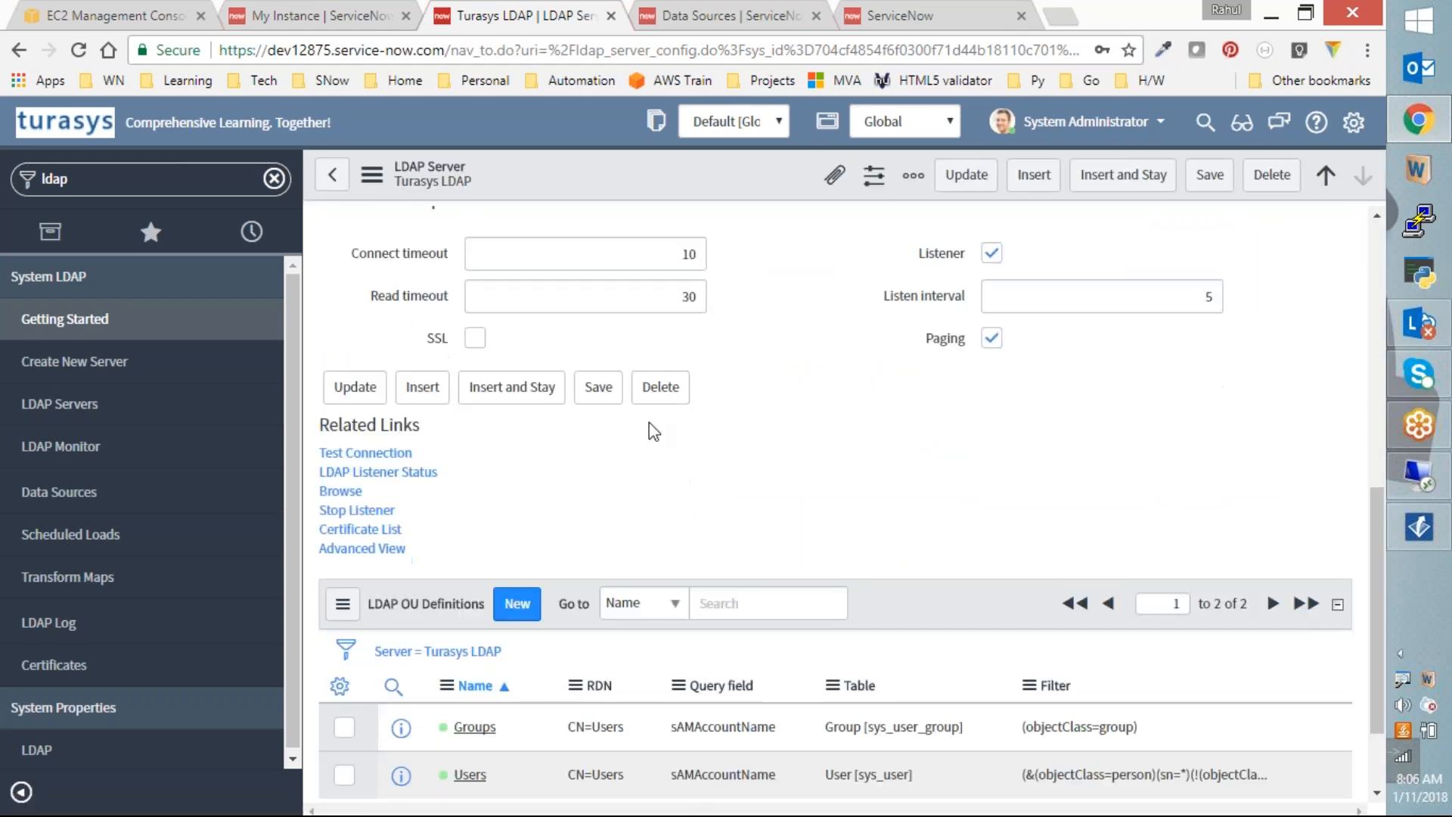
{"action": "left_click", "coordinate": [341, 492]}
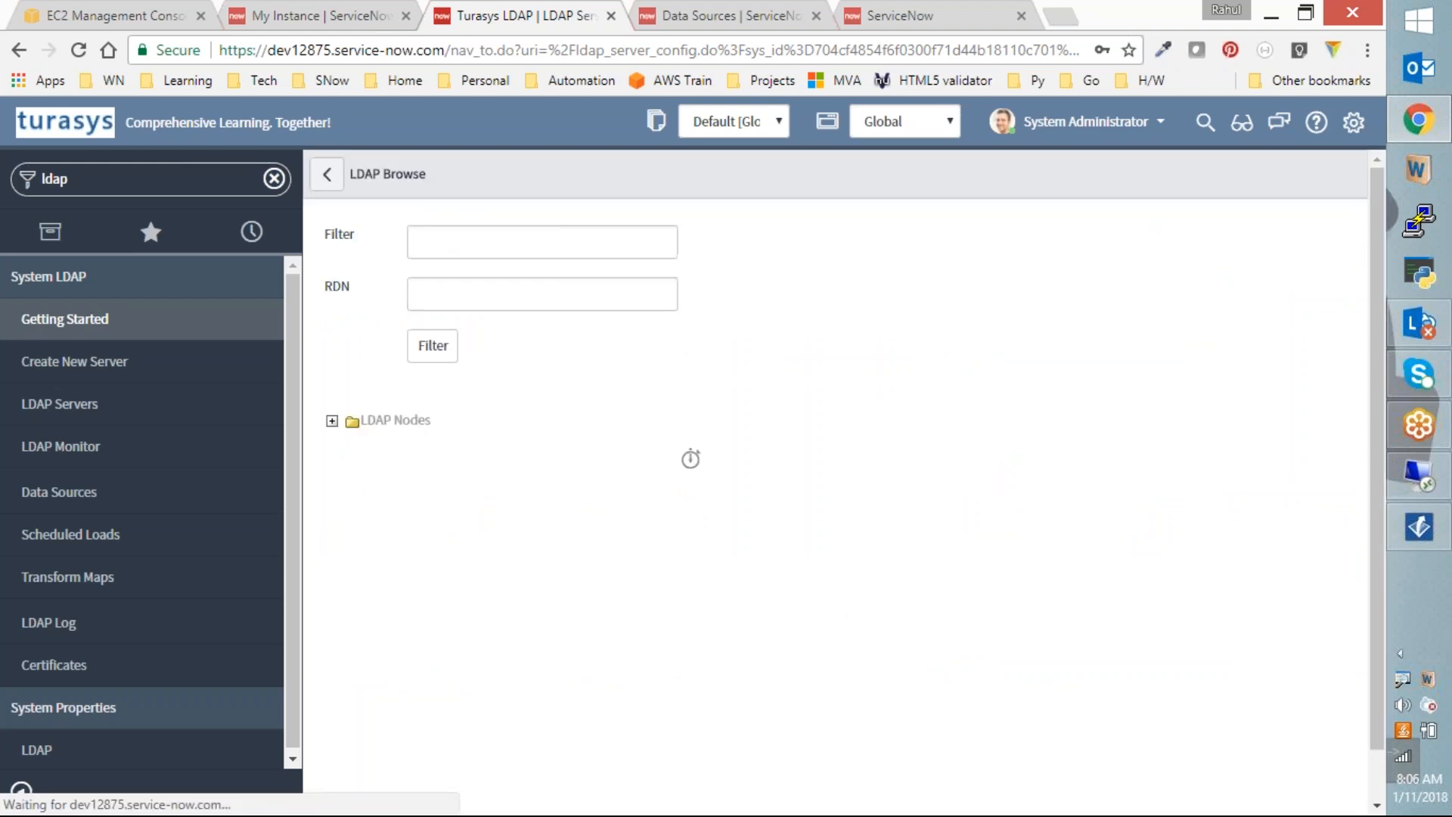
Step: Reopen the user's attributes under CN=Users and confirm userAccountControl now reads 514
{"action": "left_click", "coordinate": [332, 367]}
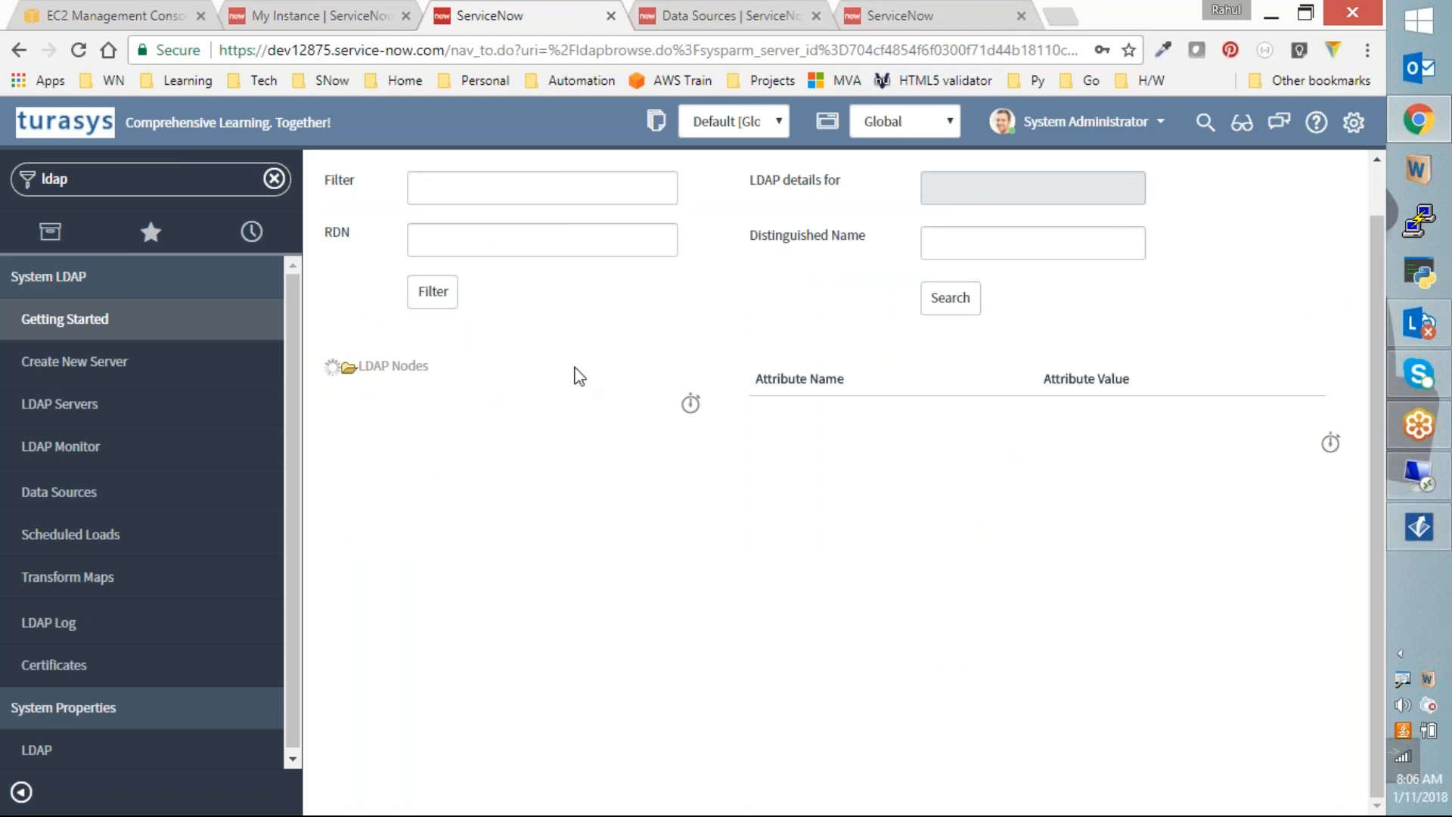
{"action": "left_click", "coordinate": [348, 608]}
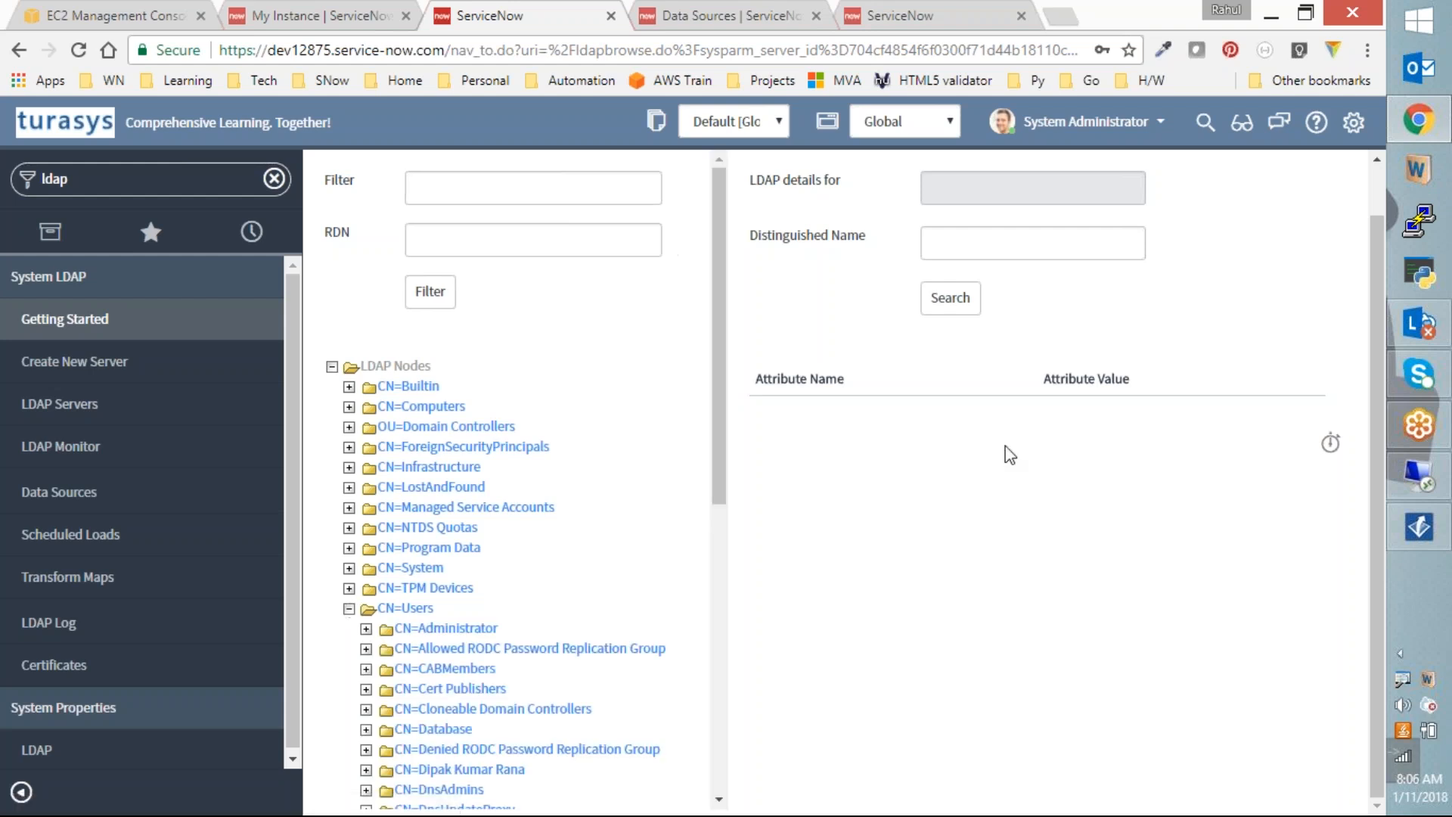
{"action": "scroll", "coordinate": [497, 677], "scroll_direction": "down", "scroll_amount": 8}
{"action": "left_click", "coordinate": [483, 734]}
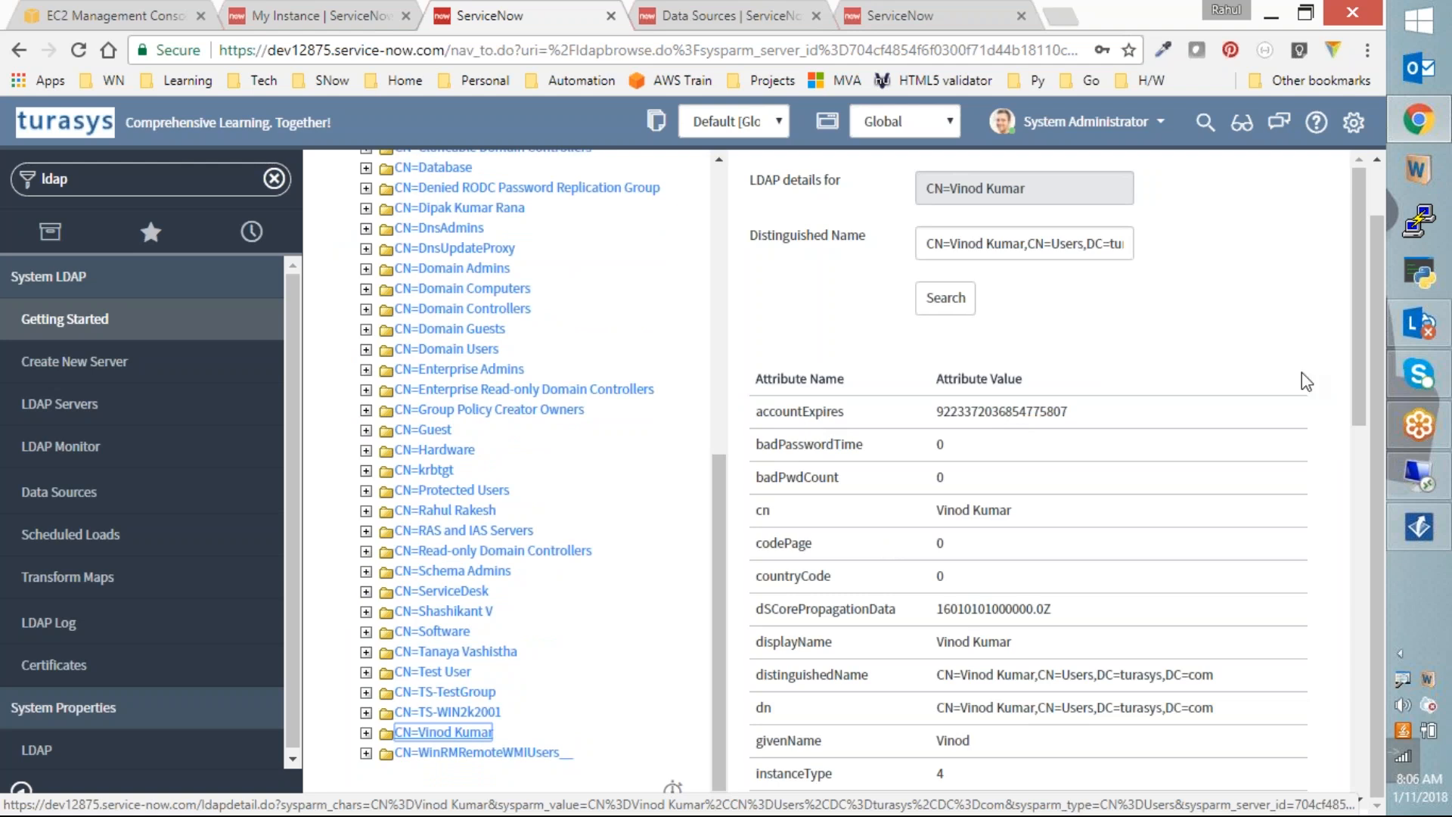
{"action": "left_click_drag", "start_coordinate": [1357, 353], "coordinate": [1341, 731]}
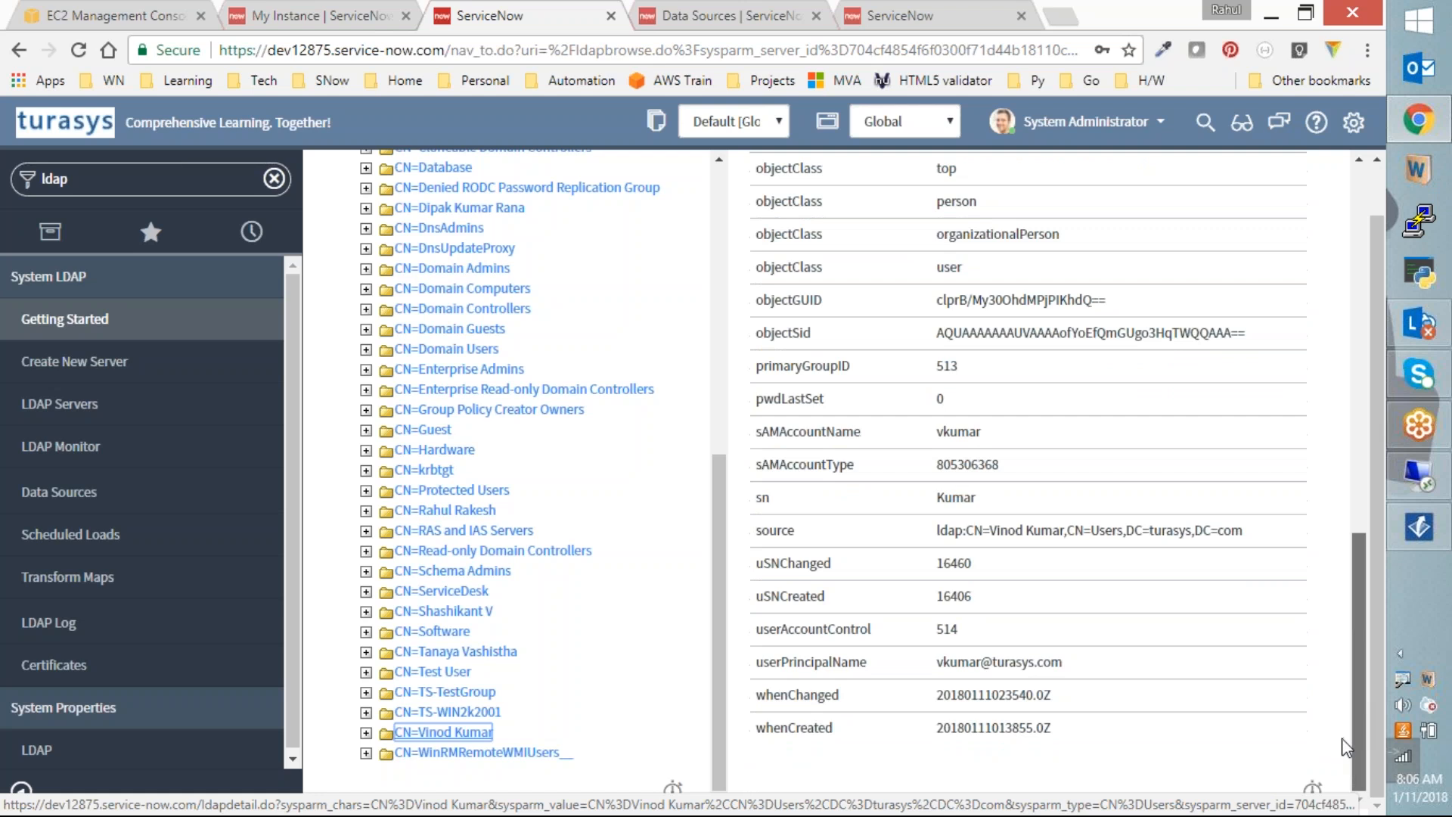
{"action": "left_click", "coordinate": [722, 15]}
Step: Search Google for 'active directory user disabled attribute'
{"action": "left_click", "coordinate": [877, 15]}
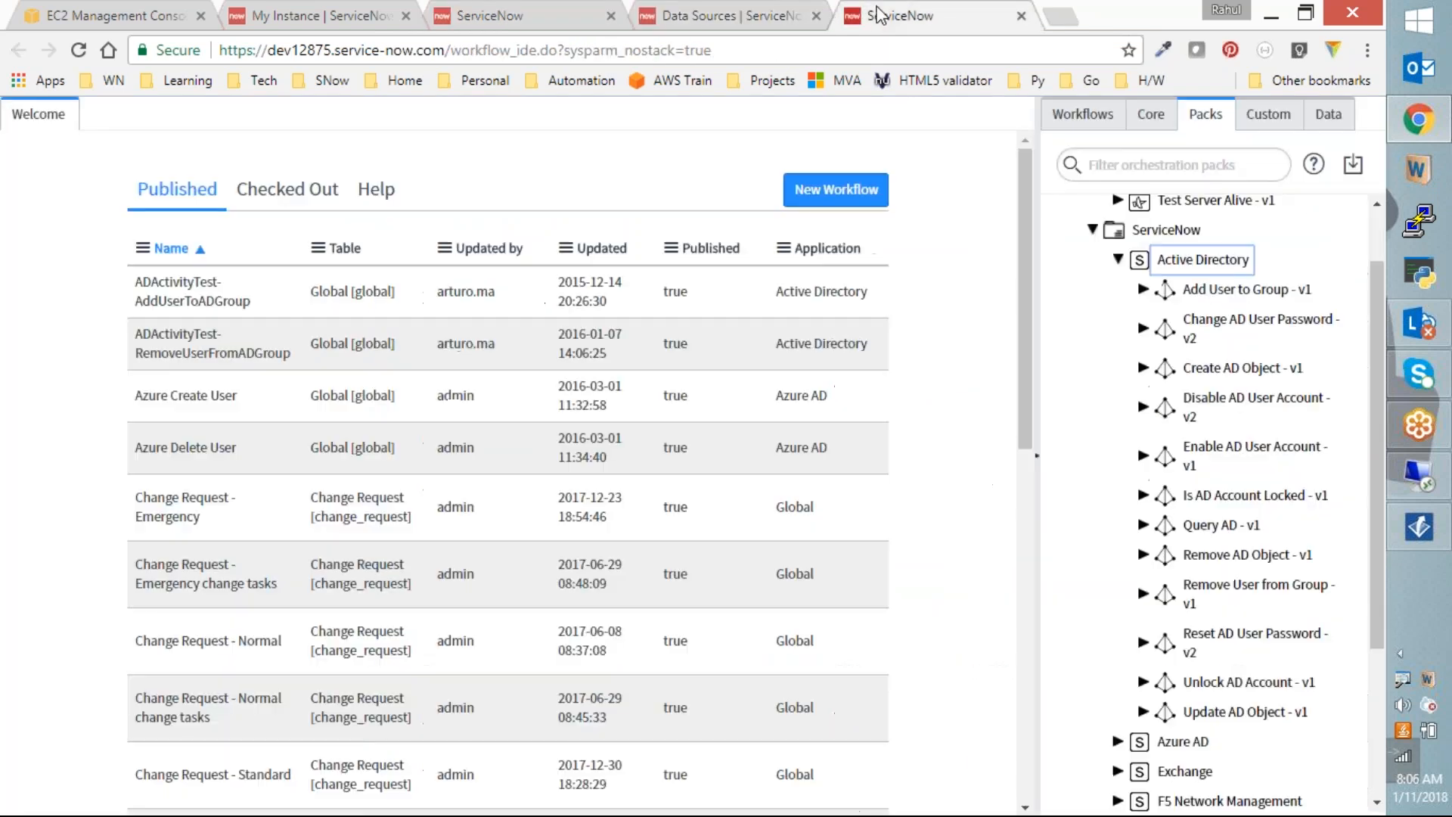
{"action": "key", "text": "ctrl+l"}
{"action": "type", "text": "a"}
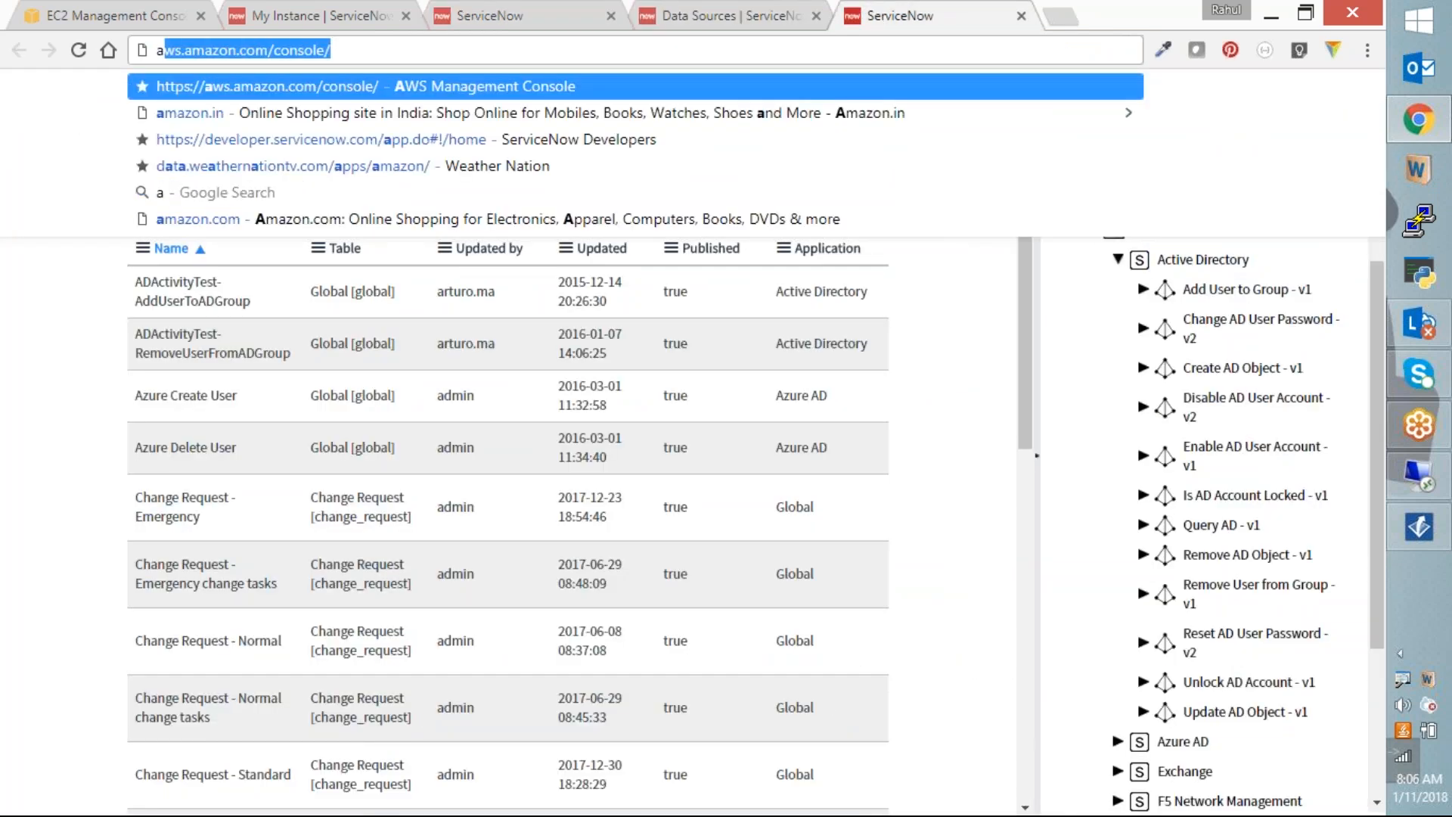
{"action": "type", "text": "ctive directo"}
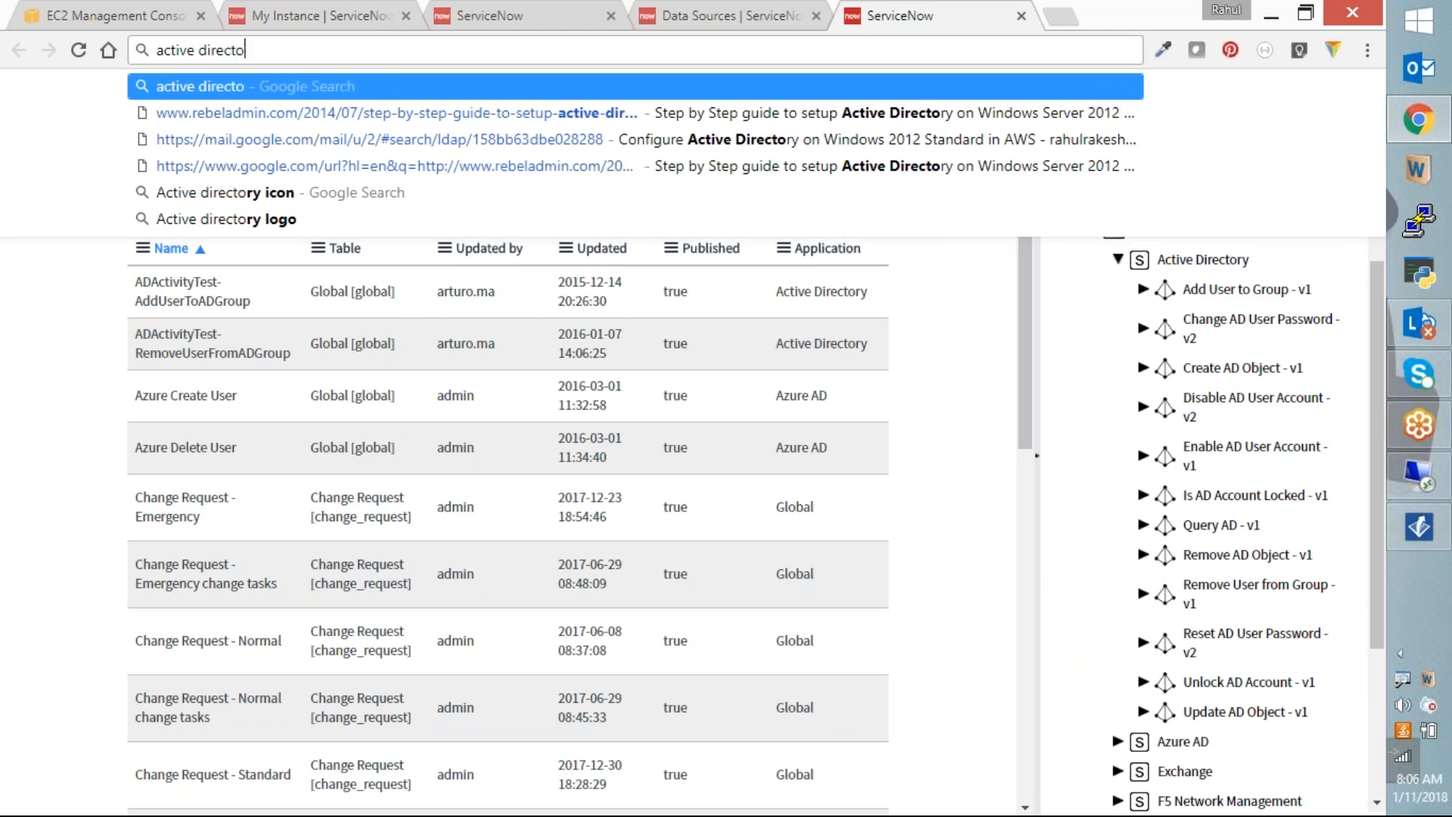
{"action": "type", "text": "ry user di"}
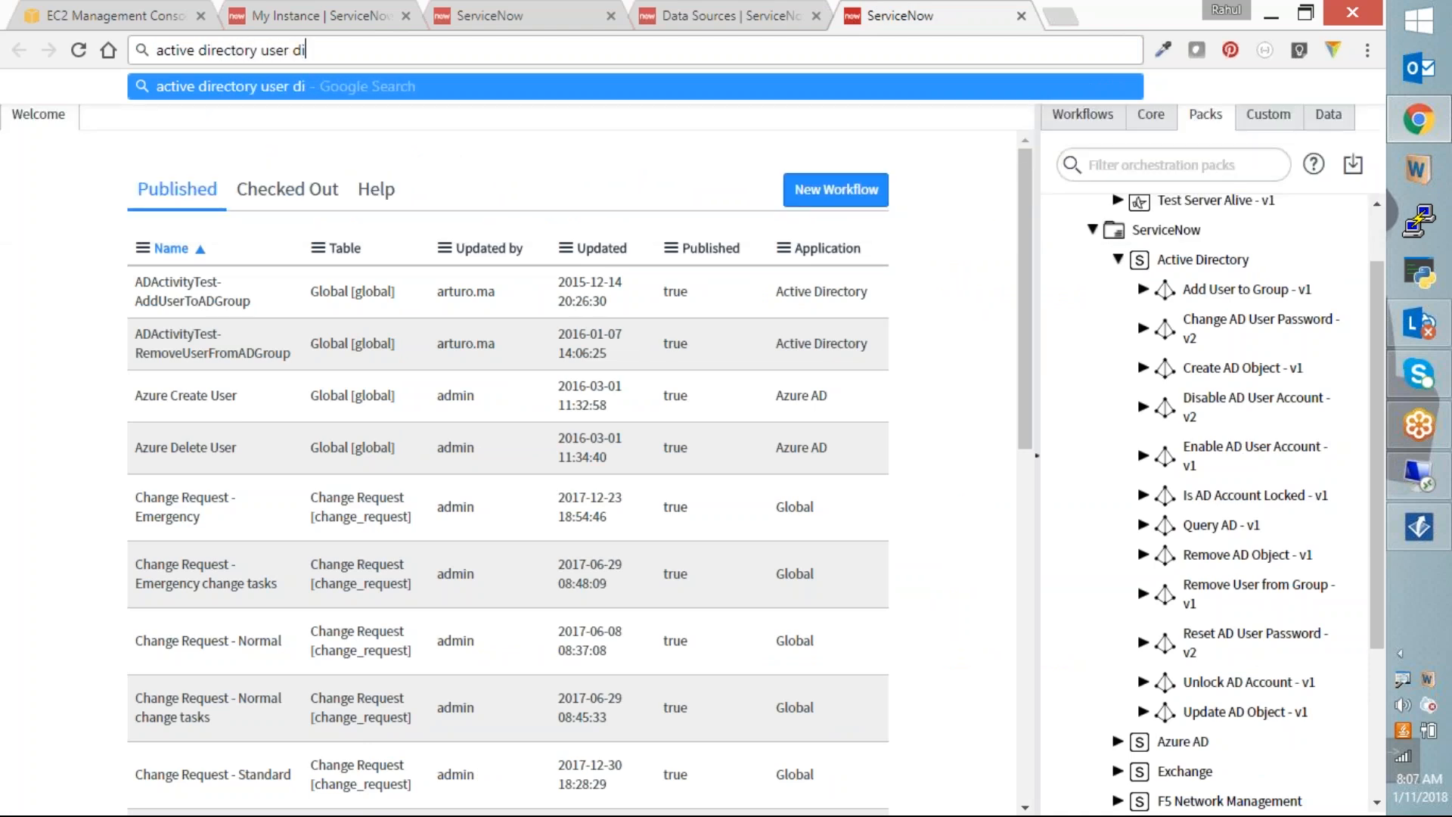
{"action": "type", "text": "sabled a"}
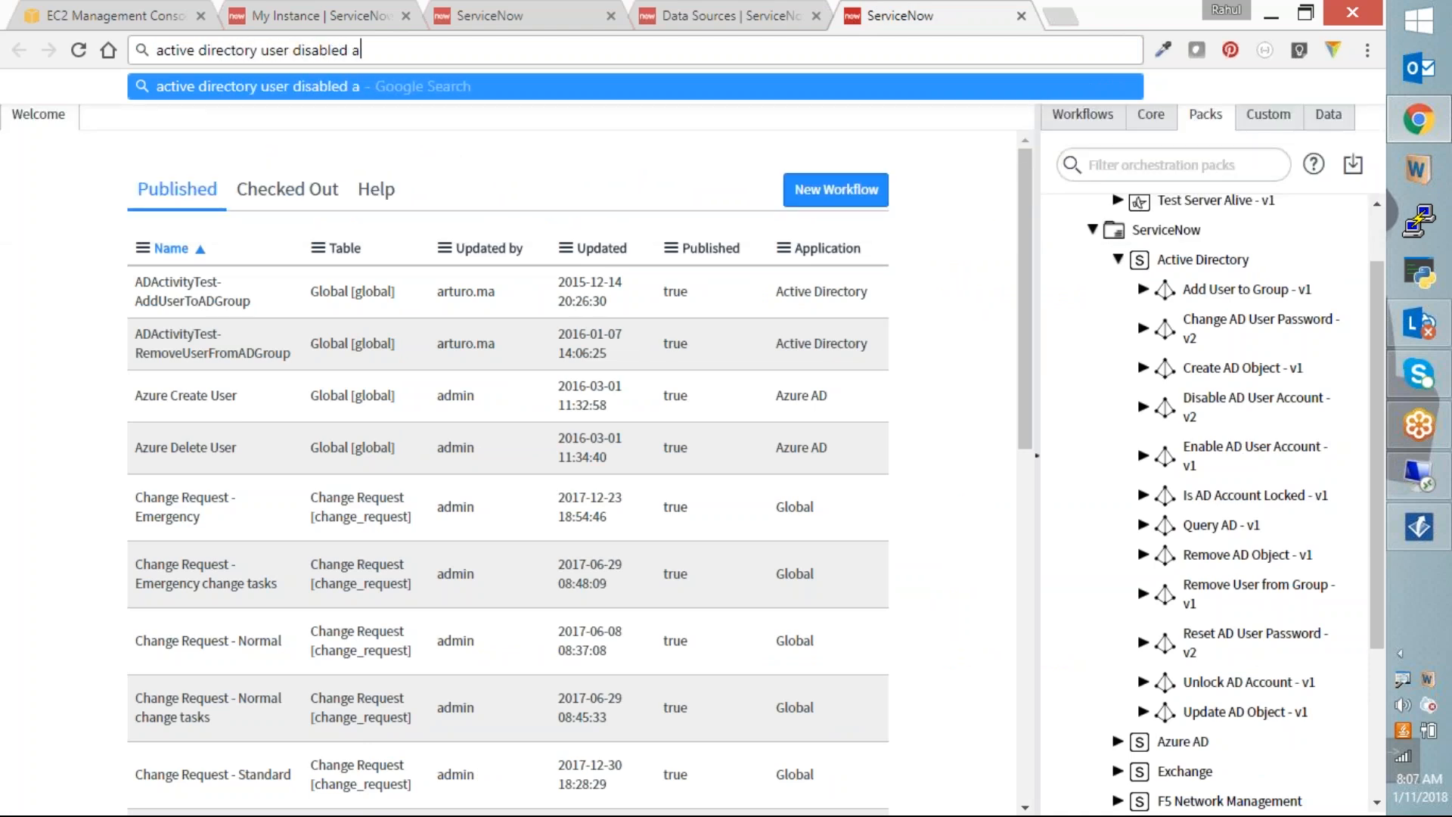
{"action": "type", "text": "ttribute"}
{"action": "key", "text": "Return"}
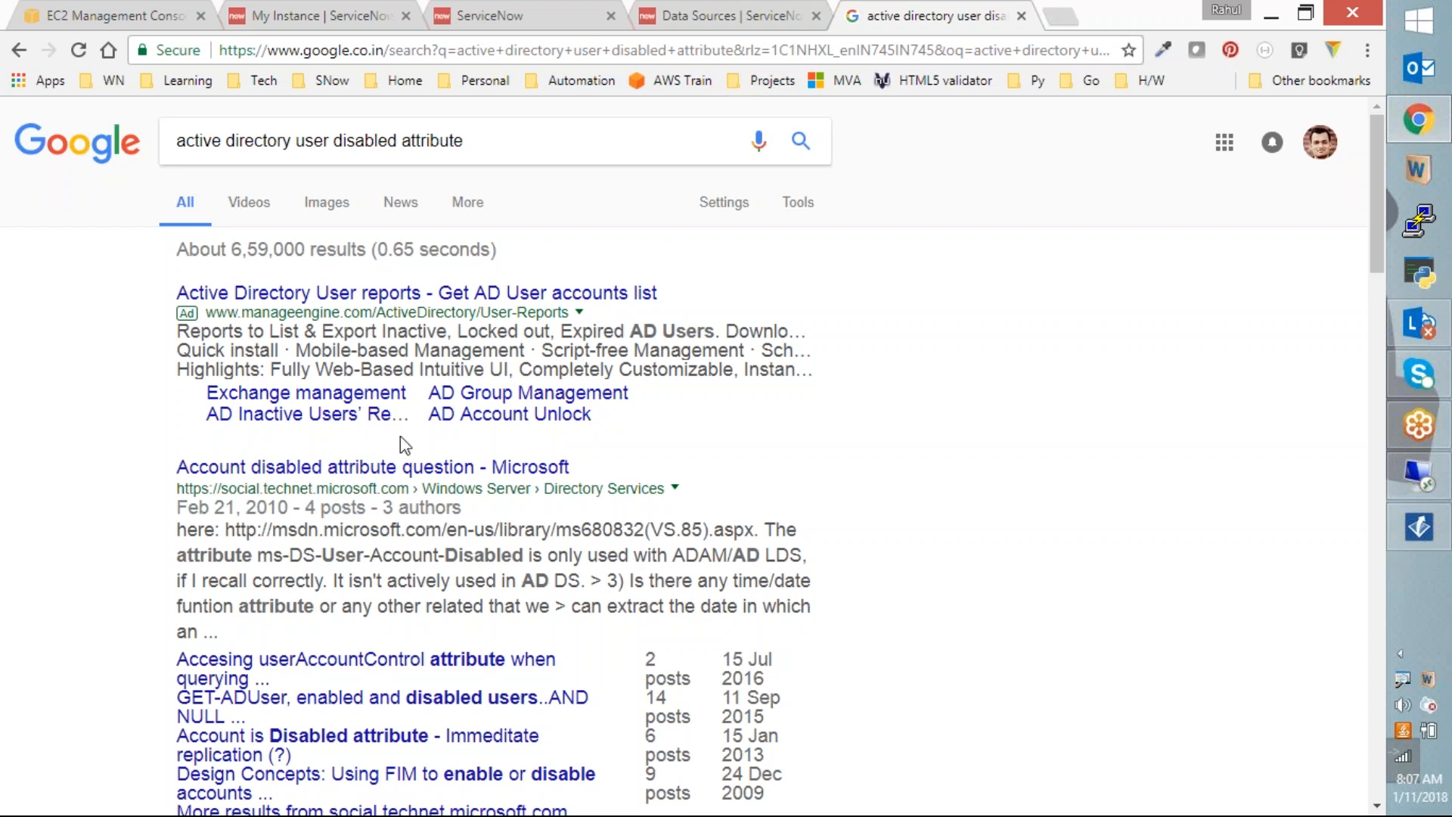
Step: Open the TechNet forum and MSDN ms-DS-User-Account-Disabled results in background tabs
{"action": "middle_click", "coordinate": [406, 465]}
{"action": "scroll", "coordinate": [620, 497], "scroll_direction": "down", "scroll_amount": 1}
{"action": "scroll", "coordinate": [621, 501], "scroll_direction": "down", "scroll_amount": 1}
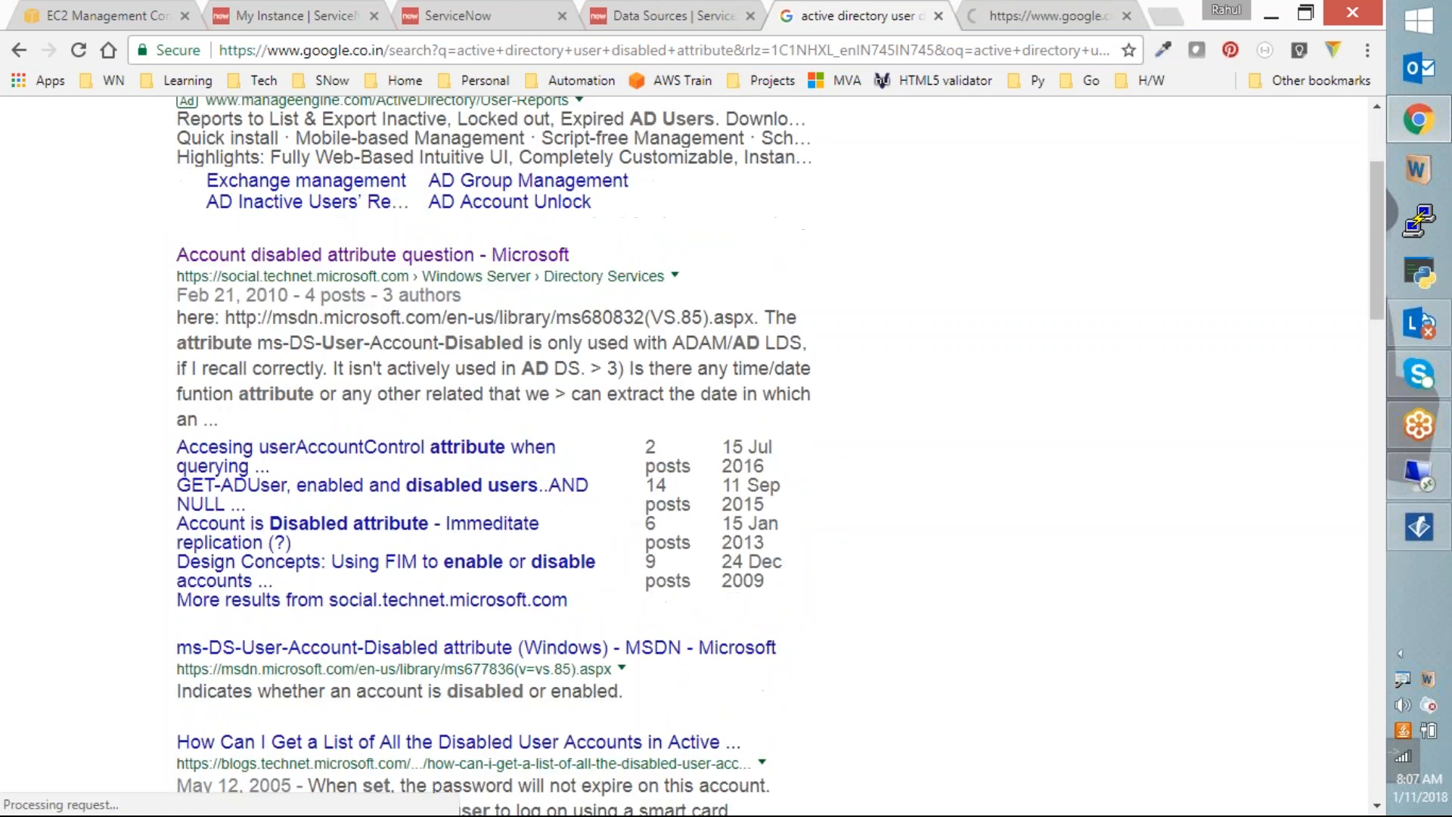
{"action": "middle_click", "coordinate": [503, 649]}
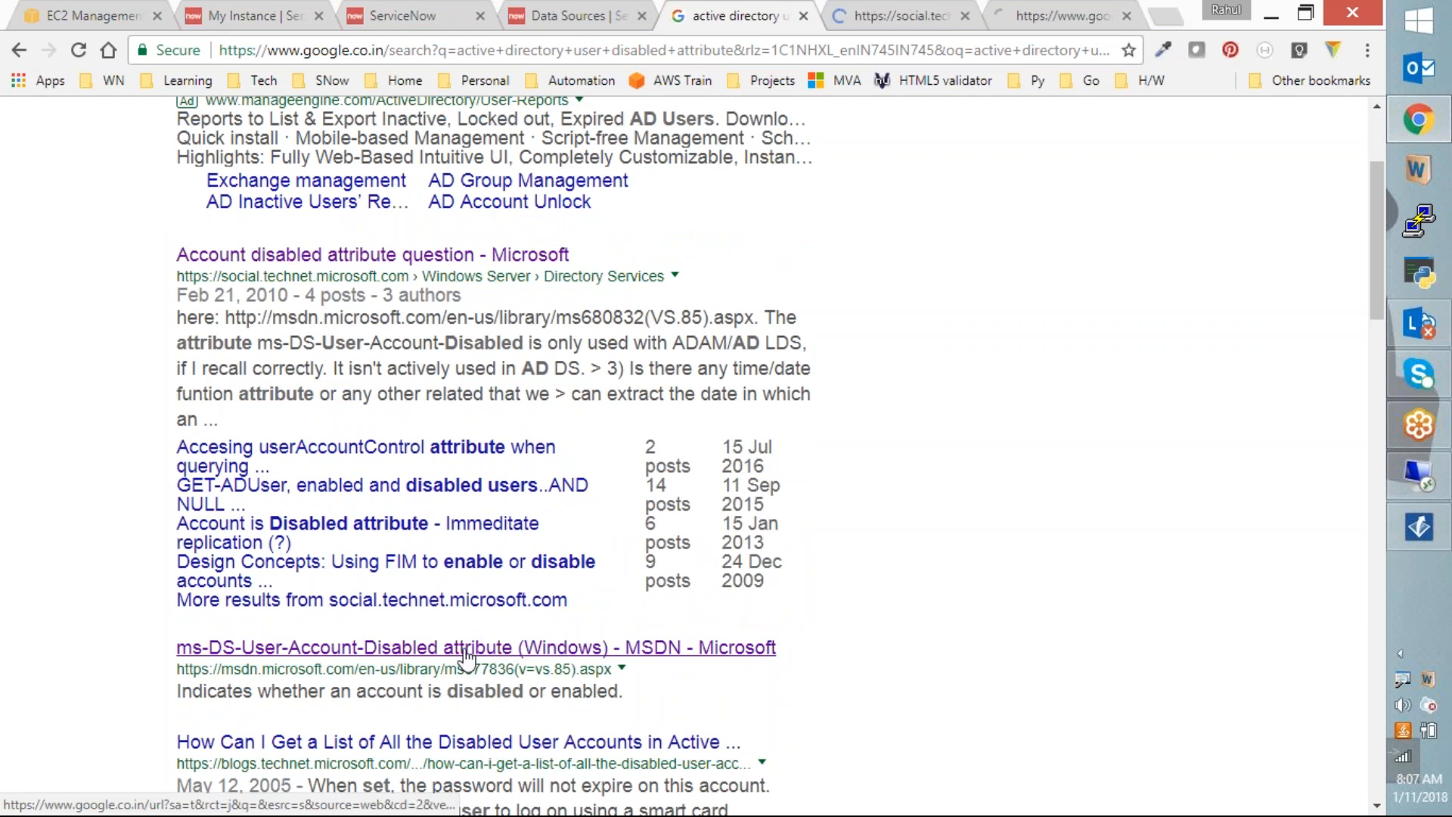
Step: Read the TechNet answer listing 512=Enabled and 514=Disabled, then return to Data Sources
{"action": "left_click", "coordinate": [919, 16]}
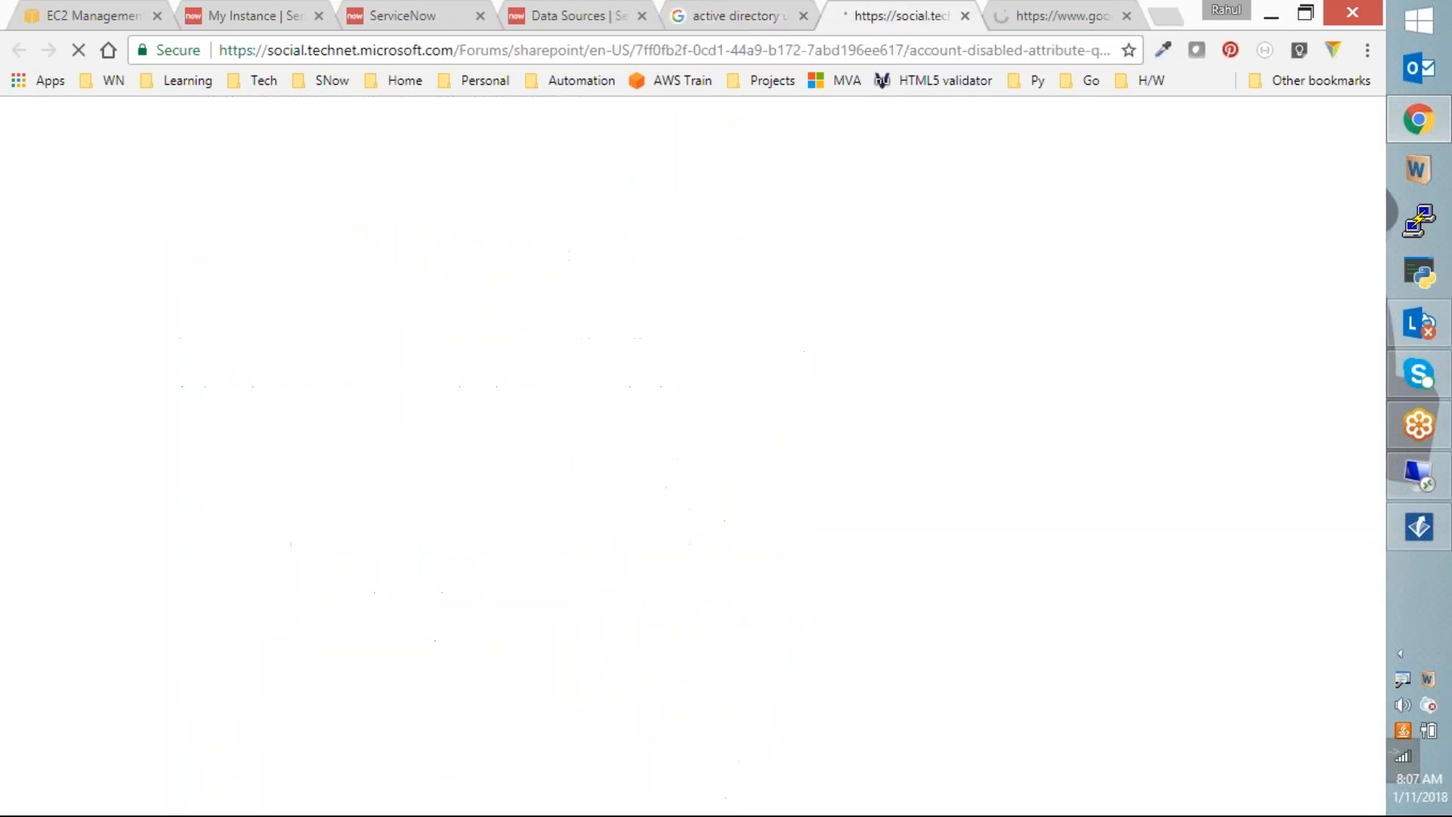
{"action": "scroll", "coordinate": [790, 363], "scroll_direction": "down", "scroll_amount": 1}
{"action": "scroll", "coordinate": [783, 408], "scroll_direction": "down", "scroll_amount": 3}
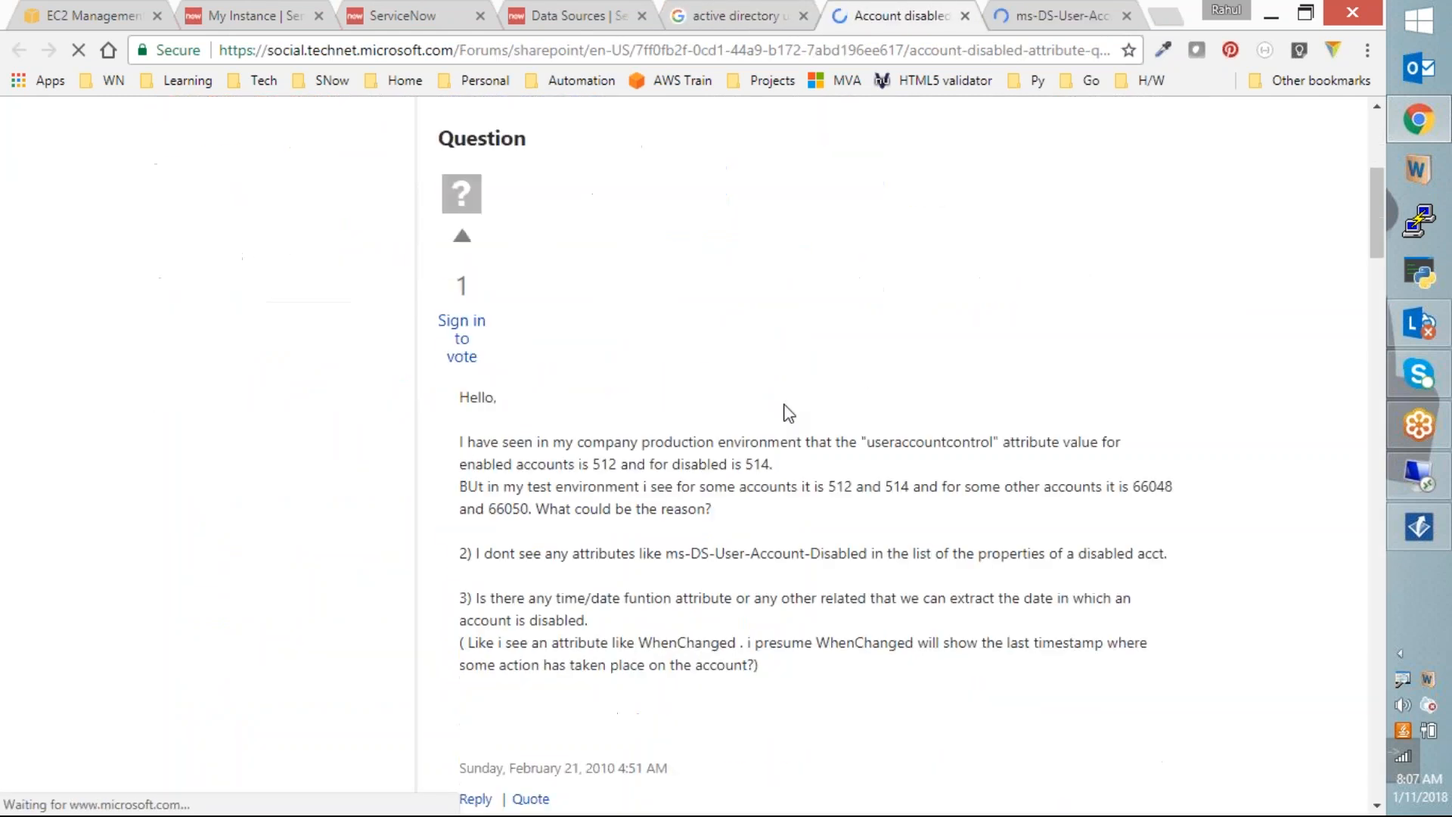
{"action": "scroll", "coordinate": [783, 412], "scroll_direction": "down", "scroll_amount": 2}
{"action": "scroll", "coordinate": [783, 412], "scroll_direction": "down", "scroll_amount": 4}
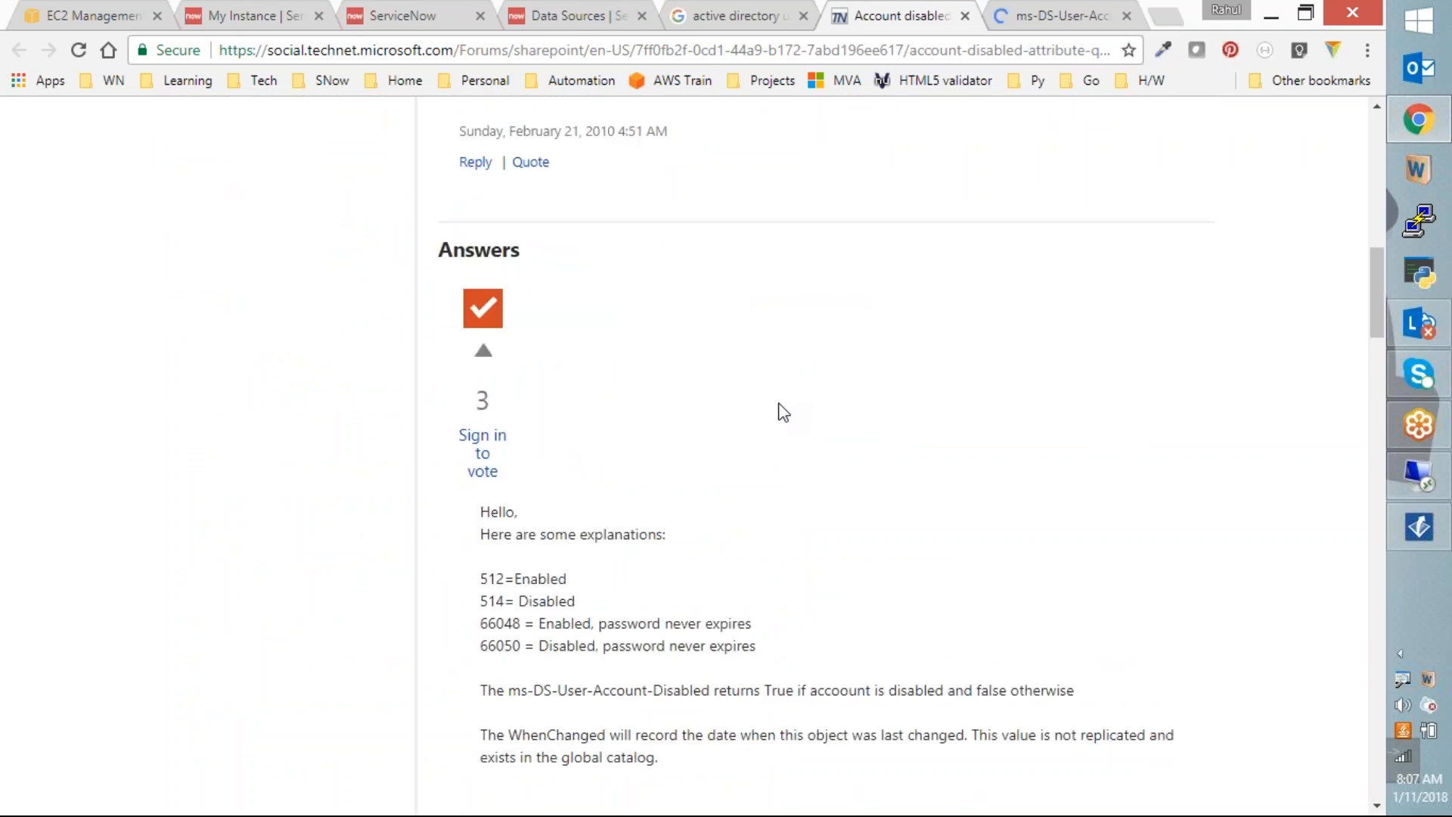
{"action": "scroll", "coordinate": [780, 412], "scroll_direction": "down", "scroll_amount": 2}
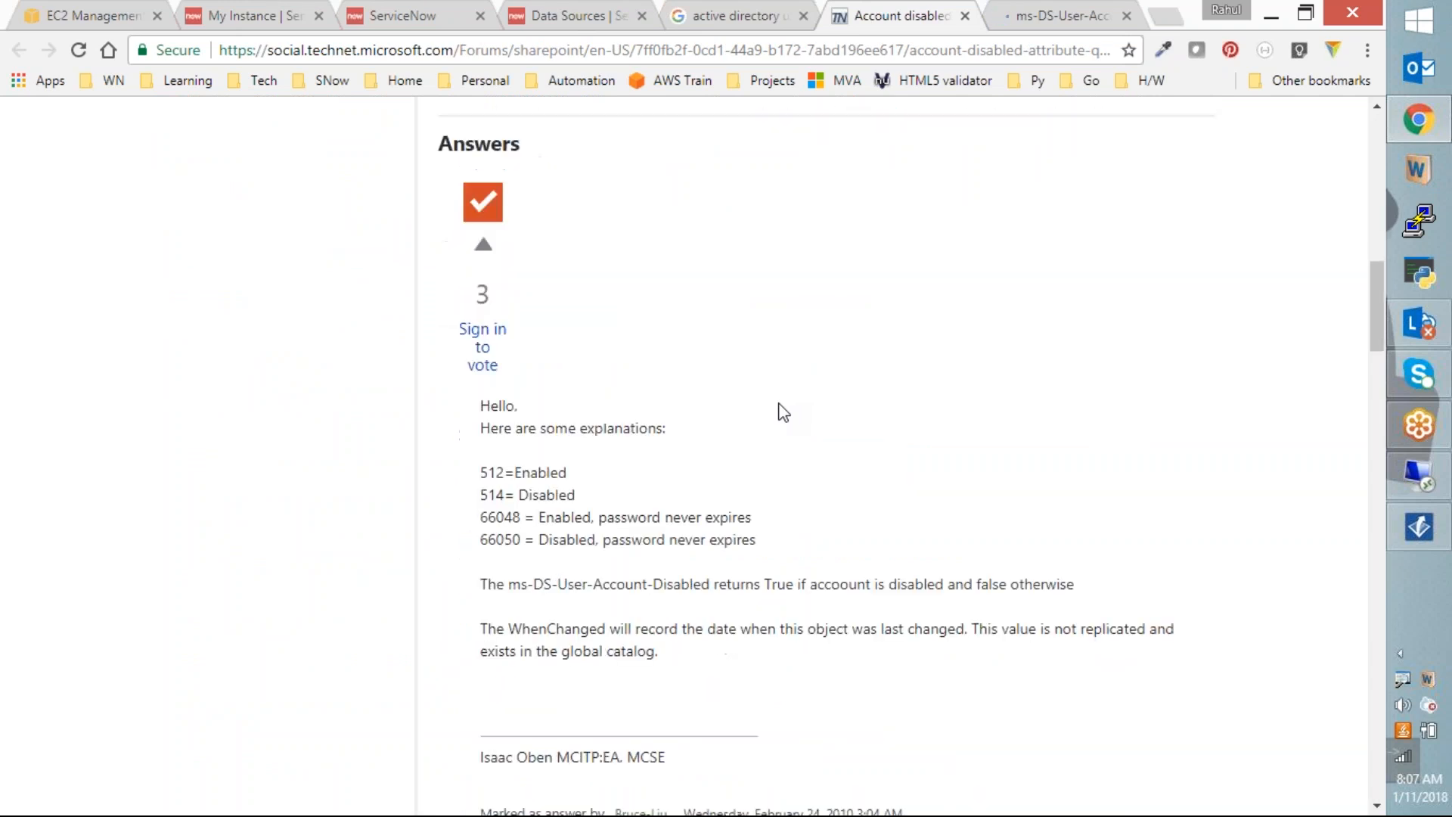
{"action": "scroll", "coordinate": [779, 411], "scroll_direction": "up", "scroll_amount": 5}
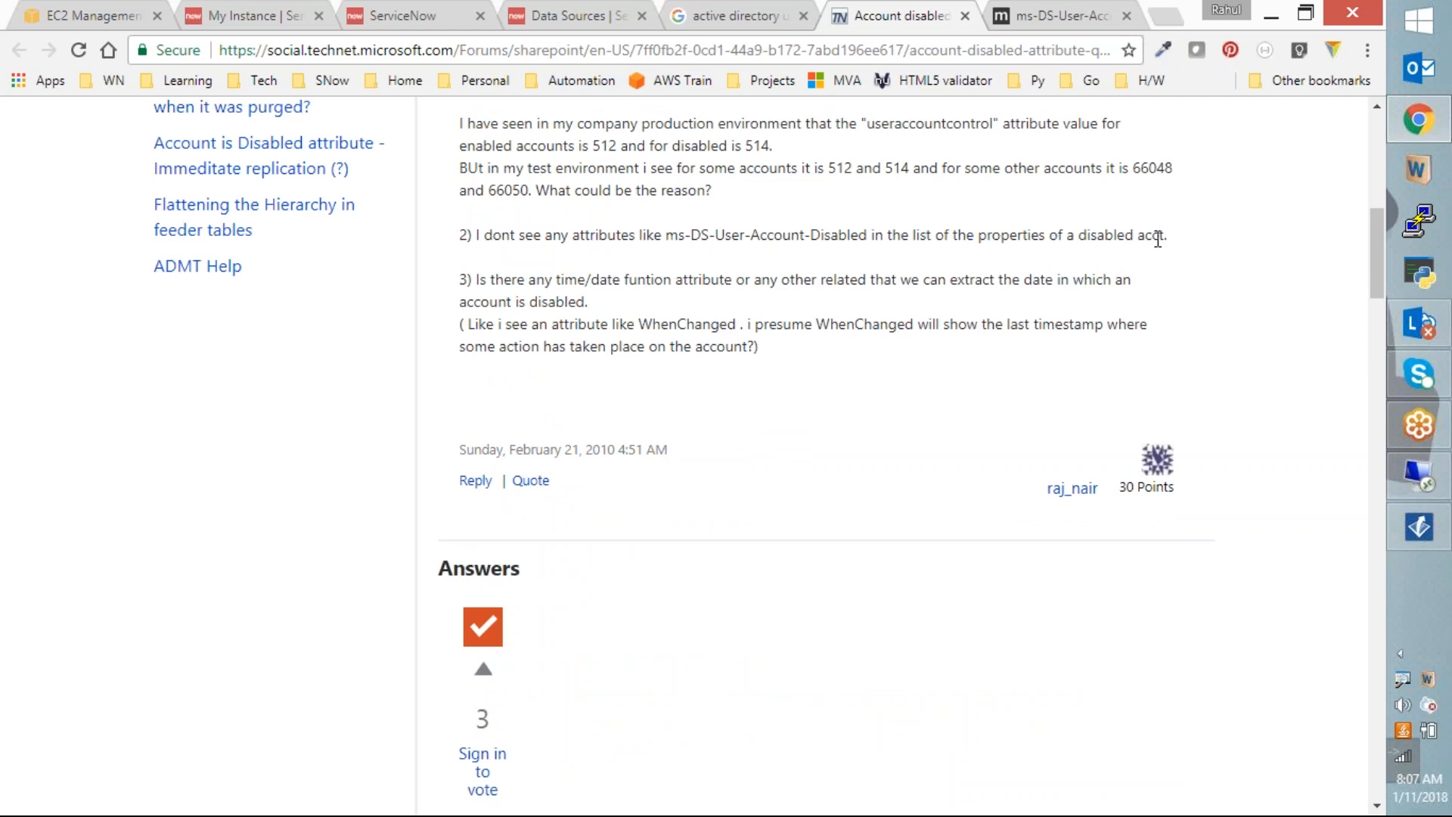
{"action": "scroll", "coordinate": [700, 285], "scroll_direction": "down", "scroll_amount": 7}
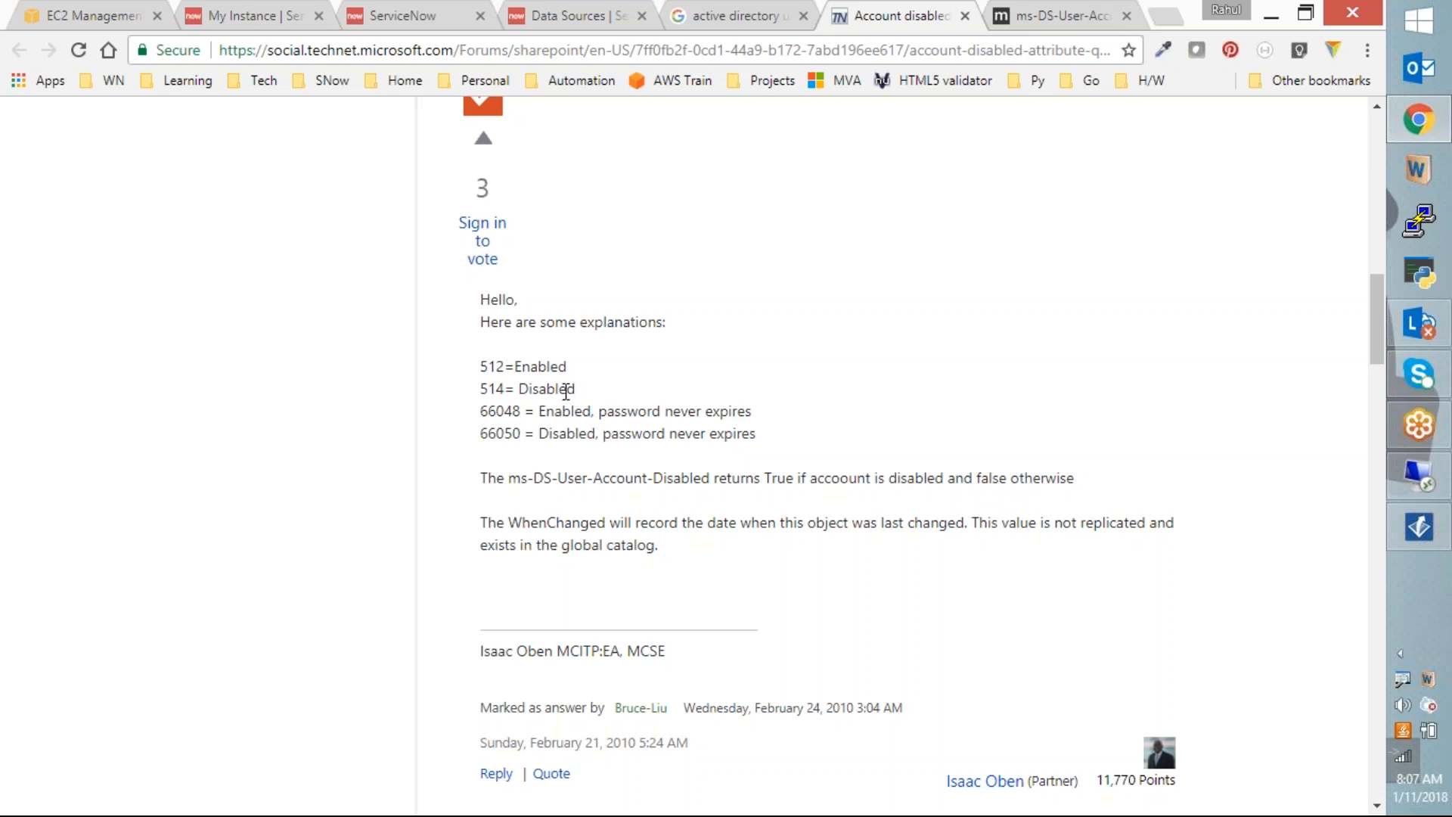
{"action": "left_click", "coordinate": [570, 19]}
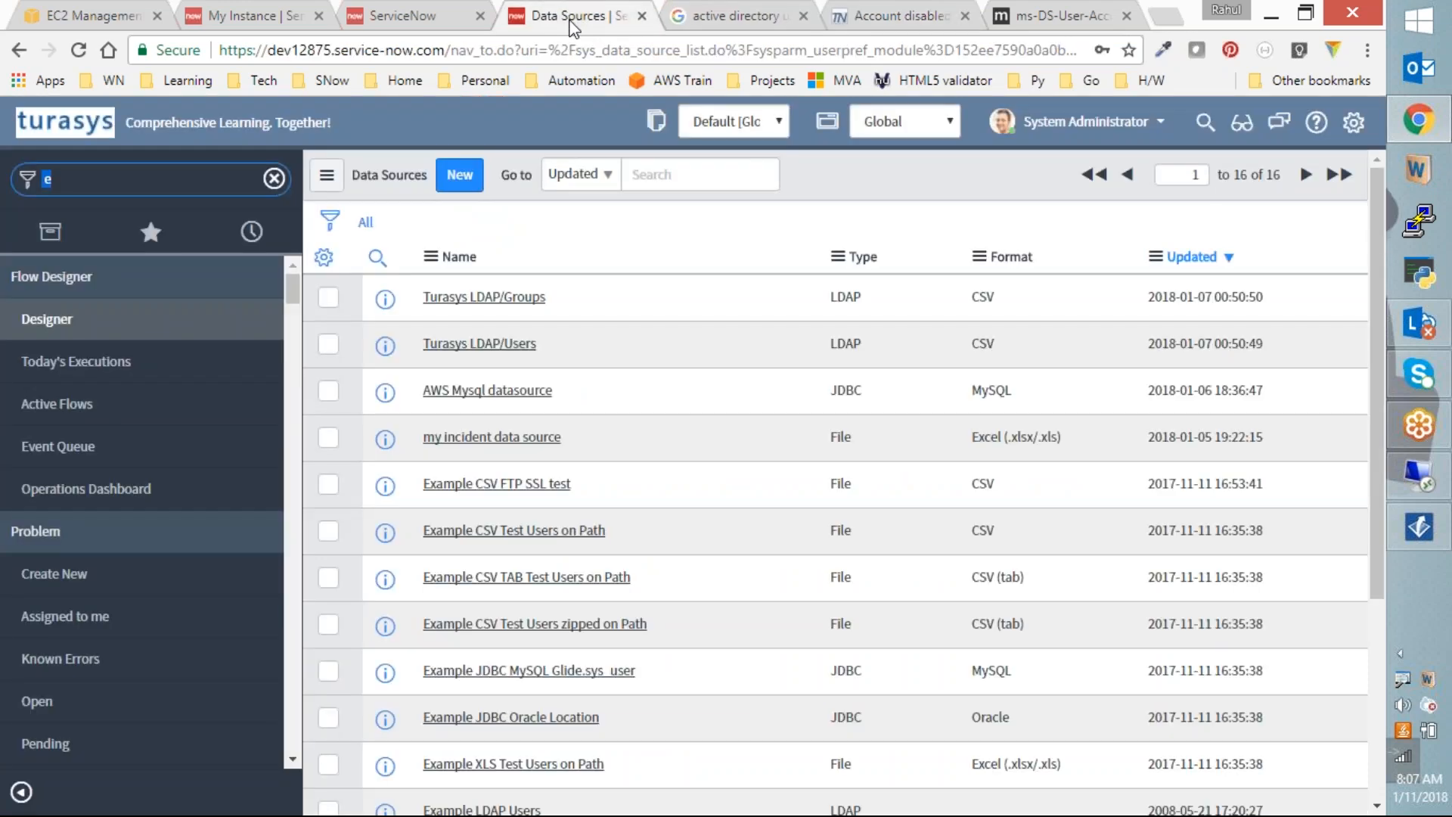
Step: Back in the ServiceNow LDAP browser, scroll the attribute table down to the userAccountControl entry
{"action": "left_click", "coordinate": [447, 22]}
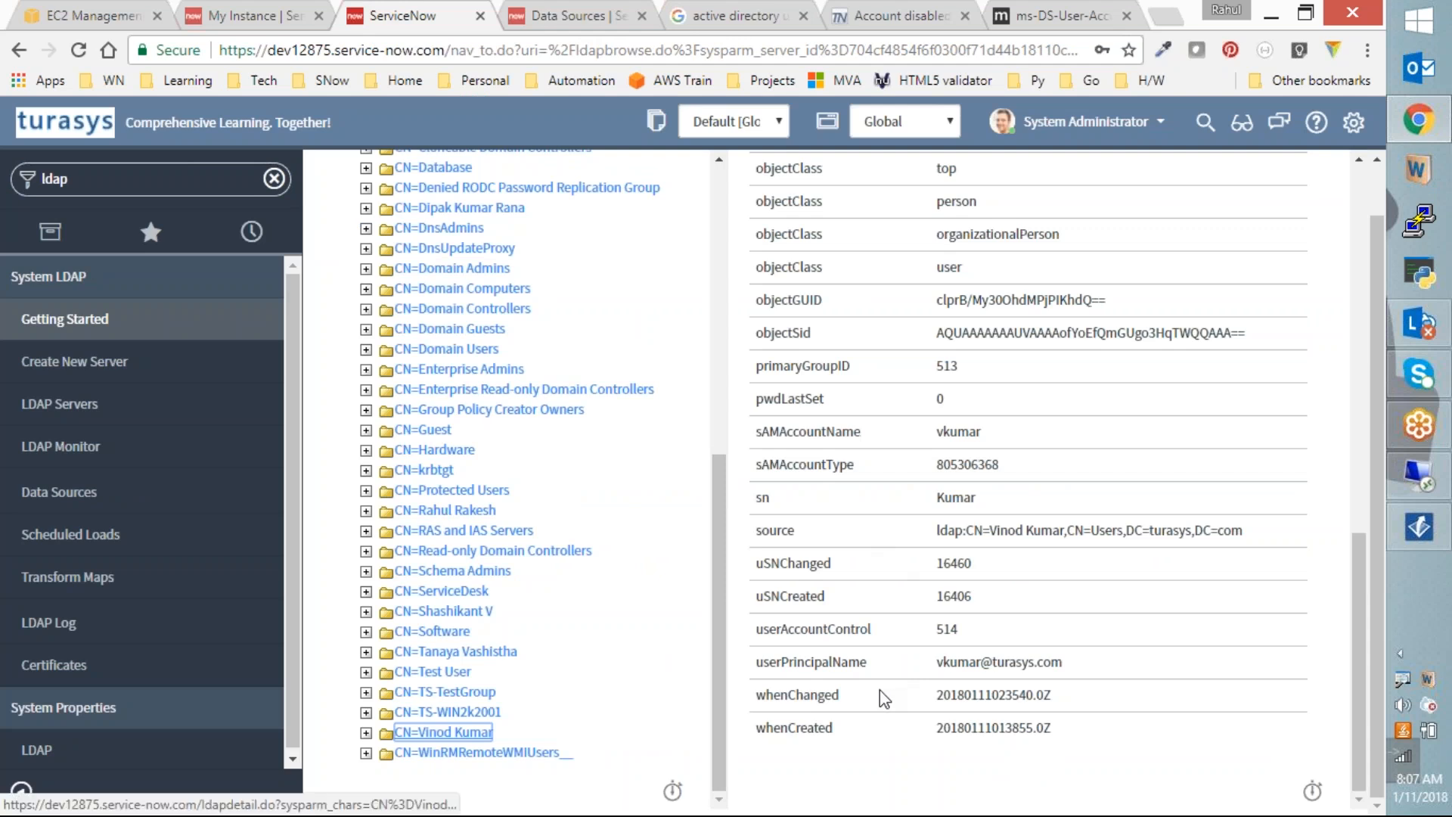
{"action": "scroll", "coordinate": [879, 689], "scroll_direction": "up", "scroll_amount": 4}
{"action": "scroll", "coordinate": [877, 676], "scroll_direction": "up", "scroll_amount": 4}
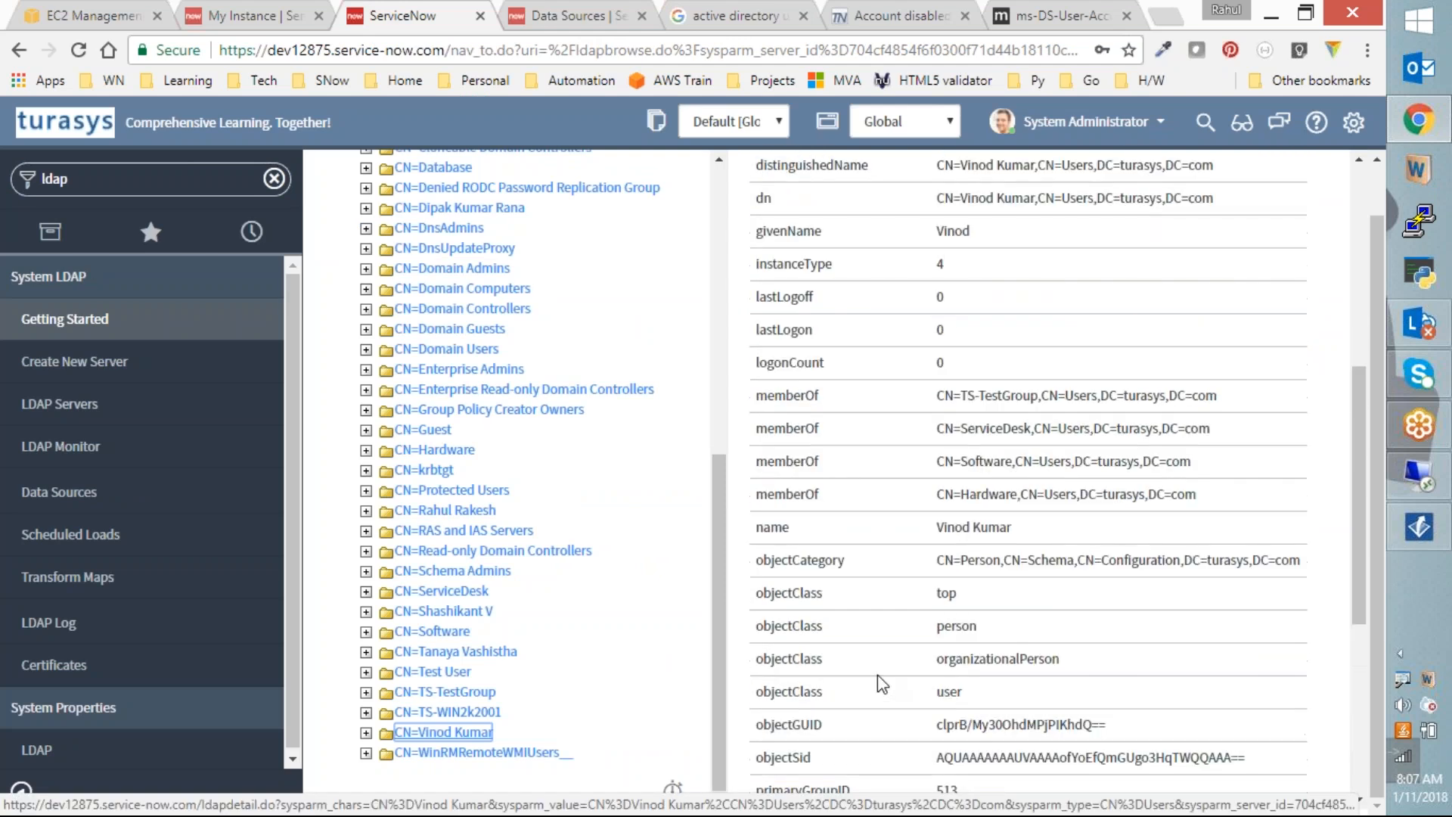
{"action": "scroll", "coordinate": [877, 683], "scroll_direction": "up", "scroll_amount": 2}
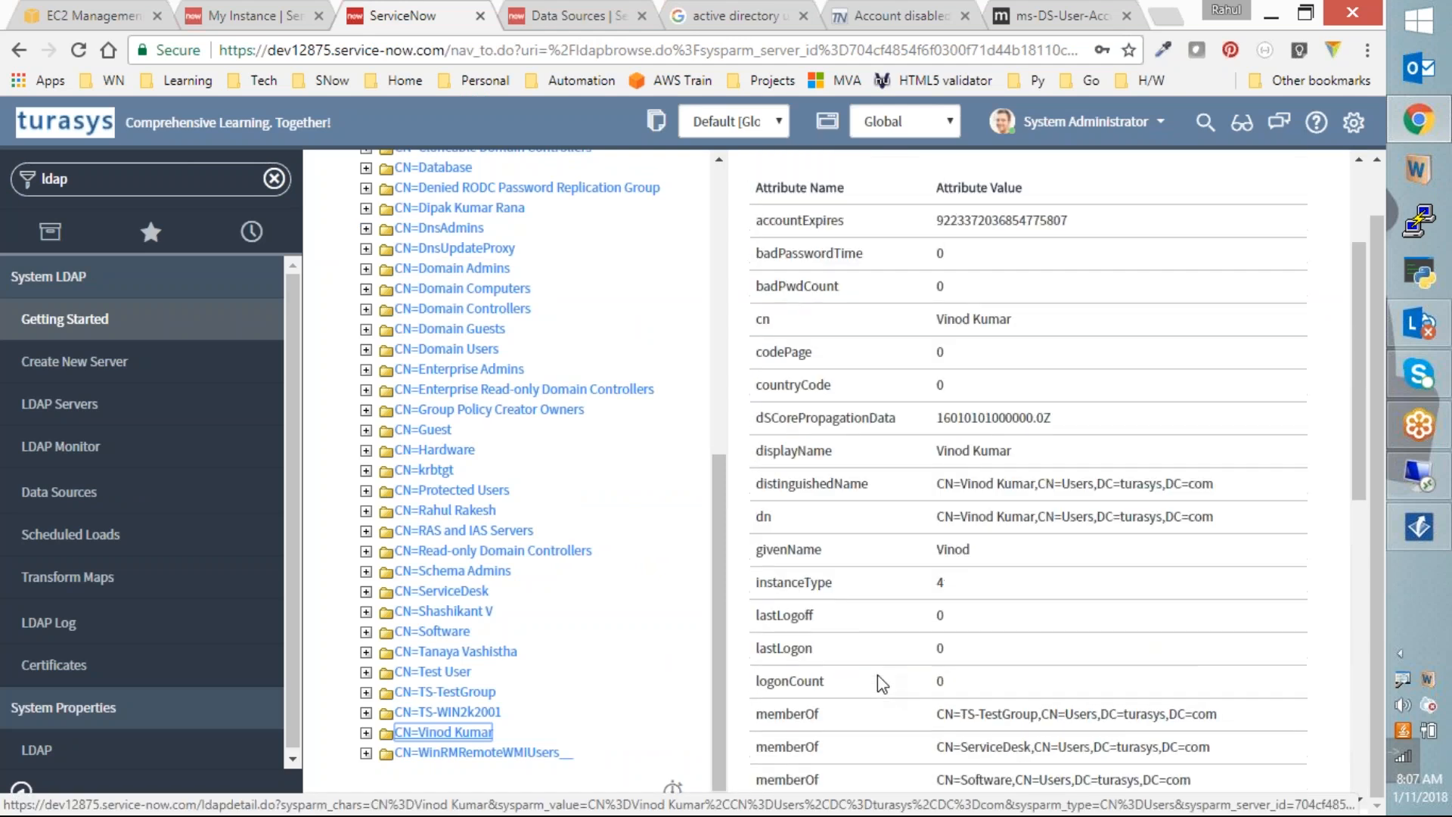
{"action": "scroll", "coordinate": [877, 674], "scroll_direction": "up", "scroll_amount": 1}
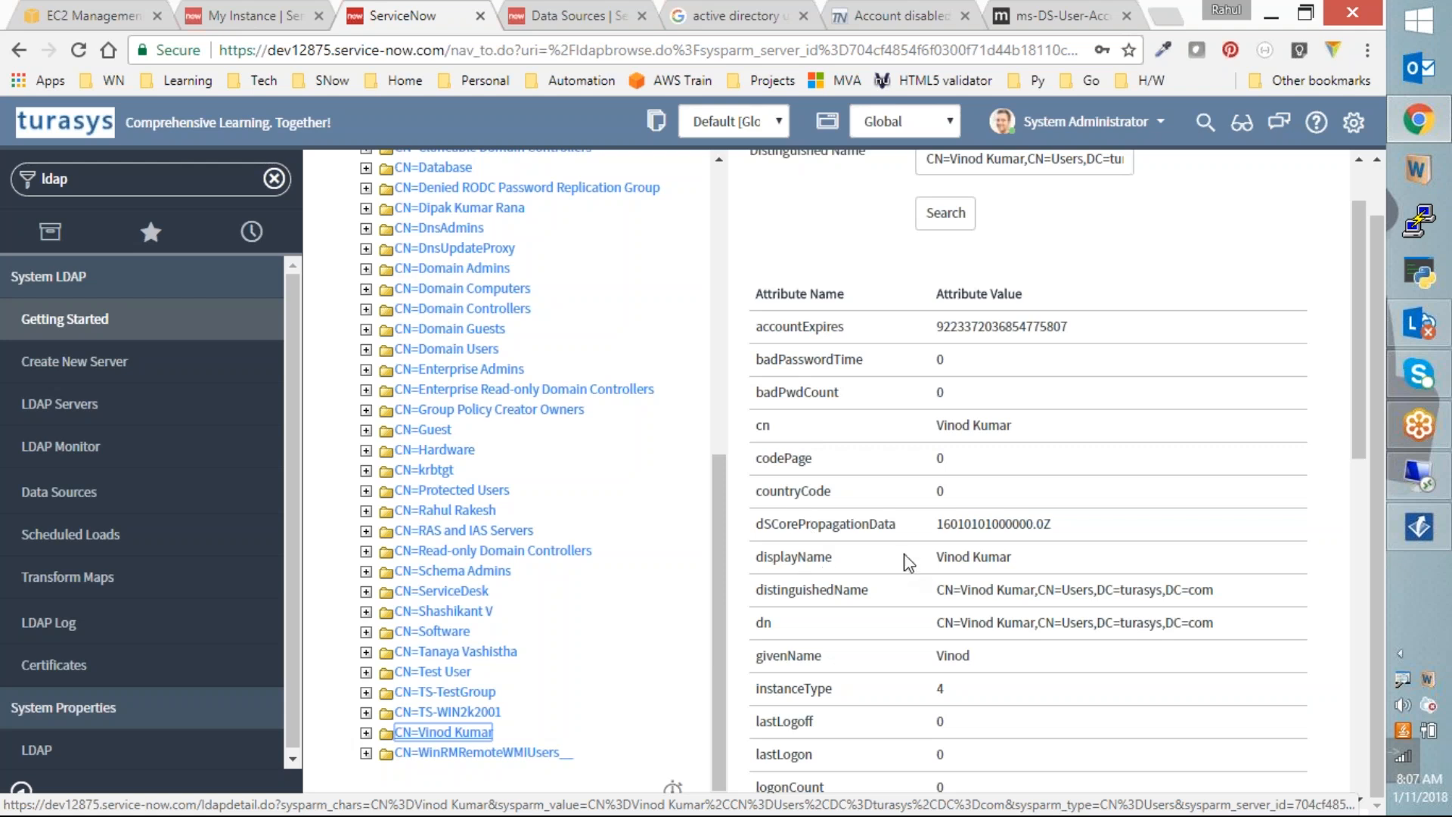
{"action": "scroll", "coordinate": [912, 553], "scroll_direction": "down", "scroll_amount": 1}
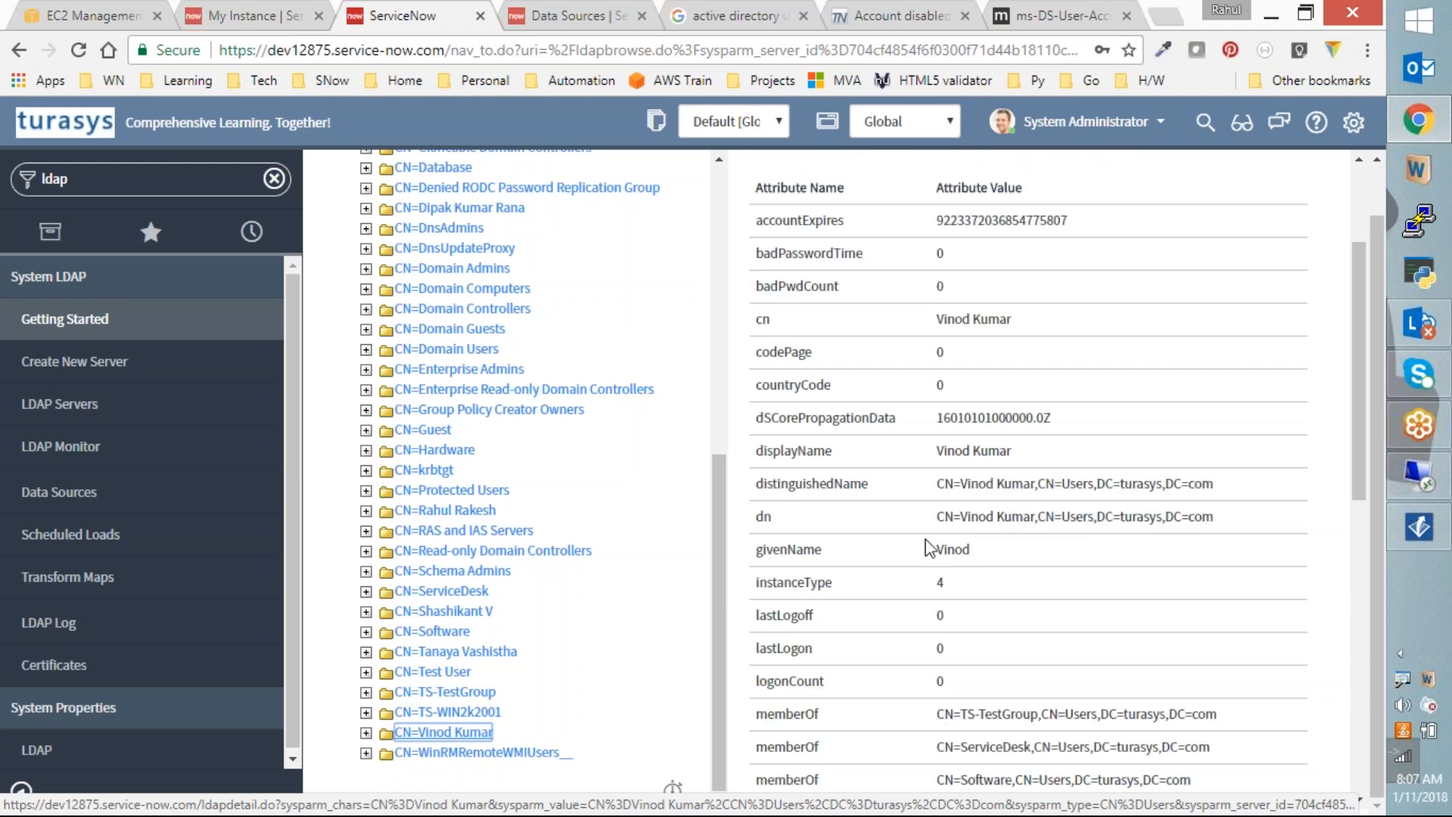
{"action": "scroll", "coordinate": [914, 550], "scroll_direction": "down", "scroll_amount": 1}
{"action": "scroll", "coordinate": [907, 553], "scroll_direction": "down", "scroll_amount": 1}
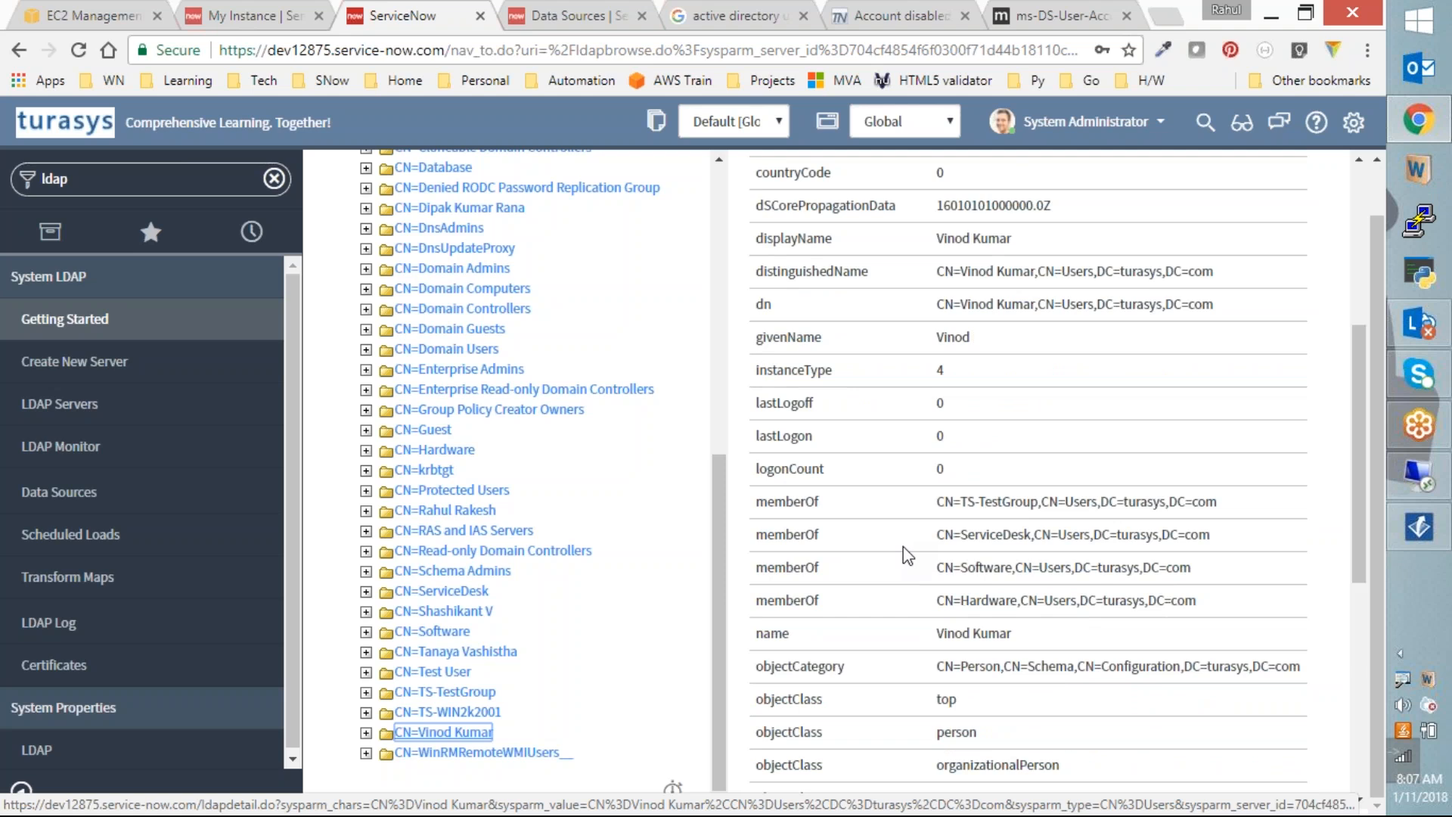
{"action": "scroll", "coordinate": [907, 555], "scroll_direction": "down", "scroll_amount": 1}
{"action": "scroll", "coordinate": [907, 556], "scroll_direction": "down", "scroll_amount": 1}
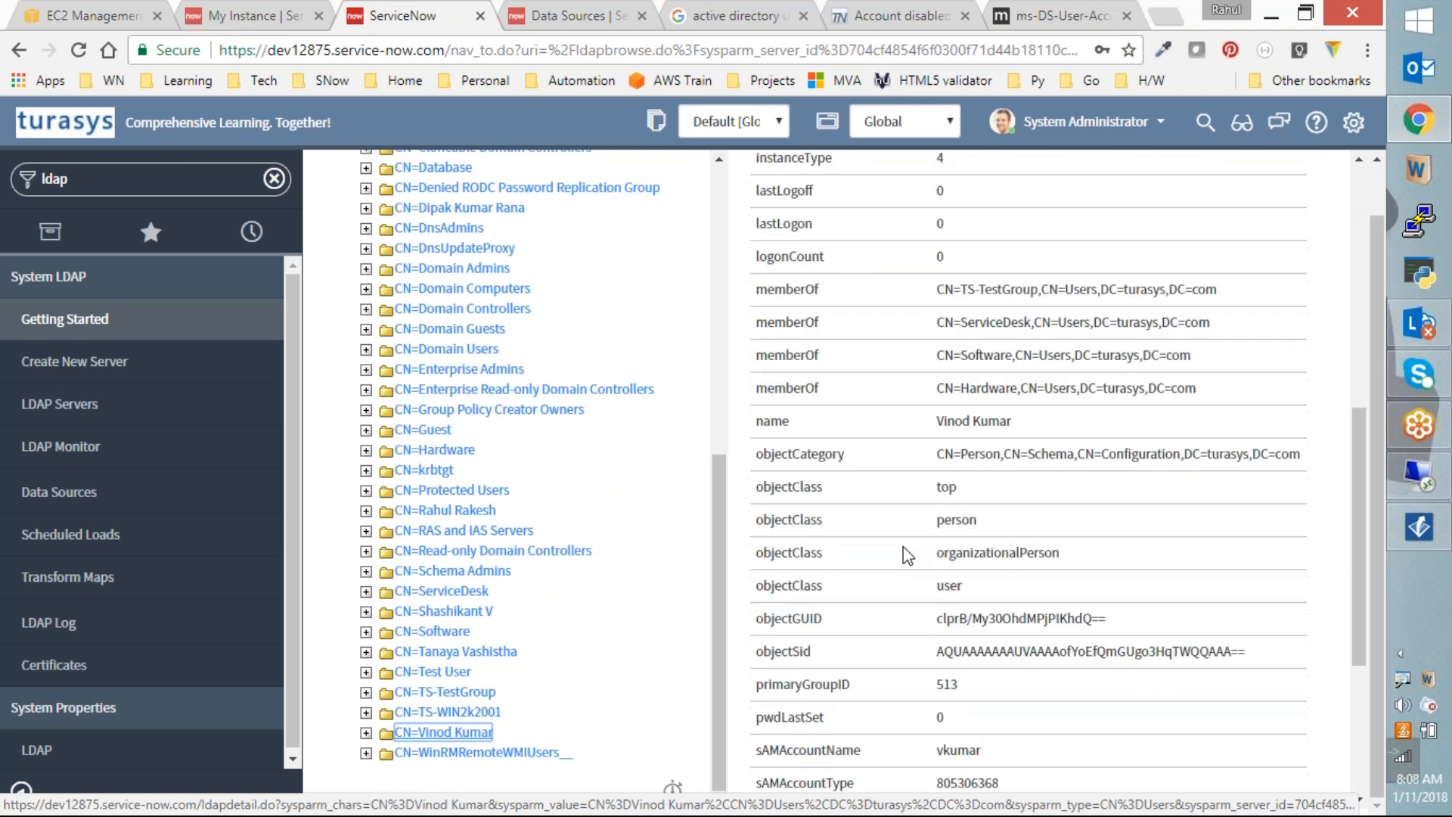
{"action": "scroll", "coordinate": [908, 555], "scroll_direction": "down", "scroll_amount": 1}
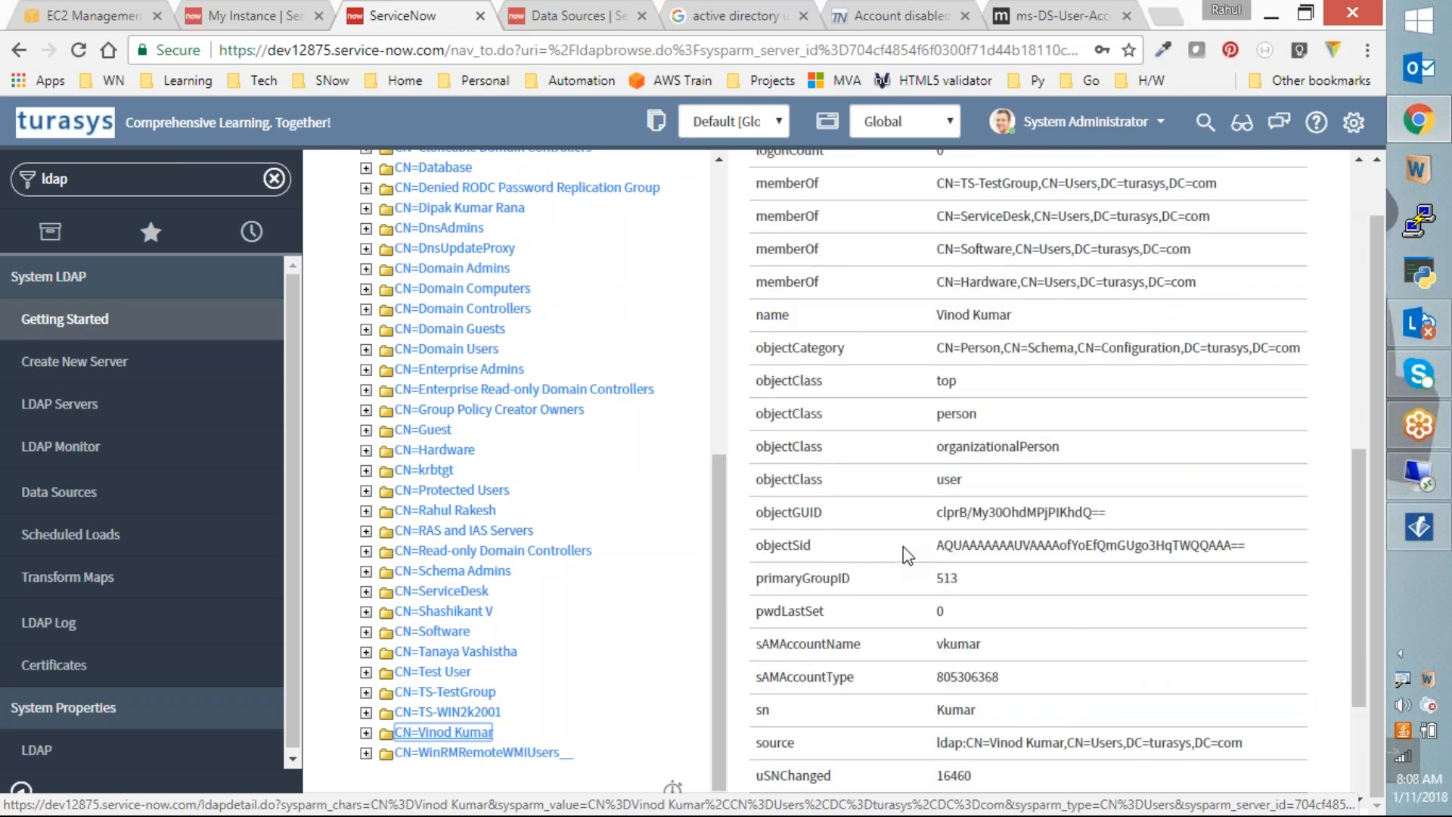
{"action": "scroll", "coordinate": [907, 555], "scroll_direction": "down", "scroll_amount": 1}
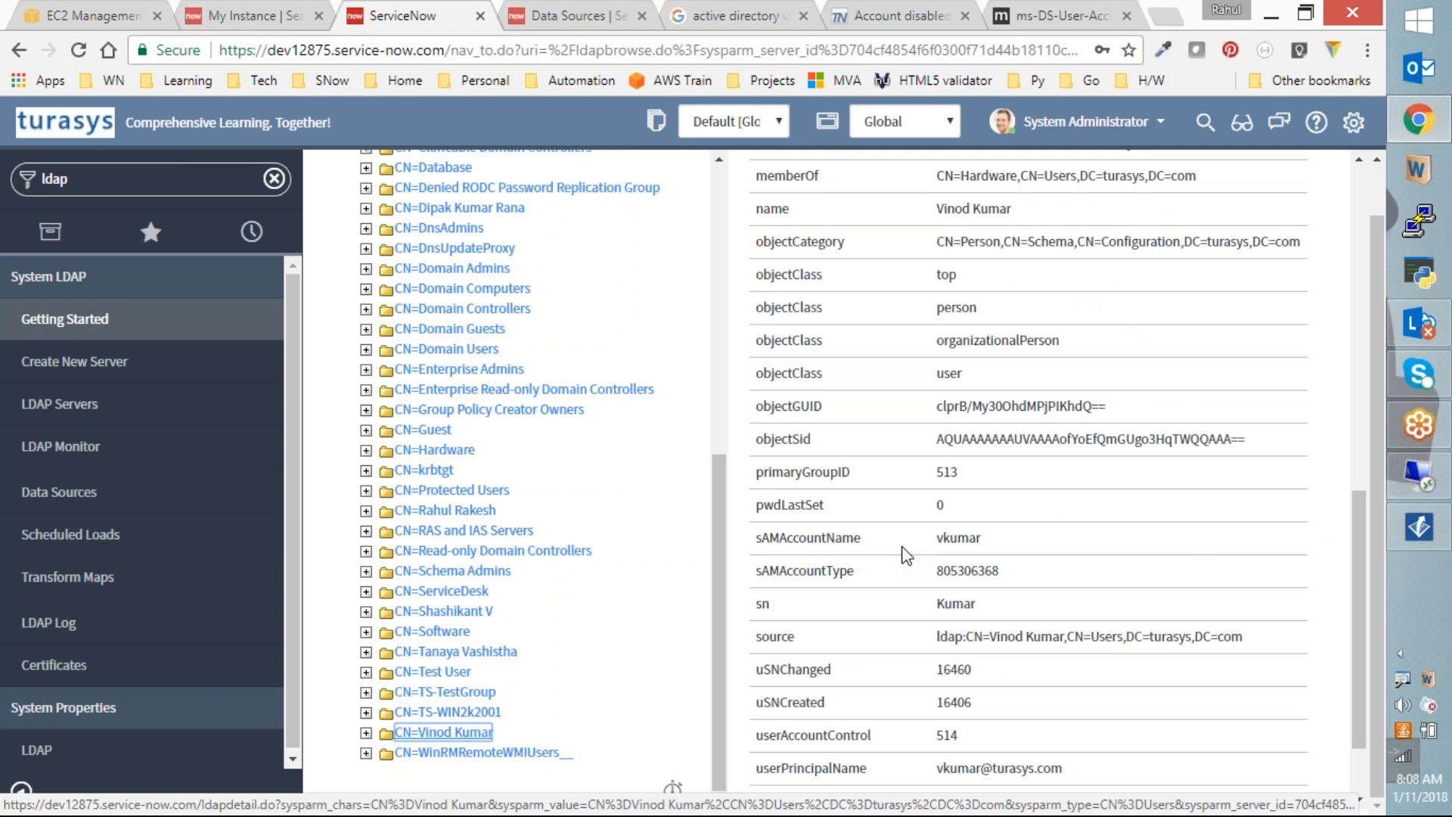
{"action": "scroll", "coordinate": [906, 556], "scroll_direction": "down", "scroll_amount": 1}
Step: Highlight the userAccountControl attribute and its value 514, then return to the TechNet thread
{"action": "double_click", "coordinate": [867, 626]}
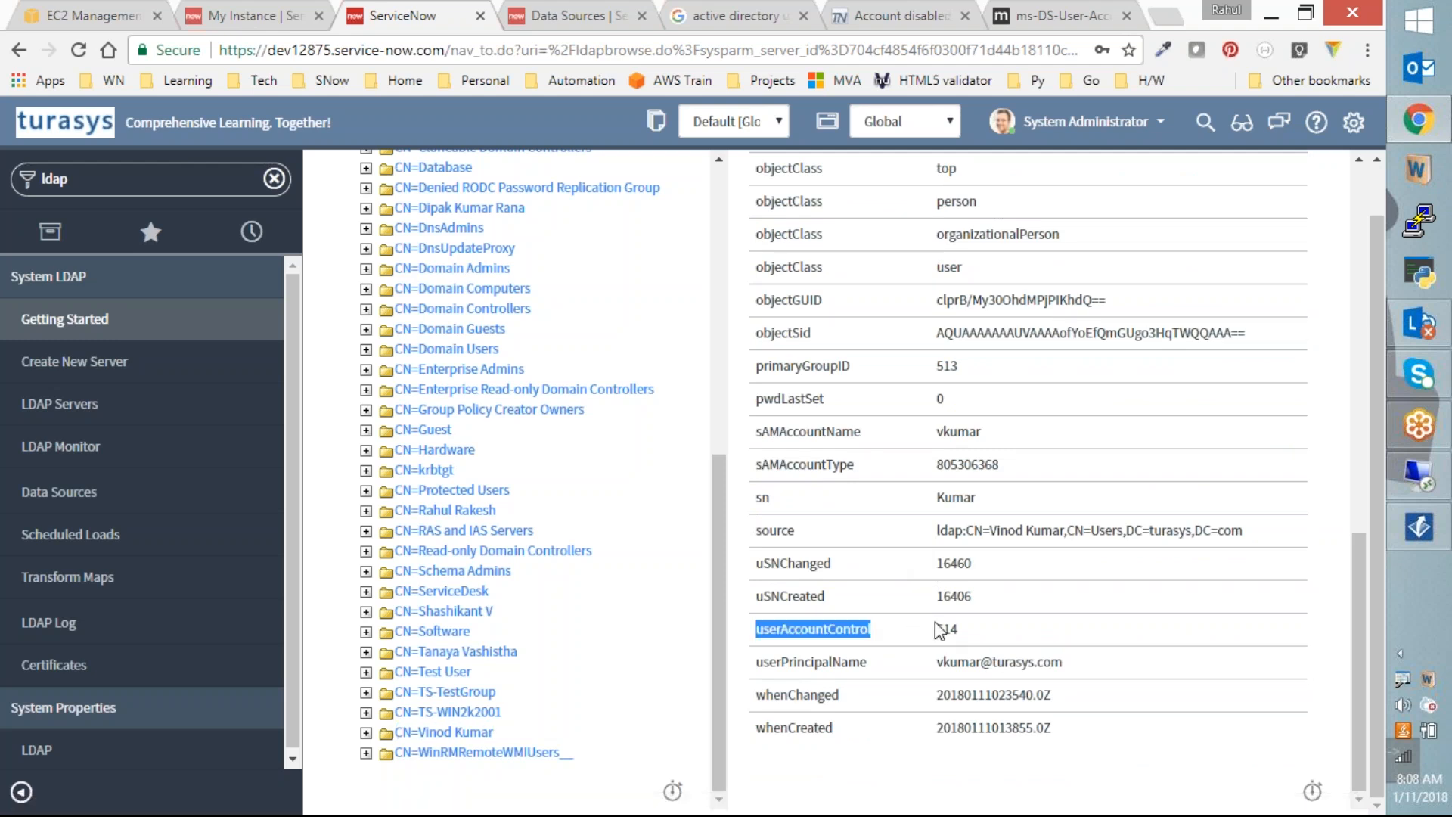
{"action": "double_click", "coordinate": [947, 628]}
{"action": "double_click", "coordinate": [843, 622]}
{"action": "key", "text": "ctrl+c"}
{"action": "left_click", "coordinate": [882, 15]}
Step: Search Google for 'userAccountControl', then refine the query to 'userAccountControl 514'
{"action": "key", "text": "ctrl+l"}
{"action": "key", "text": "ctrl+v"}
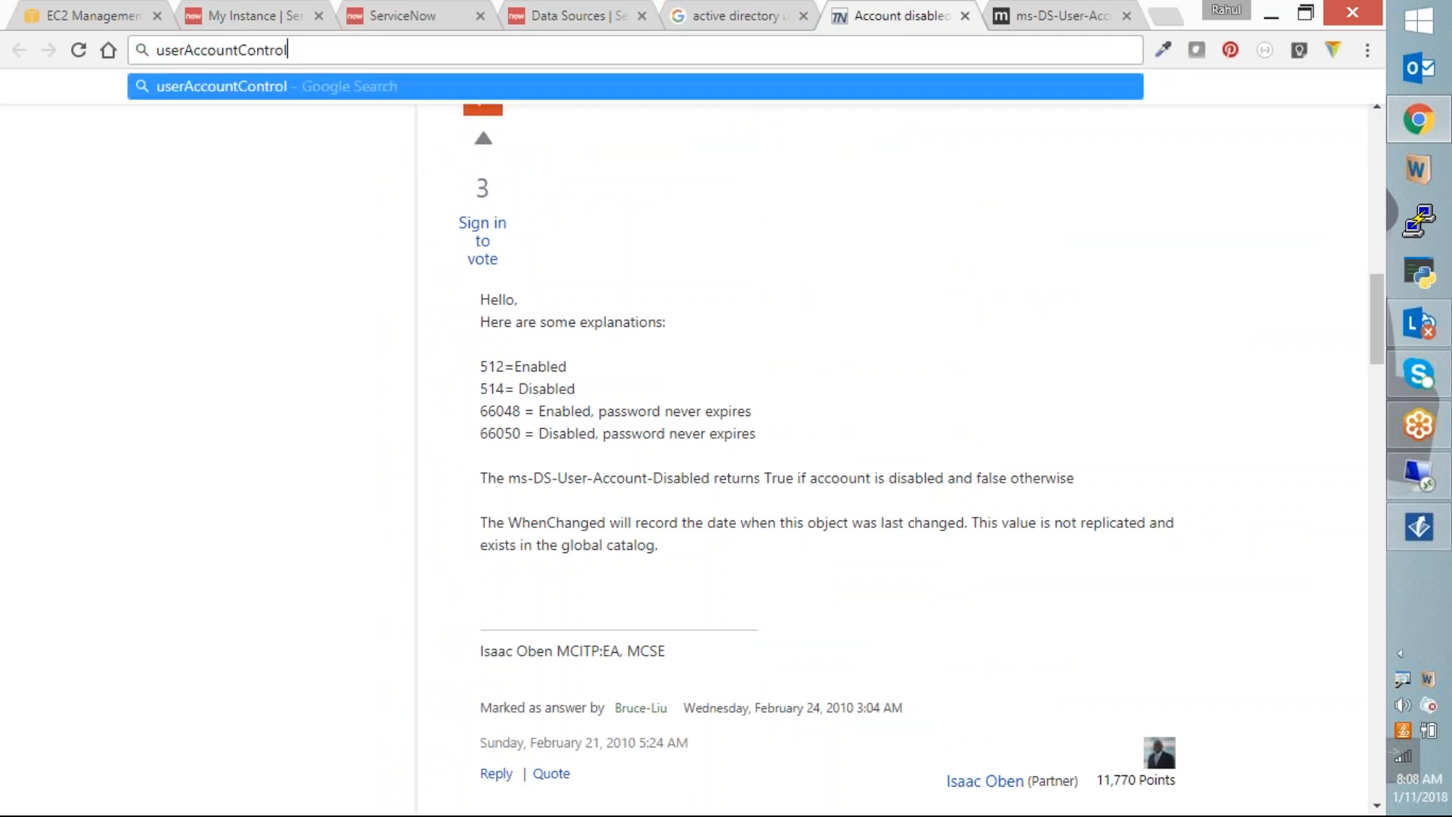
{"action": "key", "text": "Return"}
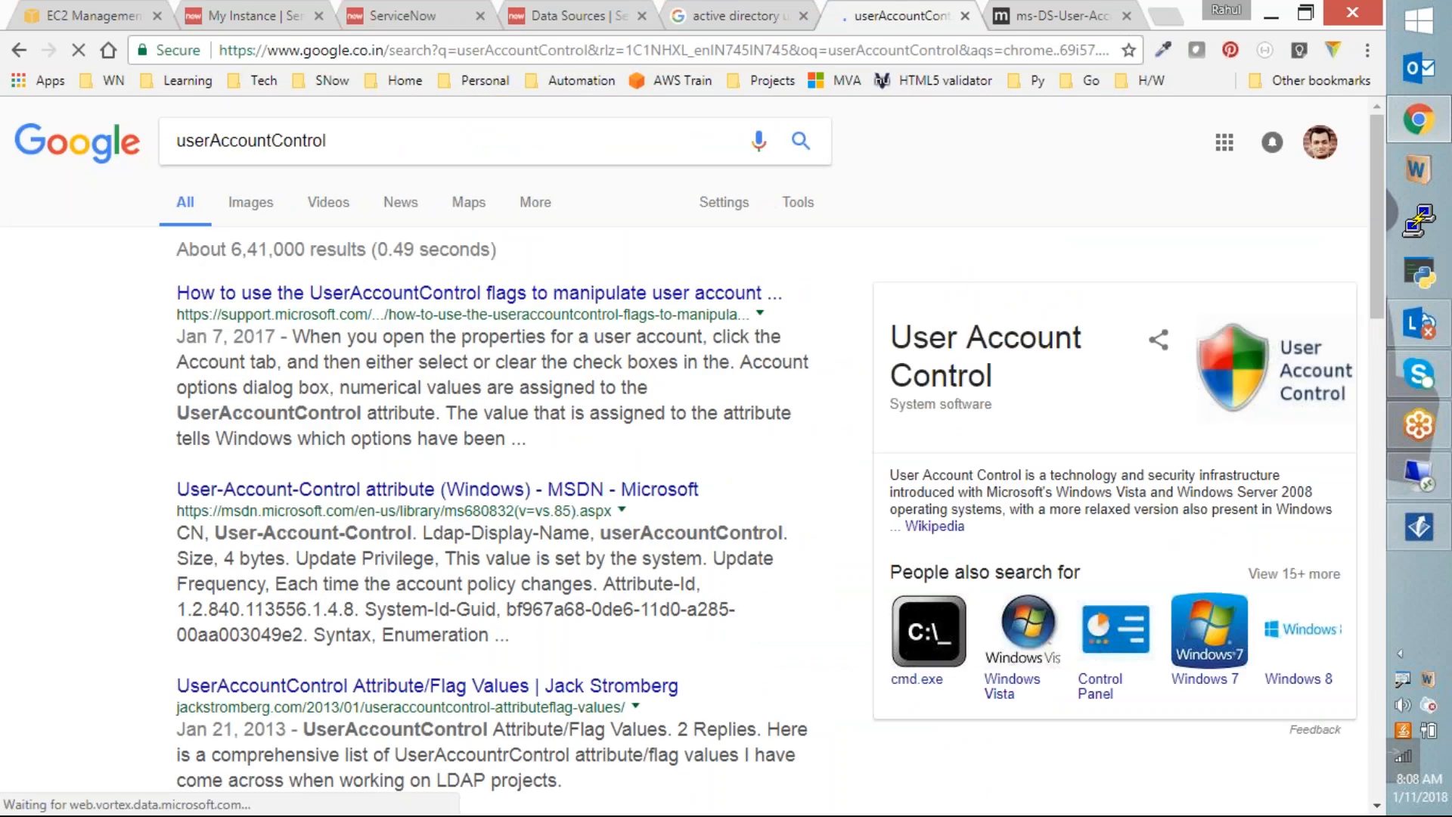
{"action": "left_click", "coordinate": [463, 136]}
{"action": "type", "text": "514"}
{"action": "key", "text": "Return"}
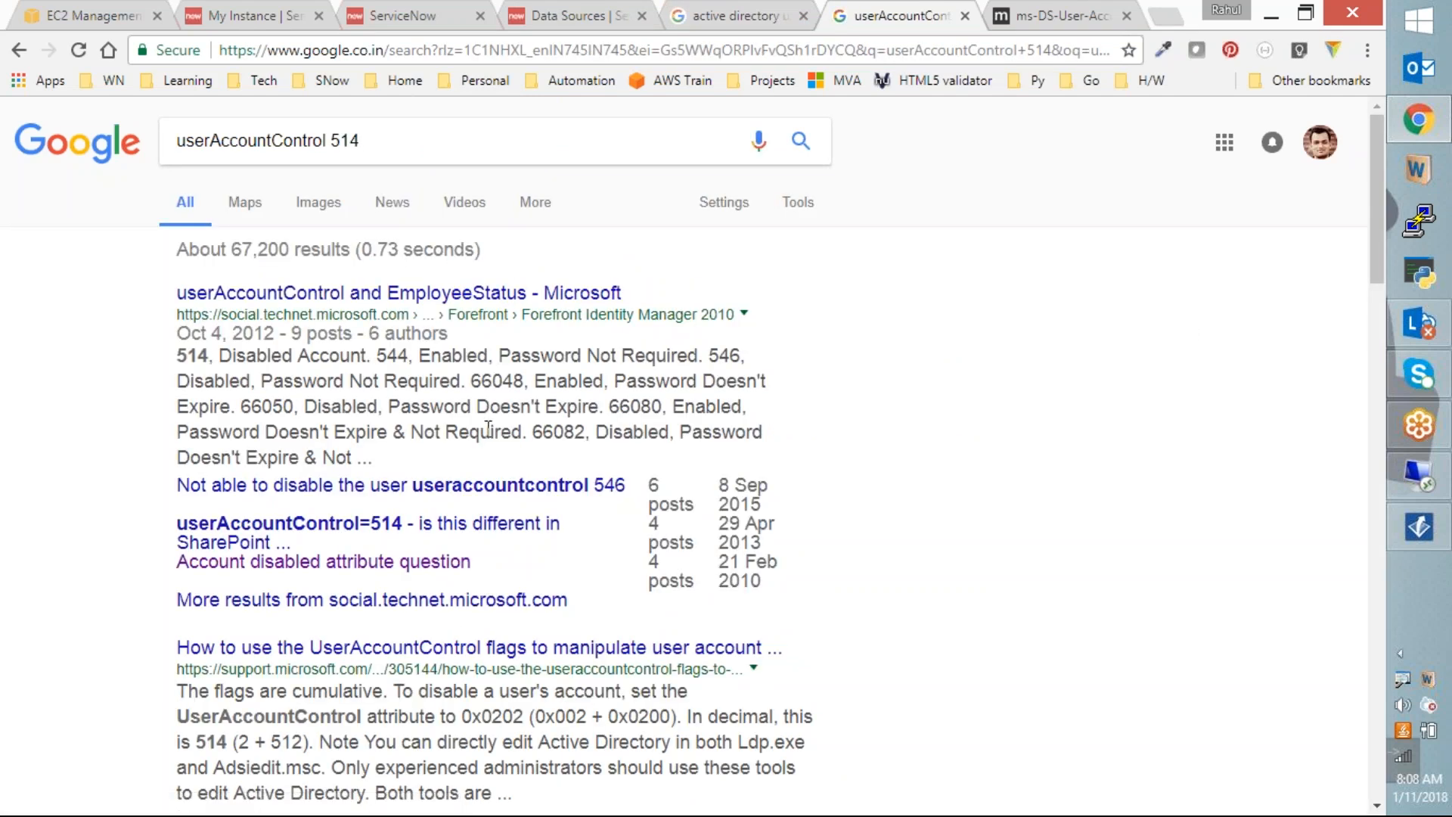
Step: Open the TechNet userAccountControl result and highlight the '514 Disabled Account' entry
{"action": "left_click", "coordinate": [367, 294]}
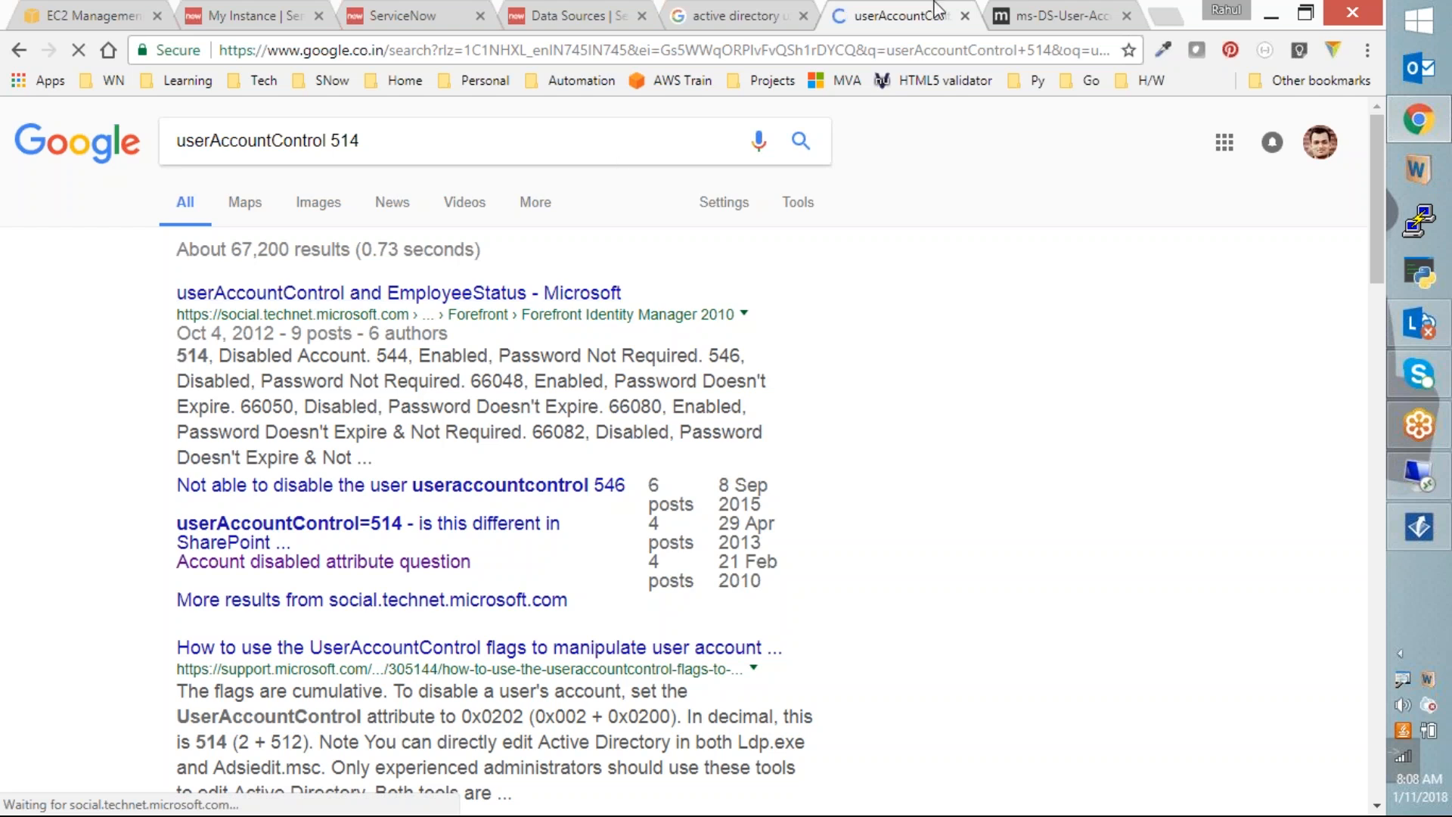
{"action": "scroll", "coordinate": [794, 429], "scroll_direction": "down", "scroll_amount": 4}
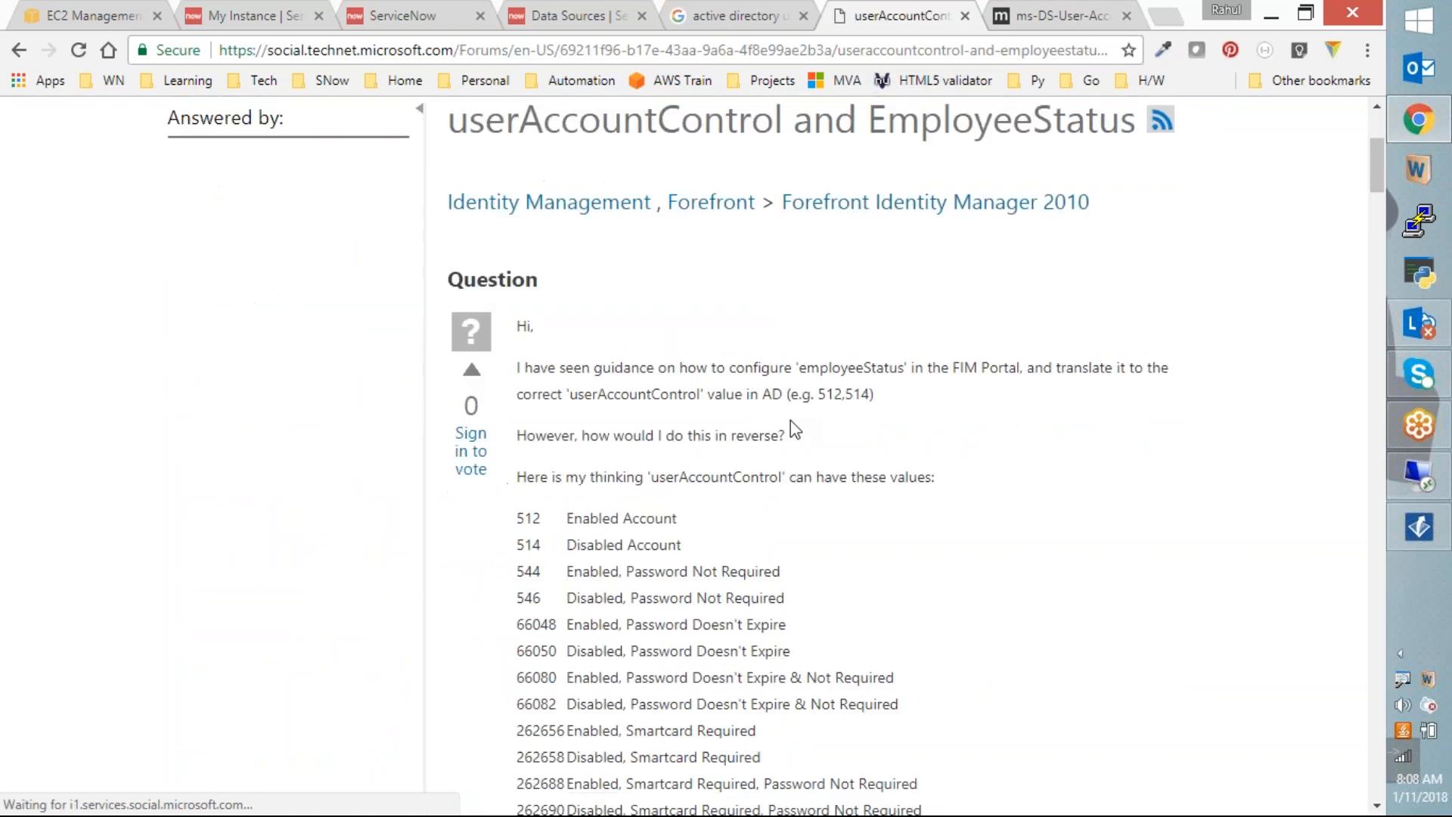
{"action": "scroll", "coordinate": [801, 416], "scroll_direction": "down", "scroll_amount": 1}
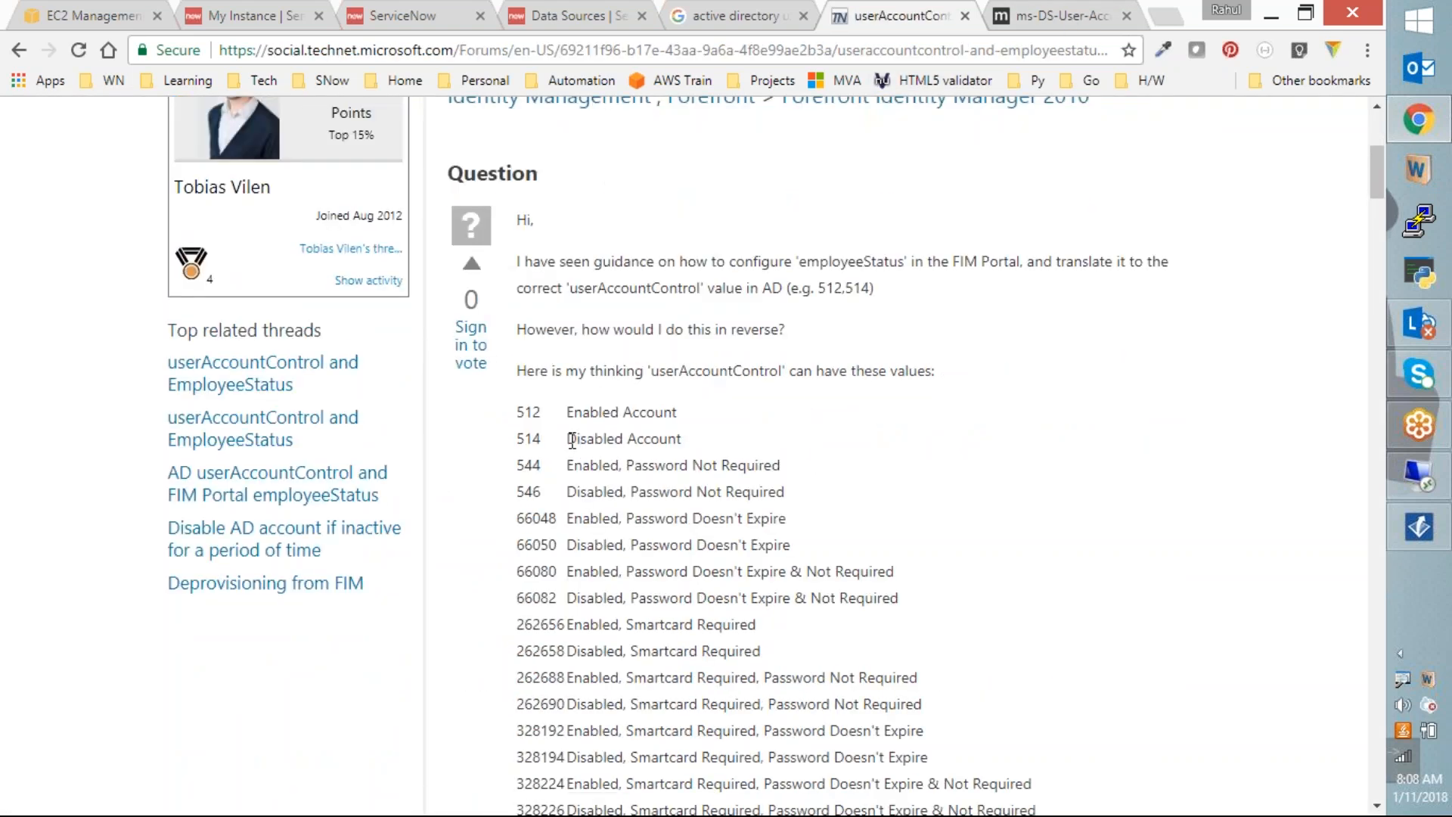
{"action": "left_click_drag", "start_coordinate": [519, 441], "coordinate": [697, 452]}
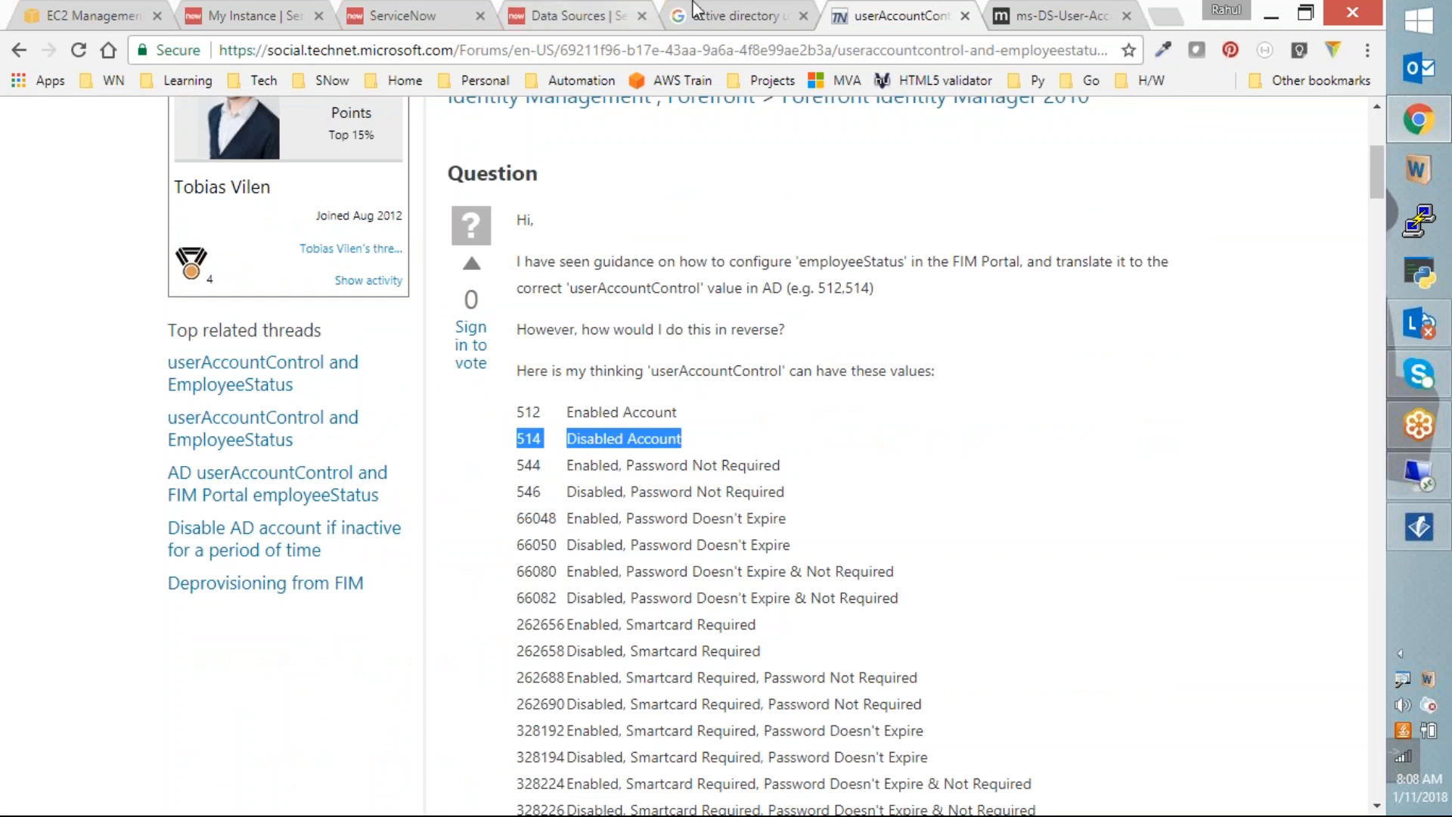
{"action": "left_click", "coordinate": [612, 11]}
Step: Highlight userAccountControl and its 514 value, then start filtering the navigator for sys_user
{"action": "left_click", "coordinate": [424, 15]}
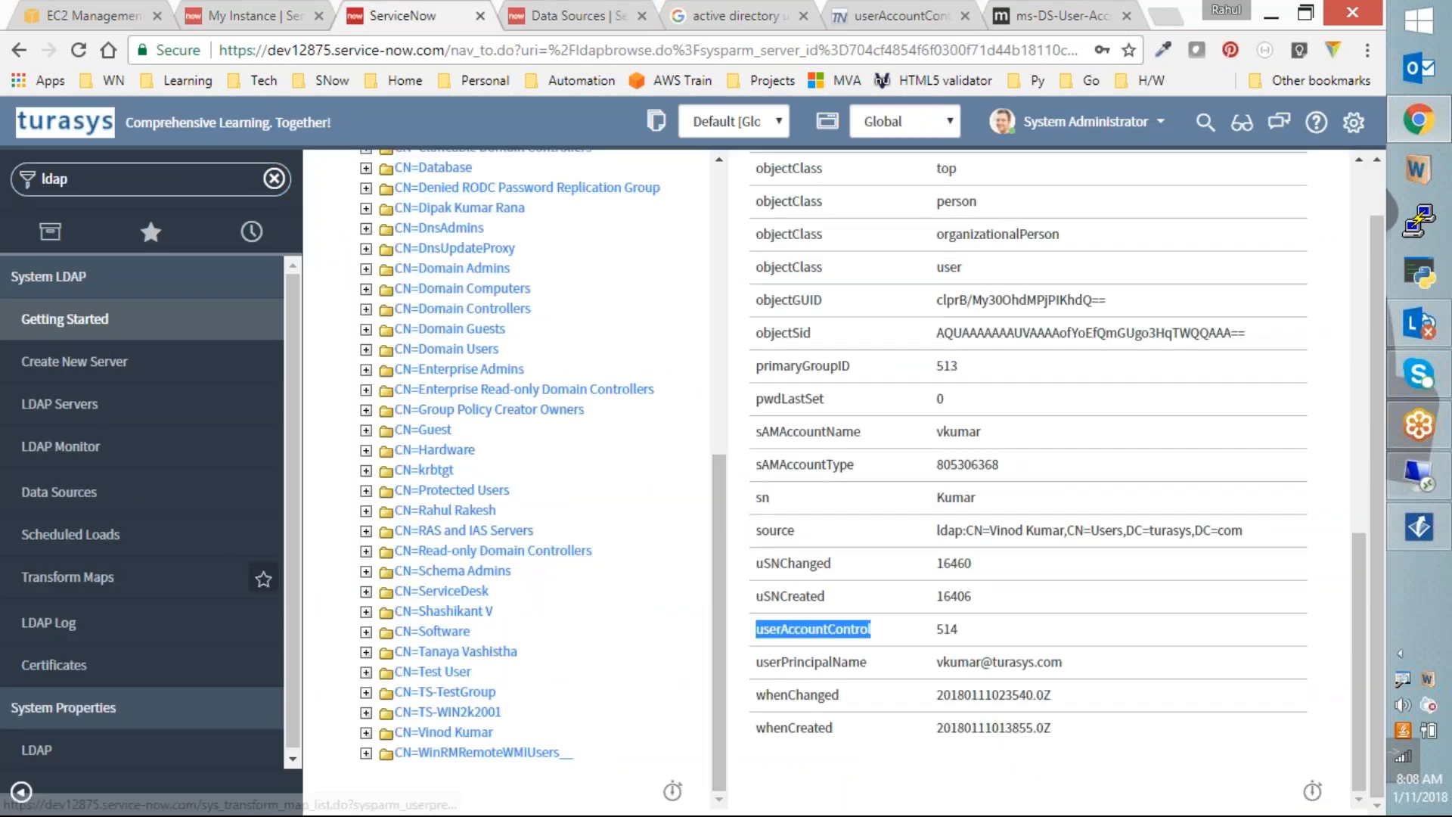
{"action": "left_click", "coordinate": [911, 624]}
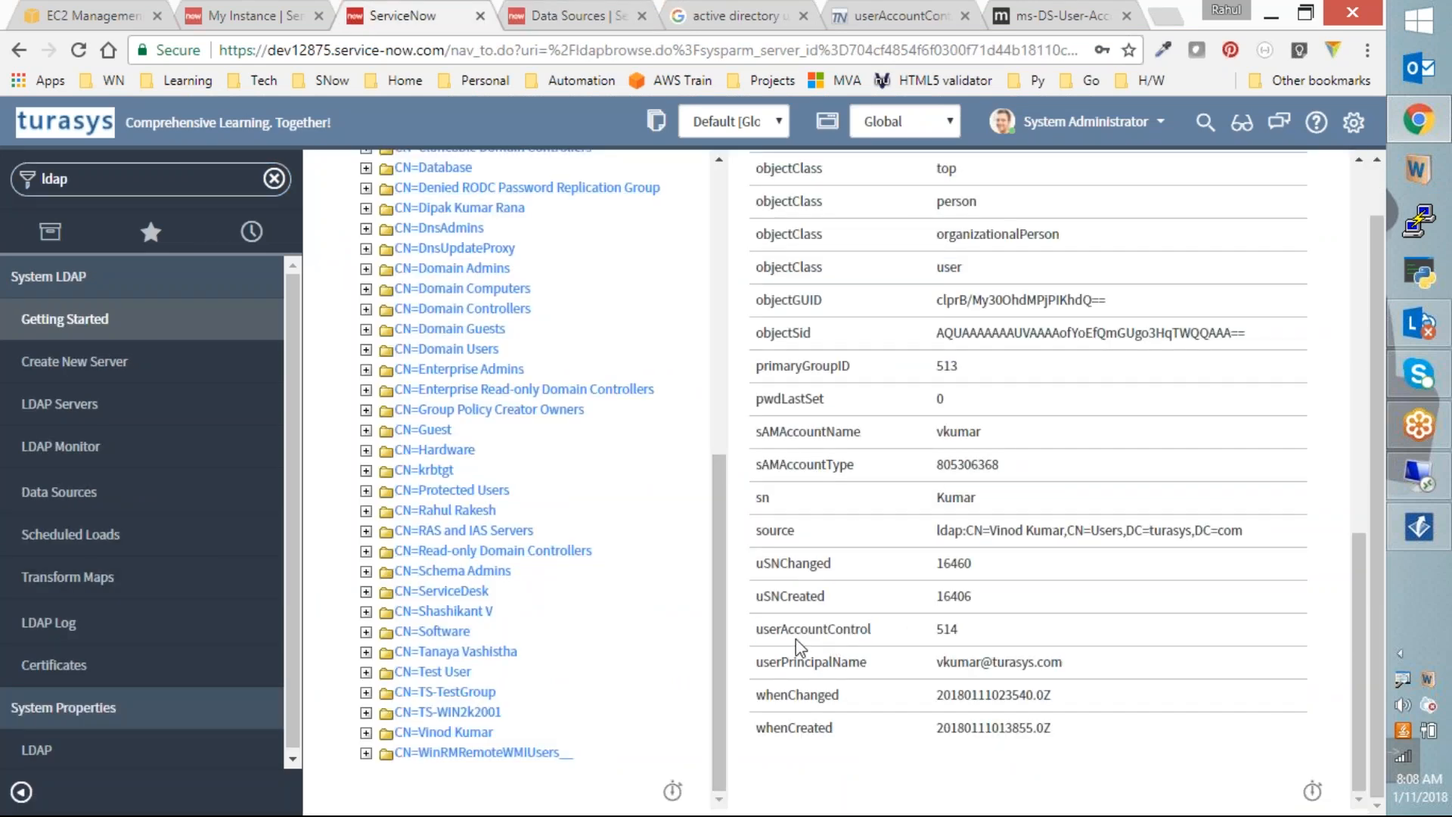
{"action": "left_click_drag", "start_coordinate": [758, 633], "coordinate": [871, 634]}
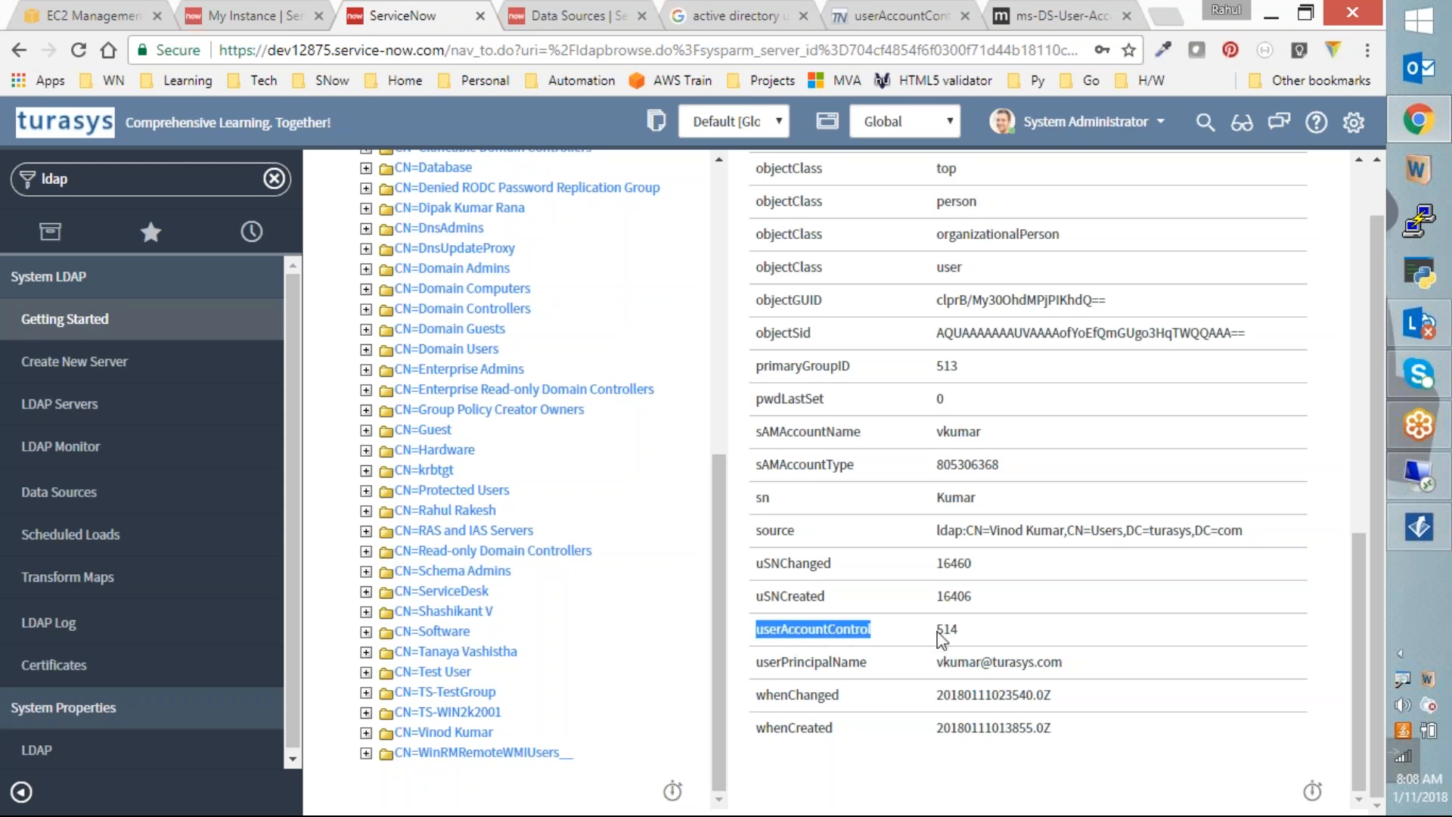
{"action": "left_click_drag", "start_coordinate": [957, 632], "coordinate": [937, 633]}
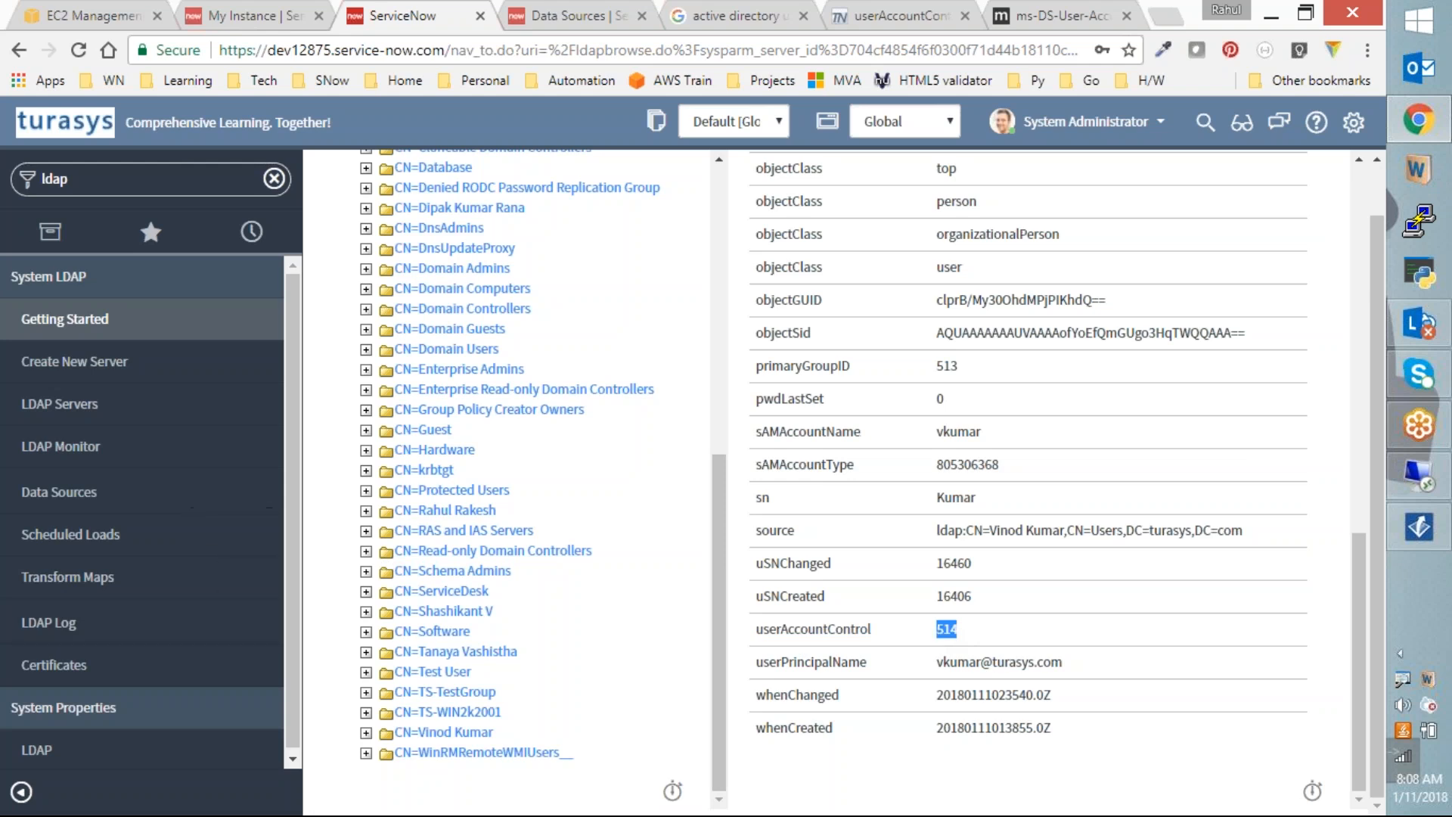
{"action": "left_click", "coordinate": [114, 174]}
{"action": "type", "text": "sys_user.list"}
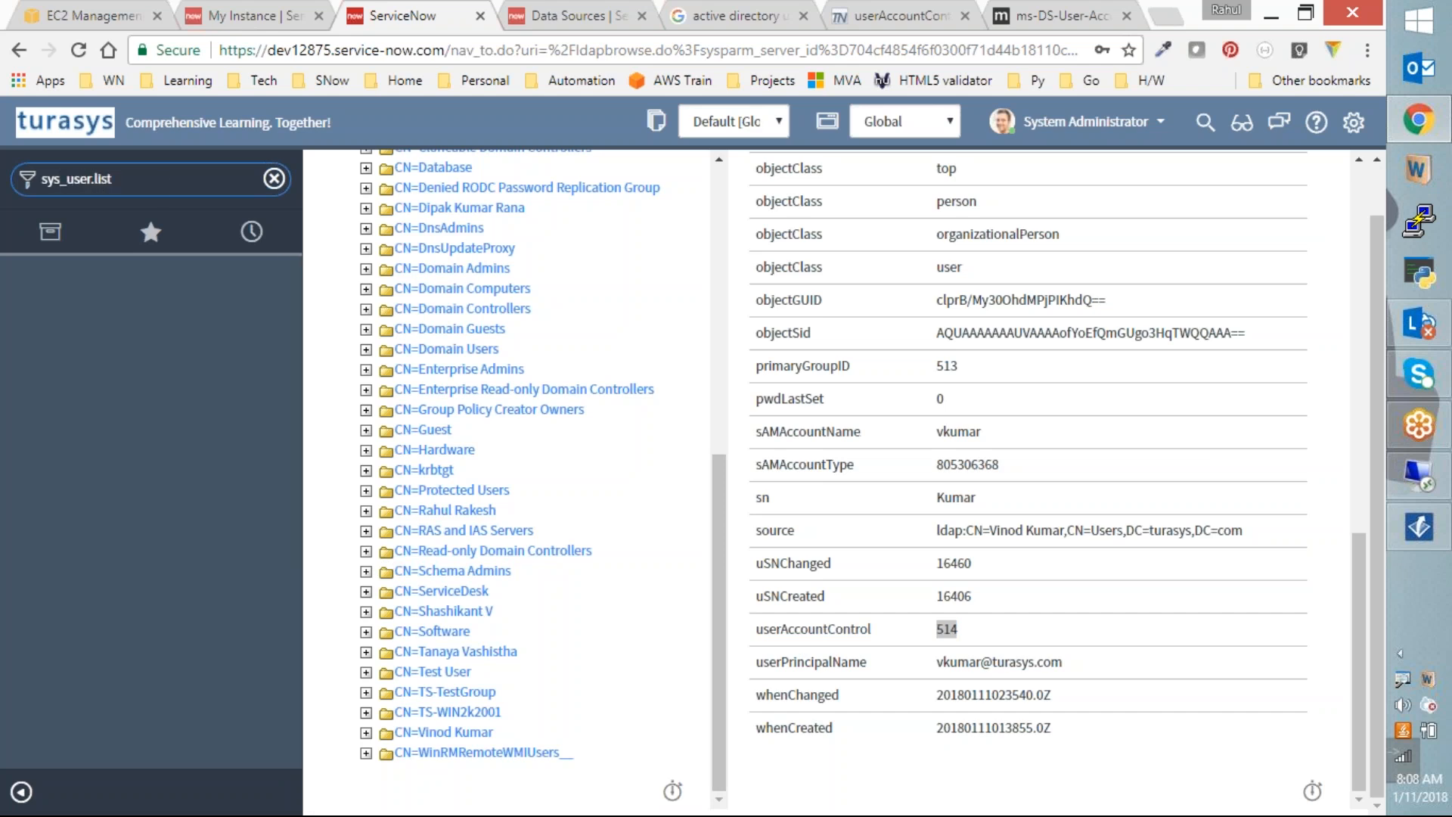
Step: Open the 591-record Users list and an imported user still marked Active, then filter the navigator to ldap
{"action": "key", "text": "Return"}
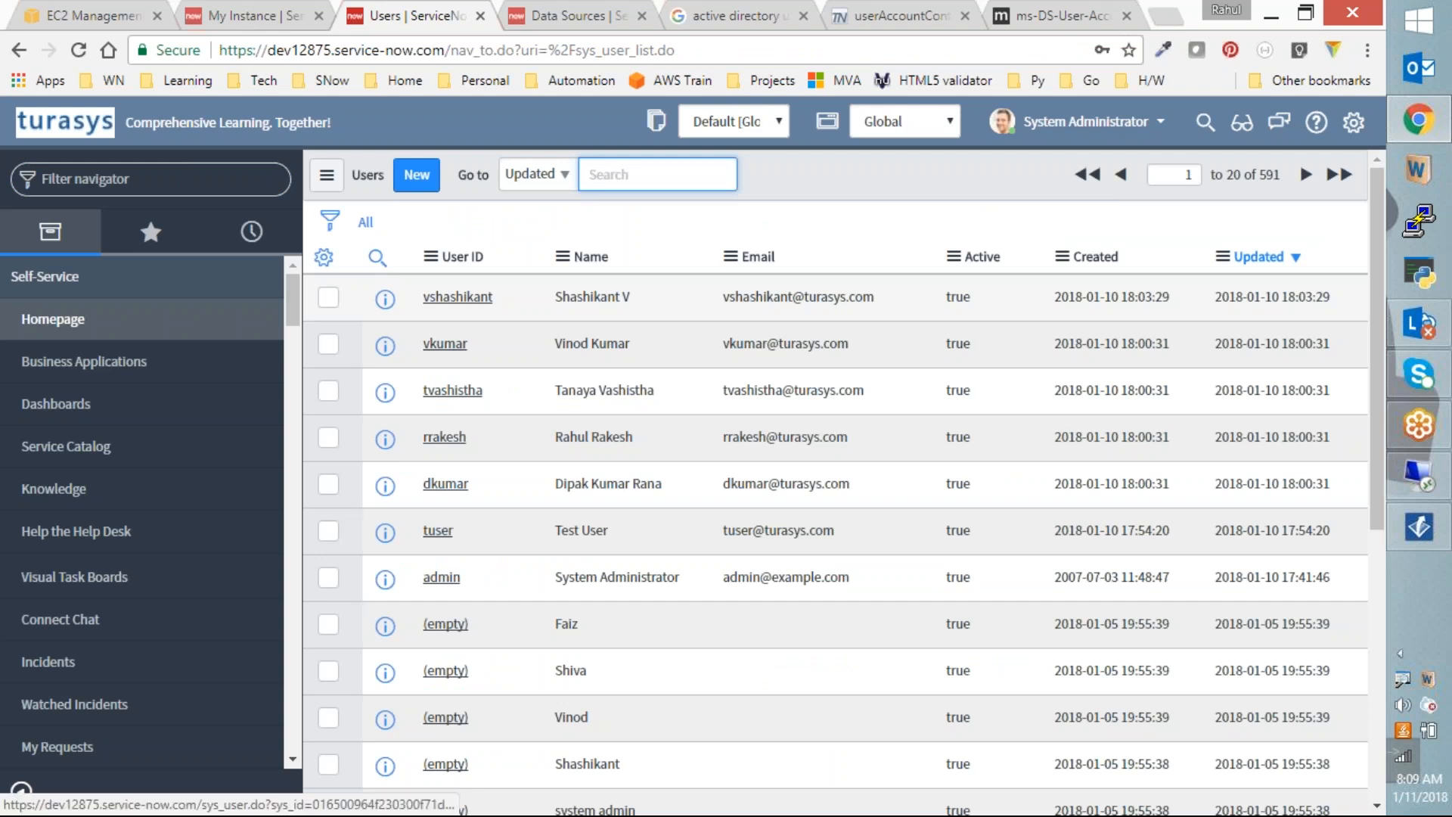
{"action": "left_click", "coordinate": [458, 297]}
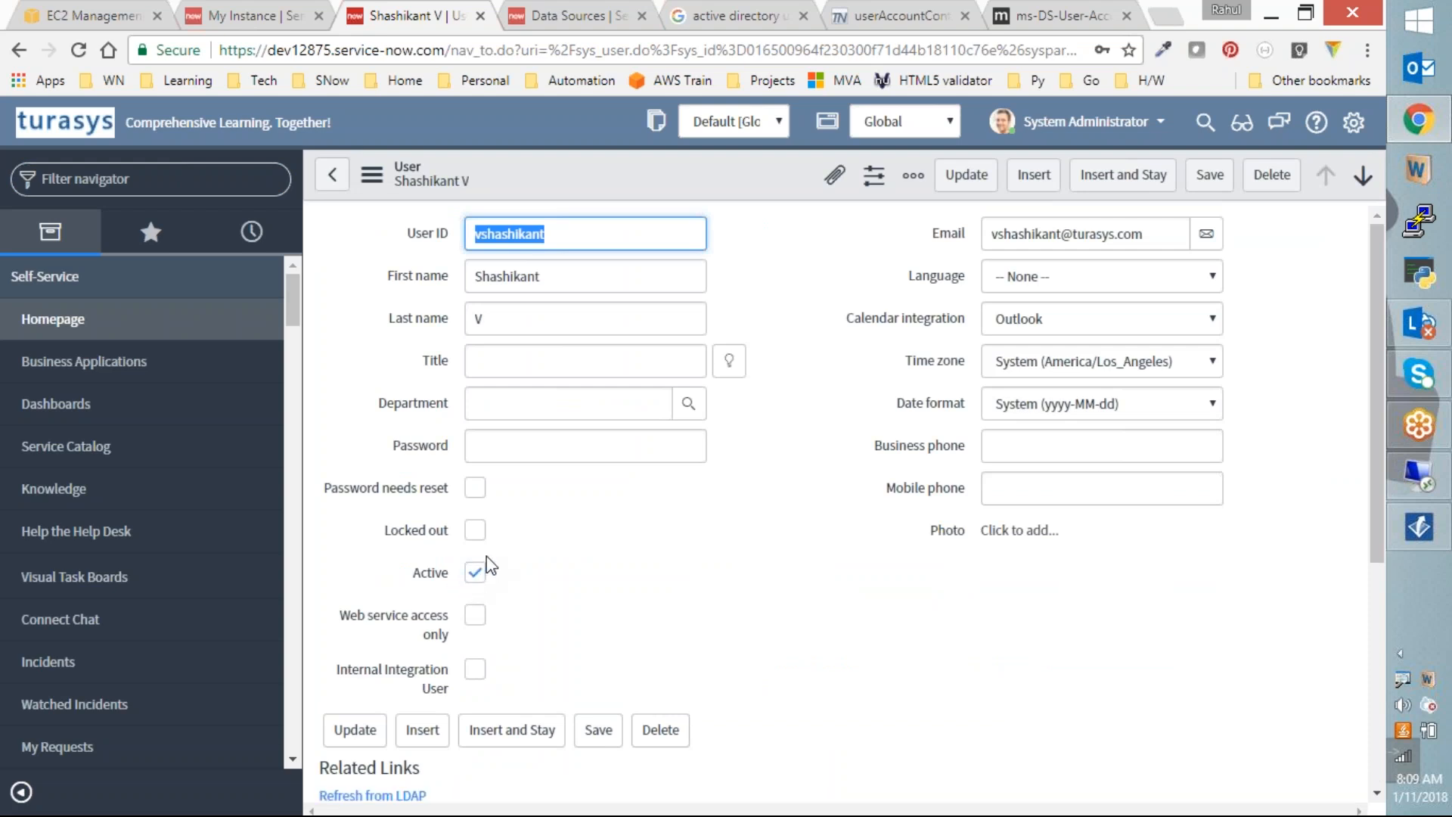
{"action": "left_click", "coordinate": [114, 182]}
{"action": "type", "text": "ldap"}
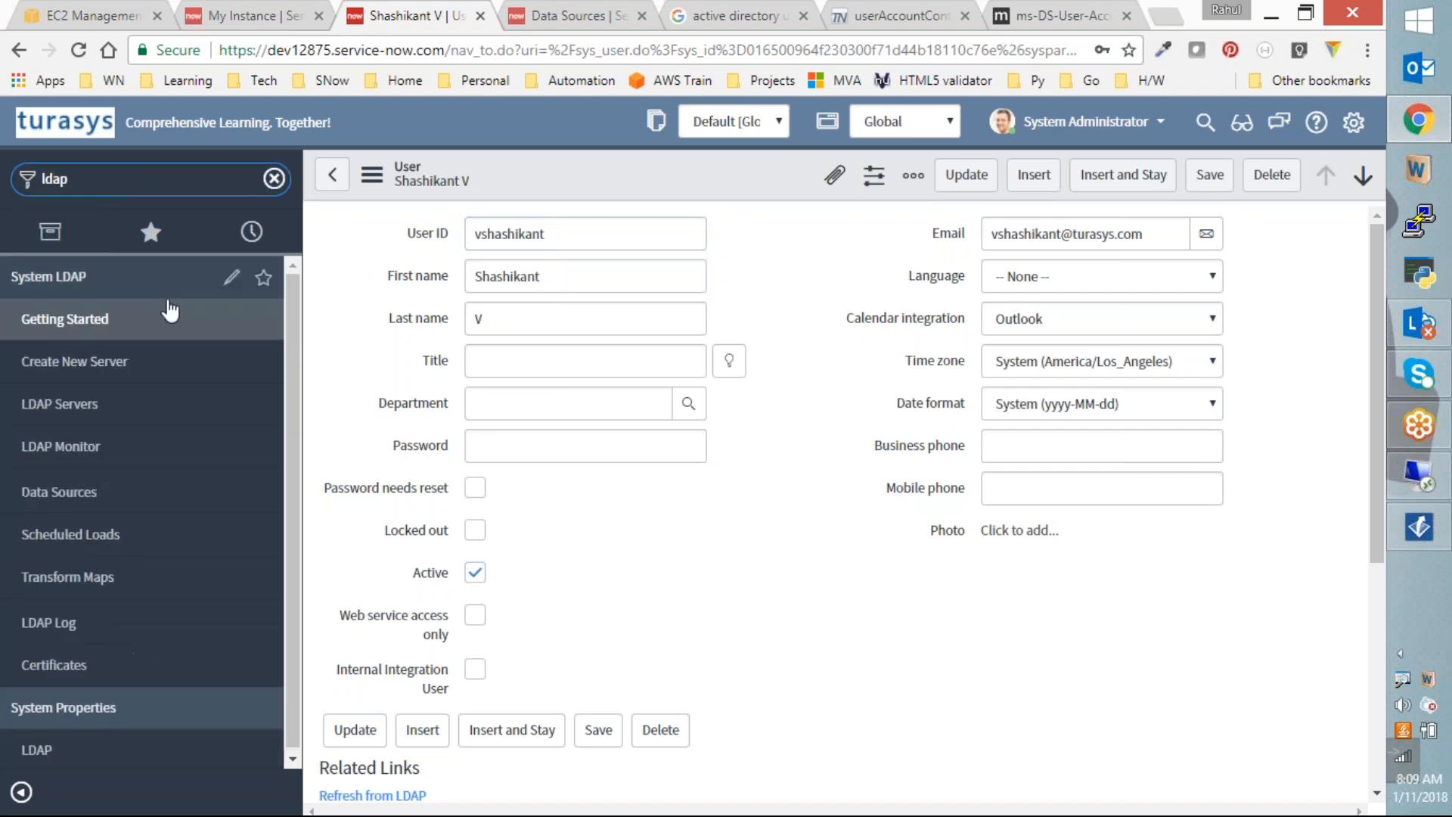
Step: Open System LDAP > Transform Maps and the LDAP User Import map with its onBefore script
{"action": "left_click", "coordinate": [97, 576]}
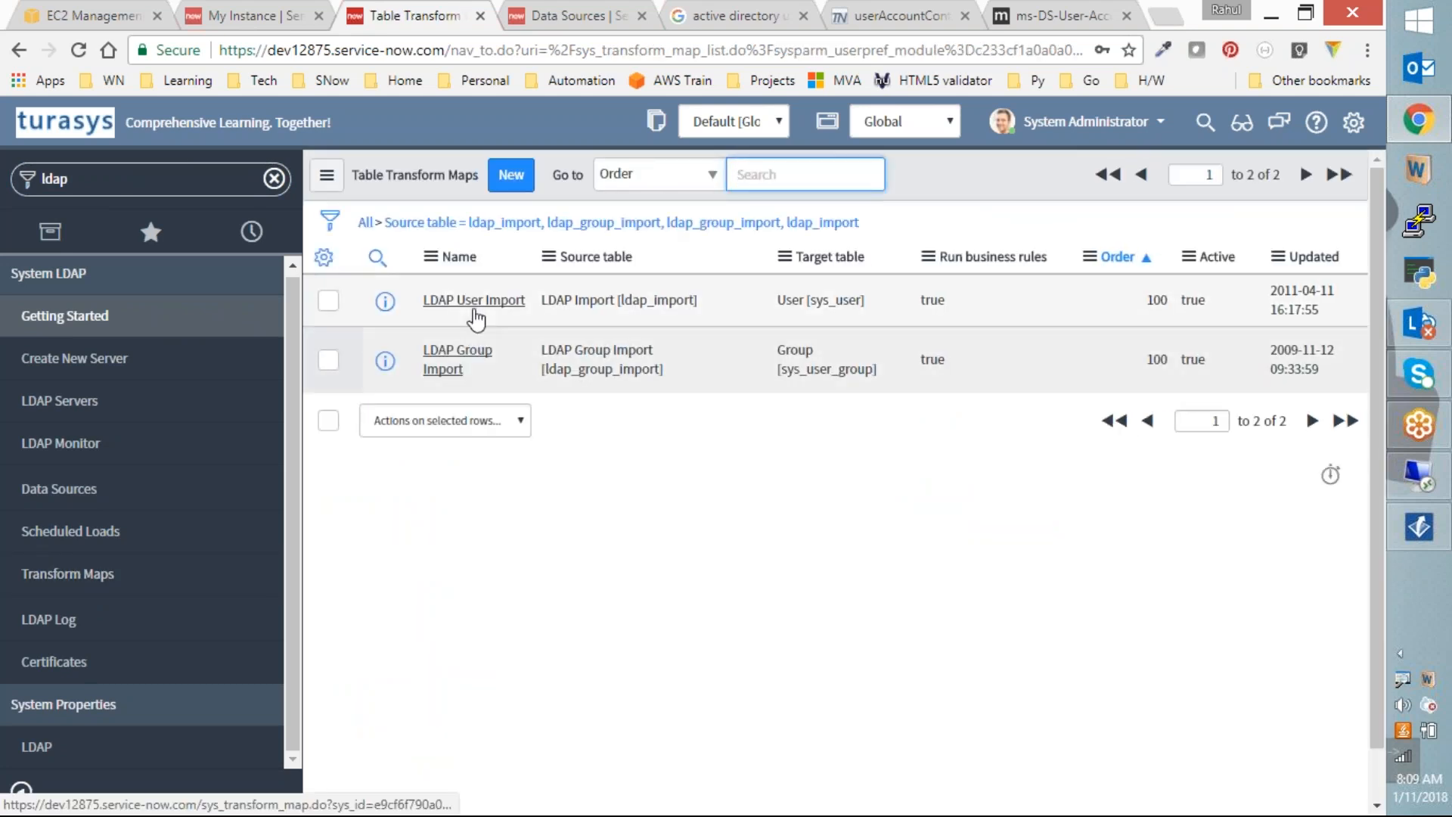
{"action": "left_click", "coordinate": [474, 304]}
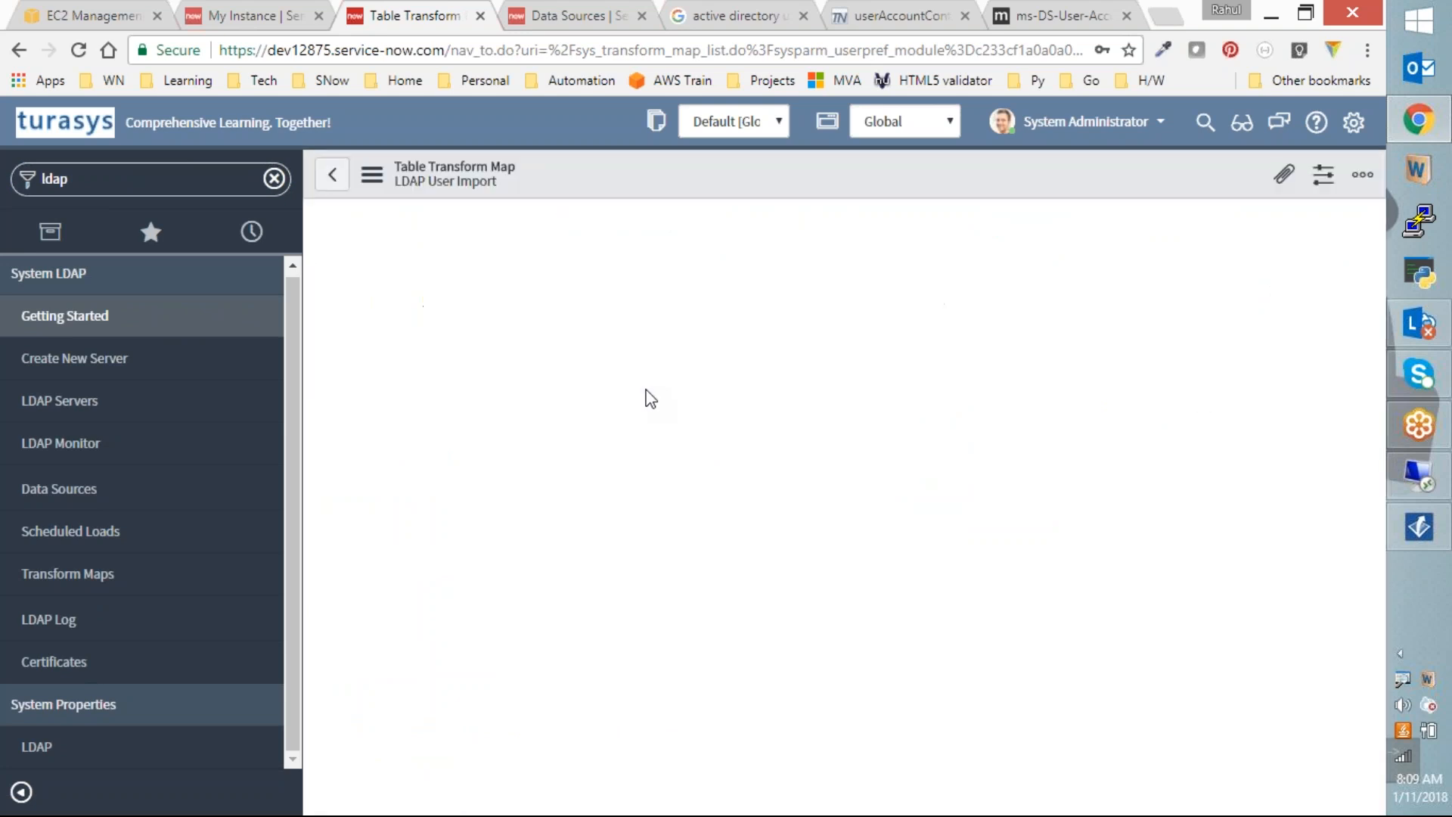
{"action": "scroll", "coordinate": [625, 462], "scroll_direction": "down", "scroll_amount": 10}
{"action": "scroll", "coordinate": [625, 469], "scroll_direction": "up", "scroll_amount": 1}
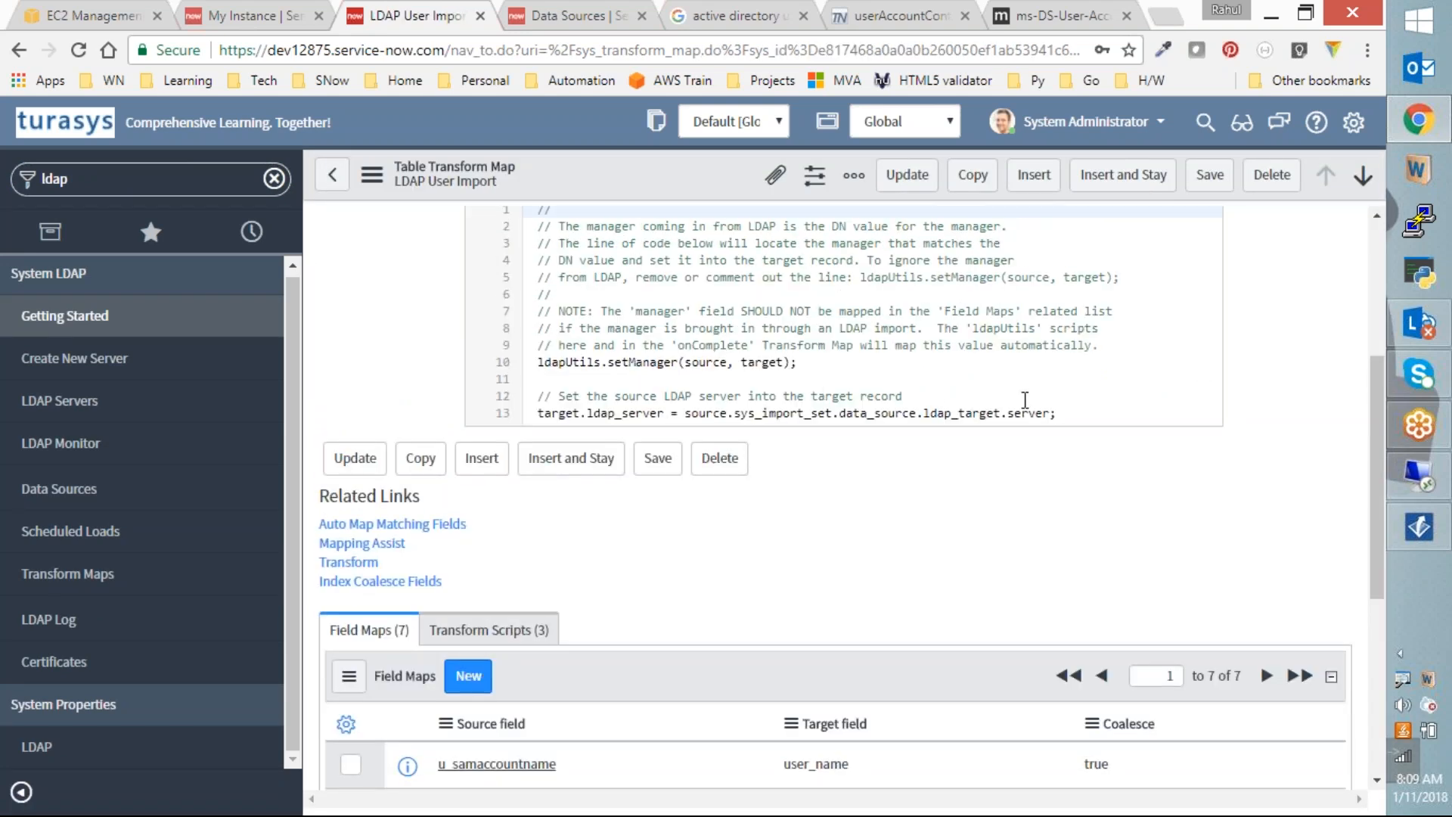
Step: Below line 13 of the script, write the condition 'if (source.u_useraccountcontrol == 514'
{"action": "left_click", "coordinate": [1091, 408]}
{"action": "key", "text": "Return"}
{"action": "key", "text": "Return"}
{"action": "key", "text": "Return"}
{"action": "type", "text": "if (source.u"}
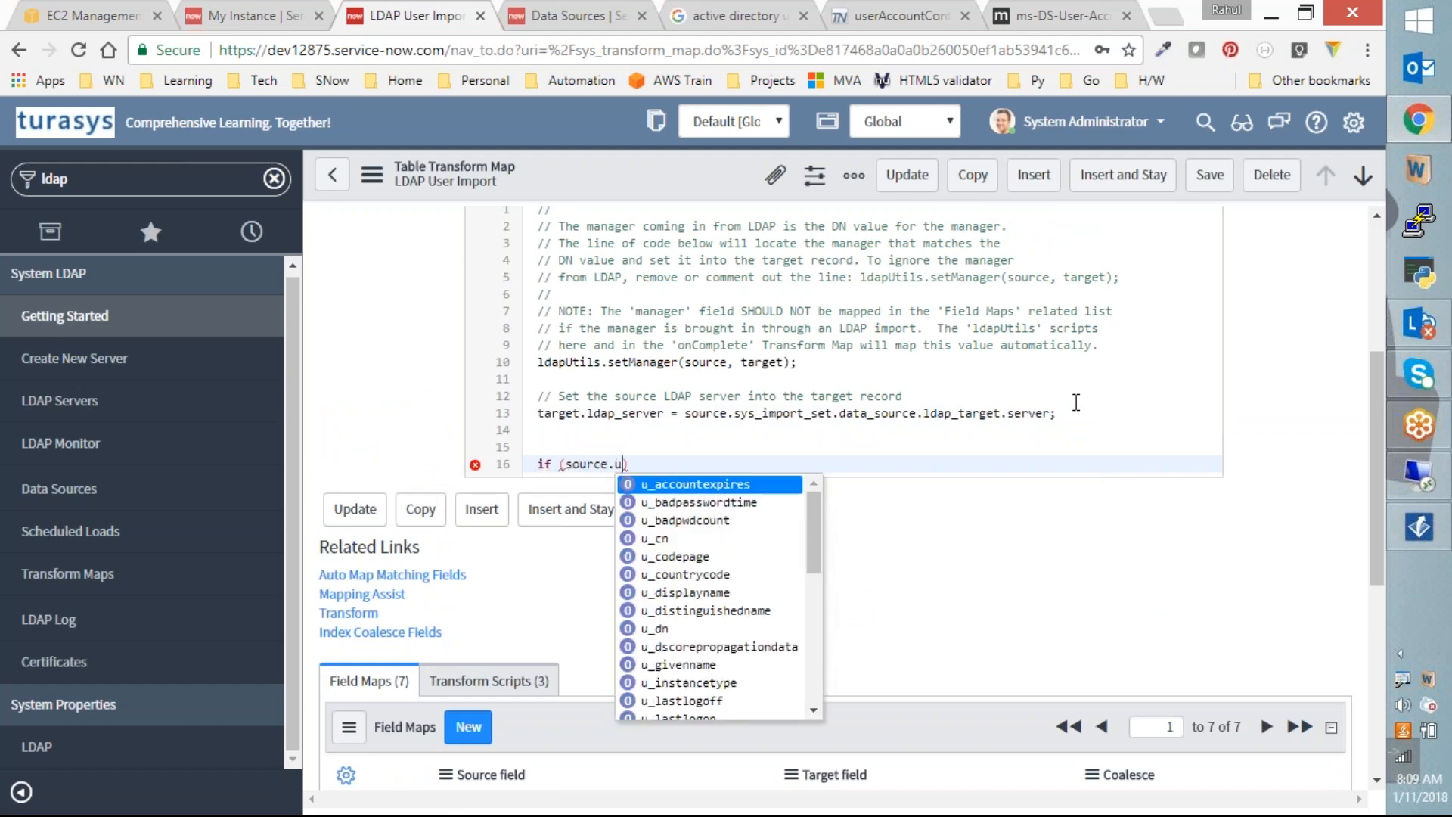
{"action": "key", "text": "BackSpace"}
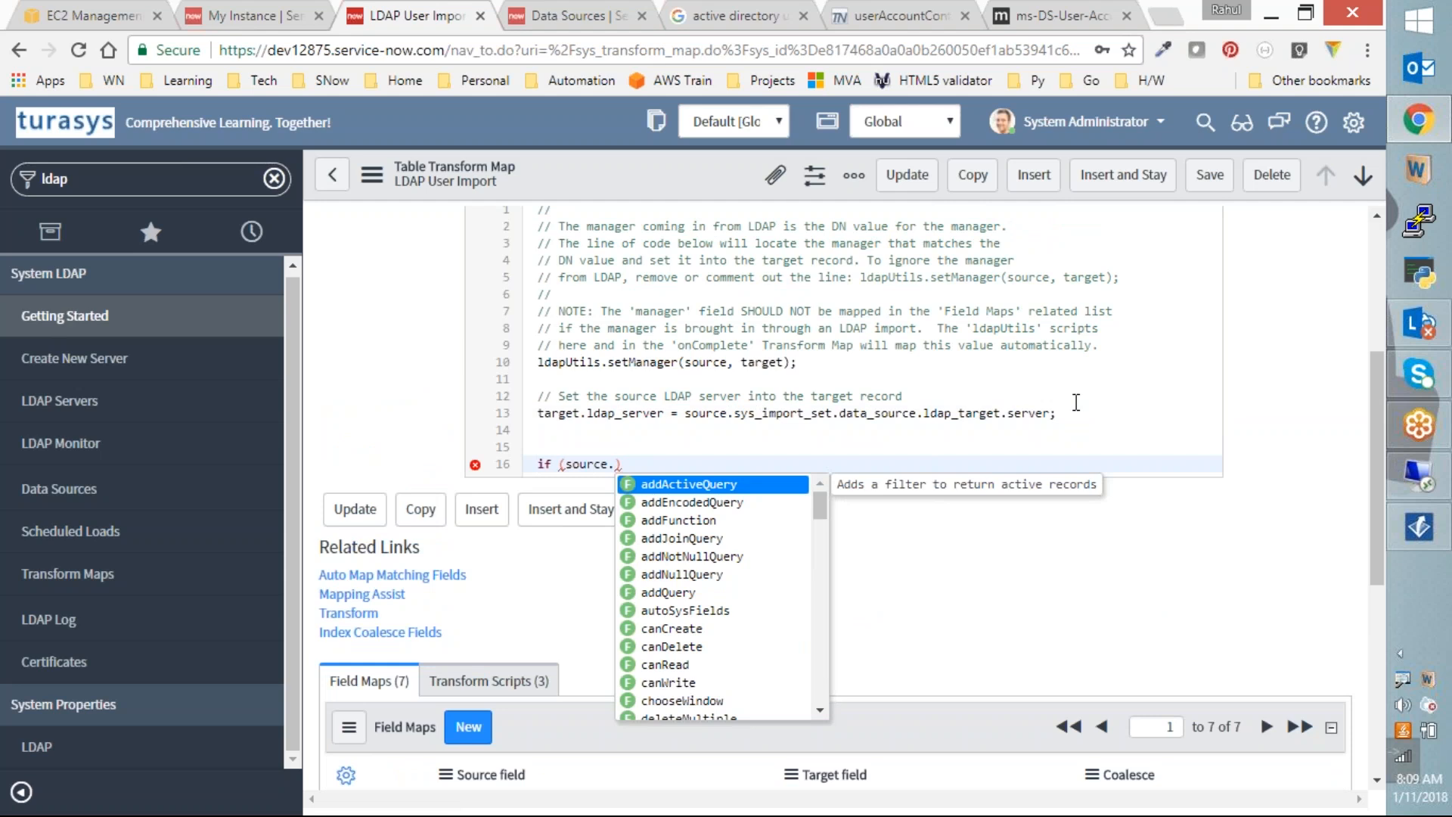
{"action": "type", "text": "u"}
{"action": "type", "text": "_user"}
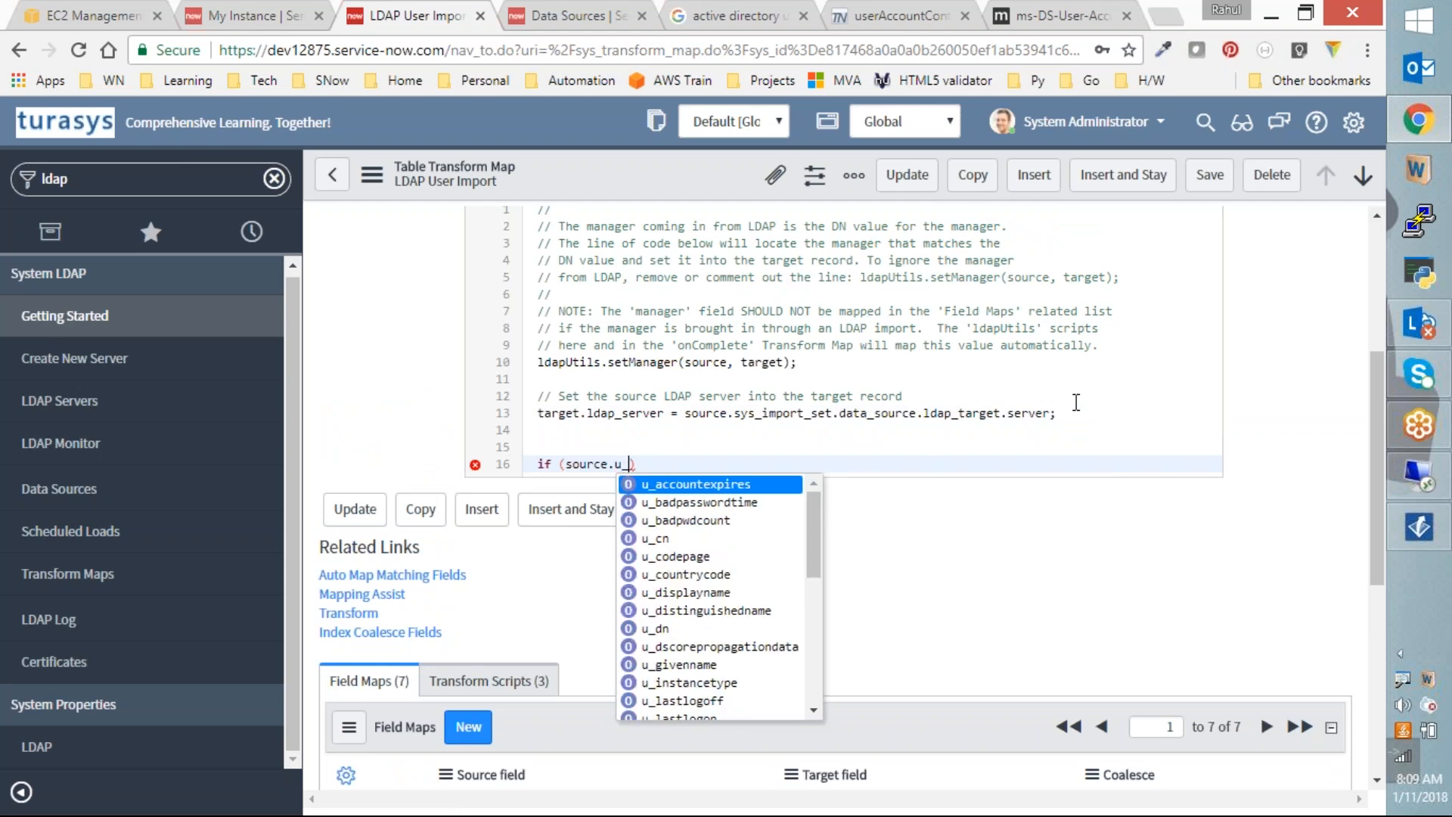
{"action": "key", "text": "Return"}
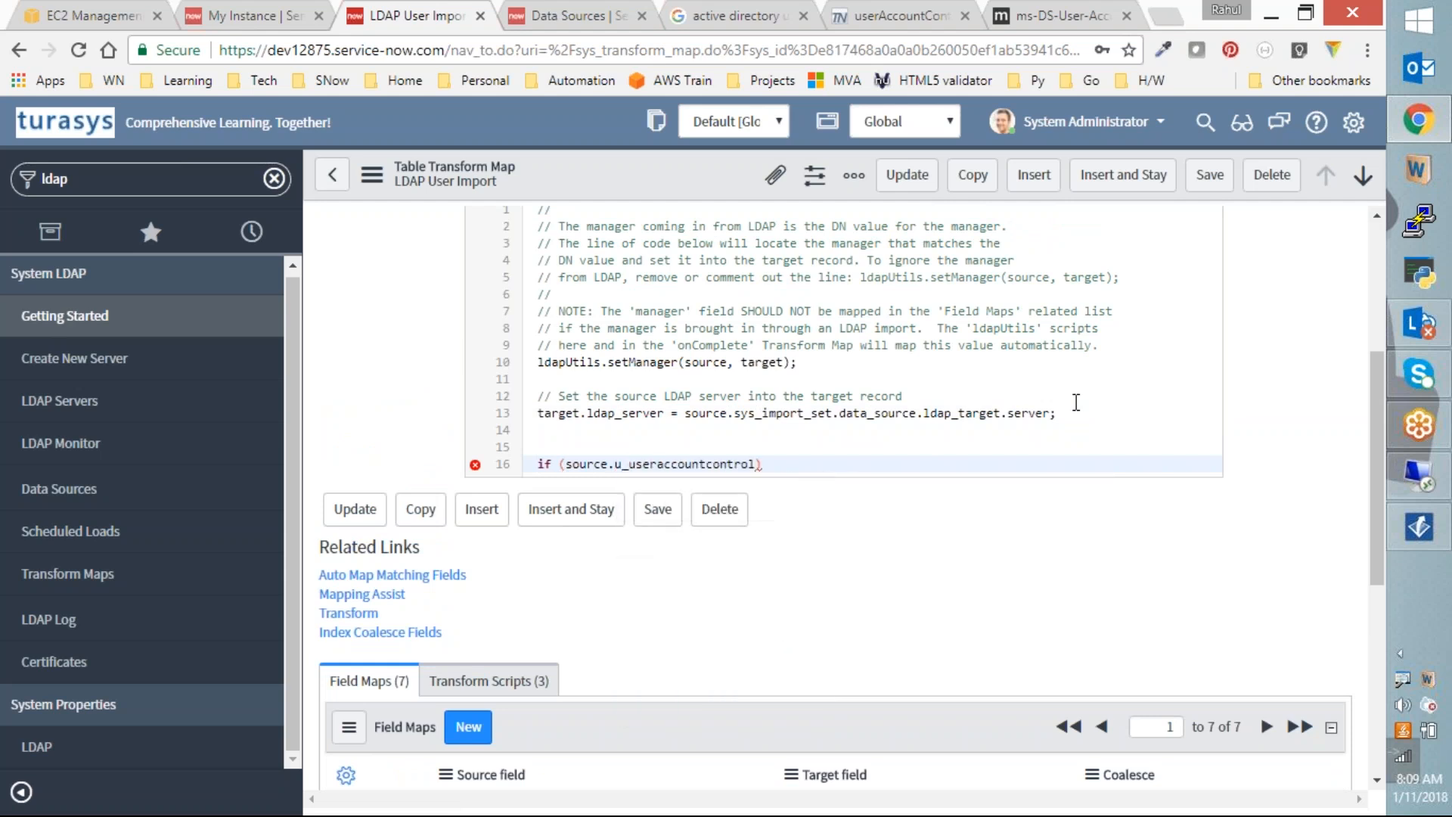
{"action": "type", "text": "== 514"}
Step: Add the if block body setting 'target.active = false;'
{"action": "key", "text": "End"}
{"action": "type", "text": "{"}
{"action": "key", "text": "Return"}
{"action": "type", "text": "target."}
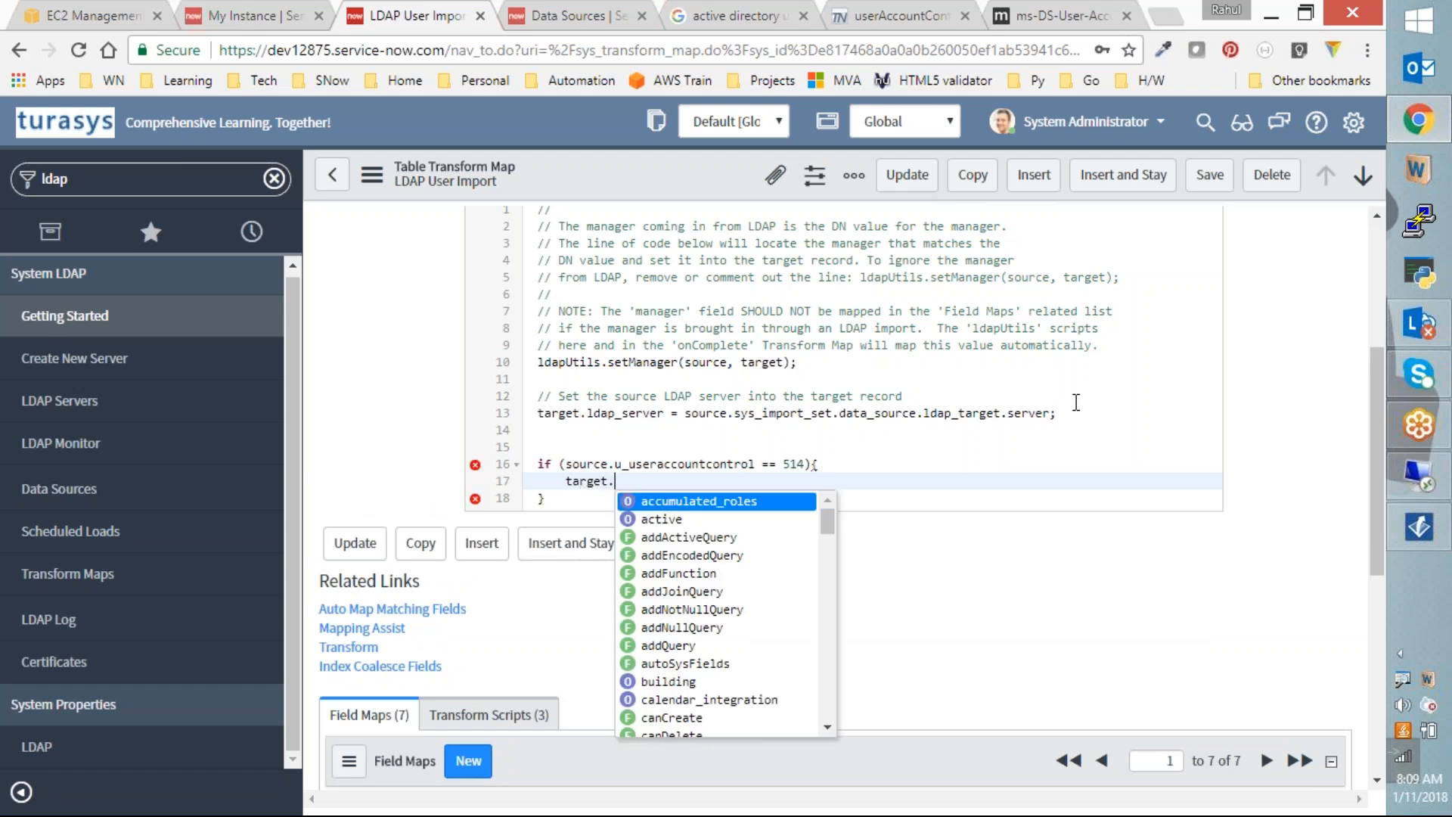
{"action": "key", "text": "Down"}
{"action": "key", "text": "Return"}
{"action": "type", "text": "false;"}
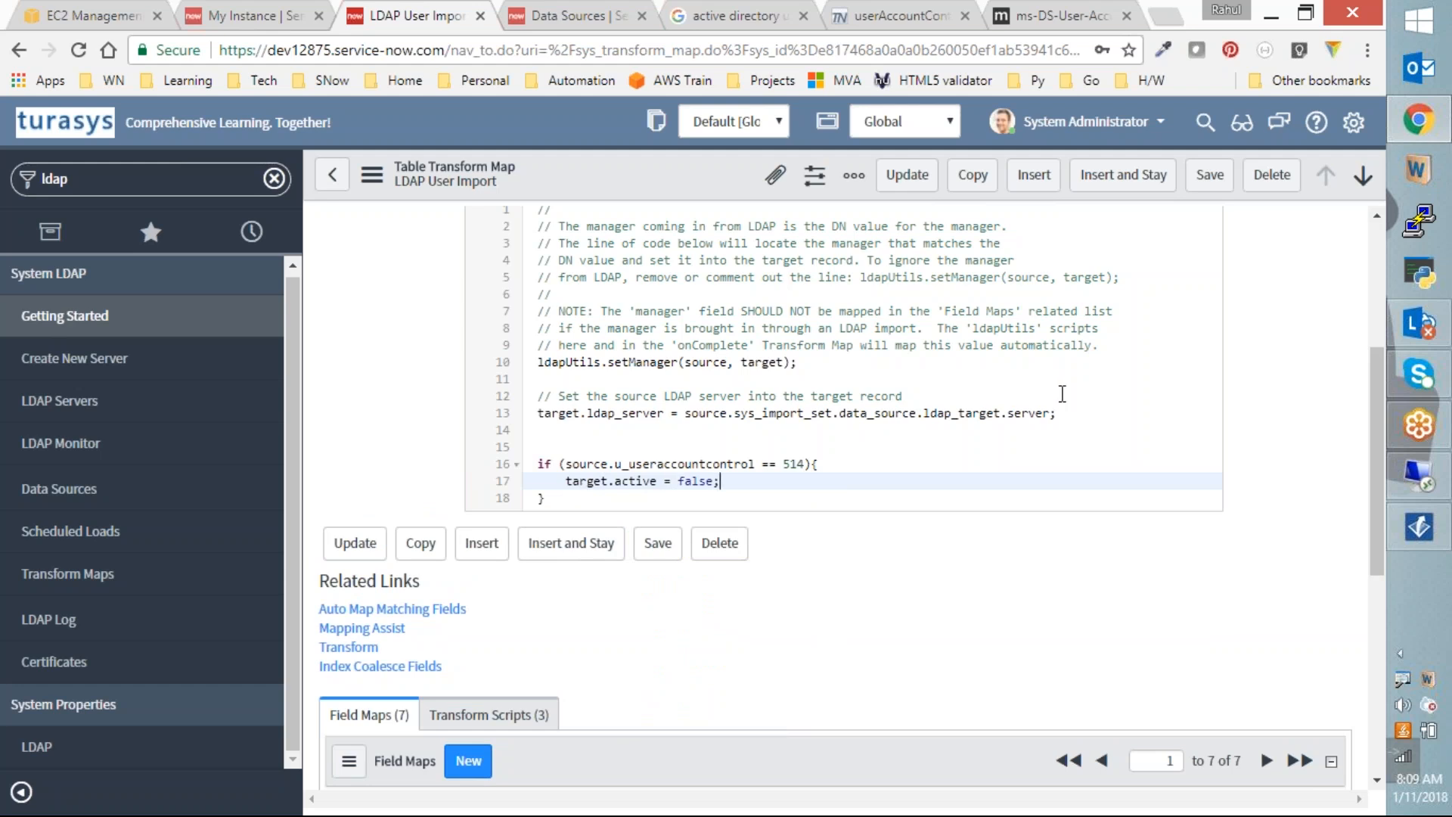
{"action": "left_click", "coordinate": [1062, 394]}
{"action": "scroll", "coordinate": [1073, 397], "scroll_direction": "down", "scroll_amount": 1}
{"action": "scroll", "coordinate": [1076, 396], "scroll_direction": "down", "scroll_amount": 1}
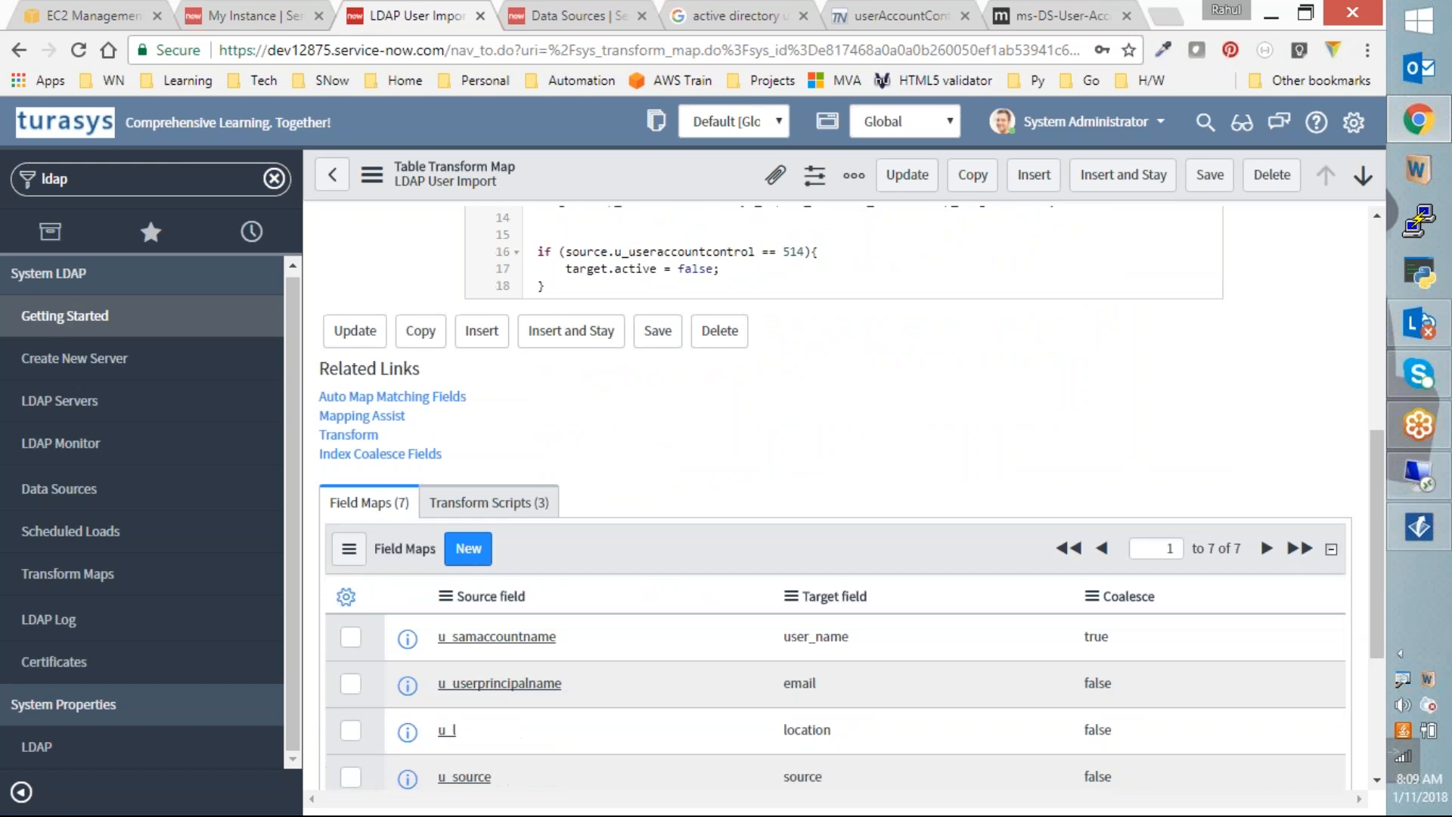
{"action": "scroll", "coordinate": [903, 291], "scroll_direction": "up", "scroll_amount": 1}
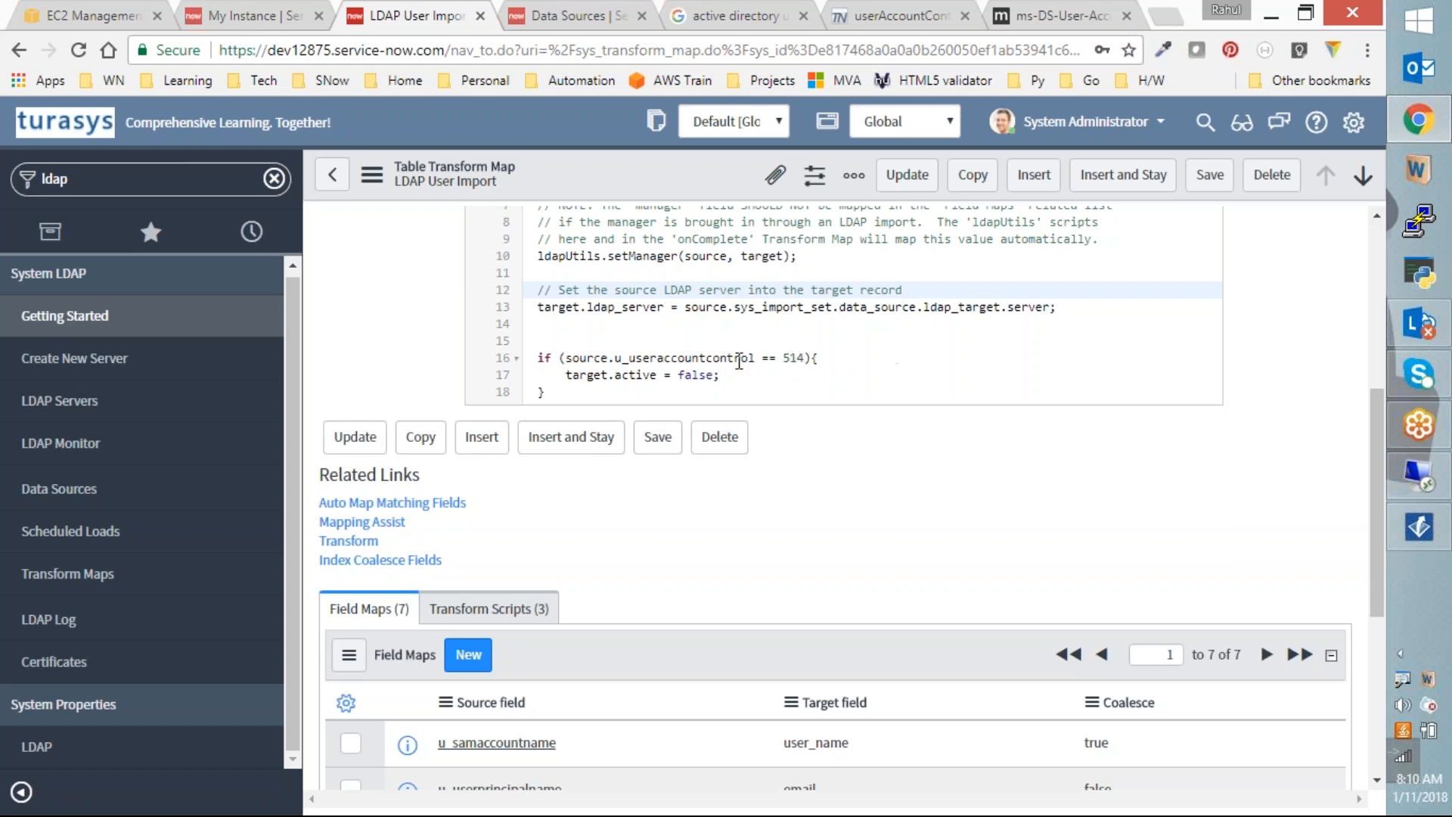
{"action": "left_click_drag", "start_coordinate": [538, 357], "coordinate": [554, 392]}
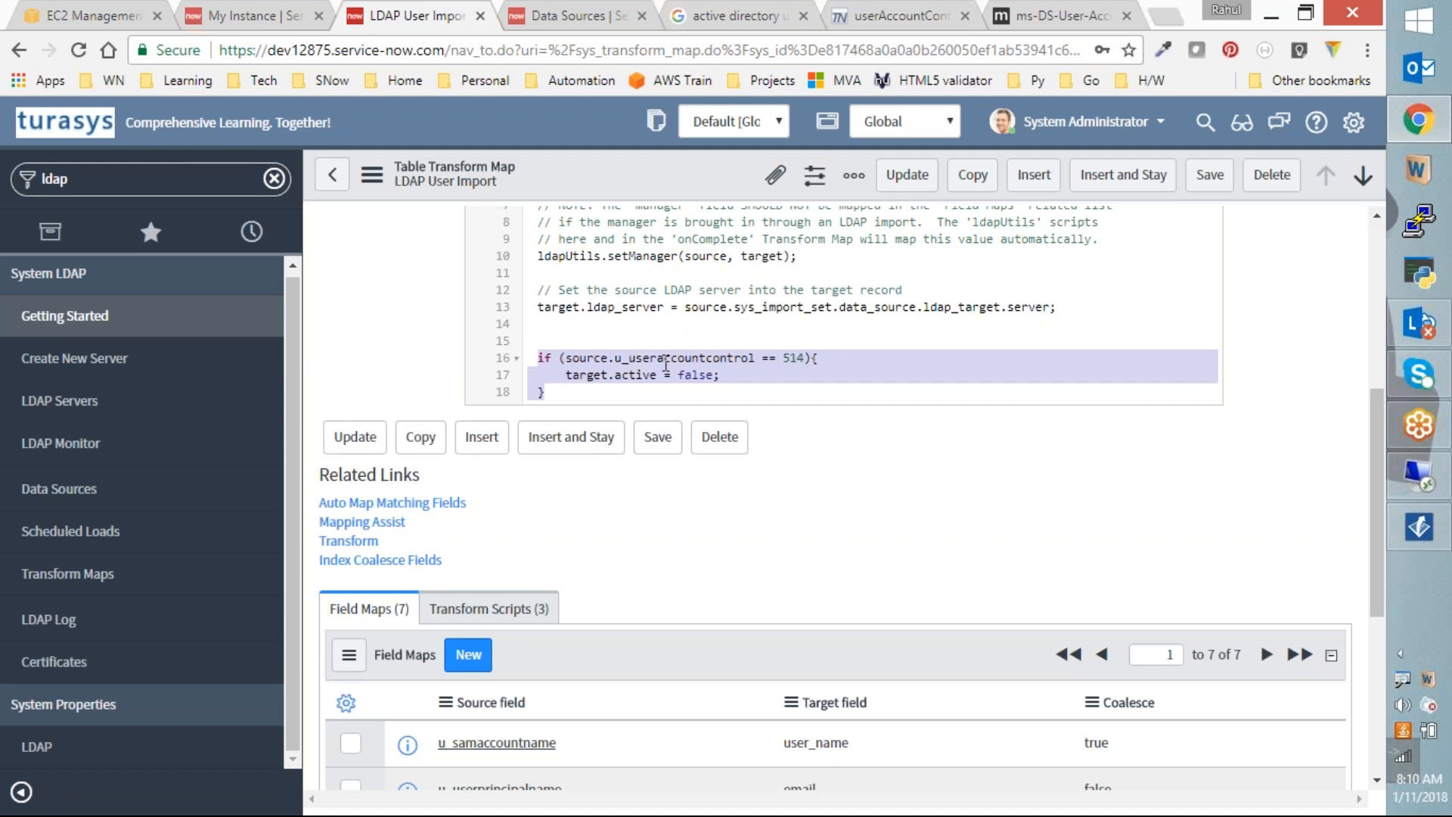
{"action": "left_click", "coordinate": [596, 378]}
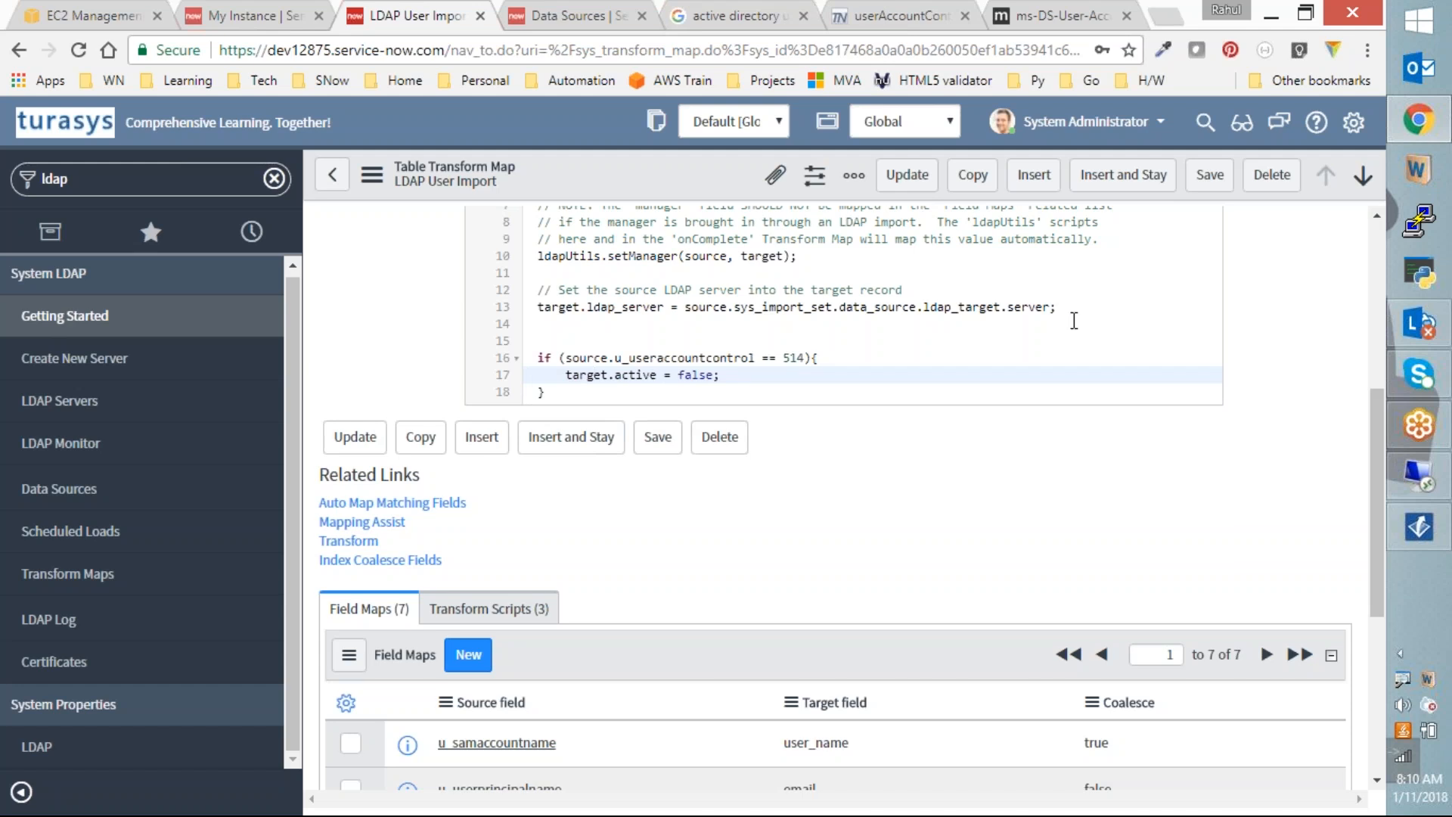
{"action": "scroll", "coordinate": [1308, 393], "scroll_direction": "up", "scroll_amount": 5}
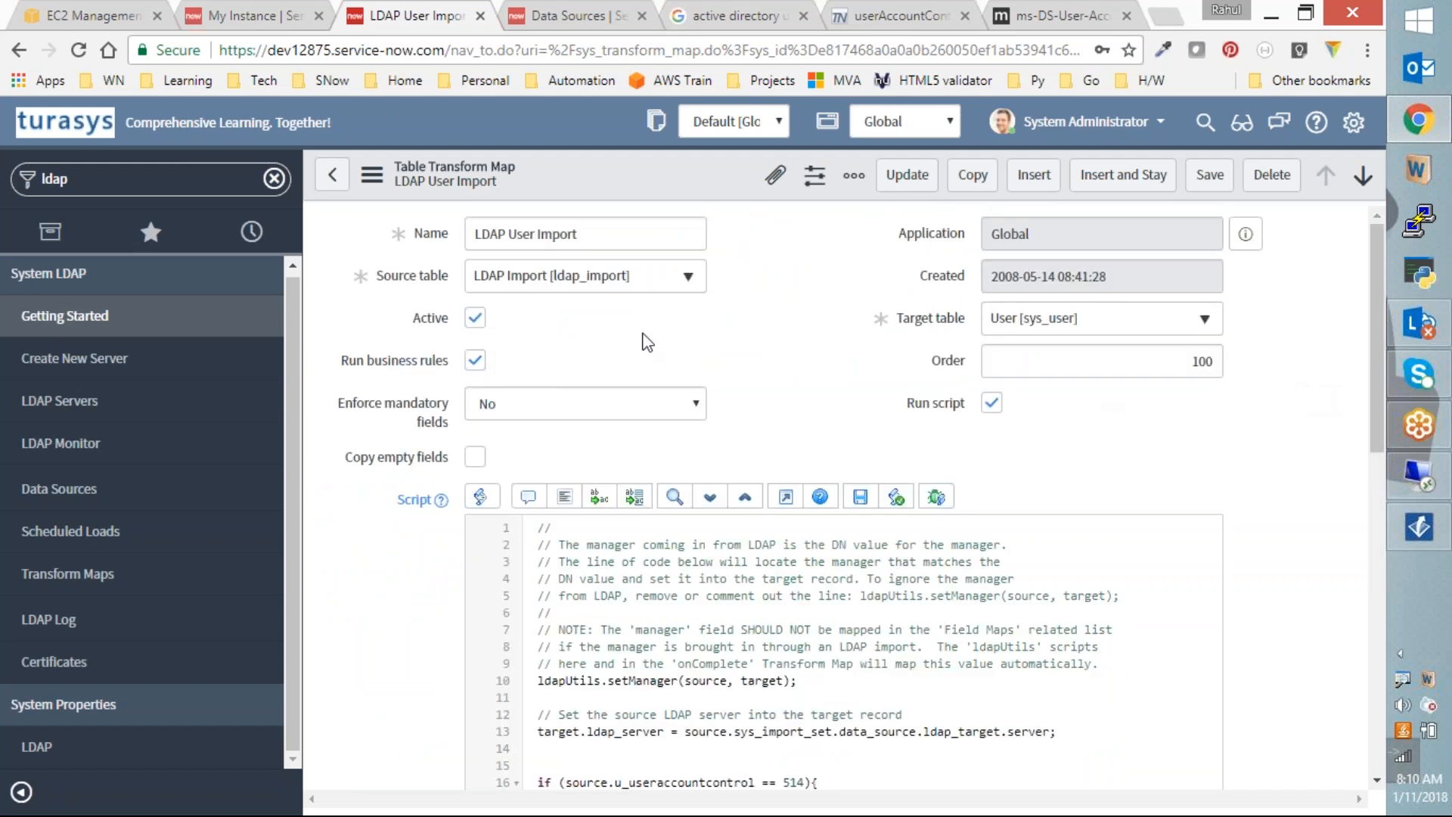